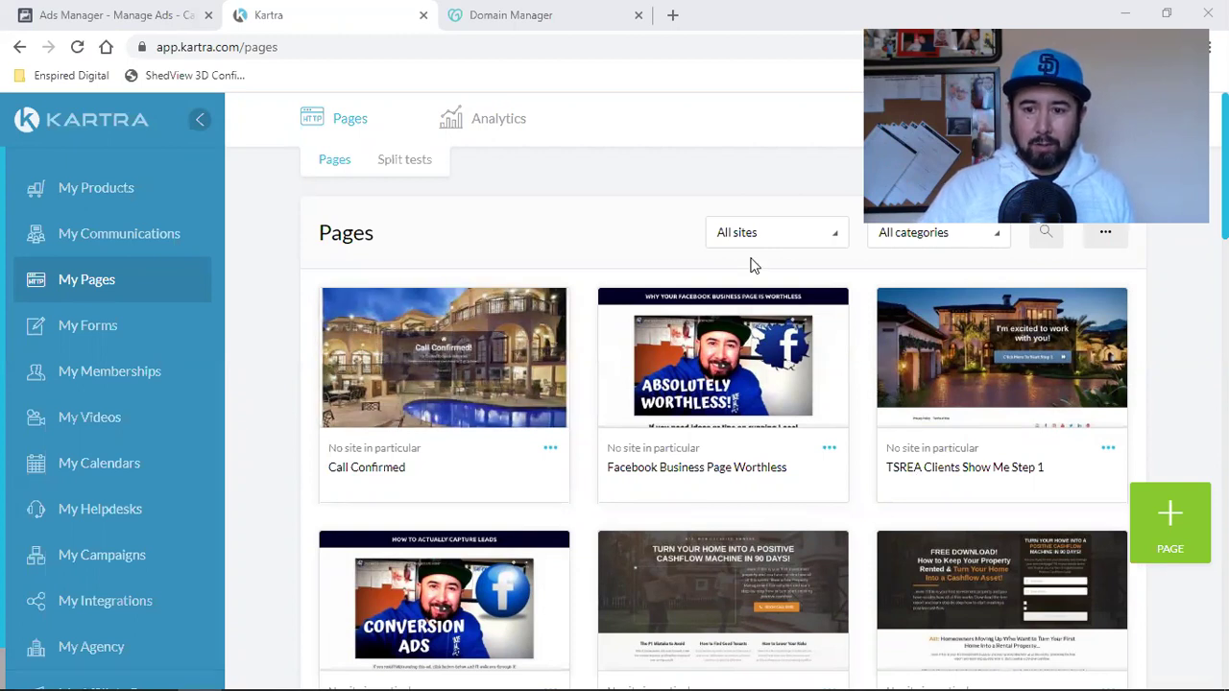
- Open an incognito browser window and search Google for "cheap domains"
{"action": "left_click", "coordinate": [1209, 47]}
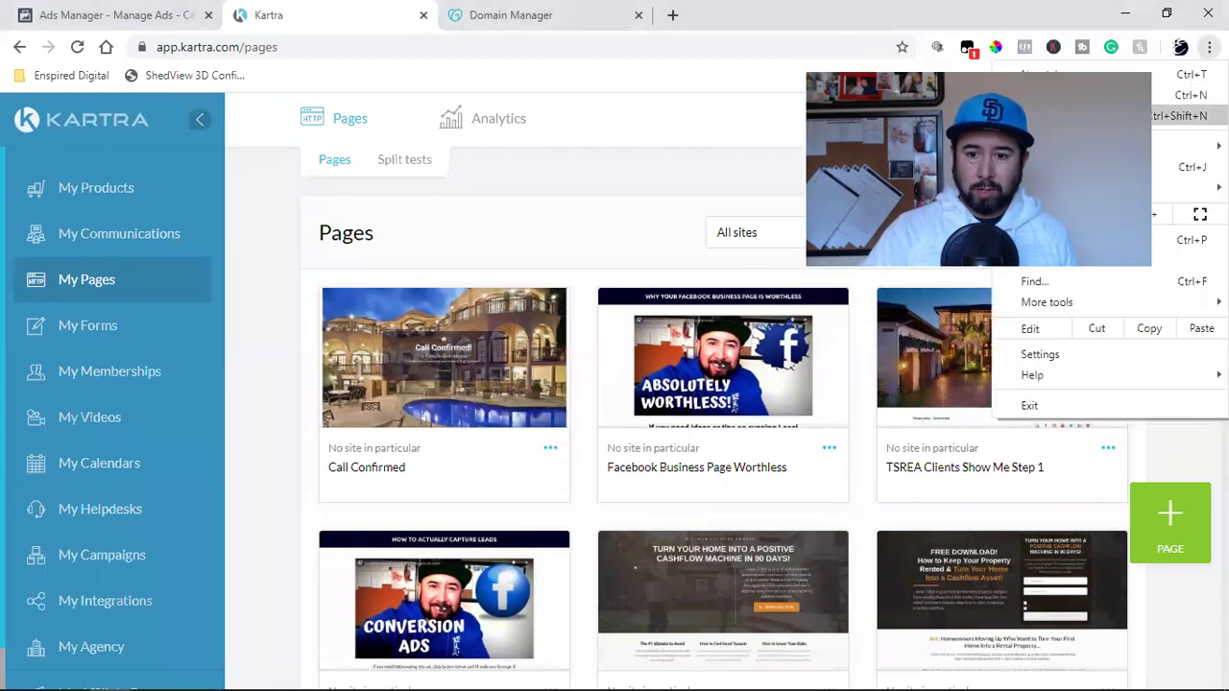
{"action": "left_click", "coordinate": [1066, 115]}
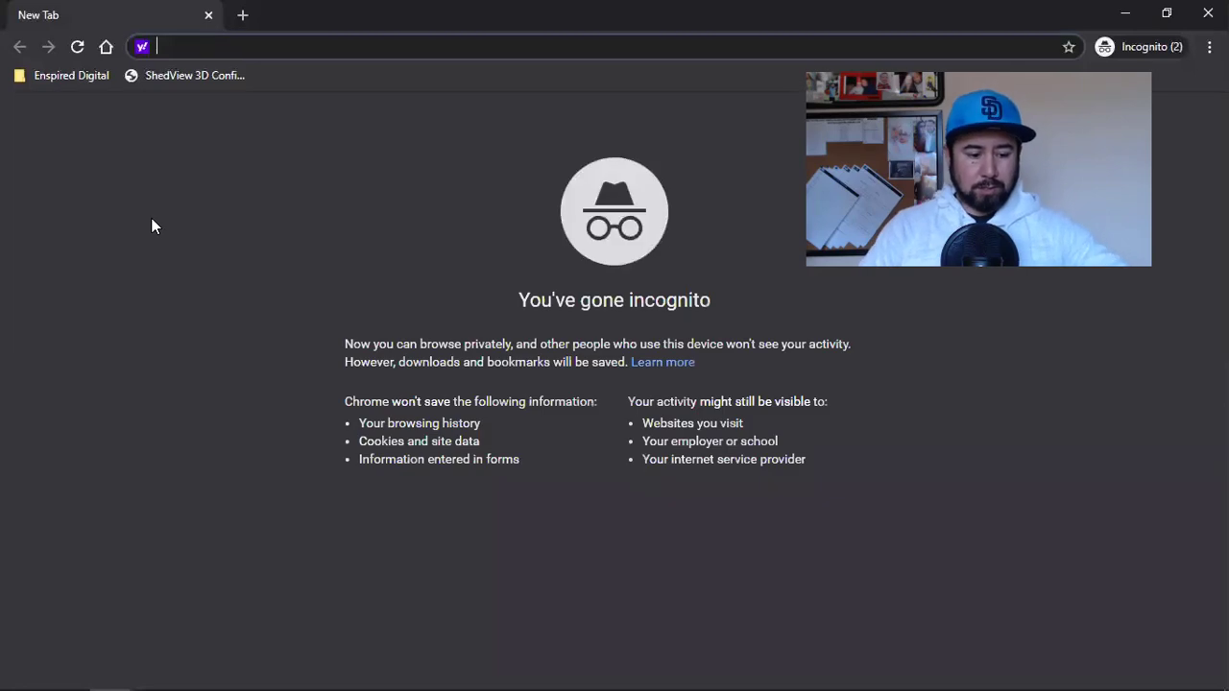
{"action": "left_click", "coordinate": [106, 47]}
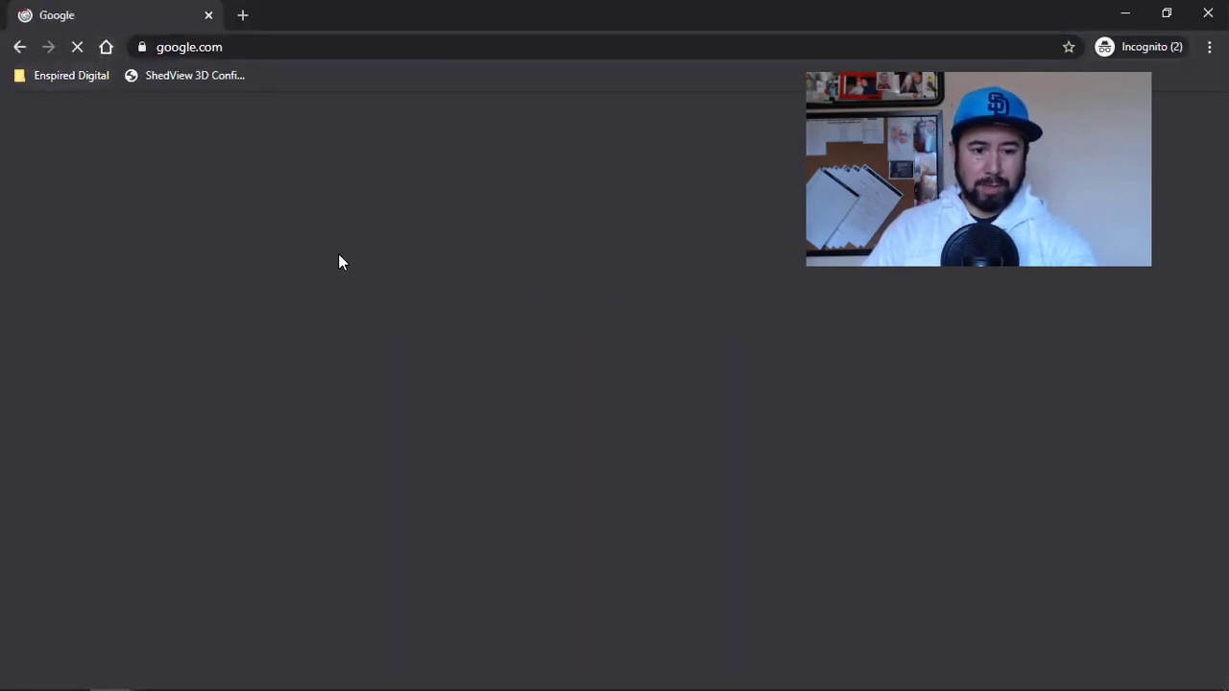
{"action": "type", "text": "cheap domains"}
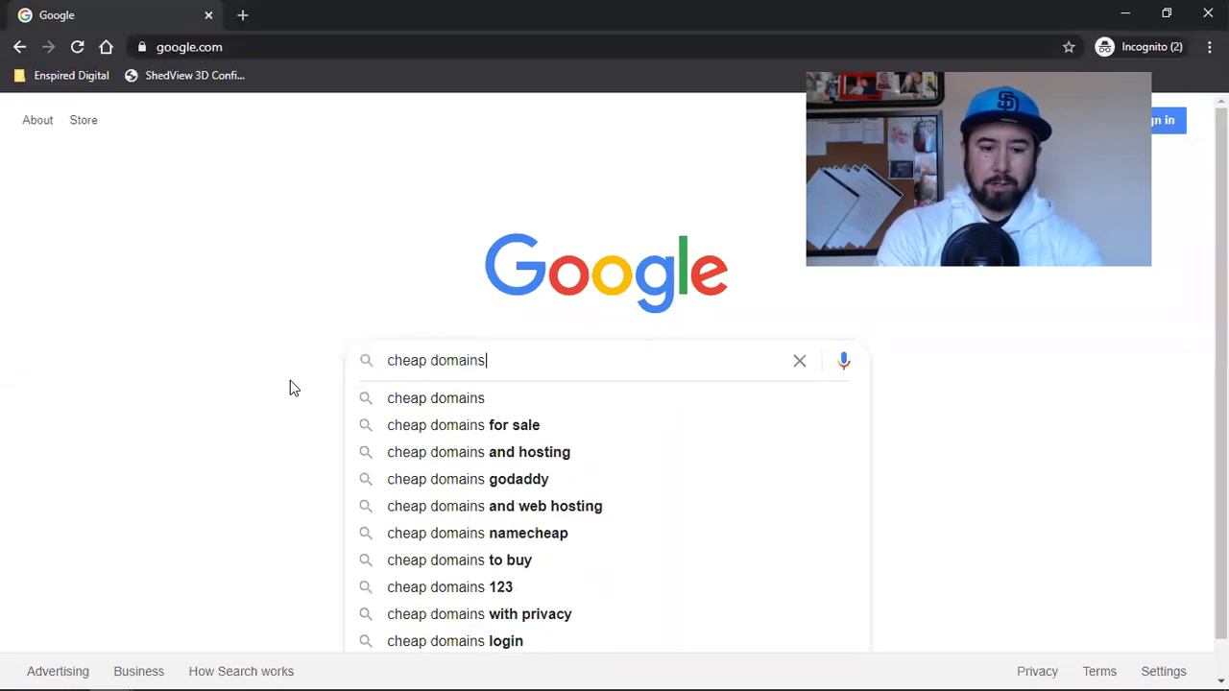
{"action": "key", "text": "Return"}
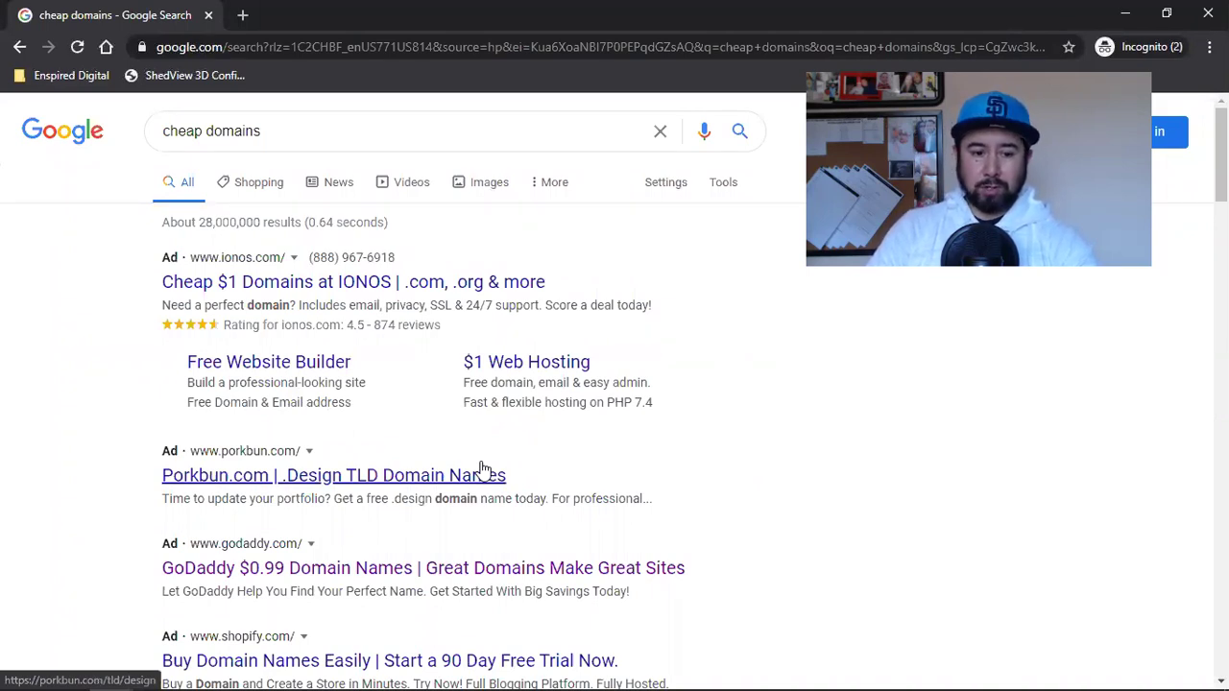
- Look through the search results and open GoDaddy's $0.99 domain names offer
{"action": "scroll", "coordinate": [576, 470], "scroll_direction": "down", "scroll_amount": 2}
{"action": "scroll", "coordinate": [292, 410], "scroll_direction": "up", "scroll_amount": 2}
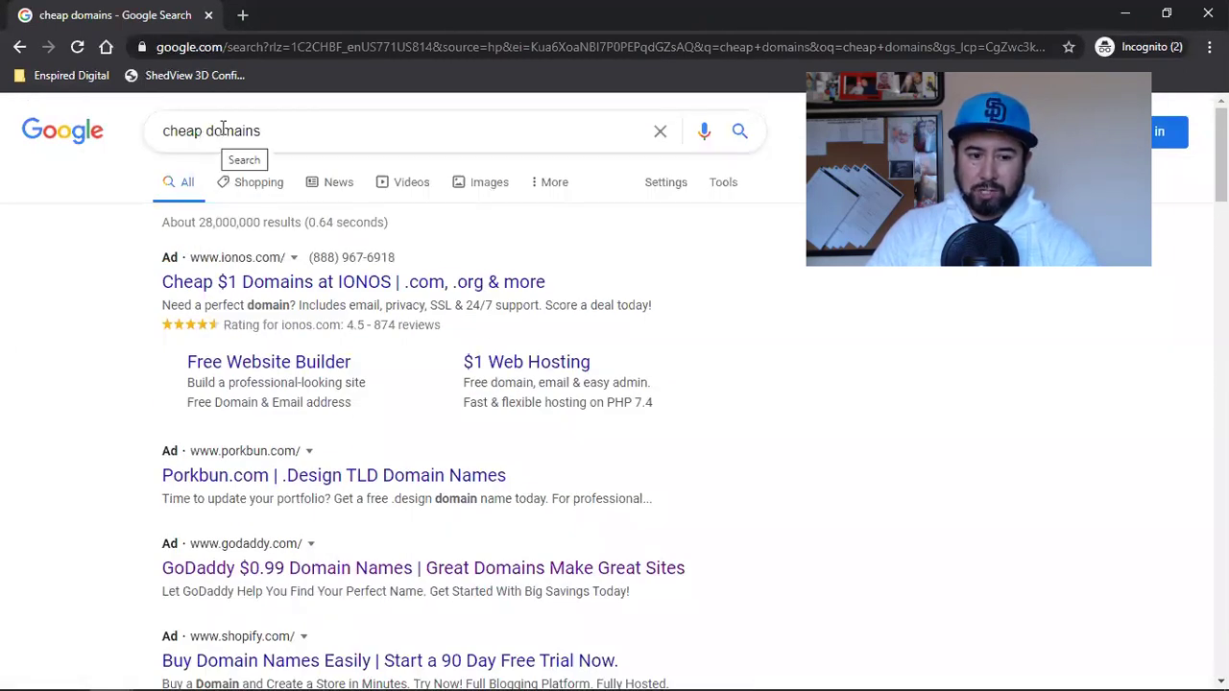
{"action": "scroll", "coordinate": [192, 437], "scroll_direction": "down", "scroll_amount": 2}
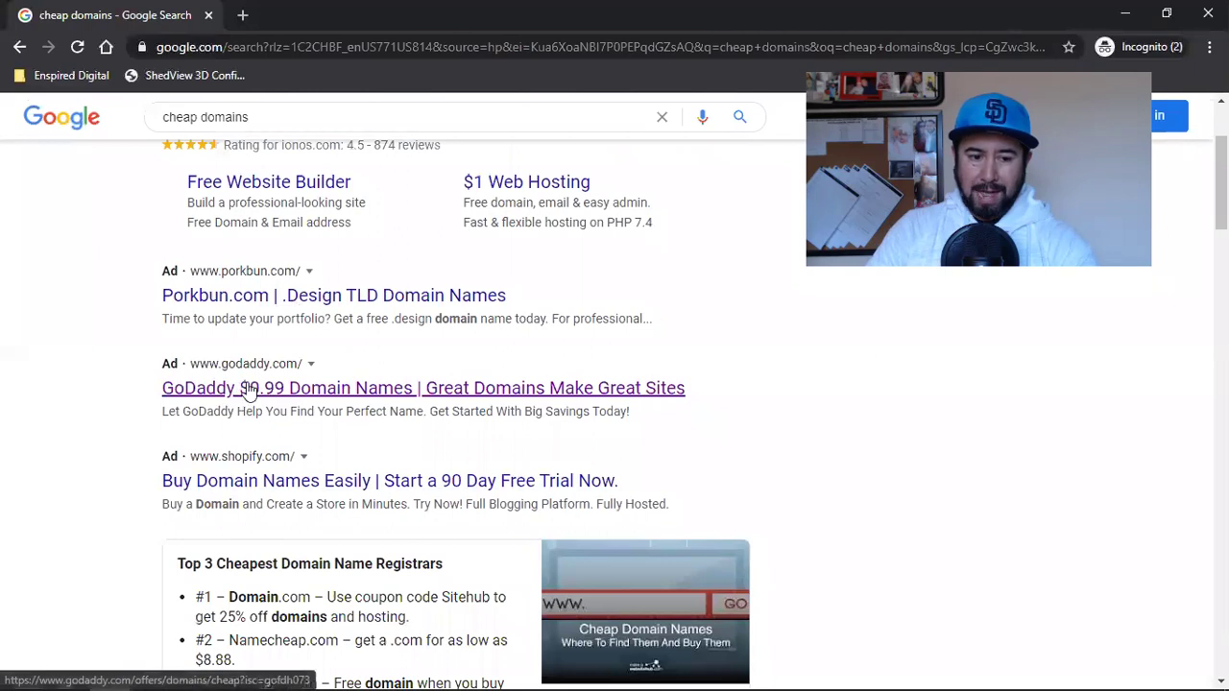
{"action": "left_click", "coordinate": [248, 390]}
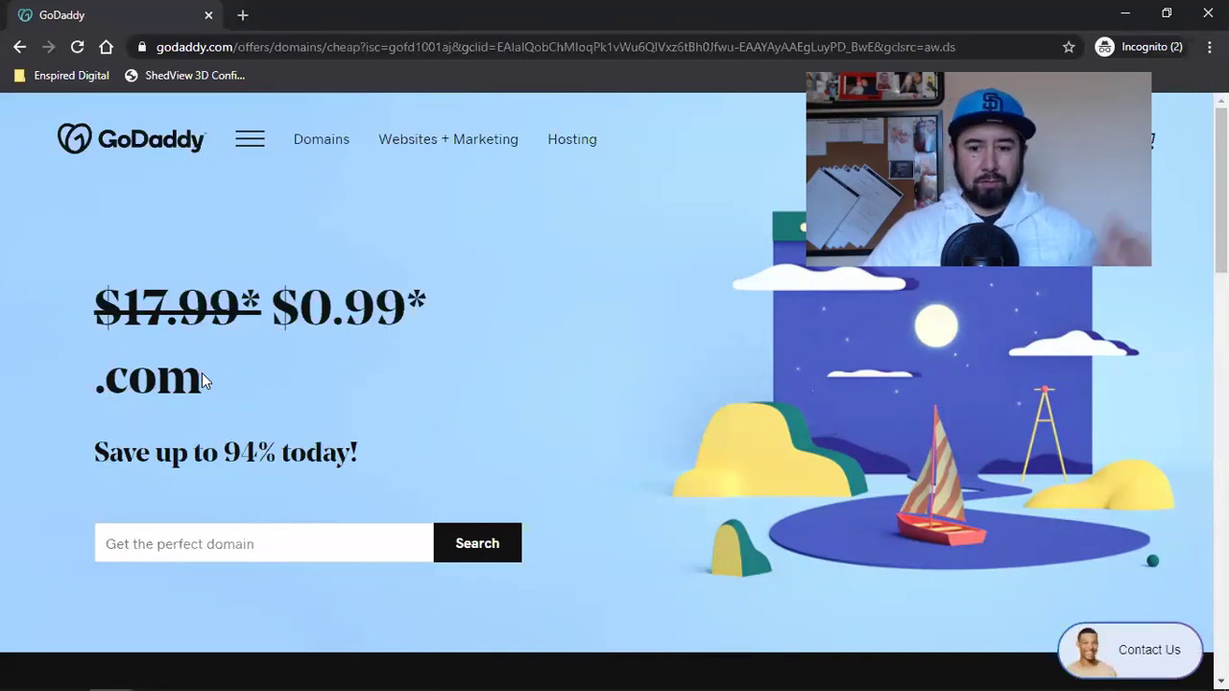
- Return to the main browser window, show GoDaddy's Domain Manager and point out the yourfirst1000subs domain name in the heading
{"action": "key", "text": "alt+Tab"}
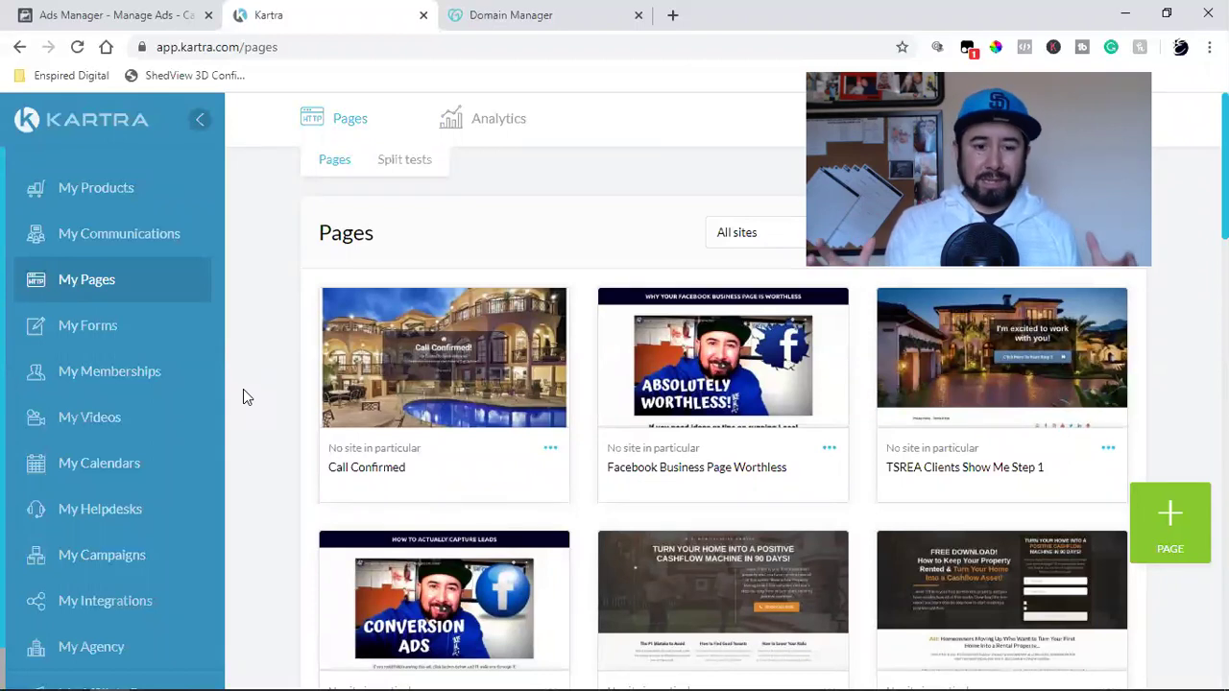
{"action": "left_click", "coordinate": [518, 11]}
{"action": "left_click_drag", "start_coordinate": [258, 251], "coordinate": [498, 248]}
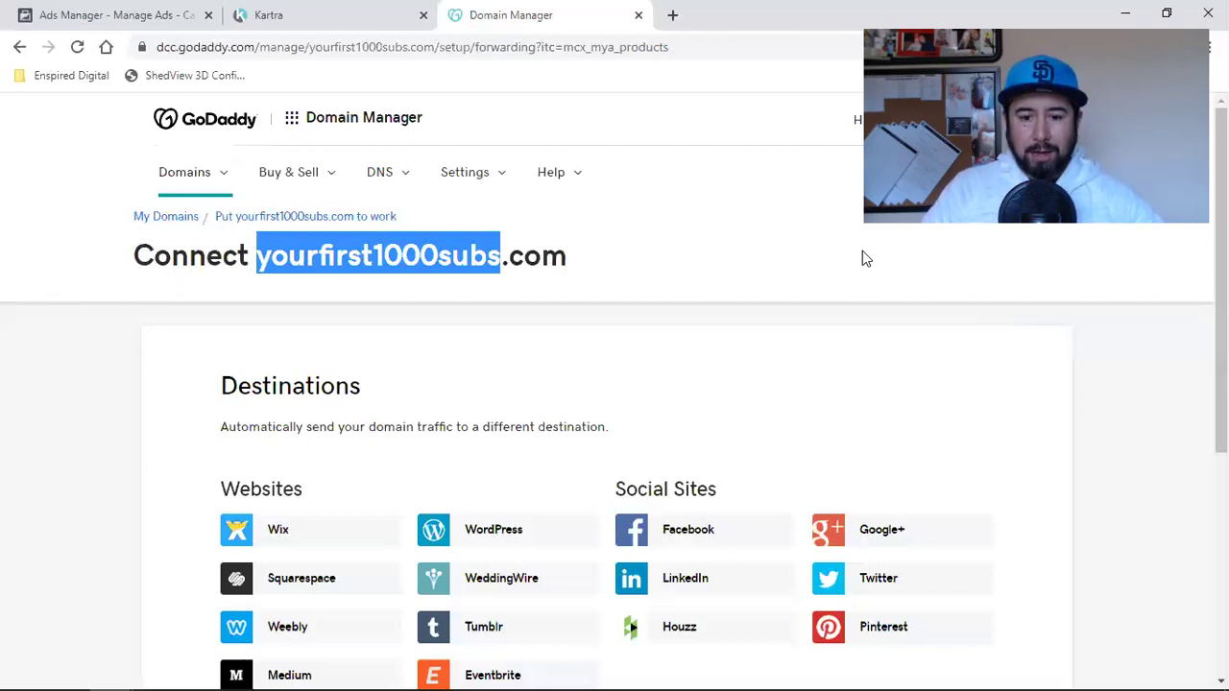
{"action": "left_click", "coordinate": [713, 314]}
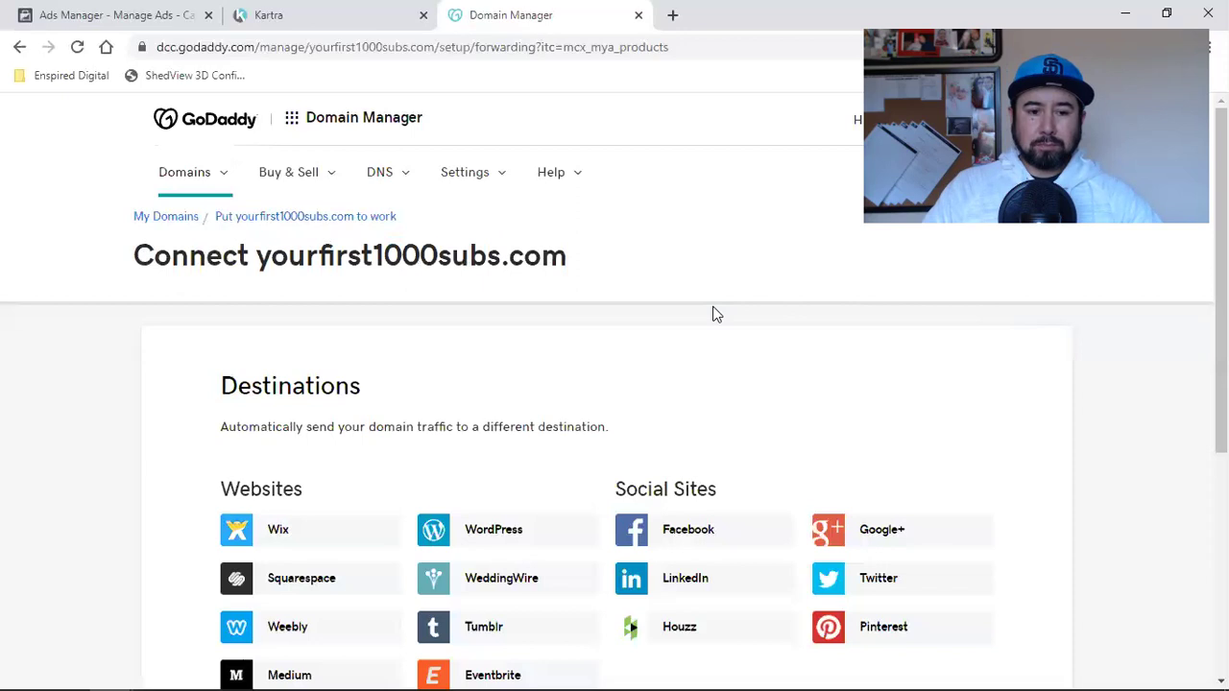
- Compare the Kartra sections with the GoDaddy forwarding page, finishing on Kartra's My Pages section
{"action": "left_click", "coordinate": [288, 14]}
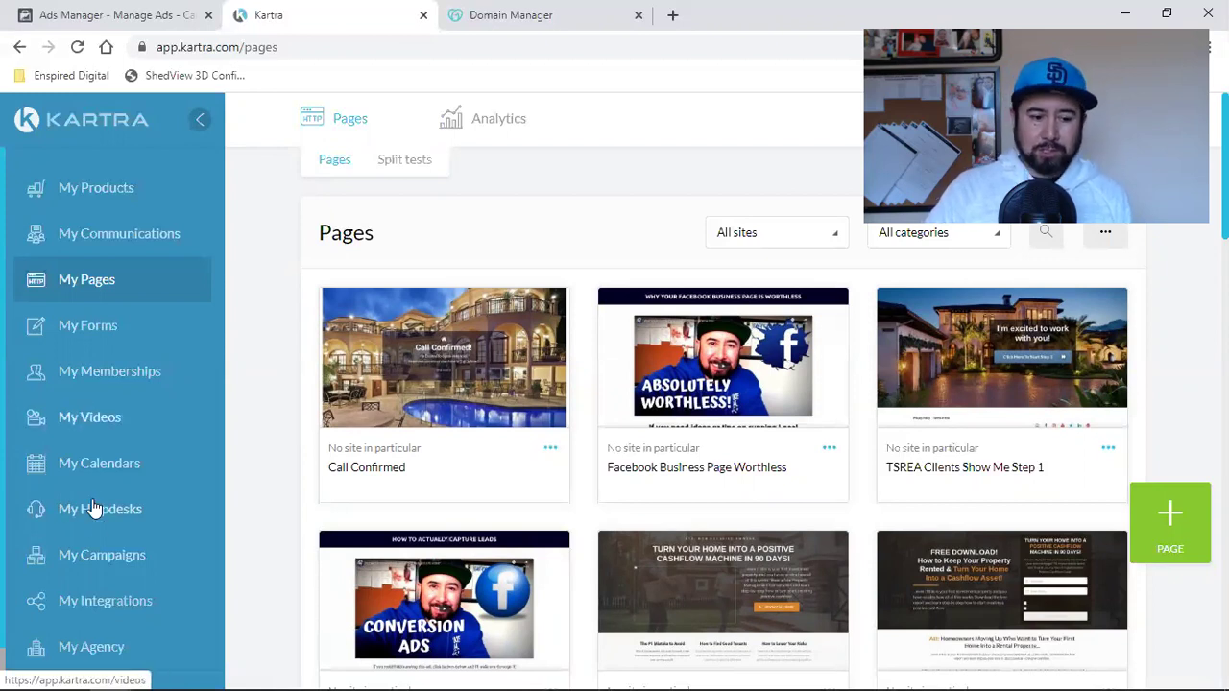
{"action": "scroll", "coordinate": [106, 557], "scroll_direction": "down", "scroll_amount": 1}
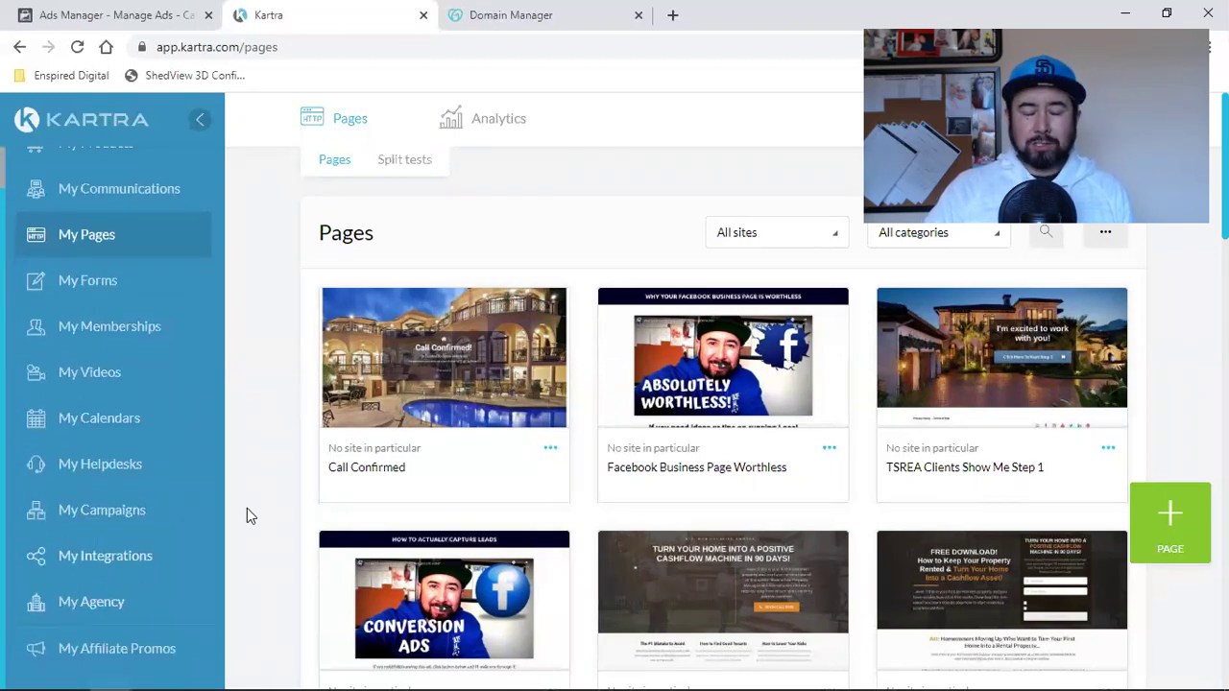
{"action": "scroll", "coordinate": [124, 508], "scroll_direction": "up", "scroll_amount": 1}
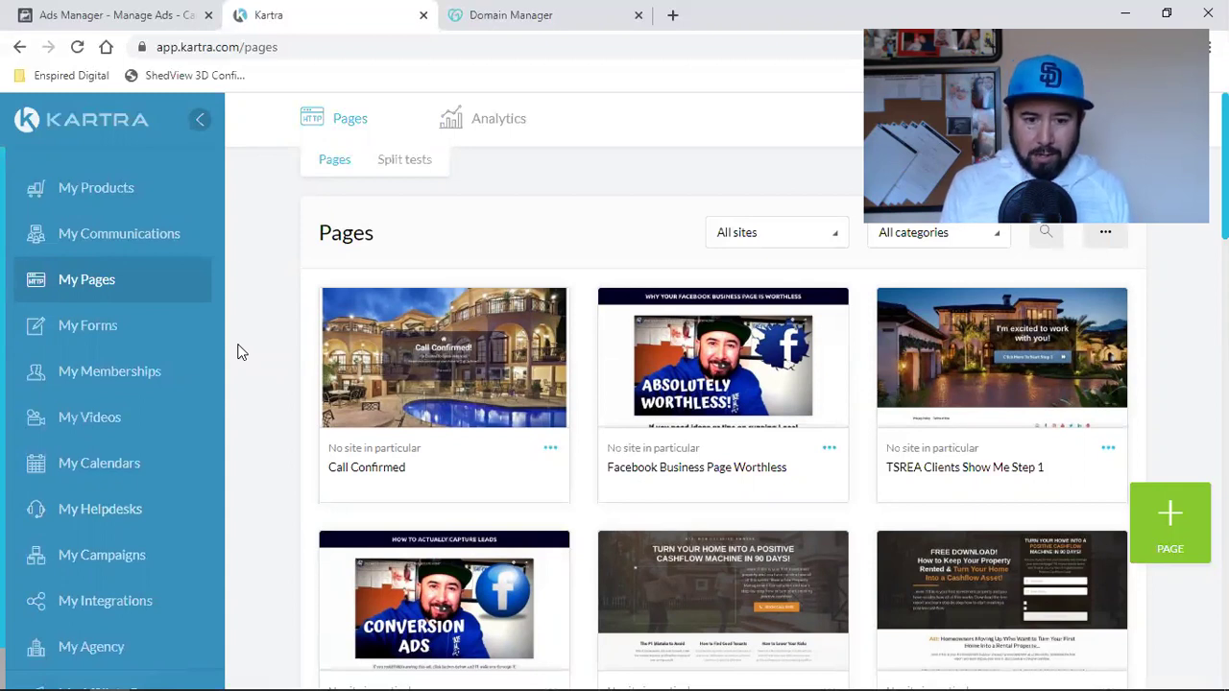
{"action": "left_click", "coordinate": [605, 12]}
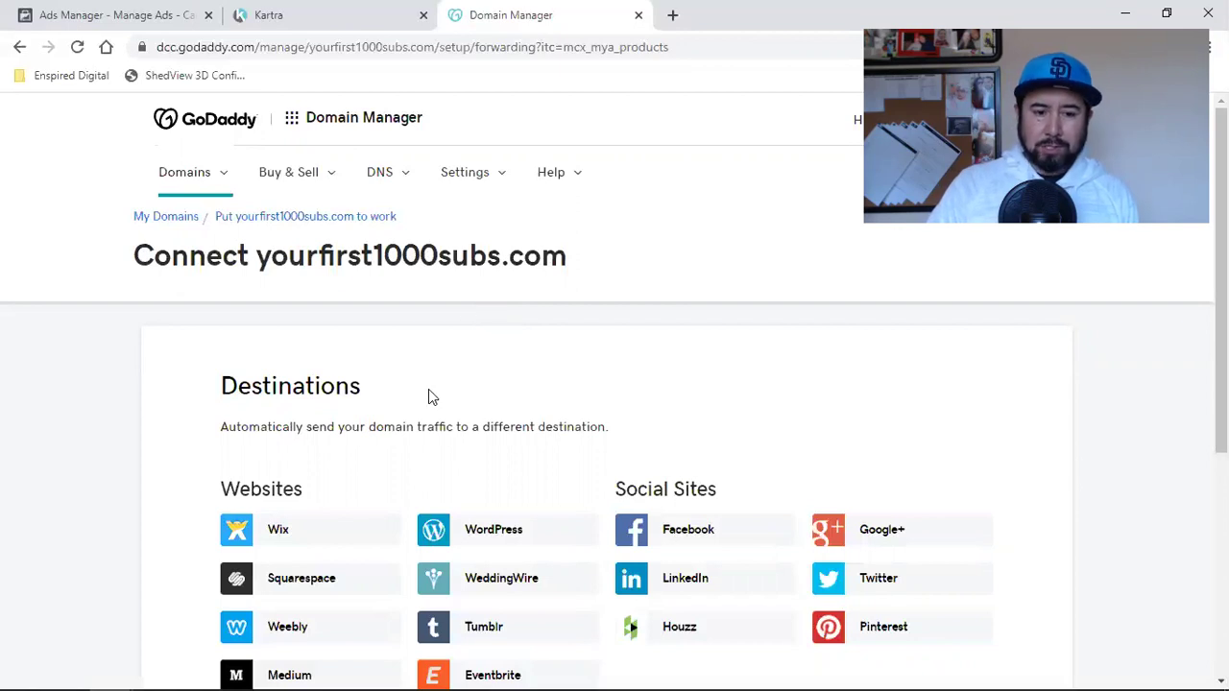
{"action": "left_click", "coordinate": [349, 15]}
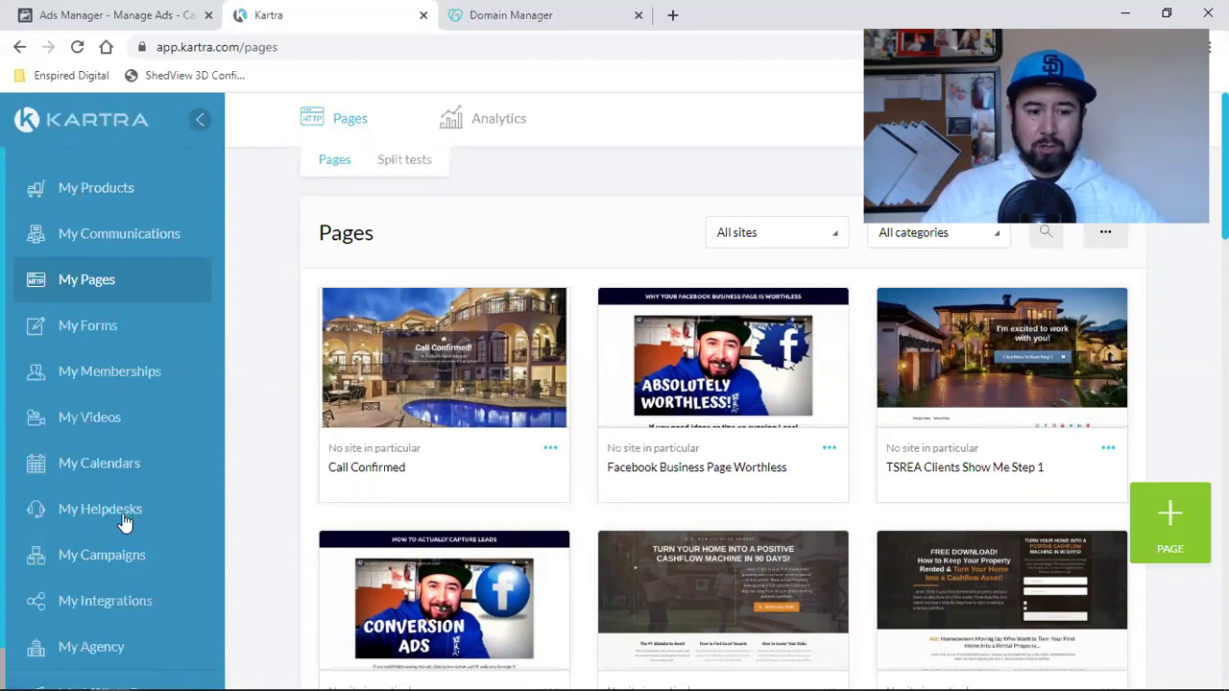
{"action": "scroll", "coordinate": [122, 518], "scroll_direction": "down", "scroll_amount": 1}
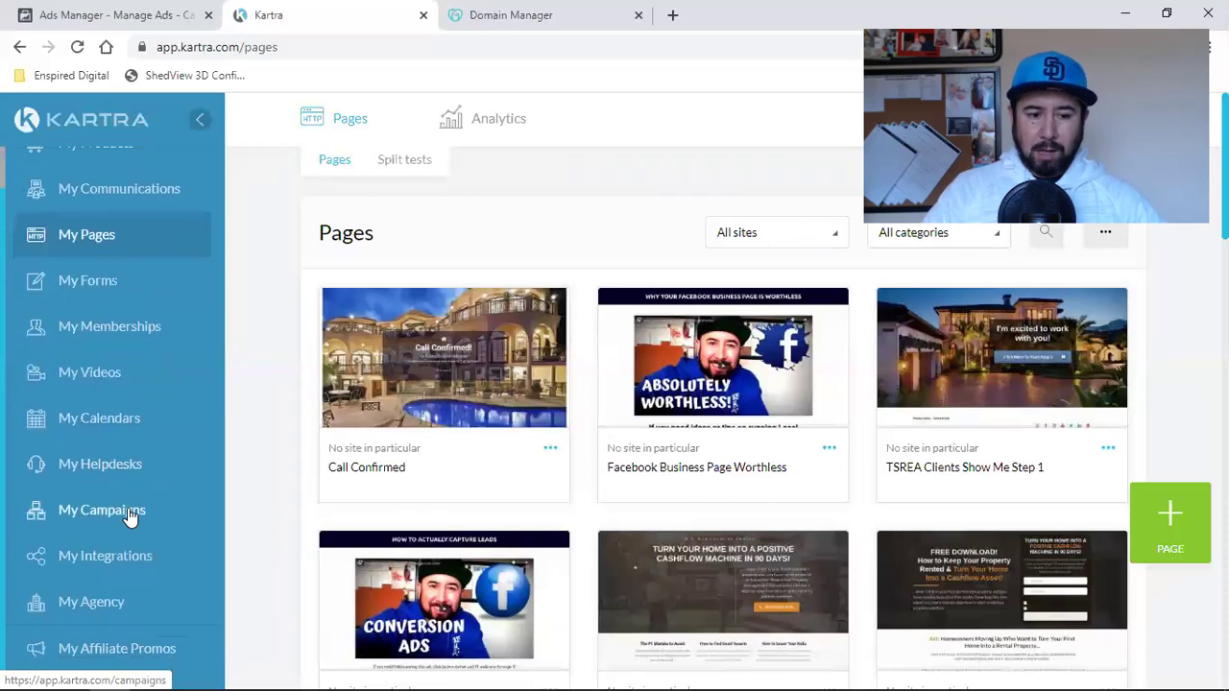
{"action": "left_click", "coordinate": [126, 243]}
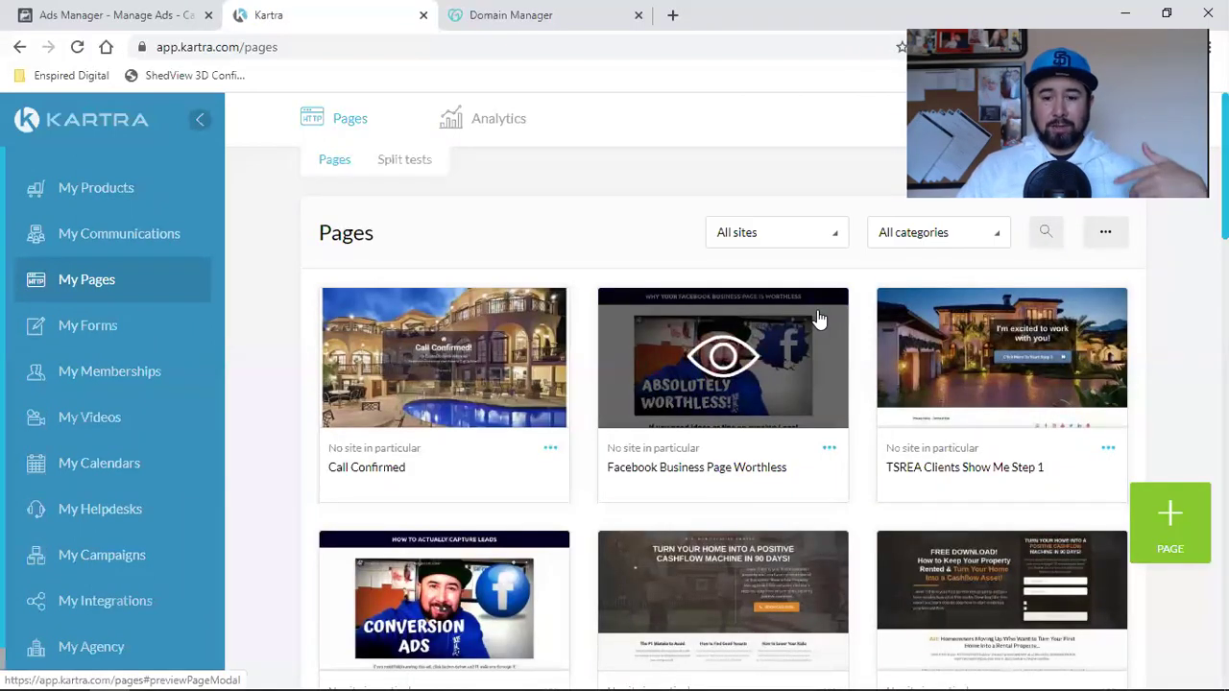
- Filter the pages by the TSREA Training Course category, then restore the list to all categories
{"action": "left_click", "coordinate": [933, 250]}
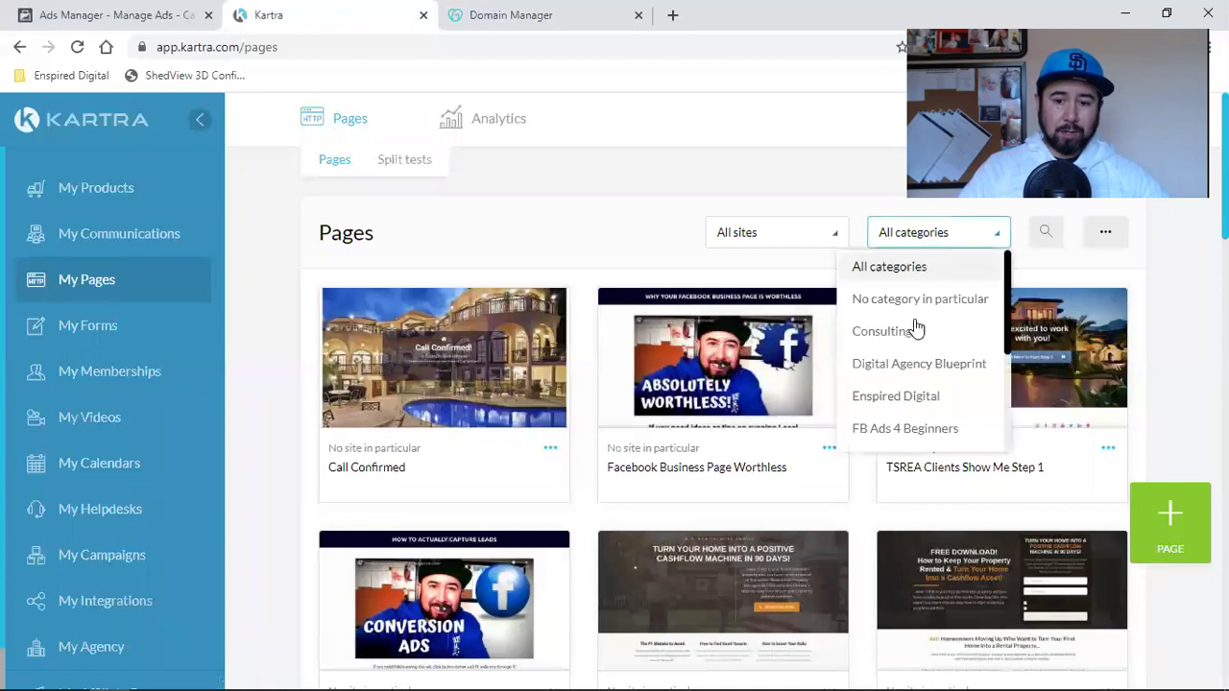
{"action": "scroll", "coordinate": [910, 394], "scroll_direction": "down", "scroll_amount": 2}
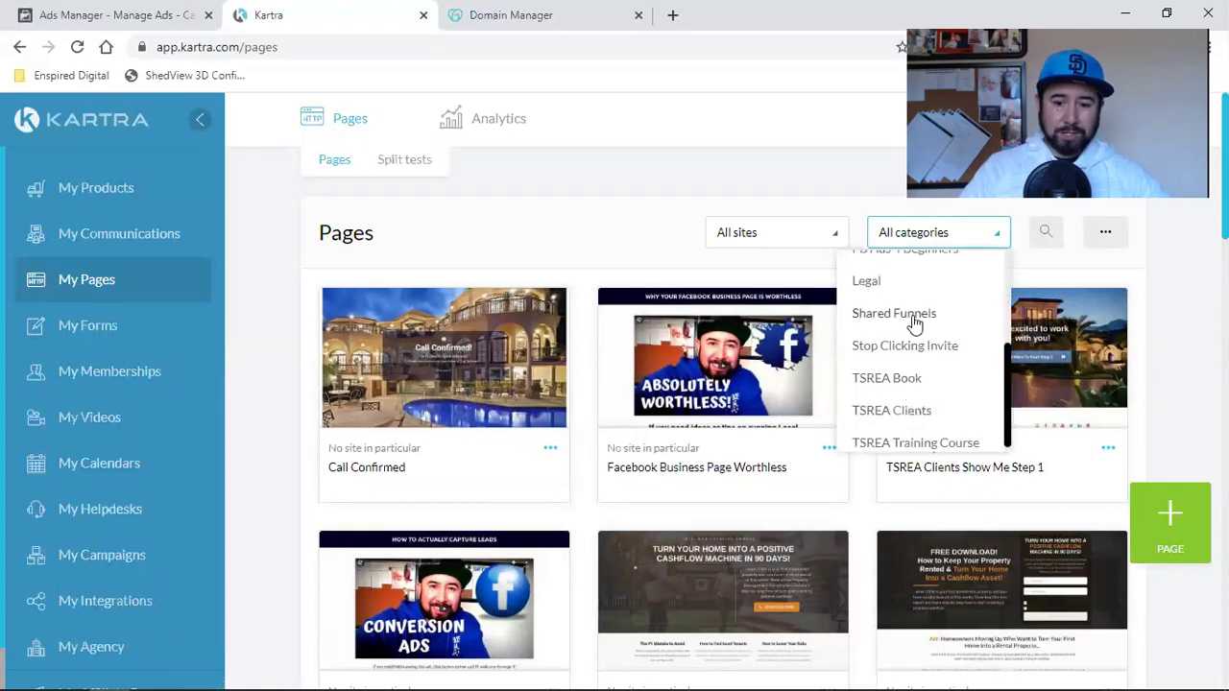
{"action": "left_click", "coordinate": [905, 441]}
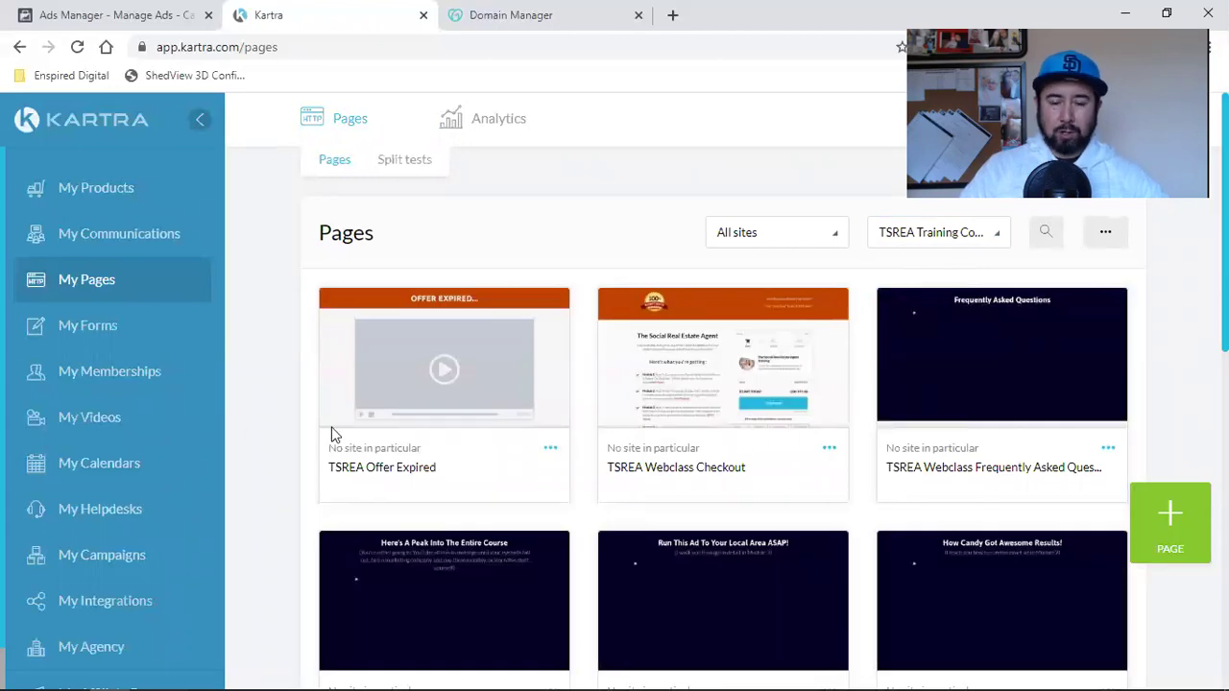
{"action": "left_click", "coordinate": [923, 240]}
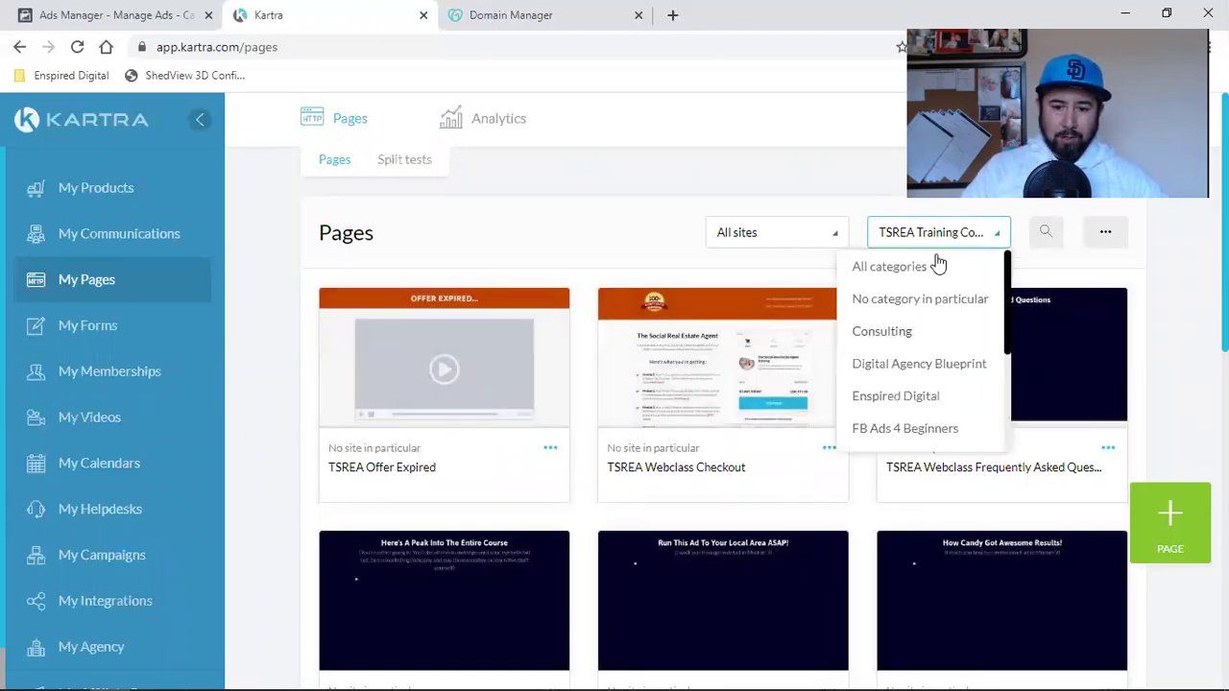
{"action": "left_click", "coordinate": [889, 267]}
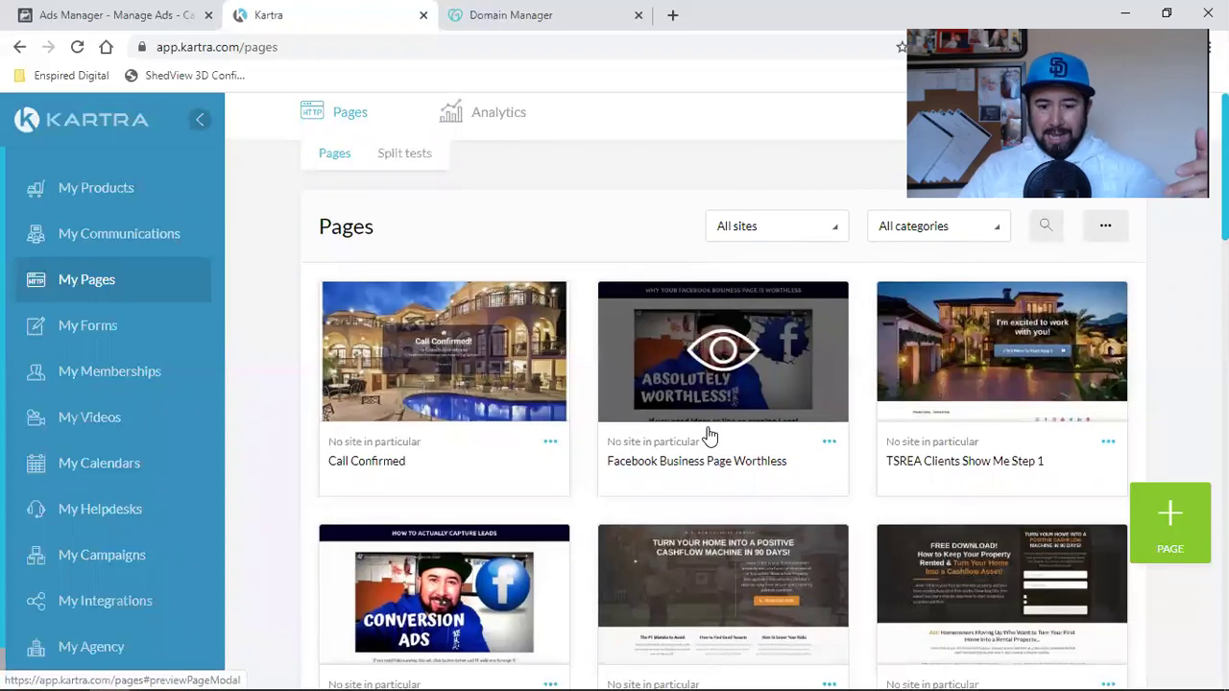
- Browse the full list of existing pages, loading more of them, and return to its beginning
{"action": "scroll", "coordinate": [707, 433], "scroll_direction": "down", "scroll_amount": 3}
{"action": "scroll", "coordinate": [708, 435], "scroll_direction": "down", "scroll_amount": 3}
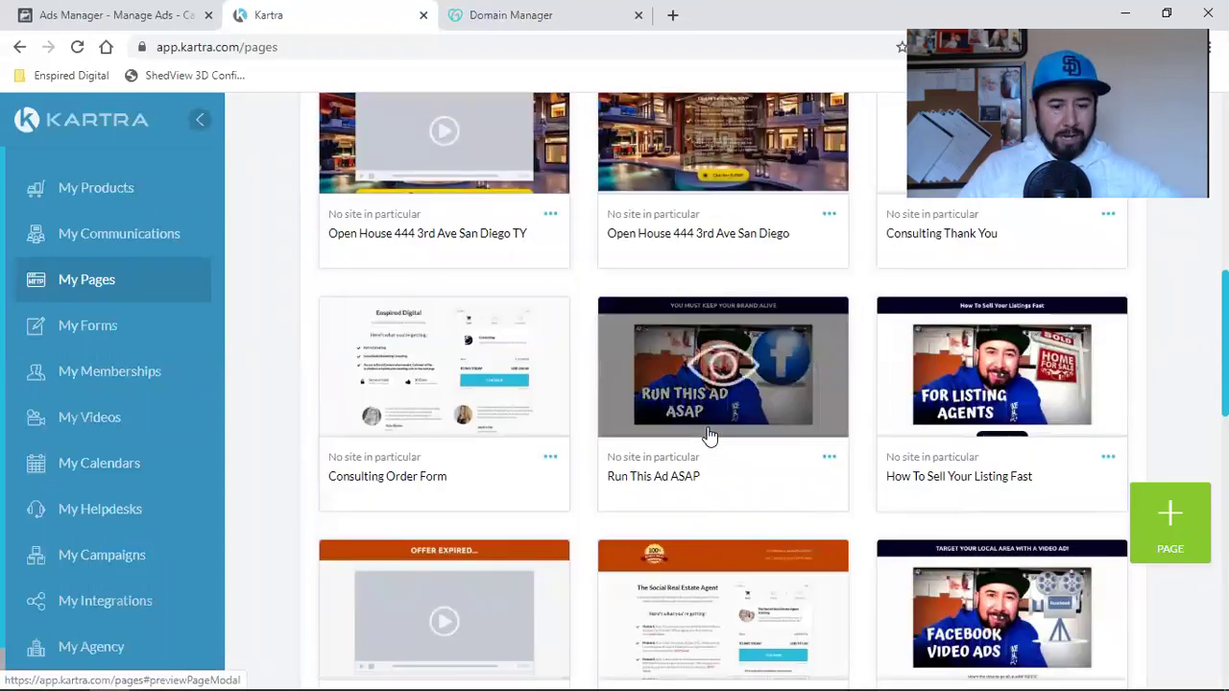
{"action": "scroll", "coordinate": [707, 435], "scroll_direction": "down", "scroll_amount": 2}
{"action": "scroll", "coordinate": [707, 435], "scroll_direction": "down", "scroll_amount": 4}
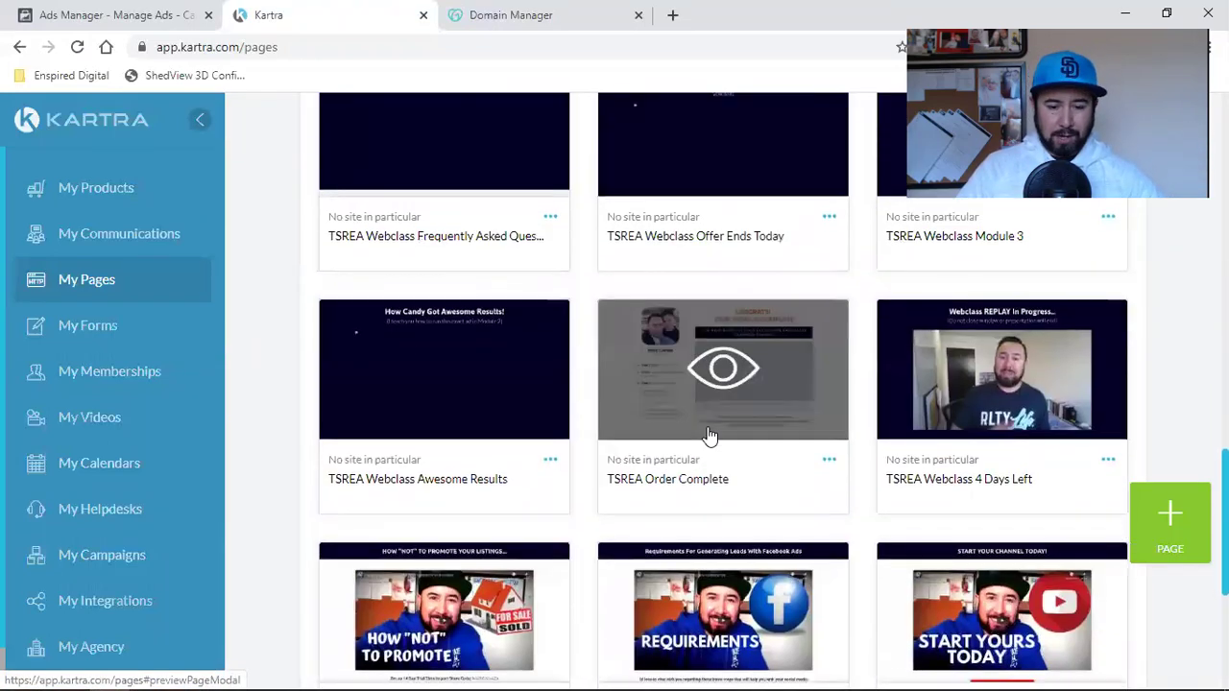
{"action": "scroll", "coordinate": [701, 438], "scroll_direction": "down", "scroll_amount": 1}
{"action": "scroll", "coordinate": [698, 434], "scroll_direction": "down", "scroll_amount": 2}
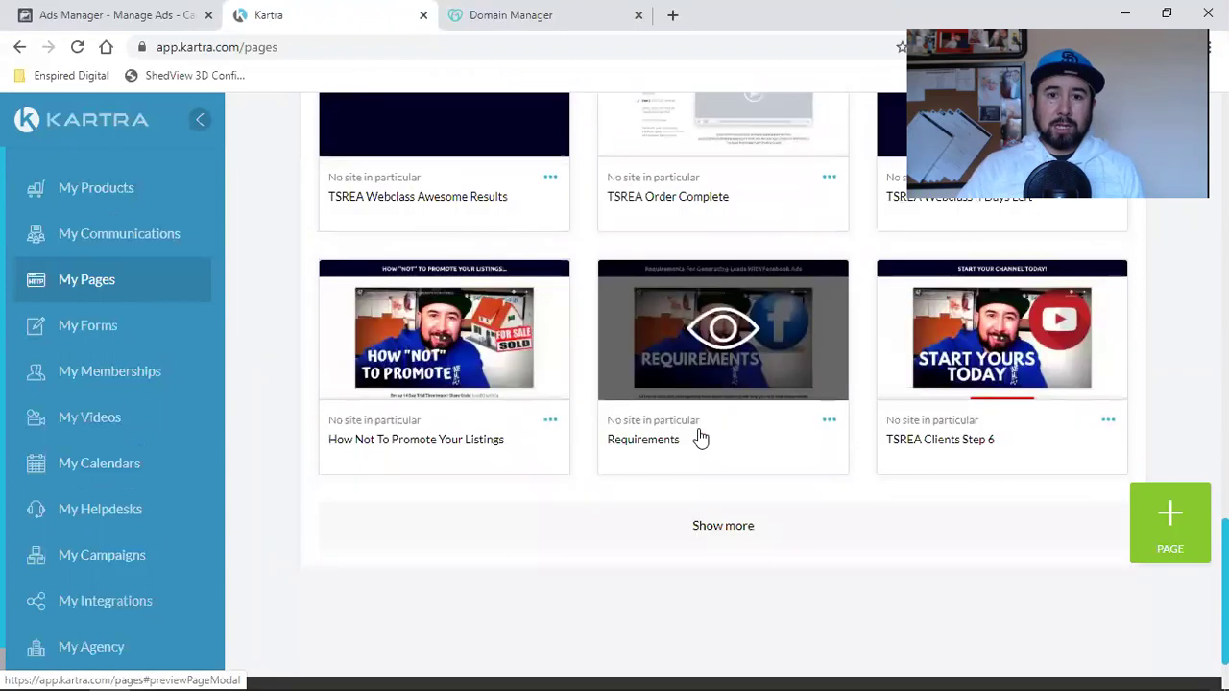
{"action": "left_click", "coordinate": [686, 461]}
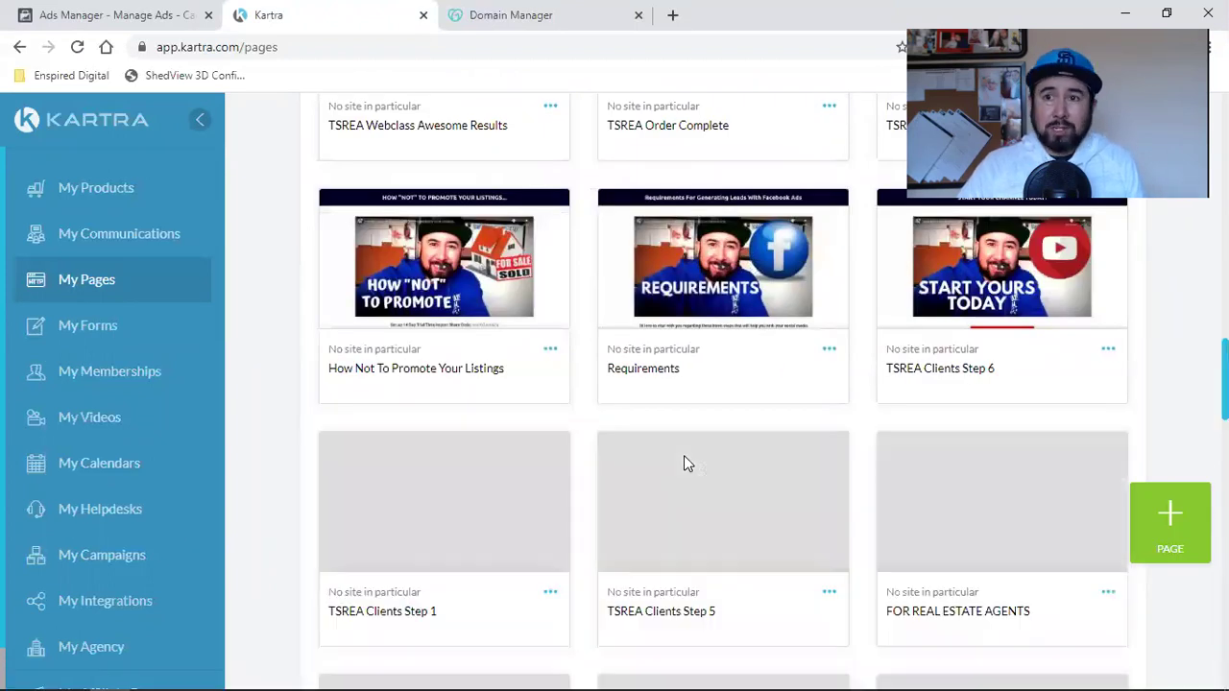
{"action": "scroll", "coordinate": [686, 465], "scroll_direction": "up", "scroll_amount": 3}
{"action": "scroll", "coordinate": [685, 464], "scroll_direction": "up", "scroll_amount": 3}
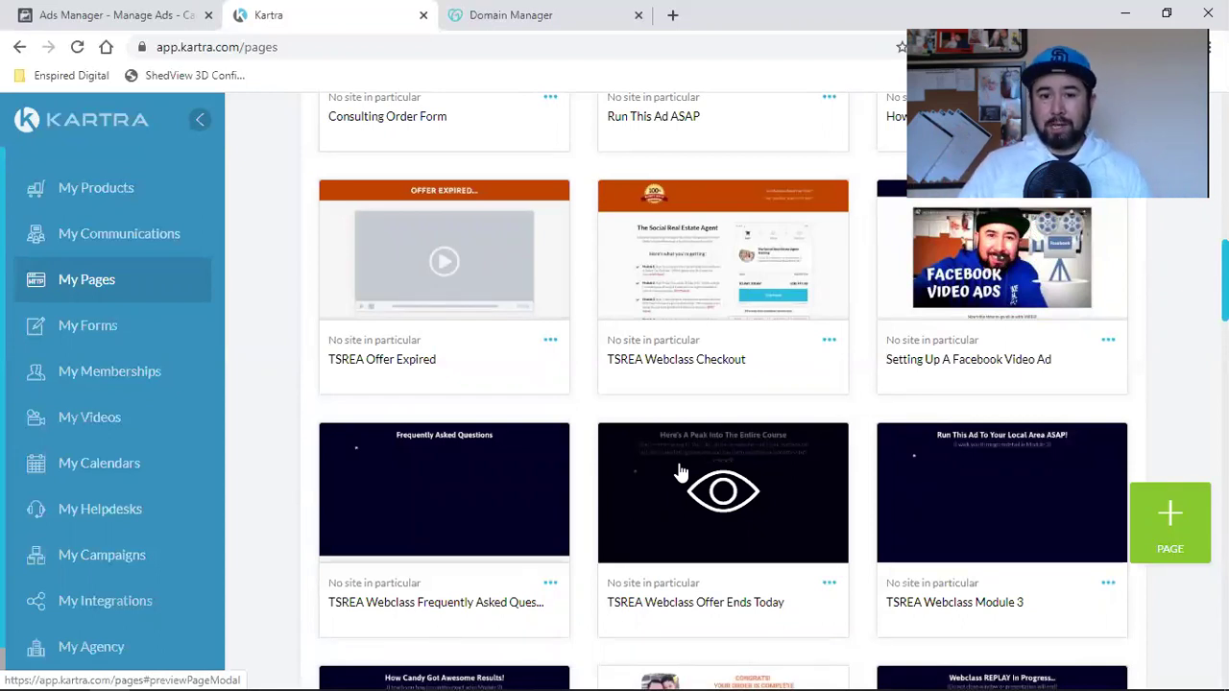
{"action": "scroll", "coordinate": [743, 467], "scroll_direction": "up", "scroll_amount": 10}
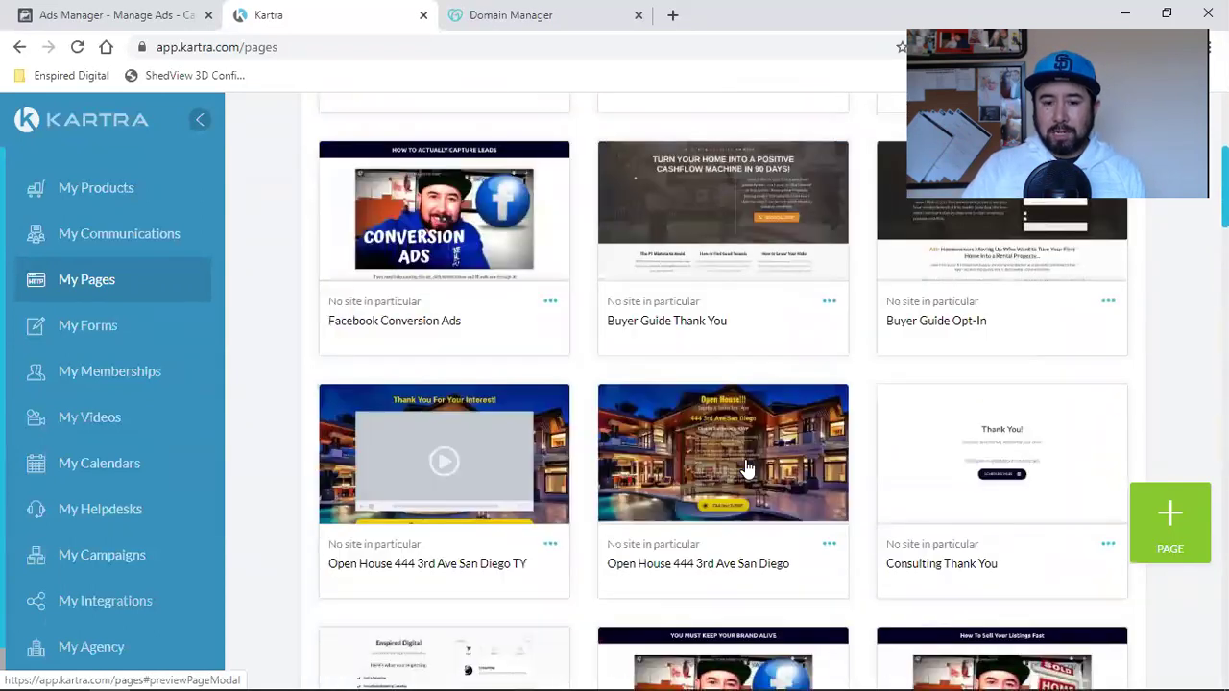
{"action": "scroll", "coordinate": [743, 467], "scroll_direction": "up", "scroll_amount": 2}
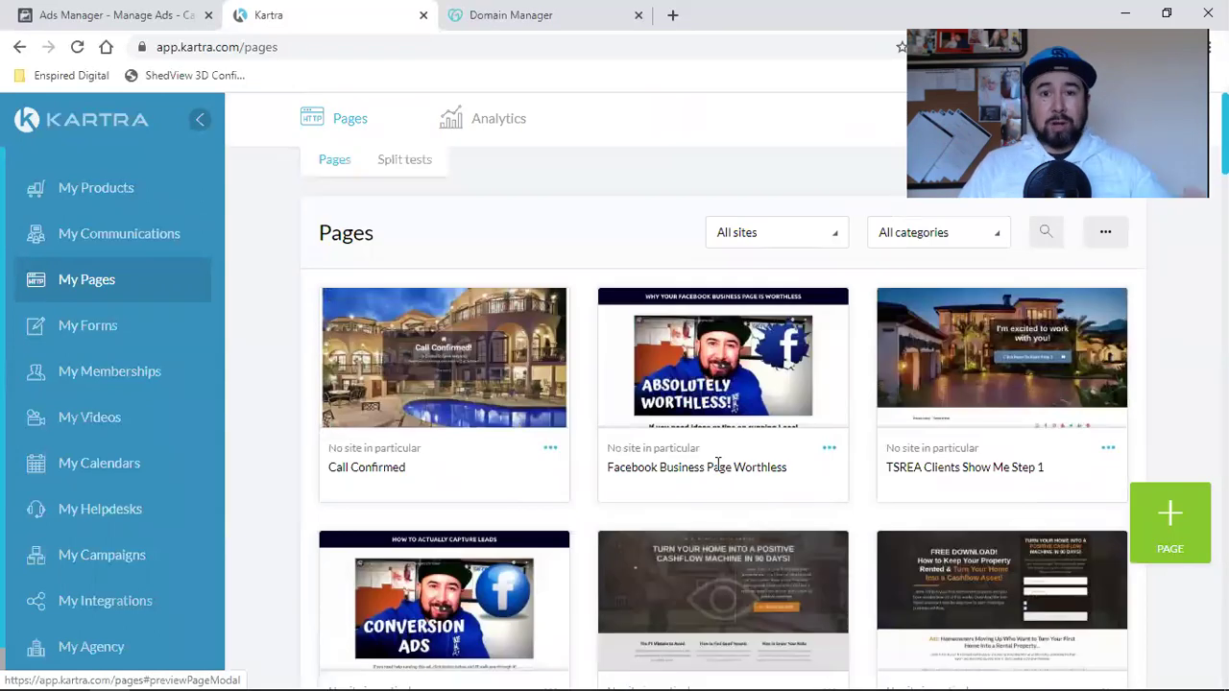
- Filter the pages by the TSREA Training Course category and review its pages and the other available categories
{"action": "left_click", "coordinate": [905, 241]}
{"action": "scroll", "coordinate": [907, 327], "scroll_direction": "down", "scroll_amount": 5}
{"action": "left_click", "coordinate": [869, 434]}
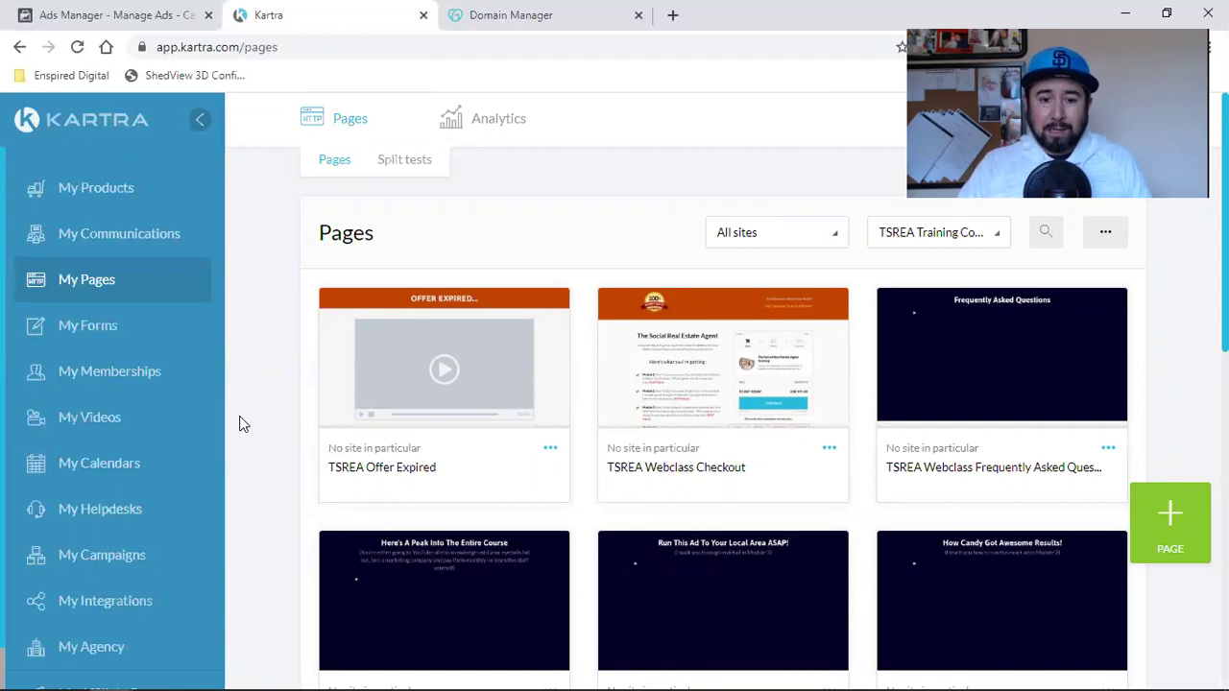
{"action": "scroll", "coordinate": [822, 474], "scroll_direction": "down", "scroll_amount": 4}
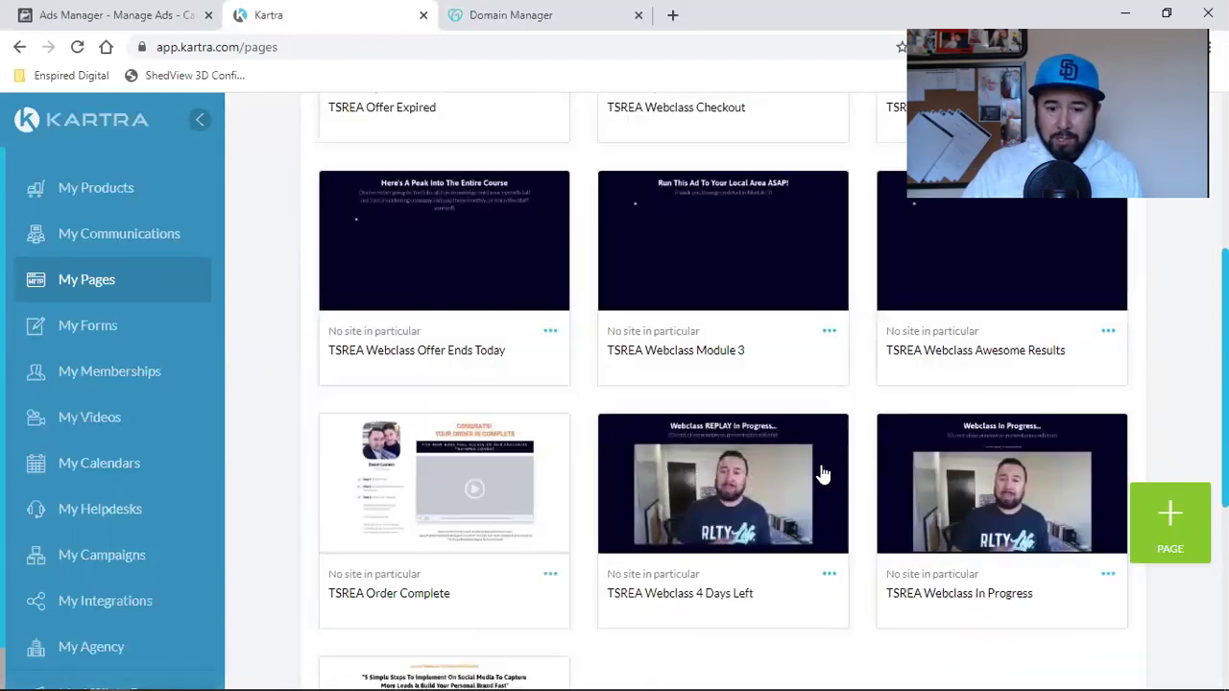
{"action": "scroll", "coordinate": [732, 416], "scroll_direction": "down", "scroll_amount": 4}
{"action": "scroll", "coordinate": [789, 408], "scroll_direction": "up", "scroll_amount": 8}
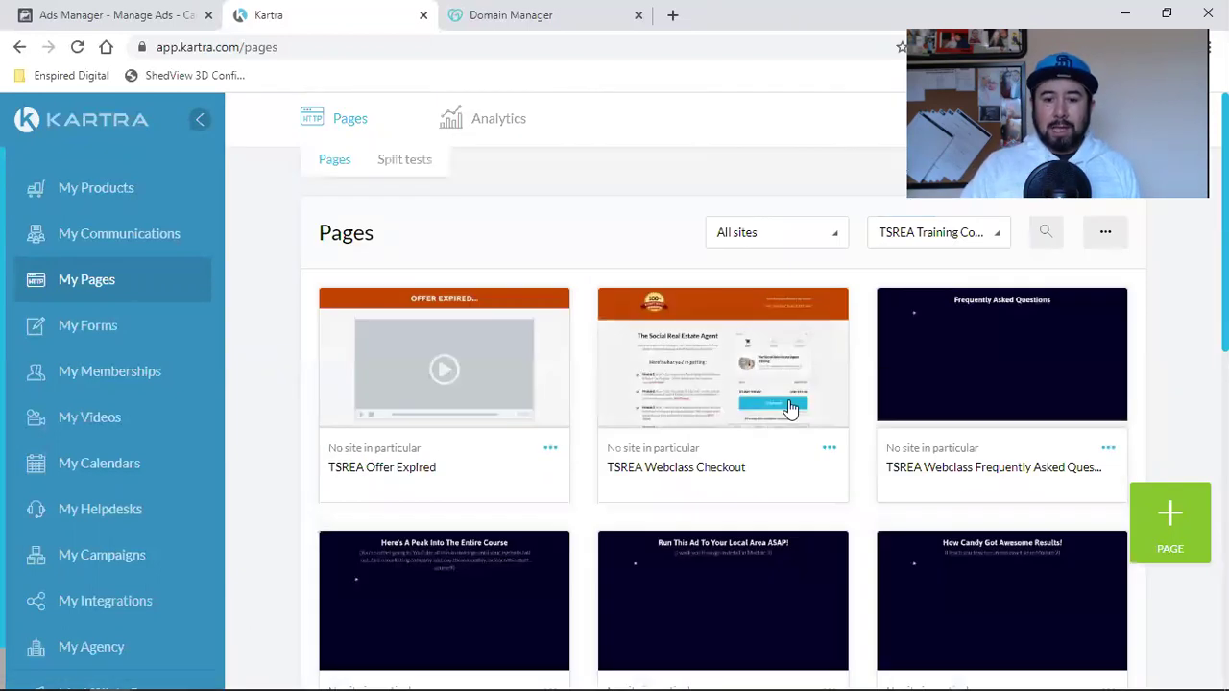
{"action": "left_click", "coordinate": [989, 248]}
{"action": "scroll", "coordinate": [938, 388], "scroll_direction": "down", "scroll_amount": 5}
{"action": "scroll", "coordinate": [938, 388], "scroll_direction": "up", "scroll_amount": 5}
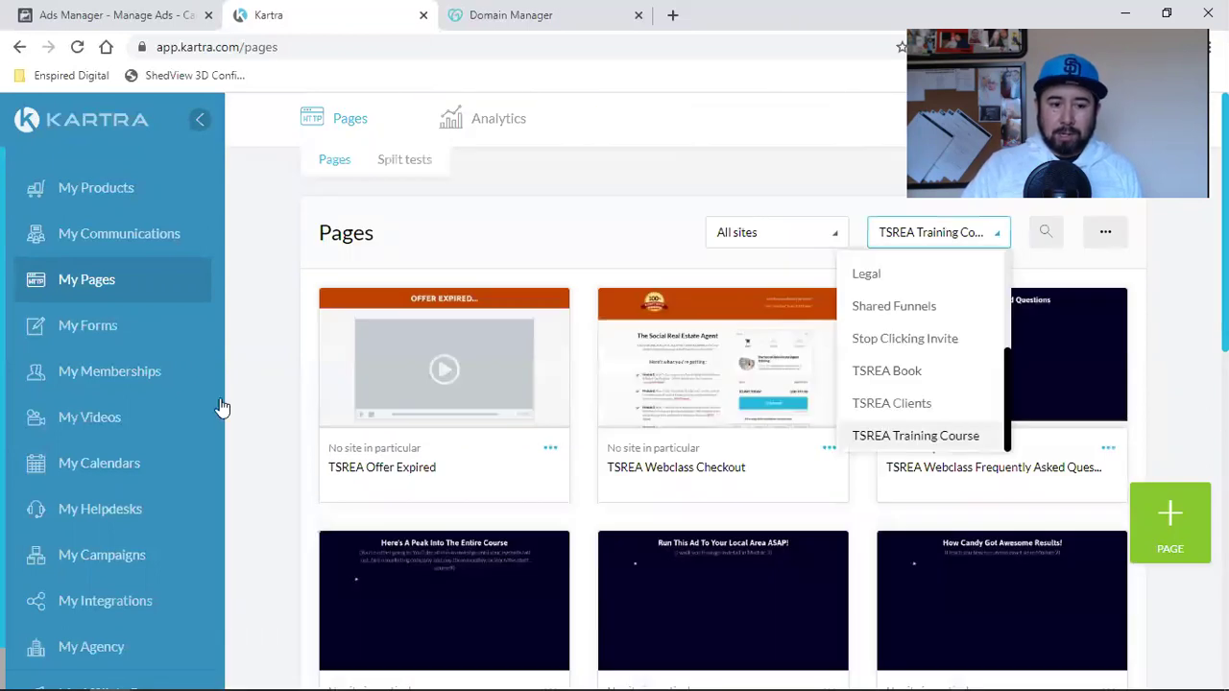
- Start creating a new page and look over the available template categories
{"action": "left_click", "coordinate": [1186, 550]}
{"action": "left_click", "coordinate": [1185, 550]}
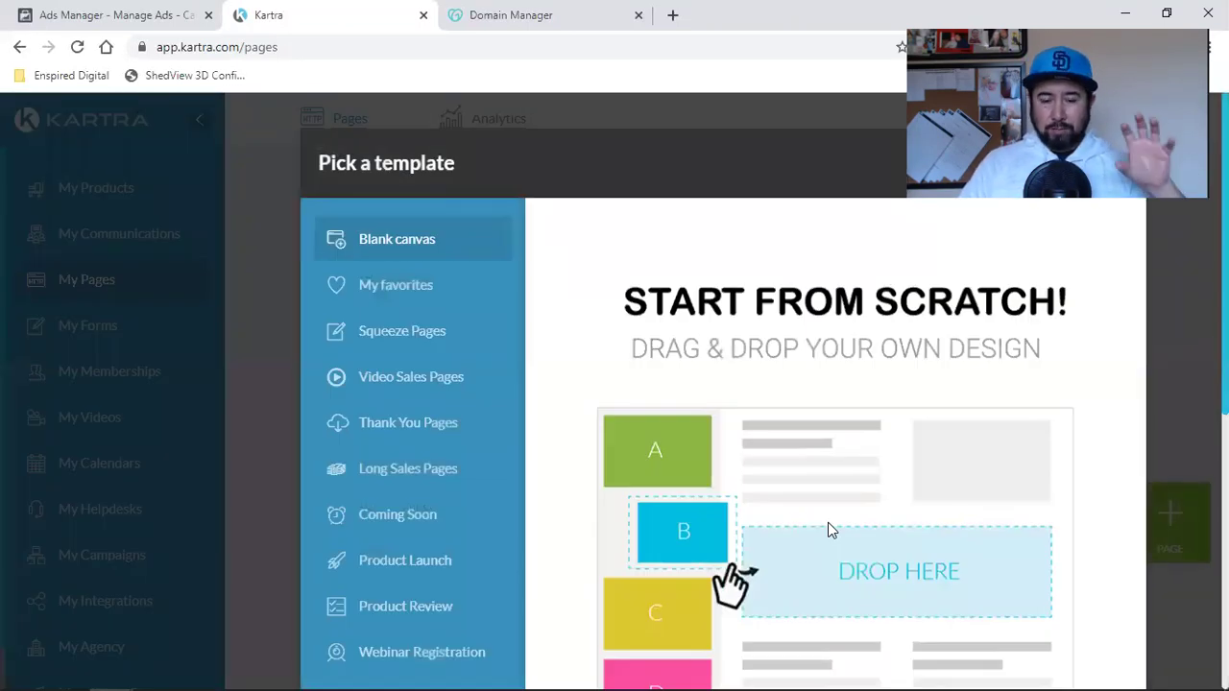
{"action": "scroll", "coordinate": [693, 437], "scroll_direction": "down", "scroll_amount": 2}
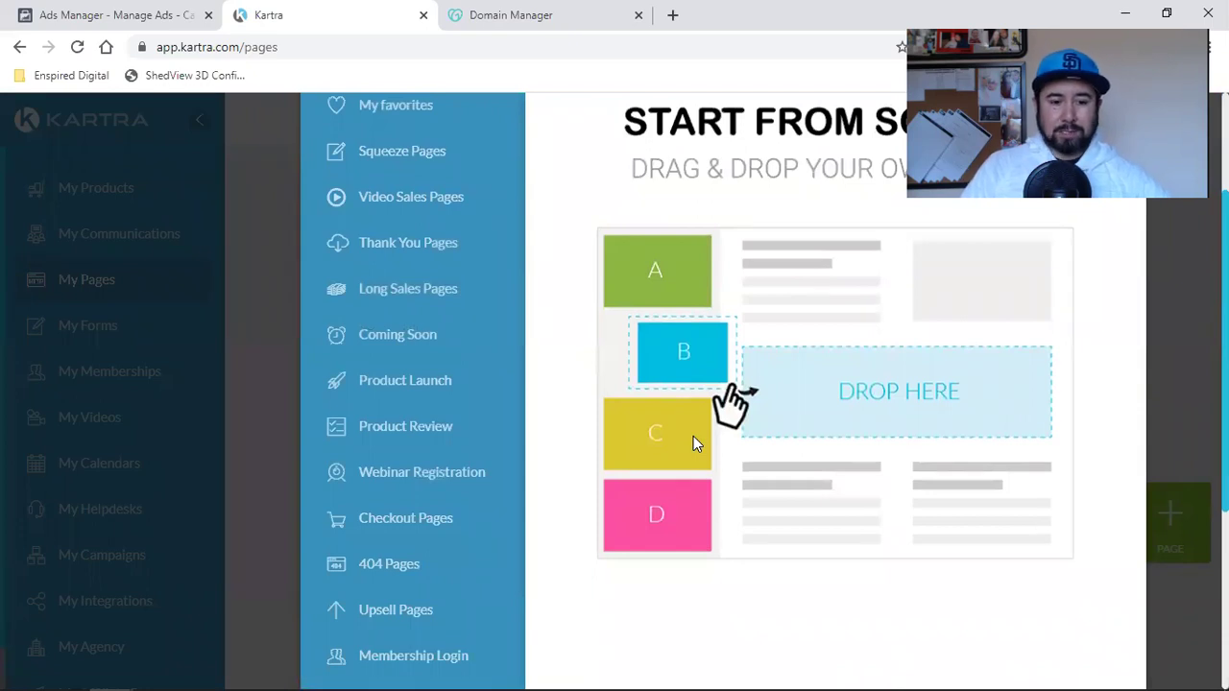
{"action": "scroll", "coordinate": [451, 451], "scroll_direction": "up", "scroll_amount": 2}
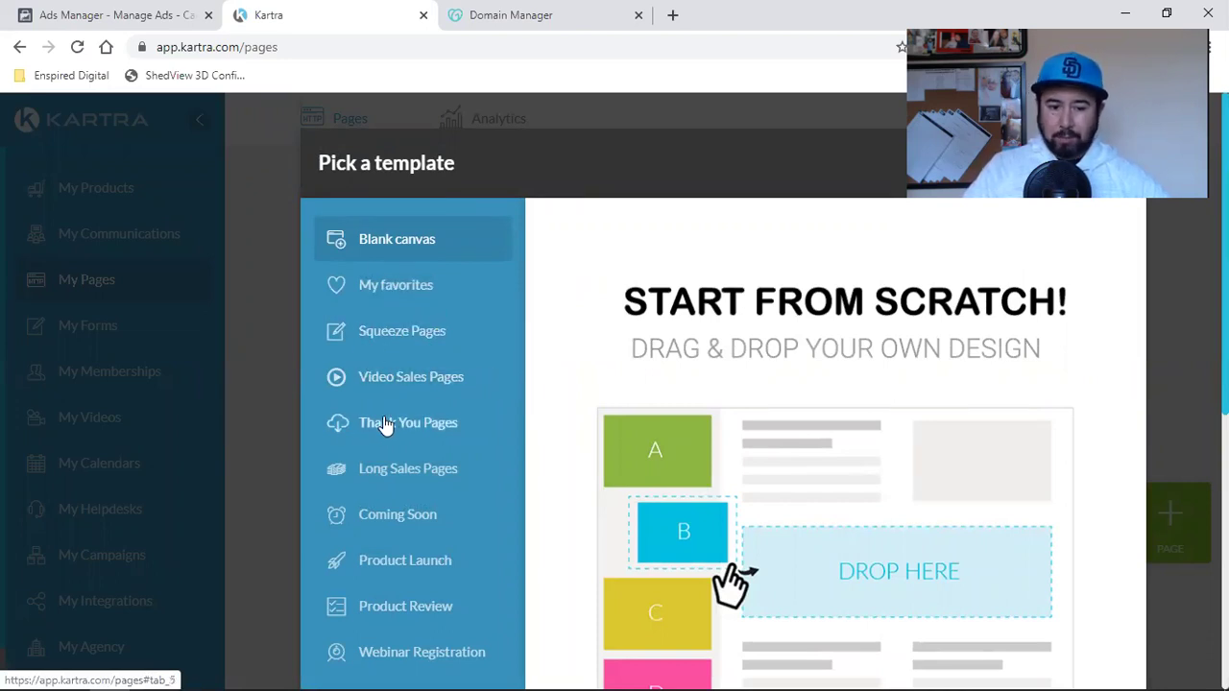
{"action": "scroll", "coordinate": [406, 425], "scroll_direction": "down", "scroll_amount": 2}
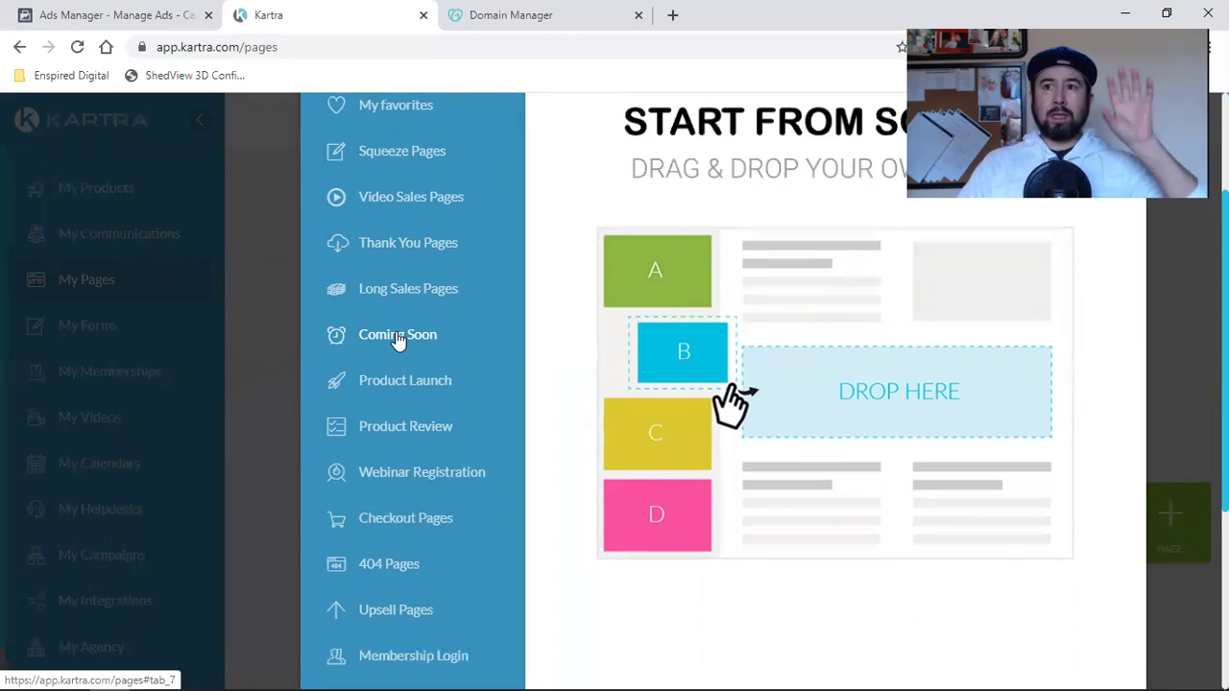
- Switch to GoDaddy's Domain Manager and check the yourfirst1000subs.com domain name on the forwarding page
{"action": "left_click", "coordinate": [588, 9]}
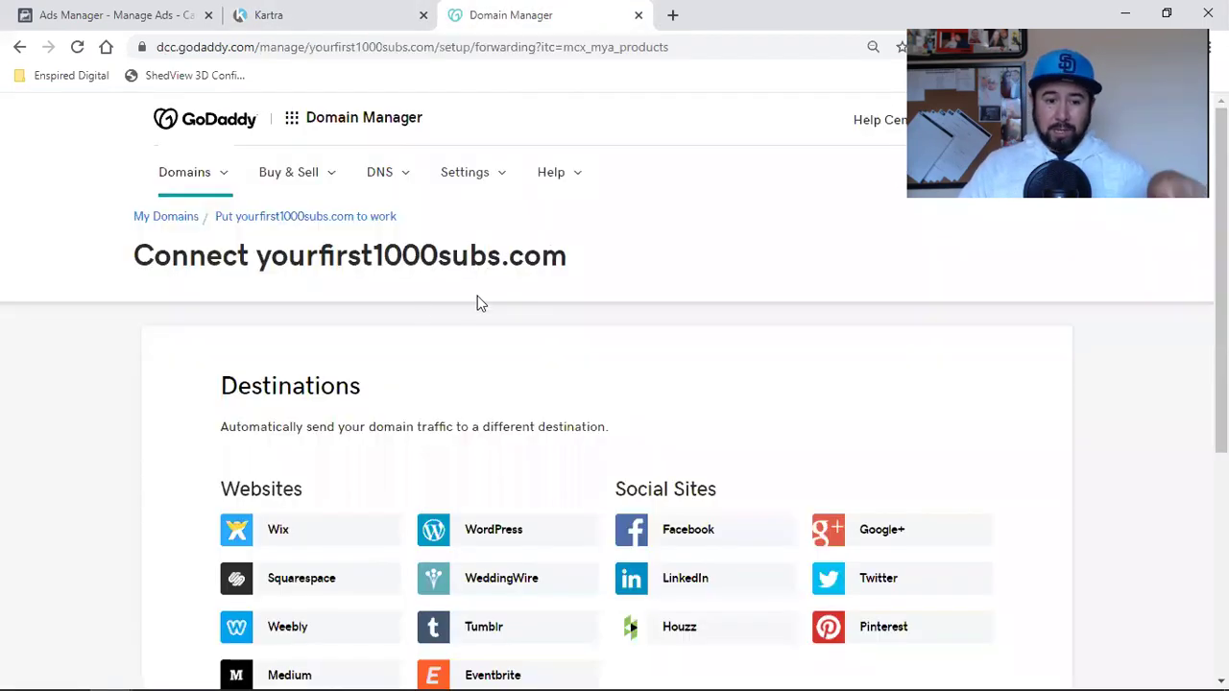
{"action": "left_click_drag", "start_coordinate": [257, 257], "coordinate": [503, 259]}
{"action": "left_click", "coordinate": [698, 273]}
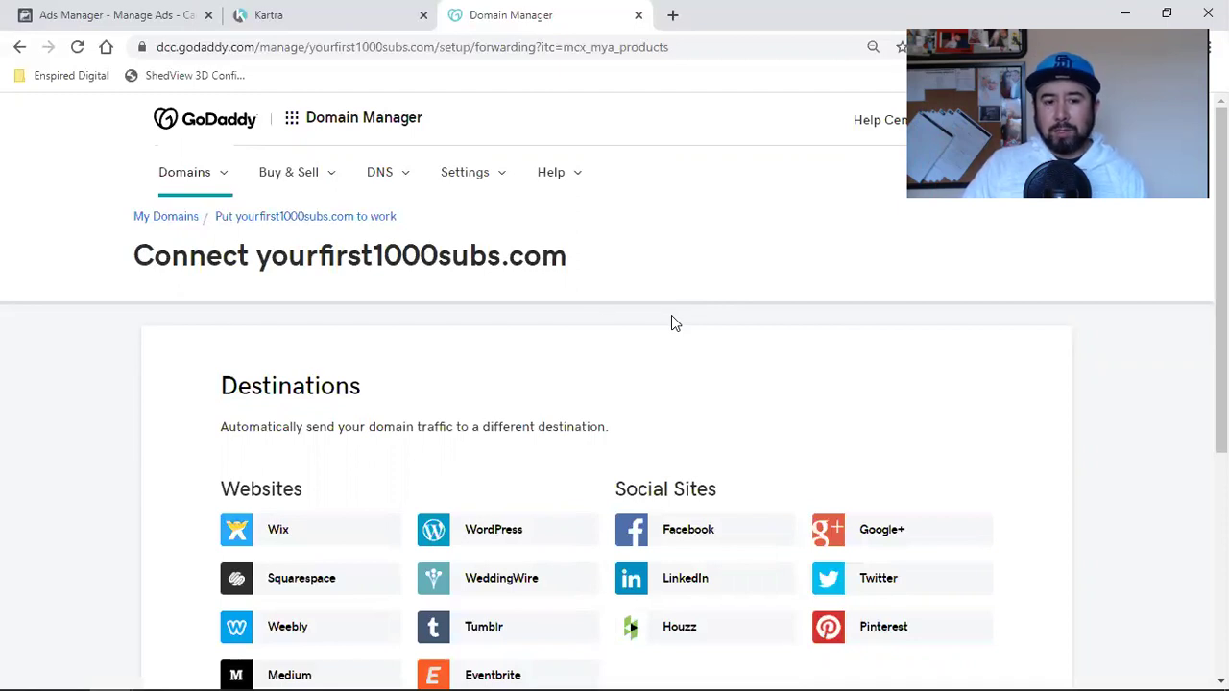
- Return to Kartra and browse the Coming Soon page templates along with the remaining template categories
{"action": "left_click", "coordinate": [329, 10]}
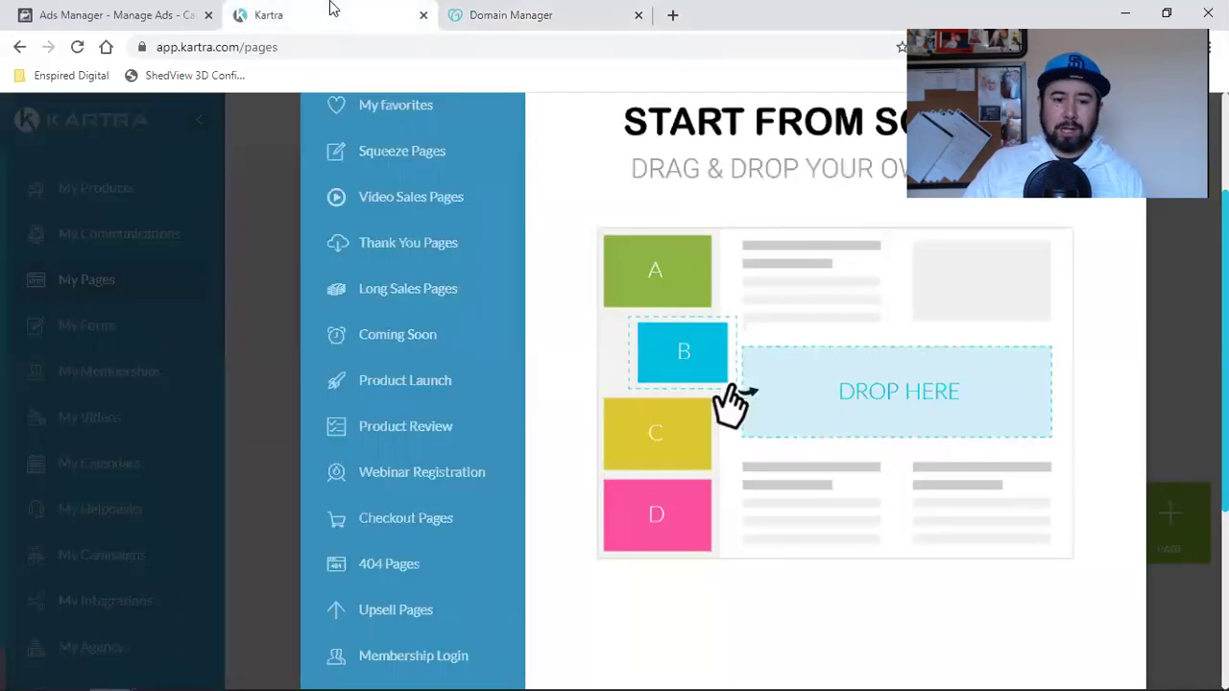
{"action": "left_click", "coordinate": [407, 339]}
{"action": "scroll", "coordinate": [672, 427], "scroll_direction": "up", "scroll_amount": 2}
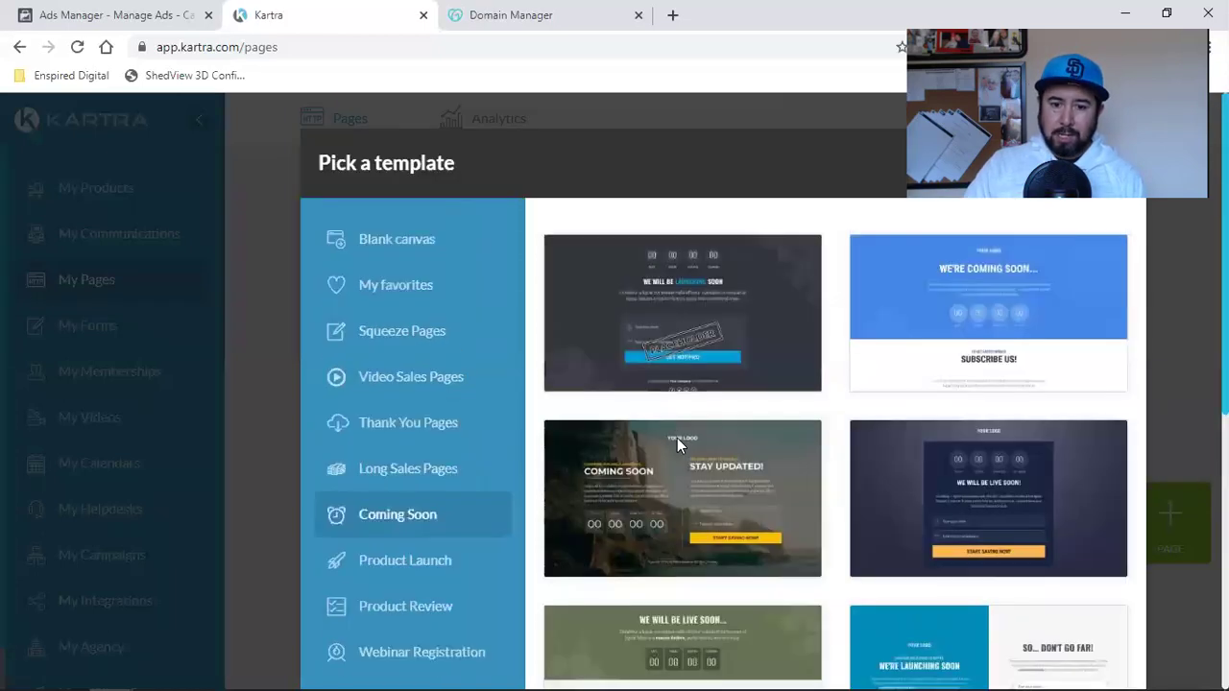
{"action": "mouse_move", "coordinate": [679, 447]}
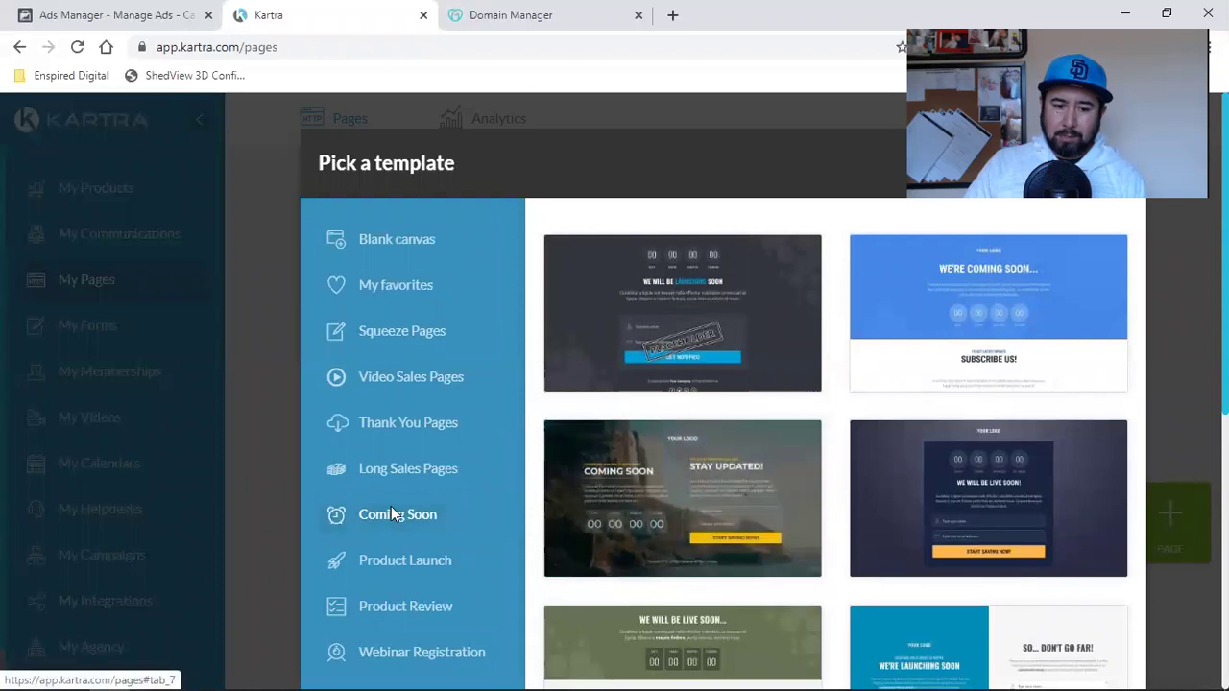
{"action": "scroll", "coordinate": [391, 509], "scroll_direction": "down", "scroll_amount": 2}
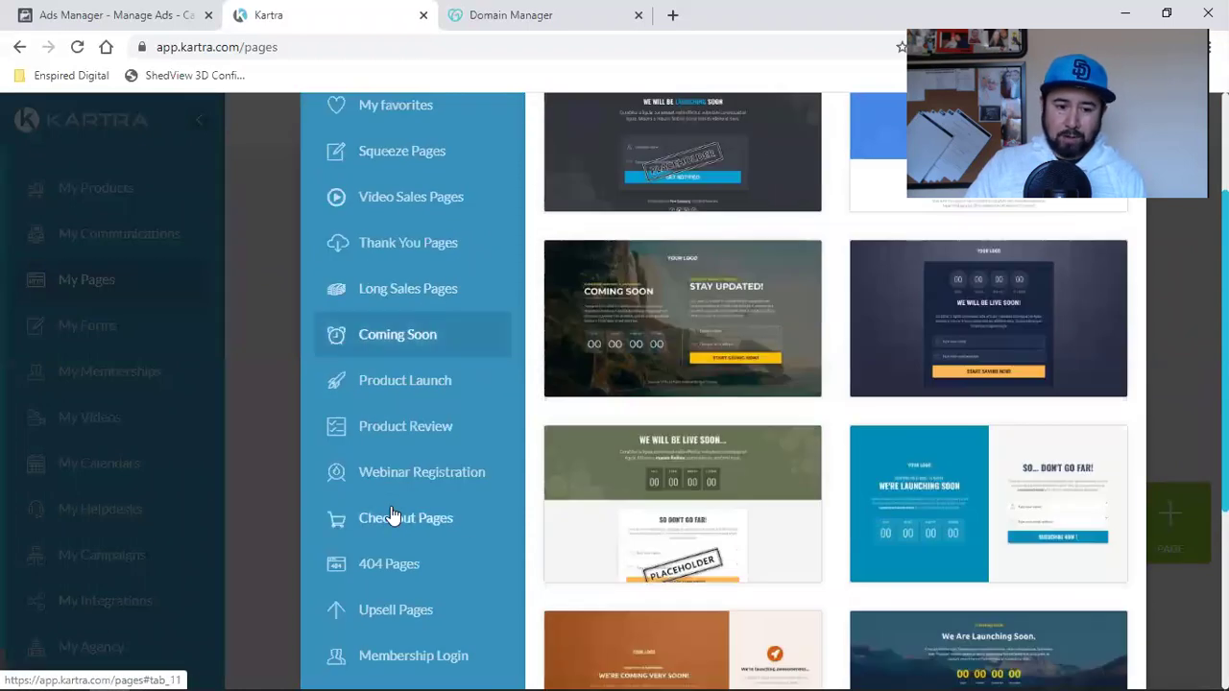
{"action": "scroll", "coordinate": [392, 517], "scroll_direction": "down", "scroll_amount": 2}
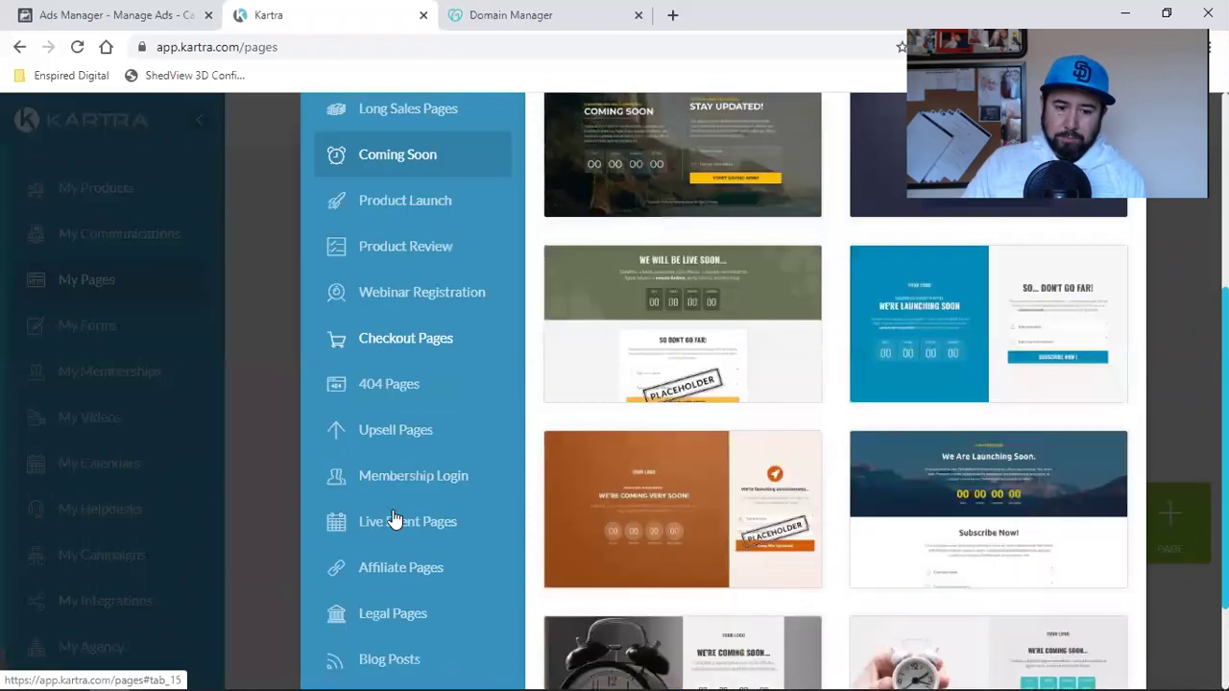
{"action": "scroll", "coordinate": [394, 518], "scroll_direction": "down", "scroll_amount": 2}
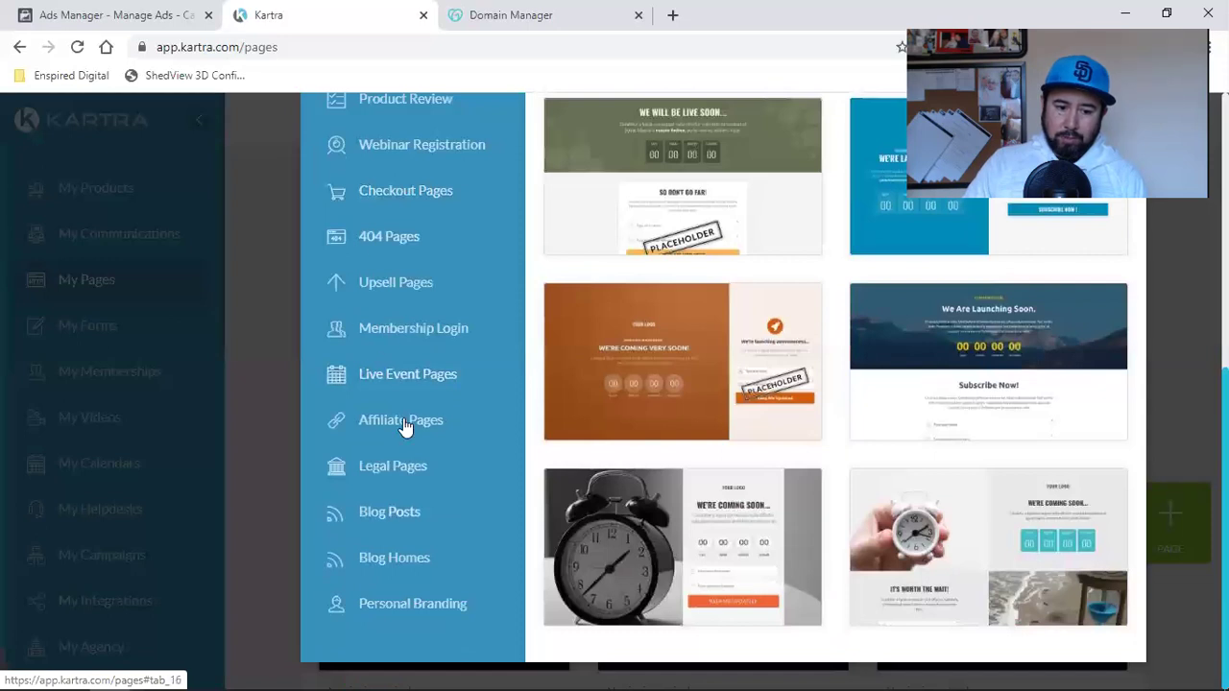
{"action": "scroll", "coordinate": [405, 427], "scroll_direction": "up", "scroll_amount": 4}
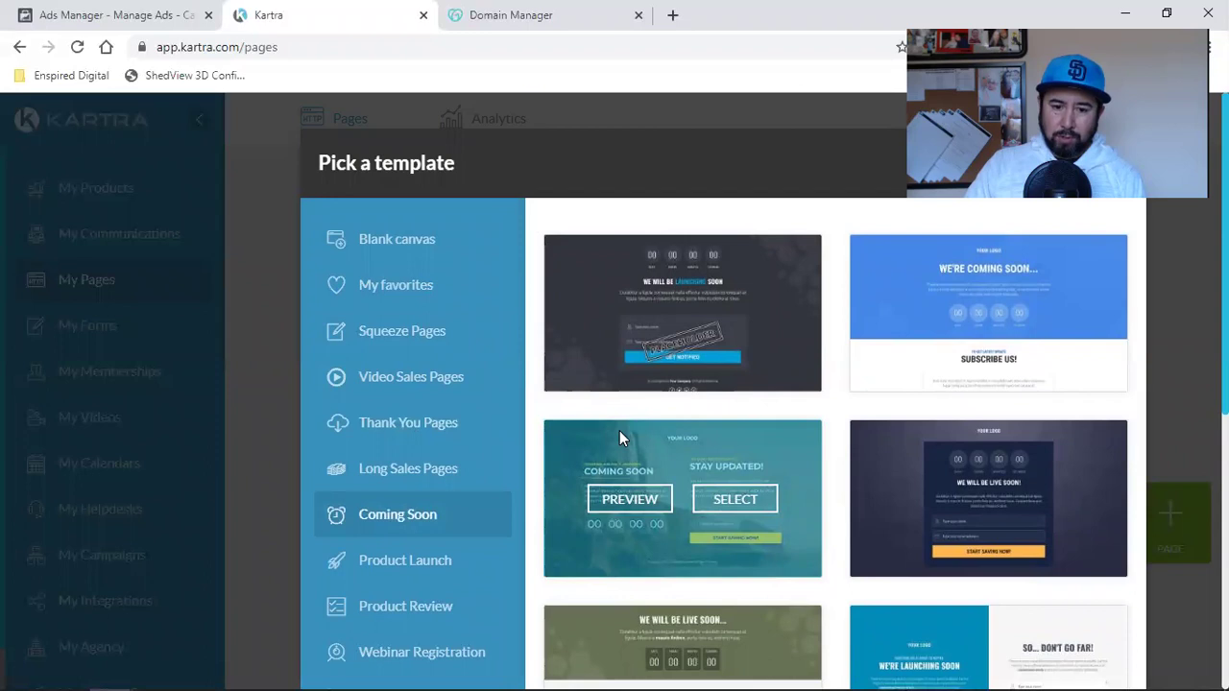
- Browse the Squeeze Pages templates for a suitable landing page design
{"action": "left_click", "coordinate": [404, 333]}
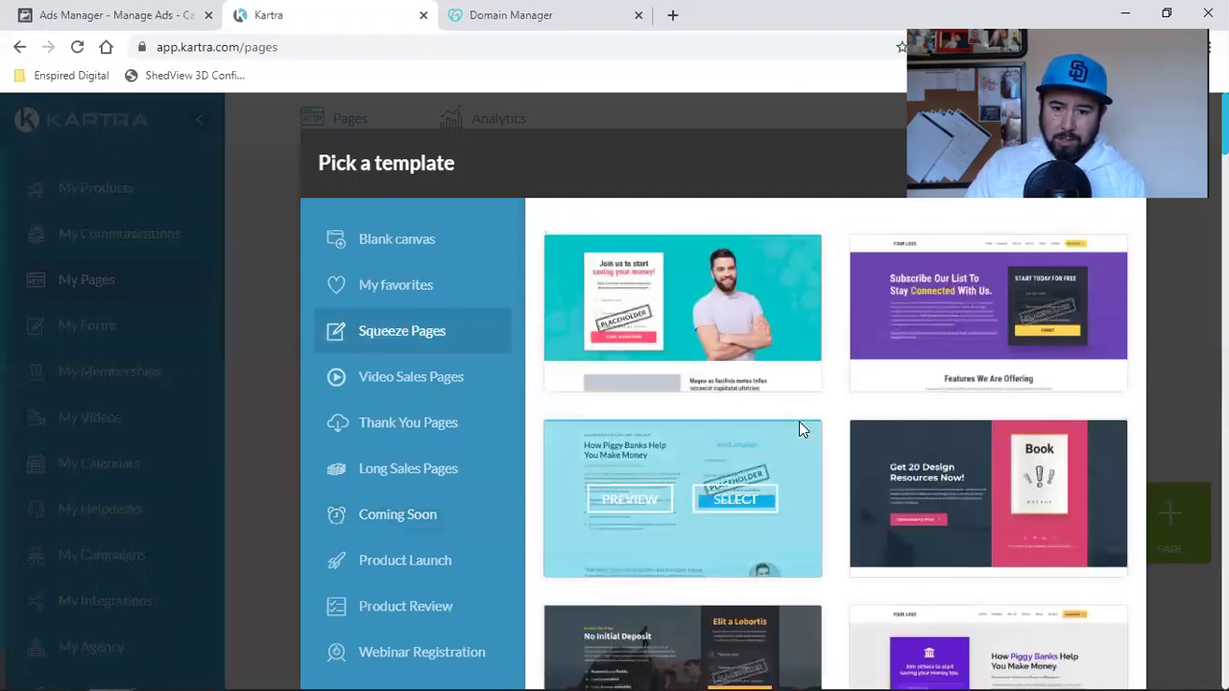
{"action": "scroll", "coordinate": [798, 427], "scroll_direction": "down", "scroll_amount": 3}
{"action": "scroll", "coordinate": [802, 429], "scroll_direction": "down", "scroll_amount": 1}
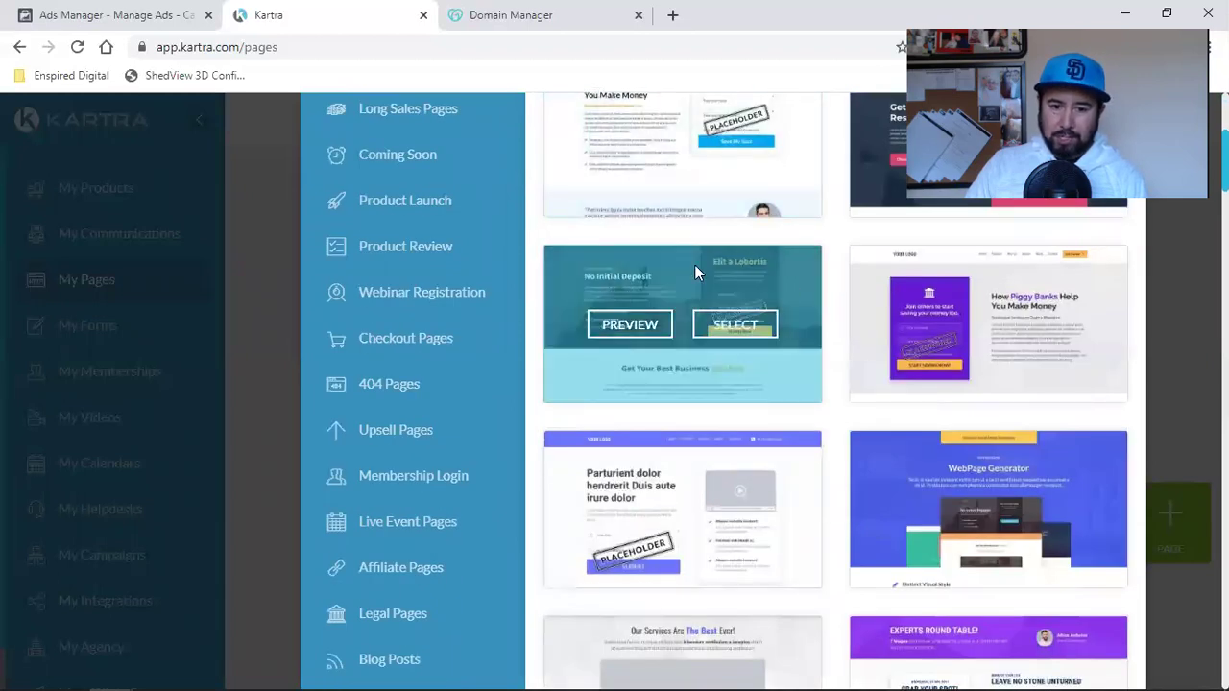
{"action": "scroll", "coordinate": [806, 456], "scroll_direction": "down", "scroll_amount": 2}
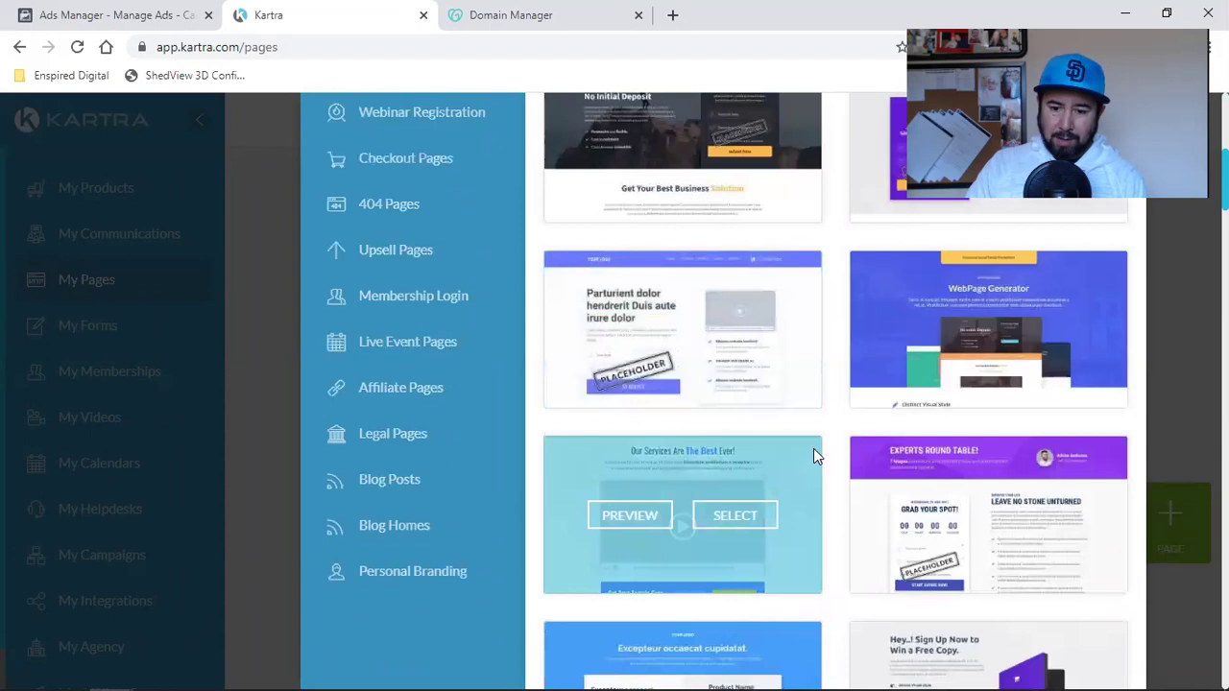
{"action": "scroll", "coordinate": [813, 448], "scroll_direction": "down", "scroll_amount": 2}
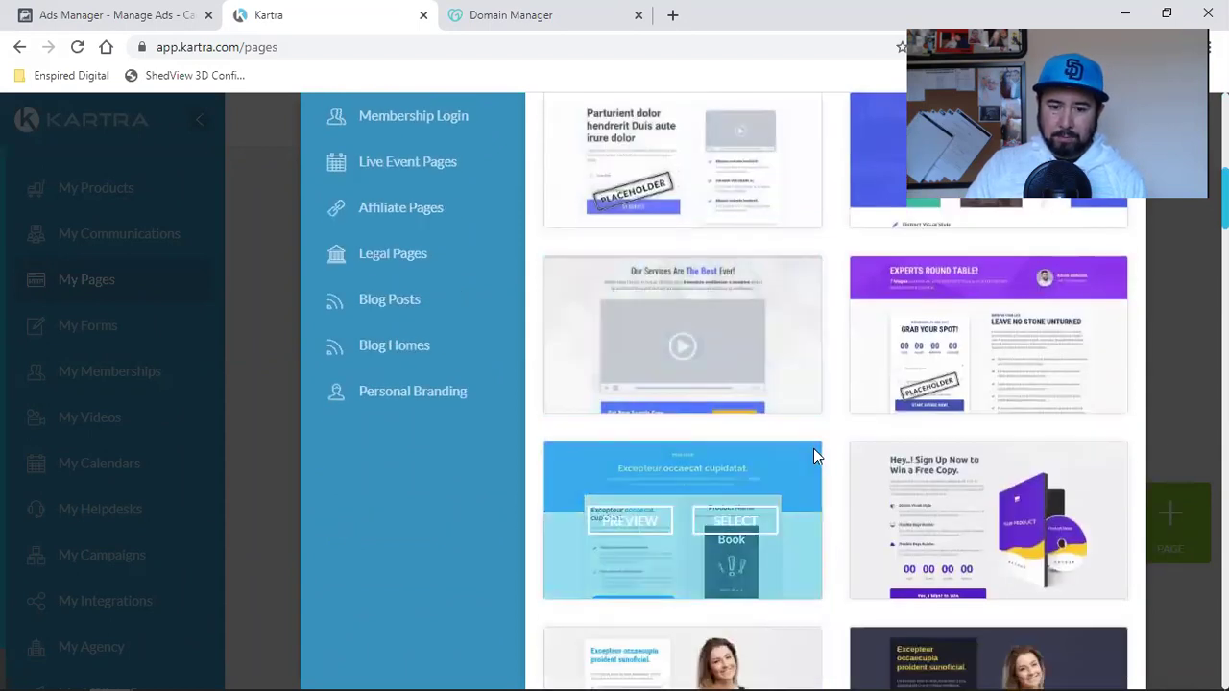
{"action": "scroll", "coordinate": [813, 456], "scroll_direction": "down", "scroll_amount": 2}
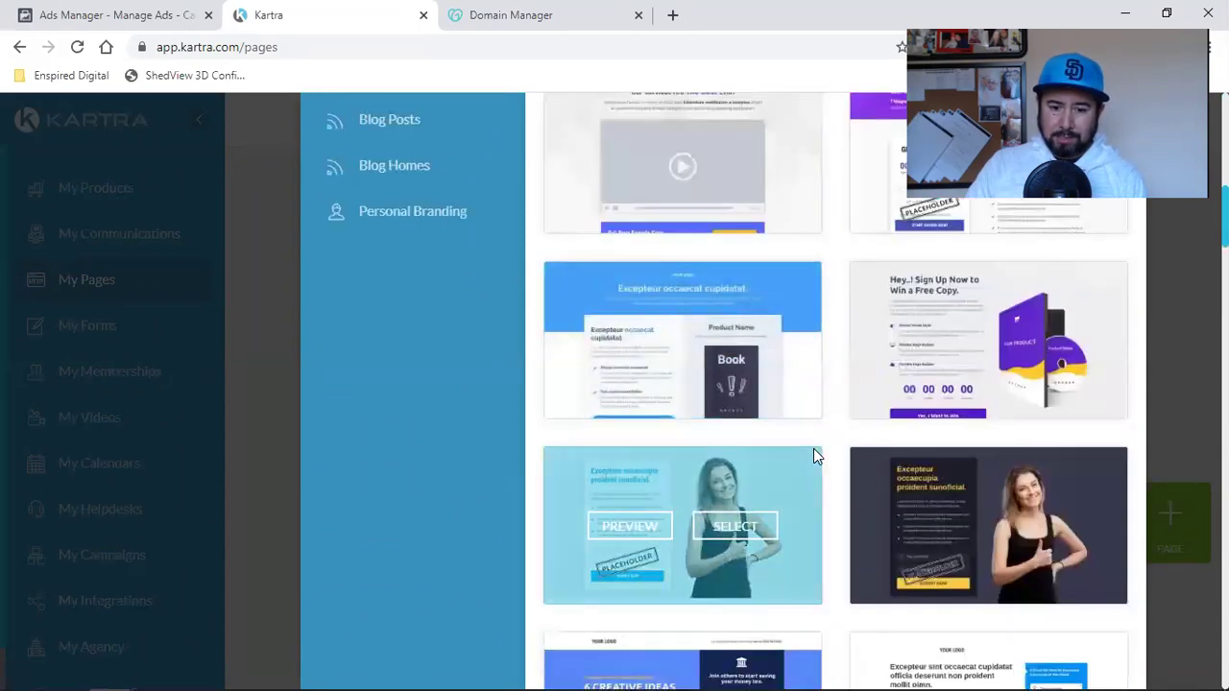
{"action": "scroll", "coordinate": [813, 456], "scroll_direction": "down", "scroll_amount": 2}
{"action": "scroll", "coordinate": [813, 456], "scroll_direction": "down", "scroll_amount": 4}
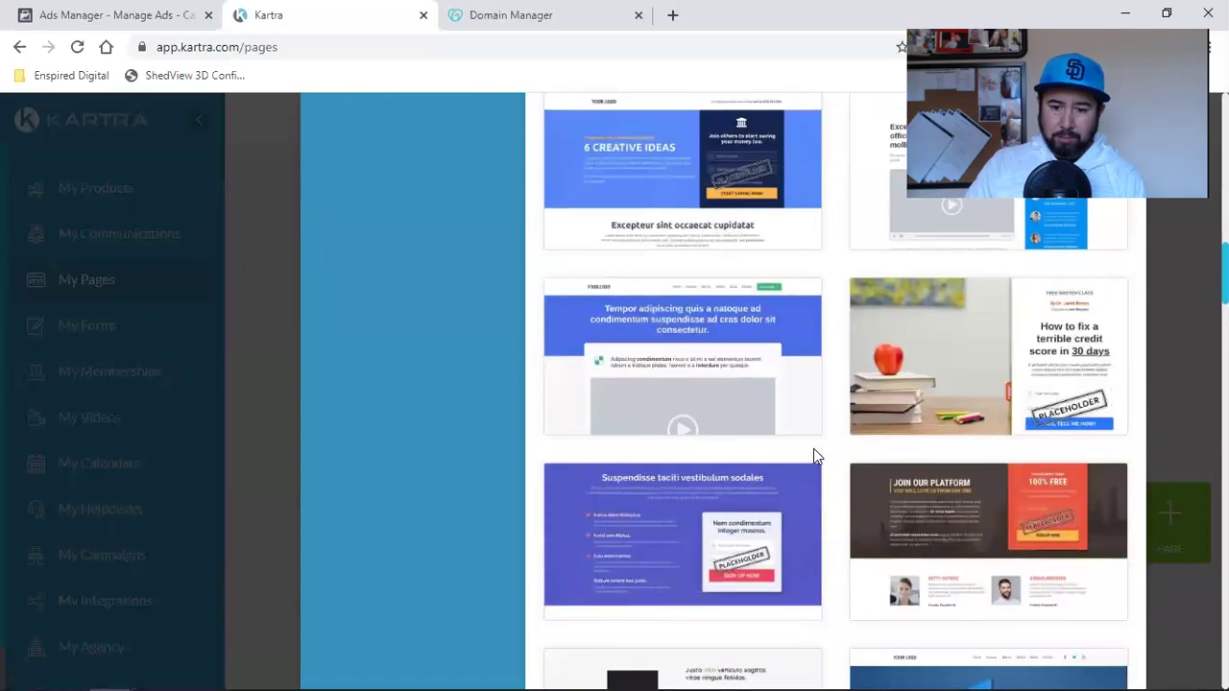
{"action": "scroll", "coordinate": [813, 456], "scroll_direction": "down", "scroll_amount": 2}
{"action": "scroll", "coordinate": [813, 456], "scroll_direction": "down", "scroll_amount": 6}
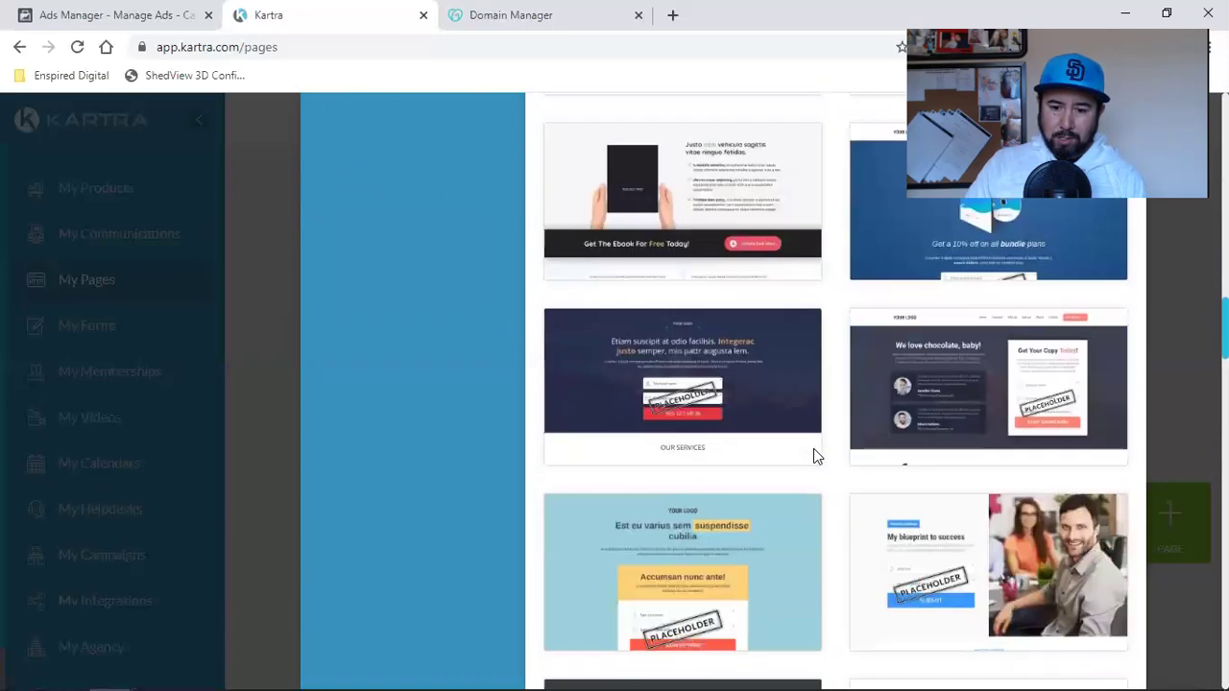
{"action": "scroll", "coordinate": [813, 456], "scroll_direction": "down", "scroll_amount": 6}
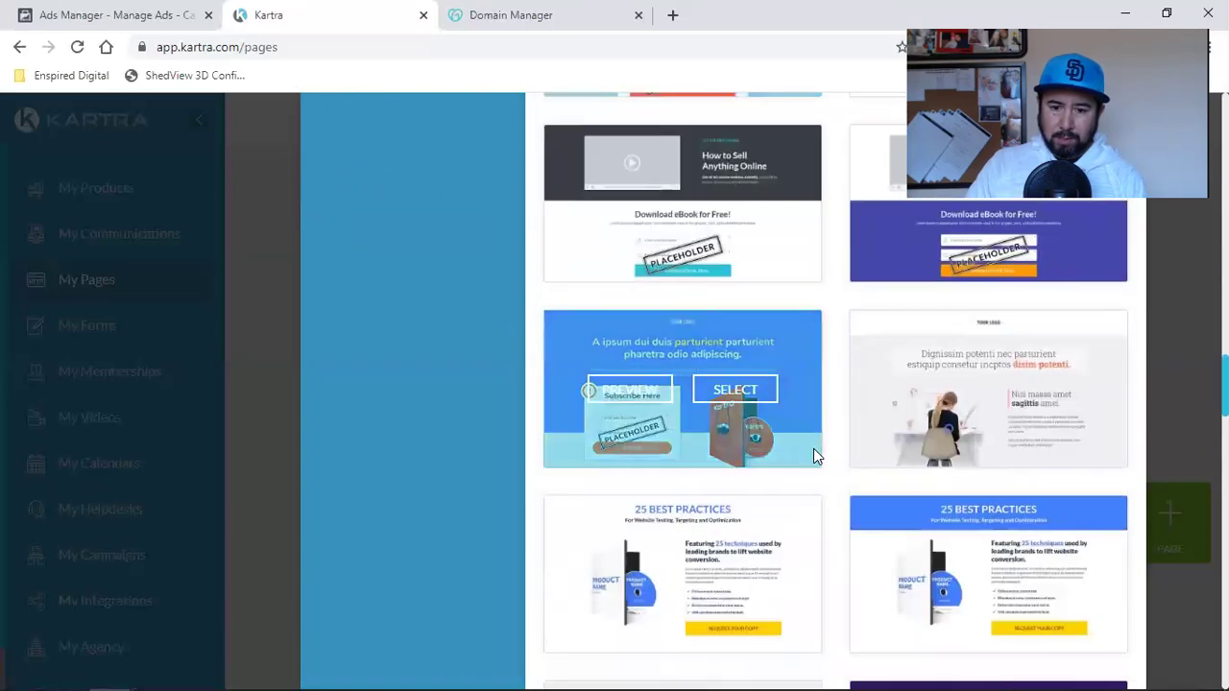
{"action": "scroll", "coordinate": [813, 456], "scroll_direction": "down", "scroll_amount": 2}
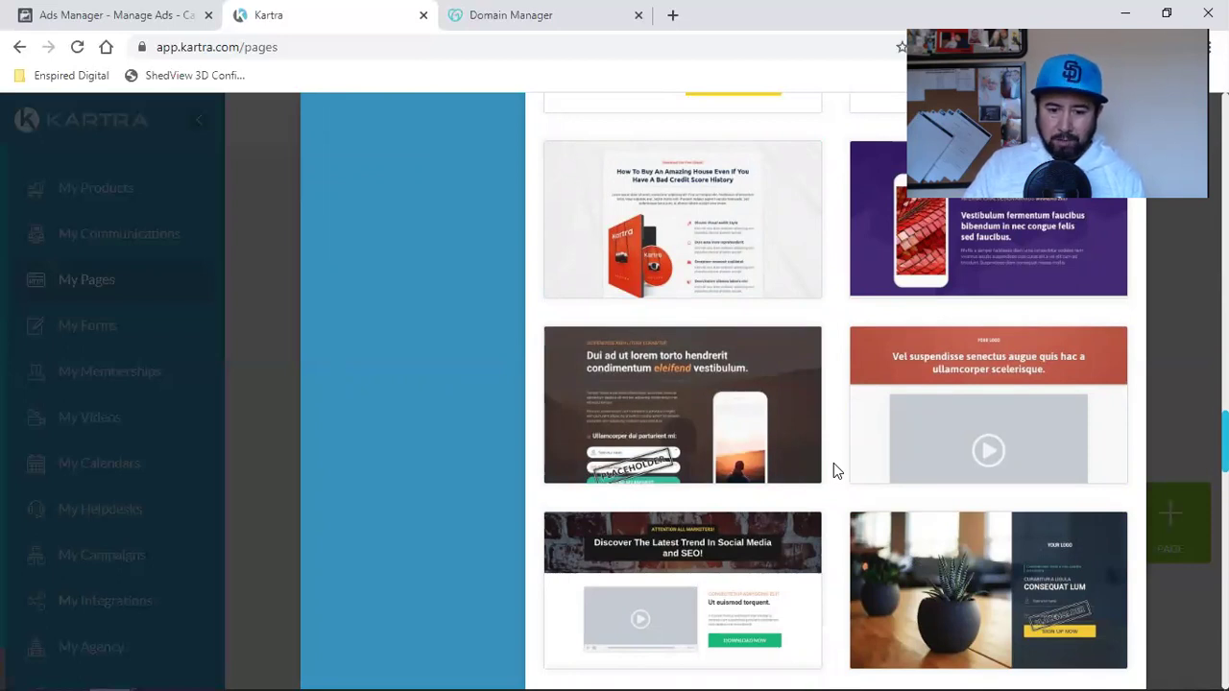
{"action": "scroll", "coordinate": [833, 463], "scroll_direction": "down", "scroll_amount": 2}
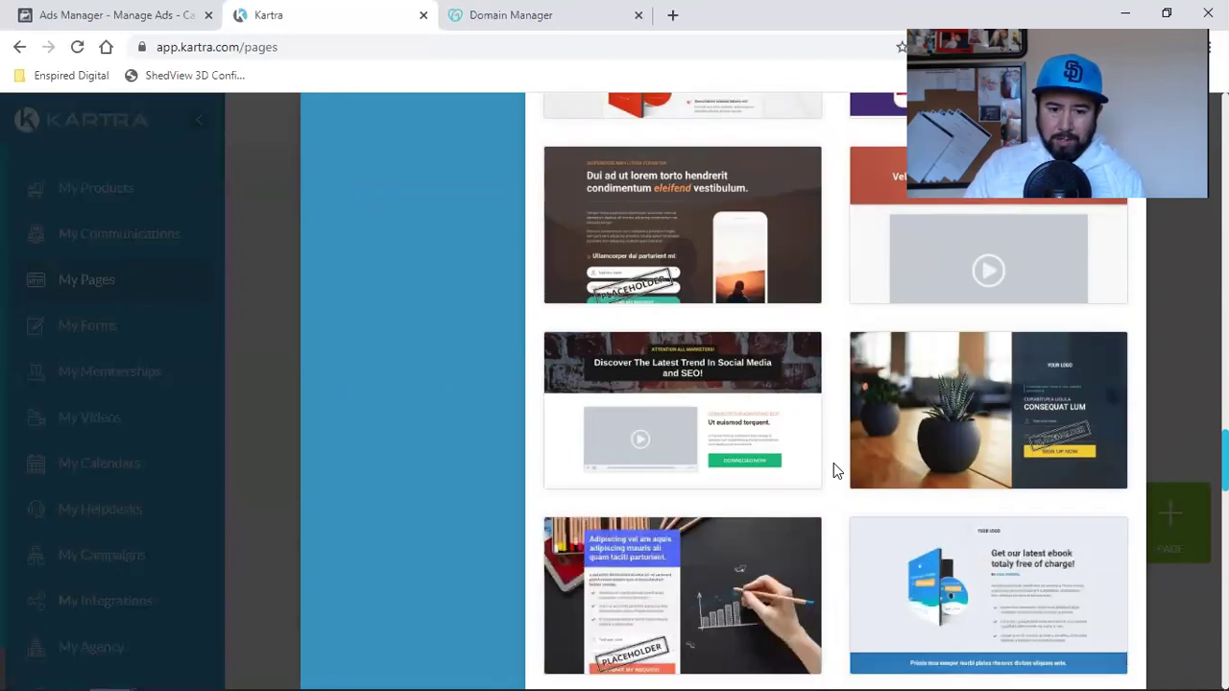
{"action": "scroll", "coordinate": [833, 469], "scroll_direction": "down", "scroll_amount": 4}
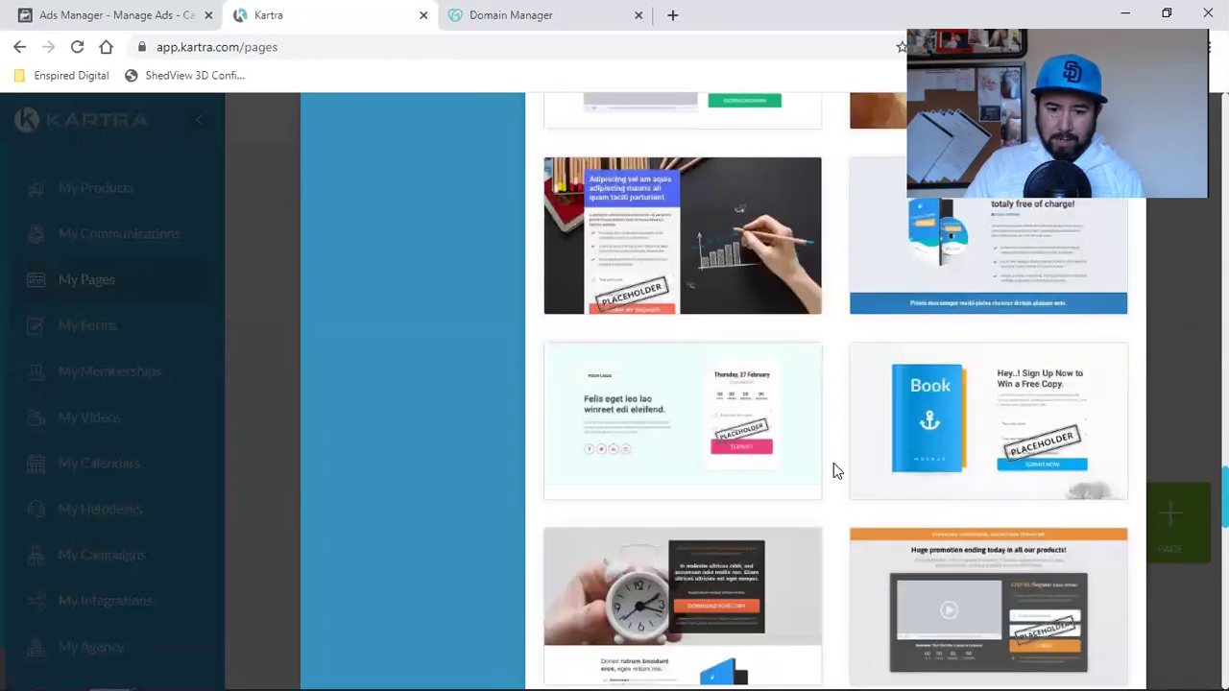
{"action": "scroll", "coordinate": [833, 469], "scroll_direction": "down", "scroll_amount": 2}
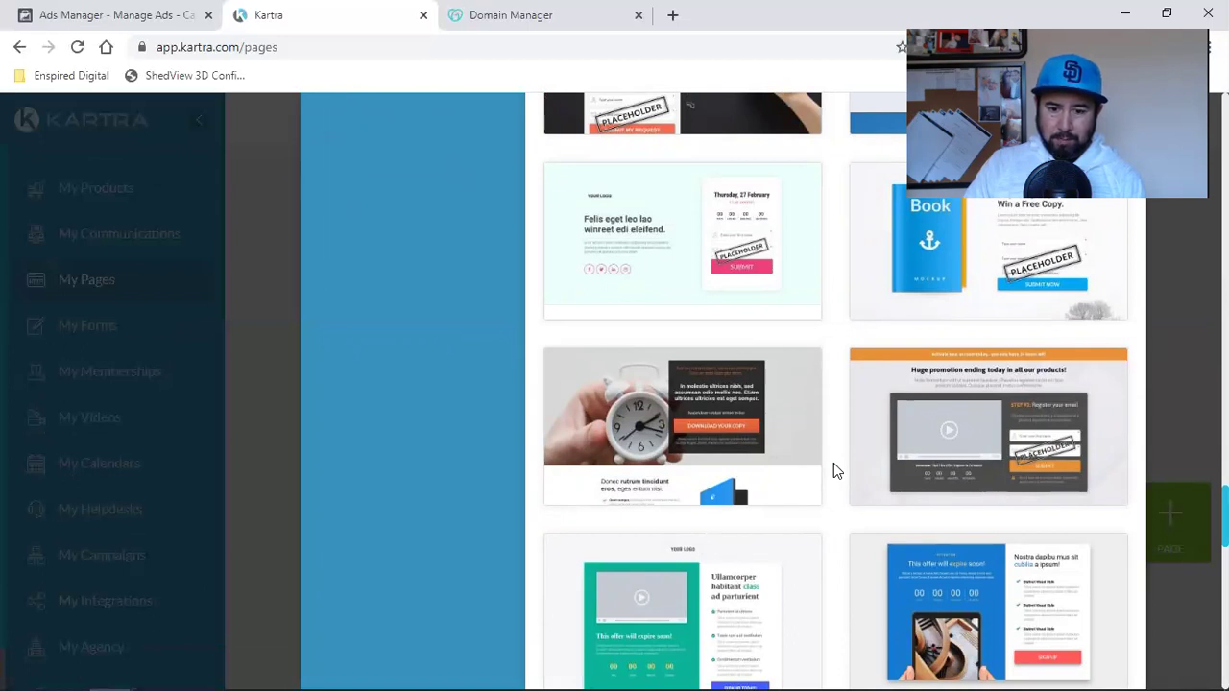
- Preview the squeeze page template with the hand-held alarm clock, examine its full layout, and close the preview
{"action": "left_click", "coordinate": [752, 405]}
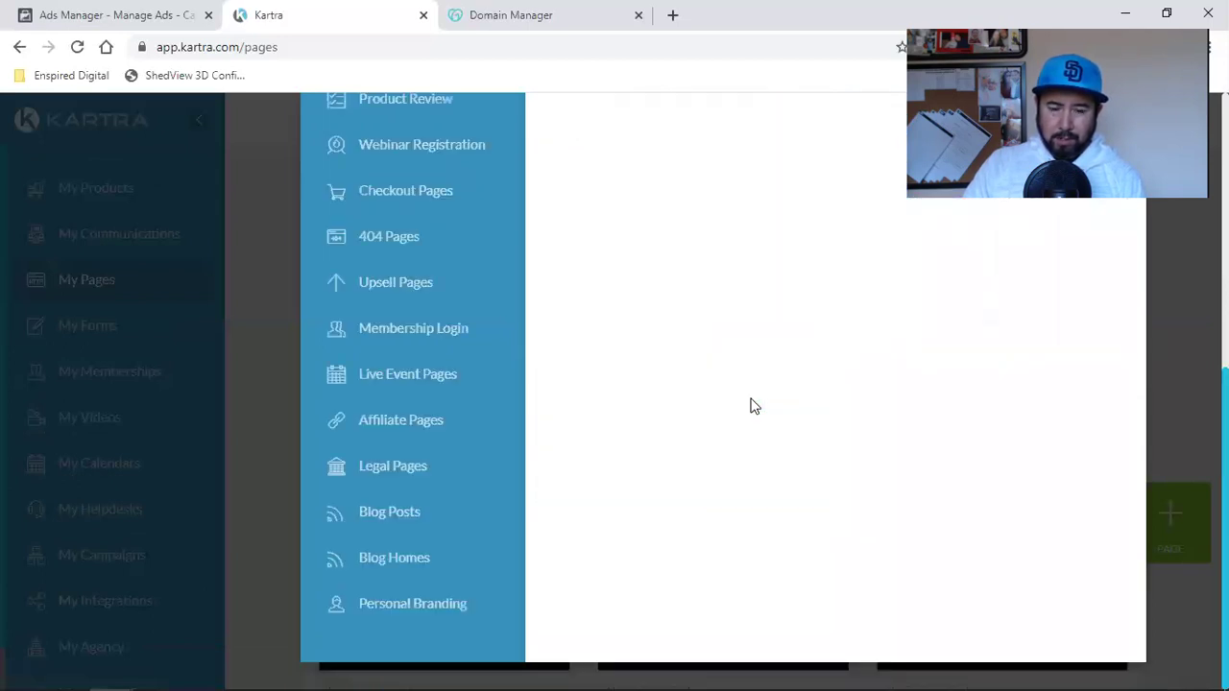
{"action": "scroll", "coordinate": [883, 442], "scroll_direction": "up", "scroll_amount": 4}
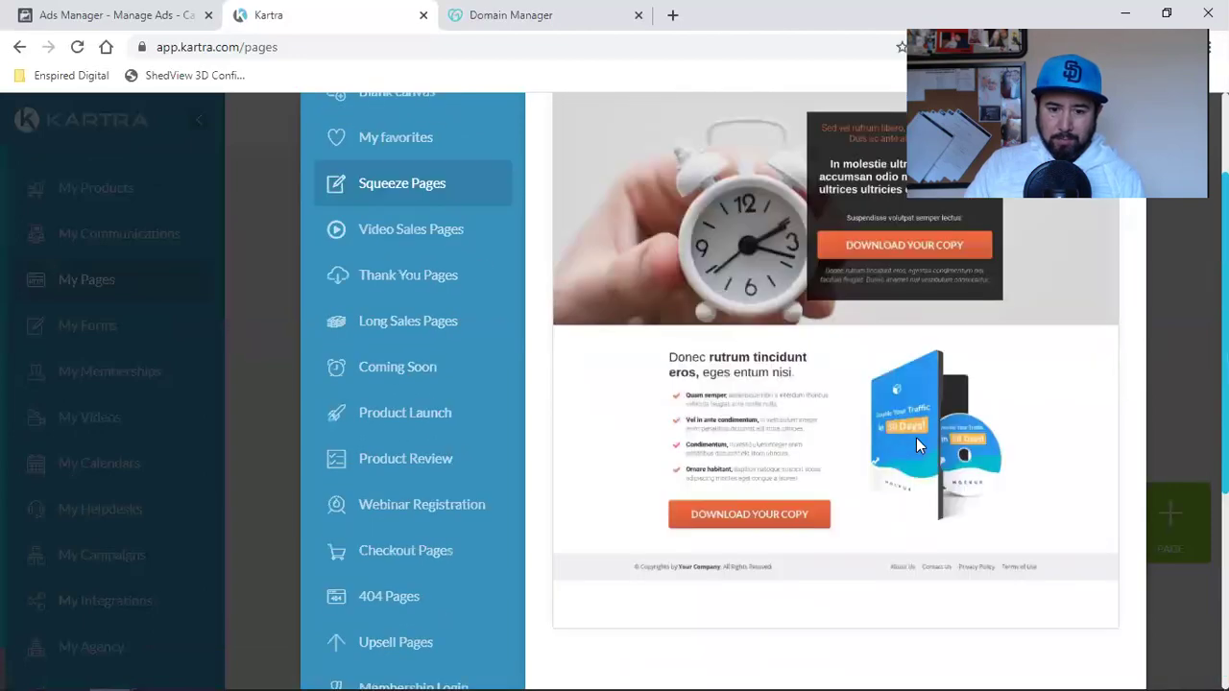
{"action": "scroll", "coordinate": [916, 445], "scroll_direction": "up", "scroll_amount": 3}
{"action": "scroll", "coordinate": [915, 445], "scroll_direction": "down", "scroll_amount": 4}
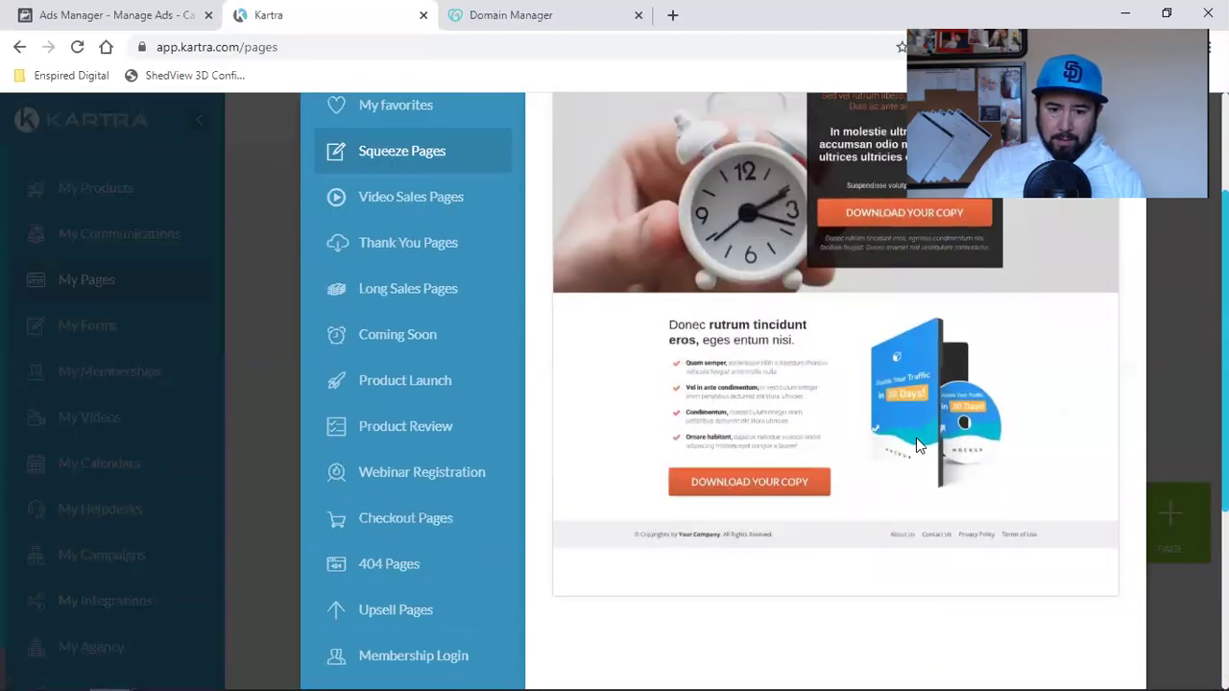
{"action": "scroll", "coordinate": [916, 444], "scroll_direction": "up", "scroll_amount": 2}
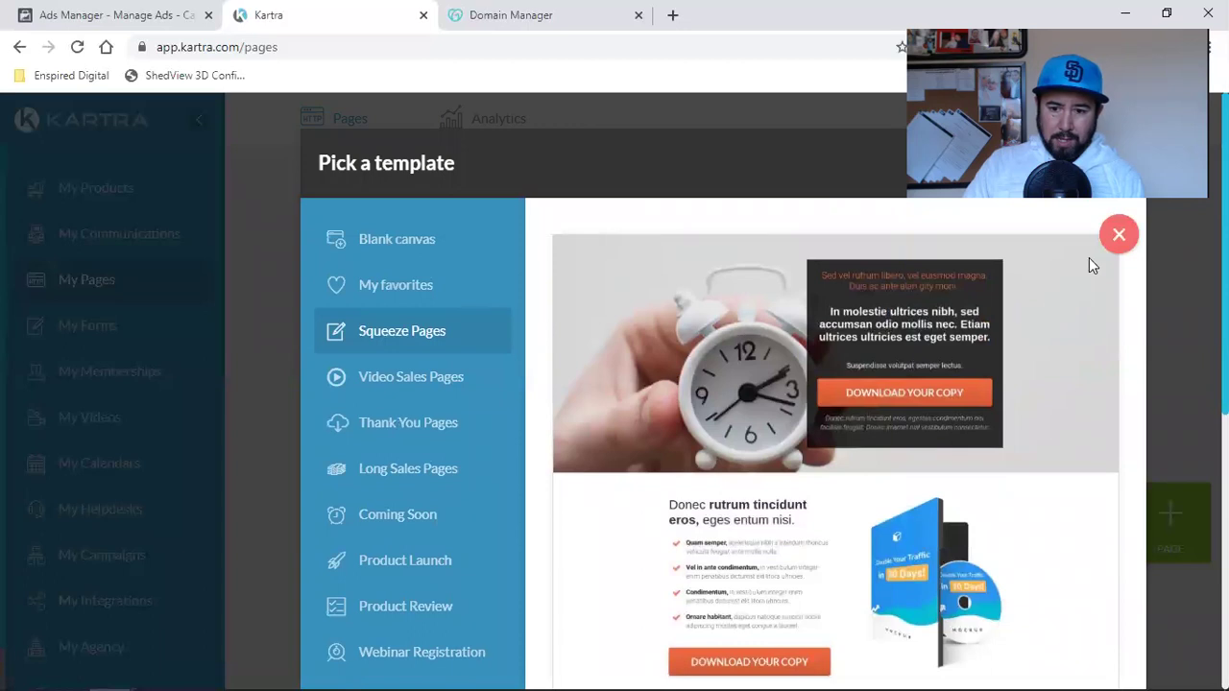
{"action": "left_click", "coordinate": [1112, 240]}
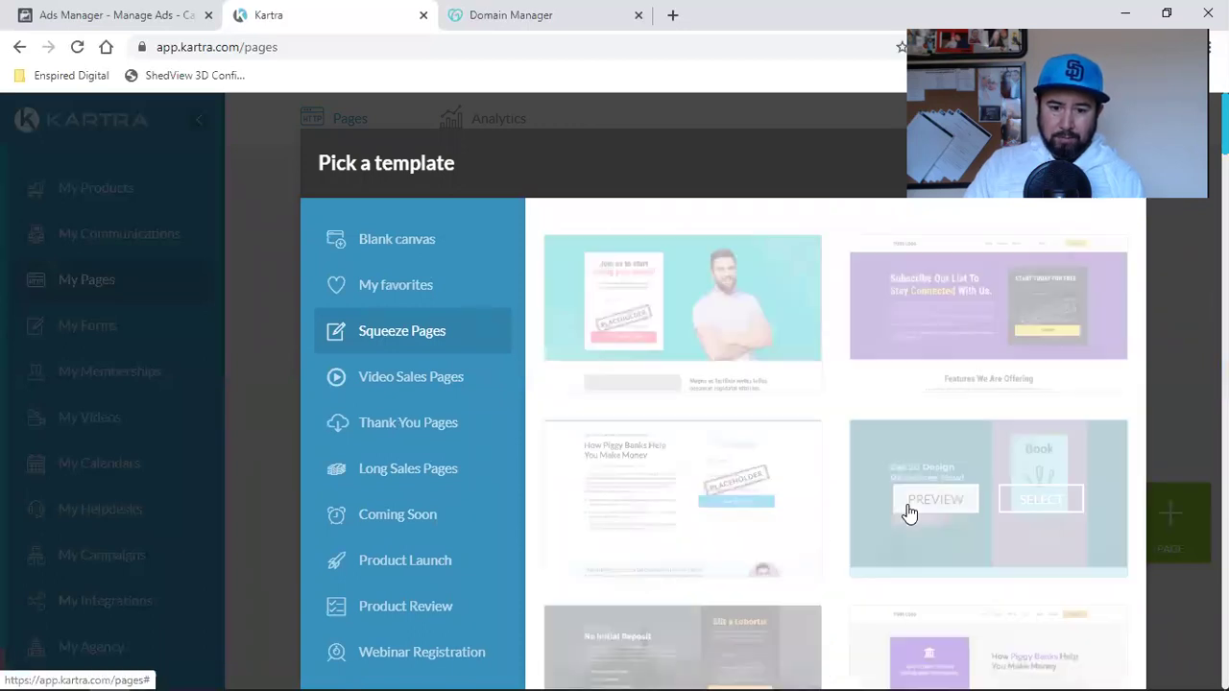
- Select the alarm clock squeeze page template for the new page and return to the beginning of the template list
{"action": "scroll", "coordinate": [735, 508], "scroll_direction": "down", "scroll_amount": 5}
{"action": "scroll", "coordinate": [736, 508], "scroll_direction": "down", "scroll_amount": 10}
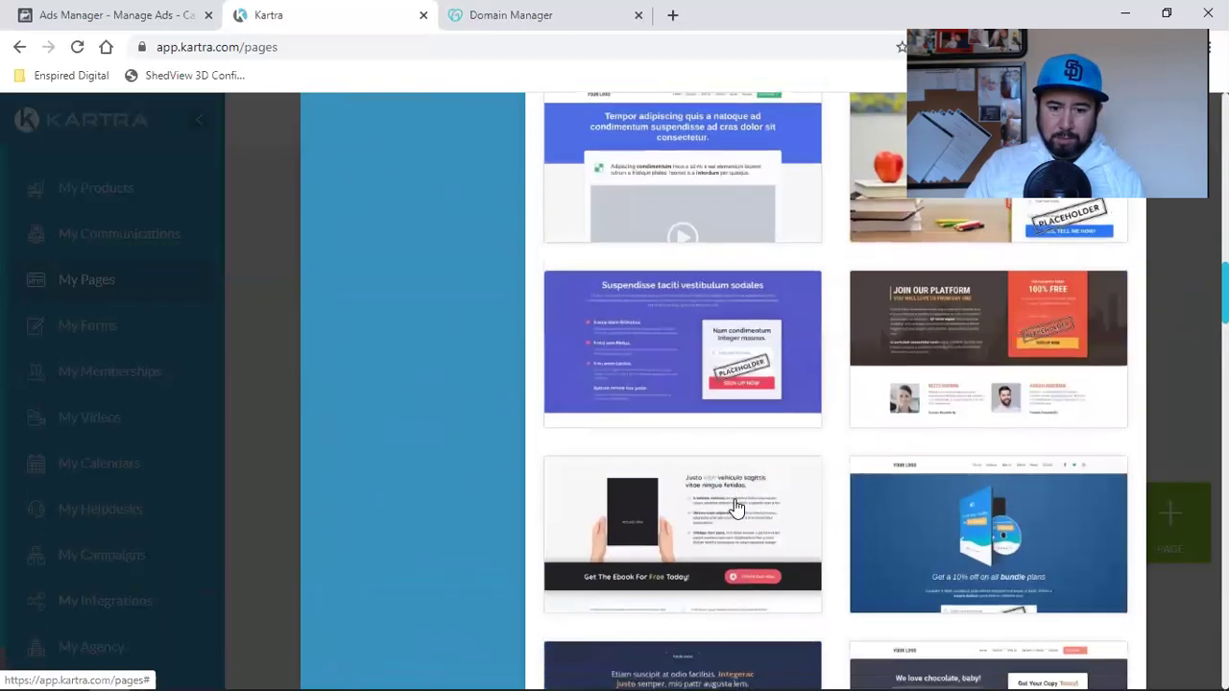
{"action": "scroll", "coordinate": [735, 508], "scroll_direction": "down", "scroll_amount": 8}
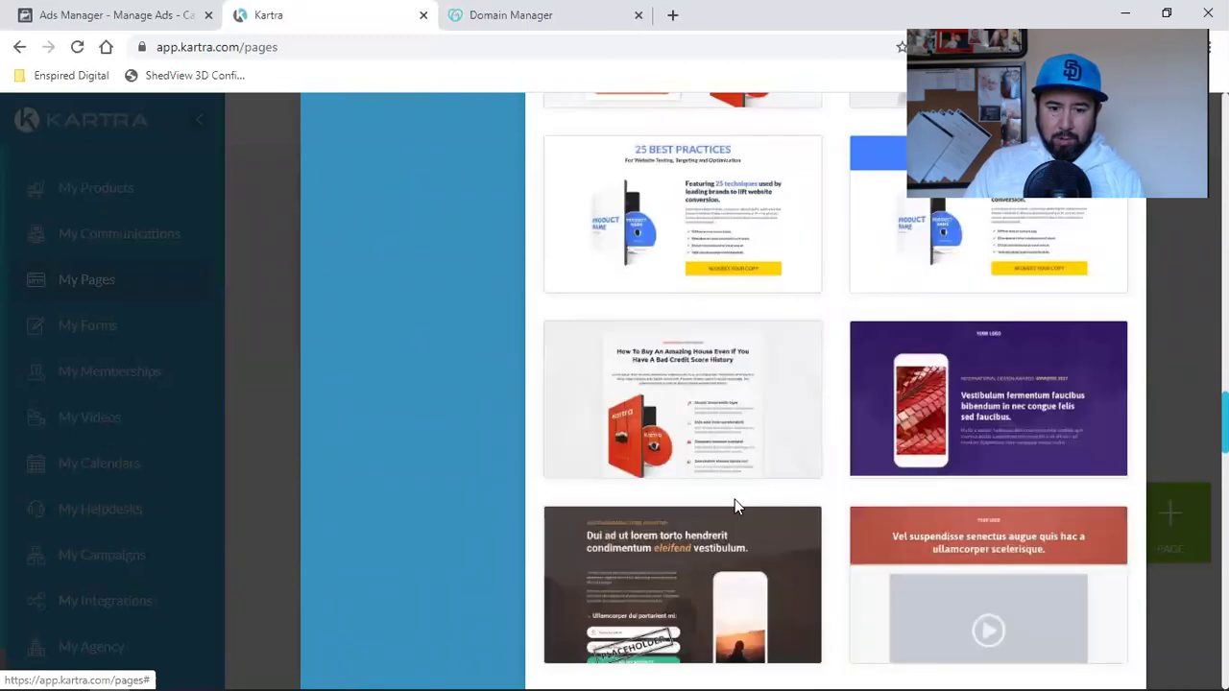
{"action": "scroll", "coordinate": [788, 494], "scroll_direction": "down", "scroll_amount": 2}
{"action": "scroll", "coordinate": [788, 493], "scroll_direction": "down", "scroll_amount": 3}
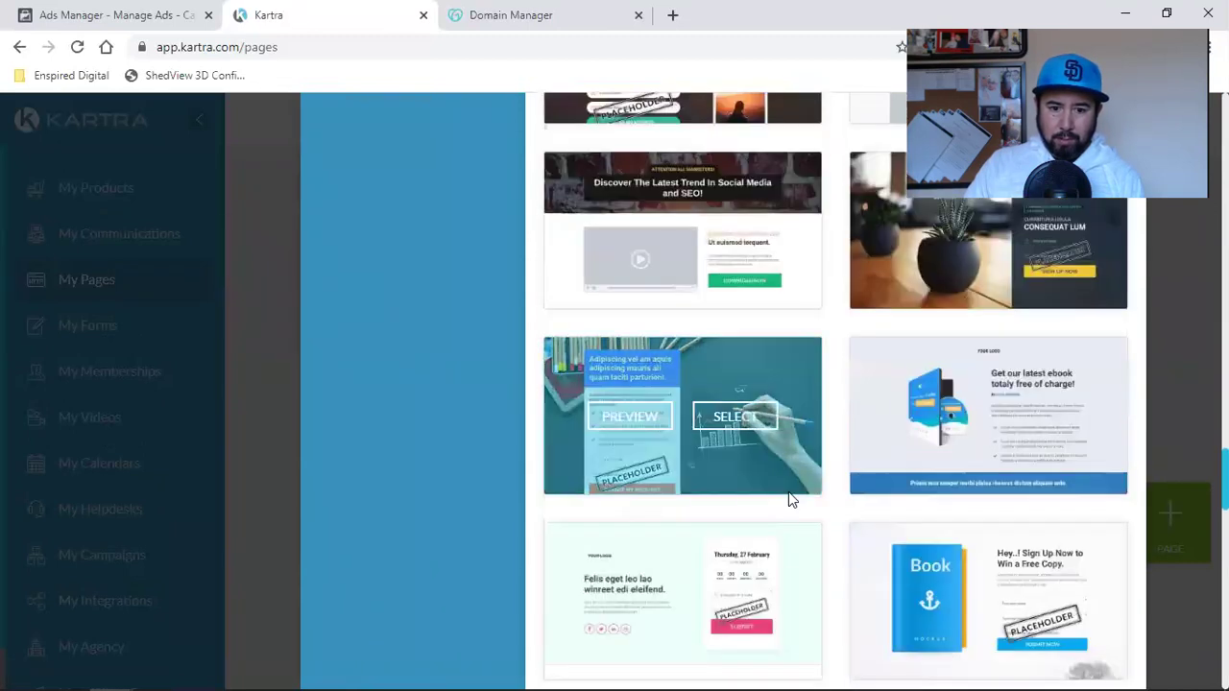
{"action": "scroll", "coordinate": [783, 493], "scroll_direction": "down", "scroll_amount": 5}
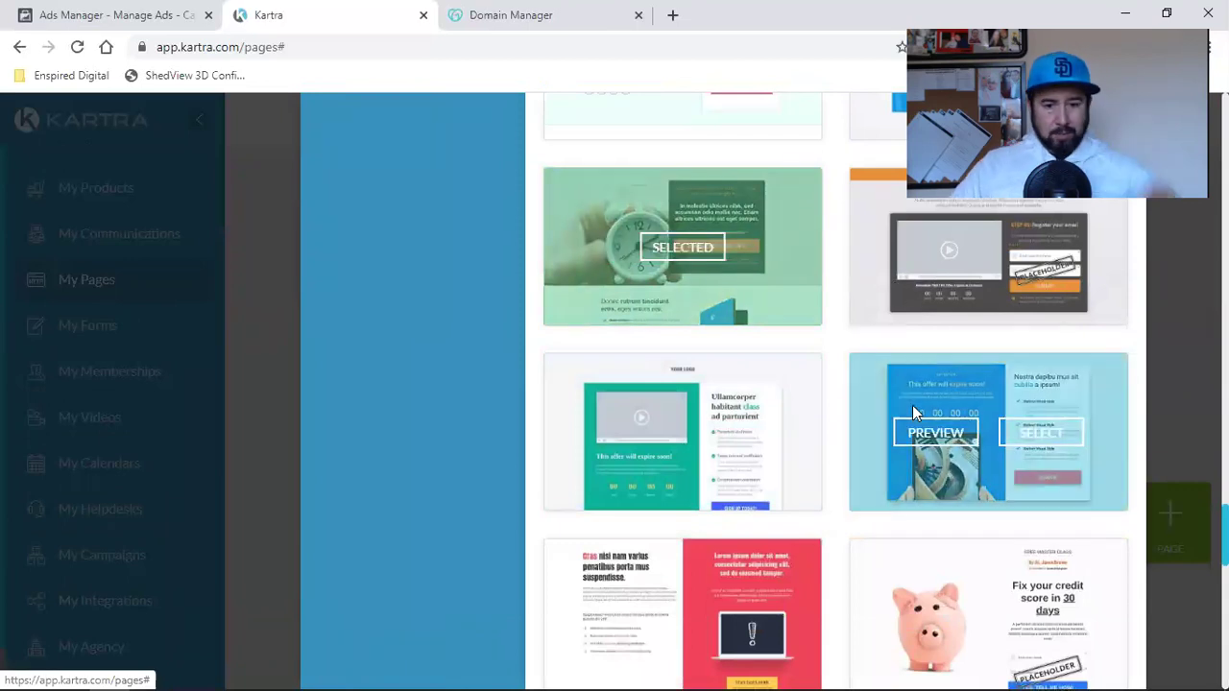
{"action": "scroll", "coordinate": [913, 412], "scroll_direction": "down", "scroll_amount": 5}
{"action": "scroll", "coordinate": [914, 412], "scroll_direction": "up", "scroll_amount": 15}
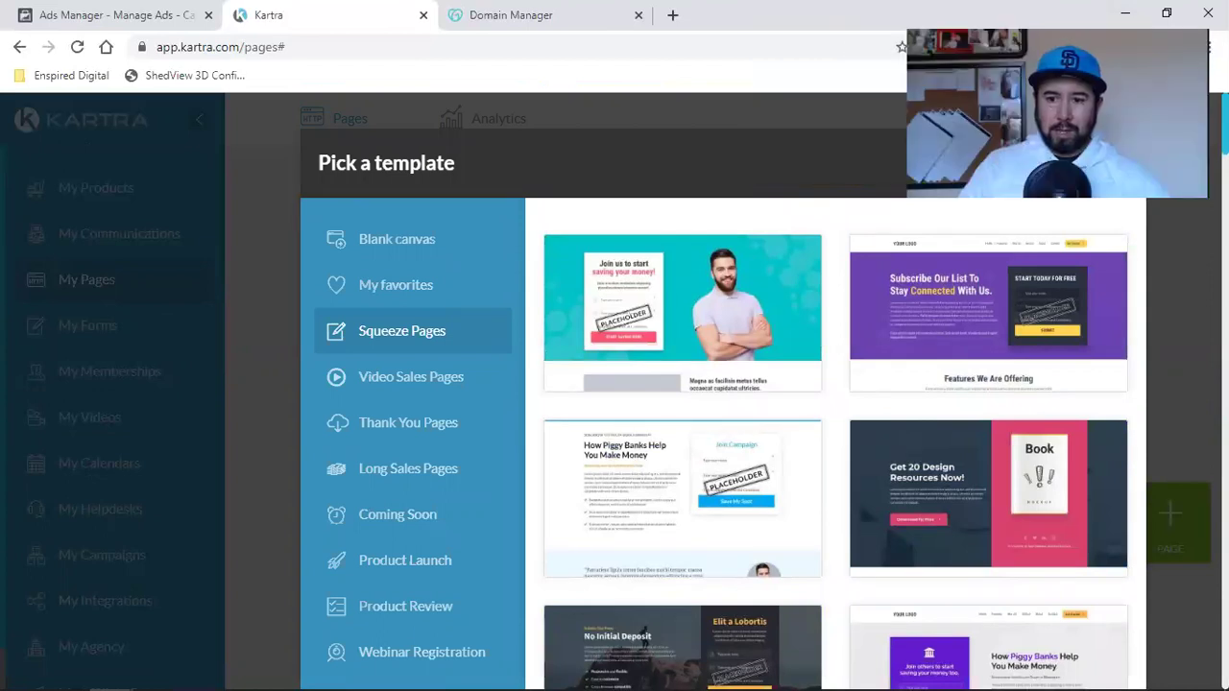
- Name the new page "Your First 1000 Subs Opt In"
{"action": "left_click", "coordinate": [708, 265]}
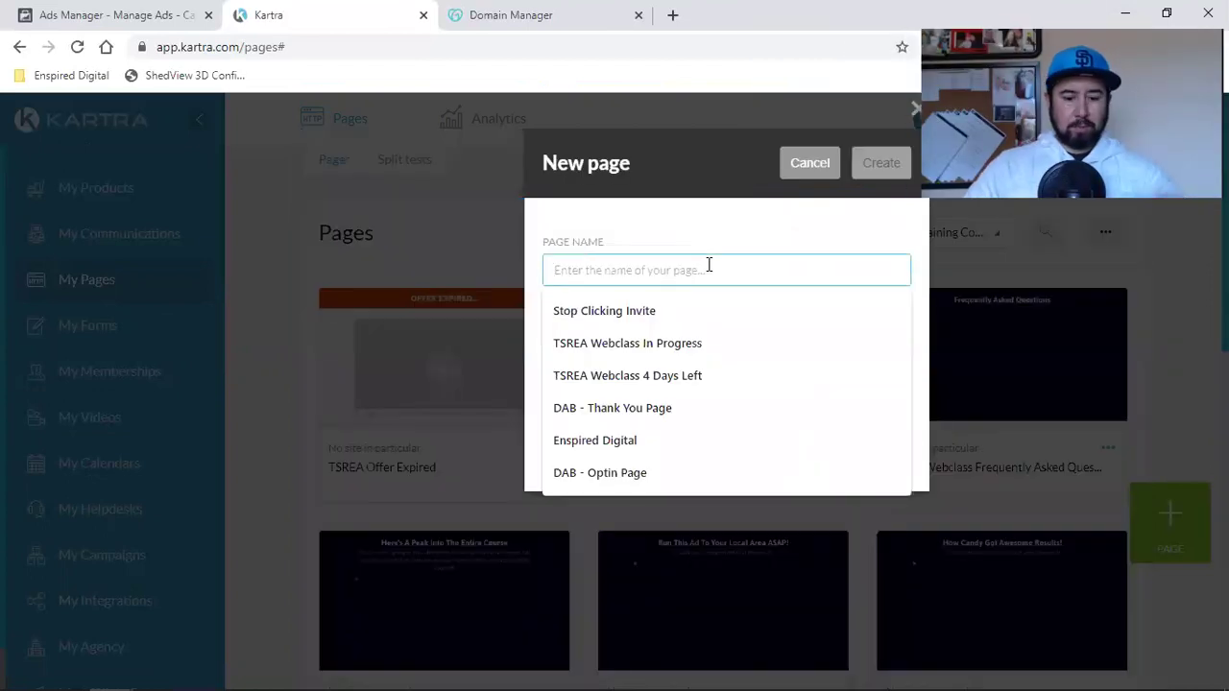
{"action": "type", "text": "Your"}
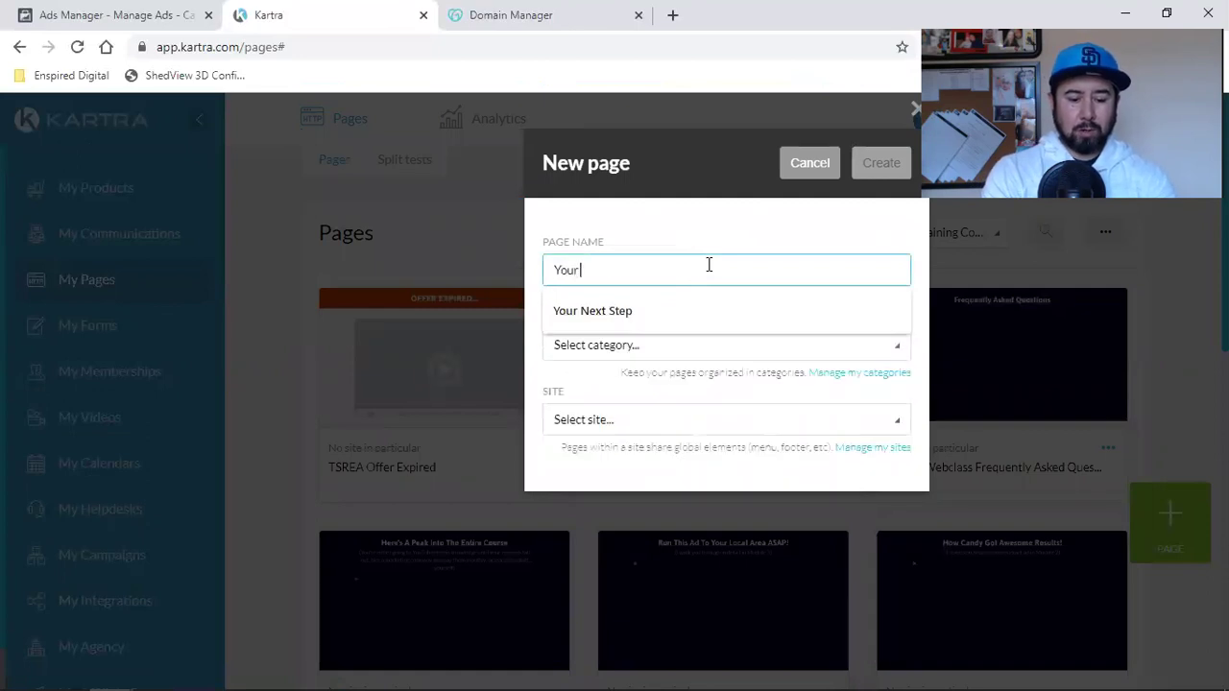
{"action": "left_click", "coordinate": [460, 14]}
{"action": "left_click", "coordinate": [408, 14]}
{"action": "type", "text": "First 1000"}
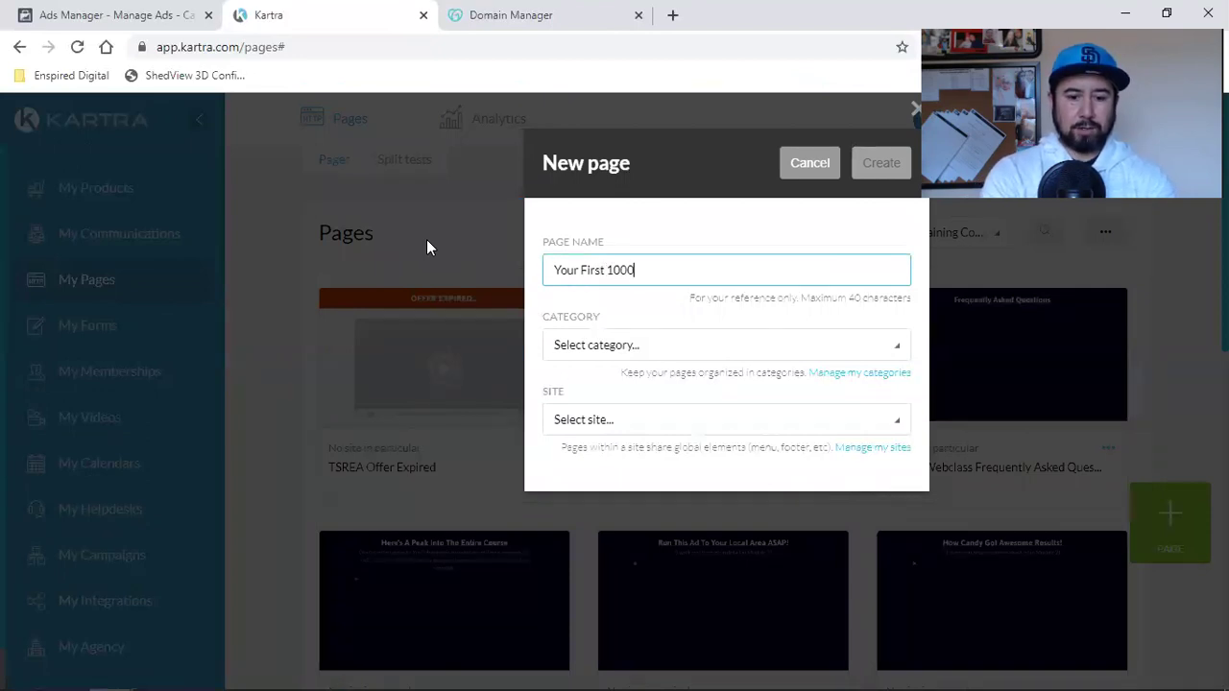
{"action": "type", "text": " Subds"}
{"action": "key", "text": "BackSpace"}
{"action": "key", "text": "BackSpace"}
{"action": "type", "text": "s"}
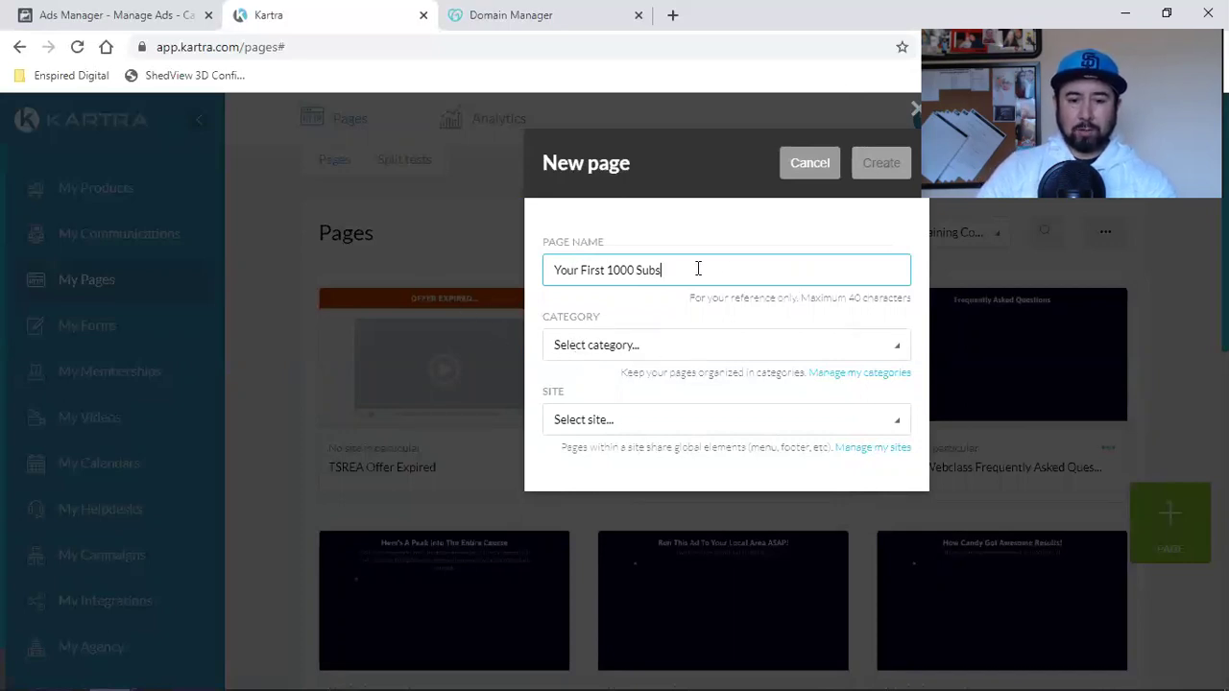
{"action": "type", "text": " Opt In"}
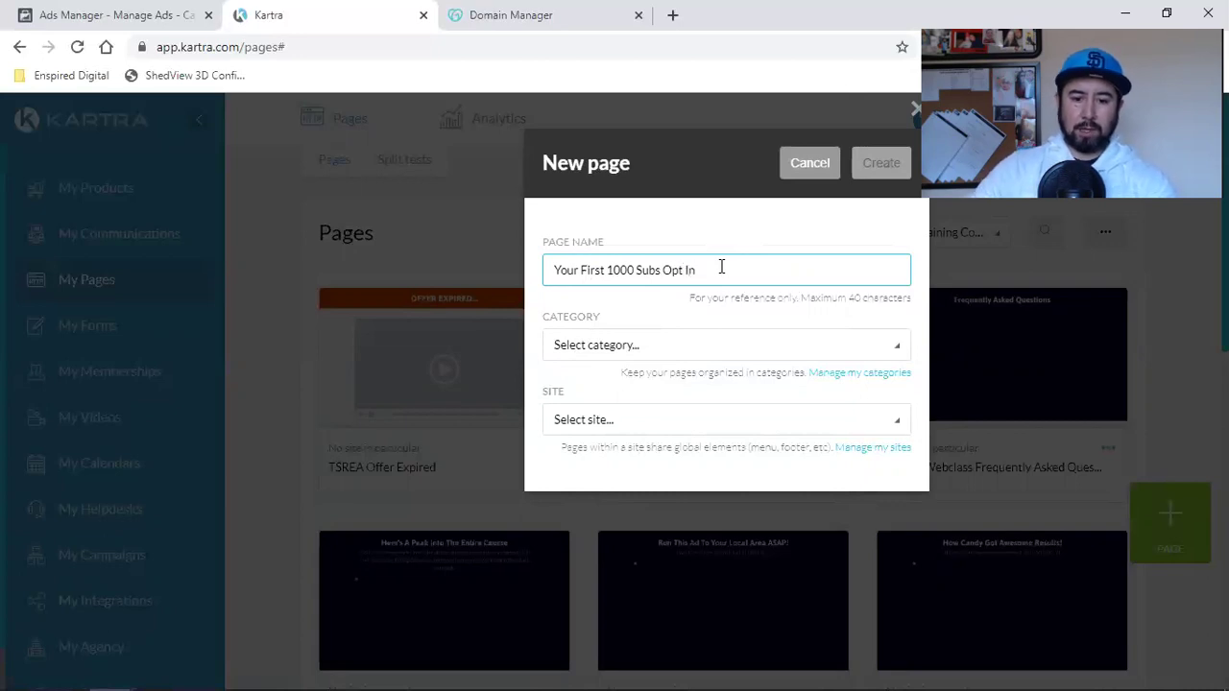
- Add a new page category named "Your First 1000 Subs" and return to the new page form
{"action": "left_click", "coordinate": [849, 372]}
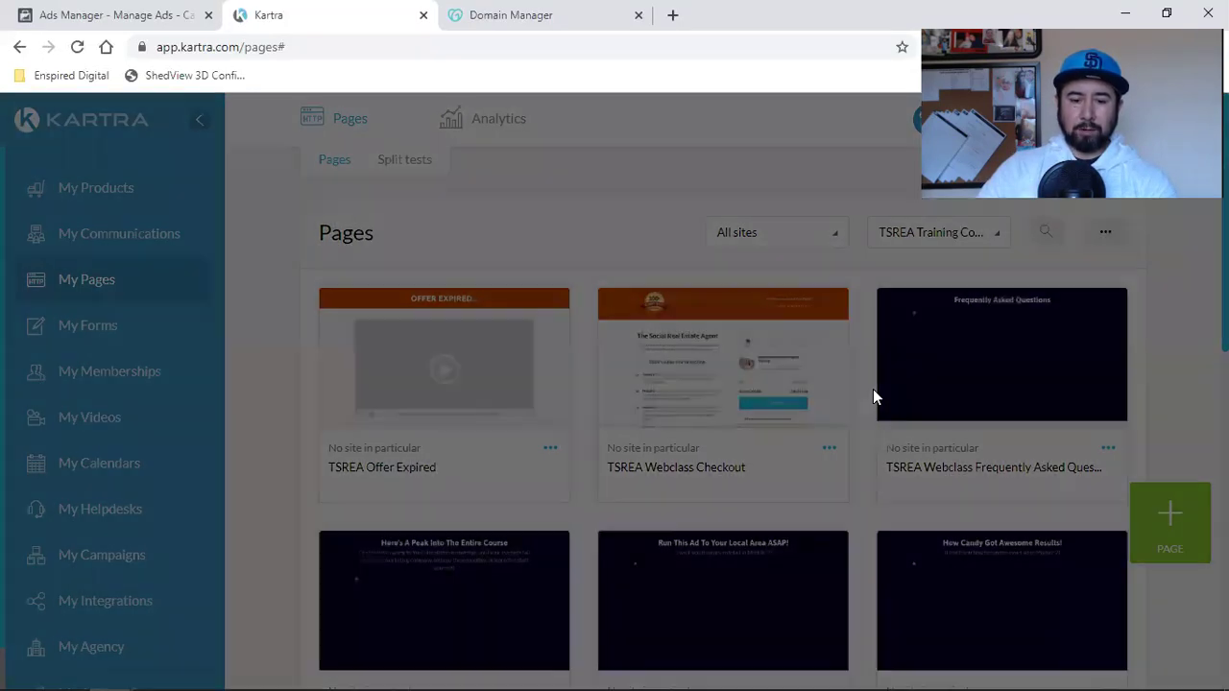
{"action": "left_click", "coordinate": [610, 317]}
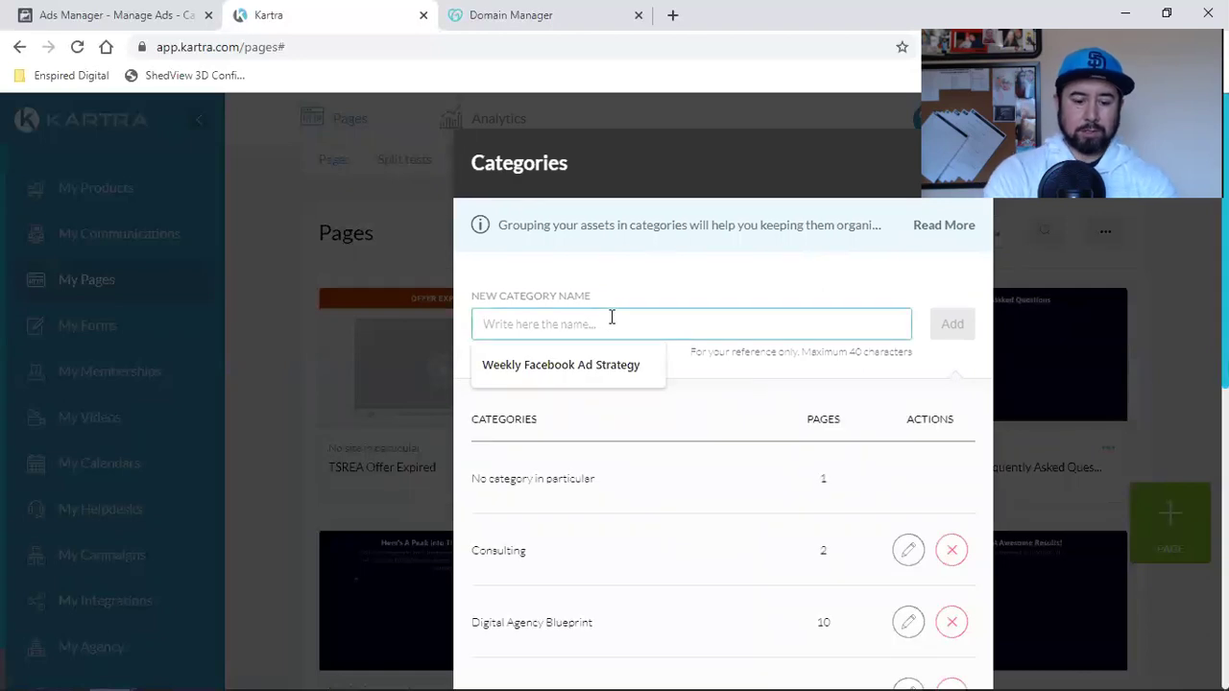
{"action": "type", "text": "Your First 1000 Subs"}
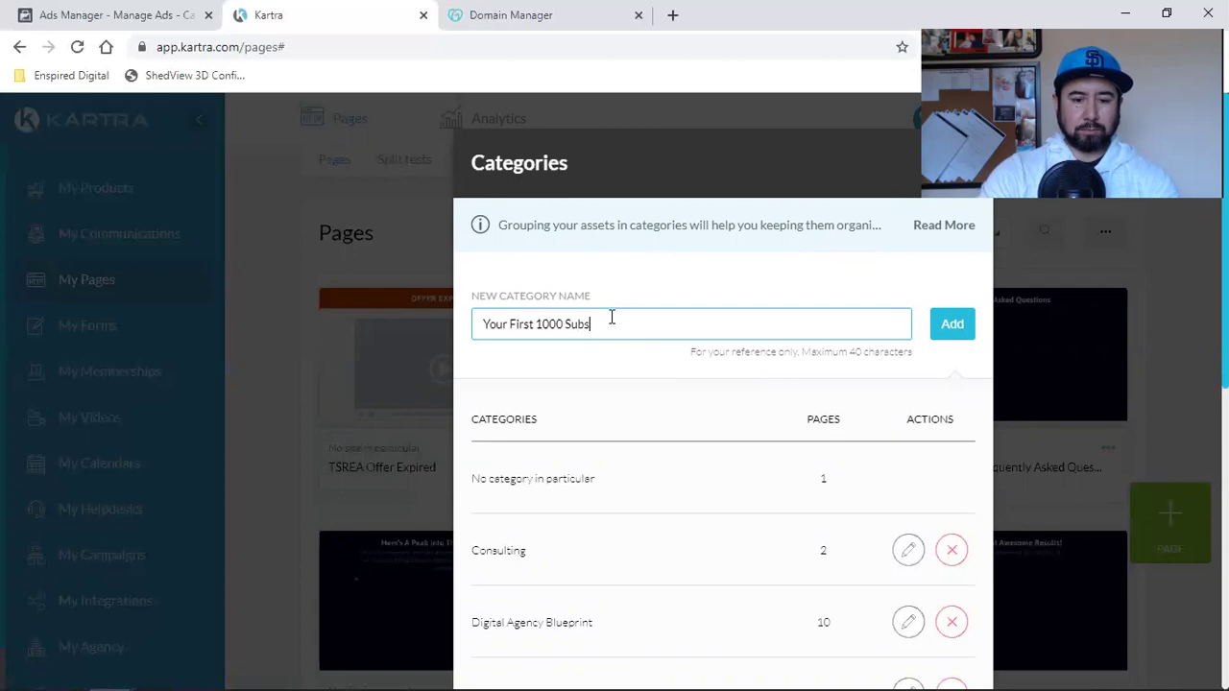
{"action": "left_click", "coordinate": [939, 331]}
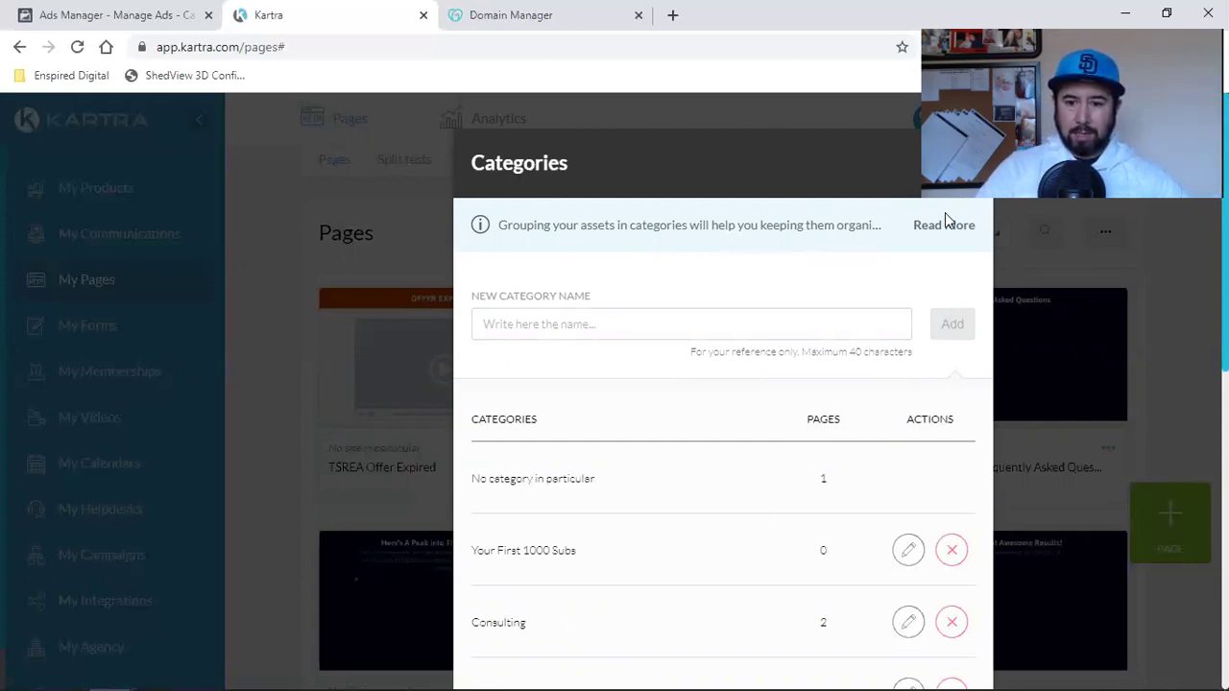
{"action": "left_click", "coordinate": [940, 165]}
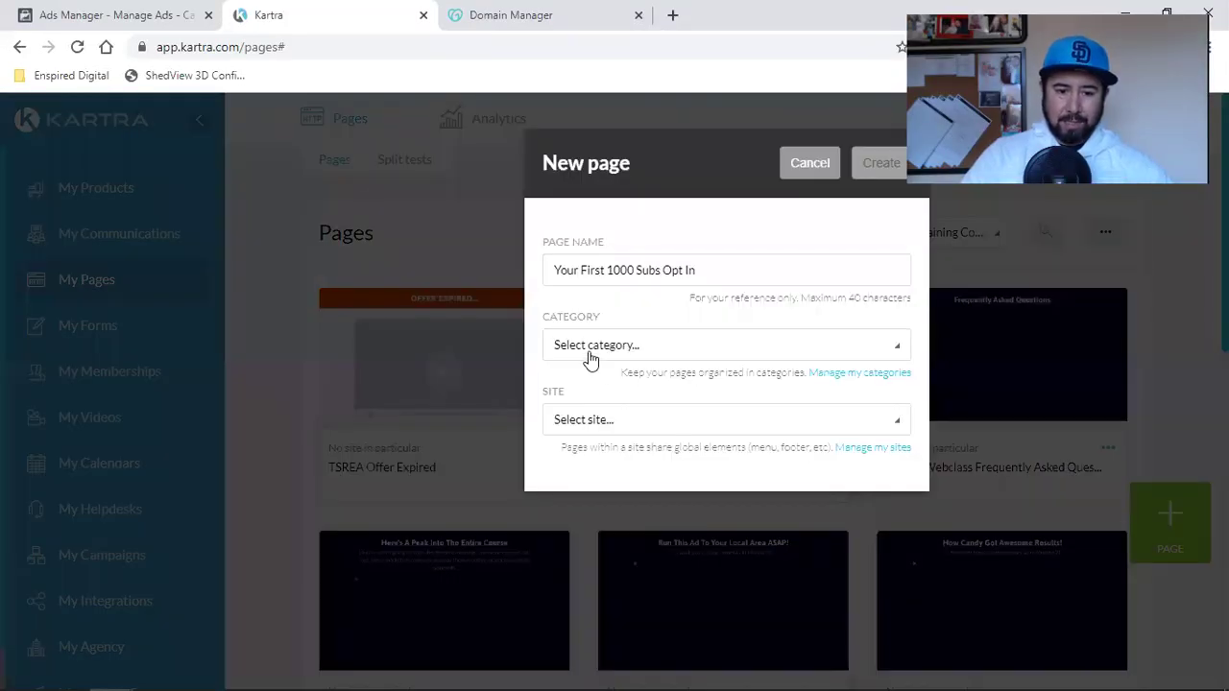
- Assign the page to the "Your First 1000 Subs" category with no site in particular, and create it in the page editor
{"action": "left_click", "coordinate": [590, 347]}
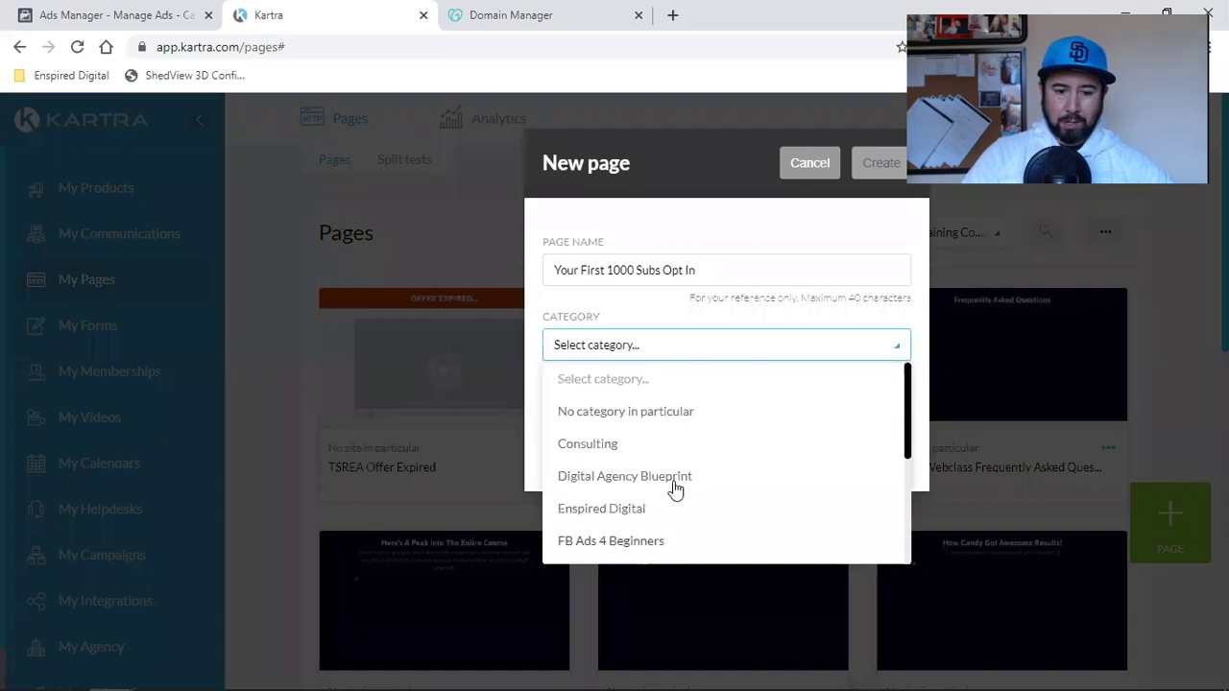
{"action": "scroll", "coordinate": [676, 490], "scroll_direction": "down", "scroll_amount": 3}
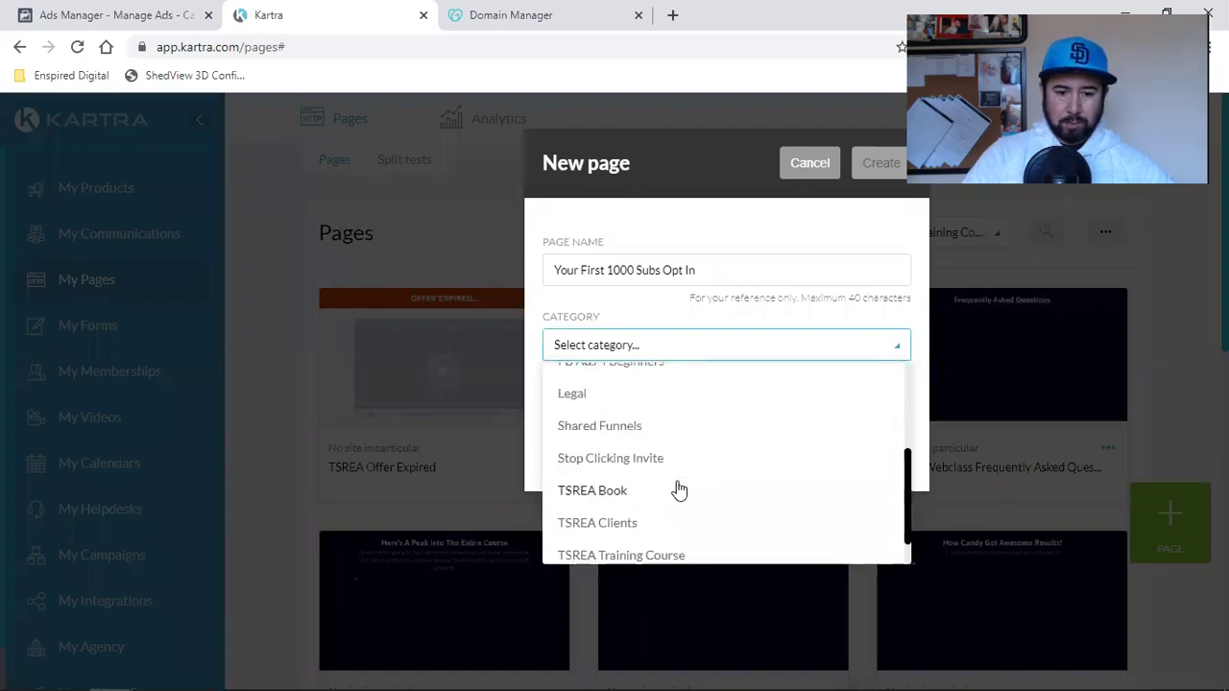
{"action": "scroll", "coordinate": [679, 491], "scroll_direction": "down", "scroll_amount": 1}
{"action": "left_click", "coordinate": [649, 549]}
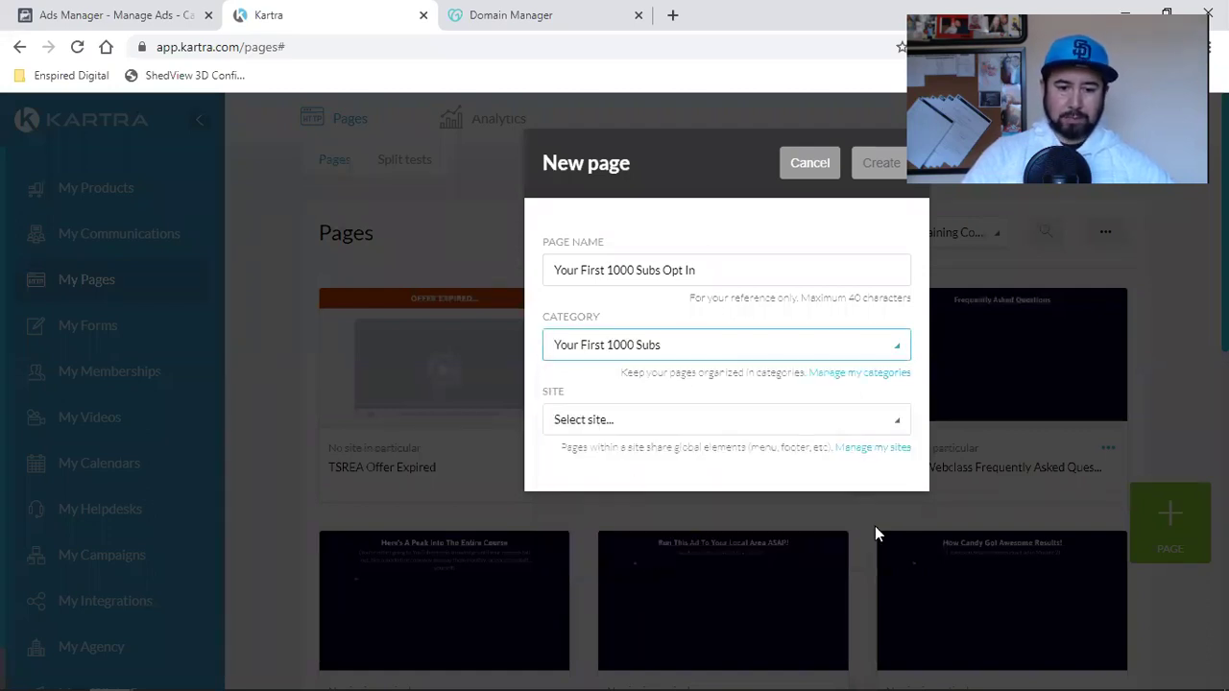
{"action": "left_click", "coordinate": [624, 427]}
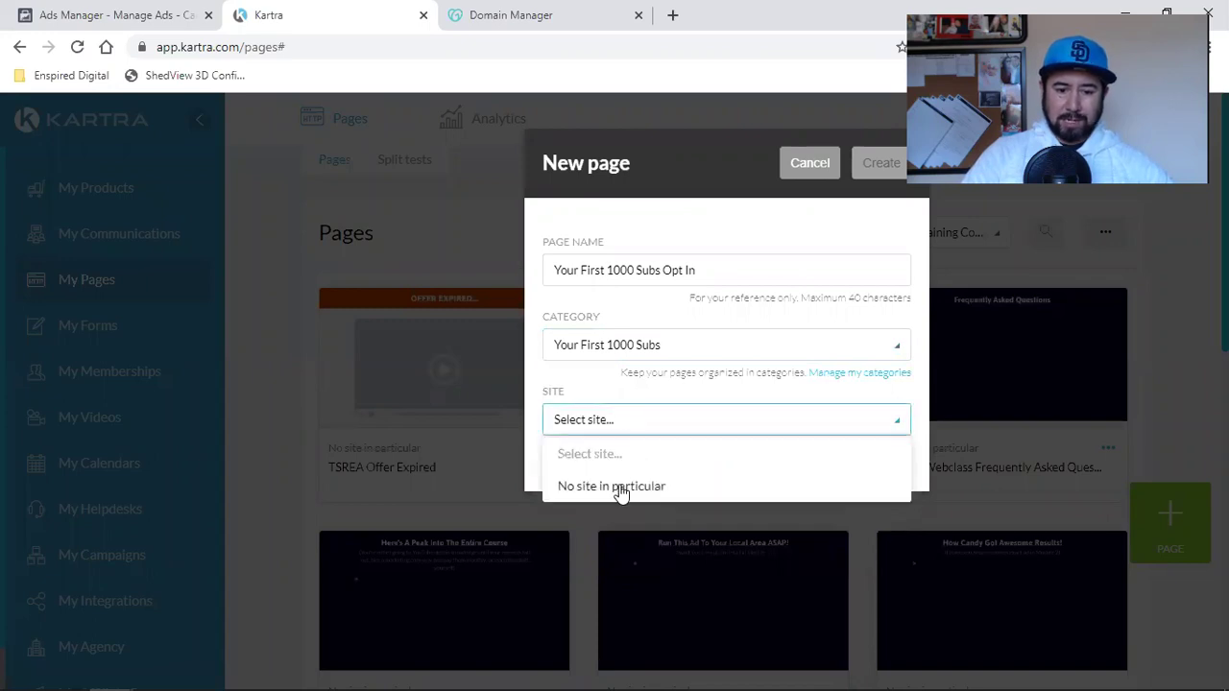
{"action": "left_click", "coordinate": [622, 487]}
{"action": "left_click", "coordinate": [862, 177]}
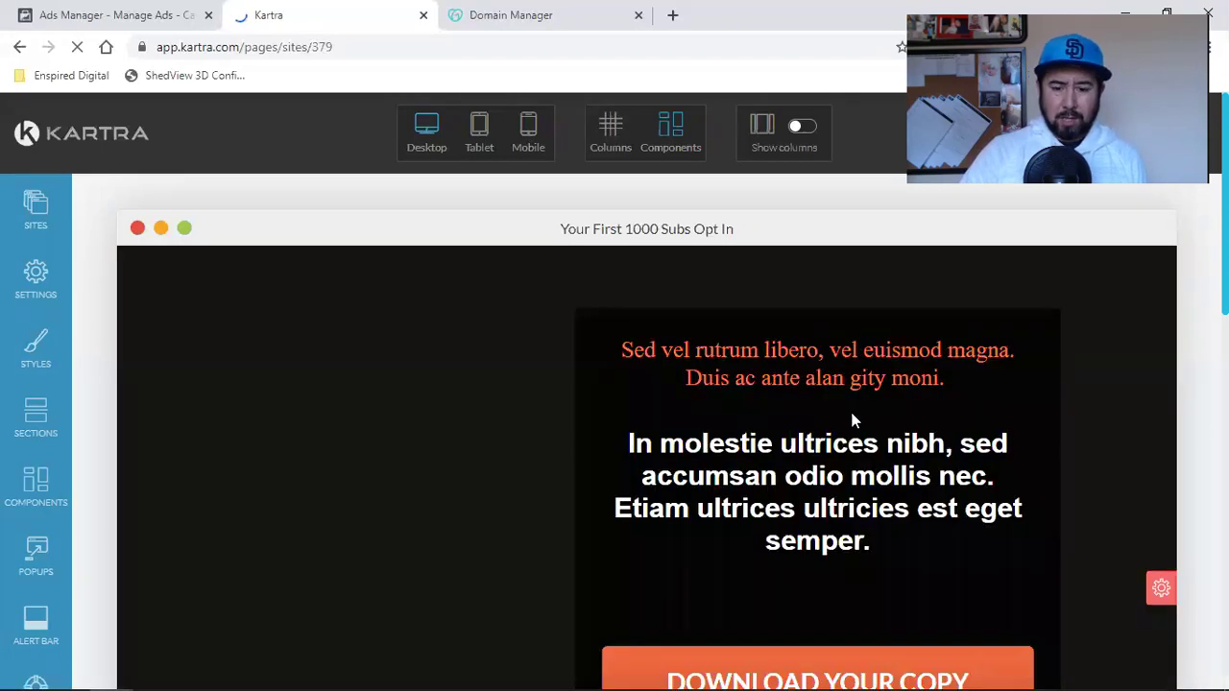
{"action": "scroll", "coordinate": [773, 353], "scroll_direction": "down", "scroll_amount": 4}
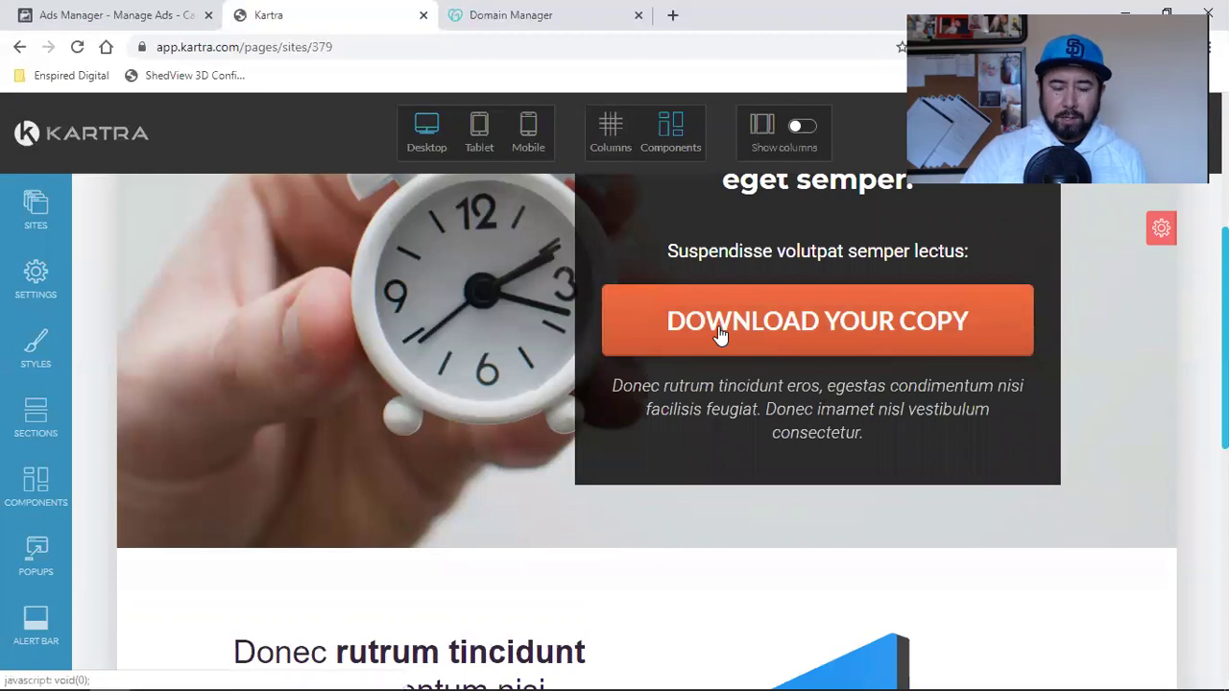
{"action": "mouse_move", "coordinate": [721, 333]}
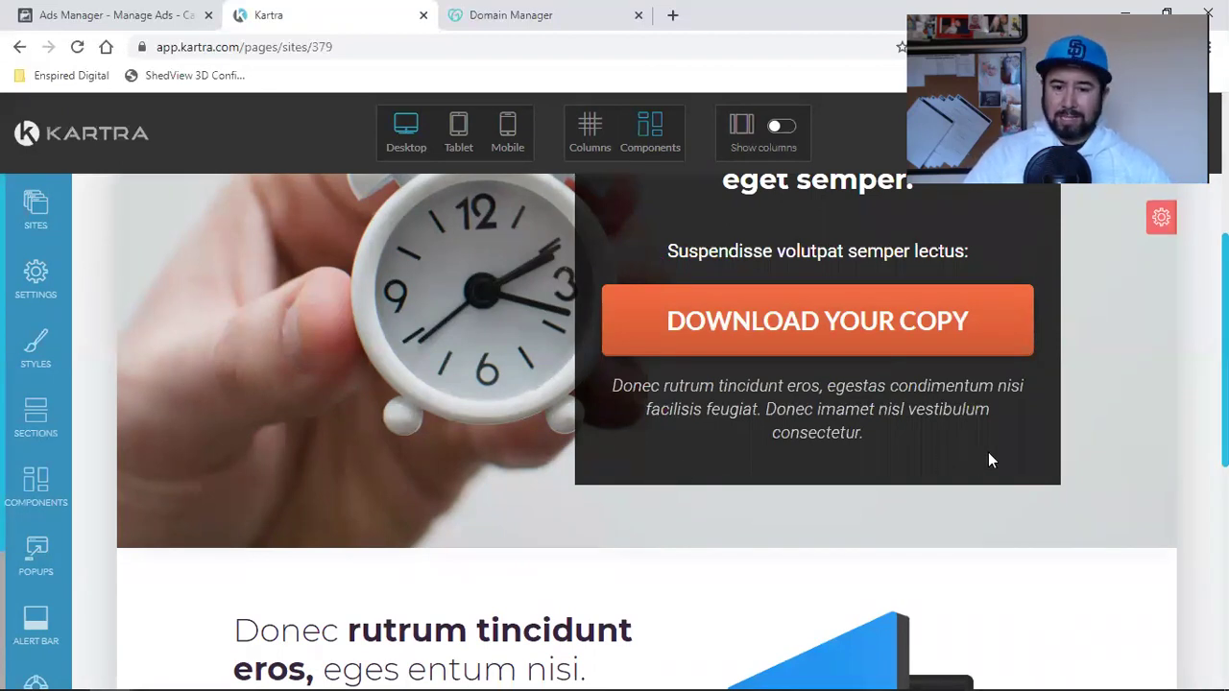
{"action": "scroll", "coordinate": [991, 461], "scroll_direction": "up", "scroll_amount": 4}
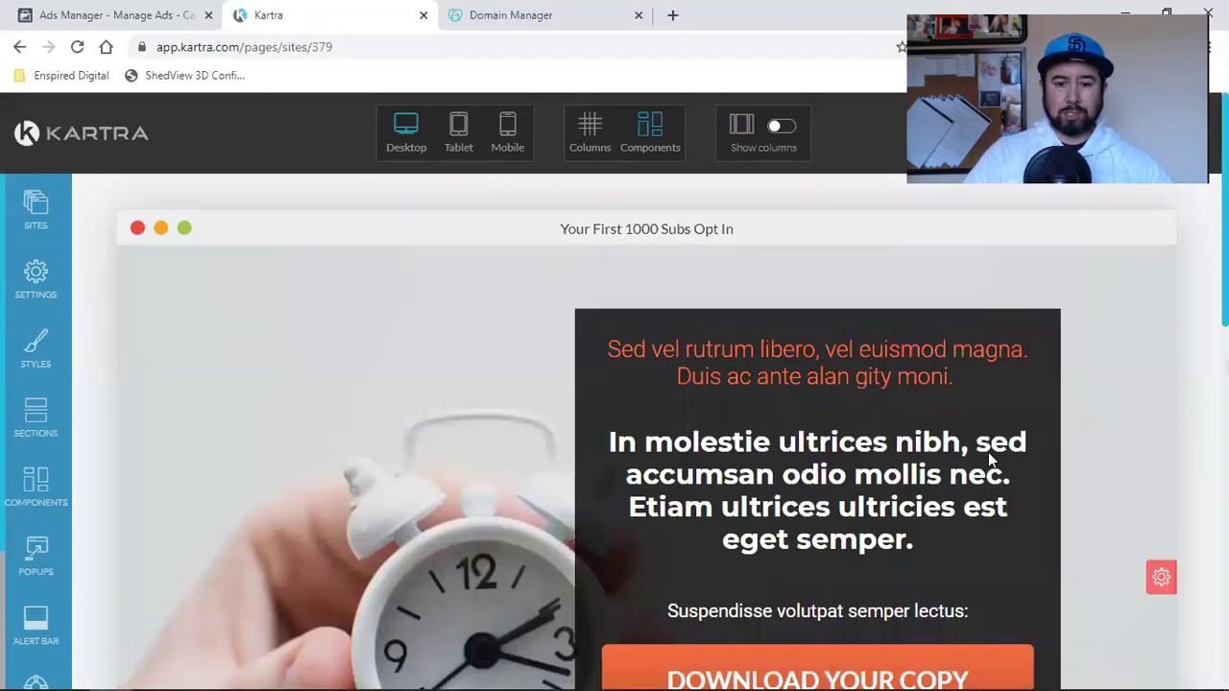
- Search Google for "colorpick eyedropper" in a new browser tab and open the ColorPick Eyedropper extension's Chrome Web Store page
{"action": "left_click", "coordinate": [672, 15]}
{"action": "left_click", "coordinate": [106, 46]}
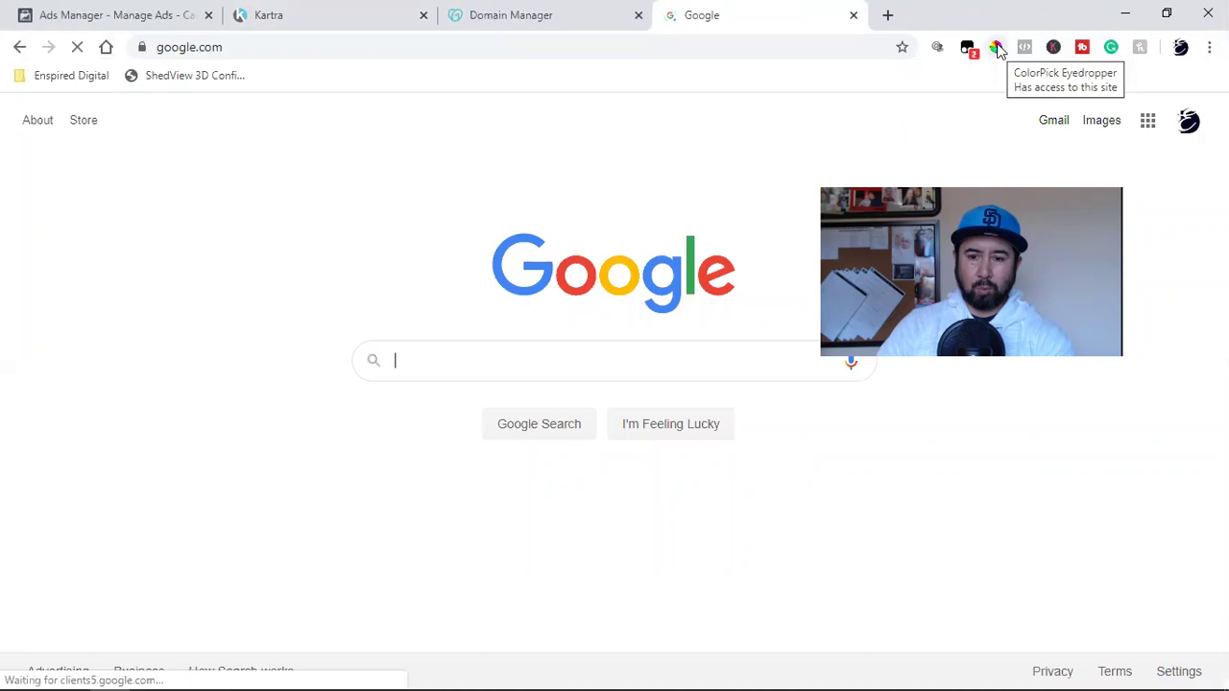
{"action": "type", "text": "col"}
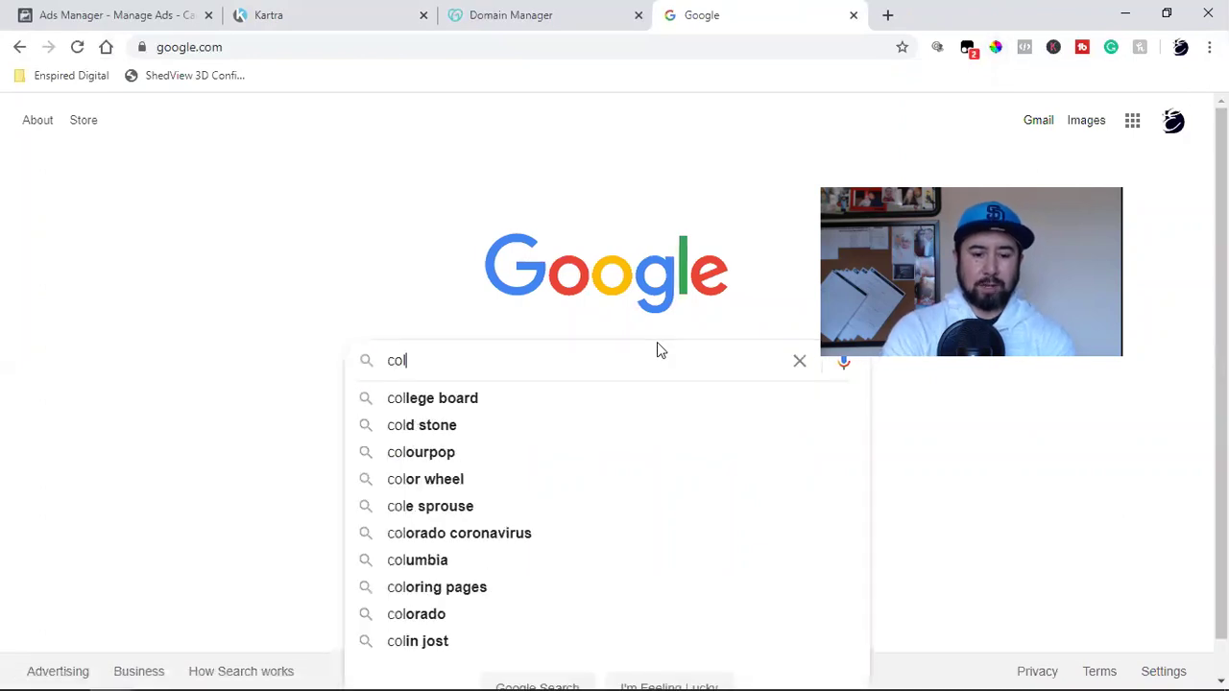
{"action": "type", "text": "orpick"}
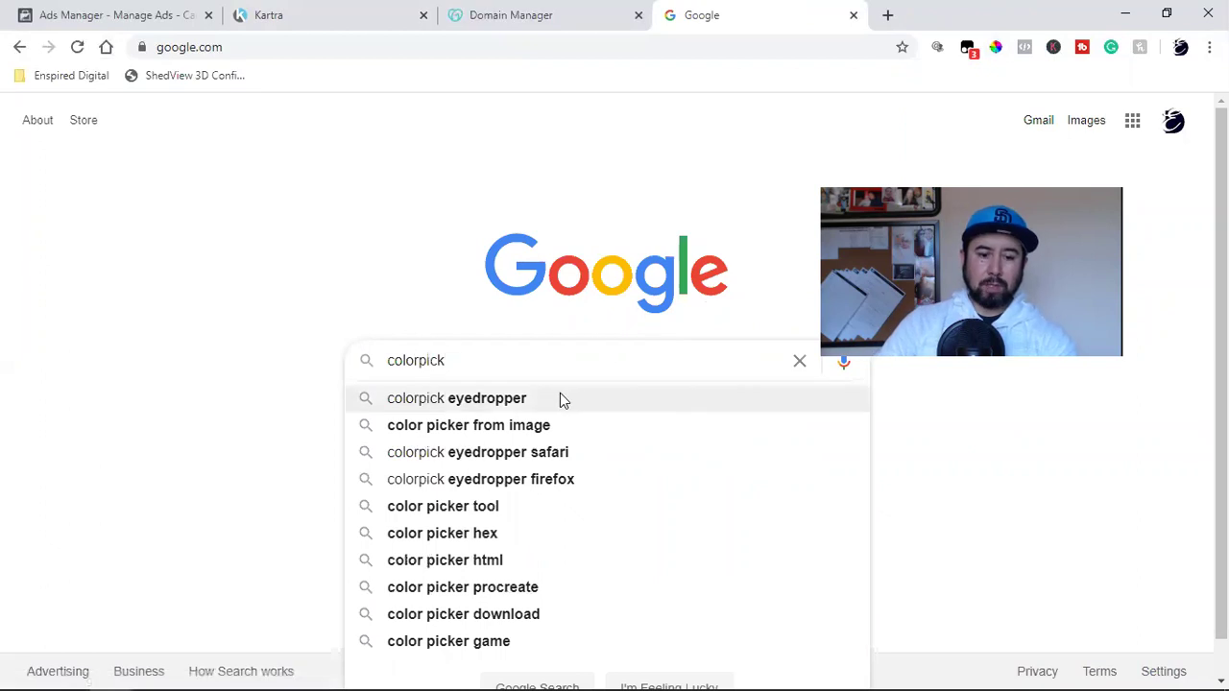
{"action": "left_click", "coordinate": [562, 398]}
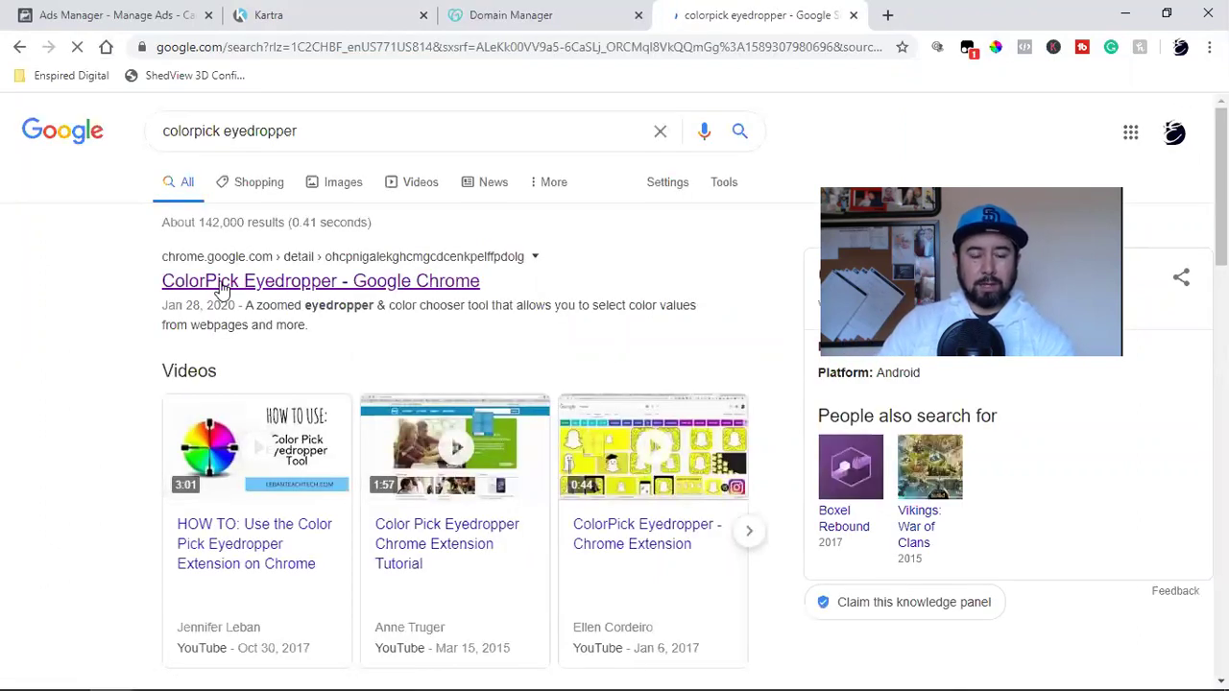
{"action": "left_click", "coordinate": [384, 288]}
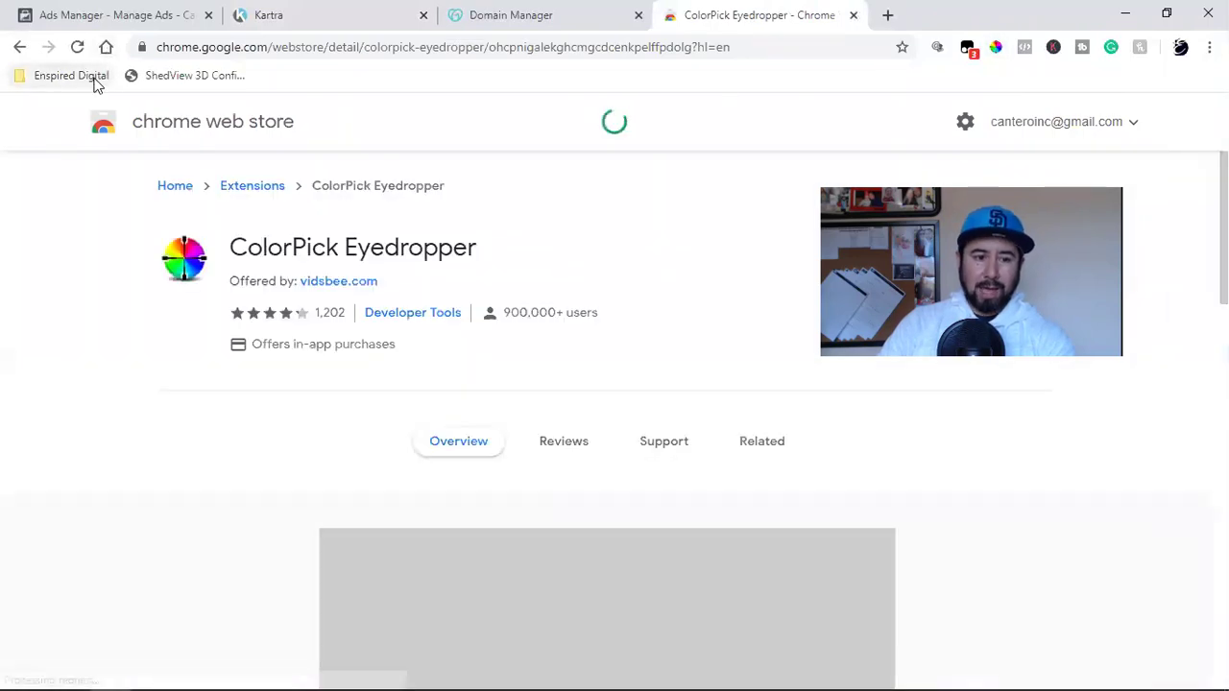
- Open the bookmarked Enspired Digital YouTube channel and show its uploaded videos
{"action": "left_click", "coordinate": [96, 75]}
{"action": "mouse_move", "coordinate": [96, 165]}
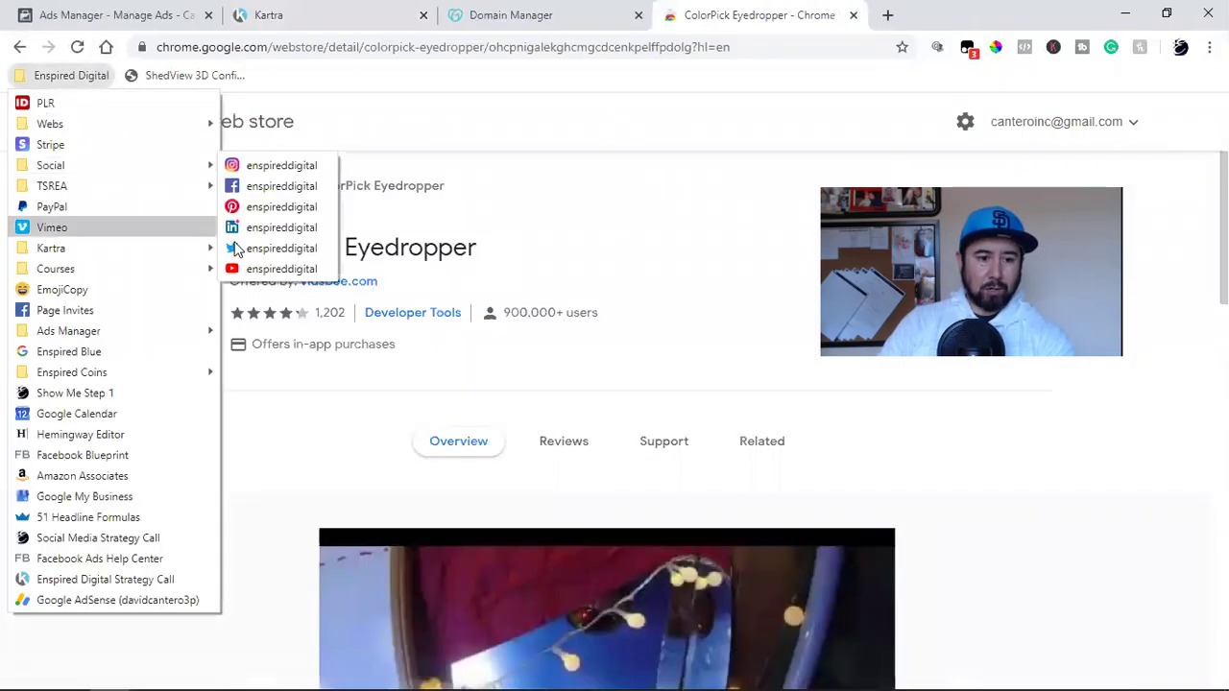
{"action": "left_click", "coordinate": [269, 269]}
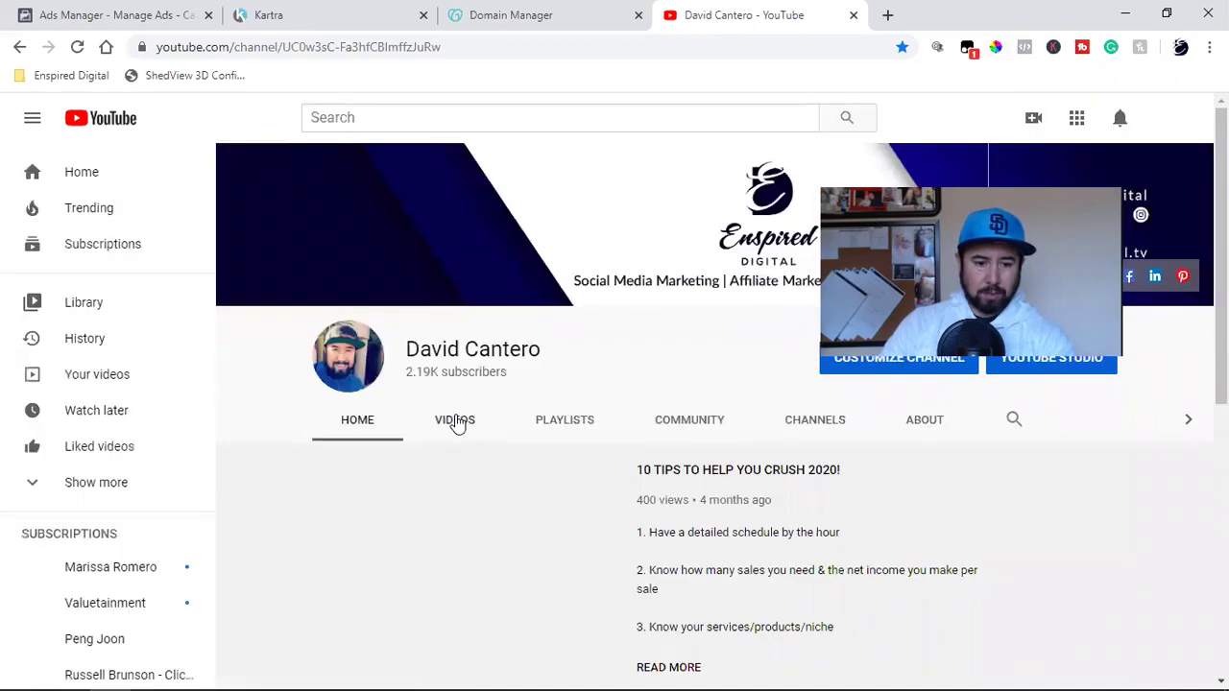
{"action": "left_click", "coordinate": [457, 423]}
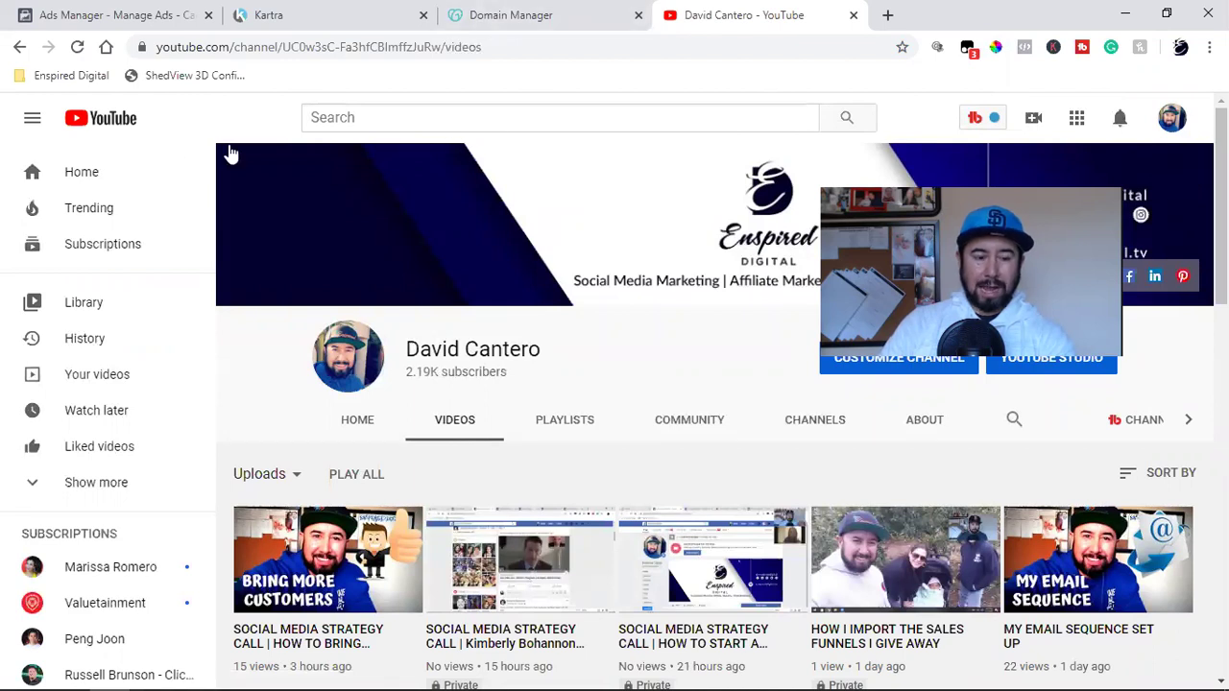
- Sample the red of the YouTube logo with ColorPick Eyedropper, copy its hex code FF0000, and close the colour read-out
{"action": "left_click", "coordinate": [994, 48]}
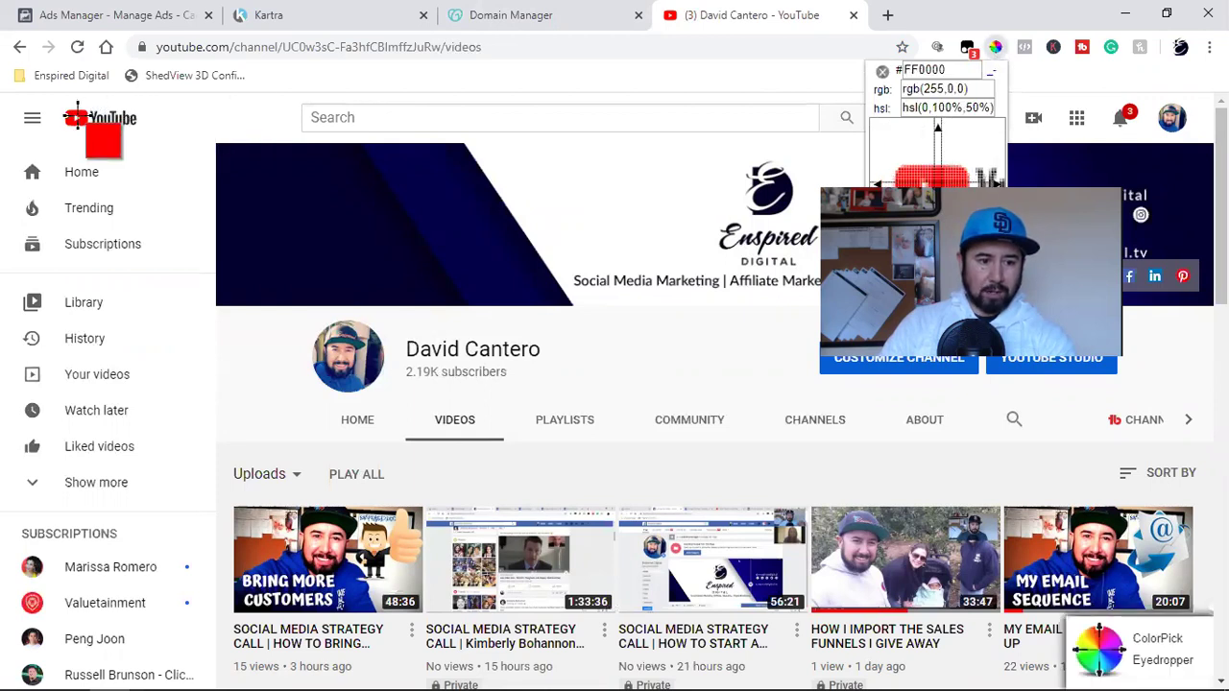
{"action": "left_click", "coordinate": [79, 117]}
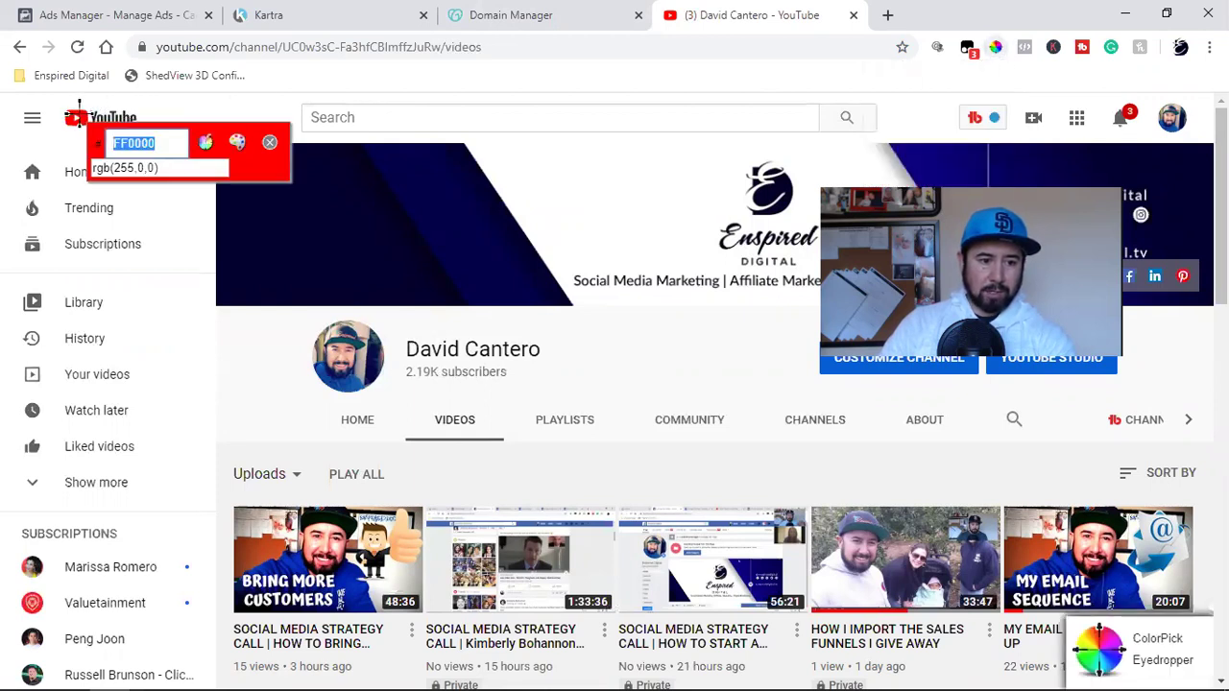
{"action": "right_click", "coordinate": [129, 144]}
{"action": "left_click", "coordinate": [146, 158]}
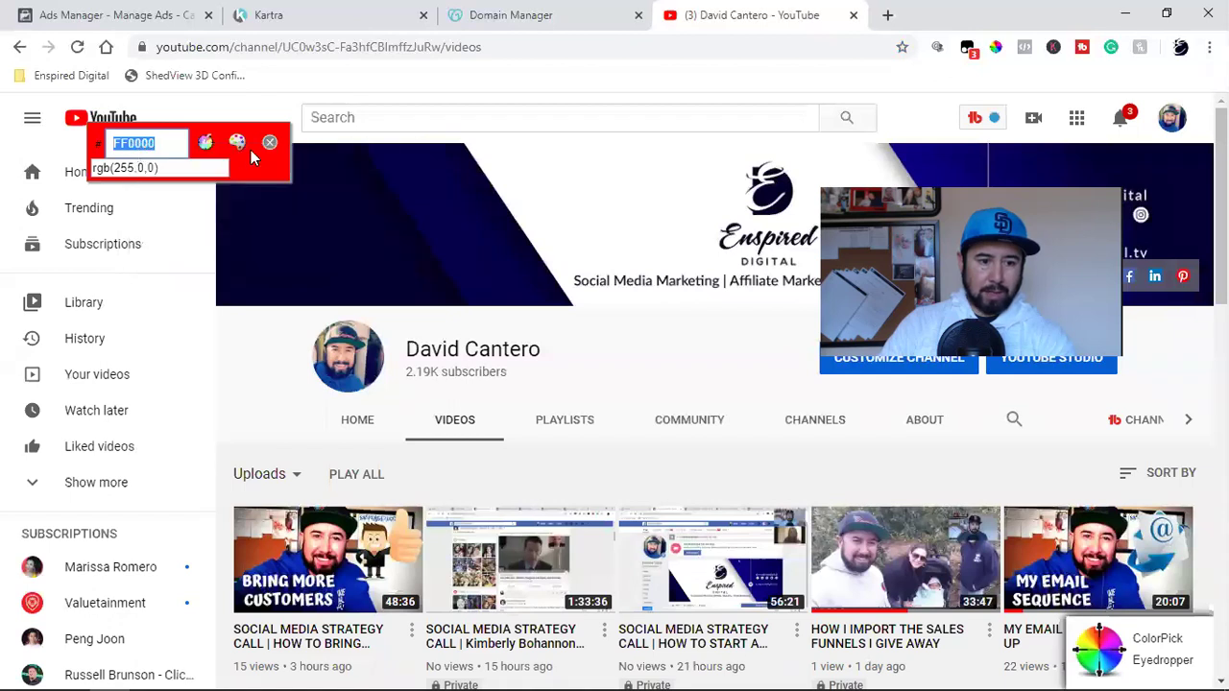
{"action": "left_click", "coordinate": [269, 144]}
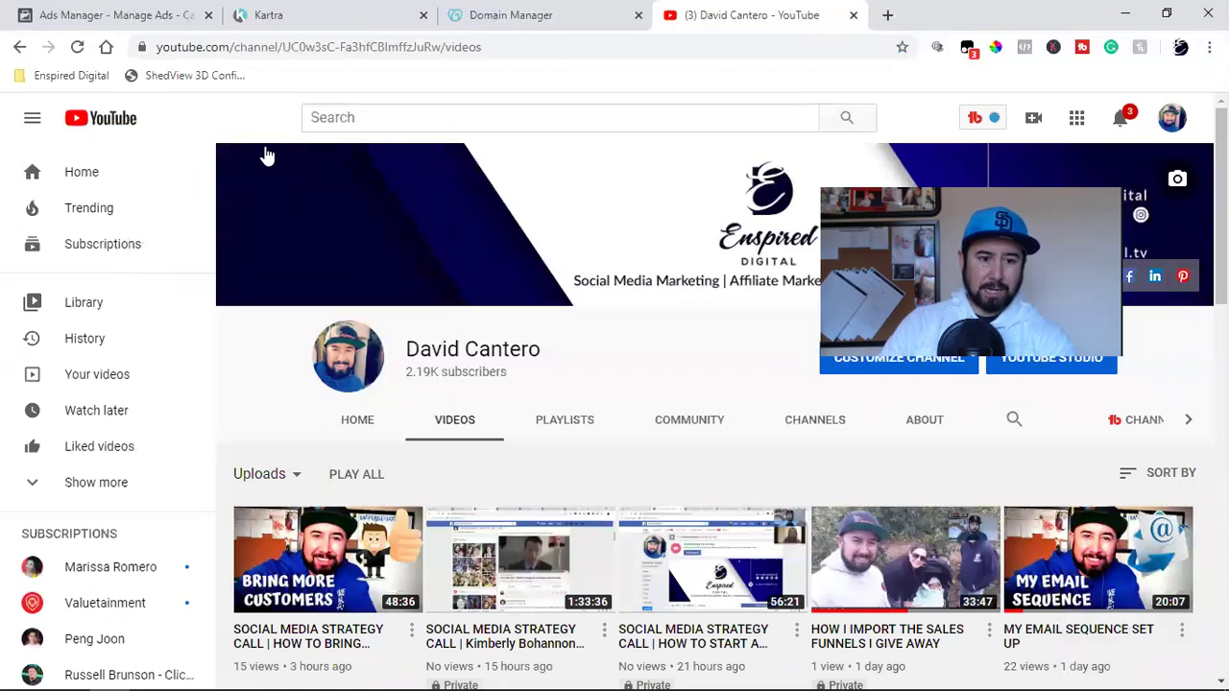
- Return to the Kartra page editor and set the "Download Your Copy" button's background colour to the copied red, rgb(255, 0, 0)
{"action": "left_click", "coordinate": [301, 13]}
{"action": "scroll", "coordinate": [917, 595], "scroll_direction": "down", "scroll_amount": 2}
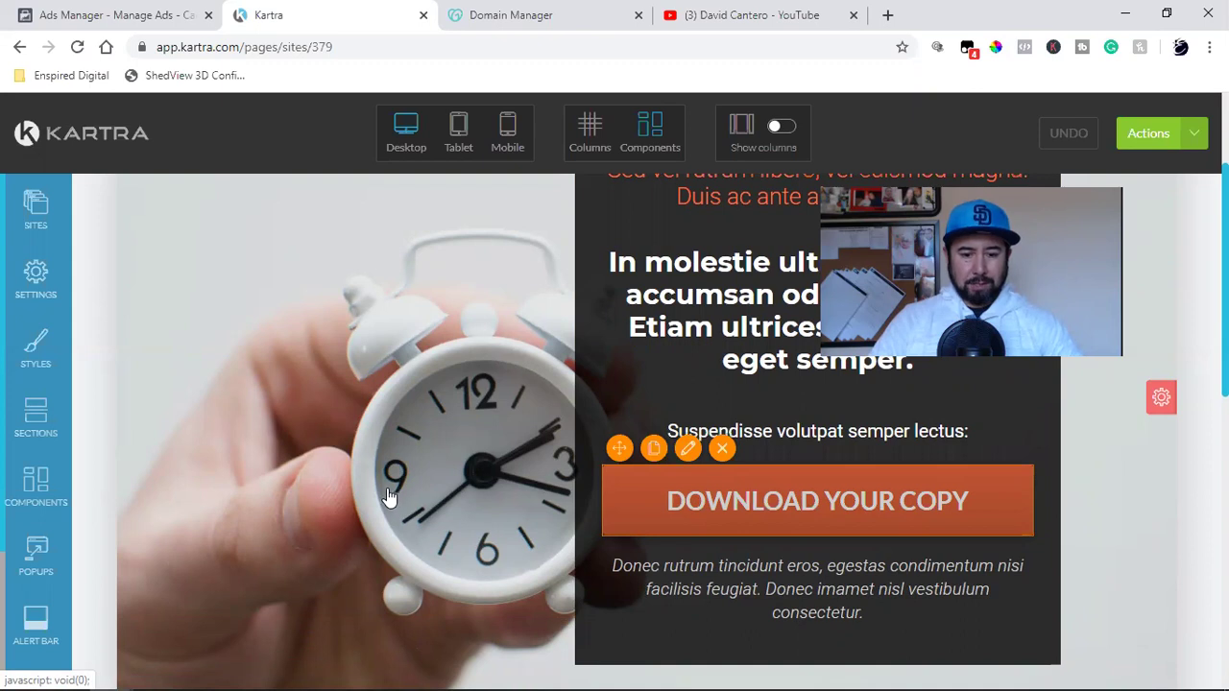
{"action": "left_click", "coordinate": [687, 451]}
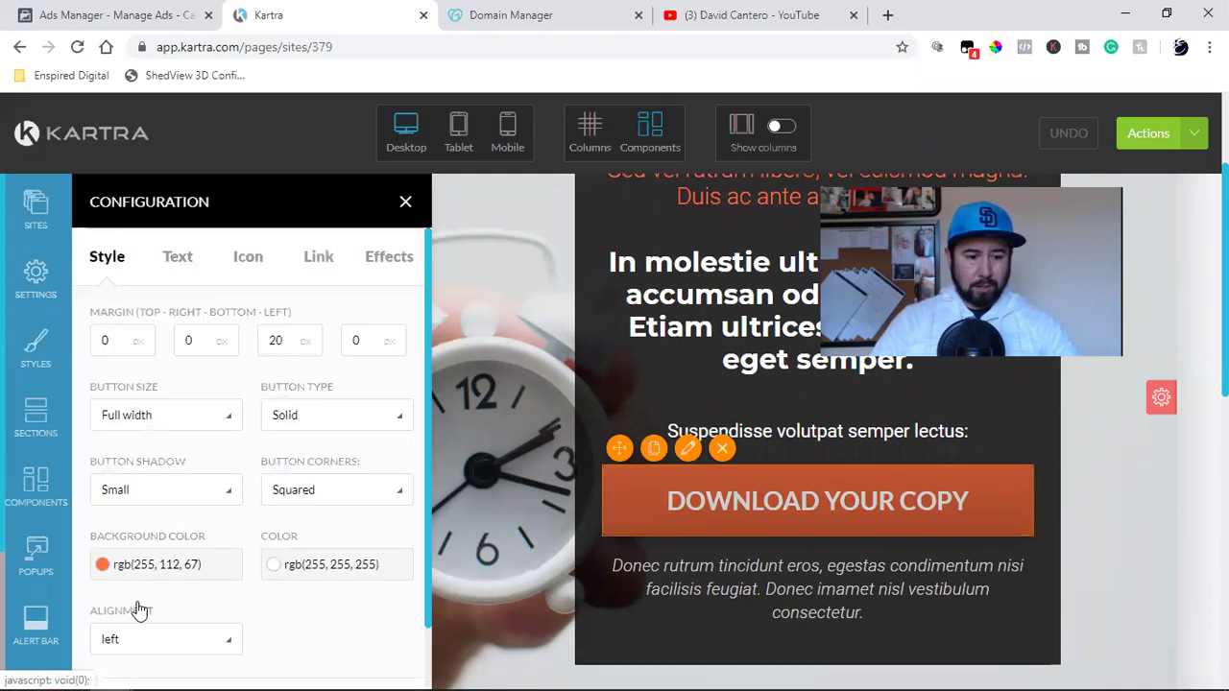
{"action": "left_click", "coordinate": [149, 565]}
{"action": "triple_click", "coordinate": [159, 530]}
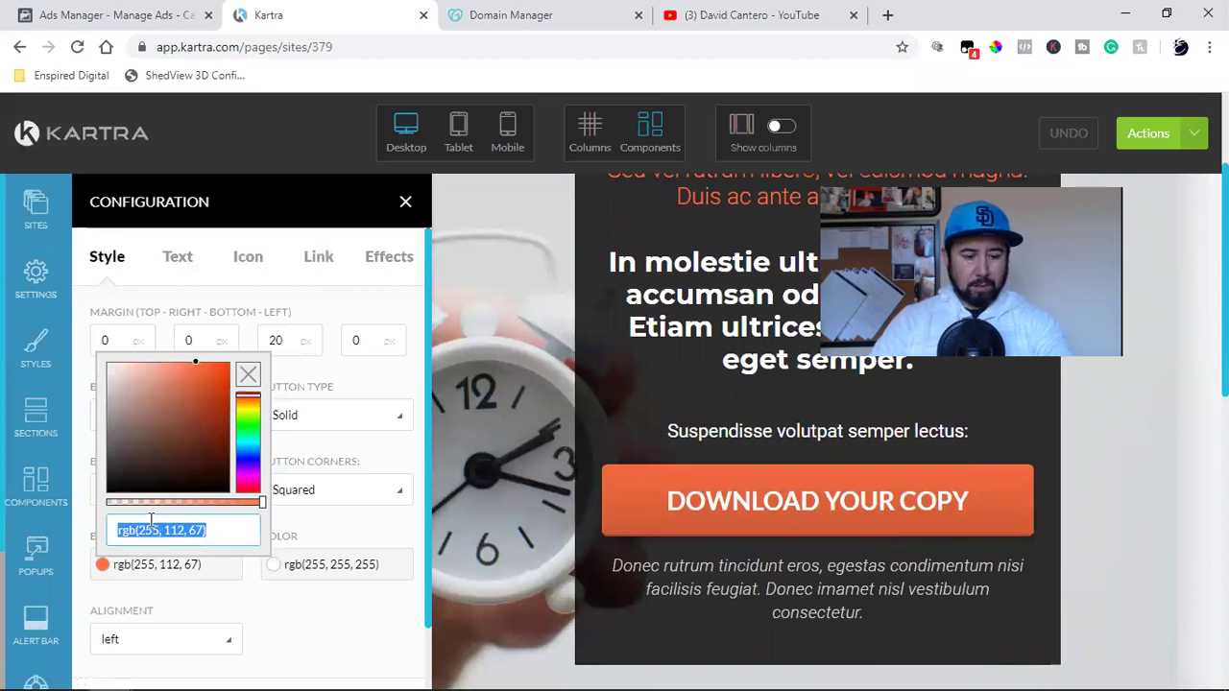
{"action": "key", "text": "ctrl+v"}
{"action": "scroll", "coordinate": [151, 595], "scroll_direction": "down", "scroll_amount": 1}
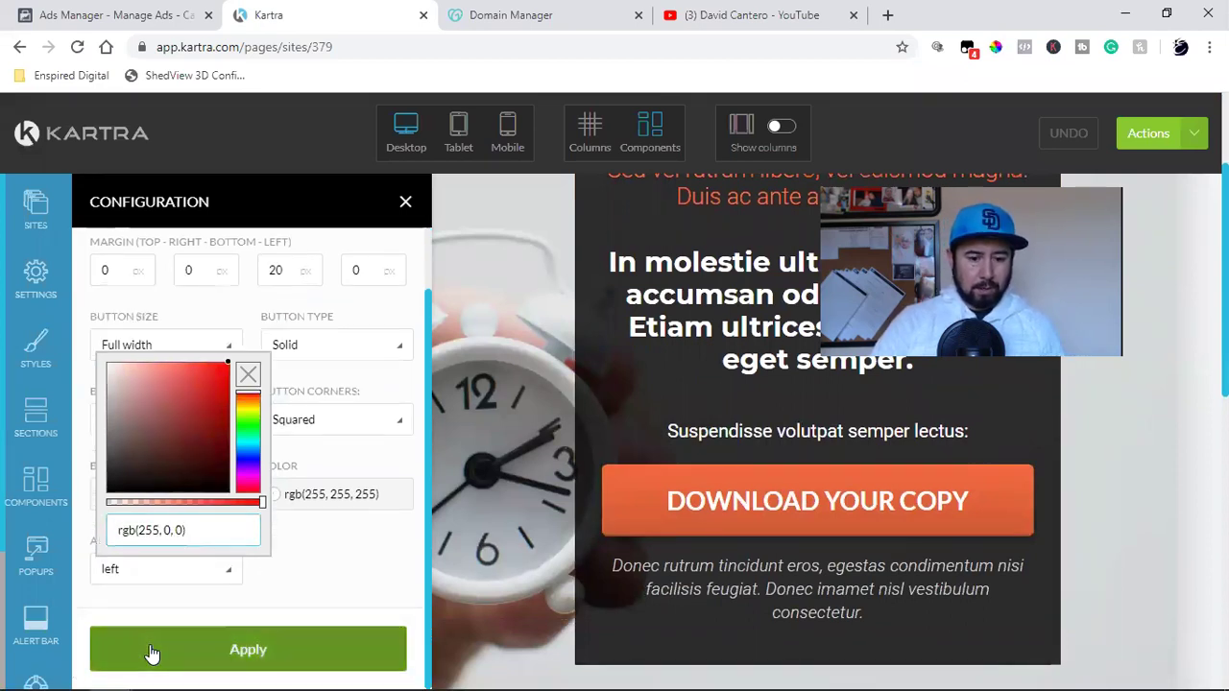
{"action": "left_click", "coordinate": [151, 650]}
{"action": "left_click", "coordinate": [403, 204]}
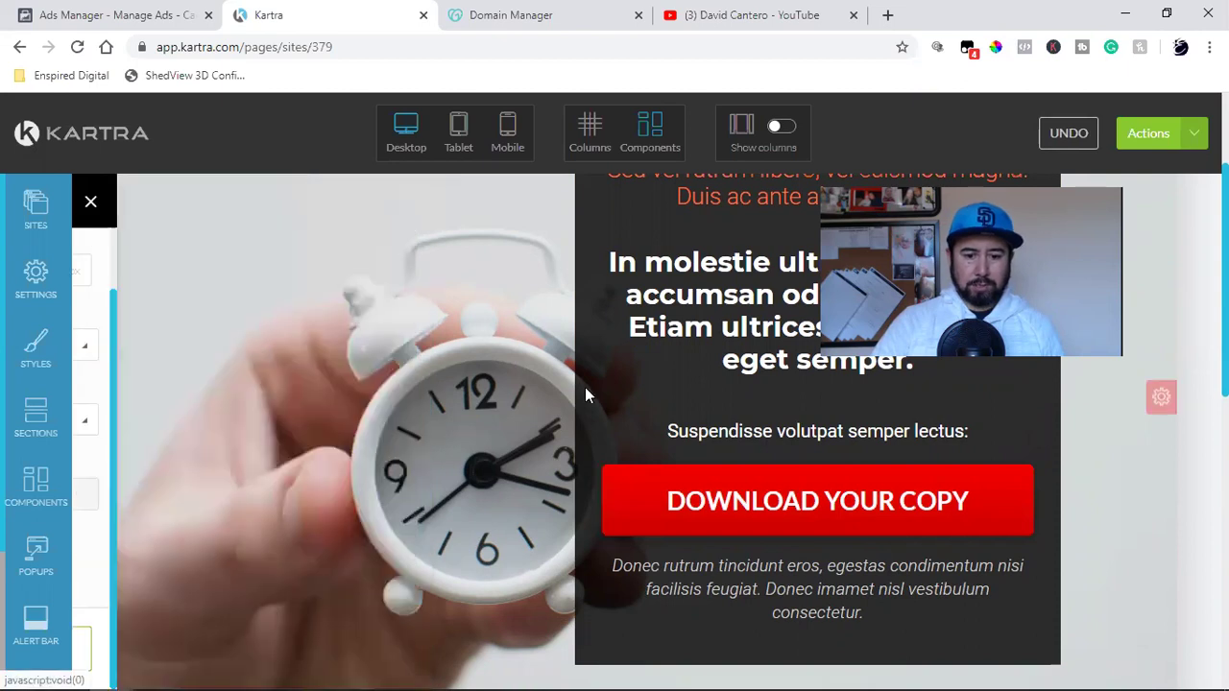
- Set the background colour of the lower "Download Your Copy" button to the copied red, rgb(255, 0, 0), and apply it
{"action": "scroll", "coordinate": [512, 394], "scroll_direction": "down", "scroll_amount": 4}
{"action": "scroll", "coordinate": [509, 402], "scroll_direction": "up", "scroll_amount": 5}
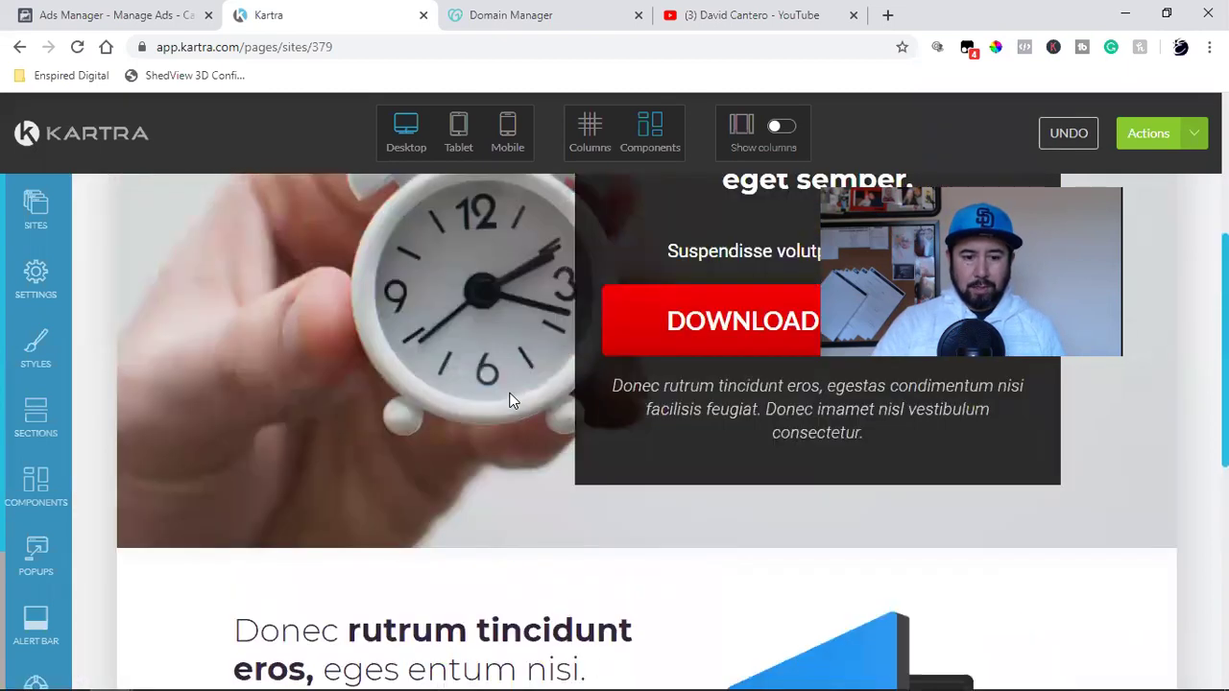
{"action": "scroll", "coordinate": [491, 403], "scroll_direction": "down", "scroll_amount": 6}
{"action": "scroll", "coordinate": [491, 408], "scroll_direction": "down", "scroll_amount": 3}
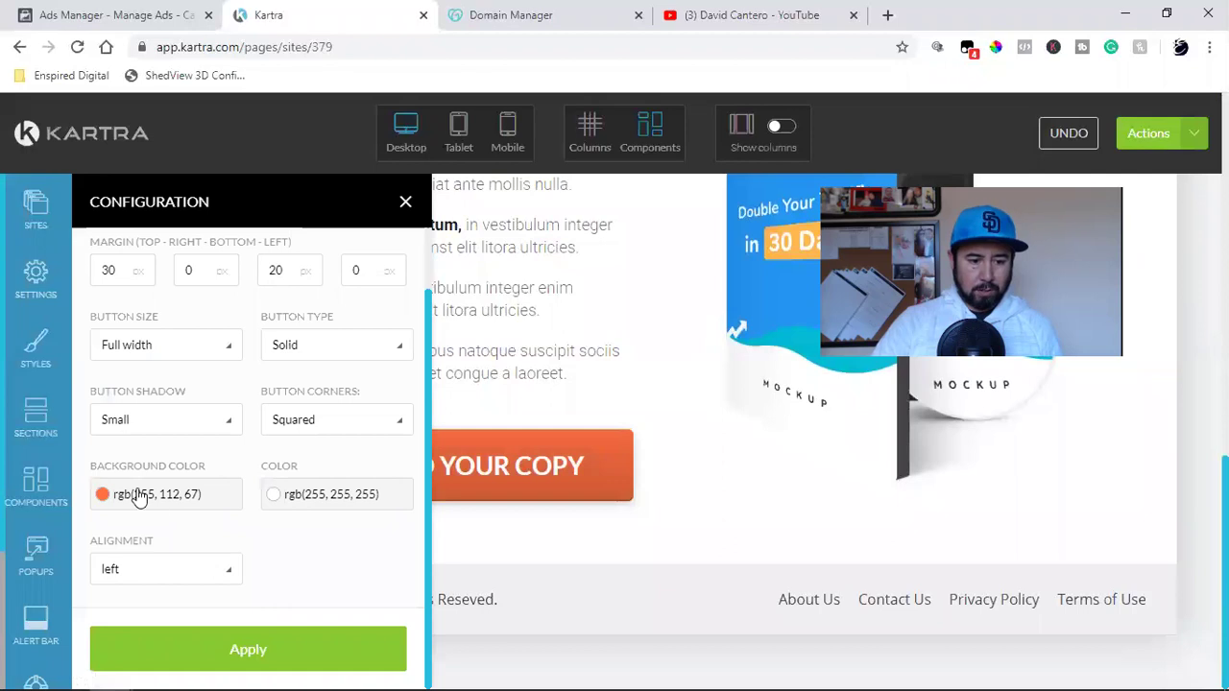
{"action": "left_click", "coordinate": [110, 493]}
{"action": "triple_click", "coordinate": [164, 461]}
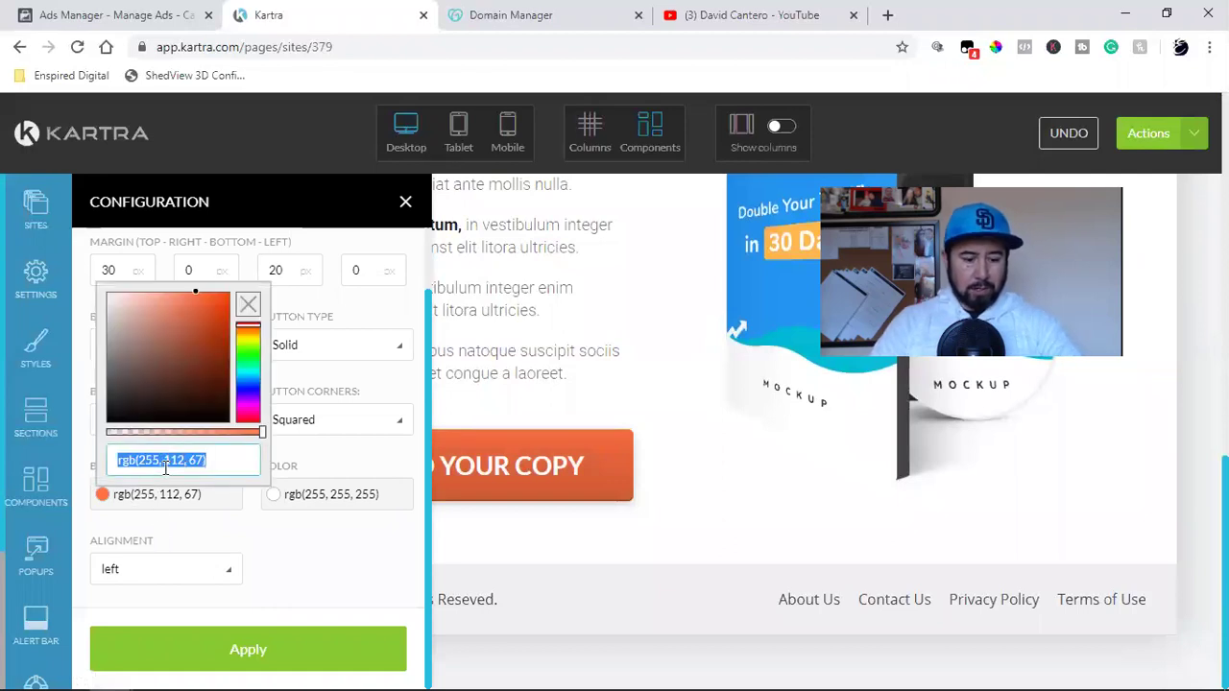
{"action": "key", "text": "ctrl+v"}
{"action": "left_click", "coordinate": [123, 640]}
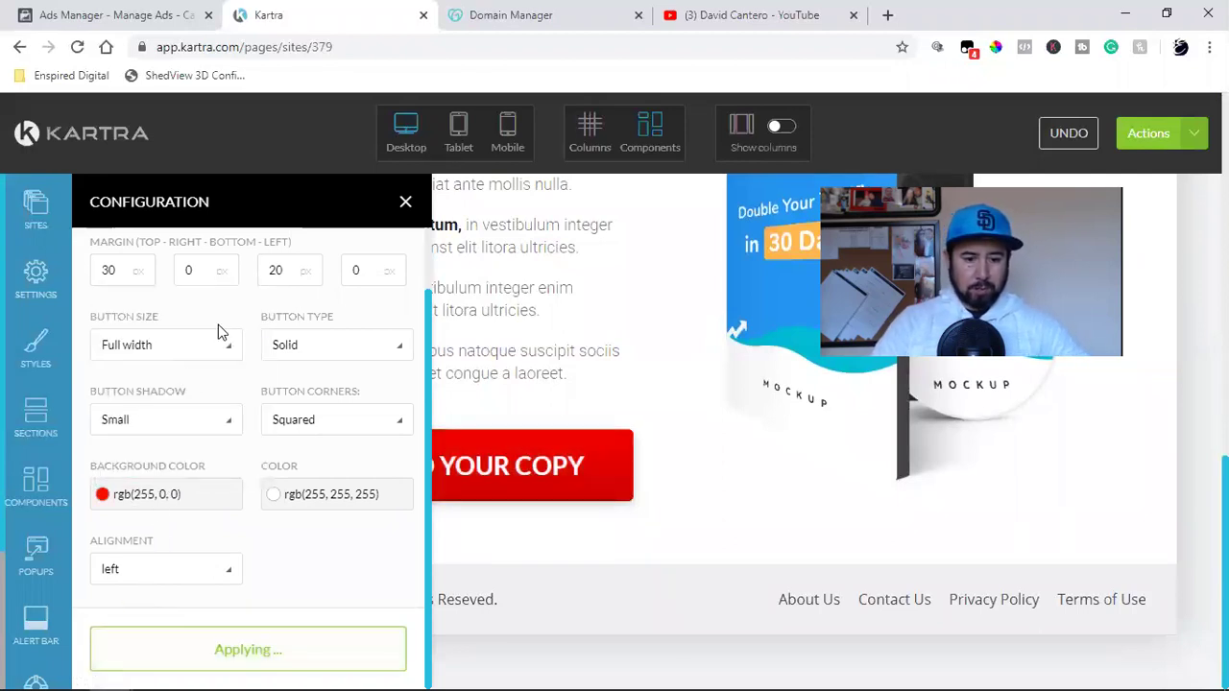
{"action": "left_click", "coordinate": [403, 201]}
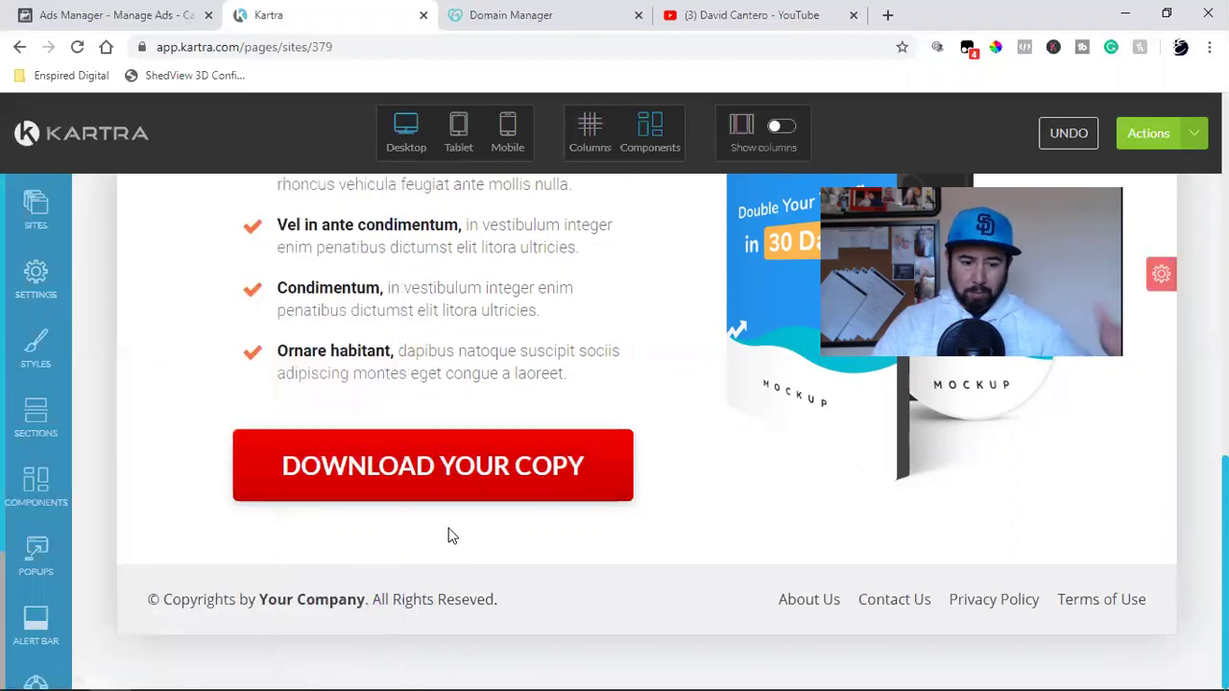
- Open enspireddigital.com in a new browser tab and copy the copyright line from its footer
{"action": "left_click", "coordinate": [887, 14]}
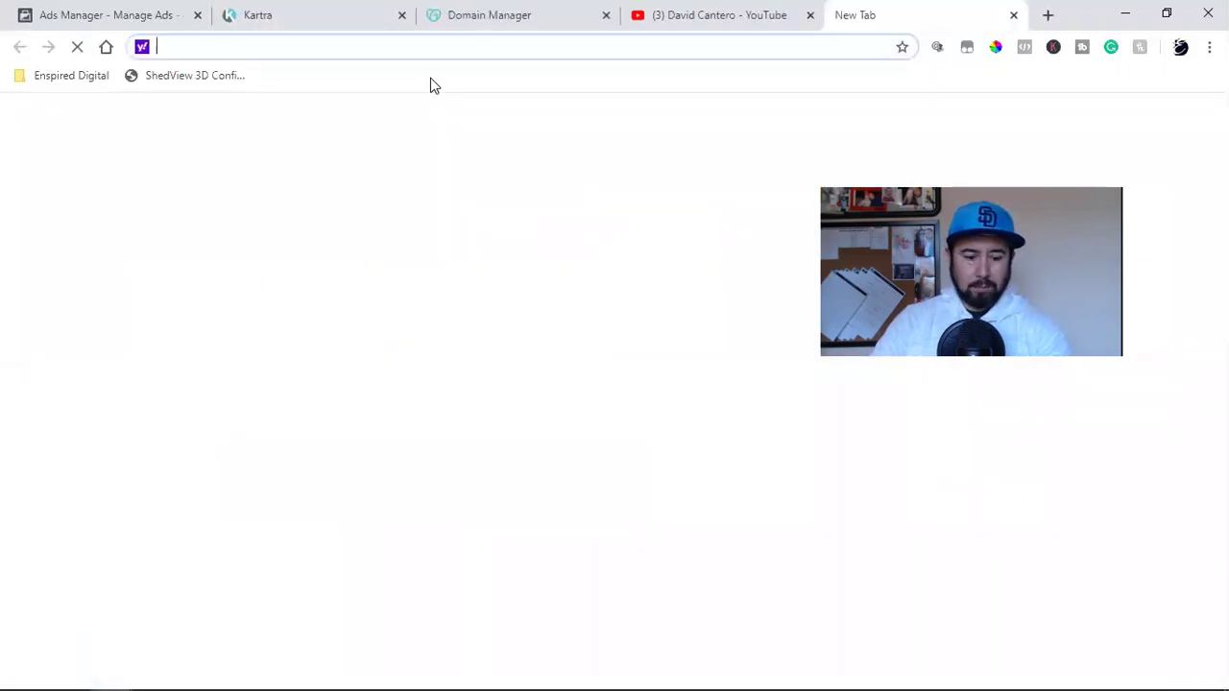
{"action": "type", "text": "enspireddigital.c"}
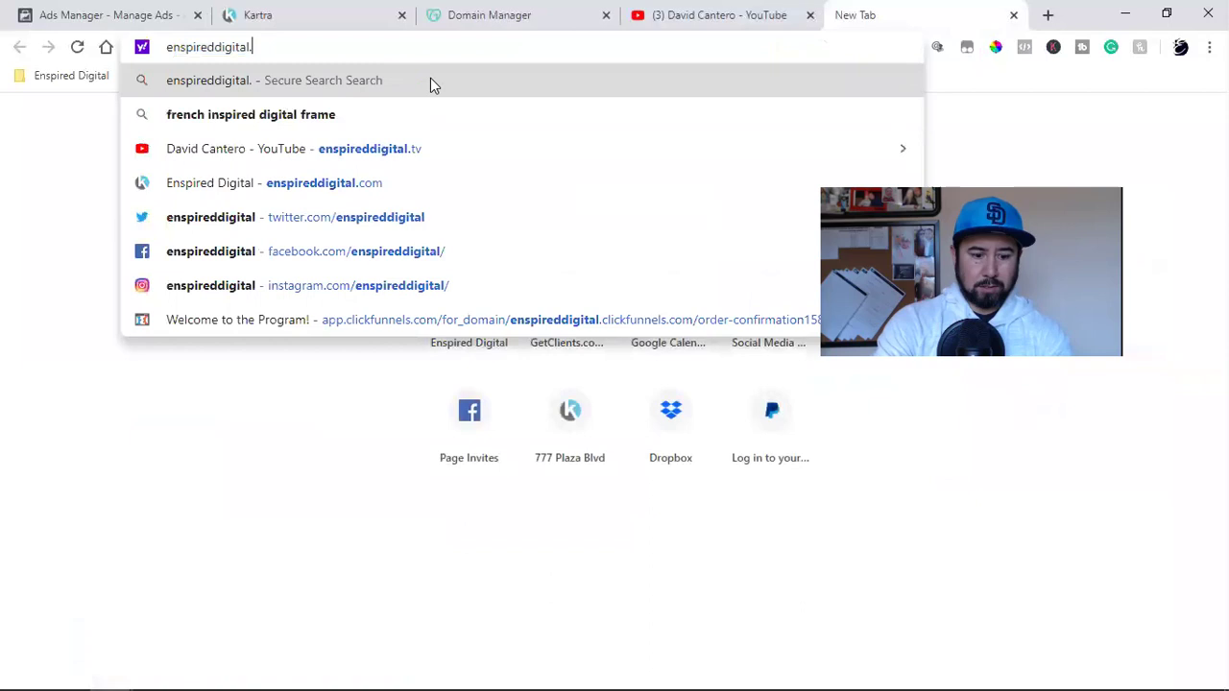
{"action": "type", "text": "om"}
{"action": "key", "text": "Return"}
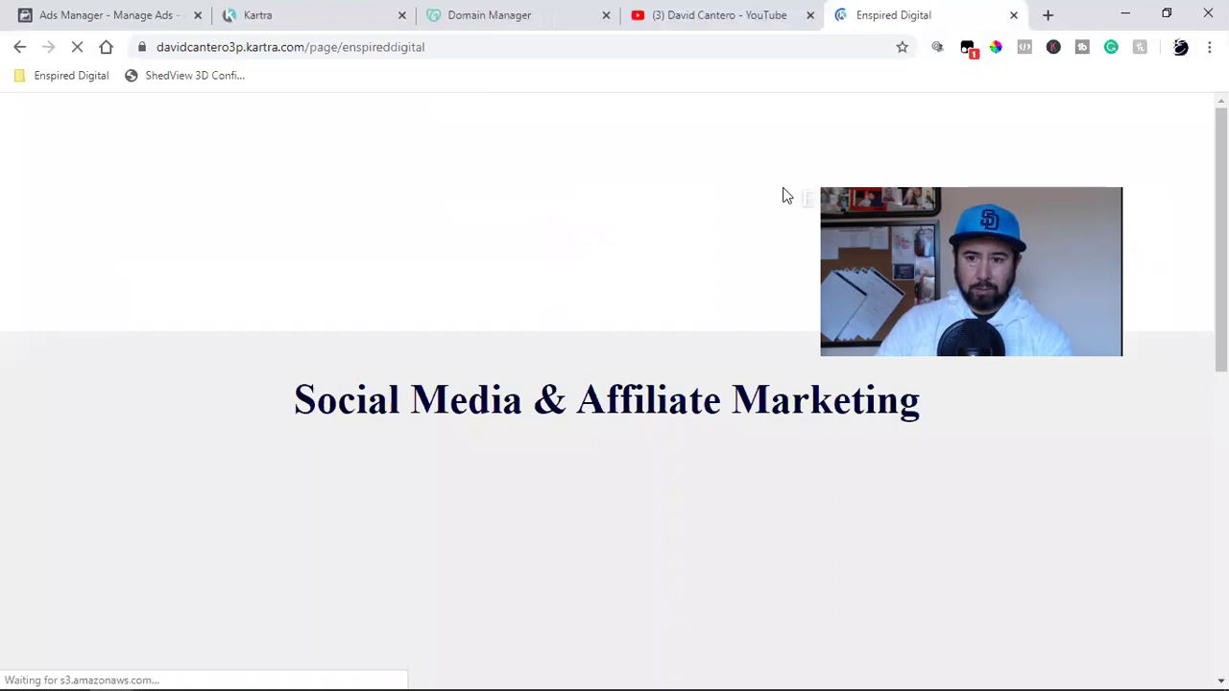
{"action": "scroll", "coordinate": [565, 406], "scroll_direction": "down", "scroll_amount": 10}
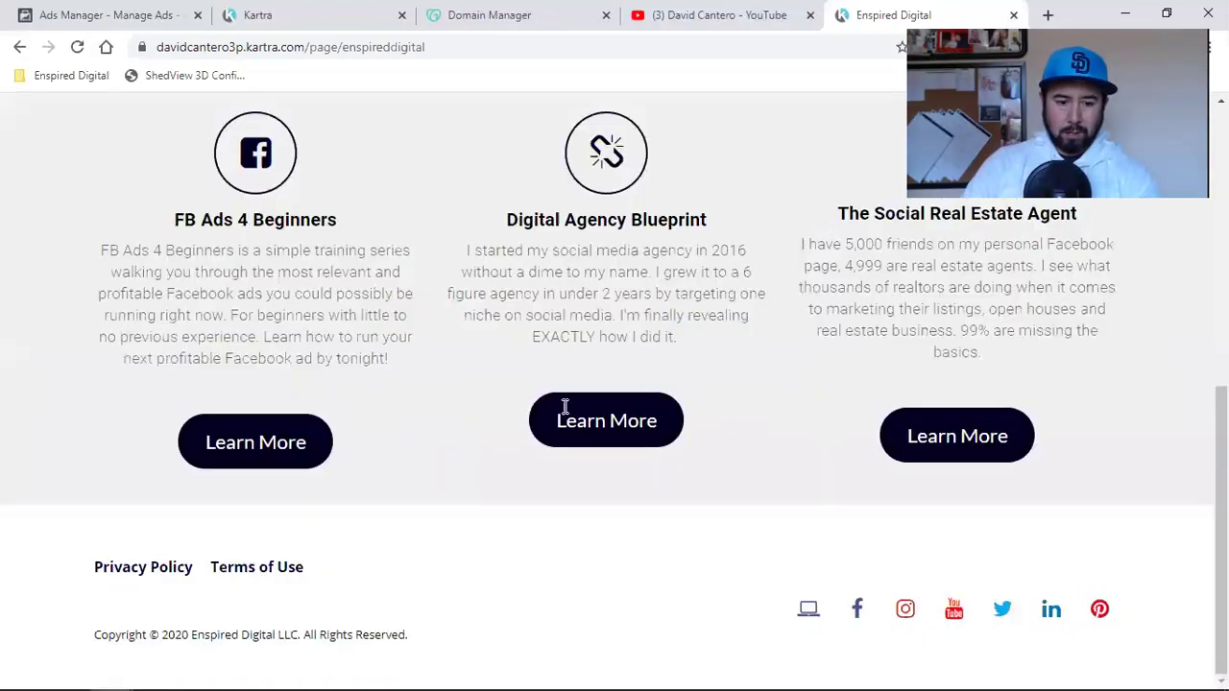
{"action": "triple_click", "coordinate": [124, 634]}
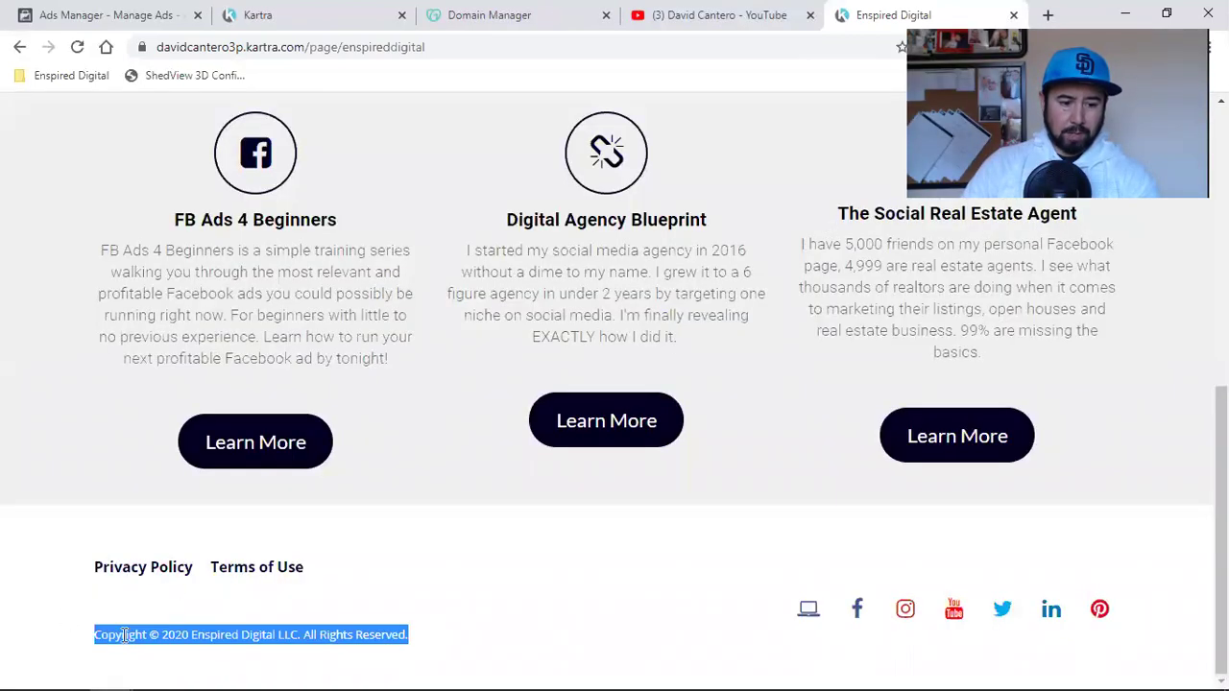
{"action": "right_click", "coordinate": [124, 634]}
{"action": "left_click", "coordinate": [246, 518]}
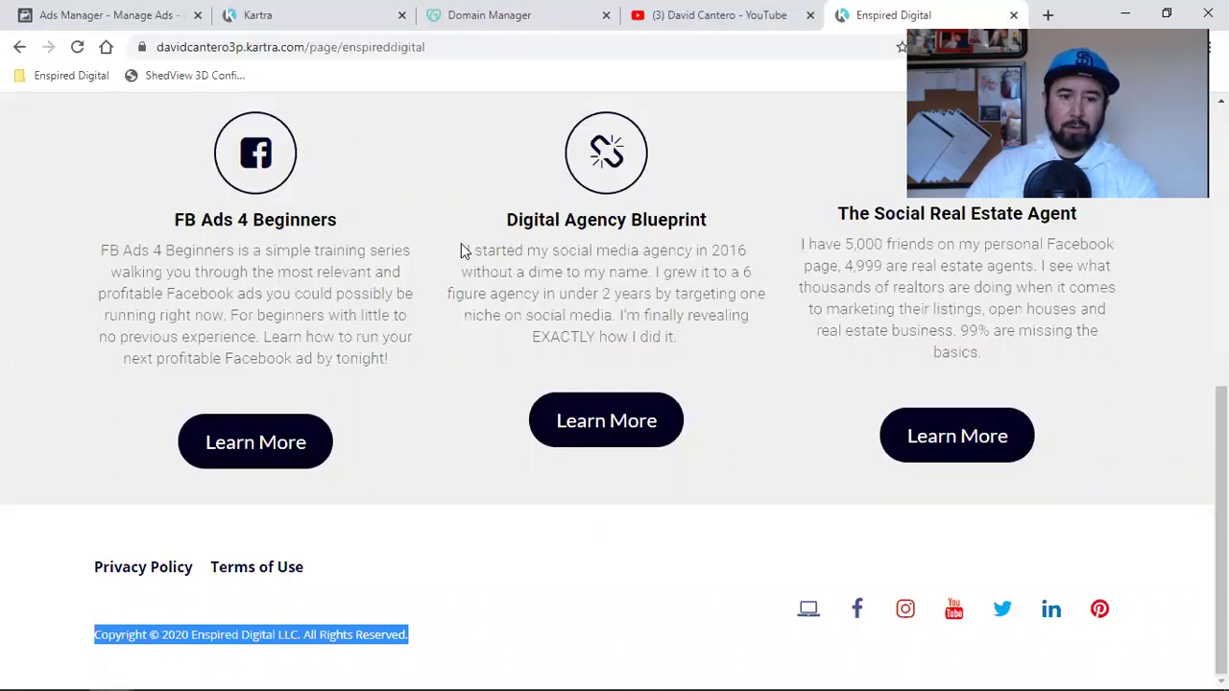
- Return to the Kartra page editor and replace the footer copyright text with "Copyright © 2020 Enspired Digital LLC. All Rights Reserved."
{"action": "left_click", "coordinate": [305, 13]}
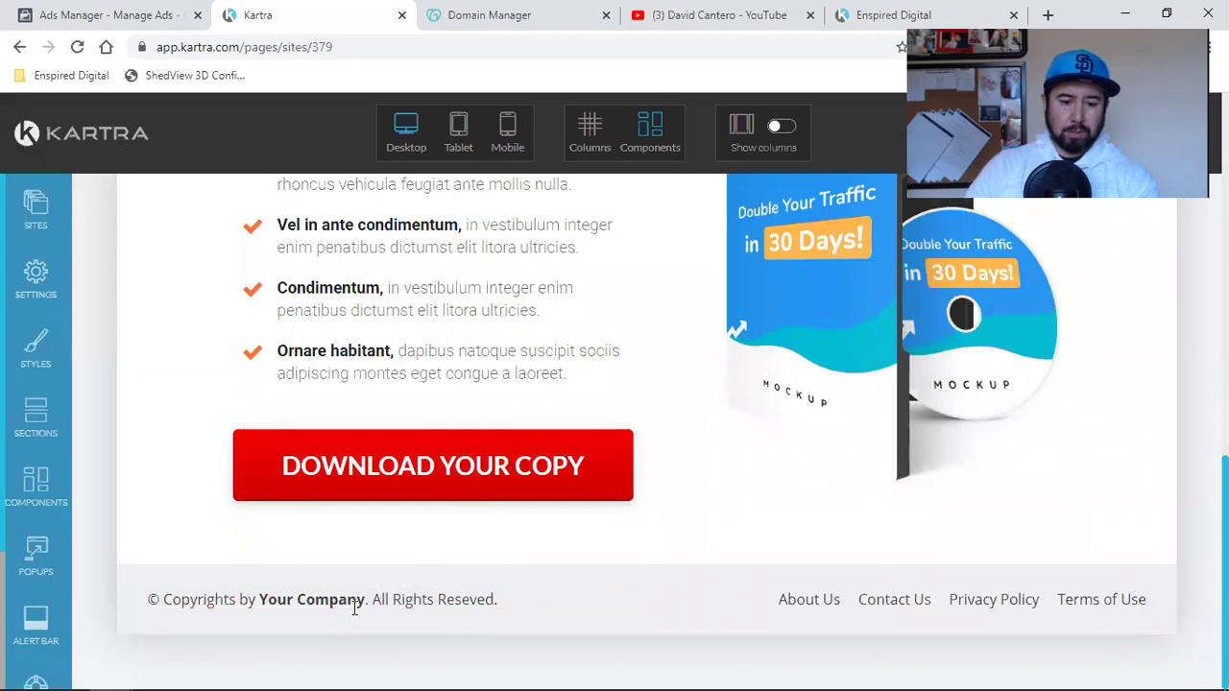
{"action": "left_click", "coordinate": [307, 602]}
{"action": "triple_click", "coordinate": [307, 600]}
{"action": "key", "text": "ctrl+v"}
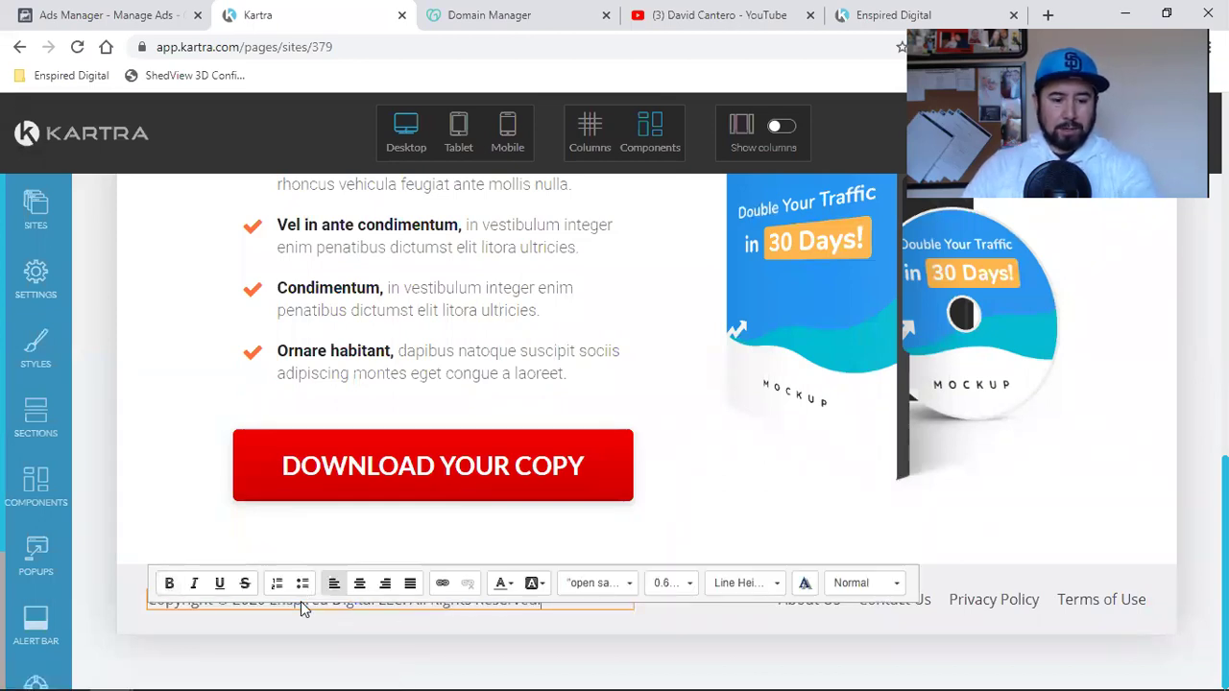
{"action": "left_click", "coordinate": [675, 459]}
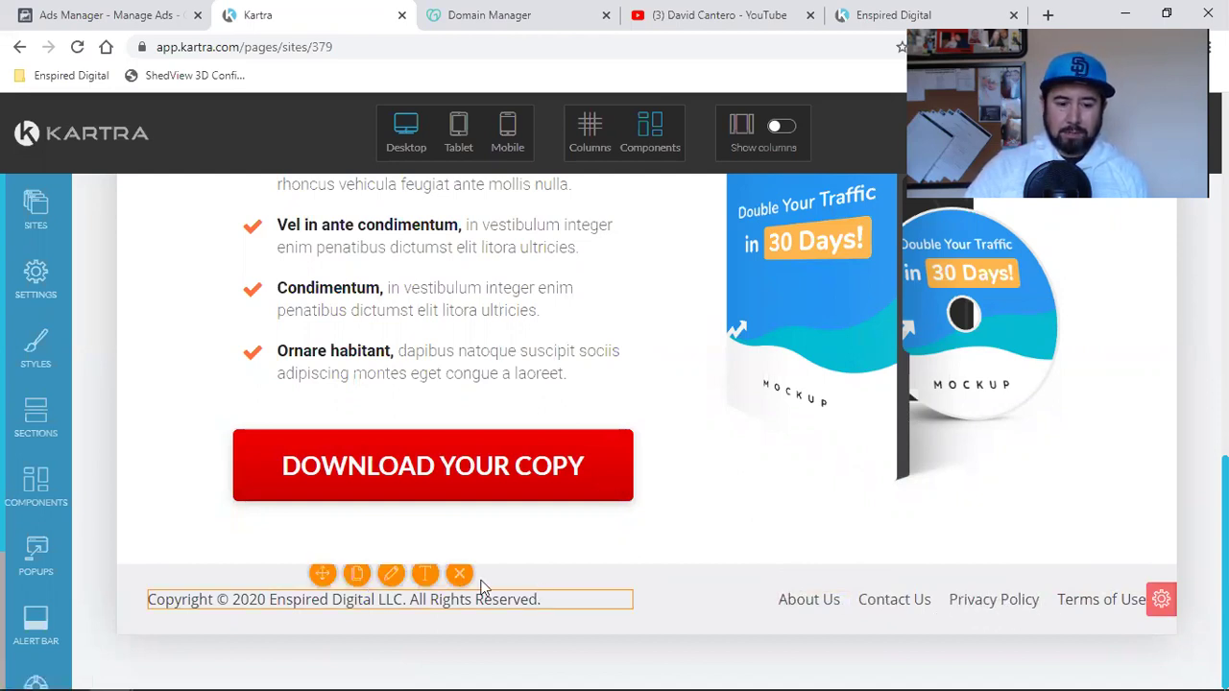
{"action": "scroll", "coordinate": [516, 467], "scroll_direction": "up", "scroll_amount": 3}
{"action": "scroll", "coordinate": [516, 467], "scroll_direction": "down", "scroll_amount": 1}
{"action": "scroll", "coordinate": [516, 468], "scroll_direction": "down", "scroll_amount": 2}
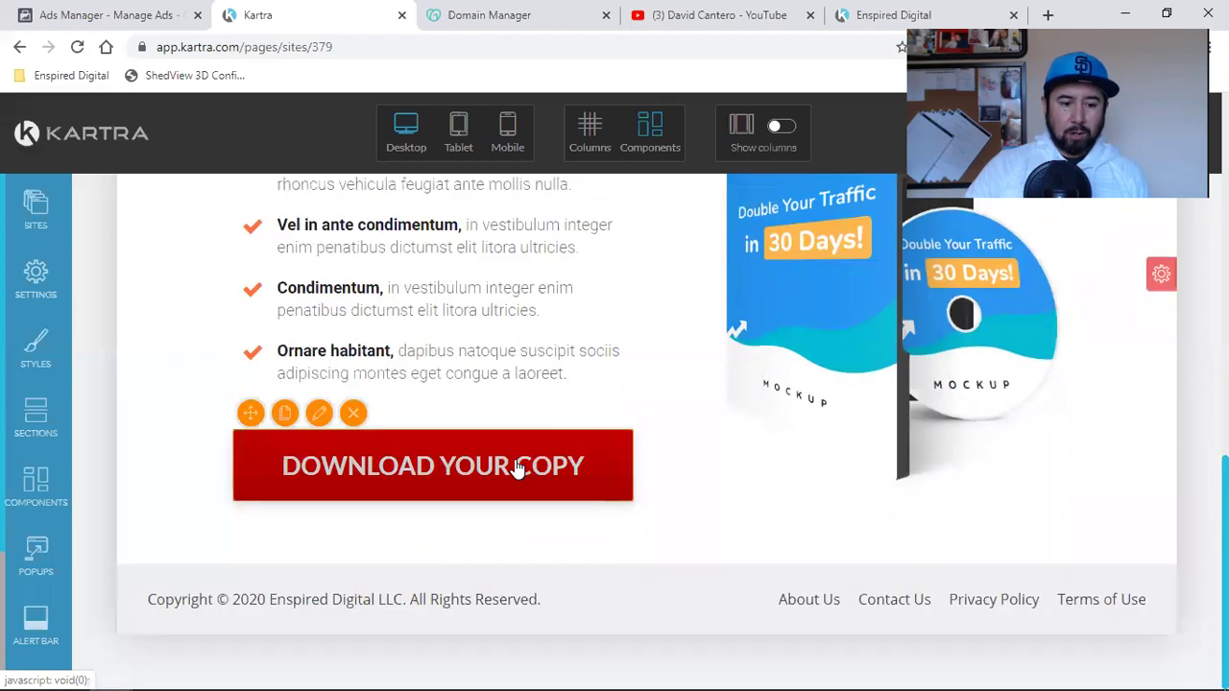
{"action": "scroll", "coordinate": [515, 467], "scroll_direction": "up", "scroll_amount": 4}
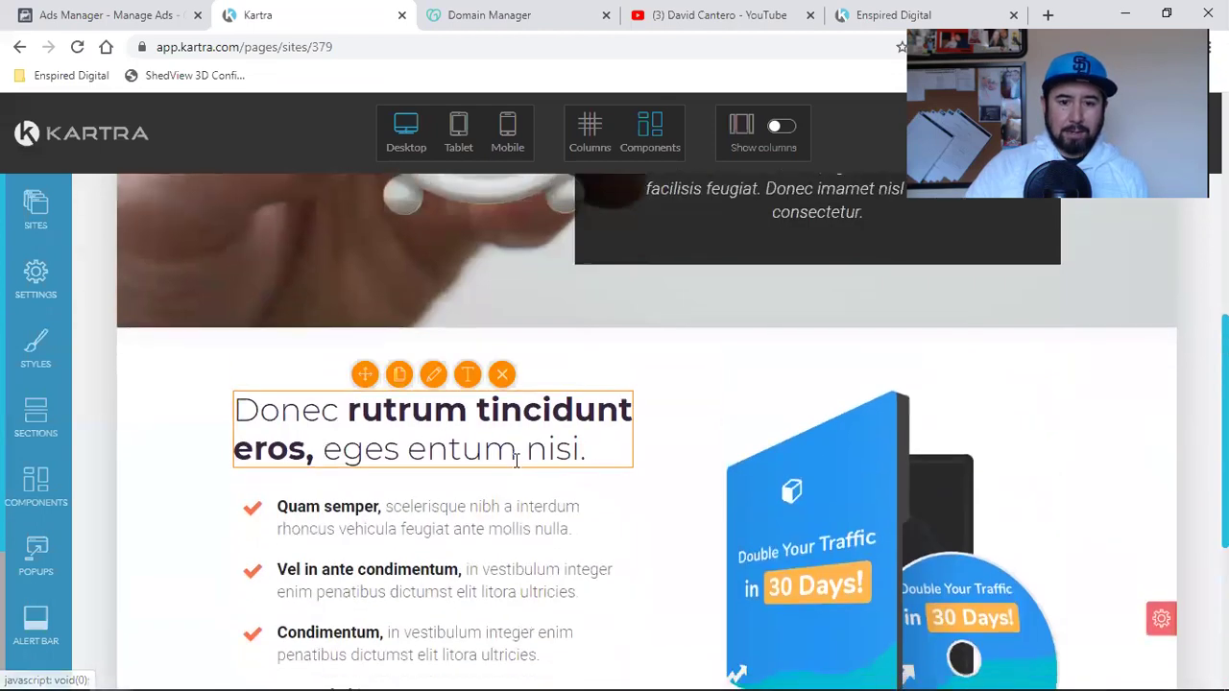
{"action": "scroll", "coordinate": [512, 466], "scroll_direction": "down", "scroll_amount": 2}
{"action": "left_click", "coordinate": [672, 13]}
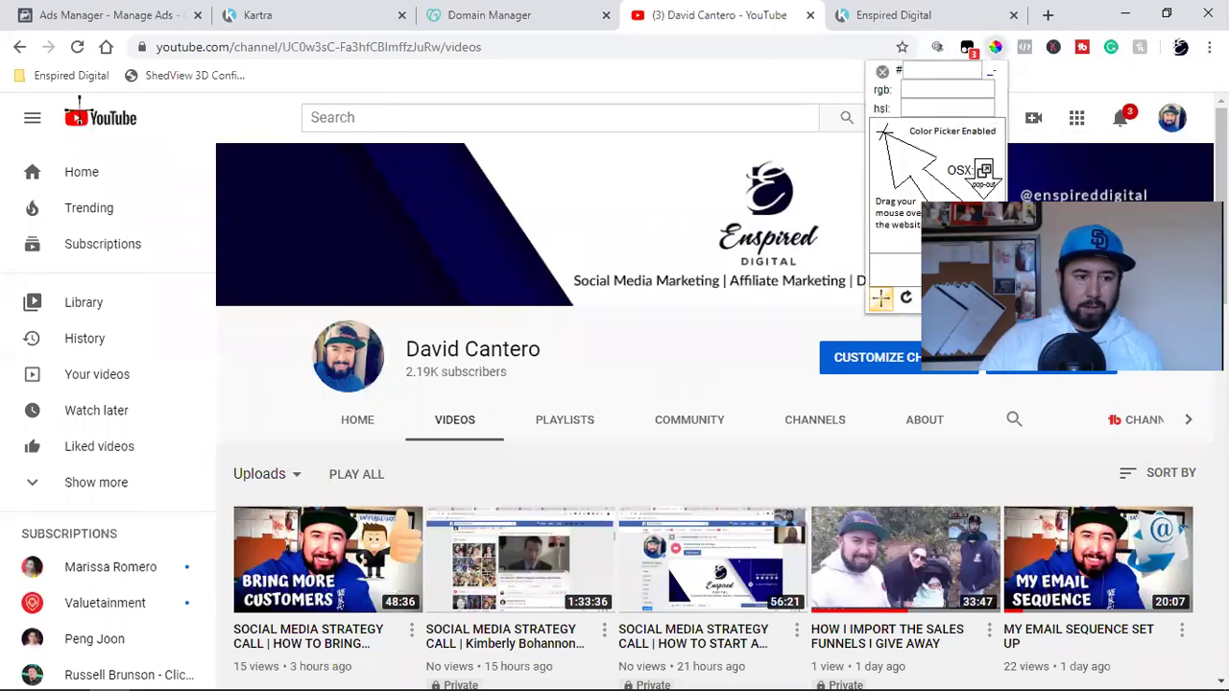
{"action": "left_click", "coordinate": [993, 79]}
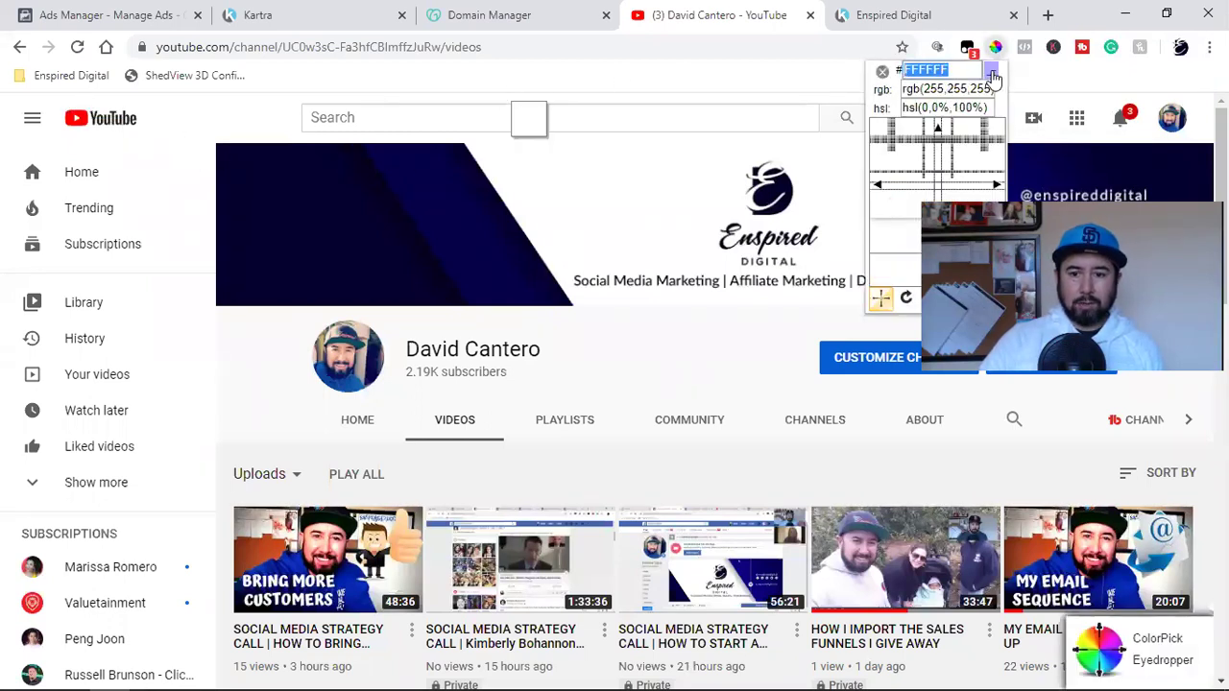
{"action": "left_click", "coordinate": [881, 74]}
{"action": "left_click", "coordinate": [341, 14]}
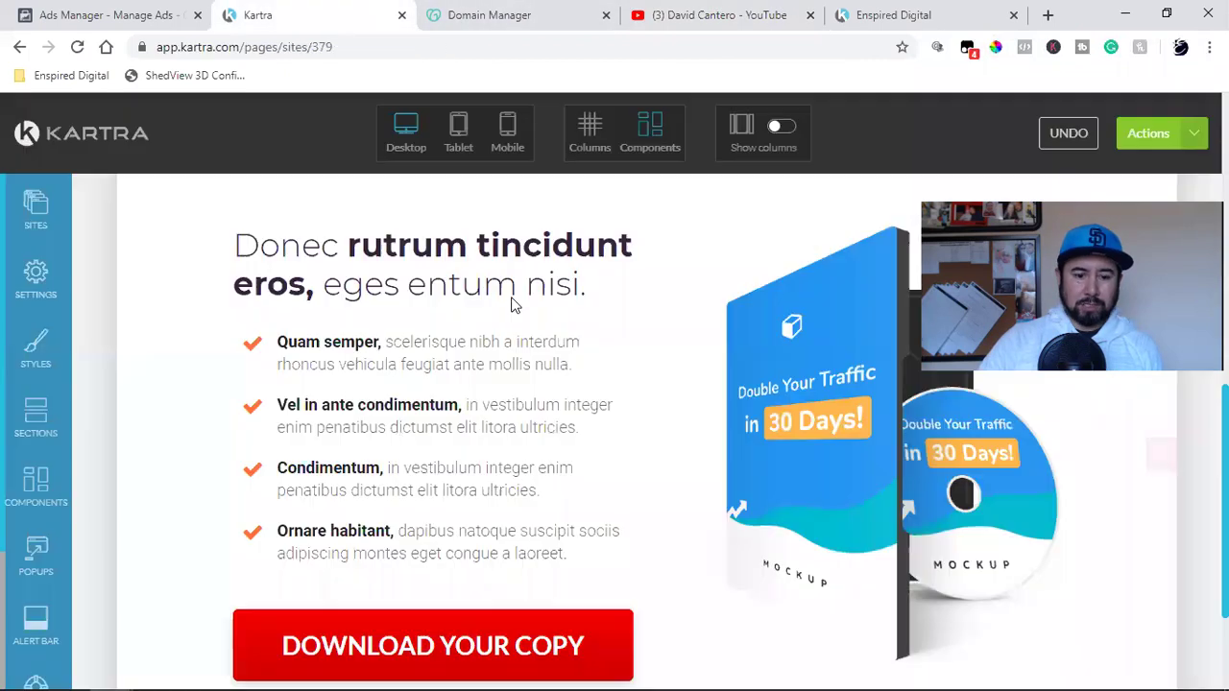
- Copy the background colour value rgb(255, 0, 0) from the lower "Download Your Copy" button's configuration and close it
{"action": "scroll", "coordinate": [451, 480], "scroll_direction": "down", "scroll_amount": 2}
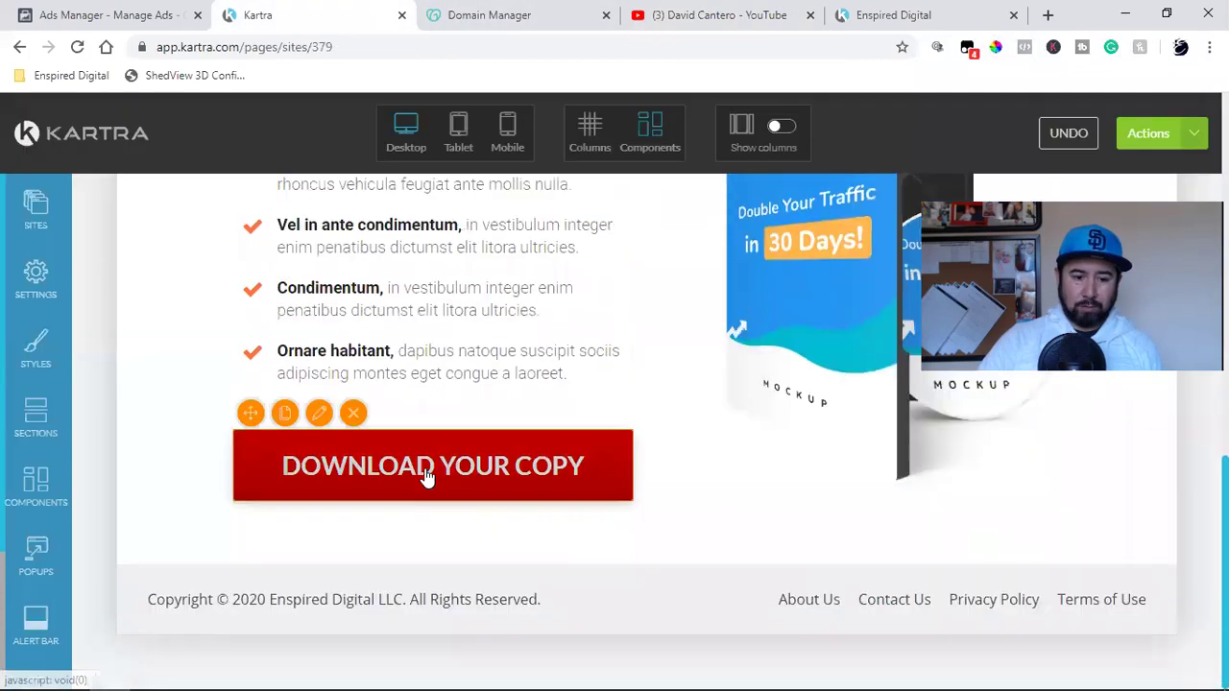
{"action": "left_click", "coordinate": [315, 413]}
{"action": "left_click", "coordinate": [151, 500]}
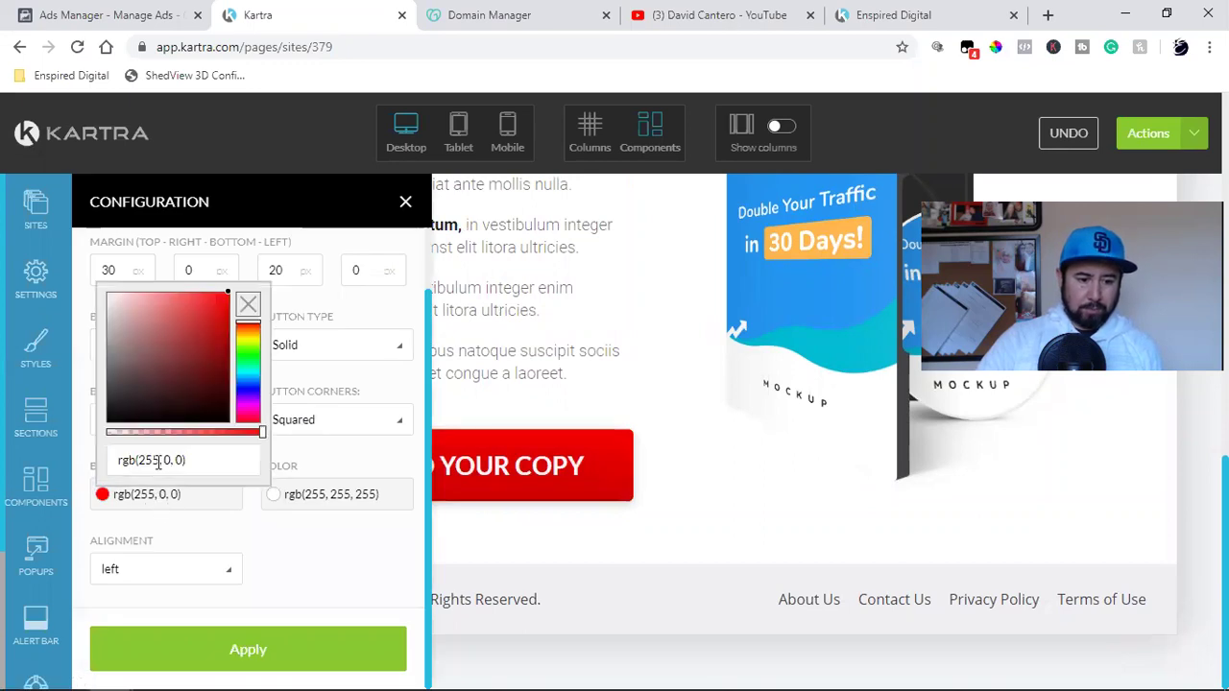
{"action": "triple_click", "coordinate": [159, 461]}
{"action": "right_click", "coordinate": [157, 460]}
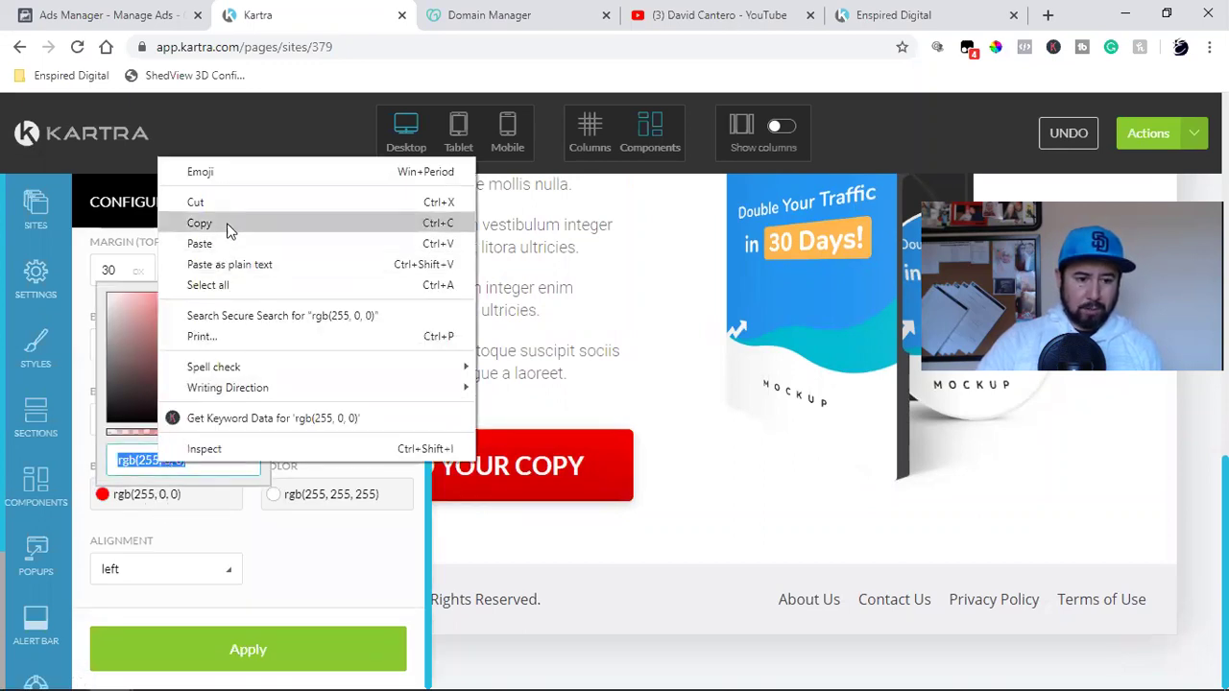
{"action": "left_click", "coordinate": [226, 223]}
{"action": "left_click", "coordinate": [406, 201]}
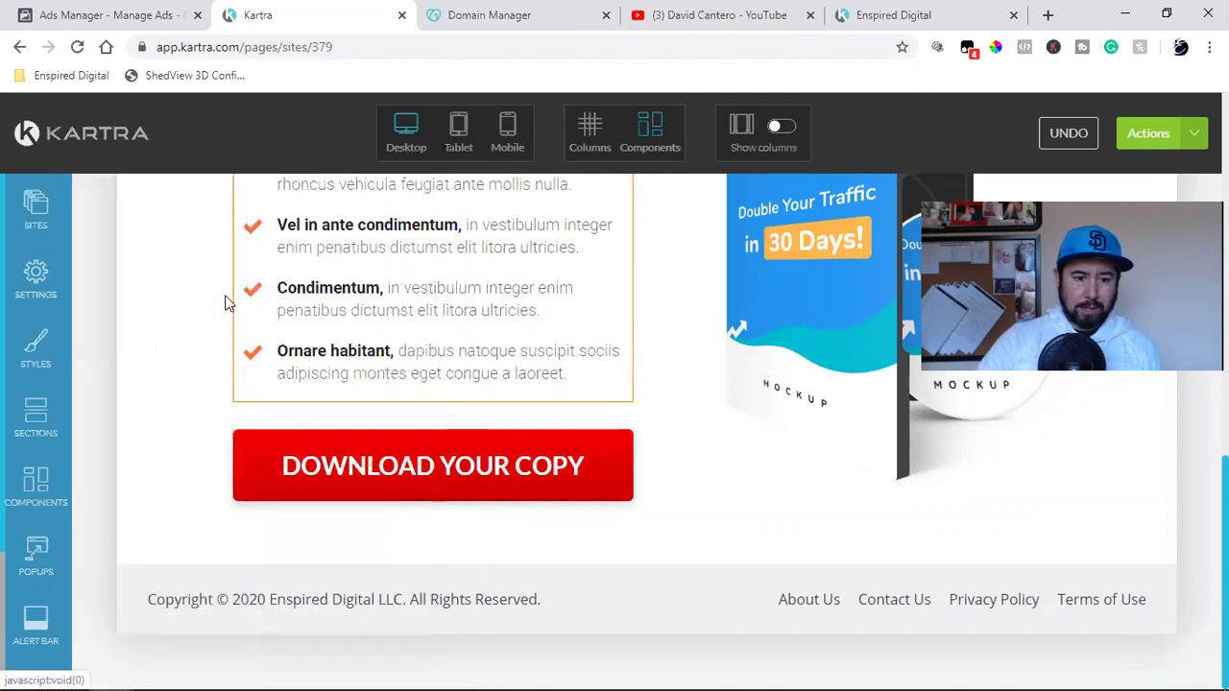
- Set the check icon beside "Ornare habitant" to the copied red, rgb(255, 0, 0), and apply it
{"action": "mouse_move", "coordinate": [251, 352]}
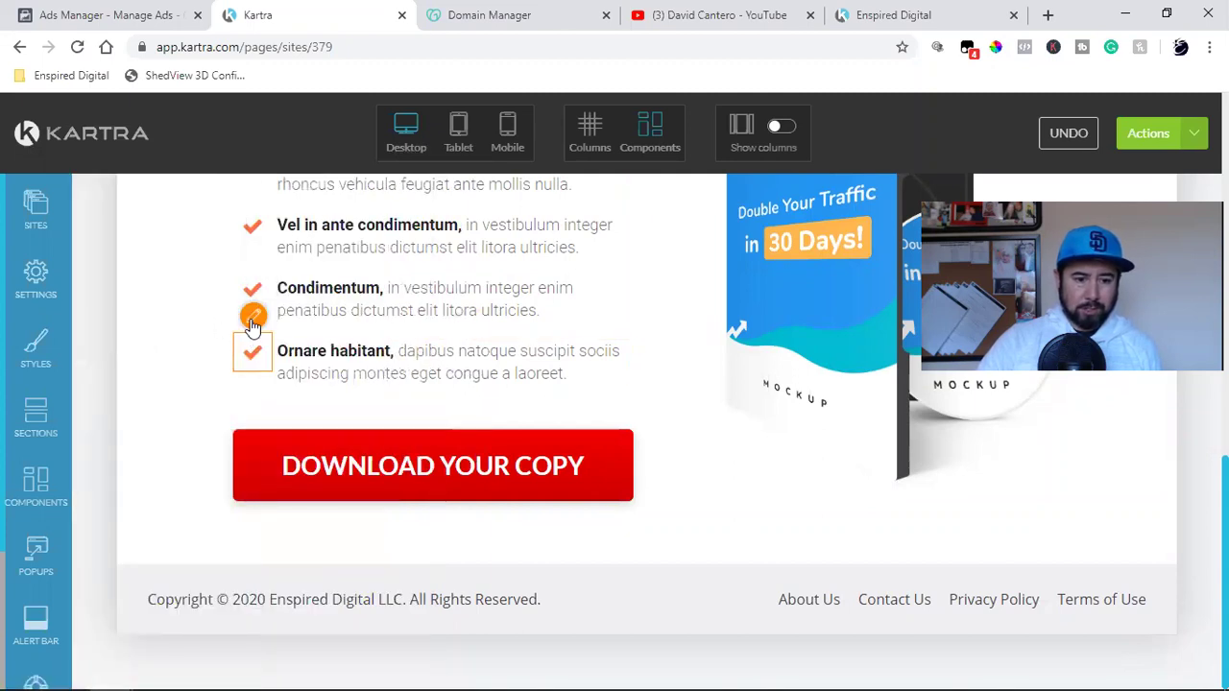
{"action": "left_click", "coordinate": [250, 317]}
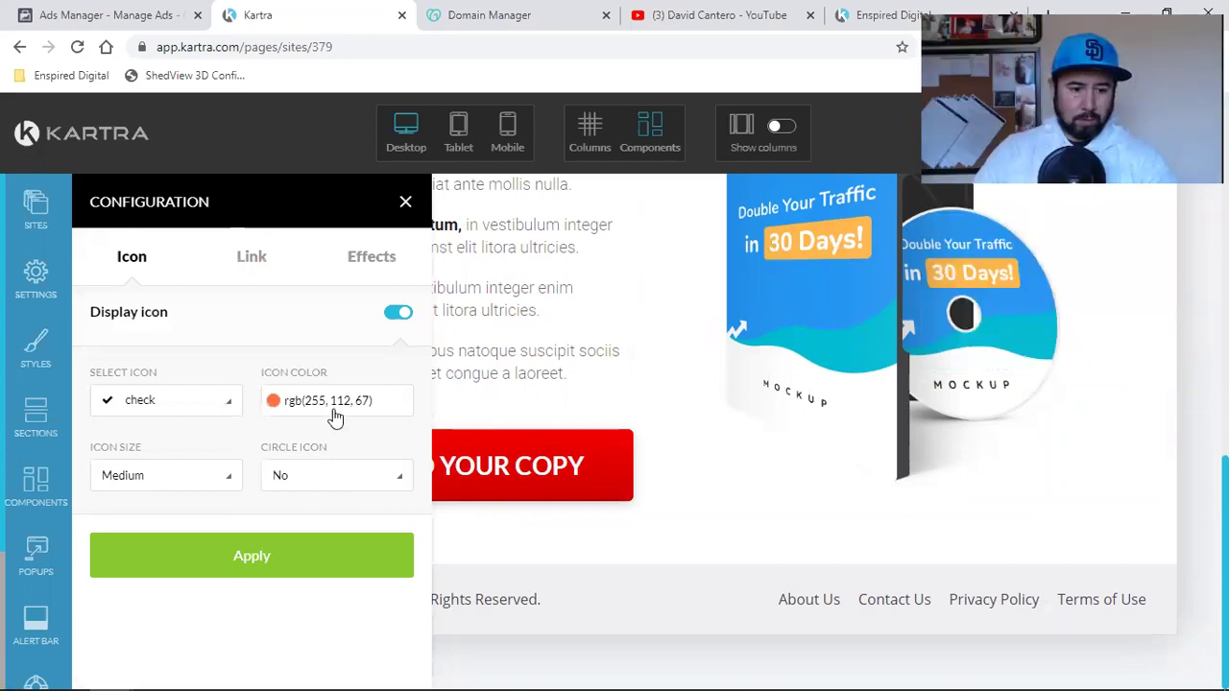
{"action": "left_click", "coordinate": [329, 401]}
{"action": "triple_click", "coordinate": [303, 579]}
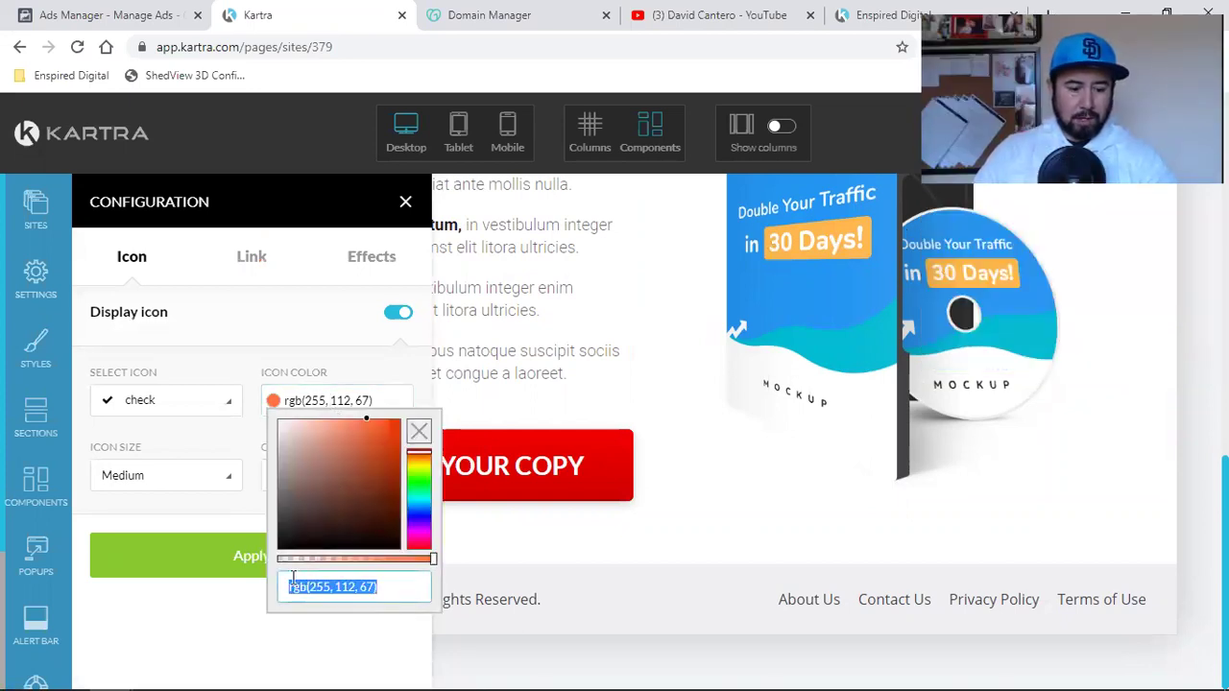
{"action": "key", "text": "ctrl+v"}
{"action": "left_click", "coordinate": [219, 573]}
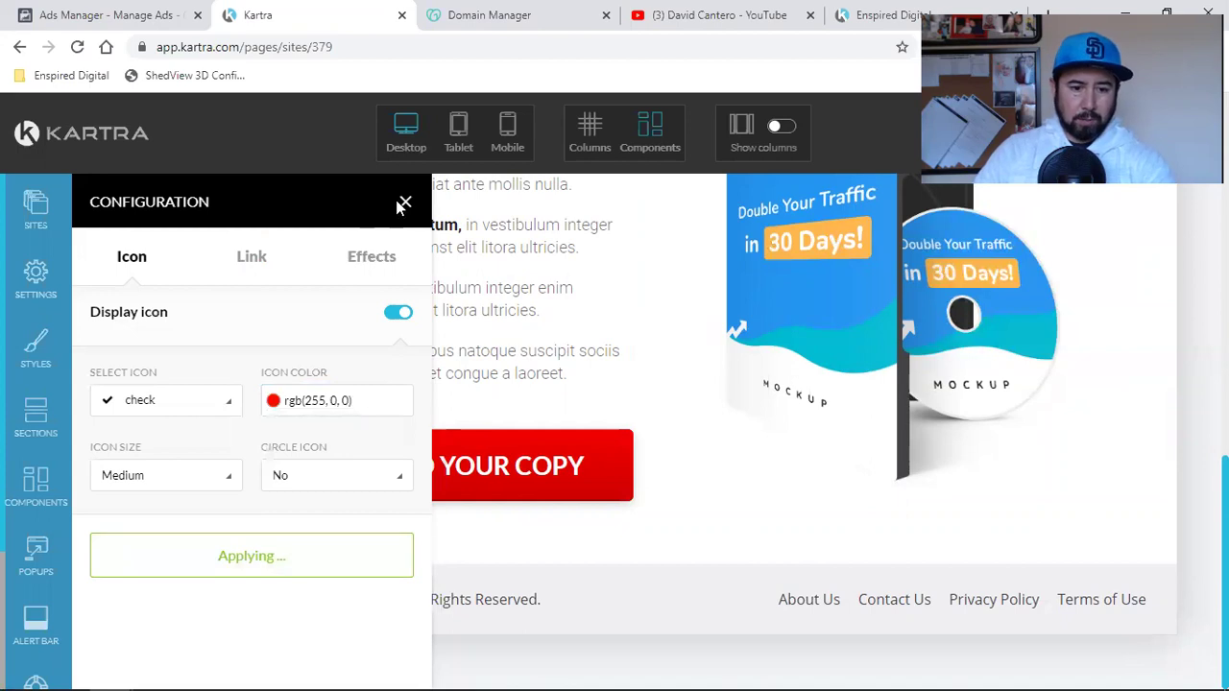
- Set the colour of the check icon beside the "Condimentum" bullet to rgb(255, 0, 0) and apply it
{"action": "mouse_move", "coordinate": [249, 261]}
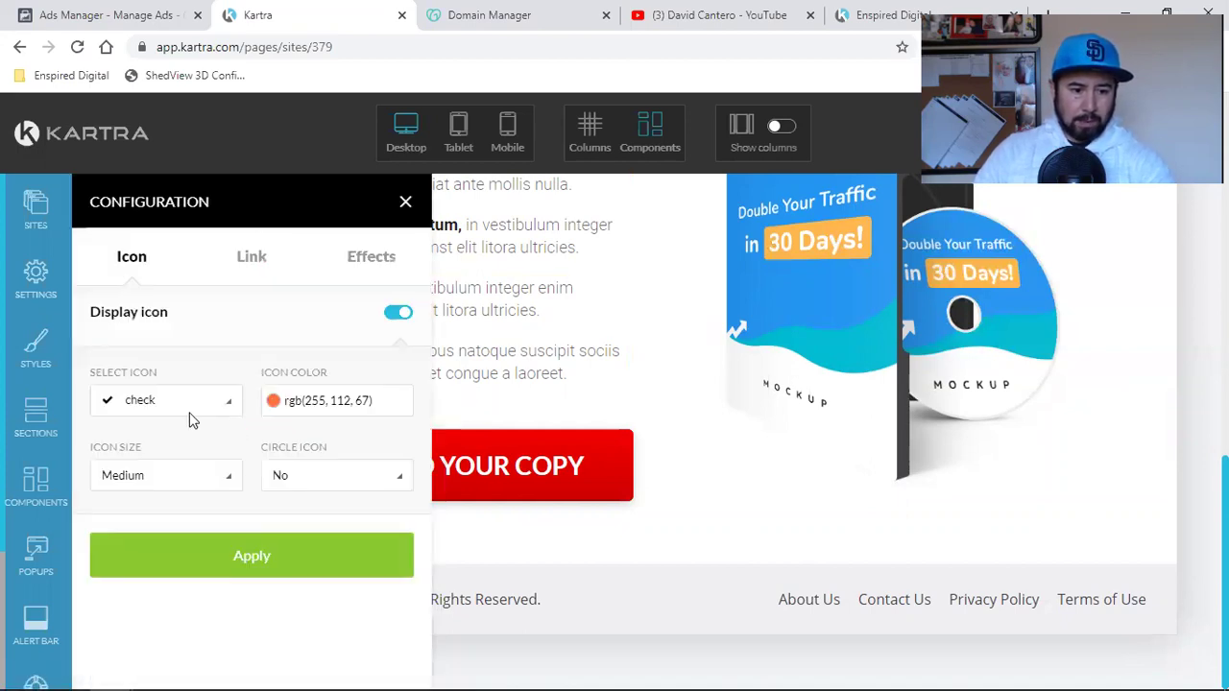
{"action": "left_click", "coordinate": [312, 408]}
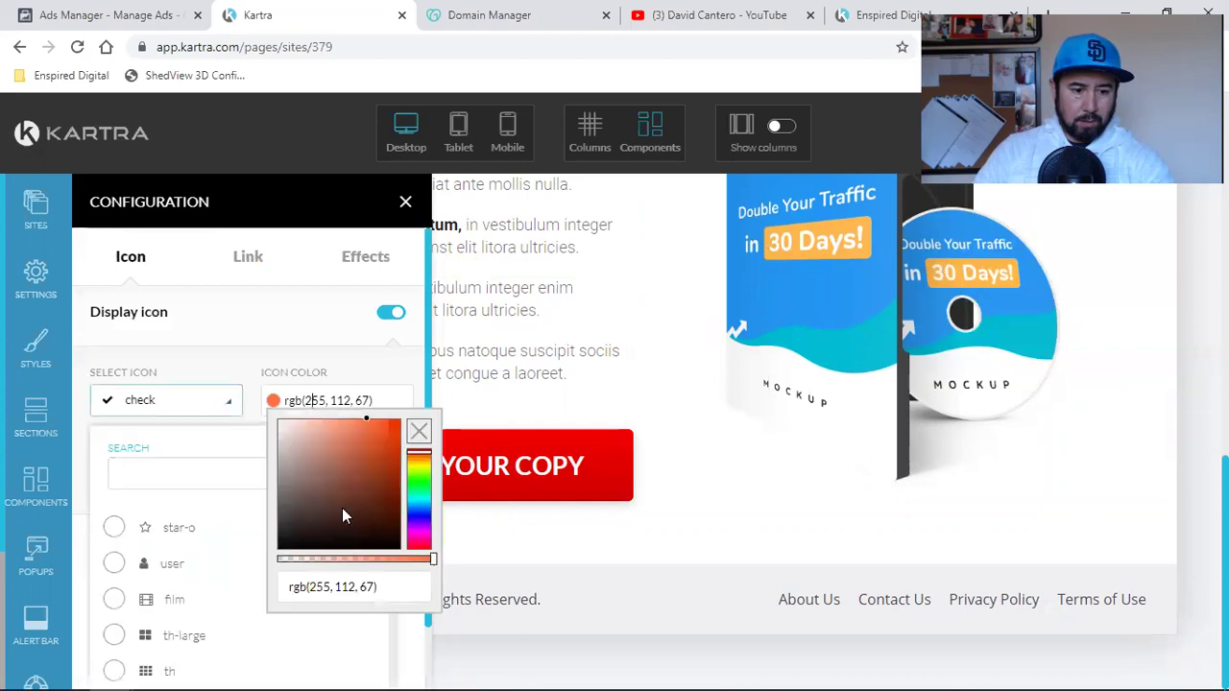
{"action": "left_click", "coordinate": [331, 586]}
{"action": "key", "text": "ctrl+v"}
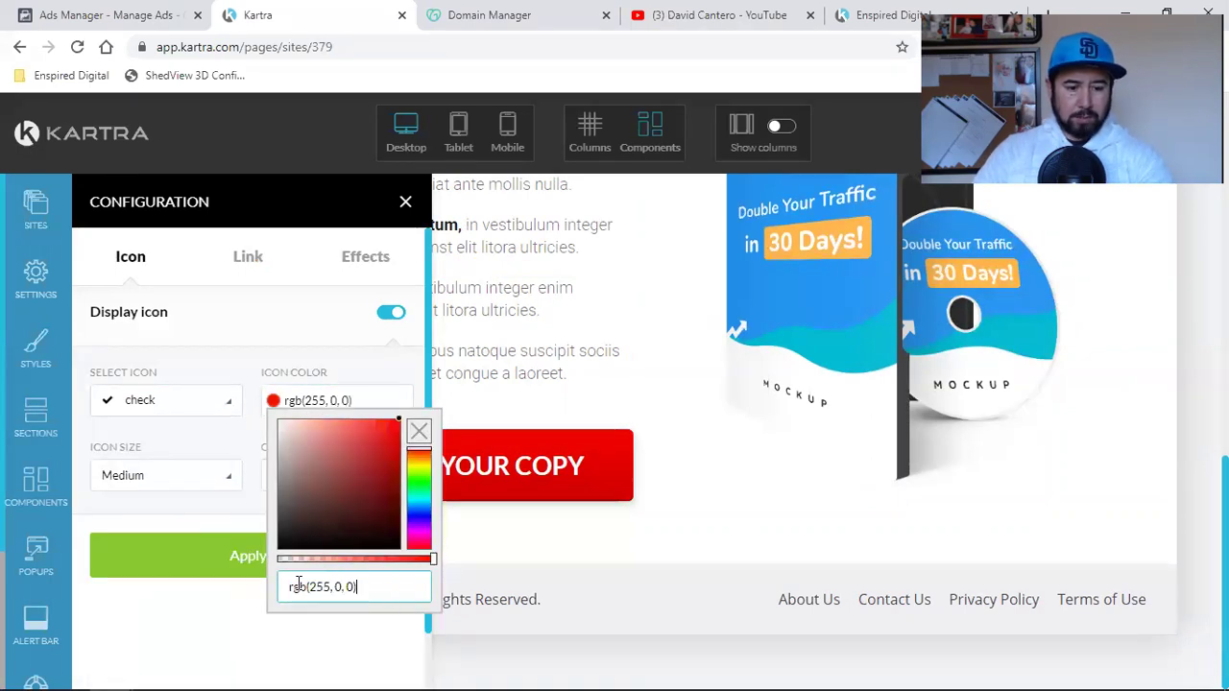
{"action": "left_click", "coordinate": [227, 573]}
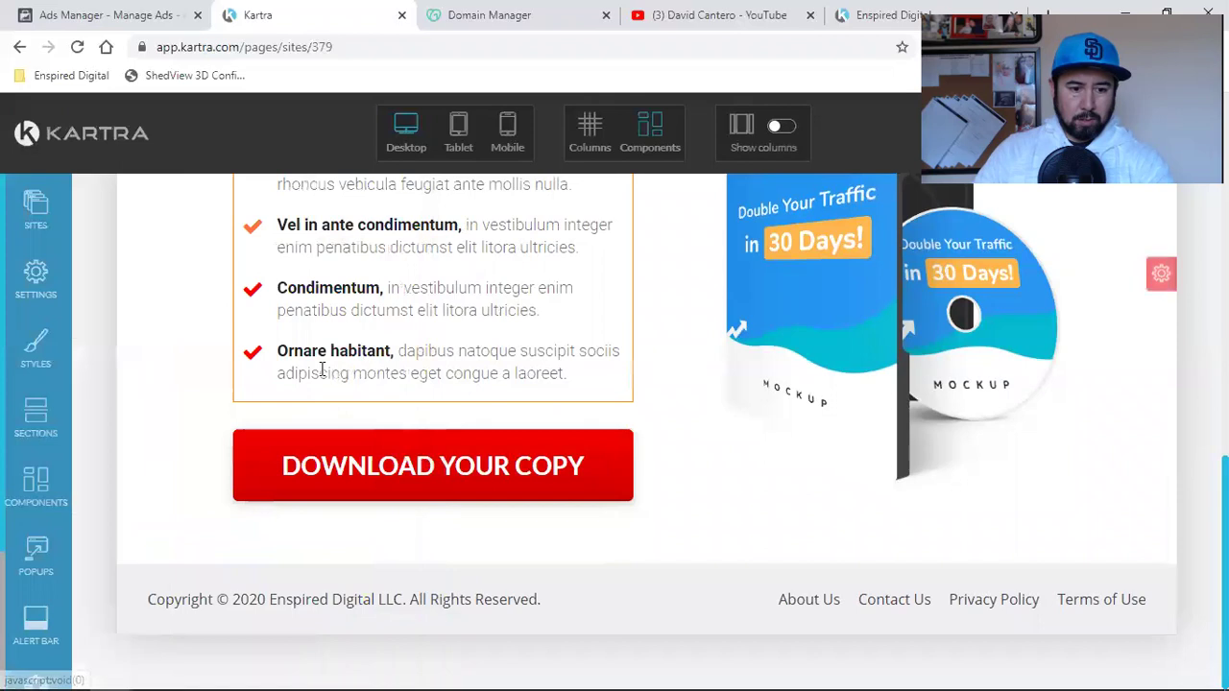
- Recolour the check icon beside "Vel in ante condimentum" with the copied rgb(255, 0, 0) and apply the change
{"action": "mouse_move", "coordinate": [253, 225]}
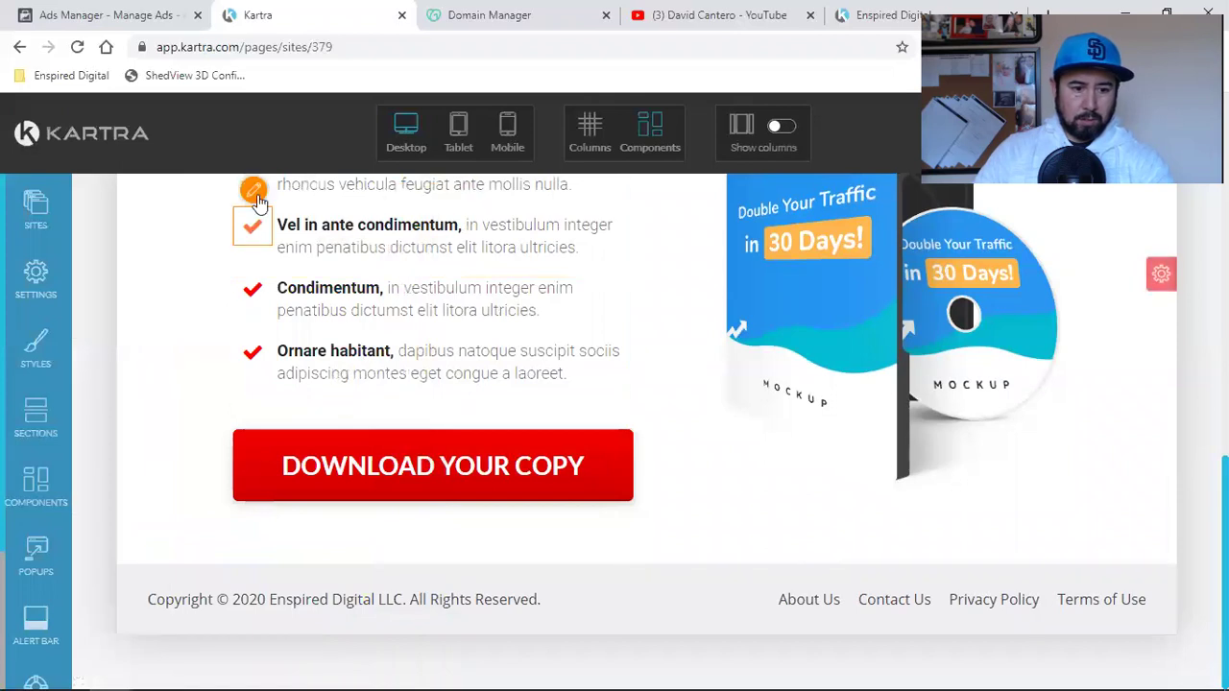
{"action": "left_click", "coordinate": [257, 302]}
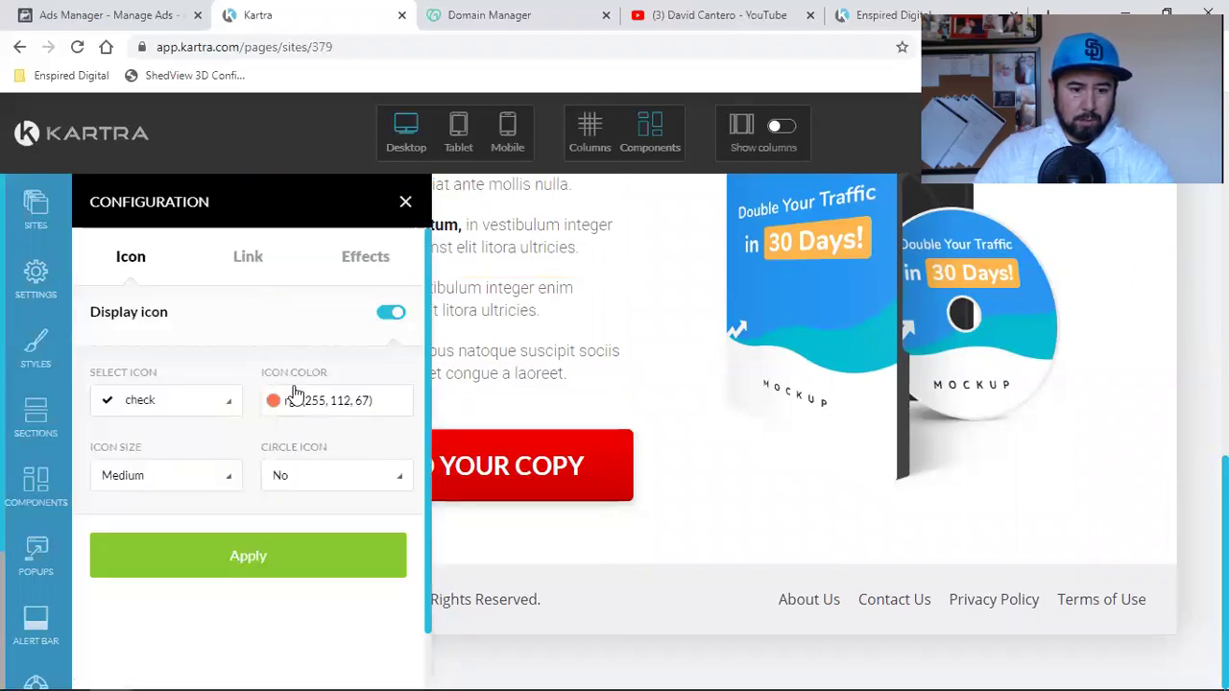
{"action": "left_click", "coordinate": [329, 400]}
{"action": "triple_click", "coordinate": [307, 588]}
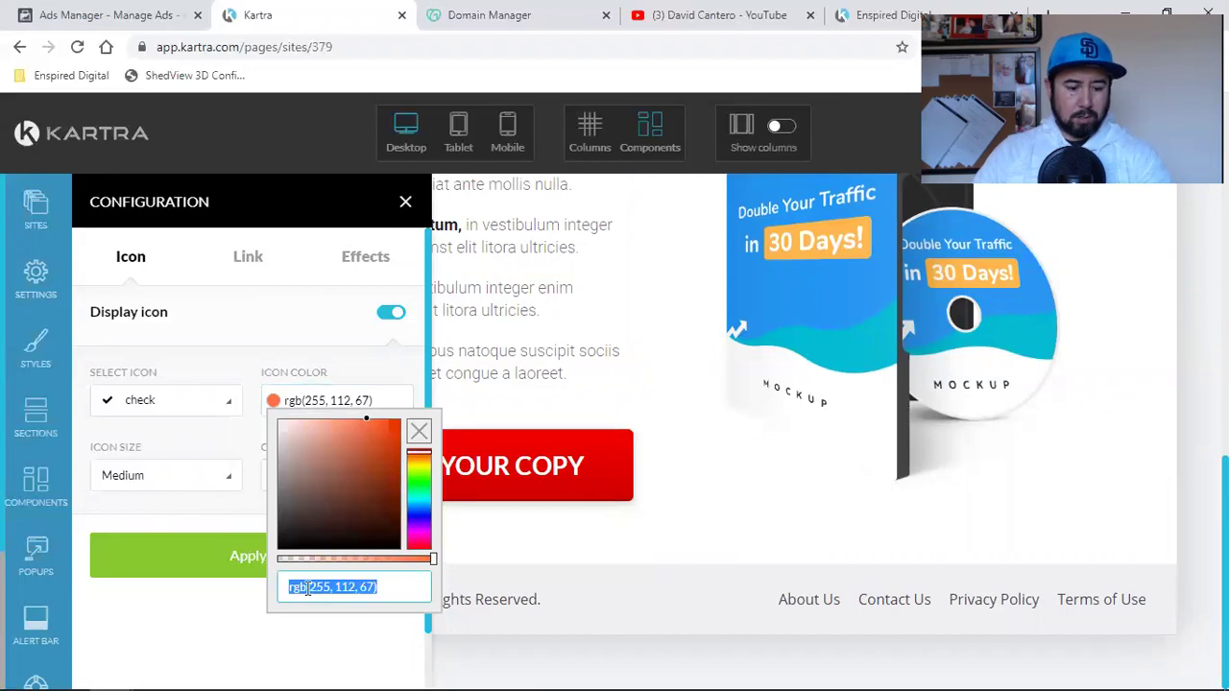
{"action": "key", "text": "ctrl+v"}
{"action": "left_click", "coordinate": [251, 556]}
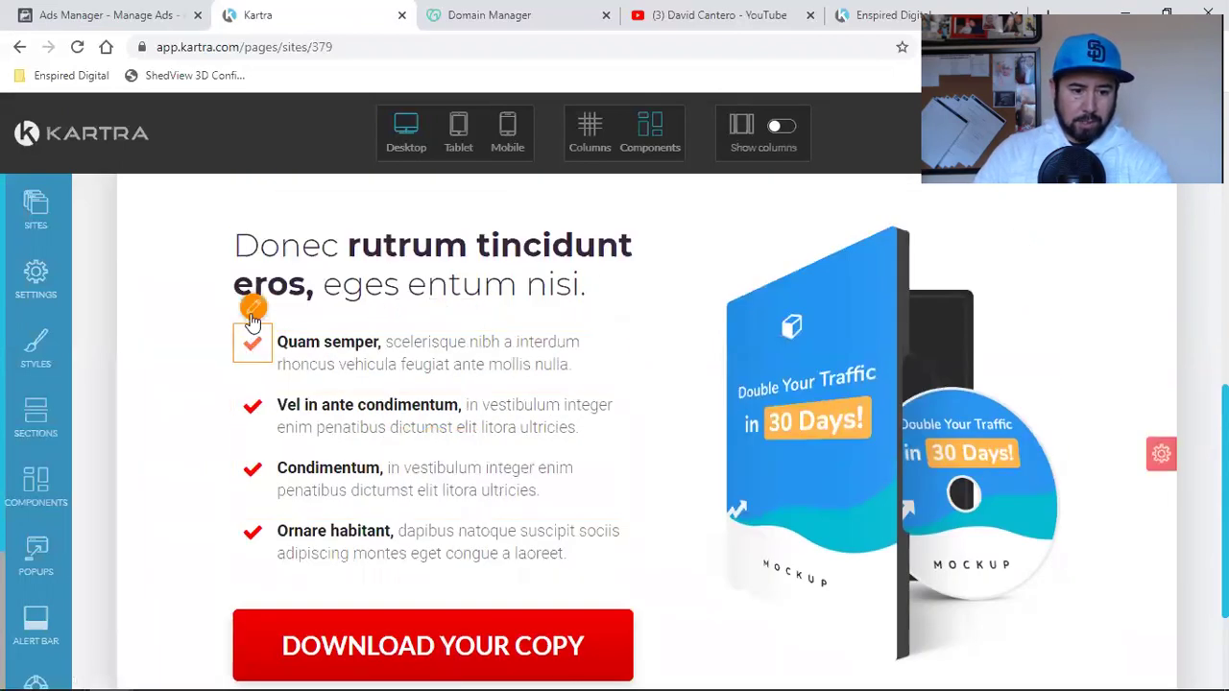
- Set the colour of the check icon beside "Quam semper" to rgb(255, 0, 0), apply it and close the configuration
{"action": "left_click", "coordinate": [252, 328]}
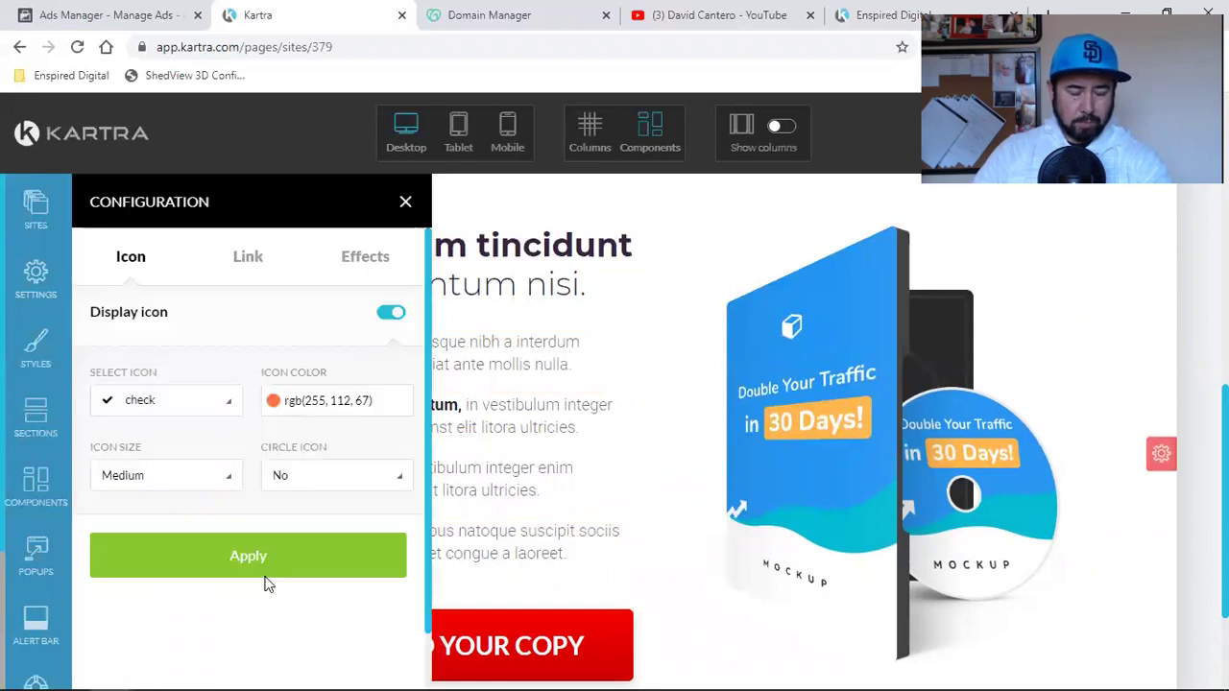
{"action": "left_click", "coordinate": [305, 401]}
{"action": "triple_click", "coordinate": [335, 588]}
{"action": "key", "text": "ctrl+v"}
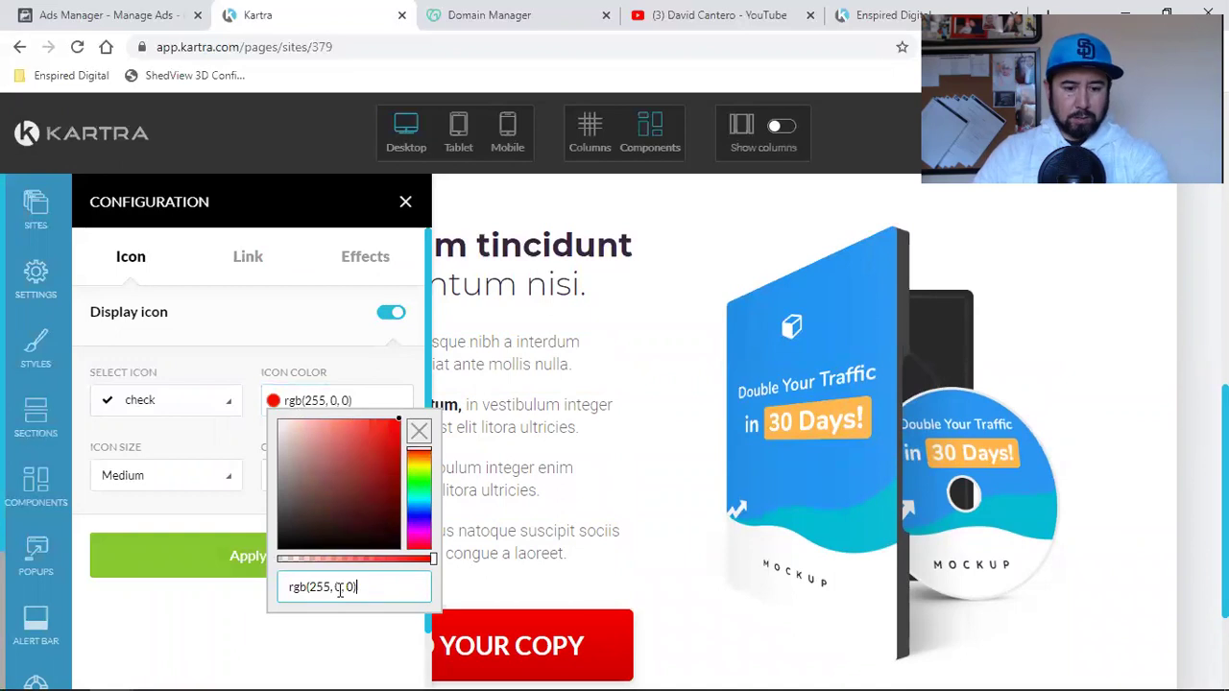
{"action": "left_click", "coordinate": [202, 563]}
{"action": "left_click", "coordinate": [405, 202]}
- Change the page title in the page's SEO parameters to "Your First 1000 Subs"
{"action": "scroll", "coordinate": [437, 399], "scroll_direction": "up", "scroll_amount": 2}
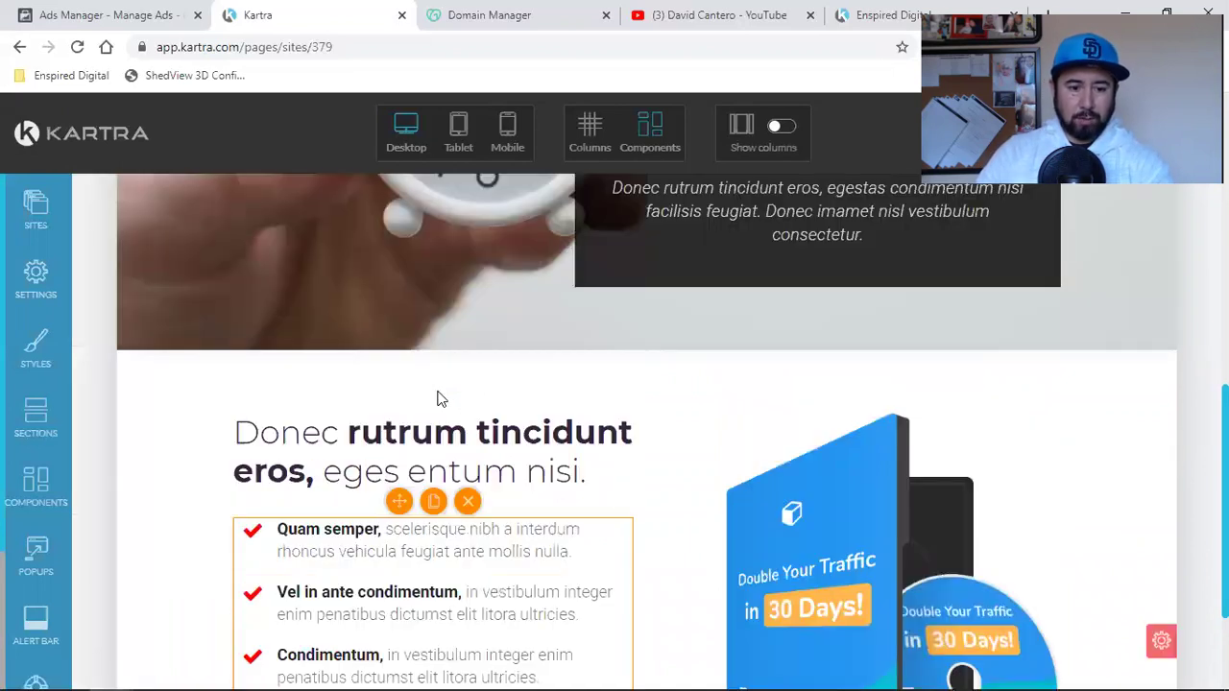
{"action": "scroll", "coordinate": [437, 398], "scroll_direction": "up", "scroll_amount": 3}
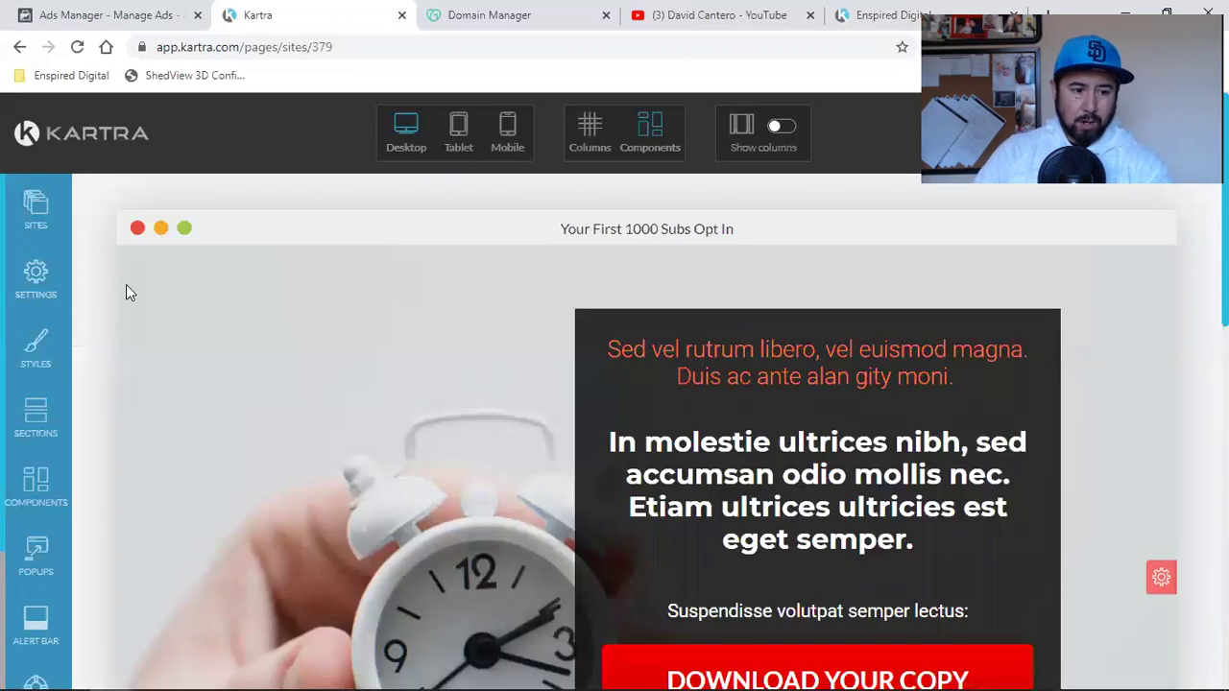
{"action": "left_click", "coordinate": [63, 291]}
{"action": "left_click", "coordinate": [297, 288]}
{"action": "triple_click", "coordinate": [201, 288]}
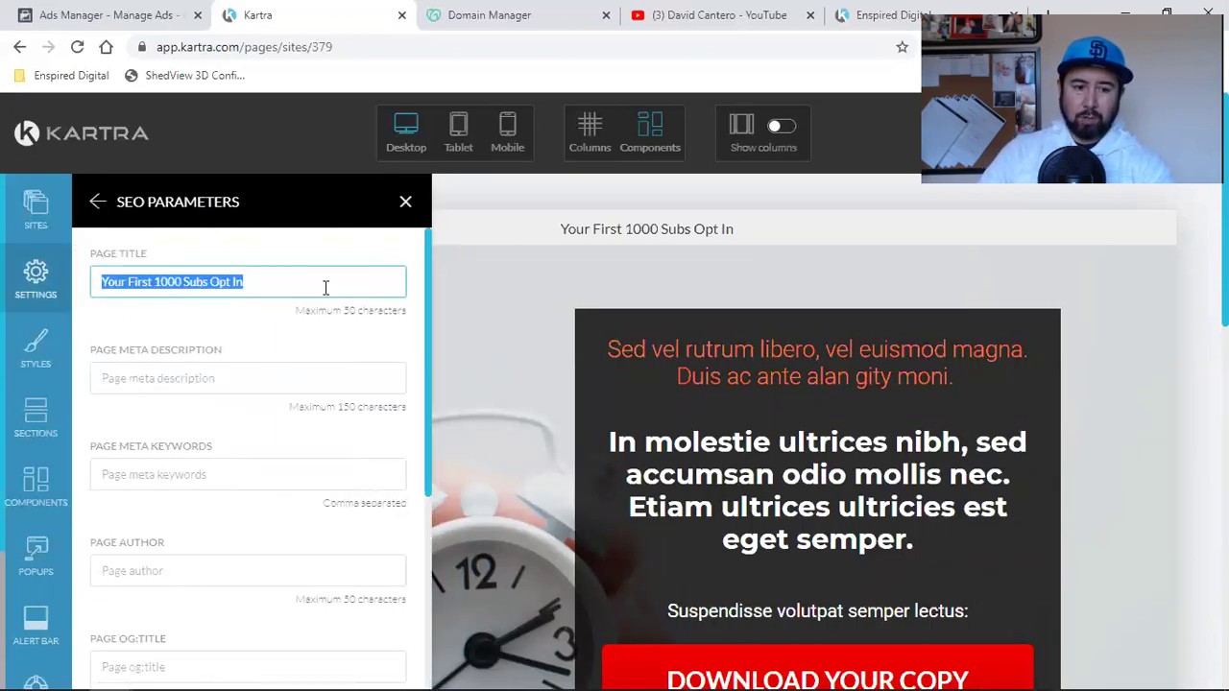
{"action": "left_click", "coordinate": [452, 294]}
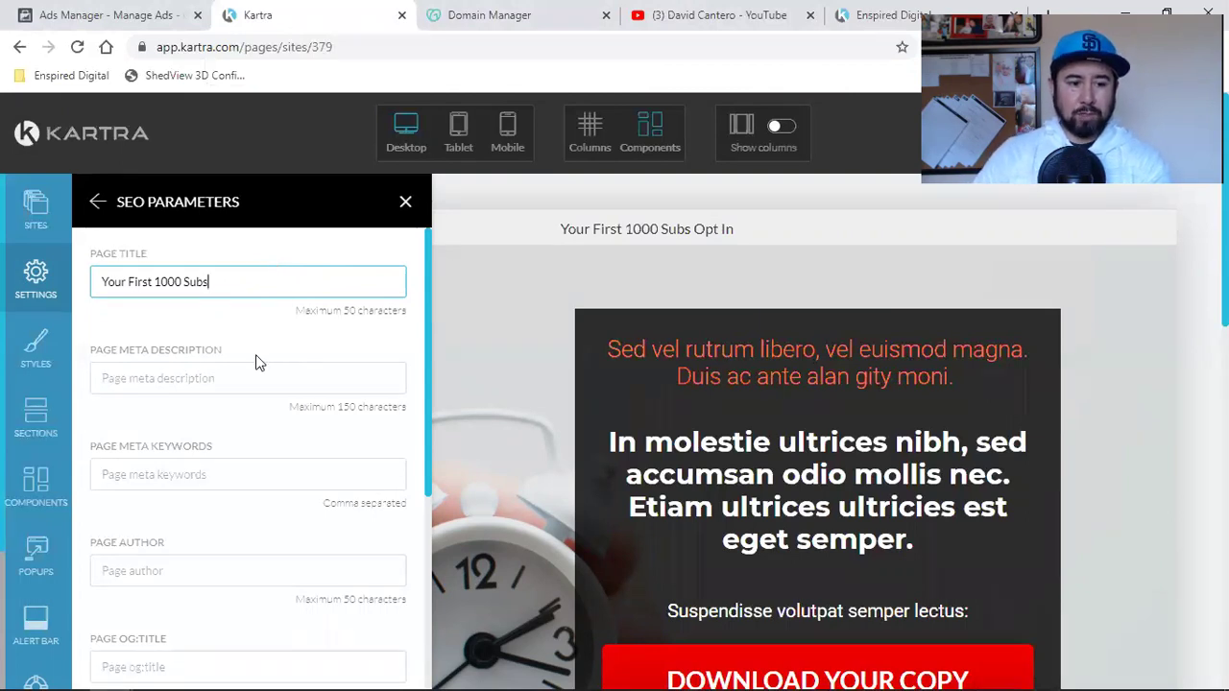
- Enter the author's full name as the page author, leaving the meta description empty
{"action": "left_click", "coordinate": [125, 379]}
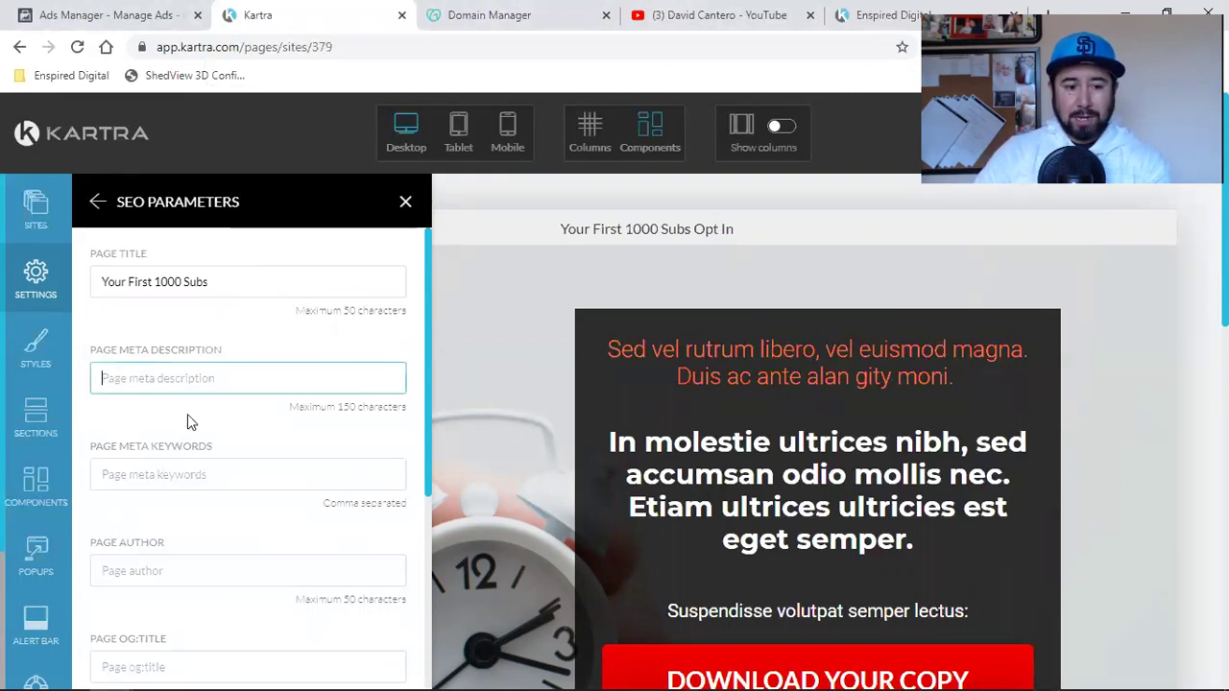
{"action": "left_click", "coordinate": [143, 579]}
{"action": "type", "text": "David Cantero"}
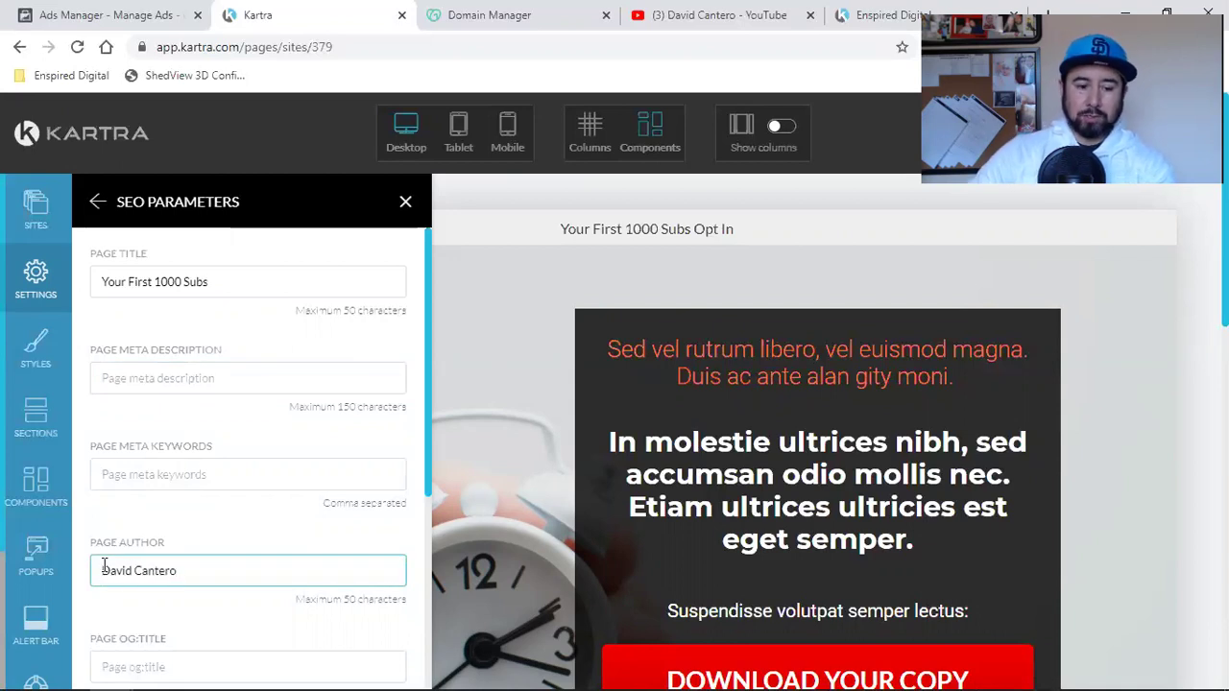
- Open the image library for the page's OG image and search the royalty-free images for "youtube"
{"action": "scroll", "coordinate": [218, 490], "scroll_direction": "down", "scroll_amount": 5}
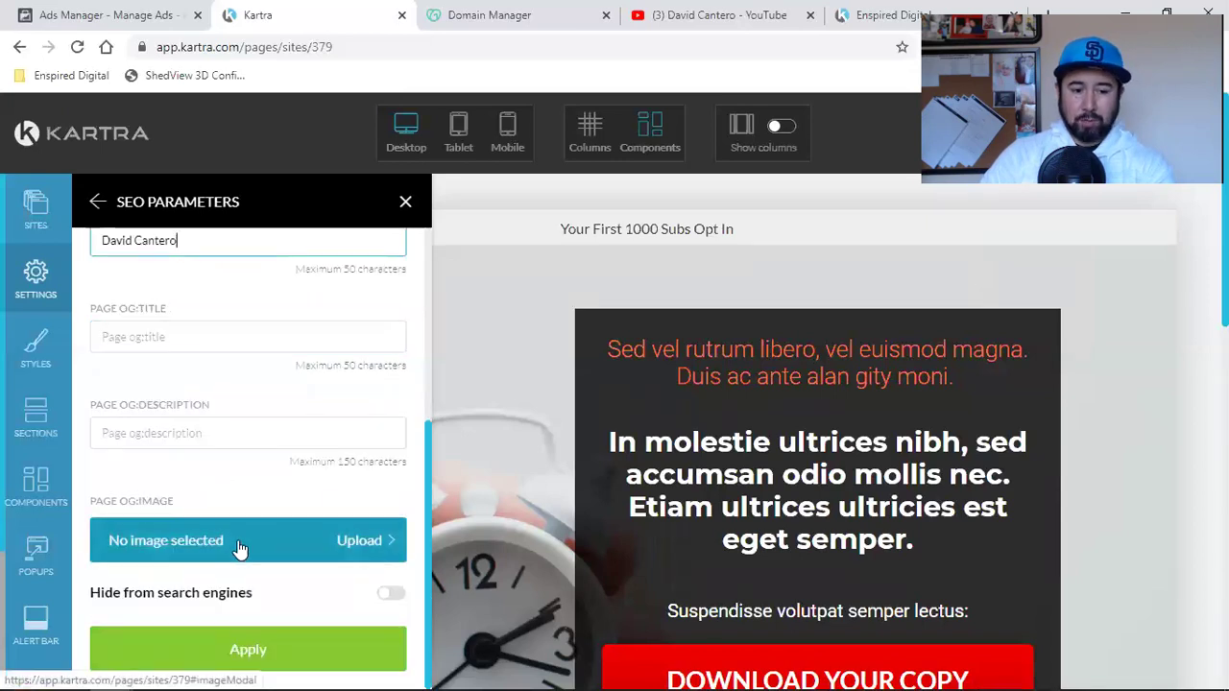
{"action": "left_click", "coordinate": [249, 559]}
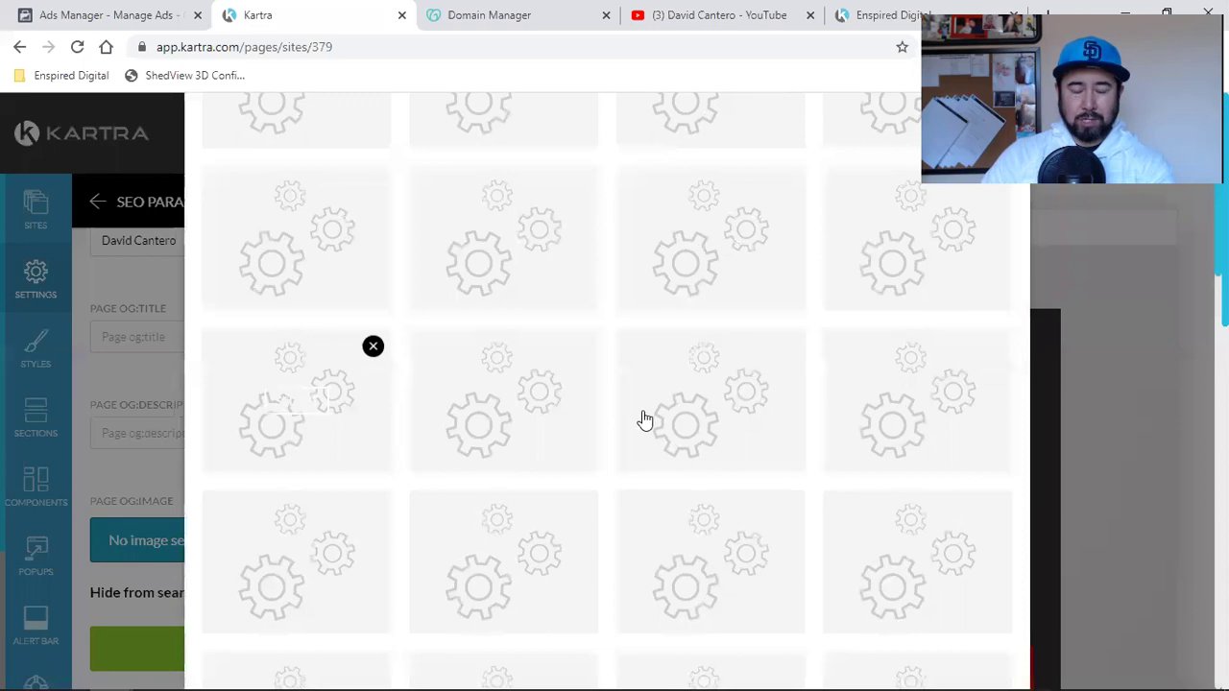
{"action": "mouse_move", "coordinate": [652, 404]}
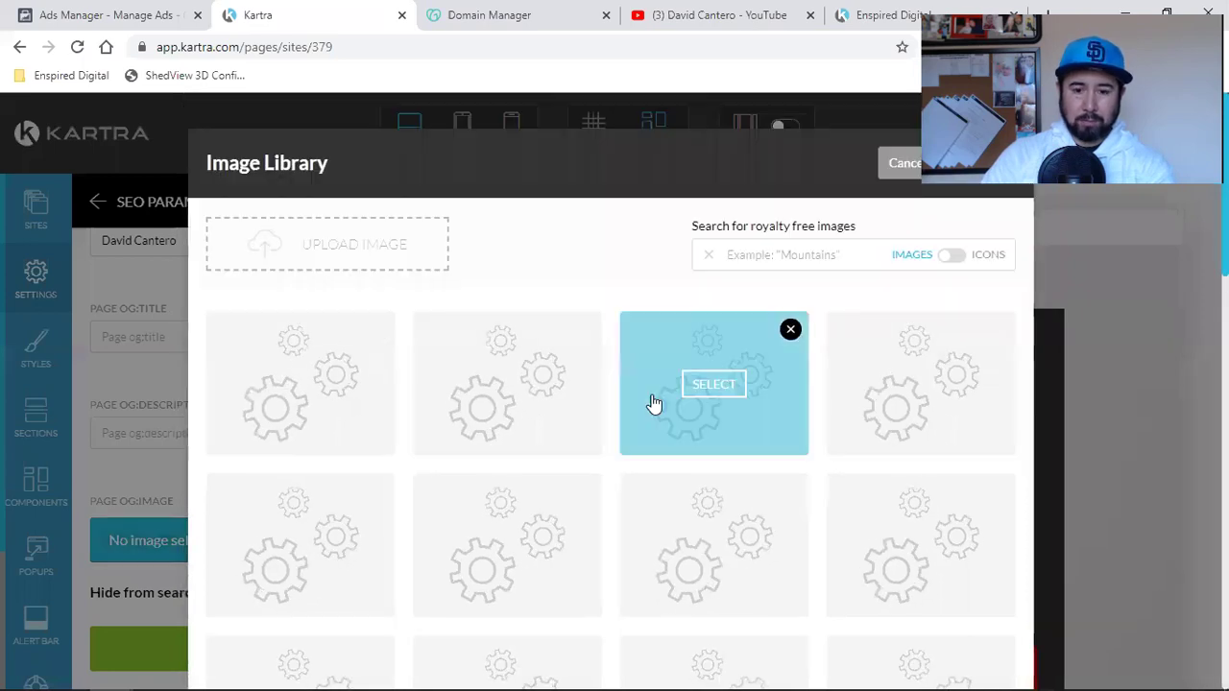
{"action": "left_click", "coordinate": [785, 261]}
{"action": "type", "text": "youtube"}
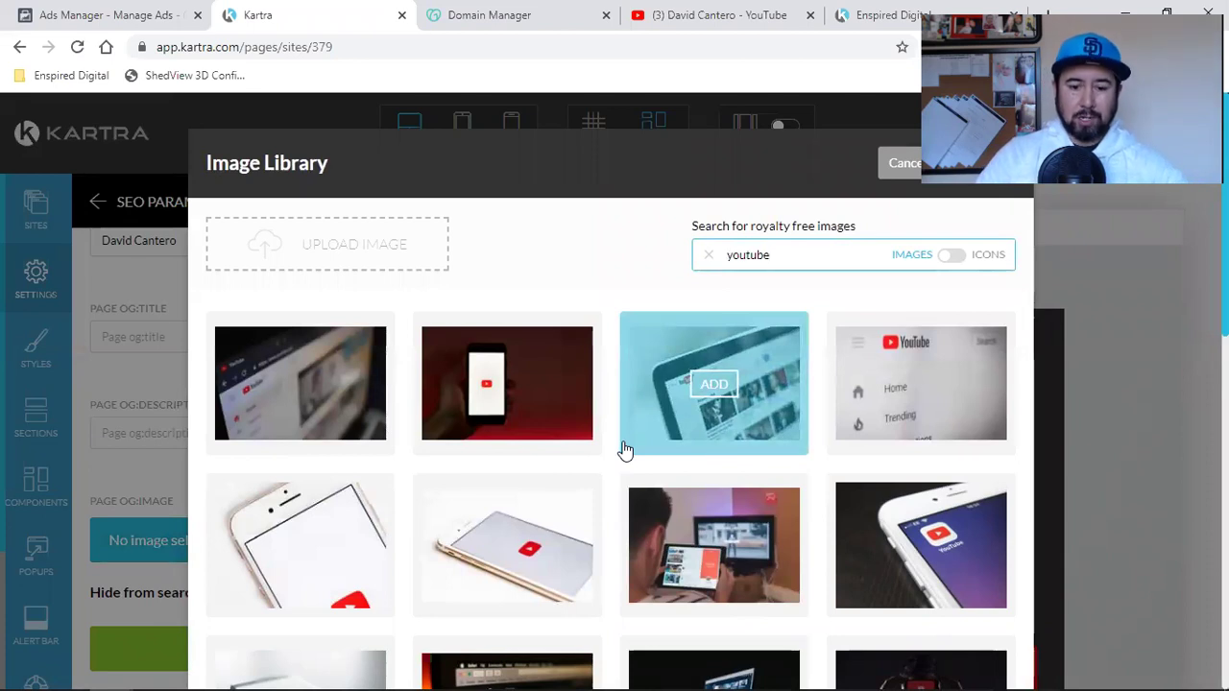
- Add the photo of a hand-held phone with the YouTube logo on a red background and confirm it as the OG image
{"action": "scroll", "coordinate": [625, 449], "scroll_direction": "down", "scroll_amount": 4}
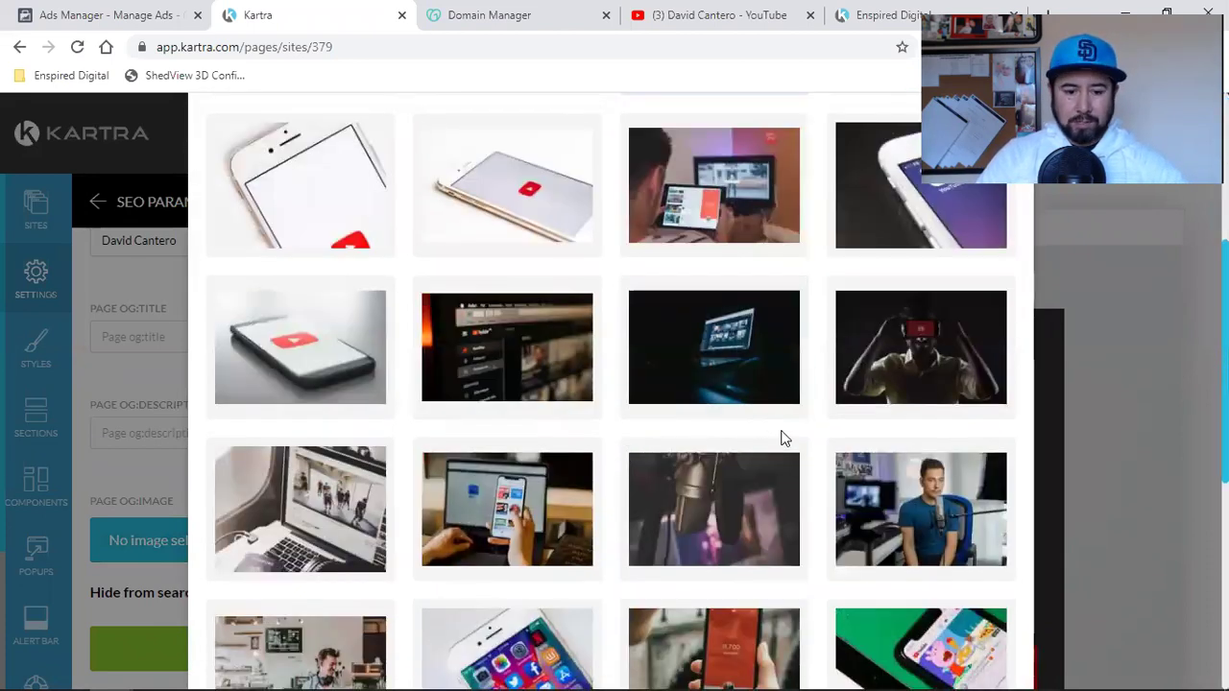
{"action": "scroll", "coordinate": [783, 438], "scroll_direction": "down", "scroll_amount": 4}
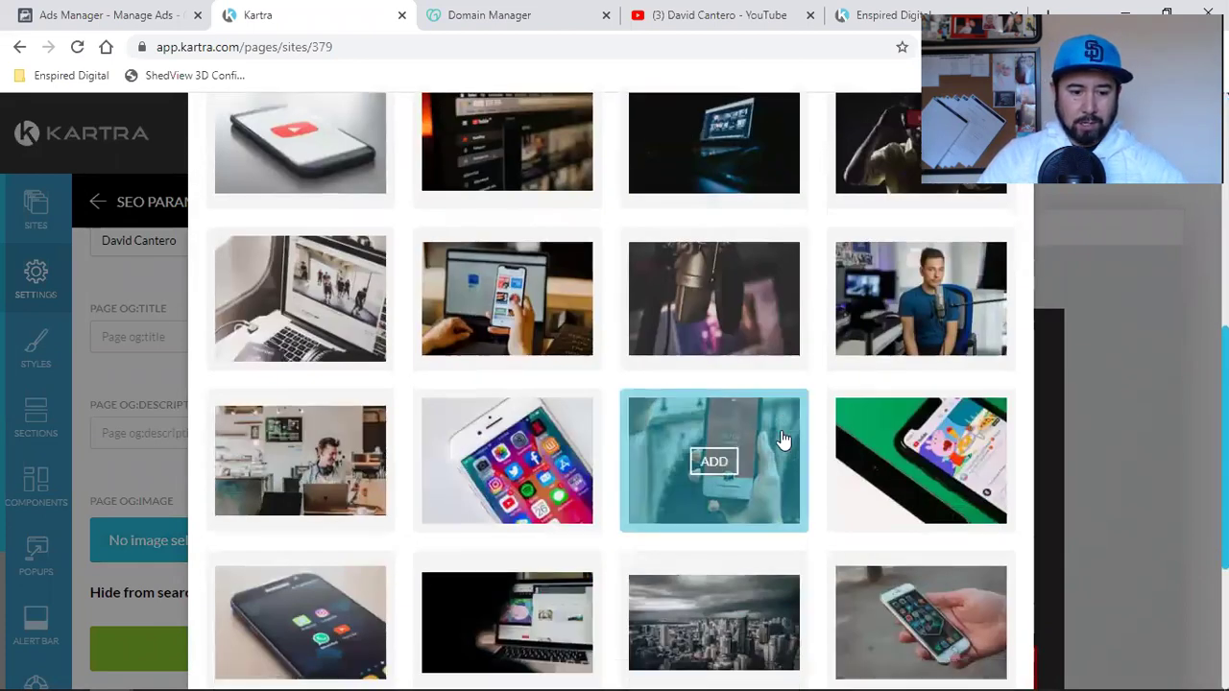
{"action": "scroll", "coordinate": [783, 439], "scroll_direction": "down", "scroll_amount": 2}
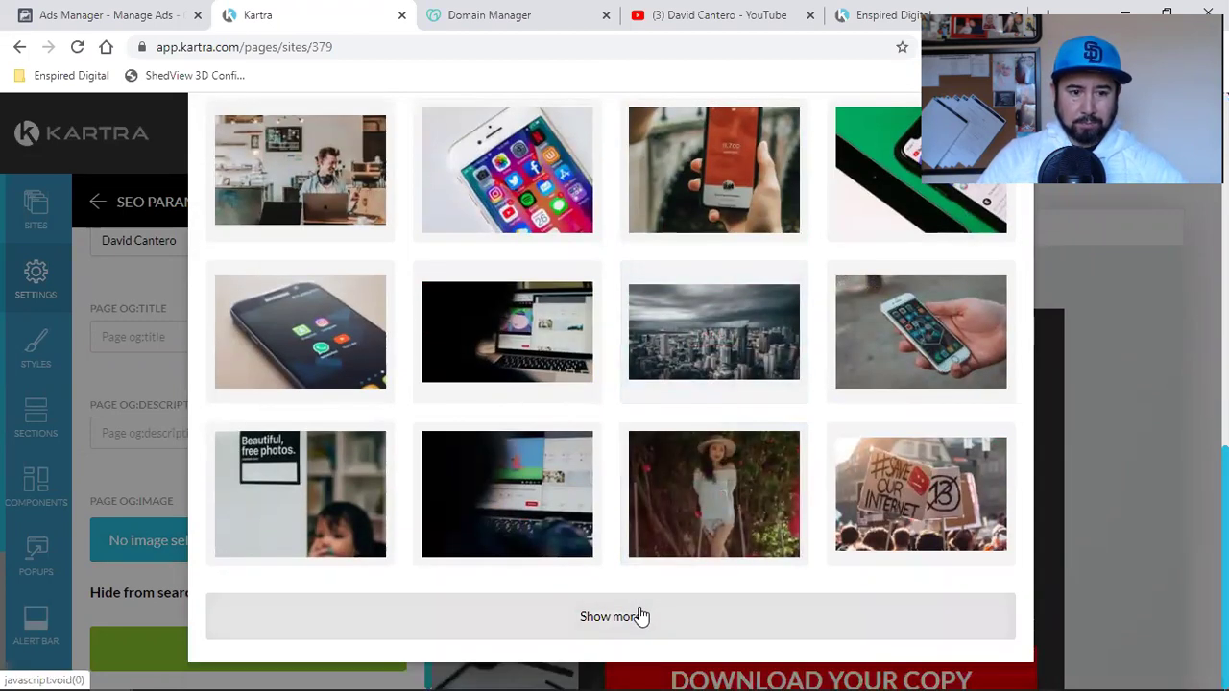
{"action": "left_click", "coordinate": [601, 626]}
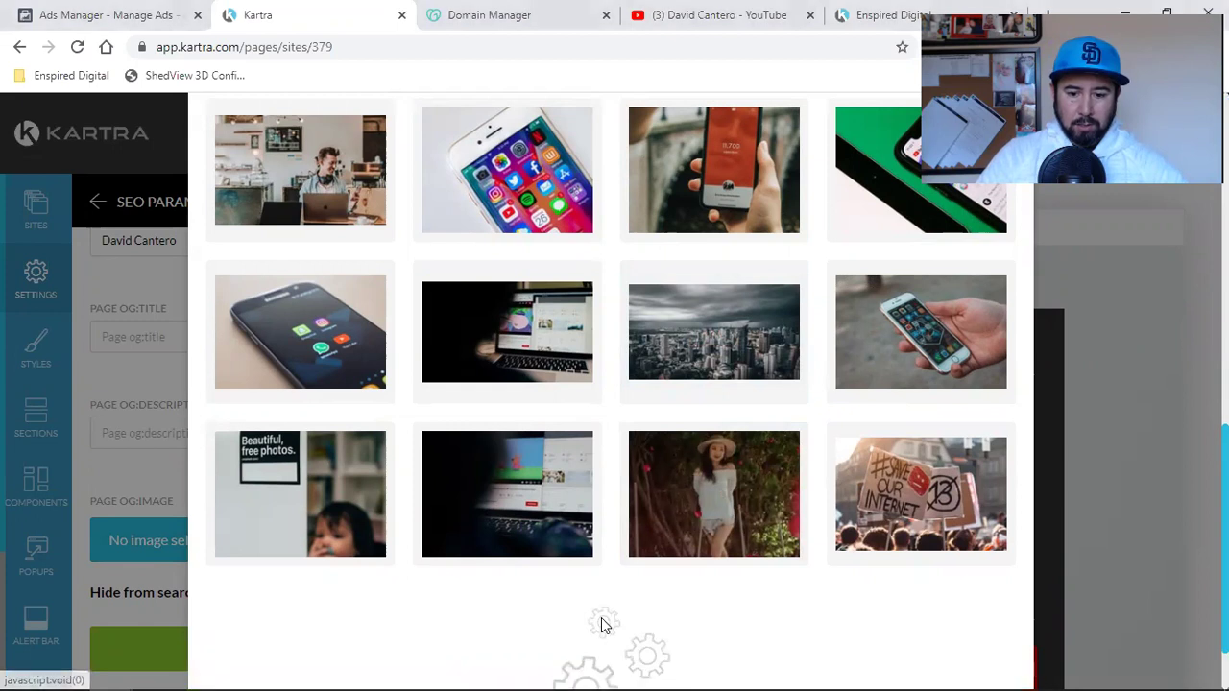
{"action": "scroll", "coordinate": [634, 496], "scroll_direction": "down", "scroll_amount": 7}
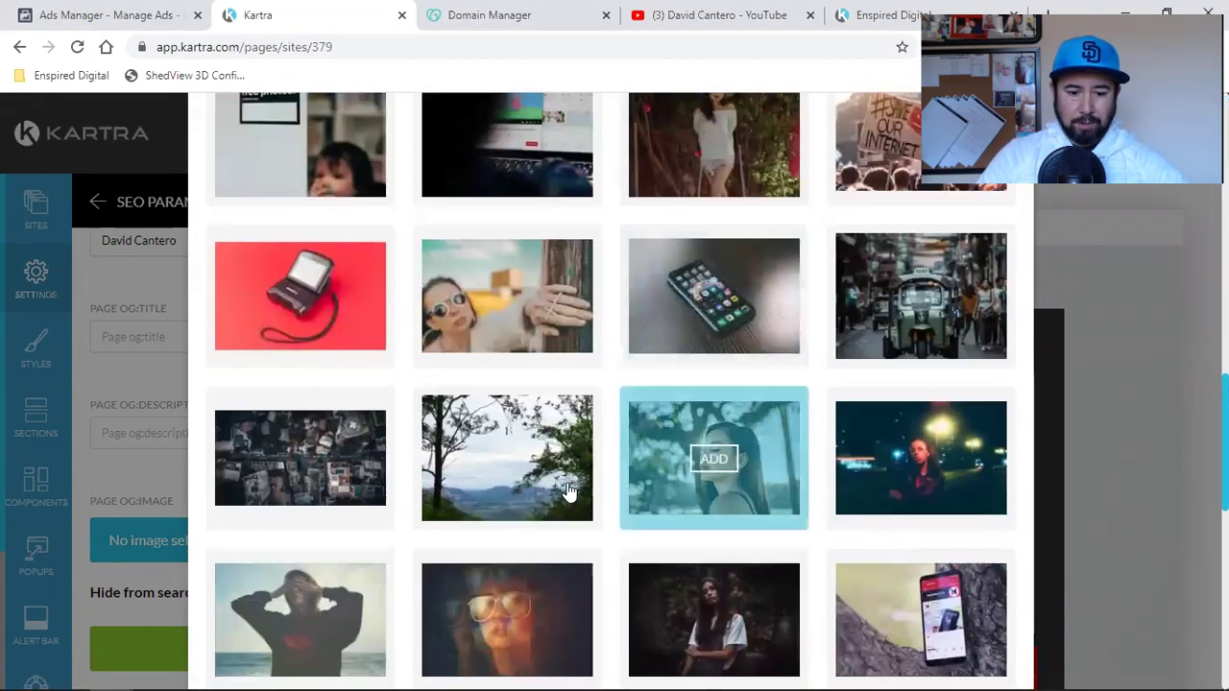
{"action": "scroll", "coordinate": [570, 492], "scroll_direction": "down", "scroll_amount": 5}
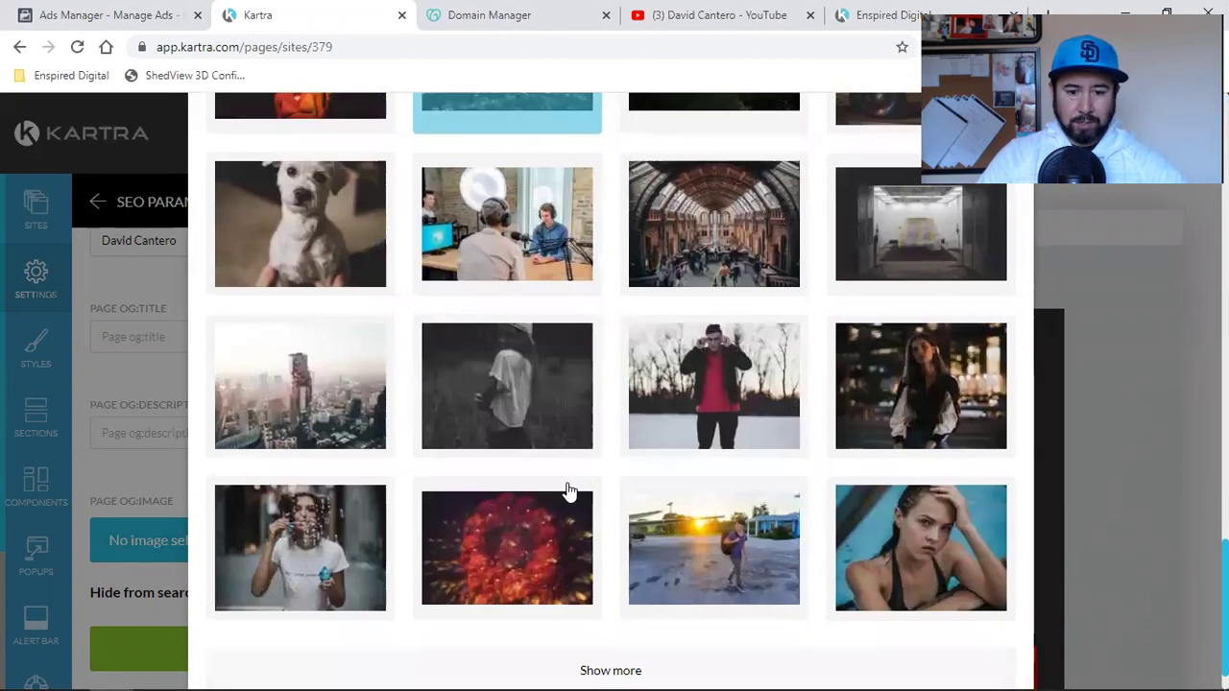
{"action": "scroll", "coordinate": [569, 491], "scroll_direction": "down", "scroll_amount": 5}
{"action": "scroll", "coordinate": [569, 492], "scroll_direction": "up", "scroll_amount": 15}
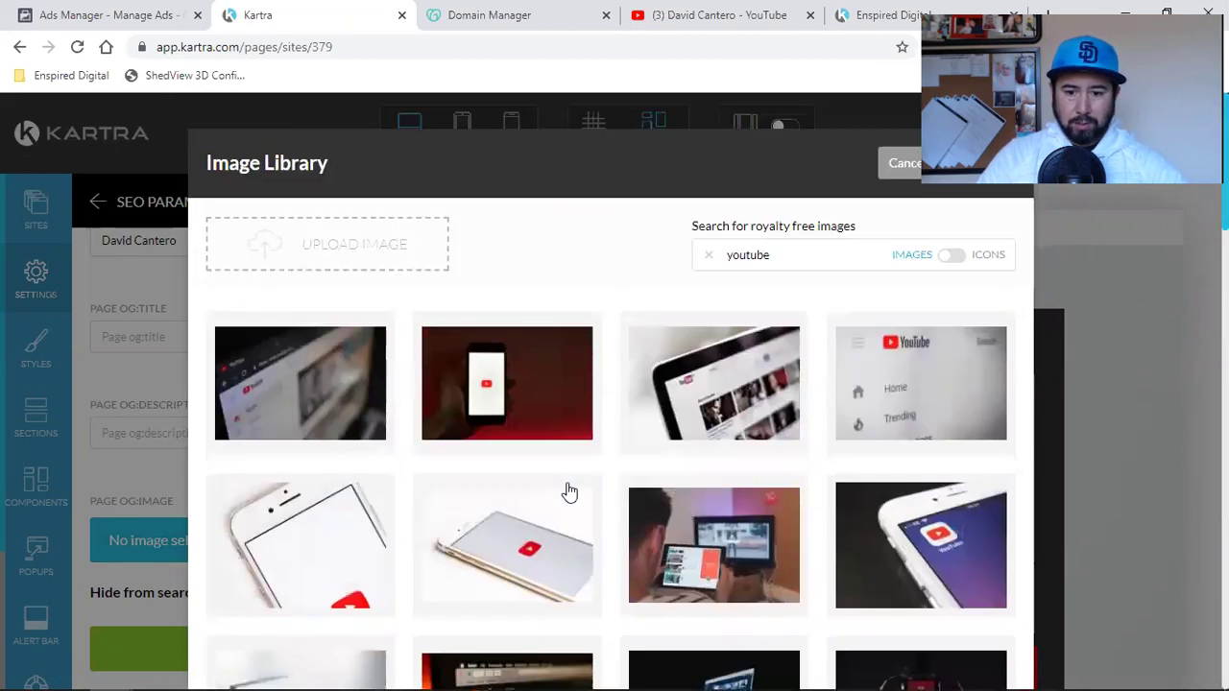
{"action": "left_click", "coordinate": [509, 386]}
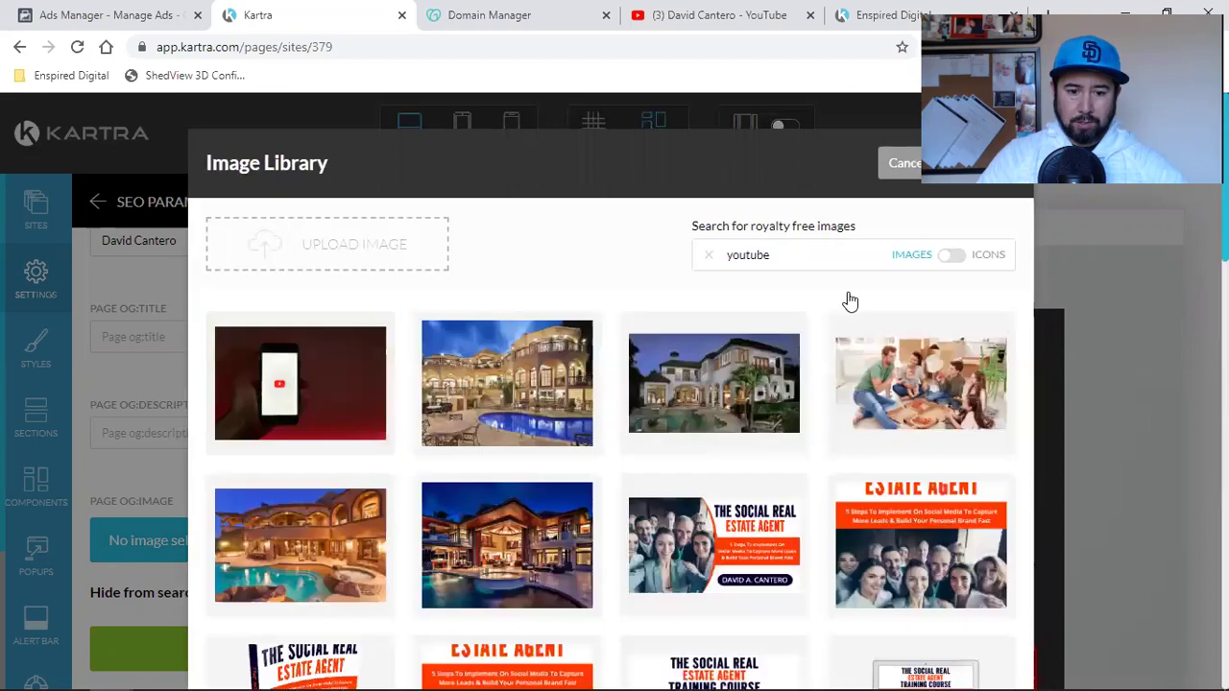
{"action": "left_click", "coordinate": [299, 384]}
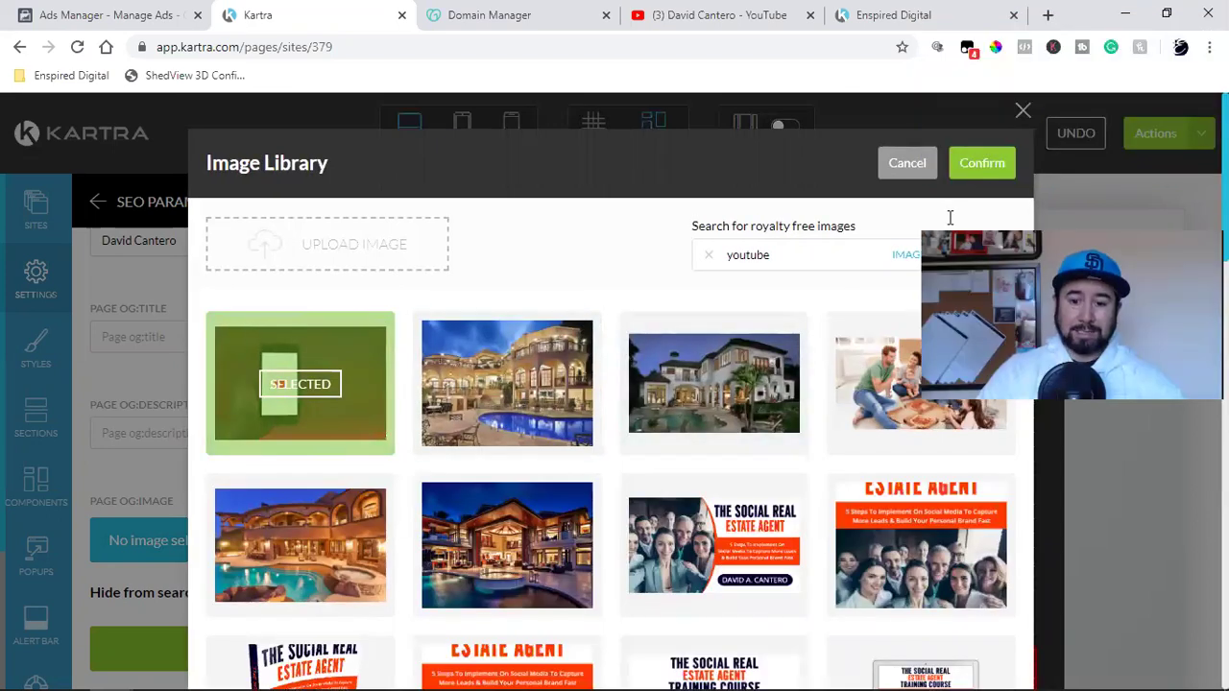
{"action": "left_click", "coordinate": [981, 163]}
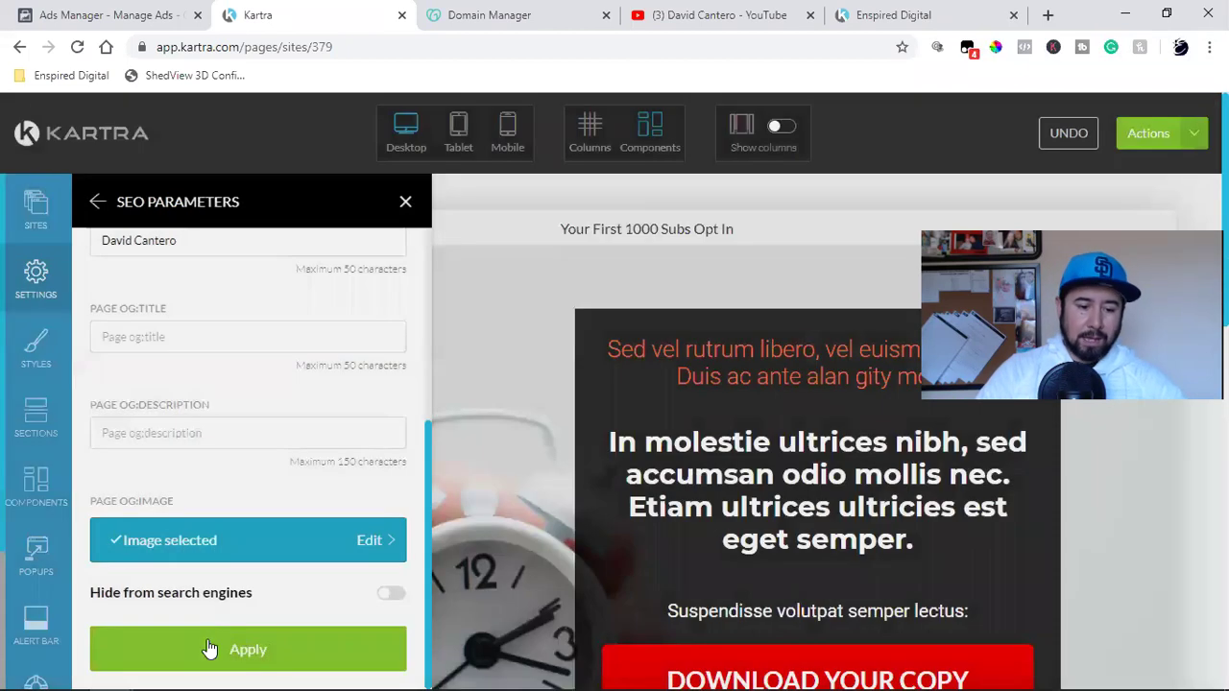
- Apply the SEO parameters, save the page's progress and close the SEO settings
{"action": "left_click", "coordinate": [209, 648]}
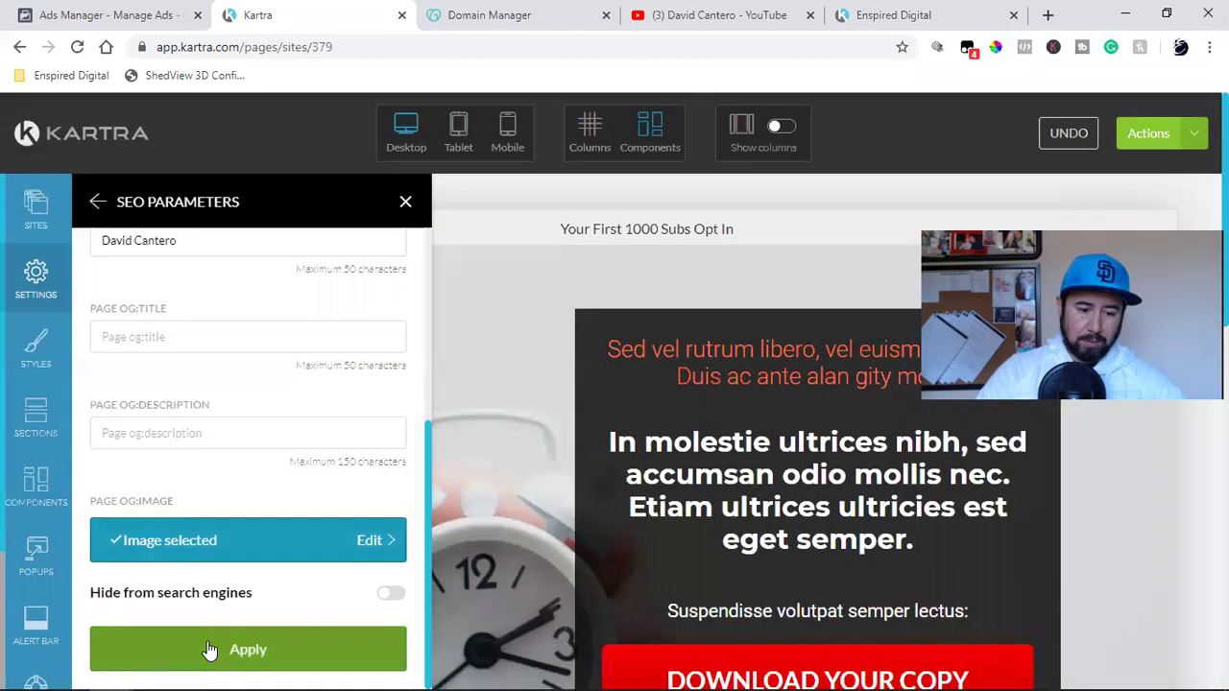
{"action": "left_click", "coordinate": [1194, 134]}
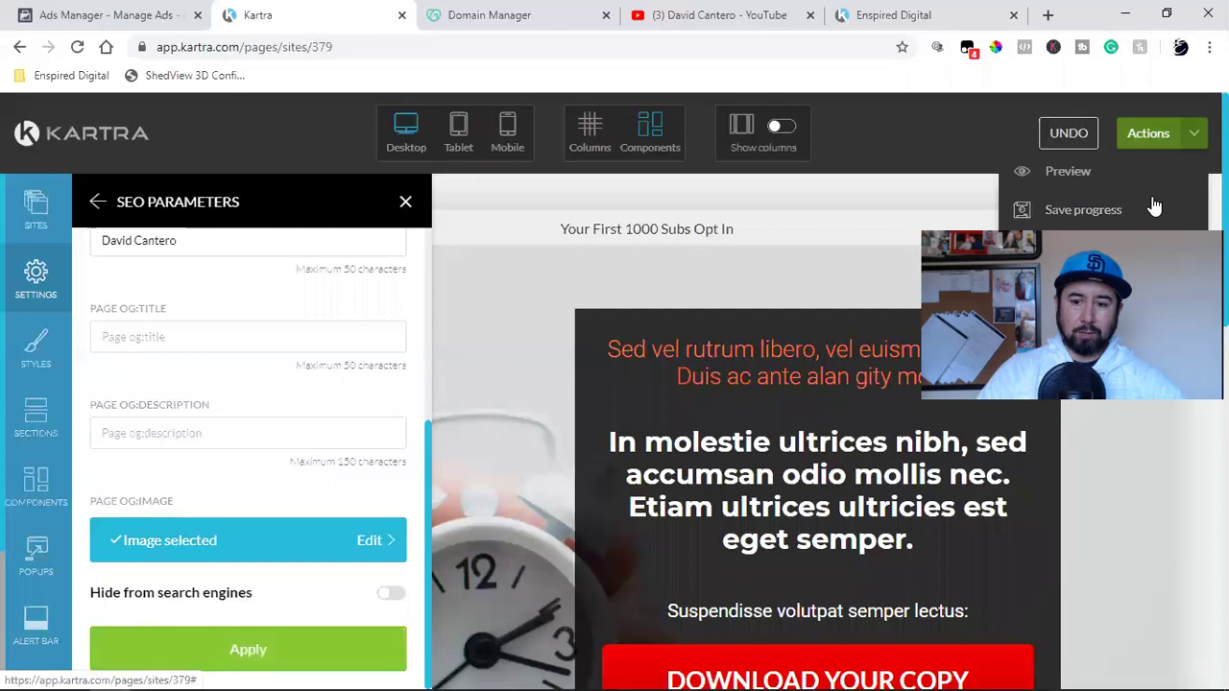
{"action": "left_click", "coordinate": [1068, 210]}
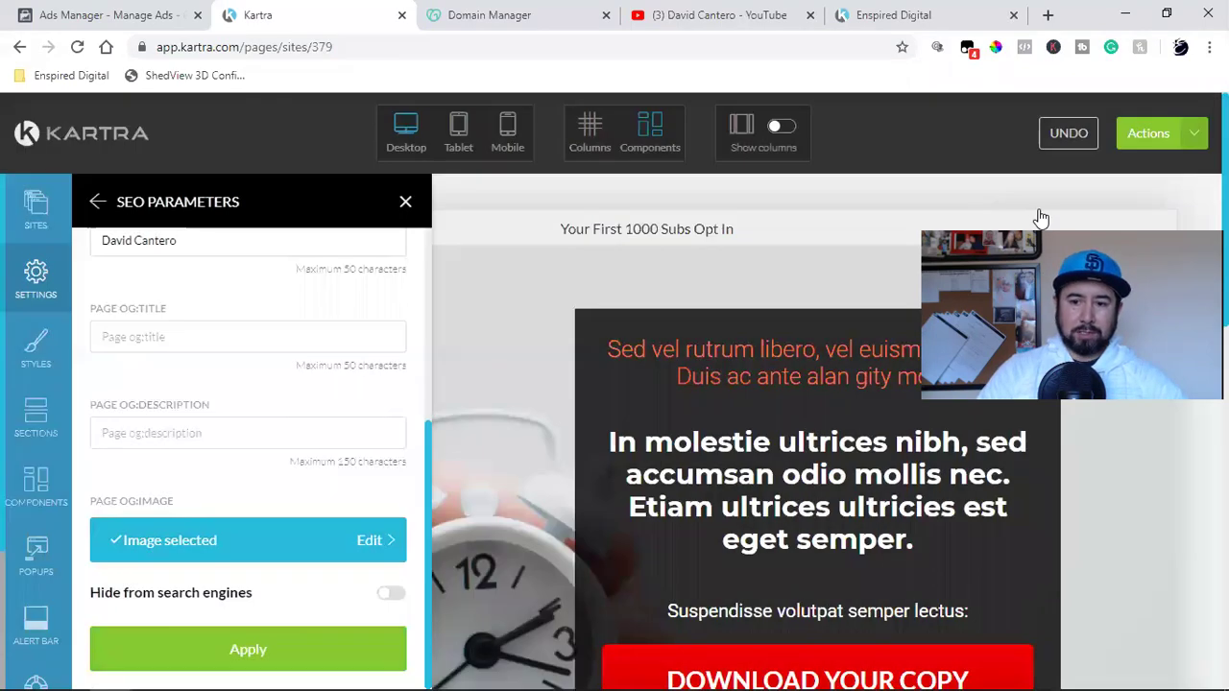
{"action": "left_click", "coordinate": [404, 202]}
{"action": "scroll", "coordinate": [349, 363], "scroll_direction": "down", "scroll_amount": 10}
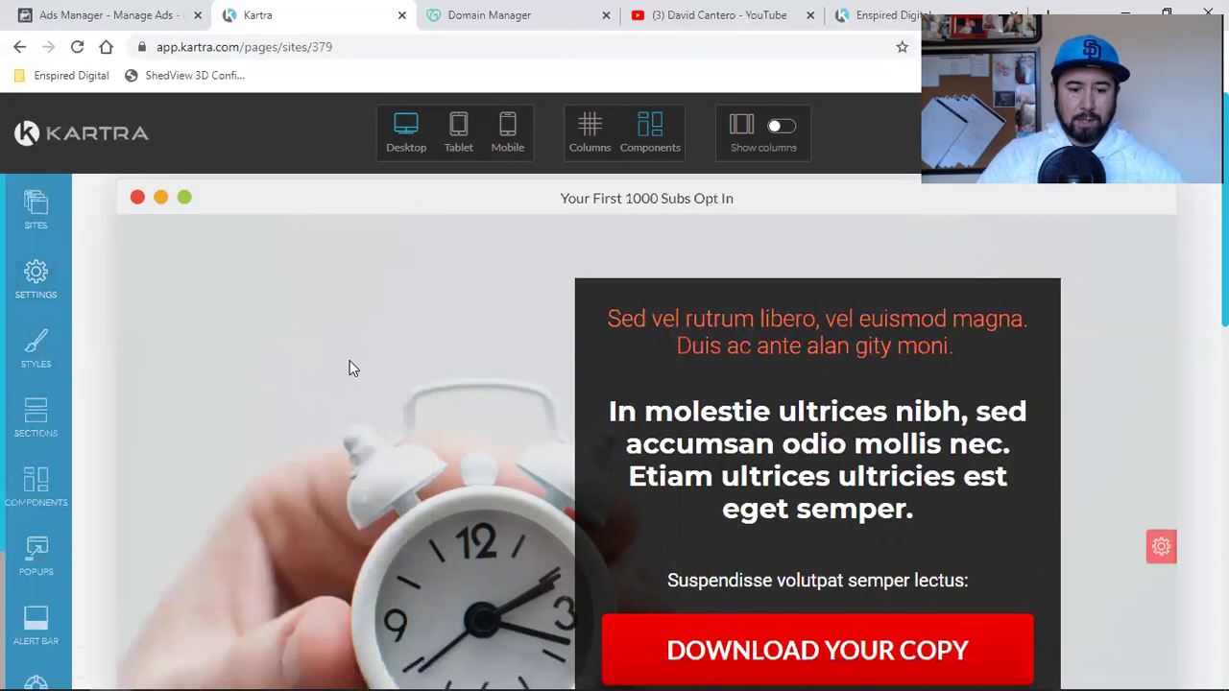
{"action": "scroll", "coordinate": [350, 366], "scroll_direction": "up", "scroll_amount": 10}
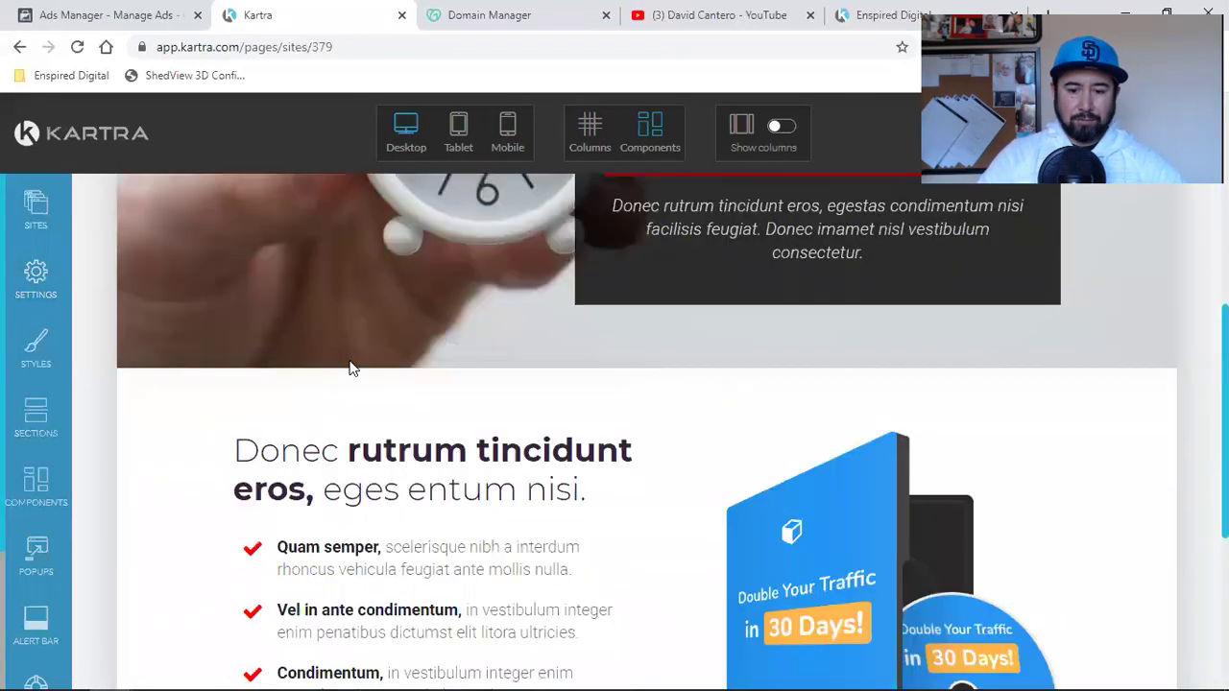
{"action": "scroll", "coordinate": [724, 461], "scroll_direction": "down", "scroll_amount": 2}
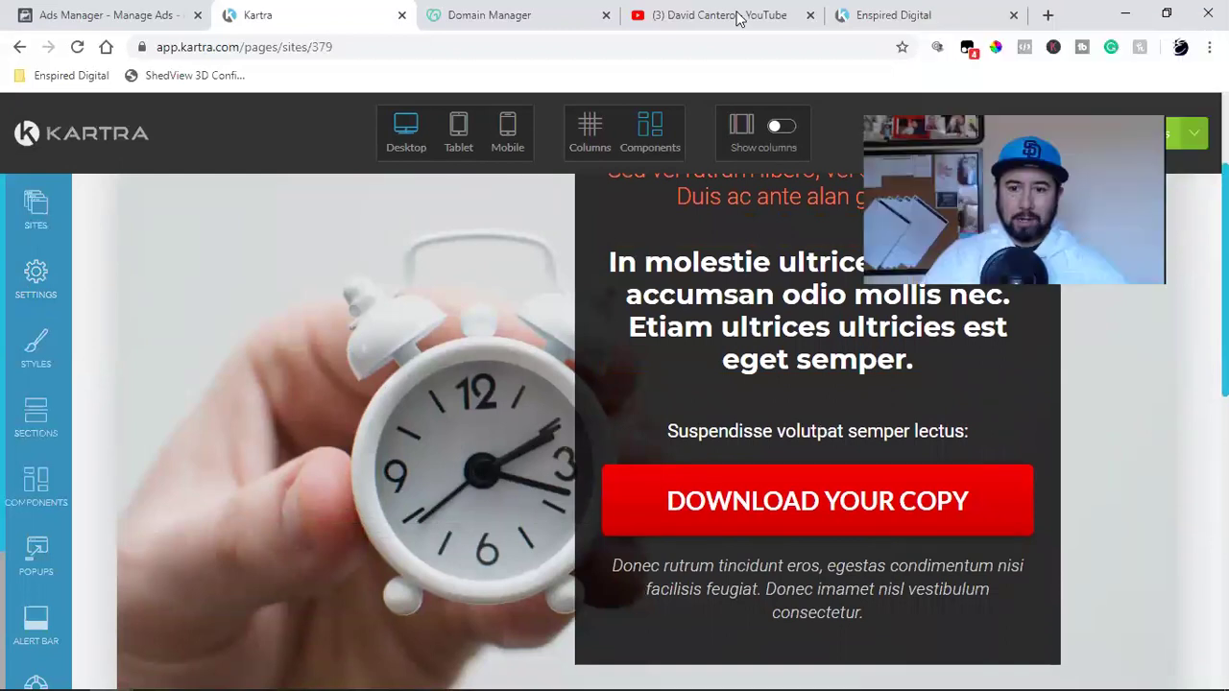
- Search Google Images for "youtube" in a new browser tab and browse the results for YouTube-branded imagery
{"action": "left_click", "coordinate": [1049, 16]}
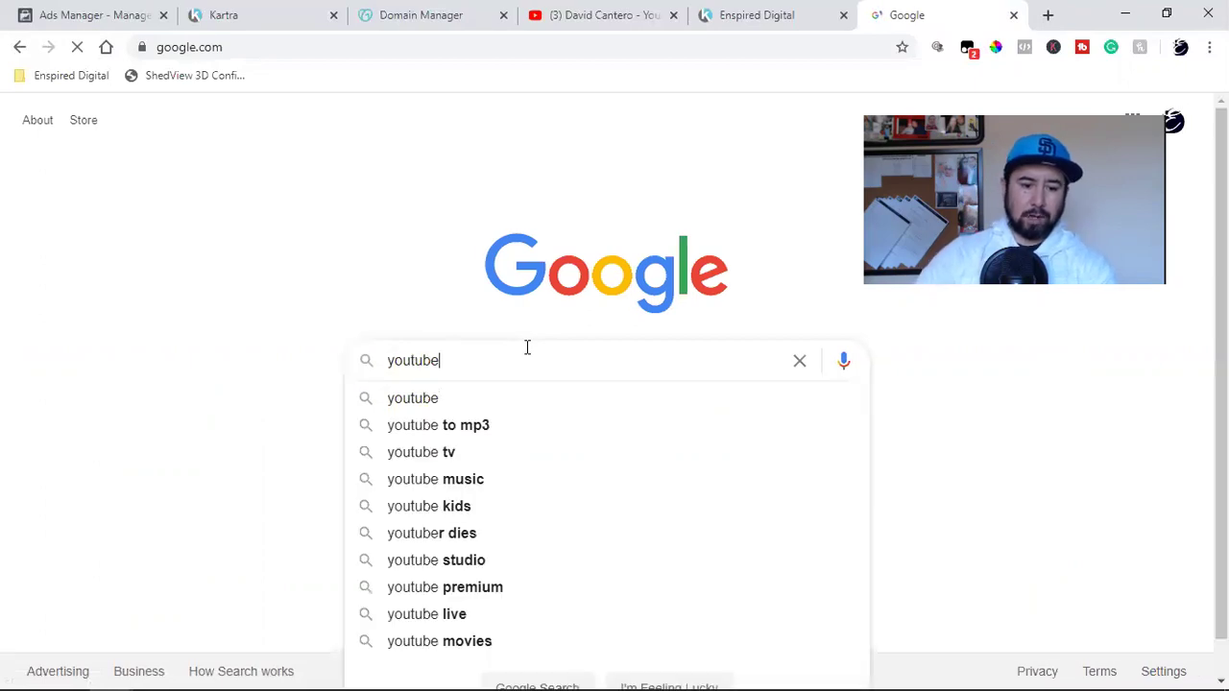
{"action": "key", "text": "Return"}
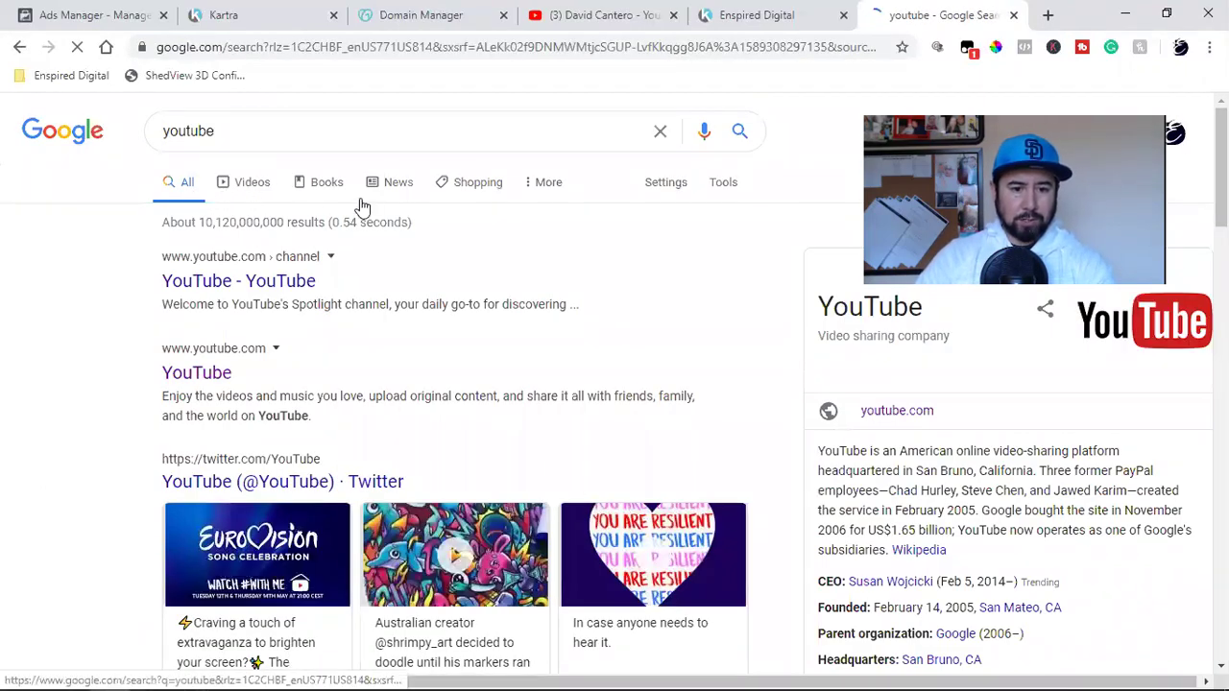
{"action": "left_click", "coordinate": [546, 189]}
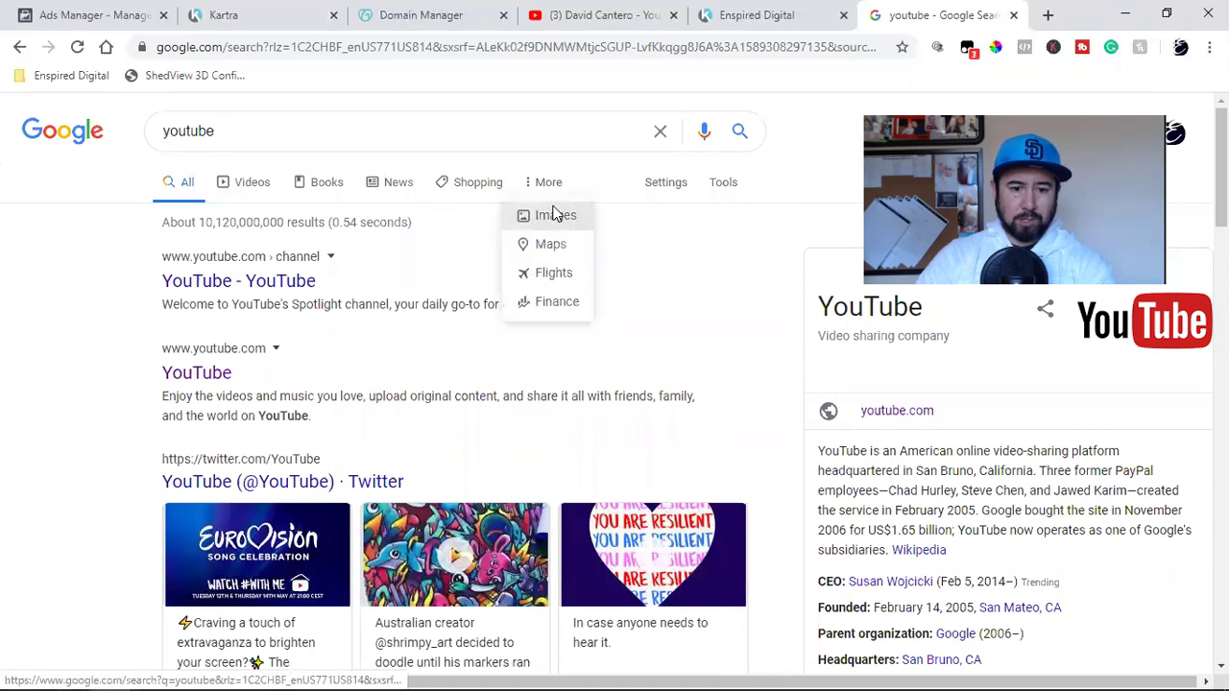
{"action": "left_click", "coordinate": [553, 211]}
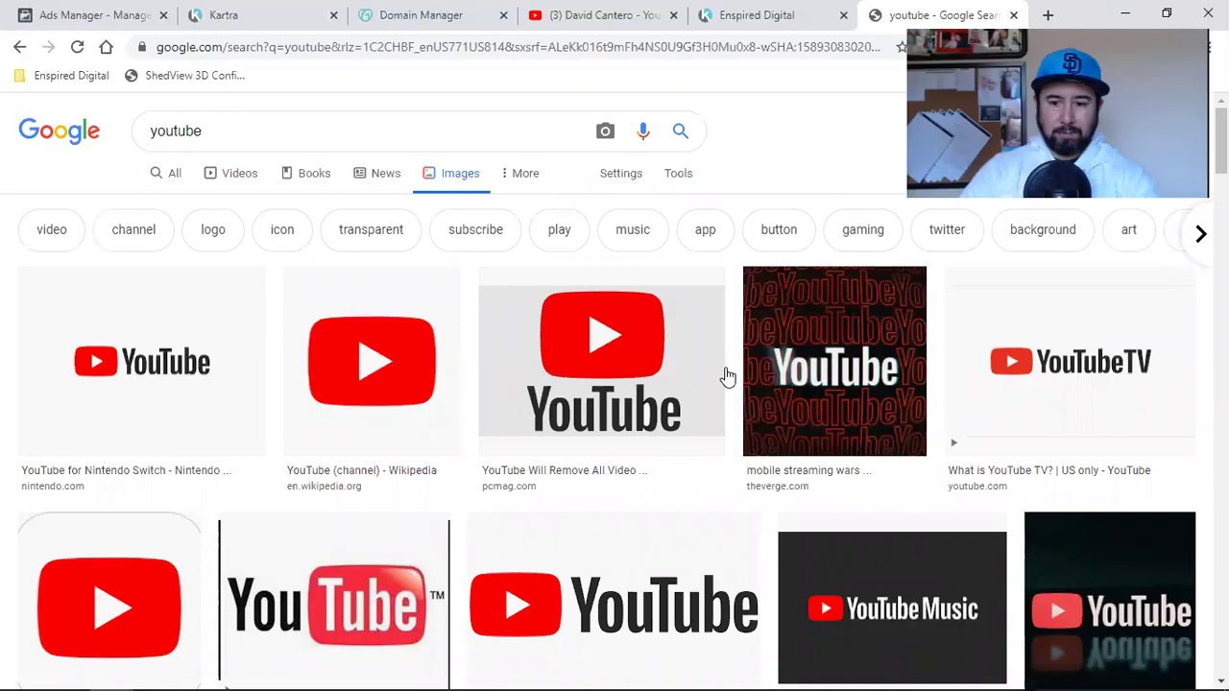
{"action": "scroll", "coordinate": [494, 393], "scroll_direction": "down", "scroll_amount": 4}
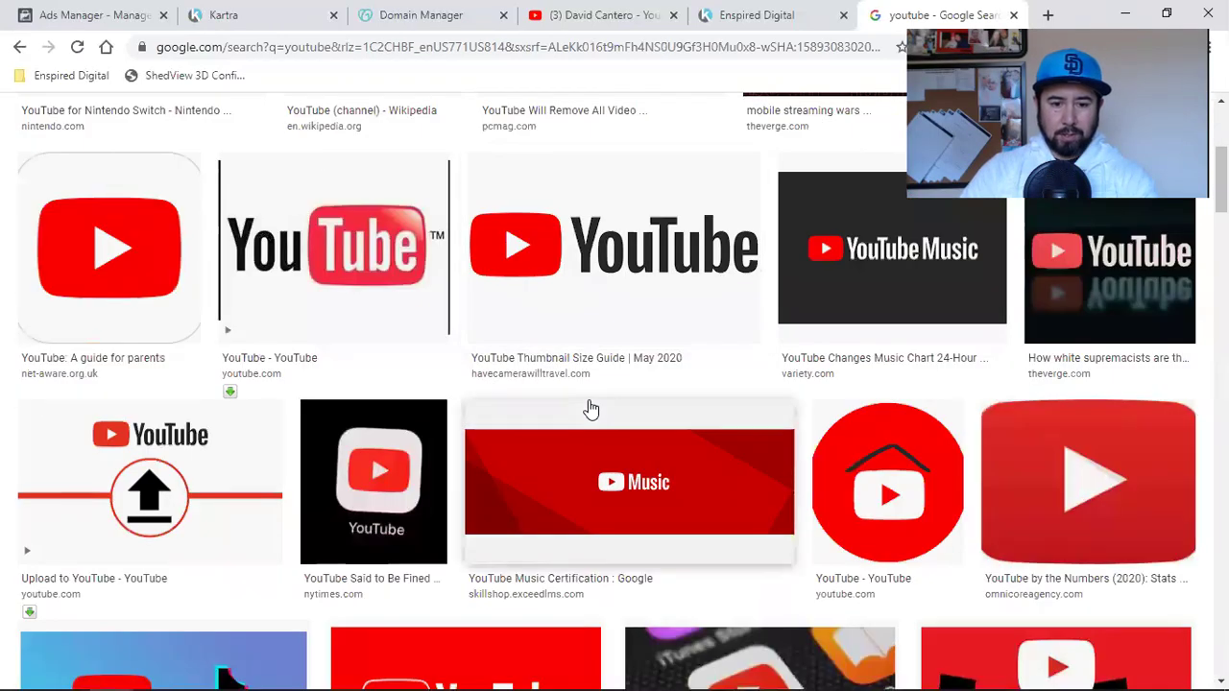
{"action": "scroll", "coordinate": [643, 419], "scroll_direction": "down", "scroll_amount": 4}
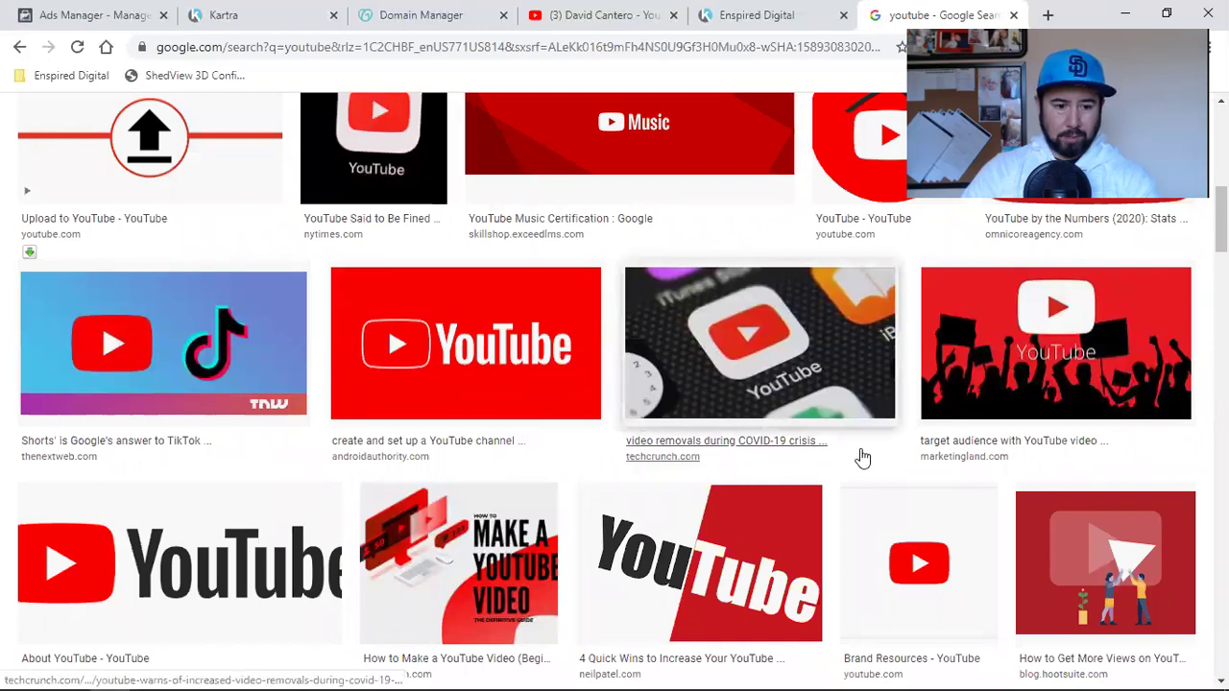
{"action": "scroll", "coordinate": [862, 459], "scroll_direction": "down", "scroll_amount": 6}
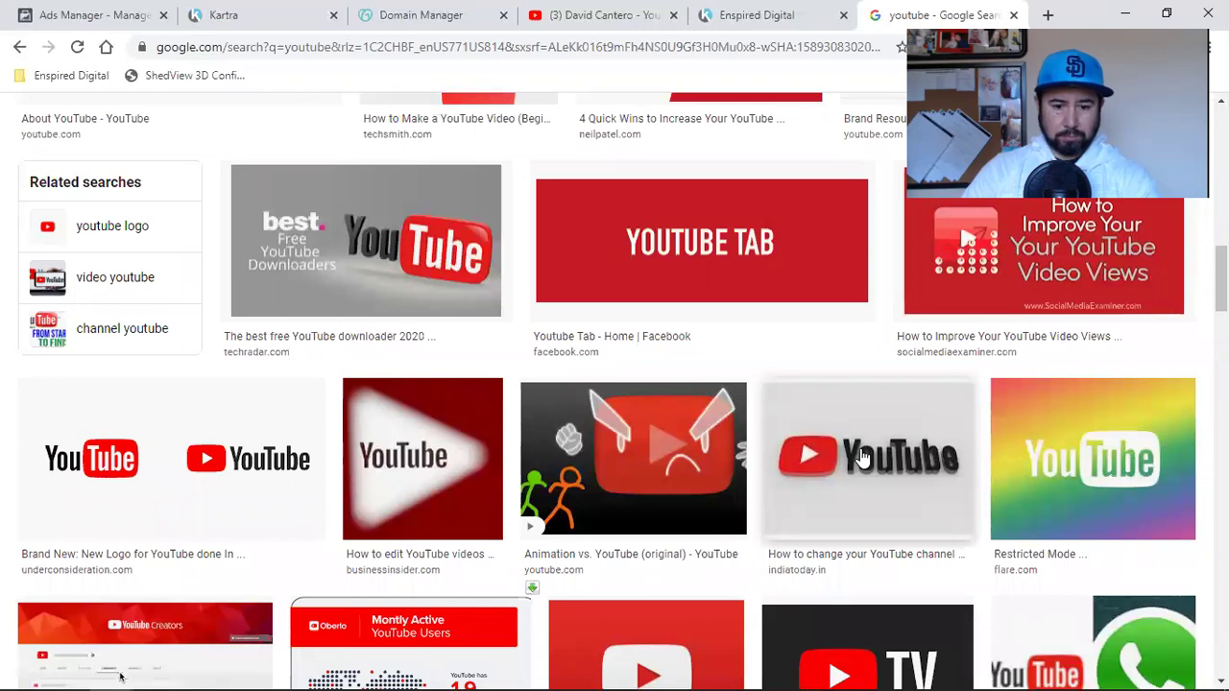
- Look through the Google Images results for a YouTube-red picture and compare them with the landing page's current background
{"action": "scroll", "coordinate": [862, 459], "scroll_direction": "down", "scroll_amount": 2}
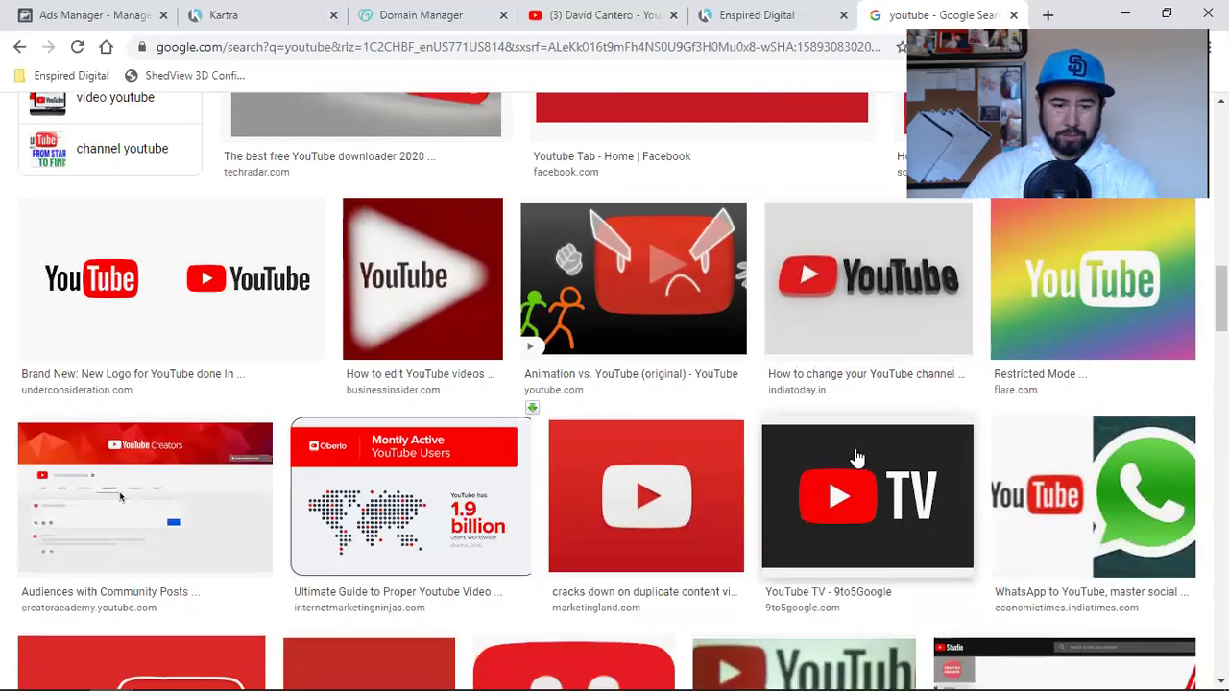
{"action": "scroll", "coordinate": [857, 458], "scroll_direction": "down", "scroll_amount": 6}
{"action": "scroll", "coordinate": [857, 458], "scroll_direction": "down", "scroll_amount": 2}
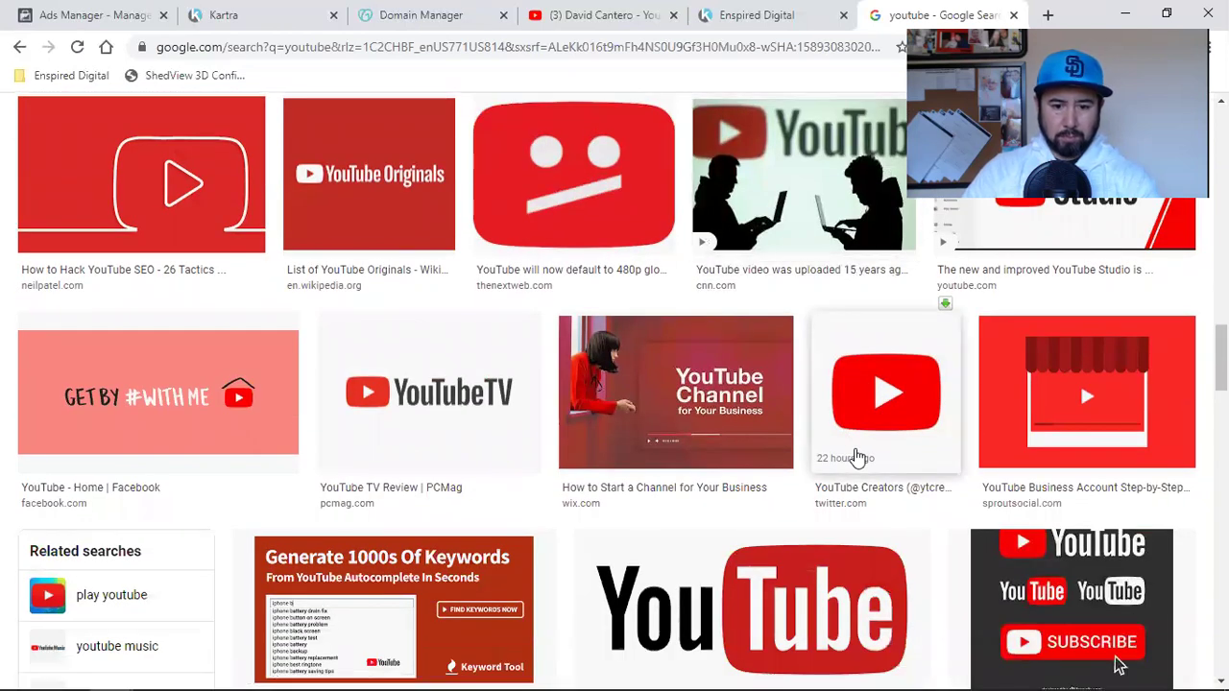
{"action": "scroll", "coordinate": [857, 458], "scroll_direction": "down", "scroll_amount": 9}
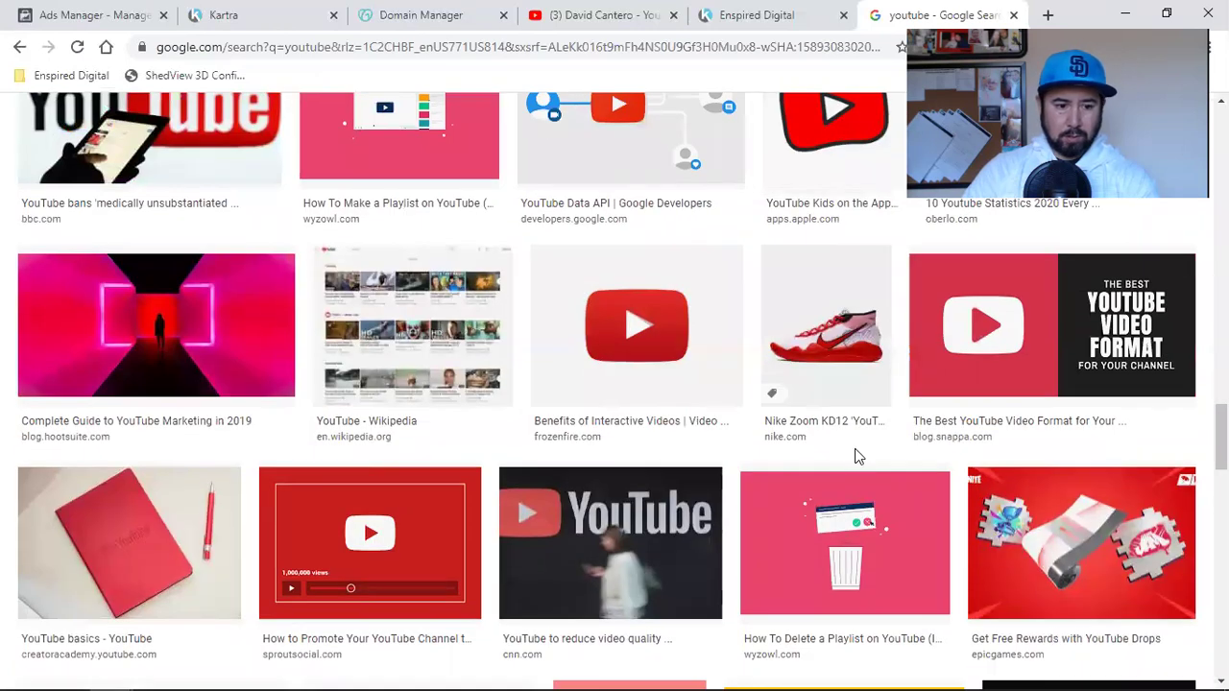
{"action": "scroll", "coordinate": [857, 458], "scroll_direction": "down", "scroll_amount": 2}
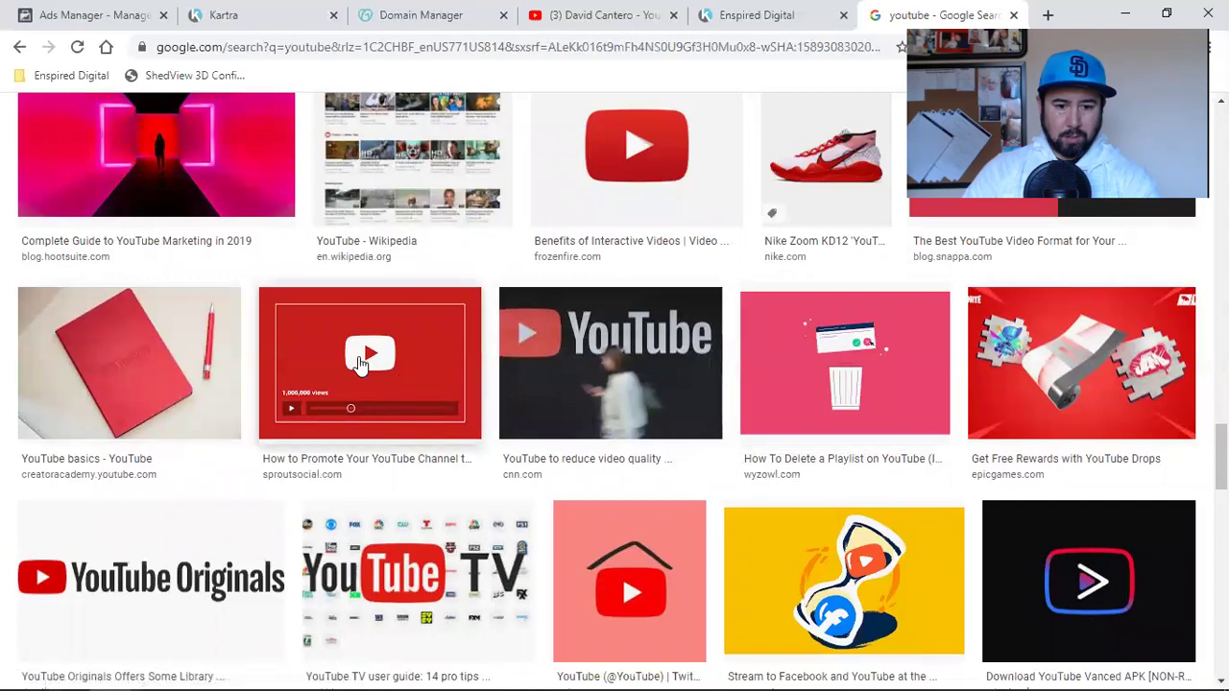
{"action": "scroll", "coordinate": [796, 467], "scroll_direction": "down", "scroll_amount": 2}
{"action": "scroll", "coordinate": [796, 466], "scroll_direction": "down", "scroll_amount": 4}
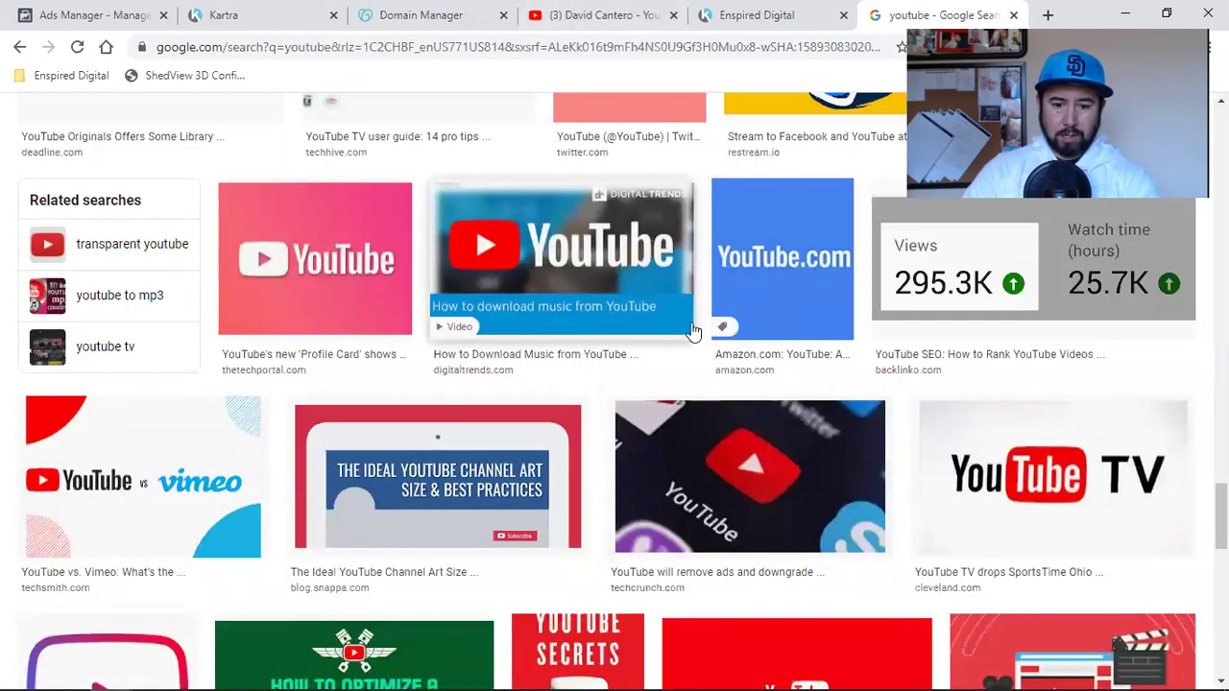
{"action": "scroll", "coordinate": [691, 330], "scroll_direction": "down", "scroll_amount": 4}
{"action": "scroll", "coordinate": [692, 331], "scroll_direction": "down", "scroll_amount": 2}
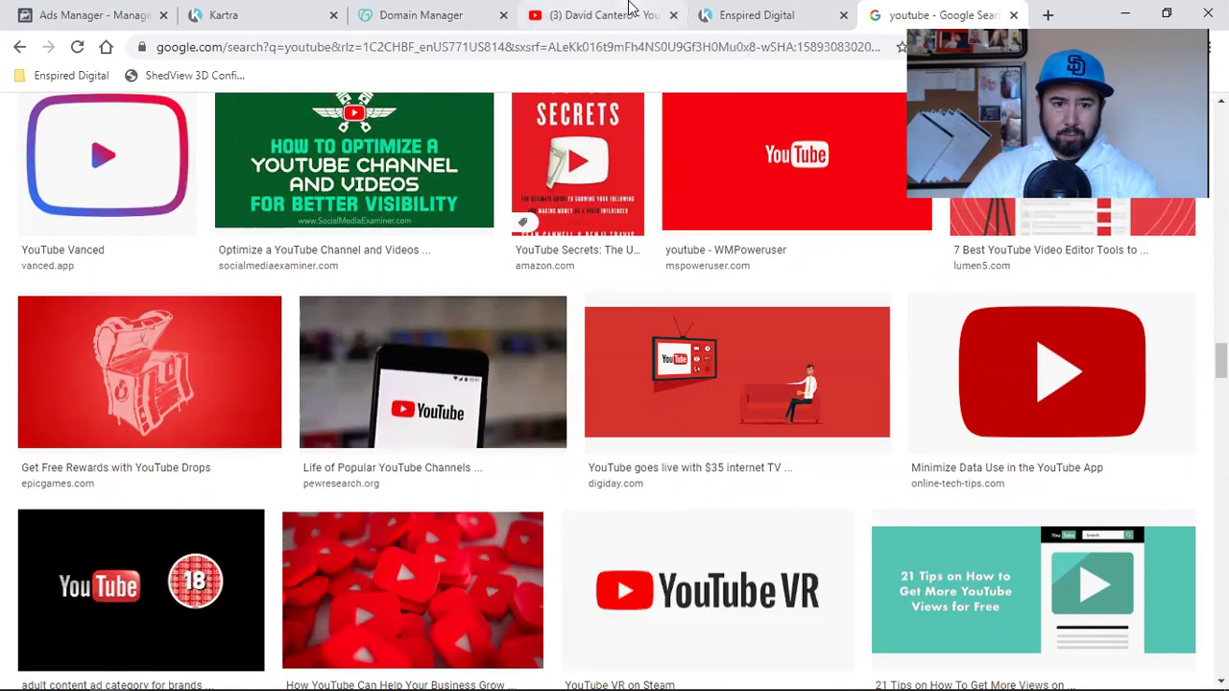
{"action": "left_click", "coordinate": [312, 10]}
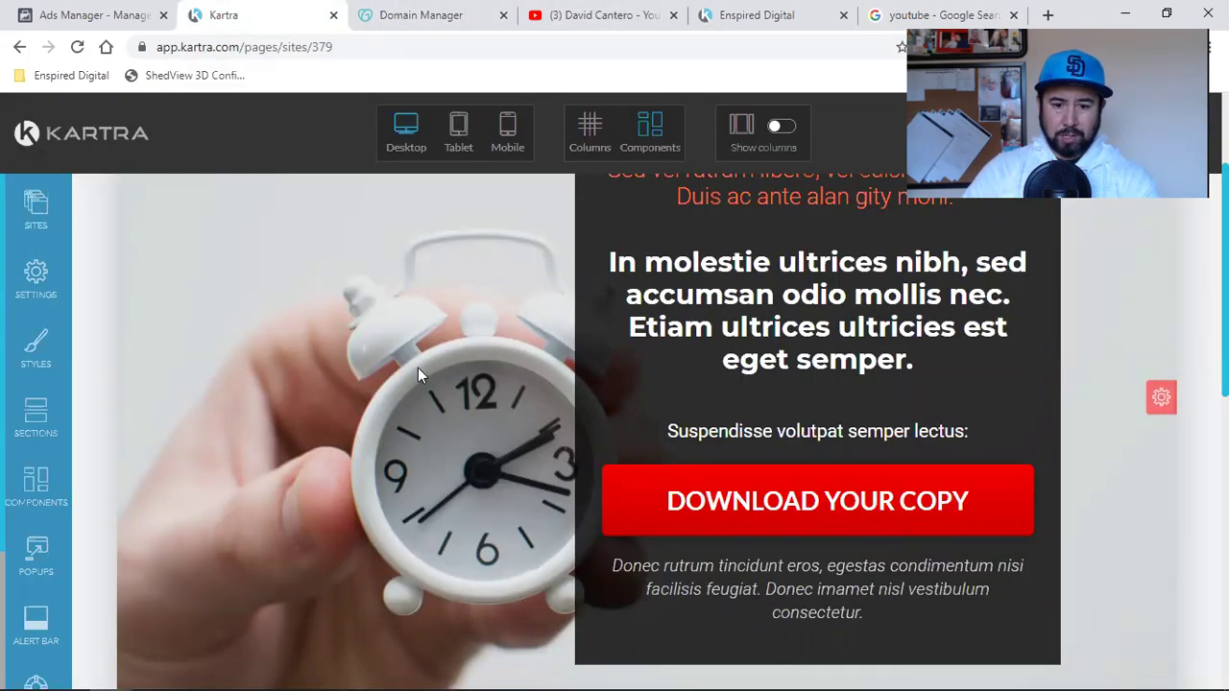
{"action": "left_click", "coordinate": [872, 12]}
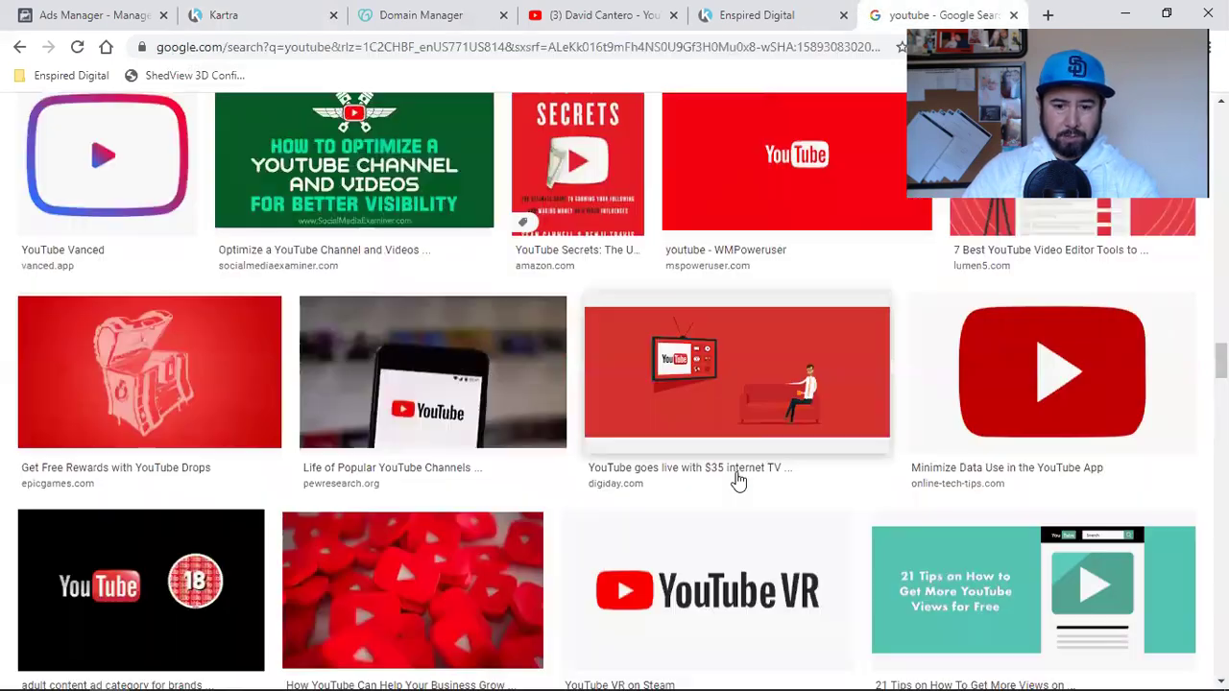
- Preview the photo of scattered red YouTube play-button tiles and look through its related images for other versions
{"action": "scroll", "coordinate": [735, 480], "scroll_direction": "down", "scroll_amount": 2}
{"action": "left_click", "coordinate": [439, 445]}
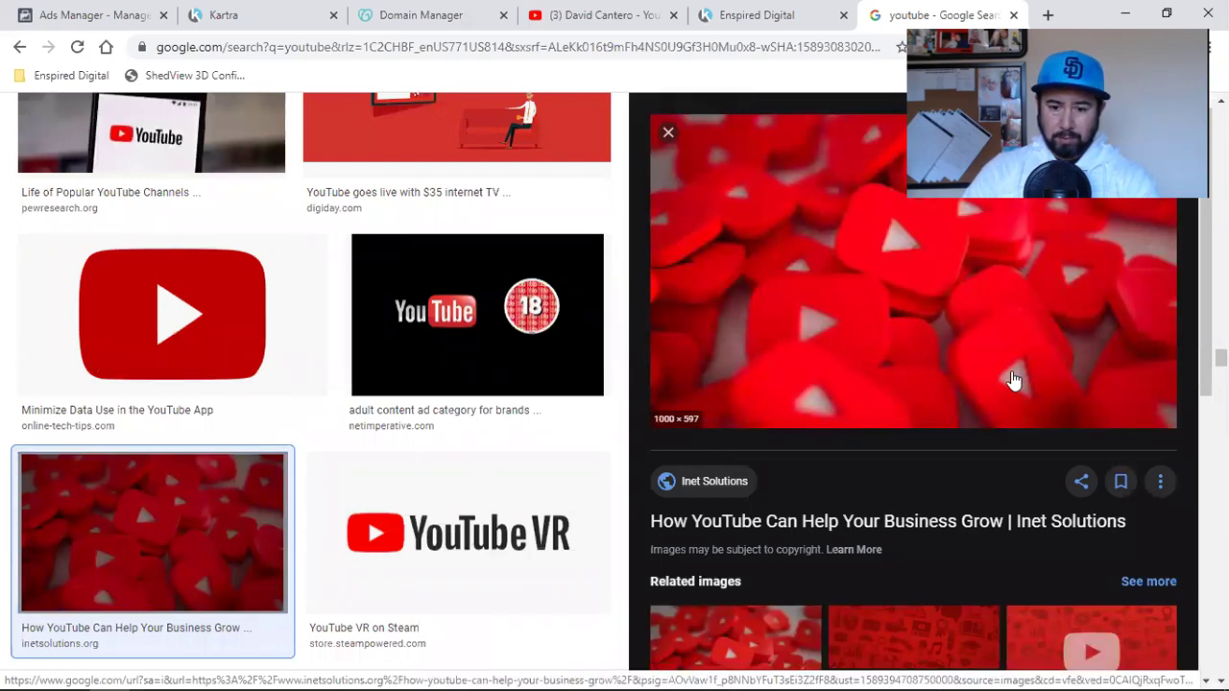
{"action": "scroll", "coordinate": [1013, 379], "scroll_direction": "down", "scroll_amount": 2}
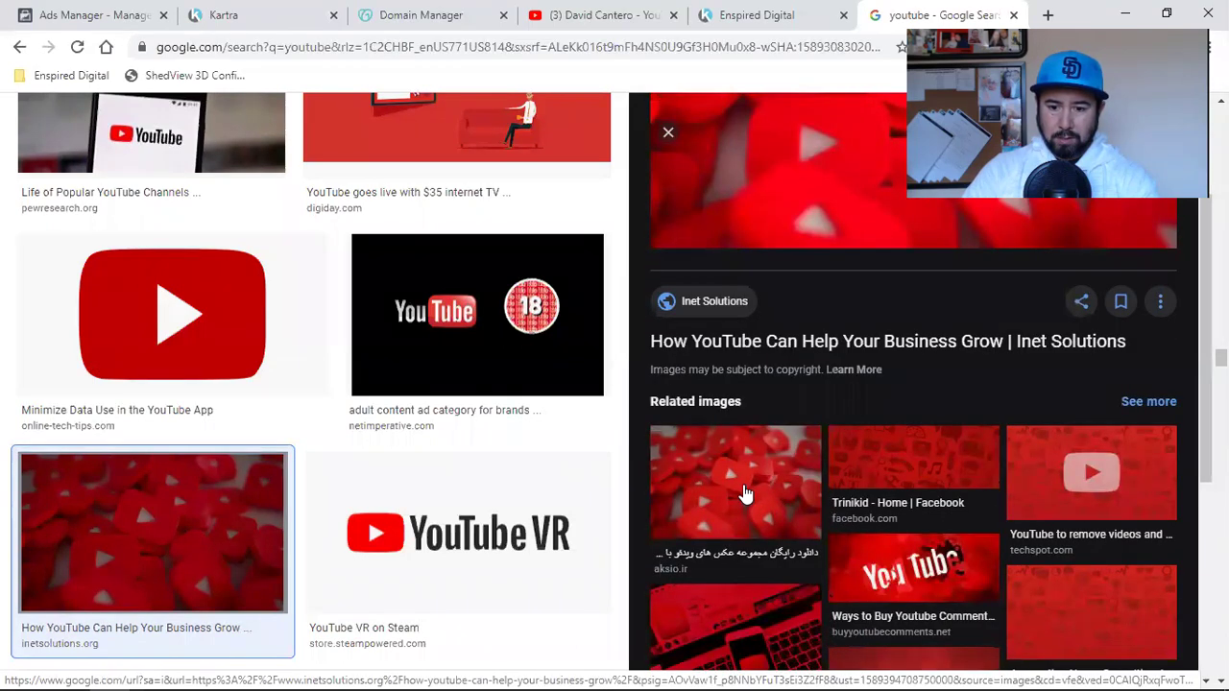
{"action": "left_click", "coordinate": [745, 492]}
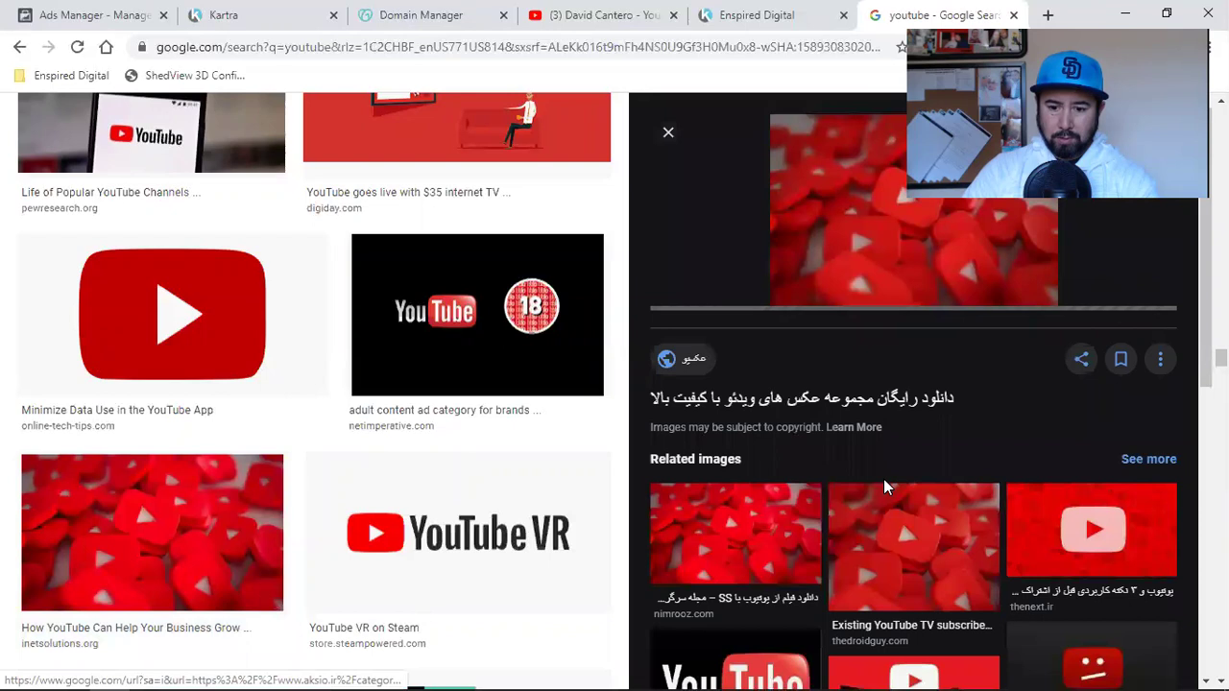
{"action": "scroll", "coordinate": [883, 485], "scroll_direction": "down", "scroll_amount": 6}
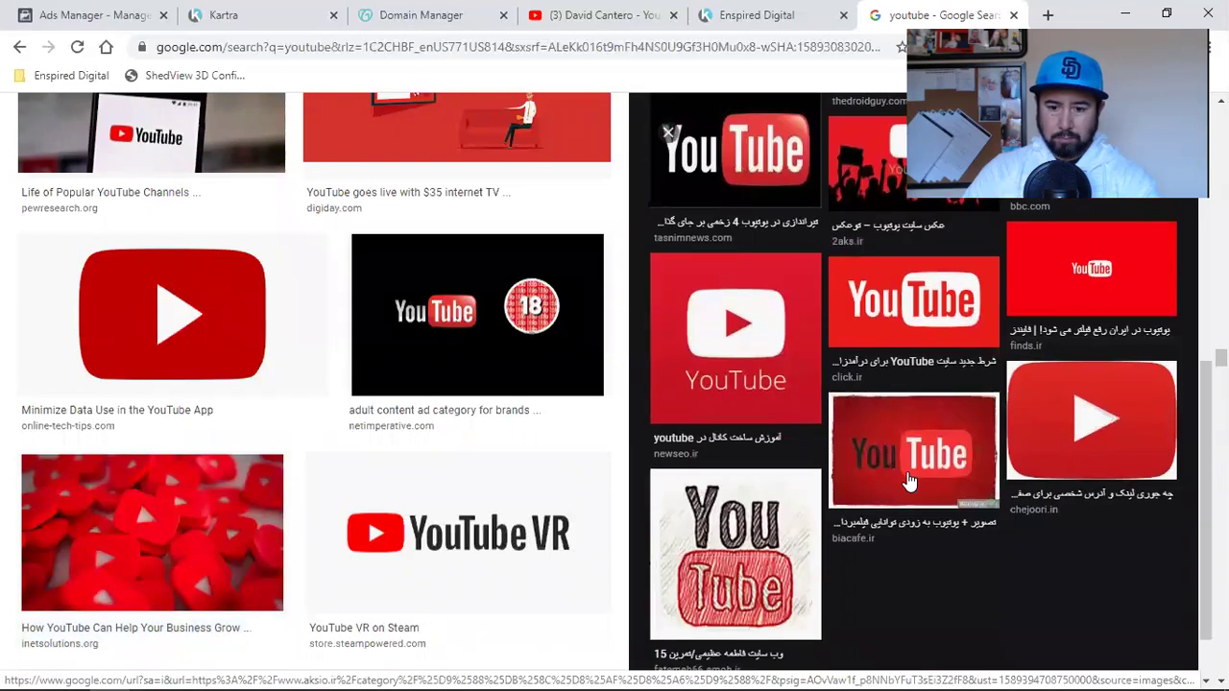
{"action": "scroll", "coordinate": [910, 478], "scroll_direction": "up", "scroll_amount": 7}
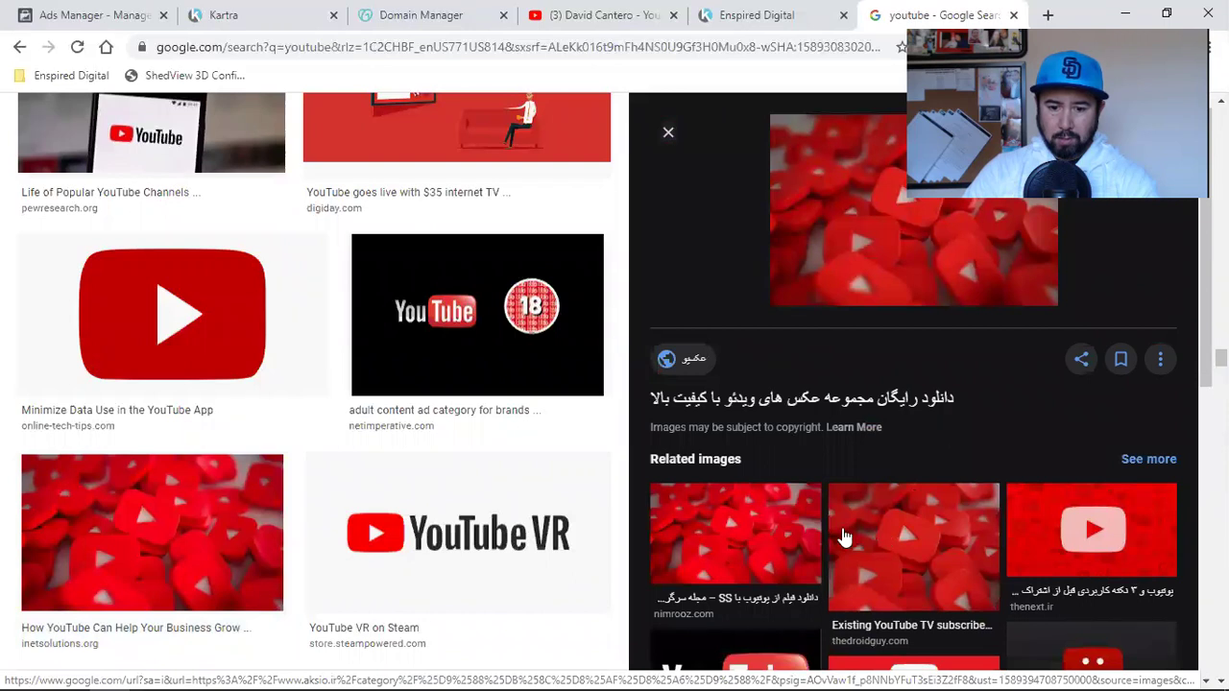
- Open the 1000 × 597 version of the red play-button tiles photo and save it to Downloads as the JPEG youtube_cover_maker_editor_app02
{"action": "left_click", "coordinate": [752, 534]}
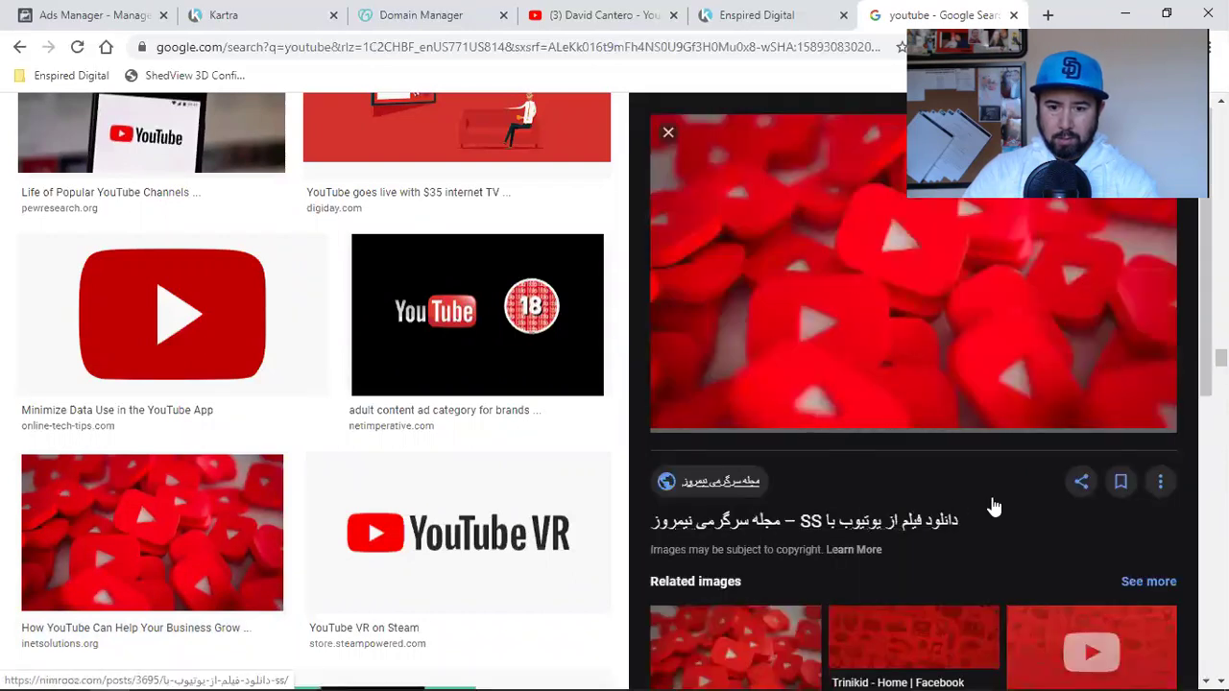
{"action": "right_click", "coordinate": [830, 286]}
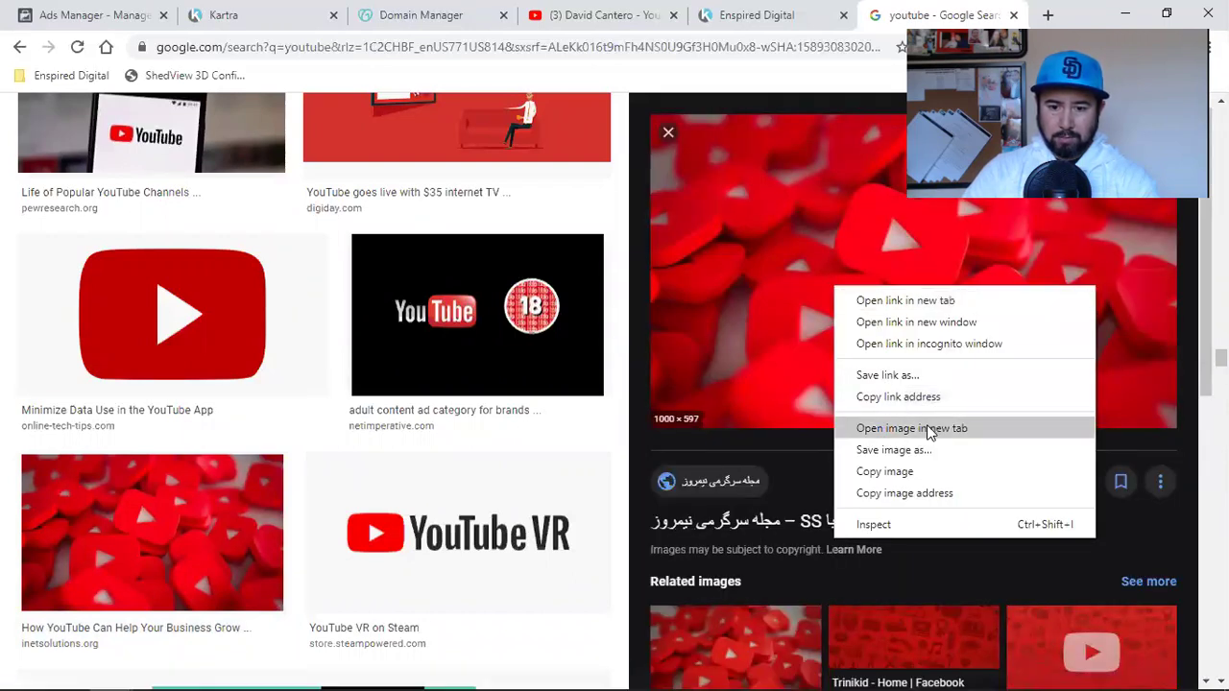
{"action": "left_click", "coordinate": [899, 450]}
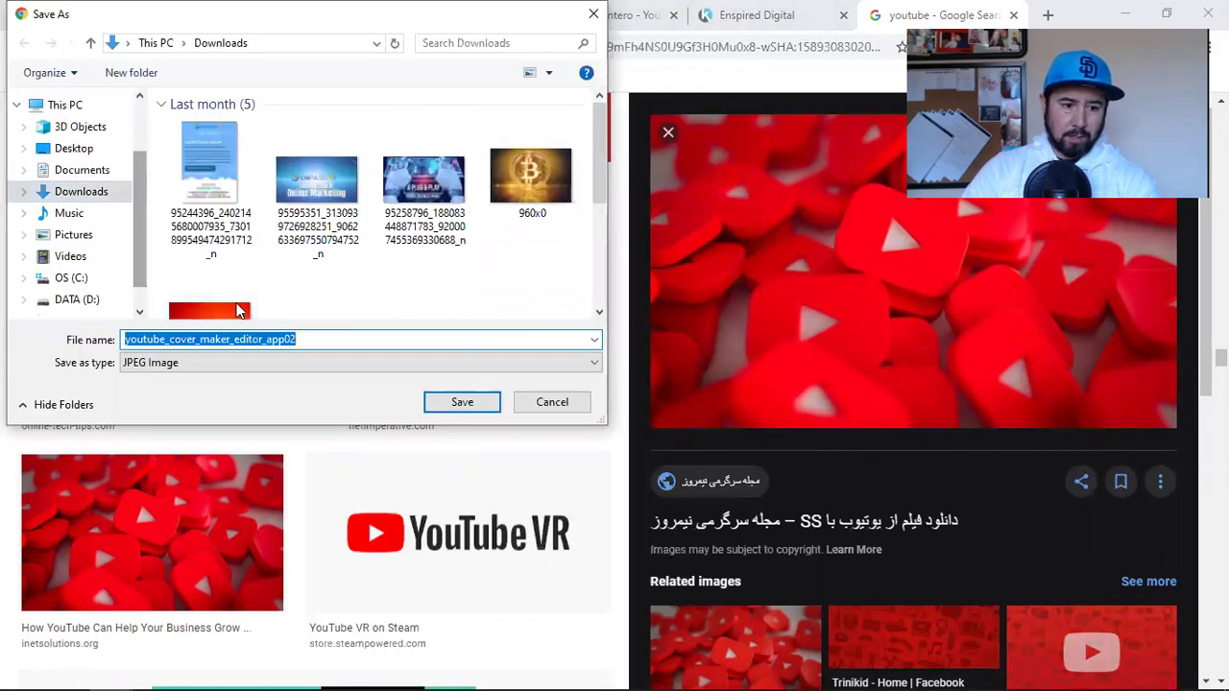
{"action": "left_click", "coordinate": [442, 402]}
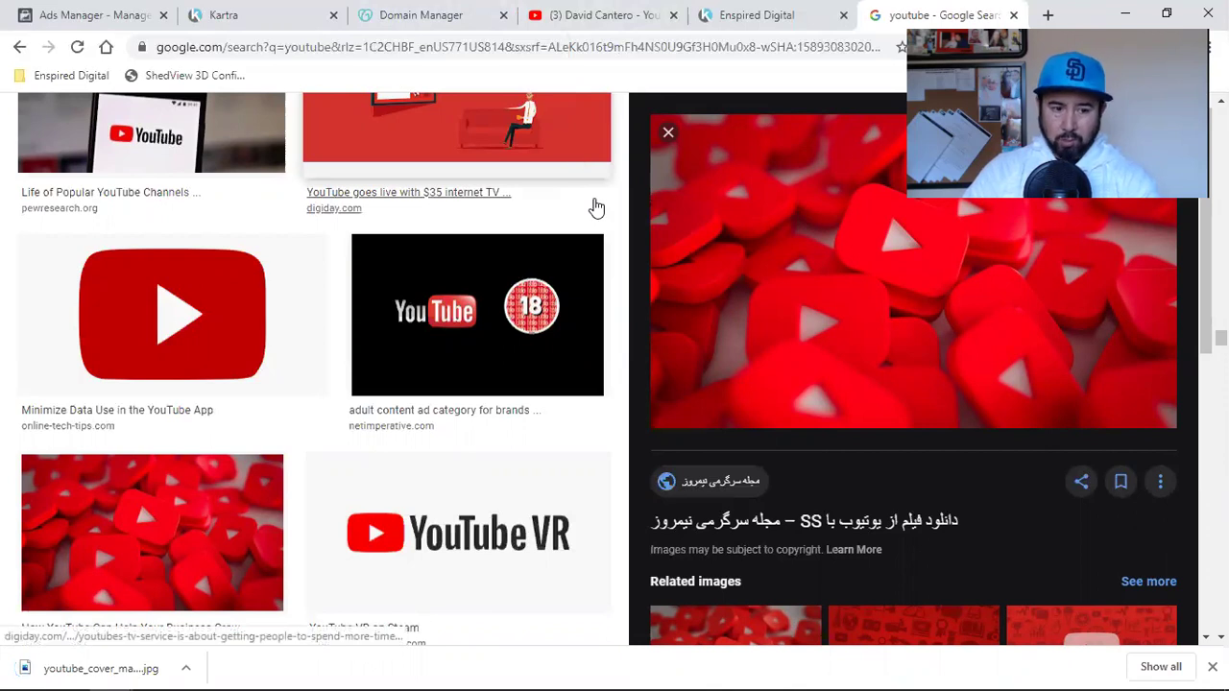
- Switch to the Kartra page editor and upload the saved play-button tiles photo to the image library from section 1's background image settings
{"action": "left_click", "coordinate": [294, 13]}
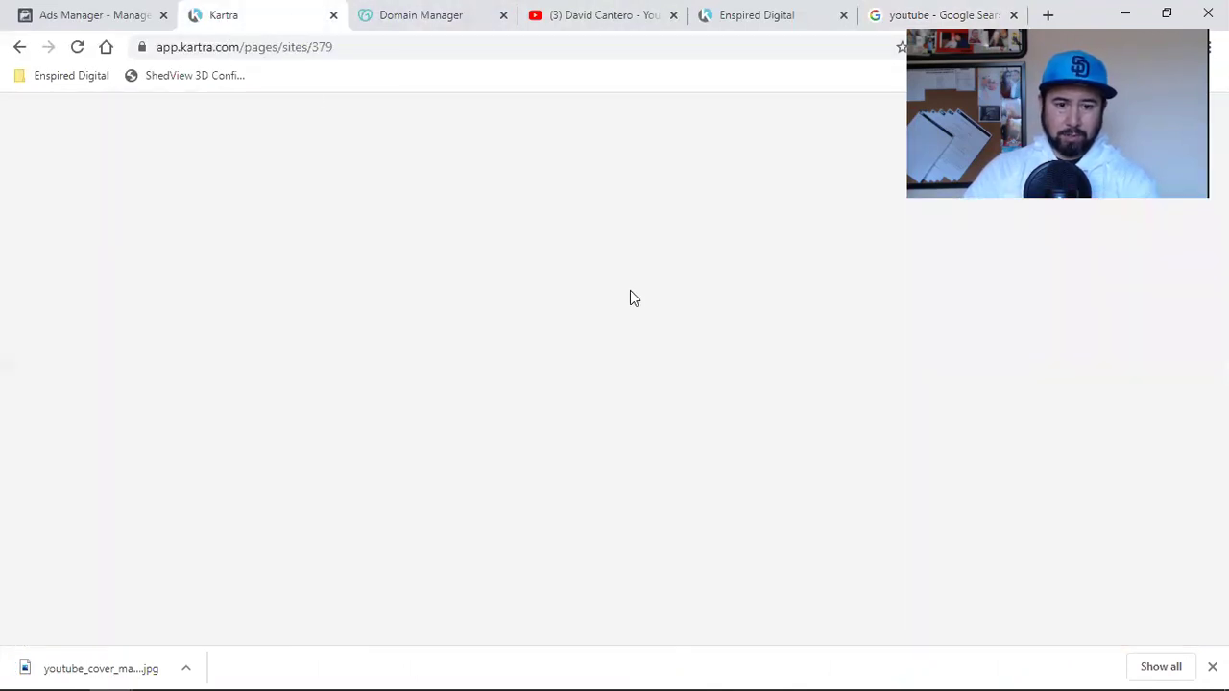
{"action": "left_click", "coordinate": [1160, 397]}
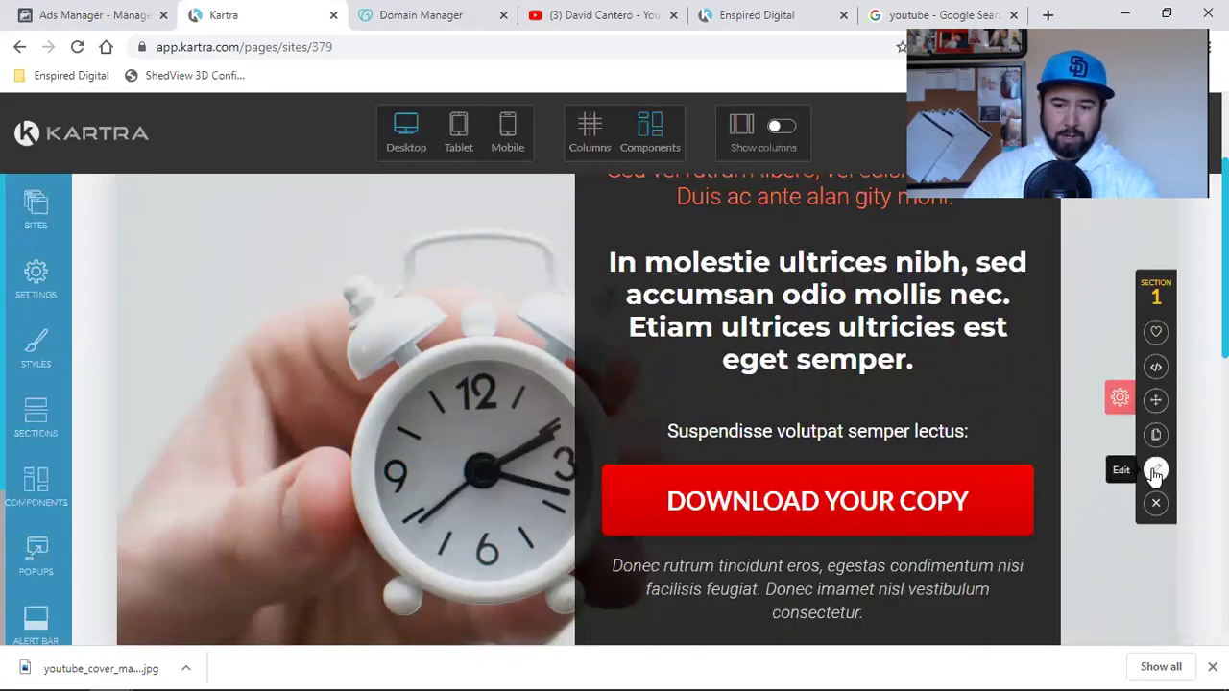
{"action": "left_click", "coordinate": [1155, 470]}
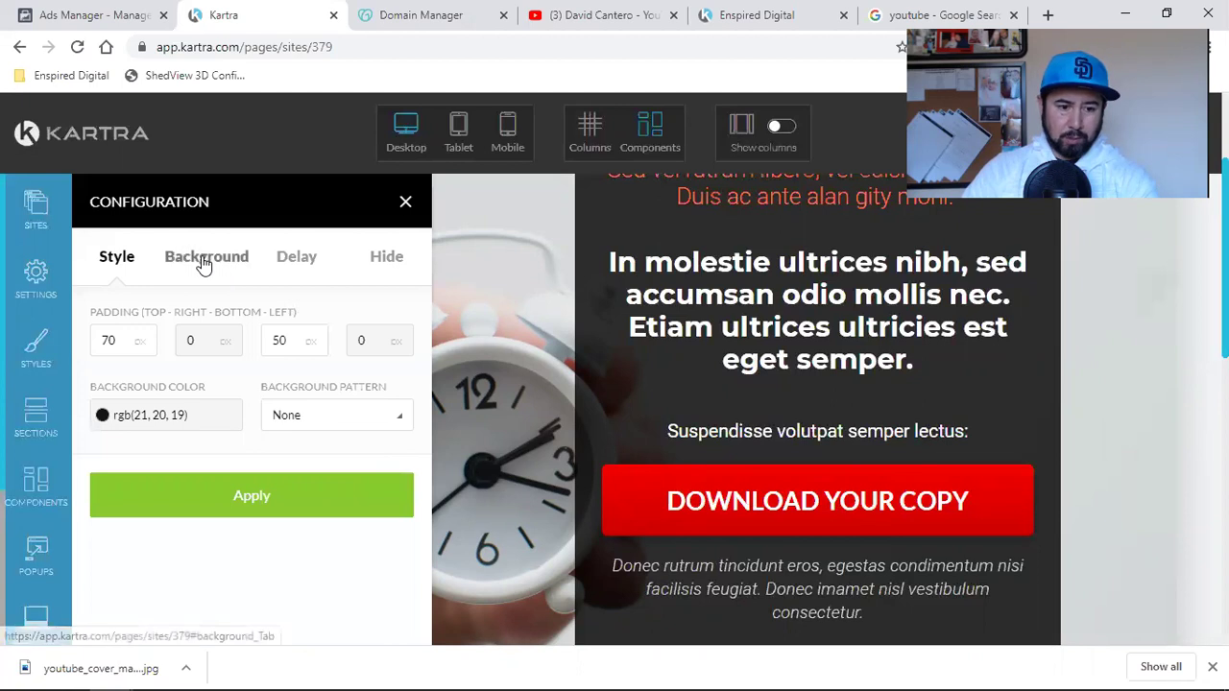
{"action": "left_click", "coordinate": [204, 258]}
{"action": "left_click", "coordinate": [225, 494]}
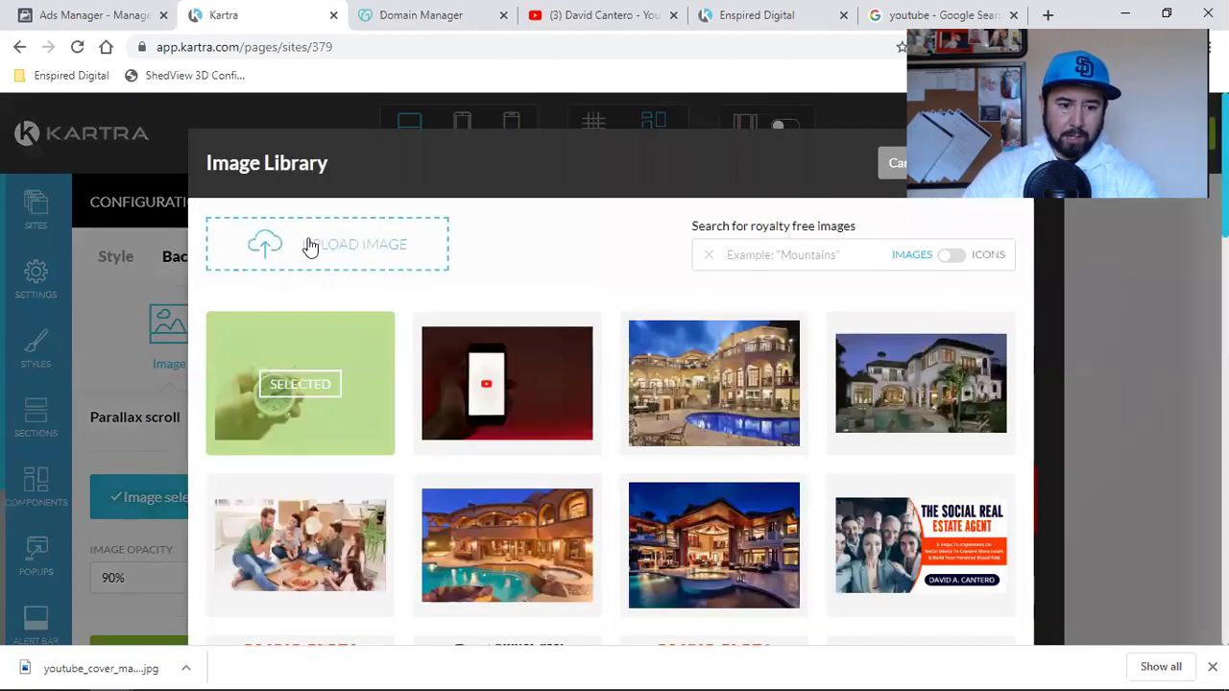
{"action": "left_click", "coordinate": [309, 246]}
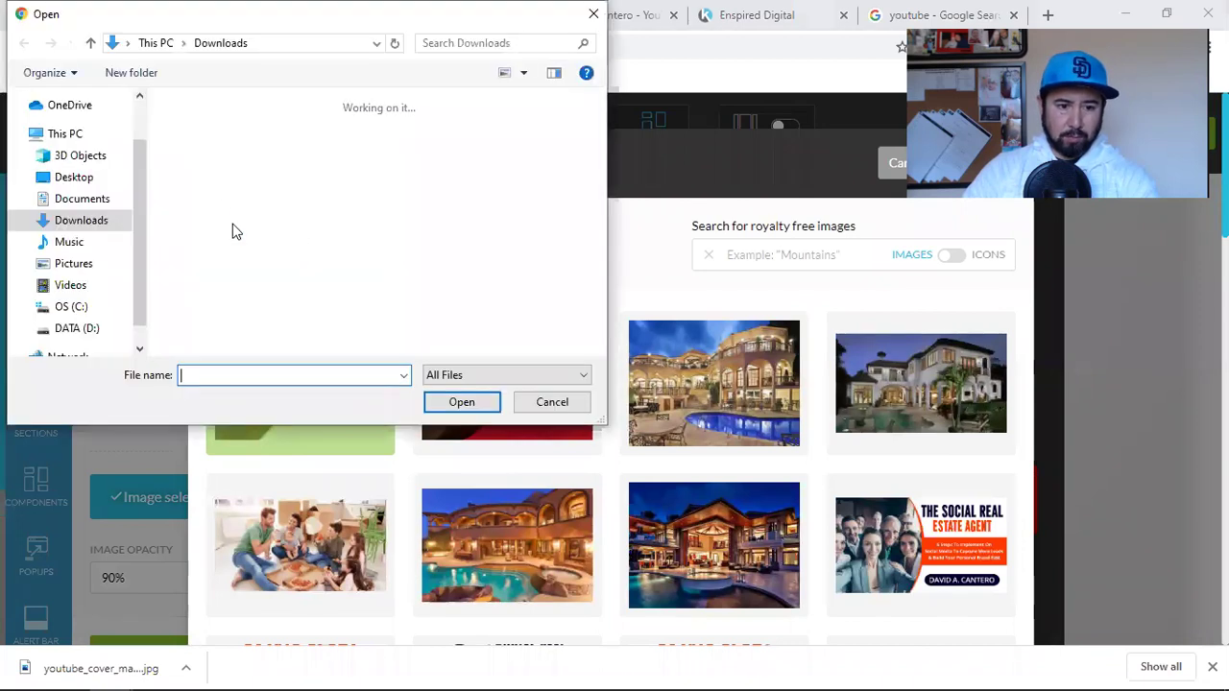
{"action": "left_click", "coordinate": [213, 199]}
{"action": "left_click", "coordinate": [457, 404]}
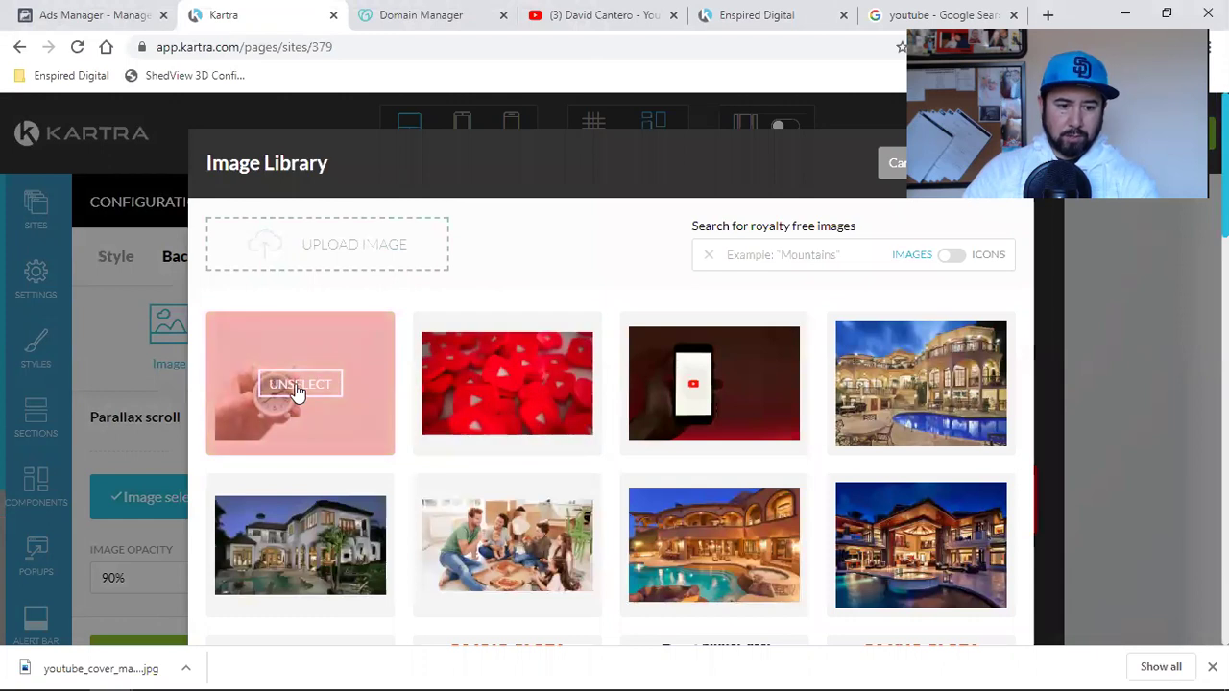
- Replace section 1's clock background with the uploaded play-button tiles photo, apply the change and close the section configuration
{"action": "left_click", "coordinate": [515, 382]}
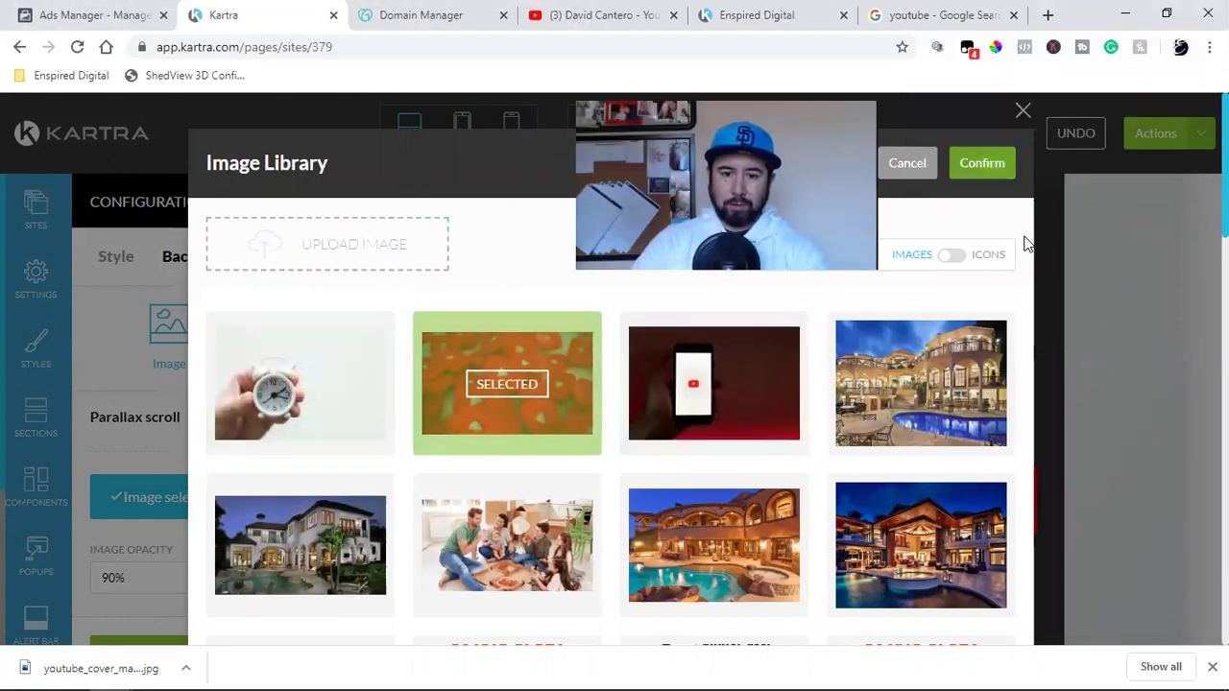
{"action": "key", "text": "Escape"}
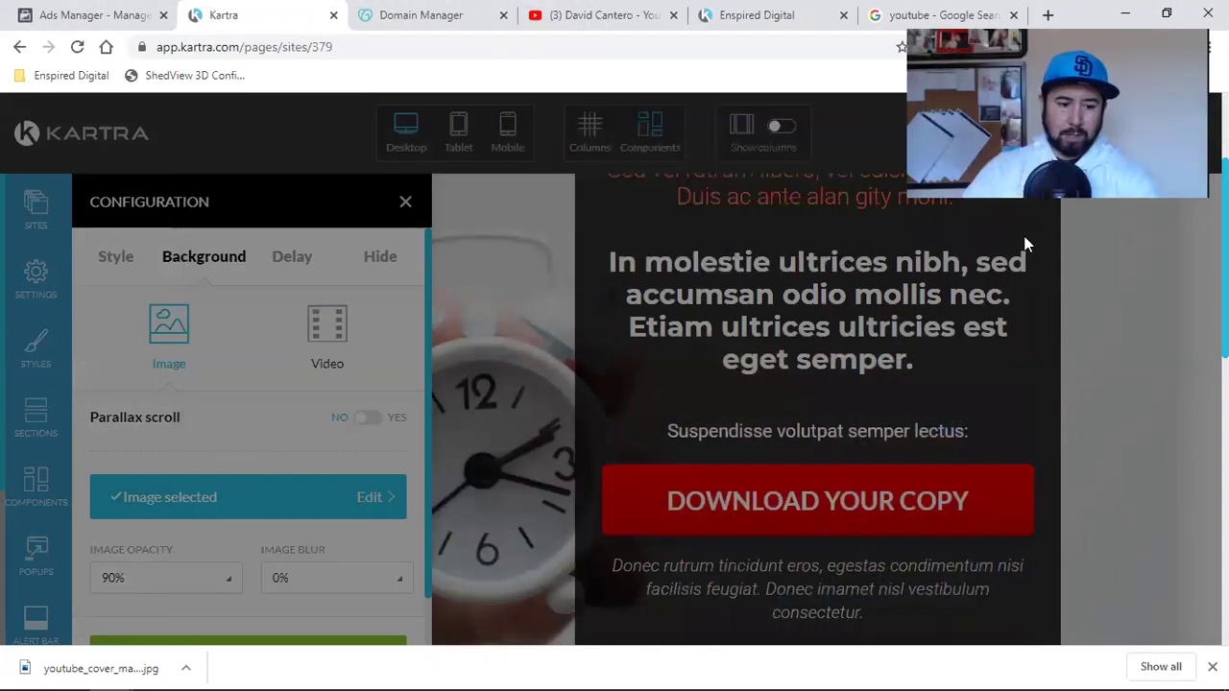
{"action": "scroll", "coordinate": [250, 480], "scroll_direction": "down", "scroll_amount": 1}
{"action": "left_click", "coordinate": [224, 607]}
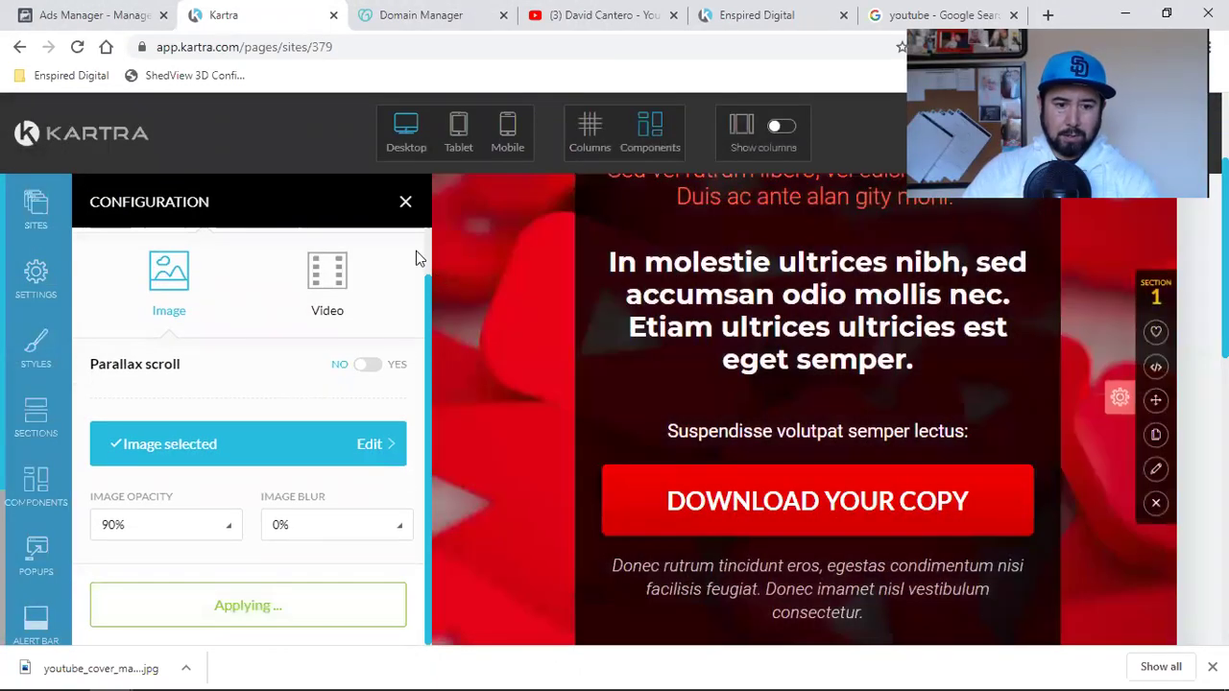
{"action": "left_click", "coordinate": [405, 202]}
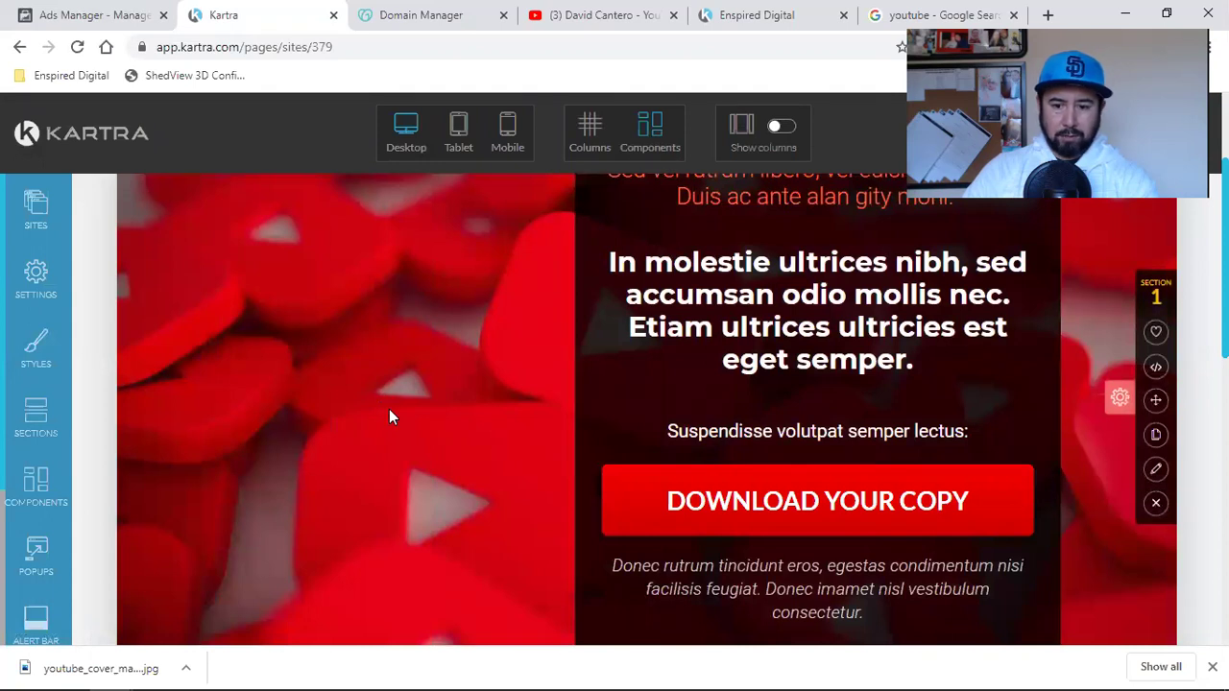
- Review section 1 with its new background and the product mockup section below it
{"action": "scroll", "coordinate": [388, 416], "scroll_direction": "down", "scroll_amount": 5}
{"action": "scroll", "coordinate": [391, 415], "scroll_direction": "up", "scroll_amount": 4}
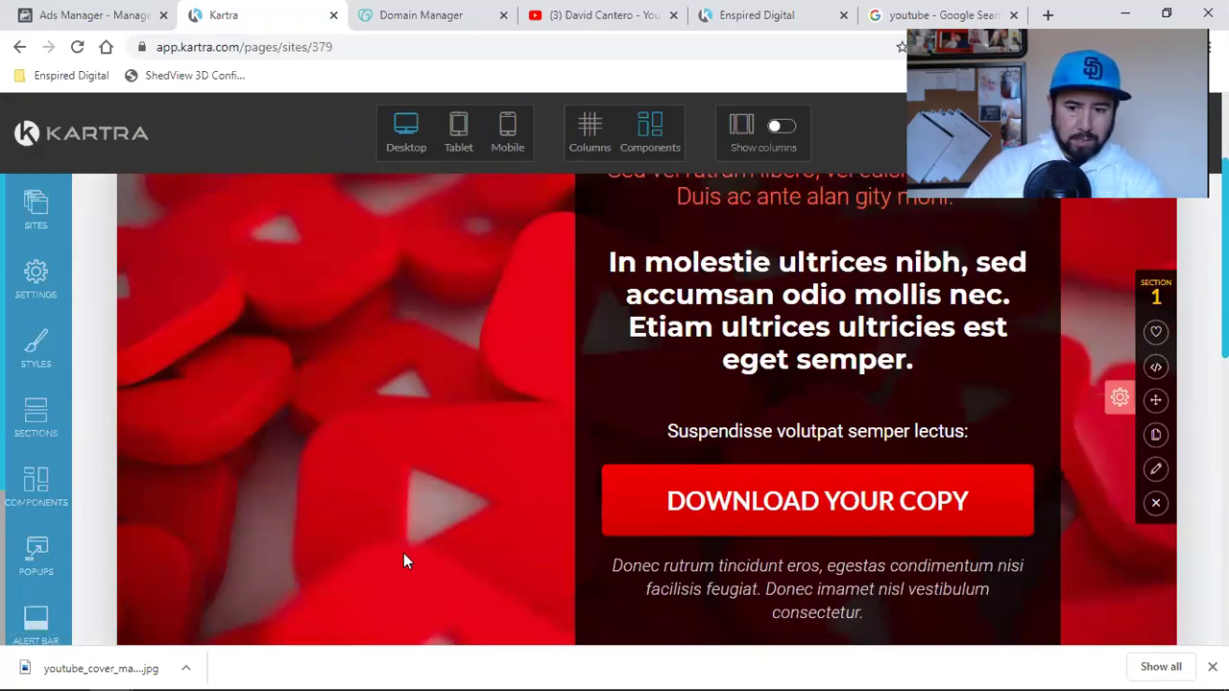
{"action": "scroll", "coordinate": [404, 553], "scroll_direction": "down", "scroll_amount": 3}
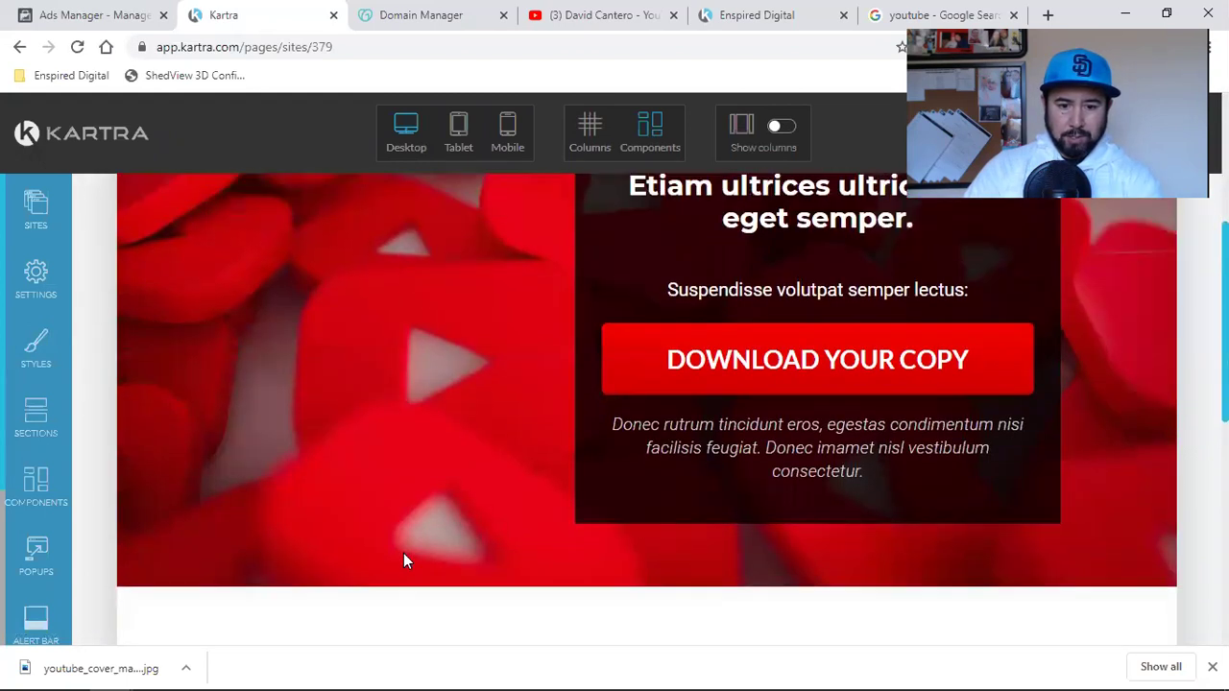
{"action": "scroll", "coordinate": [403, 553], "scroll_direction": "down", "scroll_amount": 3}
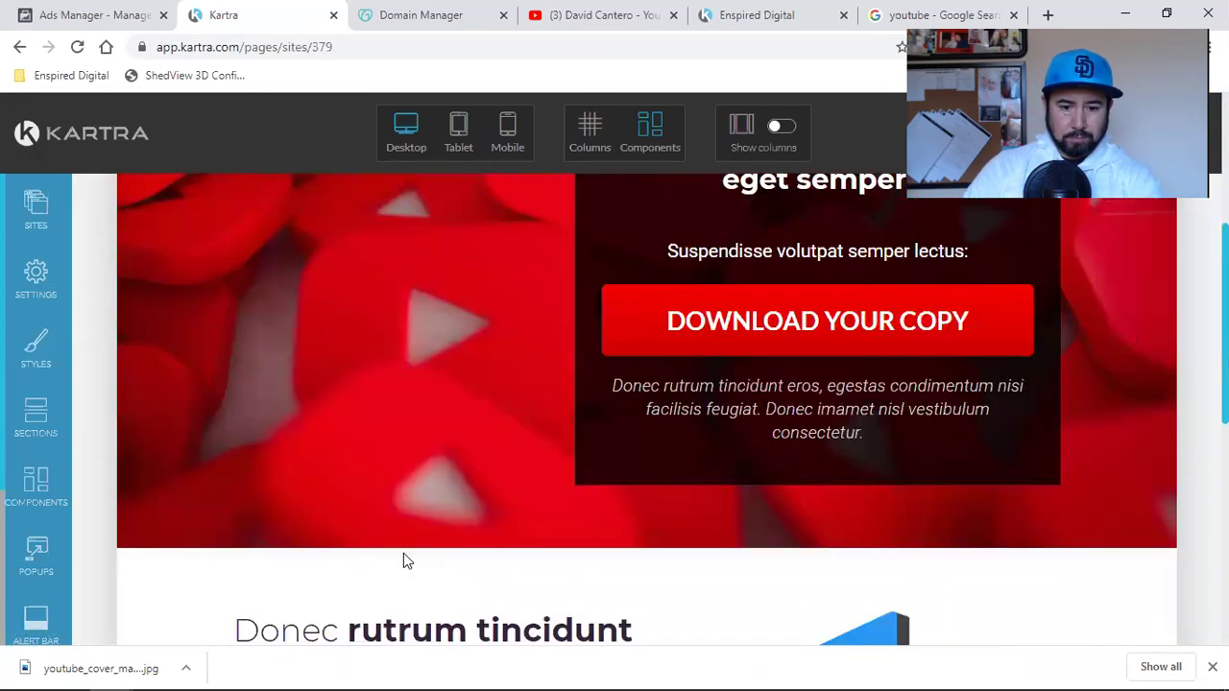
{"action": "scroll", "coordinate": [403, 560], "scroll_direction": "down", "scroll_amount": 3}
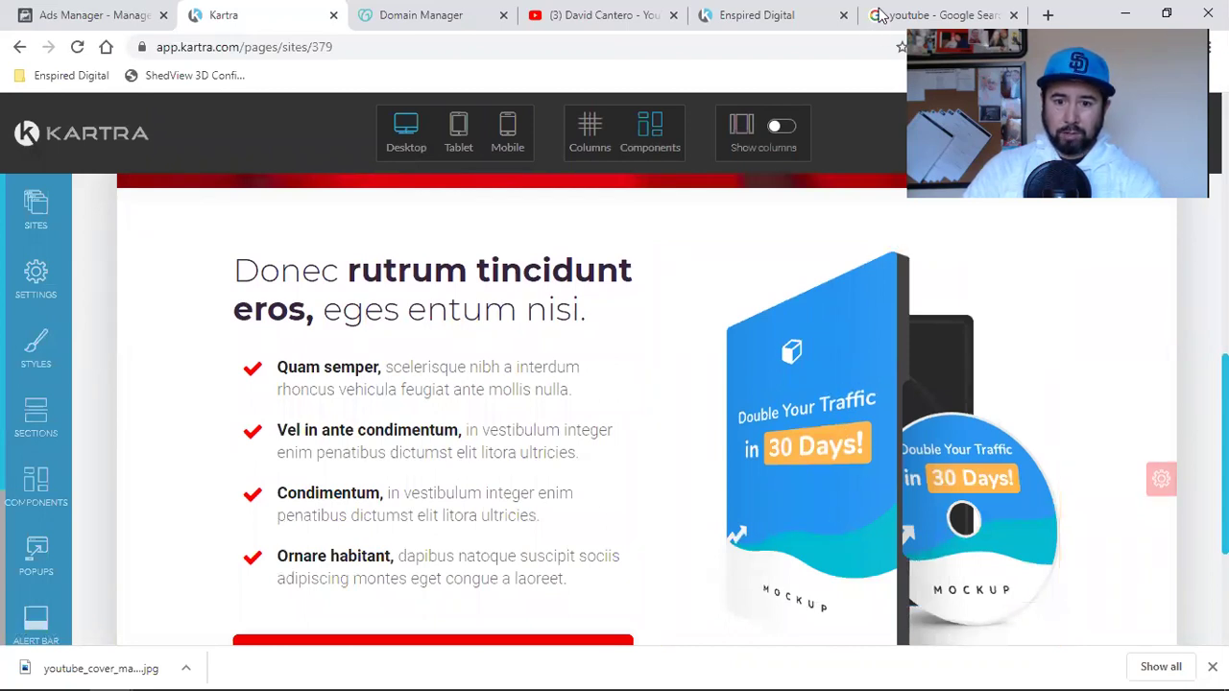
- Switch to the Google Images results for "youtube" and examine the related images and main results for a replacement for the product mockup
{"action": "left_click", "coordinate": [936, 15]}
{"action": "scroll", "coordinate": [485, 426], "scroll_direction": "down", "scroll_amount": 5}
{"action": "scroll", "coordinate": [745, 438], "scroll_direction": "down", "scroll_amount": 5}
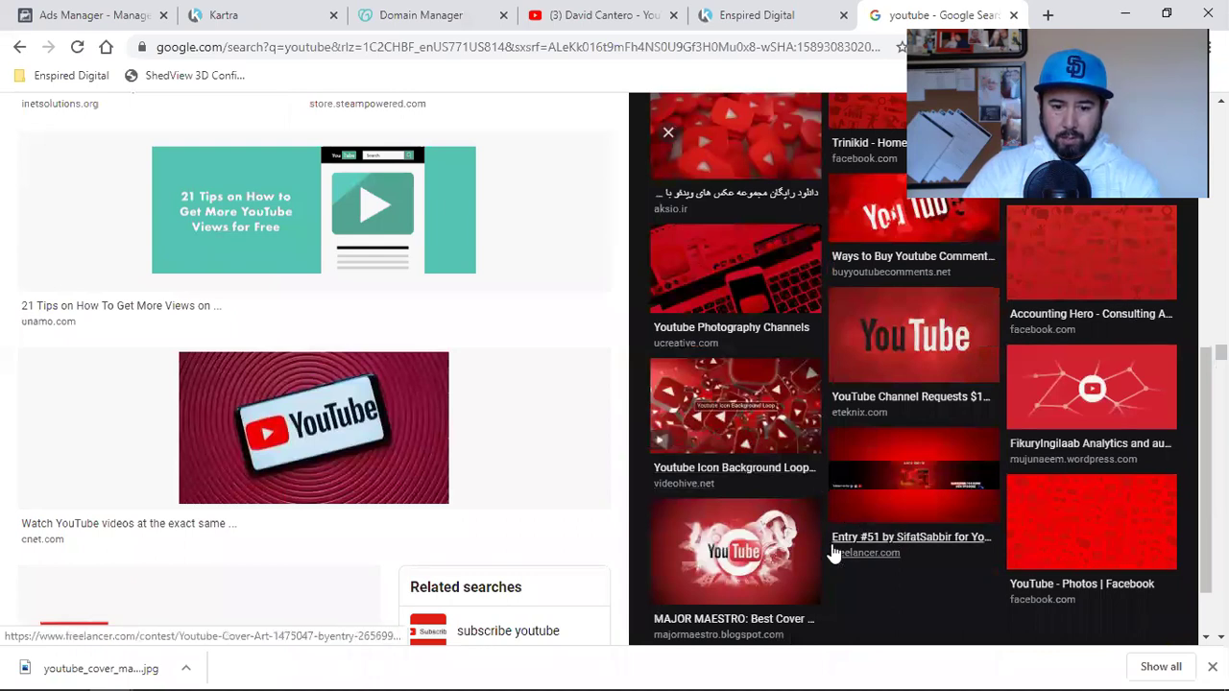
{"action": "scroll", "coordinate": [959, 574], "scroll_direction": "up", "scroll_amount": 4}
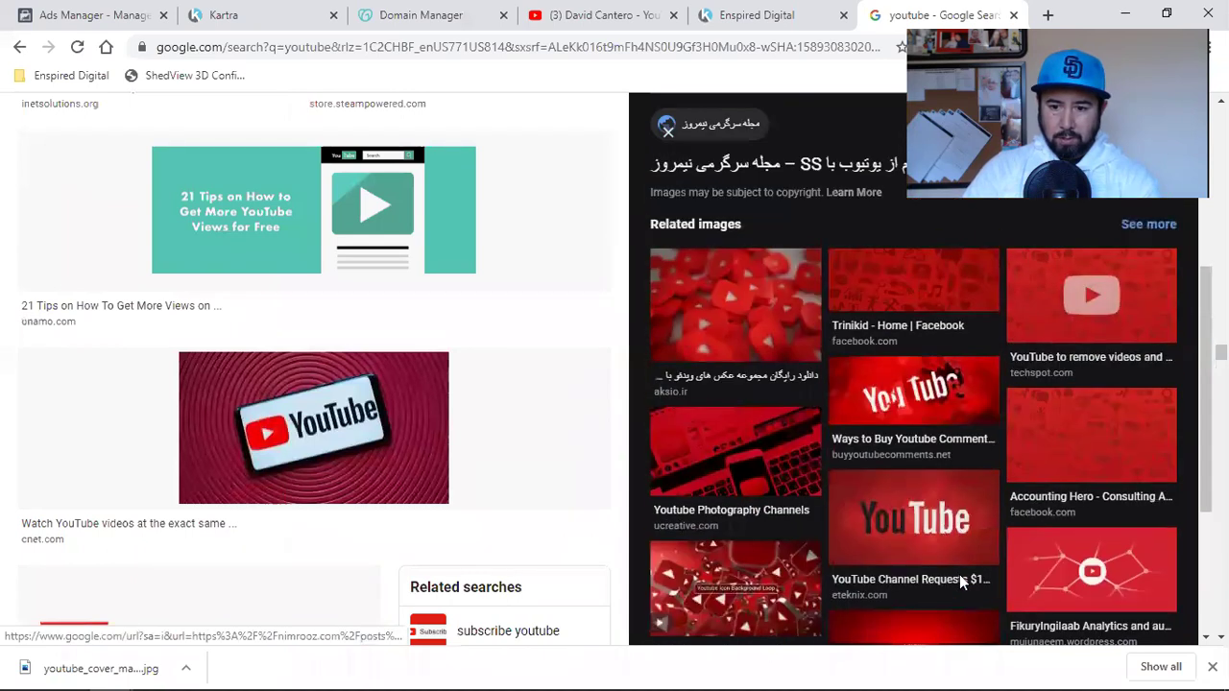
{"action": "scroll", "coordinate": [477, 443], "scroll_direction": "down", "scroll_amount": 5}
{"action": "scroll", "coordinate": [477, 444], "scroll_direction": "down", "scroll_amount": 10}
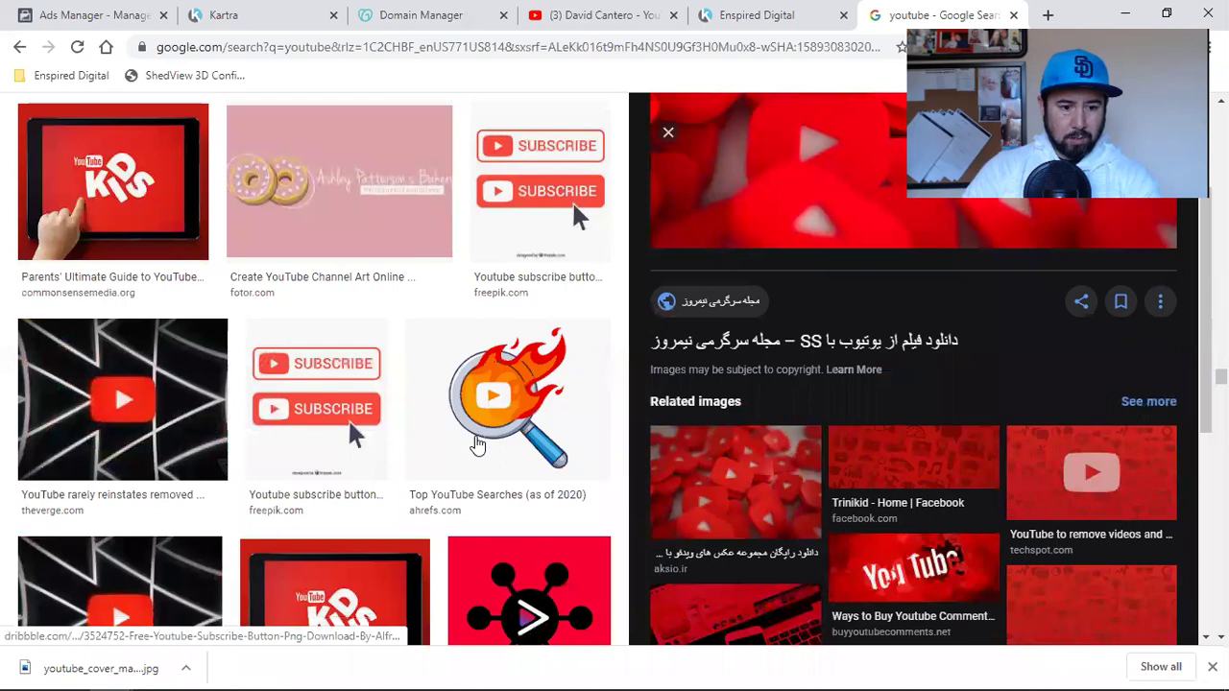
{"action": "scroll", "coordinate": [477, 444], "scroll_direction": "down", "scroll_amount": 8}
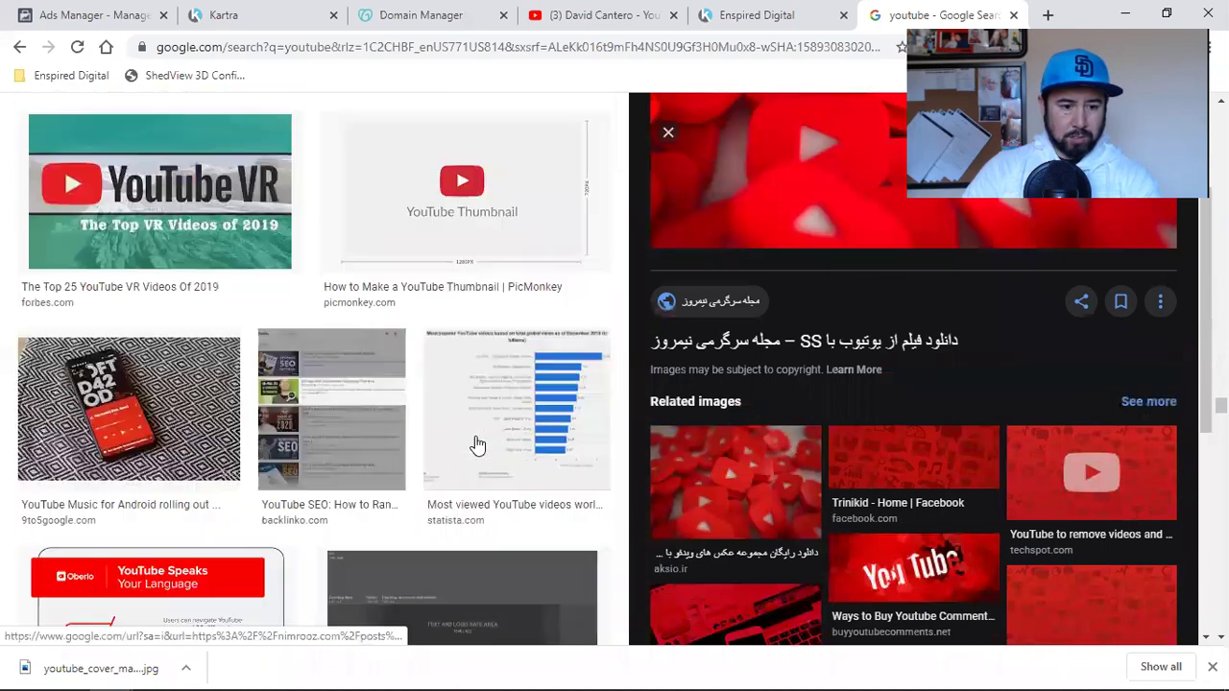
{"action": "scroll", "coordinate": [477, 444], "scroll_direction": "down", "scroll_amount": 10}
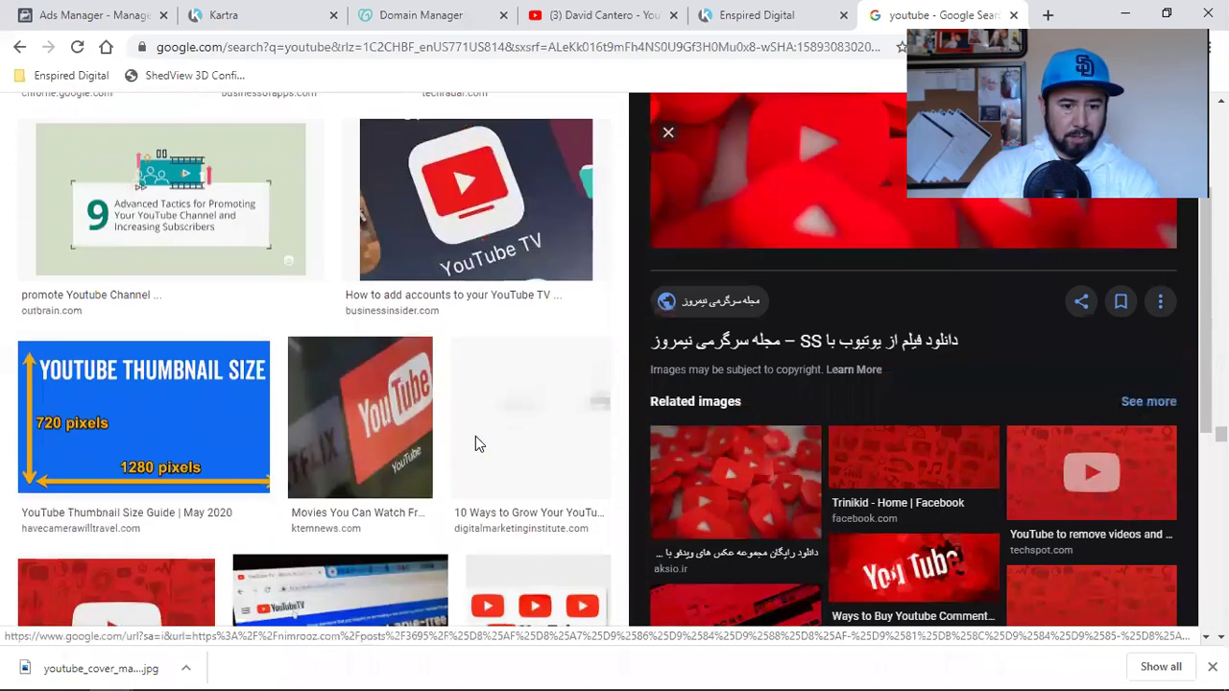
{"action": "scroll", "coordinate": [477, 444], "scroll_direction": "down", "scroll_amount": 10}
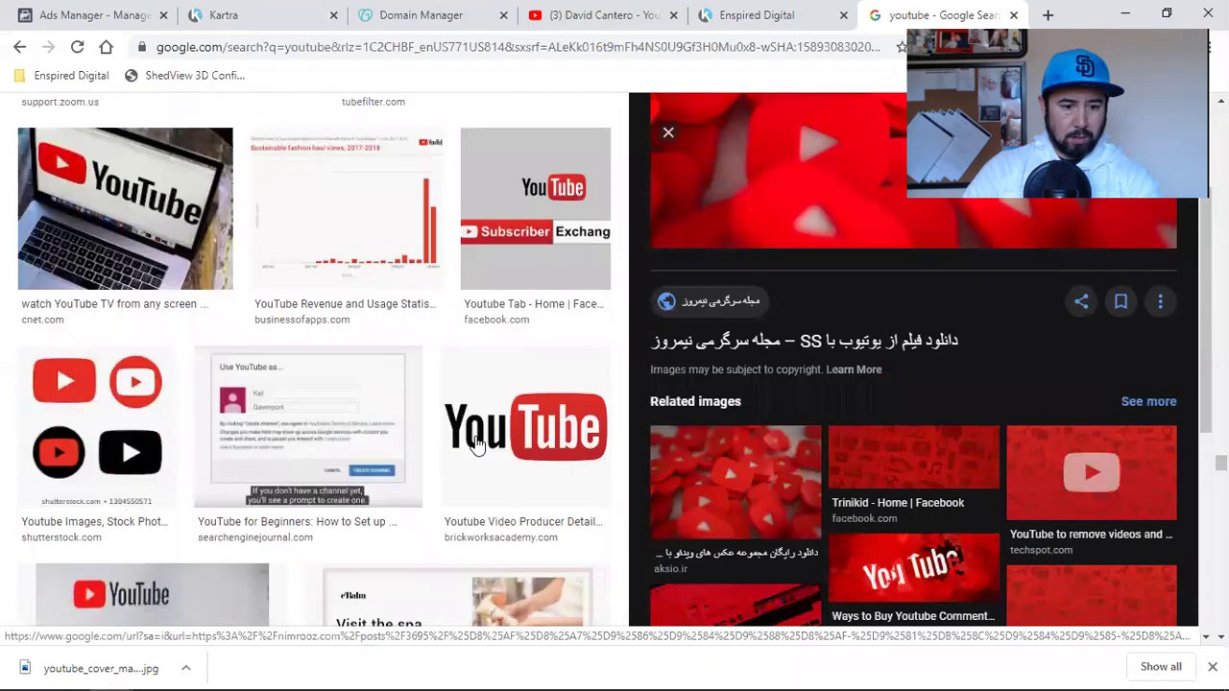
{"action": "scroll", "coordinate": [477, 443], "scroll_direction": "down", "scroll_amount": 10}
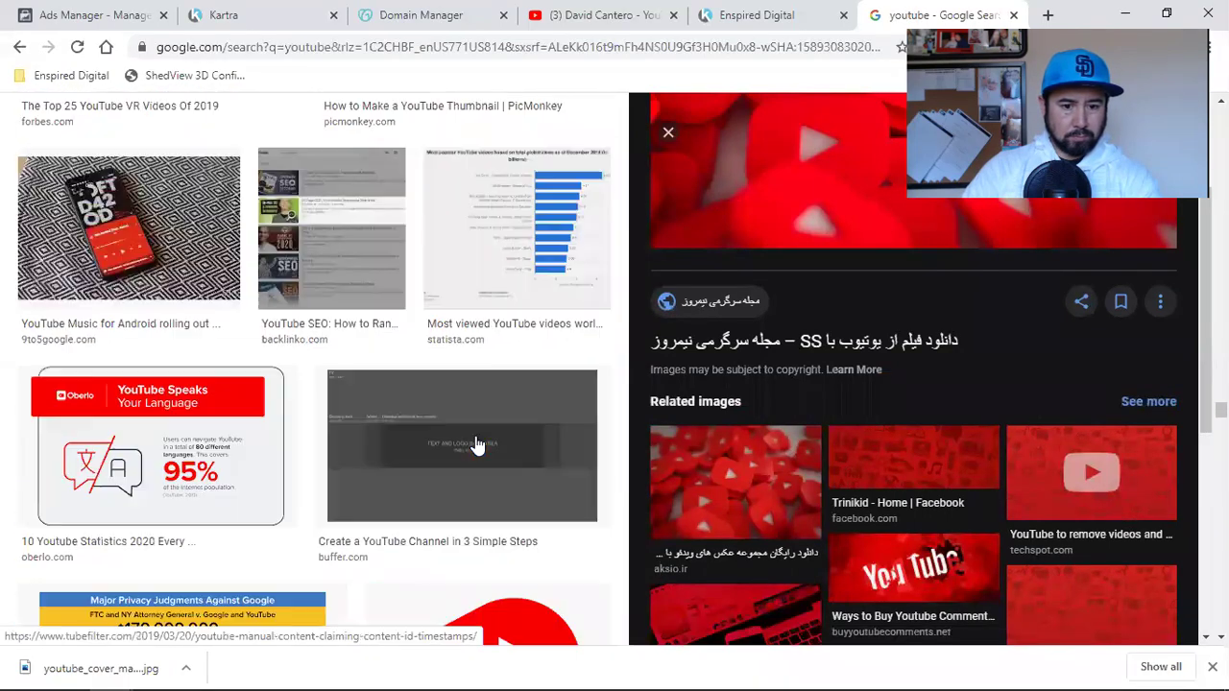
{"action": "scroll", "coordinate": [477, 444], "scroll_direction": "up", "scroll_amount": 20}
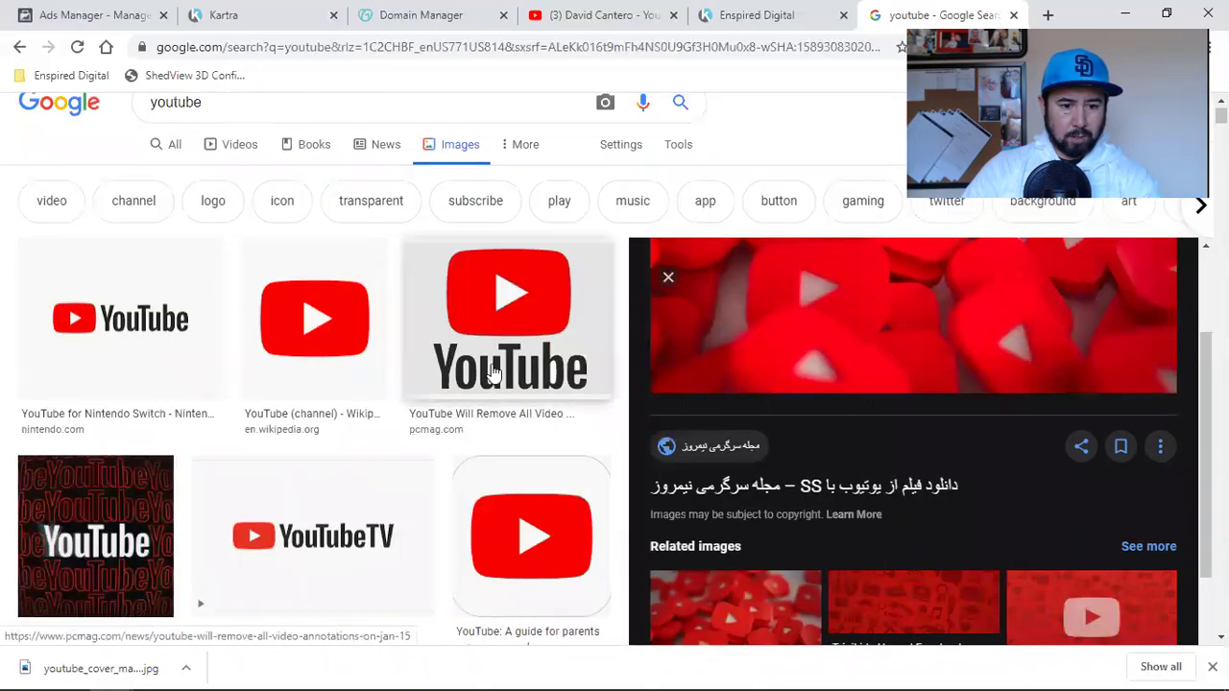
- Preview the PCMag YouTube logo and The Verge's repeating YouTube lettering, comparing against the mockup section on the Kartra page
{"action": "left_click", "coordinate": [506, 345]}
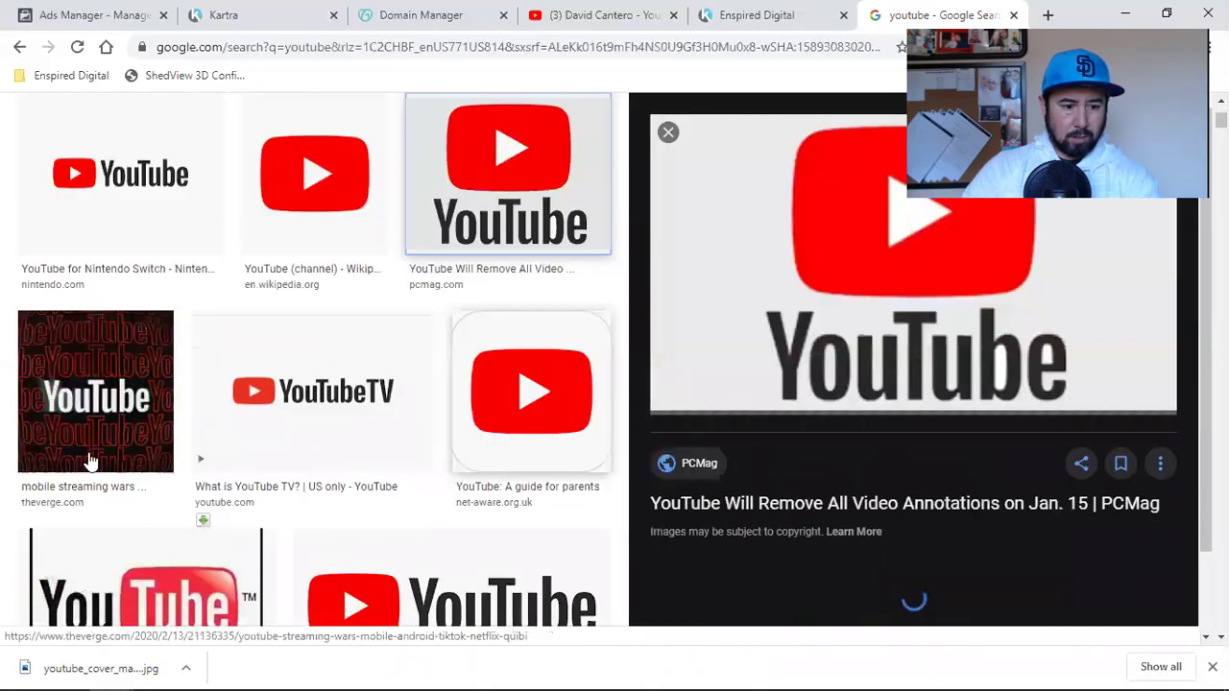
{"action": "left_click", "coordinate": [96, 403]}
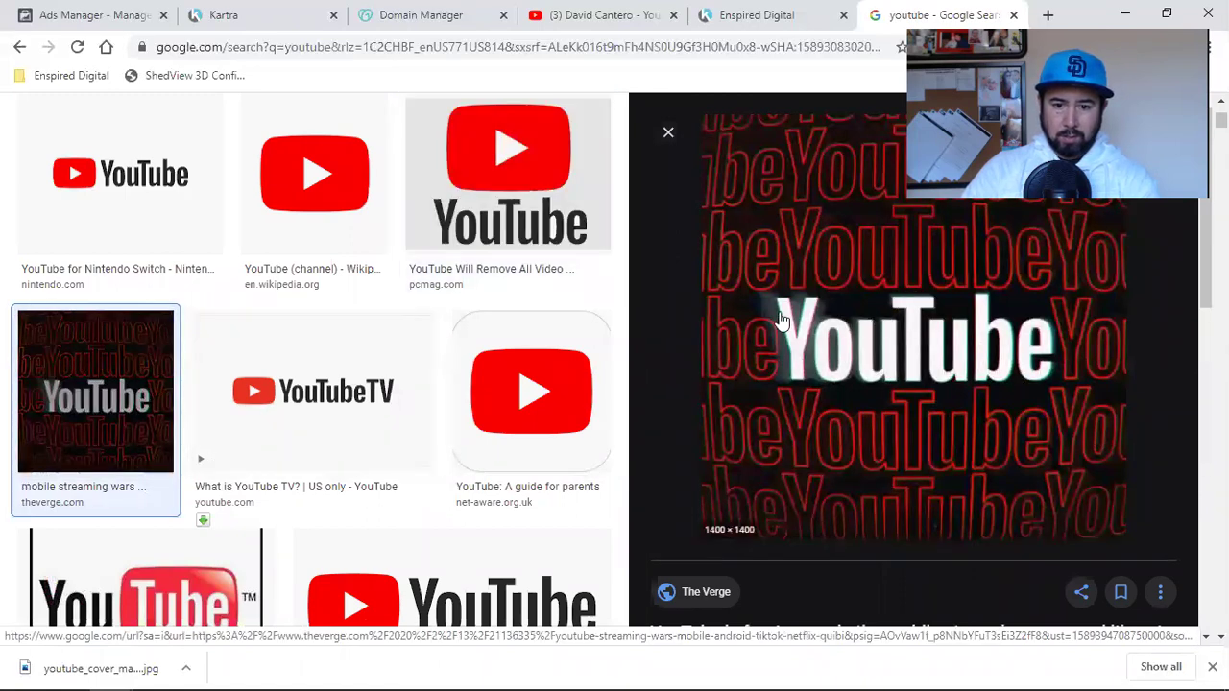
{"action": "left_click", "coordinate": [338, 8]}
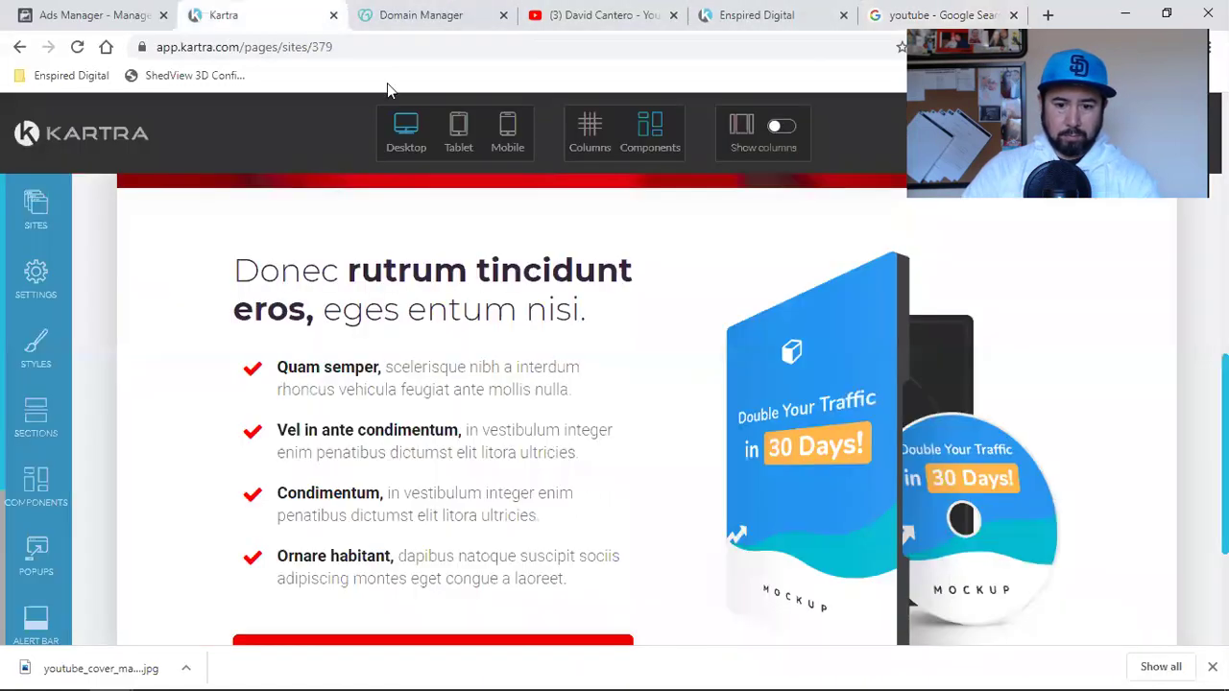
{"action": "left_click", "coordinate": [898, 14]}
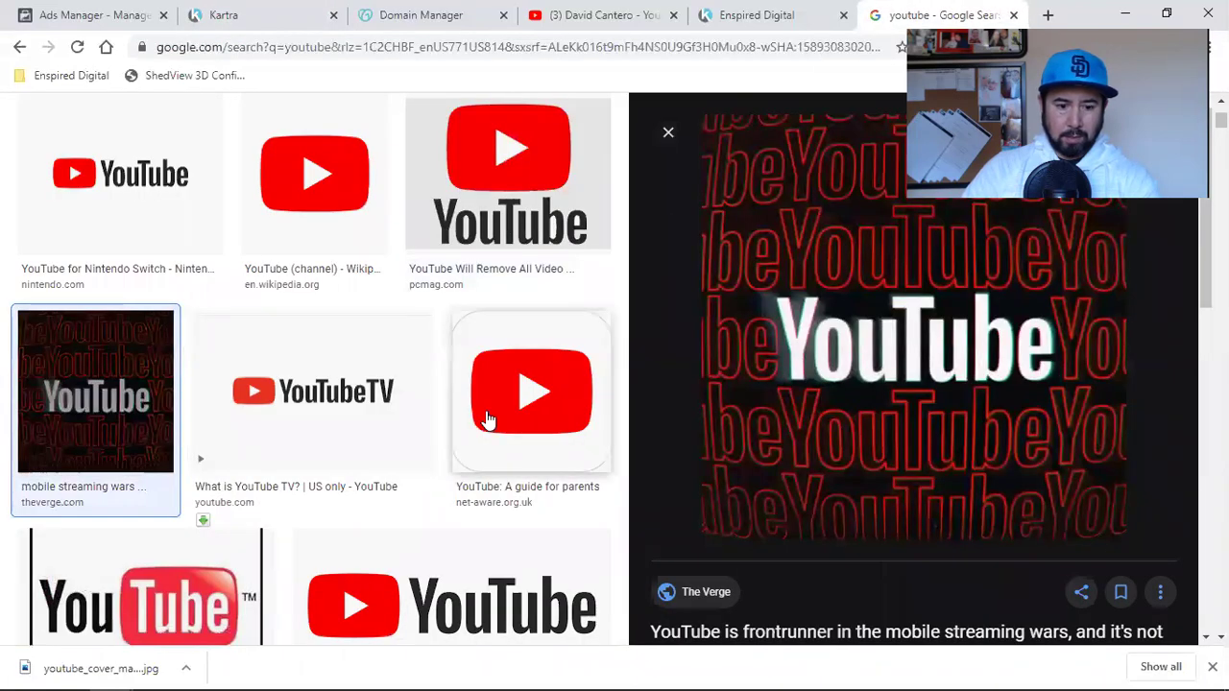
- Preview the Net Aware play-button icon, examine its related images and view the red YouTube app icon from PNG Image
{"action": "scroll", "coordinate": [488, 419], "scroll_direction": "down", "scroll_amount": 2}
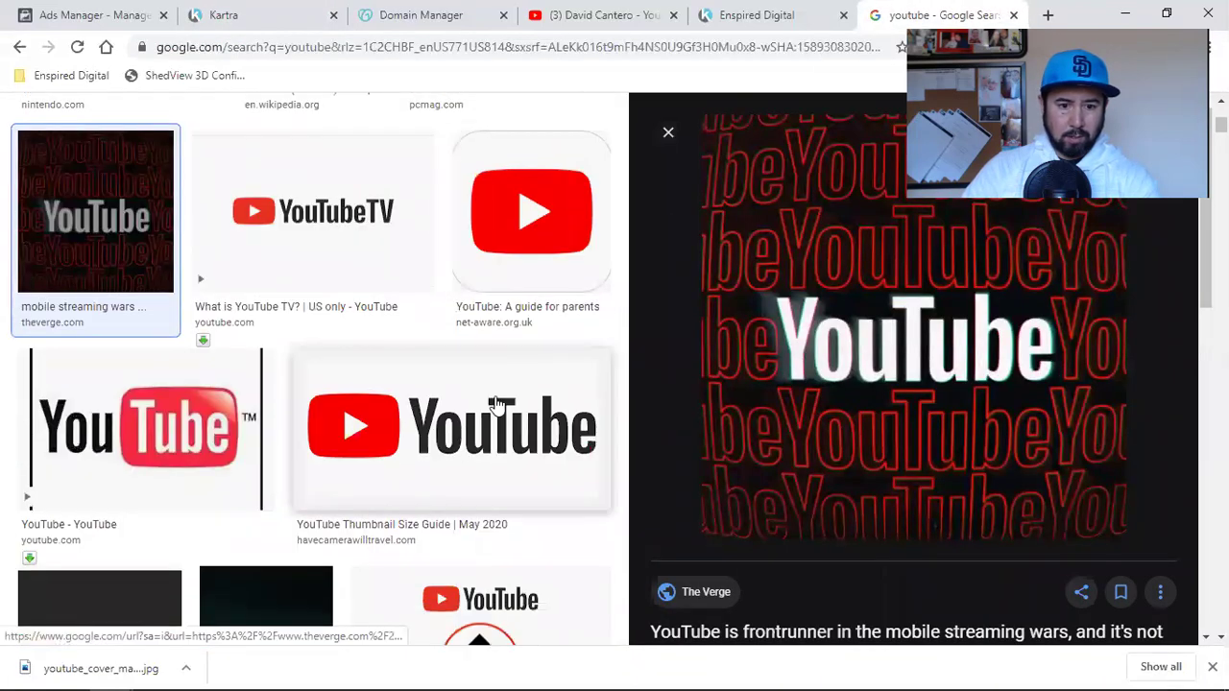
{"action": "left_click", "coordinate": [572, 228]}
{"action": "scroll", "coordinate": [902, 503], "scroll_direction": "down", "scroll_amount": 10}
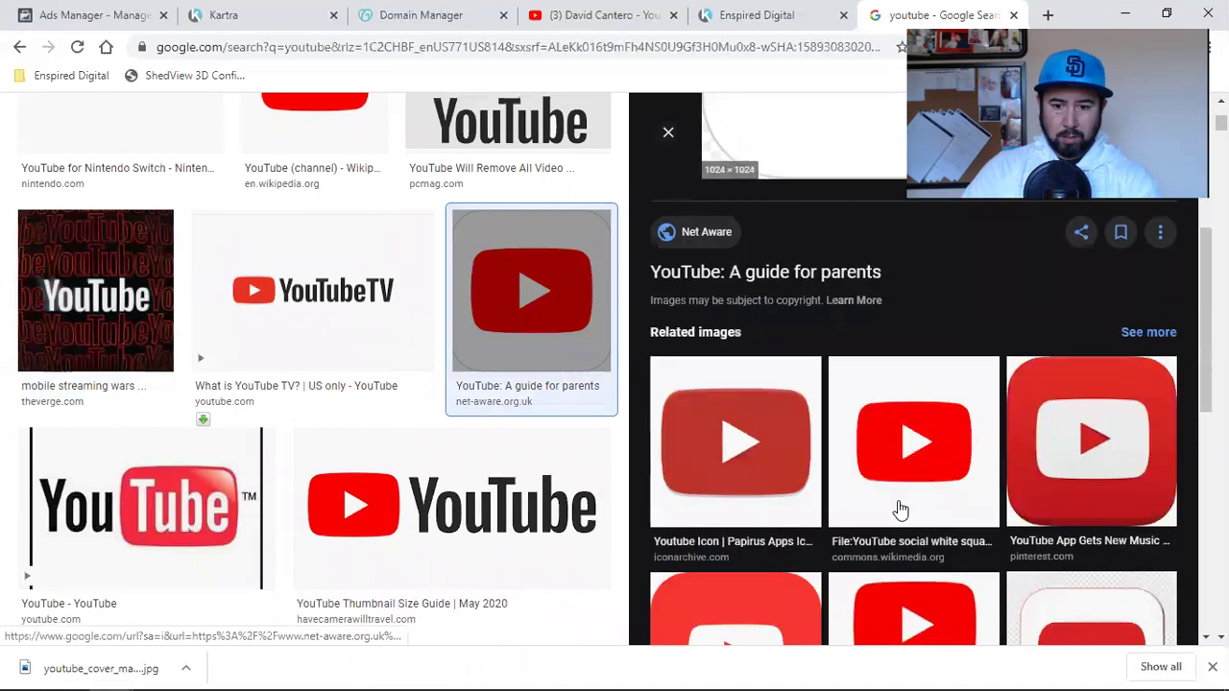
{"action": "scroll", "coordinate": [998, 497], "scroll_direction": "down", "scroll_amount": 2}
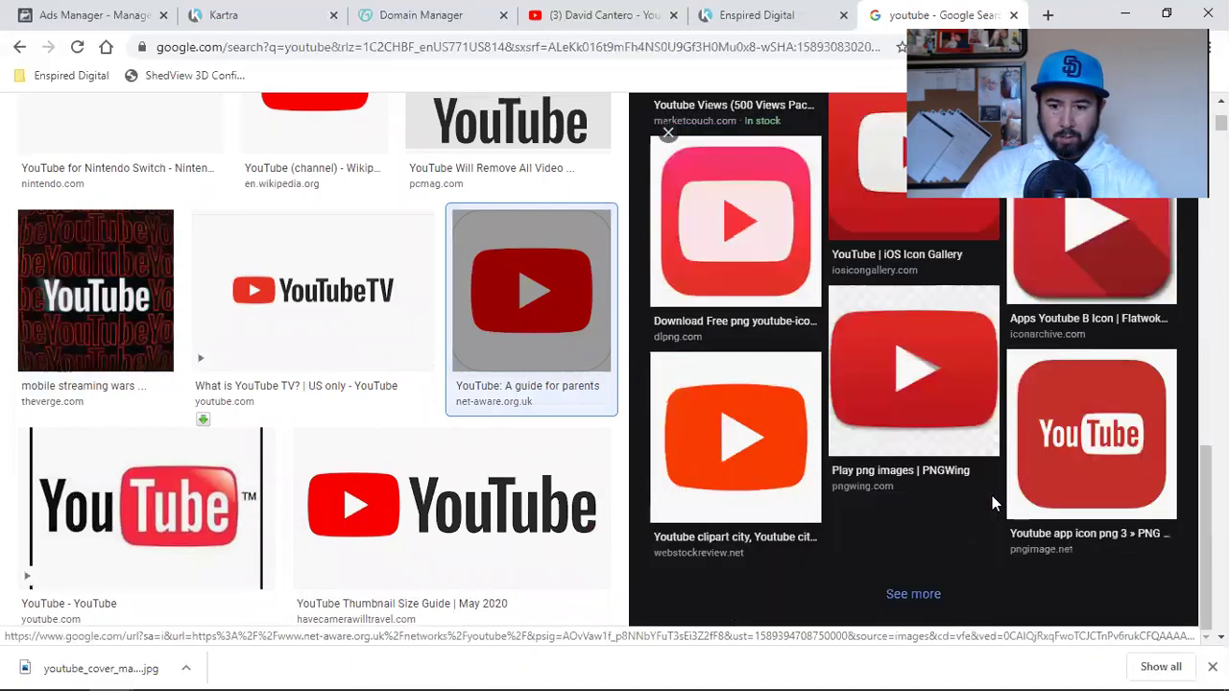
{"action": "left_click", "coordinate": [1092, 452]}
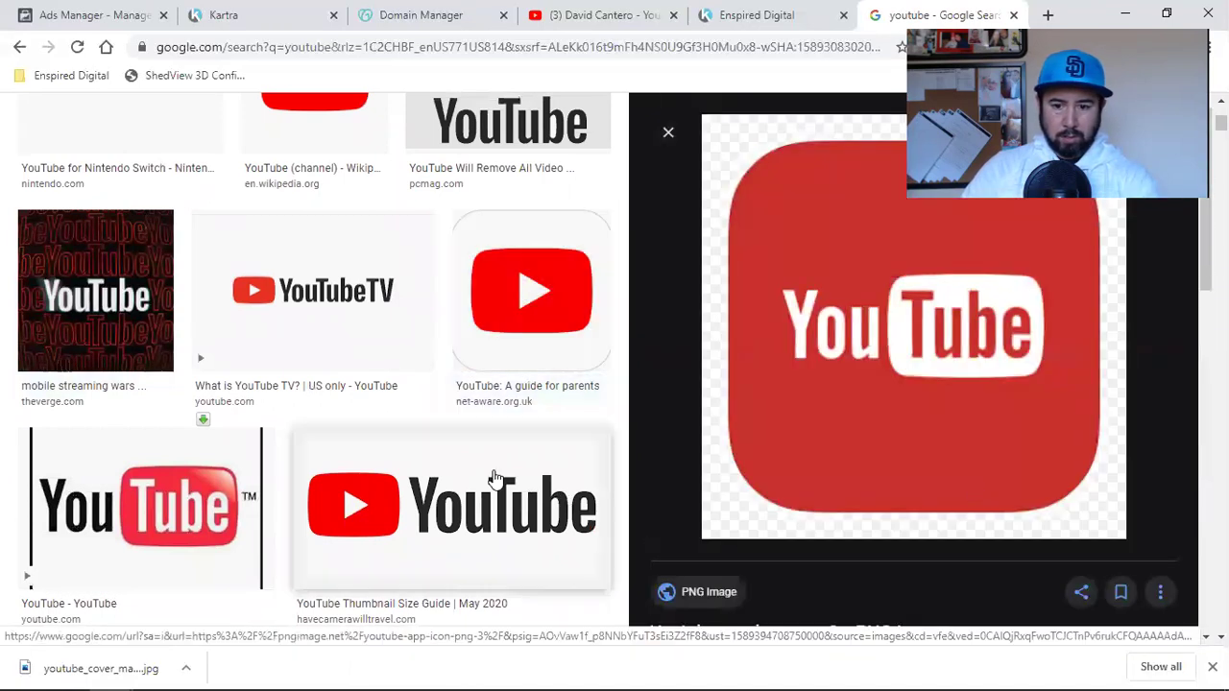
- Examine more YouTube image results, including Business Insider's blurred play-button picture and its related images
{"action": "scroll", "coordinate": [494, 478], "scroll_direction": "down", "scroll_amount": 8}
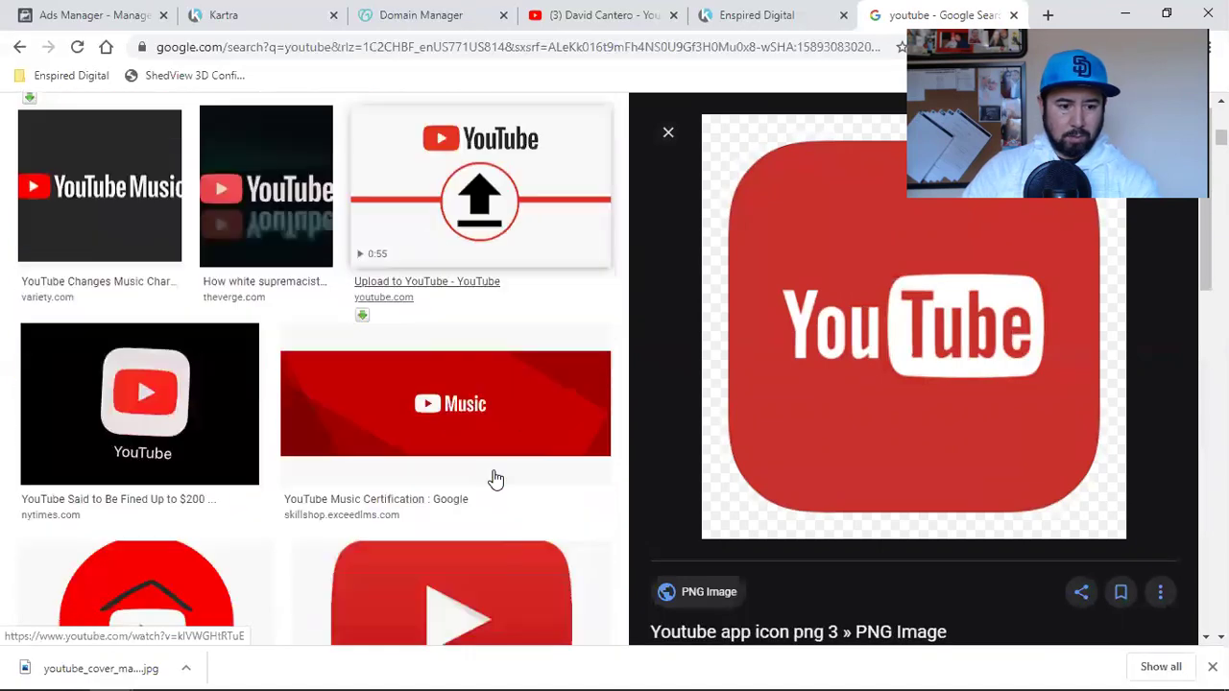
{"action": "scroll", "coordinate": [494, 478], "scroll_direction": "down", "scroll_amount": 10}
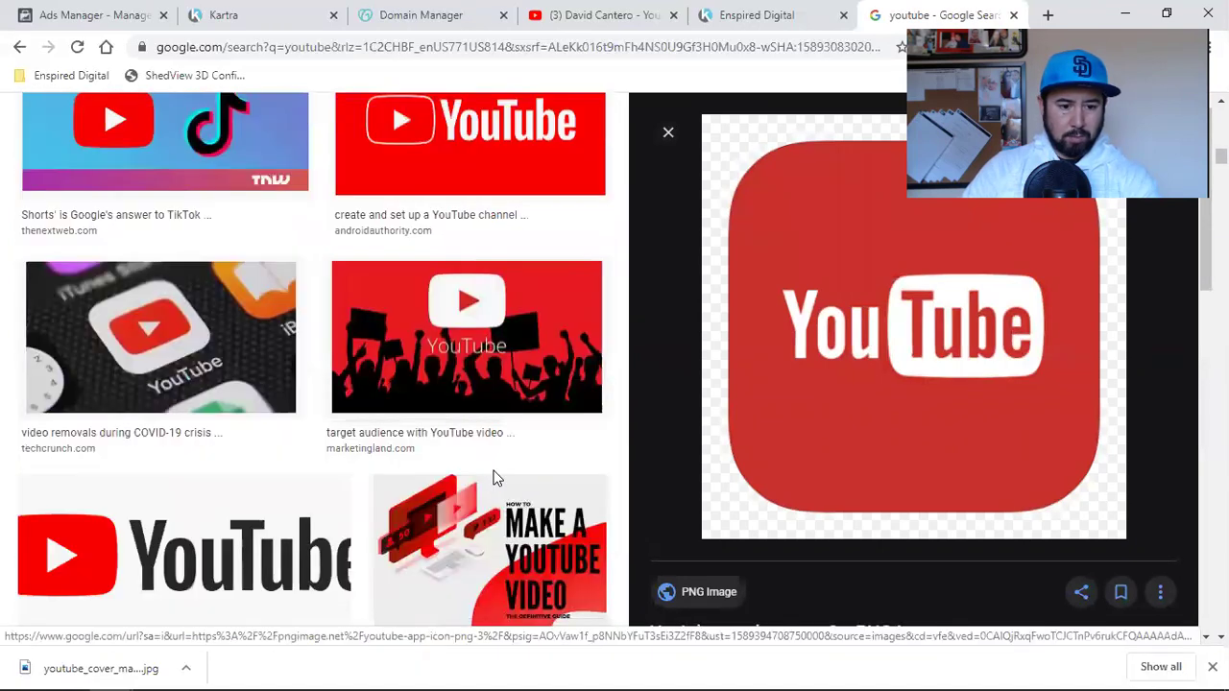
{"action": "scroll", "coordinate": [492, 478], "scroll_direction": "down", "scroll_amount": 4}
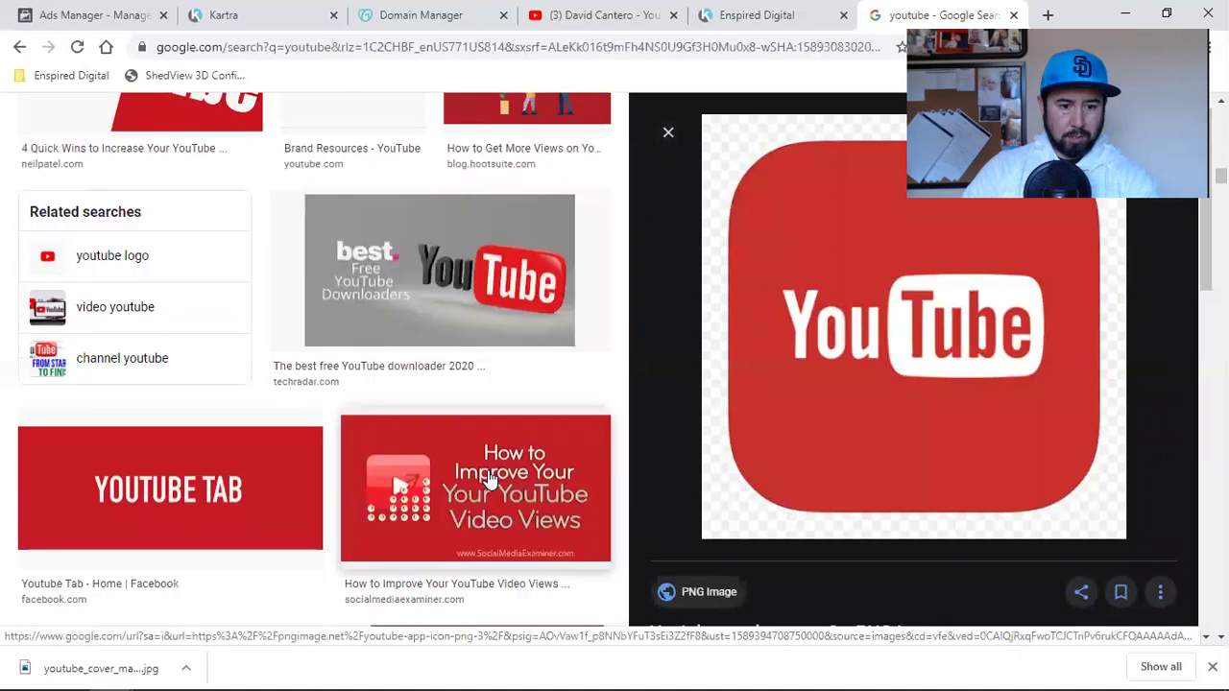
{"action": "scroll", "coordinate": [489, 480], "scroll_direction": "down", "scroll_amount": 4}
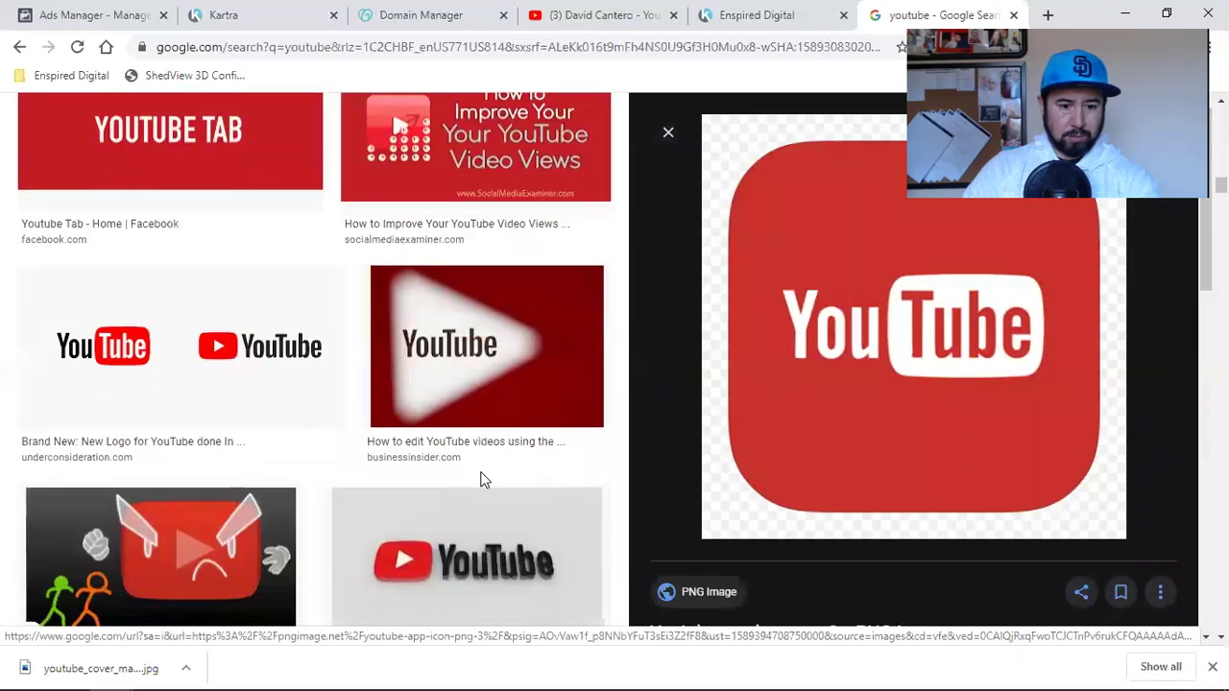
{"action": "left_click", "coordinate": [462, 387]}
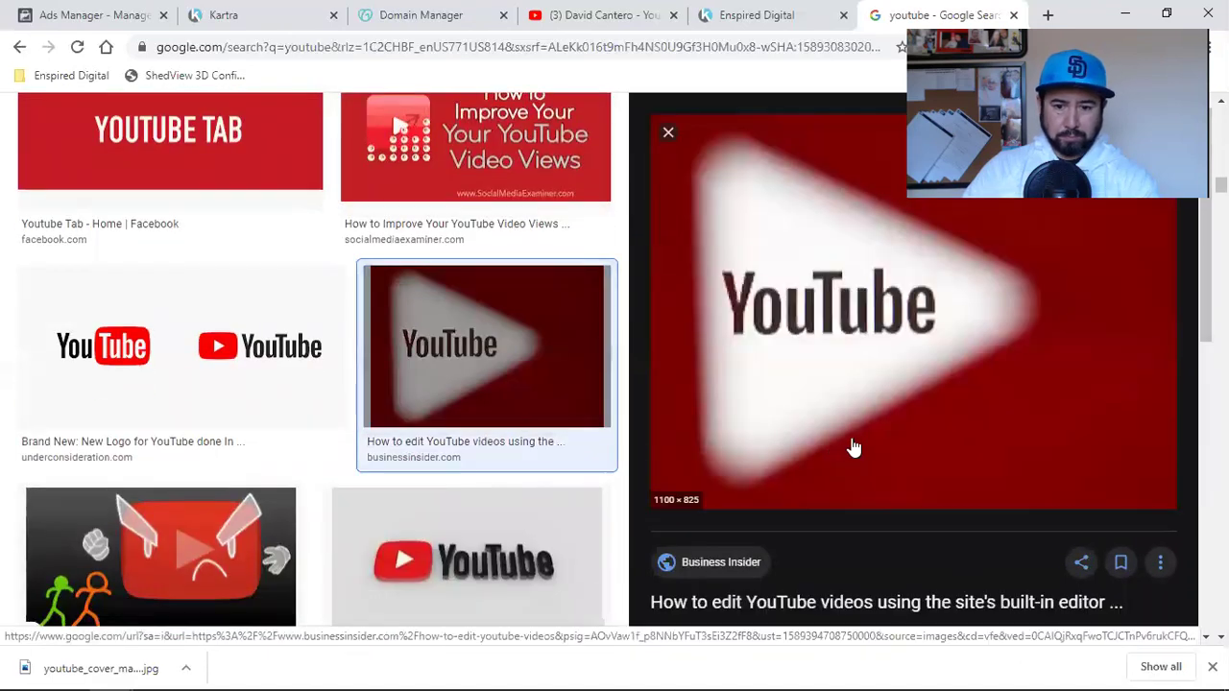
{"action": "scroll", "coordinate": [853, 447], "scroll_direction": "down", "scroll_amount": 5}
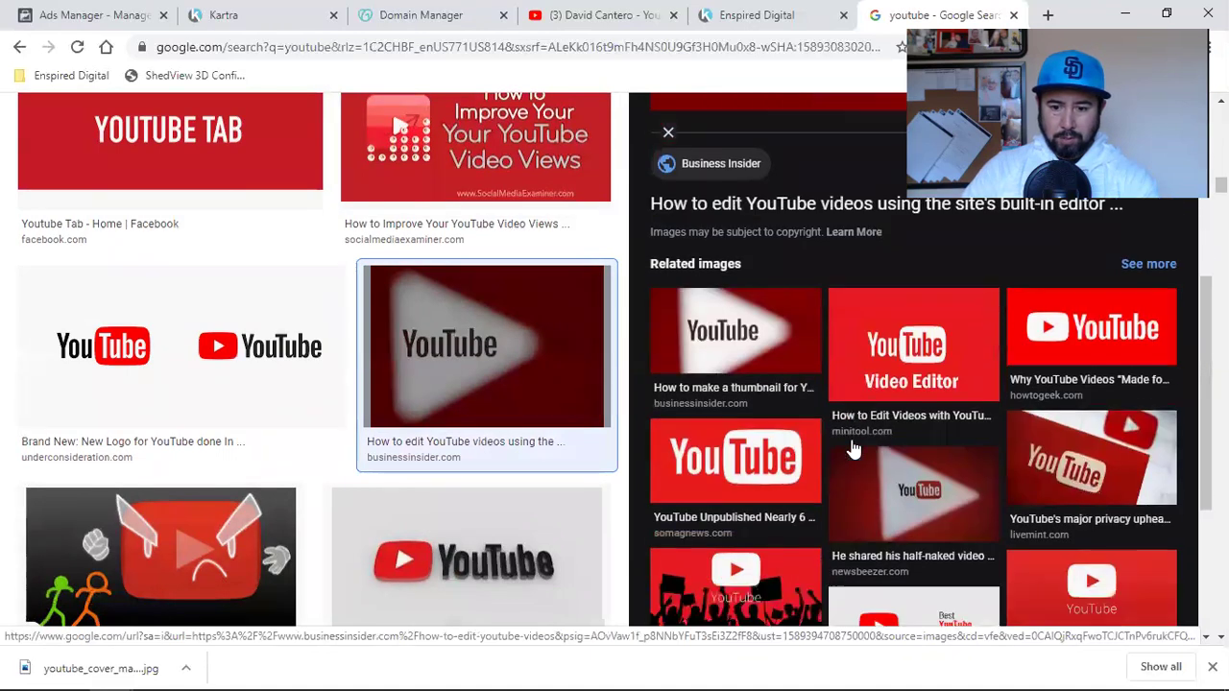
{"action": "scroll", "coordinate": [851, 448], "scroll_direction": "down", "scroll_amount": 2}
{"action": "scroll", "coordinate": [288, 452], "scroll_direction": "down", "scroll_amount": 7}
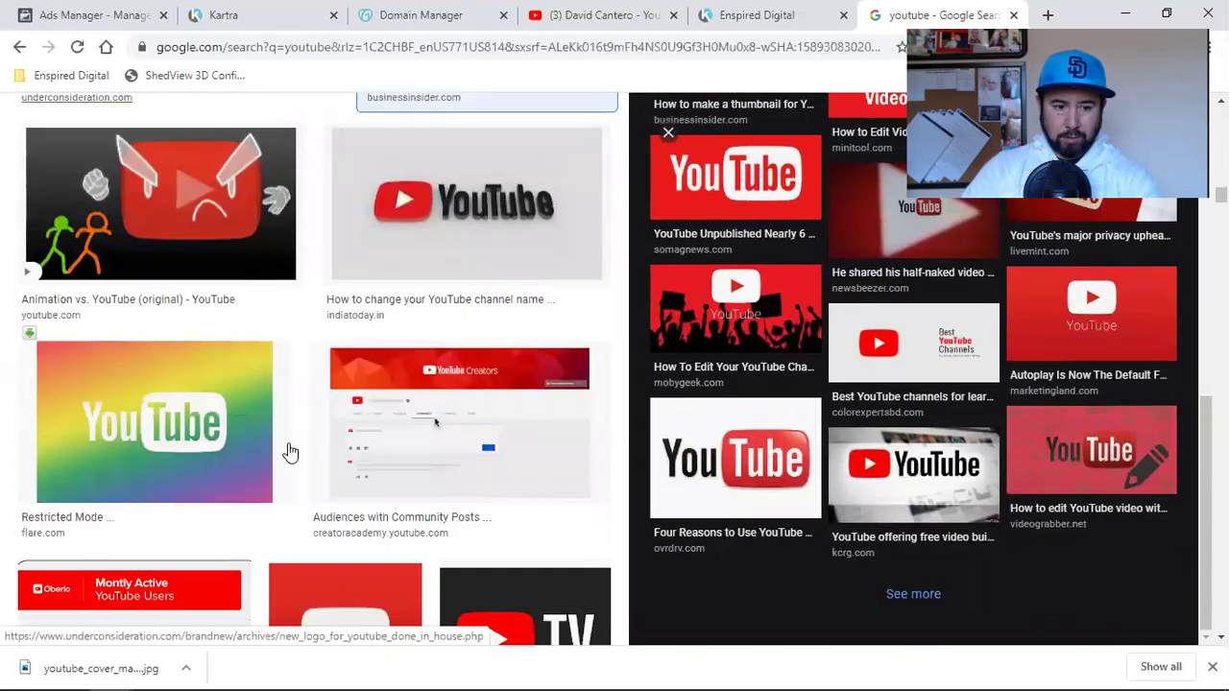
{"action": "scroll", "coordinate": [288, 451], "scroll_direction": "down", "scroll_amount": 10}
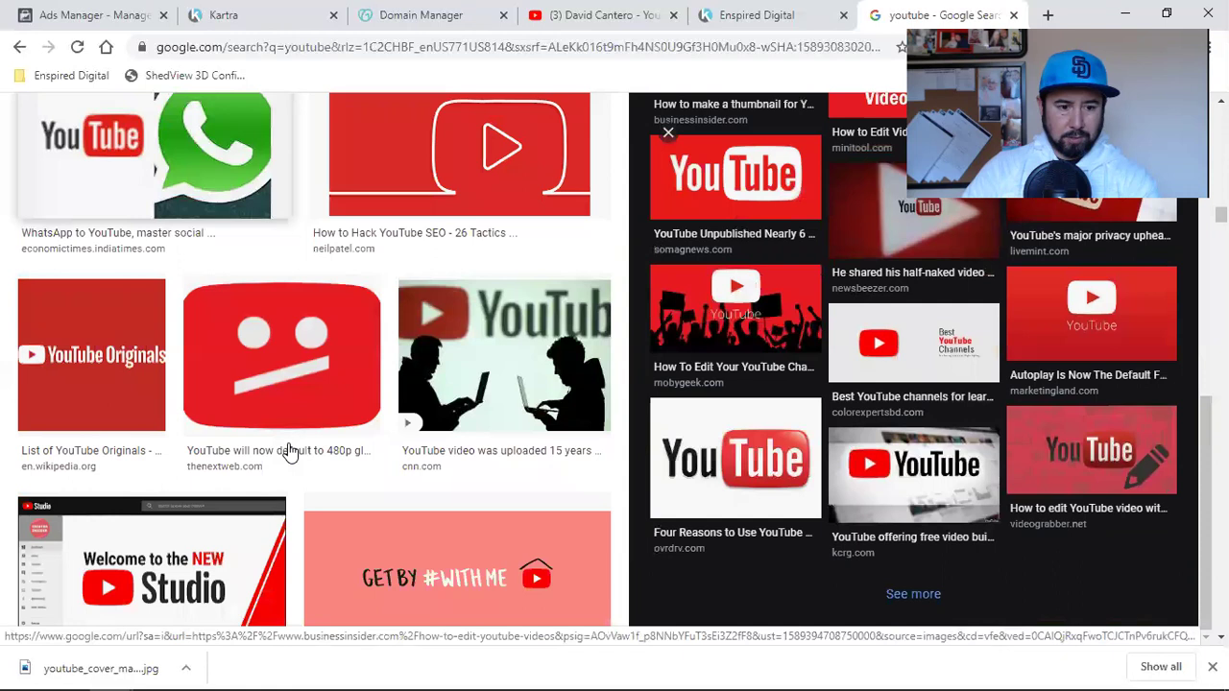
{"action": "scroll", "coordinate": [288, 451], "scroll_direction": "down", "scroll_amount": 2}
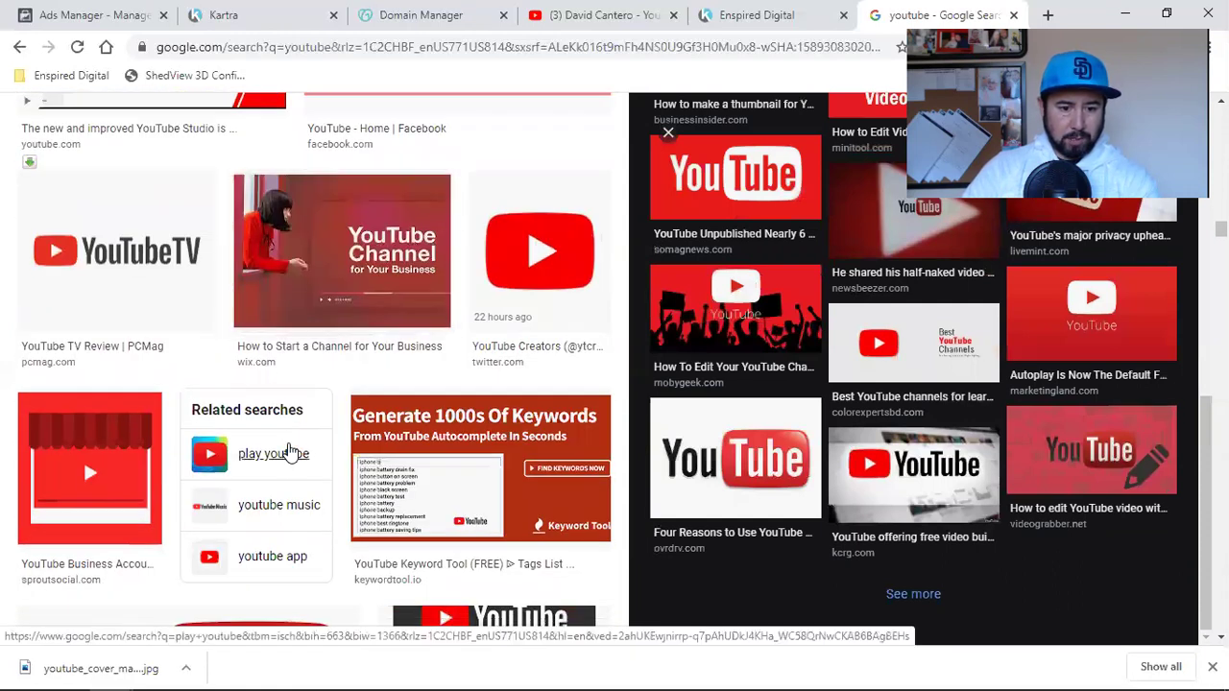
- Switch to the Kartra editor and search the royalty-free image library for "youtube" from the product mockup's image settings
{"action": "left_click", "coordinate": [230, 15]}
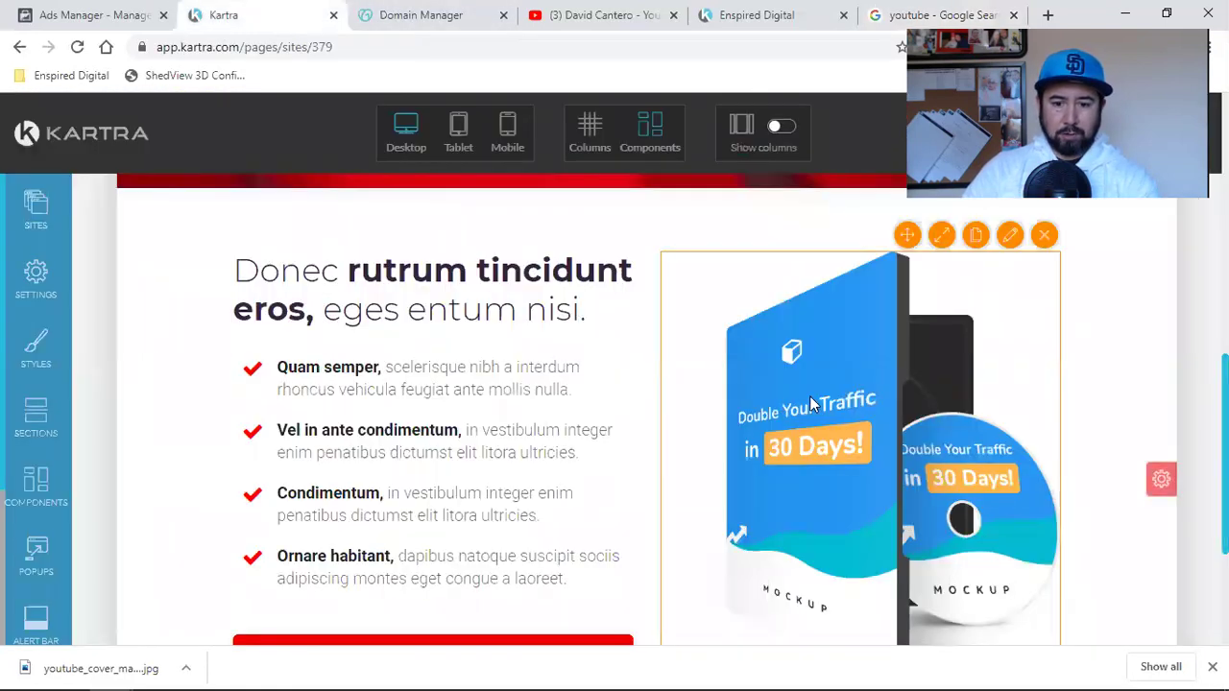
{"action": "left_click", "coordinate": [1006, 237]}
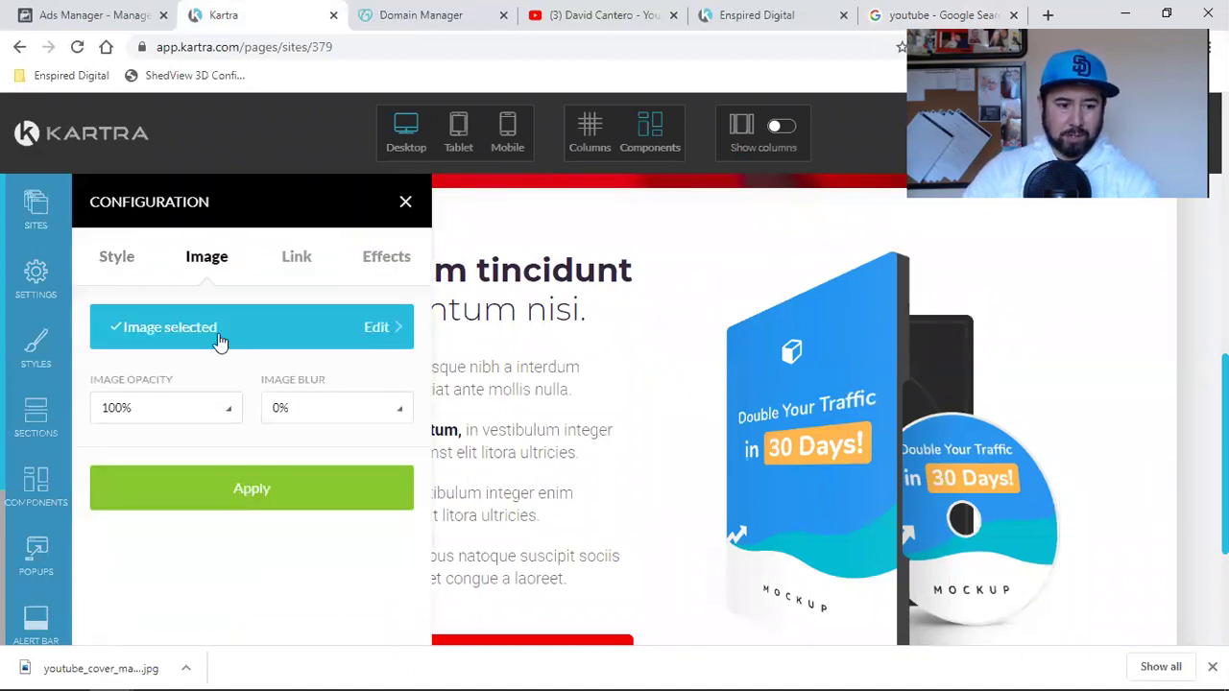
{"action": "left_click", "coordinate": [213, 329]}
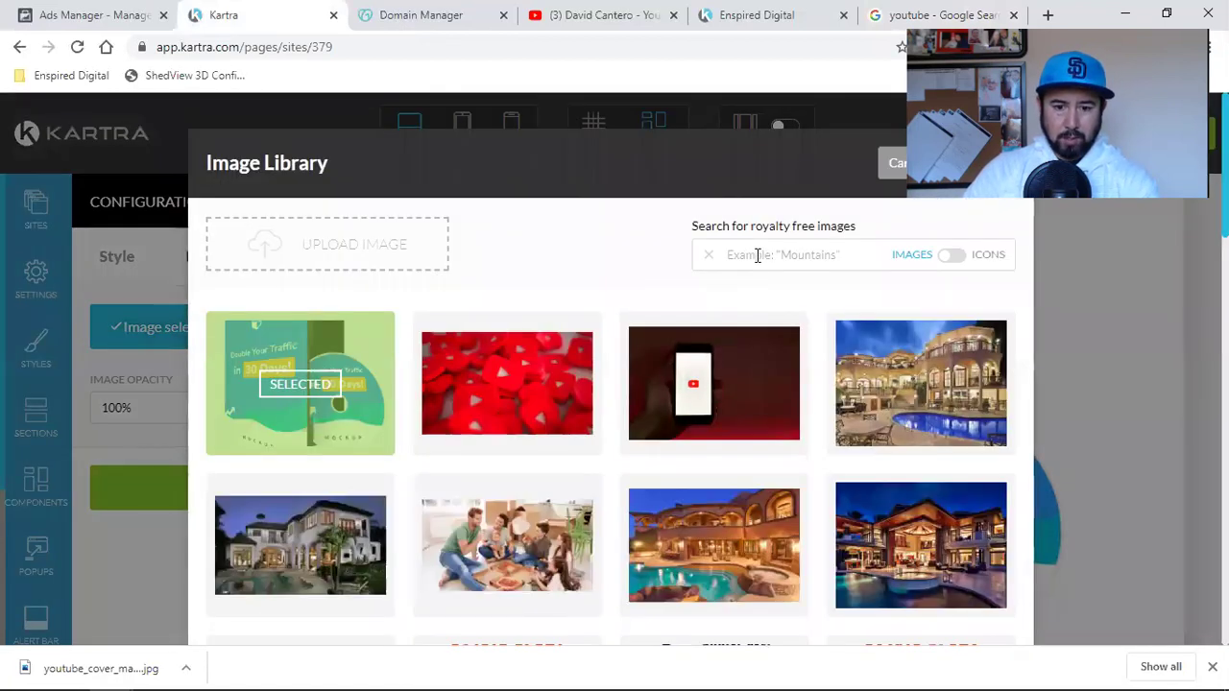
{"action": "left_click", "coordinate": [765, 266]}
{"action": "type", "text": "youtube"}
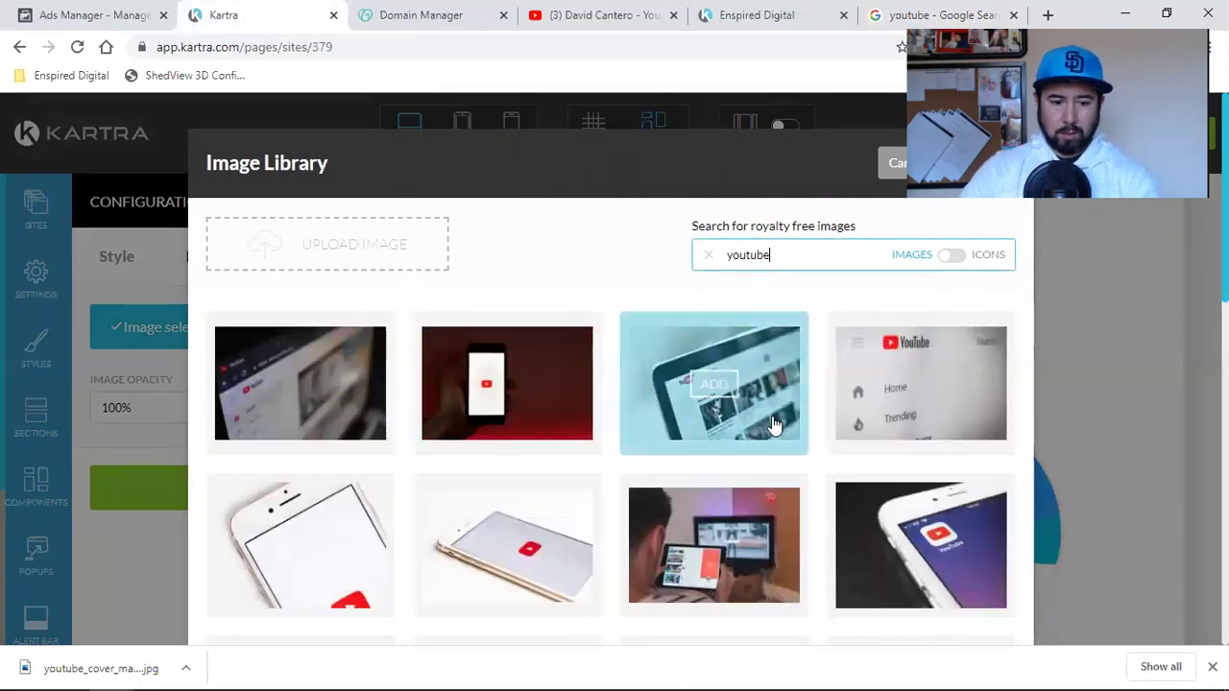
- Look through the royalty-free results and add the photo of a hand-held phone with the YouTube logo on dark red to the library
{"action": "scroll", "coordinate": [773, 425], "scroll_direction": "down", "scroll_amount": 2}
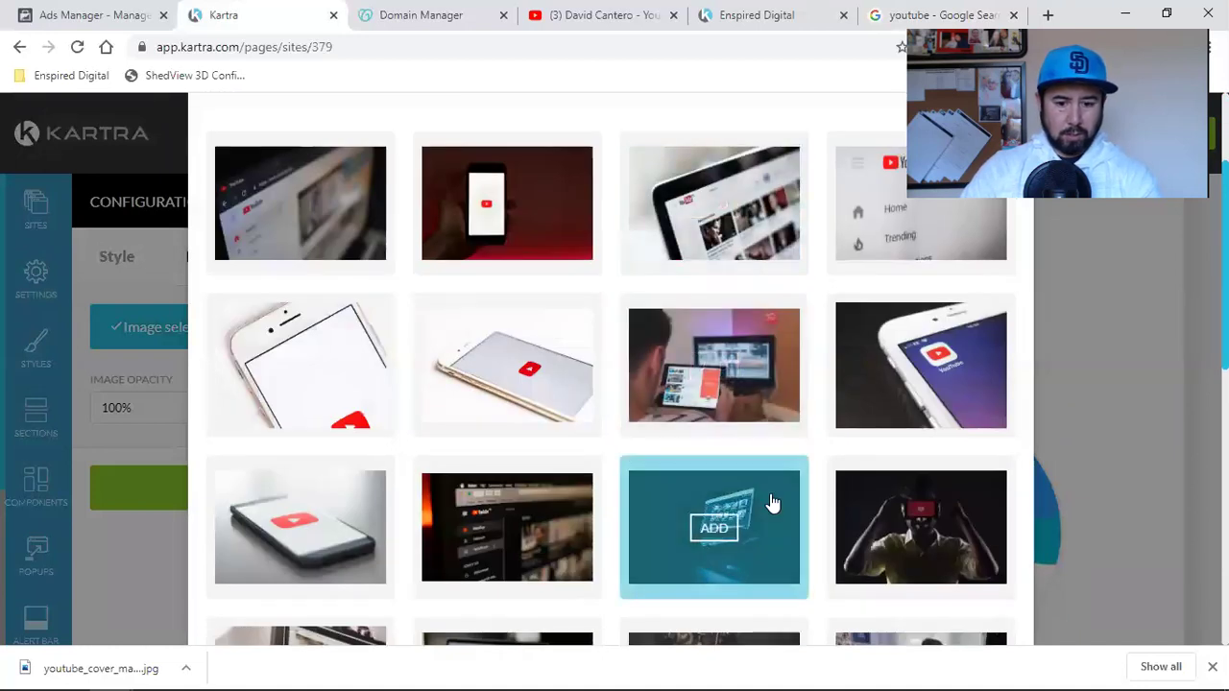
{"action": "scroll", "coordinate": [759, 384], "scroll_direction": "down", "scroll_amount": 2}
{"action": "scroll", "coordinate": [722, 448], "scroll_direction": "down", "scroll_amount": 2}
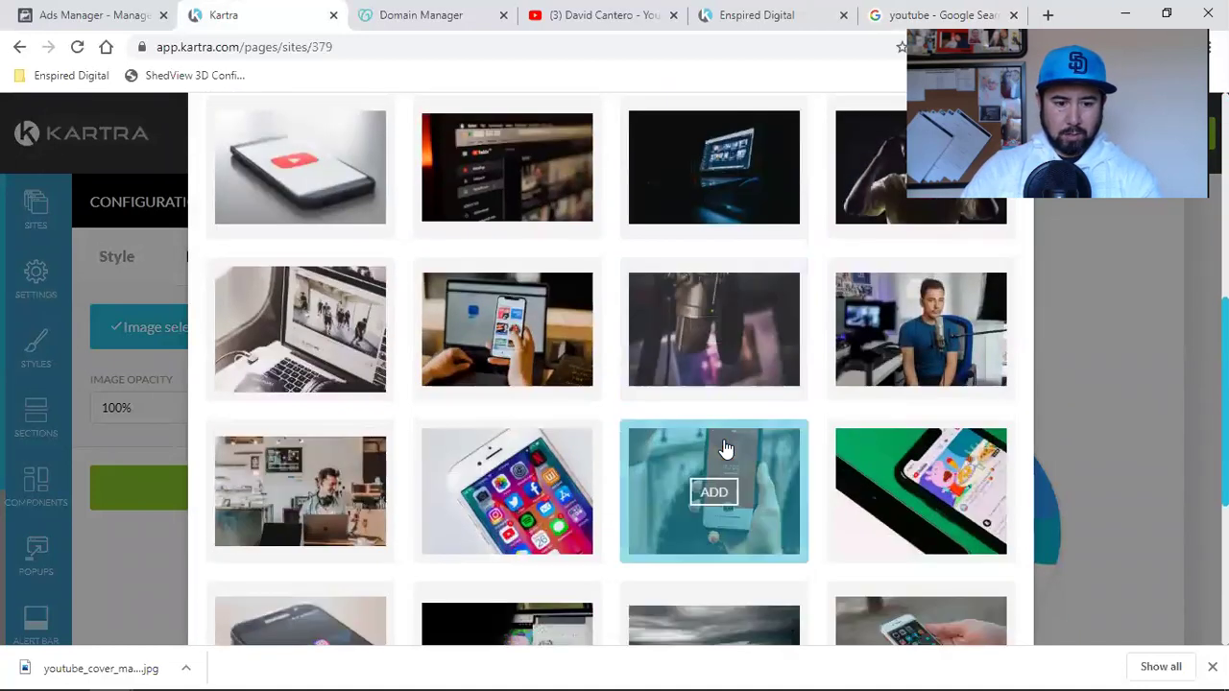
{"action": "scroll", "coordinate": [726, 448], "scroll_direction": "down", "scroll_amount": 3}
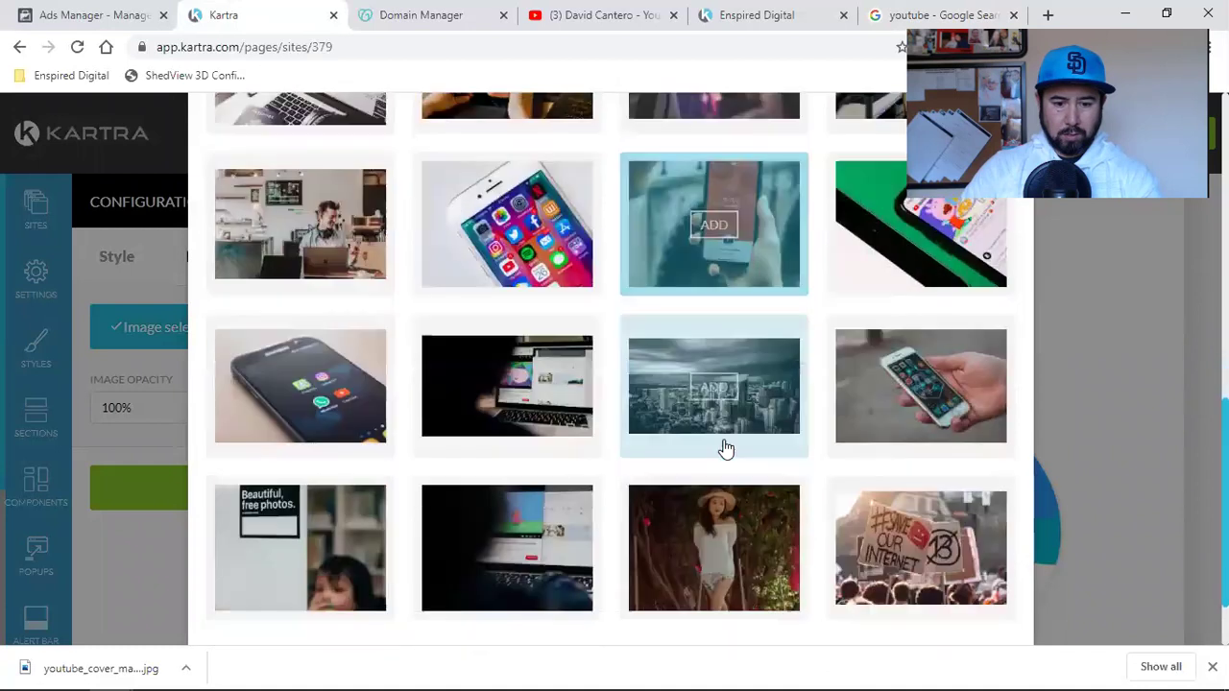
{"action": "scroll", "coordinate": [725, 448], "scroll_direction": "down", "scroll_amount": 1}
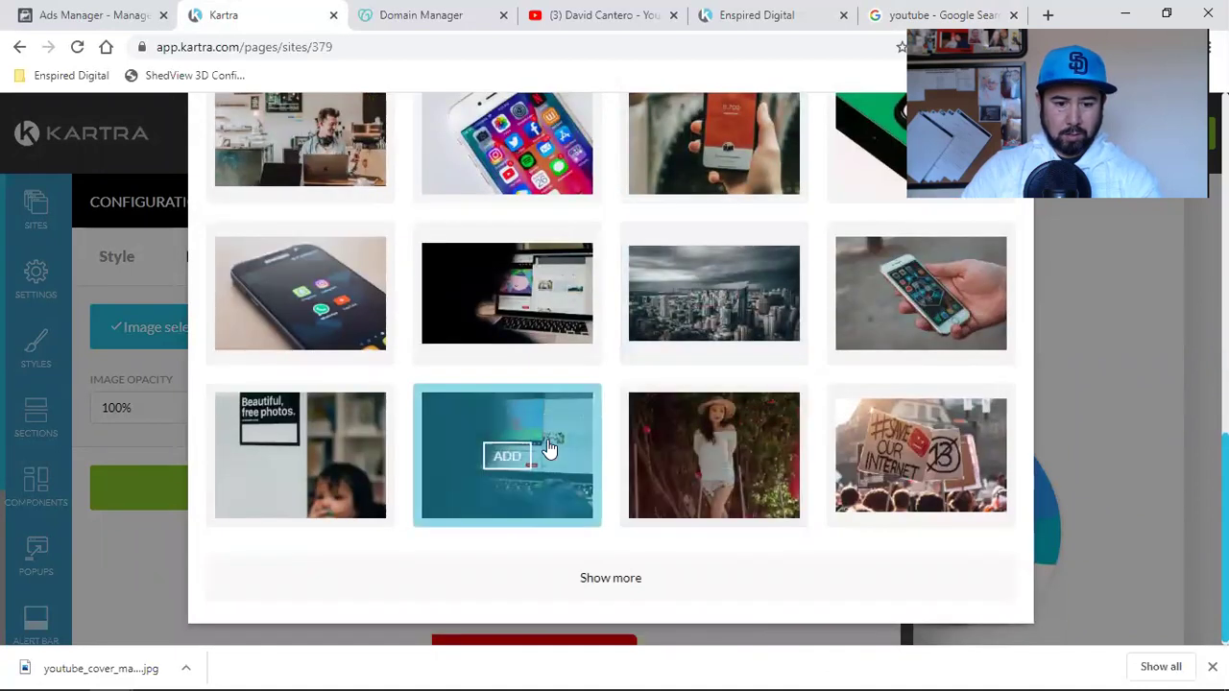
{"action": "scroll", "coordinate": [549, 449], "scroll_direction": "up", "scroll_amount": 7}
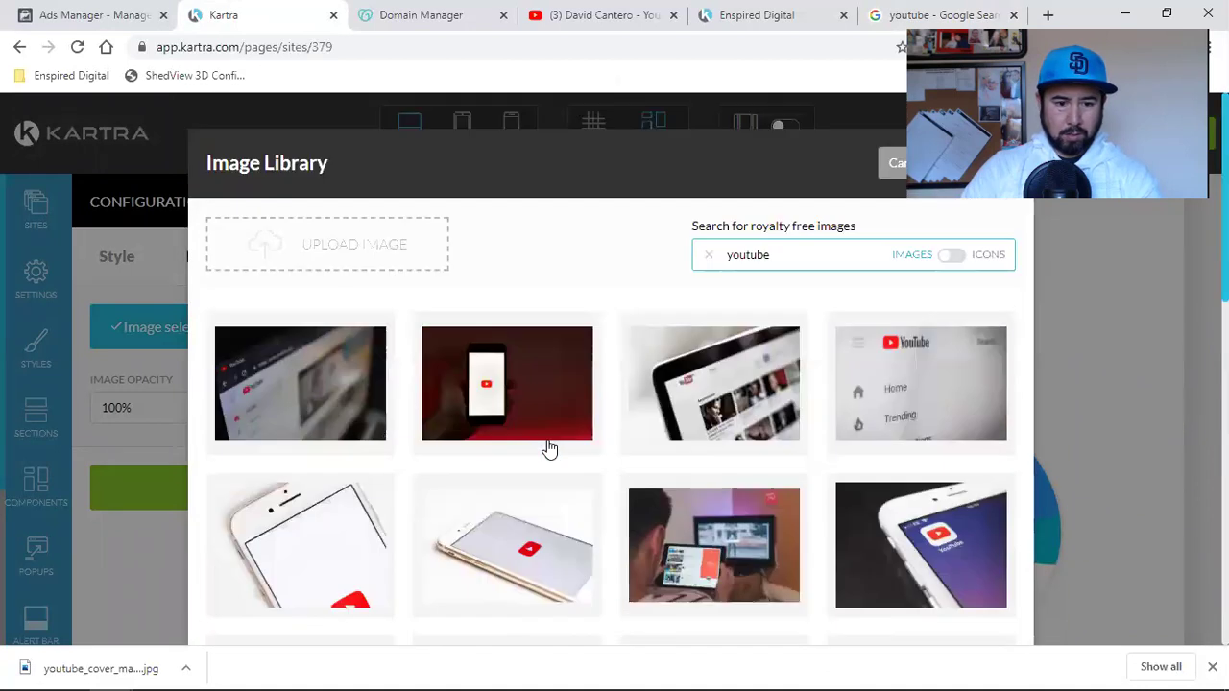
{"action": "left_click", "coordinate": [549, 385]}
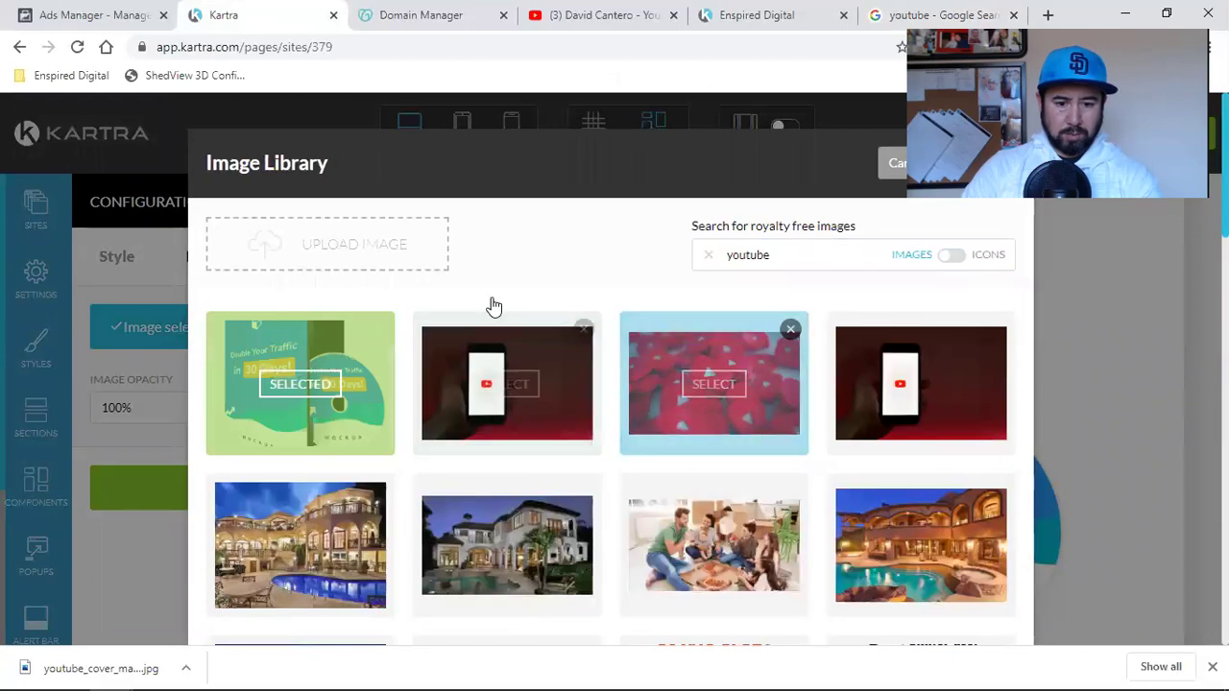
- Replace the product mockup with the photo of the hand-held phone showing the YouTube logo, and close the Google image search
{"action": "left_click", "coordinate": [507, 384]}
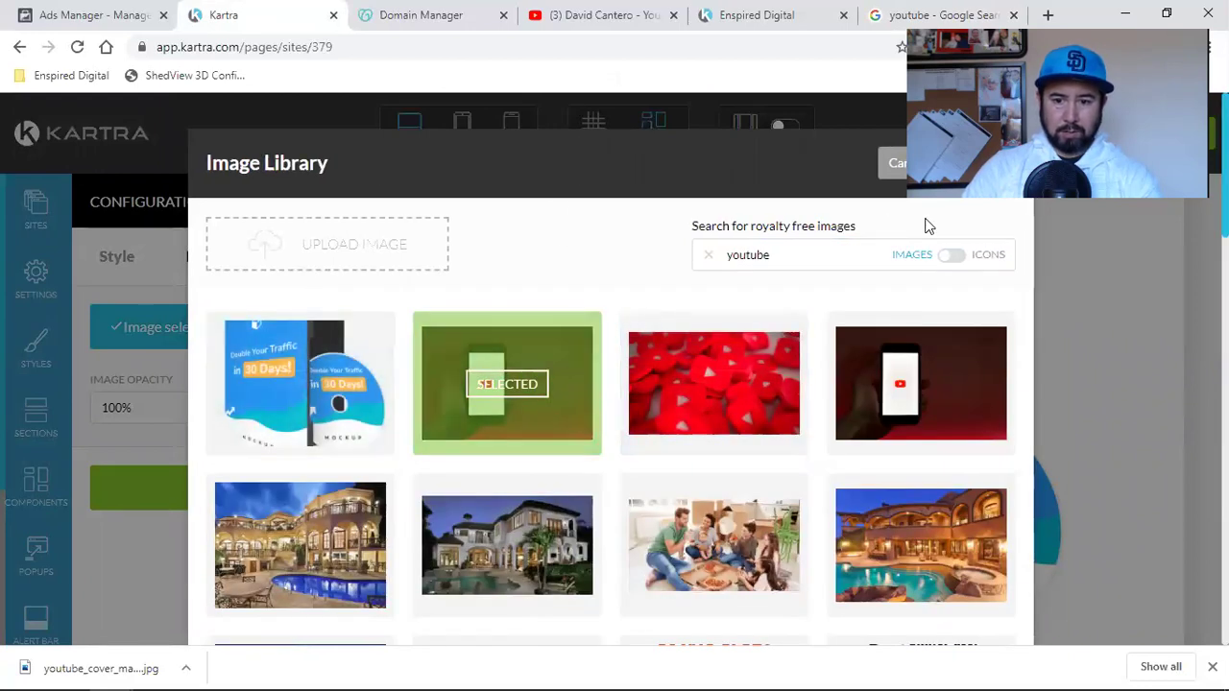
{"action": "left_click", "coordinate": [971, 169]}
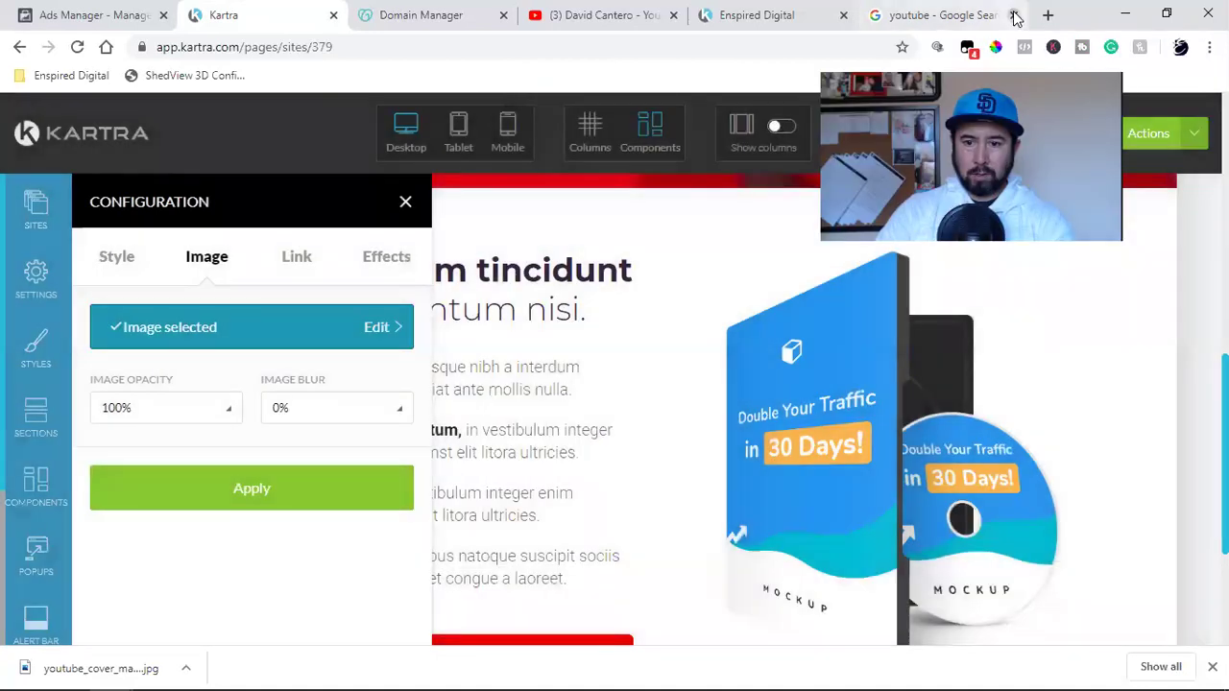
{"action": "left_click", "coordinate": [1015, 15]}
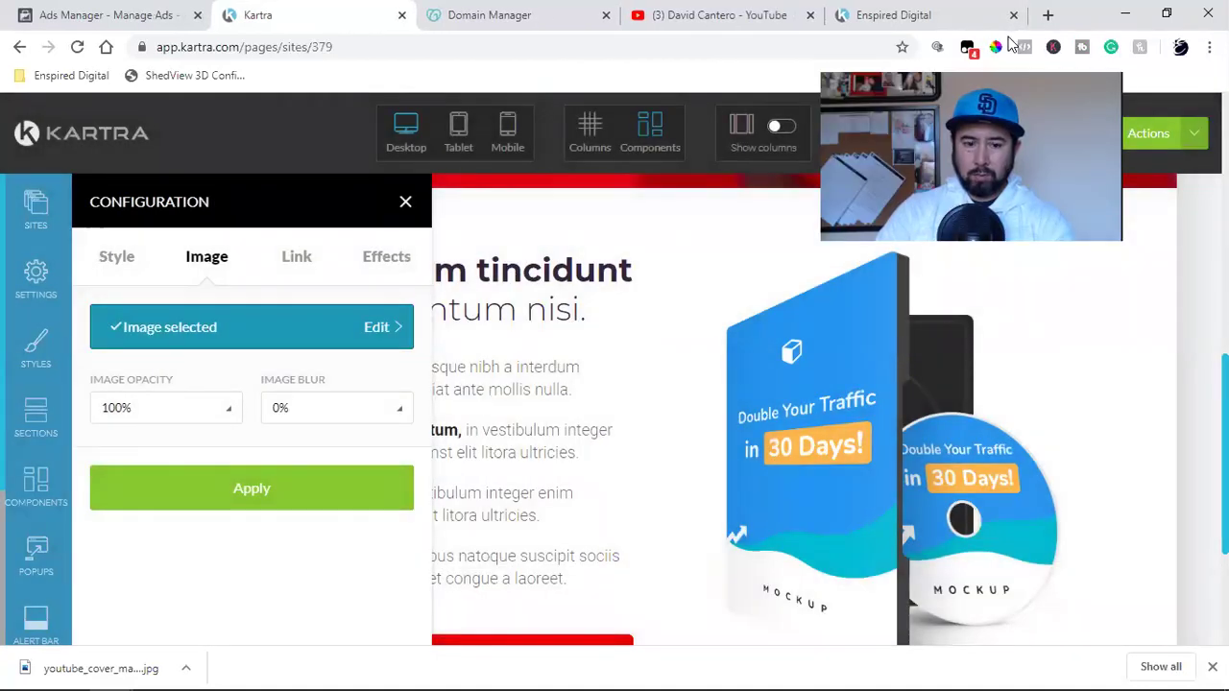
{"action": "left_click", "coordinate": [198, 495]}
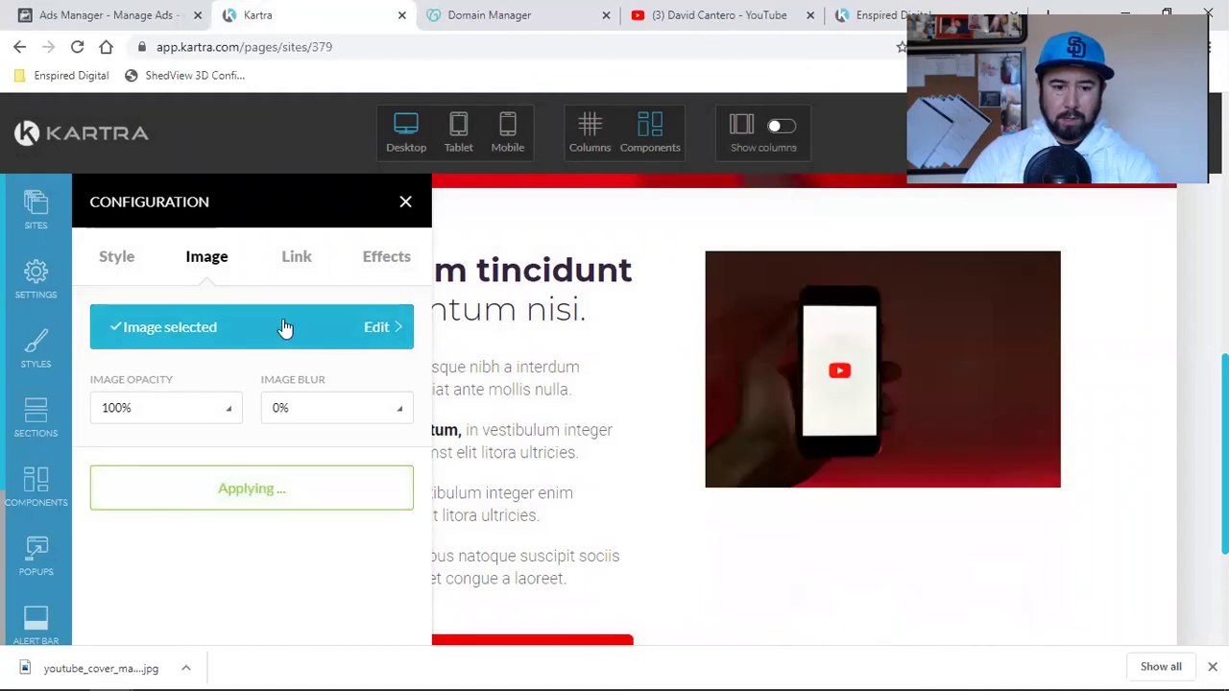
{"action": "left_click", "coordinate": [406, 203]}
- Look over the landing page from the hero section to the footer and save its progress
{"action": "scroll", "coordinate": [835, 453], "scroll_direction": "up", "scroll_amount": 4}
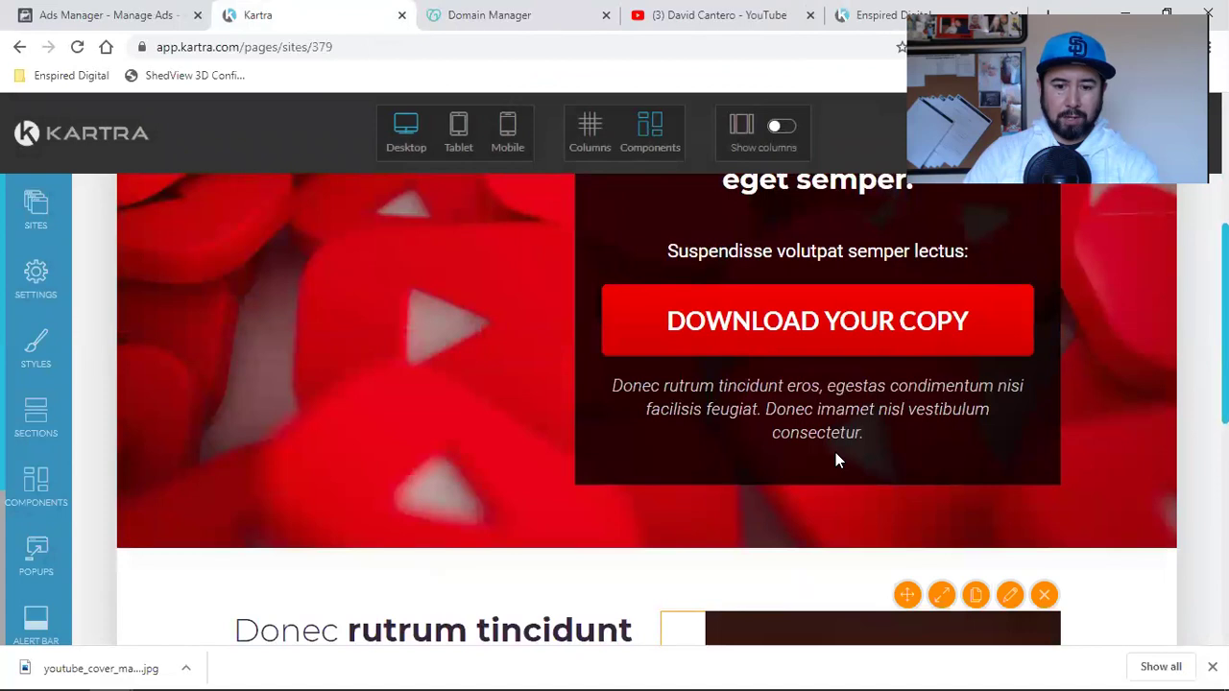
{"action": "scroll", "coordinate": [835, 452], "scroll_direction": "up", "scroll_amount": 3}
{"action": "scroll", "coordinate": [832, 472], "scroll_direction": "down", "scroll_amount": 15}
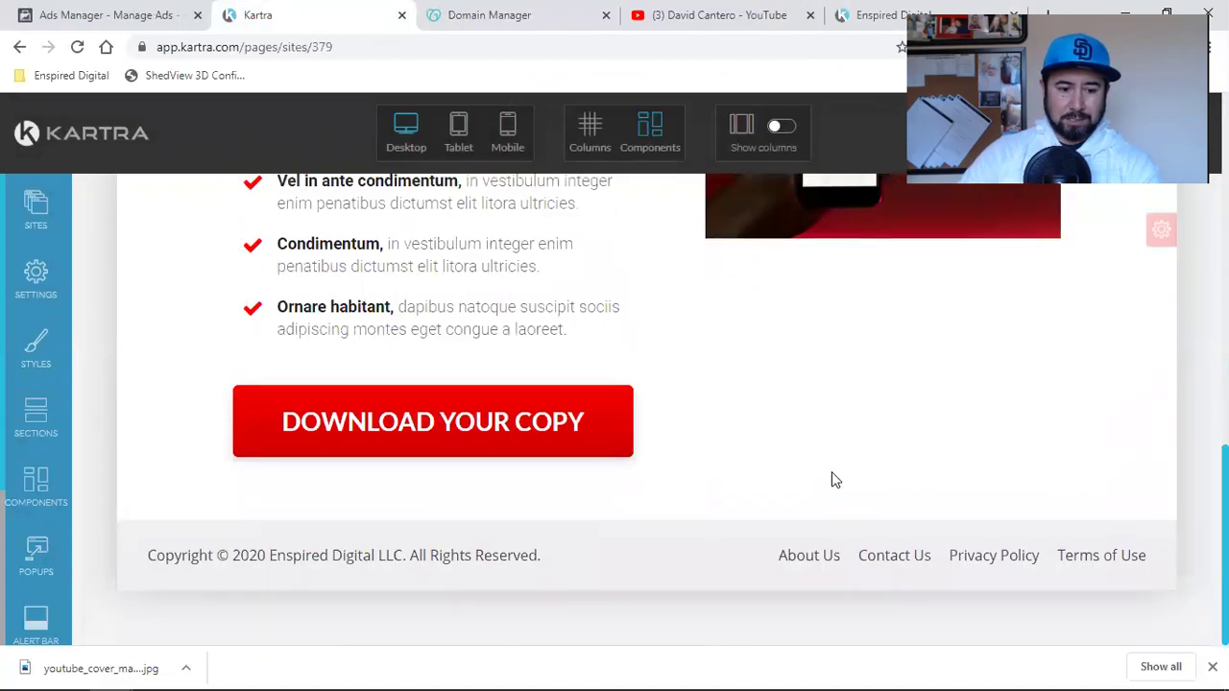
{"action": "scroll", "coordinate": [831, 480], "scroll_direction": "up", "scroll_amount": 15}
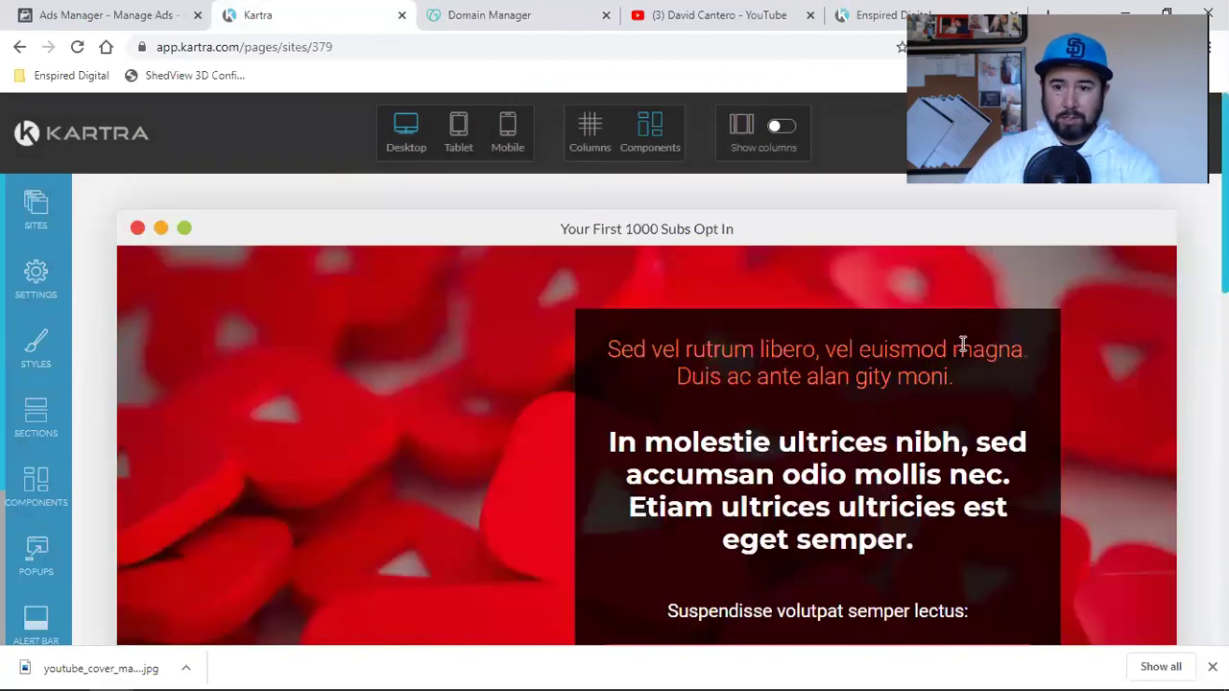
{"action": "left_click", "coordinate": [1148, 133]}
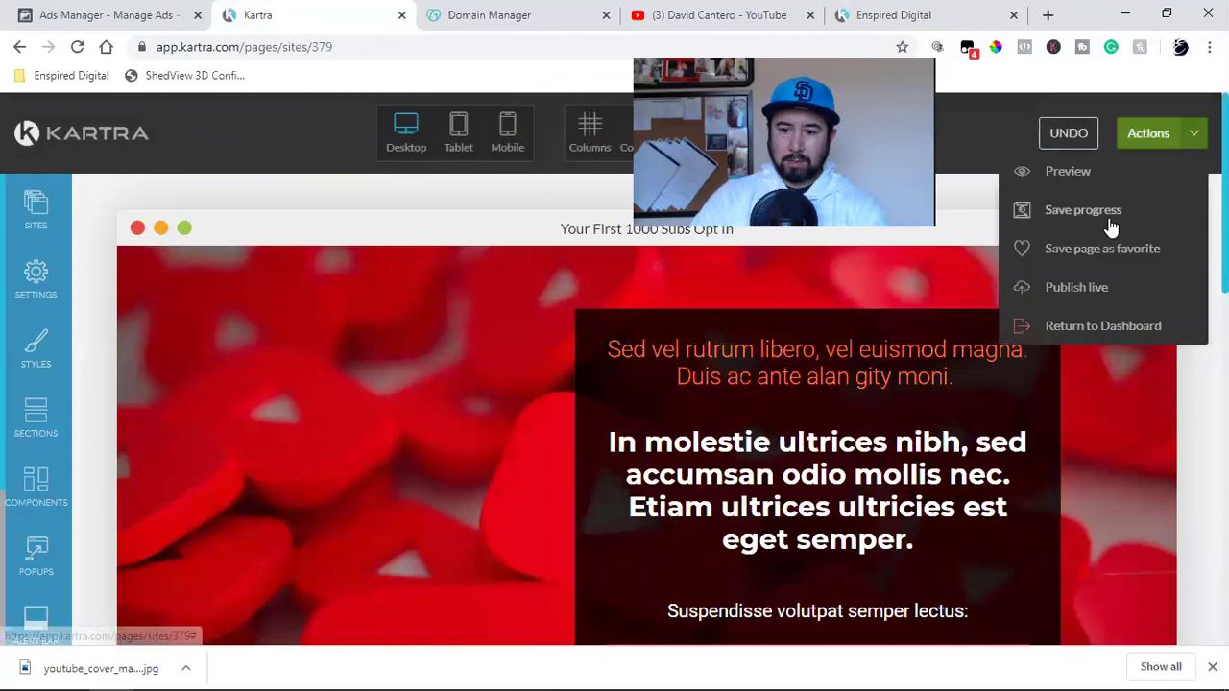
{"action": "left_click", "coordinate": [1077, 221]}
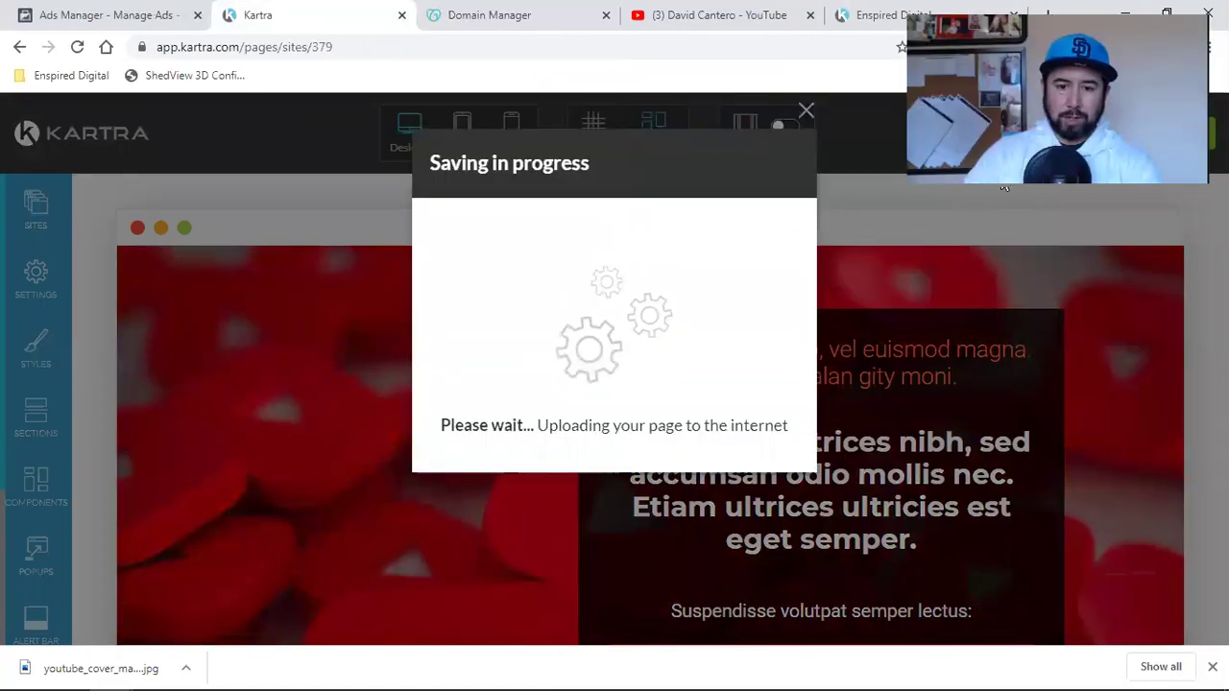
{"action": "left_click", "coordinate": [805, 111]}
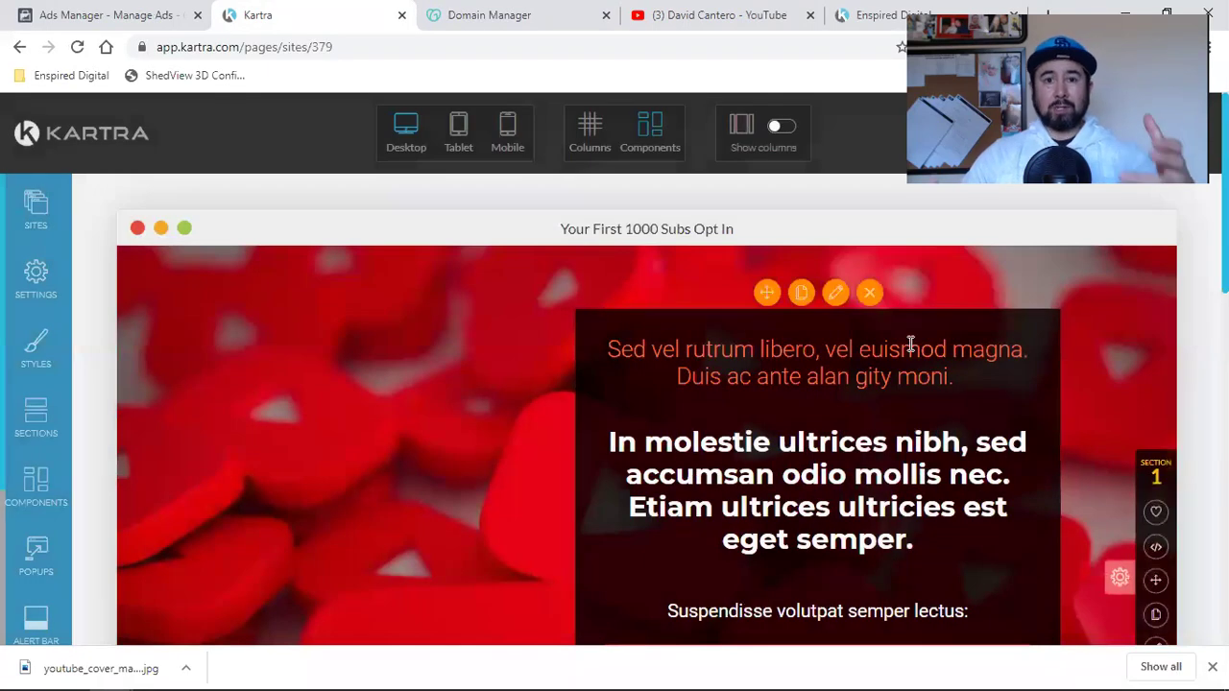
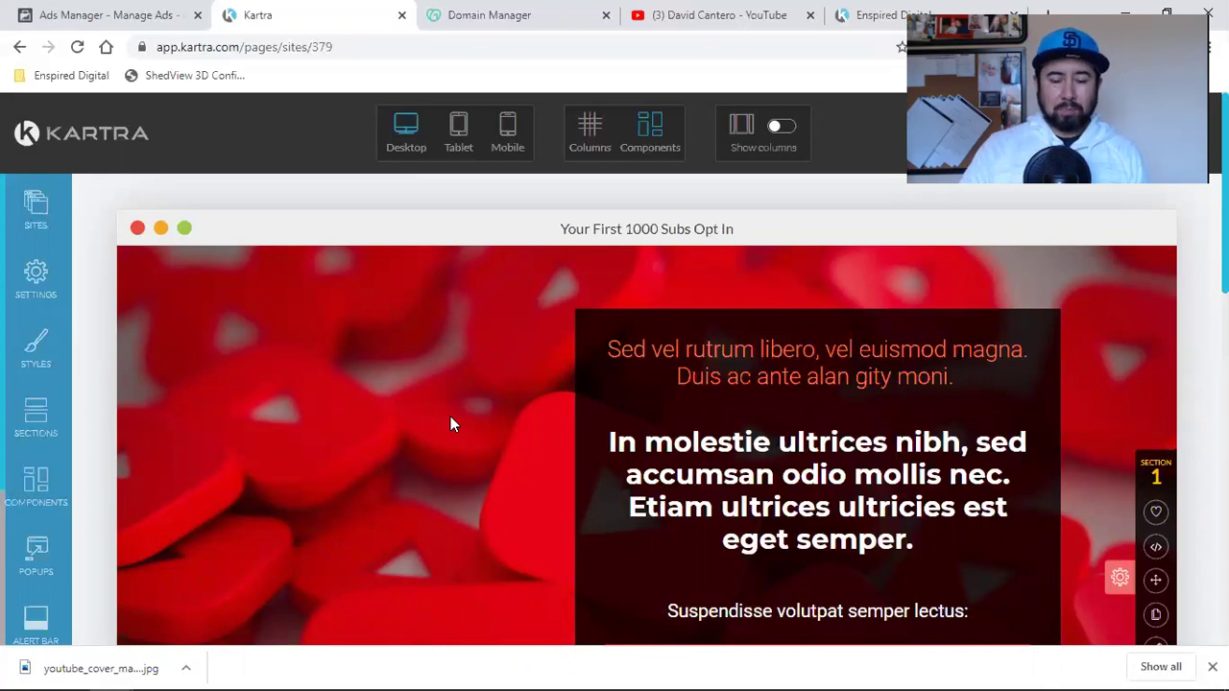
- Review the page layout and view the style settings of the hero section's "DOWNLOAD YOUR COPY" button
{"action": "scroll", "coordinate": [451, 417], "scroll_direction": "down", "scroll_amount": 4}
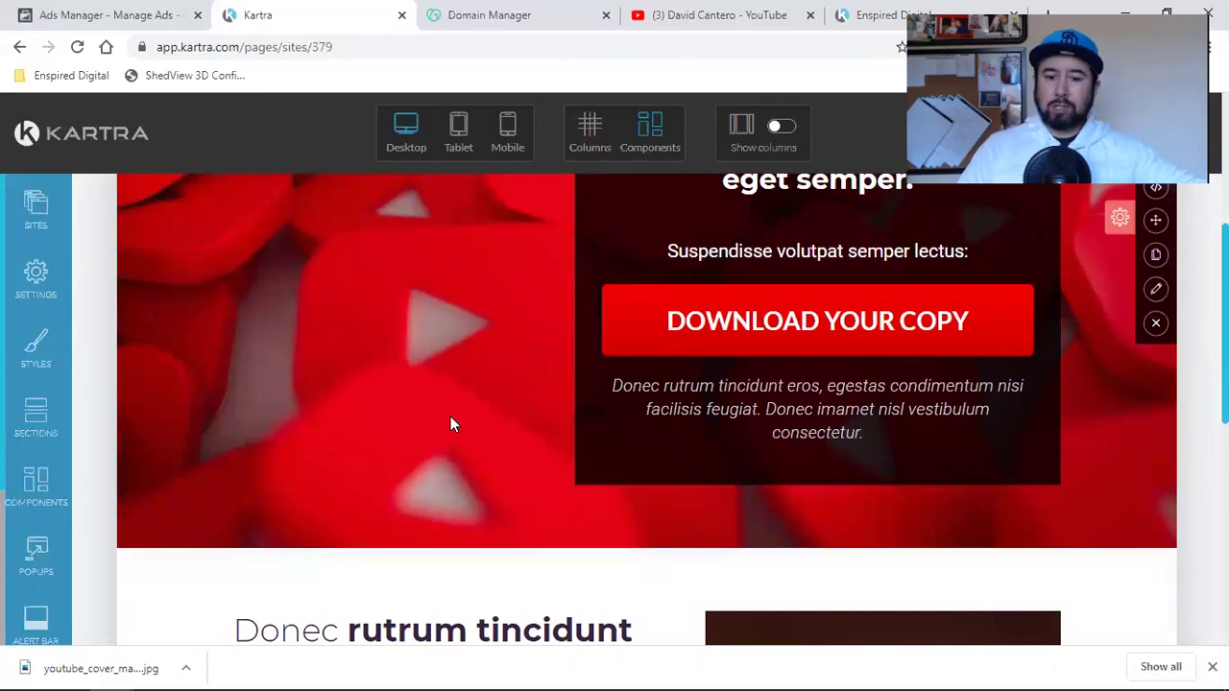
{"action": "scroll", "coordinate": [450, 423], "scroll_direction": "up", "scroll_amount": 4}
{"action": "scroll", "coordinate": [450, 422], "scroll_direction": "down", "scroll_amount": 10}
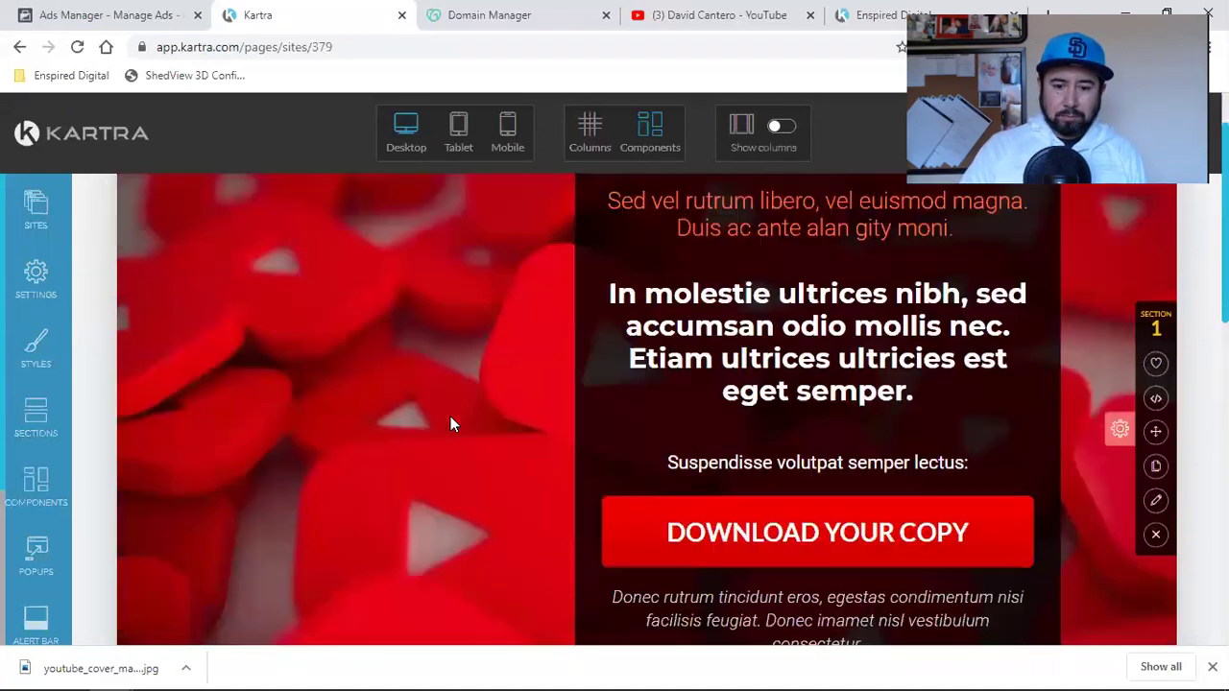
{"action": "scroll", "coordinate": [450, 423], "scroll_direction": "up", "scroll_amount": 15}
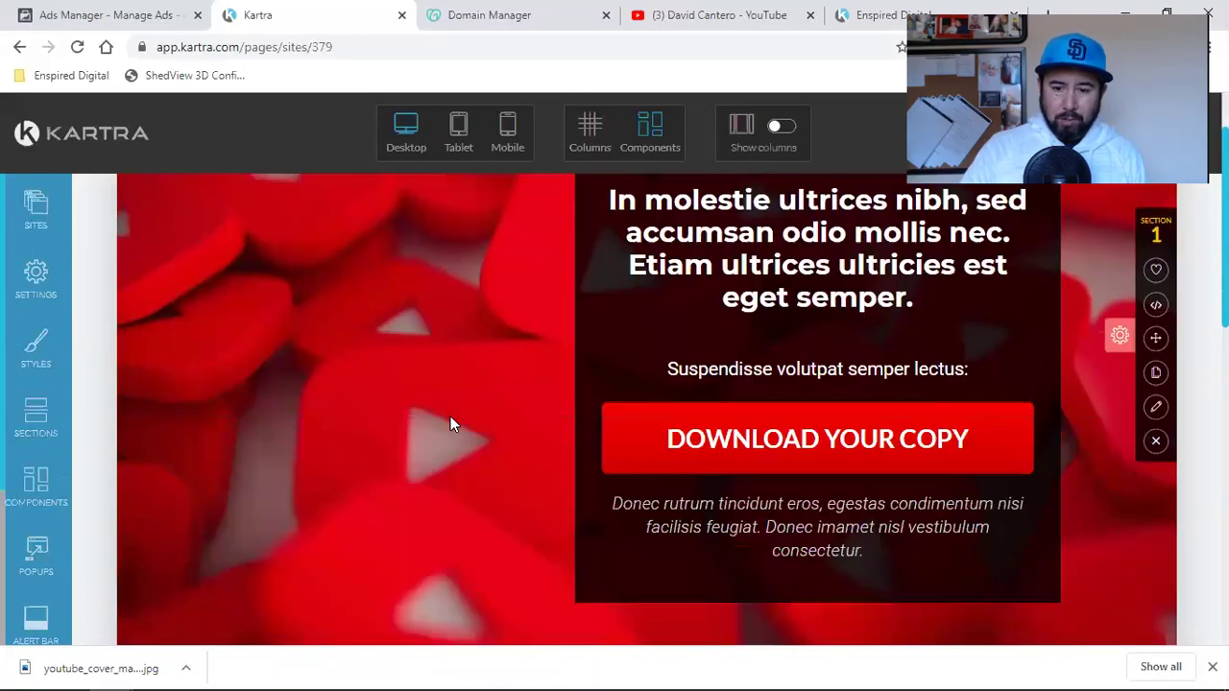
{"action": "scroll", "coordinate": [450, 419], "scroll_direction": "down", "scroll_amount": 15}
{"action": "scroll", "coordinate": [451, 422], "scroll_direction": "up", "scroll_amount": 15}
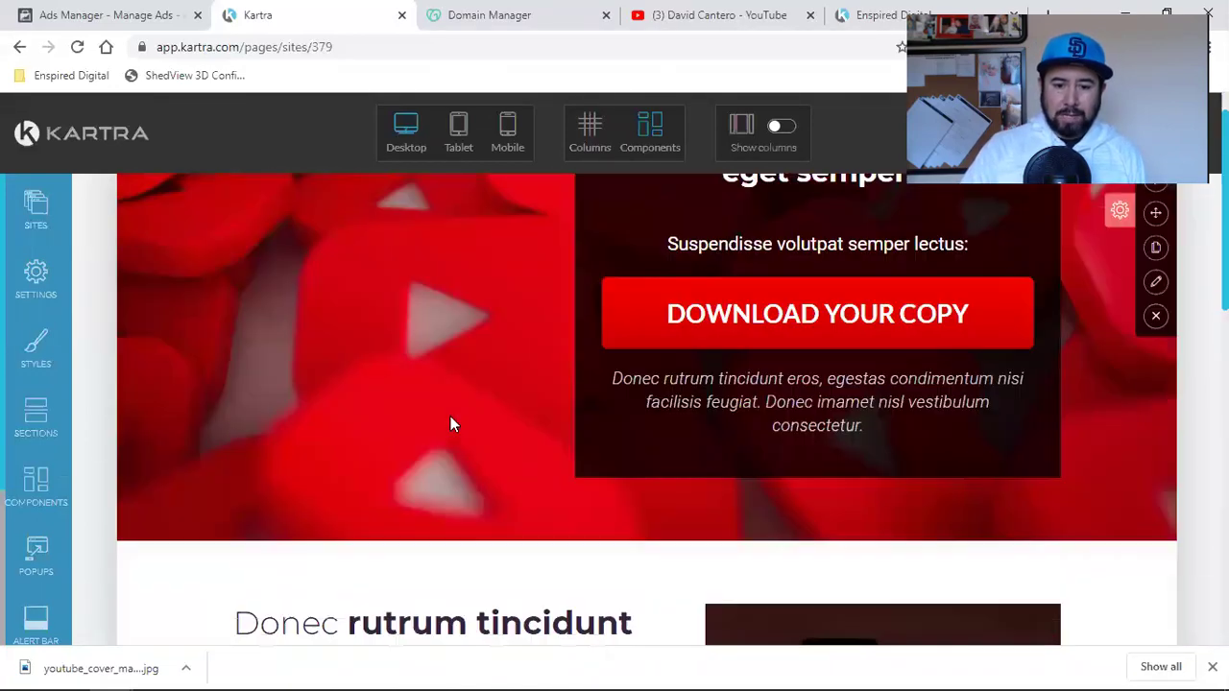
{"action": "scroll", "coordinate": [965, 351], "scroll_direction": "down", "scroll_amount": 4}
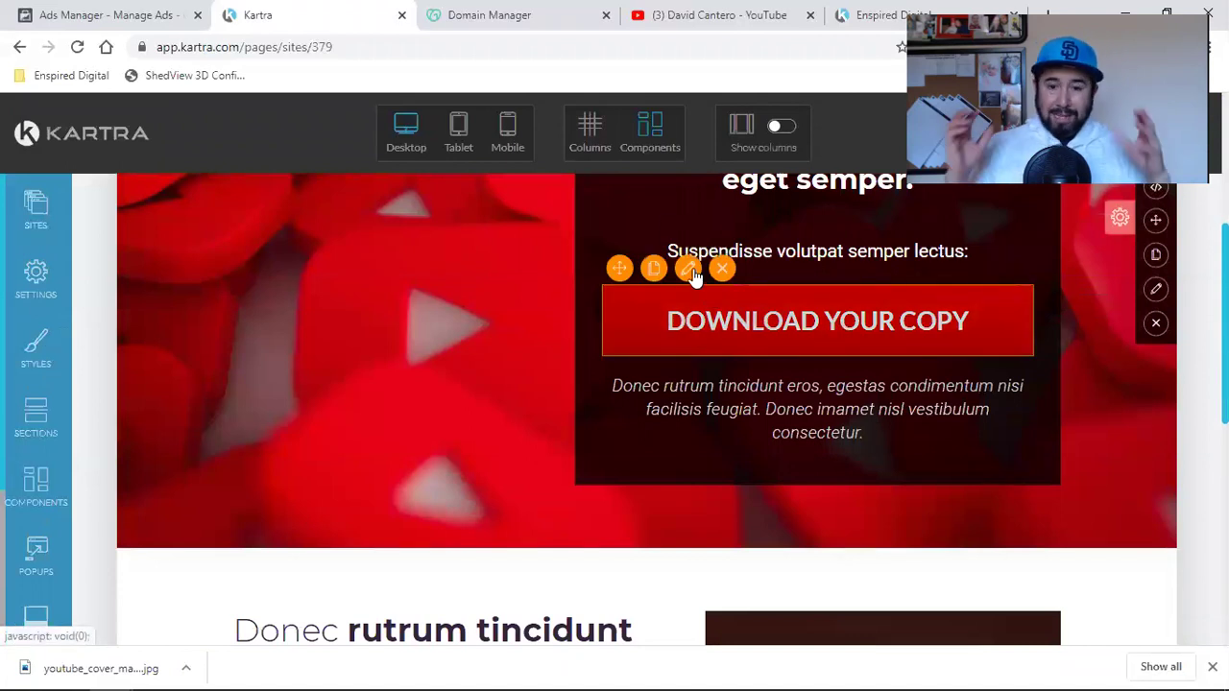
{"action": "left_click", "coordinate": [689, 269]}
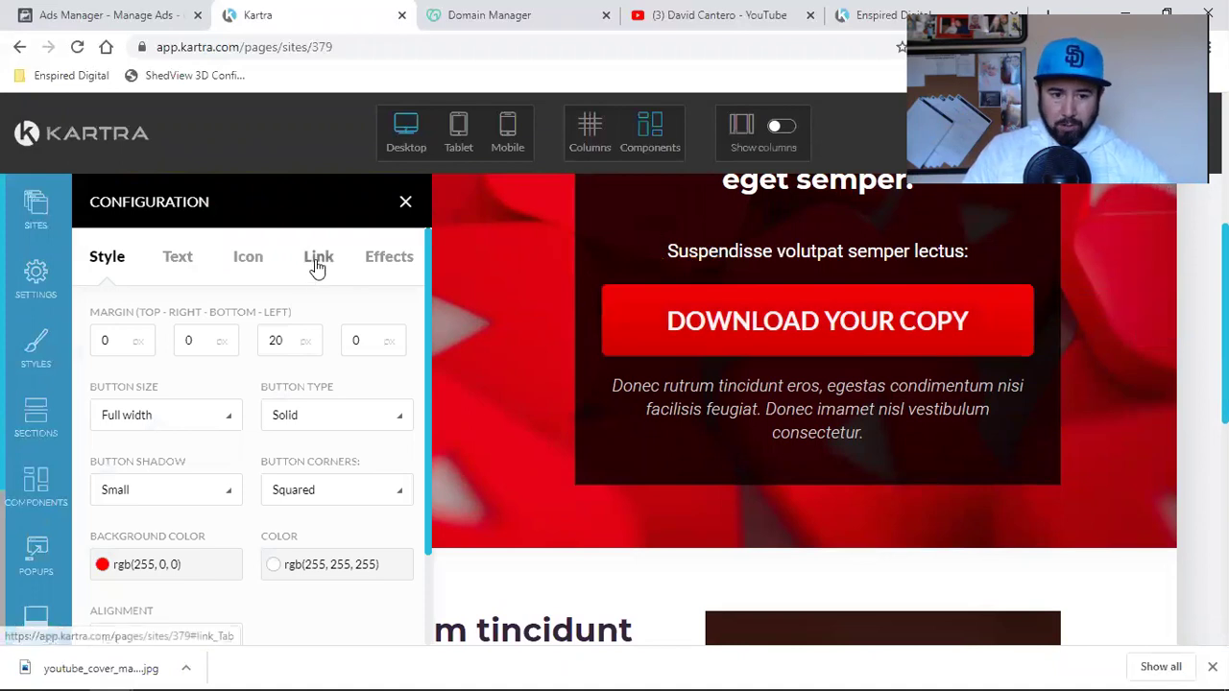
{"action": "left_click", "coordinate": [403, 207]}
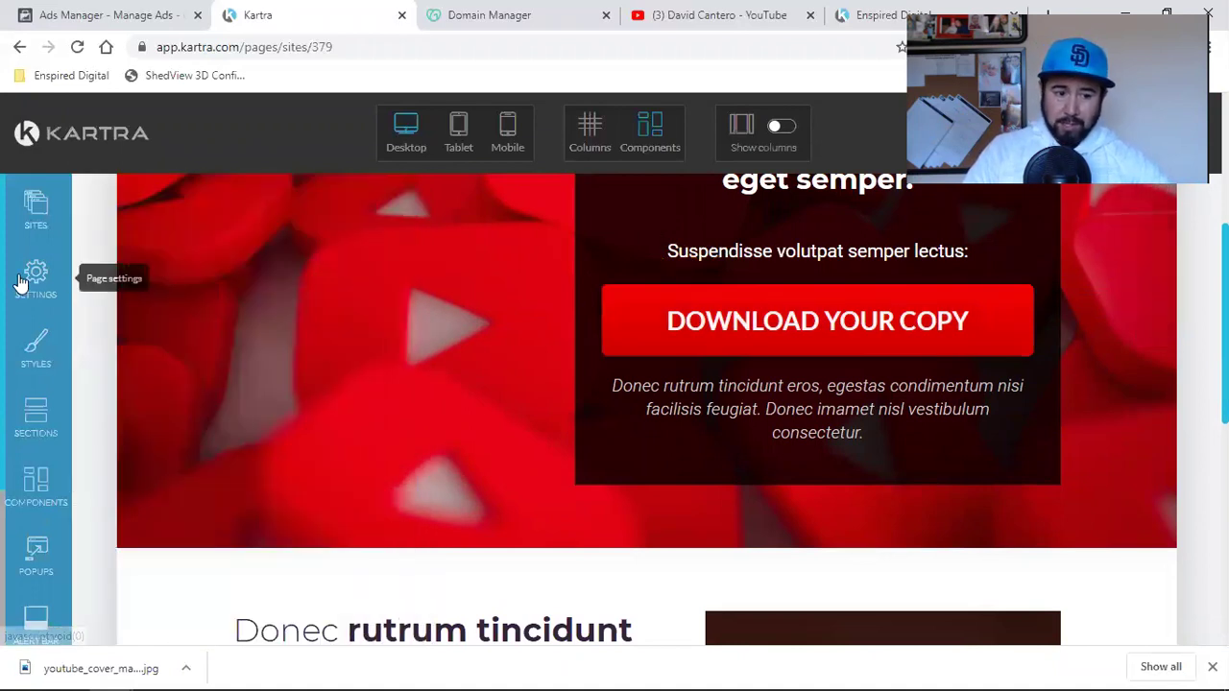
- Review the page's SEO parameters, including its page title
{"action": "left_click", "coordinate": [36, 275]}
{"action": "left_click", "coordinate": [251, 278]}
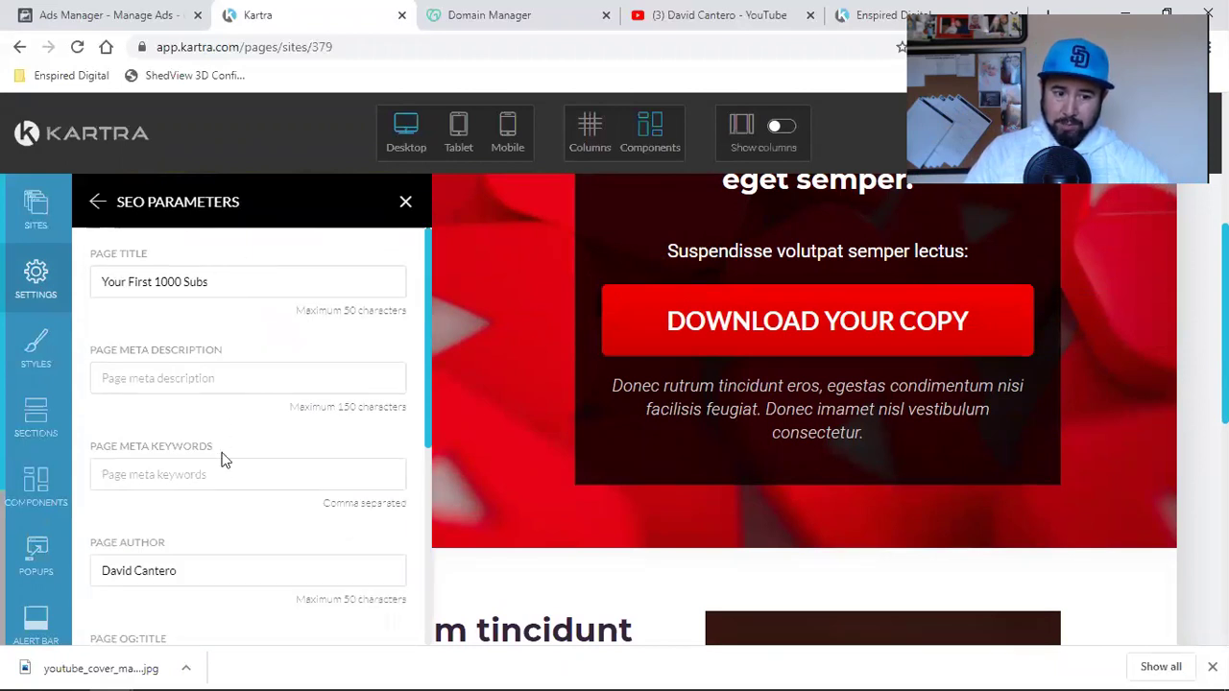
{"action": "triple_click", "coordinate": [163, 280]}
{"action": "left_click", "coordinate": [406, 206]}
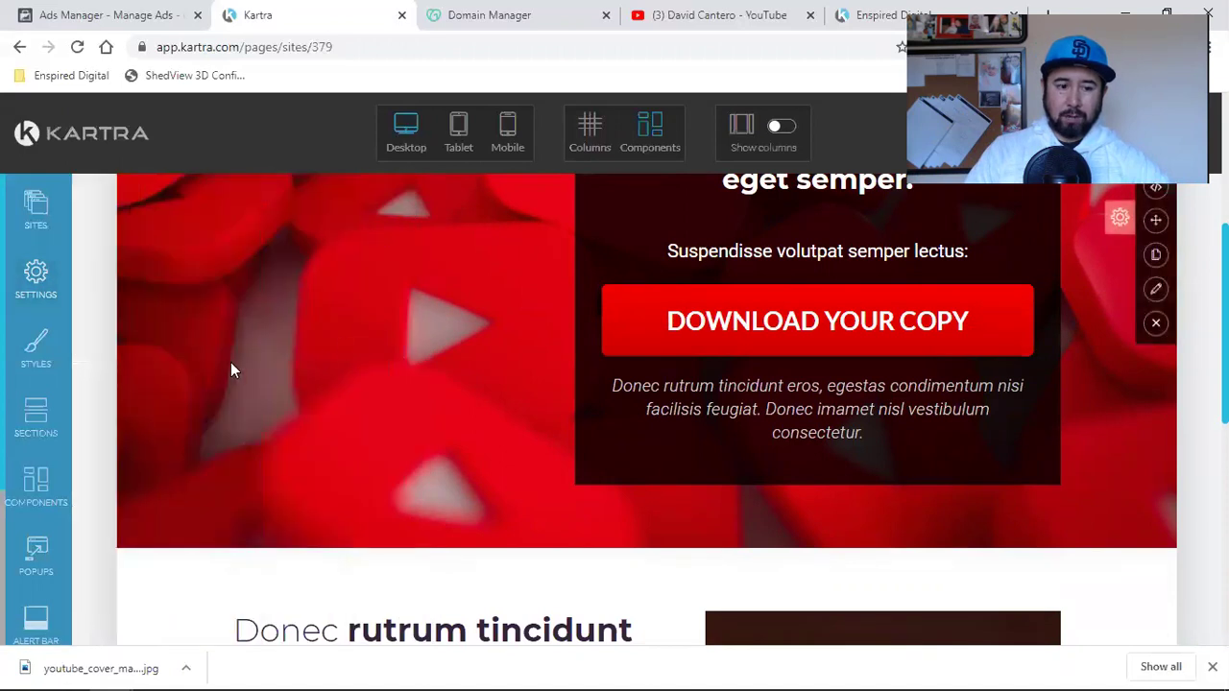
- Examine the page's tracking code settings, including the field for the Facebook Ads tracking code
{"action": "left_click", "coordinate": [44, 291]}
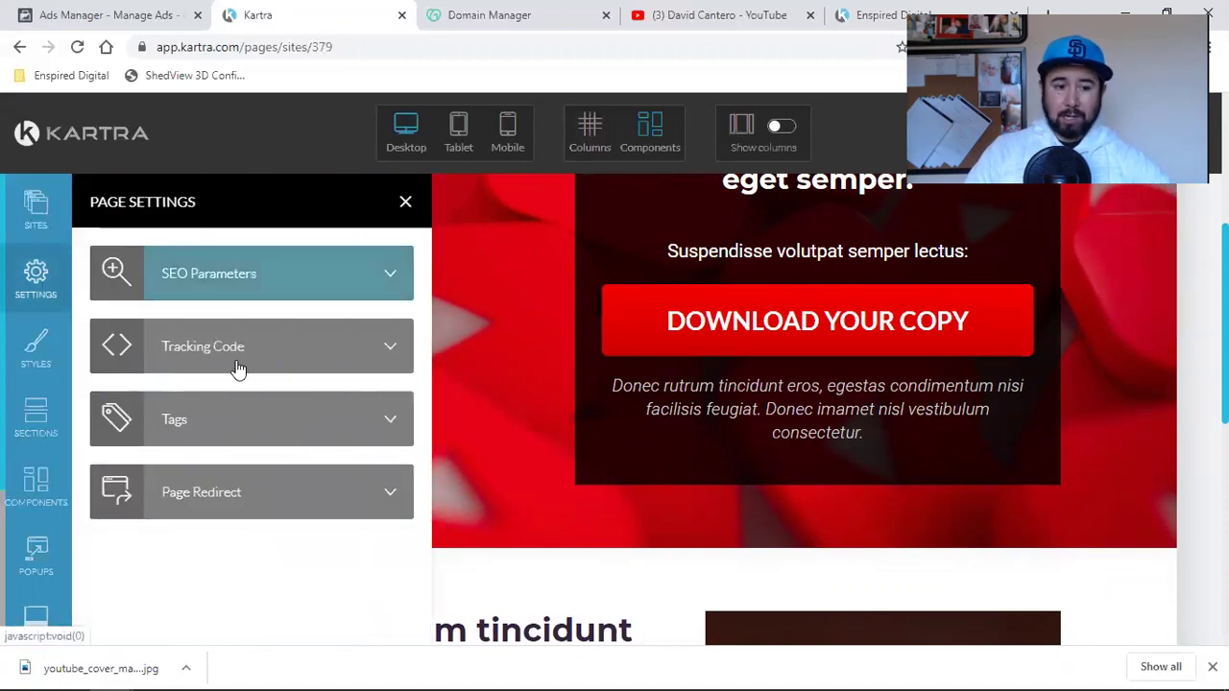
{"action": "left_click", "coordinate": [259, 349]}
{"action": "scroll", "coordinate": [259, 349], "scroll_direction": "down", "scroll_amount": 3}
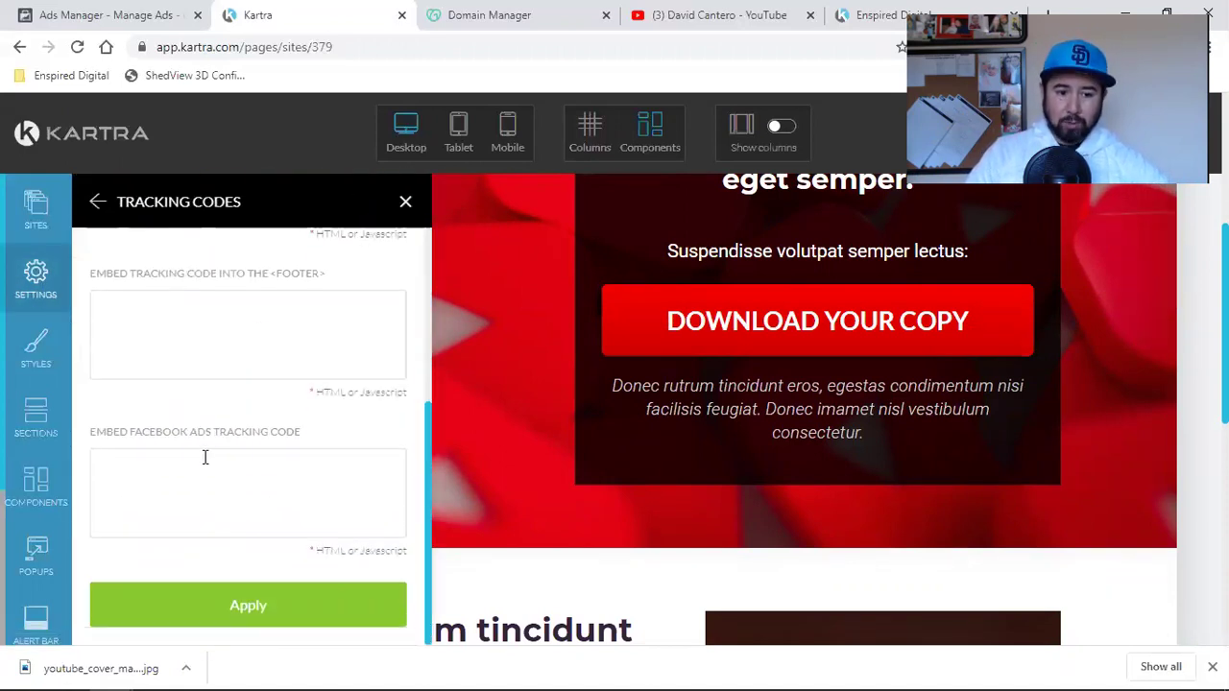
{"action": "left_click", "coordinate": [402, 483]}
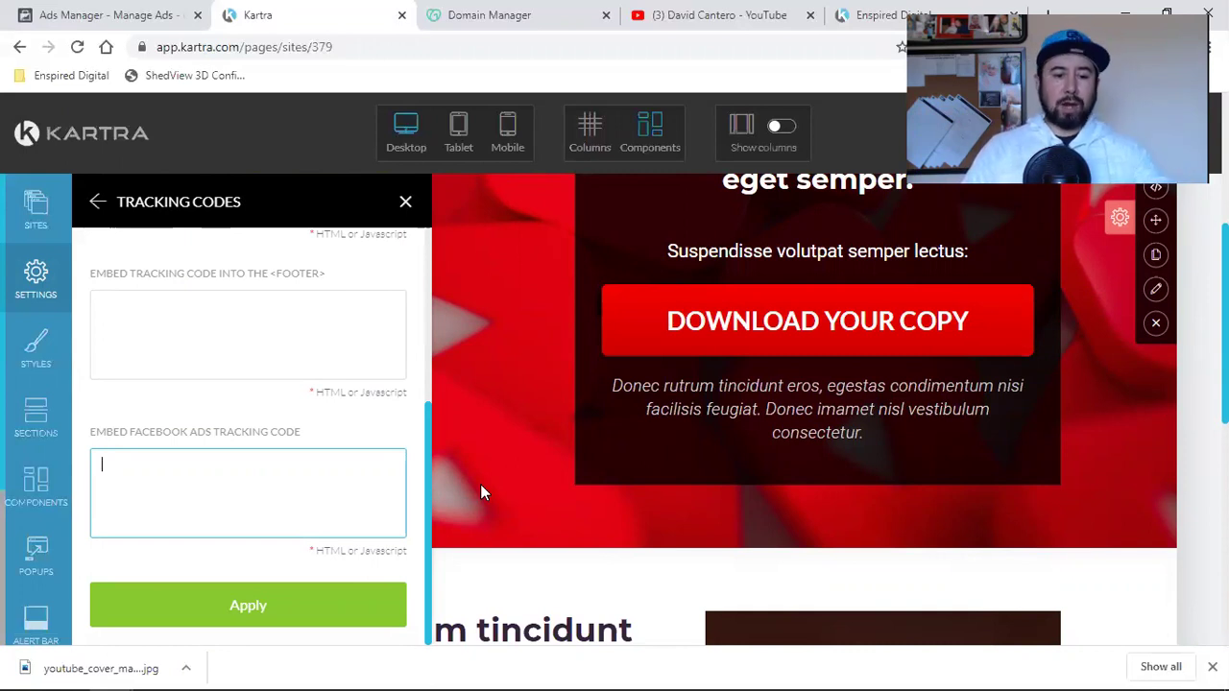
{"action": "left_click", "coordinate": [405, 202]}
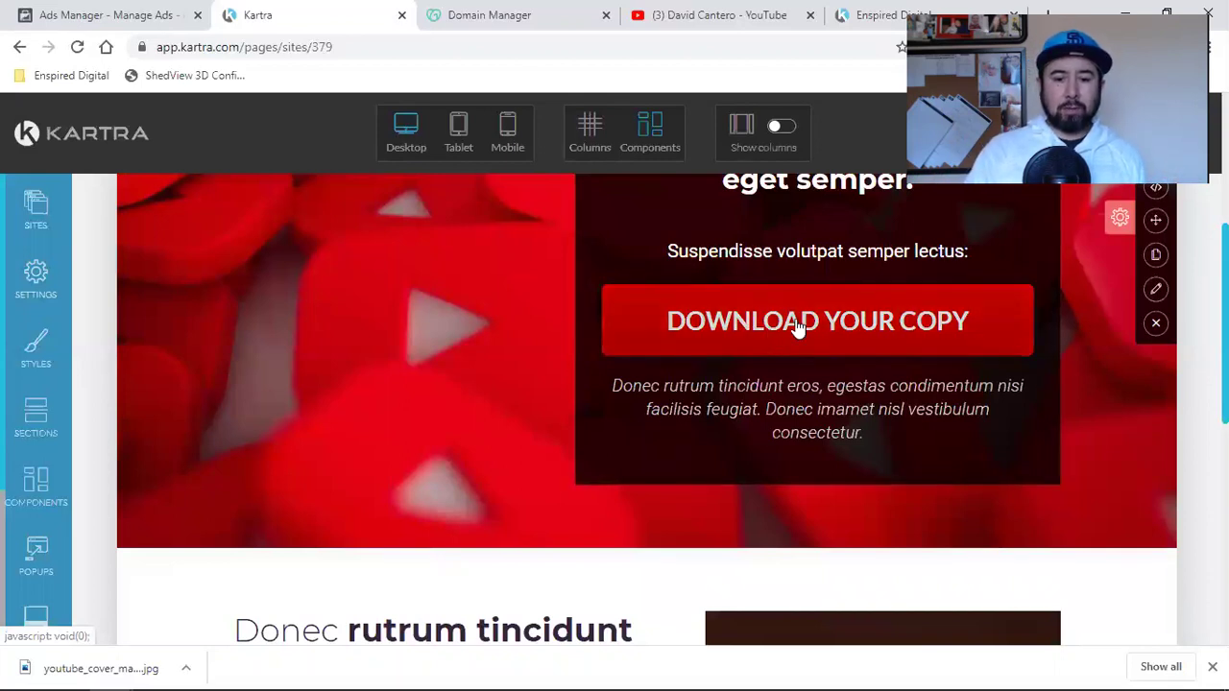
- Review the link options of the hero section's "DOWNLOAD YOUR COPY" button and choose "Pop an opt-in form"
{"action": "mouse_move", "coordinate": [700, 294]}
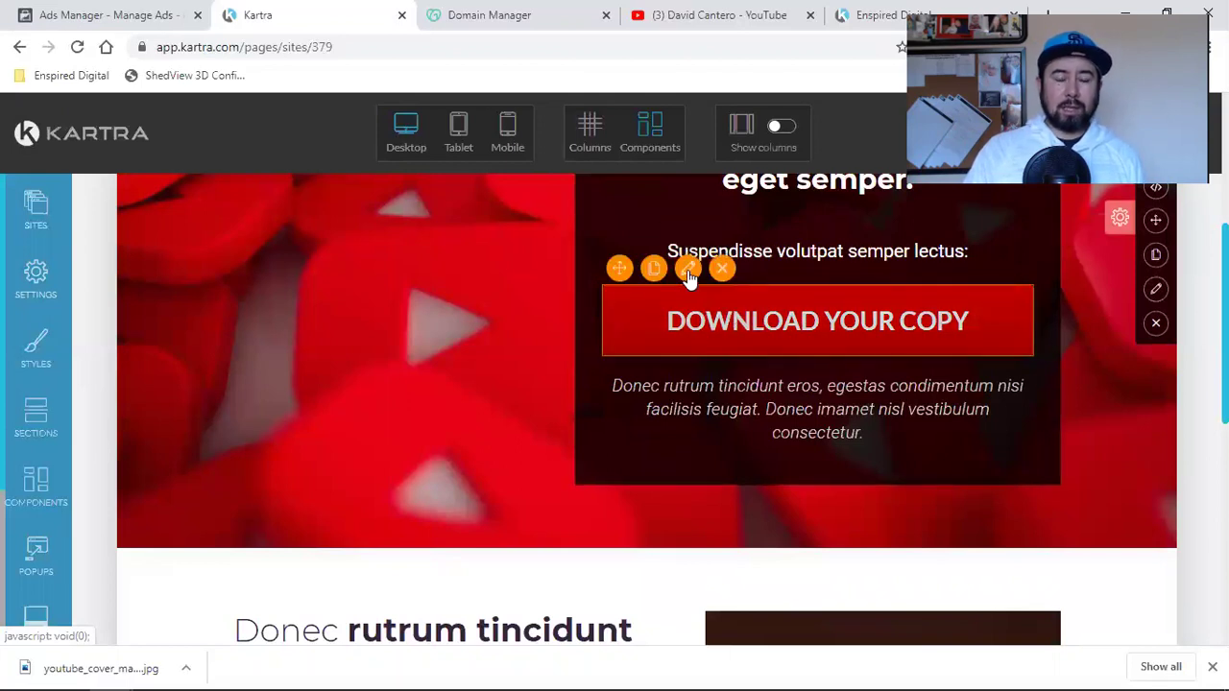
{"action": "left_click", "coordinate": [688, 270]}
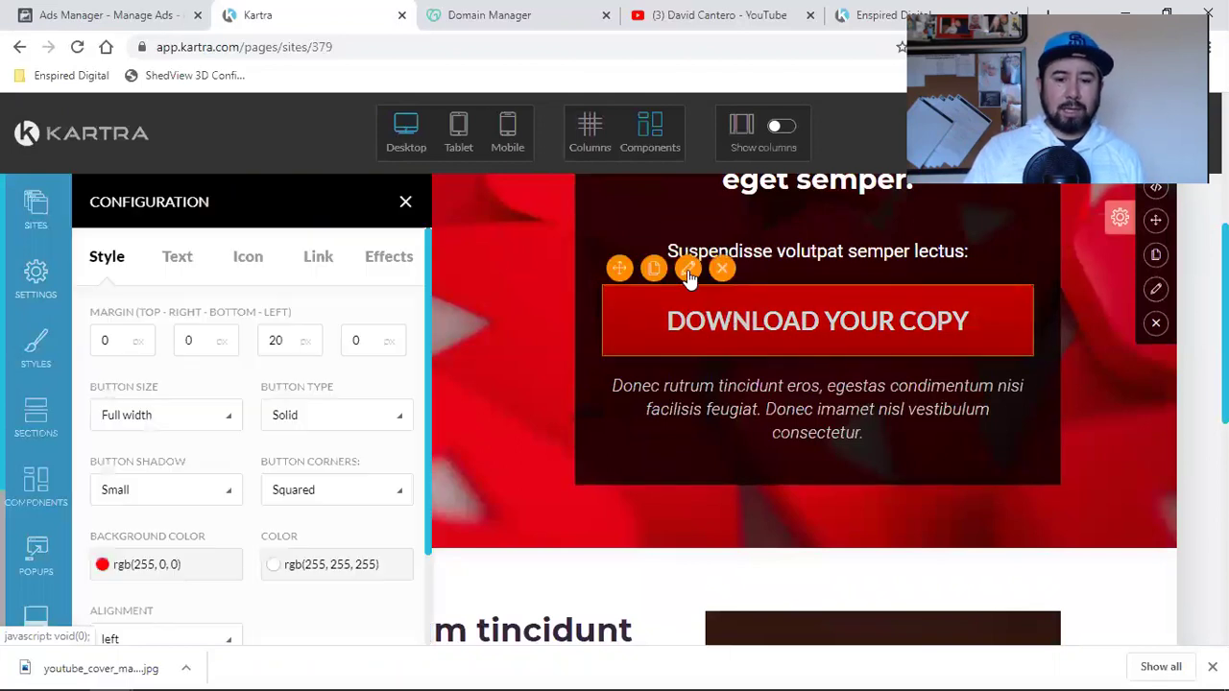
{"action": "left_click", "coordinate": [309, 261]}
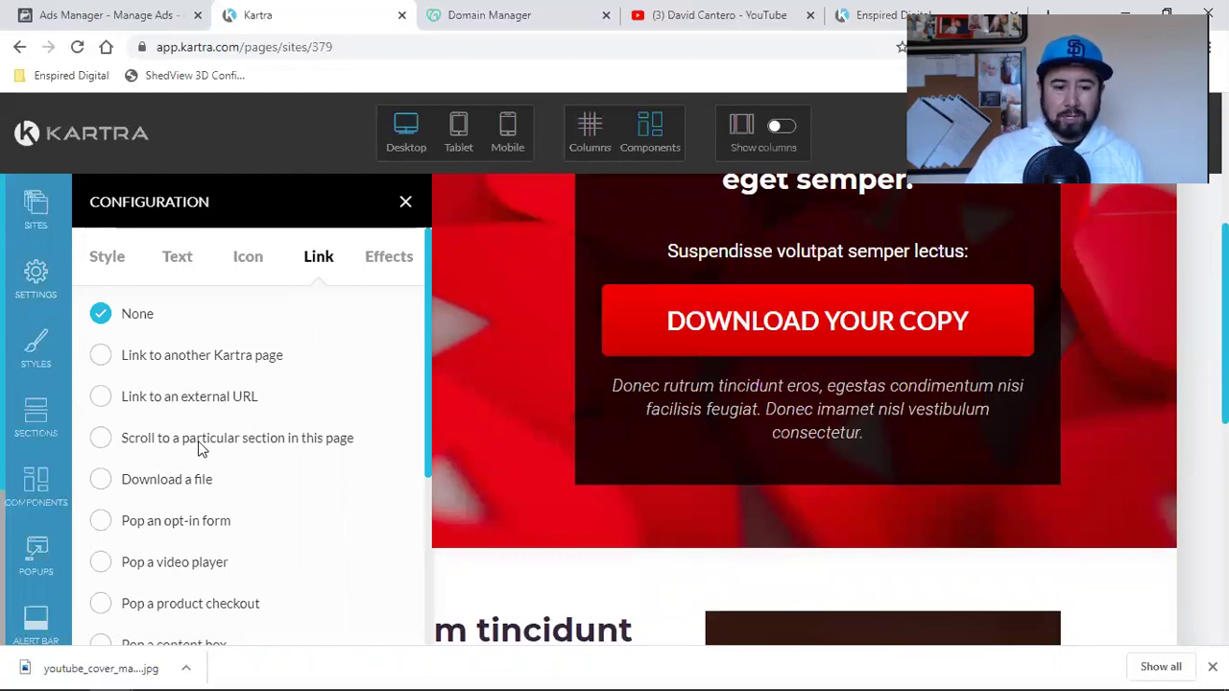
{"action": "scroll", "coordinate": [198, 449], "scroll_direction": "down", "scroll_amount": 3}
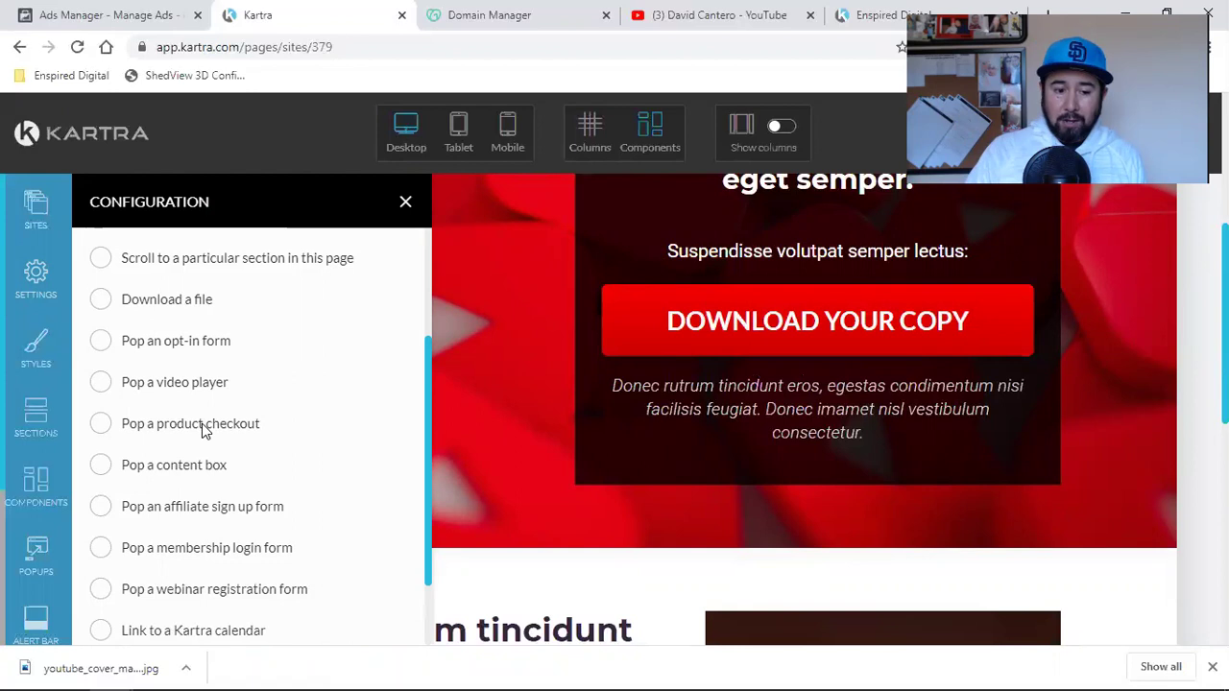
{"action": "scroll", "coordinate": [204, 430], "scroll_direction": "down", "scroll_amount": 2}
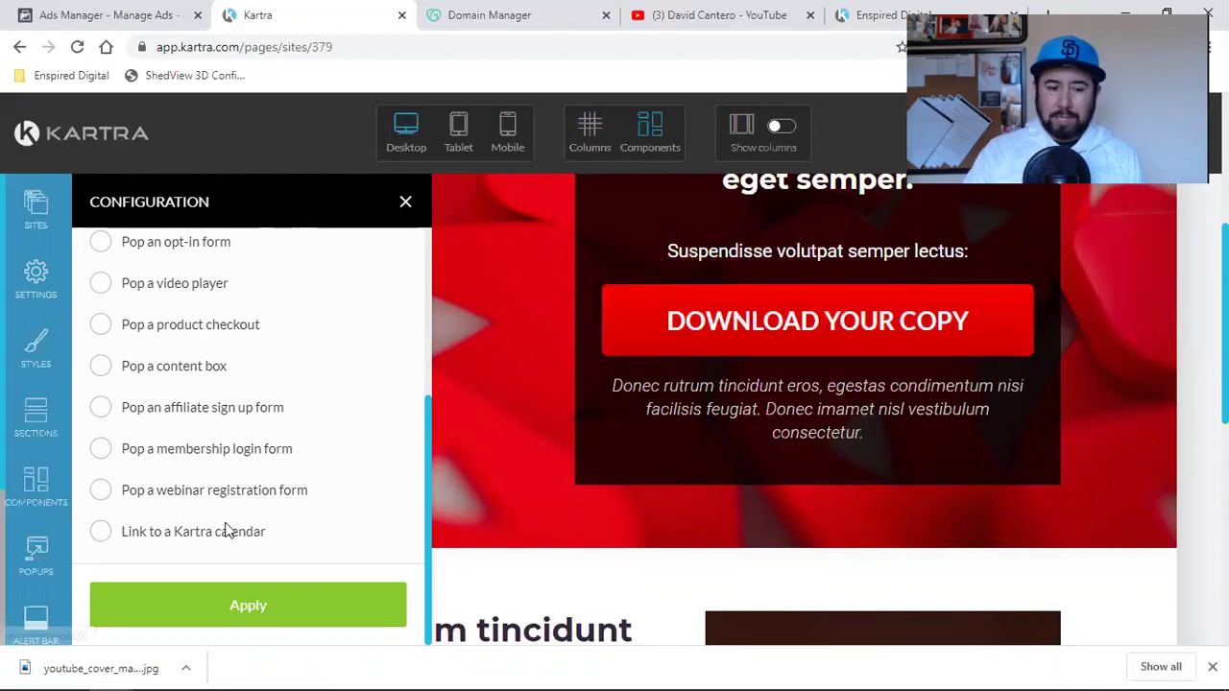
{"action": "scroll", "coordinate": [253, 510], "scroll_direction": "up", "scroll_amount": 2}
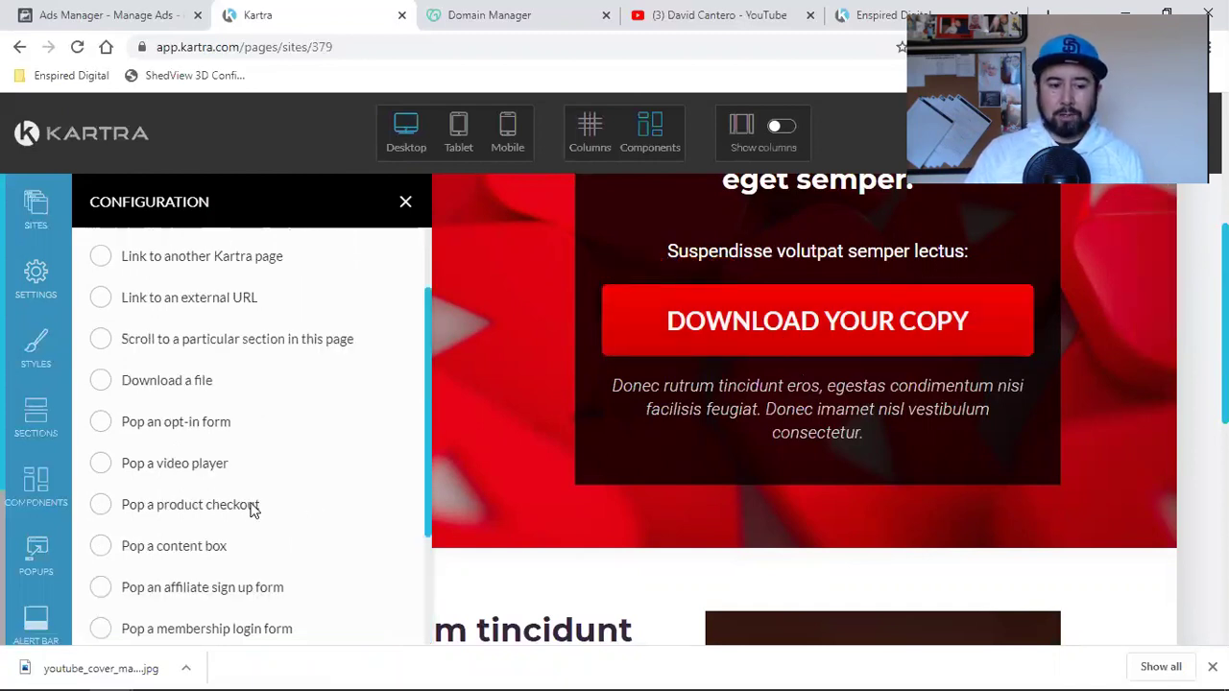
{"action": "left_click", "coordinate": [106, 428]}
- Browse the opt-in form templates and place the dark blue "7 Things You Should Know About Vegetables" form as the button's pop-up
{"action": "scroll", "coordinate": [324, 471], "scroll_direction": "down", "scroll_amount": 1}
{"action": "scroll", "coordinate": [322, 470], "scroll_direction": "down", "scroll_amount": 5}
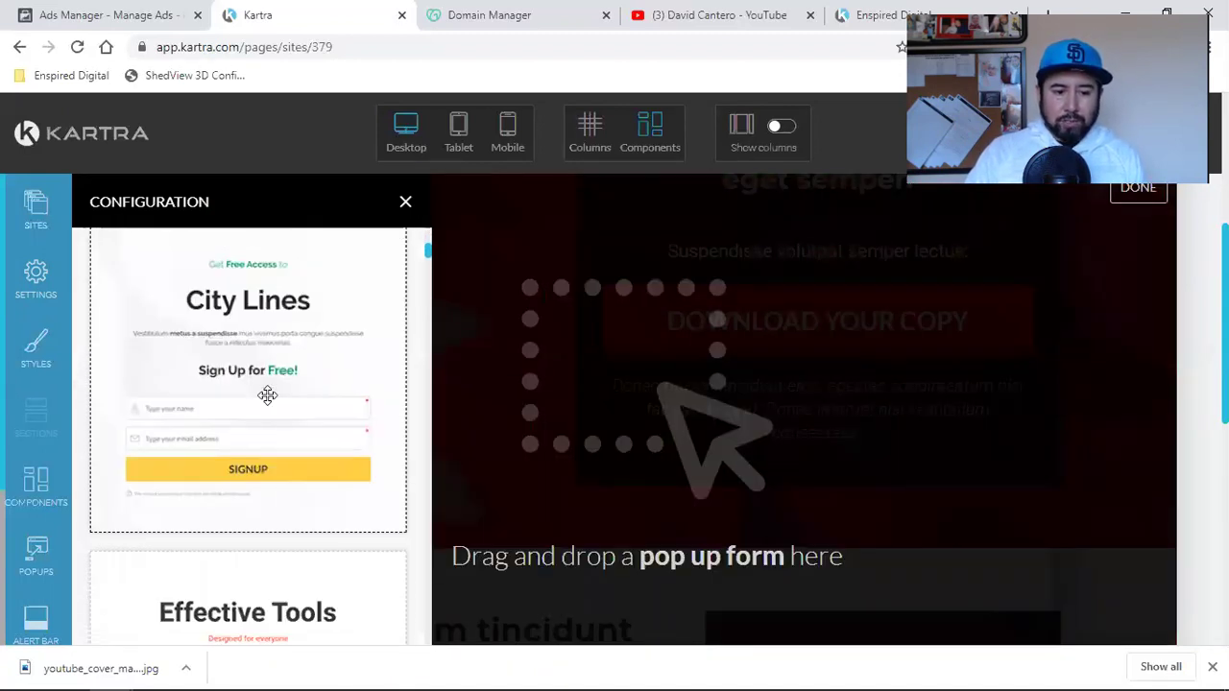
{"action": "scroll", "coordinate": [266, 394], "scroll_direction": "down", "scroll_amount": 10}
{"action": "scroll", "coordinate": [267, 395], "scroll_direction": "down", "scroll_amount": 10}
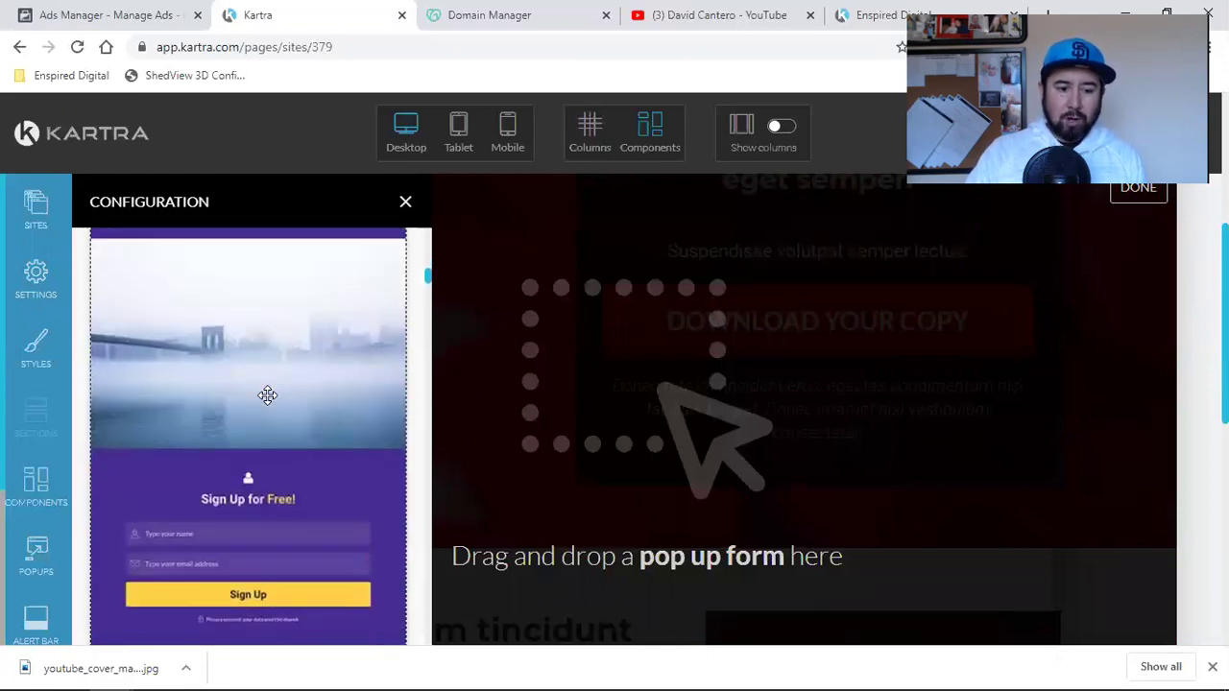
{"action": "scroll", "coordinate": [267, 394], "scroll_direction": "down", "scroll_amount": 10}
{"action": "scroll", "coordinate": [267, 395], "scroll_direction": "down", "scroll_amount": 10}
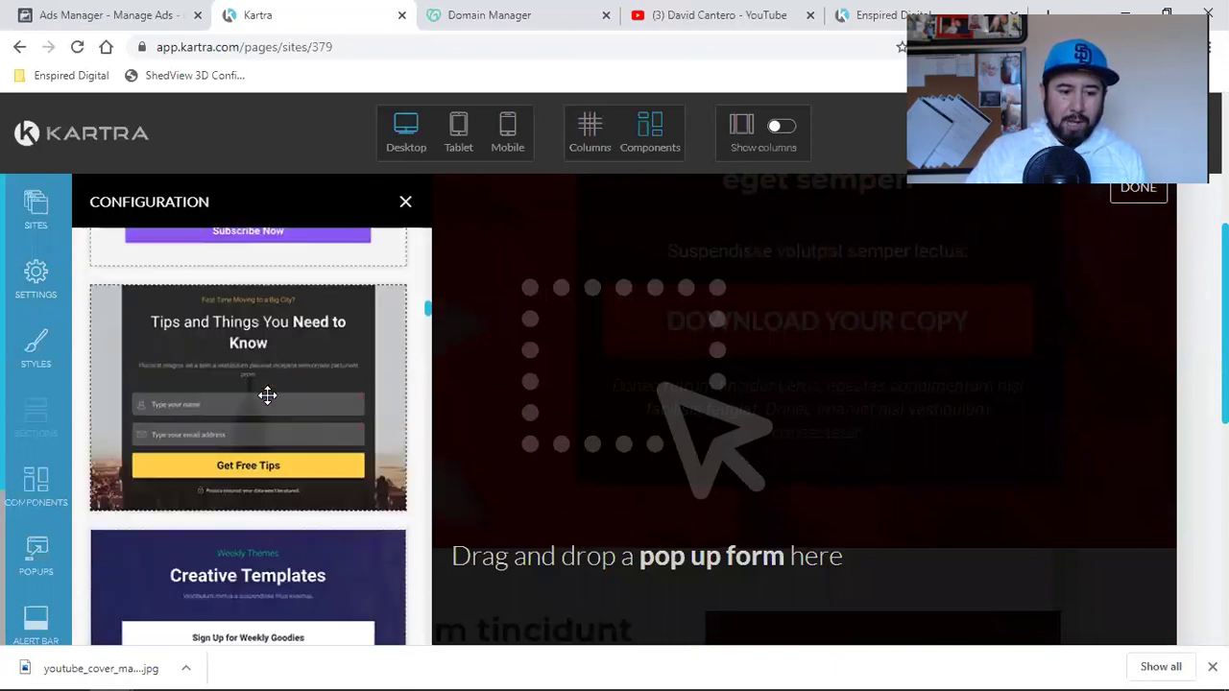
{"action": "scroll", "coordinate": [266, 394], "scroll_direction": "down", "scroll_amount": 10}
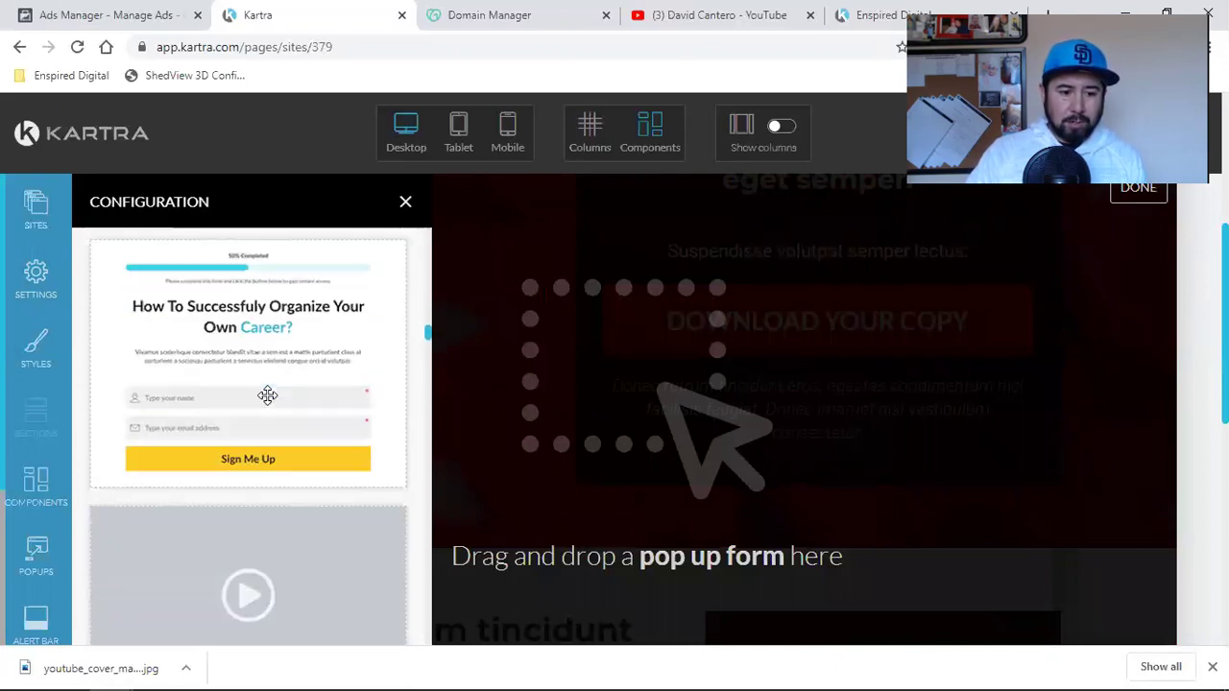
{"action": "scroll", "coordinate": [267, 394], "scroll_direction": "down", "scroll_amount": 8}
{"action": "scroll", "coordinate": [267, 394], "scroll_direction": "down", "scroll_amount": 10}
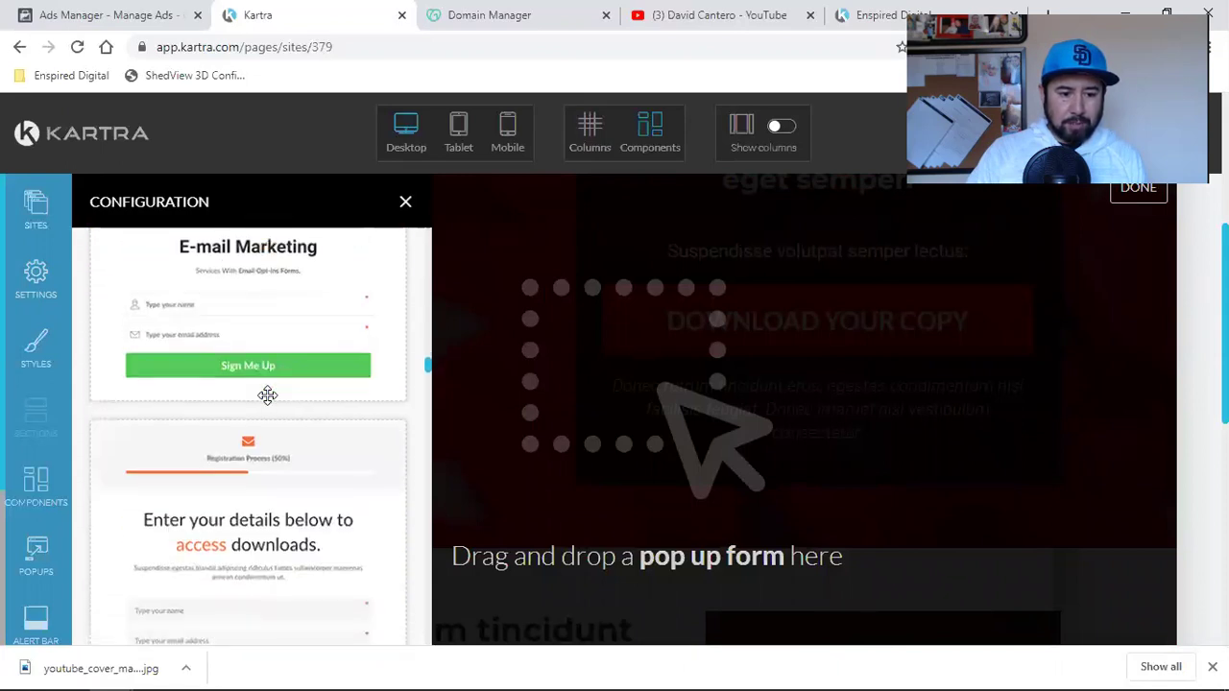
{"action": "scroll", "coordinate": [267, 394], "scroll_direction": "down", "scroll_amount": 5}
{"action": "scroll", "coordinate": [251, 495], "scroll_direction": "up", "scroll_amount": 2}
{"action": "left_click_drag", "start_coordinate": [251, 495], "coordinate": [507, 288]}
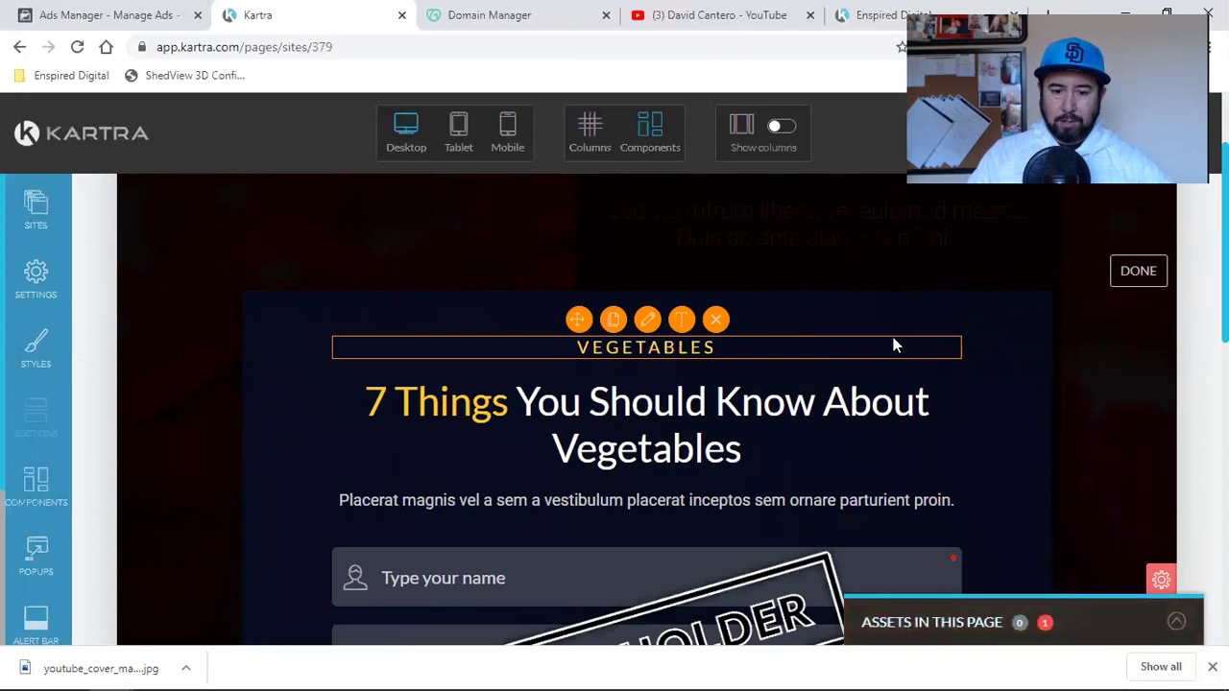
- Replace the pop-up form's background image with the red YouTube play-button picture from the image library and apply it
{"action": "scroll", "coordinate": [890, 356], "scroll_direction": "down", "scroll_amount": 2}
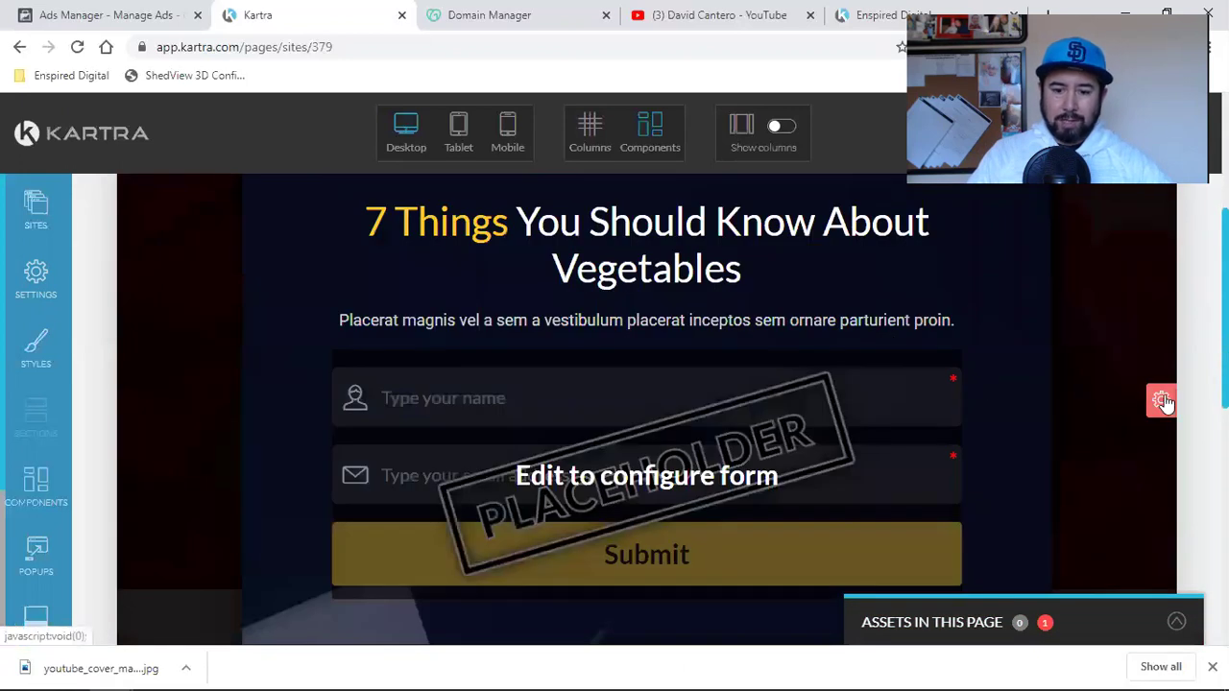
{"action": "mouse_move", "coordinate": [1162, 403]}
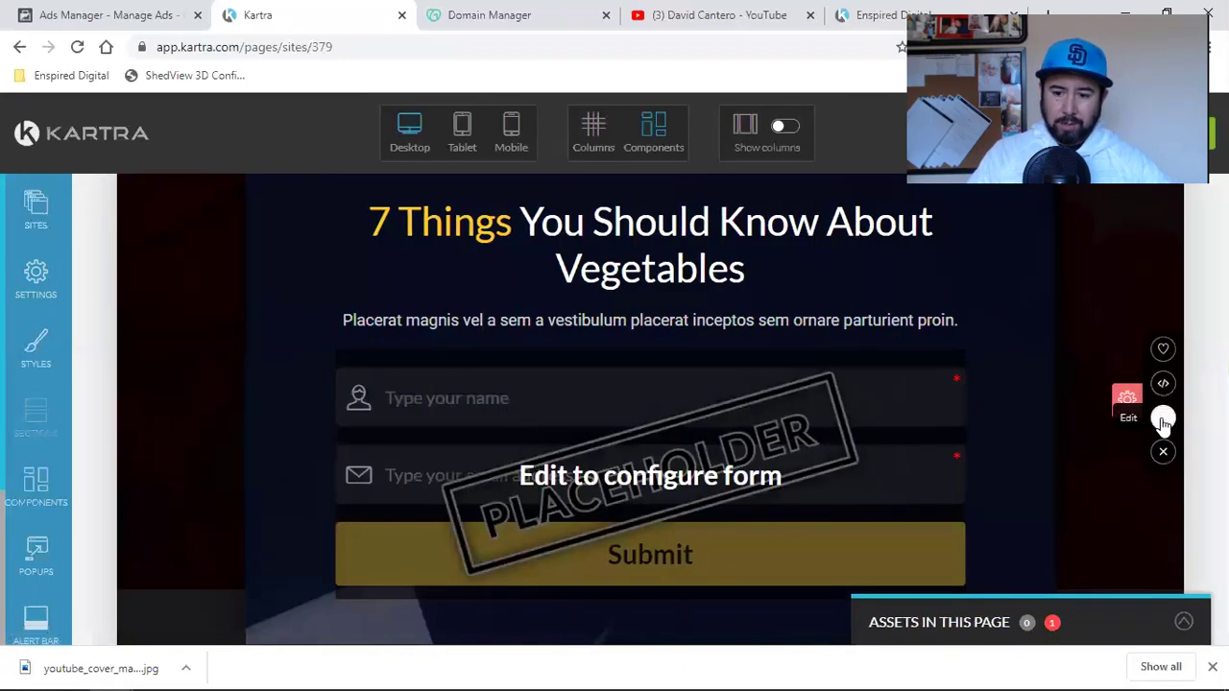
{"action": "left_click", "coordinate": [485, 414]}
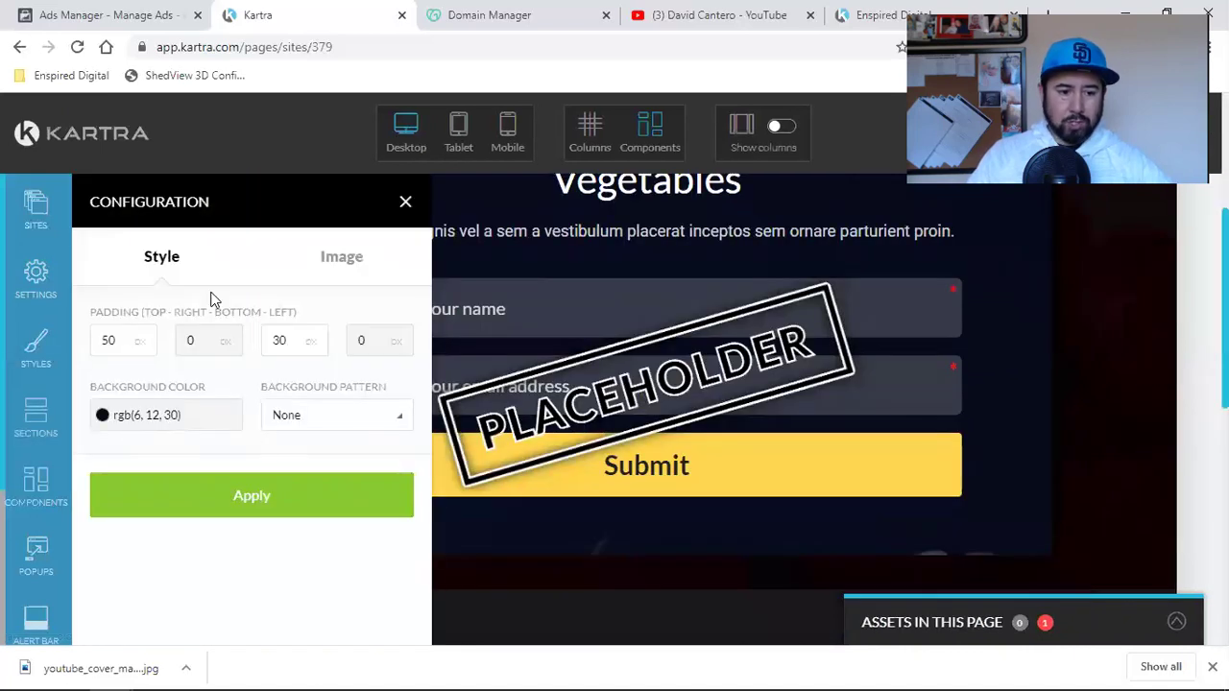
{"action": "left_click", "coordinate": [344, 261]}
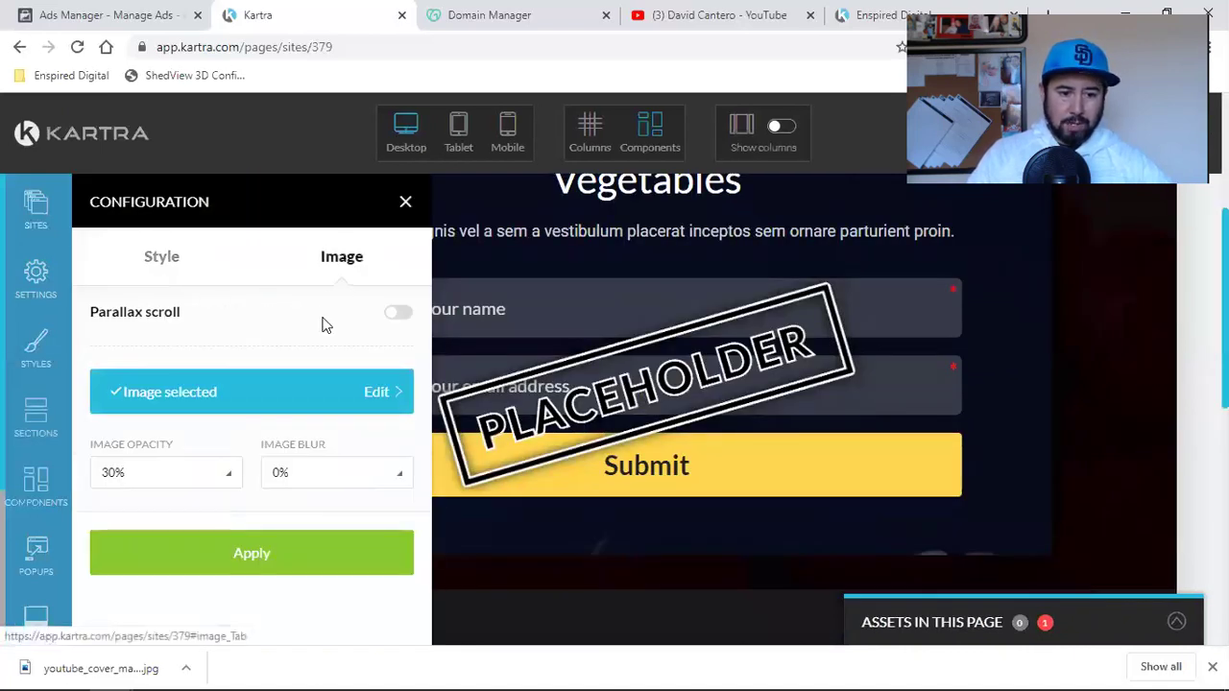
{"action": "left_click", "coordinate": [254, 404]}
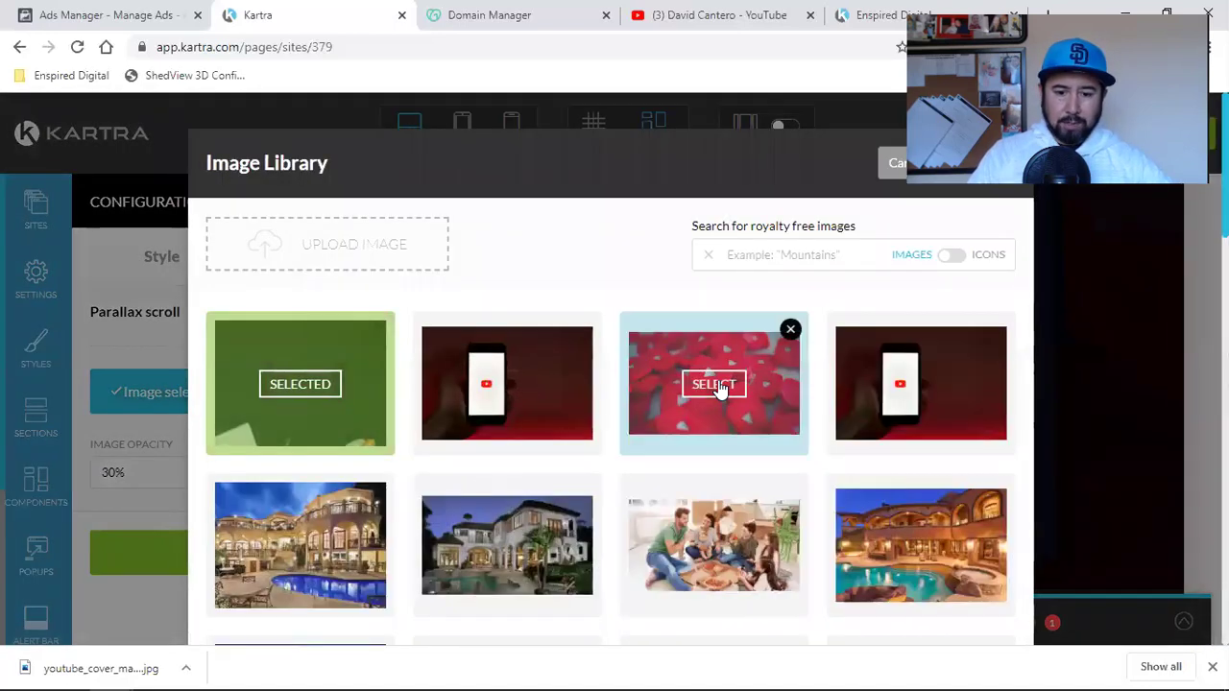
{"action": "left_click", "coordinate": [715, 385]}
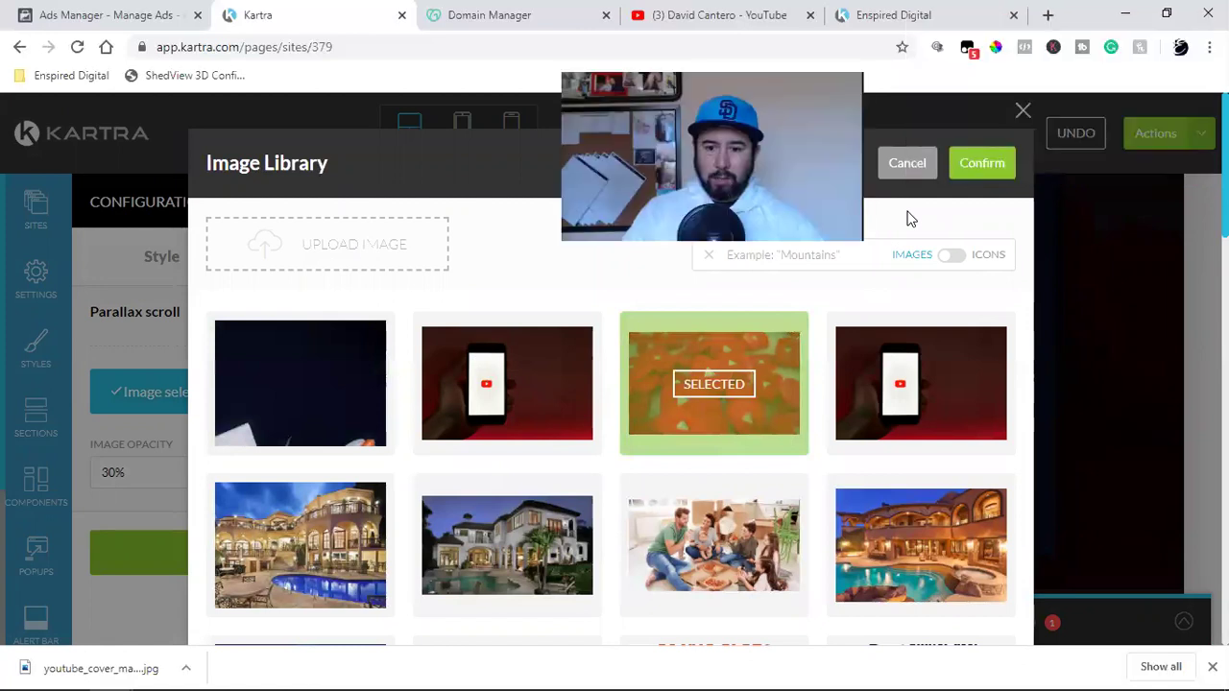
{"action": "left_click", "coordinate": [959, 162]}
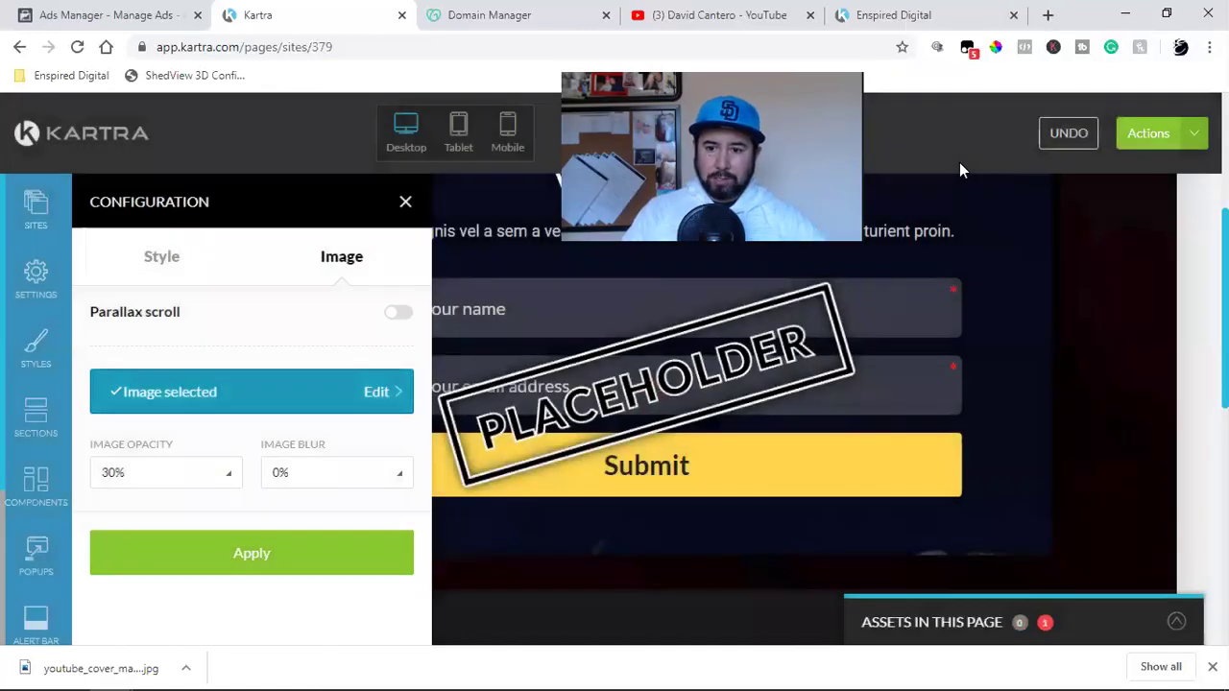
{"action": "left_click", "coordinate": [195, 563]}
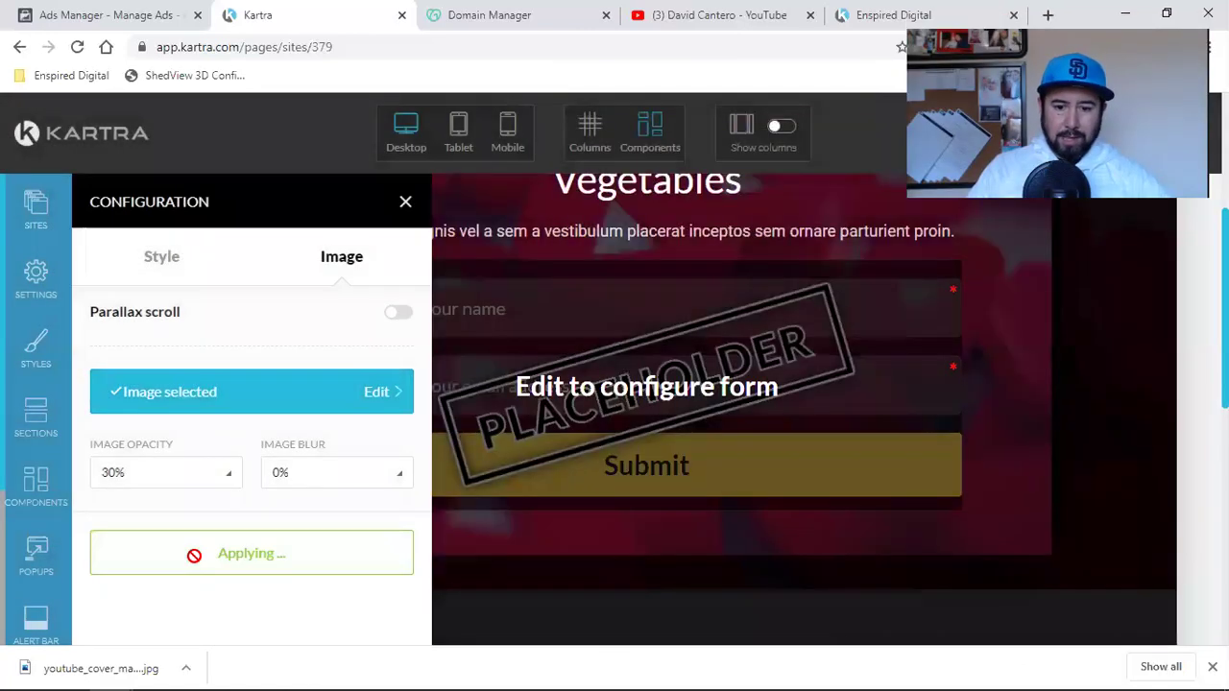
{"action": "left_click", "coordinate": [403, 203]}
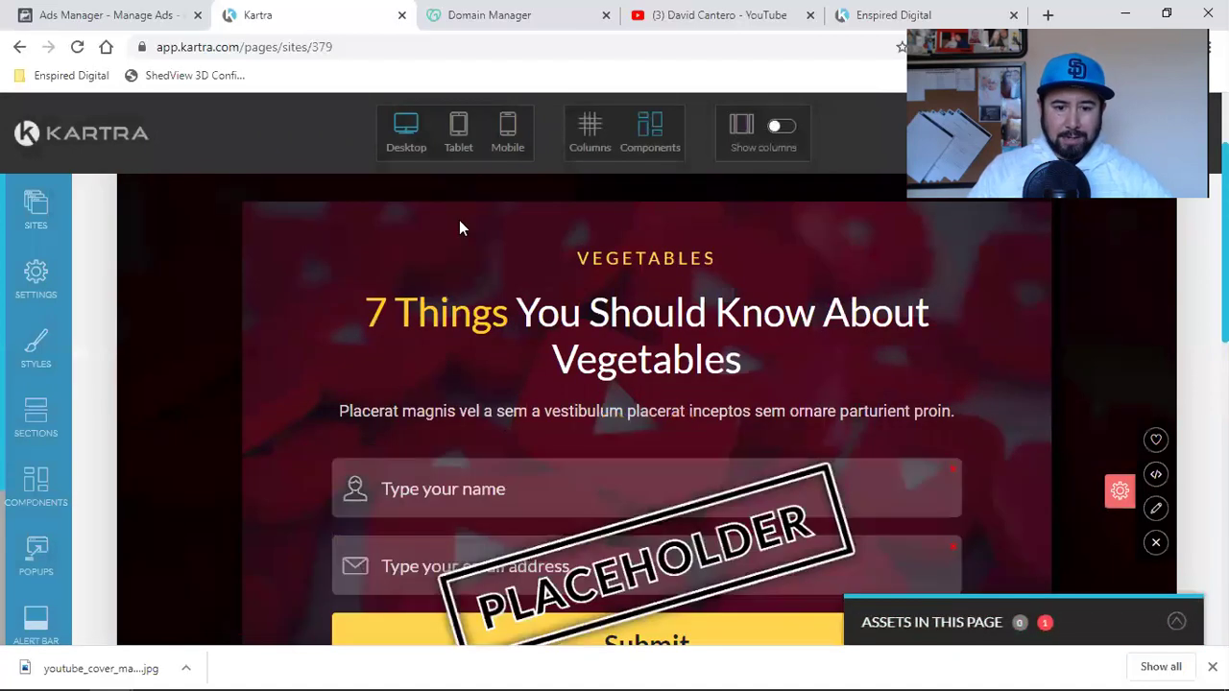
- Replace the pop-up's small "VEGETABLES" heading with "A Beginners Guide To Reaching Your First 1000 Subs!"
{"action": "mouse_move", "coordinate": [455, 368]}
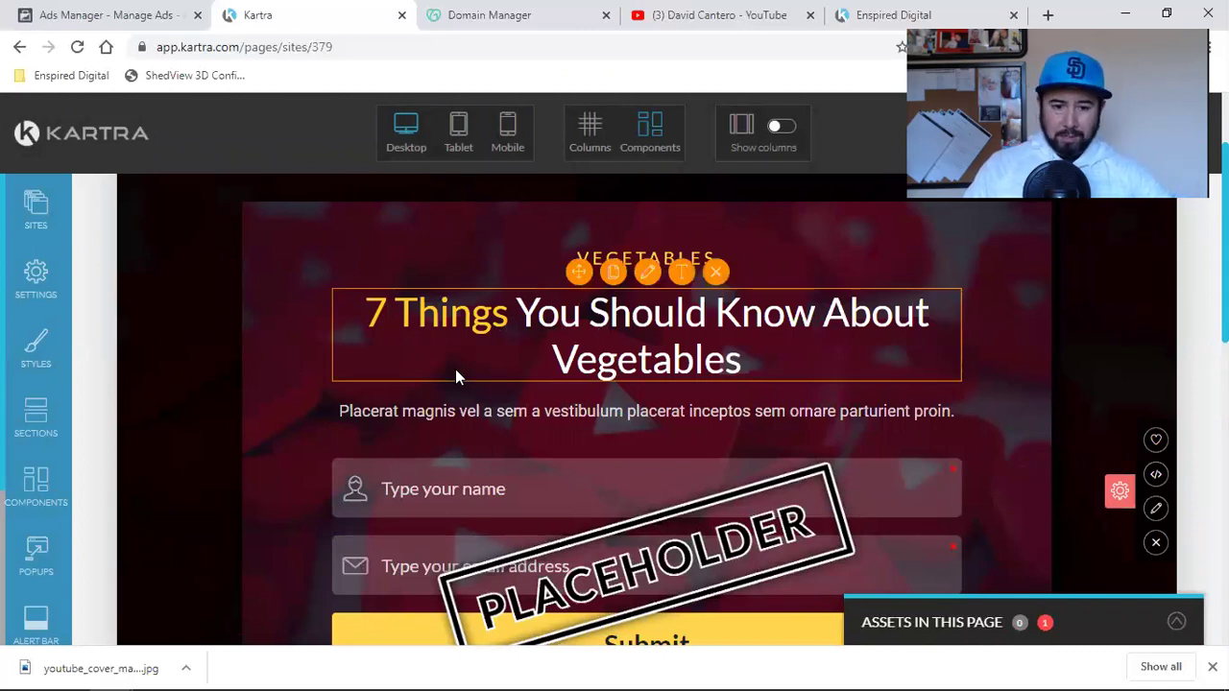
{"action": "left_click", "coordinate": [671, 257]}
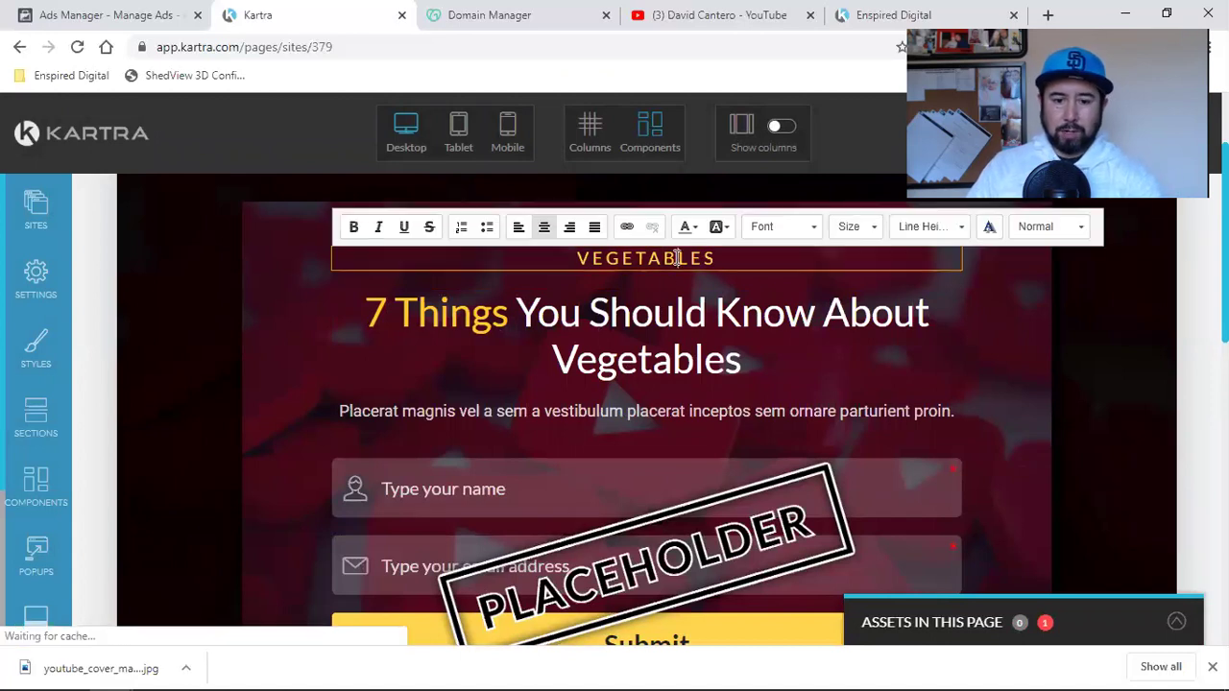
{"action": "double_click", "coordinate": [675, 257]}
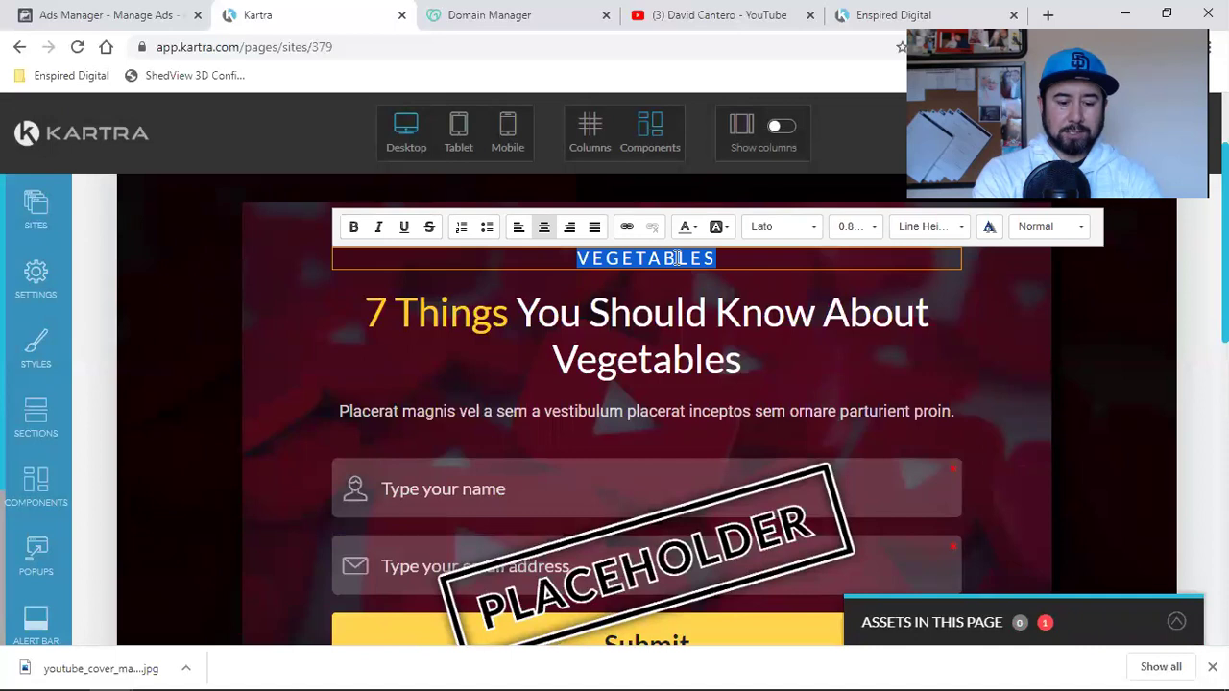
{"action": "type", "text": "A Beginners Guide To Reaching Your First 1000 Subs!"}
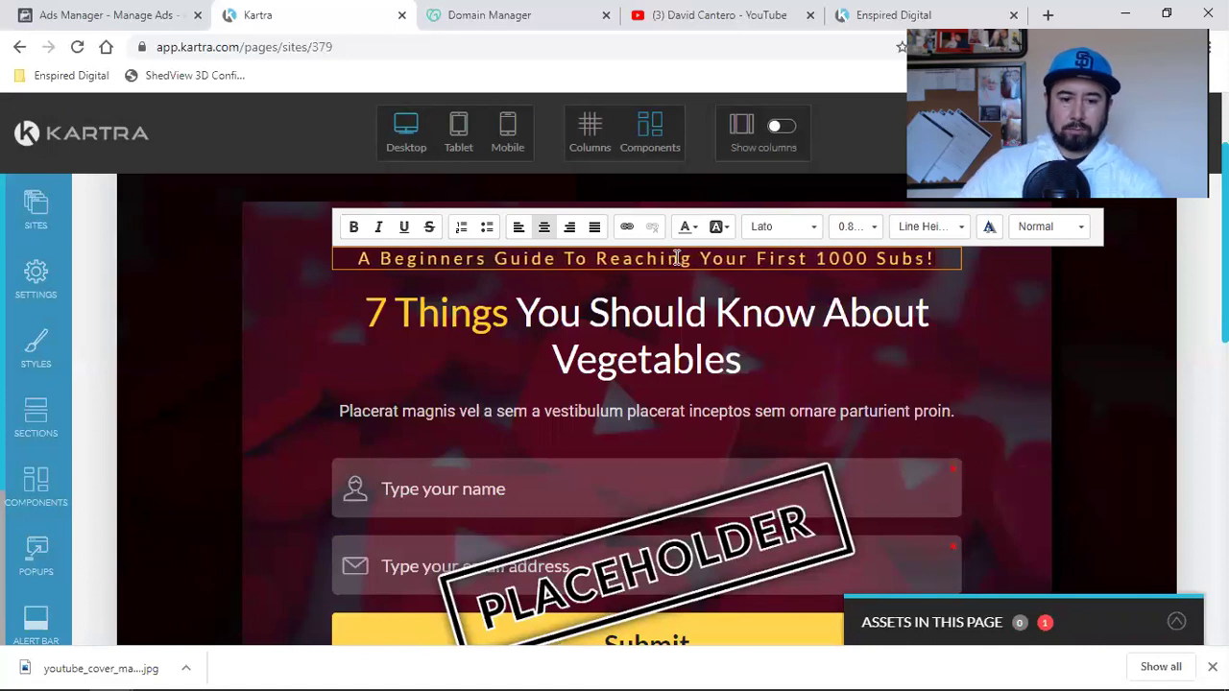
- Replace the white part of the pop-up's headline with "To Help Explode Your Channel", keeping the yellow "7 Things"
{"action": "left_click", "coordinate": [630, 319]}
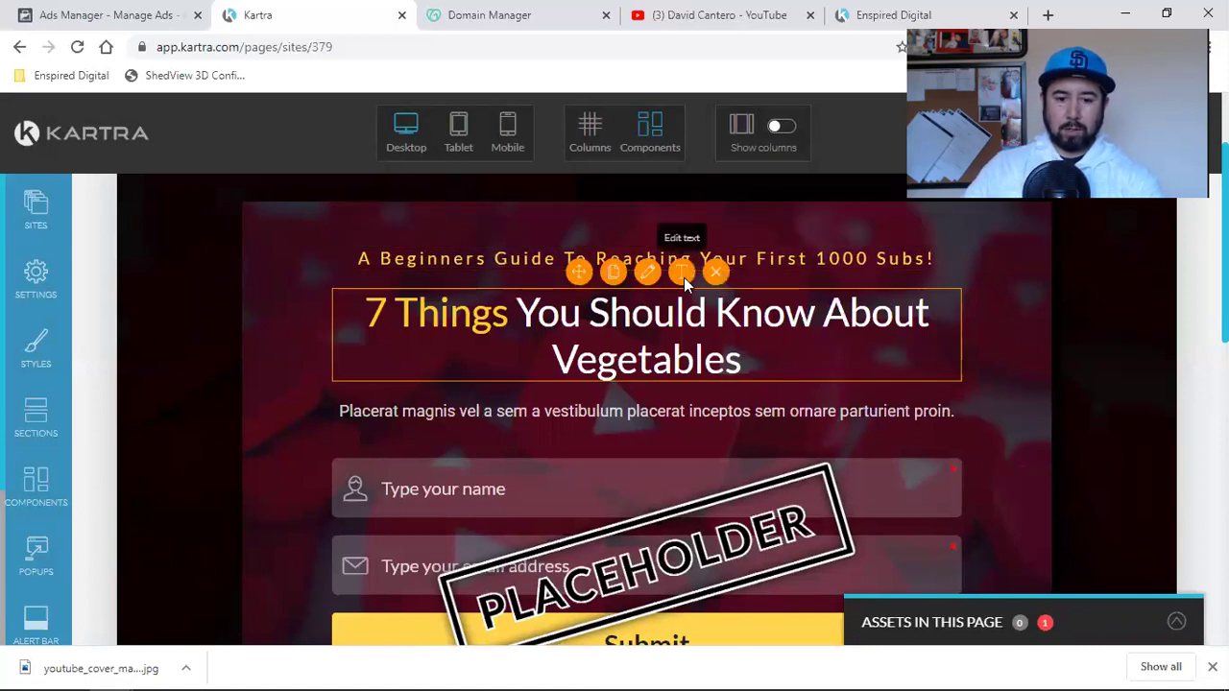
{"action": "left_click_drag", "start_coordinate": [534, 316], "coordinate": [500, 305]}
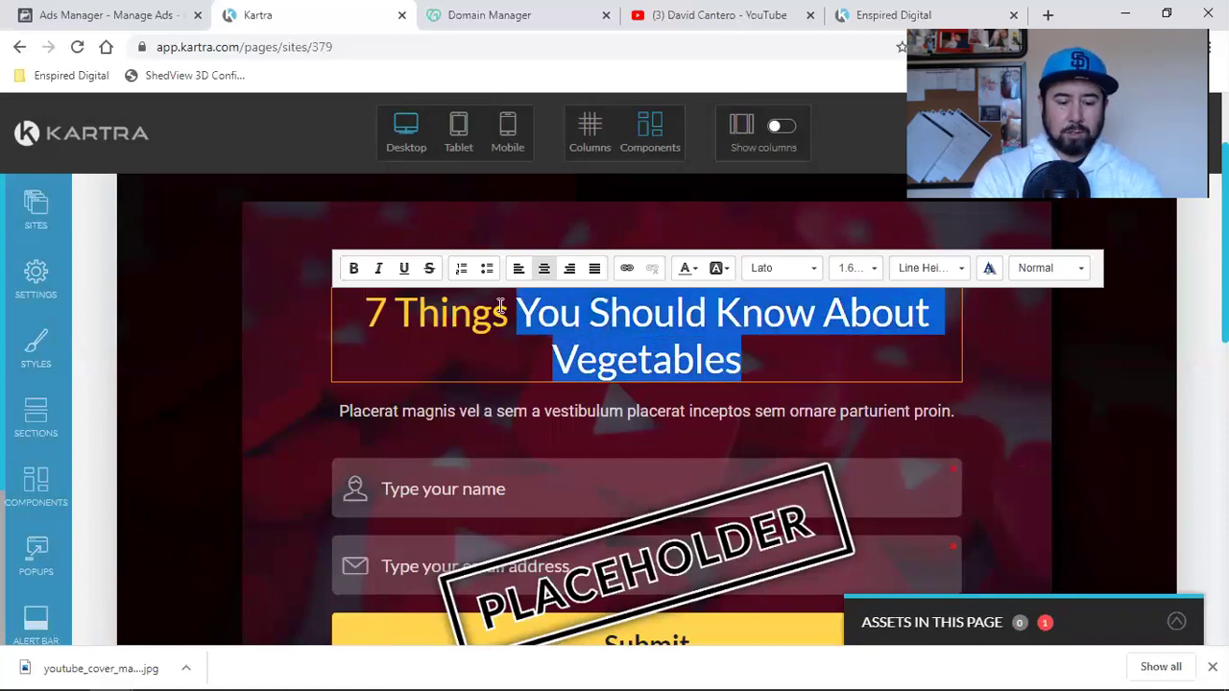
{"action": "type", "text": "To Help Explod"}
{"action": "type", "text": "our "}
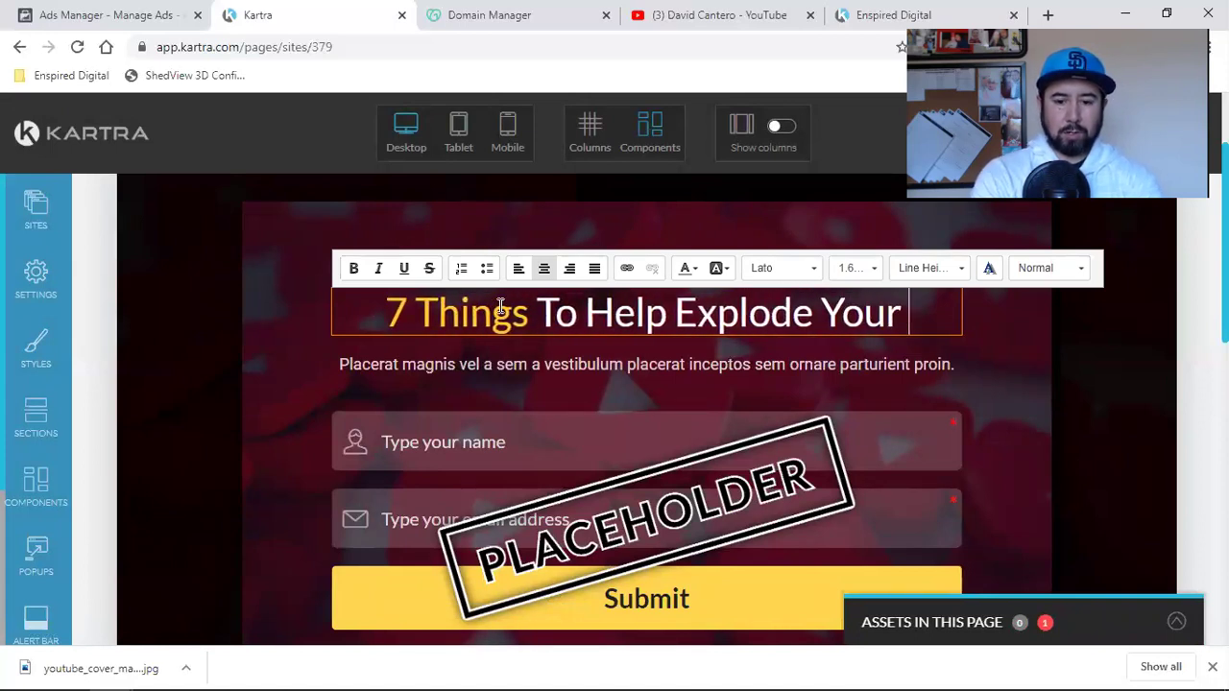
{"action": "type", "text": "Channel"}
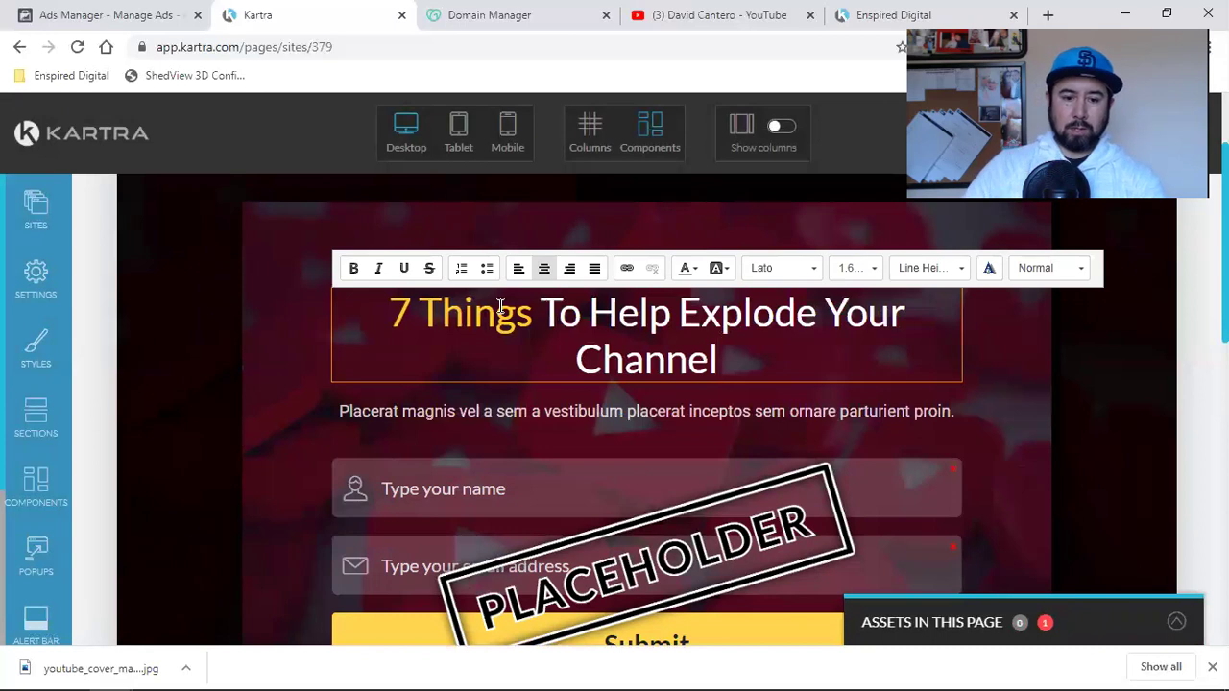
- Change the word "Things" in the yellow part of the pop-up's headline to "Strategies"
{"action": "left_click", "coordinate": [550, 312]}
{"action": "key", "text": "BackSpace"}
{"action": "key", "text": "BackSpace"}
{"action": "key", "text": "BackSpace"}
{"action": "key", "text": "BackSpace"}
{"action": "key", "text": "BackSpace"}
{"action": "key", "text": "BackSpace"}
{"action": "type", "text": "Strate"}
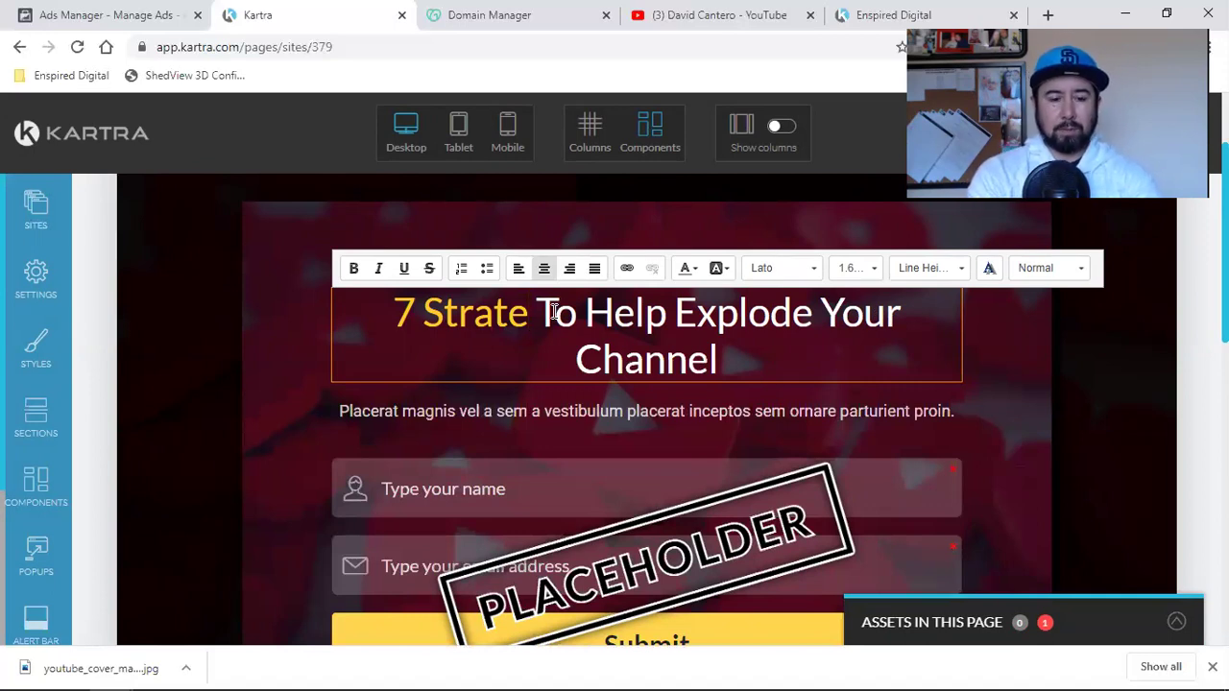
{"action": "type", "text": "gies"}
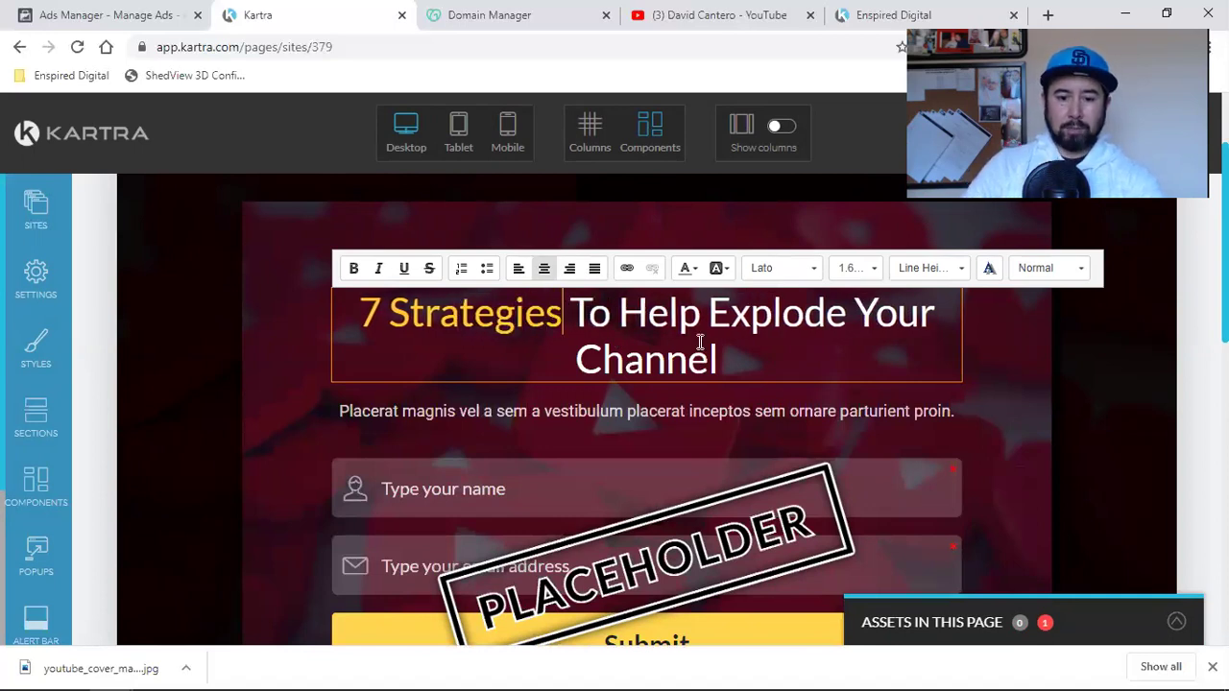
- Insert the word "YouTube" before "Channel" in the pop-up's headline
{"action": "left_click", "coordinate": [947, 310]}
{"action": "type", "text": "Yout"}
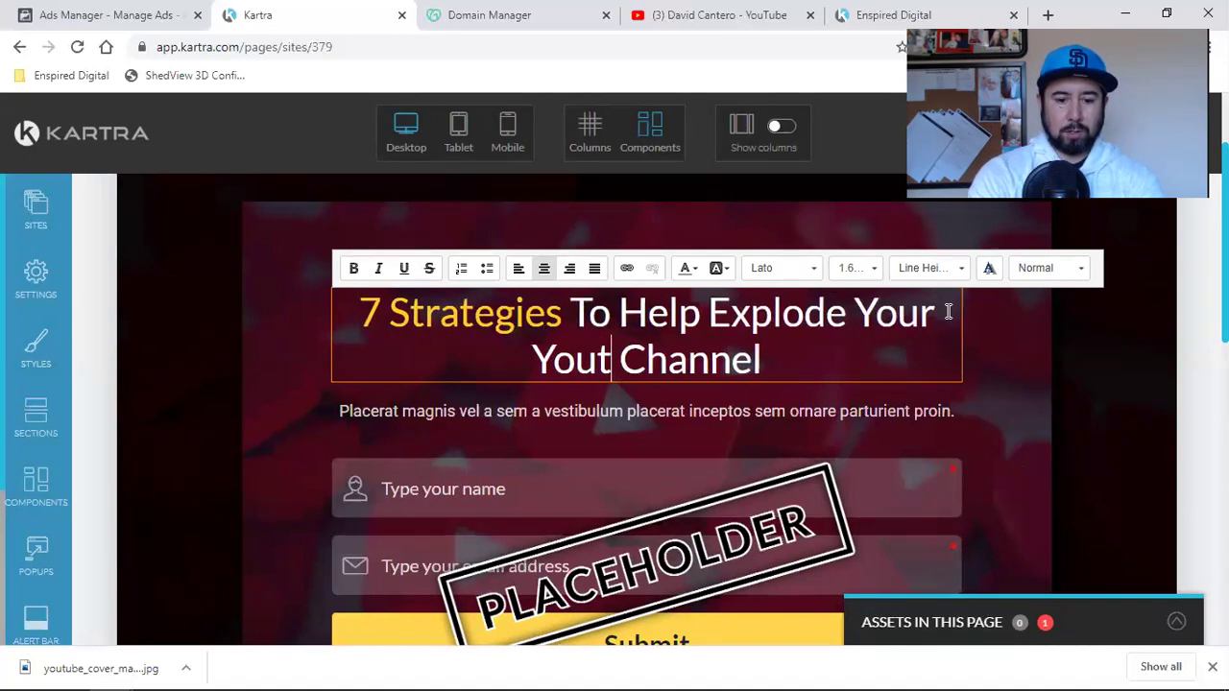
{"action": "key", "text": "BackSpace"}
{"action": "type", "text": "Tube"}
{"action": "left_click", "coordinate": [839, 363]}
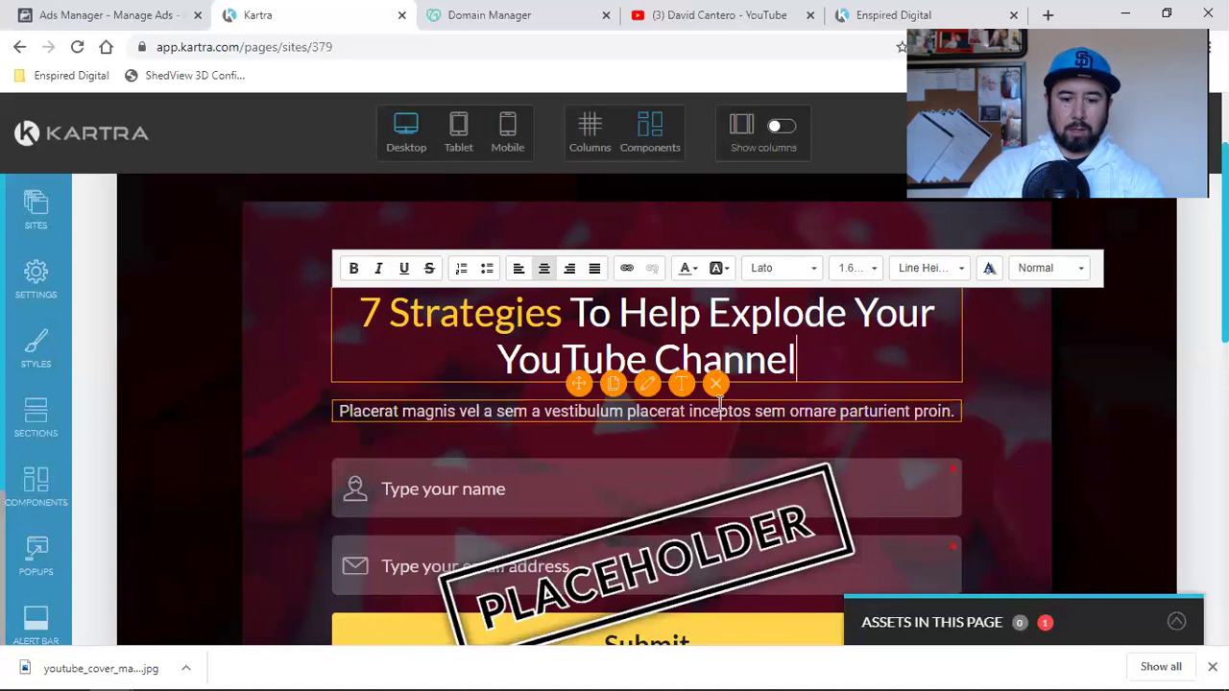
- Replace the placeholder sentence below the pop-up's headline with "No Spam, No Sharing"
{"action": "left_click", "coordinate": [687, 408]}
{"action": "key", "text": "ctrl+a"}
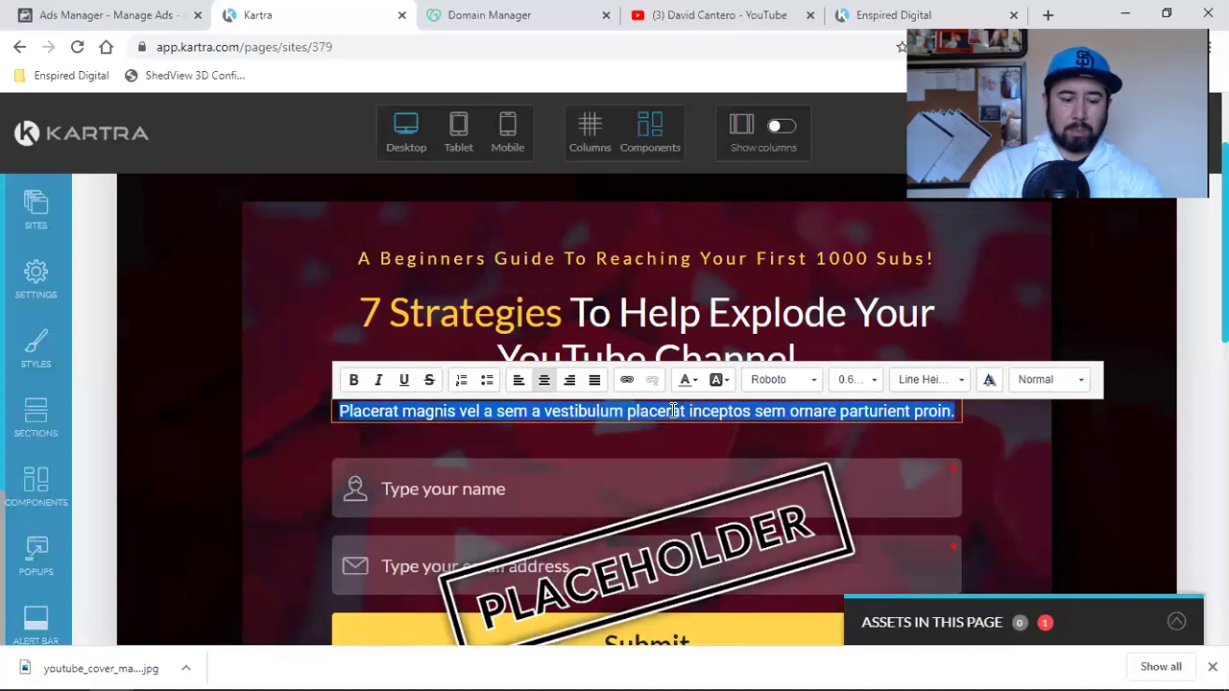
{"action": "type", "text": "No Spam"}
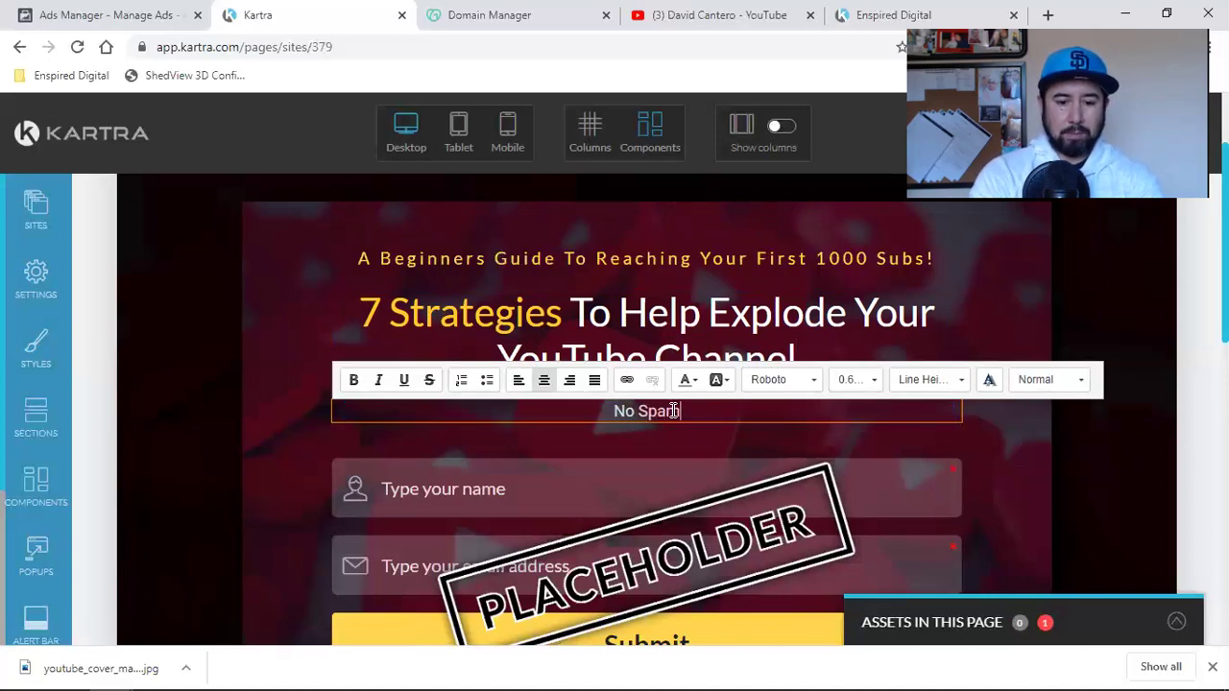
{"action": "type", "text": ", No Sharing"}
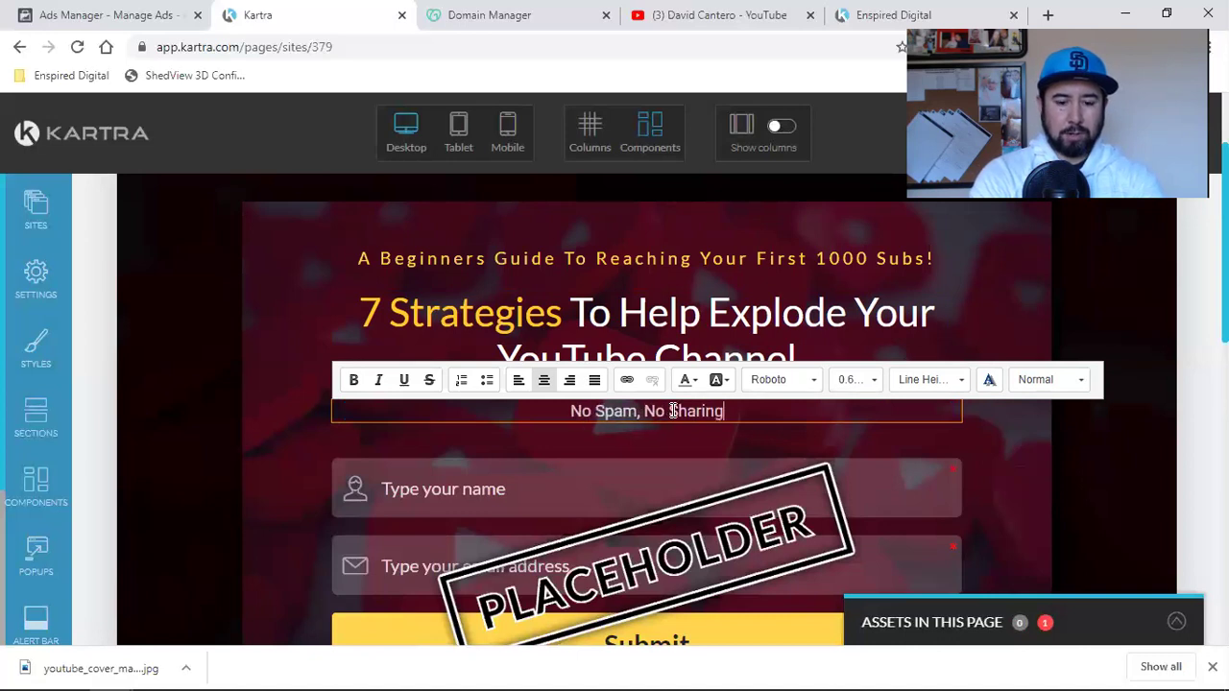
{"action": "type", "text": ". I'm to"}
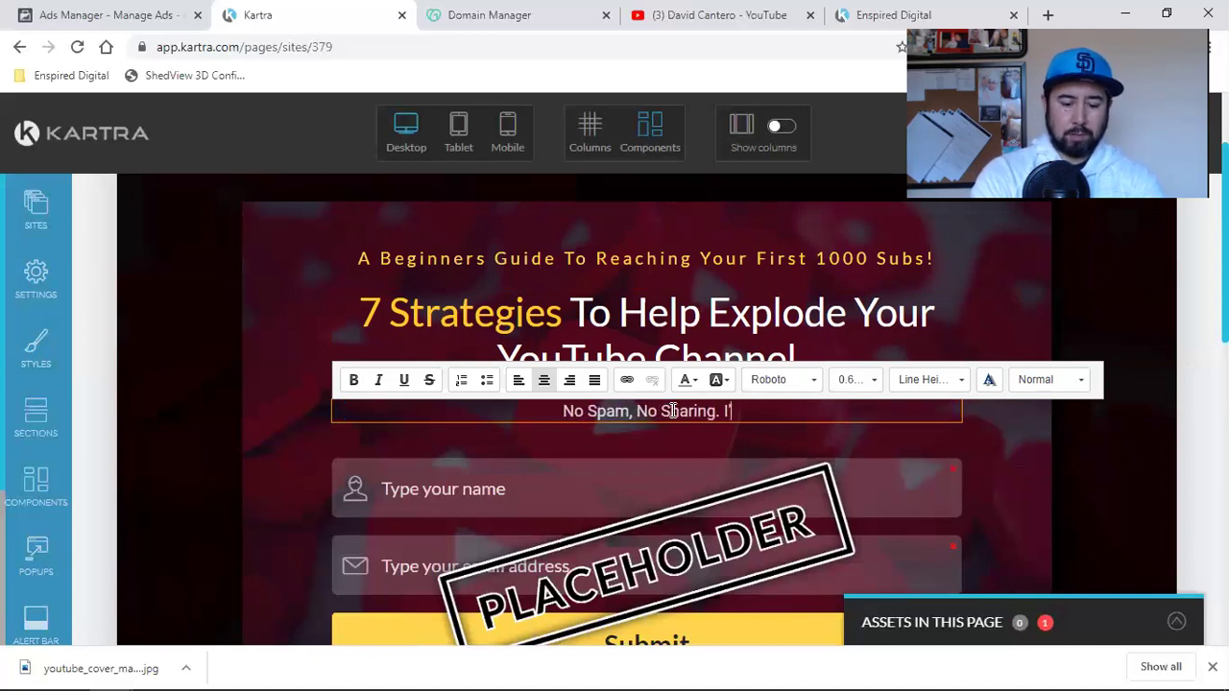
{"action": "type", "text": "o"}
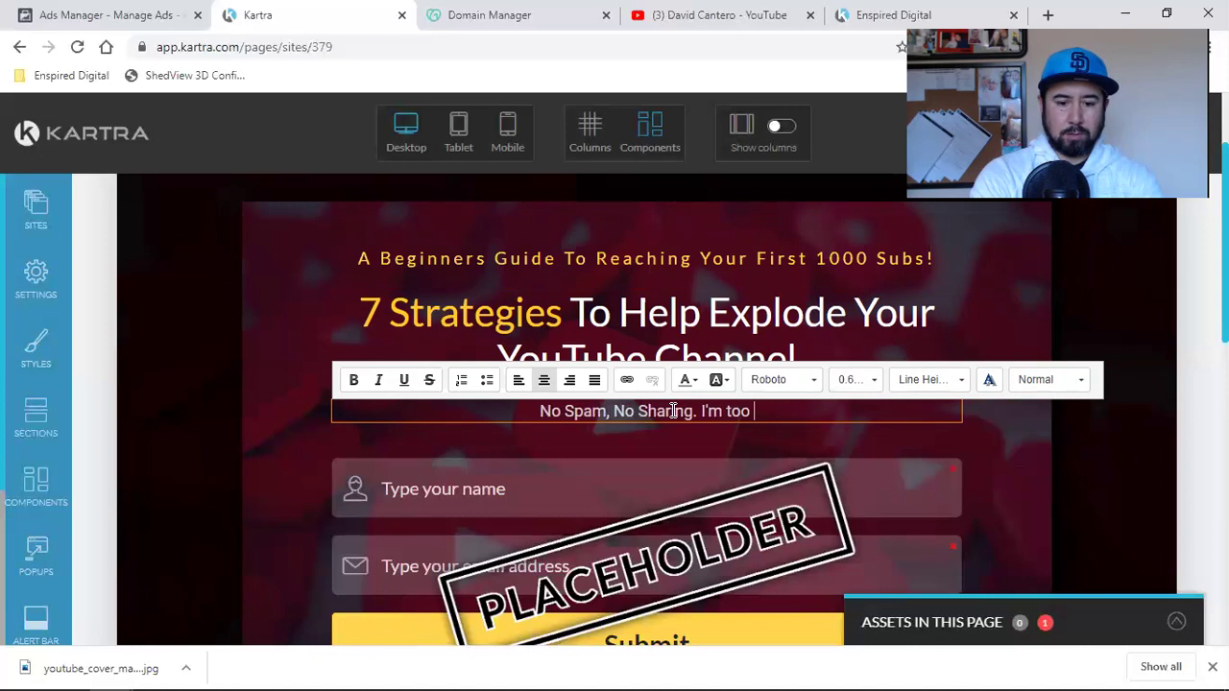
{"action": "key", "text": "BackSpace"}
{"action": "key", "text": "BackSpace"}
{"action": "key", "text": "BackSpace"}
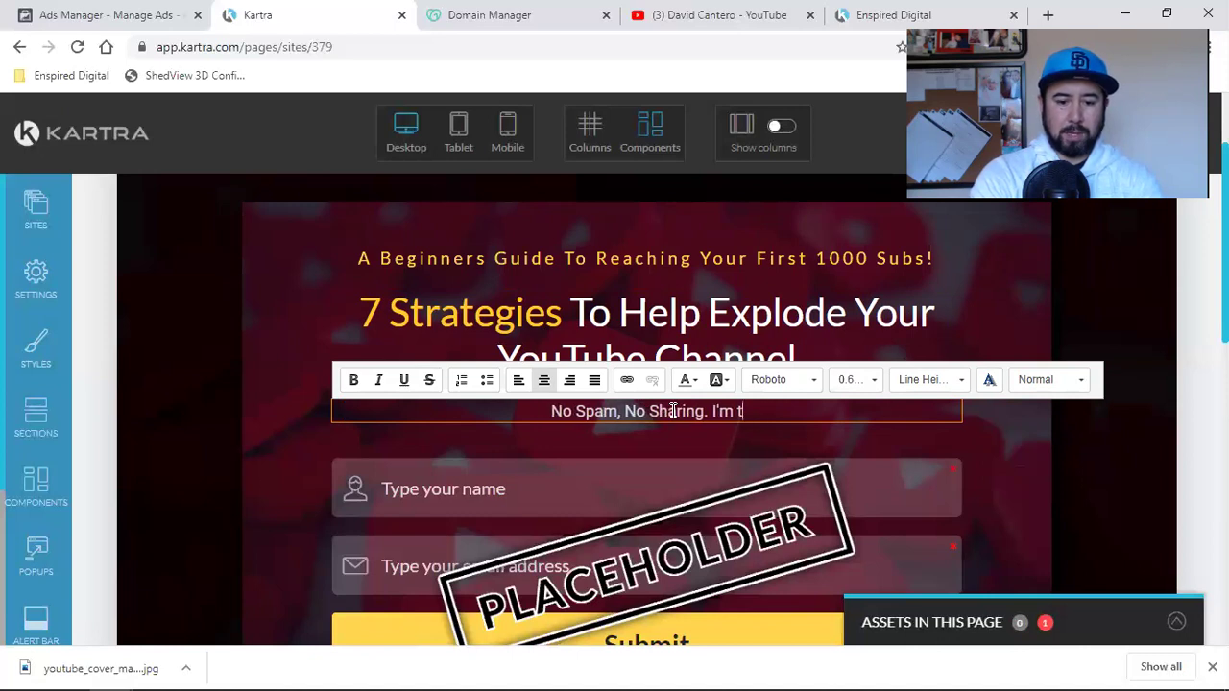
{"action": "key", "text": "BackSpace"}
{"action": "type", "text": "Too Sti"}
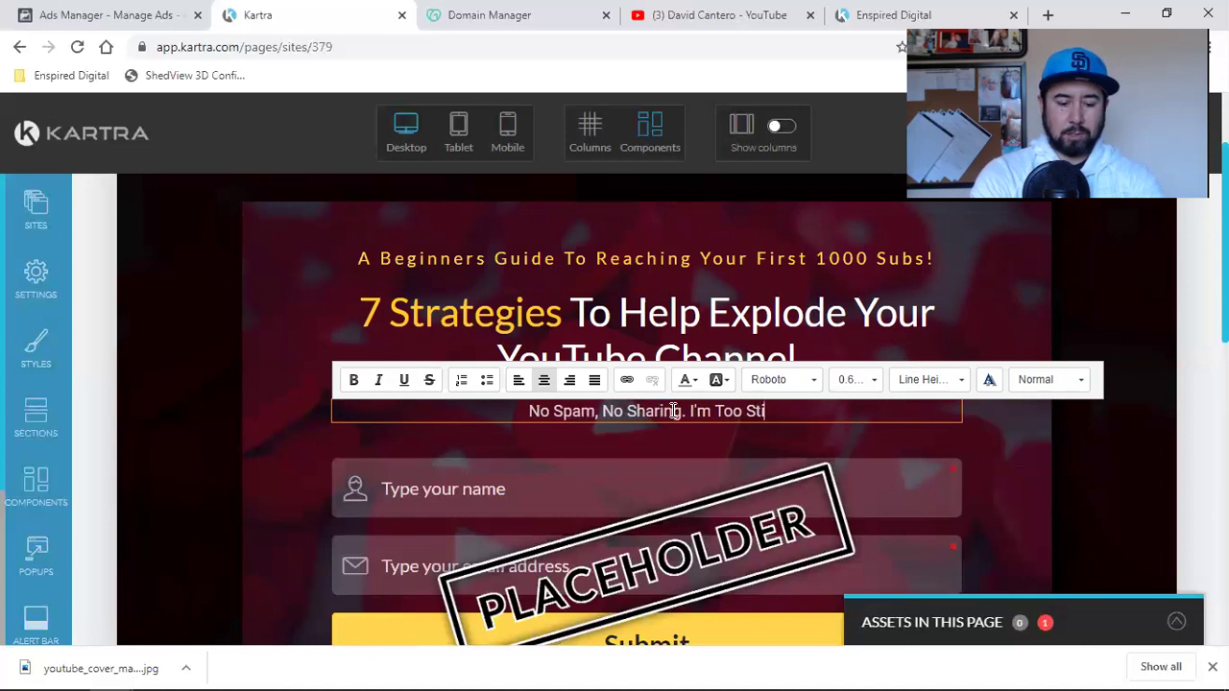
{"action": "type", "text": "ngy"}
{"action": "key", "text": "BackSpace"}
{"action": "key", "text": "BackSpace"}
{"action": "key", "text": "BackSpace"}
{"action": "key", "text": "BackSpace"}
{"action": "key", "text": "BackSpace"}
{"action": "key", "text": "BackSpace"}
{"action": "key", "text": "BackSpace"}
{"action": "key", "text": "BackSpace"}
{"action": "key", "text": "BackSpace"}
{"action": "key", "text": "BackSpace"}
{"action": "key", "text": "BackSpace"}
{"action": "key", "text": "BackSpace"}
{"action": "key", "text": "BackSpace"}
{"action": "key", "text": "BackSpace"}
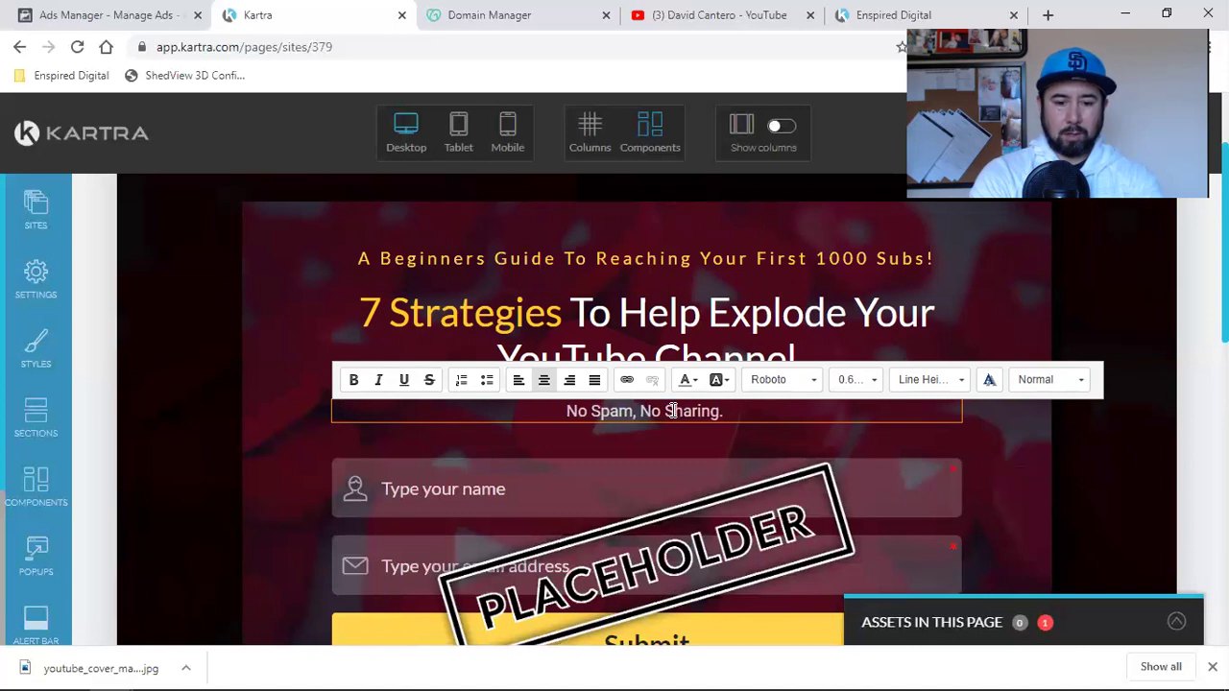
- Finish the sentence below the pop-up's headline as "No Spam, No Sharing."
{"action": "key", "text": "BackSpace"}
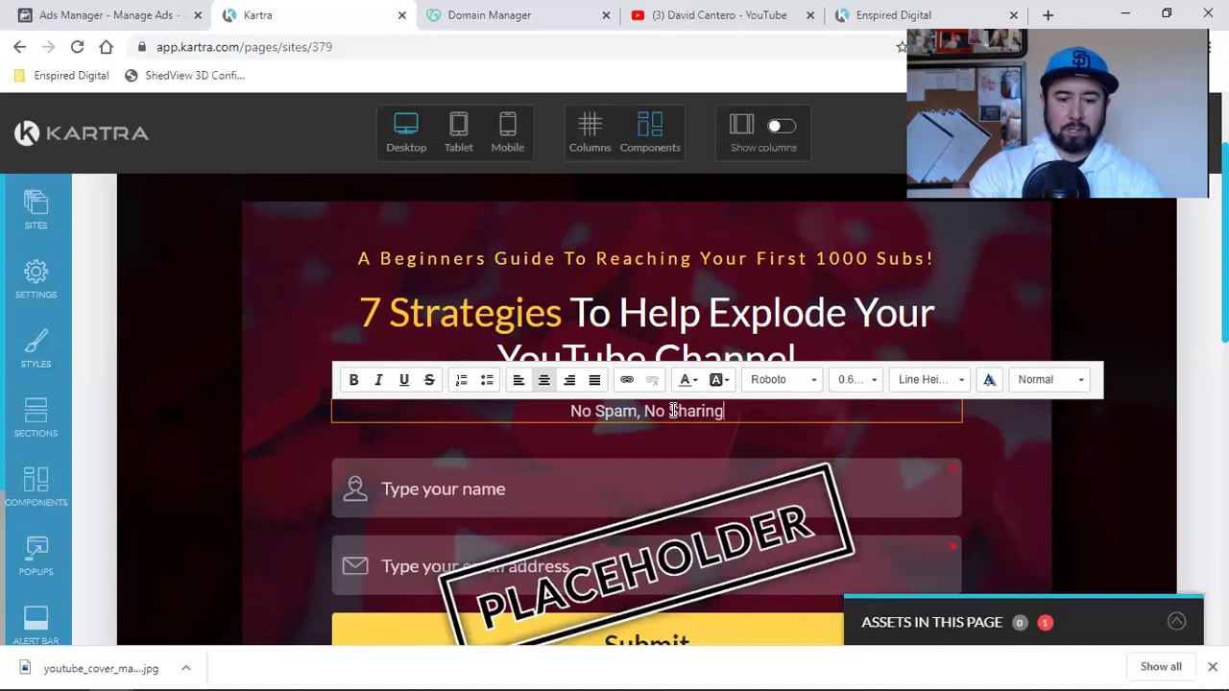
- Create a placeholder opt-in form named "Your First 1000 Subs" and apply it to the pop-up's form
{"action": "scroll", "coordinate": [662, 393], "scroll_direction": "down", "scroll_amount": 2}
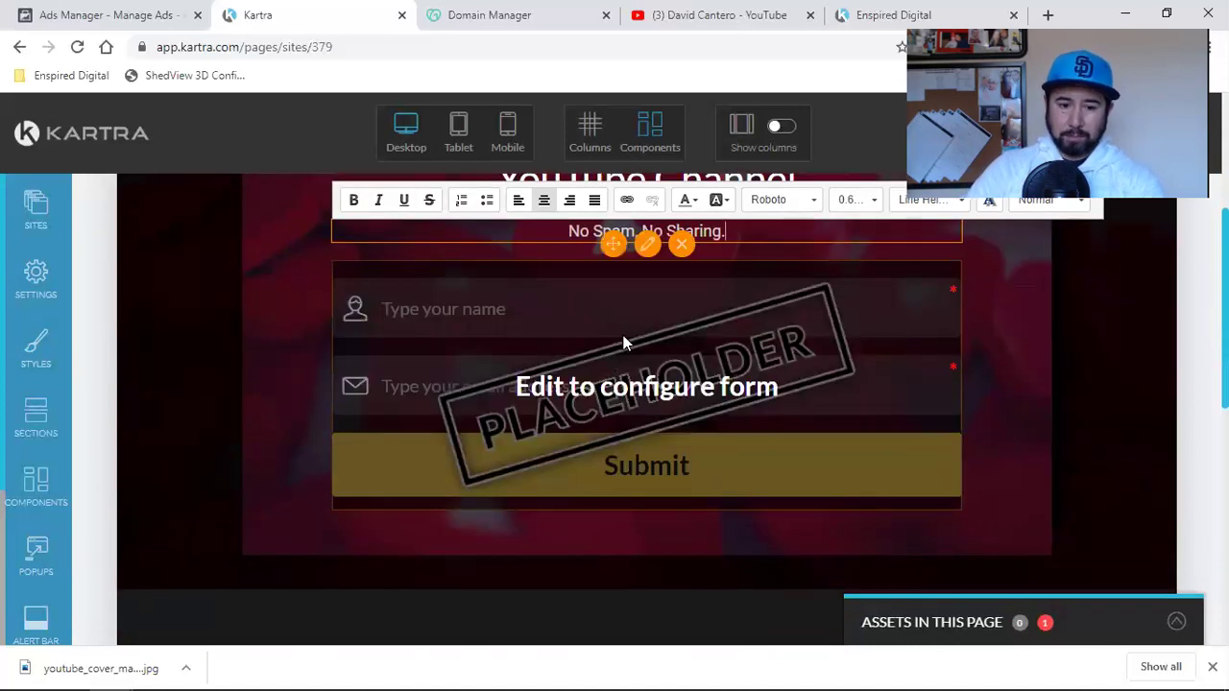
{"action": "left_click", "coordinate": [649, 246]}
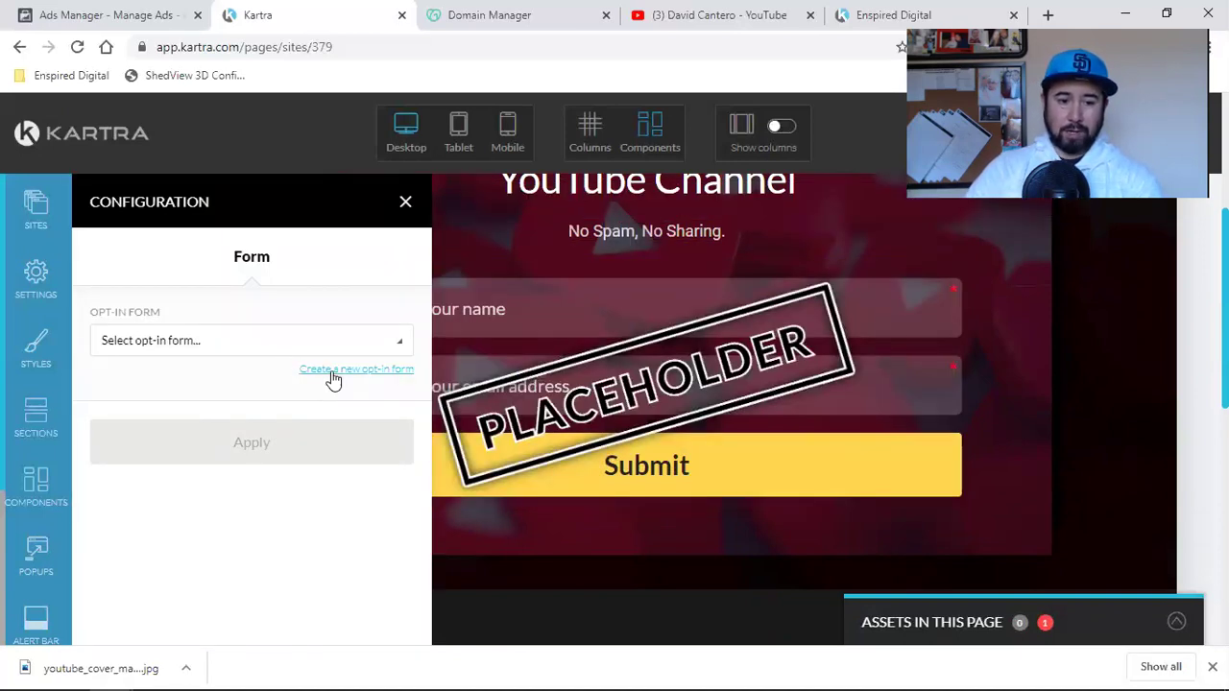
{"action": "left_click", "coordinate": [332, 371]}
{"action": "scroll", "coordinate": [508, 492], "scroll_direction": "down", "scroll_amount": 2}
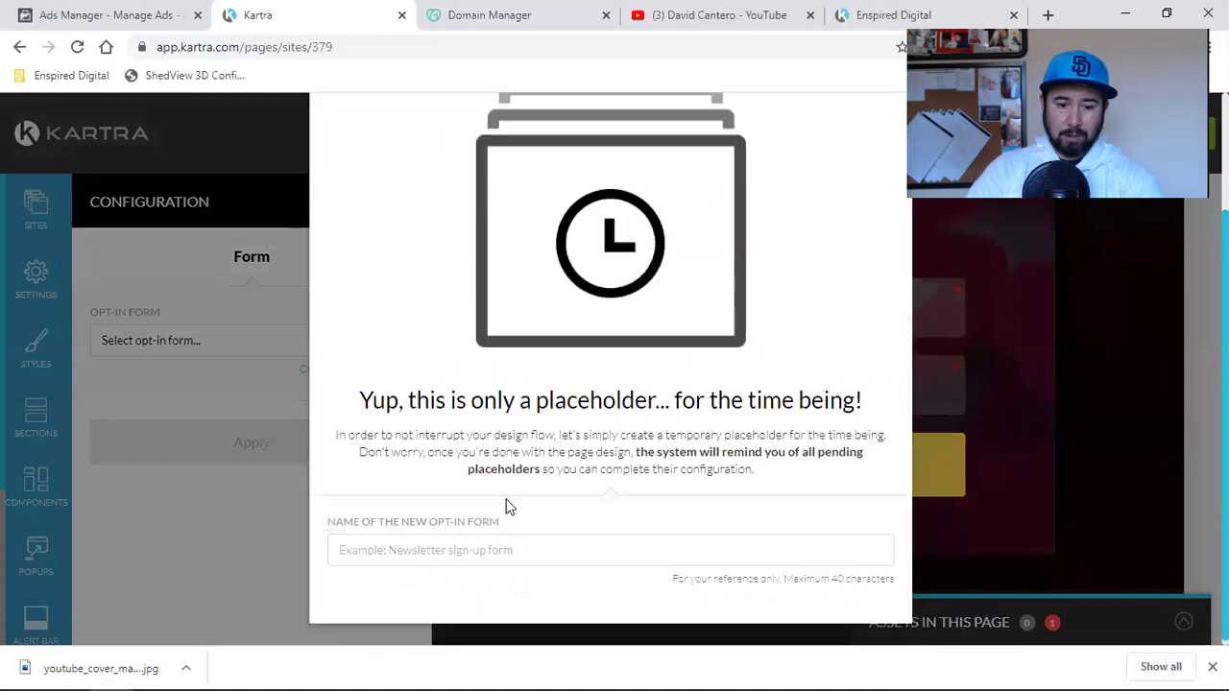
{"action": "left_click", "coordinate": [422, 537]}
{"action": "type", "text": "Your First 1000 Subs"}
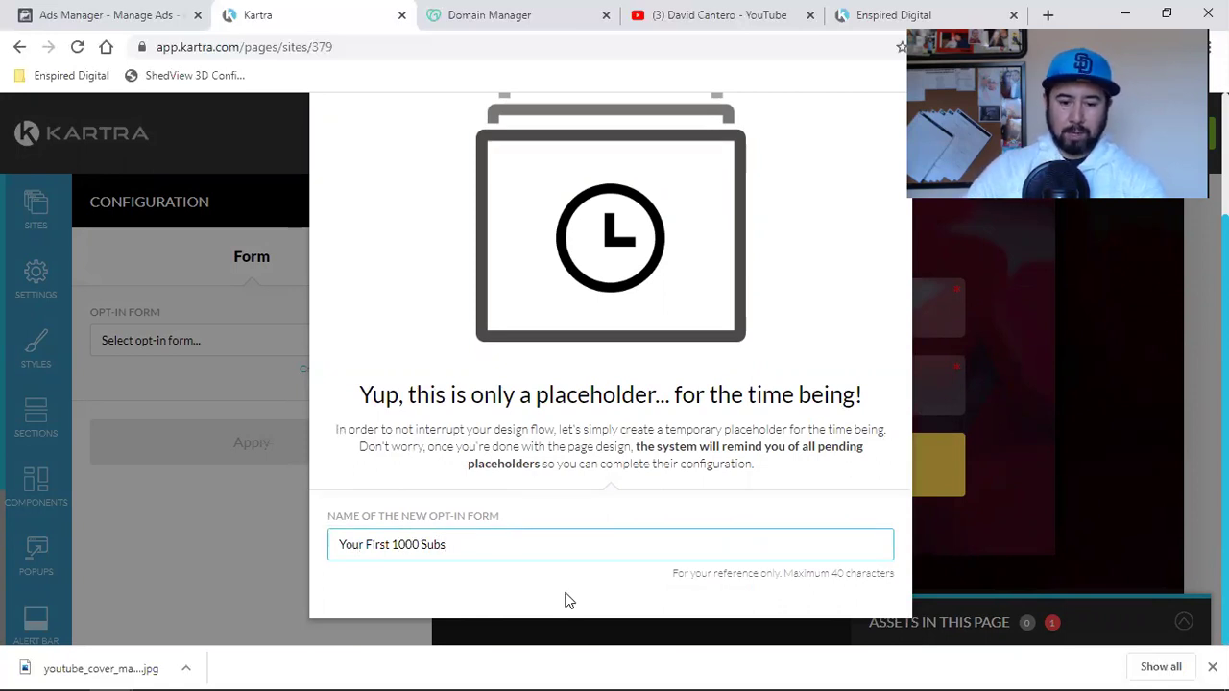
{"action": "scroll", "coordinate": [566, 600], "scroll_direction": "up", "scroll_amount": 2}
{"action": "left_click", "coordinate": [849, 169]}
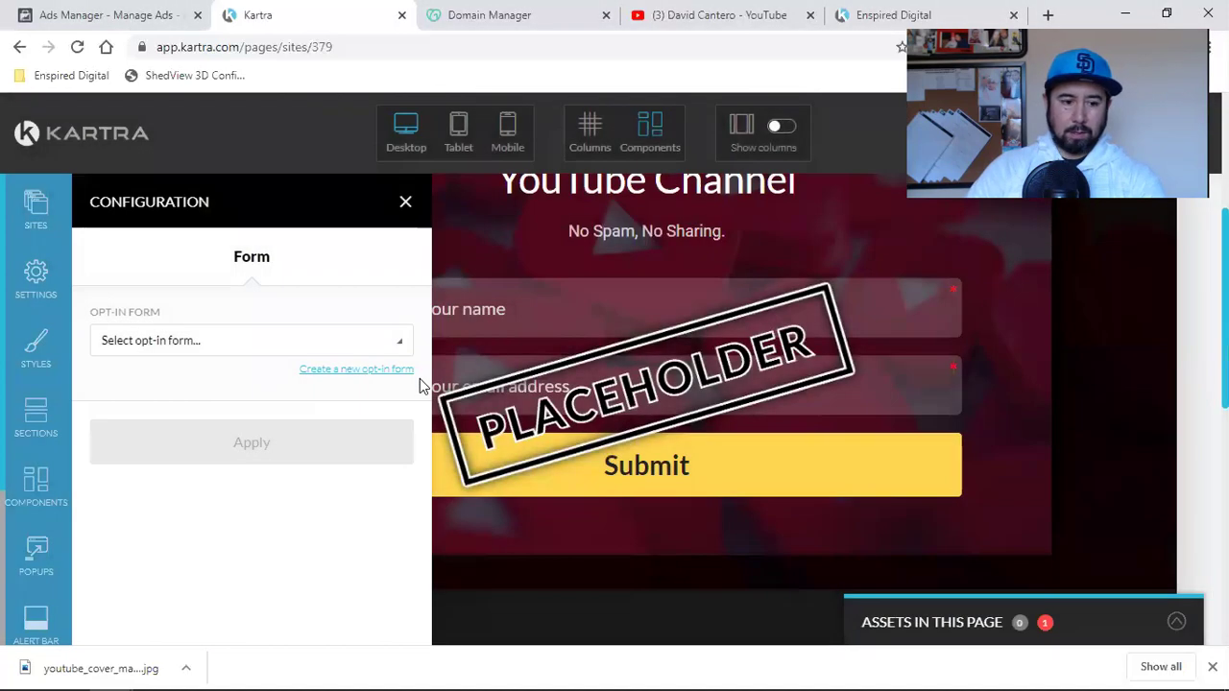
{"action": "left_click", "coordinate": [260, 452]}
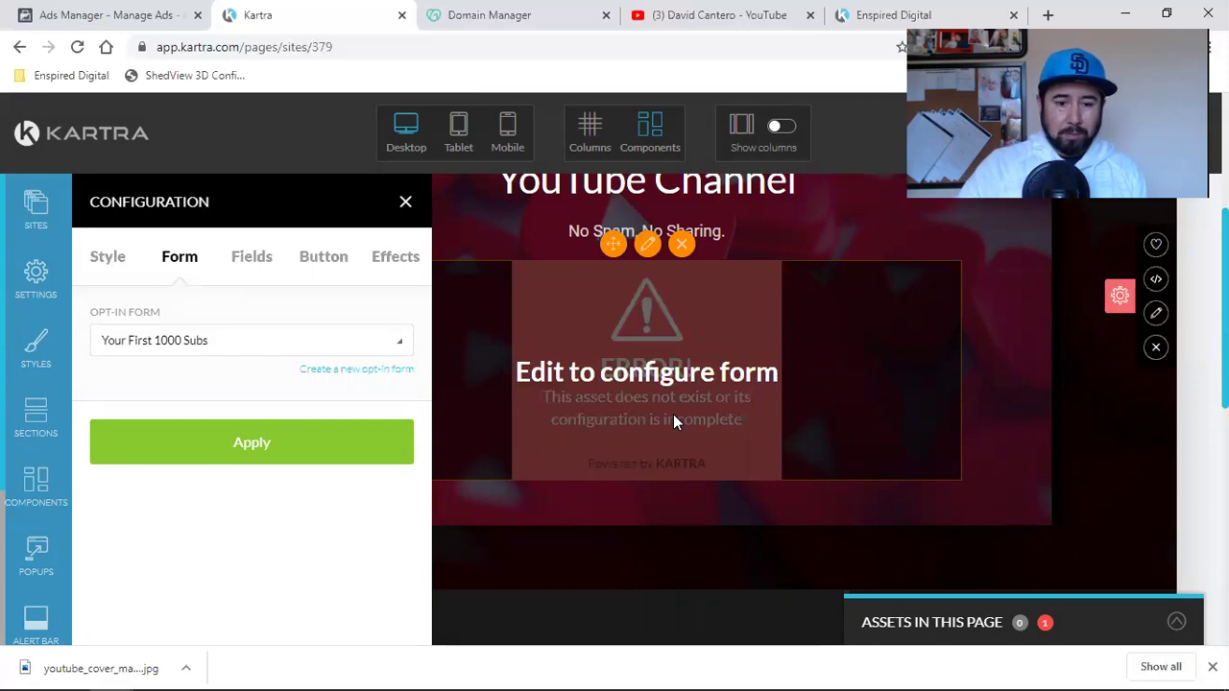
- Change the pop-up form's button text to "Enter Webclass Here!"
{"action": "left_click", "coordinate": [318, 256]}
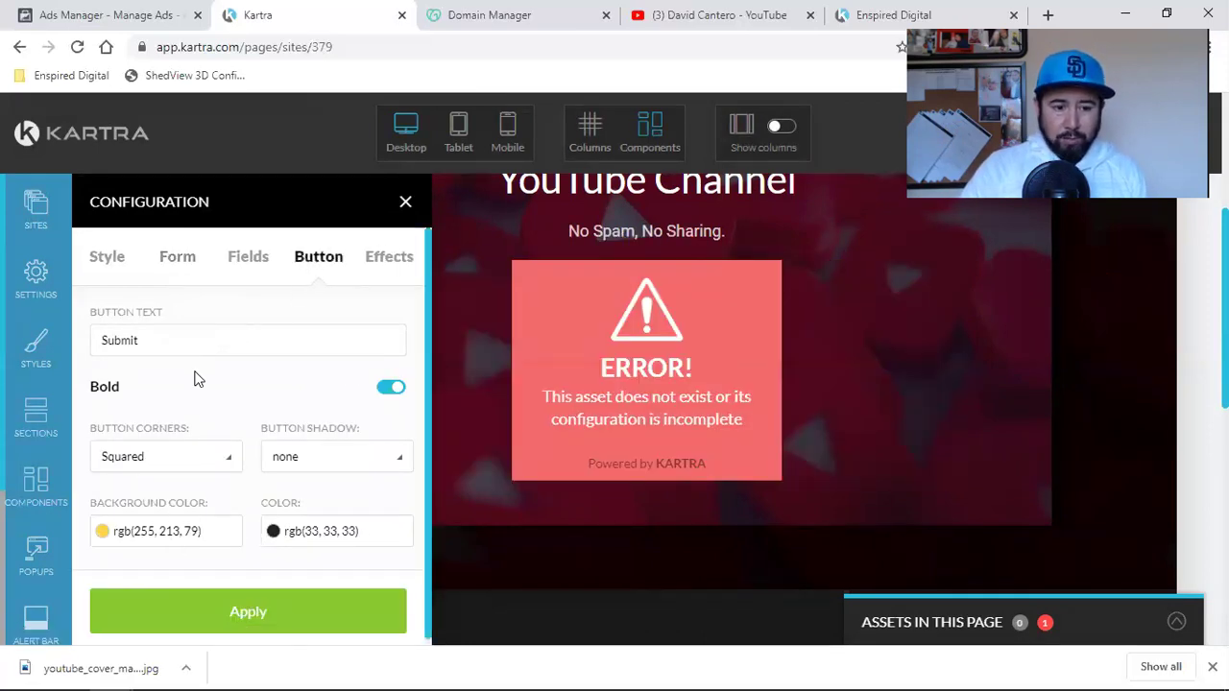
{"action": "double_click", "coordinate": [138, 341]}
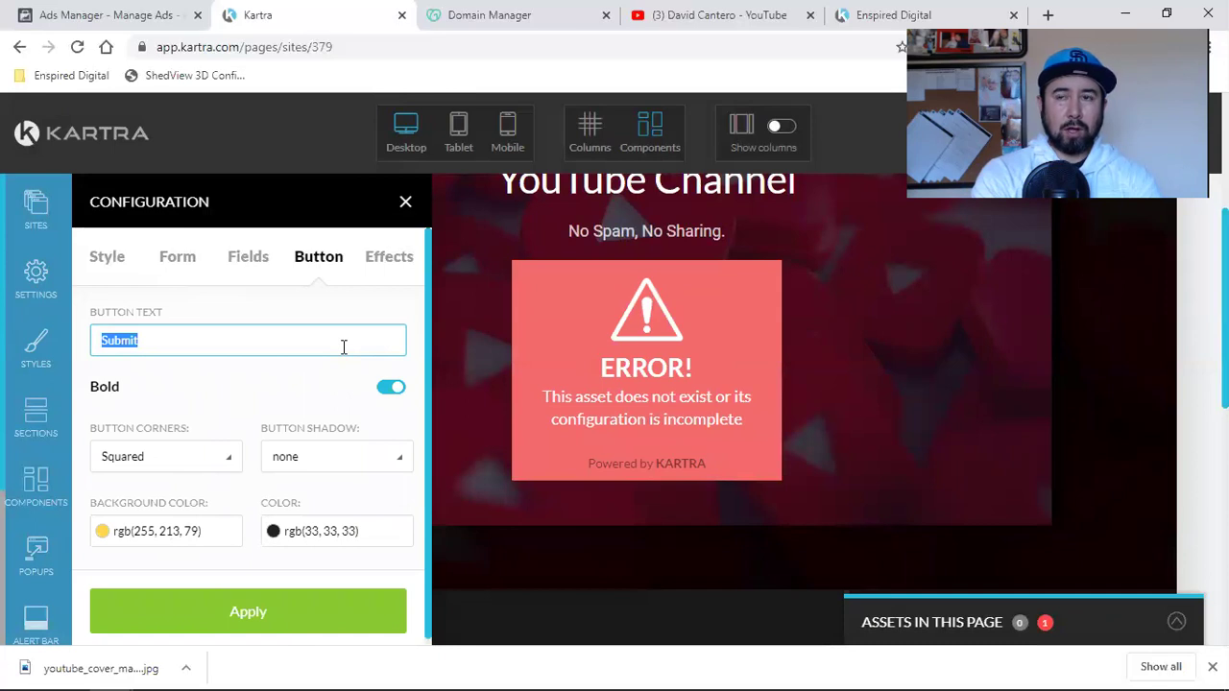
{"action": "key", "text": "BackSpace"}
{"action": "type", "text": "En"}
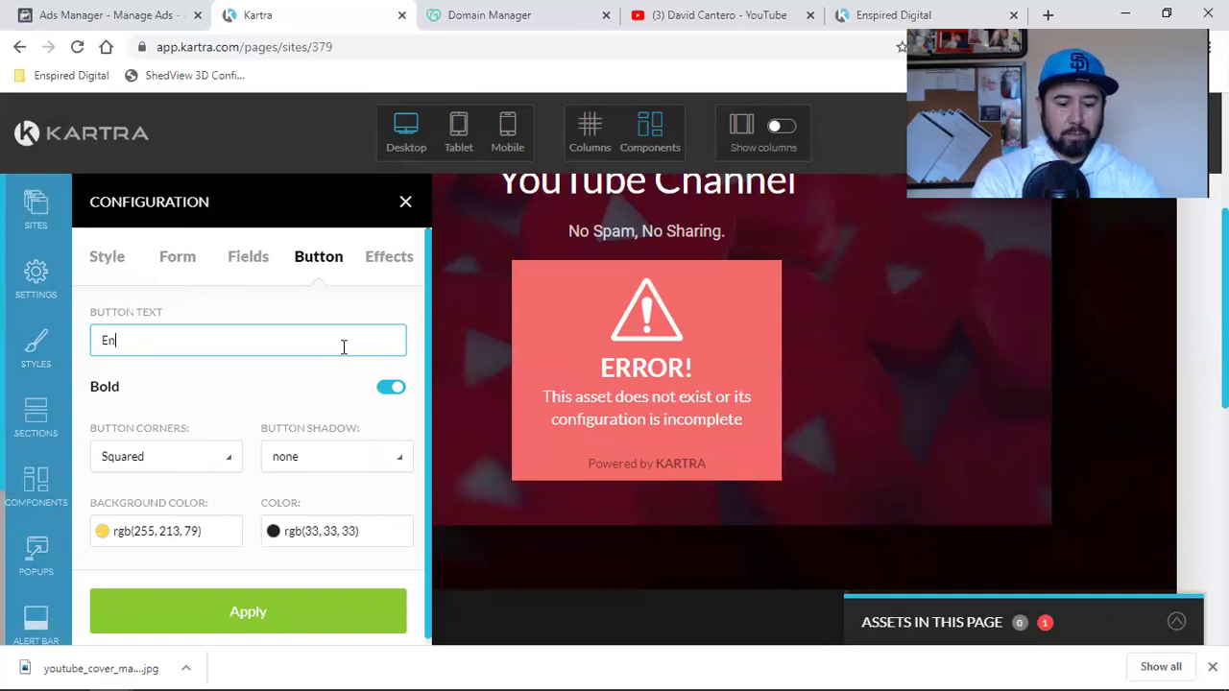
{"action": "type", "text": "ter"}
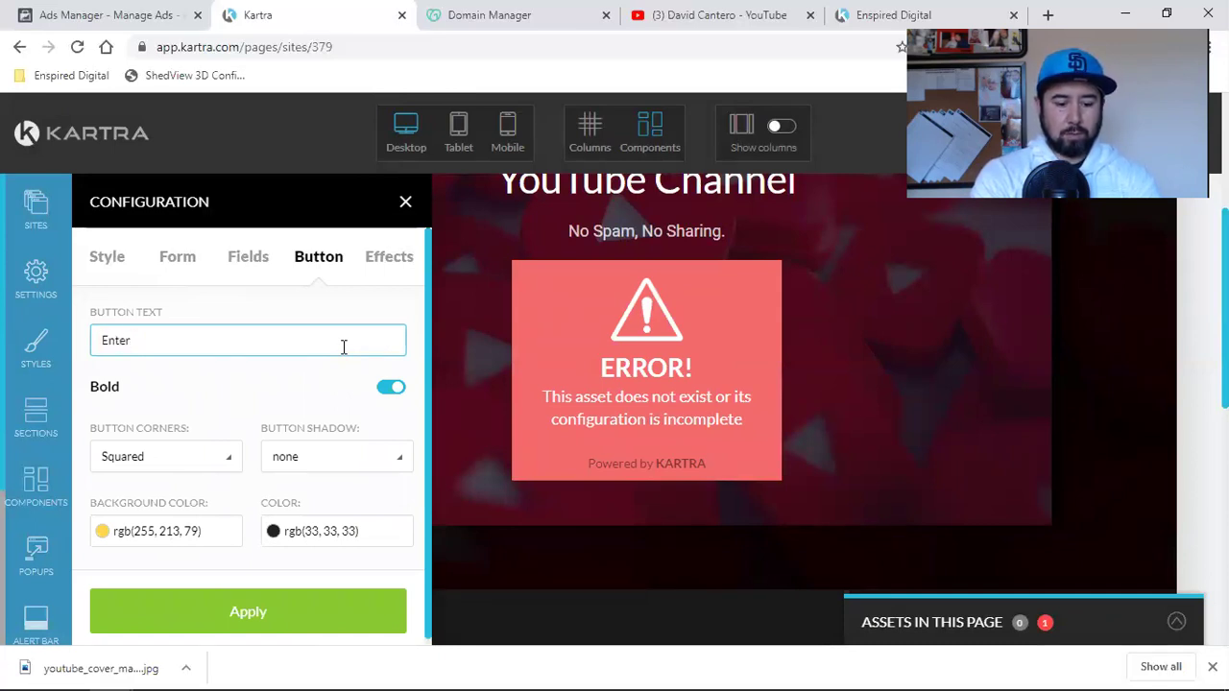
{"action": "type", "text": " Webclass Here!"}
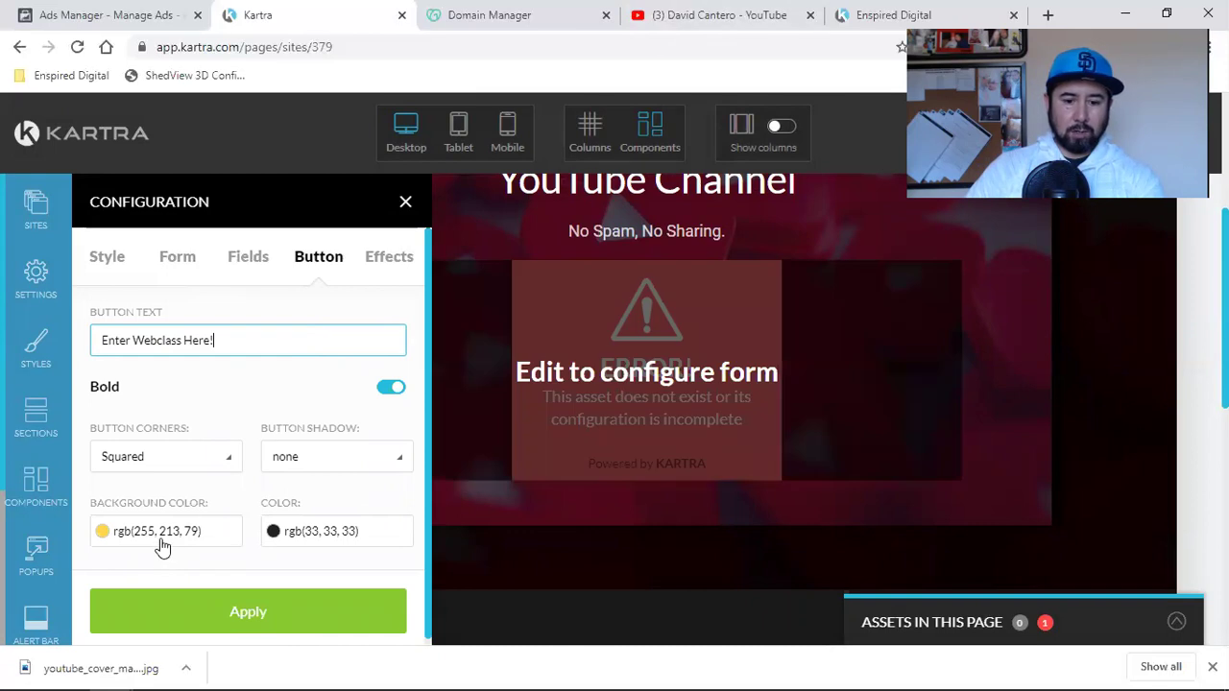
{"action": "left_click", "coordinate": [718, 15]}
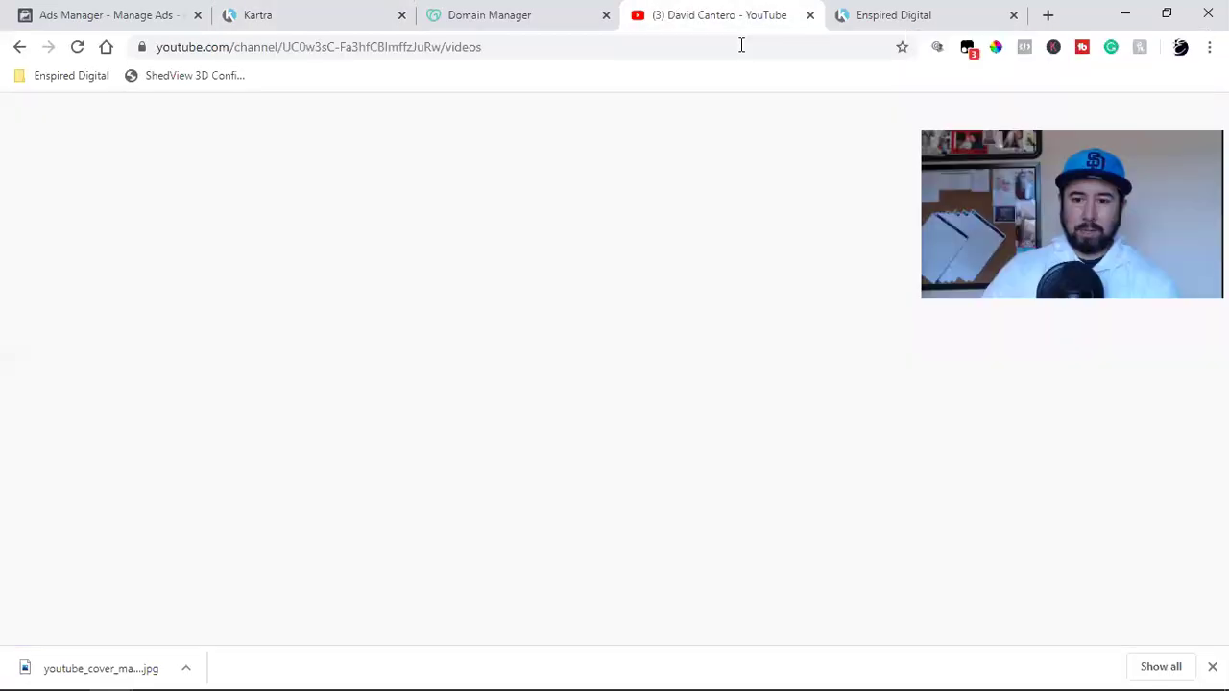
{"action": "left_click", "coordinate": [993, 48]}
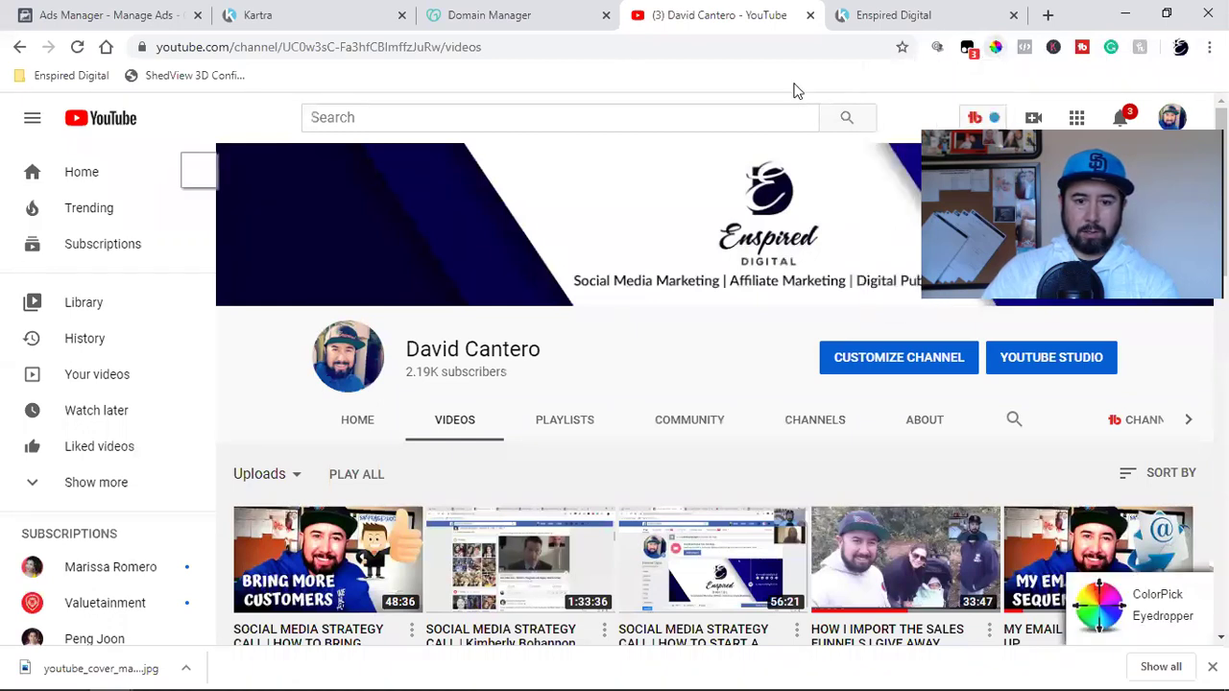
{"action": "left_click", "coordinate": [995, 47]}
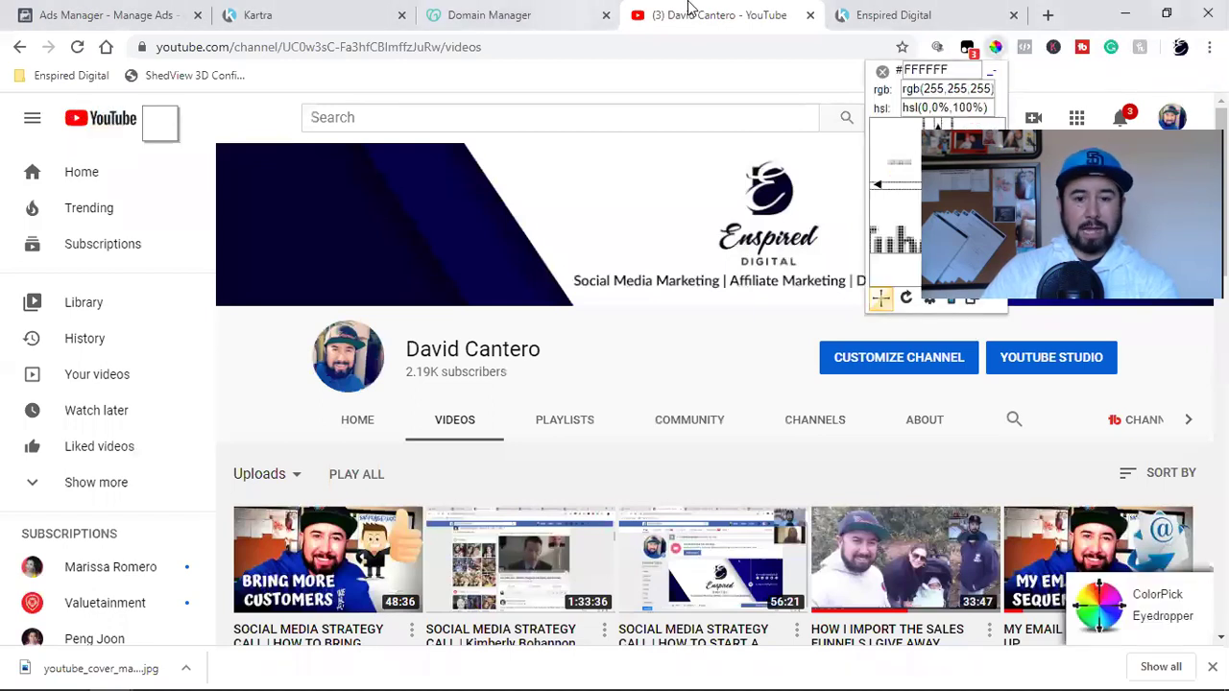
{"action": "left_click", "coordinate": [946, 88]}
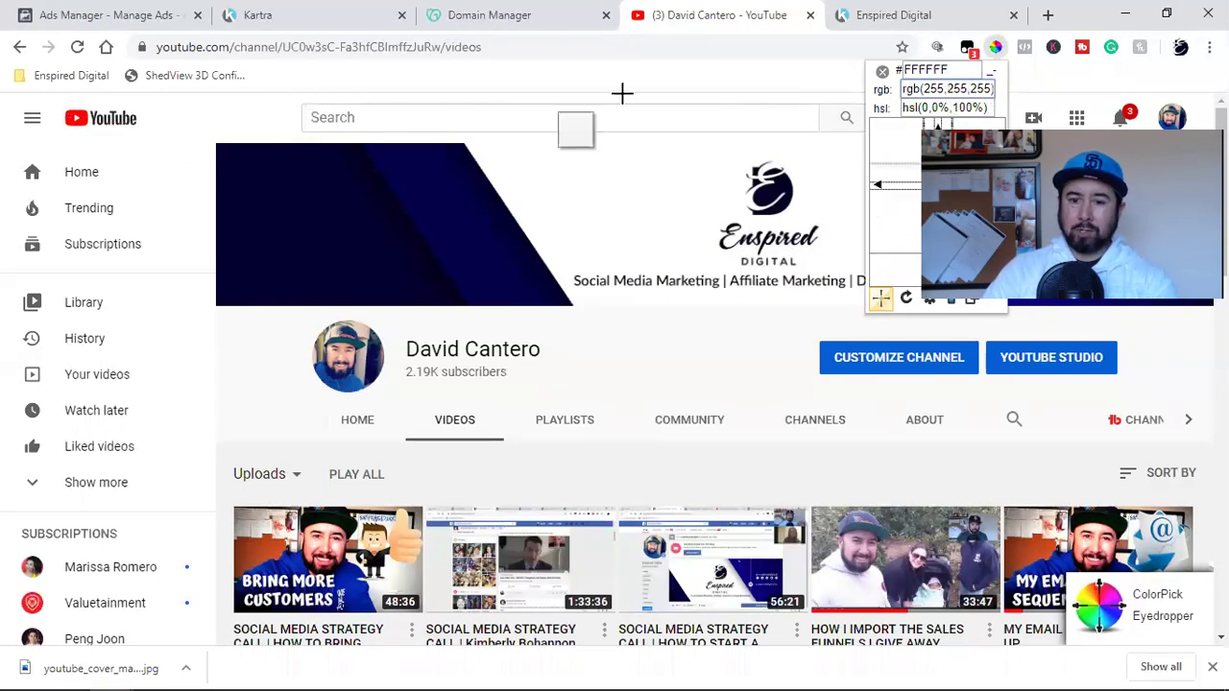
{"action": "left_click", "coordinate": [880, 73]}
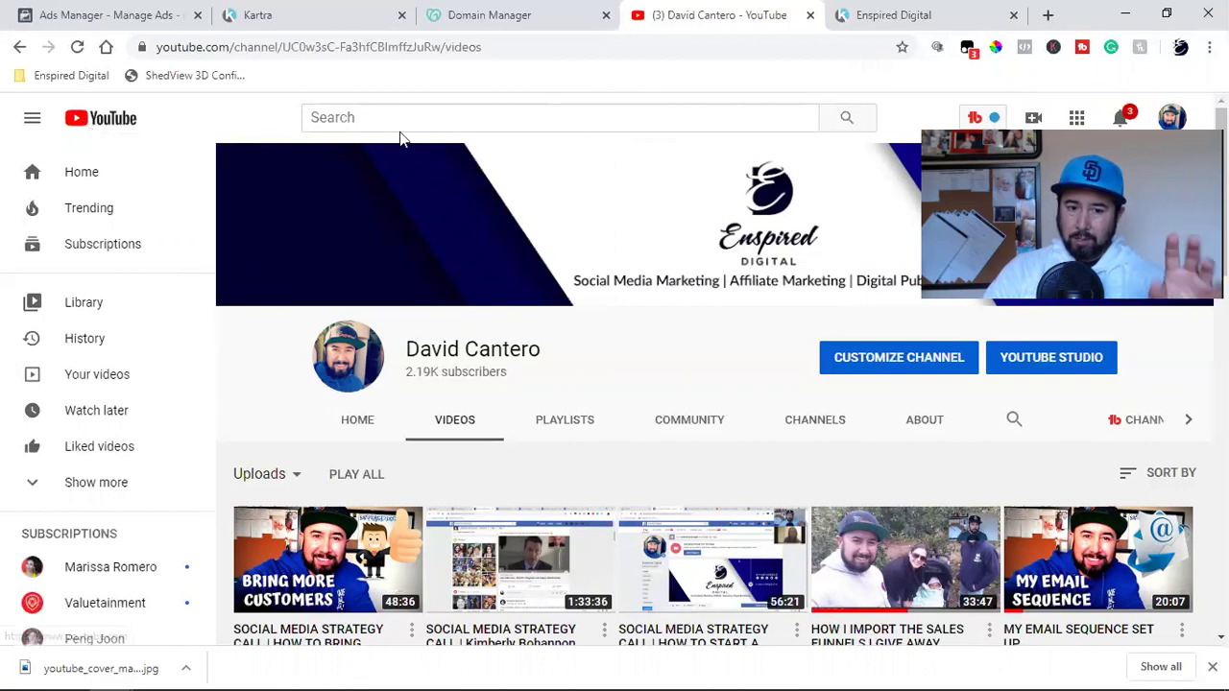
{"action": "left_click", "coordinate": [255, 13]}
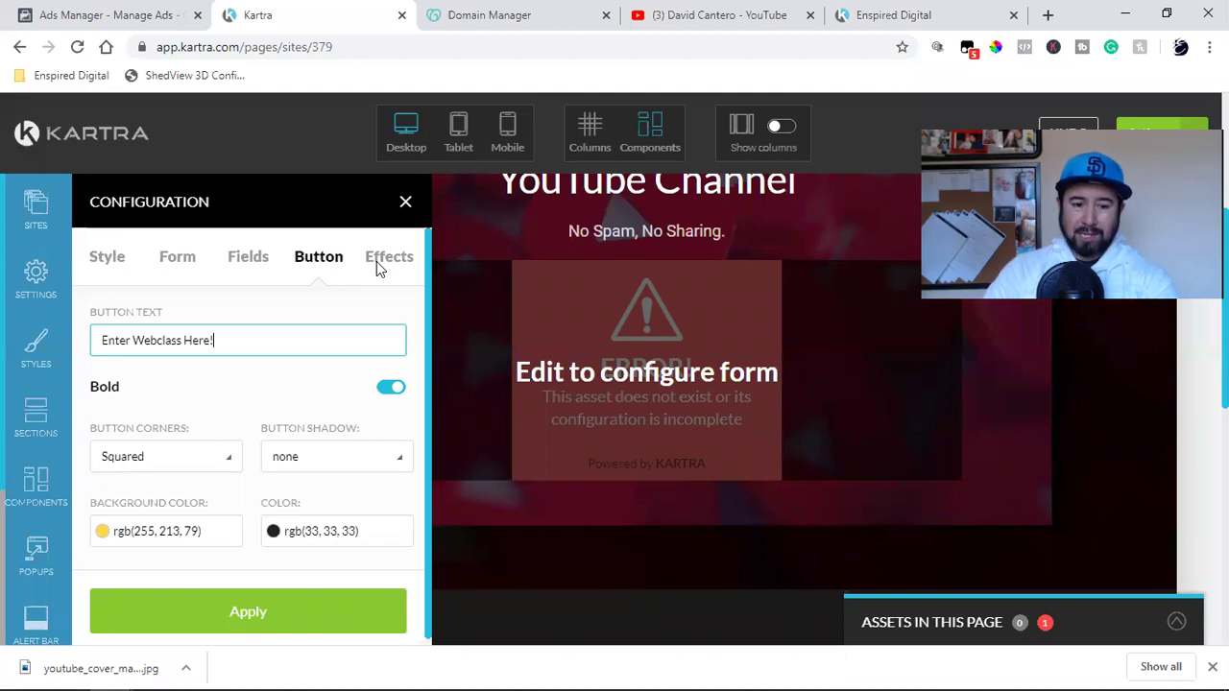
- Switch to the YouTube channel page and sample the red of the YouTube logo, FF0000, with the ColorPick Eyedropper
{"action": "left_click", "coordinate": [705, 7]}
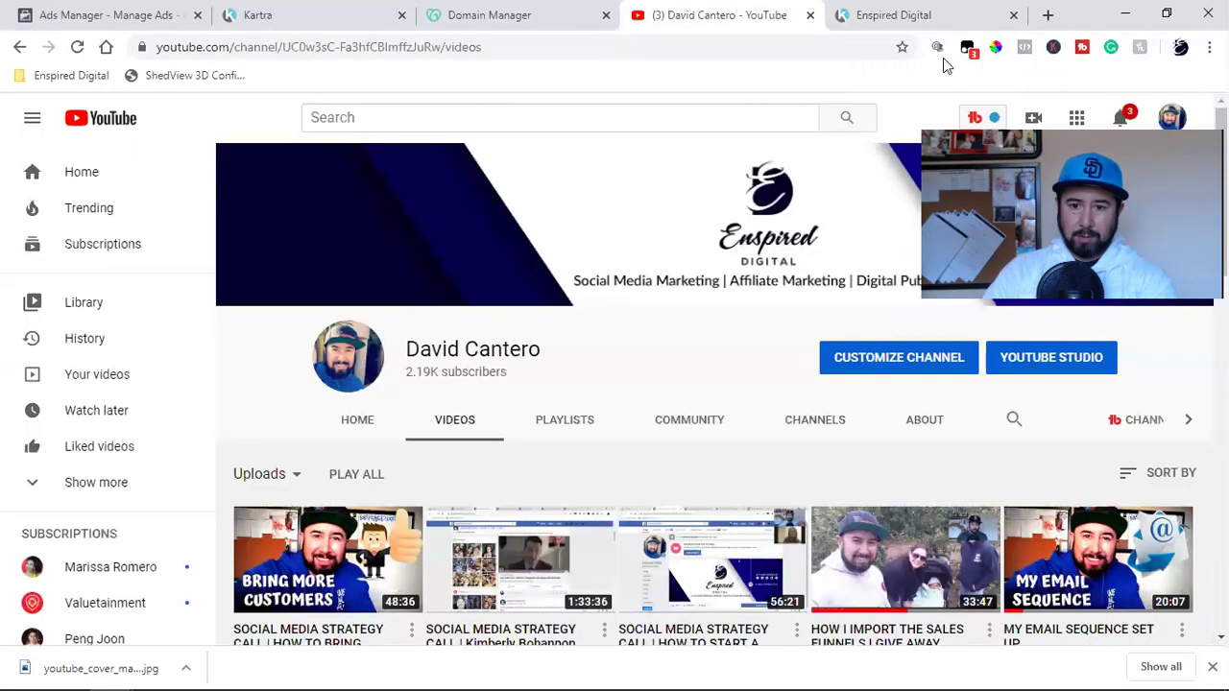
{"action": "left_click", "coordinate": [995, 46]}
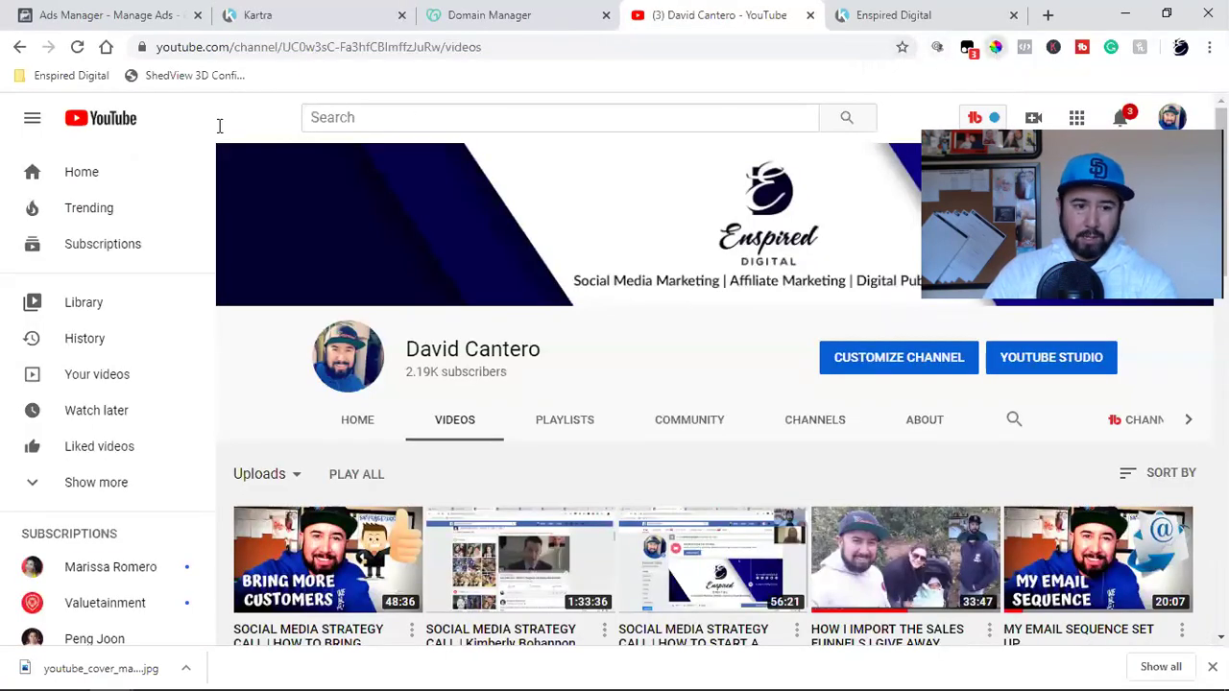
{"action": "left_click", "coordinate": [76, 115]}
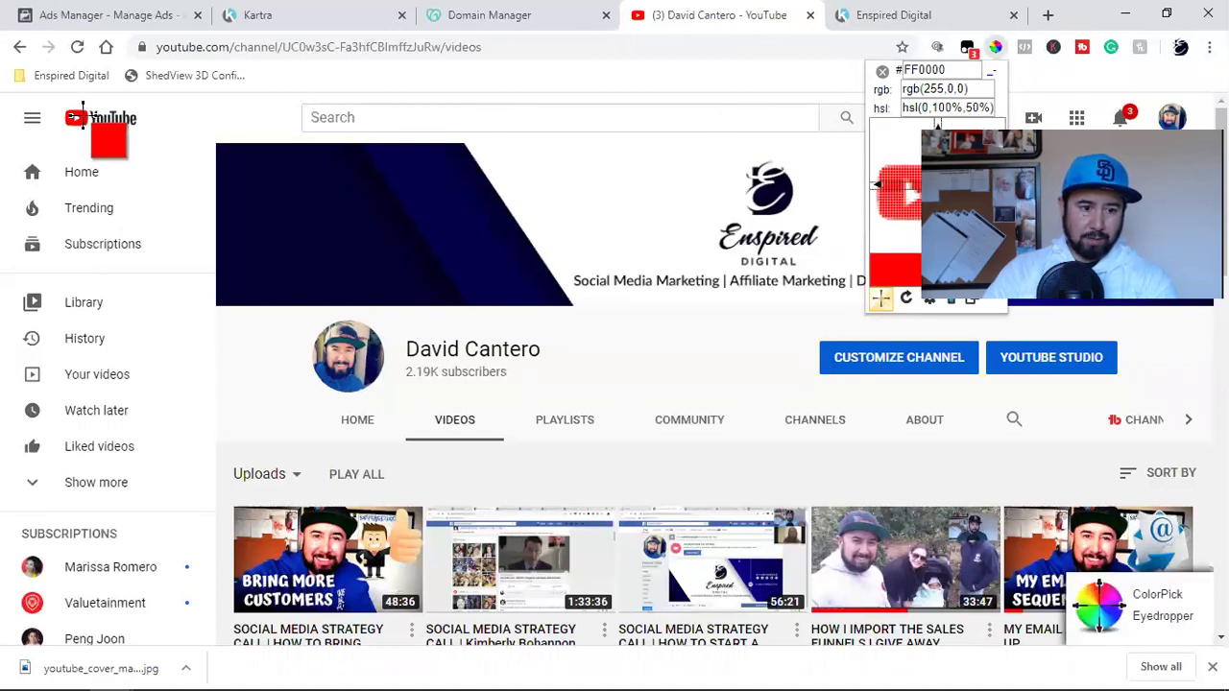
{"action": "left_click", "coordinate": [86, 116]}
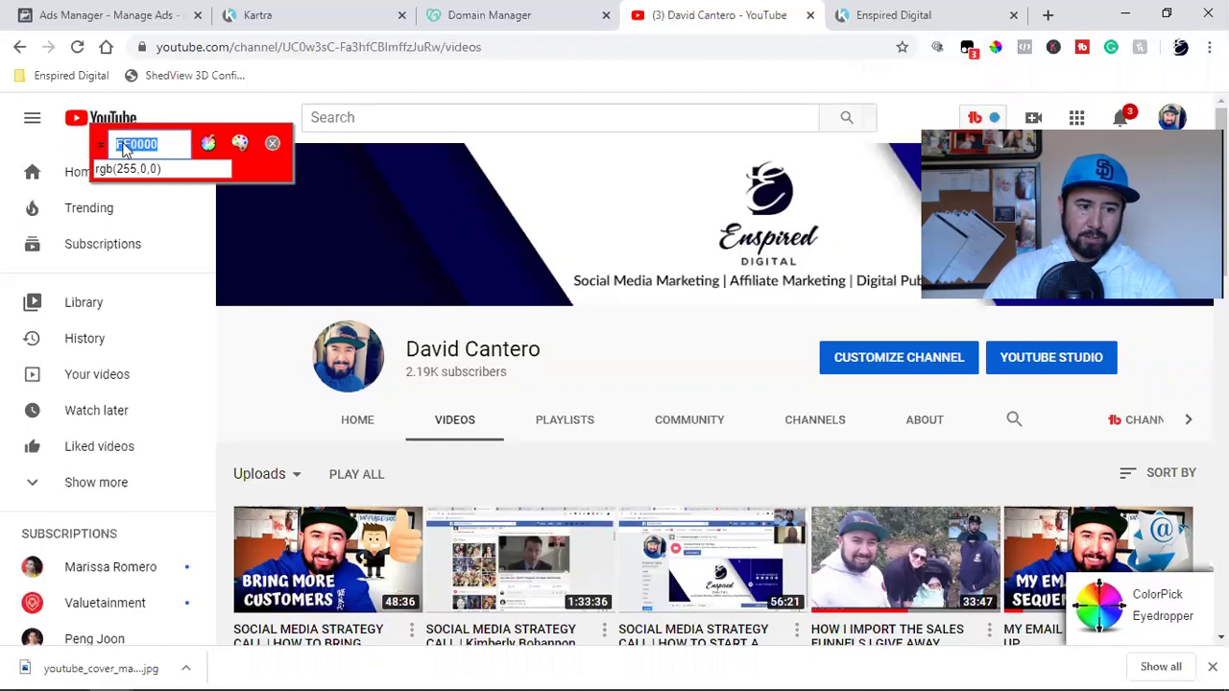
- Switch back to Kartra and apply rgb(255, 0, 0) as the form button's background color
{"action": "left_click", "coordinate": [271, 143]}
{"action": "left_click", "coordinate": [305, 12]}
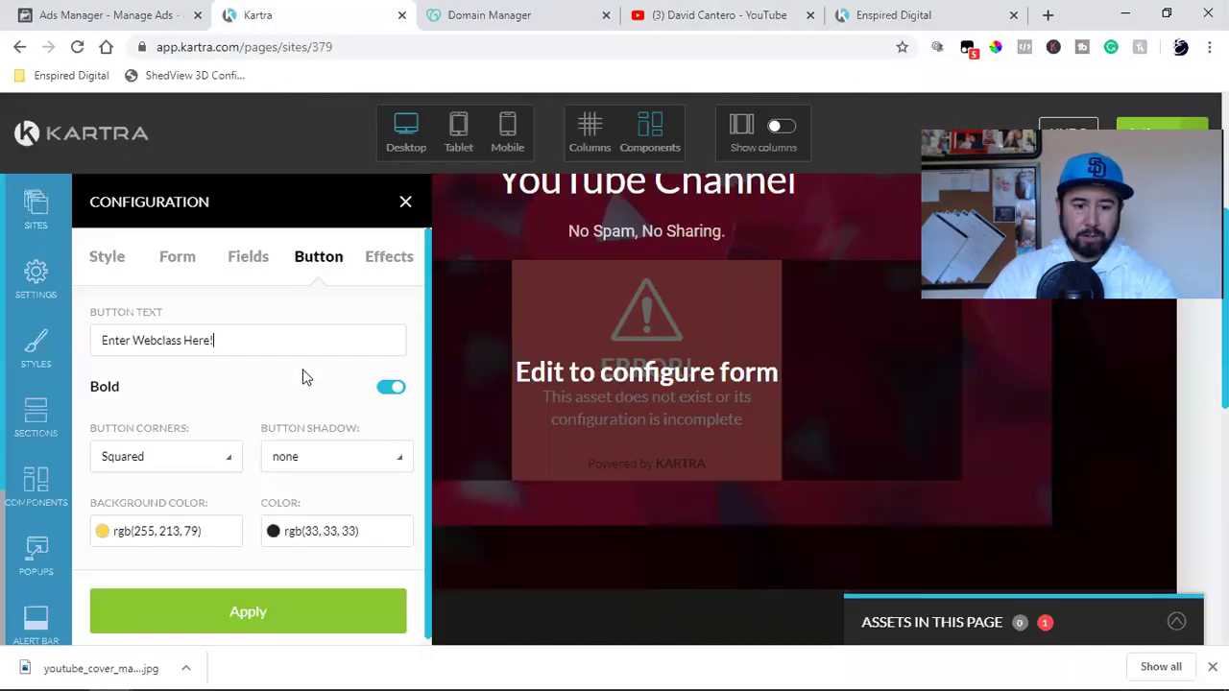
{"action": "left_click", "coordinate": [165, 531]}
{"action": "triple_click", "coordinate": [177, 498]}
{"action": "type", "text": "rgb(255,0,0)"}
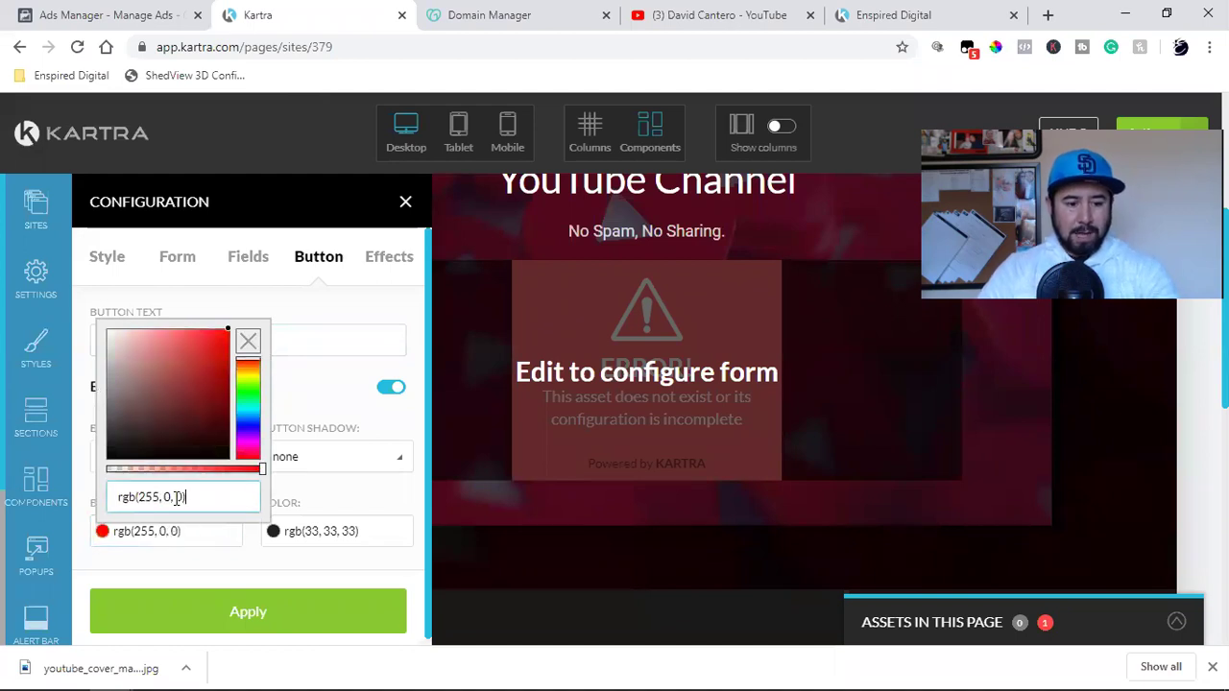
{"action": "left_click", "coordinate": [195, 587]}
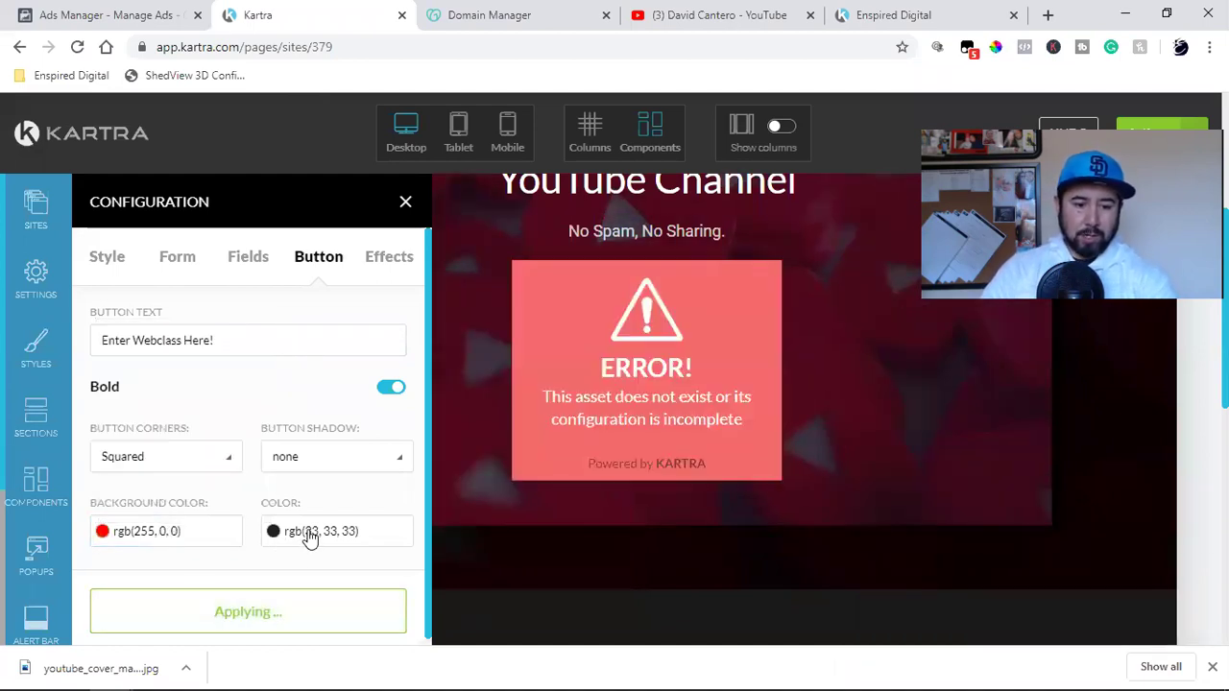
- Apply a near-white text color, rgb(243, 234, 234), to the form button
{"action": "left_click", "coordinate": [308, 539]}
{"action": "left_click_drag", "start_coordinate": [277, 447], "coordinate": [281, 343]}
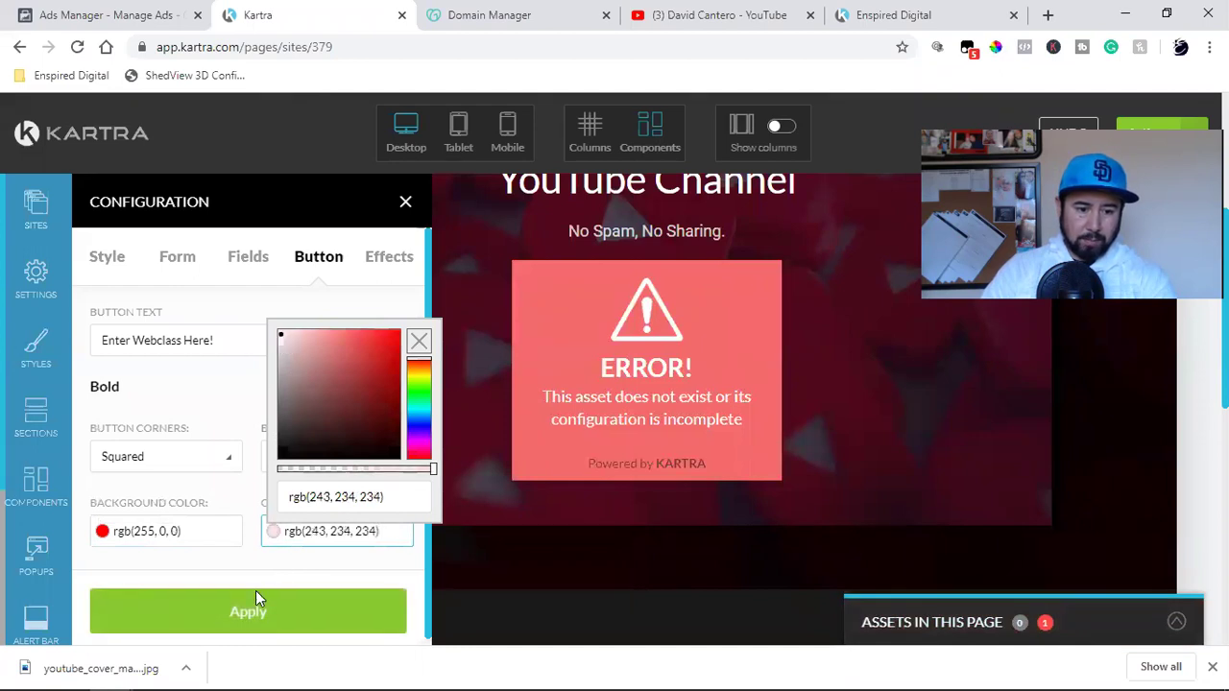
{"action": "left_click", "coordinate": [241, 603]}
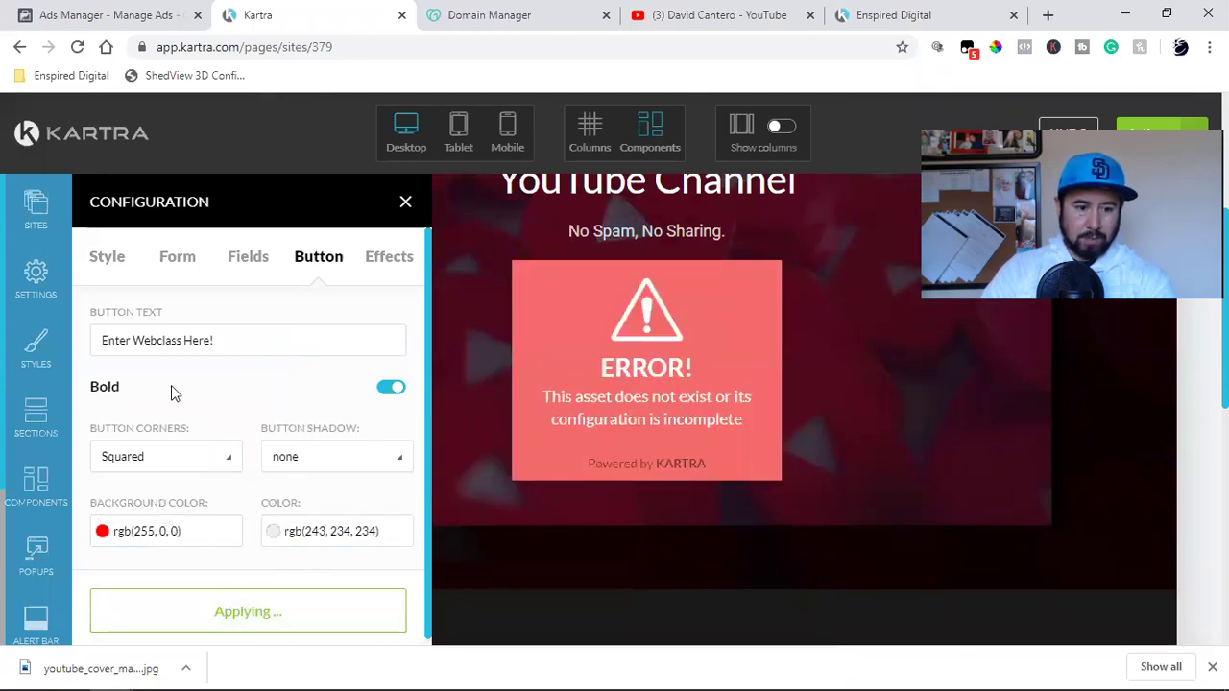
- Give the form button a large shadow and rounded corners, and apply the configuration
{"action": "left_click", "coordinate": [371, 468]}
{"action": "left_click", "coordinate": [301, 588]}
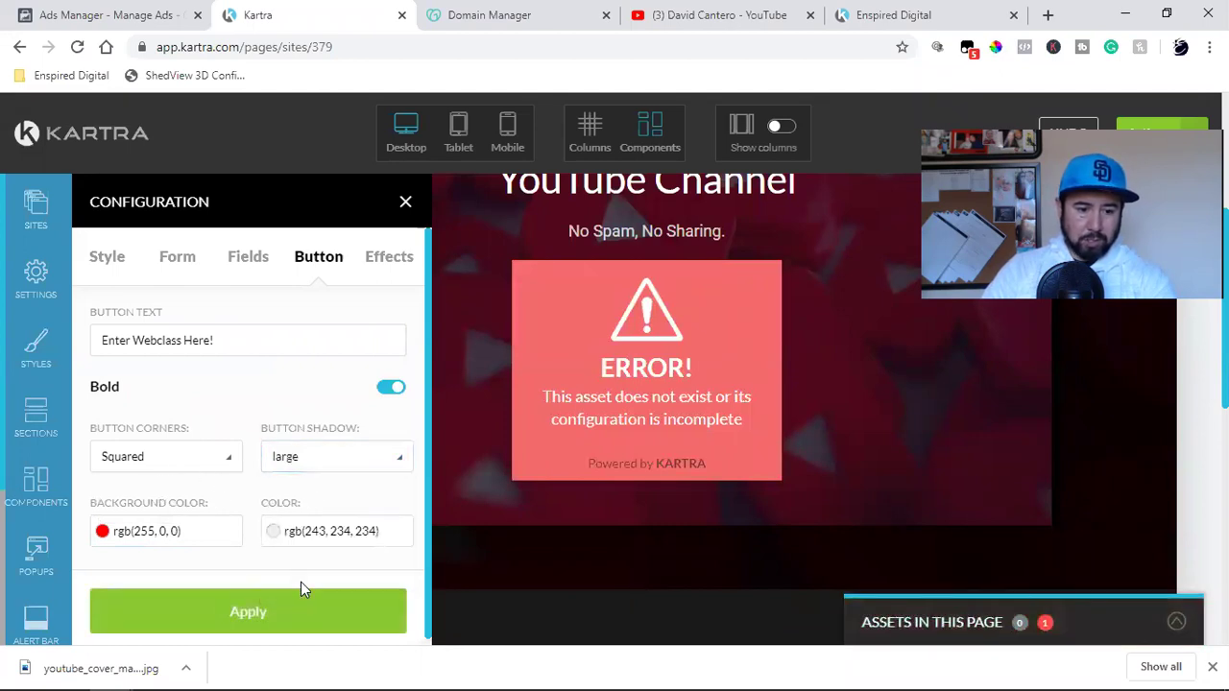
{"action": "left_click", "coordinate": [149, 469]}
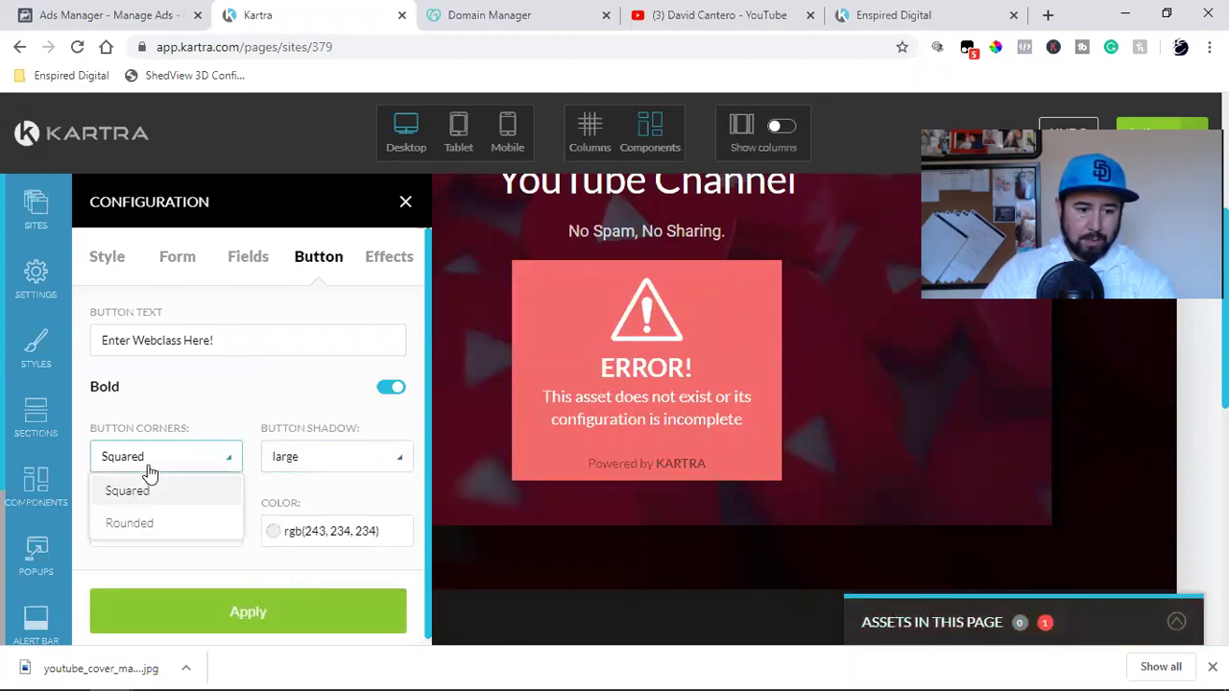
{"action": "left_click", "coordinate": [130, 523]}
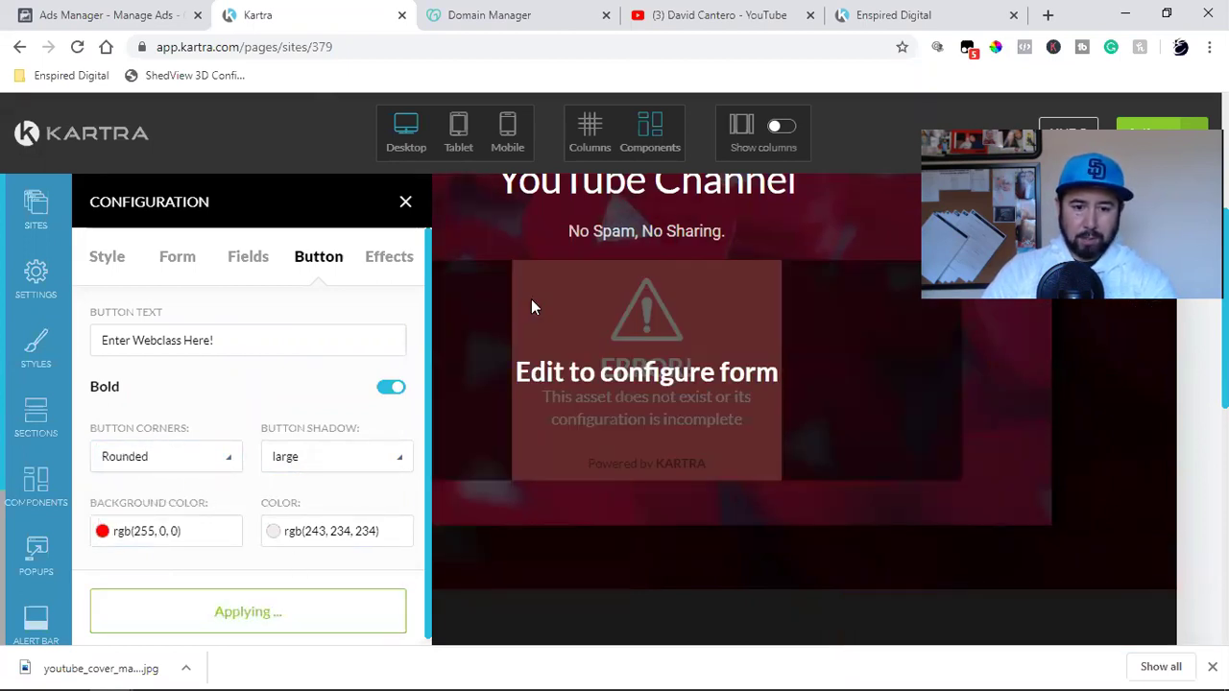
{"action": "left_click", "coordinate": [437, 236]}
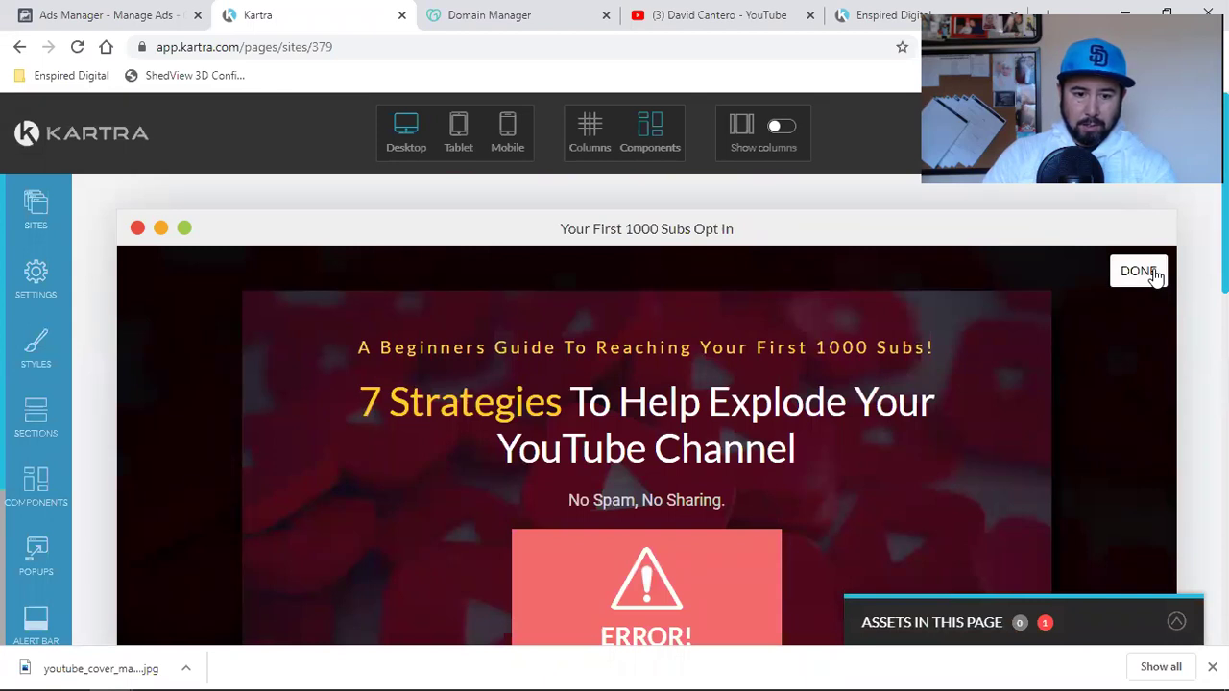
- Save the "7 Strategies To Help Explode Your YouTube Channel" opt-in section as a favorite
{"action": "scroll", "coordinate": [970, 434], "scroll_direction": "down", "scroll_amount": 2}
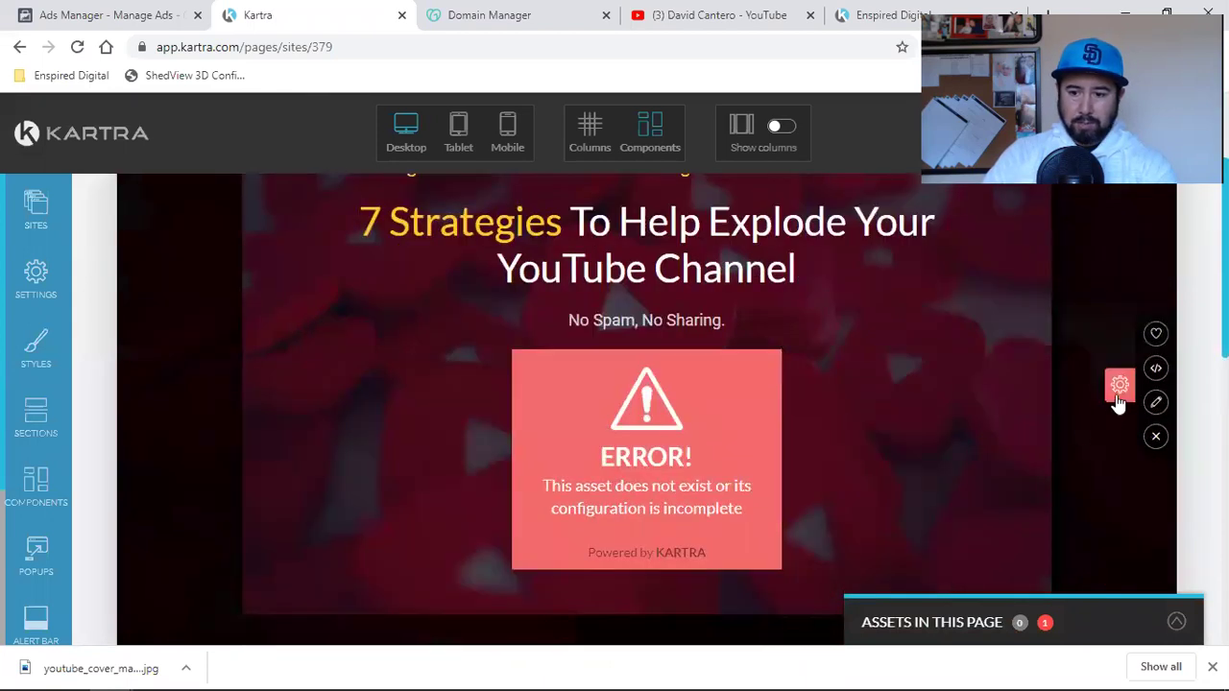
{"action": "scroll", "coordinate": [1147, 365], "scroll_direction": "down", "scroll_amount": 1}
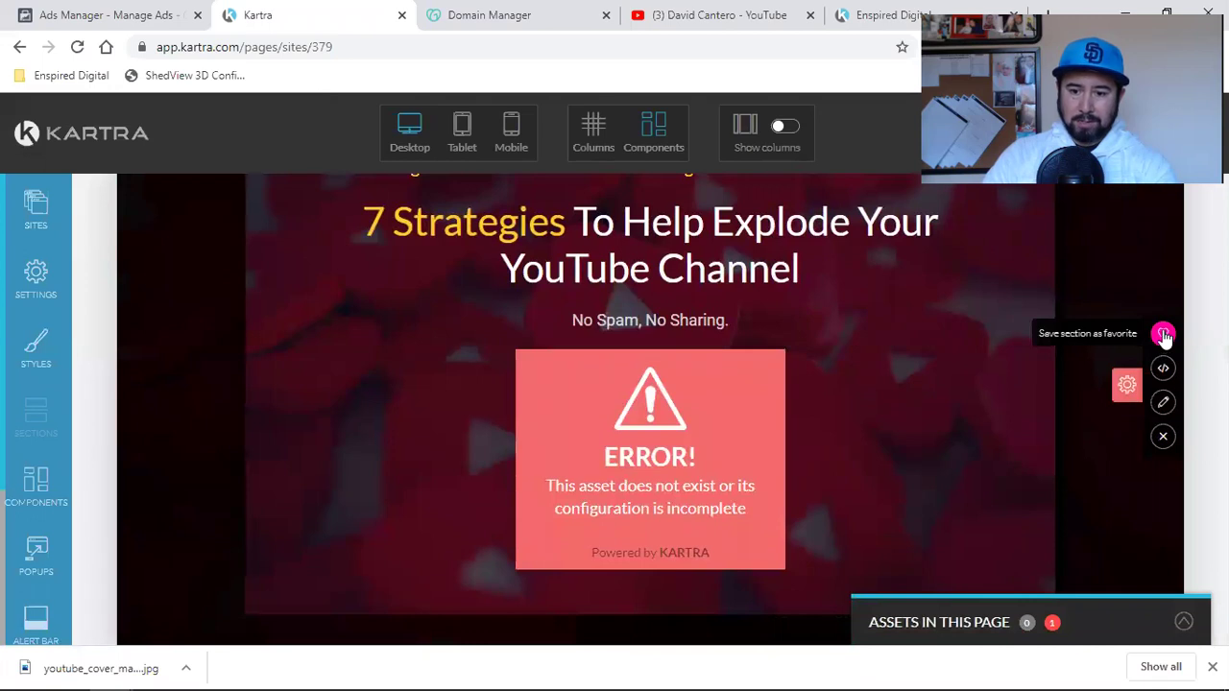
{"action": "left_click", "coordinate": [1163, 334]}
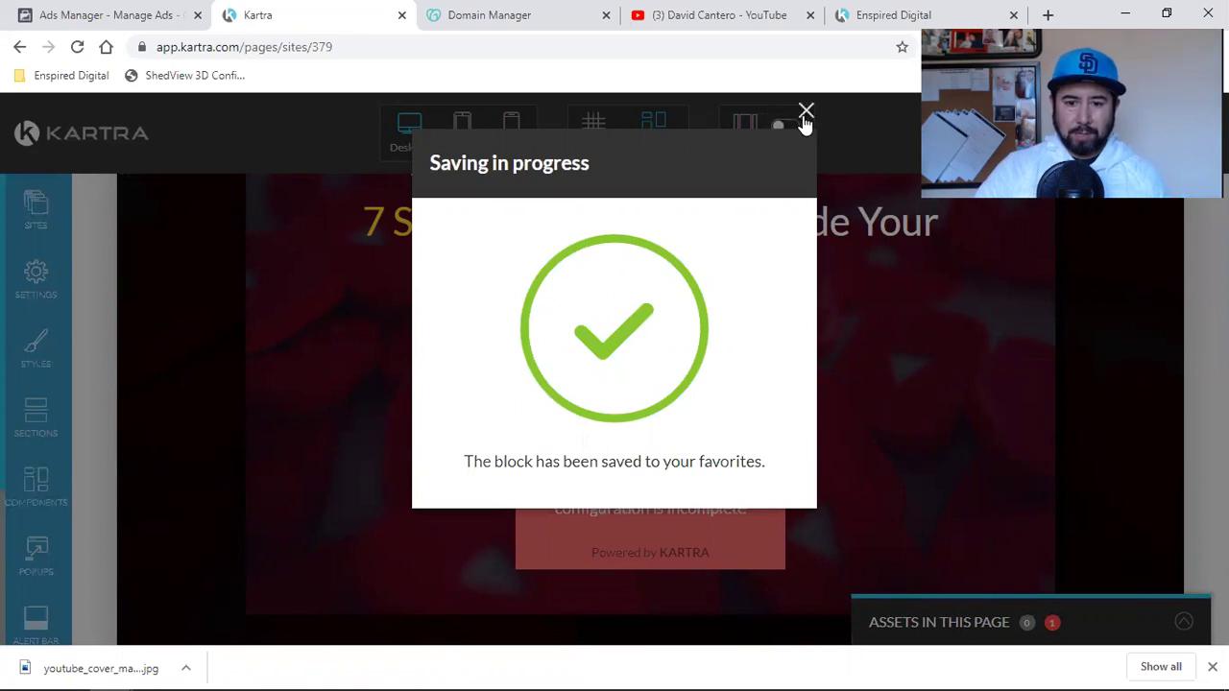
{"action": "left_click", "coordinate": [947, 244]}
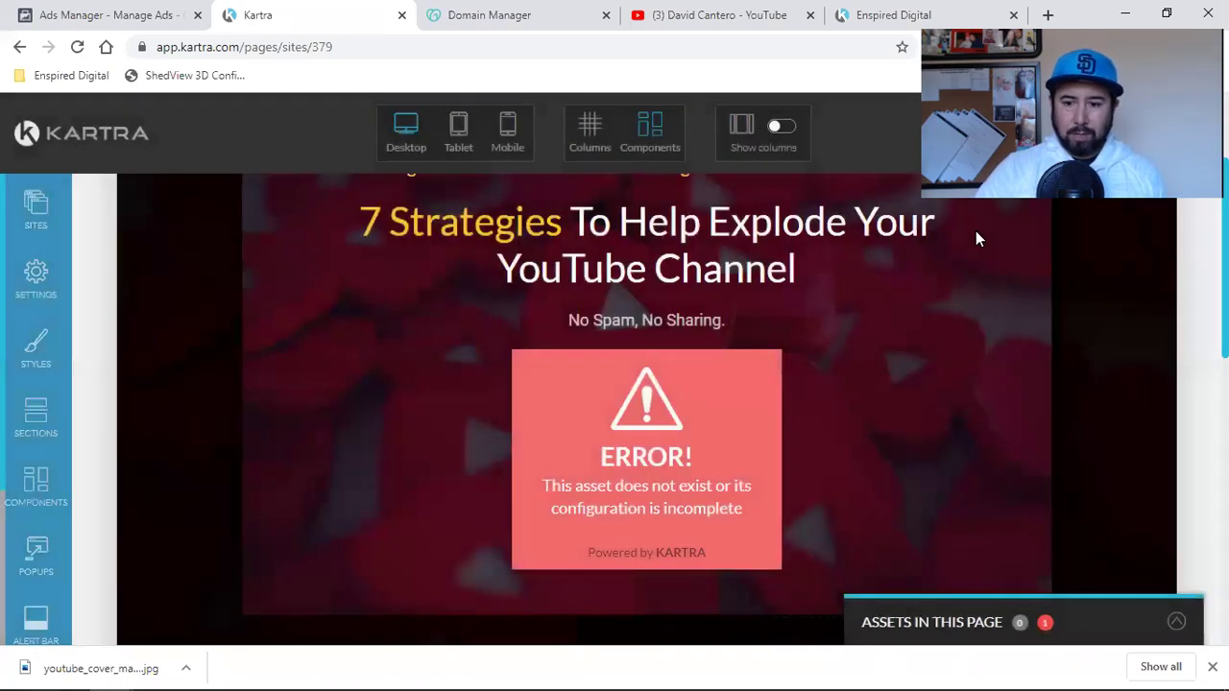
{"action": "left_click", "coordinate": [996, 242]}
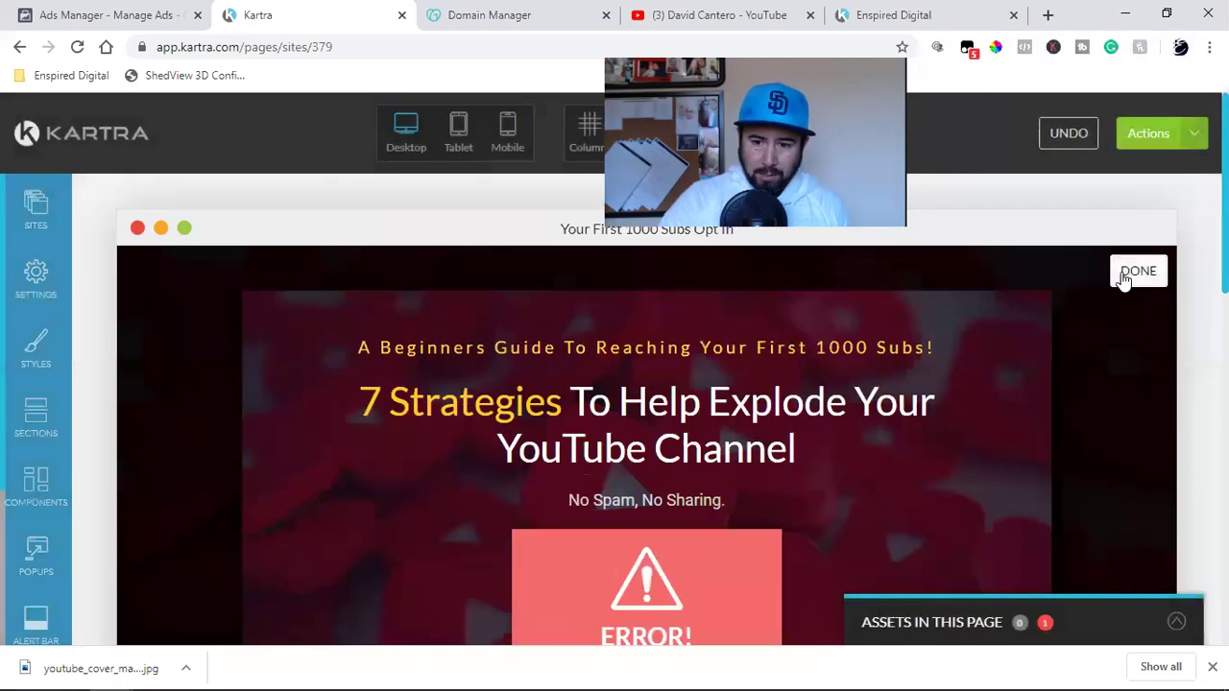
- Link the "DOWNLOAD YOUR COPY" button near the page end to an opt-in popup built from the favorite "7 Strategies" section
{"action": "scroll", "coordinate": [627, 438], "scroll_direction": "down", "scroll_amount": 10}
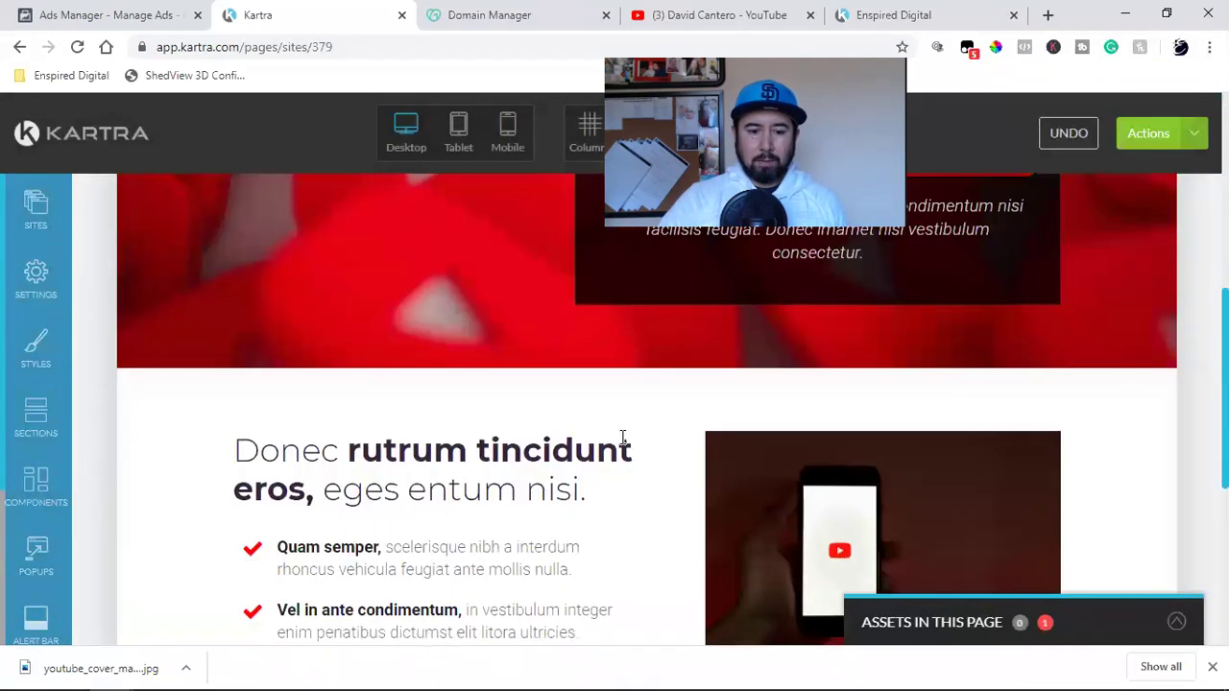
{"action": "mouse_move", "coordinate": [378, 412]}
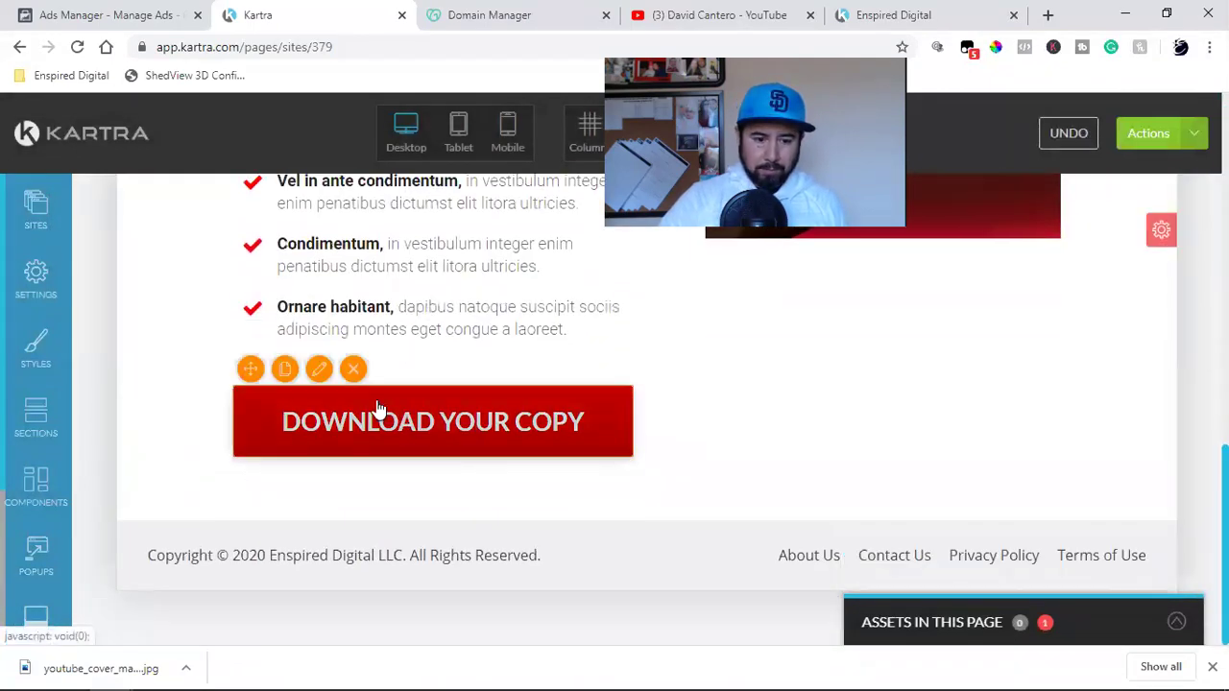
{"action": "left_click", "coordinate": [323, 377]}
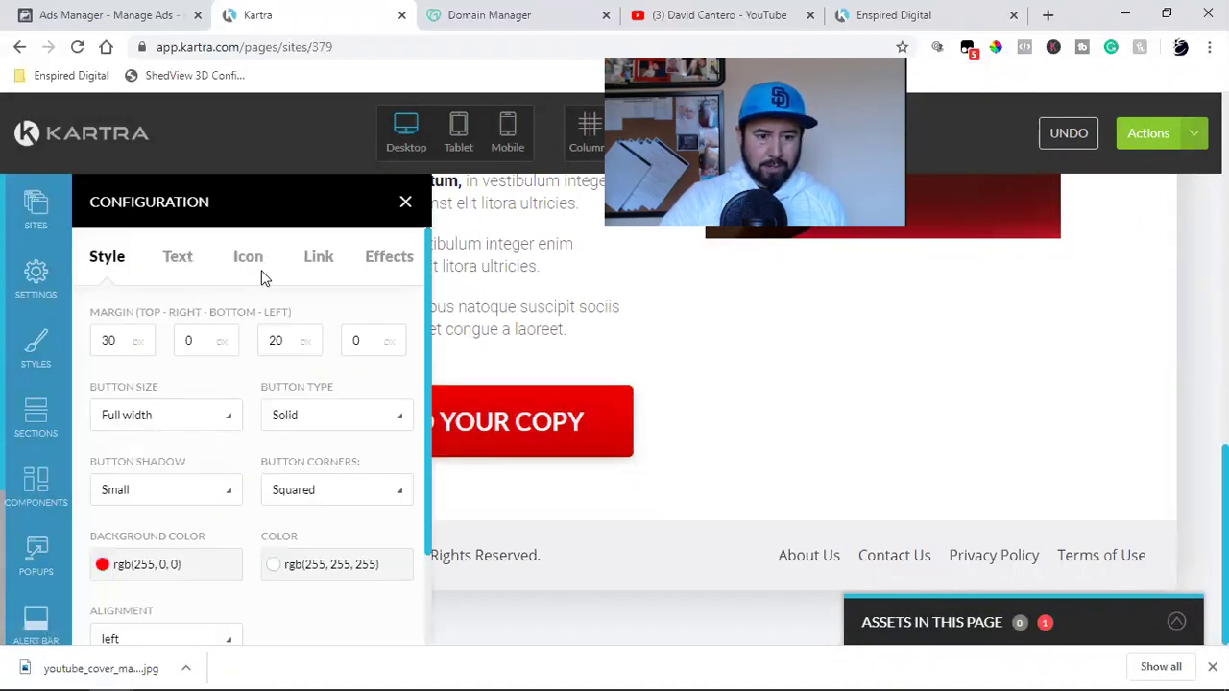
{"action": "left_click", "coordinate": [318, 257]}
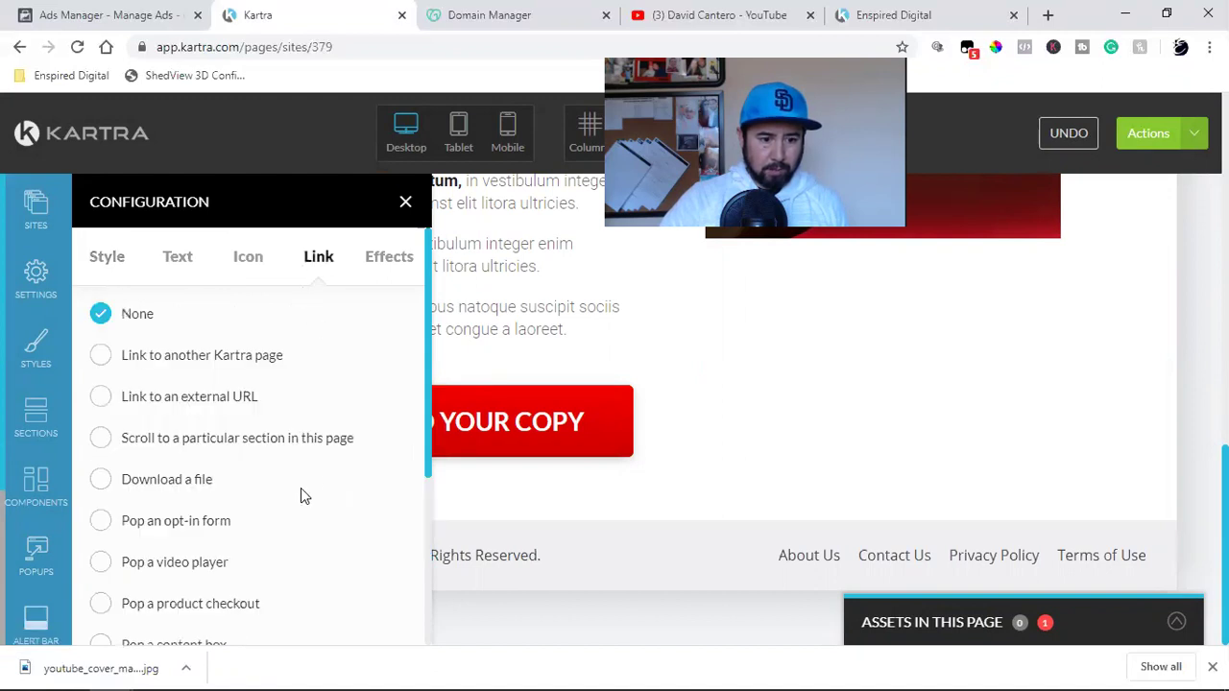
{"action": "left_click", "coordinate": [107, 259]}
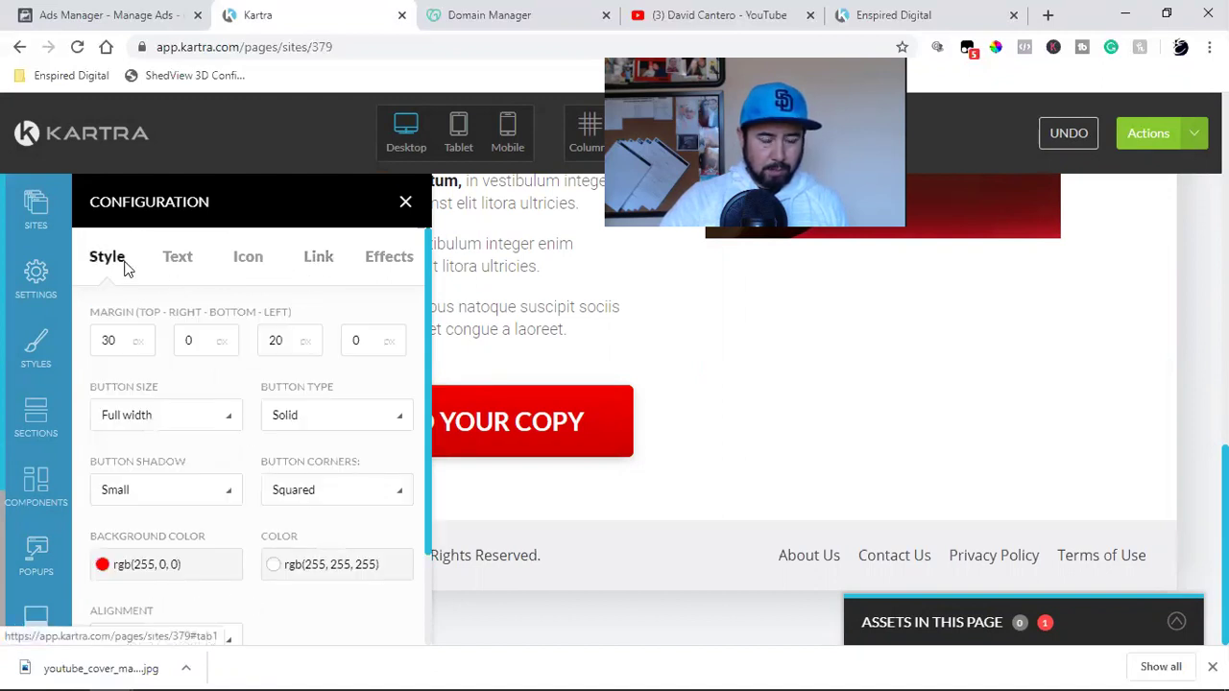
{"action": "left_click", "coordinate": [327, 261]}
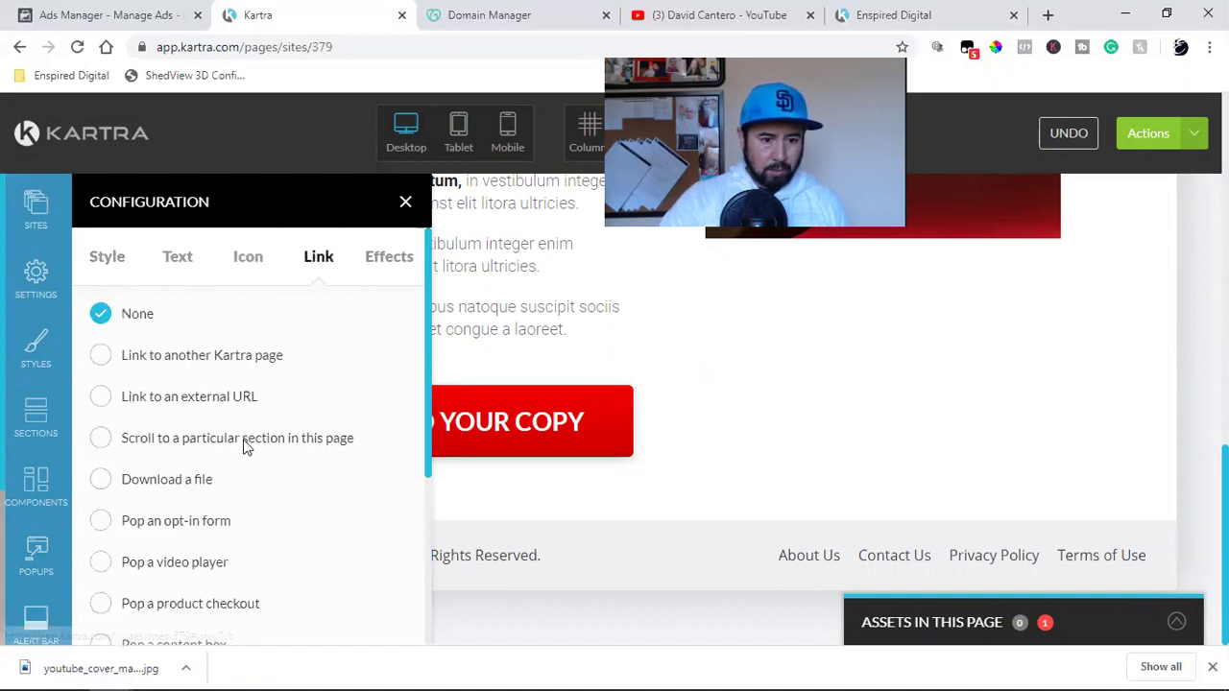
{"action": "scroll", "coordinate": [245, 446], "scroll_direction": "down", "scroll_amount": 2}
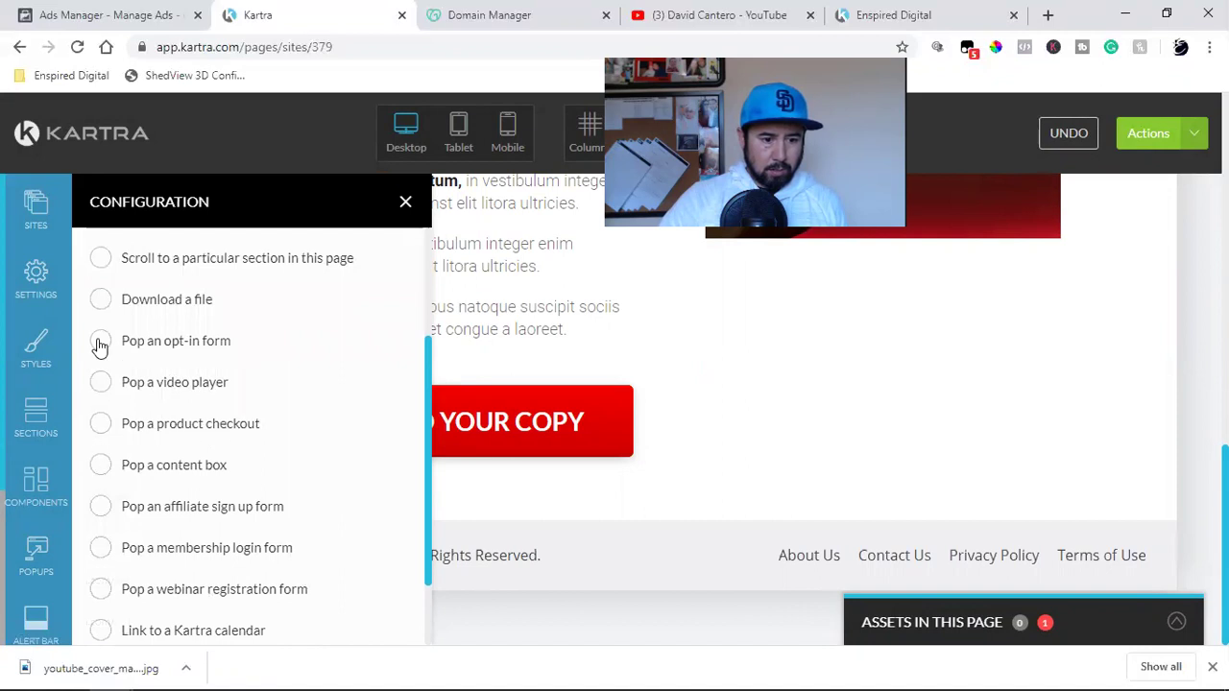
{"action": "left_click", "coordinate": [266, 499]}
{"action": "scroll", "coordinate": [179, 494], "scroll_direction": "up", "scroll_amount": 2}
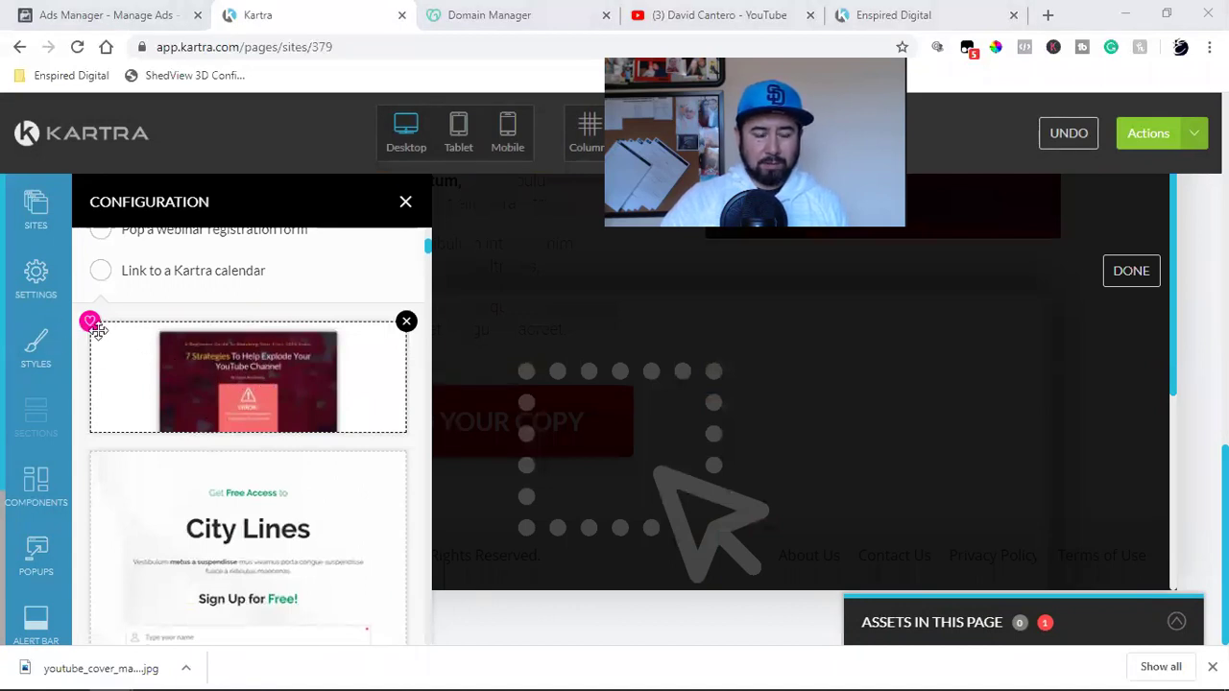
{"action": "left_click_drag", "start_coordinate": [209, 373], "coordinate": [406, 304]}
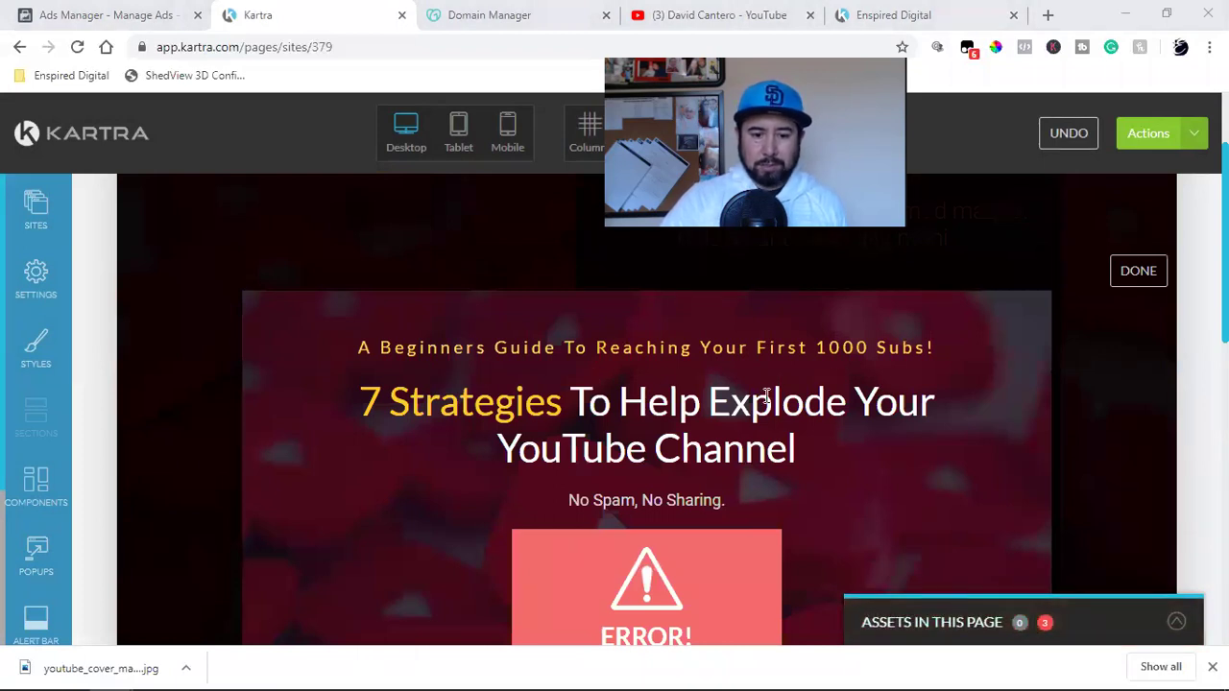
- Check the inserted "7 Strategies" popup from its headline to its form, and finish editing it
{"action": "mouse_move", "coordinate": [675, 434]}
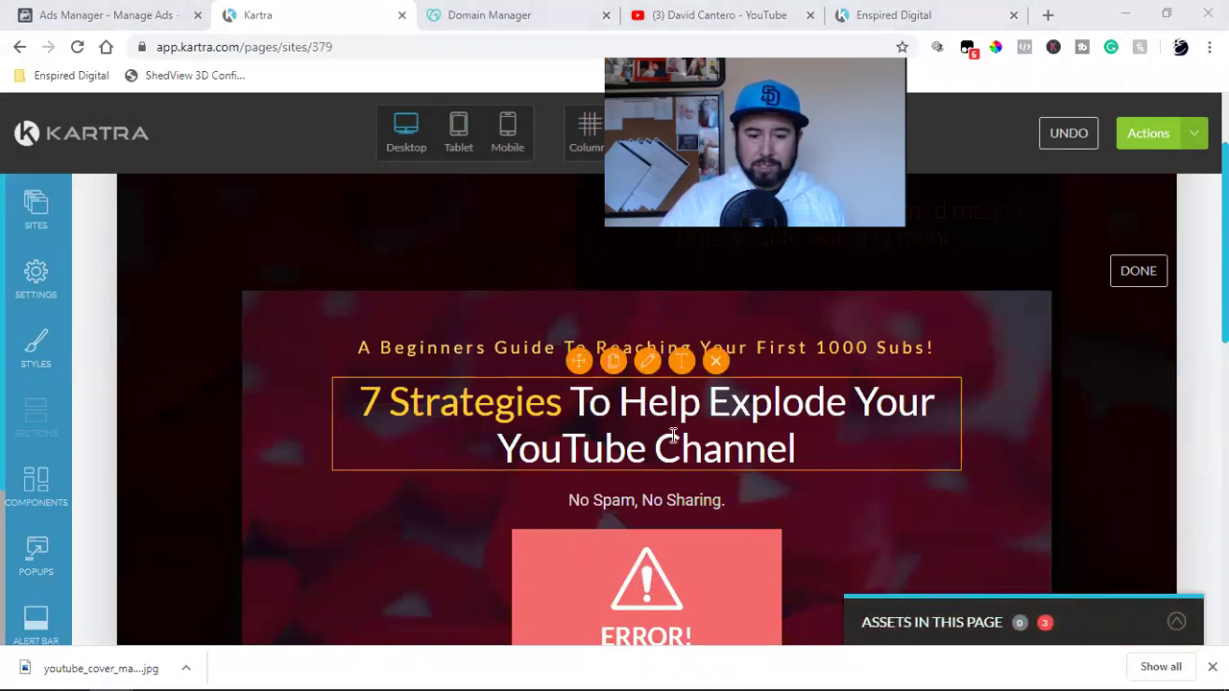
{"action": "scroll", "coordinate": [912, 473], "scroll_direction": "down", "scroll_amount": 1}
{"action": "scroll", "coordinate": [864, 471], "scroll_direction": "down", "scroll_amount": 3}
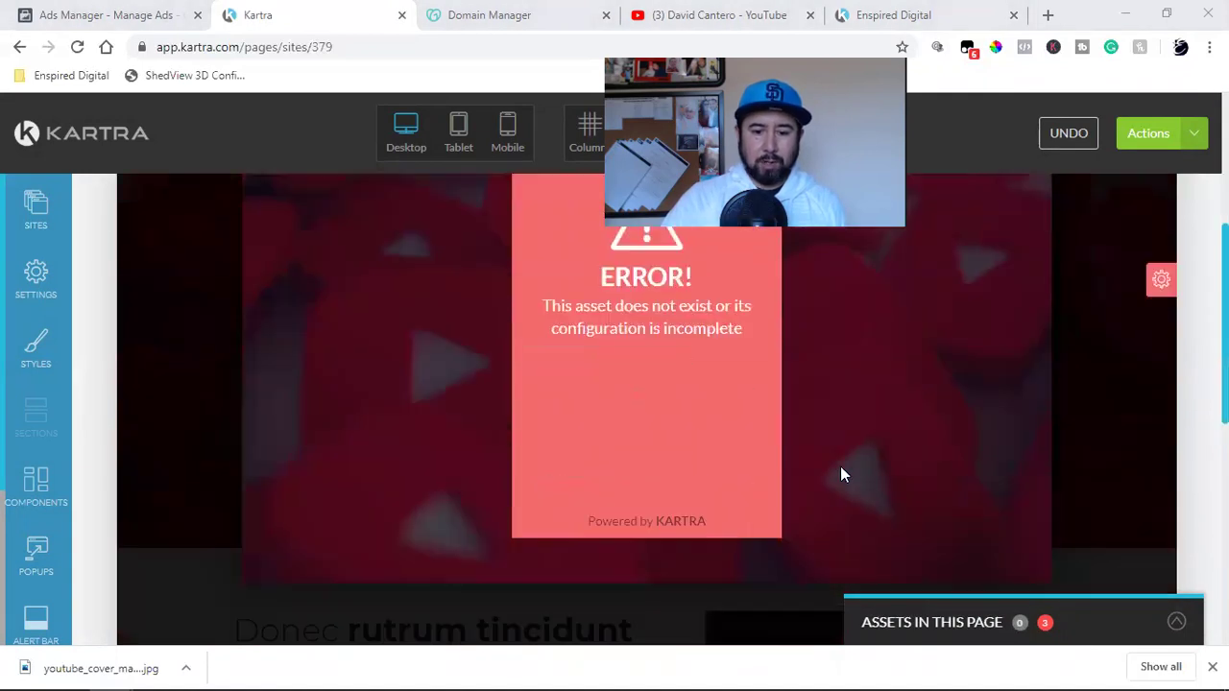
{"action": "scroll", "coordinate": [643, 432], "scroll_direction": "up", "scroll_amount": 2}
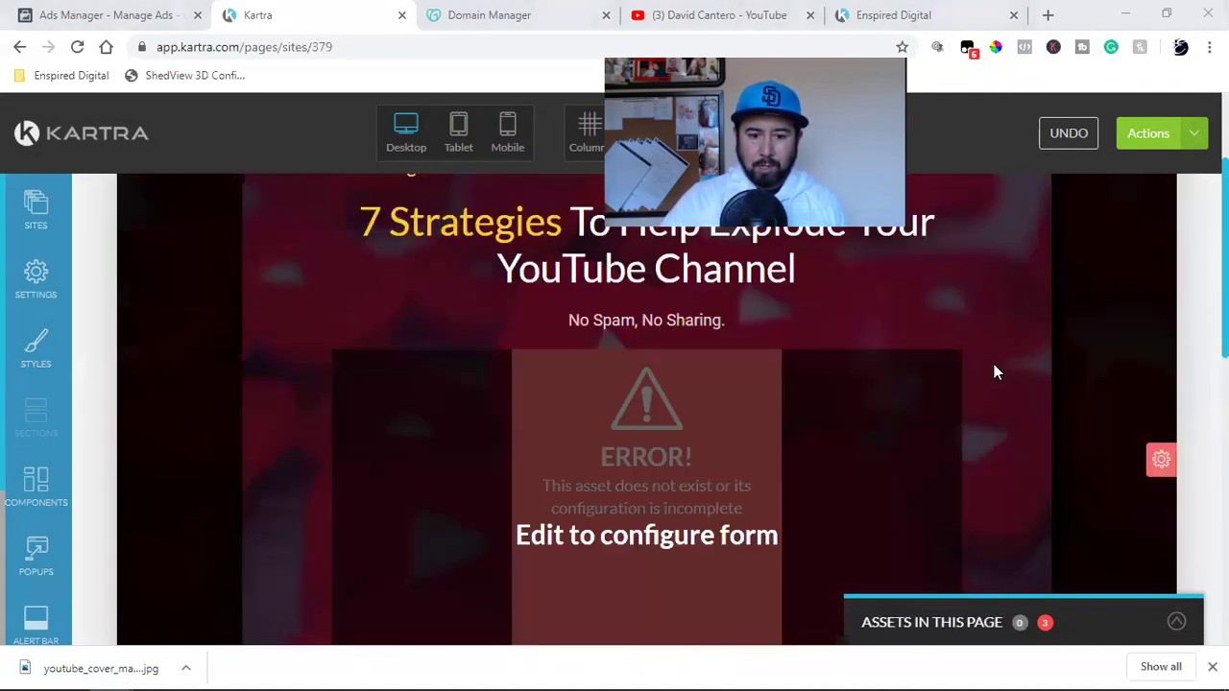
{"action": "scroll", "coordinate": [1088, 414], "scroll_direction": "up", "scroll_amount": 3}
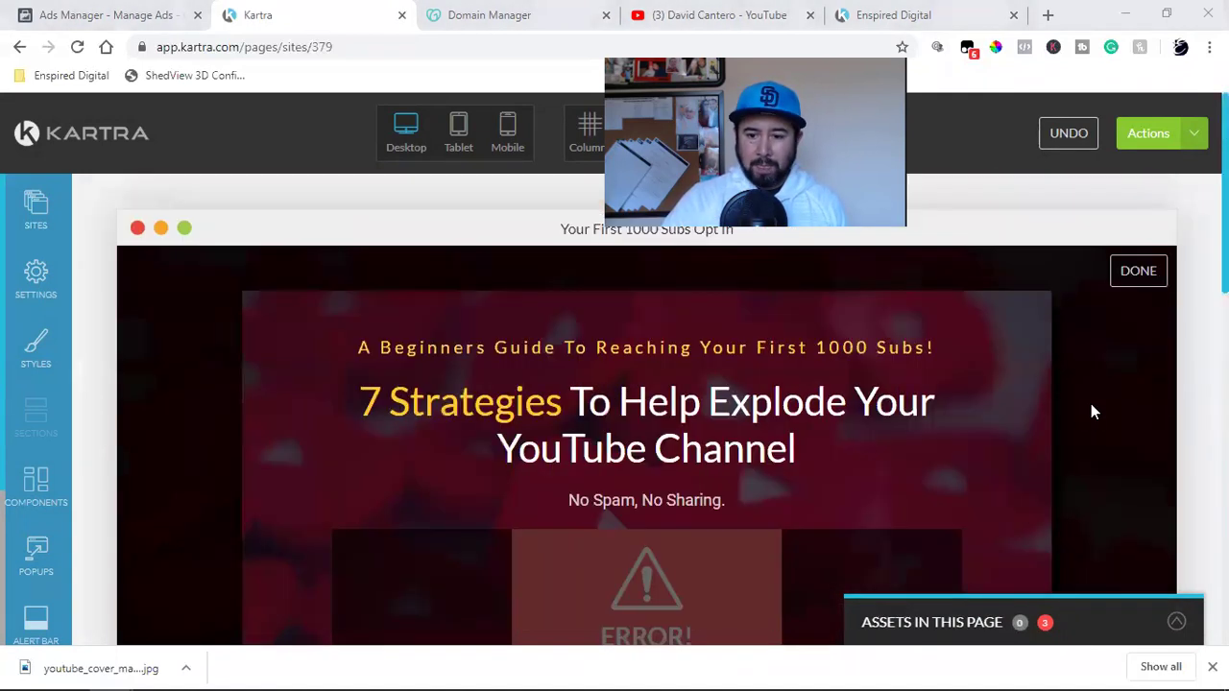
{"action": "left_click", "coordinate": [1139, 271]}
- Save the page and dismiss the saving dialog
{"action": "left_click", "coordinate": [1179, 139]}
{"action": "left_click", "coordinate": [1085, 226]}
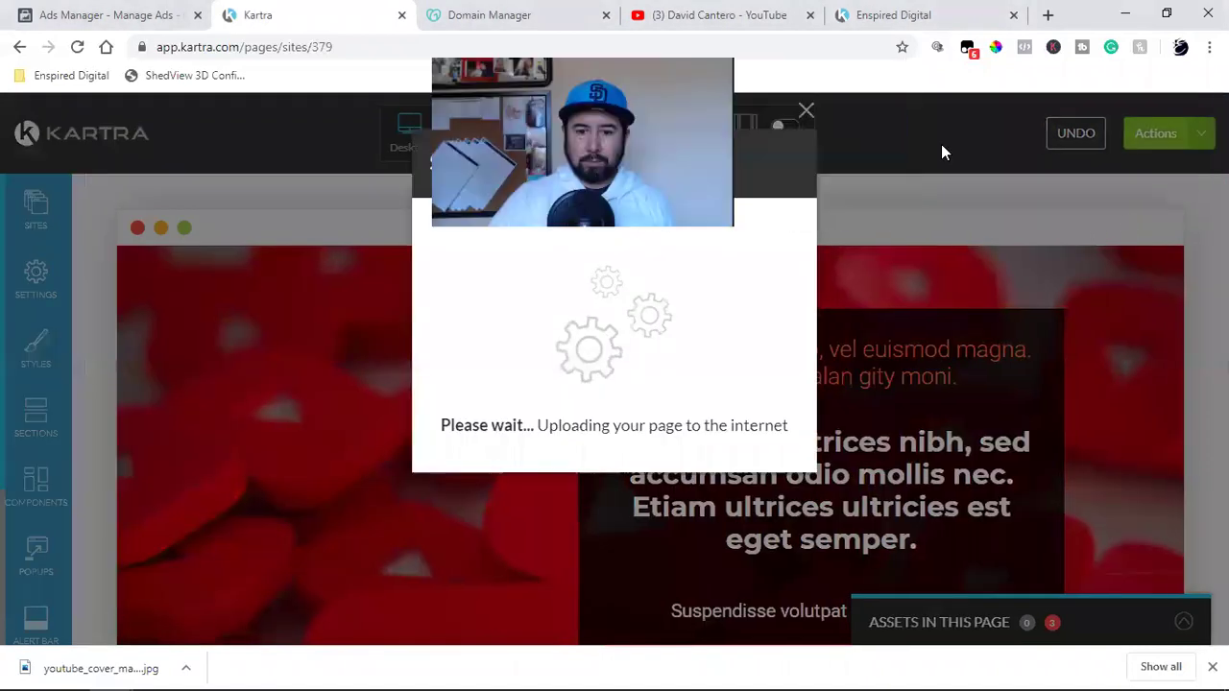
{"action": "left_click", "coordinate": [806, 111]}
- Publish the page with a direct page link and make that link editable
{"action": "left_click", "coordinate": [1186, 136]}
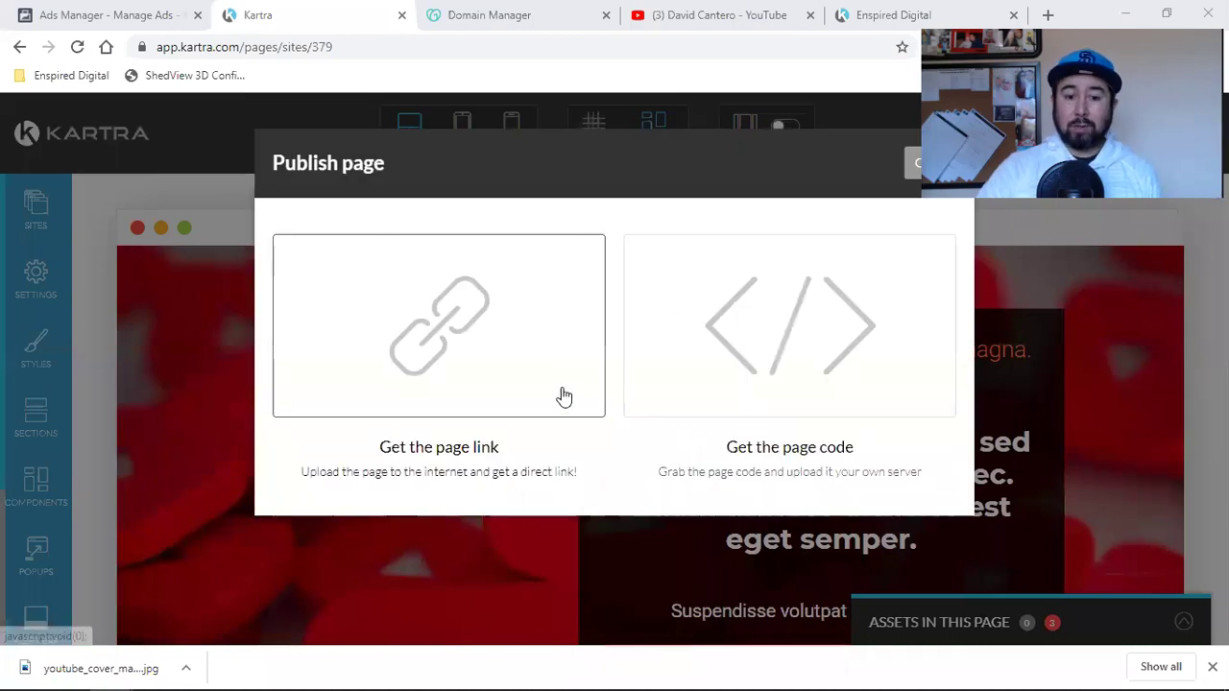
{"action": "left_click", "coordinate": [428, 349]}
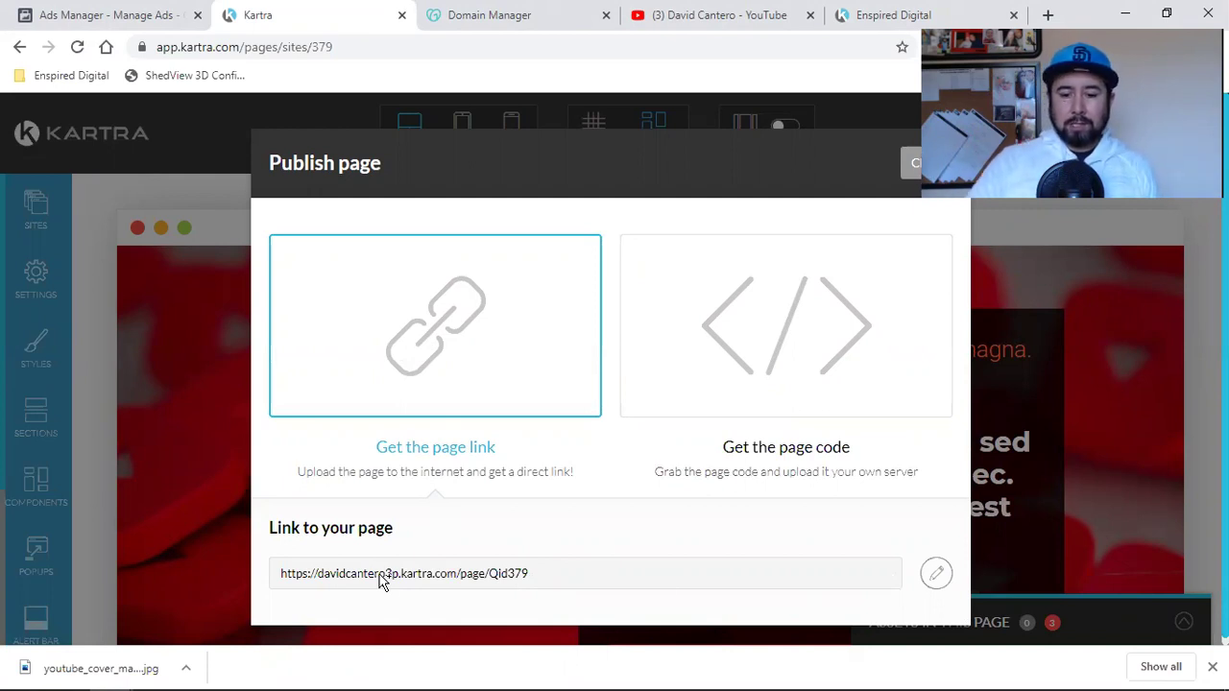
{"action": "left_click", "coordinate": [934, 576]}
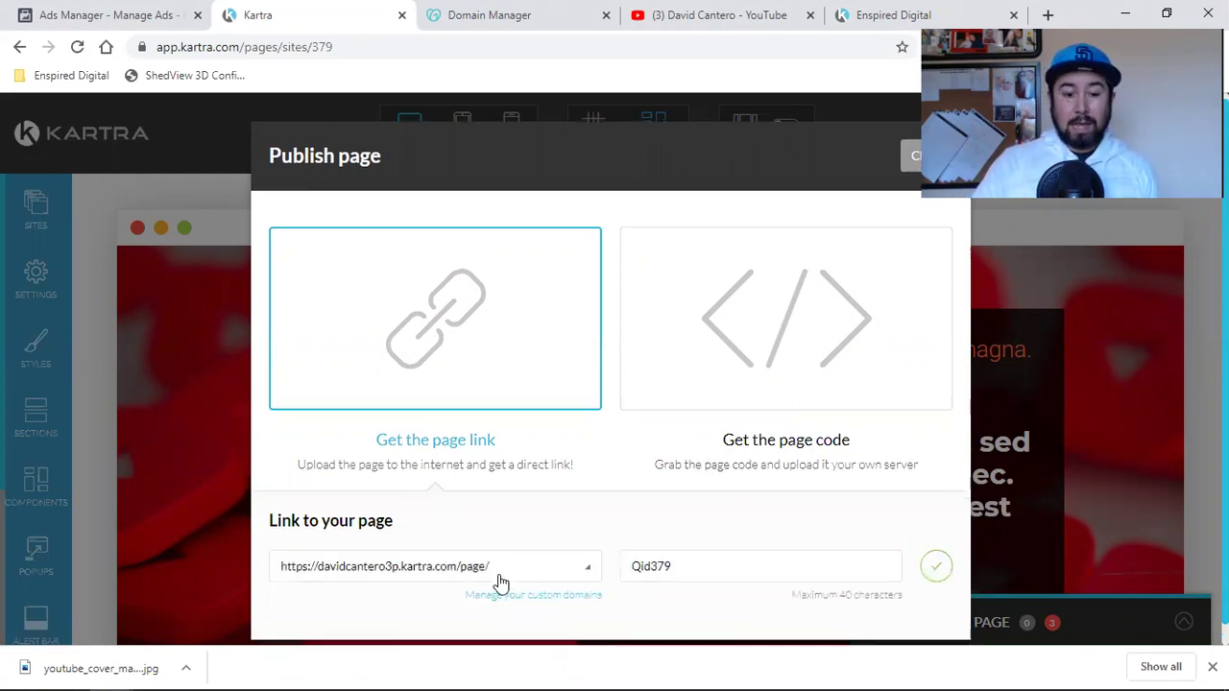
- Examine the domains available for the page link and compare them with yourfirst1000subs.com in GoDaddy's Domain Manager
{"action": "left_click", "coordinate": [414, 560]}
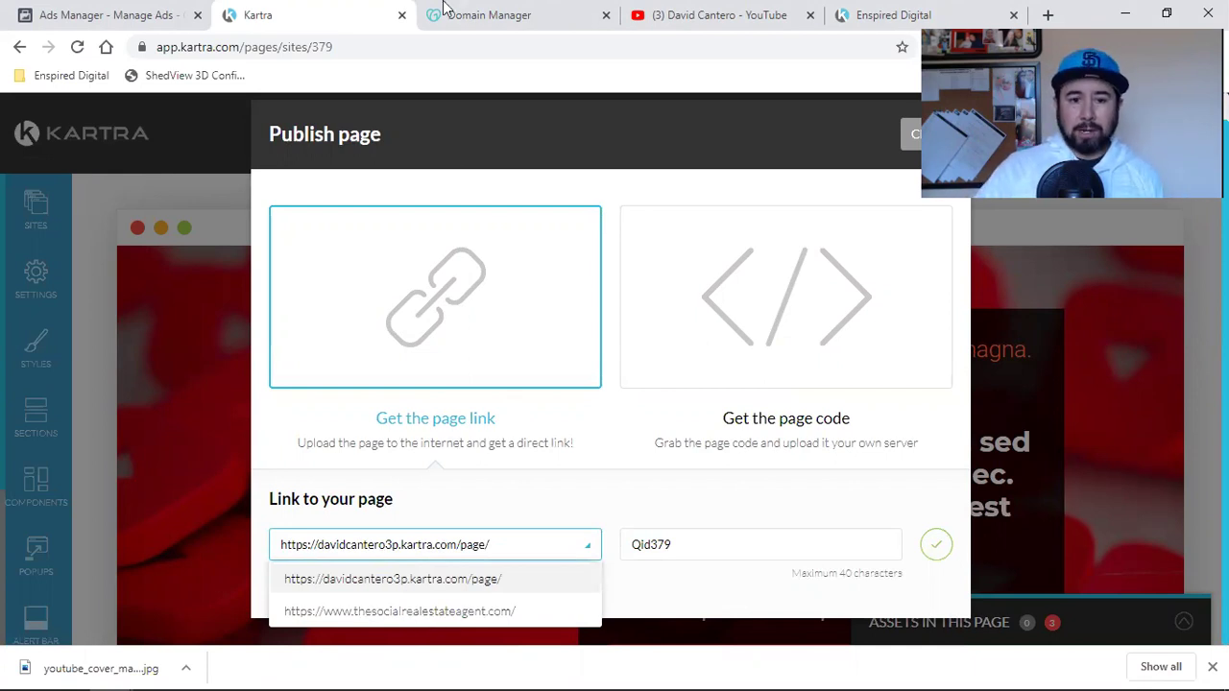
{"action": "left_click", "coordinate": [470, 14]}
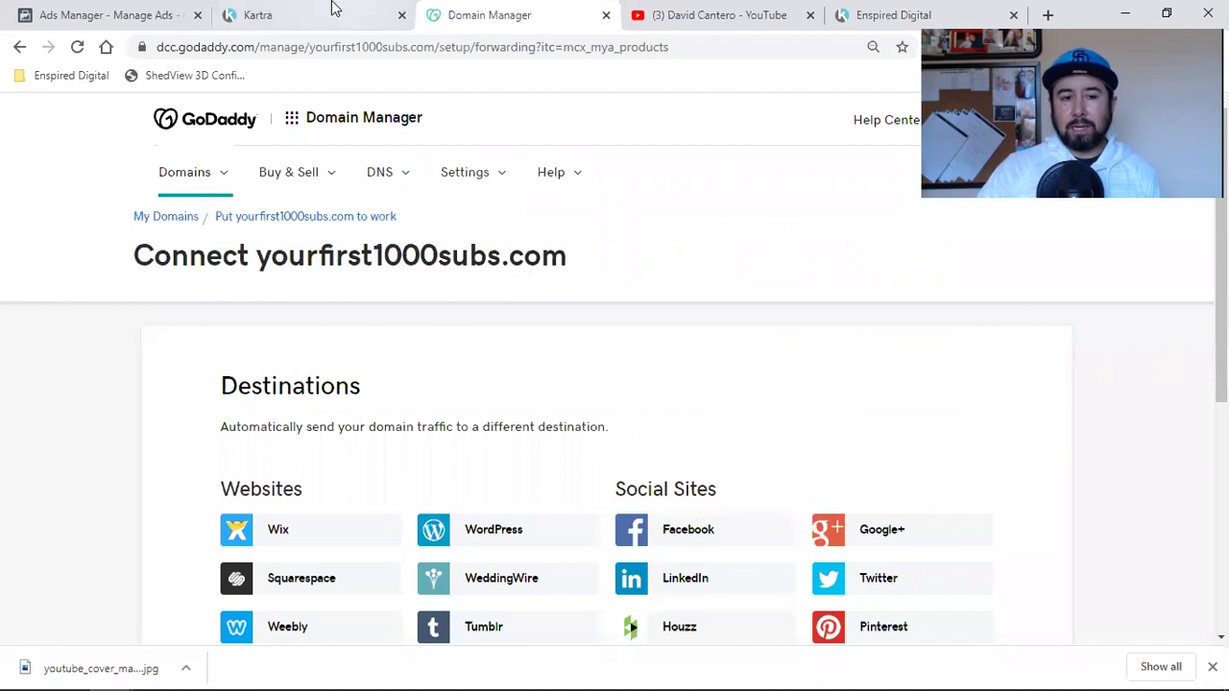
{"action": "left_click", "coordinate": [288, 14]}
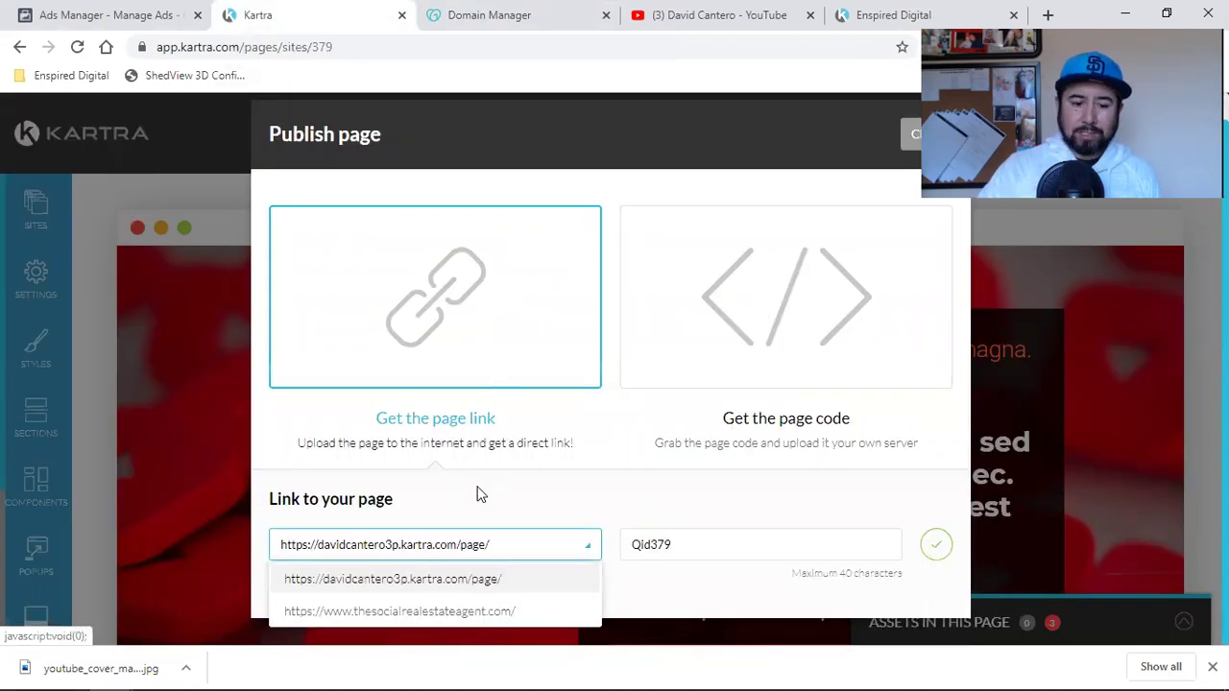
{"action": "left_click", "coordinate": [403, 551]}
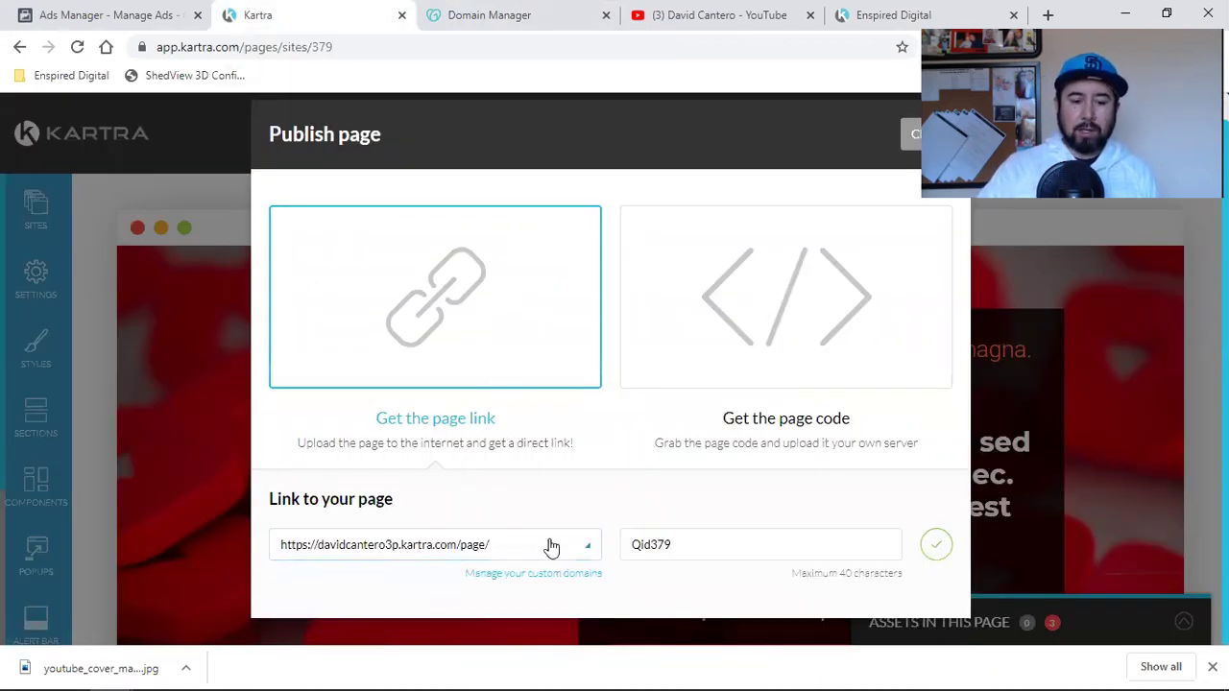
- Change the ending of the page link to yourfirst1000subs and save the new link
{"action": "double_click", "coordinate": [691, 547]}
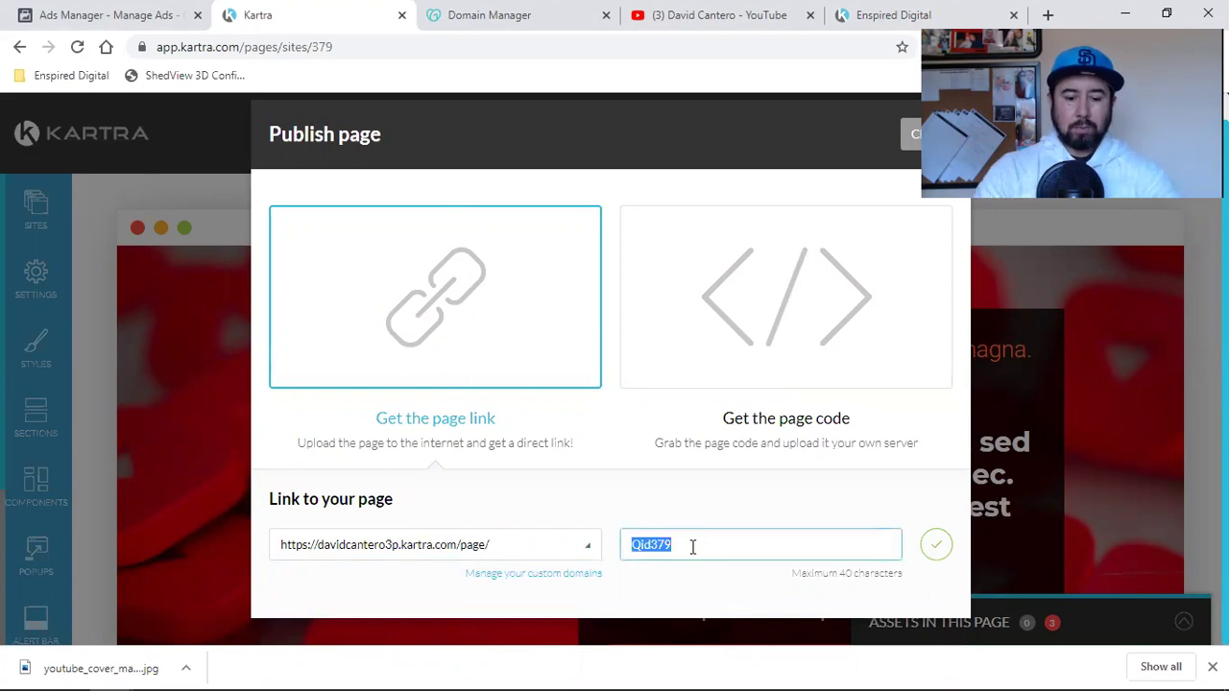
{"action": "type", "text": "you"}
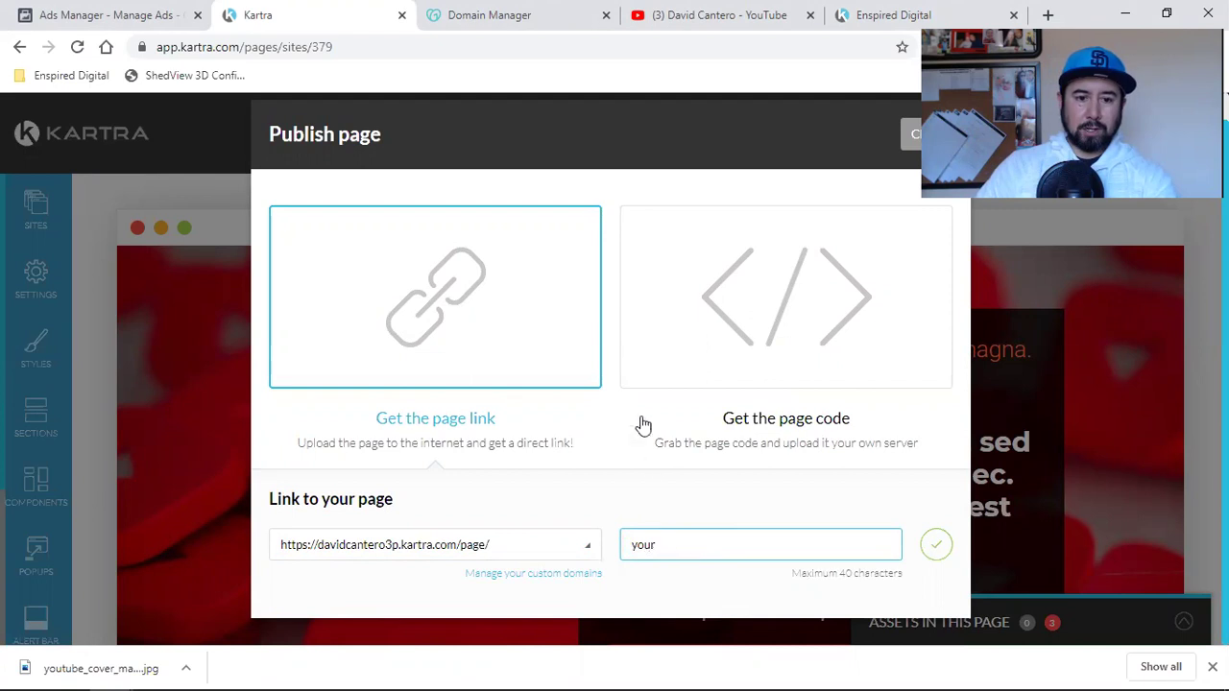
{"action": "type", "text": "r"}
{"action": "left_click", "coordinate": [493, 14]}
{"action": "left_click", "coordinate": [344, 13]}
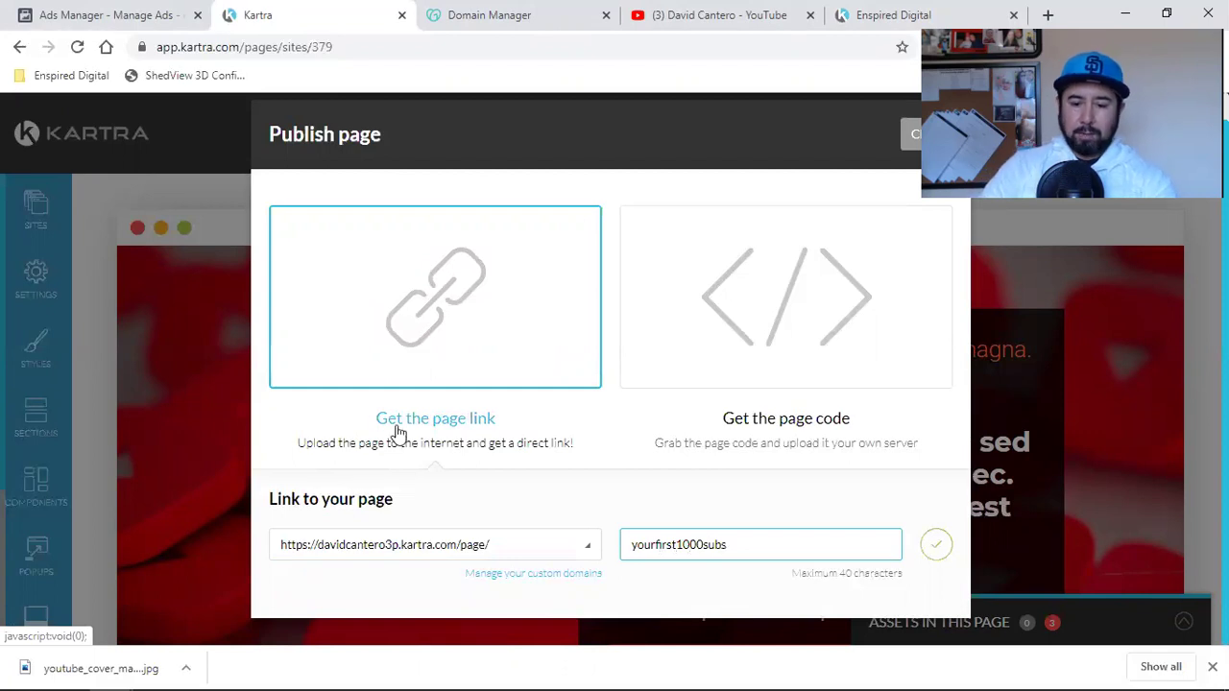
{"action": "left_click", "coordinate": [934, 549]}
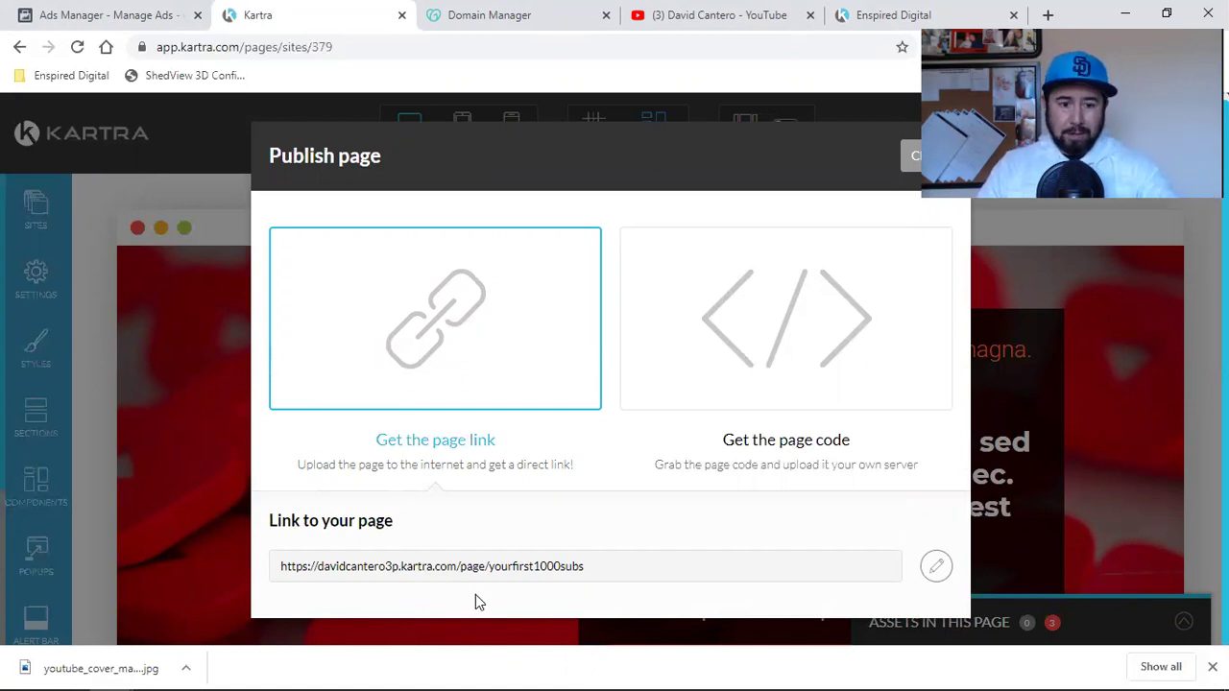
- Copy the full published page link from the Publish page dialog
{"action": "triple_click", "coordinate": [503, 570]}
{"action": "key", "text": "ctrl+c"}
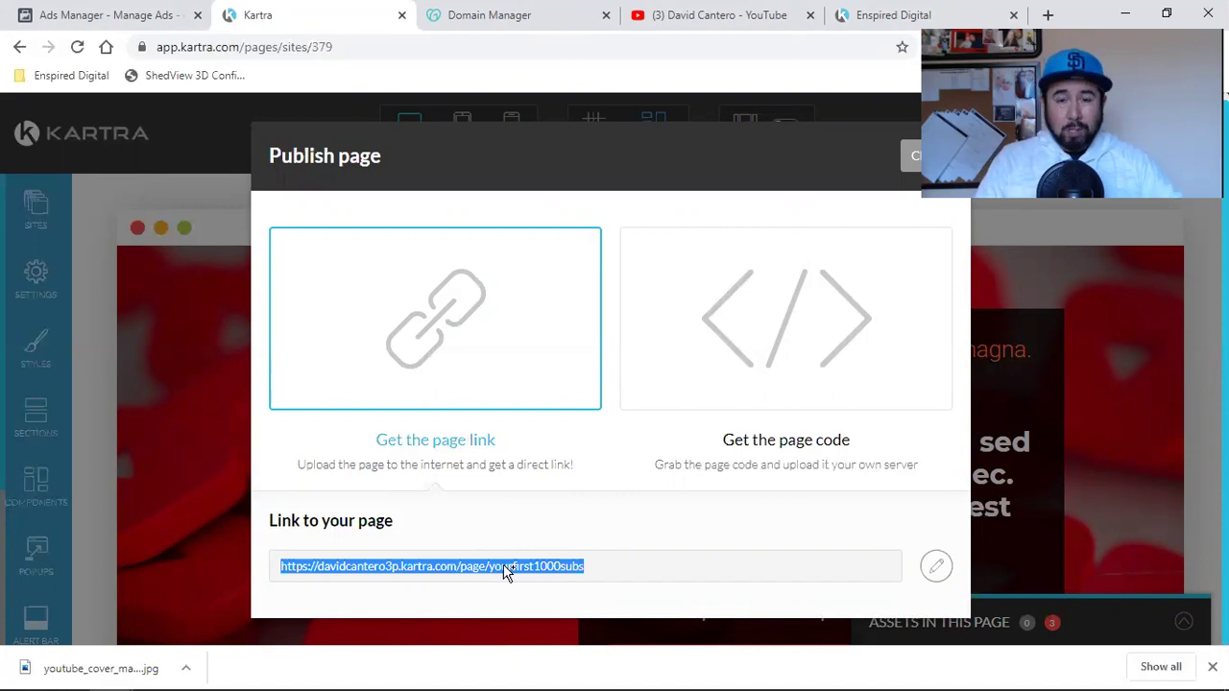
{"action": "left_click", "coordinate": [438, 13]}
{"action": "left_click", "coordinate": [293, 11]}
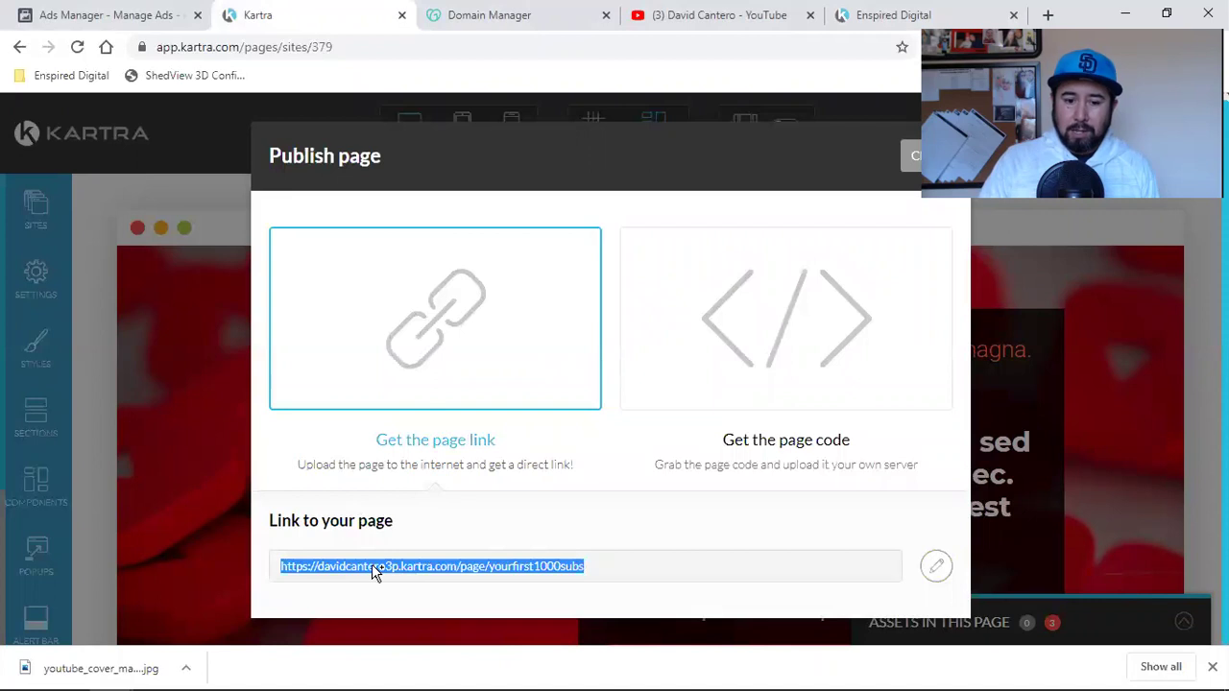
{"action": "right_click", "coordinate": [440, 568]}
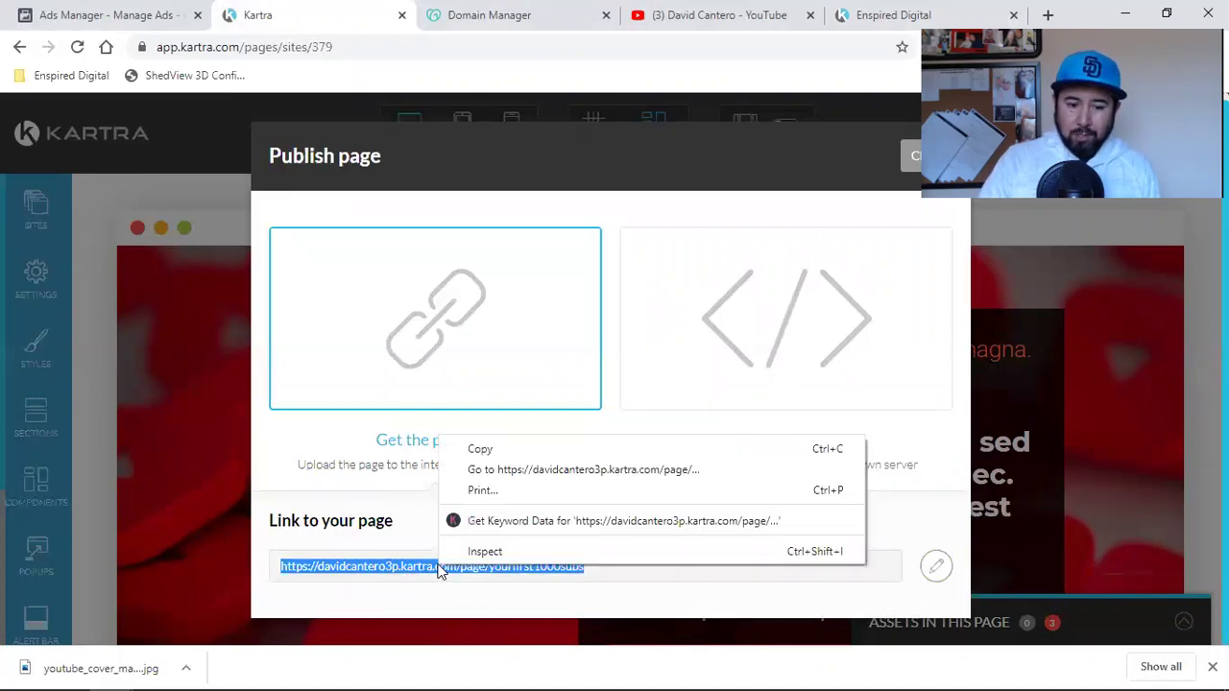
{"action": "left_click", "coordinate": [482, 449]}
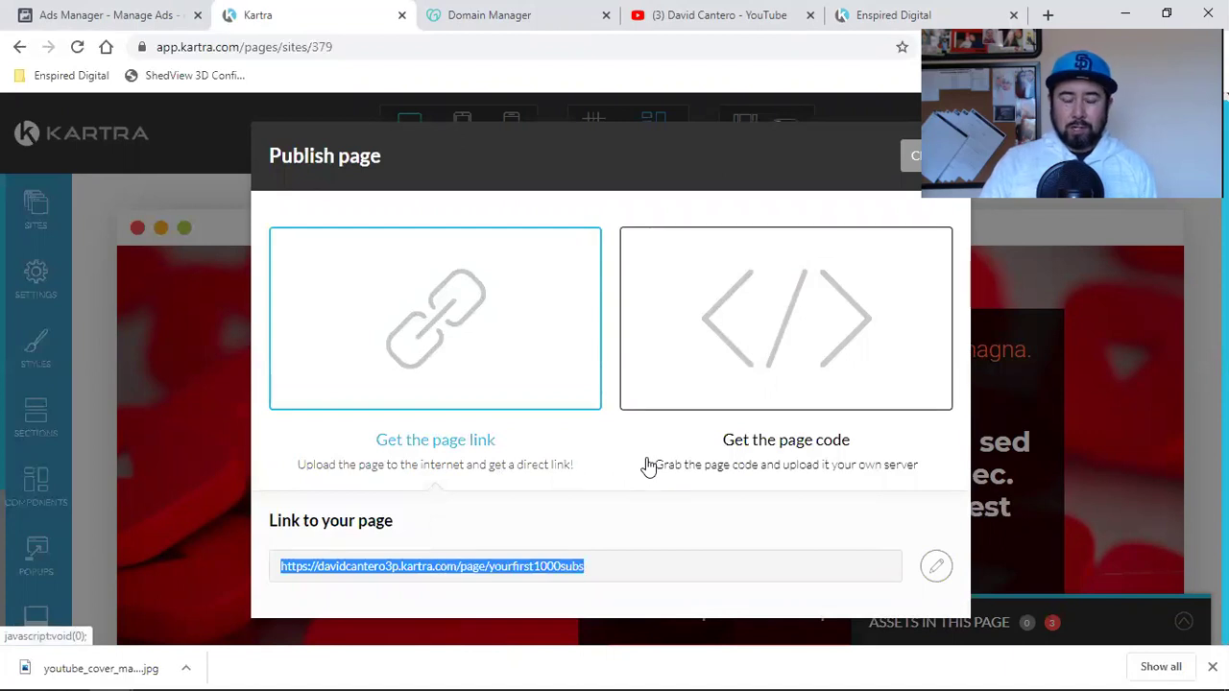
- Switch to GoDaddy's Domain Manager and forward yourfirst1000subs.com to the copied Kartra page link, completing the connection
{"action": "left_click", "coordinate": [450, 13]}
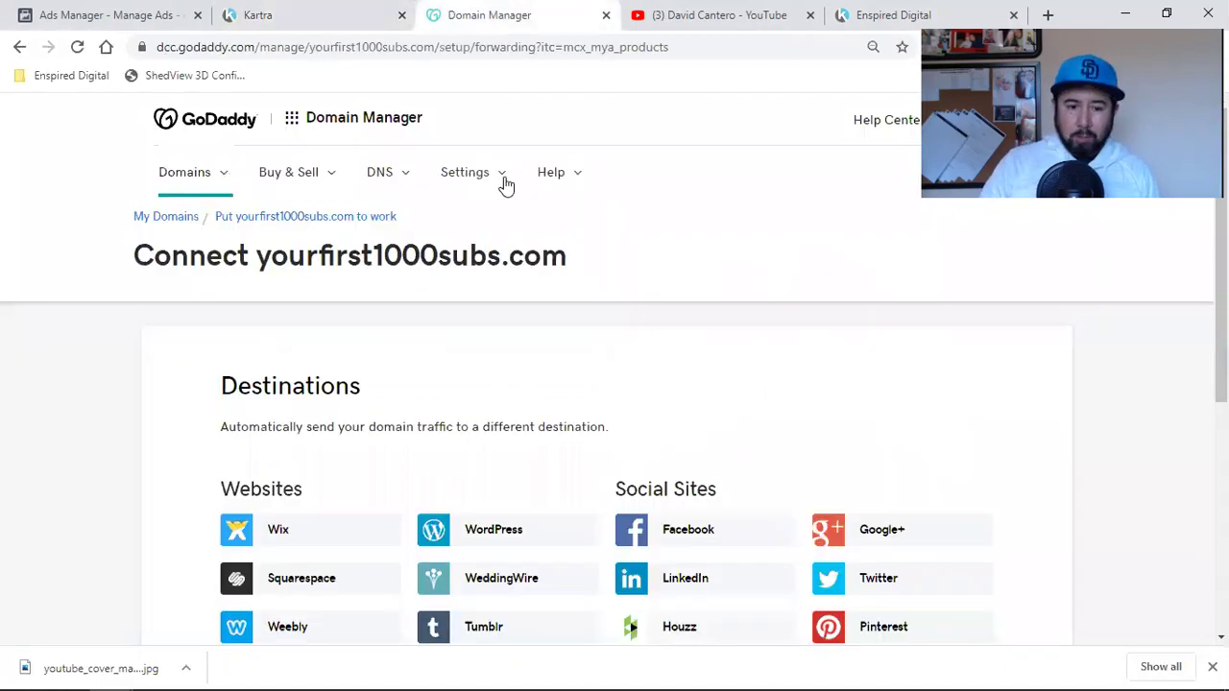
{"action": "scroll", "coordinate": [573, 394], "scroll_direction": "down", "scroll_amount": 4}
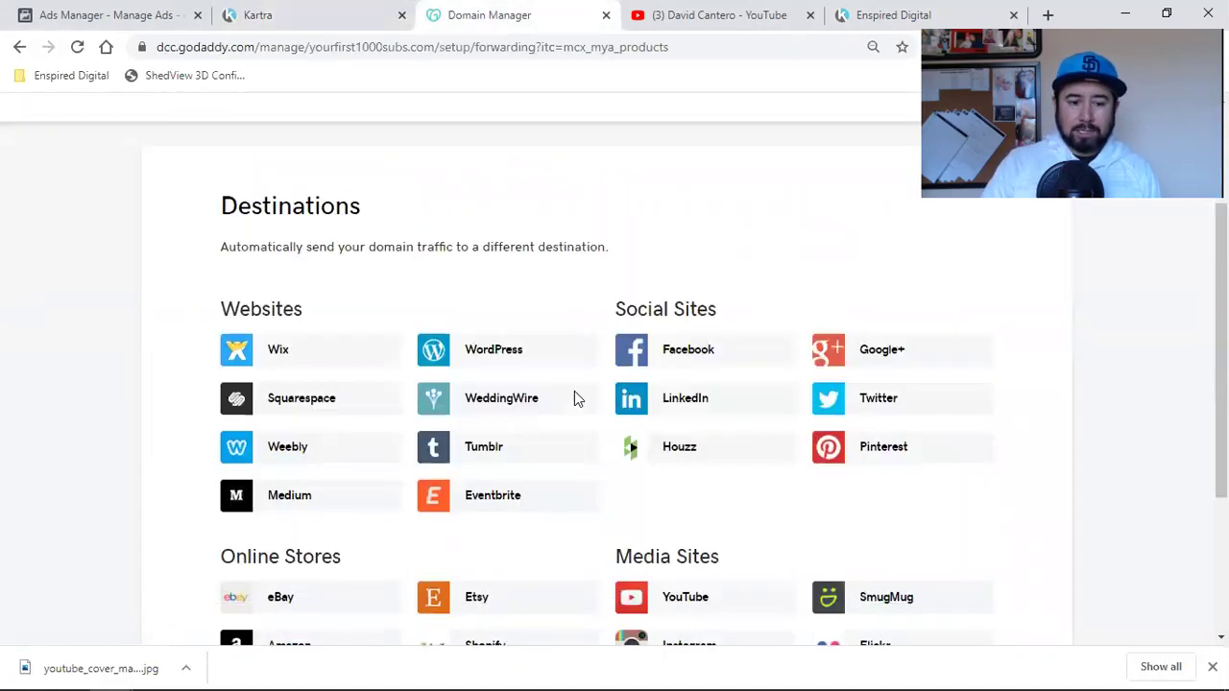
{"action": "left_click", "coordinate": [325, 550]}
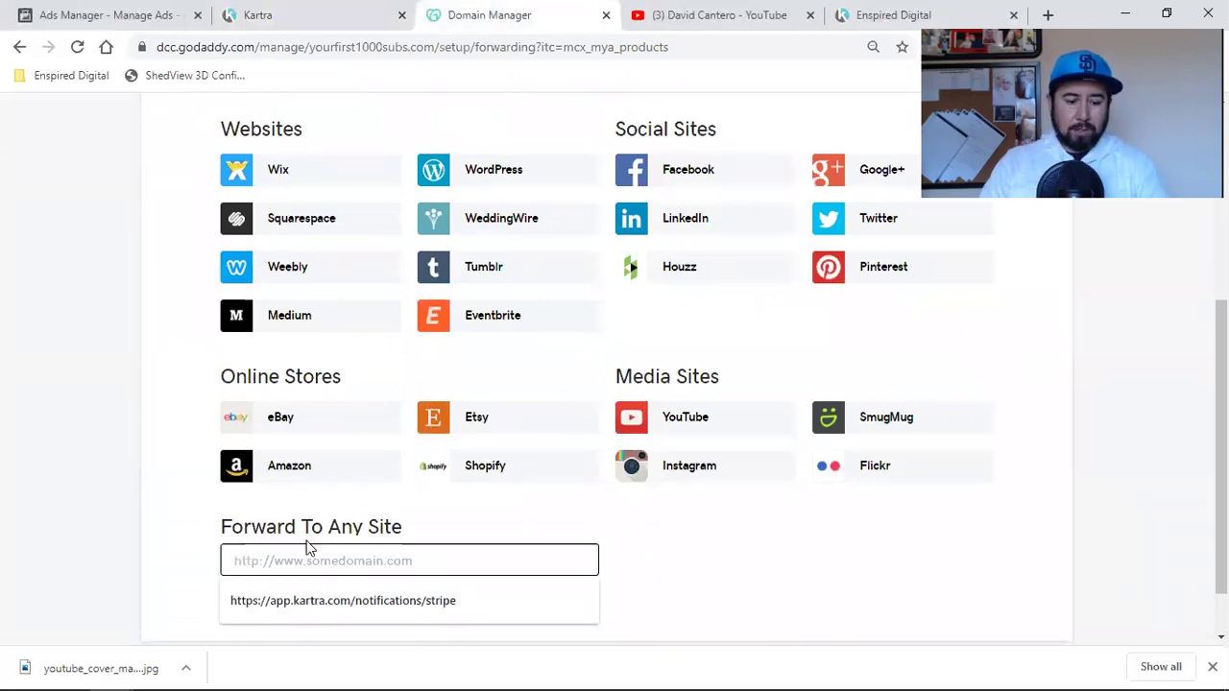
{"action": "key", "text": "ctrl+v"}
{"action": "left_click", "coordinate": [622, 572]}
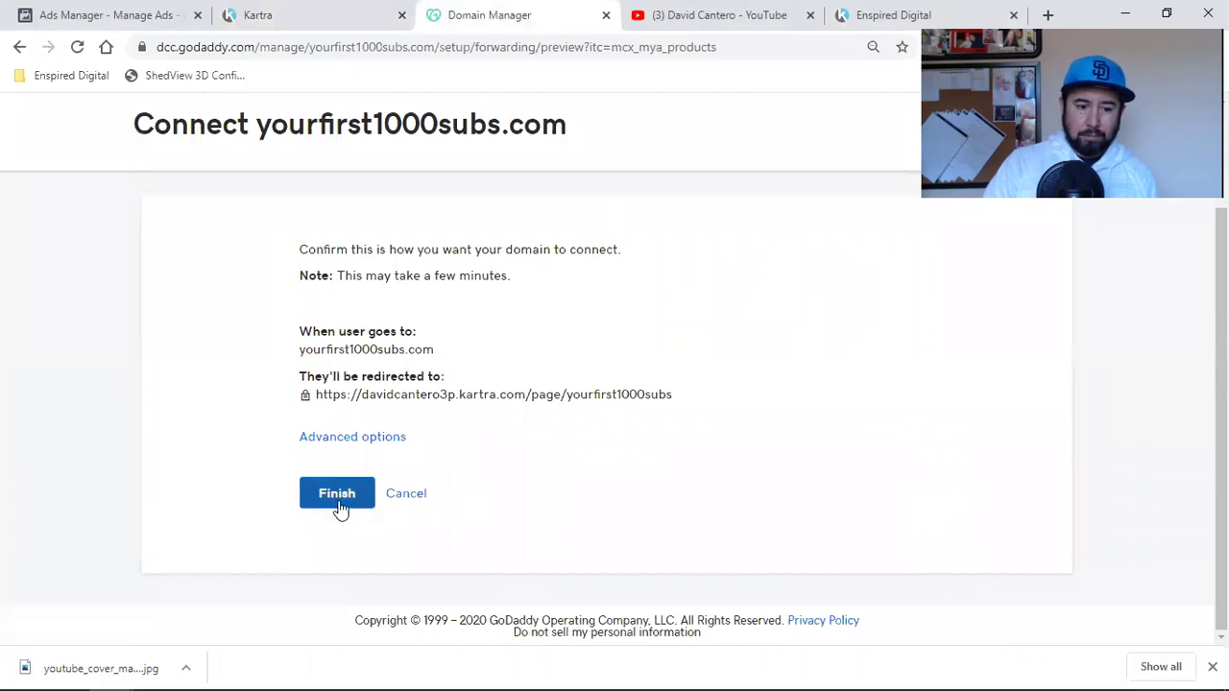
{"action": "left_click", "coordinate": [338, 503]}
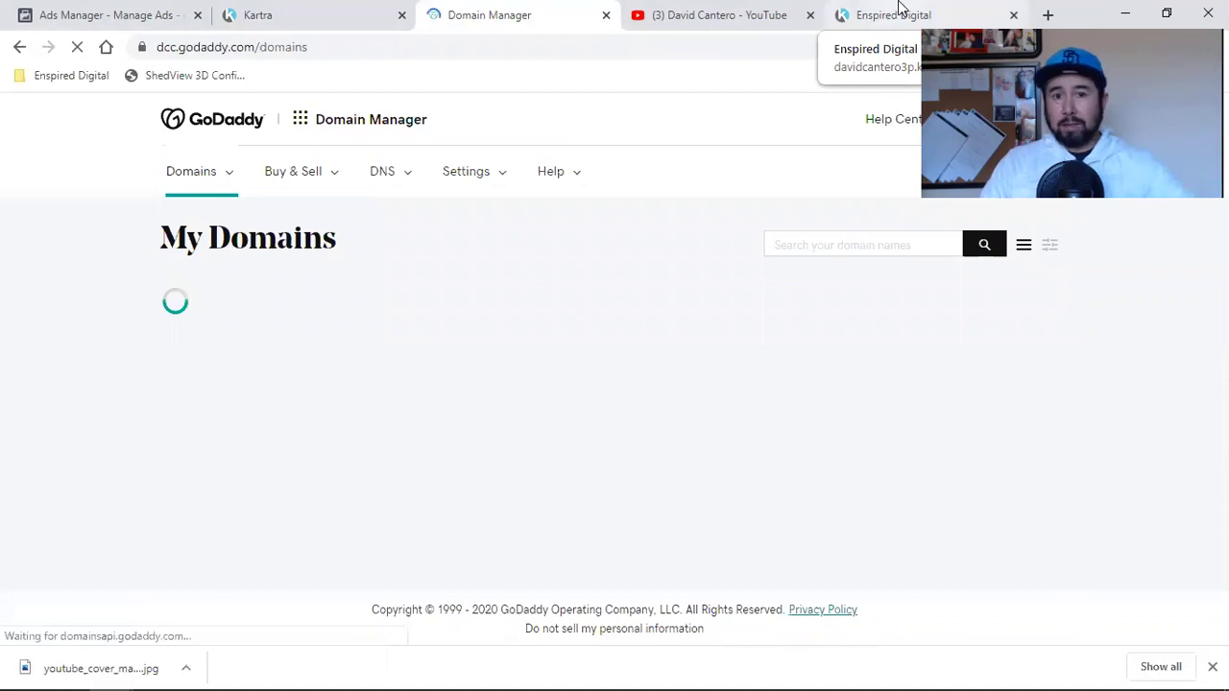
- Close the Enspired Digital page and return to Kartra to dismiss the Publish page dialog
{"action": "left_click", "coordinate": [899, 7]}
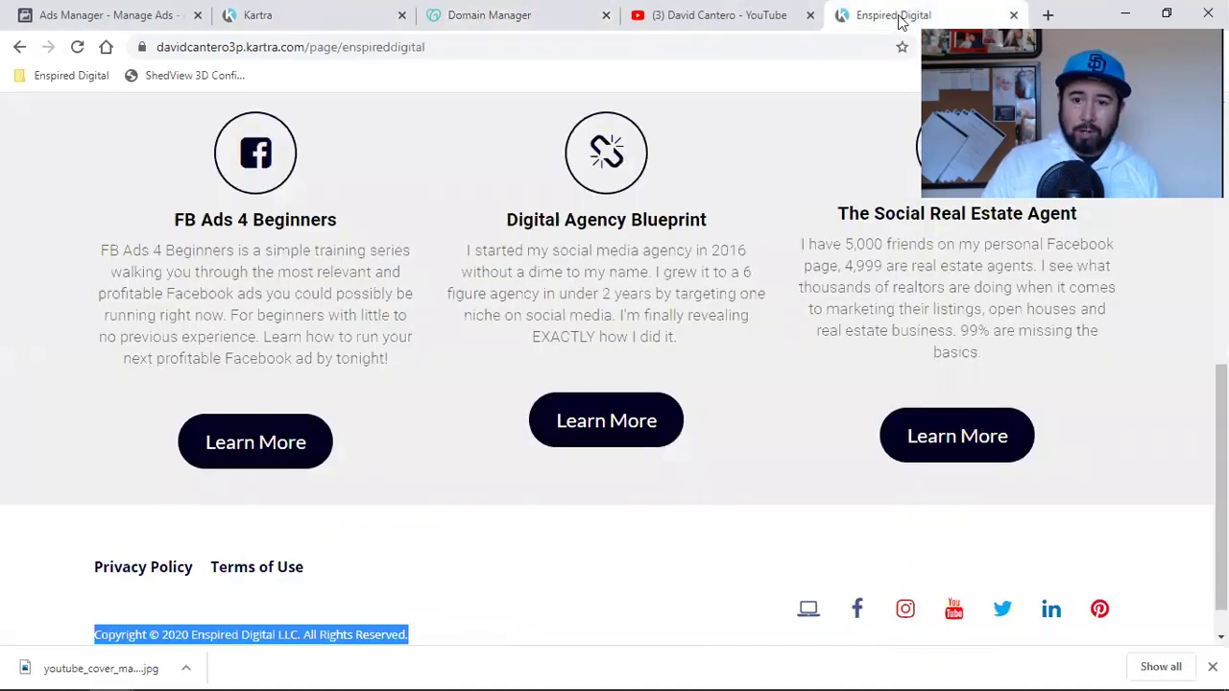
{"action": "key", "text": "ctrl+w"}
{"action": "left_click", "coordinate": [382, 15]}
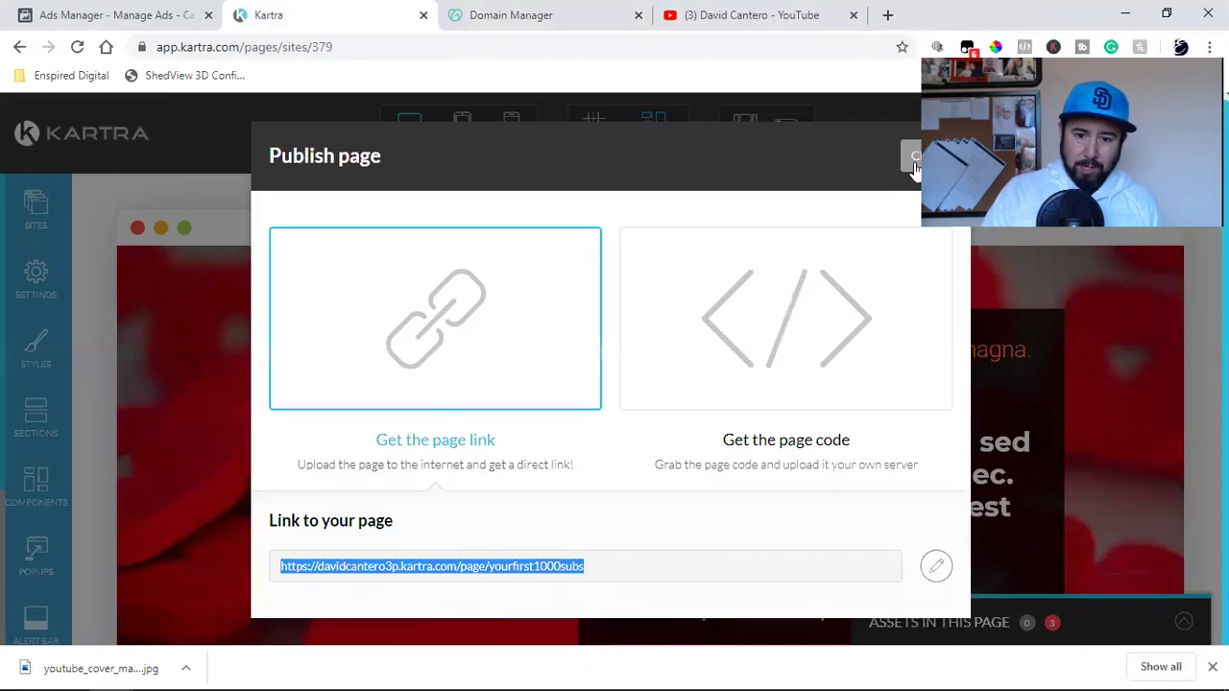
{"action": "key", "text": "Escape"}
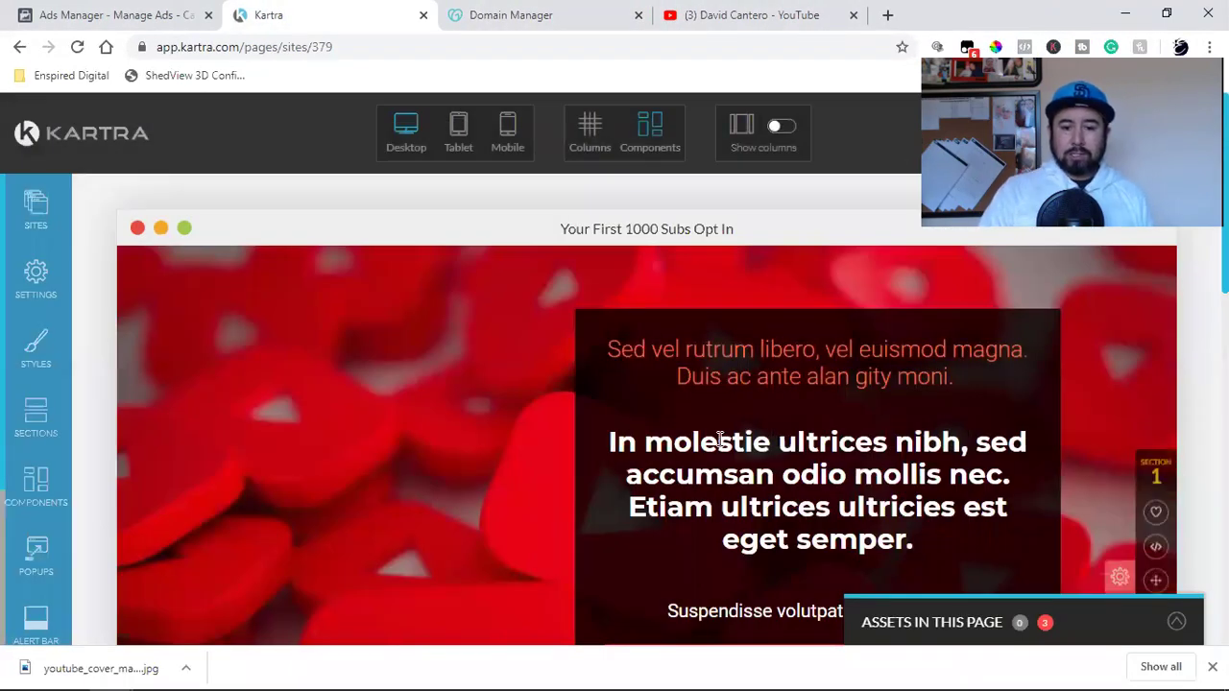
{"action": "scroll", "coordinate": [718, 440], "scroll_direction": "down", "scroll_amount": 5}
{"action": "scroll", "coordinate": [634, 436], "scroll_direction": "up", "scroll_amount": 5}
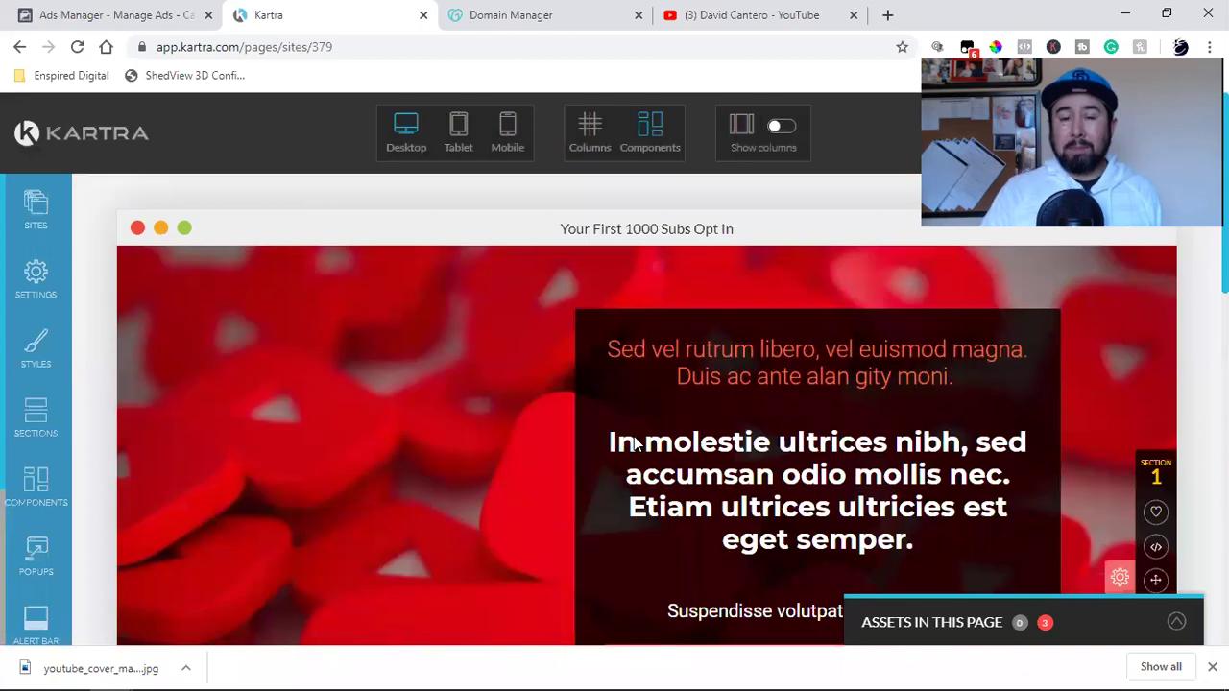
{"action": "mouse_move", "coordinate": [635, 436]}
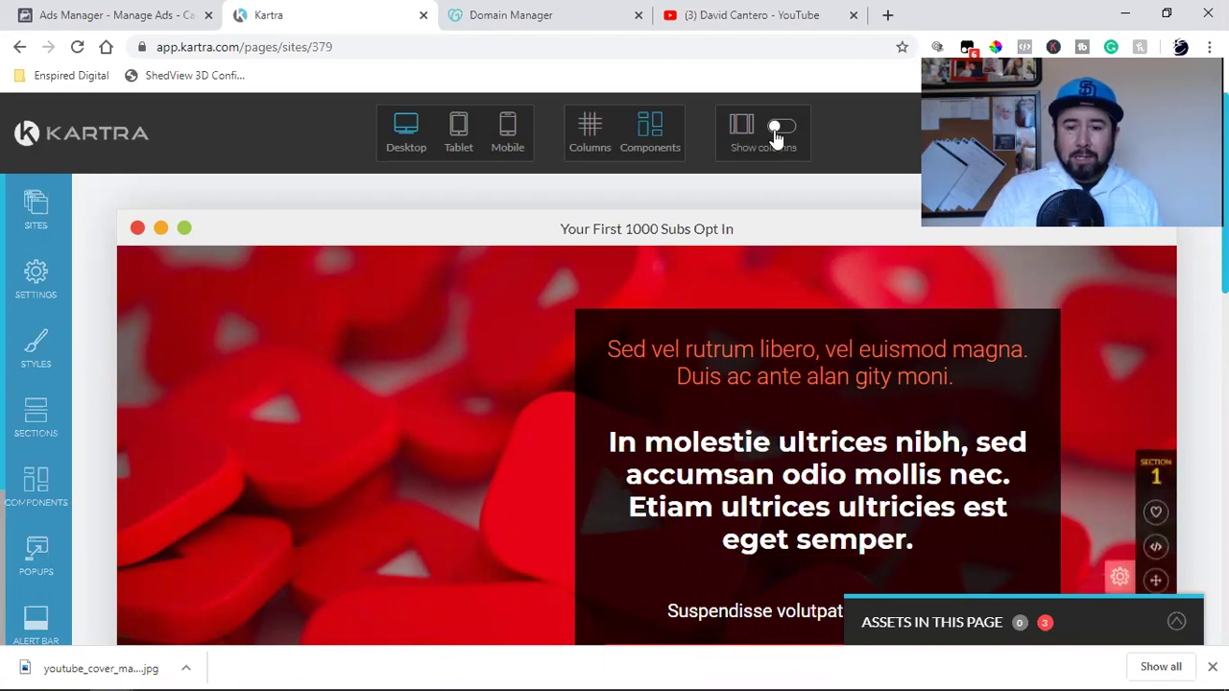
{"action": "left_click", "coordinate": [544, 10]}
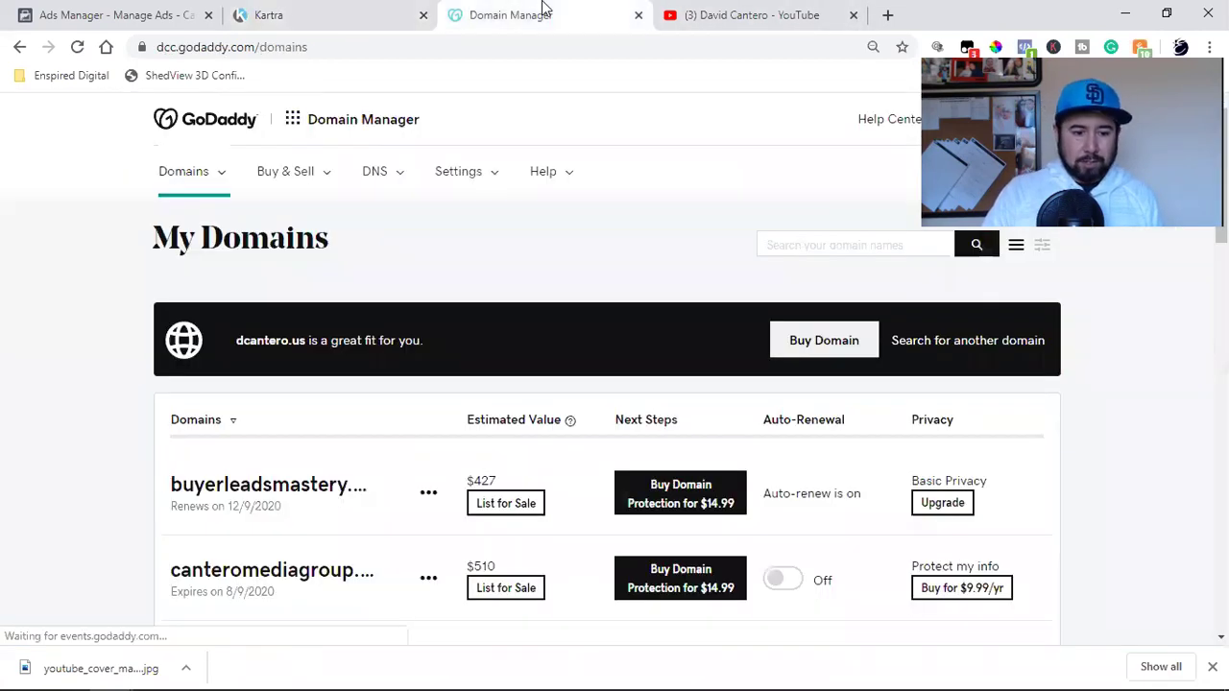
{"action": "left_click", "coordinate": [887, 14]}
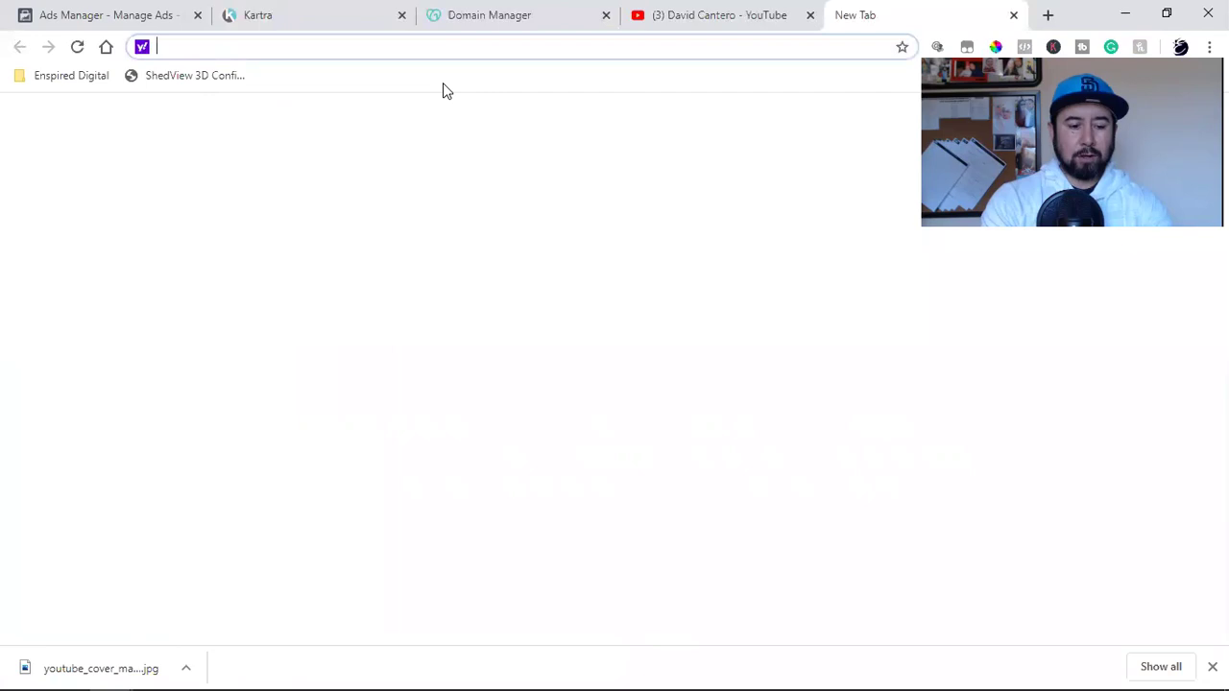
{"action": "type", "text": "www.your"}
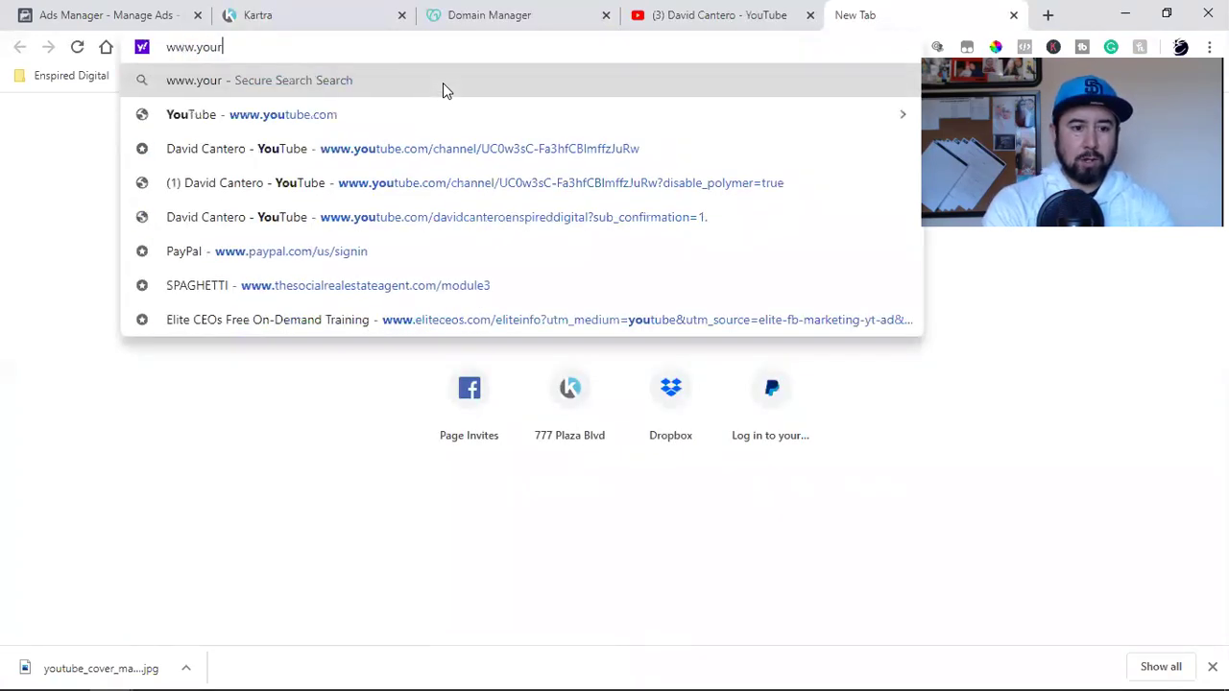
{"action": "type", "text": "fi"}
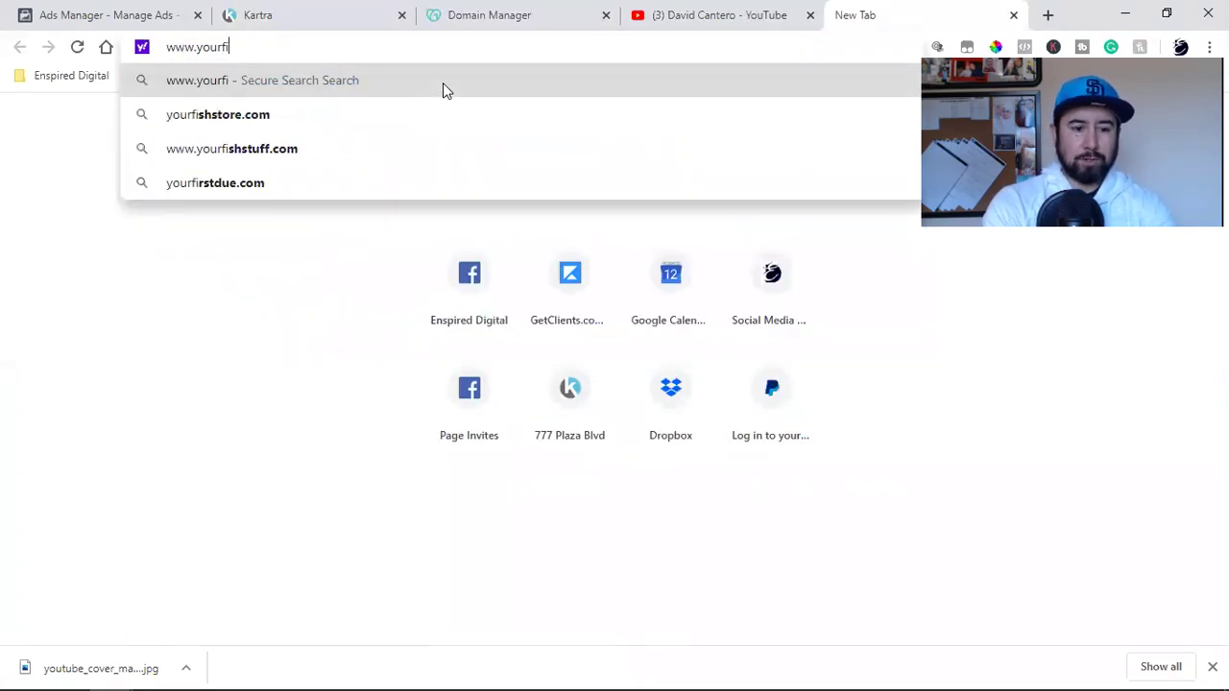
{"action": "type", "text": "rst1000"}
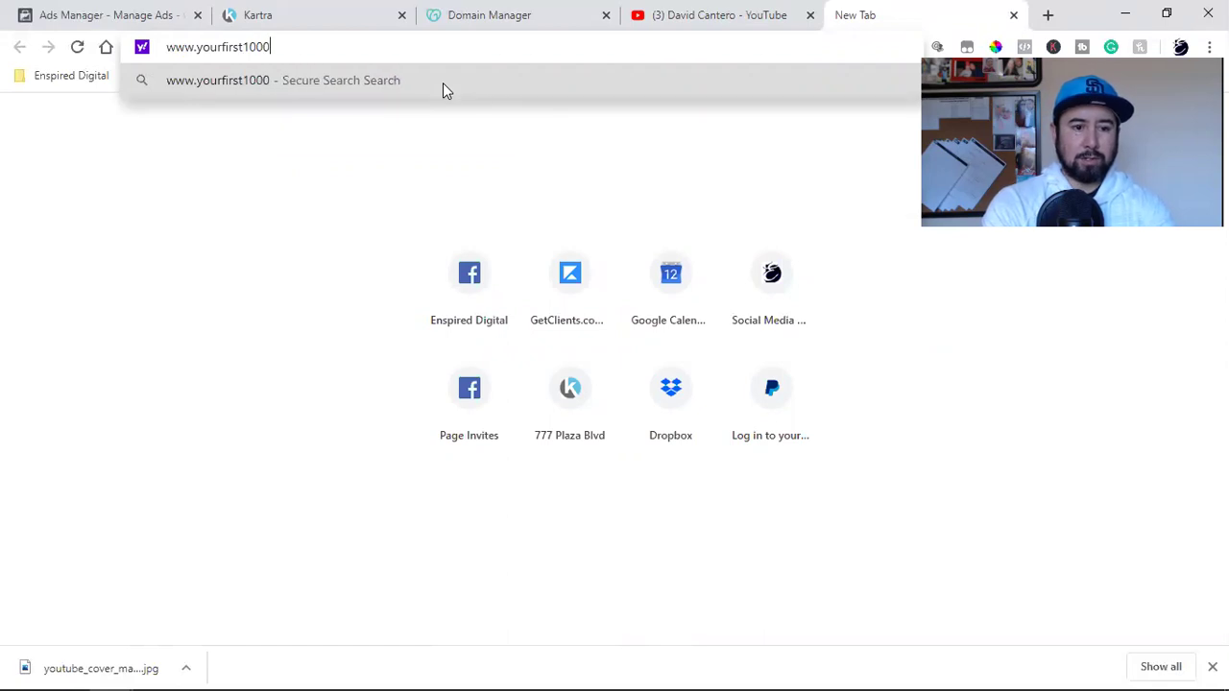
{"action": "type", "text": "subs.com"}
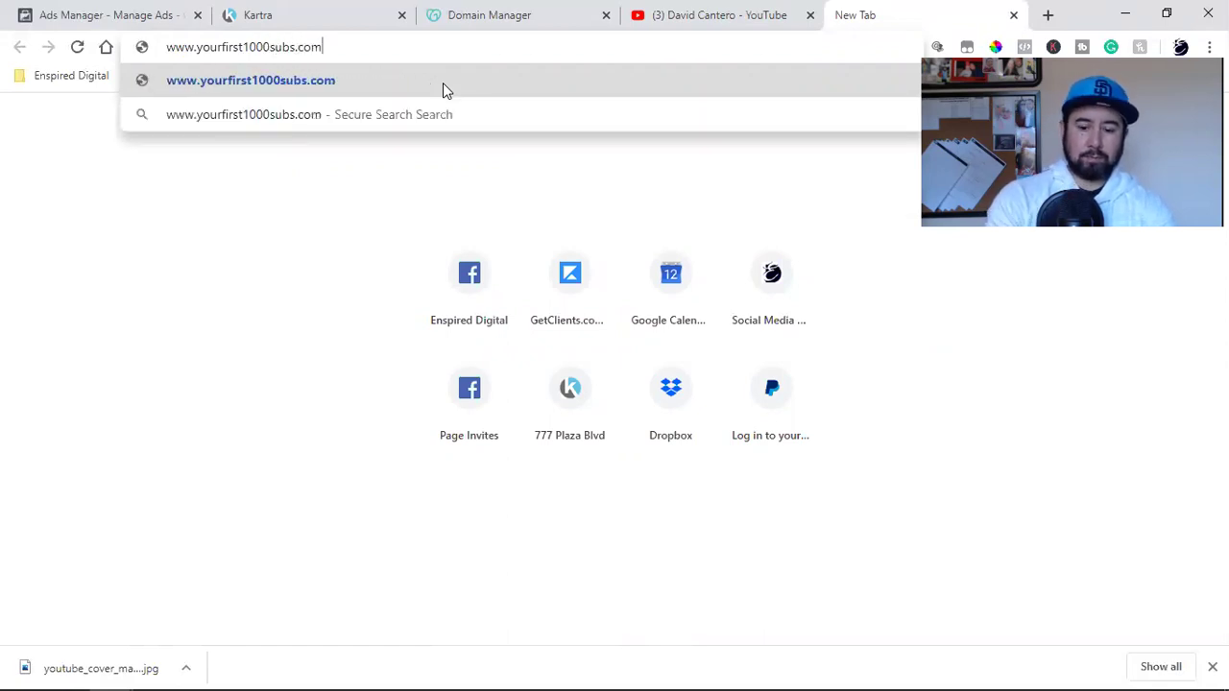
{"action": "key", "text": "Return"}
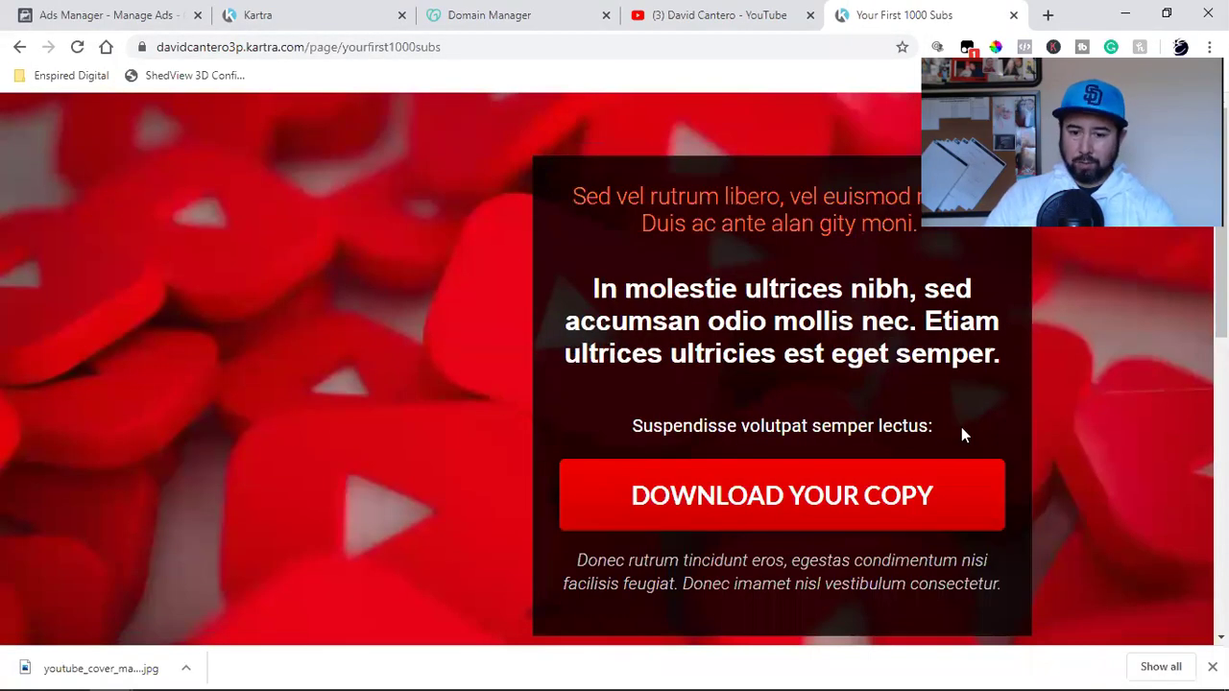
- Test the live page's "Download Your Copy" popup, close it and look over the rest of the page
{"action": "left_click", "coordinate": [720, 500]}
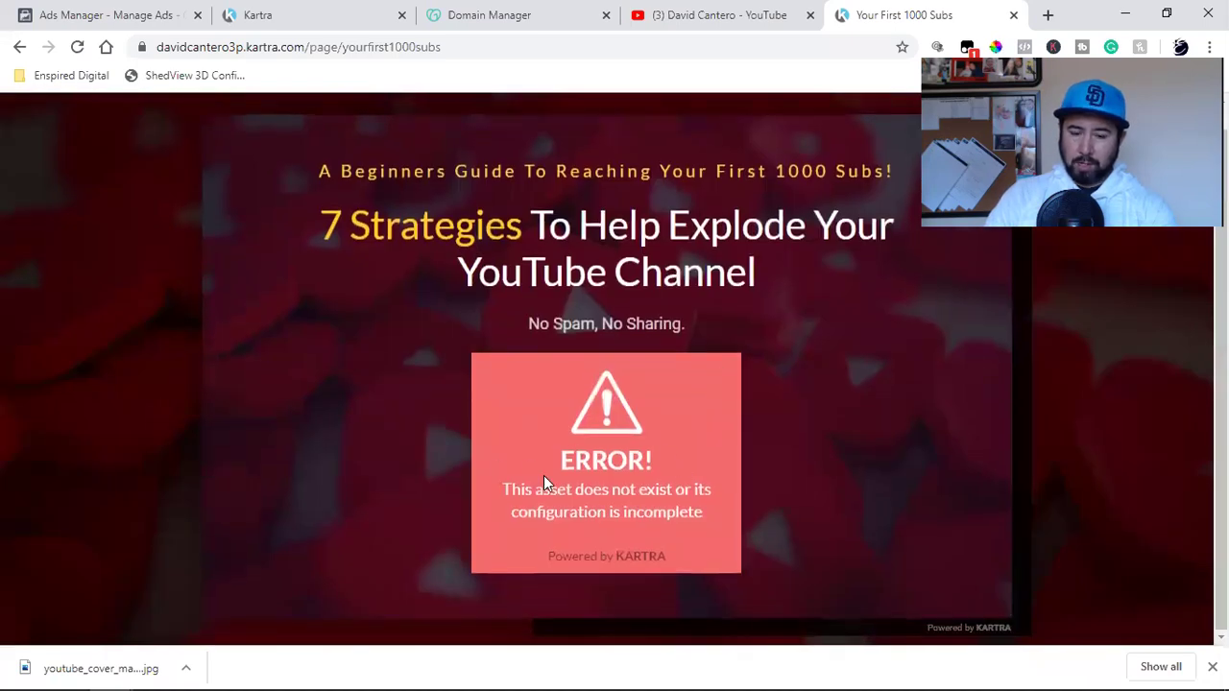
{"action": "left_click", "coordinate": [1104, 396]}
{"action": "scroll", "coordinate": [1071, 434], "scroll_direction": "down", "scroll_amount": 10}
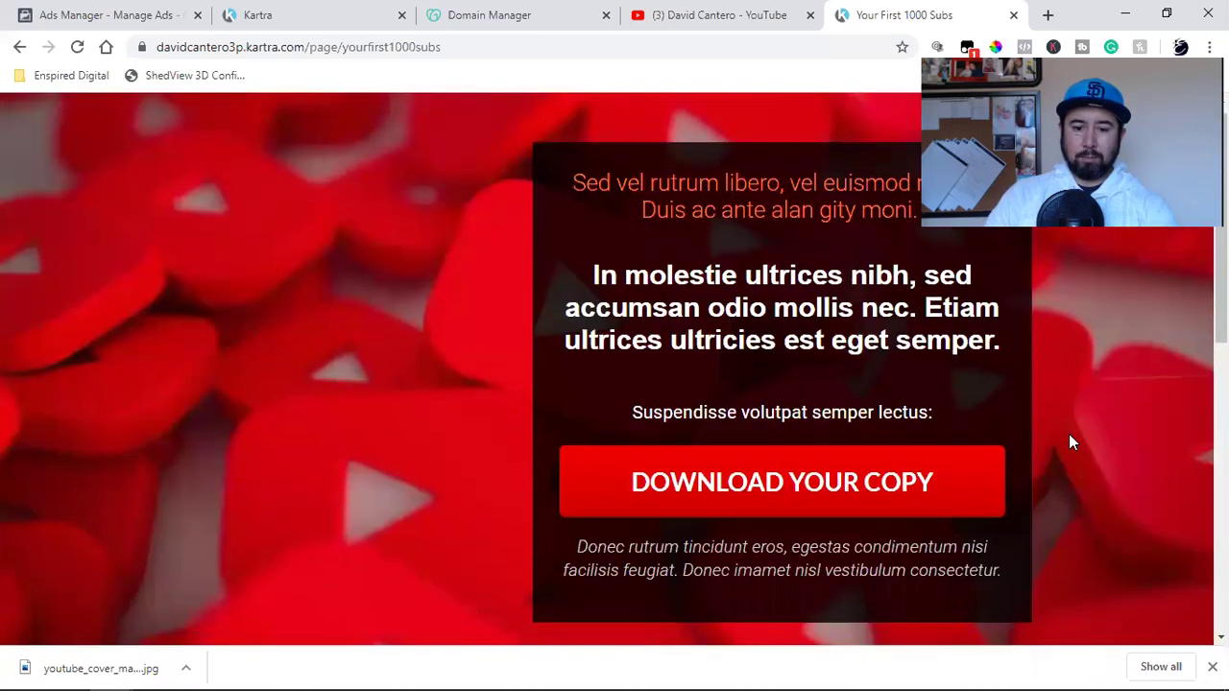
{"action": "scroll", "coordinate": [1072, 441], "scroll_direction": "up", "scroll_amount": 10}
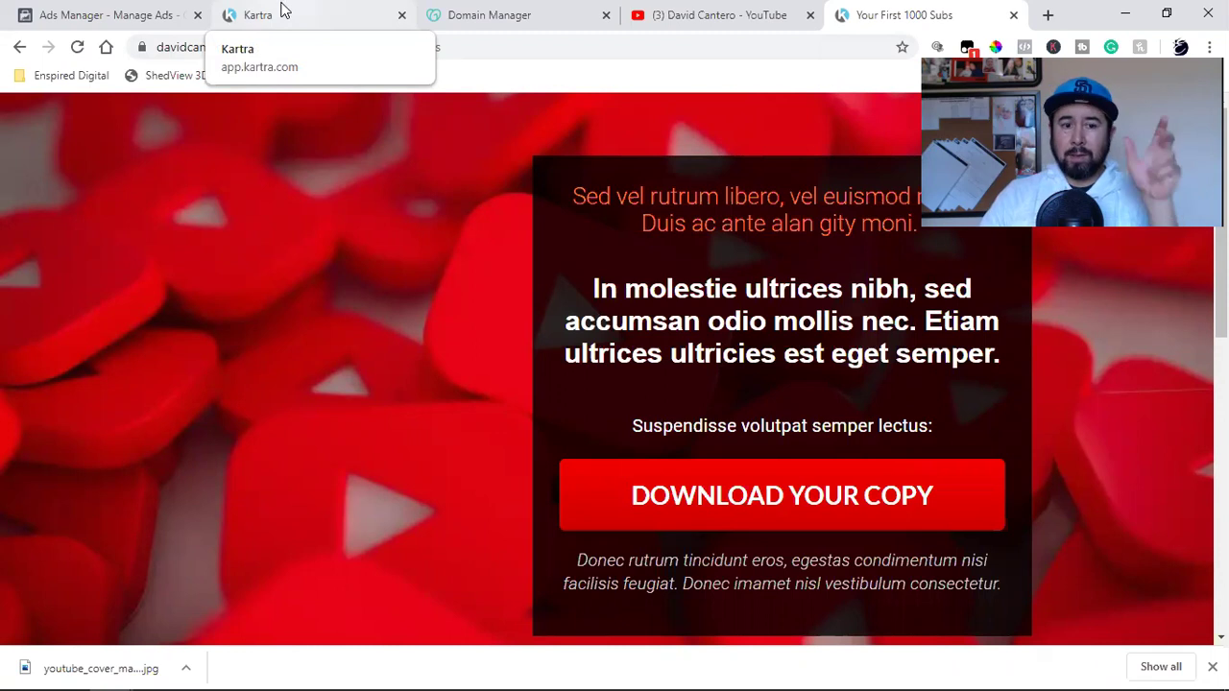
- Reveal the live page's full address and compare the live page with its version in the Kartra editor
{"action": "double_click", "coordinate": [318, 47]}
{"action": "left_click", "coordinate": [317, 47]}
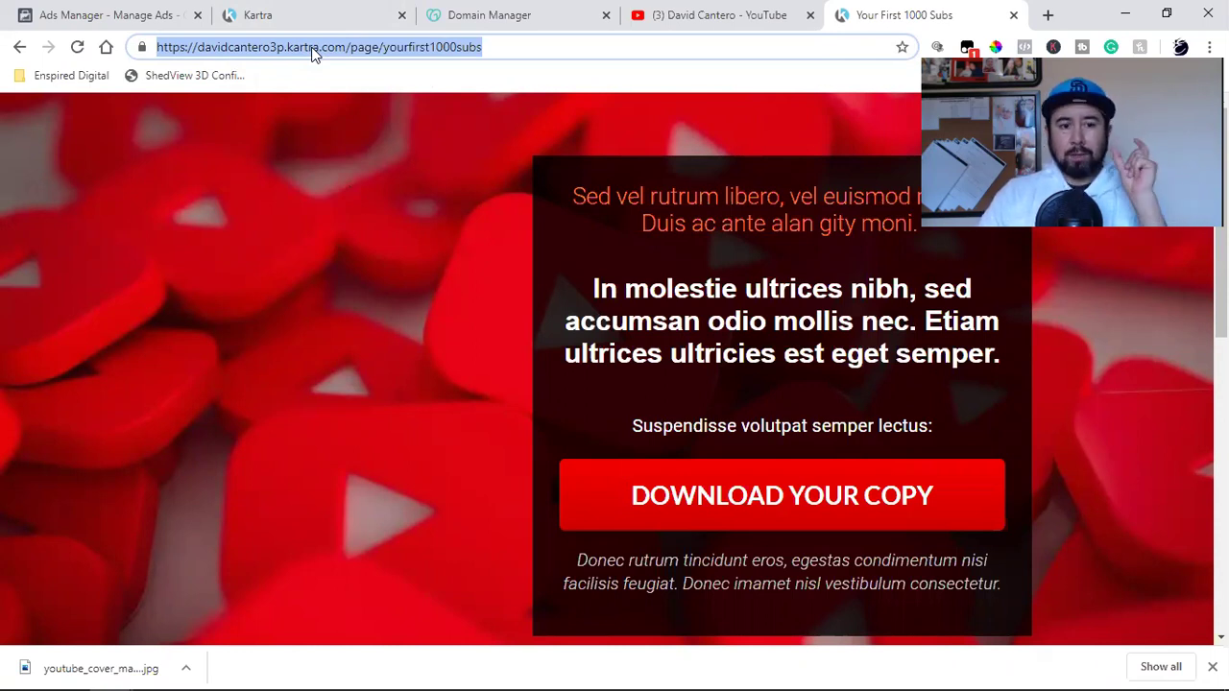
{"action": "left_click", "coordinate": [302, 10]}
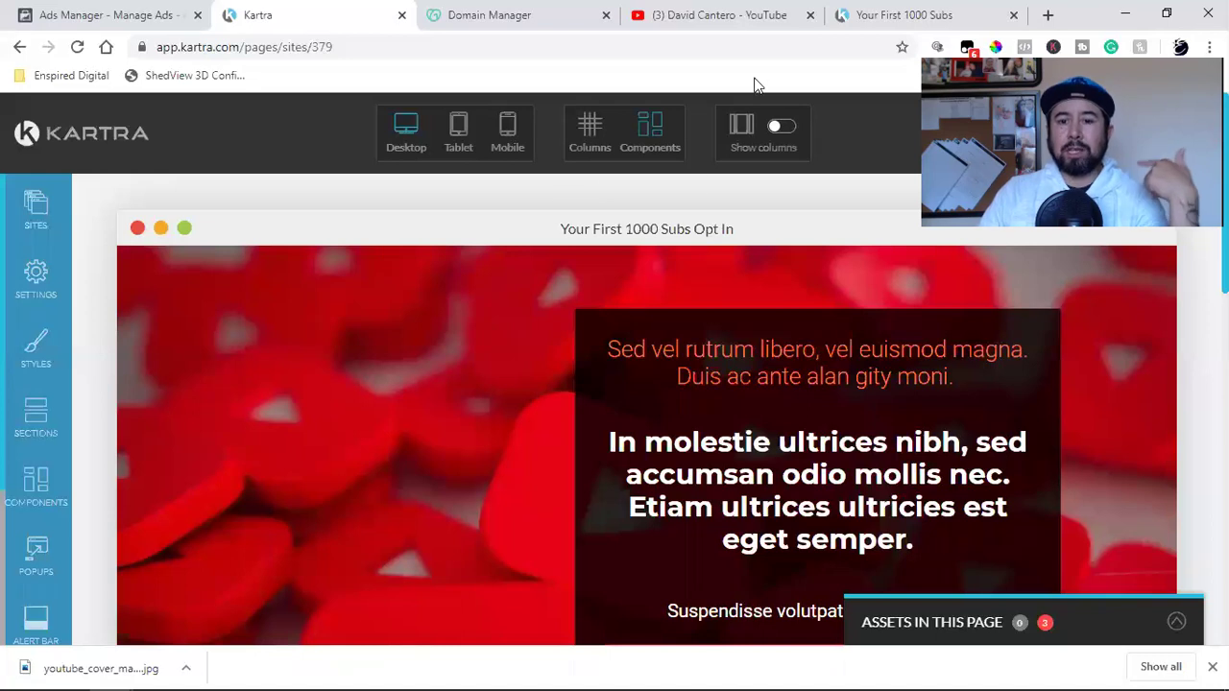
{"action": "left_click", "coordinate": [922, 15]}
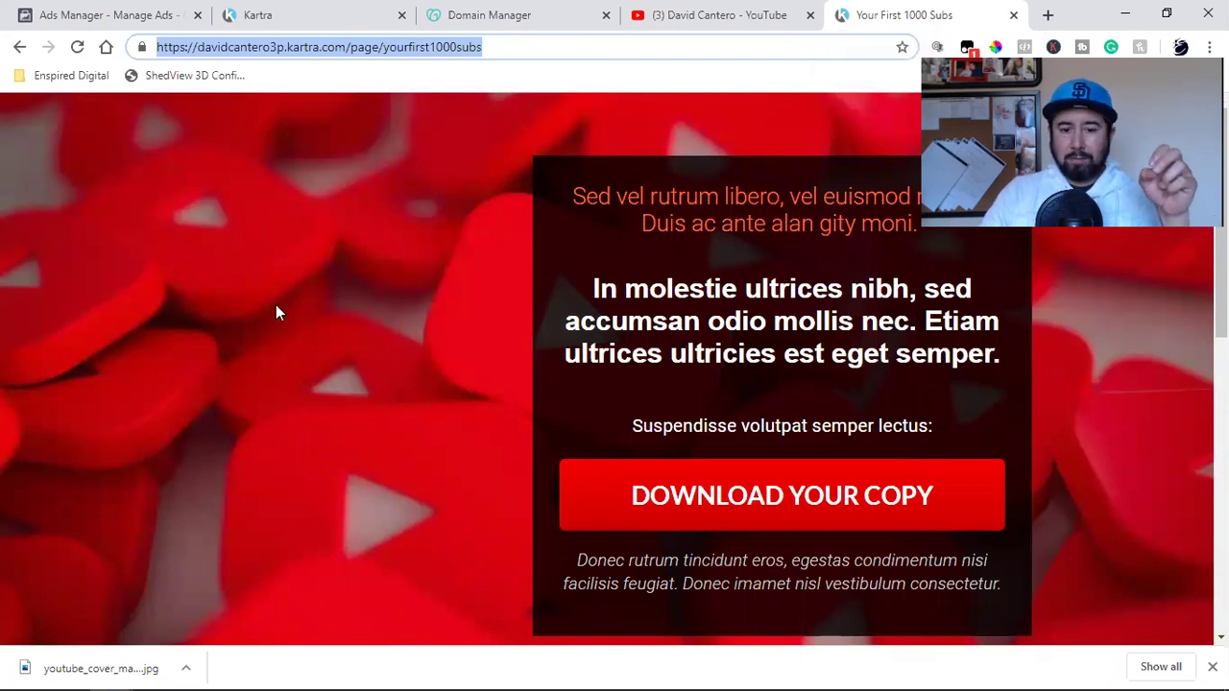
- Return to the "Your First 1000 Subs Opt In" page in Kartra and exit its editor to the dashboard
{"action": "left_click", "coordinate": [267, 13]}
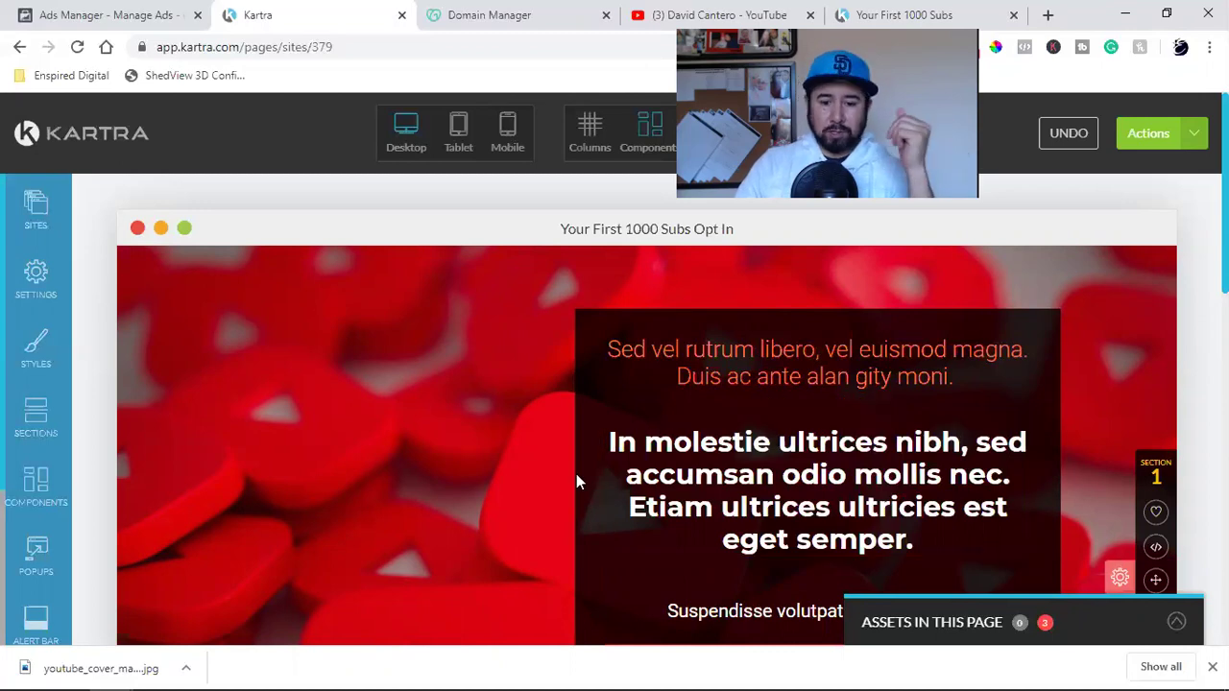
{"action": "scroll", "coordinate": [576, 475], "scroll_direction": "down", "scroll_amount": 10}
{"action": "scroll", "coordinate": [576, 475], "scroll_direction": "up", "scroll_amount": 2}
{"action": "scroll", "coordinate": [576, 477], "scroll_direction": "up", "scroll_amount": 5}
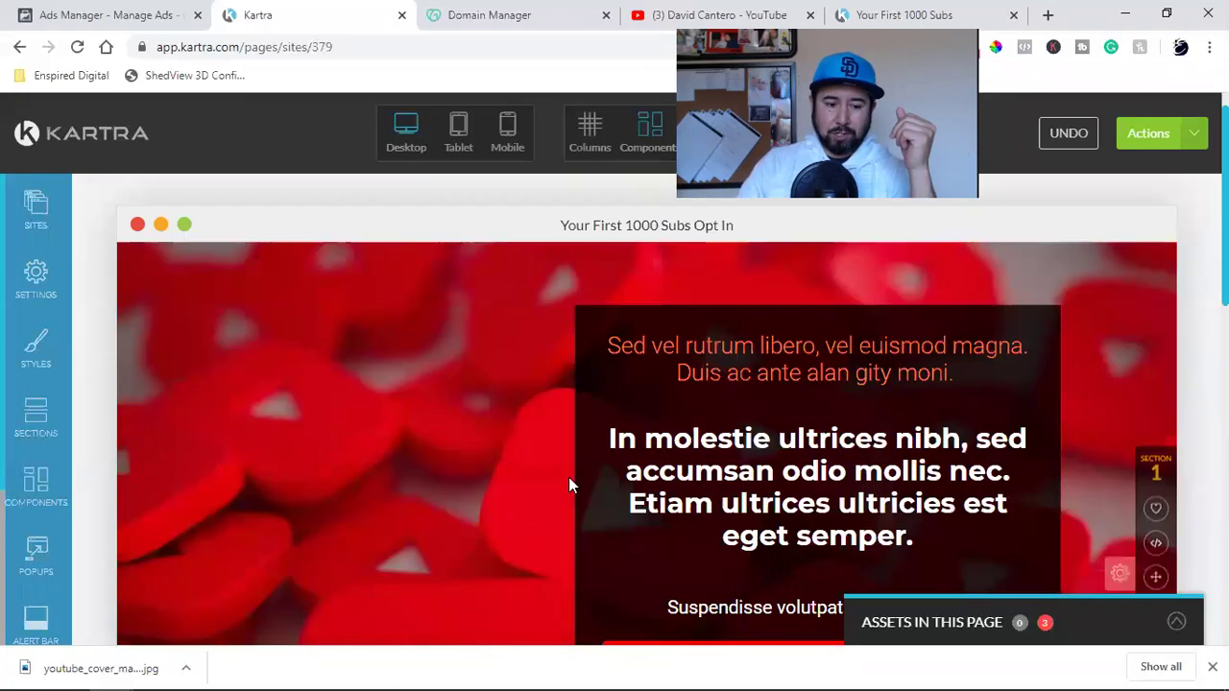
{"action": "scroll", "coordinate": [568, 477], "scroll_direction": "down", "scroll_amount": 6}
{"action": "scroll", "coordinate": [568, 484], "scroll_direction": "up", "scroll_amount": 4}
{"action": "scroll", "coordinate": [568, 485], "scroll_direction": "up", "scroll_amount": 10}
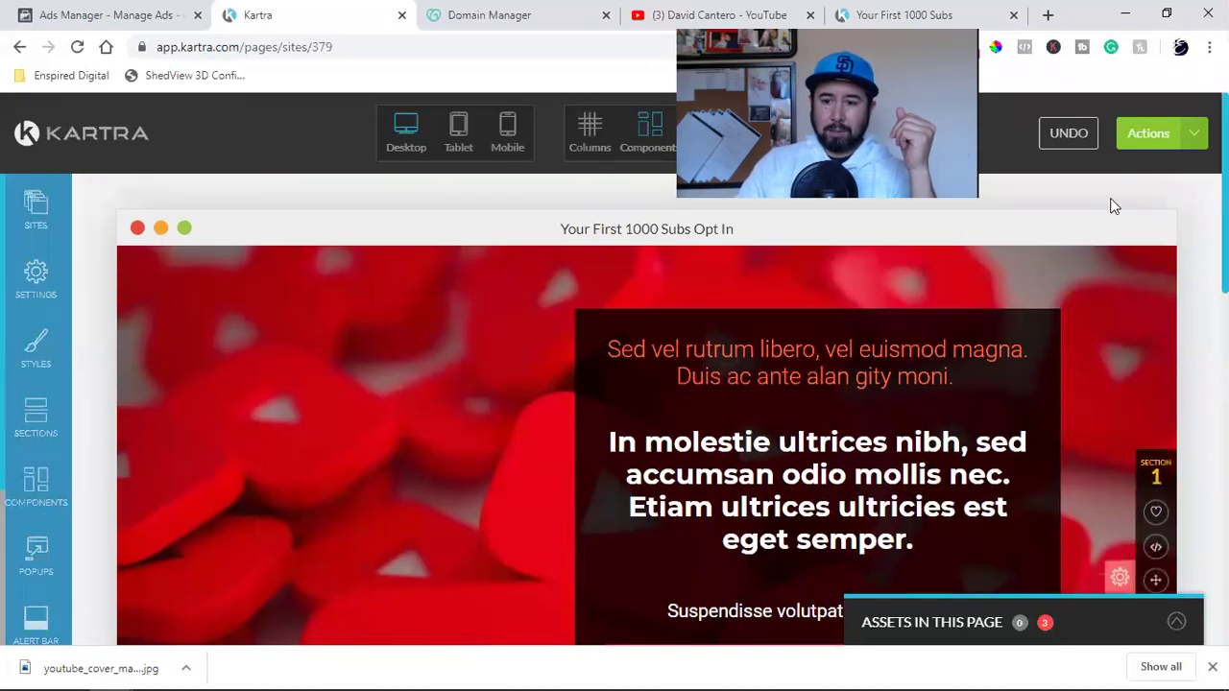
{"action": "left_click", "coordinate": [1185, 145]}
{"action": "left_click", "coordinate": [1051, 330]}
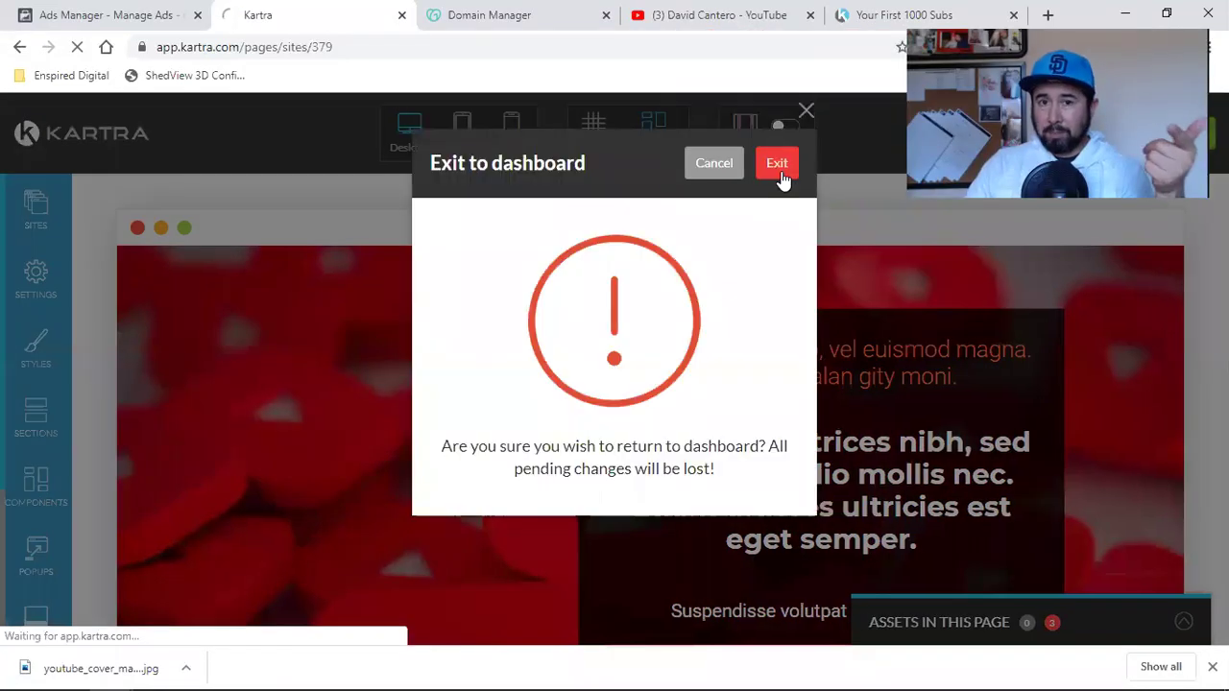
- Confirm exiting to the dashboard and filter the pages list to the "Your First 1000 Subs" category
{"action": "left_click", "coordinate": [779, 171]}
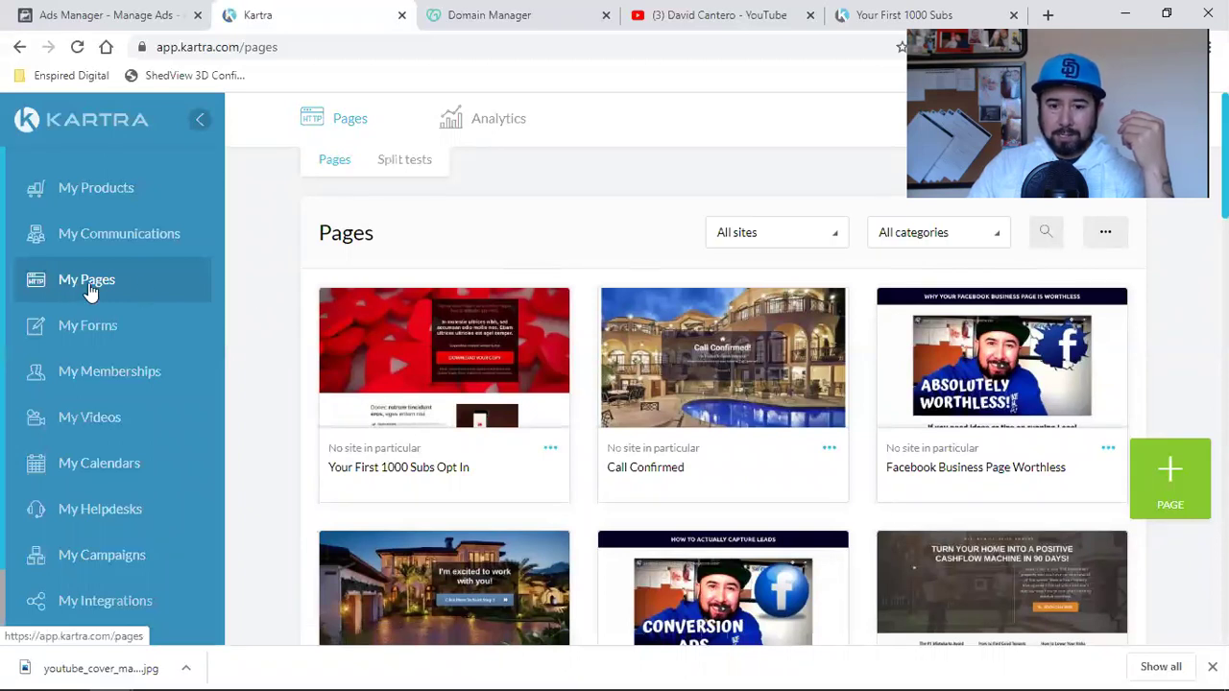
{"action": "left_click", "coordinate": [914, 240]}
{"action": "scroll", "coordinate": [955, 384], "scroll_direction": "down", "scroll_amount": 3}
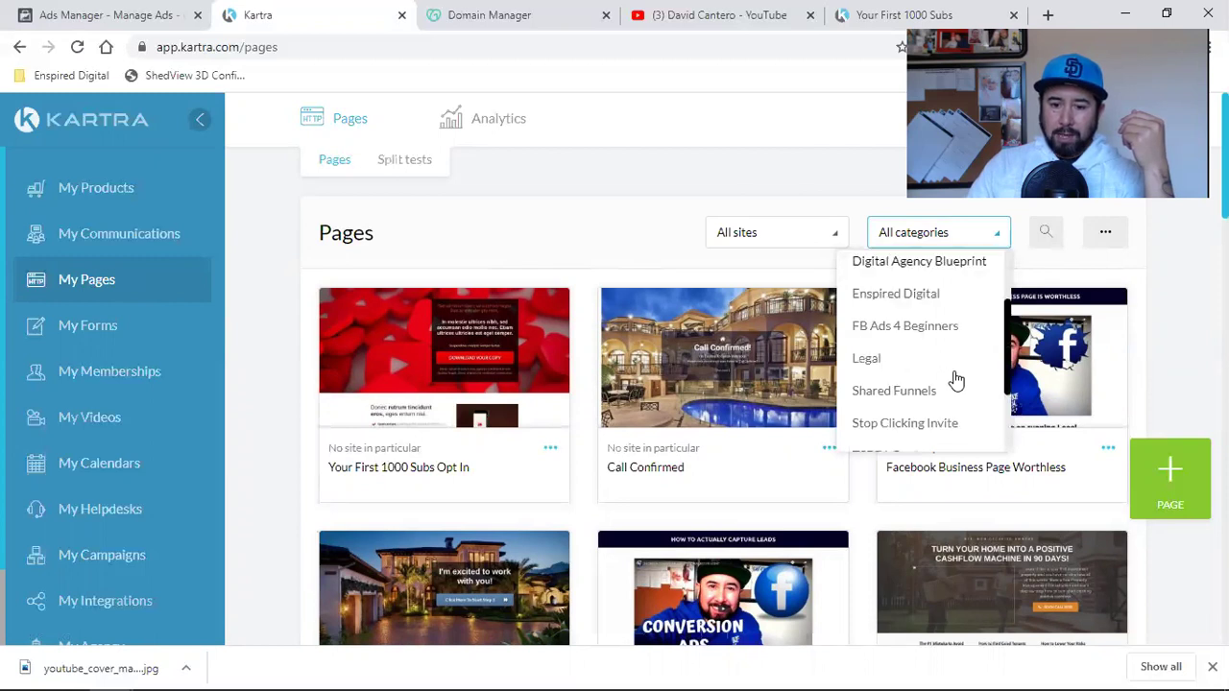
{"action": "left_click", "coordinate": [883, 437]}
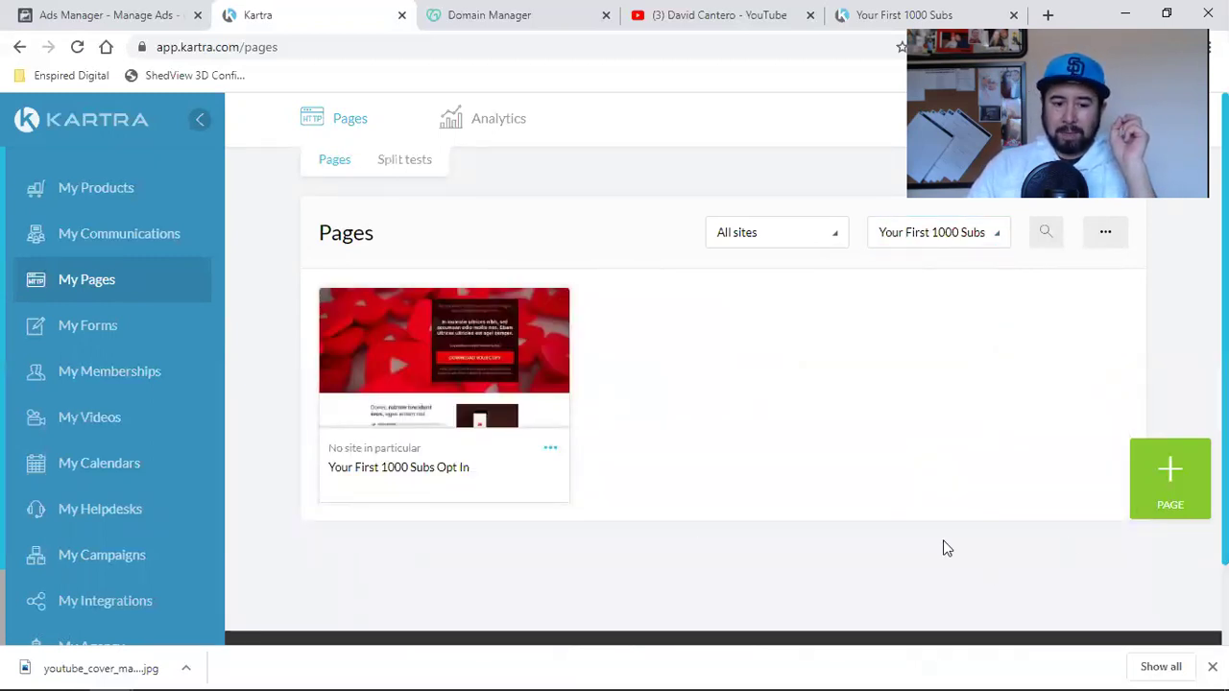
- Copy the page name "Your First 1000 Subs Opt In" and start adding a new page
{"action": "triple_click", "coordinate": [389, 471]}
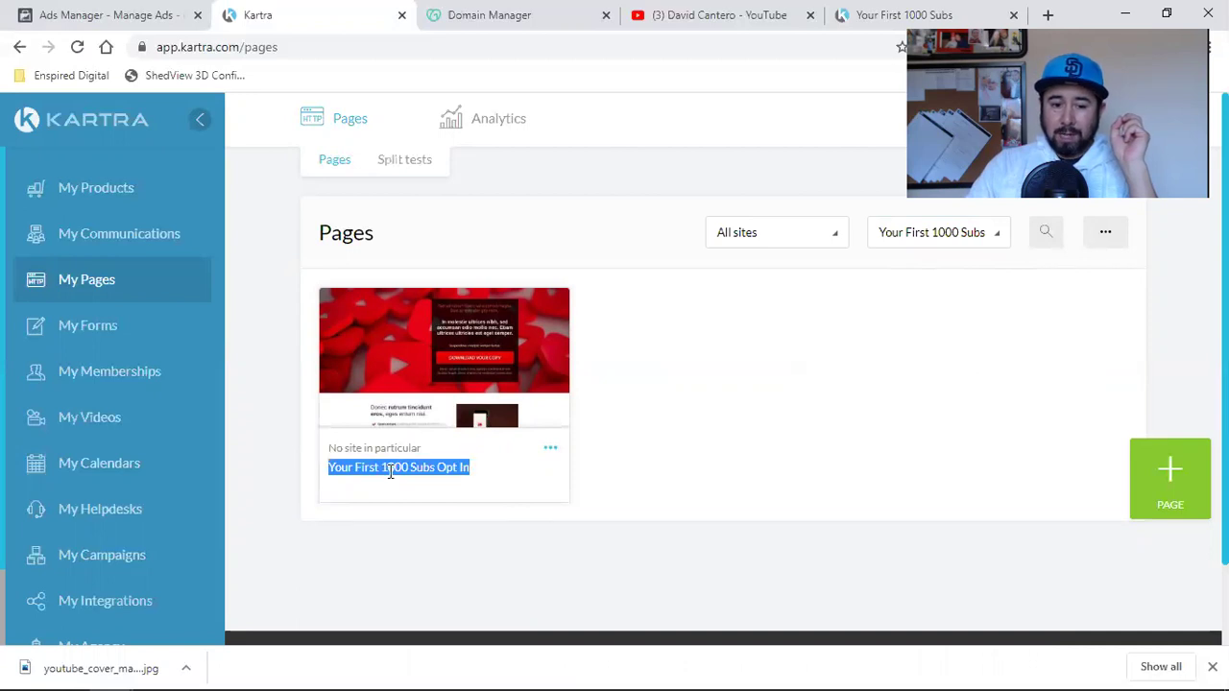
{"action": "right_click", "coordinate": [390, 471]}
{"action": "left_click", "coordinate": [414, 488]}
{"action": "left_click", "coordinate": [1195, 475]}
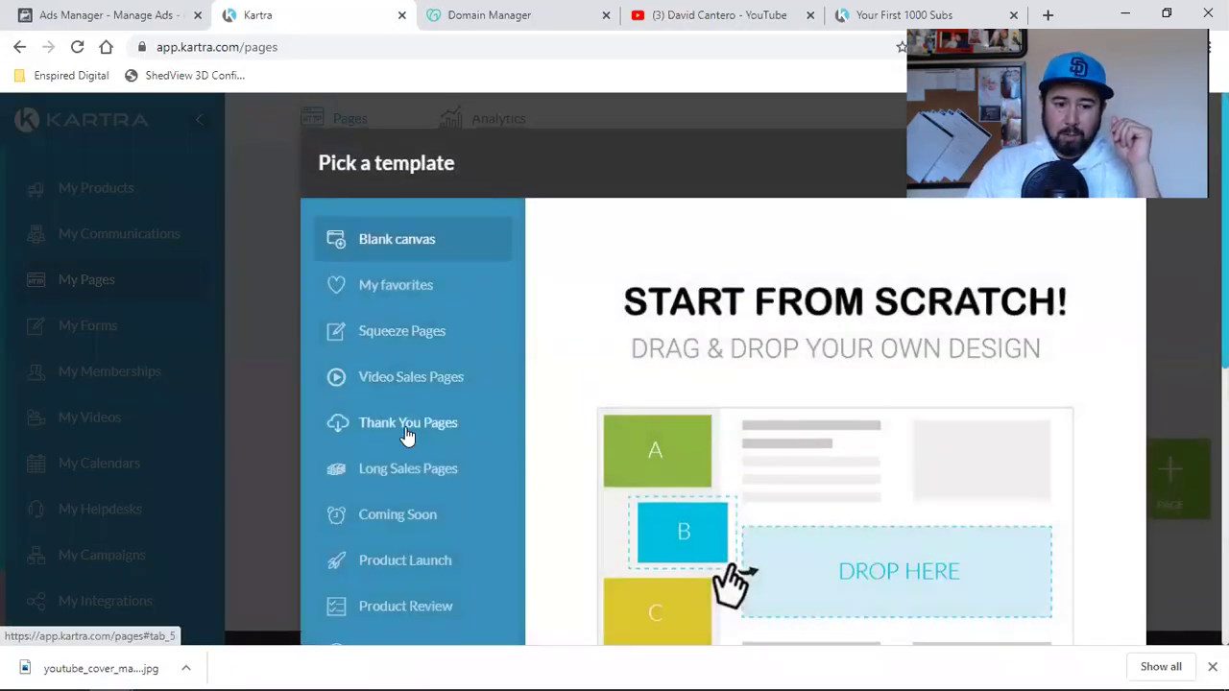
- Look through the whole gallery of Thank You Pages templates
{"action": "left_click", "coordinate": [408, 427]}
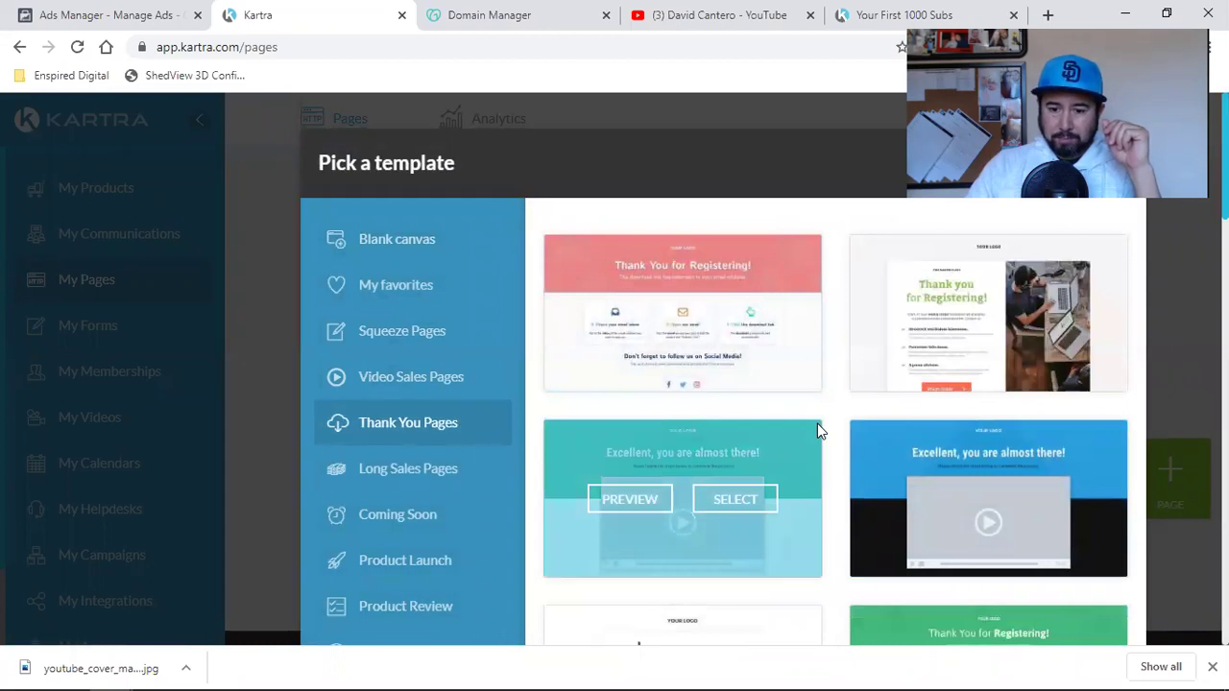
{"action": "scroll", "coordinate": [817, 423], "scroll_direction": "down", "scroll_amount": 4}
{"action": "scroll", "coordinate": [817, 423], "scroll_direction": "up", "scroll_amount": 2}
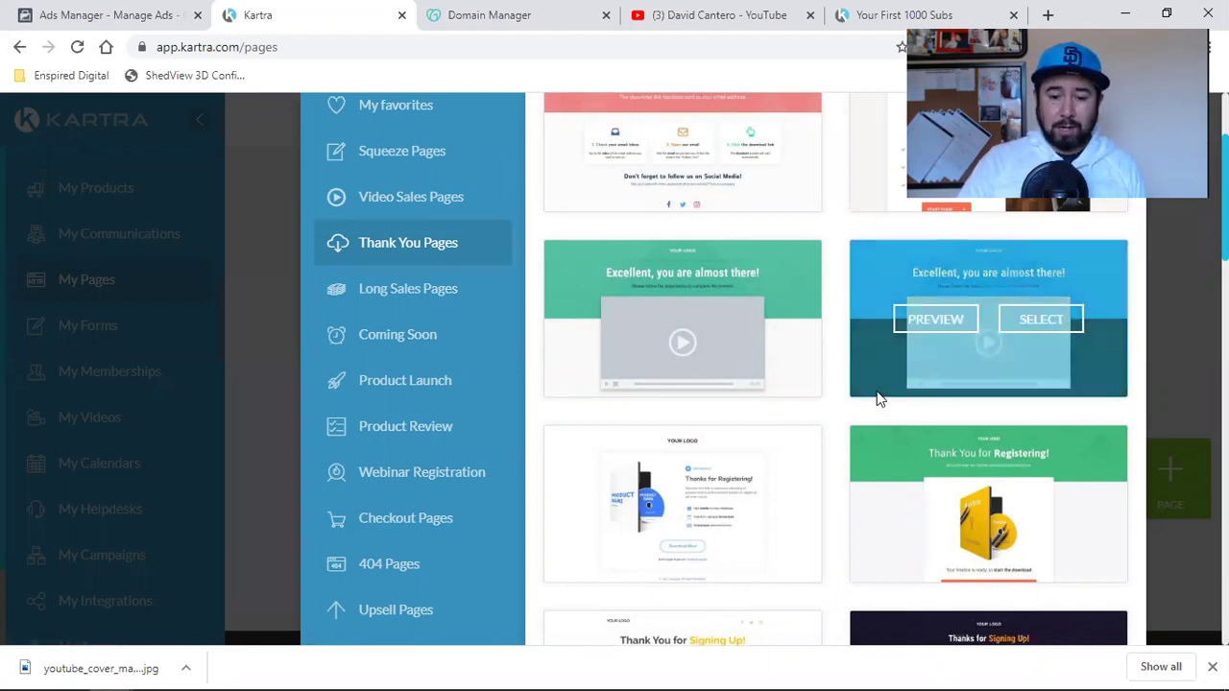
{"action": "scroll", "coordinate": [877, 397], "scroll_direction": "down", "scroll_amount": 4}
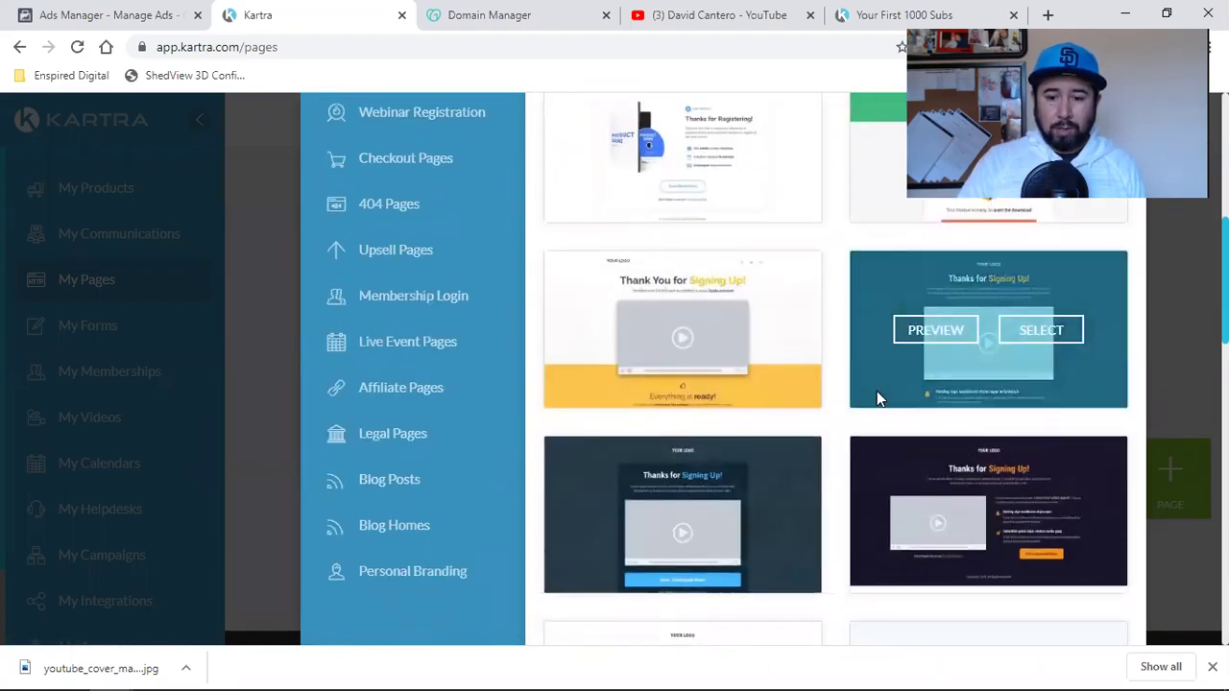
{"action": "scroll", "coordinate": [820, 430], "scroll_direction": "down", "scroll_amount": 6}
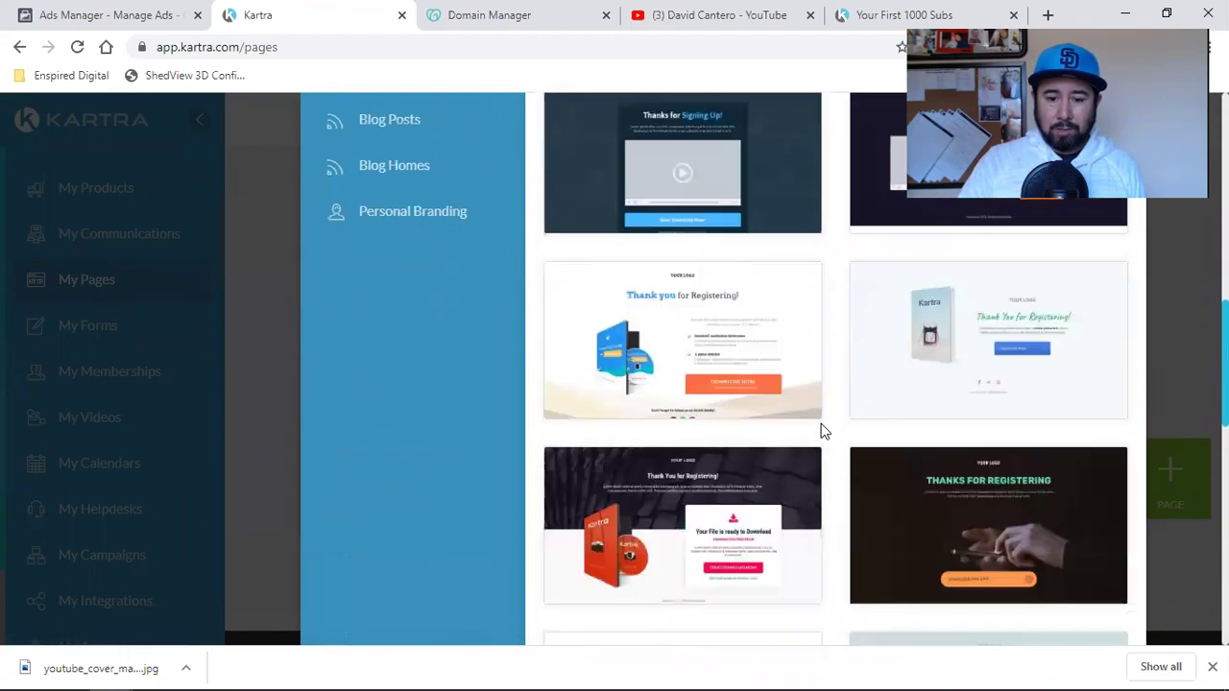
{"action": "scroll", "coordinate": [820, 430], "scroll_direction": "down", "scroll_amount": 6}
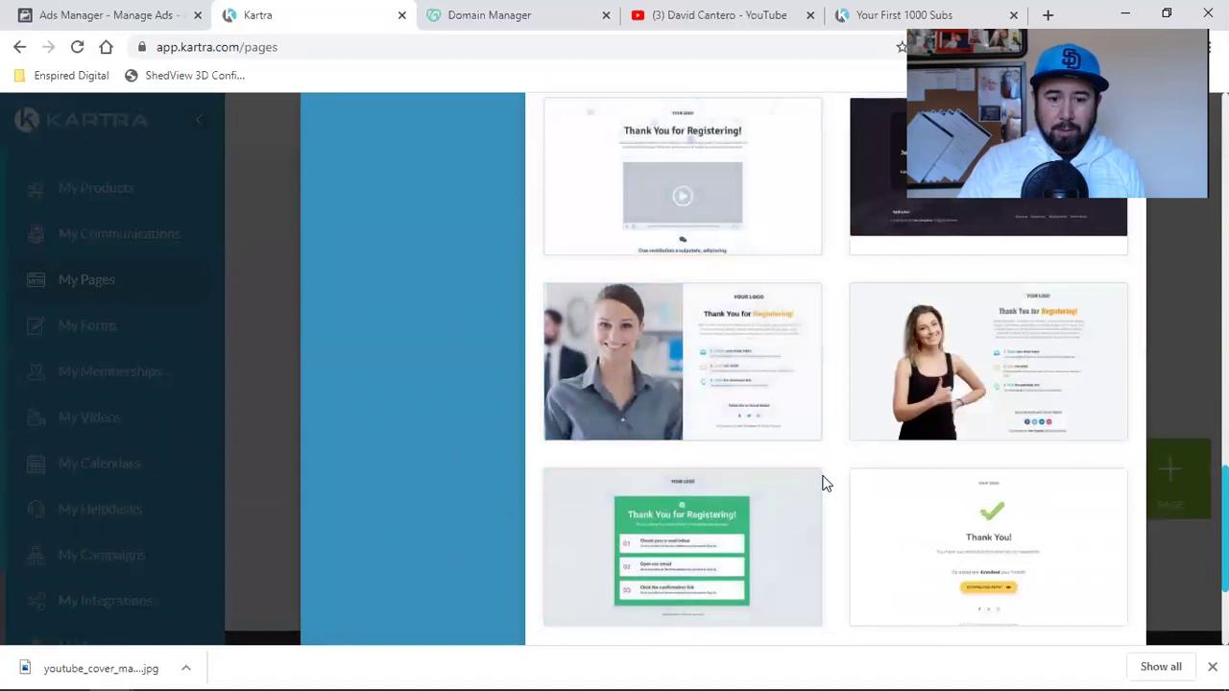
{"action": "scroll", "coordinate": [823, 481], "scroll_direction": "down", "scroll_amount": 3}
{"action": "scroll", "coordinate": [823, 483], "scroll_direction": "up", "scroll_amount": 15}
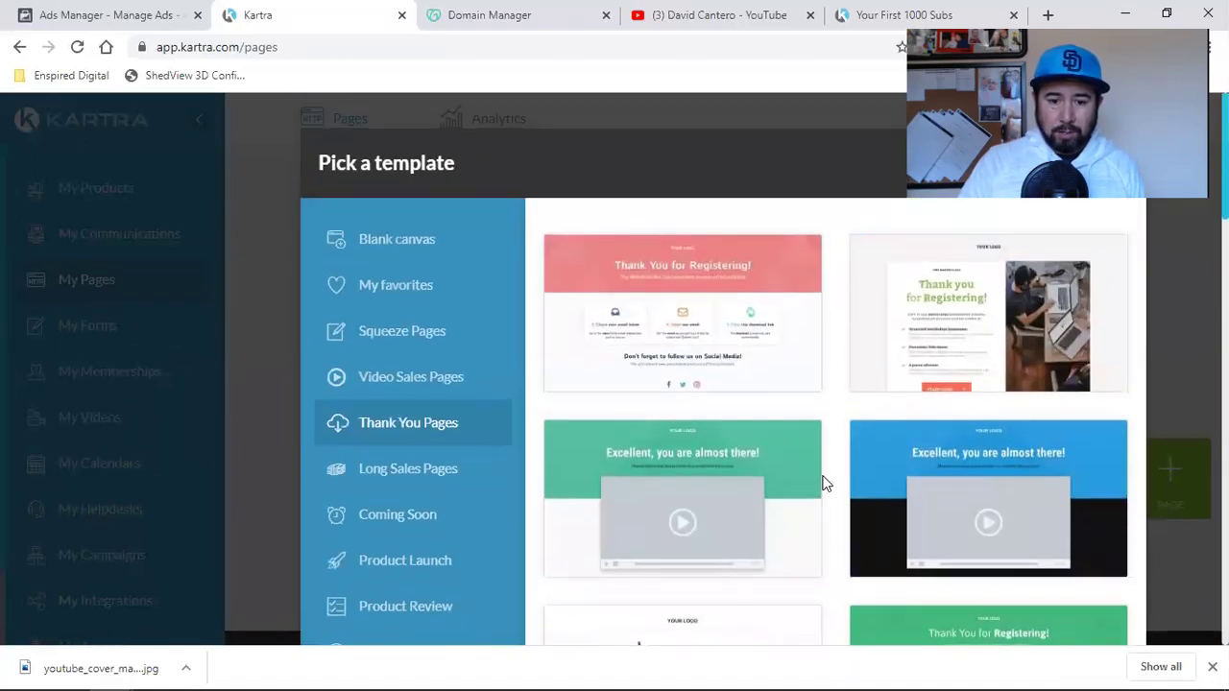
{"action": "scroll", "coordinate": [821, 483], "scroll_direction": "down", "scroll_amount": 3}
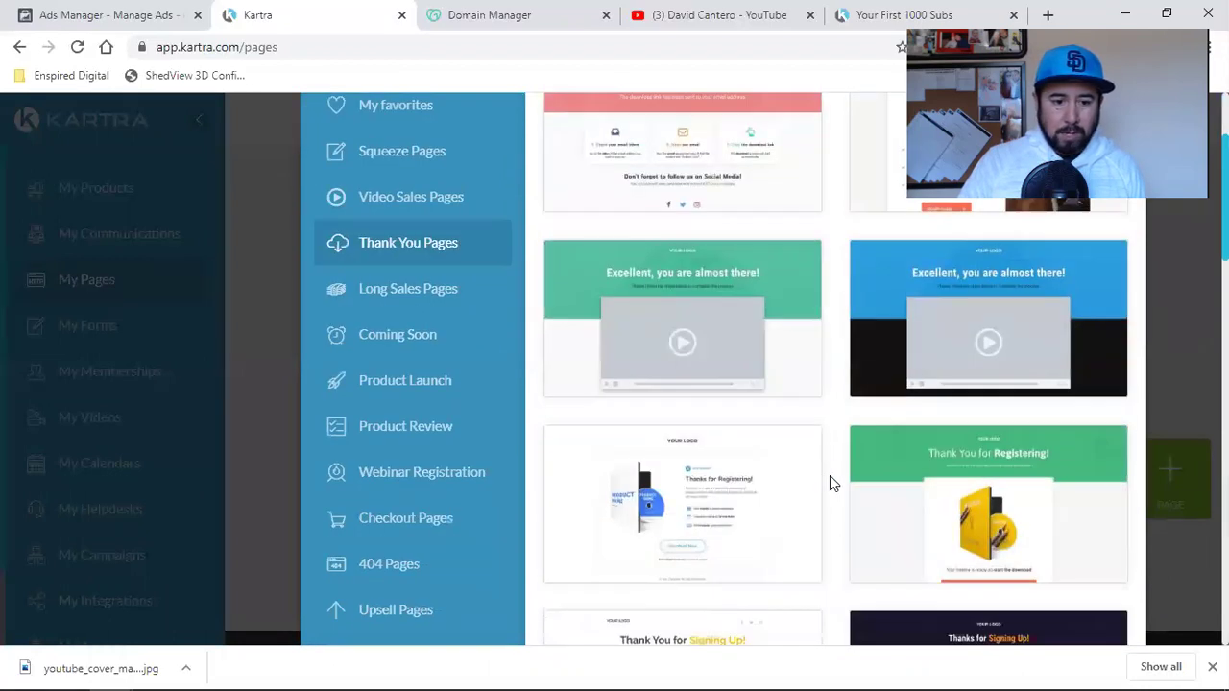
{"action": "scroll", "coordinate": [829, 480], "scroll_direction": "up", "scroll_amount": 3}
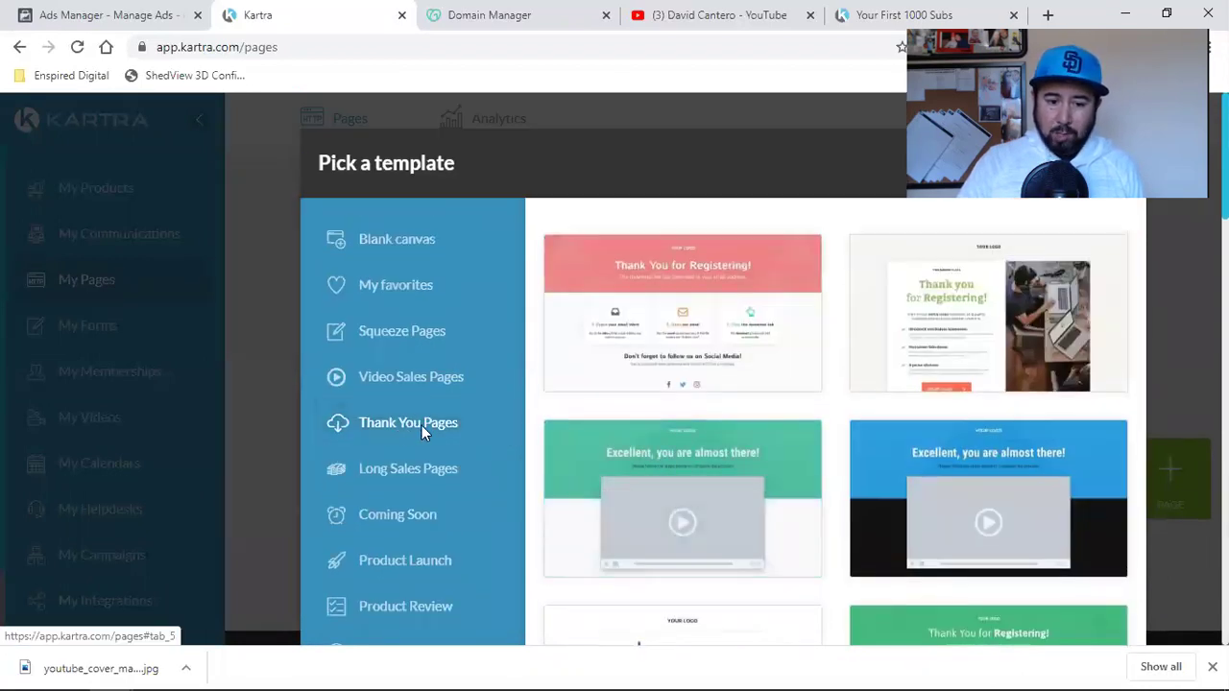
- Preview the dark "Et morbi suspendisse ac scelerisque" template among the Video Sales Pages, look it over and close the preview
{"action": "left_click", "coordinate": [414, 380]}
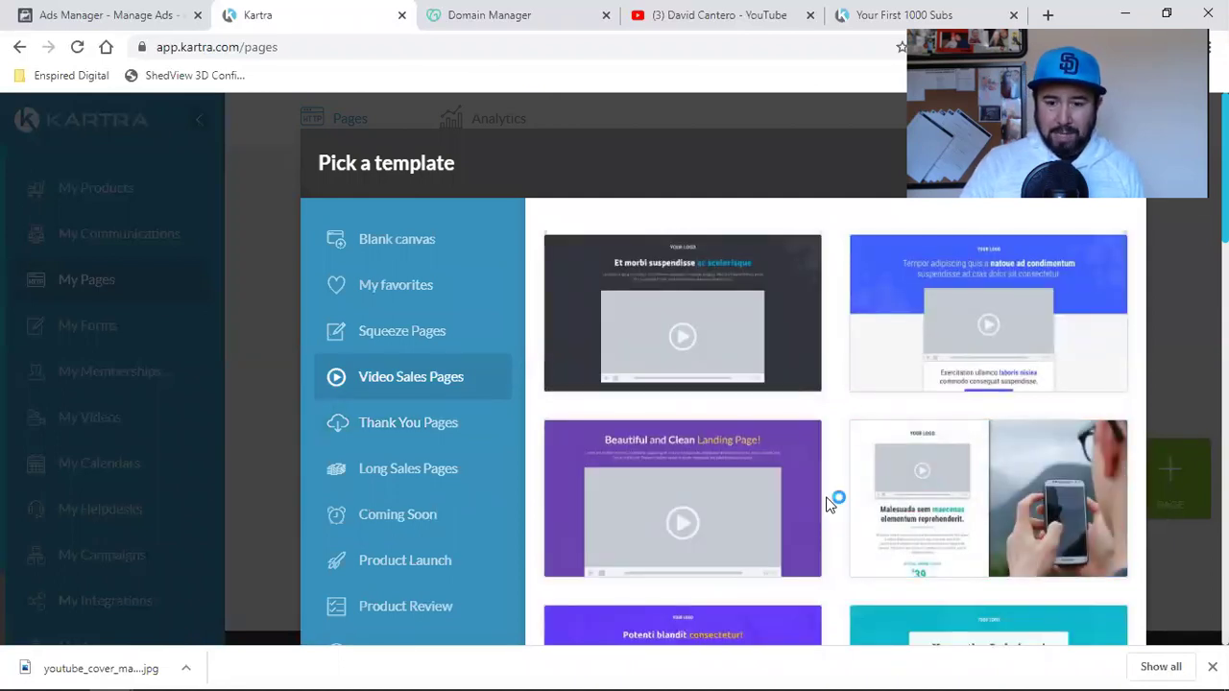
{"action": "left_click", "coordinate": [658, 310]}
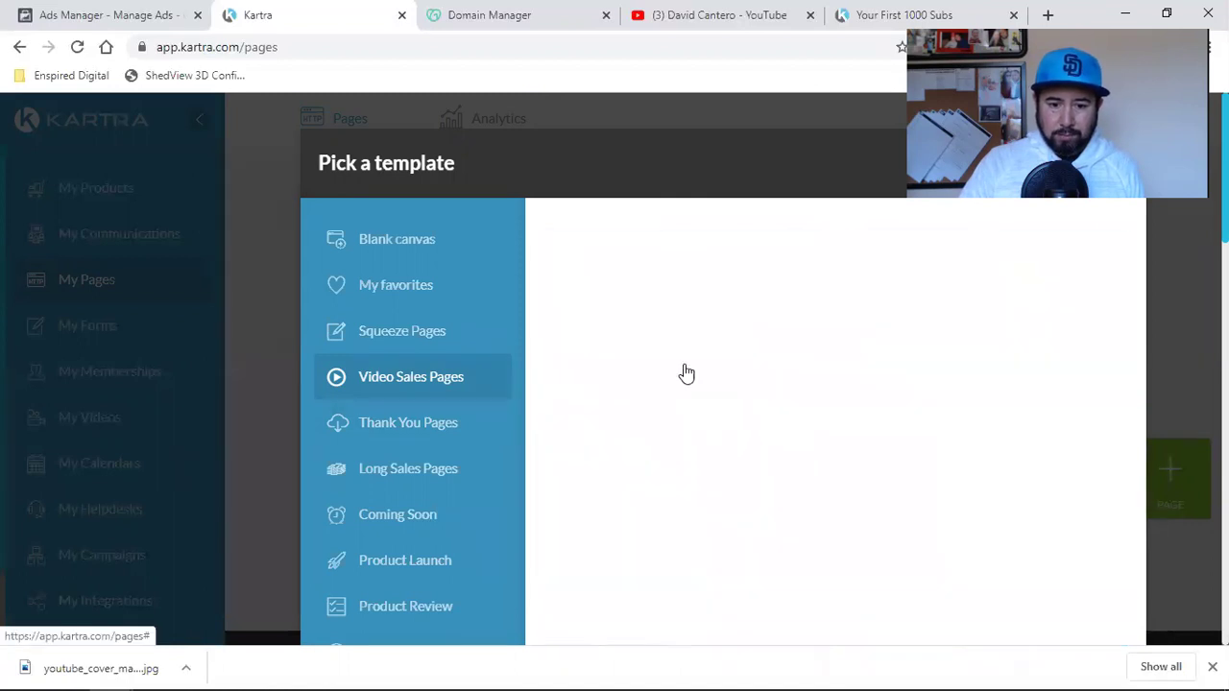
{"action": "scroll", "coordinate": [869, 451], "scroll_direction": "down", "scroll_amount": 6}
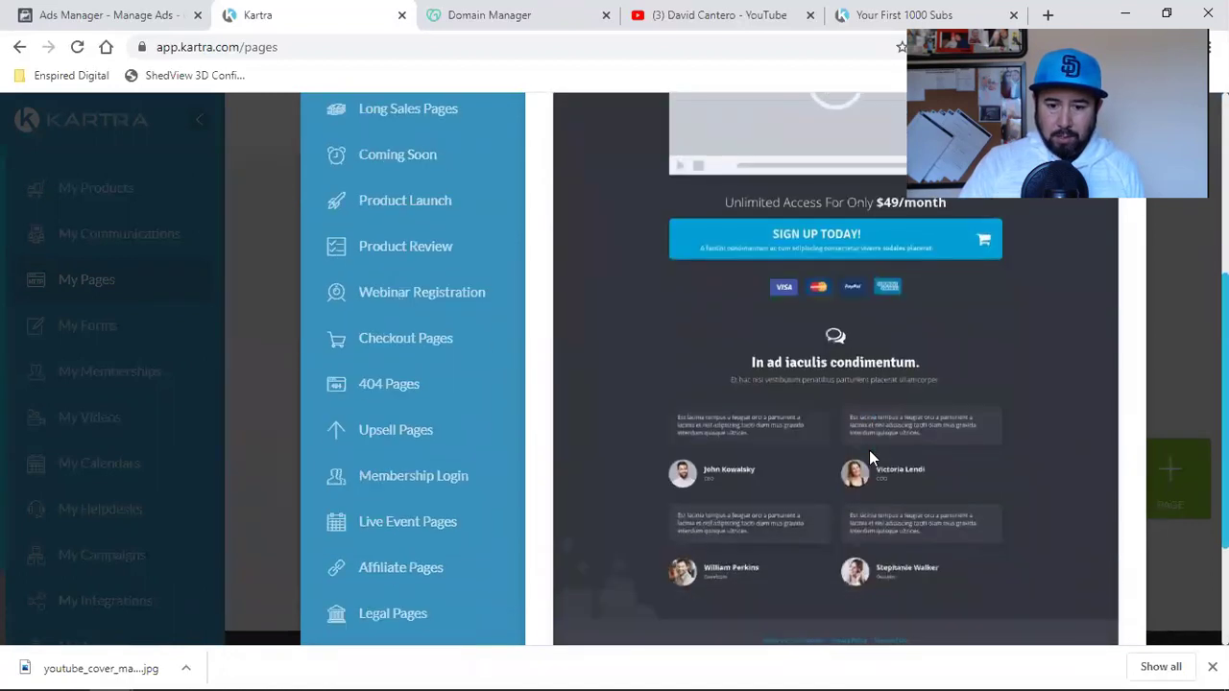
{"action": "scroll", "coordinate": [869, 450], "scroll_direction": "up", "scroll_amount": 6}
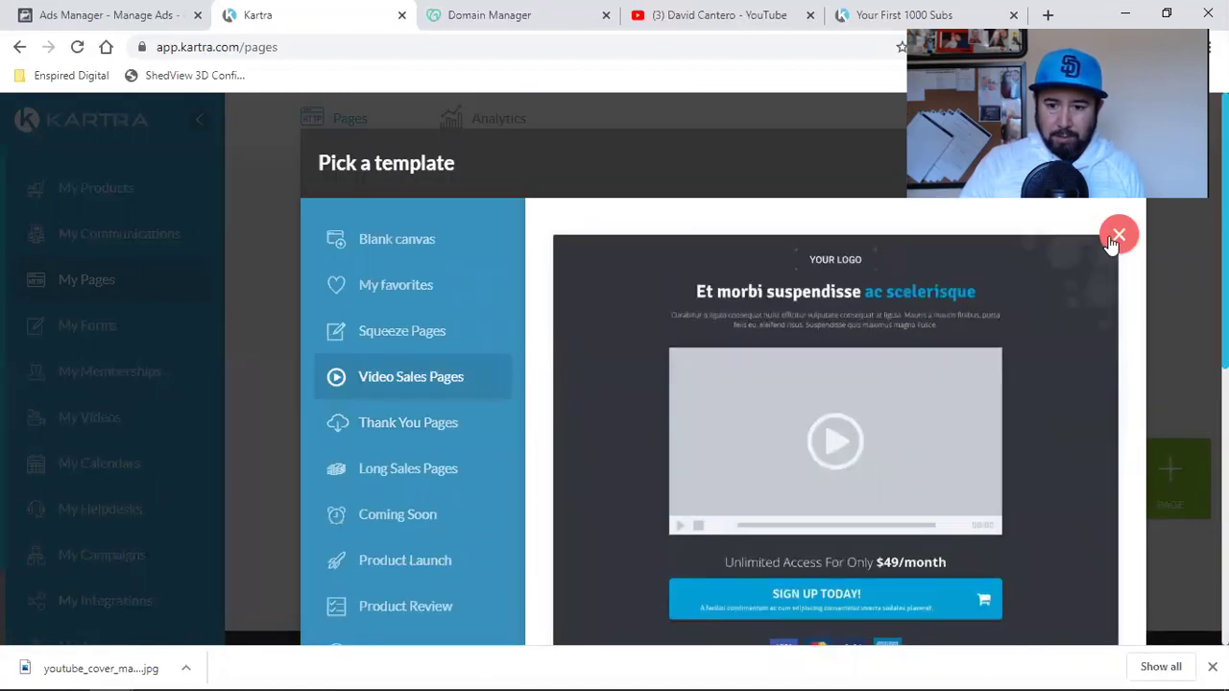
{"action": "scroll", "coordinate": [1018, 415], "scroll_direction": "down", "scroll_amount": 4}
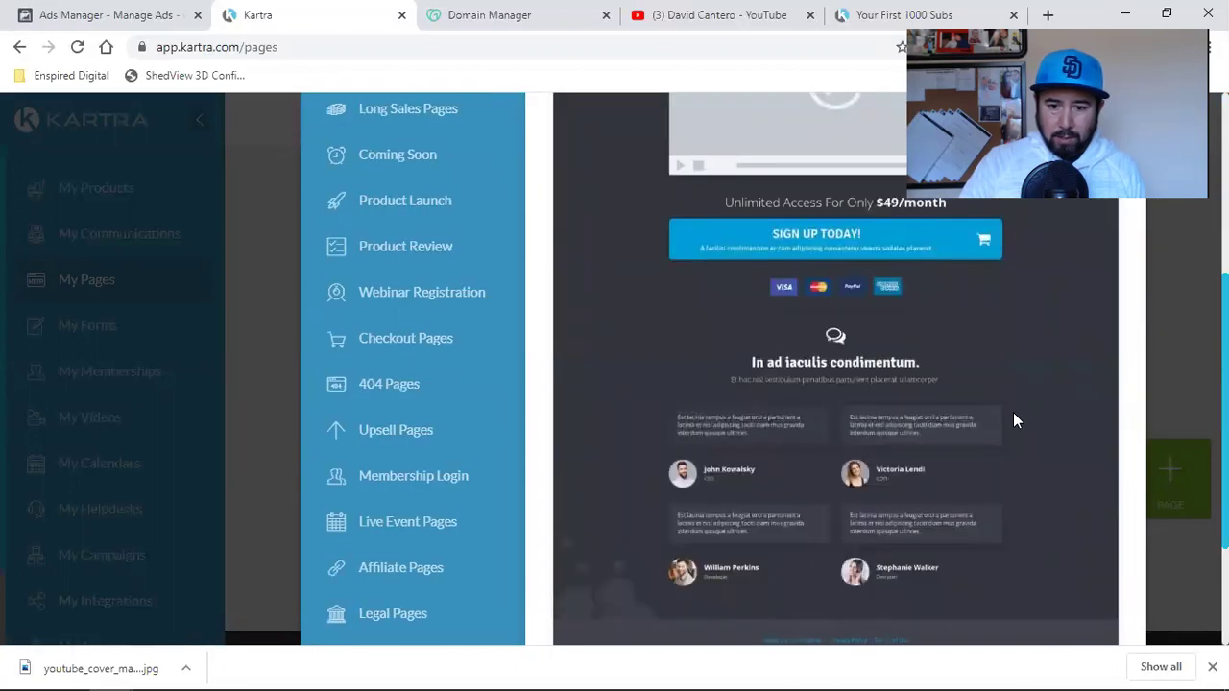
{"action": "scroll", "coordinate": [1015, 420], "scroll_direction": "up", "scroll_amount": 5}
{"action": "left_click", "coordinate": [1117, 233]}
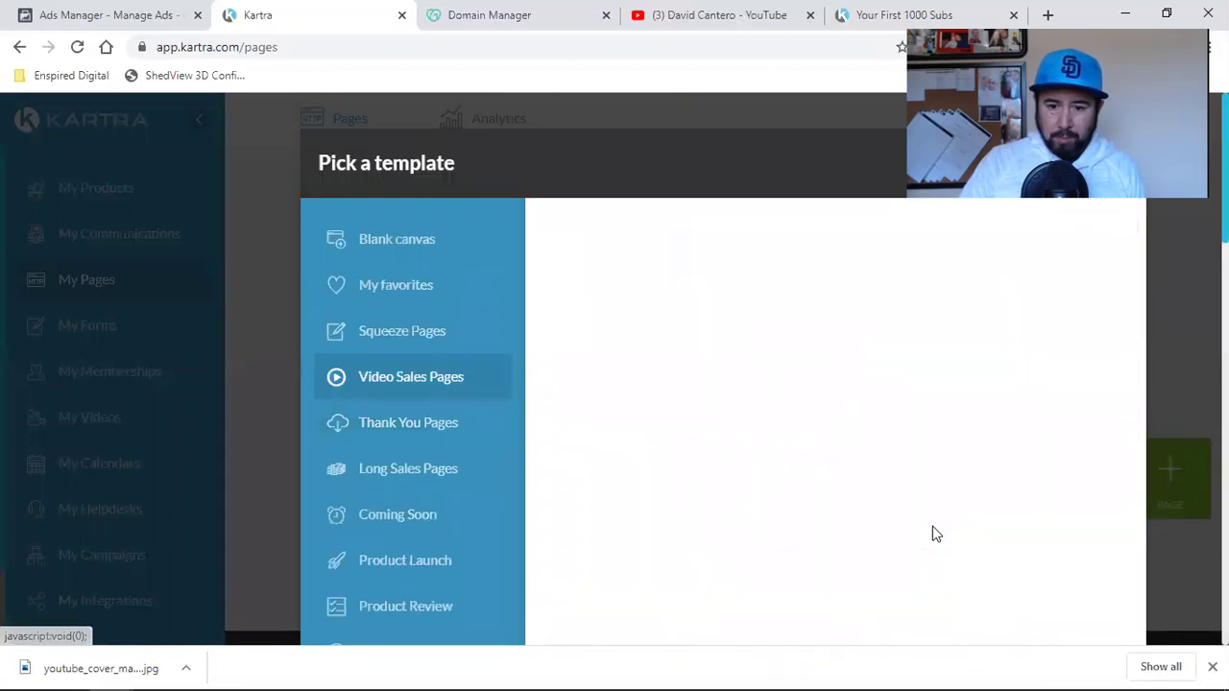
- Look over the remaining Video Sales Pages templates and select the dark "Et morbi suspendisse ac scelerisque" template
{"action": "scroll", "coordinate": [819, 535], "scroll_direction": "down", "scroll_amount": 4}
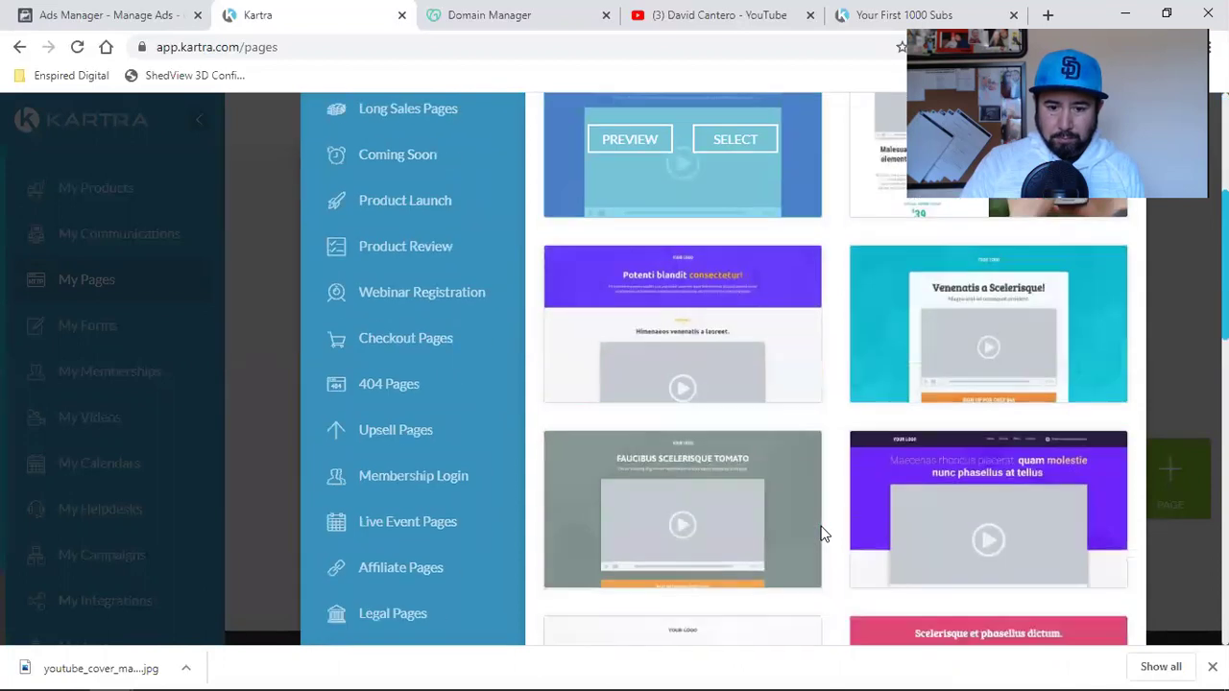
{"action": "scroll", "coordinate": [822, 534], "scroll_direction": "down", "scroll_amount": 2}
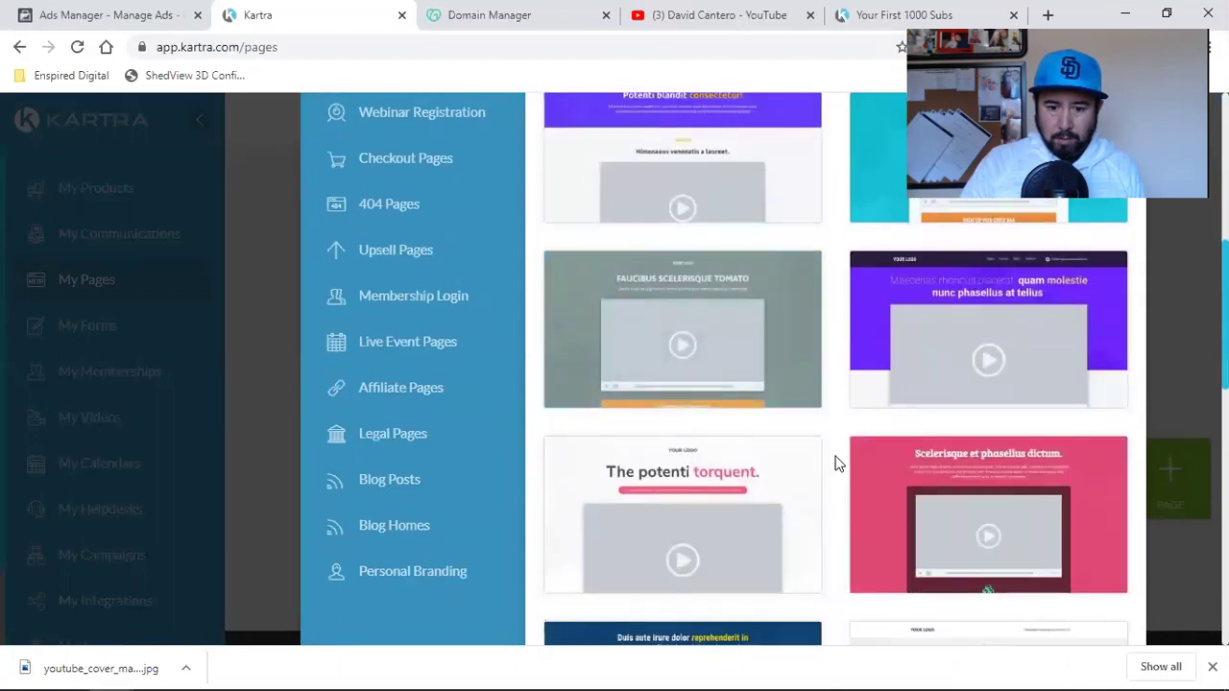
{"action": "scroll", "coordinate": [836, 464], "scroll_direction": "down", "scroll_amount": 2}
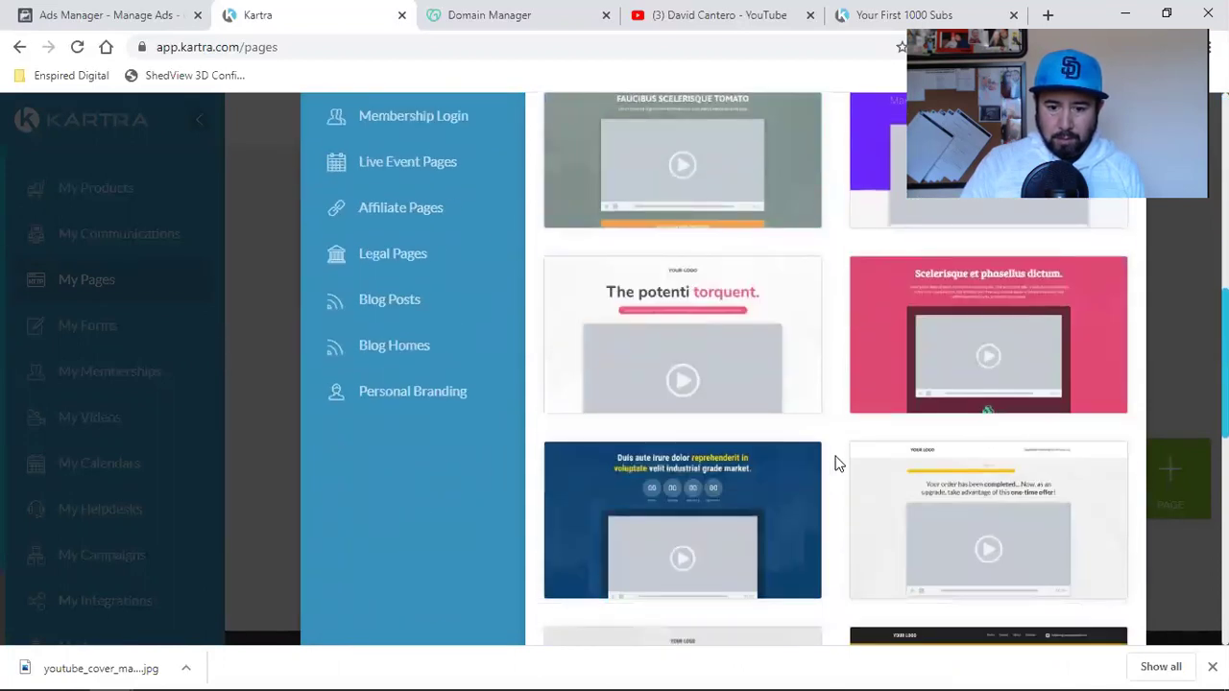
{"action": "scroll", "coordinate": [835, 465], "scroll_direction": "down", "scroll_amount": 6}
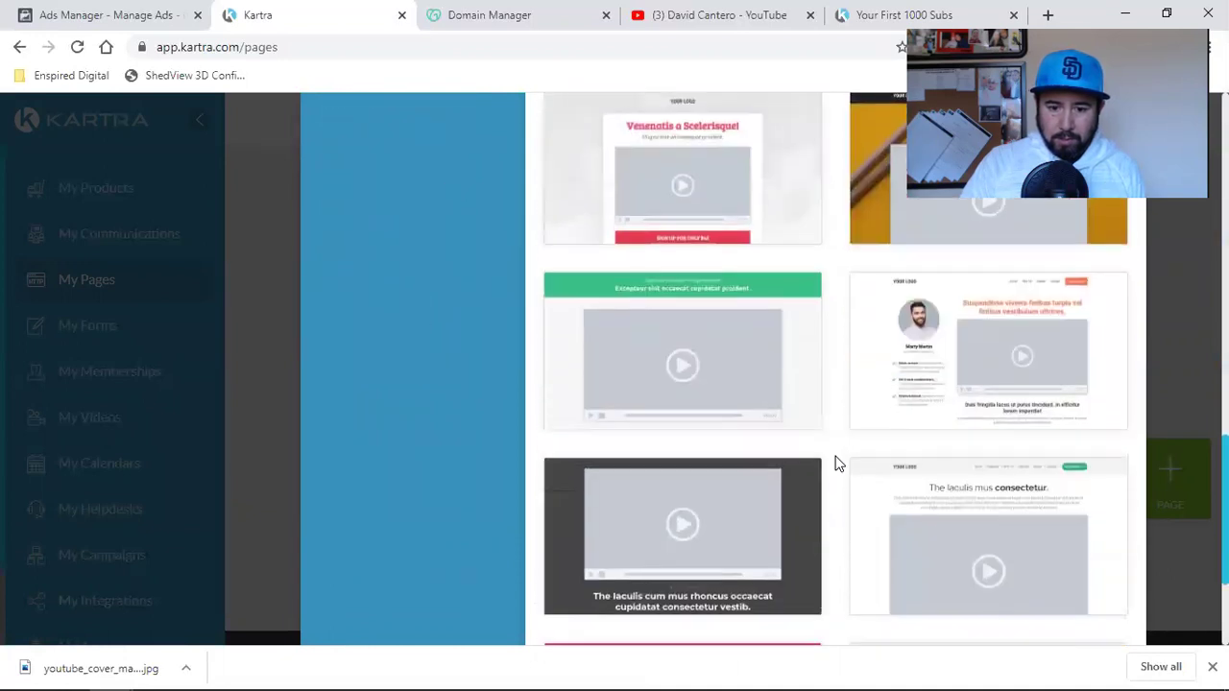
{"action": "scroll", "coordinate": [835, 464], "scroll_direction": "down", "scroll_amount": 2}
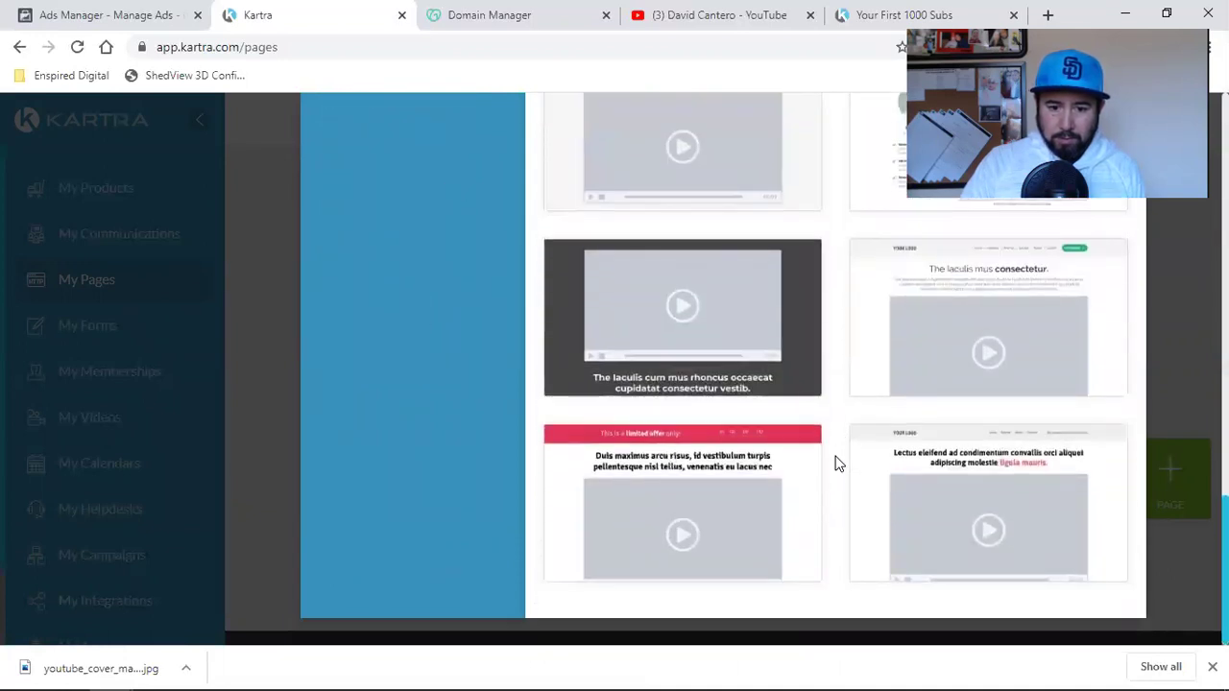
{"action": "scroll", "coordinate": [835, 464], "scroll_direction": "up", "scroll_amount": 10}
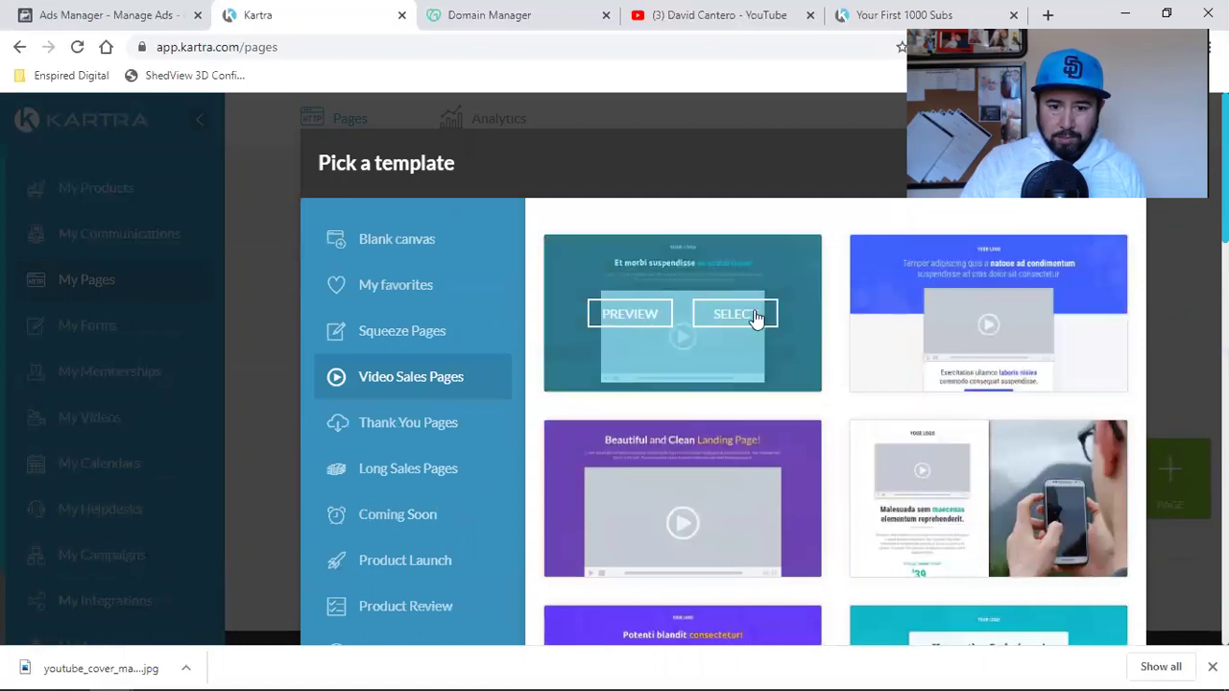
{"action": "left_click", "coordinate": [734, 313]}
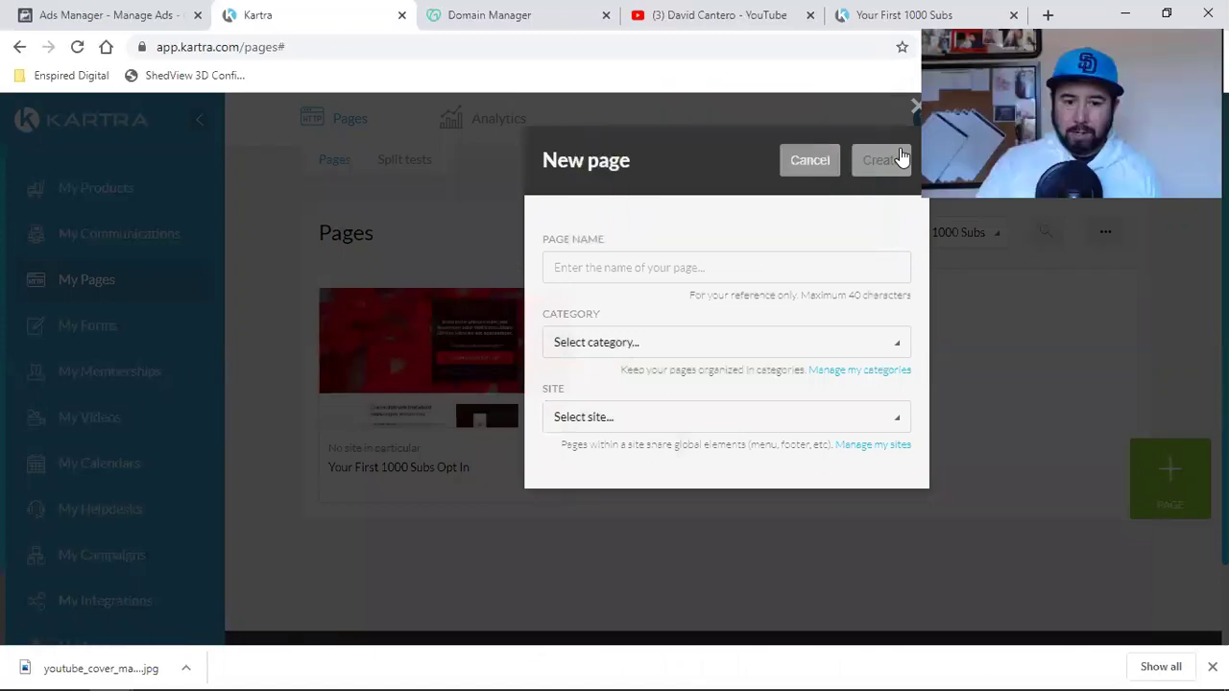
- Create the page as "Your First 1000 Subs TY Page" in the "Your First 1000 Subs" category, choosing a site option for it
{"action": "left_click", "coordinate": [642, 345]}
{"action": "scroll", "coordinate": [630, 527], "scroll_direction": "down", "scroll_amount": 5}
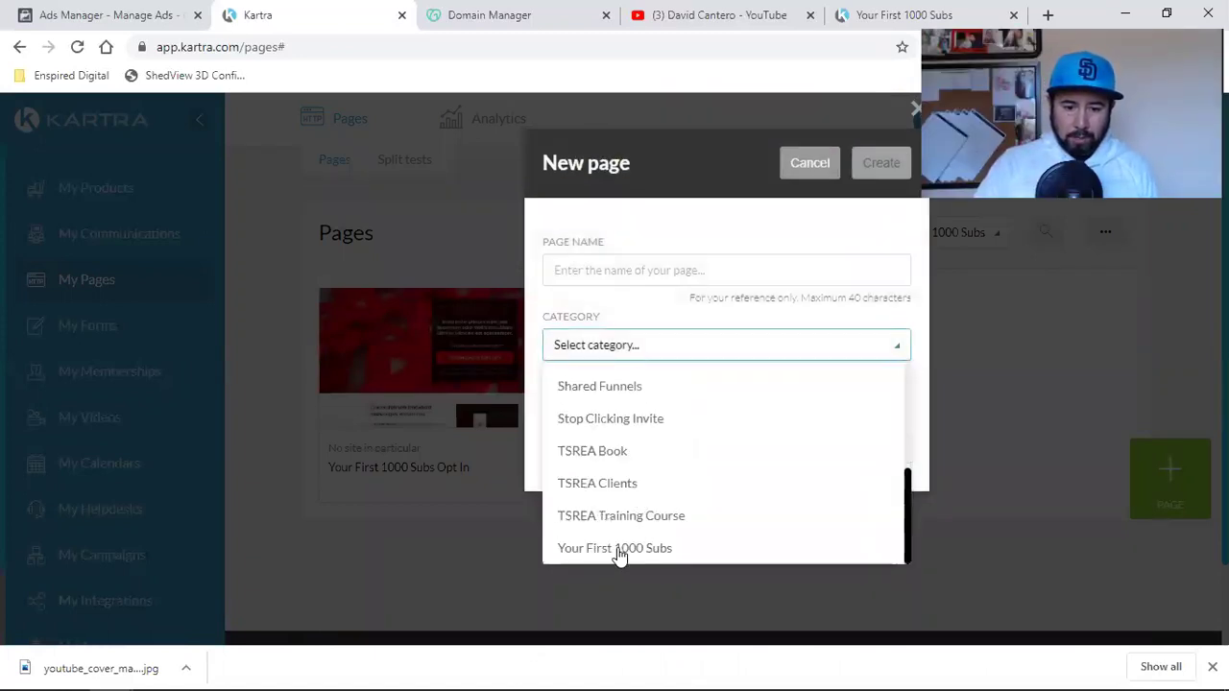
{"action": "left_click", "coordinate": [617, 548]}
{"action": "left_click", "coordinate": [634, 271]}
{"action": "key", "text": "ctrl+v"}
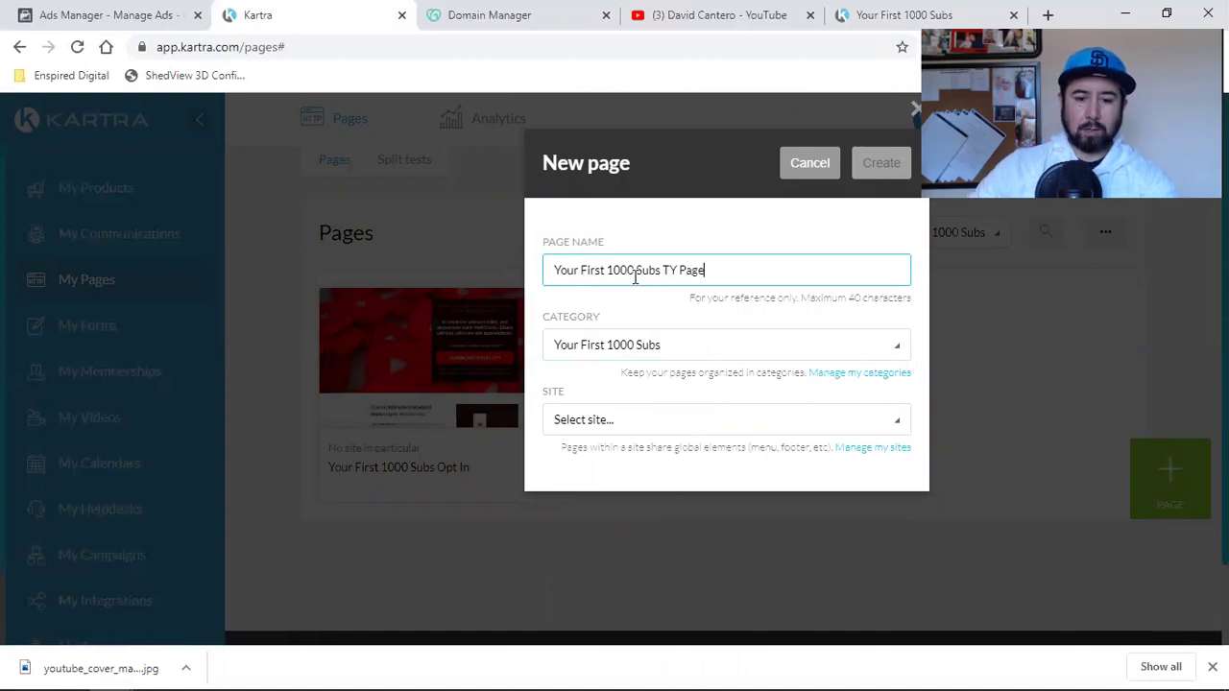
{"action": "left_click", "coordinate": [577, 424]}
{"action": "left_click", "coordinate": [586, 488]}
{"action": "left_click", "coordinate": [881, 164]}
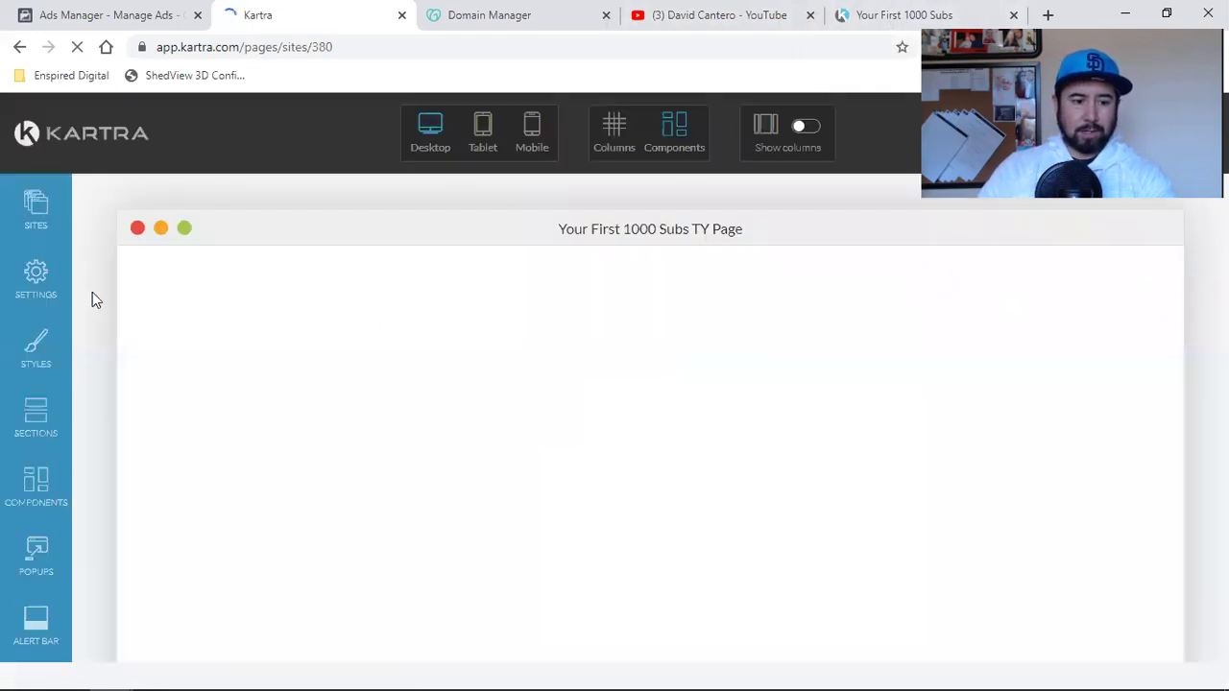
- Change the page title in the page's SEO parameters to "Webclass In Progress"
{"action": "left_click", "coordinate": [35, 288]}
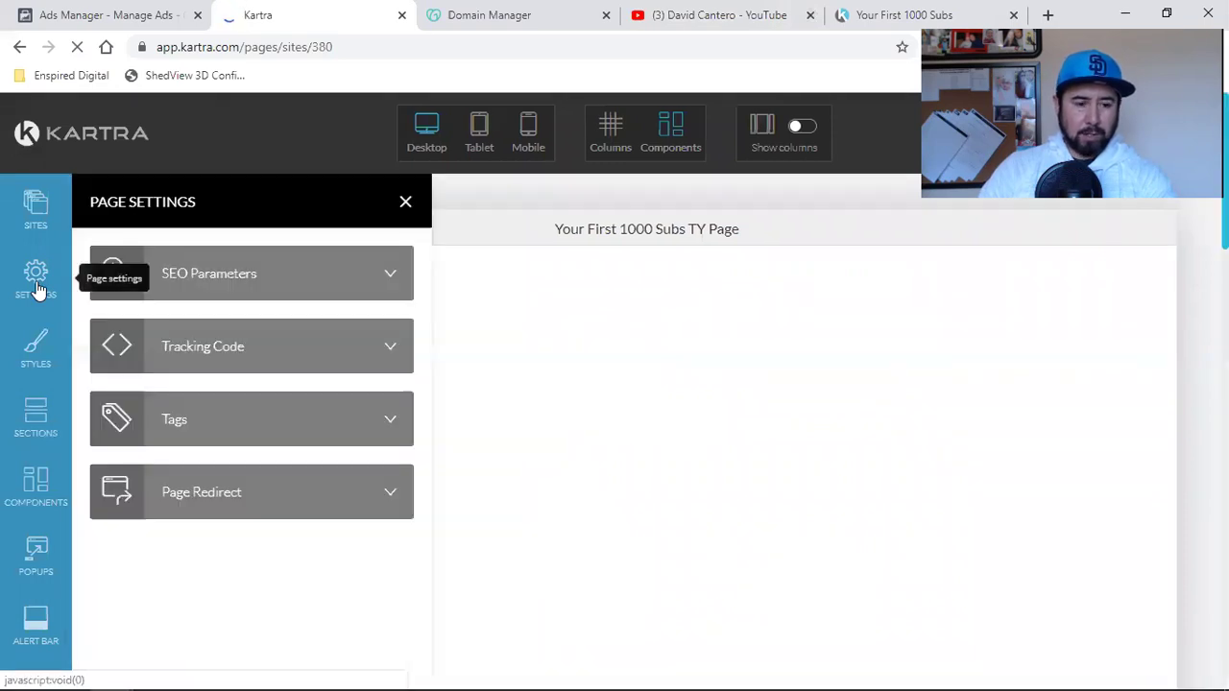
{"action": "left_click", "coordinate": [182, 312]}
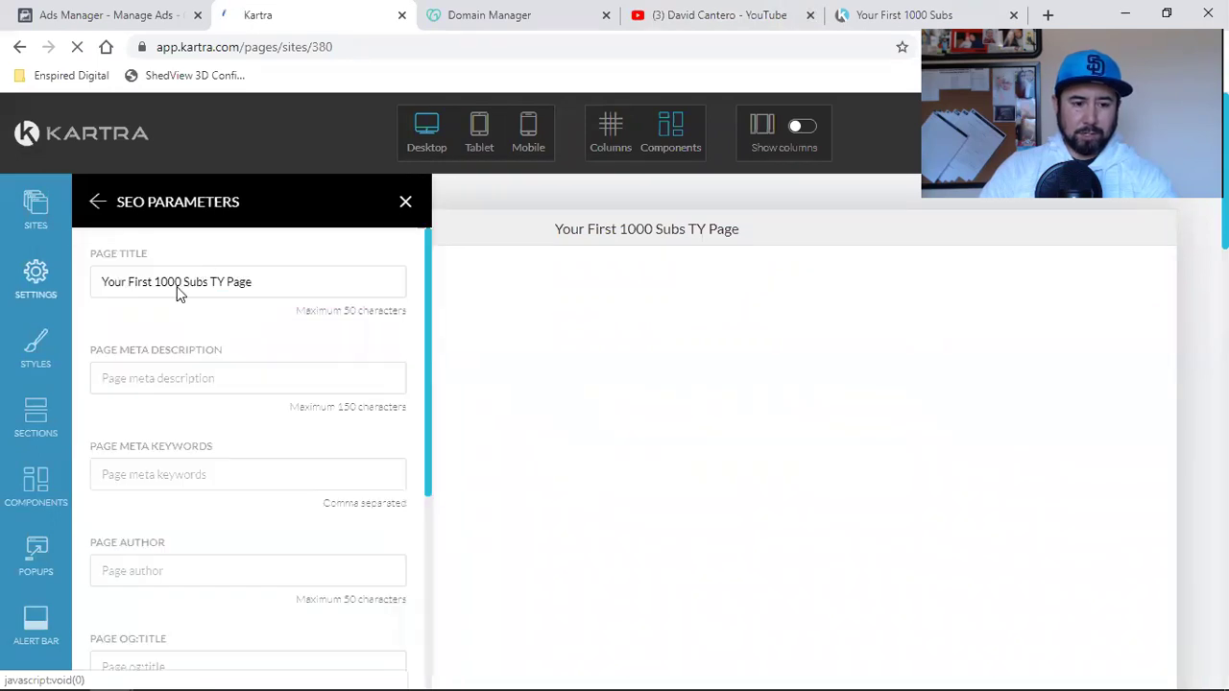
{"action": "left_click", "coordinate": [224, 284]}
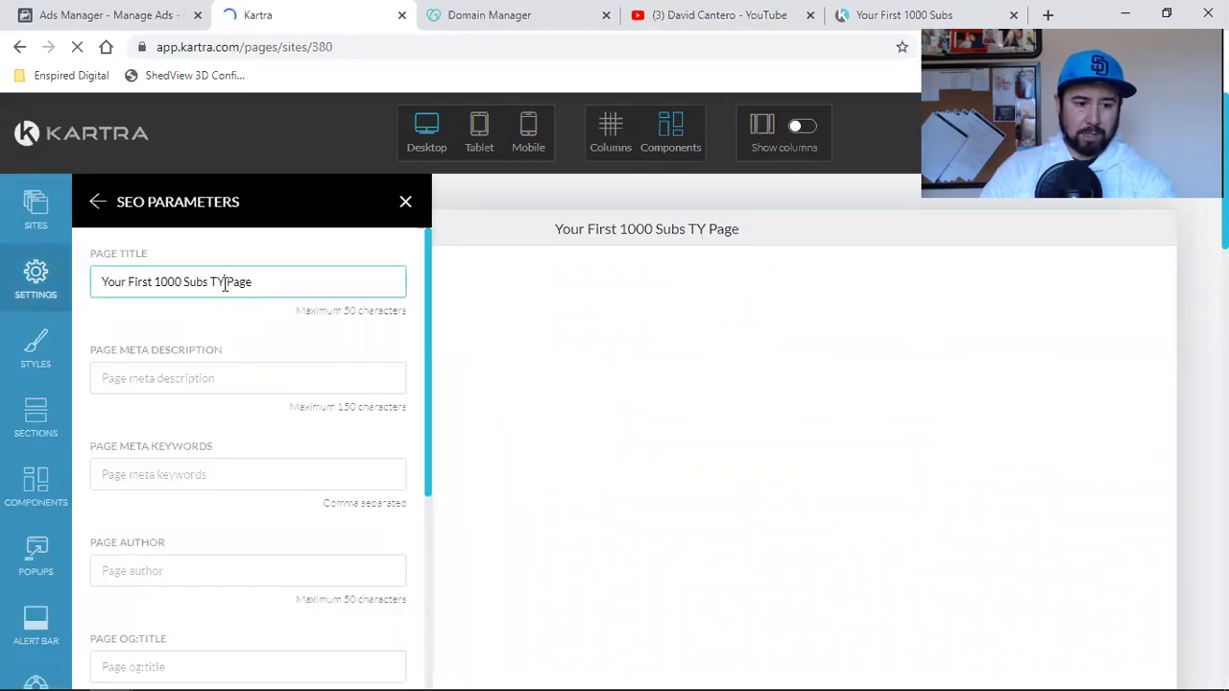
{"action": "key", "text": "ctrl+a"}
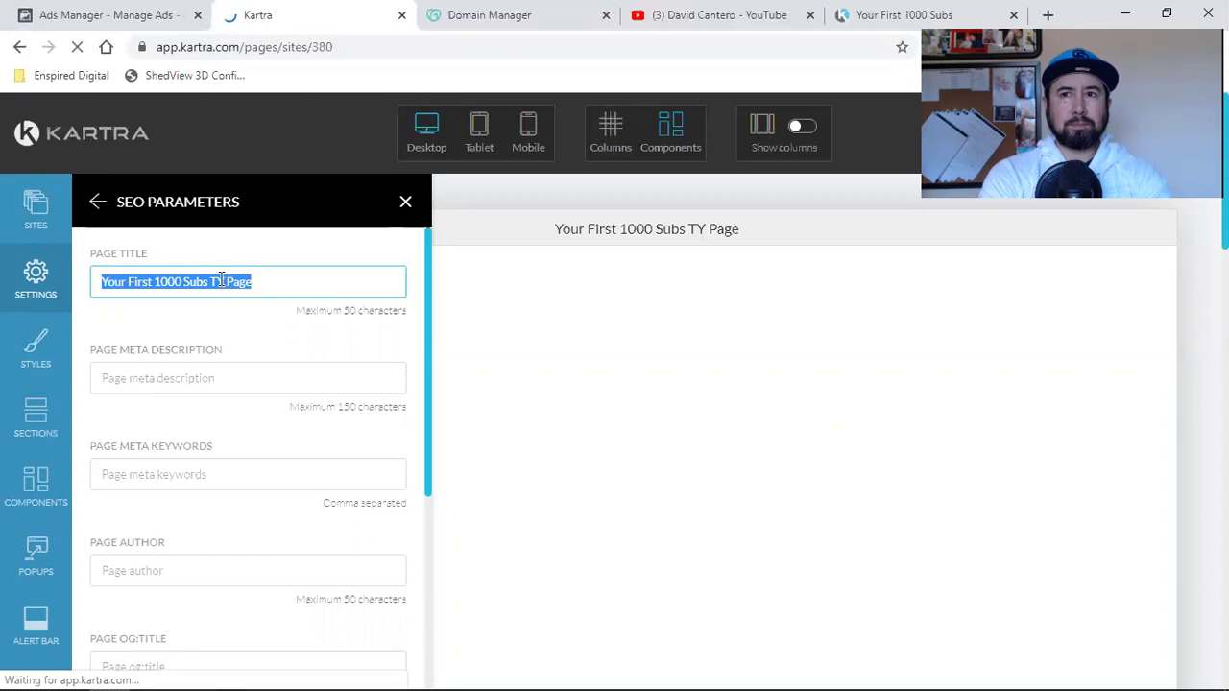
{"action": "type", "text": "Webcla"}
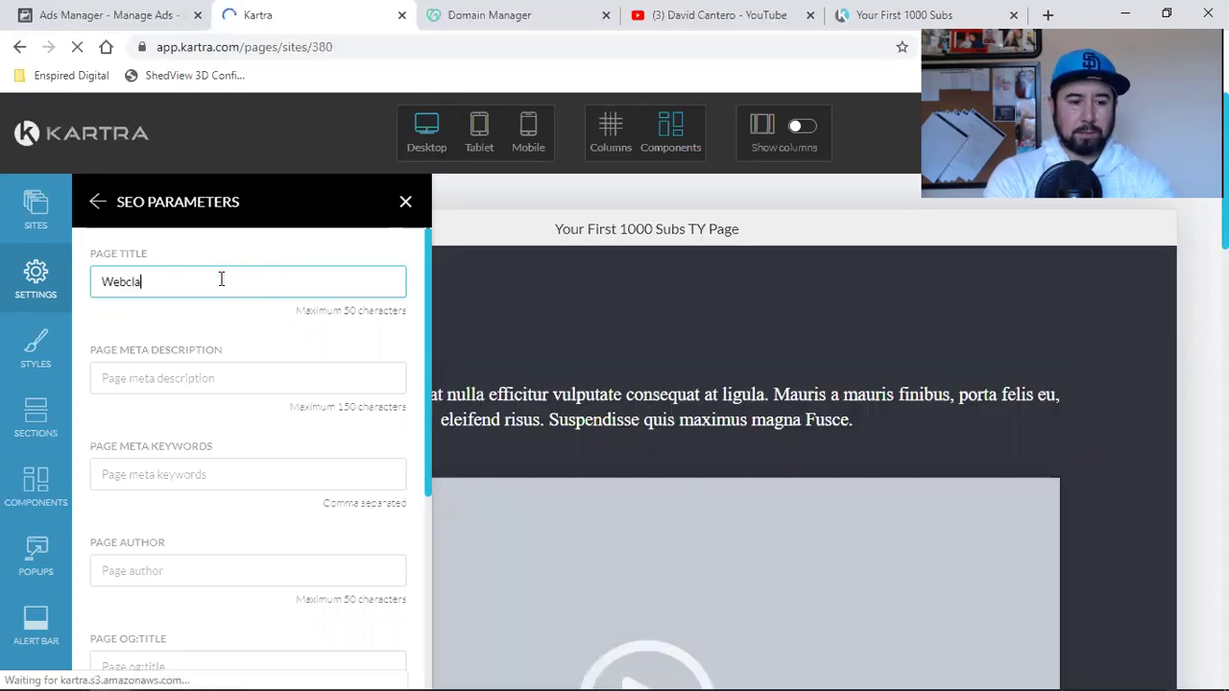
{"action": "type", "text": "s"}
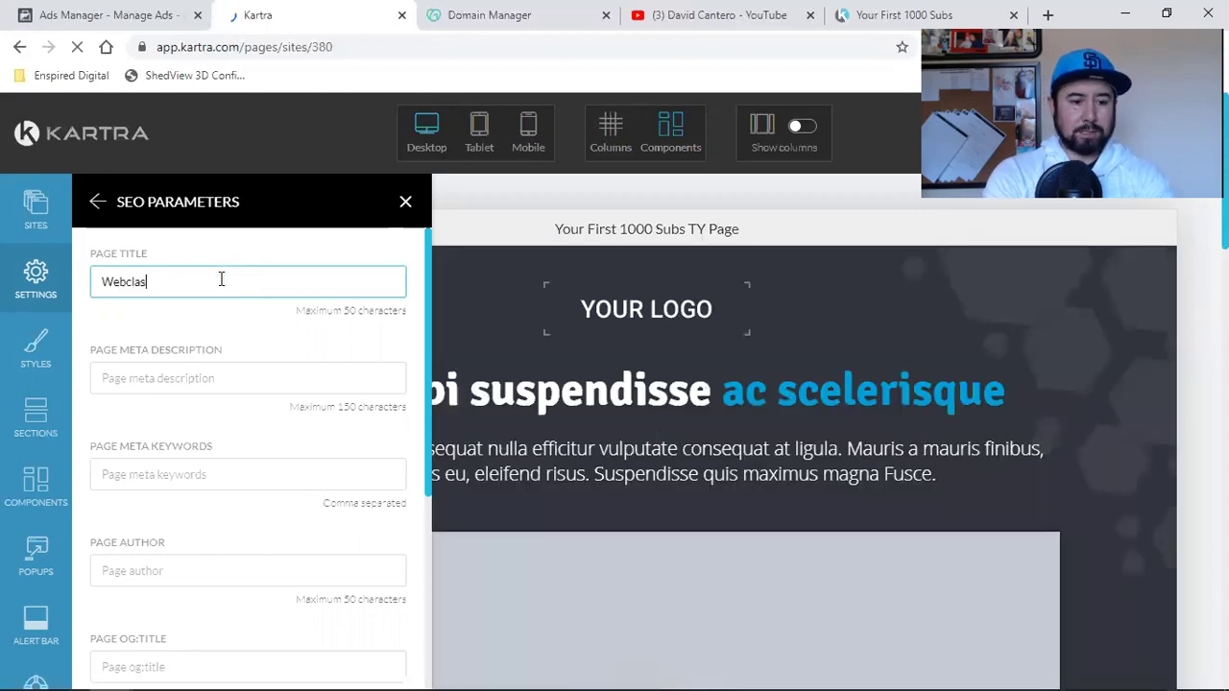
{"action": "type", "text": "s In Progress"}
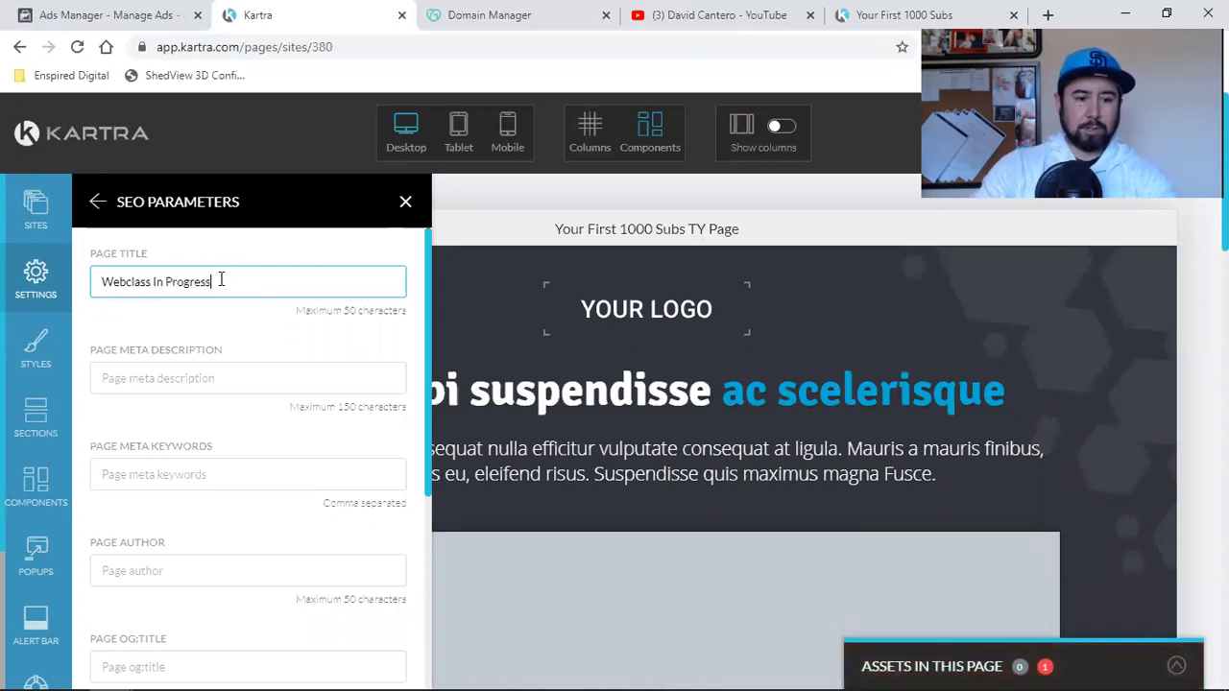
- Hide the page from search engines, apply the SEO parameters and close the page settings
{"action": "scroll", "coordinate": [240, 411], "scroll_direction": "down", "scroll_amount": 3}
{"action": "scroll", "coordinate": [131, 406], "scroll_direction": "up", "scroll_amount": 3}
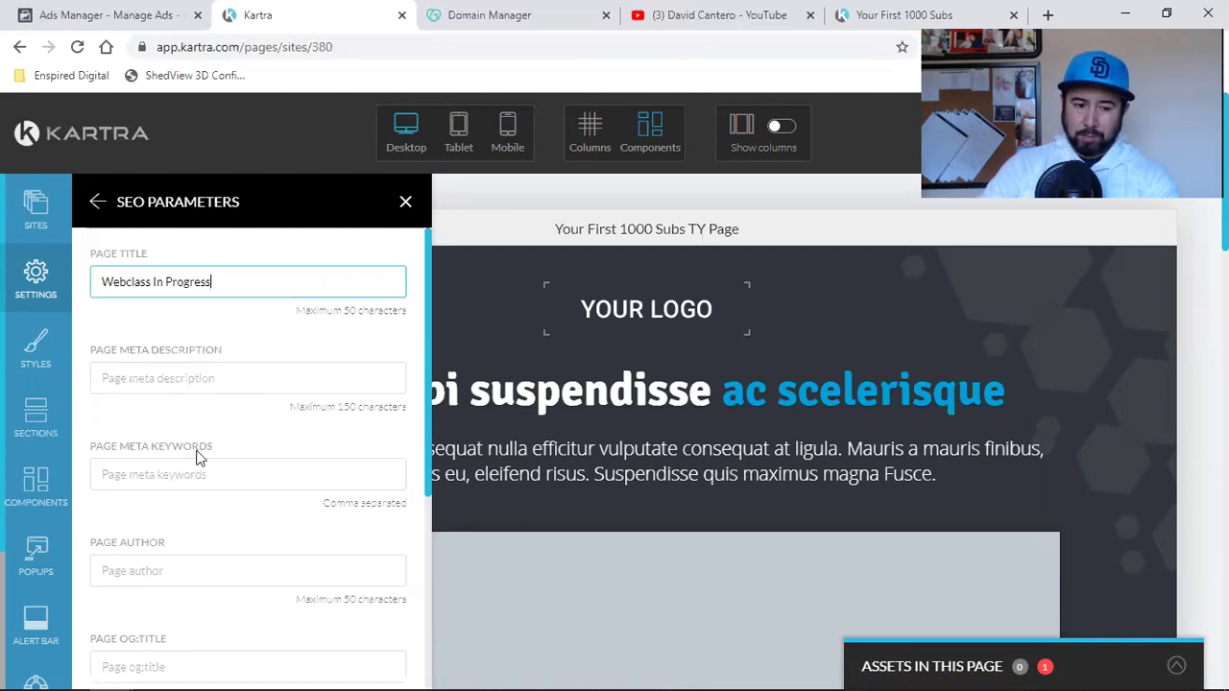
{"action": "scroll", "coordinate": [201, 404], "scroll_direction": "down", "scroll_amount": 2}
{"action": "scroll", "coordinate": [211, 413], "scroll_direction": "down", "scroll_amount": 2}
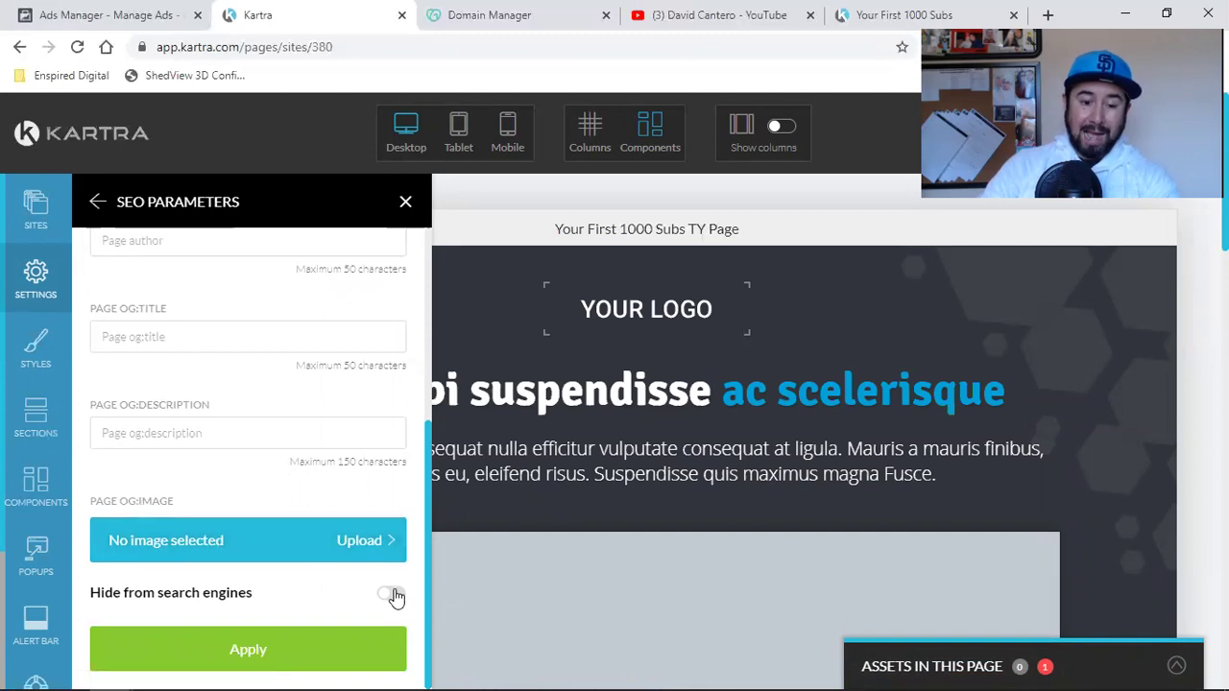
{"action": "left_click", "coordinate": [242, 649]}
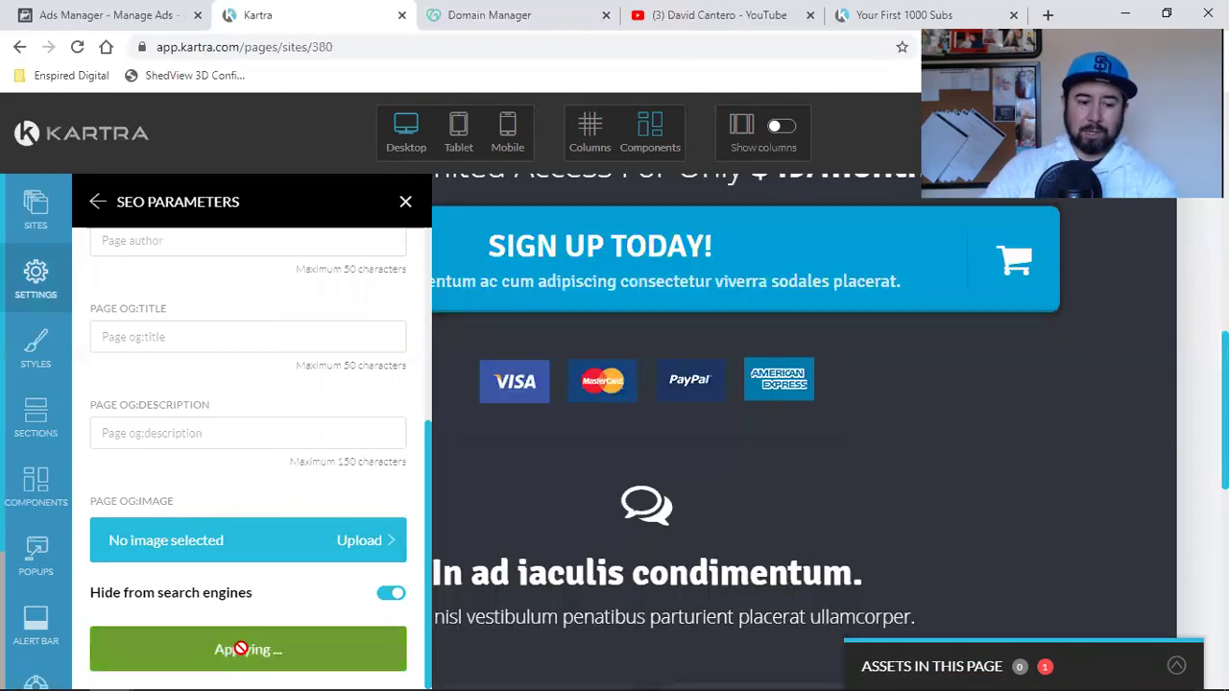
{"action": "left_click", "coordinate": [404, 205]}
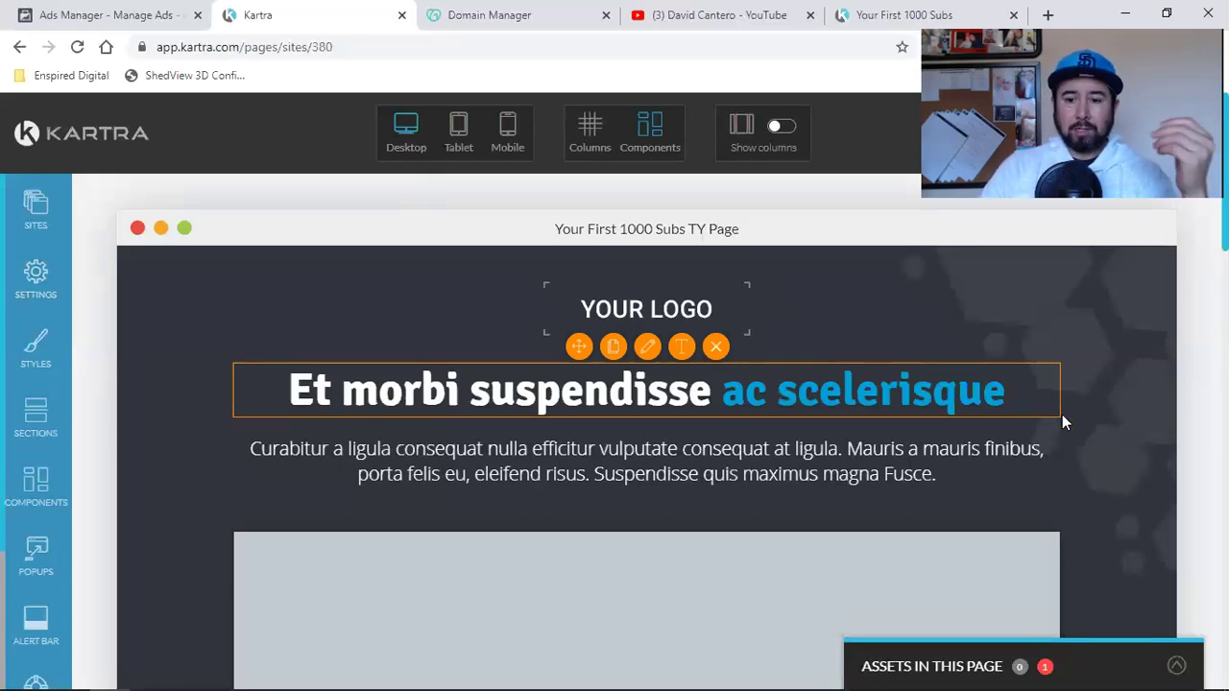
- Replace the background image of section 1 with the red YouTube play-icons picture from the image library and apply it
{"action": "scroll", "coordinate": [1090, 442], "scroll_direction": "down", "scroll_amount": 4}
{"action": "scroll", "coordinate": [1103, 481], "scroll_direction": "down", "scroll_amount": 5}
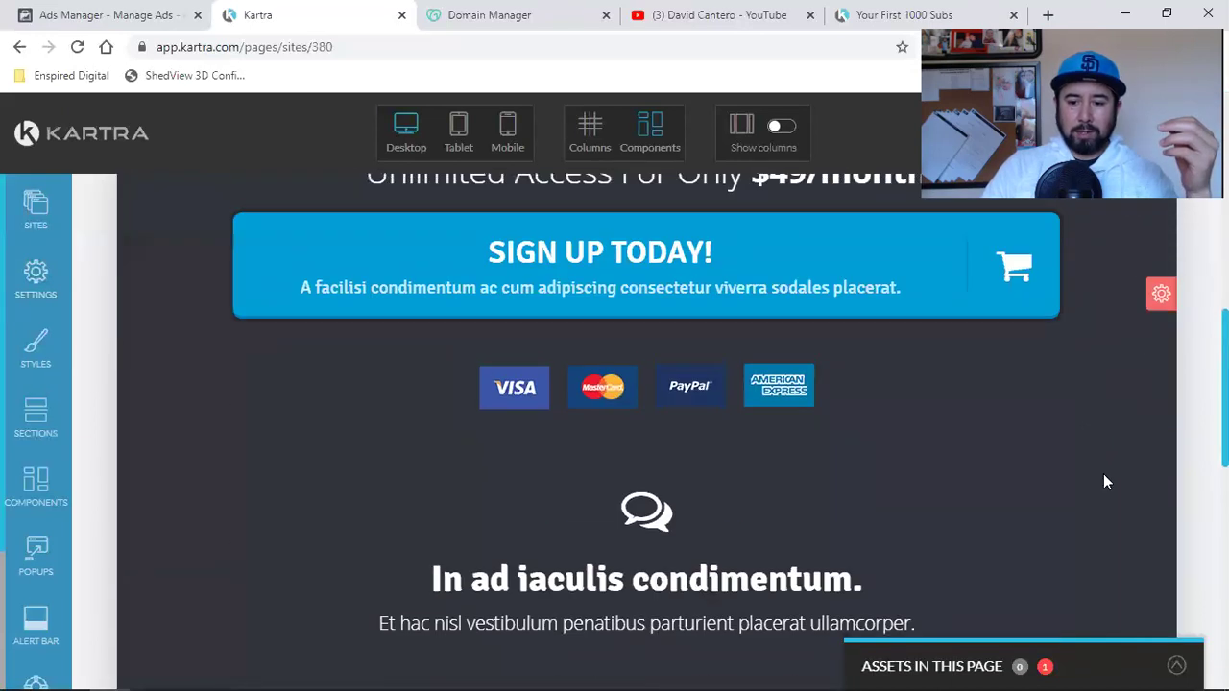
{"action": "scroll", "coordinate": [1103, 481], "scroll_direction": "up", "scroll_amount": 2}
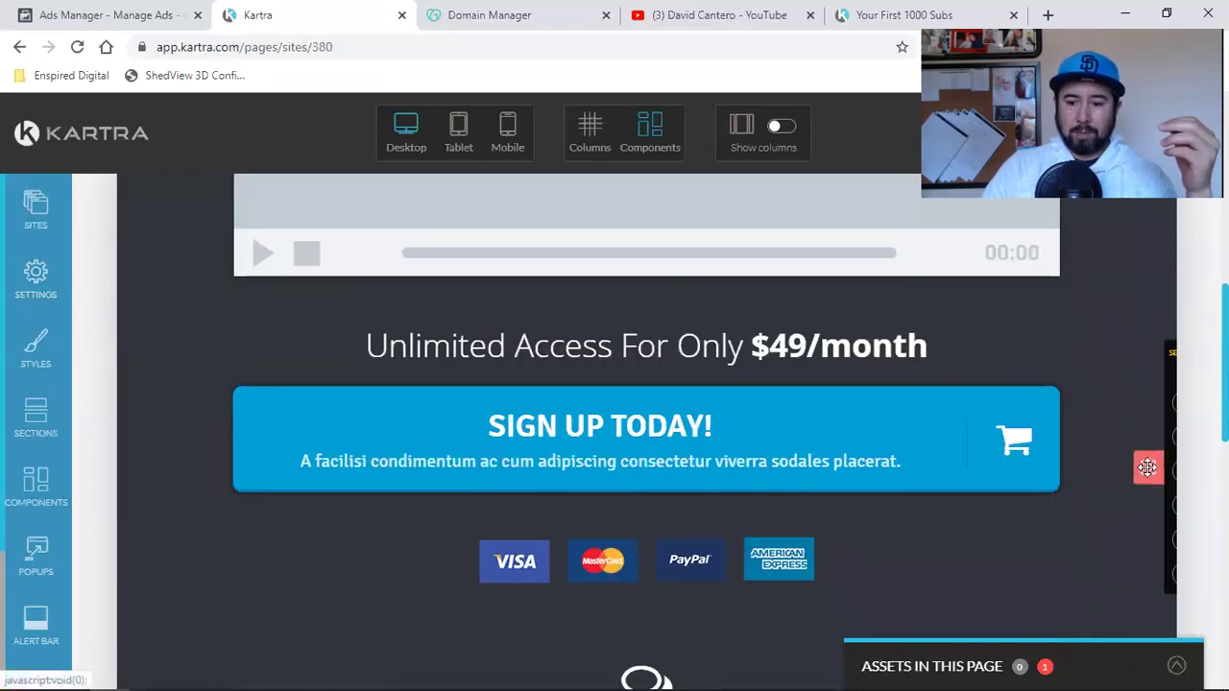
{"action": "mouse_move", "coordinate": [1155, 467]}
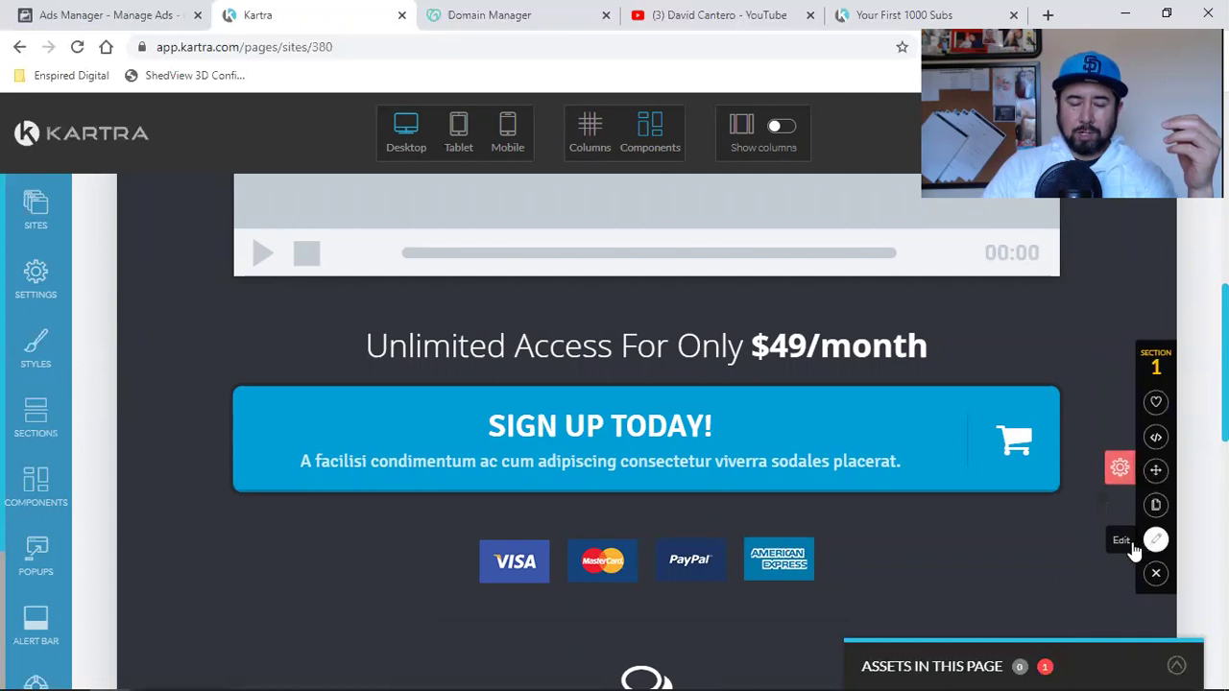
{"action": "left_click", "coordinate": [739, 497]}
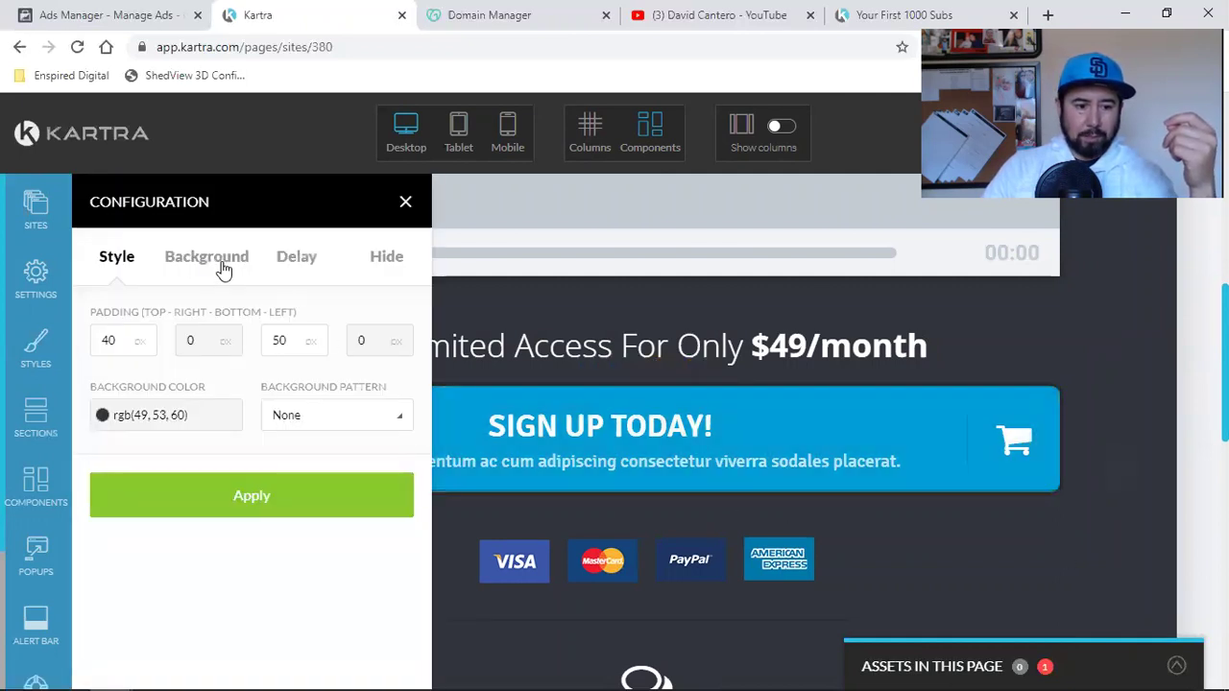
{"action": "left_click", "coordinate": [223, 271]}
{"action": "left_click", "coordinate": [162, 501]}
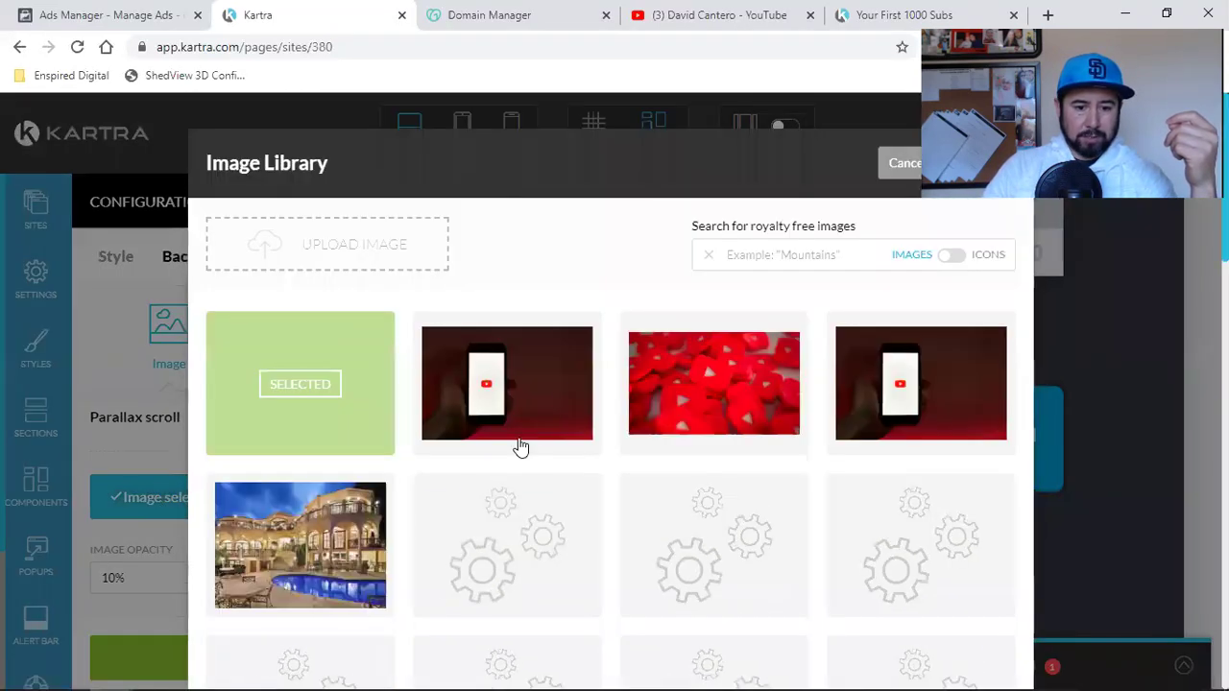
{"action": "left_click", "coordinate": [713, 384]}
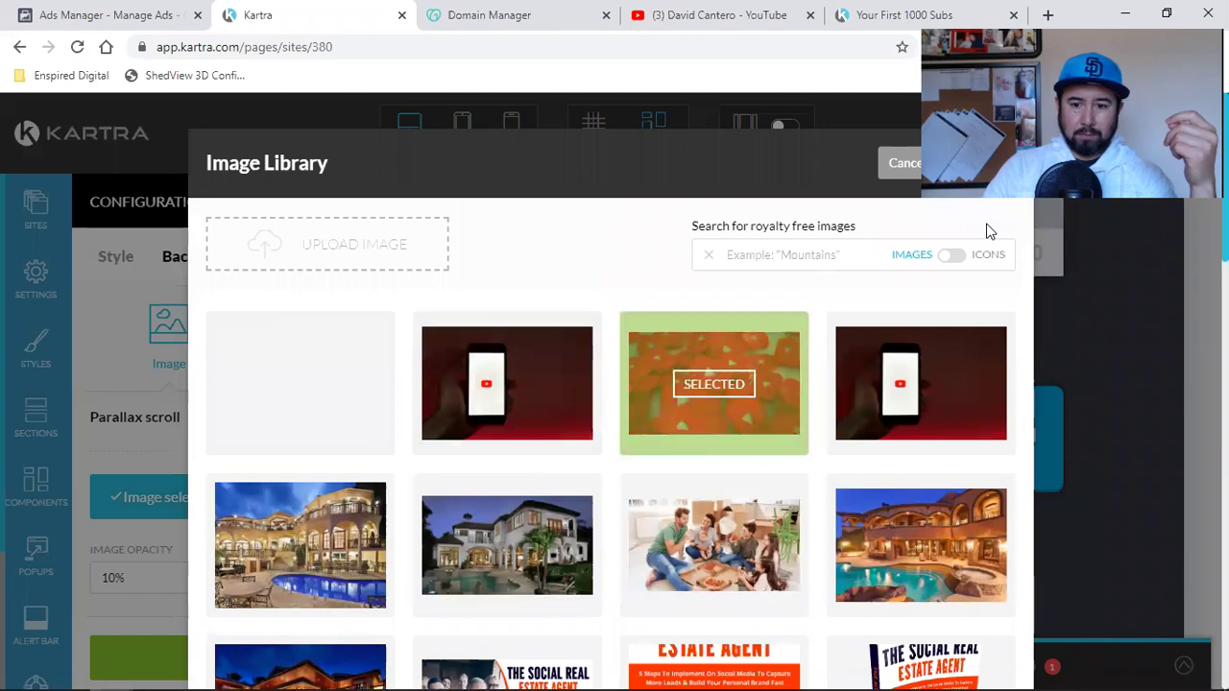
{"action": "left_click", "coordinate": [844, 125]}
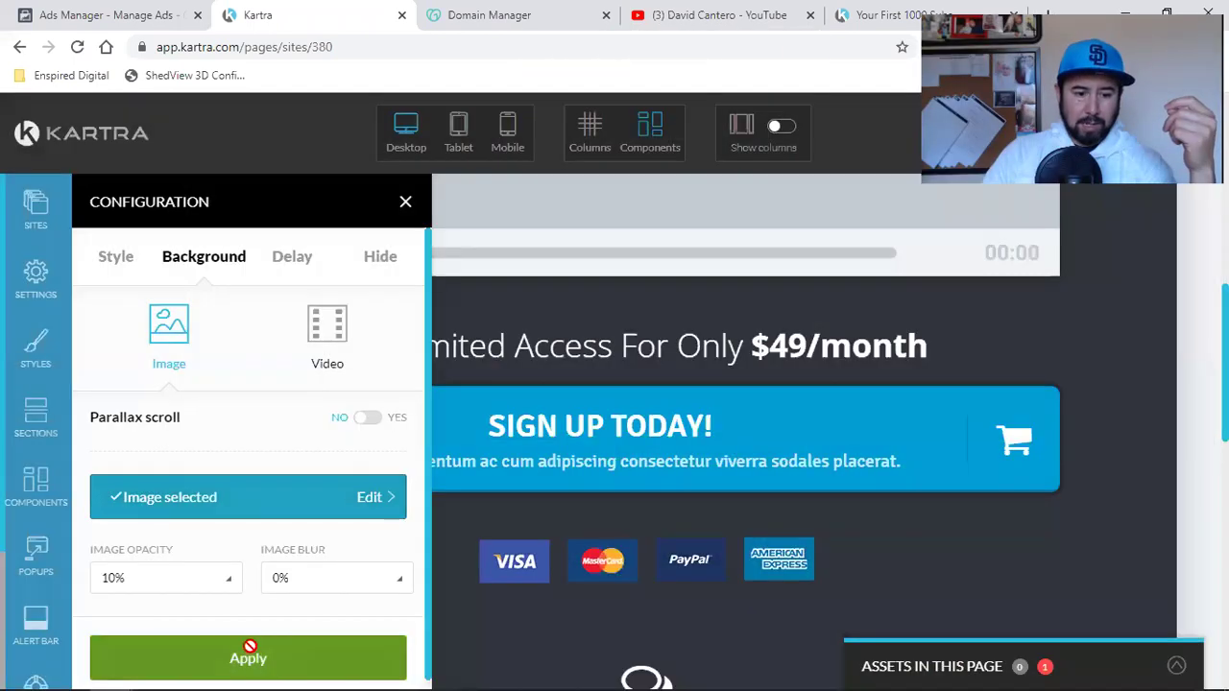
{"action": "left_click", "coordinate": [256, 654]}
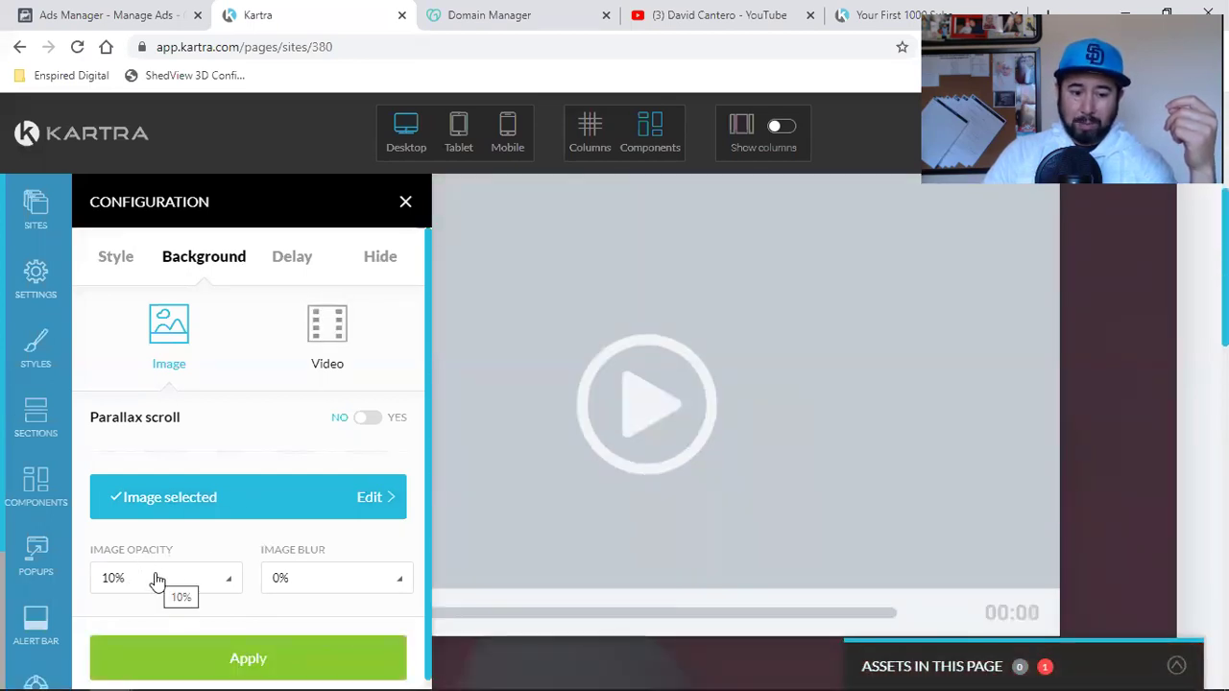
- Try the section's background image at 50% opacity and check it down the page
{"action": "left_click", "coordinate": [153, 578]}
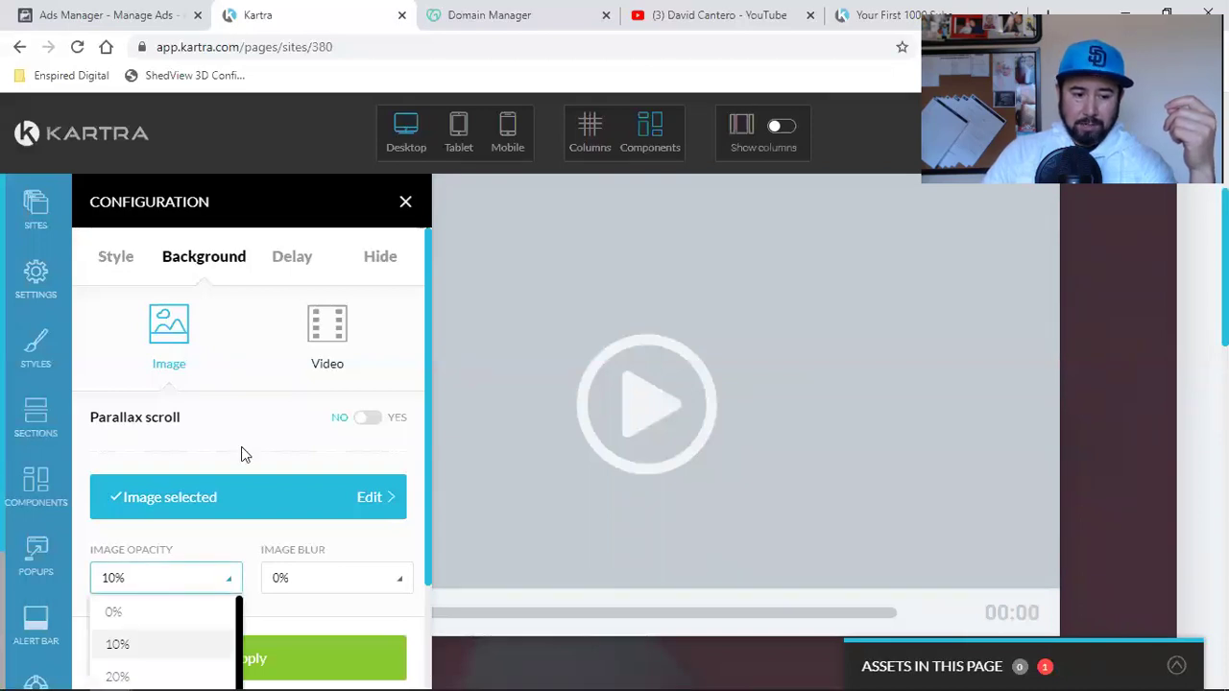
{"action": "scroll", "coordinate": [241, 453], "scroll_direction": "down", "scroll_amount": 1}
{"action": "left_click", "coordinate": [146, 639]}
{"action": "left_click", "coordinate": [257, 650]}
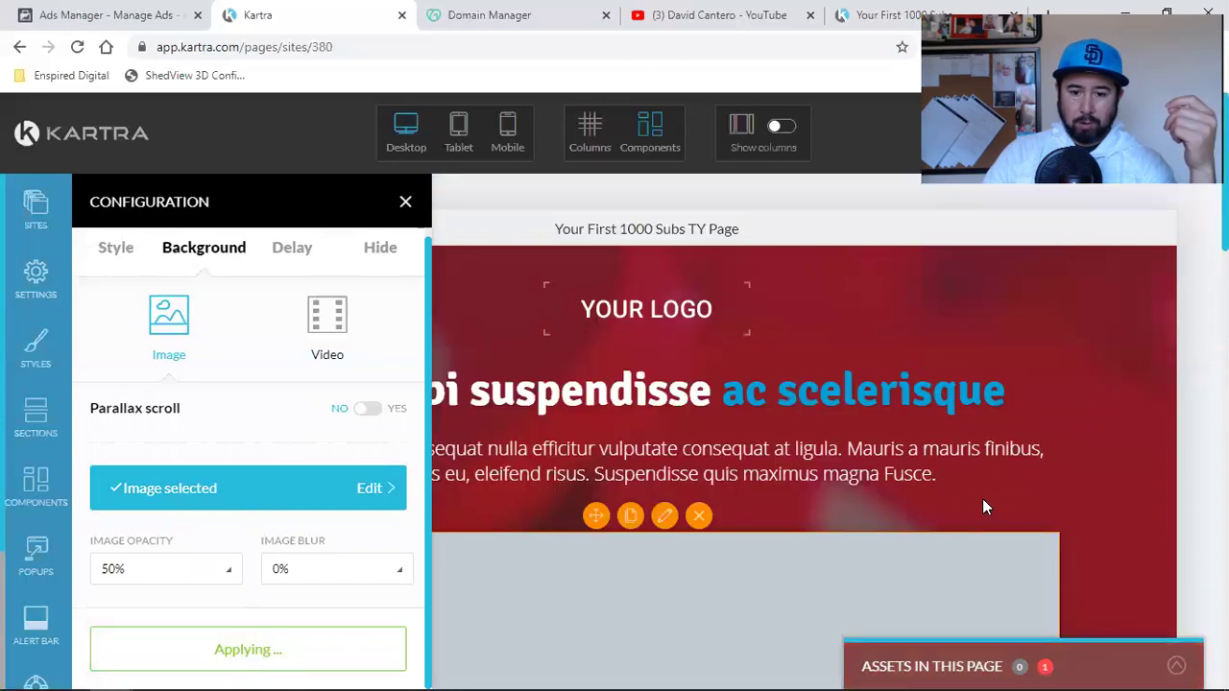
{"action": "scroll", "coordinate": [982, 498], "scroll_direction": "down", "scroll_amount": 4}
{"action": "scroll", "coordinate": [982, 498], "scroll_direction": "down", "scroll_amount": 4}
{"action": "scroll", "coordinate": [982, 498], "scroll_direction": "up", "scroll_amount": 4}
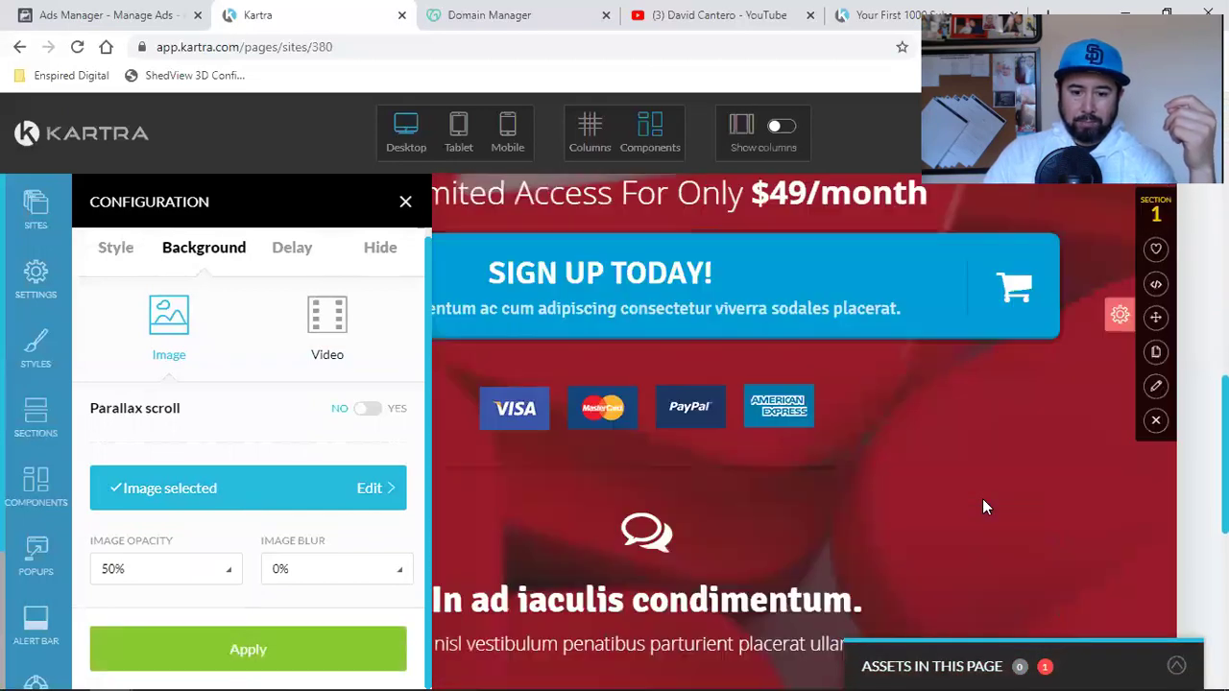
{"action": "scroll", "coordinate": [982, 498], "scroll_direction": "down", "scroll_amount": 4}
- Try the background image of section 1 at 100% opacity and look it over through to the footer
{"action": "left_click", "coordinate": [115, 570]}
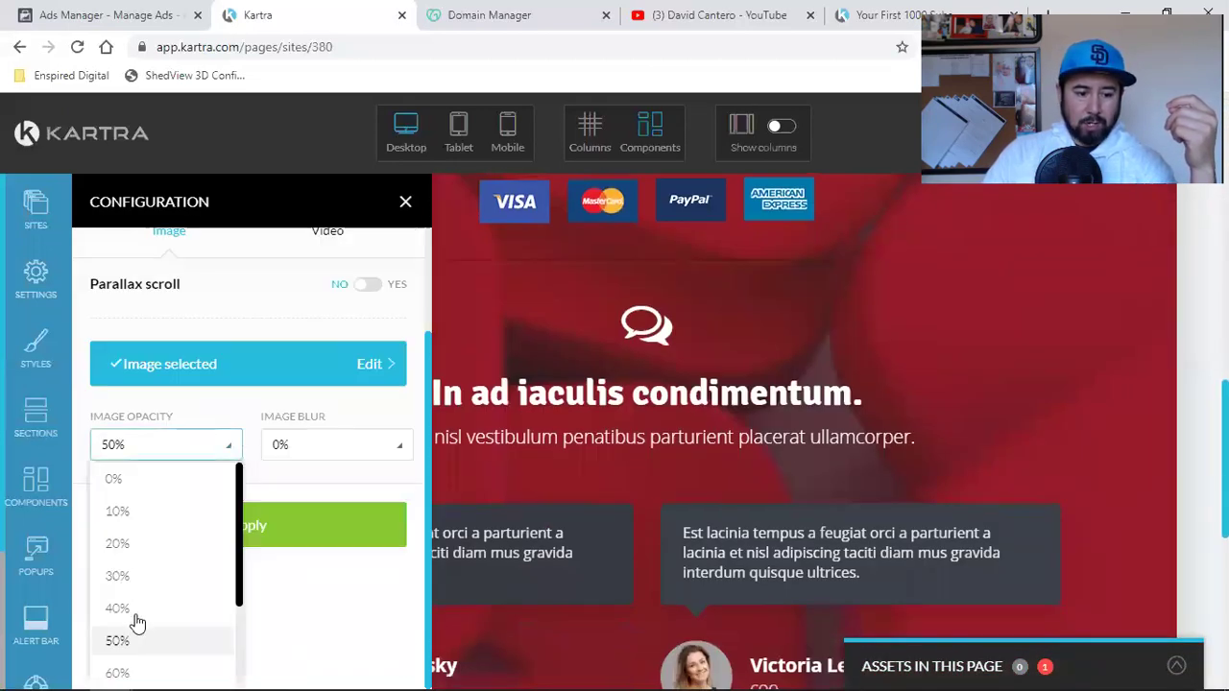
{"action": "scroll", "coordinate": [132, 623], "scroll_direction": "down", "scroll_amount": 3}
{"action": "left_click", "coordinate": [117, 672]}
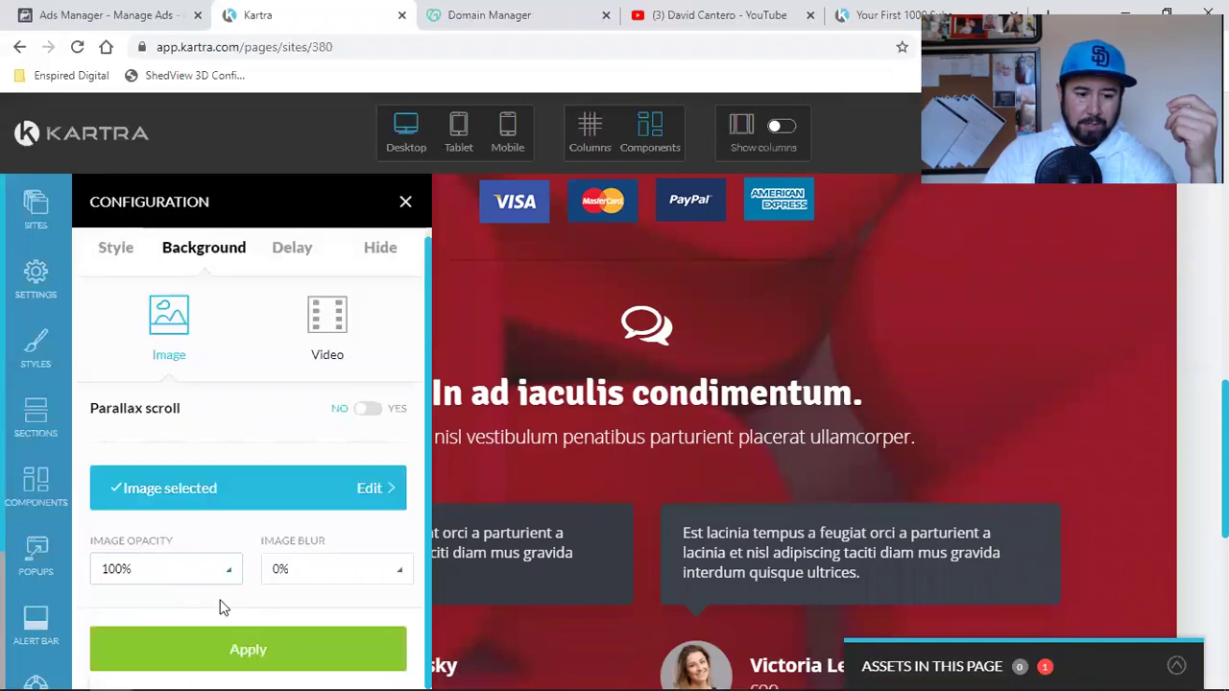
{"action": "left_click", "coordinate": [215, 657]}
{"action": "scroll", "coordinate": [675, 434], "scroll_direction": "up", "scroll_amount": 8}
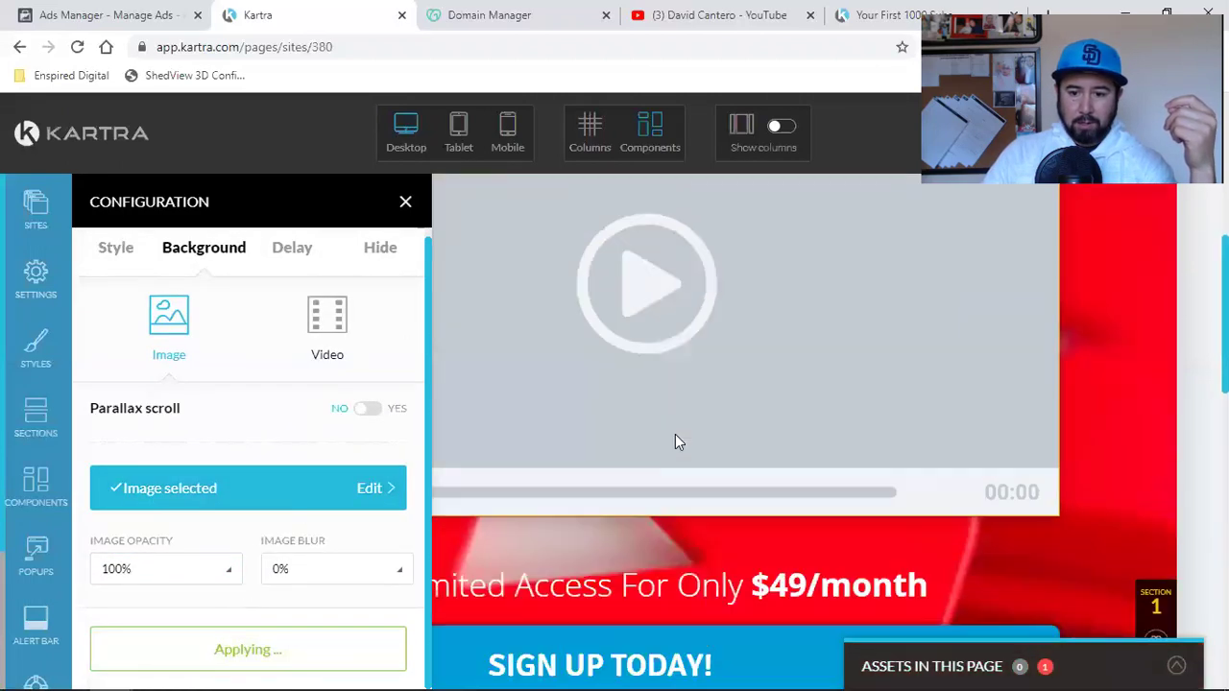
{"action": "scroll", "coordinate": [675, 433], "scroll_direction": "down", "scroll_amount": 4}
{"action": "scroll", "coordinate": [675, 439], "scroll_direction": "down", "scroll_amount": 10}
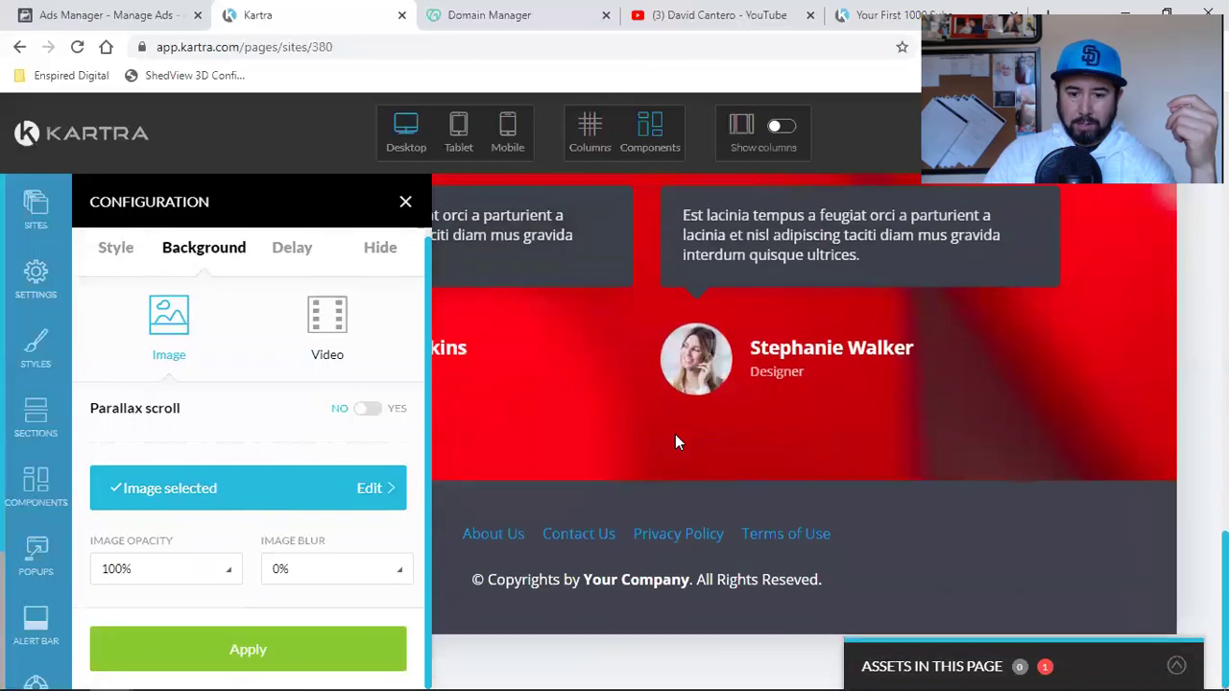
{"action": "scroll", "coordinate": [675, 438], "scroll_direction": "up", "scroll_amount": 4}
{"action": "scroll", "coordinate": [674, 434], "scroll_direction": "up", "scroll_amount": 4}
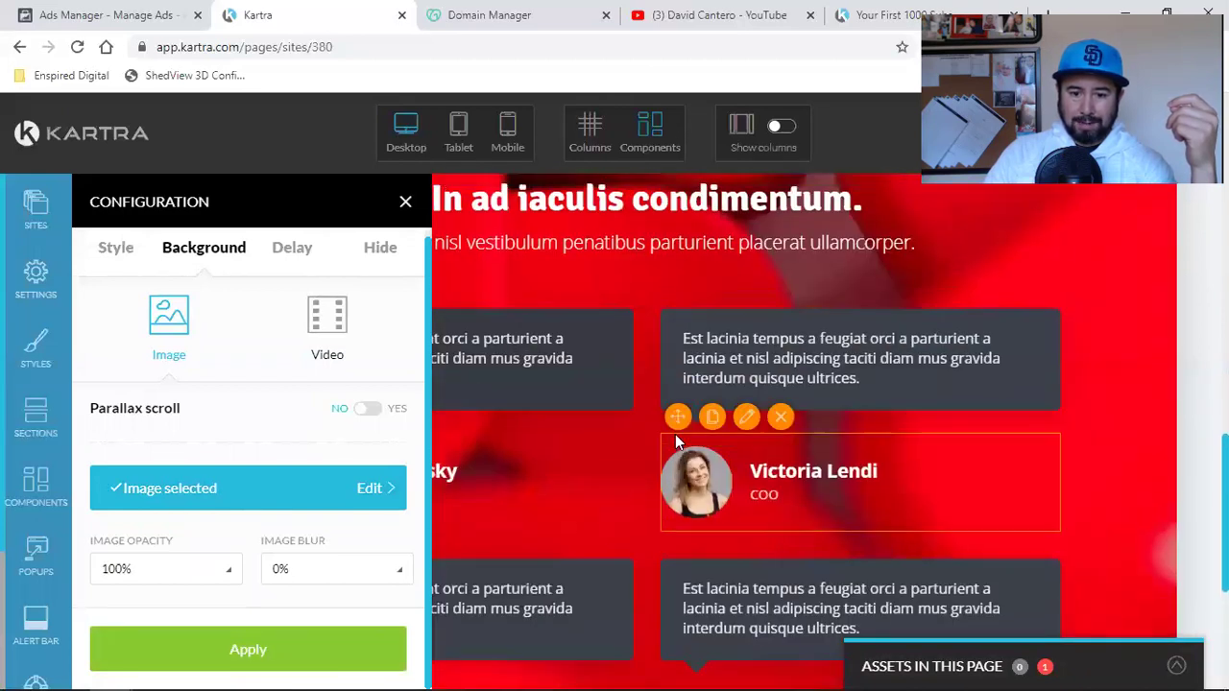
- Set the background image opacity of section 1 to 70%, apply it and close the section configuration
{"action": "left_click", "coordinate": [158, 581]}
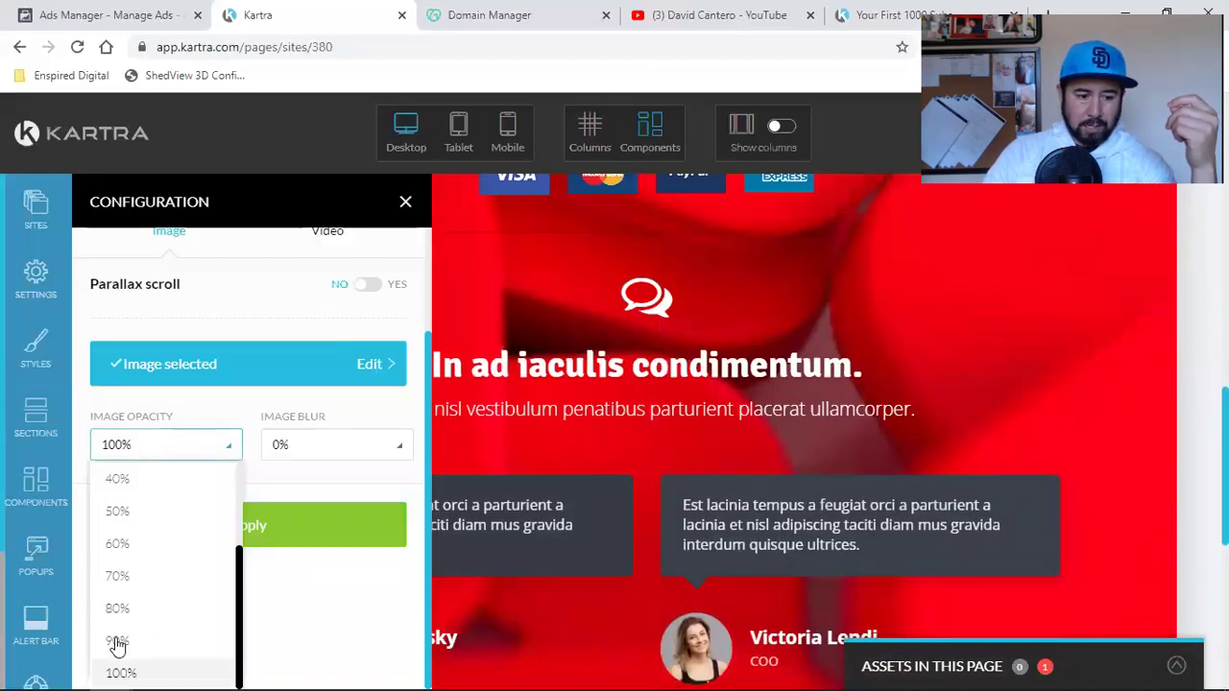
{"action": "left_click", "coordinate": [144, 580]}
{"action": "left_click", "coordinate": [214, 649]}
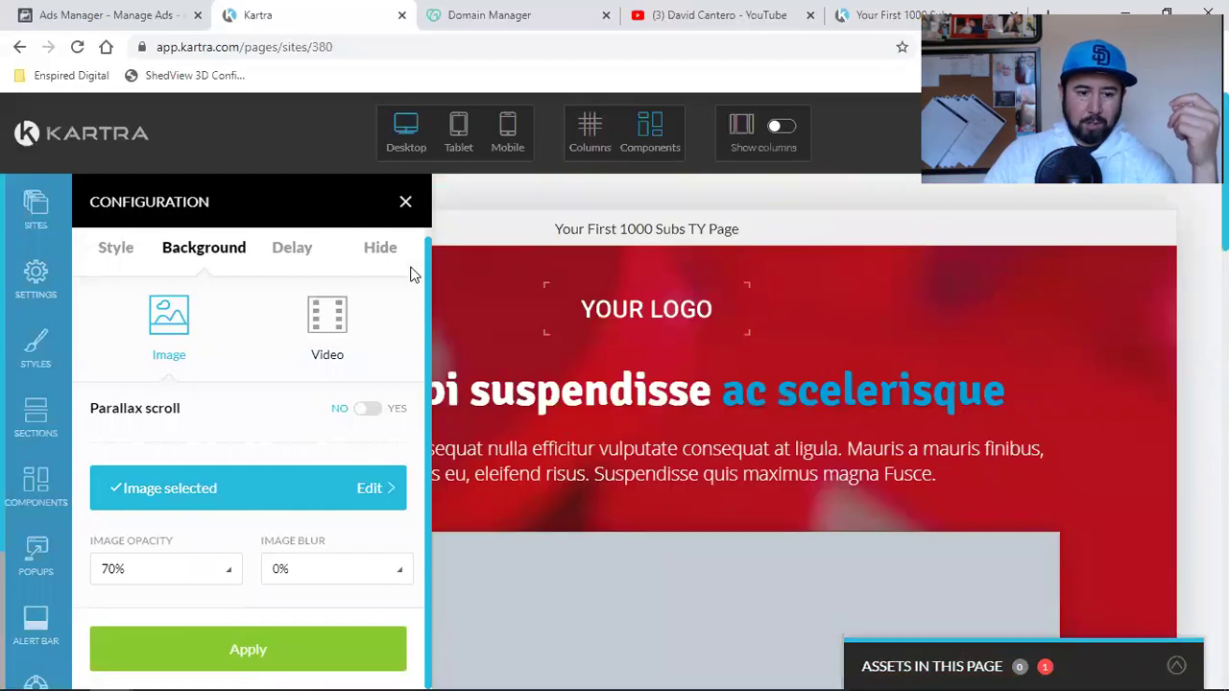
{"action": "left_click", "coordinate": [405, 202]}
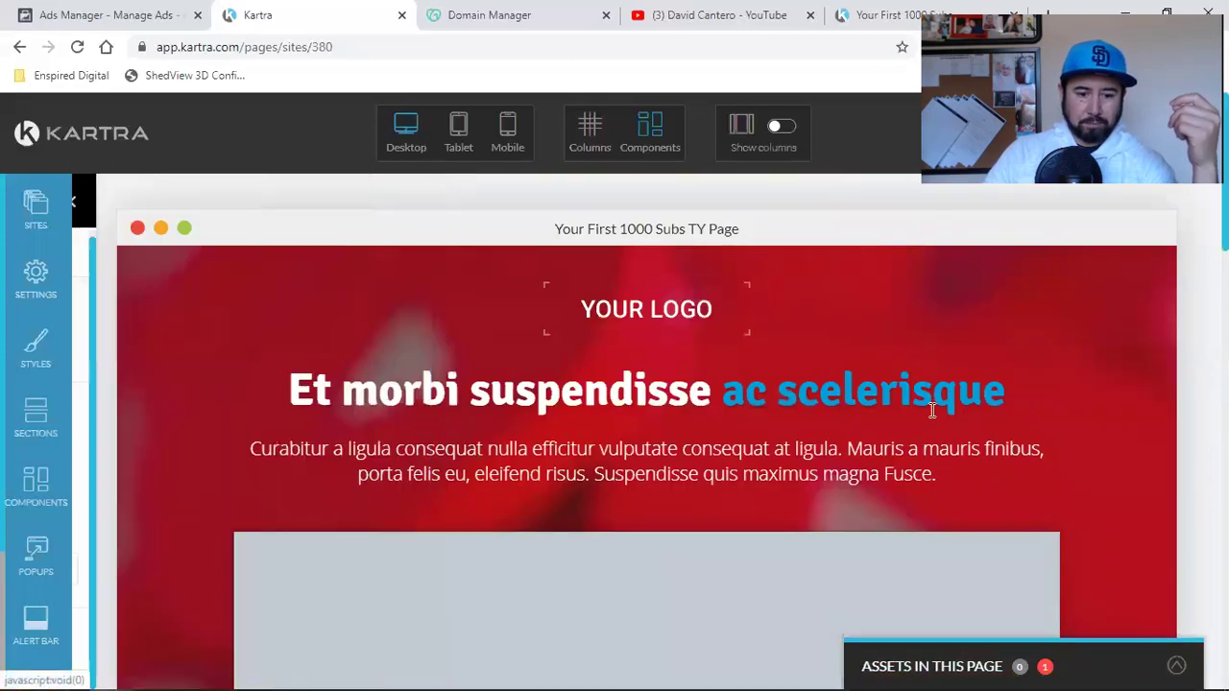
- Delete section 2, the footer with the policy links and copyright line, and confirm the removal
{"action": "scroll", "coordinate": [929, 408], "scroll_direction": "down", "scroll_amount": 10}
{"action": "scroll", "coordinate": [931, 410], "scroll_direction": "down", "scroll_amount": 10}
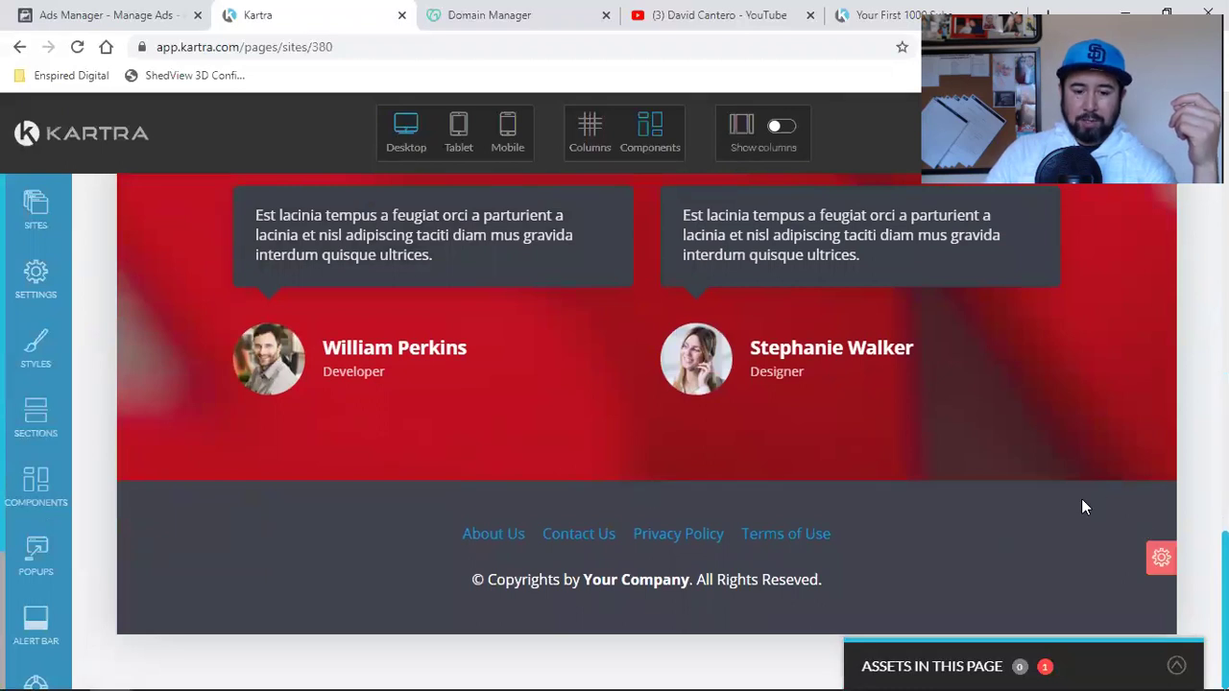
{"action": "left_click", "coordinate": [1161, 561]}
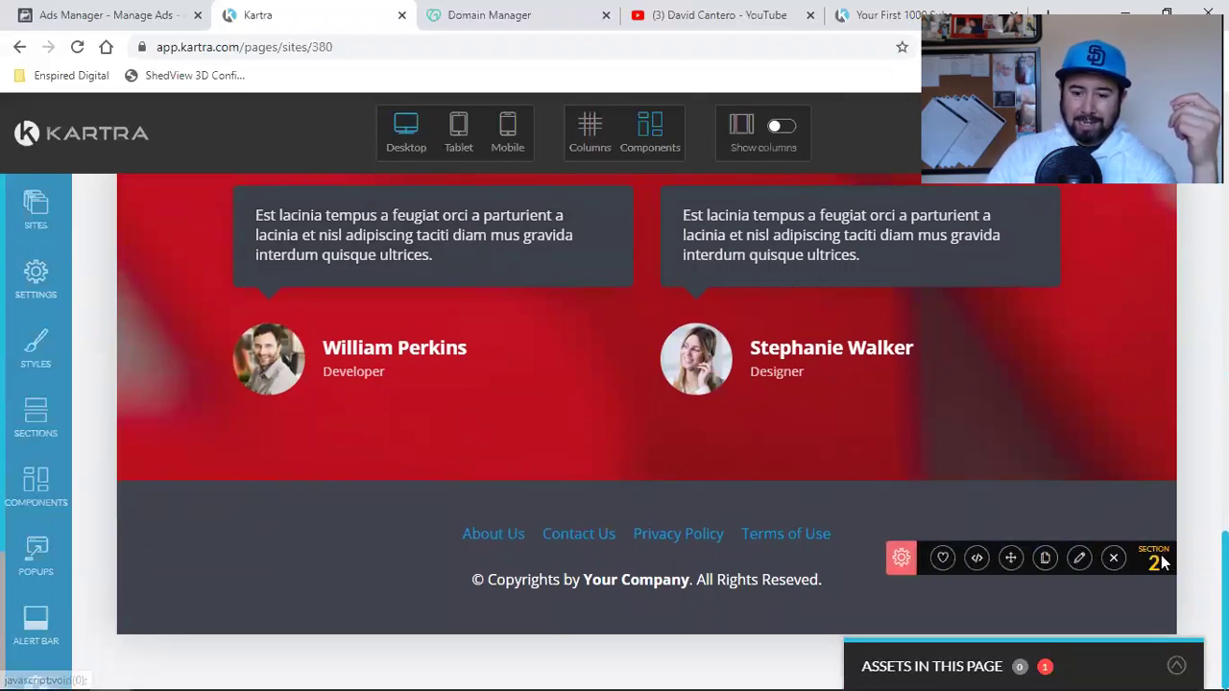
{"action": "left_click", "coordinate": [1106, 562]}
{"action": "left_click", "coordinate": [775, 164]}
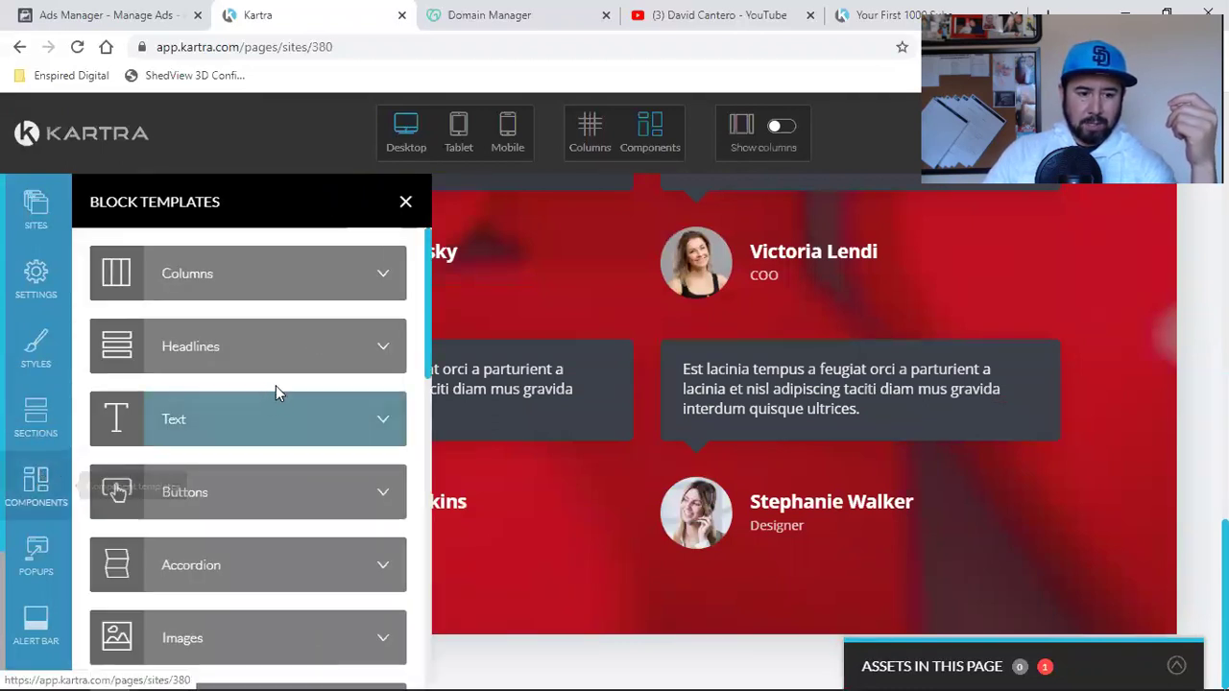
- Add the favourite footer block with privacy policy, terms of use and social icons below section 1
{"action": "scroll", "coordinate": [276, 384], "scroll_direction": "up", "scroll_amount": 10}
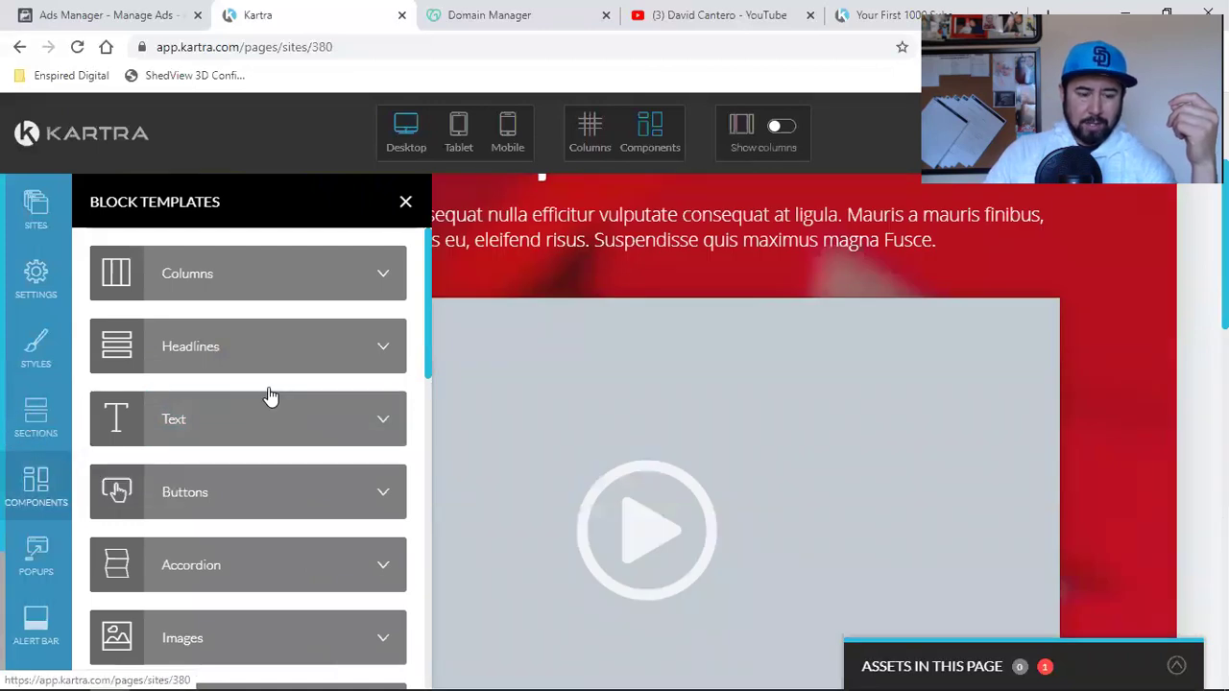
{"action": "scroll", "coordinate": [282, 394], "scroll_direction": "up", "scroll_amount": 3}
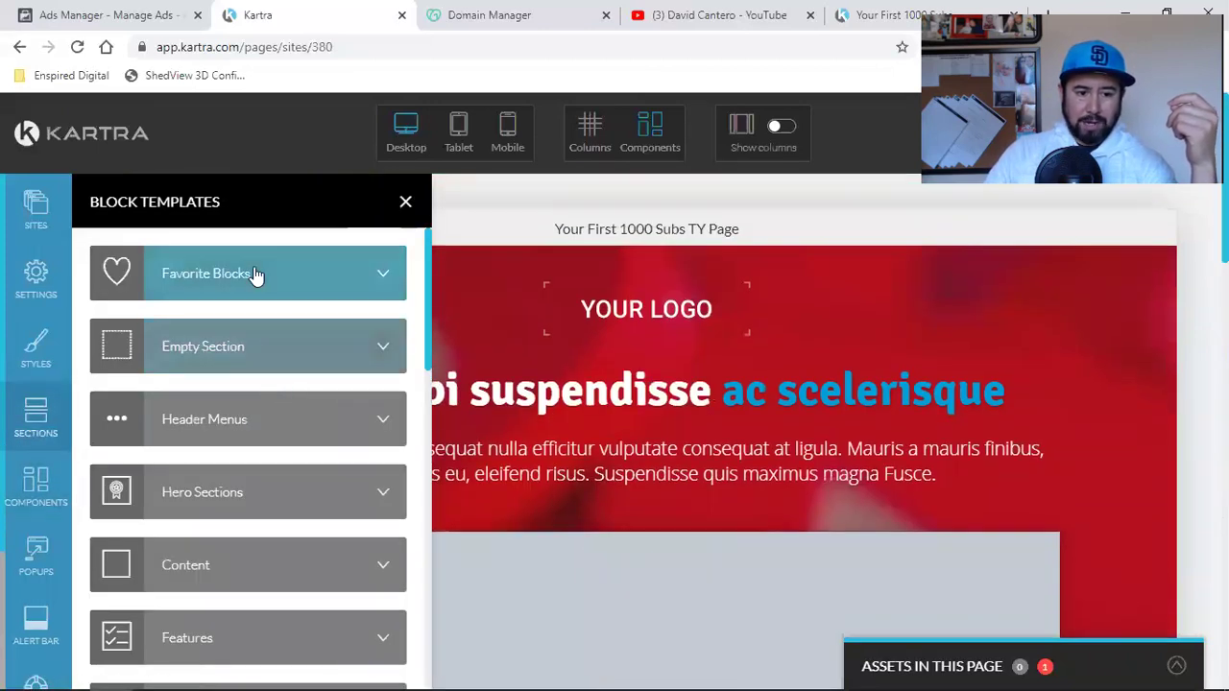
{"action": "scroll", "coordinate": [202, 281], "scroll_direction": "down", "scroll_amount": 10}
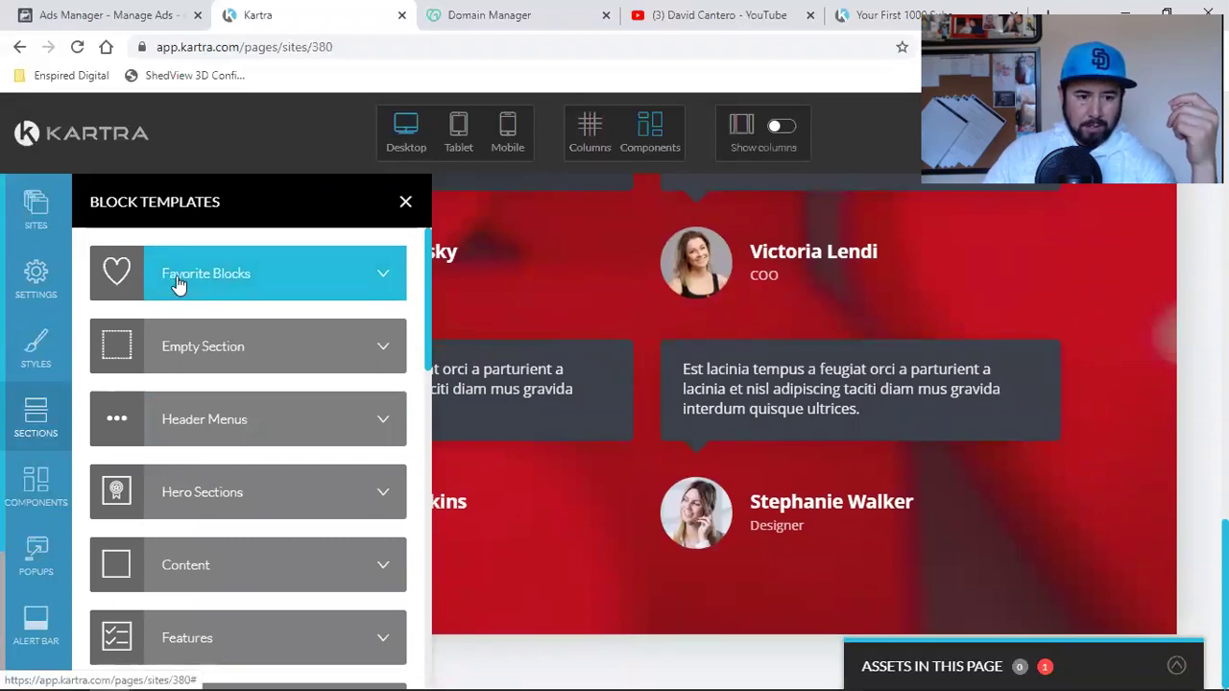
{"action": "left_click", "coordinate": [225, 407]}
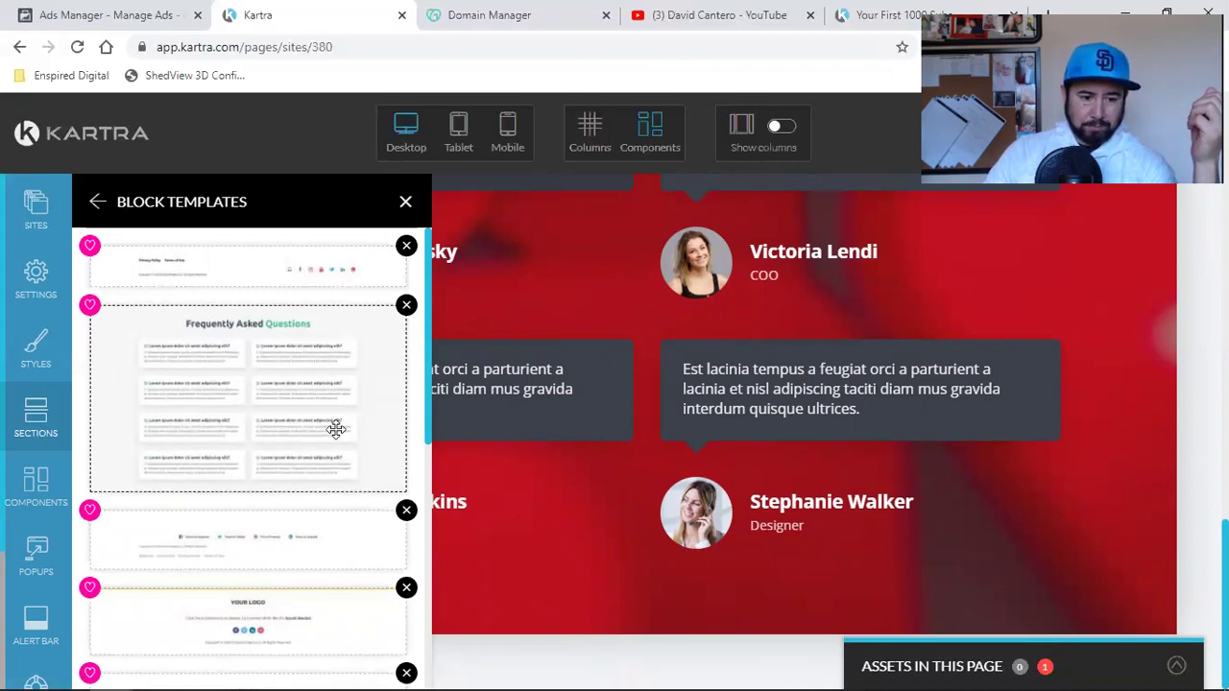
{"action": "scroll", "coordinate": [335, 429], "scroll_direction": "down", "scroll_amount": 10}
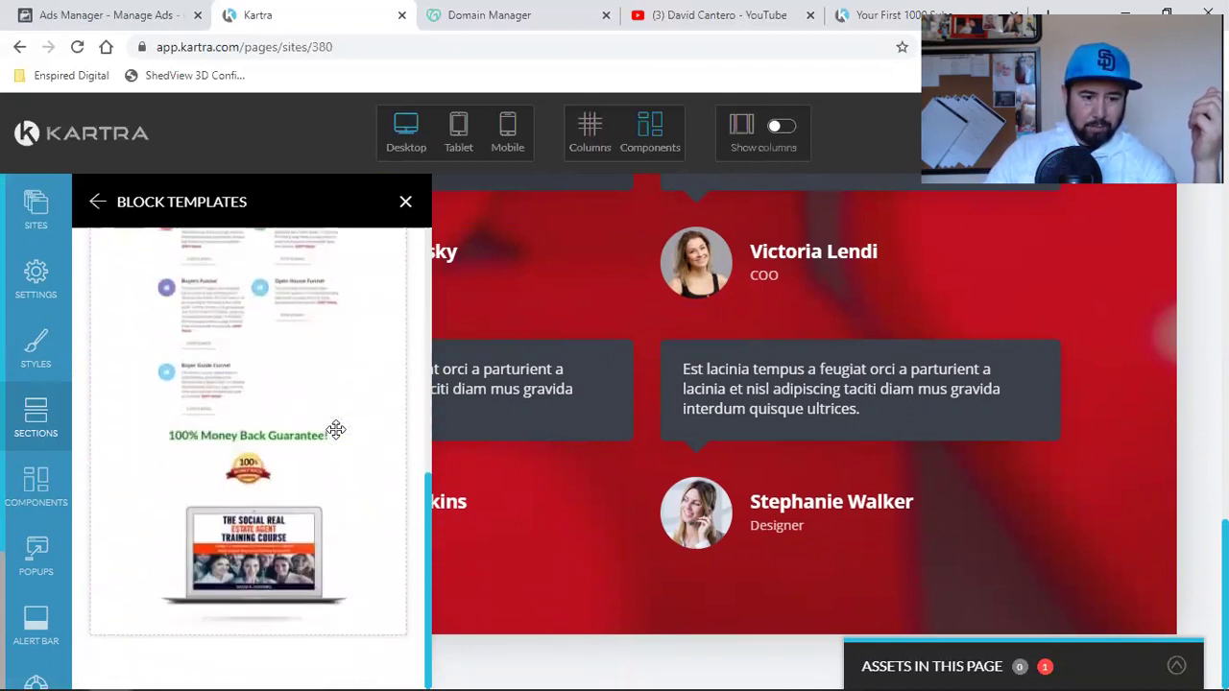
{"action": "scroll", "coordinate": [335, 429], "scroll_direction": "up", "scroll_amount": 10}
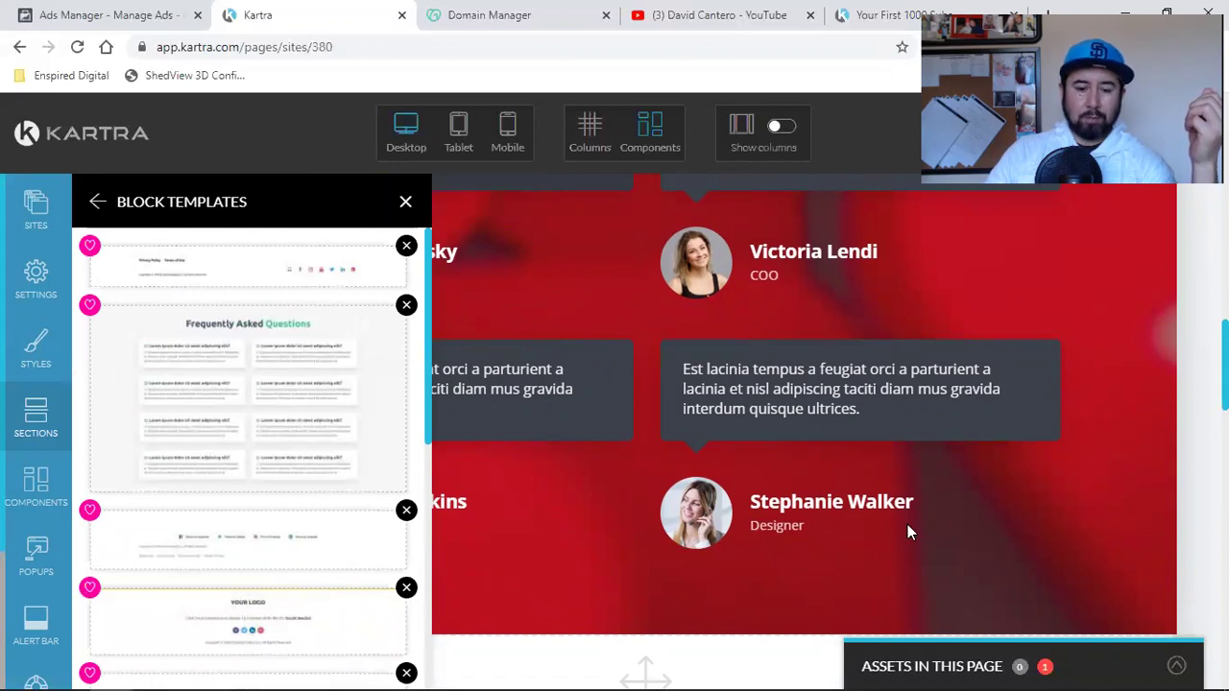
{"action": "scroll", "coordinate": [907, 524], "scroll_direction": "down", "scroll_amount": 2}
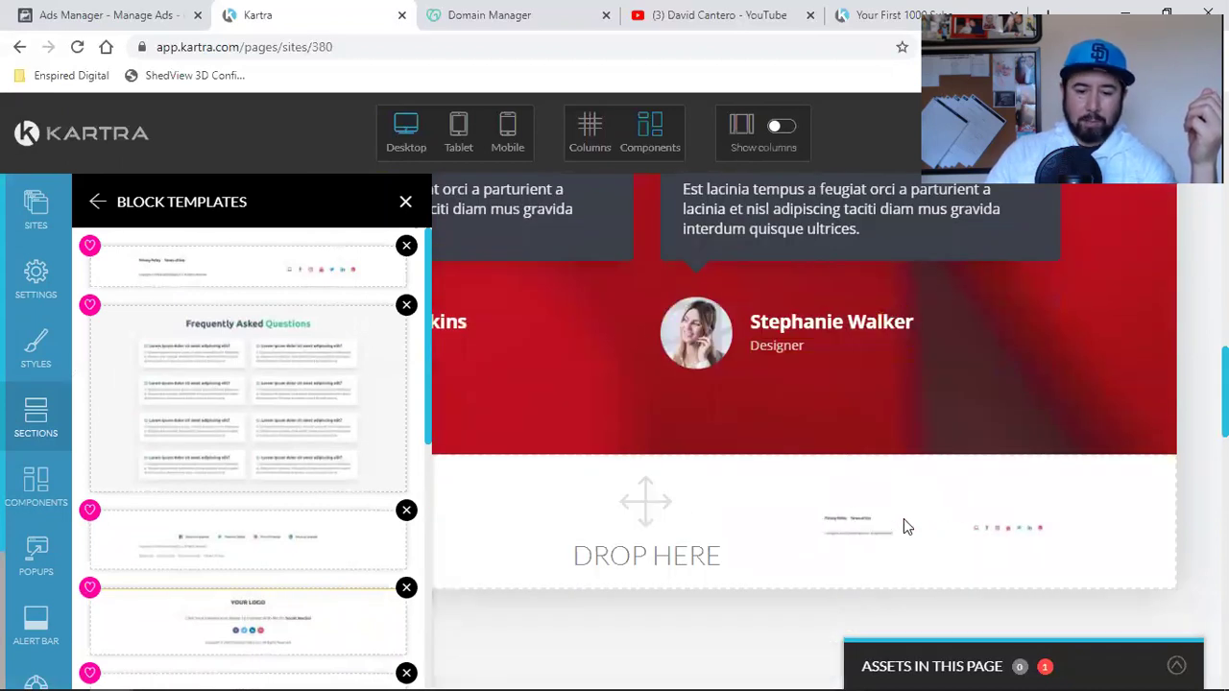
{"action": "left_click_drag", "start_coordinate": [903, 519], "coordinate": [903, 519]}
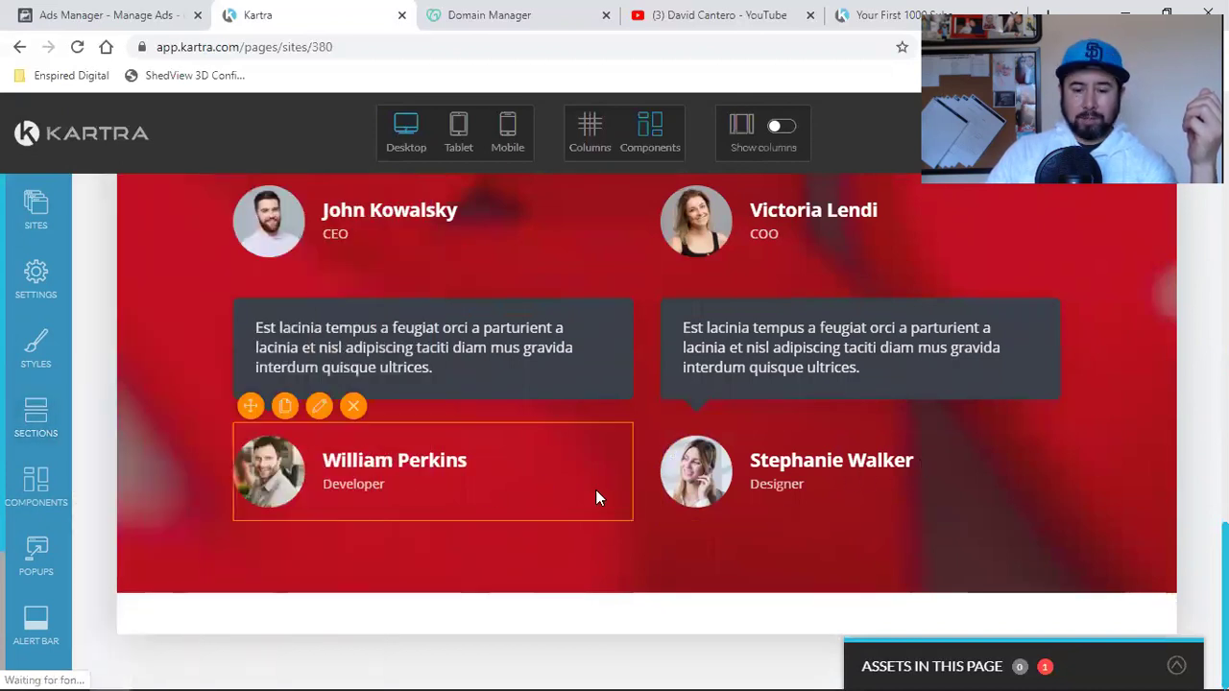
{"action": "scroll", "coordinate": [595, 497], "scroll_direction": "down", "scroll_amount": 2}
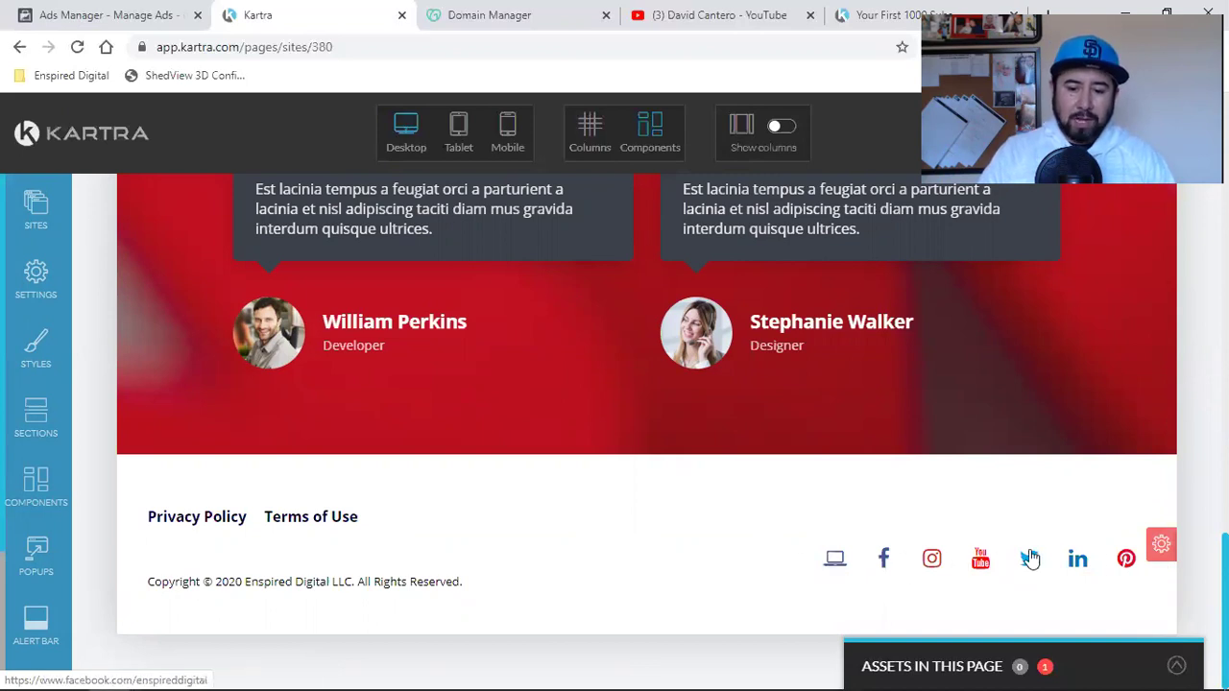
- Check the new footer's policy links and social icons, and look over section 1 from the testimonials up to the video
{"action": "mouse_move", "coordinate": [892, 566]}
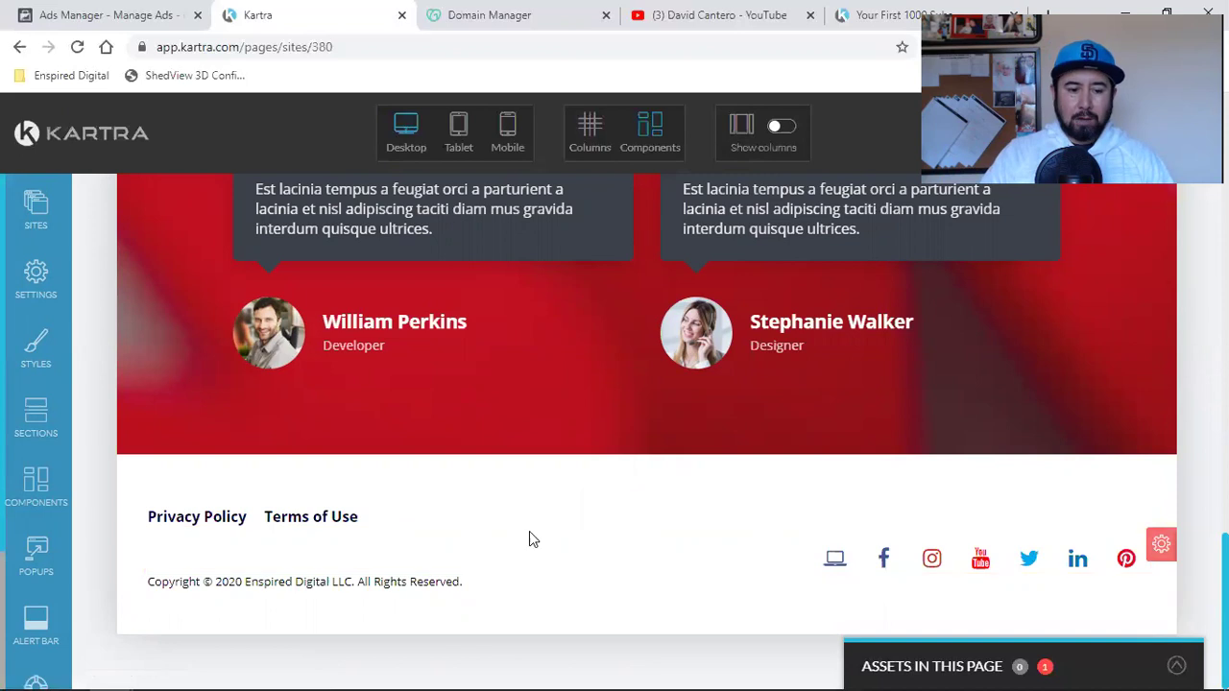
{"action": "mouse_move", "coordinate": [519, 539]}
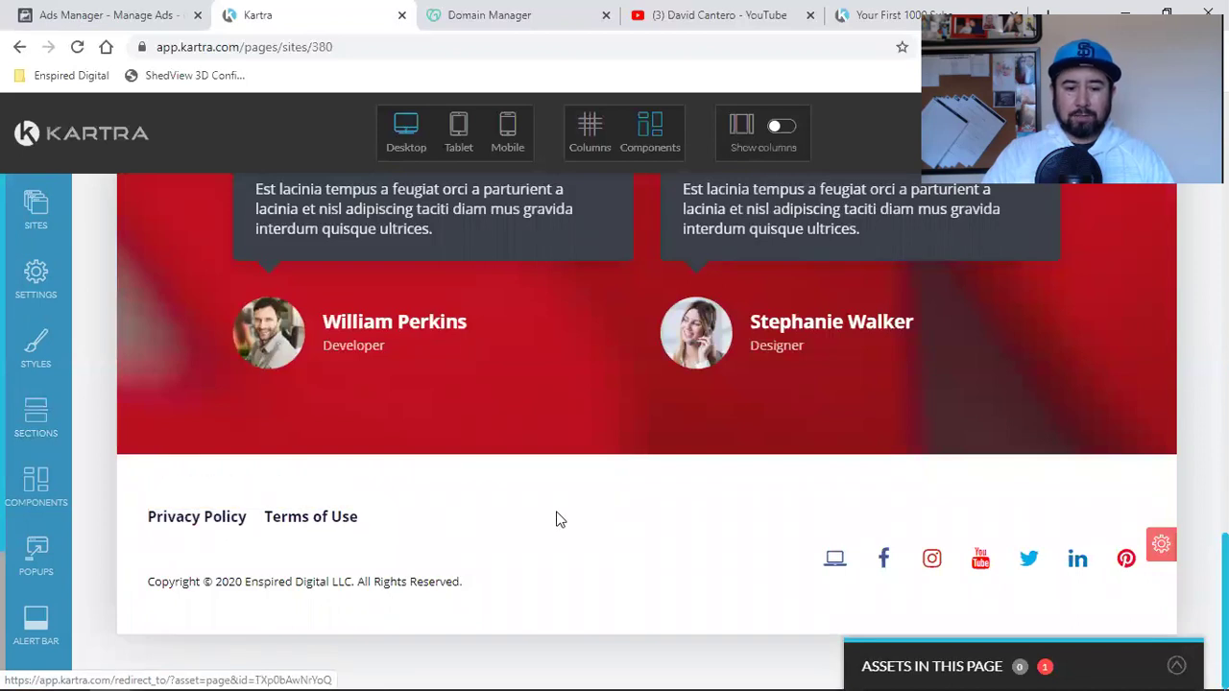
{"action": "scroll", "coordinate": [784, 523], "scroll_direction": "up", "scroll_amount": 2}
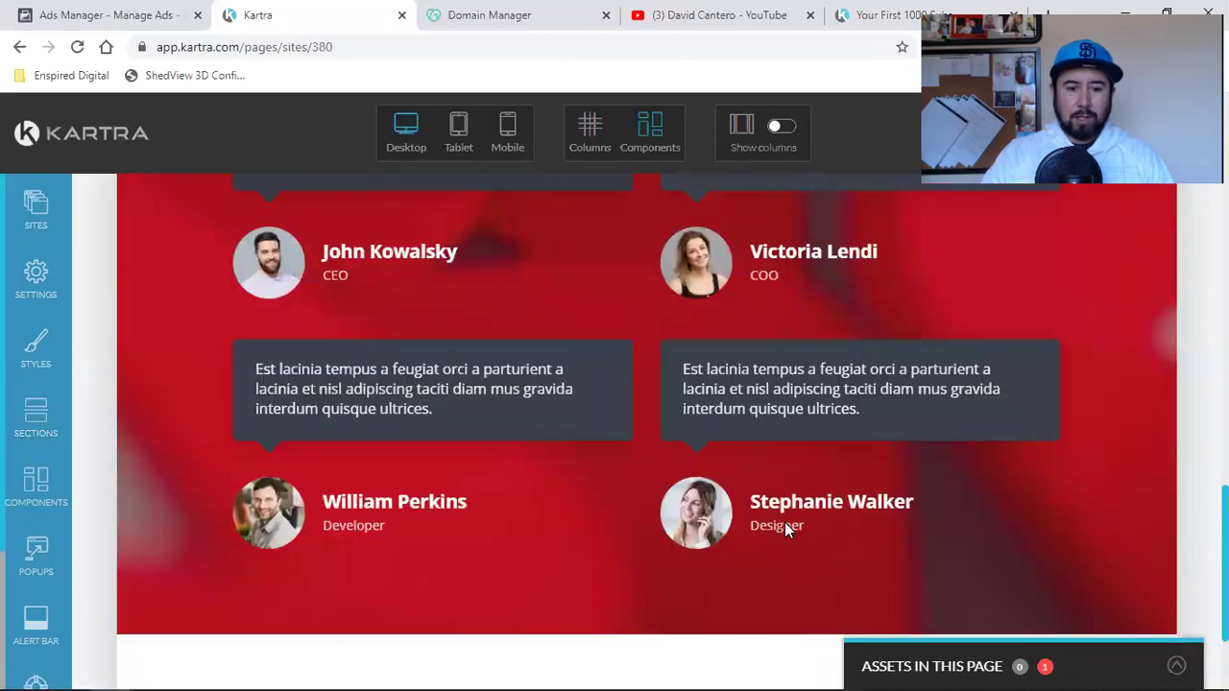
{"action": "scroll", "coordinate": [784, 522], "scroll_direction": "up", "scroll_amount": 10}
{"action": "scroll", "coordinate": [785, 522], "scroll_direction": "down", "scroll_amount": 4}
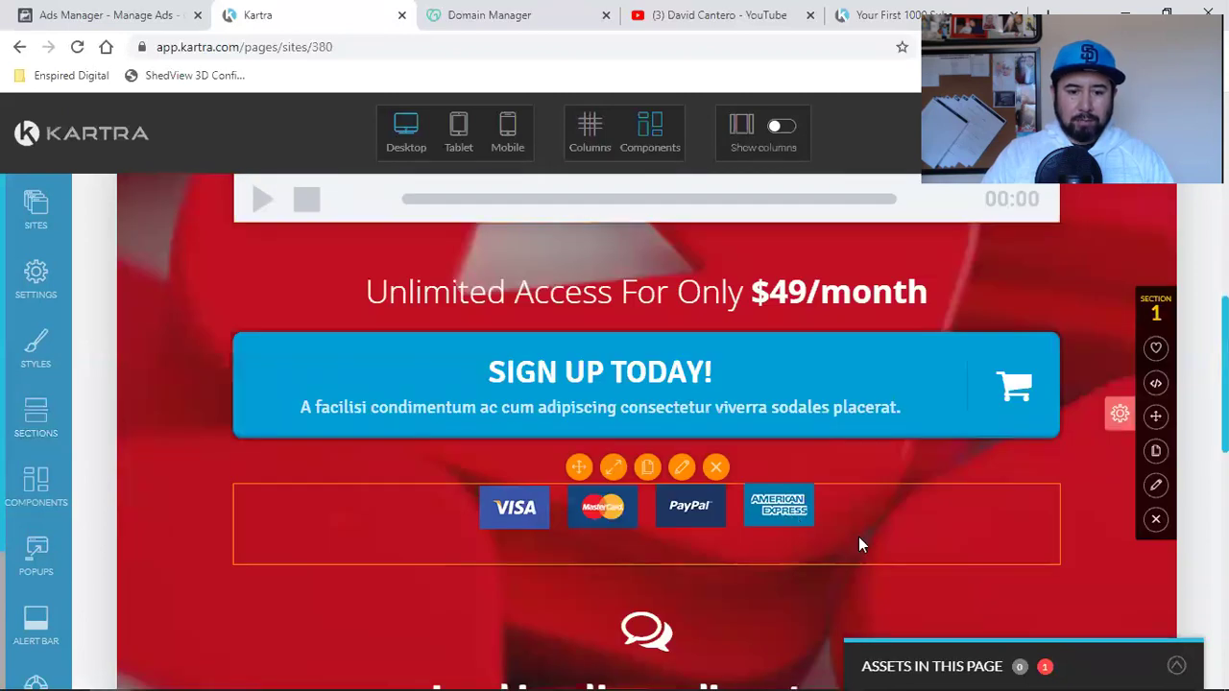
{"action": "scroll", "coordinate": [908, 542], "scroll_direction": "up", "scroll_amount": 8}
{"action": "scroll", "coordinate": [908, 542], "scroll_direction": "down", "scroll_amount": 3}
{"action": "scroll", "coordinate": [908, 543], "scroll_direction": "up", "scroll_amount": 3}
{"action": "scroll", "coordinate": [908, 543], "scroll_direction": "down", "scroll_amount": 7}
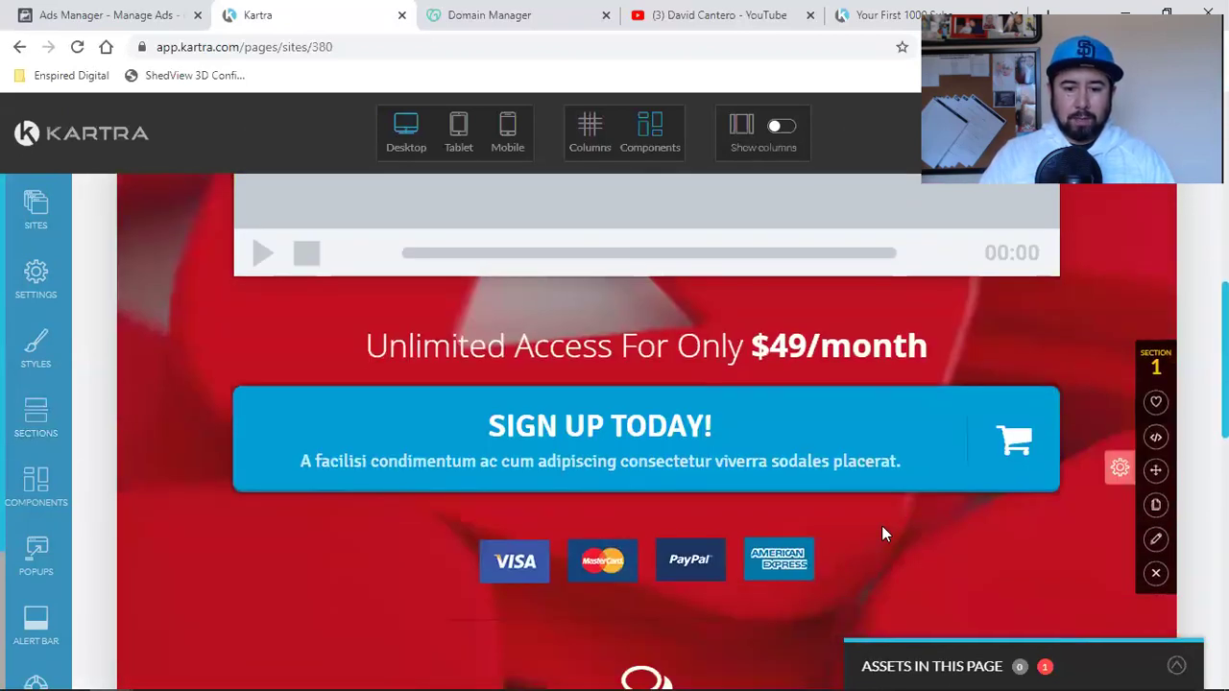
- Set the text color of the "SIGN UP TODAY!" button to red, rgb(220, 11, 11)
{"action": "mouse_move", "coordinate": [782, 443]}
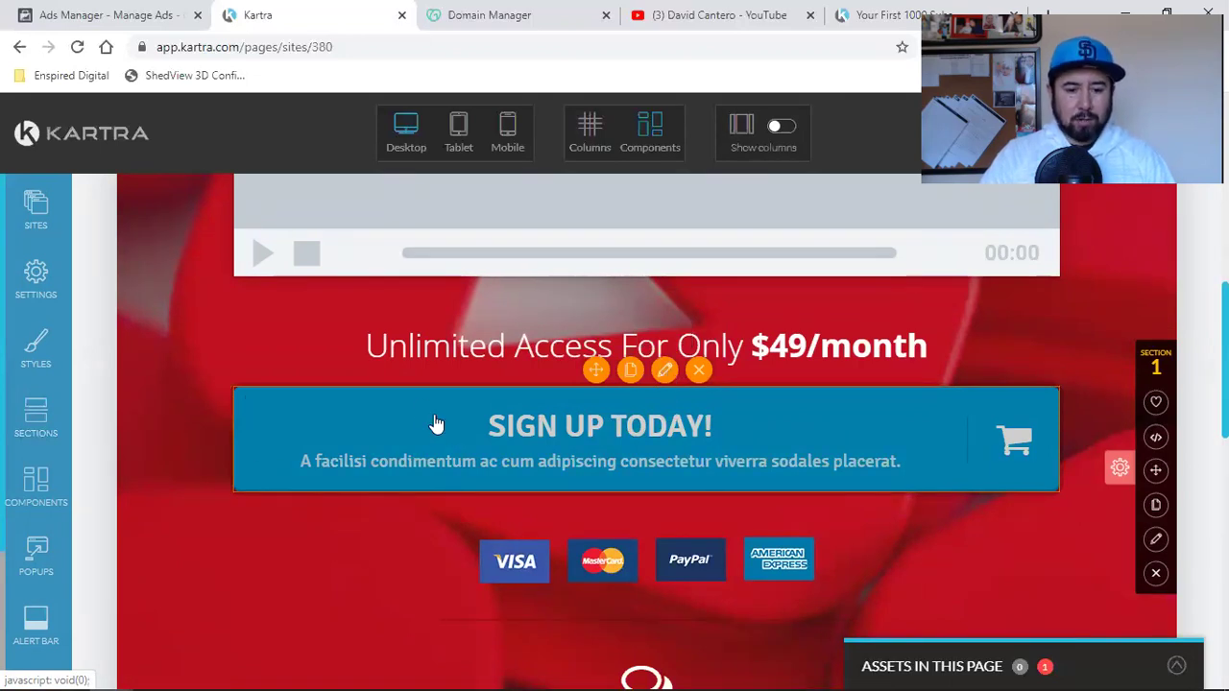
{"action": "left_click", "coordinate": [662, 372]}
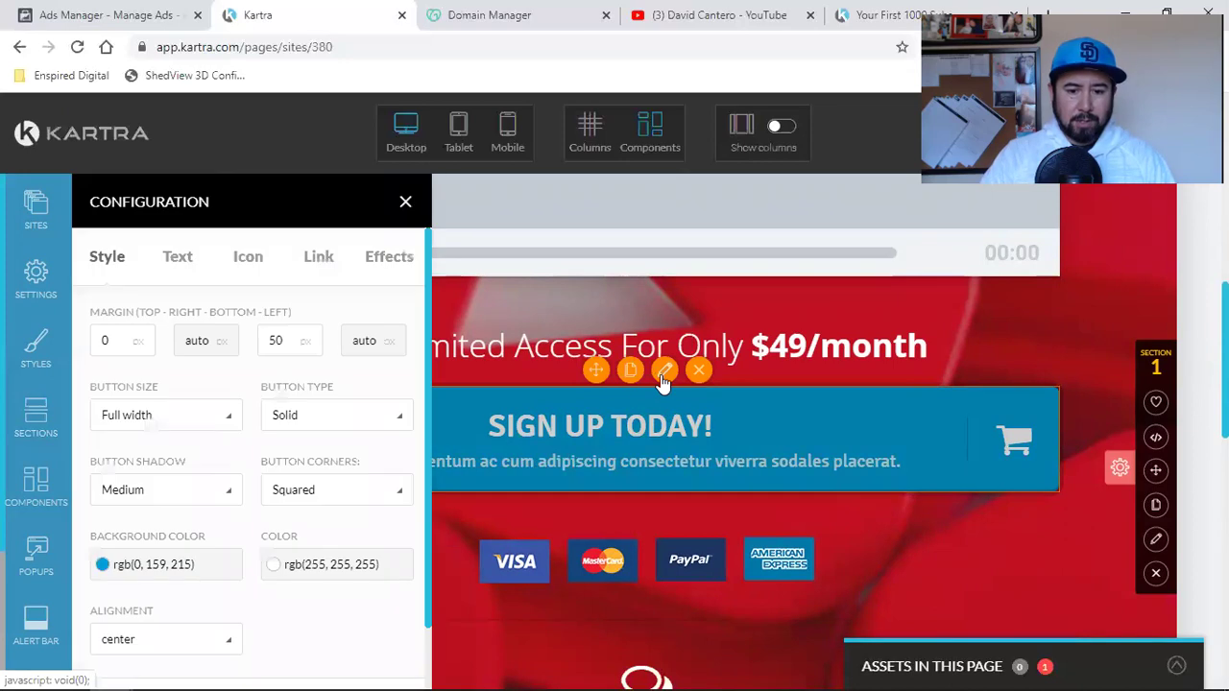
{"action": "left_click", "coordinate": [316, 567]}
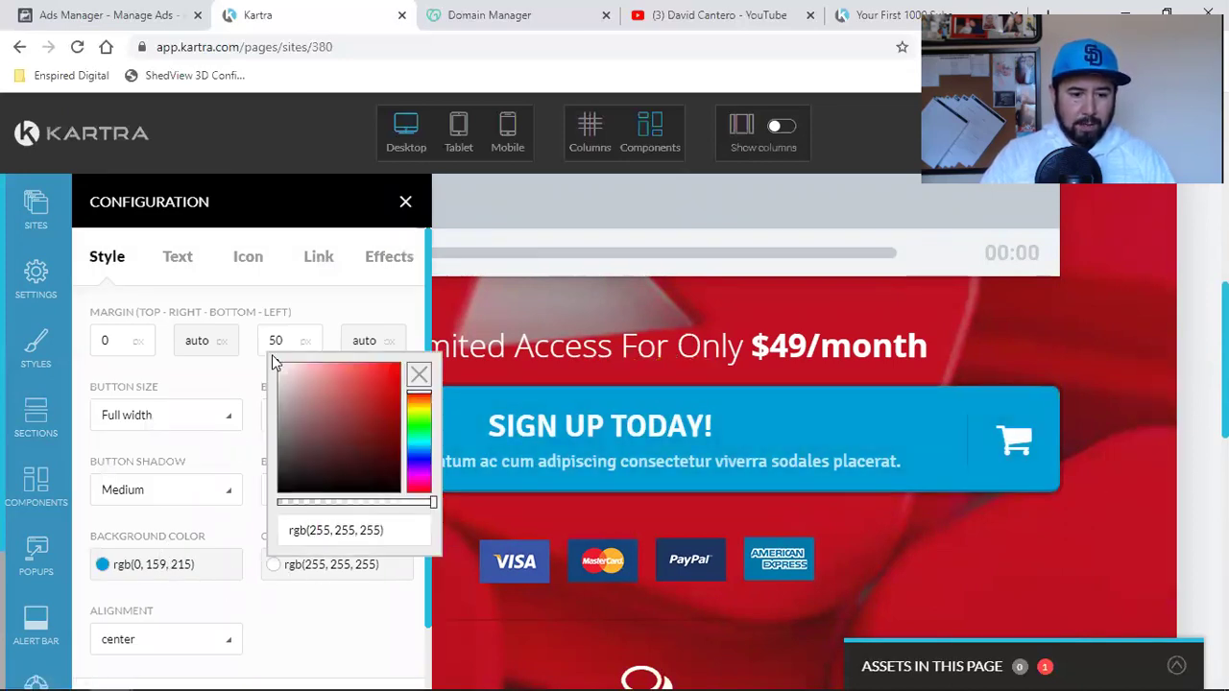
{"action": "left_click_drag", "start_coordinate": [277, 369], "coordinate": [394, 384]}
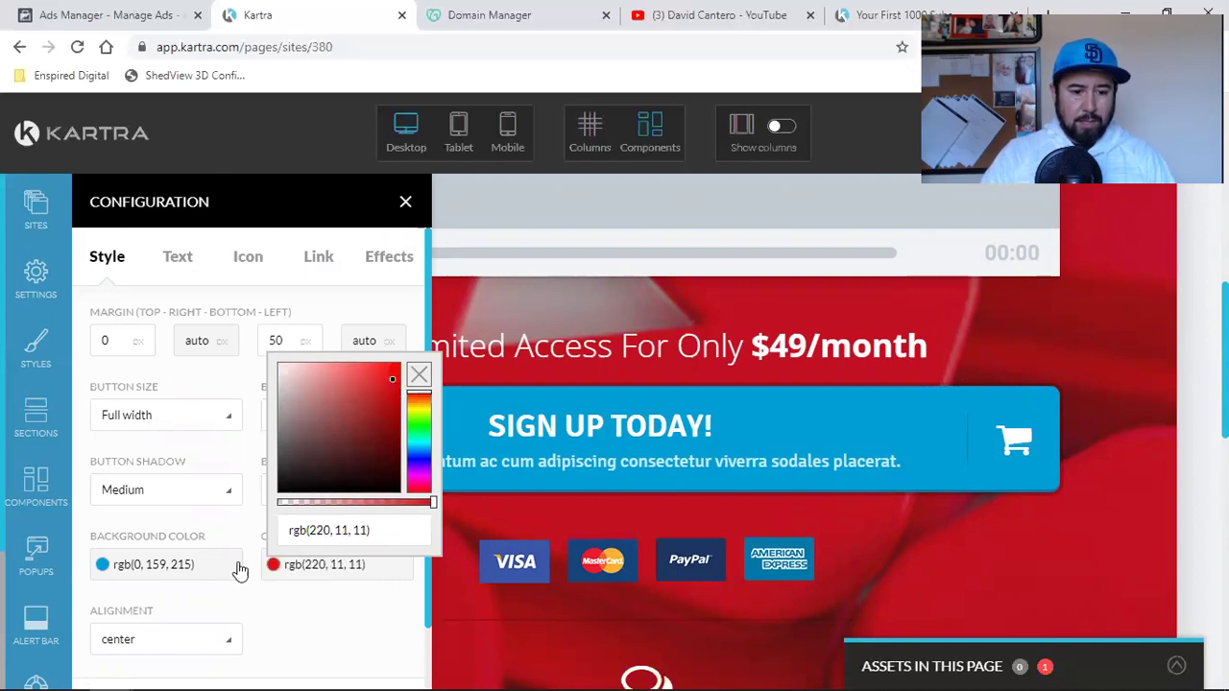
- Sample white from the GoDaddy Domain Manager page with the ColorPick Eyedropper and copy its hex code FFFFFF
{"action": "left_click", "coordinate": [168, 577]}
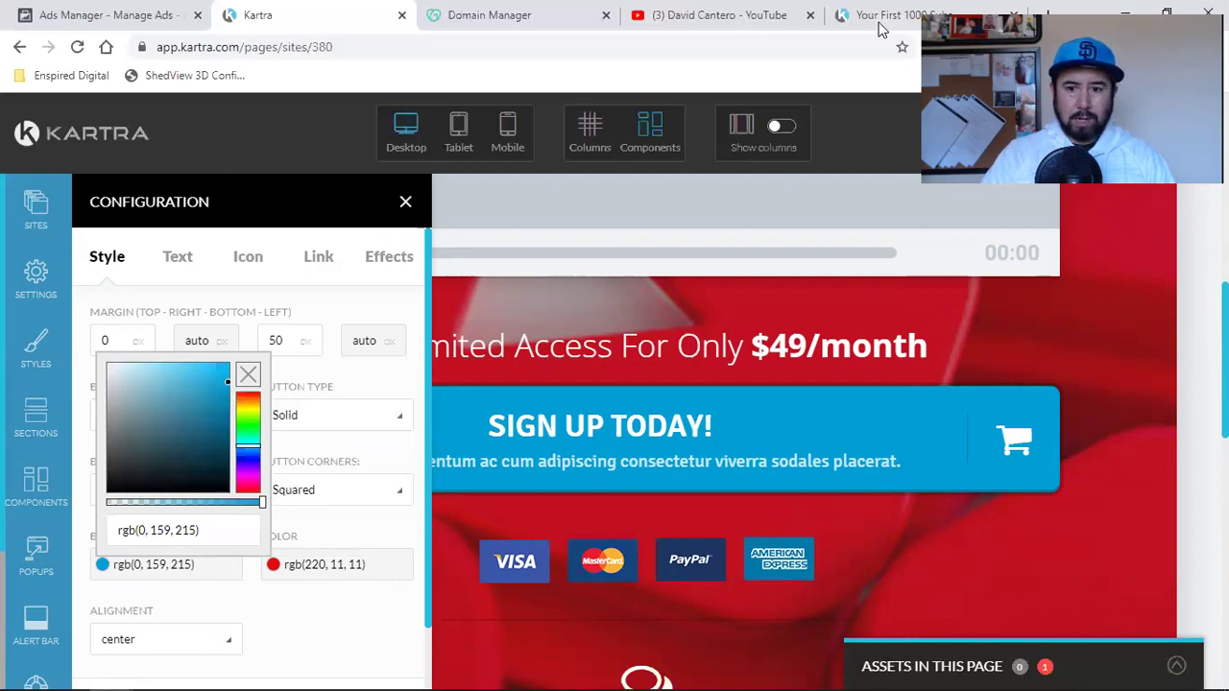
{"action": "left_click", "coordinate": [502, 11]}
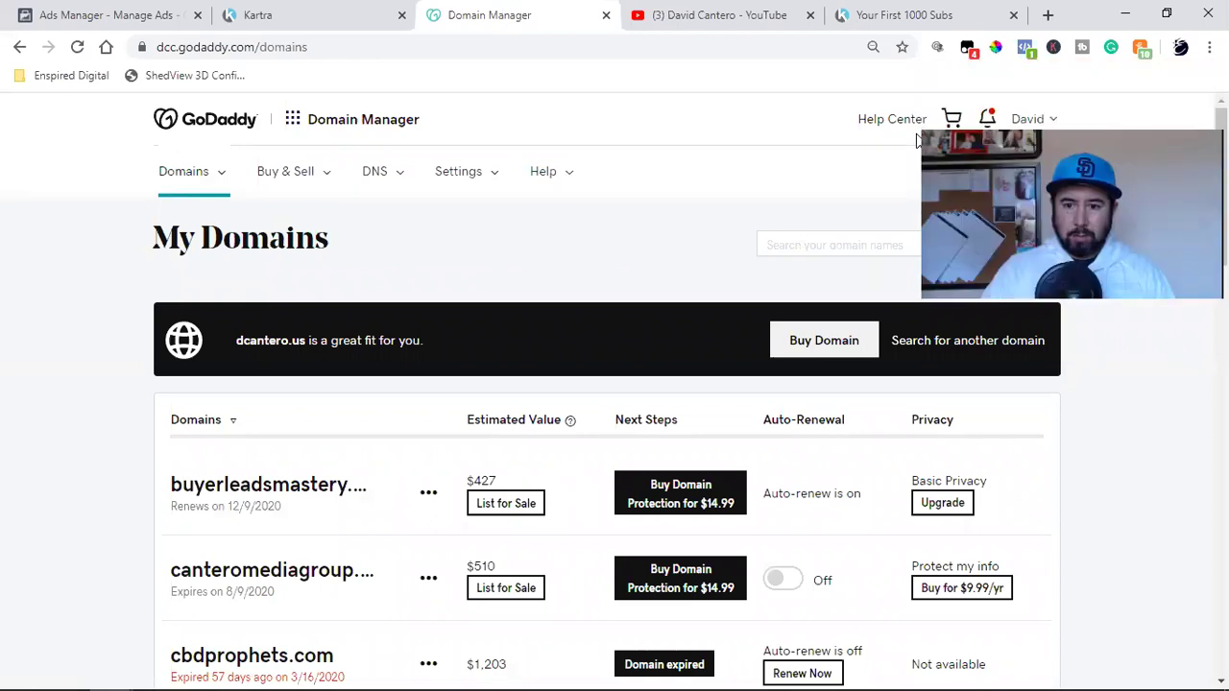
{"action": "left_click", "coordinate": [995, 47]}
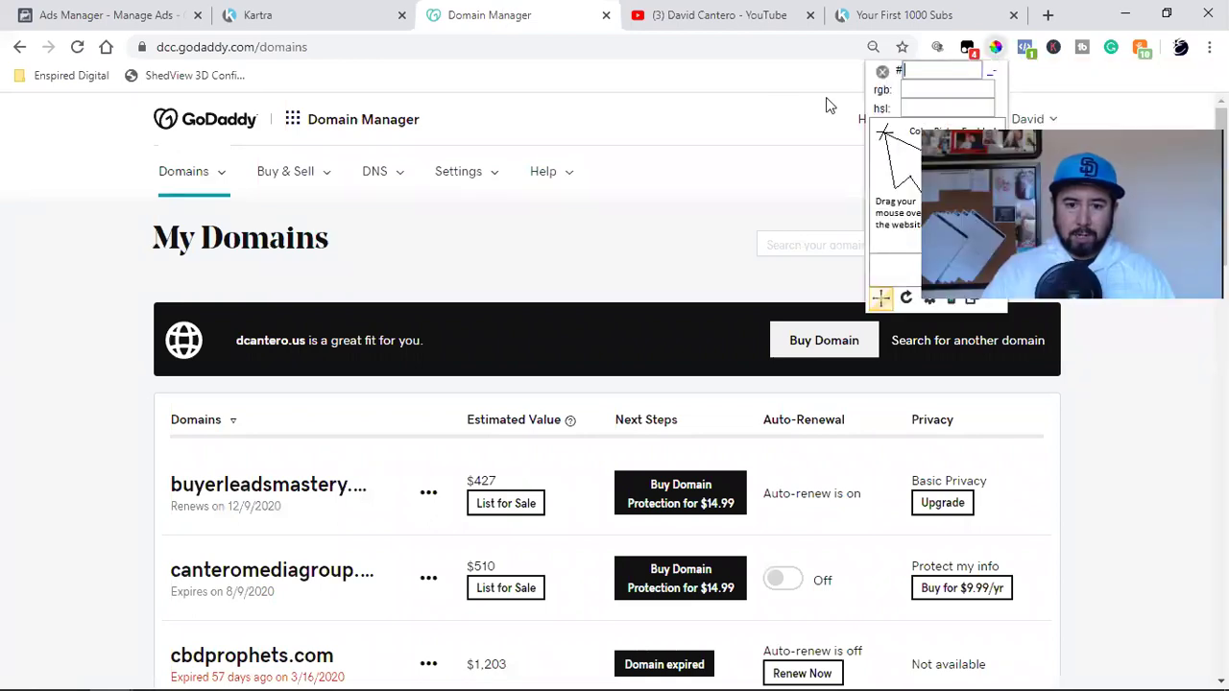
{"action": "left_click", "coordinate": [627, 125]}
{"action": "right_click", "coordinate": [664, 152]}
{"action": "left_click", "coordinate": [676, 162]}
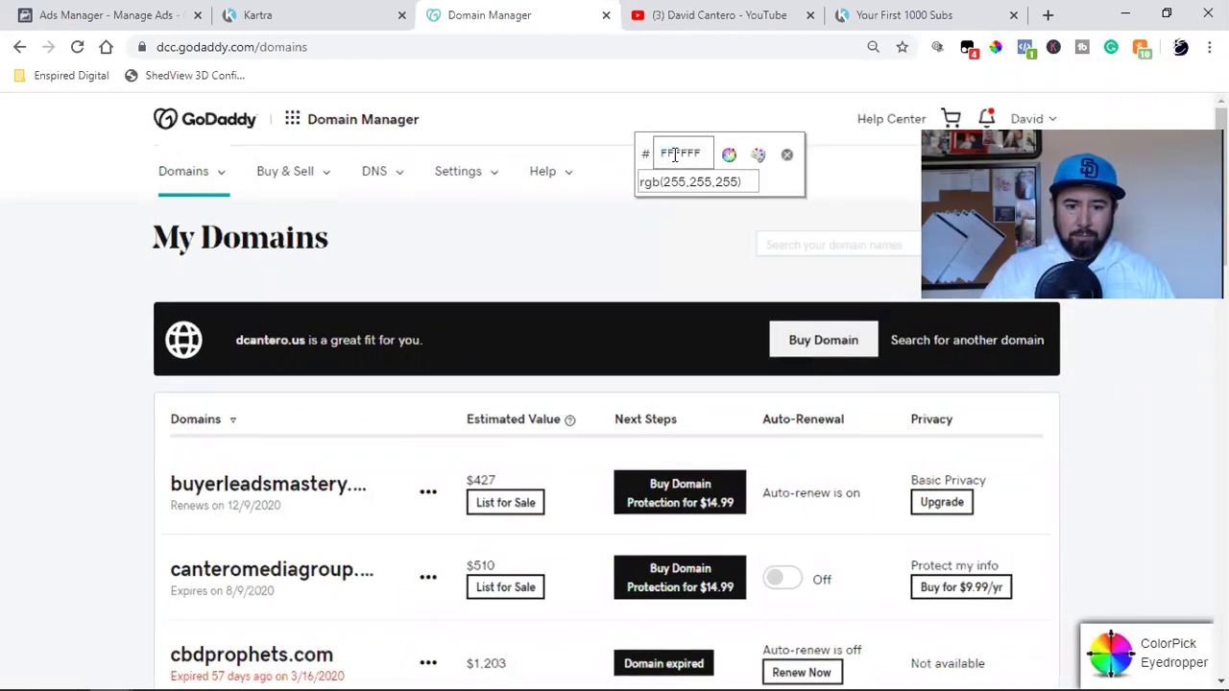
{"action": "double_click", "coordinate": [674, 155]}
{"action": "right_click", "coordinate": [675, 153]}
{"action": "left_click", "coordinate": [786, 171]}
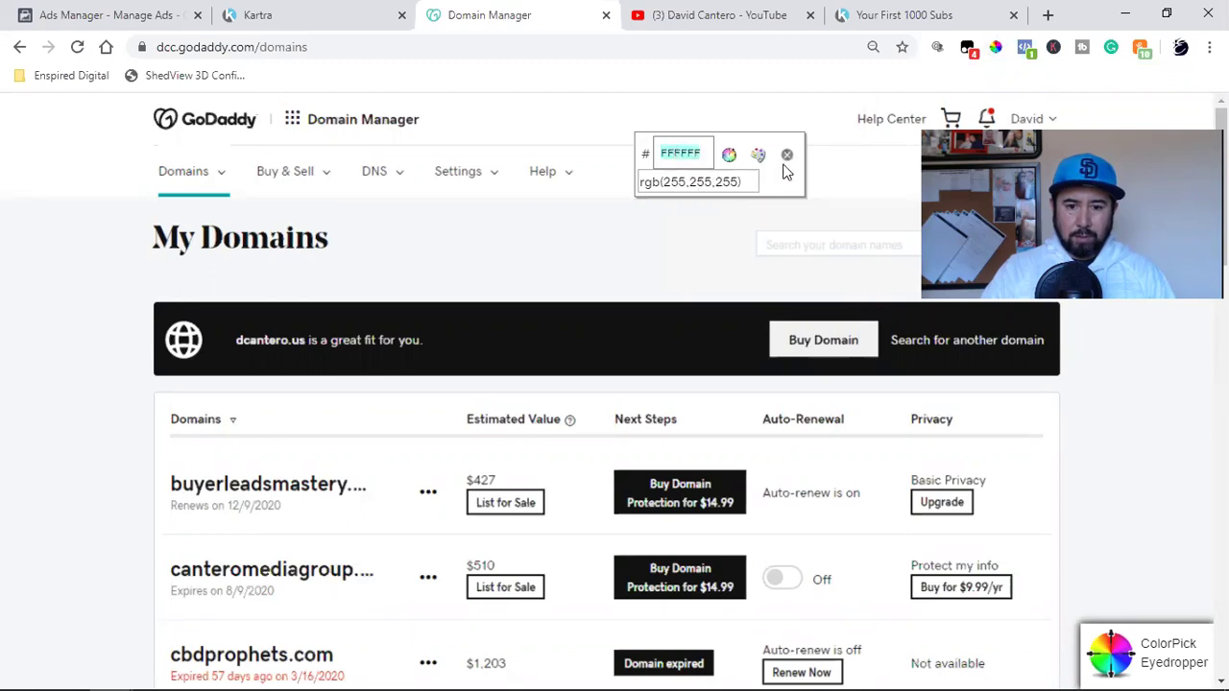
{"action": "left_click", "coordinate": [785, 156]}
- Back in Kartra, paste the copied white as the sign-up button's background color, apply it and close the configuration
{"action": "left_click", "coordinate": [340, 12]}
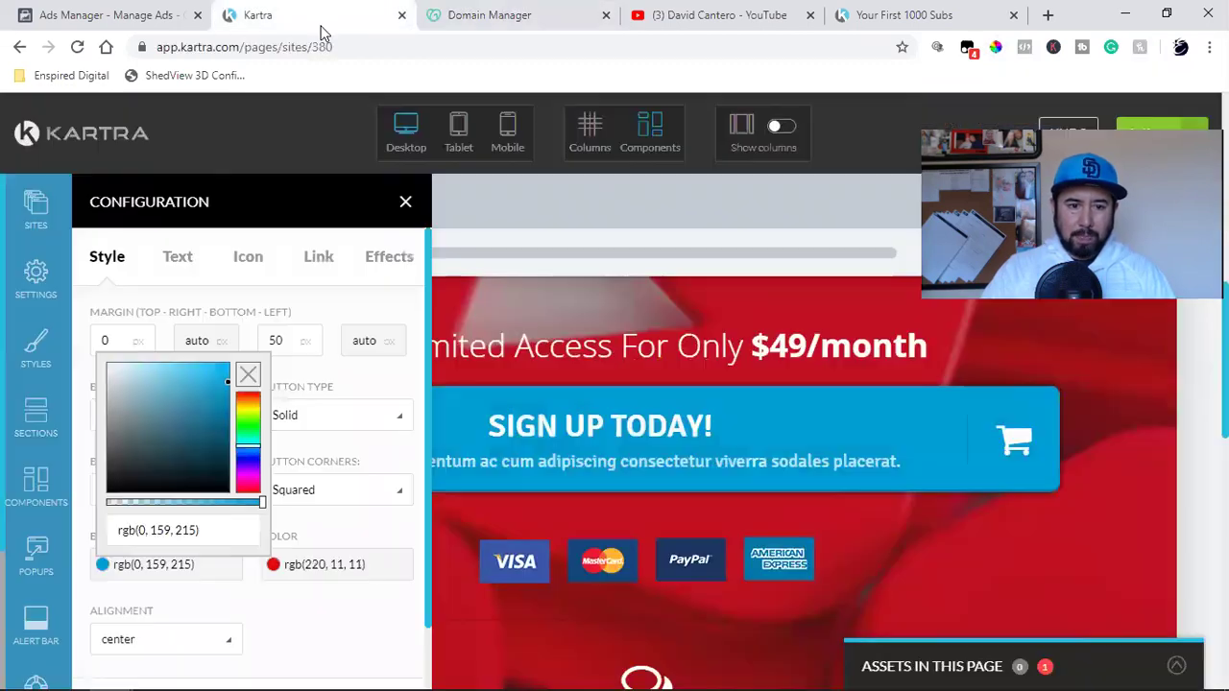
{"action": "triple_click", "coordinate": [177, 529]}
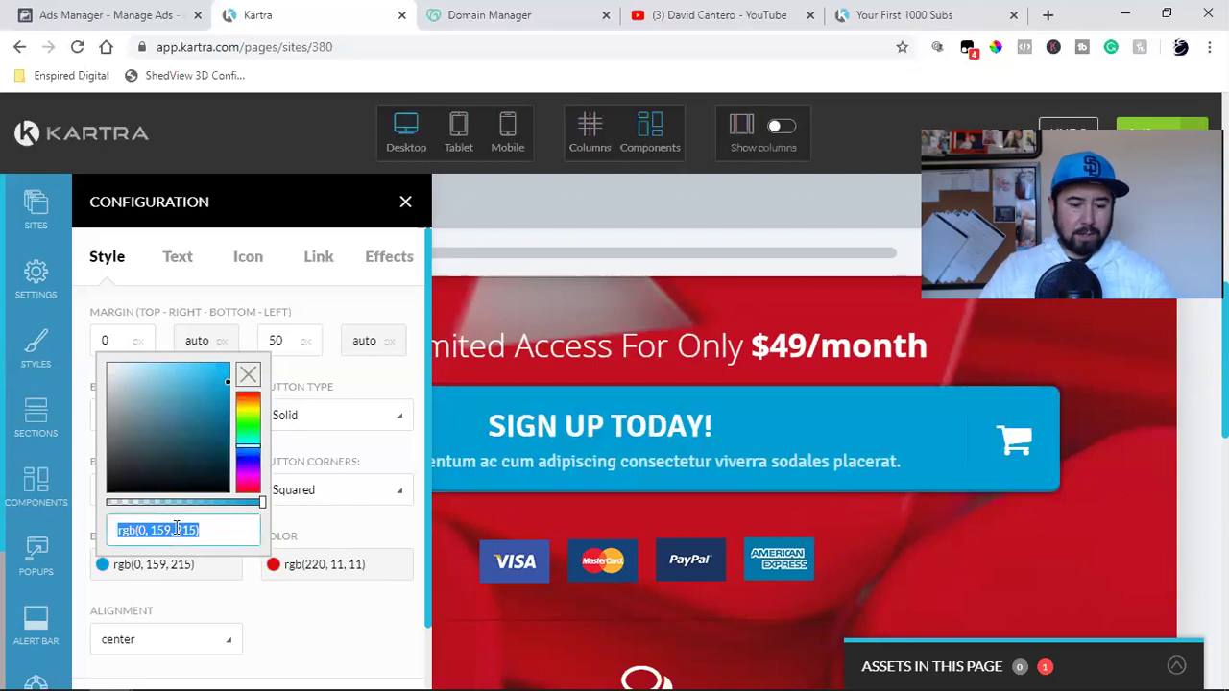
{"action": "key", "text": "ctrl+v"}
{"action": "scroll", "coordinate": [264, 534], "scroll_direction": "down", "scroll_amount": 3}
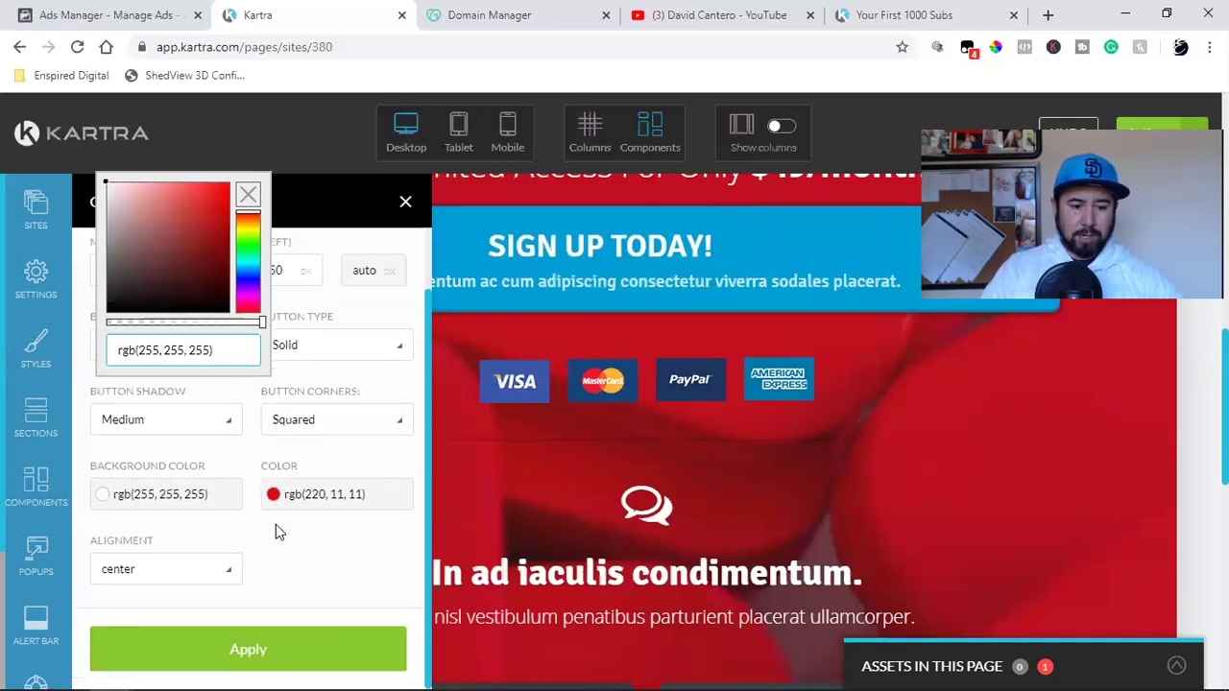
{"action": "left_click", "coordinate": [285, 651]}
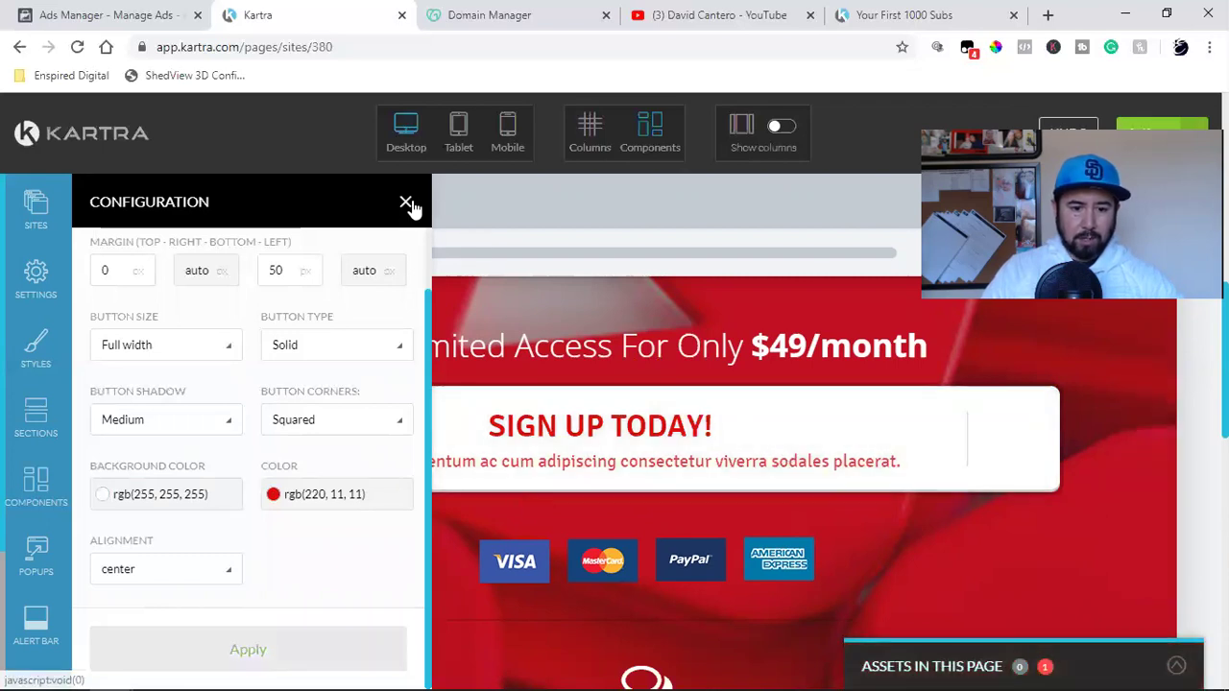
{"action": "left_click", "coordinate": [405, 202]}
- Set the sign-up button's shadow to Large and apply it
{"action": "mouse_move", "coordinate": [598, 448]}
{"action": "left_click", "coordinate": [669, 374]}
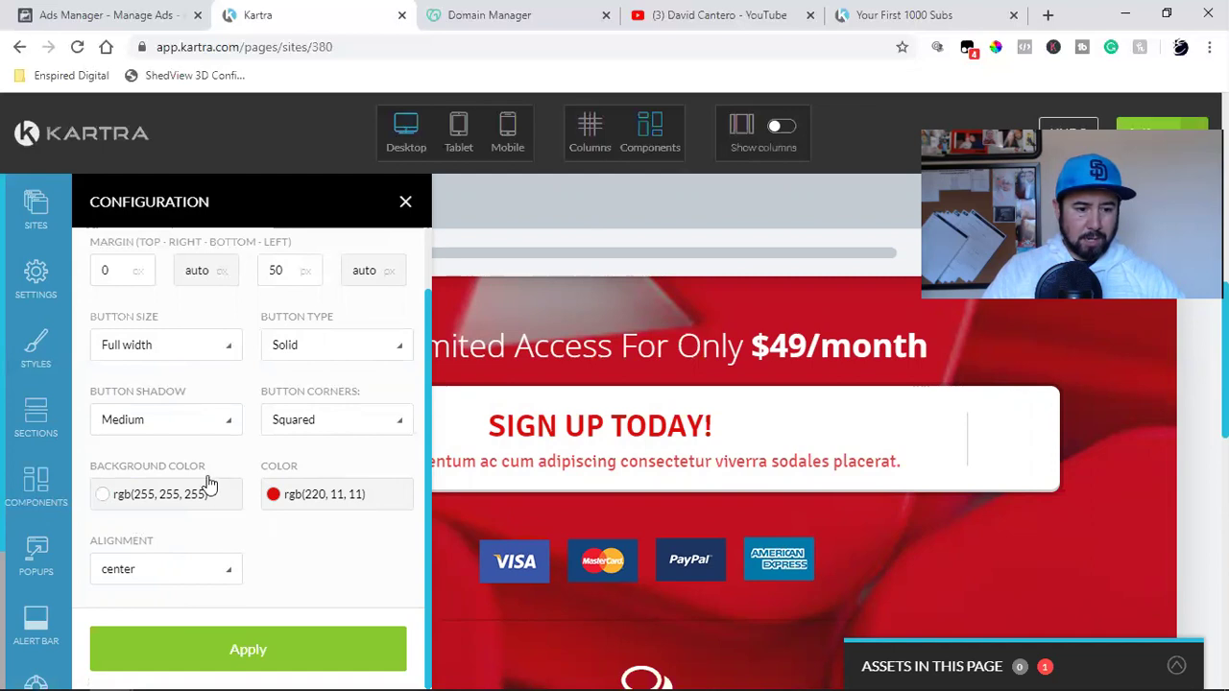
{"action": "scroll", "coordinate": [202, 475], "scroll_direction": "up", "scroll_amount": 2}
{"action": "left_click", "coordinate": [155, 491]}
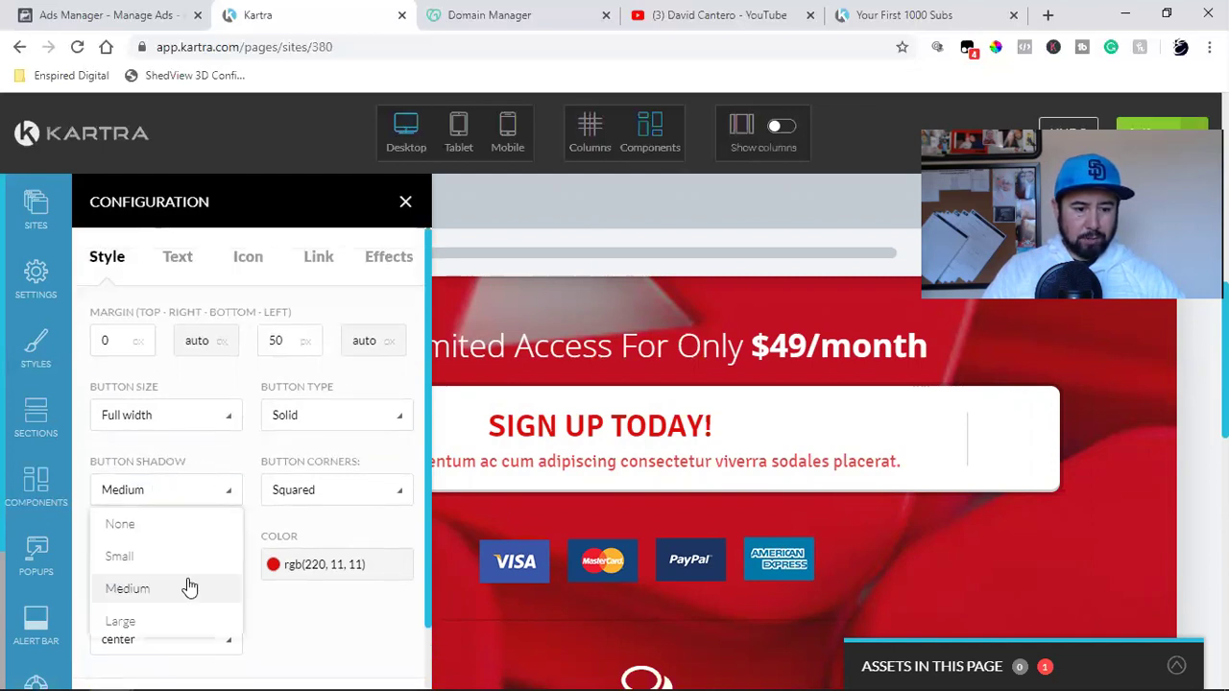
{"action": "scroll", "coordinate": [182, 583], "scroll_direction": "down", "scroll_amount": 2}
{"action": "left_click", "coordinate": [166, 552]}
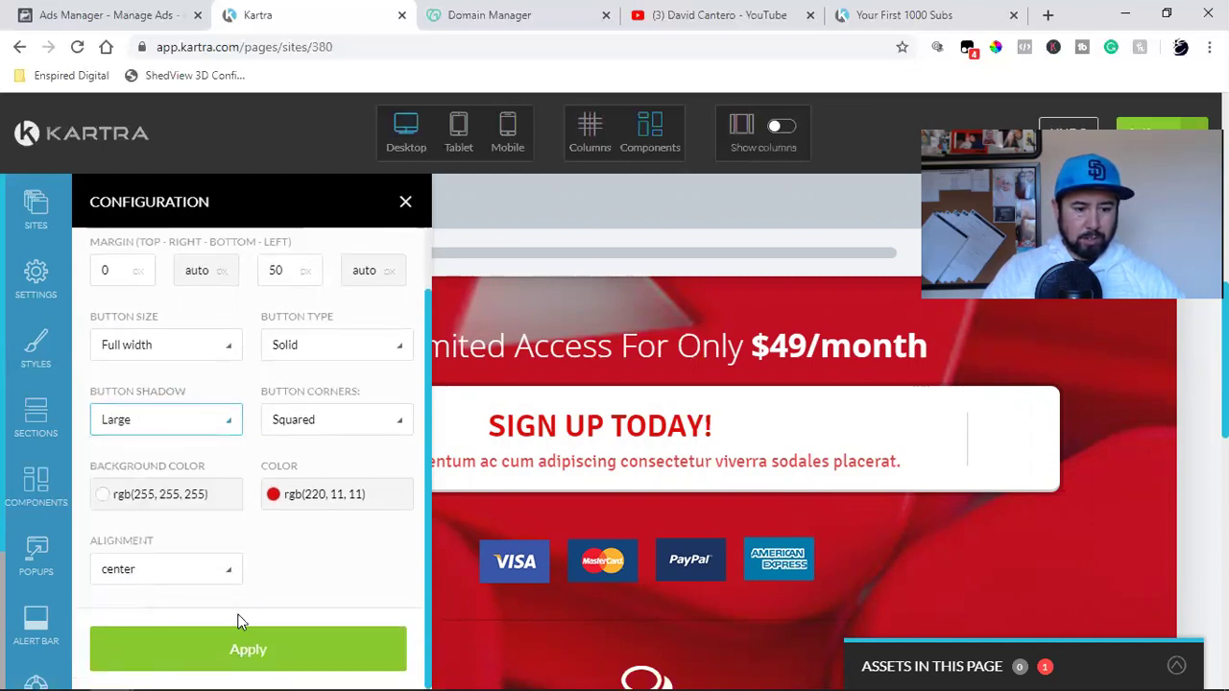
{"action": "left_click", "coordinate": [299, 656]}
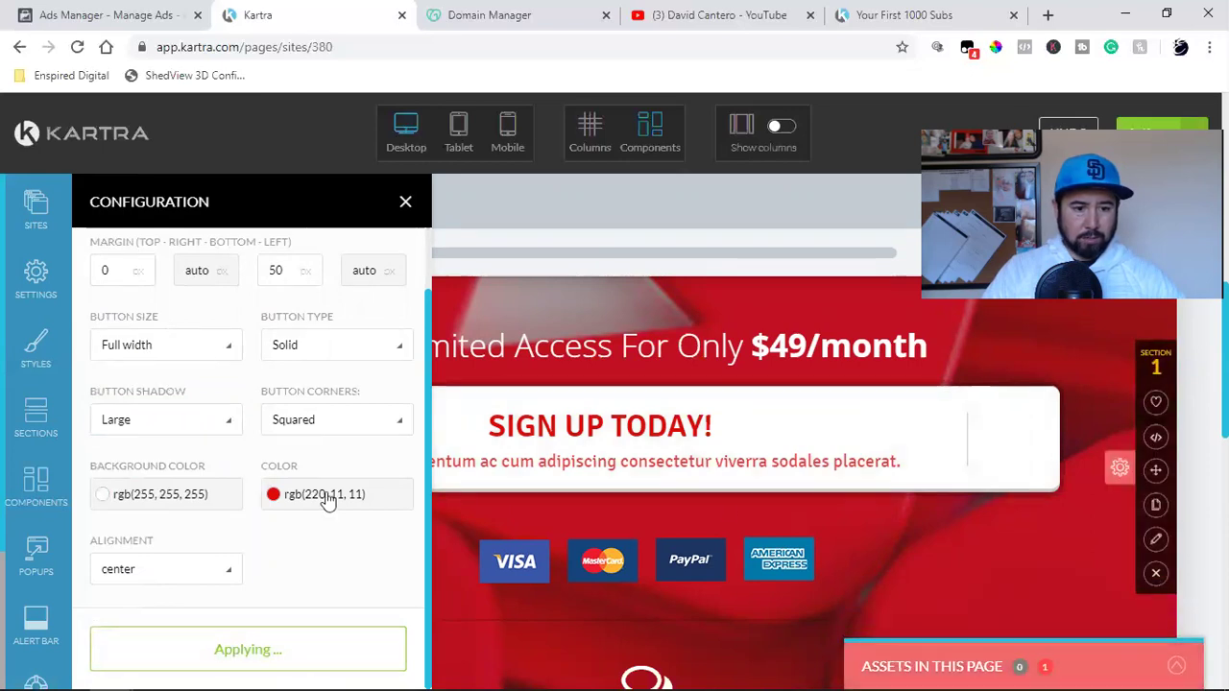
{"action": "scroll", "coordinate": [369, 497], "scroll_direction": "up", "scroll_amount": 2}
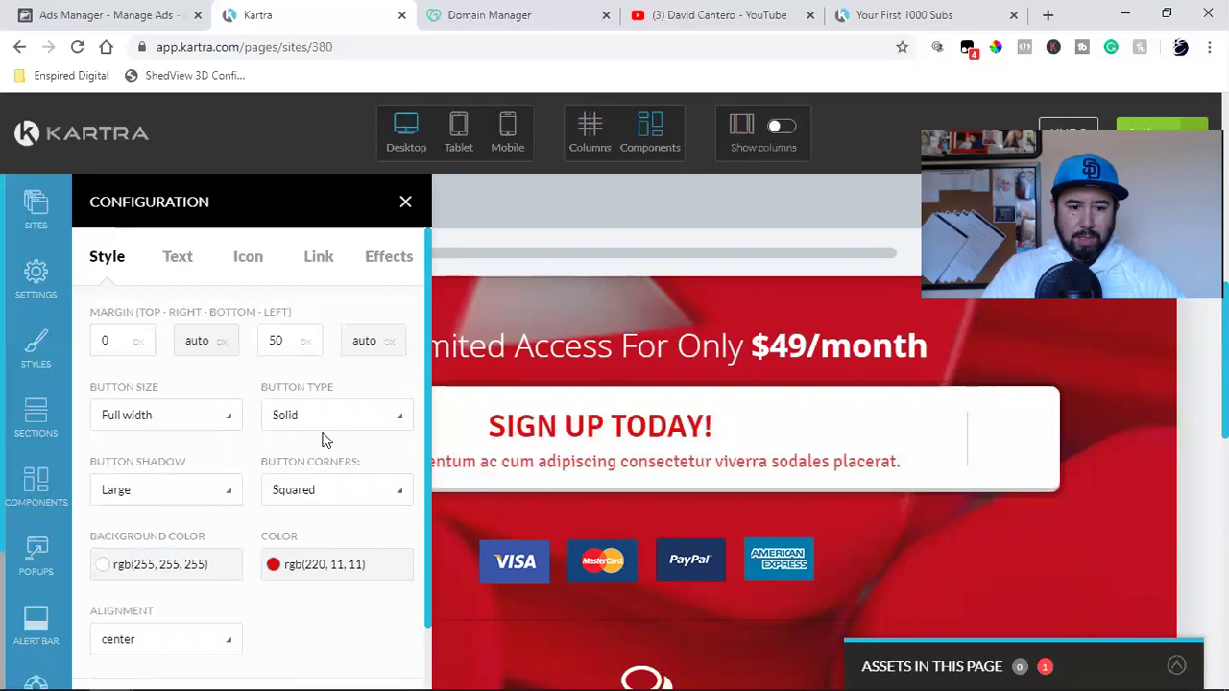
{"action": "left_click", "coordinate": [319, 259]}
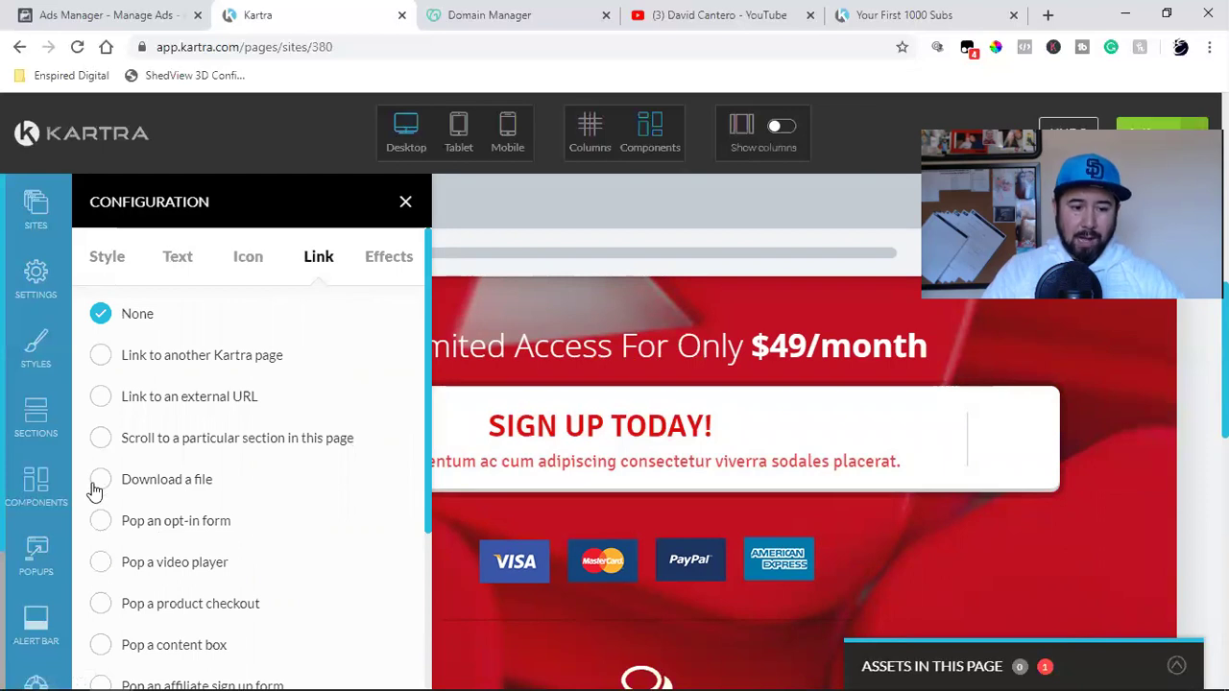
{"action": "scroll", "coordinate": [106, 491], "scroll_direction": "down", "scroll_amount": 2}
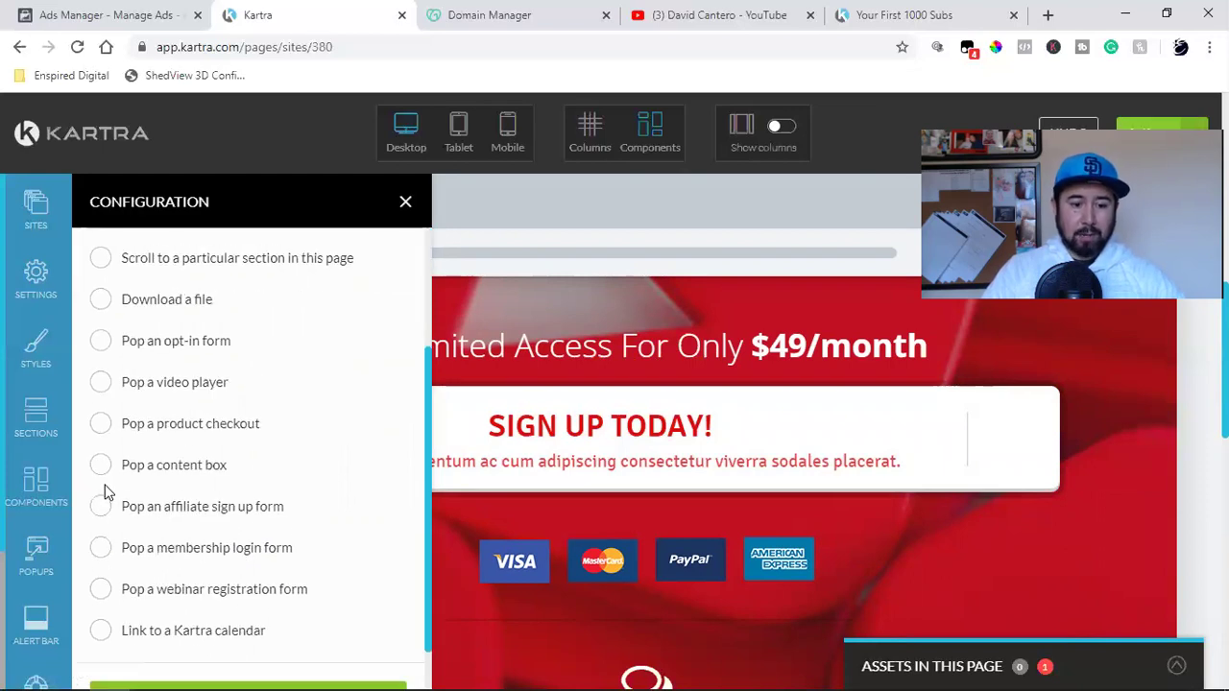
{"action": "left_click", "coordinate": [103, 428]}
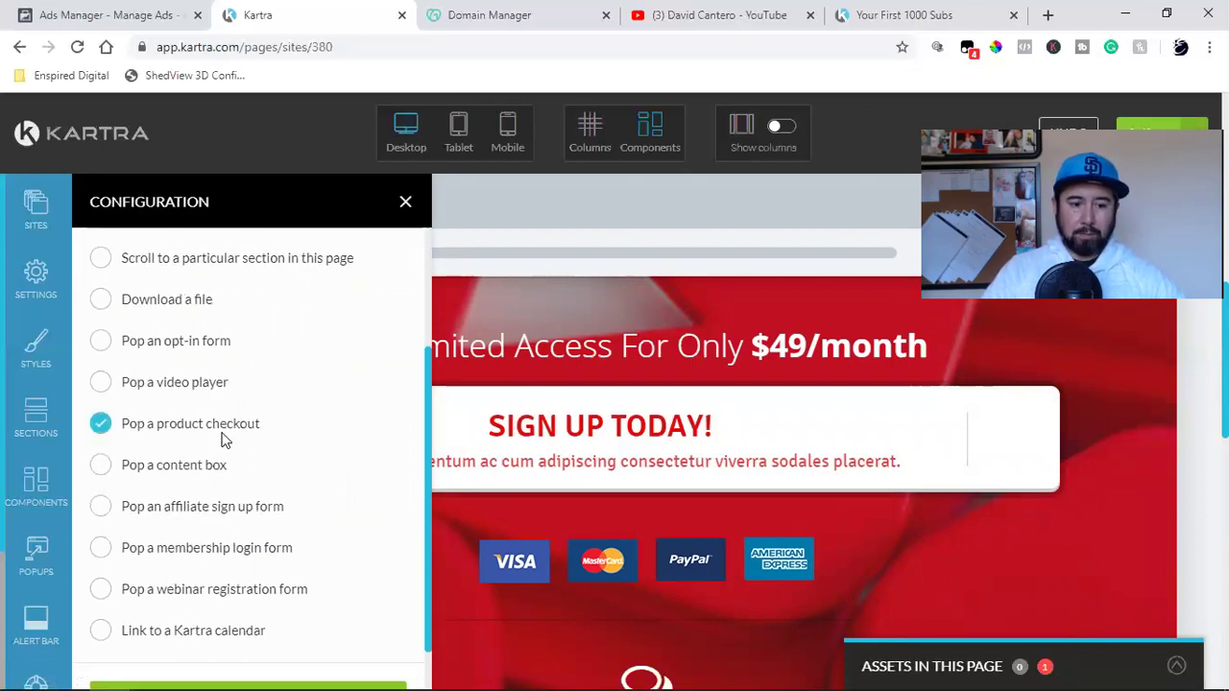
{"action": "scroll", "coordinate": [276, 421], "scroll_direction": "down", "scroll_amount": 2}
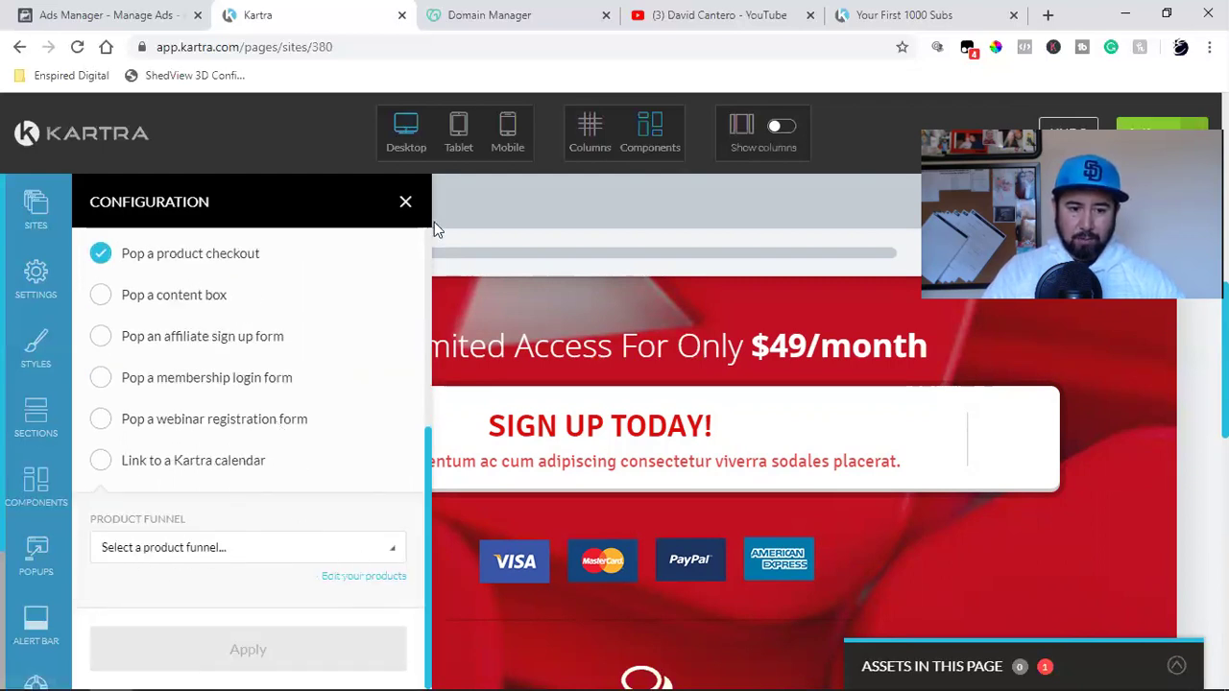
{"action": "left_click", "coordinate": [405, 204]}
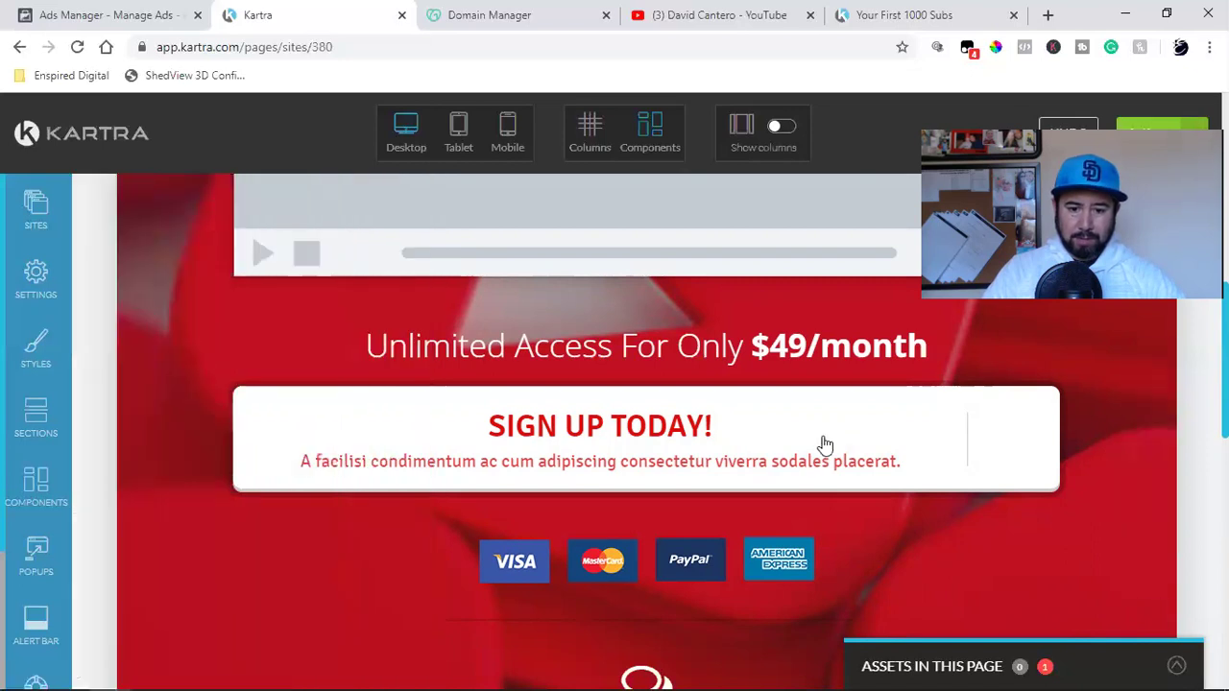
- Delete the "YOUR LOGO" placeholder above the headline on the thank-you page
{"action": "scroll", "coordinate": [822, 441], "scroll_direction": "down", "scroll_amount": 4}
{"action": "scroll", "coordinate": [823, 437], "scroll_direction": "down", "scroll_amount": 7}
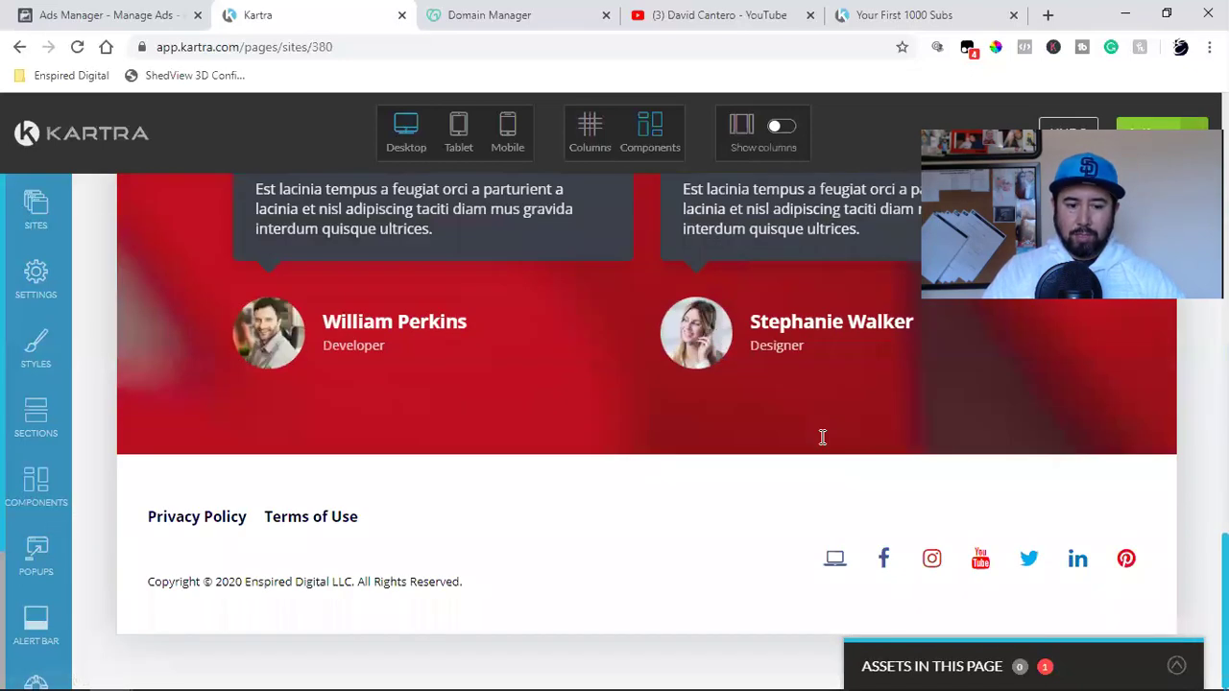
{"action": "scroll", "coordinate": [822, 434], "scroll_direction": "up", "scroll_amount": 14}
{"action": "scroll", "coordinate": [820, 443], "scroll_direction": "up", "scroll_amount": 4}
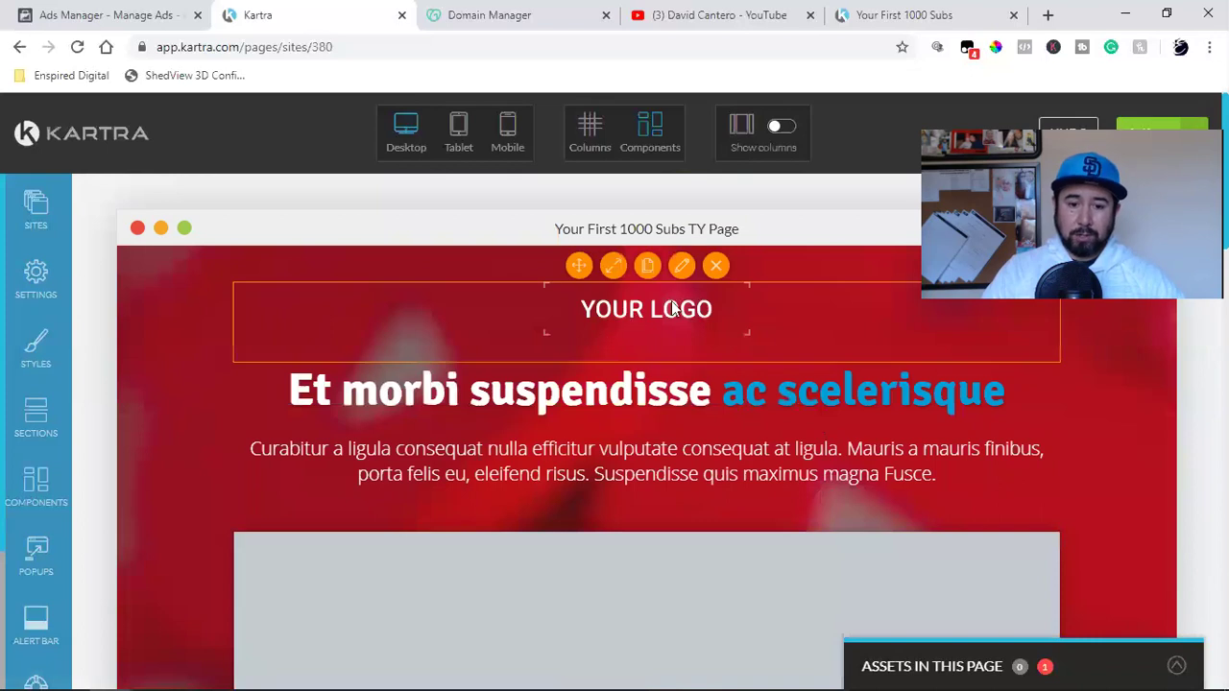
{"action": "left_click", "coordinate": [715, 265]}
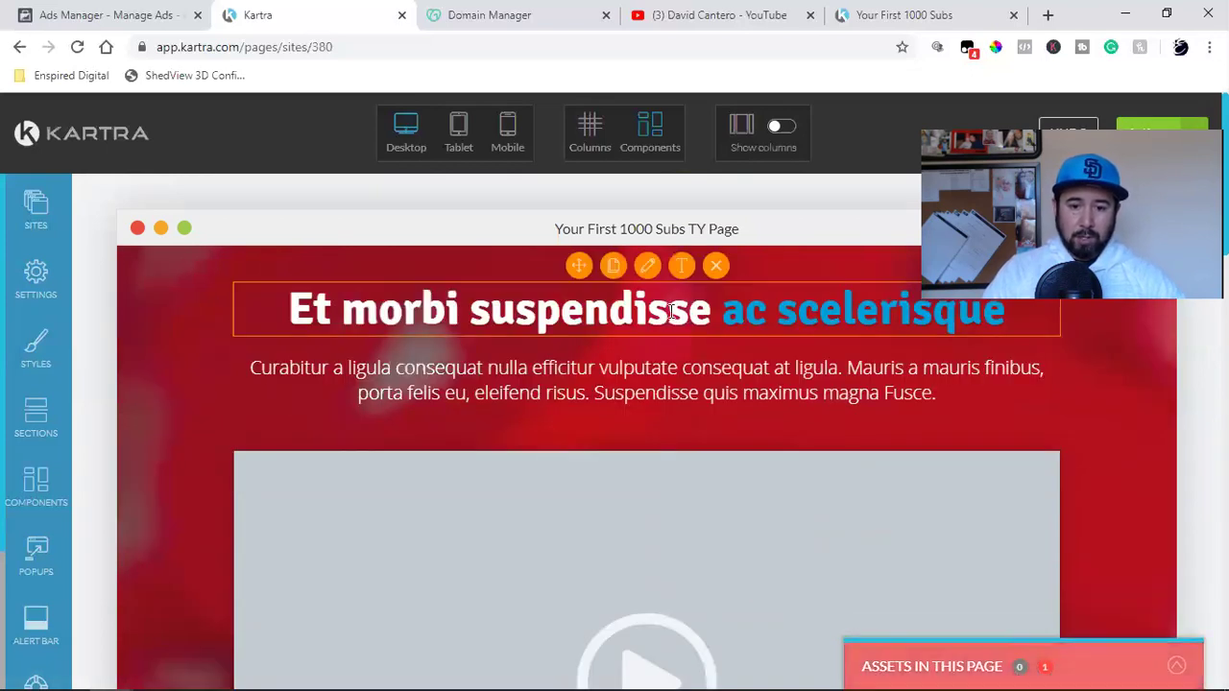
- Replace the placeholder headline with "How To Explode Your YouTubeChannel & Get Your First 1000 Subscribers Fast!"
{"action": "double_click", "coordinate": [674, 310]}
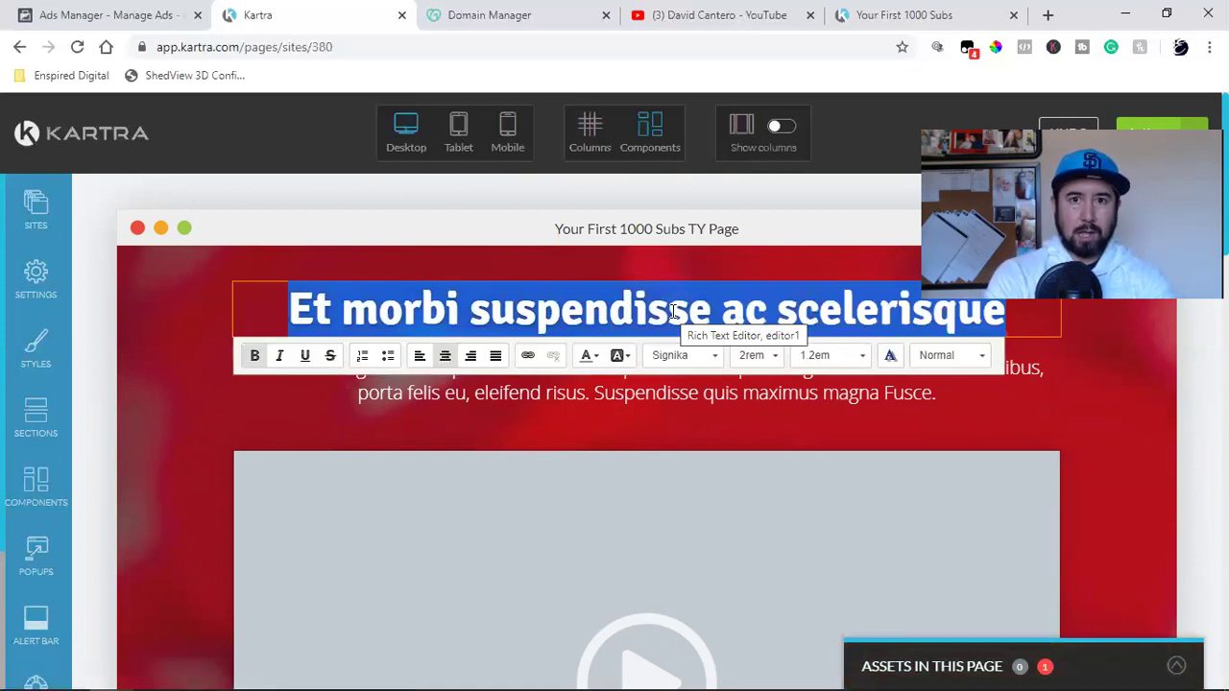
{"action": "type", "text": "How TO"}
{"action": "key", "text": "BackSpace"}
{"action": "type", "text": "o Expokde"}
{"action": "key", "text": "BackSpace"}
{"action": "key", "text": "BackSpace"}
{"action": "key", "text": "BackSpace"}
{"action": "key", "text": "BackSpace"}
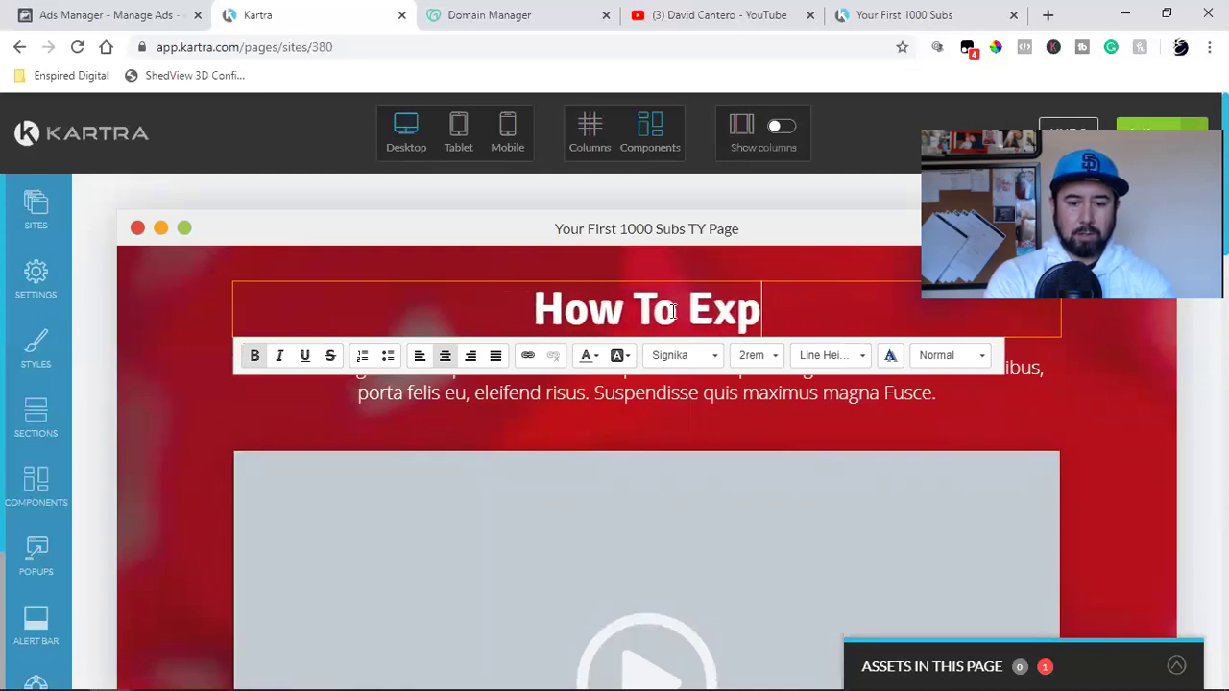
{"action": "type", "text": "ok"}
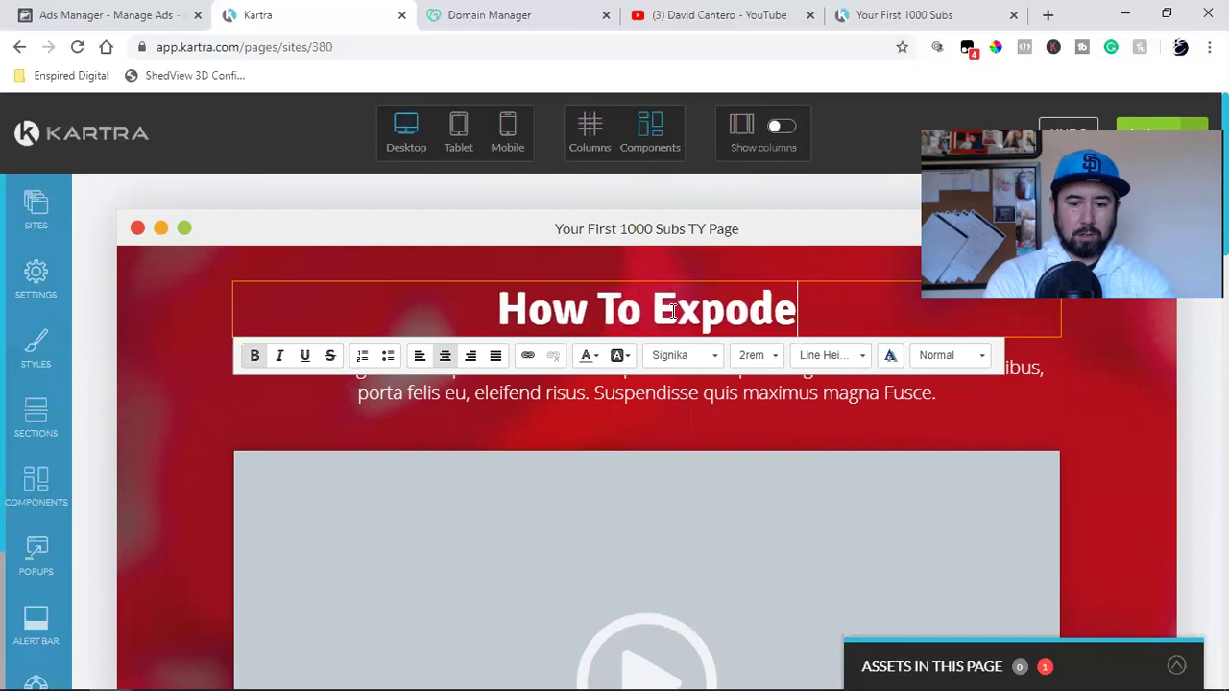
{"action": "key", "text": "BackSpace"}
{"action": "key", "text": "BackSpace"}
{"action": "key", "text": "BackSpace"}
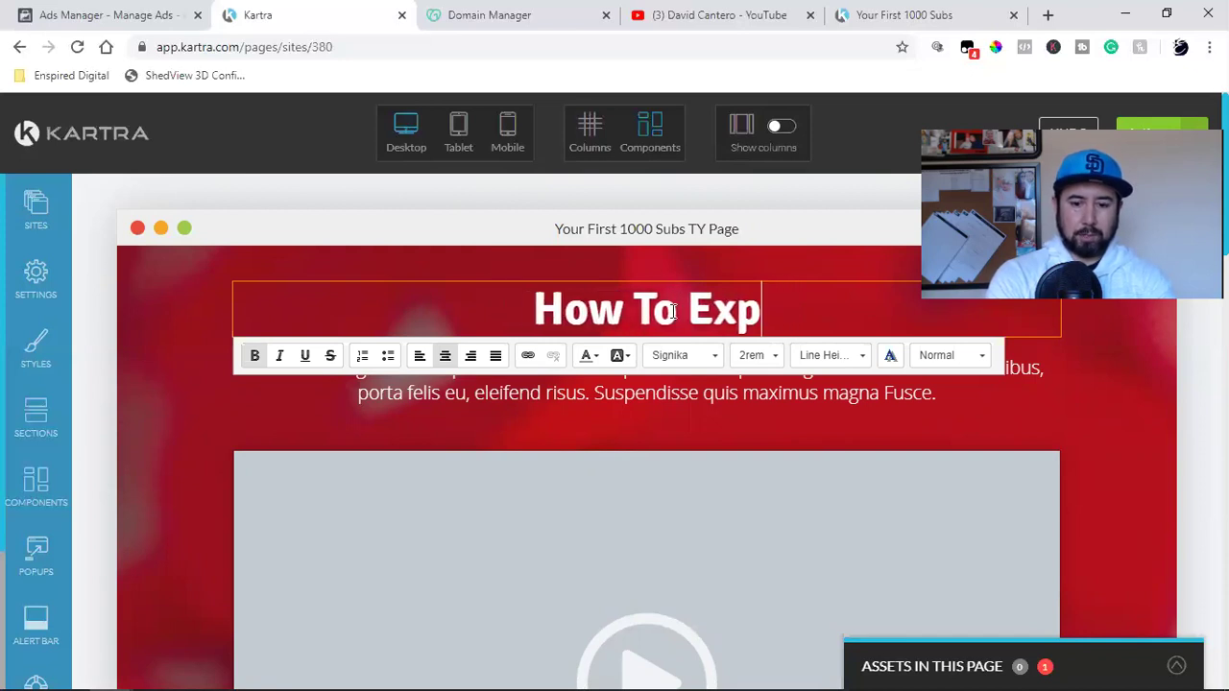
{"action": "type", "text": "lode You"}
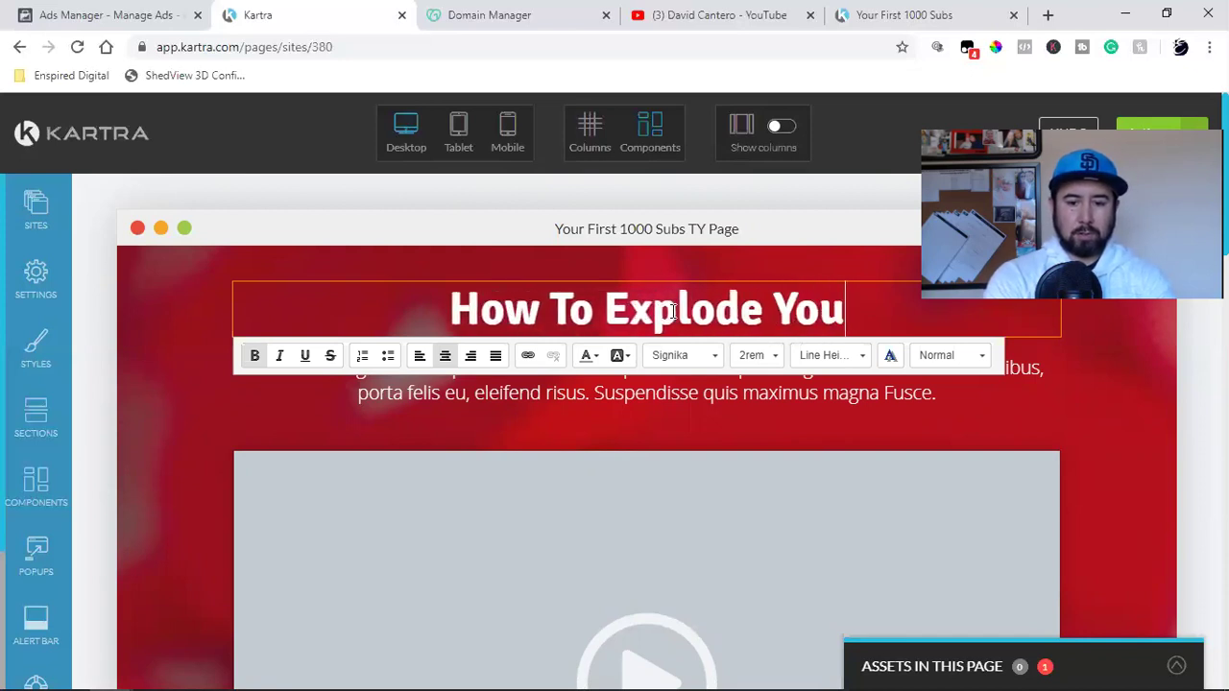
{"action": "type", "text": "r YouT"}
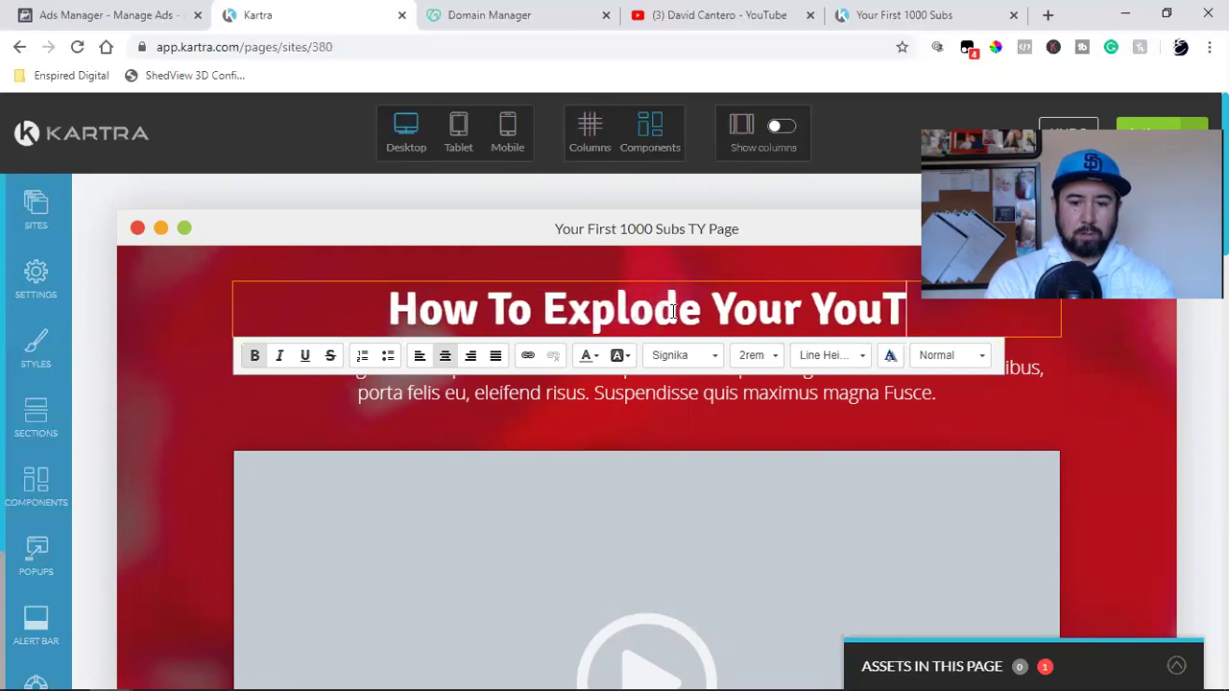
{"action": "type", "text": "ubeChannel"}
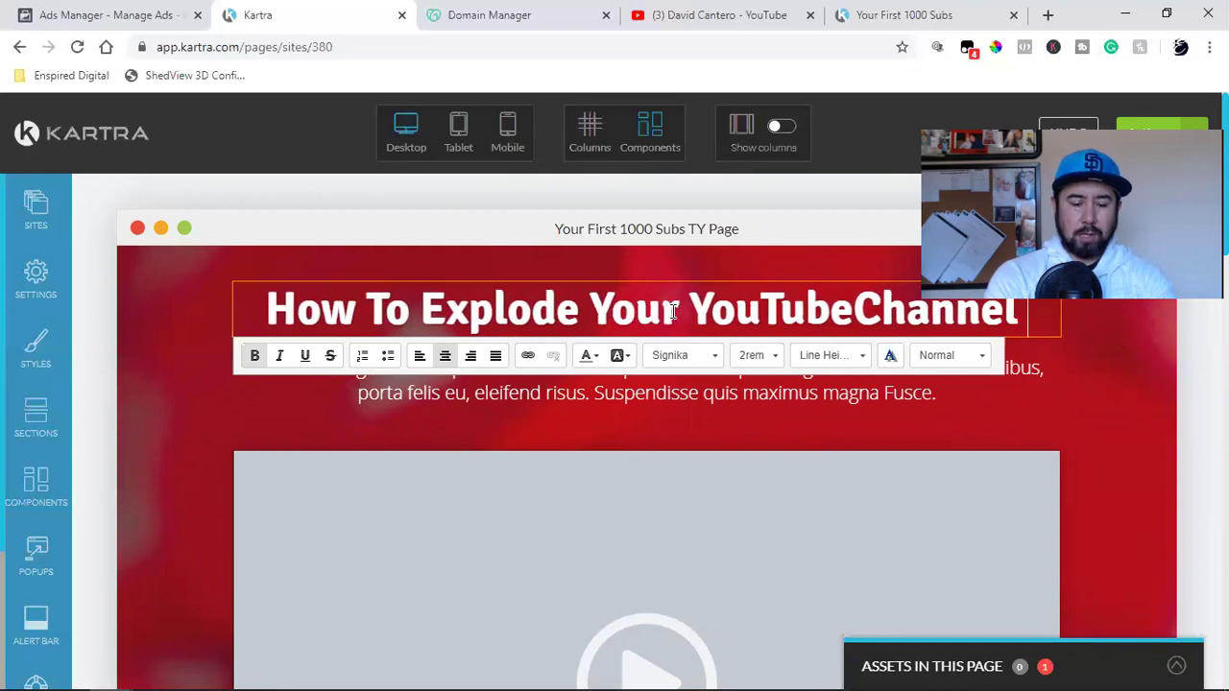
{"action": "type", "text": " & Get Y"}
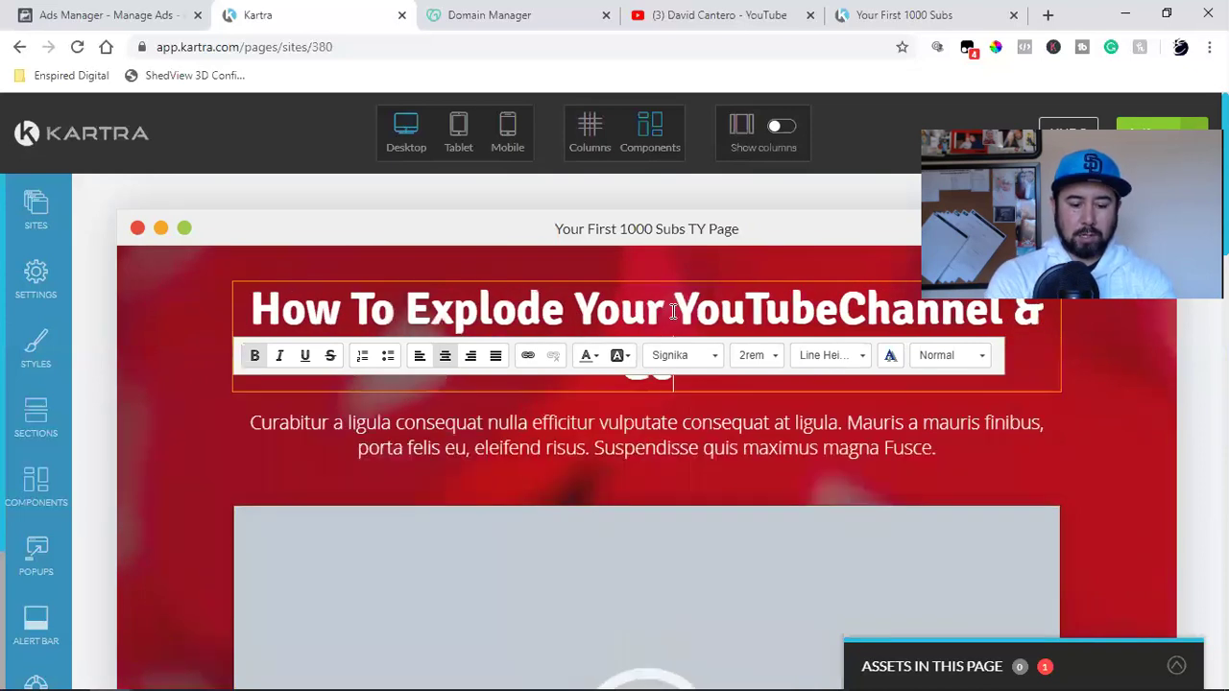
{"action": "type", "text": "our First"}
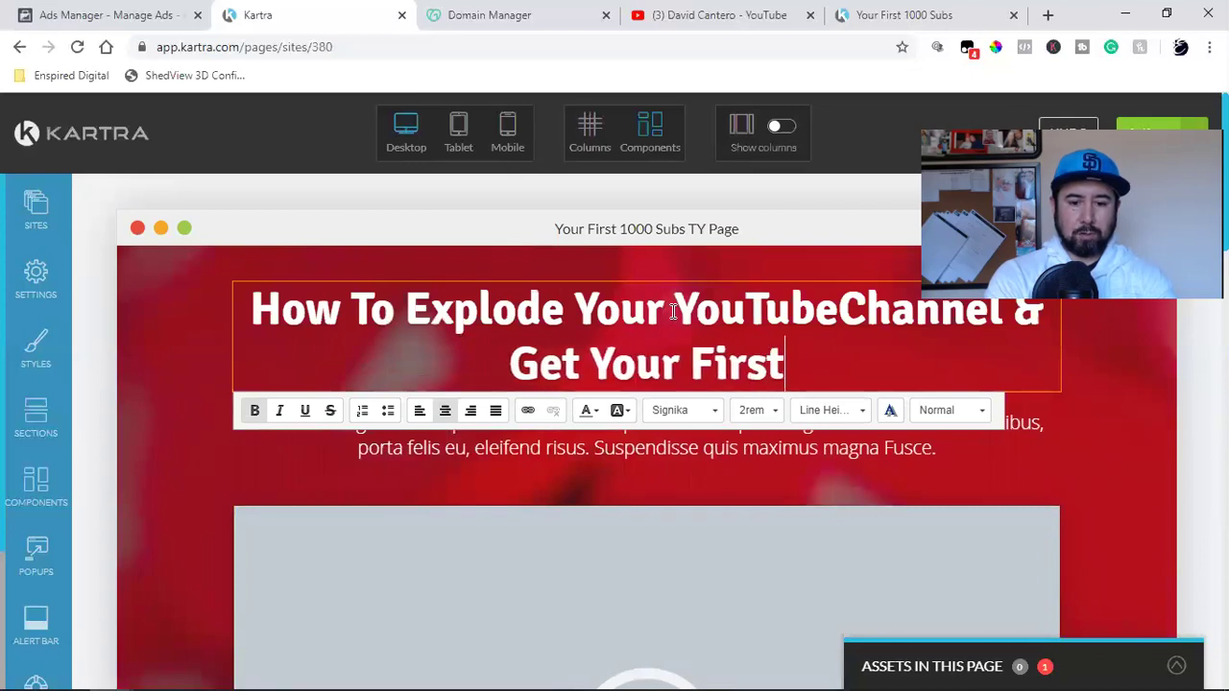
{"action": "type", "text": " 1000 Su"}
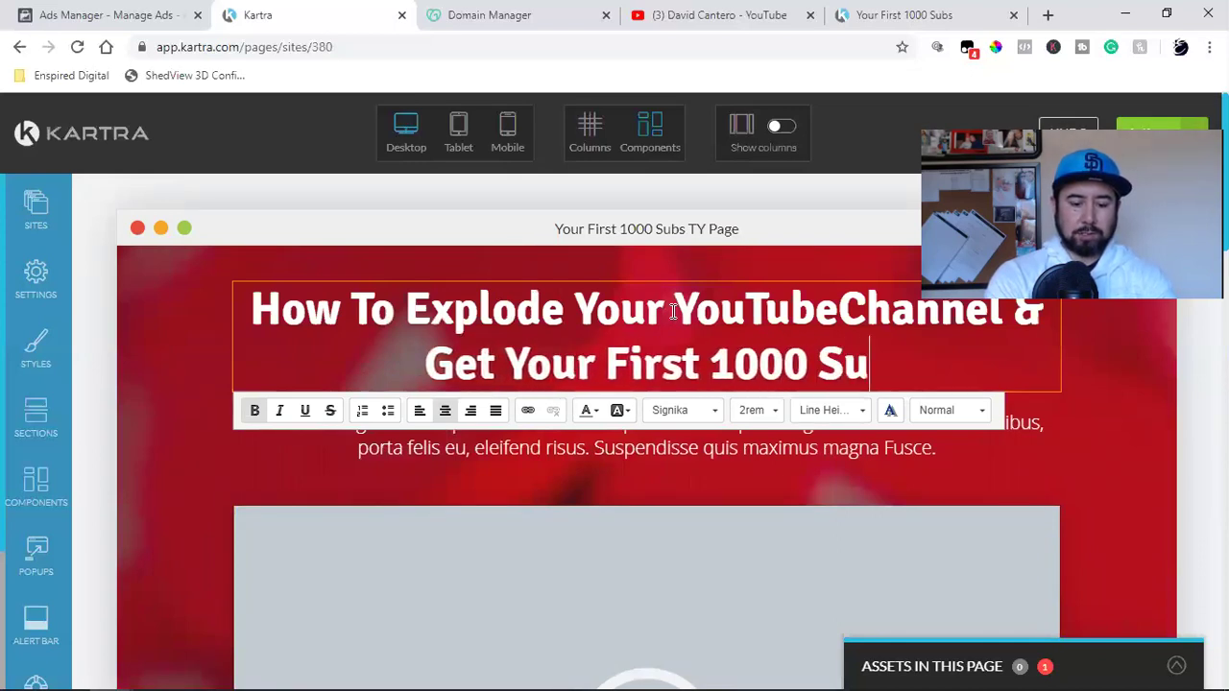
{"action": "type", "text": "bscribers"}
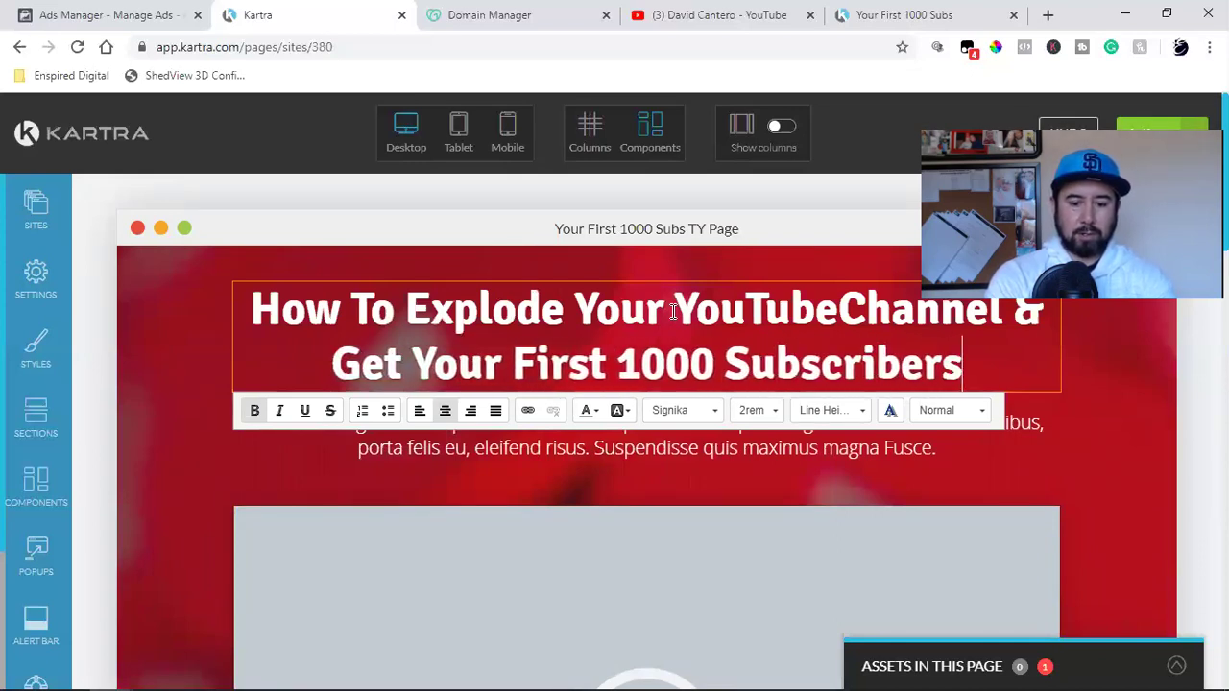
{"action": "type", "text": " Fast!"}
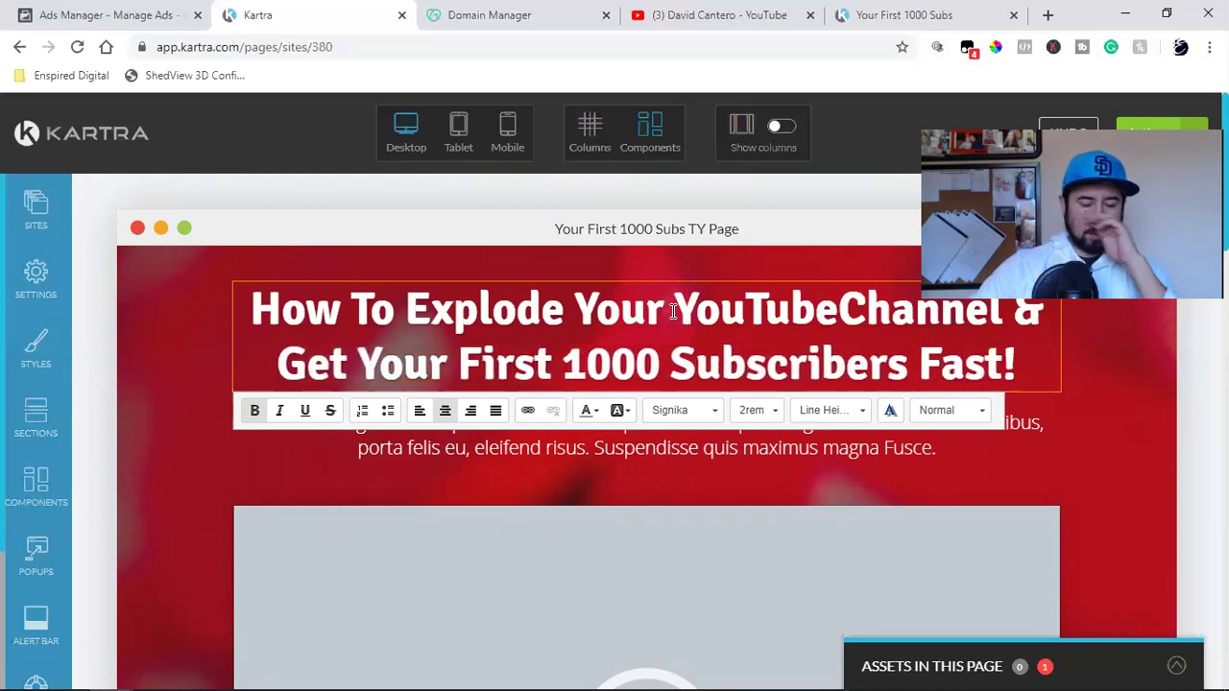
- Replace the paragraph beneath the headline with "...without paid ads, spam bots or previous experience!" and leave text editing
{"action": "left_click", "coordinate": [734, 449]}
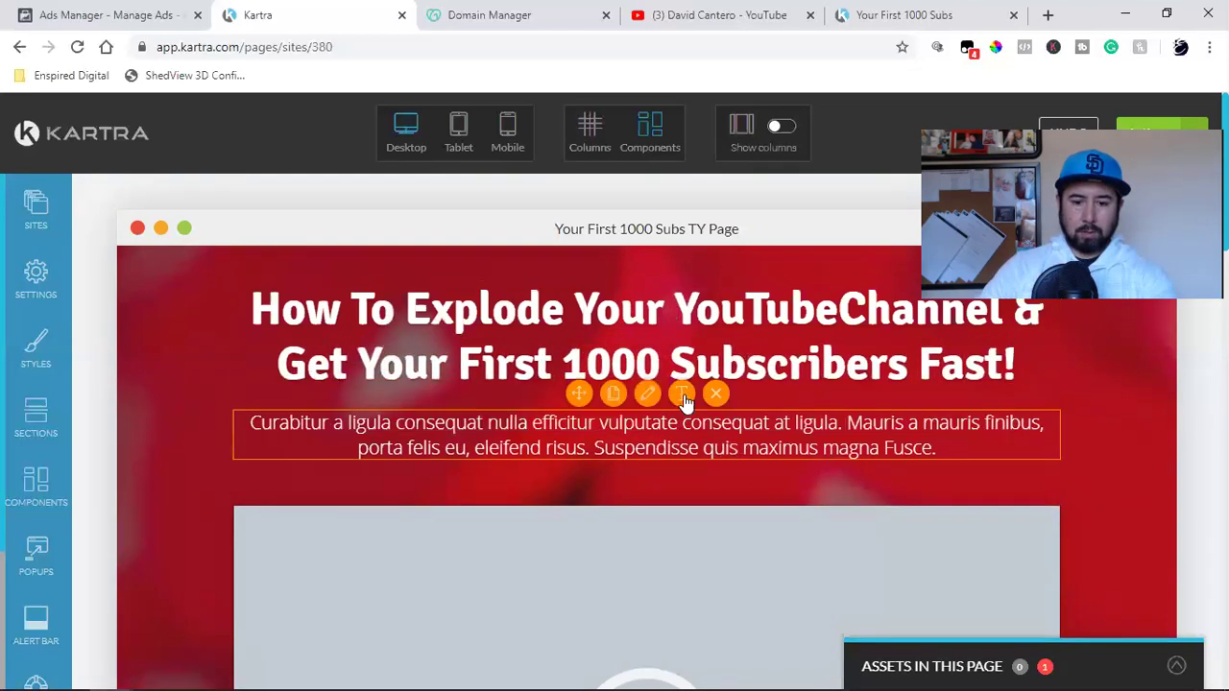
{"action": "left_click", "coordinate": [676, 446]}
{"action": "key", "text": "ctrl+a"}
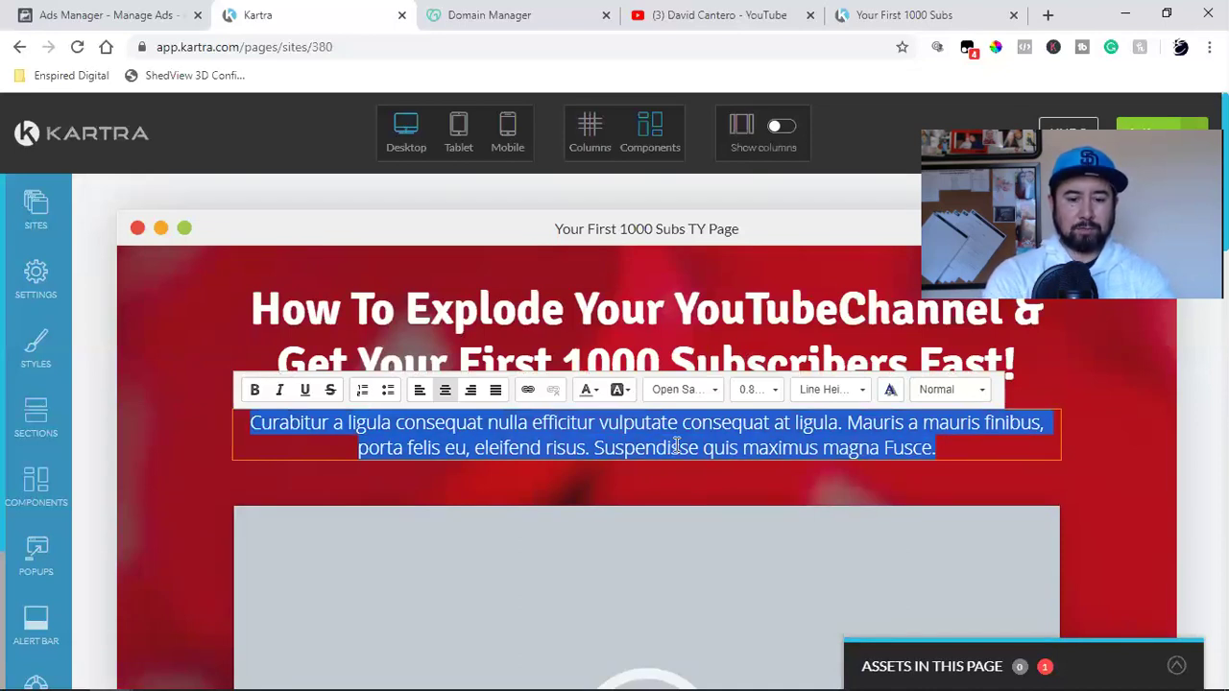
{"action": "type", "text": "withou"}
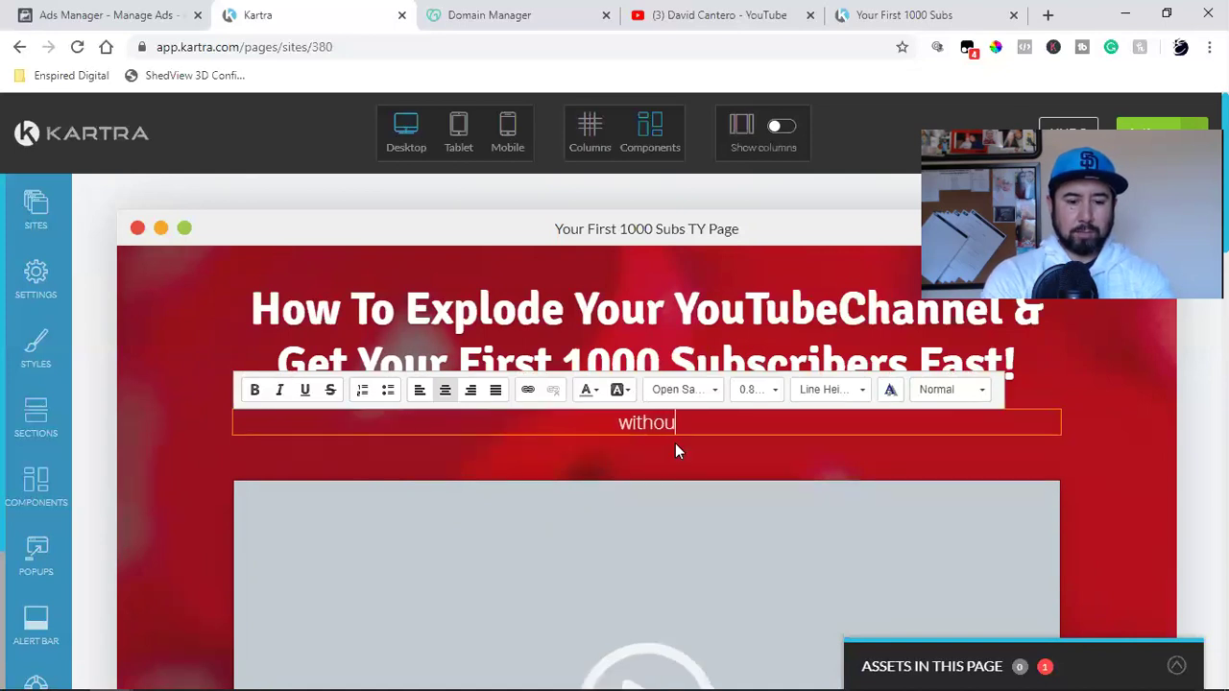
{"action": "type", "text": "t paid ads, "}
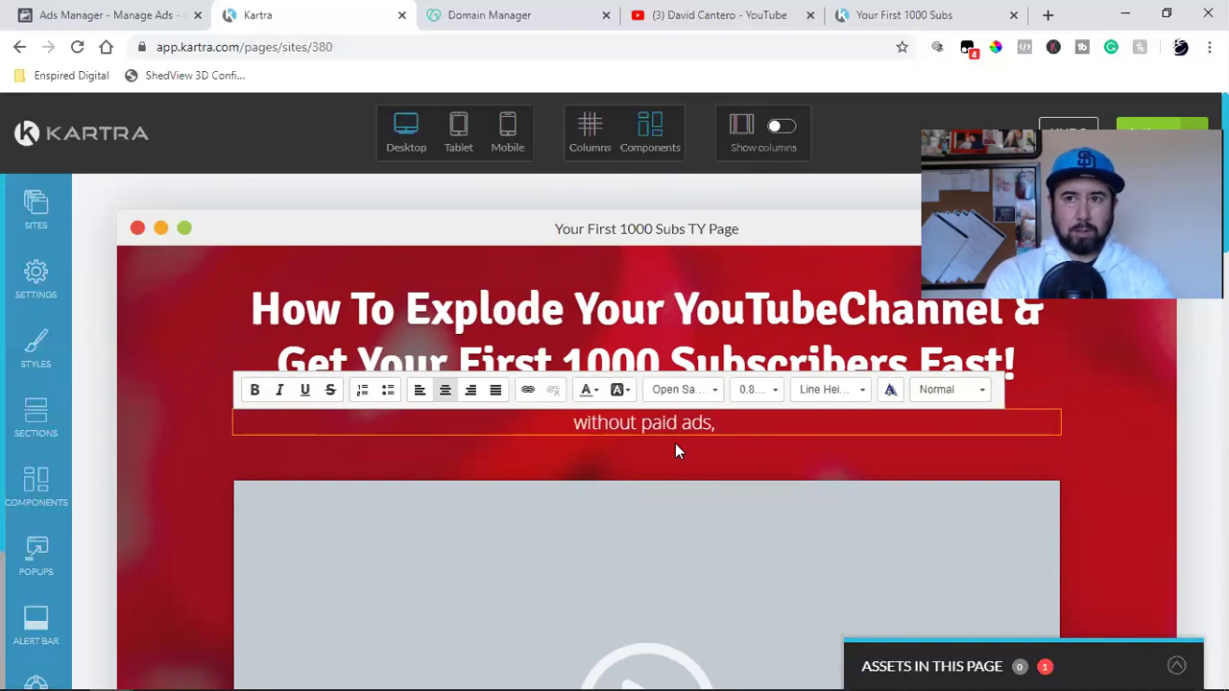
{"action": "type", "text": "soam bots"}
{"action": "key", "text": "BackSpace"}
{"action": "key", "text": "BackSpace"}
{"action": "key", "text": "BackSpace"}
{"action": "key", "text": "BackSpace"}
{"action": "key", "text": "BackSpace"}
{"action": "key", "text": "BackSpace"}
{"action": "key", "text": "BackSpace"}
{"action": "key", "text": "BackSpace"}
{"action": "type", "text": "pa"}
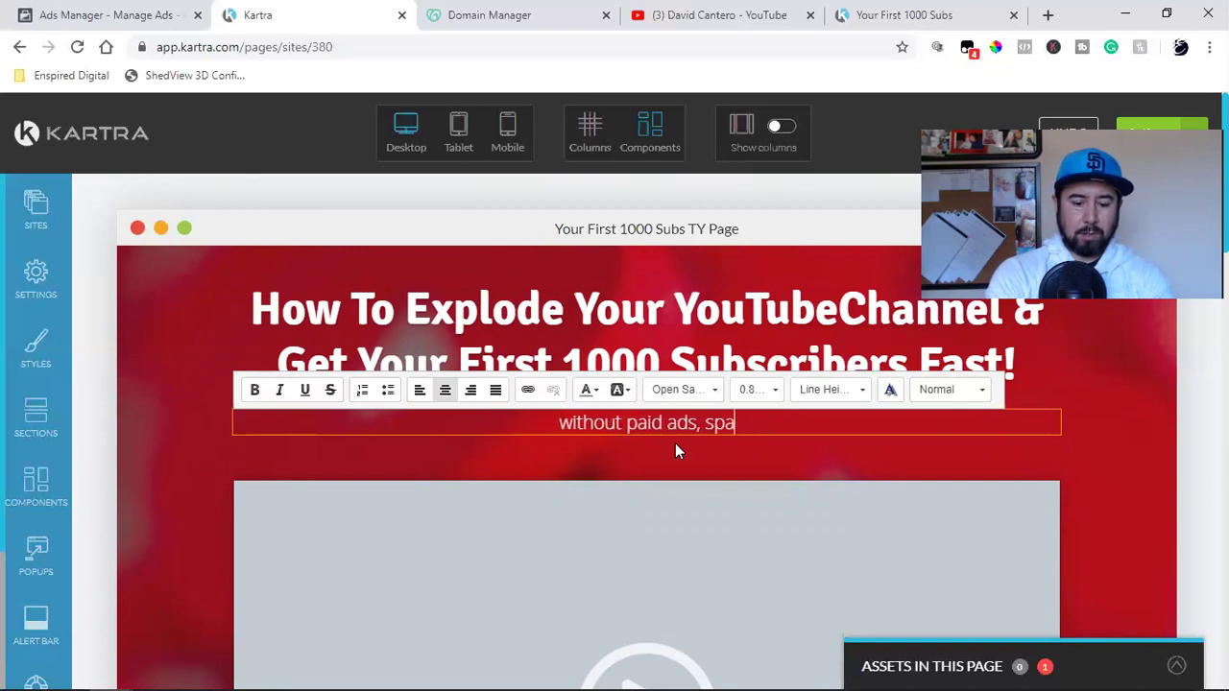
{"action": "type", "text": "m bots or previous experience!"}
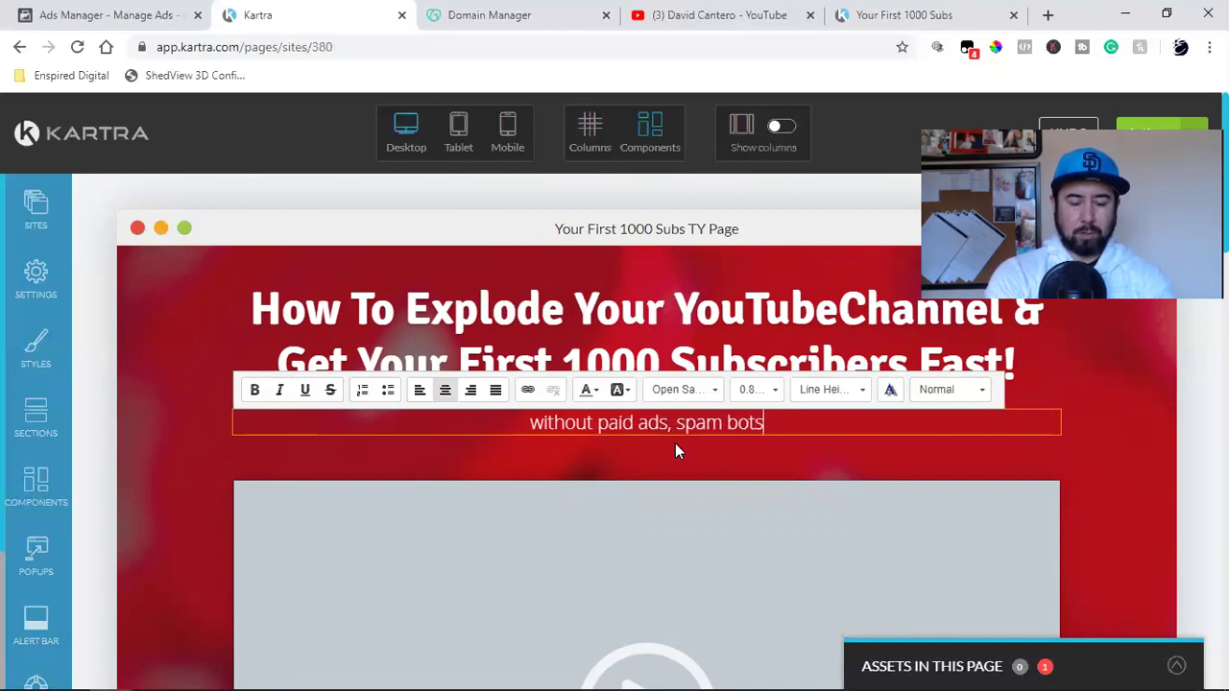
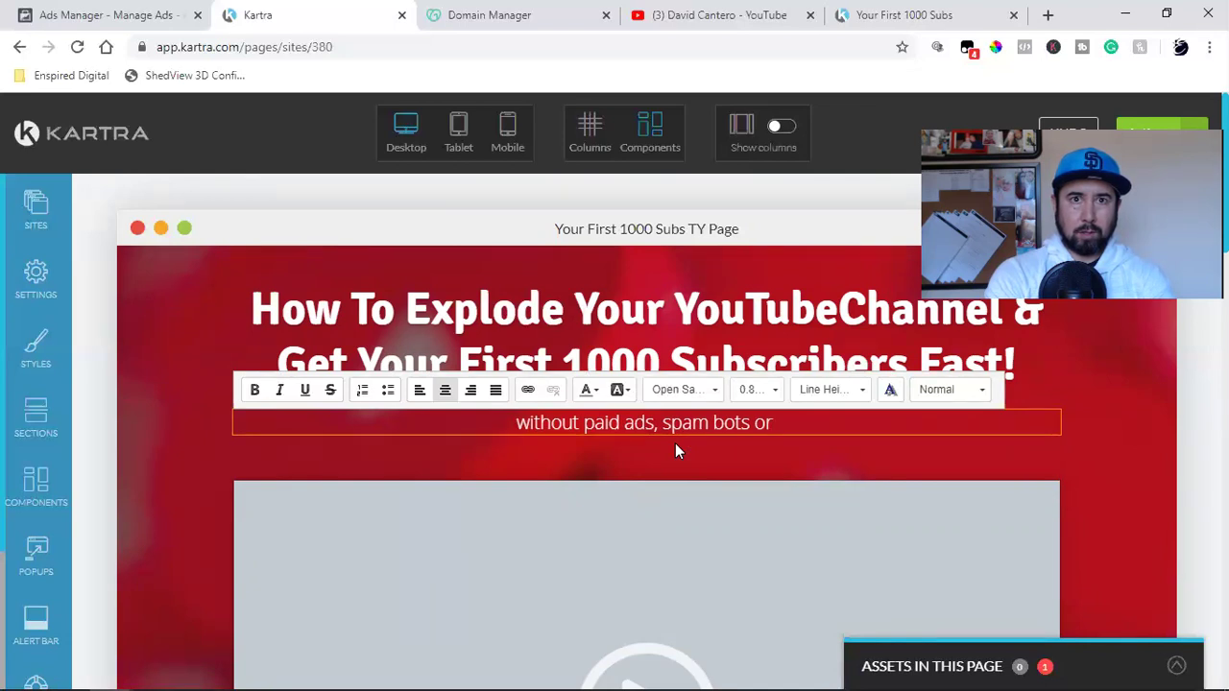
{"action": "type", "text": "p"}
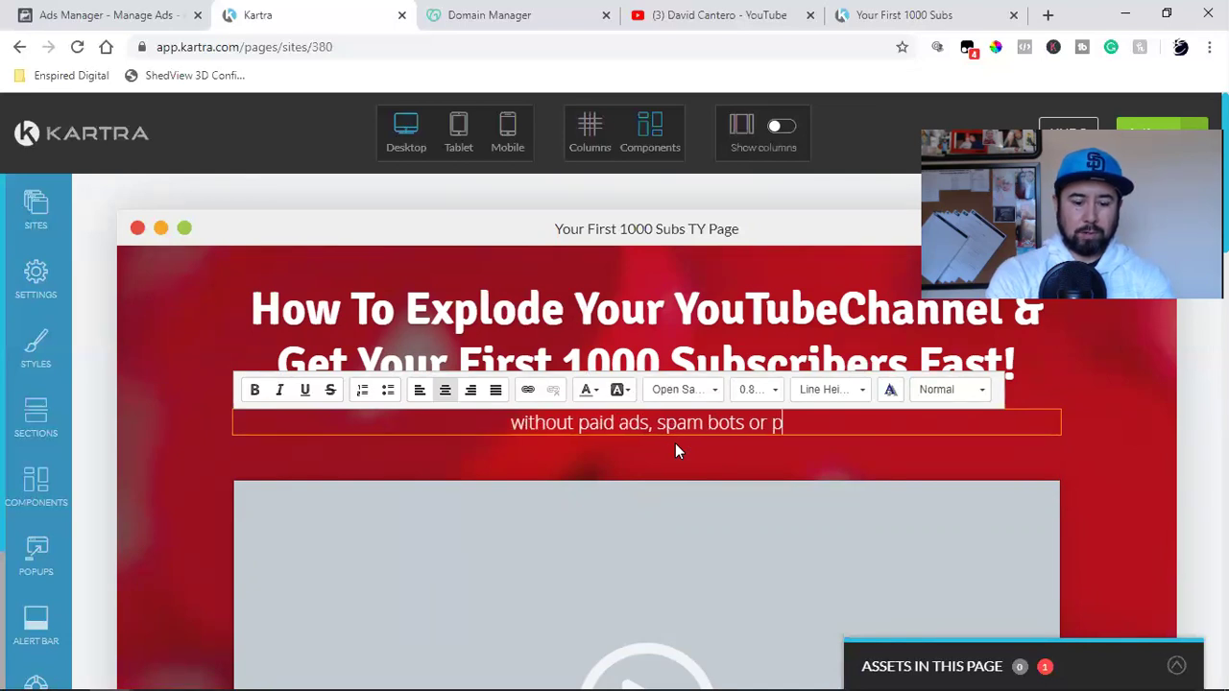
{"action": "type", "text": "revious "}
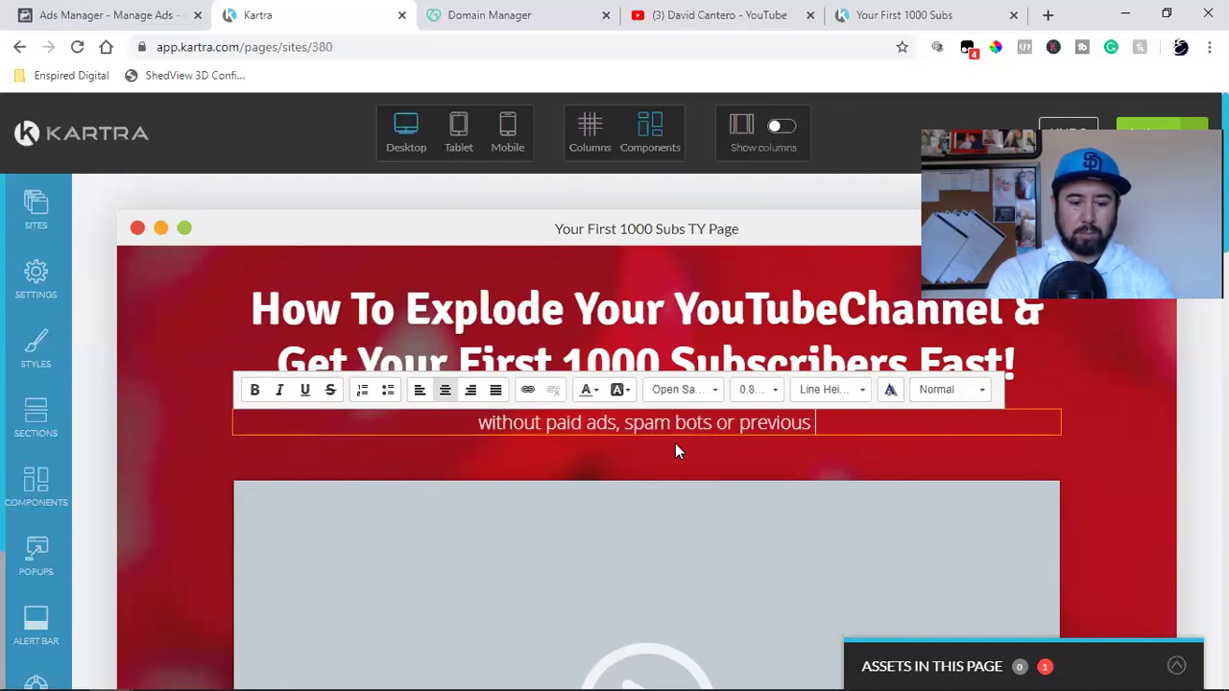
{"action": "type", "text": "experience!"}
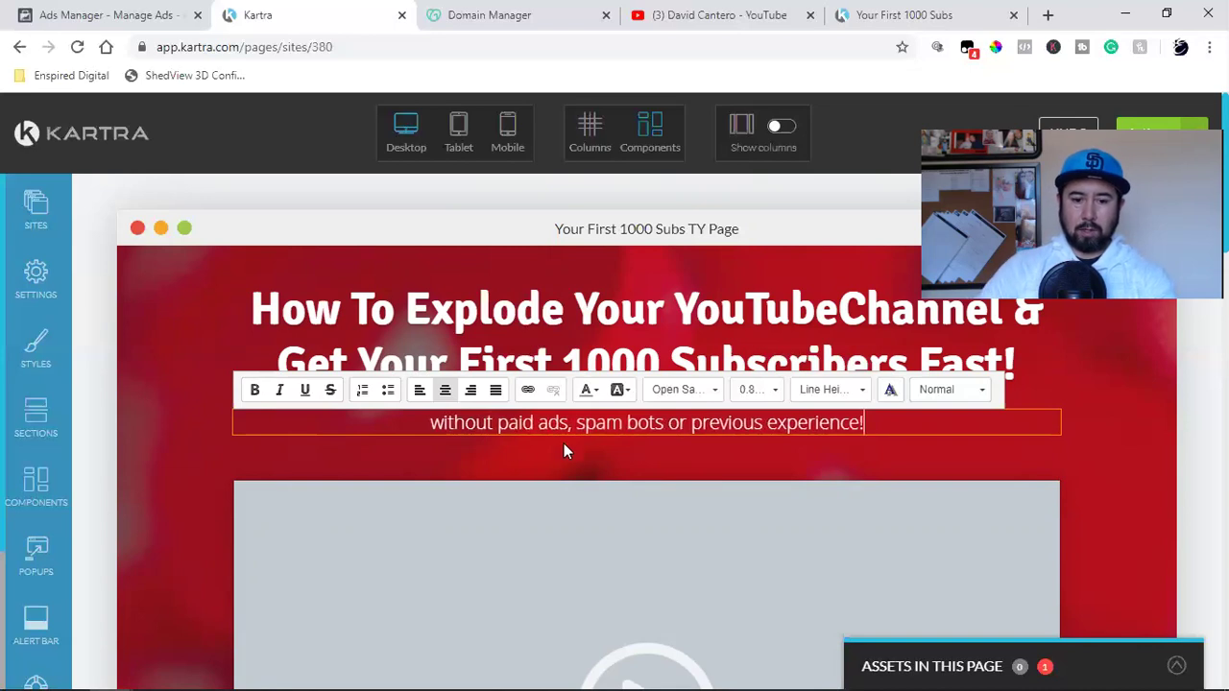
{"action": "left_click", "coordinate": [428, 425]}
{"action": "type", "text": "..."}
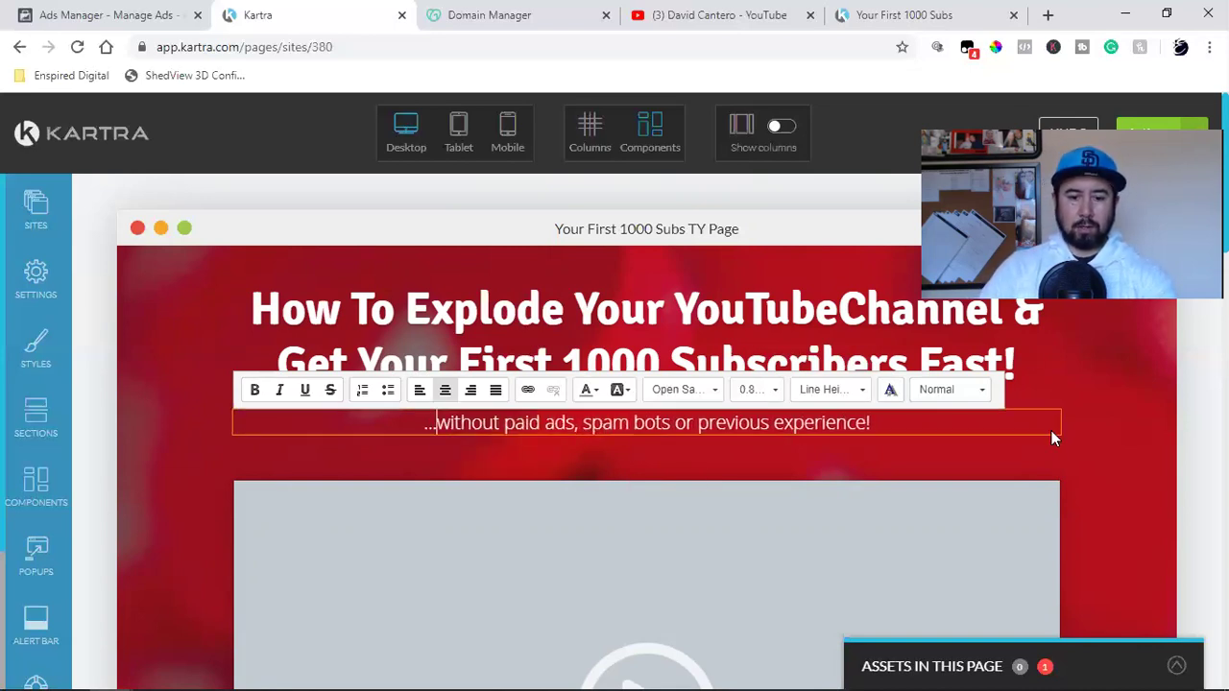
{"action": "scroll", "coordinate": [601, 428], "scroll_direction": "down", "scroll_amount": 6}
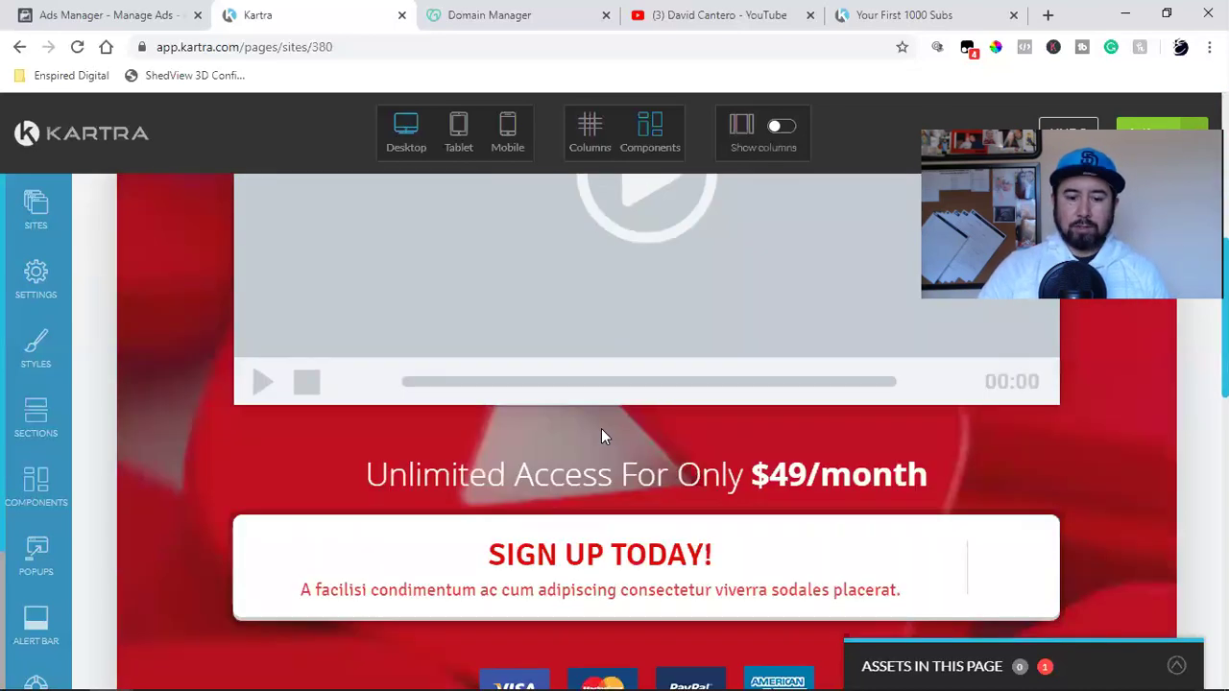
{"action": "scroll", "coordinate": [601, 428], "scroll_direction": "up", "scroll_amount": 4}
{"action": "mouse_move", "coordinate": [722, 428]}
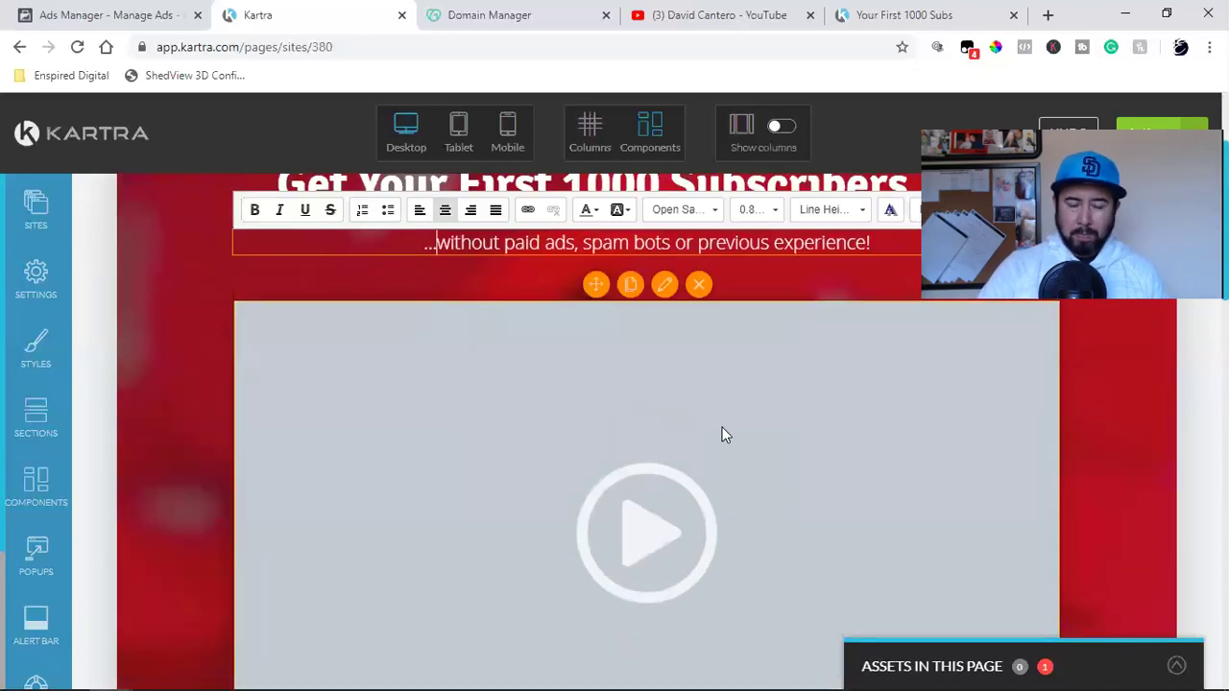
{"action": "left_click", "coordinate": [603, 434]}
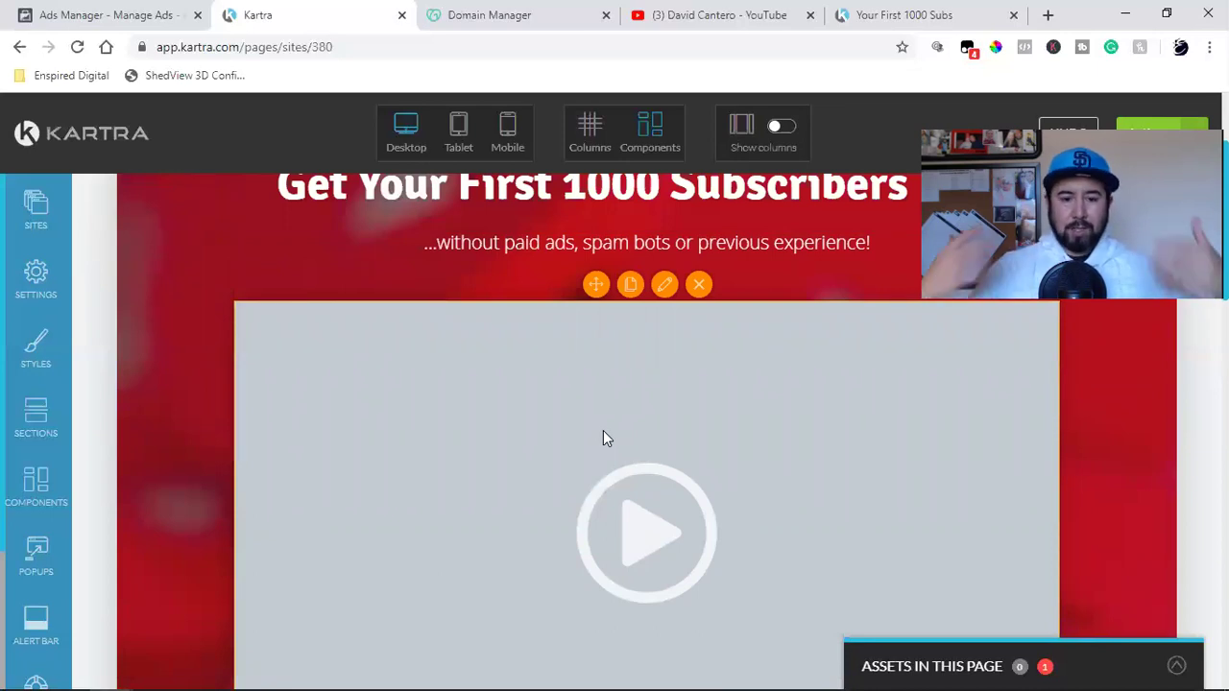
- Clone the "...without paid ads, spam bots or previous experience!" paragraph beneath the headline
{"action": "scroll", "coordinate": [694, 384], "scroll_direction": "up", "scroll_amount": 2}
{"action": "mouse_move", "coordinate": [580, 337]}
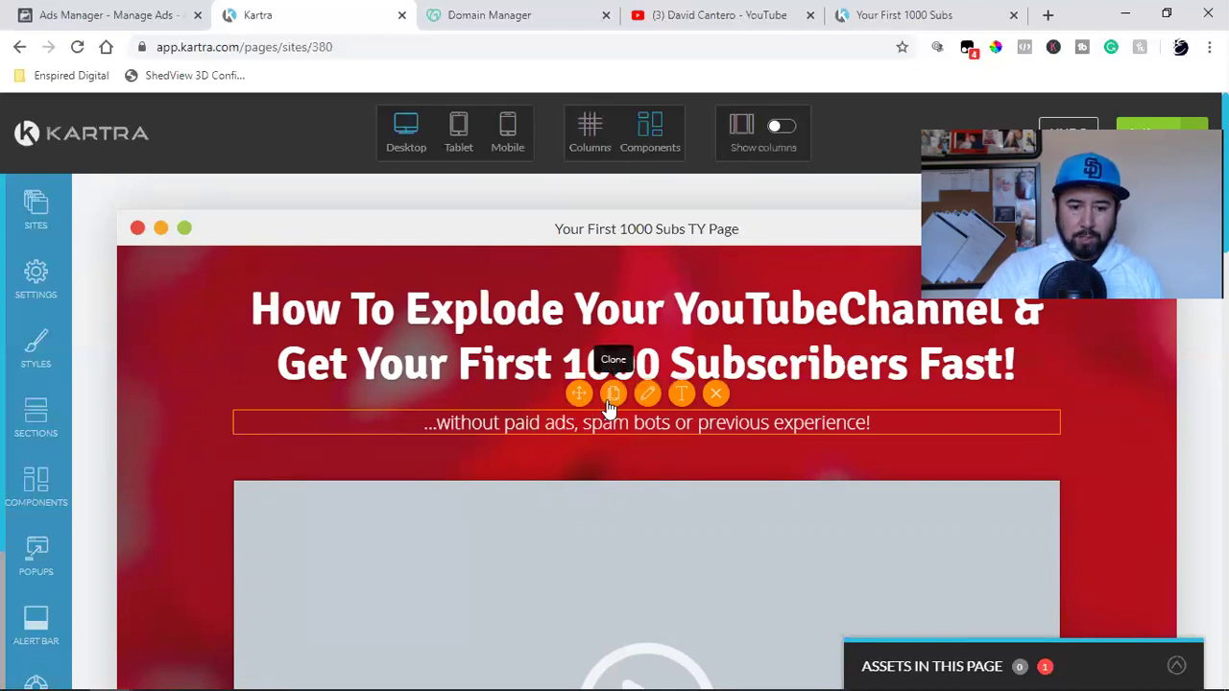
{"action": "left_click", "coordinate": [612, 394]}
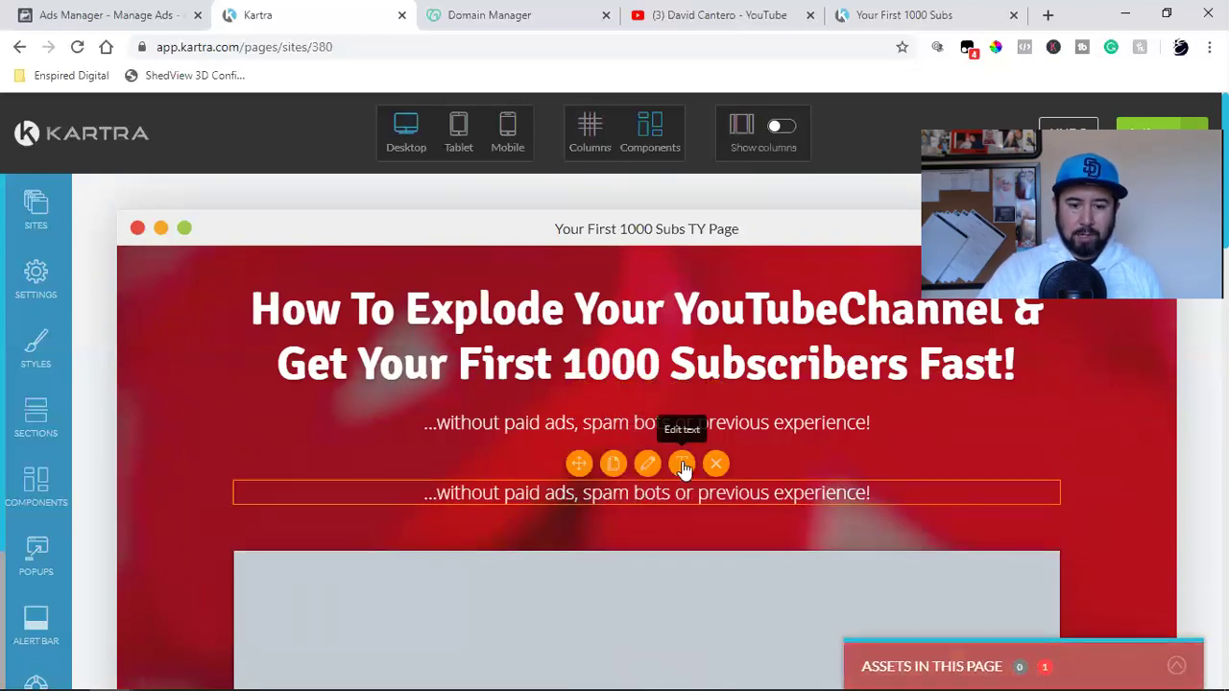
- Replace the text of the cloned paragraph above the video with "DO NOT REFRESH PAGE OR WEBCLASS WILL END"
{"action": "left_click", "coordinate": [680, 466]}
{"action": "double_click", "coordinate": [683, 492]}
{"action": "triple_click", "coordinate": [680, 492]}
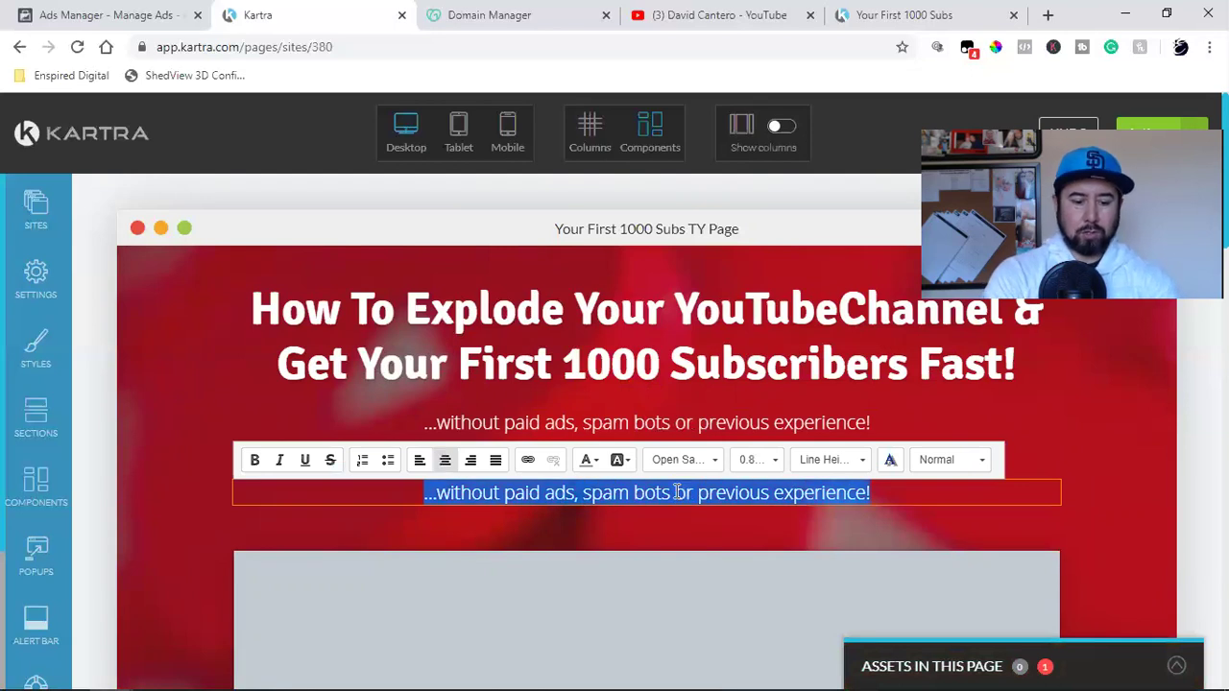
{"action": "type", "text": "DO NOT R"}
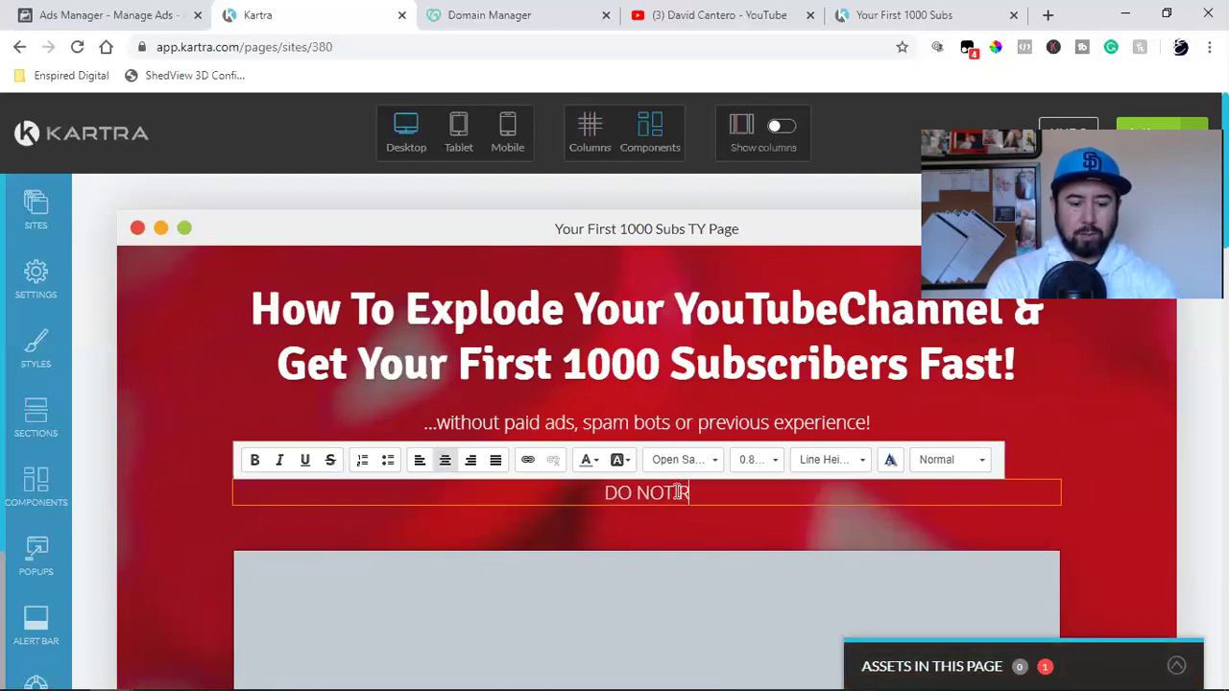
{"action": "type", "text": "EFRESH PA"}
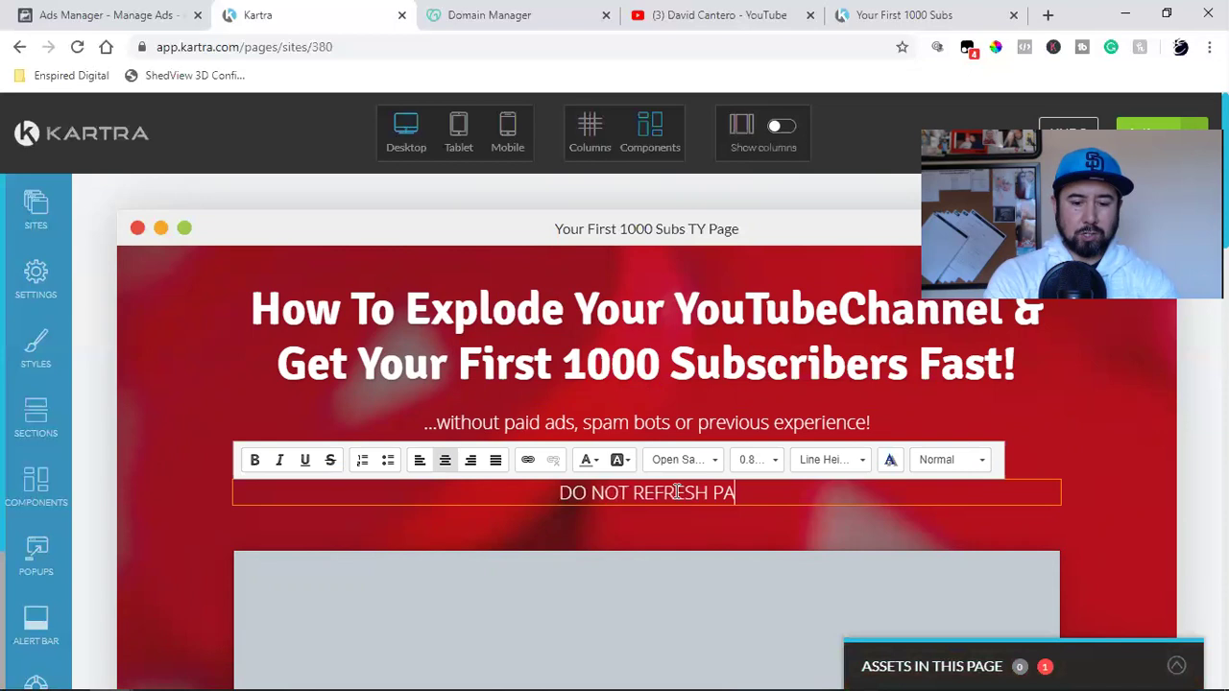
{"action": "type", "text": "GE OR WE"}
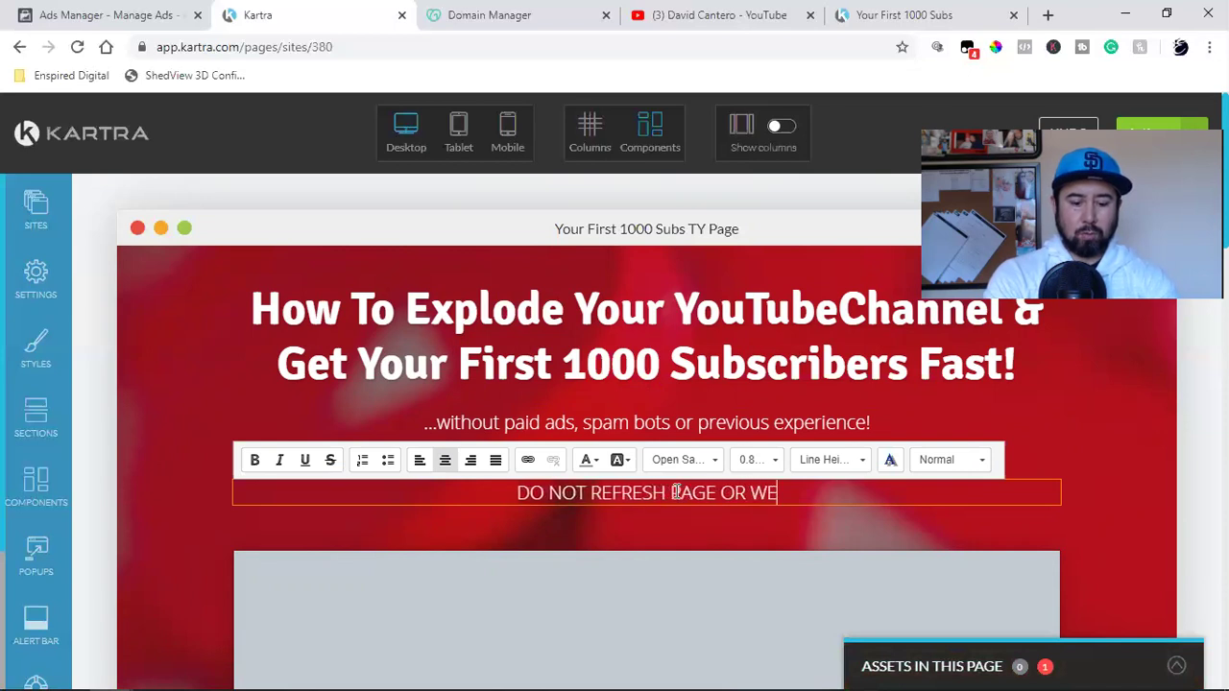
{"action": "type", "text": "BCLASS "}
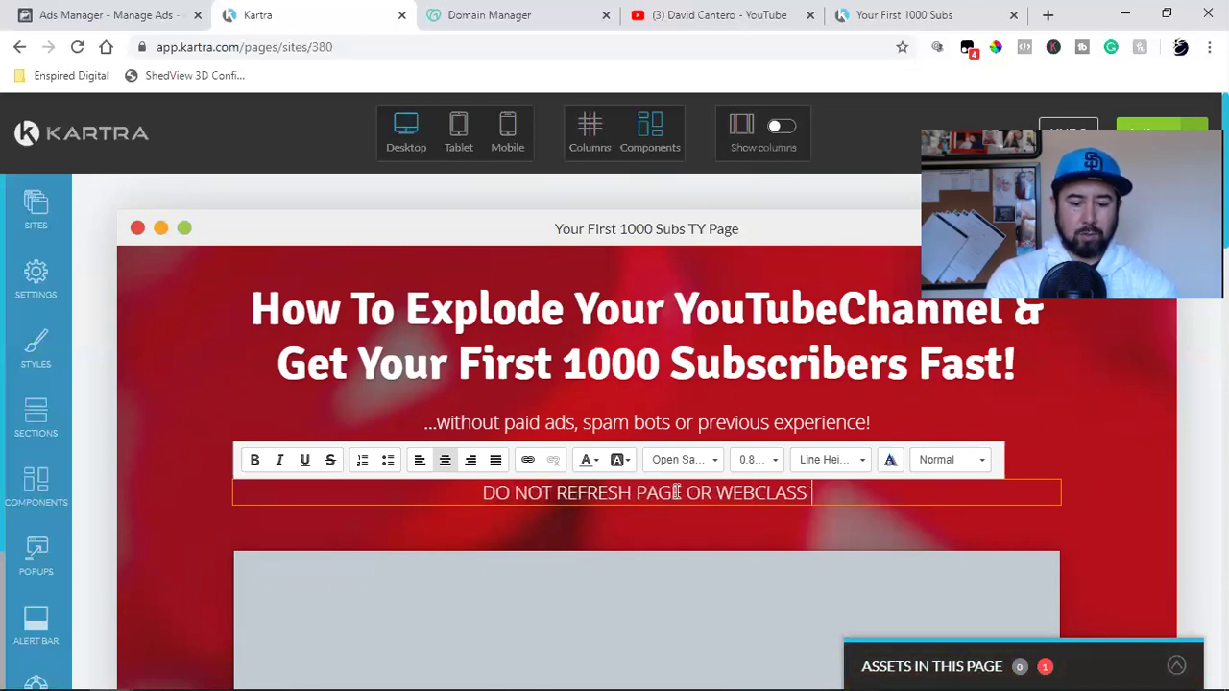
{"action": "type", "text": "WILL END"}
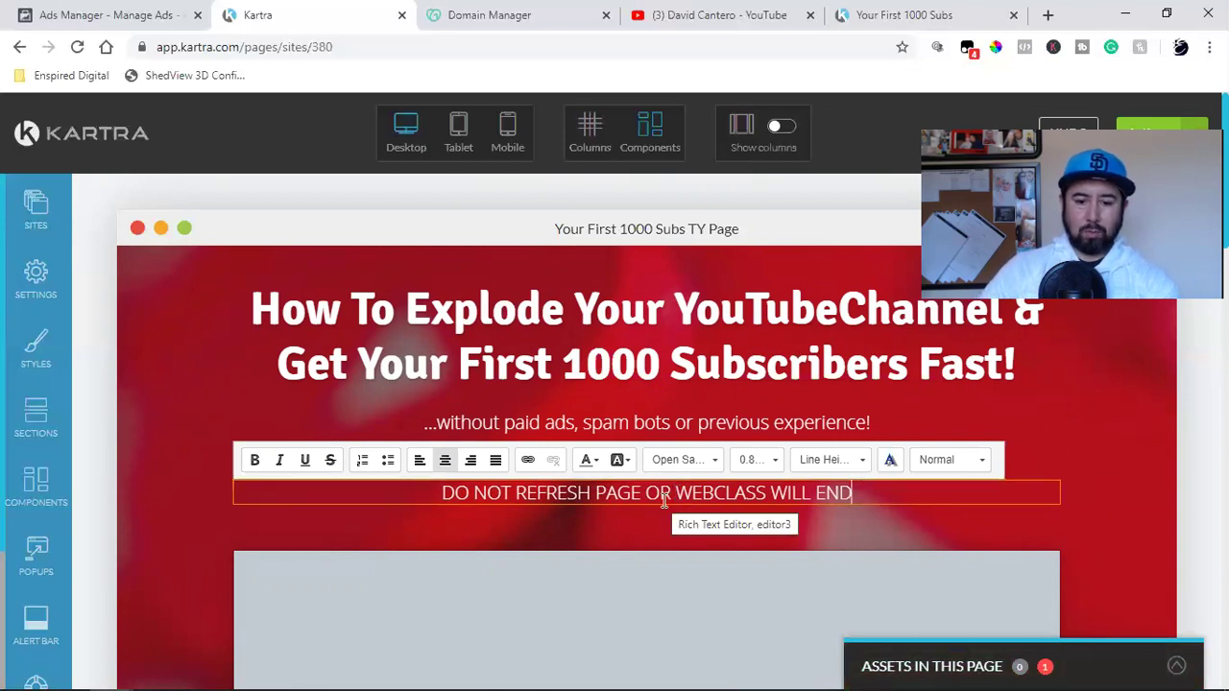
- Review the thank-you page from the video through the price line, sign-up button and testimonials to the footer
{"action": "scroll", "coordinate": [883, 527], "scroll_direction": "down", "scroll_amount": 4}
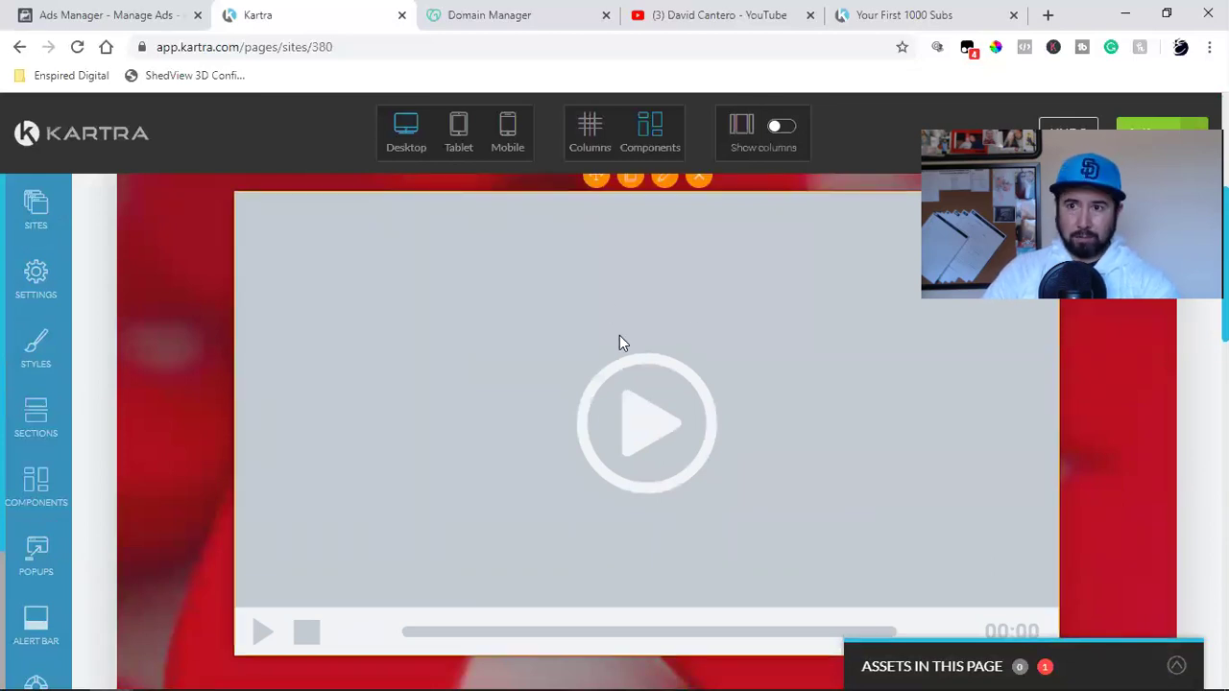
{"action": "scroll", "coordinate": [619, 335], "scroll_direction": "down", "scroll_amount": 4}
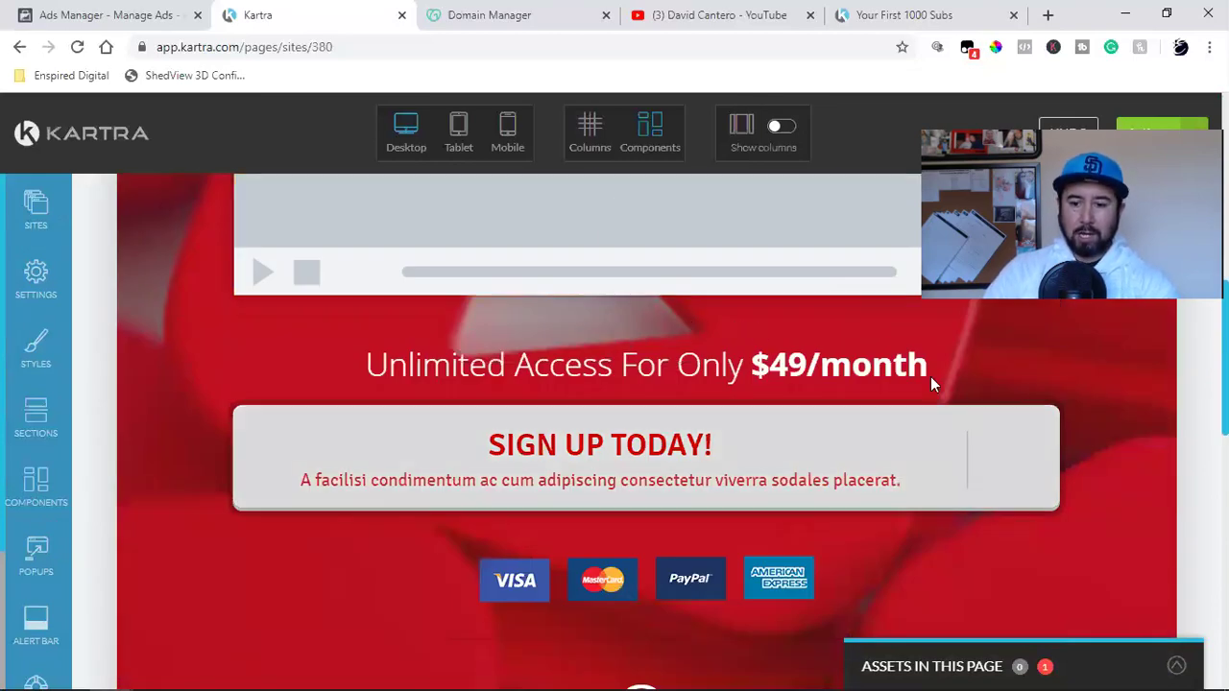
{"action": "scroll", "coordinate": [1130, 431], "scroll_direction": "up", "scroll_amount": 7}
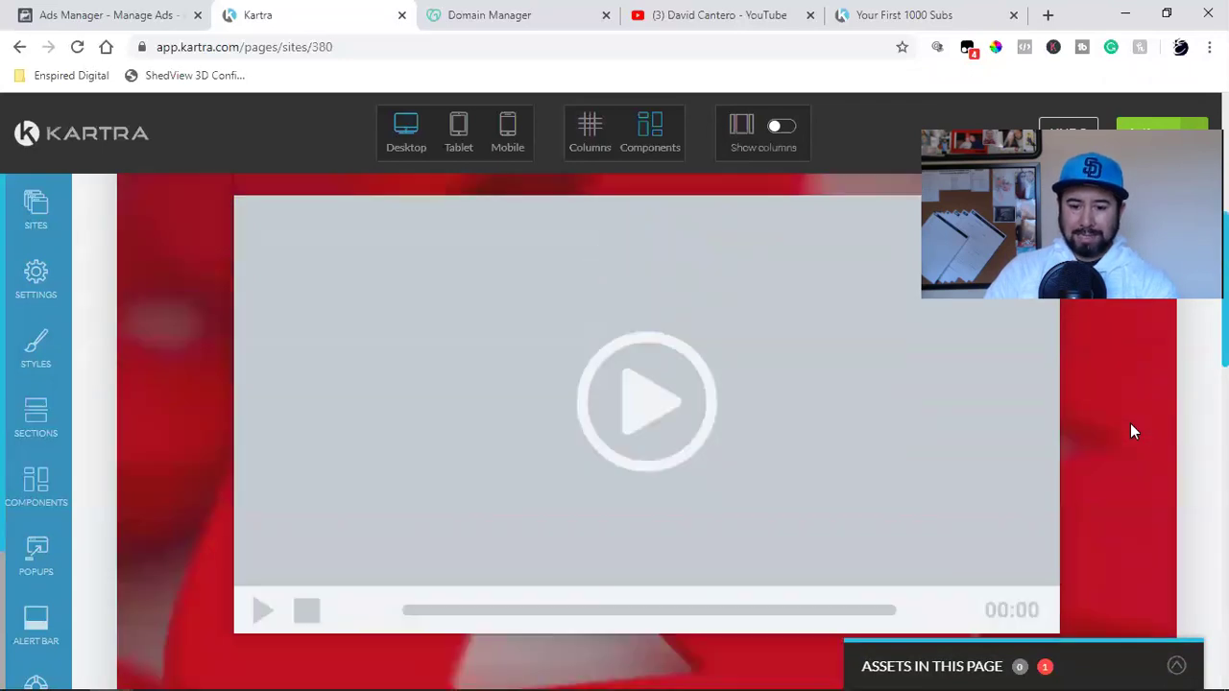
{"action": "scroll", "coordinate": [1131, 431], "scroll_direction": "down", "scroll_amount": 4}
{"action": "scroll", "coordinate": [1131, 431], "scroll_direction": "down", "scroll_amount": 7}
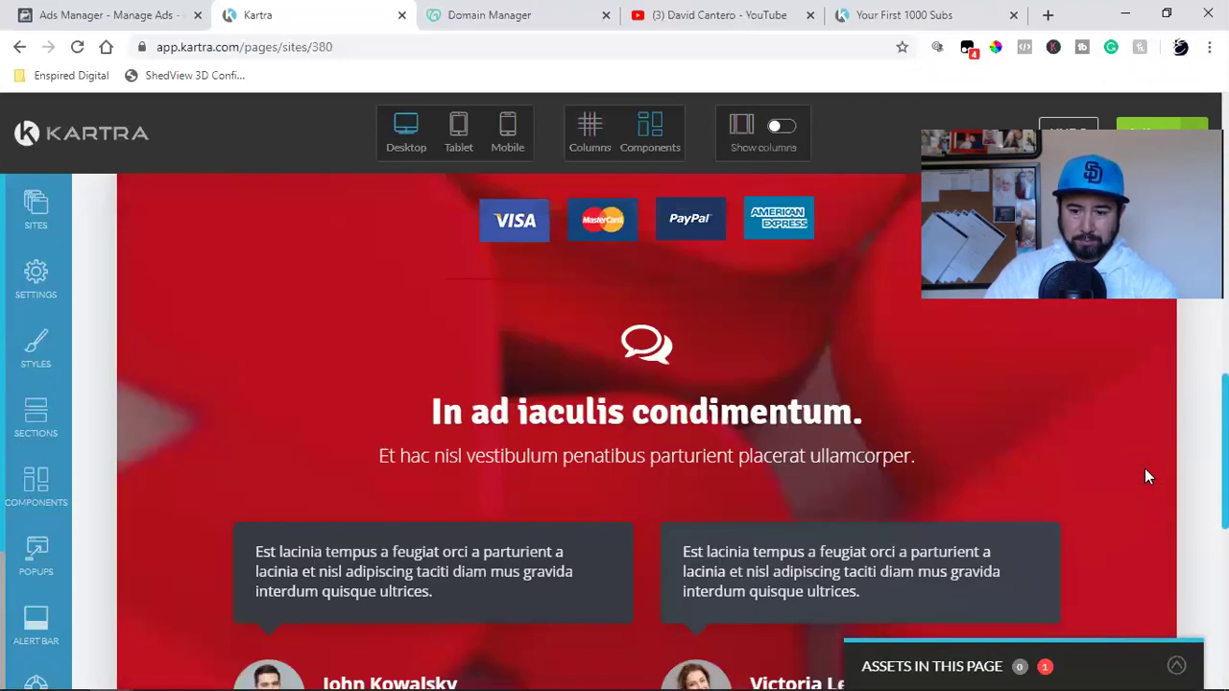
{"action": "scroll", "coordinate": [1171, 485], "scroll_direction": "down", "scroll_amount": 4}
{"action": "scroll", "coordinate": [1140, 407], "scroll_direction": "down", "scroll_amount": 4}
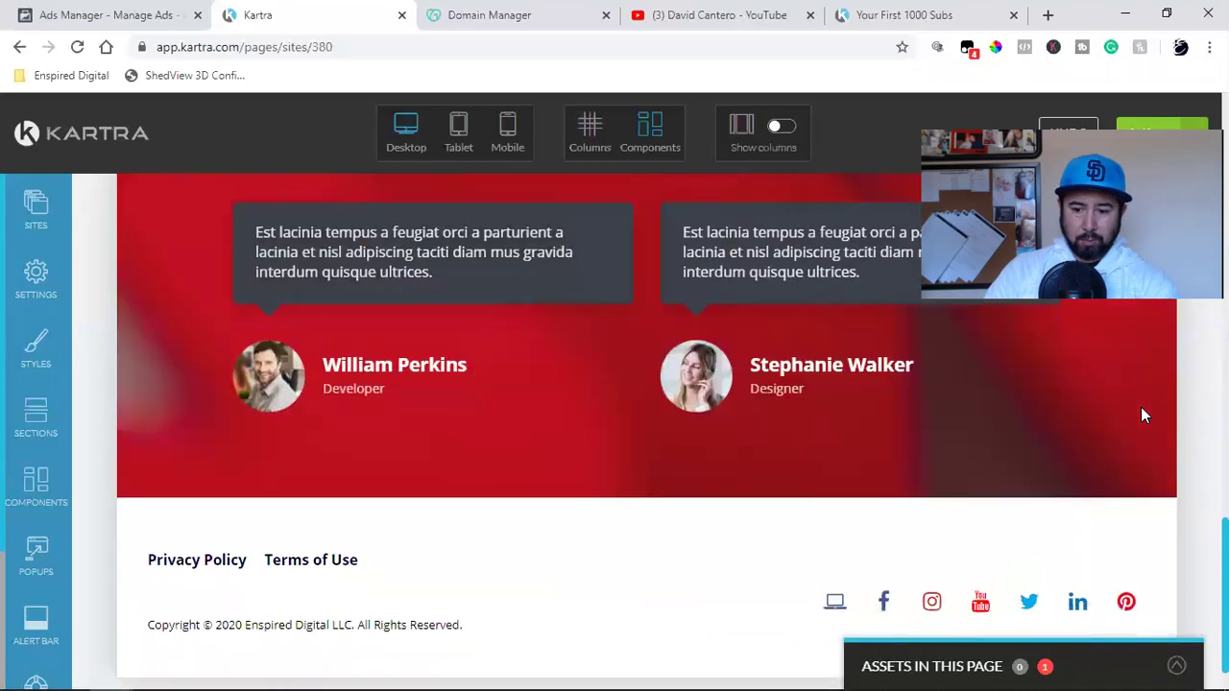
{"action": "scroll", "coordinate": [1140, 413], "scroll_direction": "up", "scroll_amount": 8}
{"action": "scroll", "coordinate": [1141, 428], "scroll_direction": "up", "scroll_amount": 6}
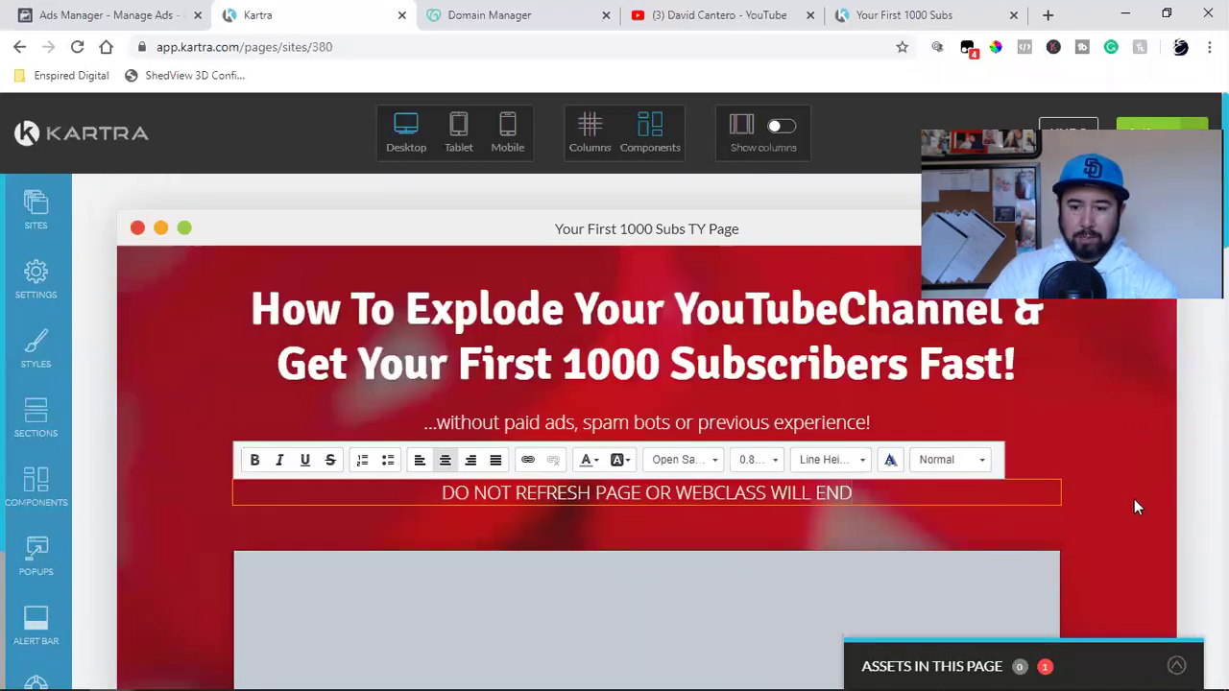
{"action": "scroll", "coordinate": [1160, 455], "scroll_direction": "down", "scroll_amount": 4}
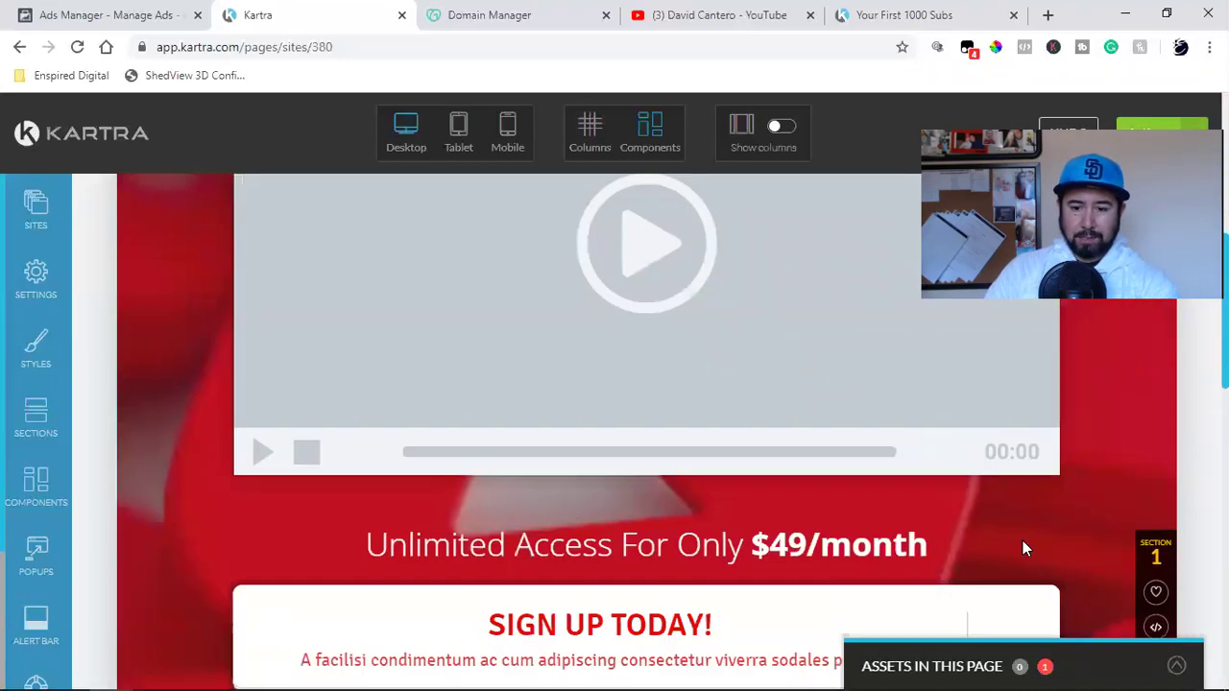
{"action": "scroll", "coordinate": [1075, 538], "scroll_direction": "down", "scroll_amount": 2}
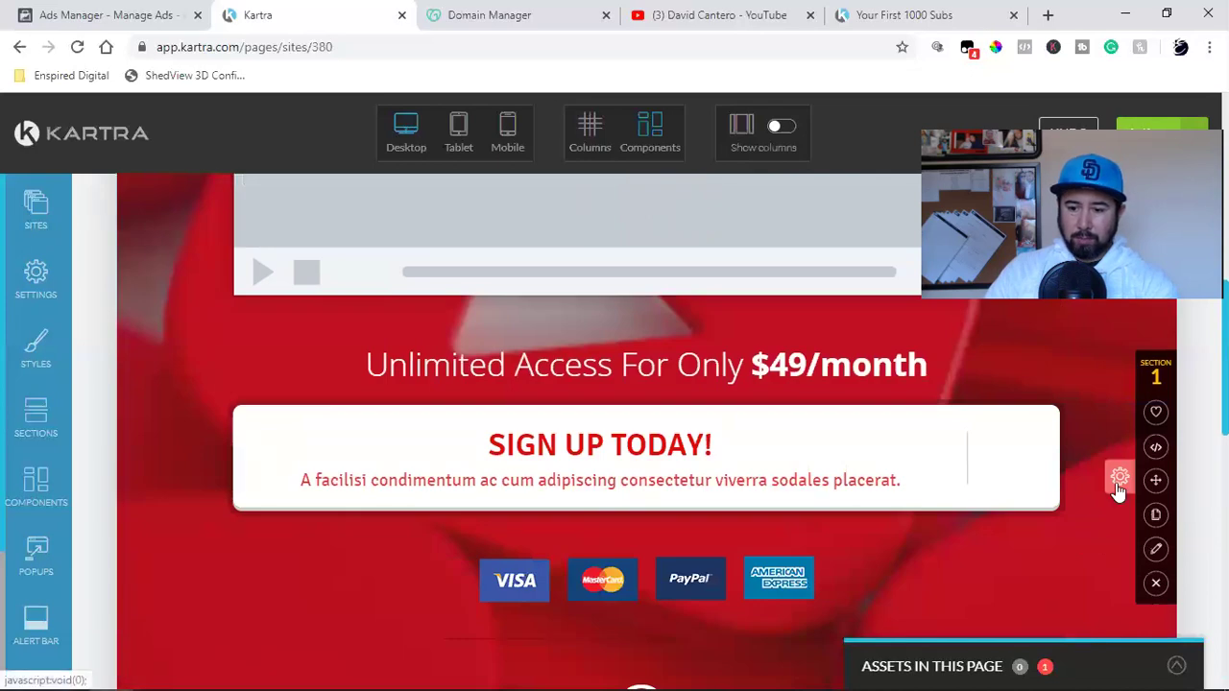
- Inspect the page's column layout in Column Mode from the headline to the testimonials, and return to Component Mode
{"action": "left_click", "coordinate": [591, 139]}
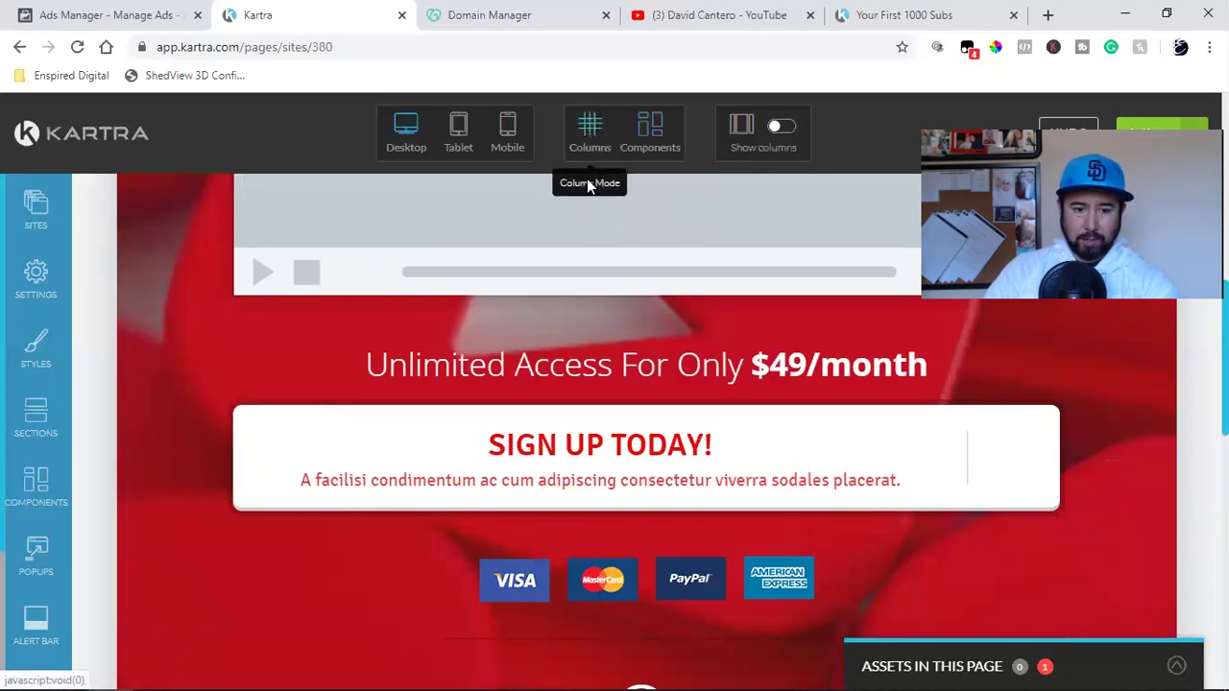
{"action": "scroll", "coordinate": [655, 317], "scroll_direction": "up", "scroll_amount": 7}
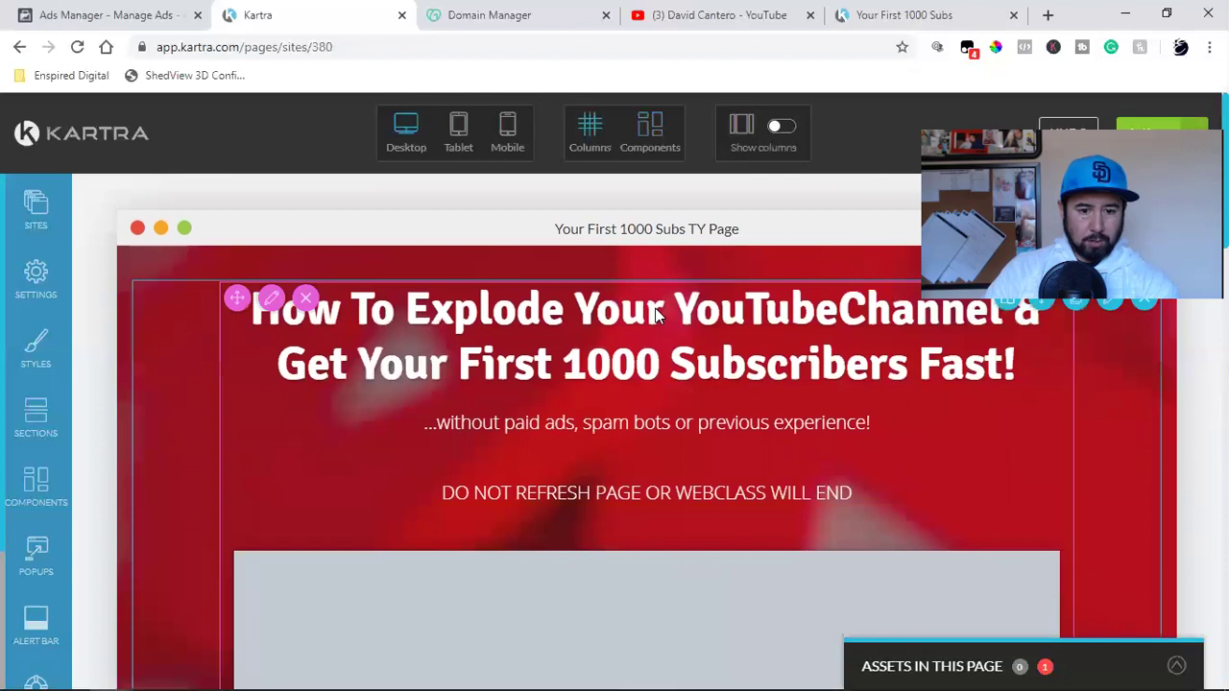
{"action": "scroll", "coordinate": [610, 316], "scroll_direction": "down", "scroll_amount": 4}
{"action": "scroll", "coordinate": [609, 317], "scroll_direction": "down", "scroll_amount": 10}
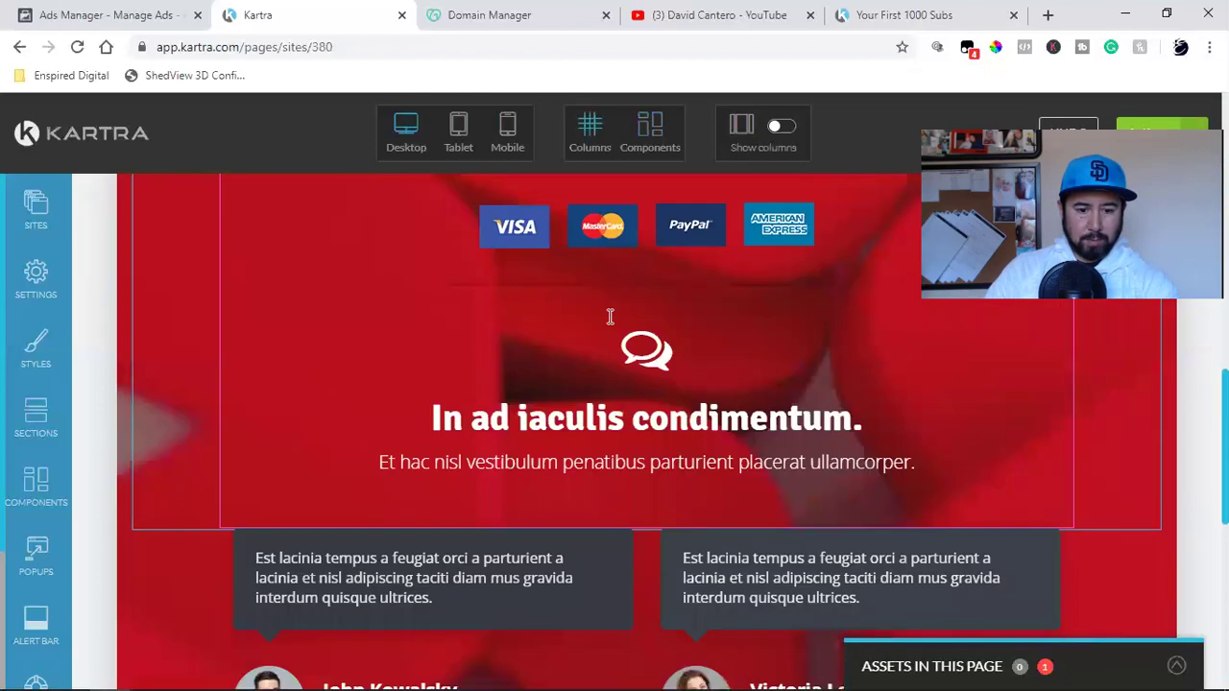
{"action": "scroll", "coordinate": [608, 317], "scroll_direction": "up", "scroll_amount": 1}
{"action": "scroll", "coordinate": [608, 317], "scroll_direction": "up", "scroll_amount": 5}
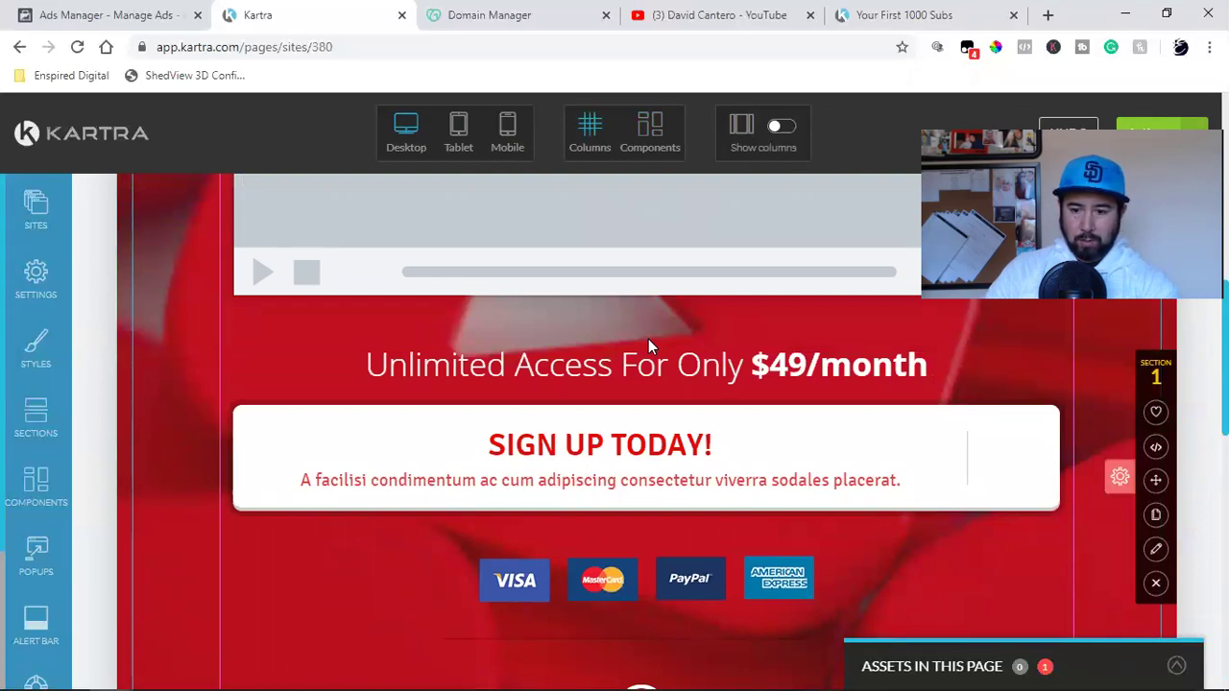
{"action": "scroll", "coordinate": [648, 346], "scroll_direction": "up", "scroll_amount": 5}
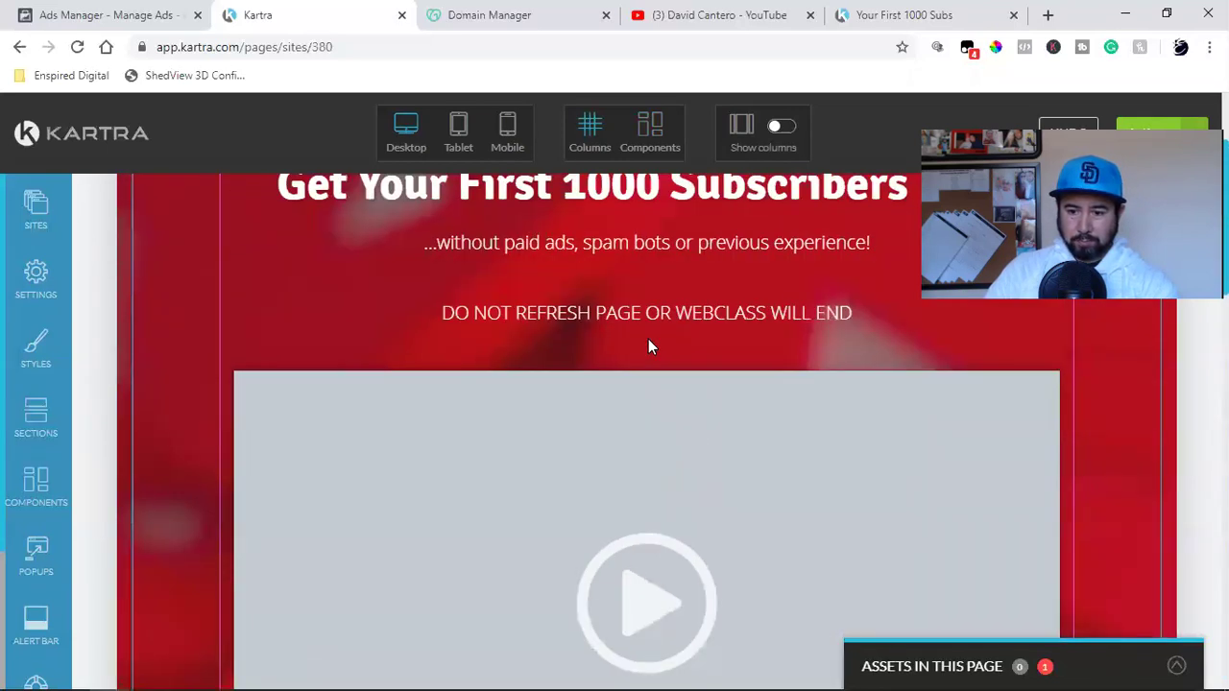
{"action": "scroll", "coordinate": [648, 347], "scroll_direction": "down", "scroll_amount": 8}
{"action": "scroll", "coordinate": [650, 346], "scroll_direction": "down", "scroll_amount": 5}
{"action": "scroll", "coordinate": [649, 348], "scroll_direction": "up", "scroll_amount": 8}
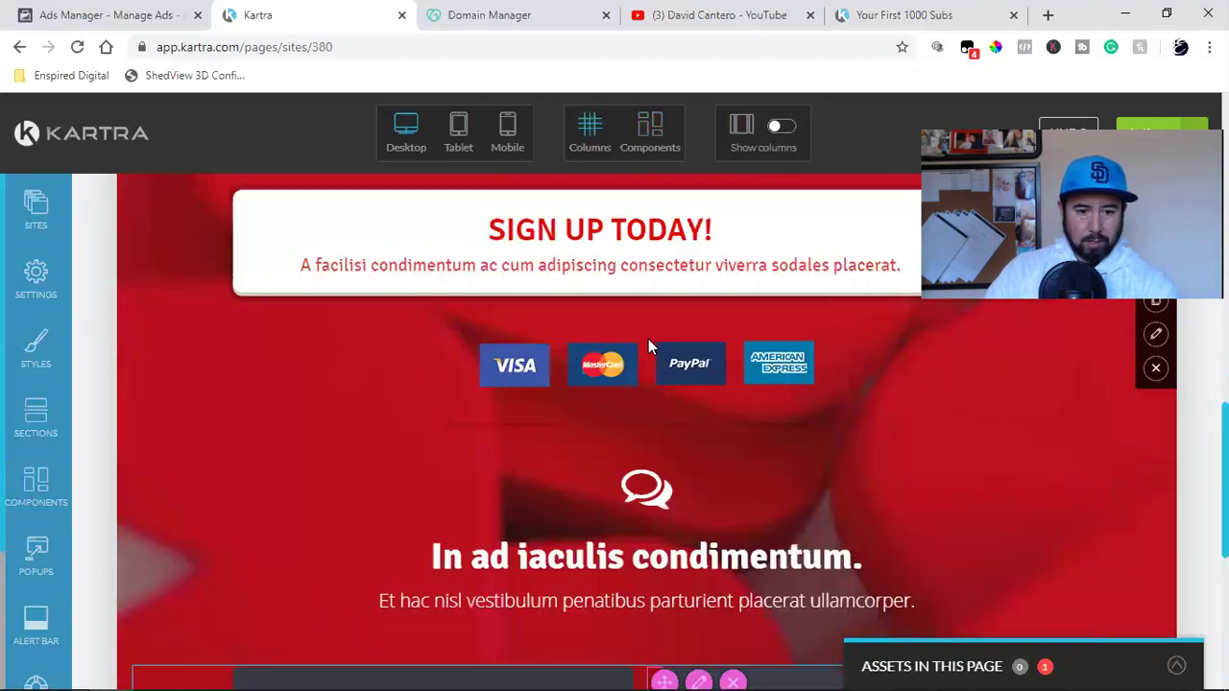
{"action": "left_click", "coordinate": [651, 144]}
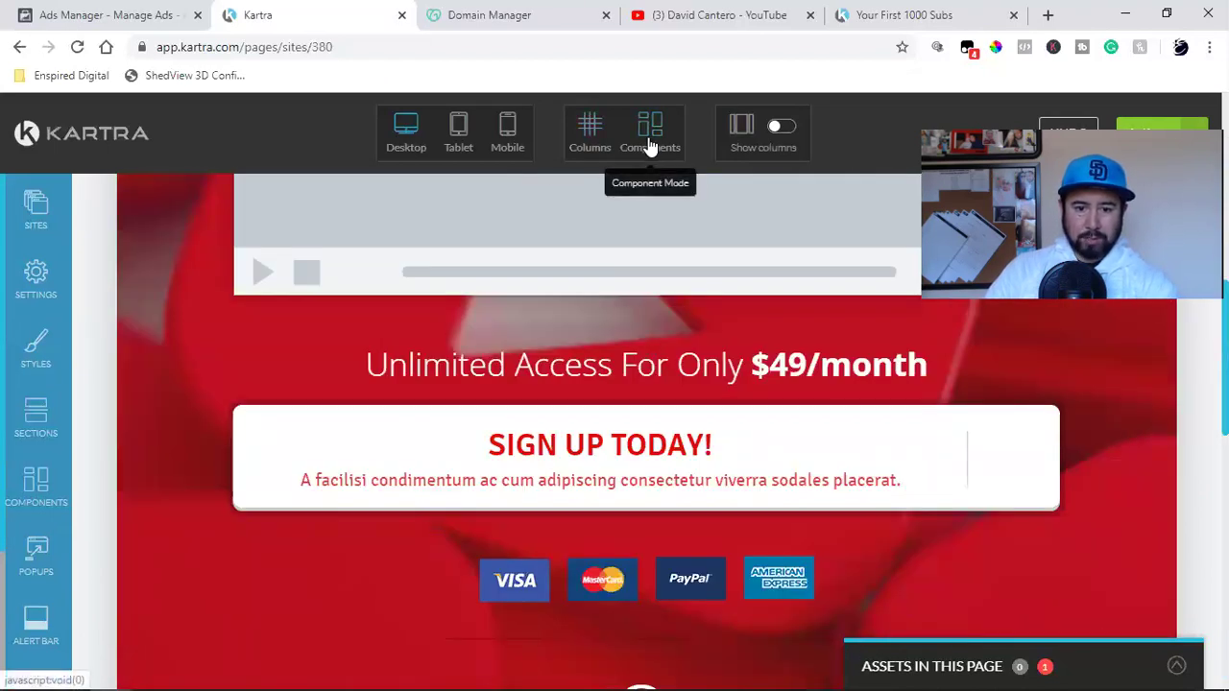
- Show the column outlines, check how the page content is divided down to the footer, and hide them again
{"action": "left_click", "coordinate": [779, 128]}
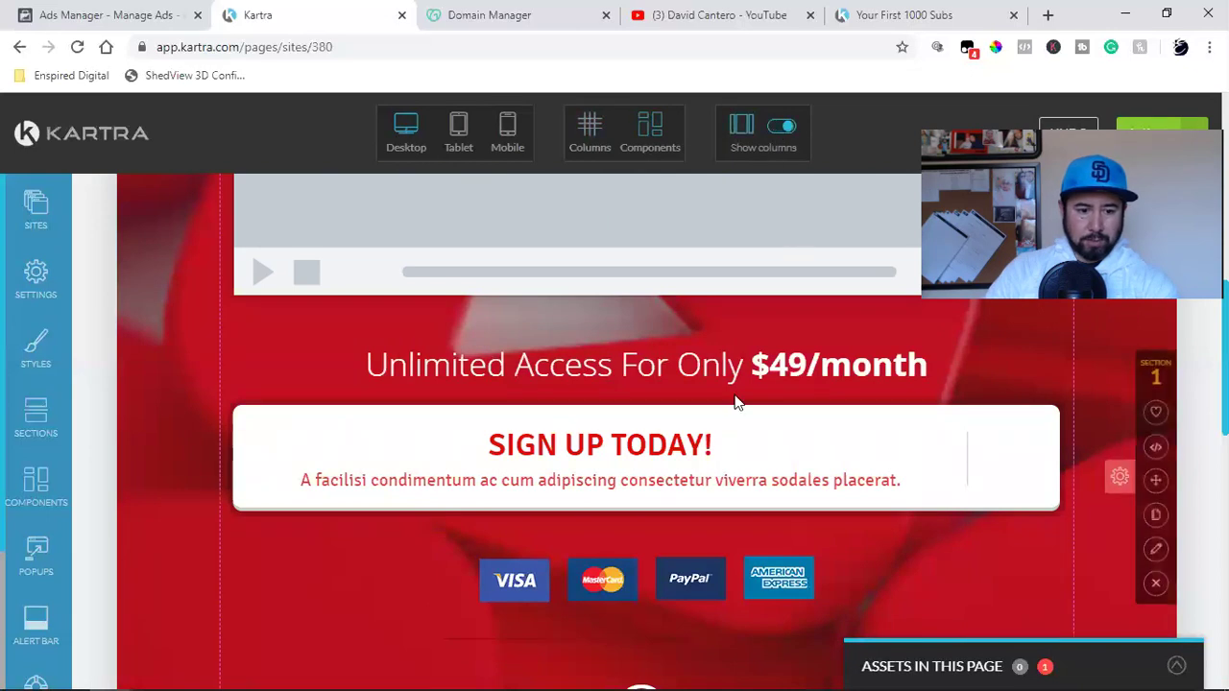
{"action": "scroll", "coordinate": [735, 398], "scroll_direction": "down", "scroll_amount": 5}
{"action": "scroll", "coordinate": [735, 394], "scroll_direction": "down", "scroll_amount": 4}
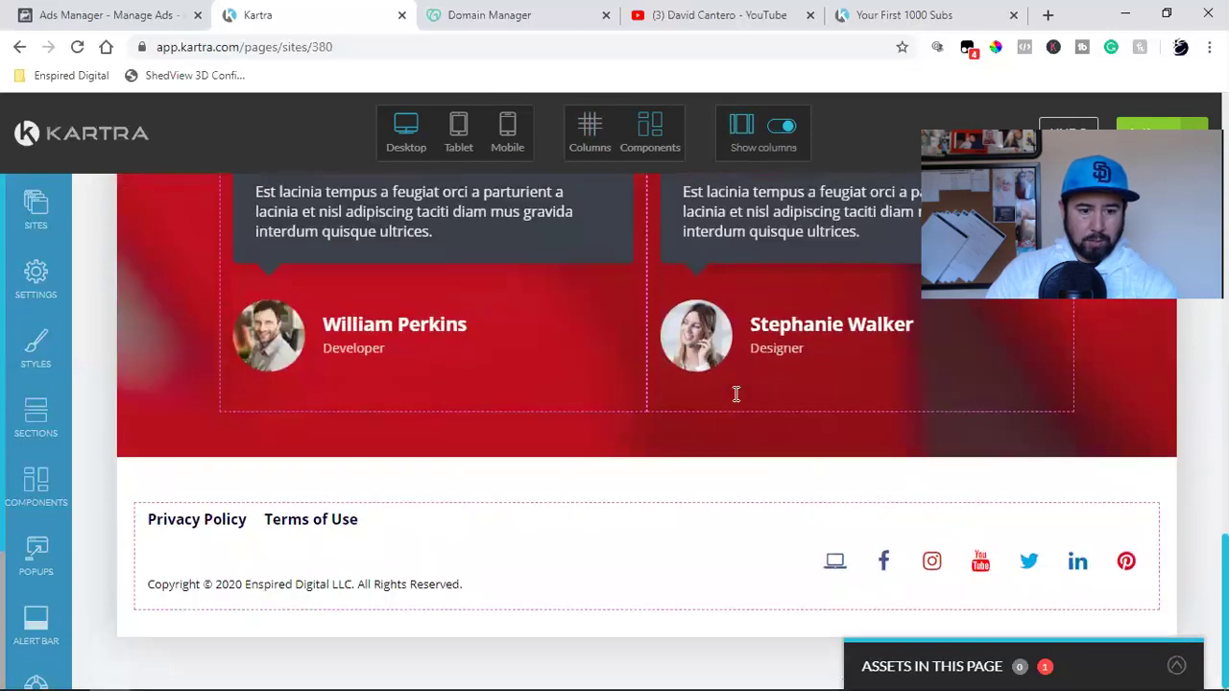
{"action": "scroll", "coordinate": [736, 392], "scroll_direction": "up", "scroll_amount": 9}
{"action": "scroll", "coordinate": [735, 394], "scroll_direction": "up", "scroll_amount": 4}
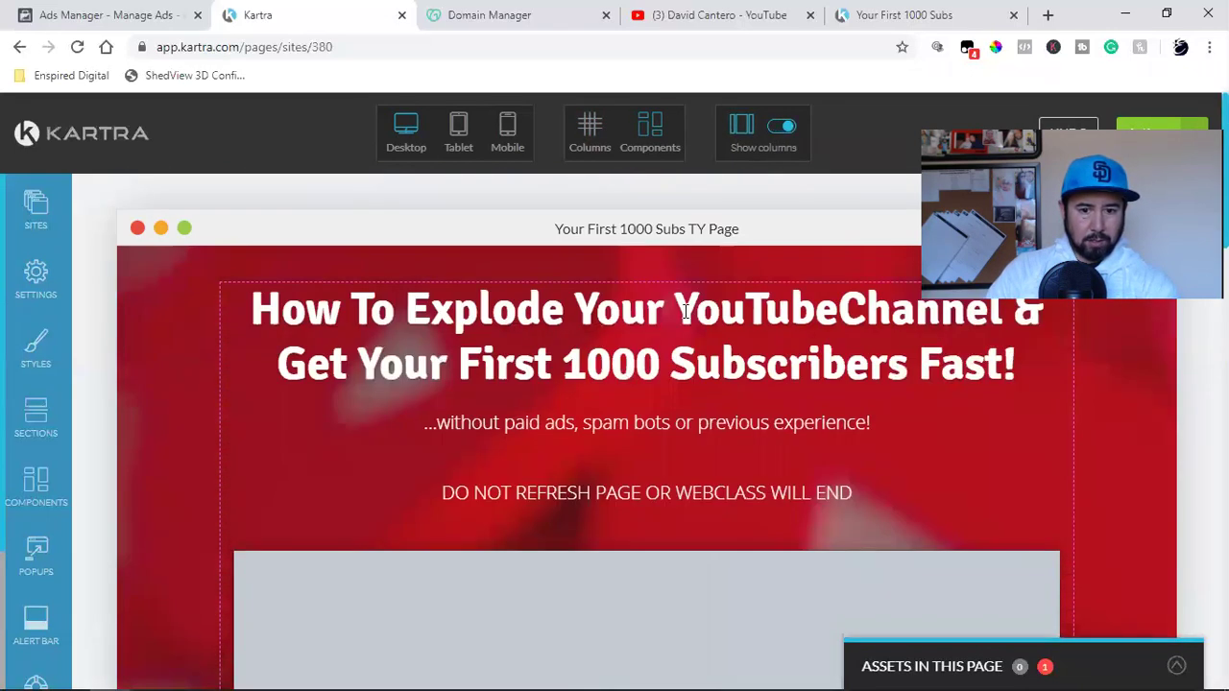
{"action": "left_click", "coordinate": [781, 126]}
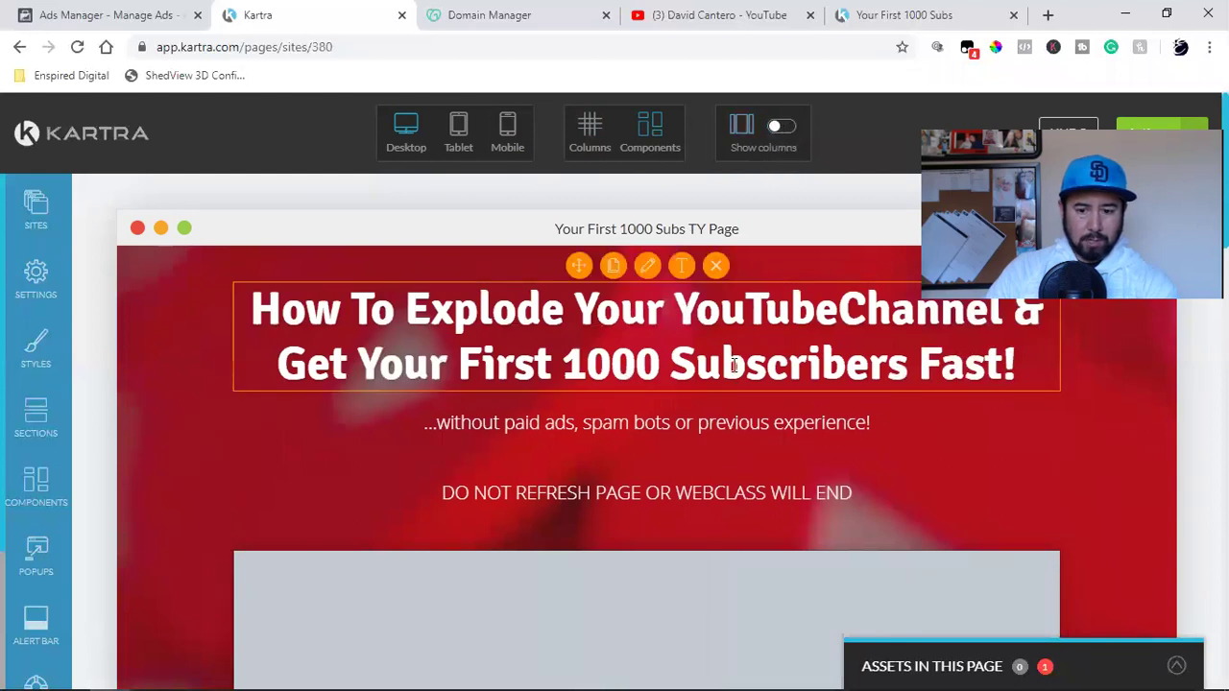
- Open the configuration of the section holding the video and sign-up offer, and turn on its display delay
{"action": "scroll", "coordinate": [768, 403], "scroll_direction": "down", "scroll_amount": 5}
{"action": "scroll", "coordinate": [1116, 473], "scroll_direction": "down", "scroll_amount": 2}
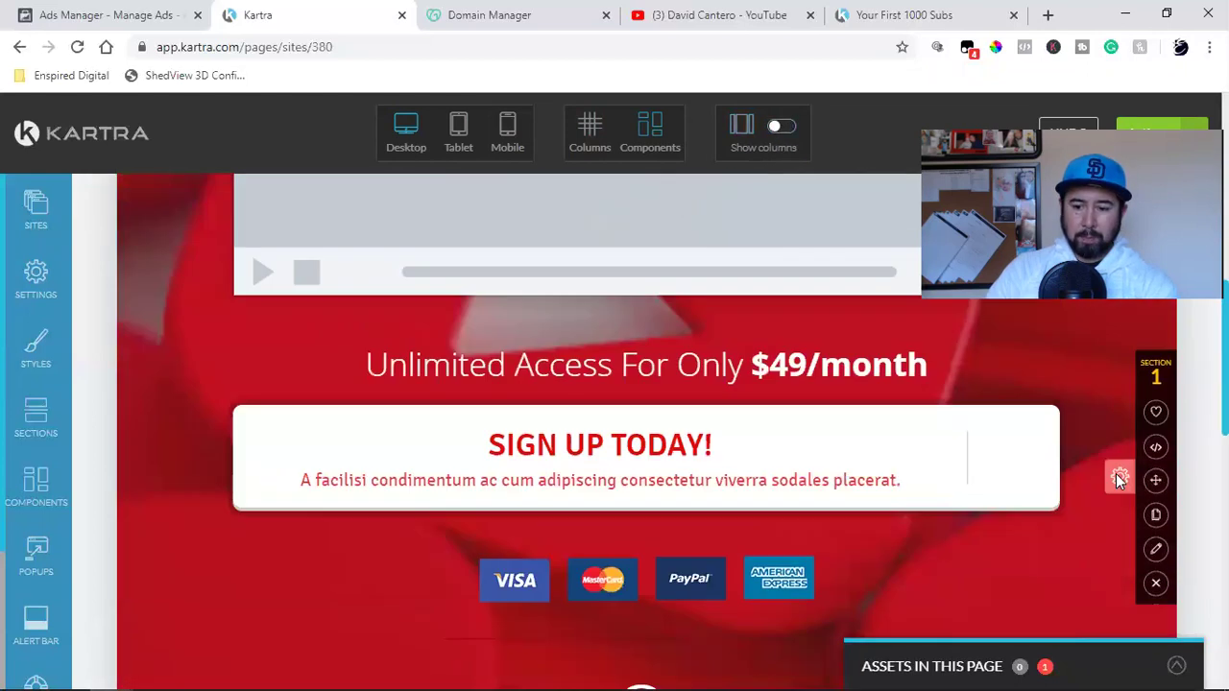
{"action": "left_click", "coordinate": [1157, 551]}
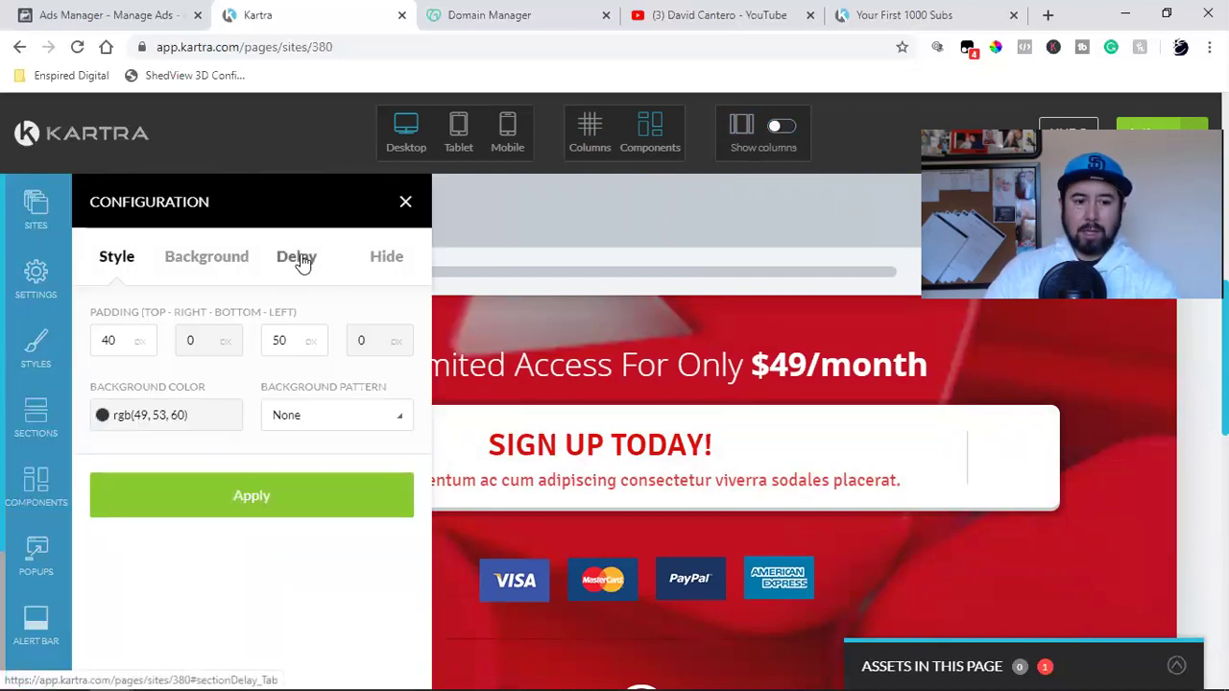
{"action": "scroll", "coordinate": [718, 332], "scroll_direction": "up", "scroll_amount": 5}
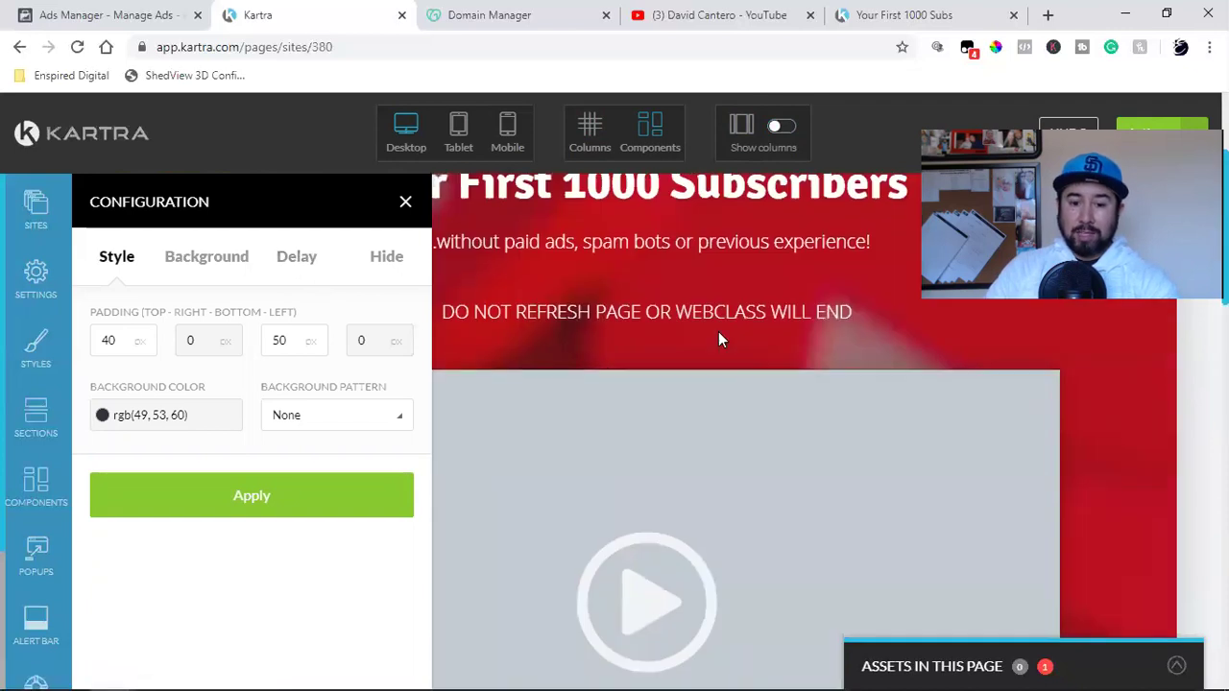
{"action": "scroll", "coordinate": [771, 352], "scroll_direction": "up", "scroll_amount": 3}
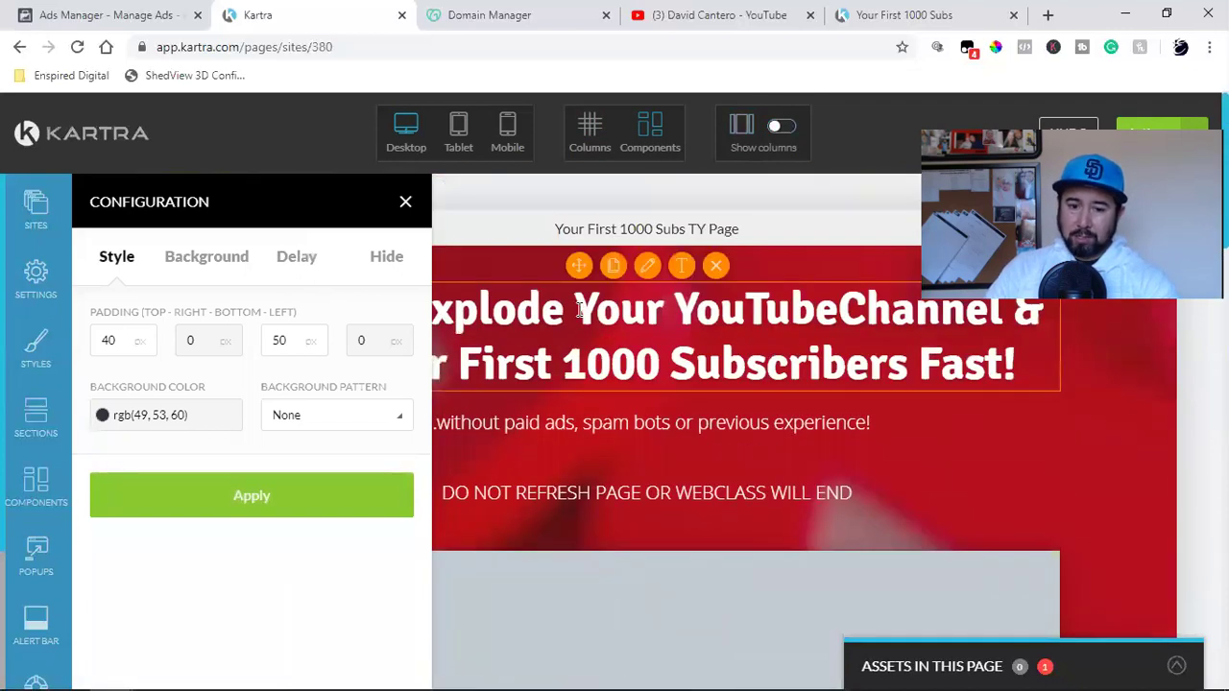
{"action": "scroll", "coordinate": [706, 371], "scroll_direction": "down", "scroll_amount": 1}
{"action": "scroll", "coordinate": [741, 313], "scroll_direction": "down", "scroll_amount": 2}
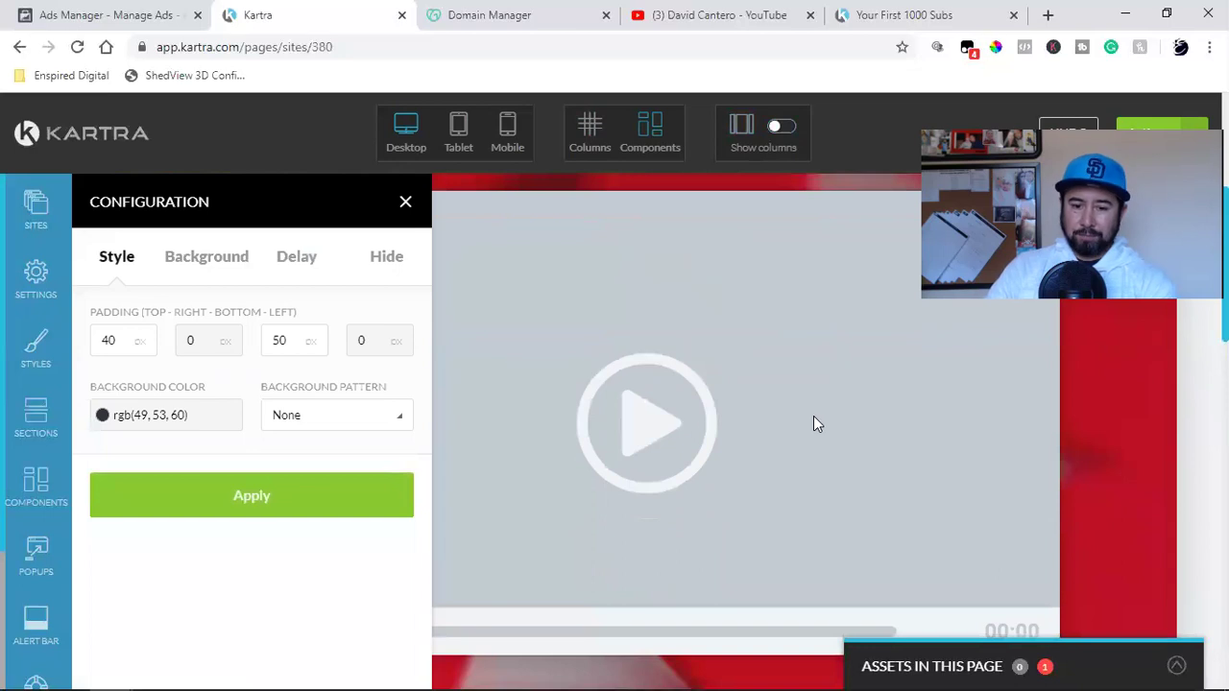
{"action": "scroll", "coordinate": [813, 415], "scroll_direction": "down", "scroll_amount": 2}
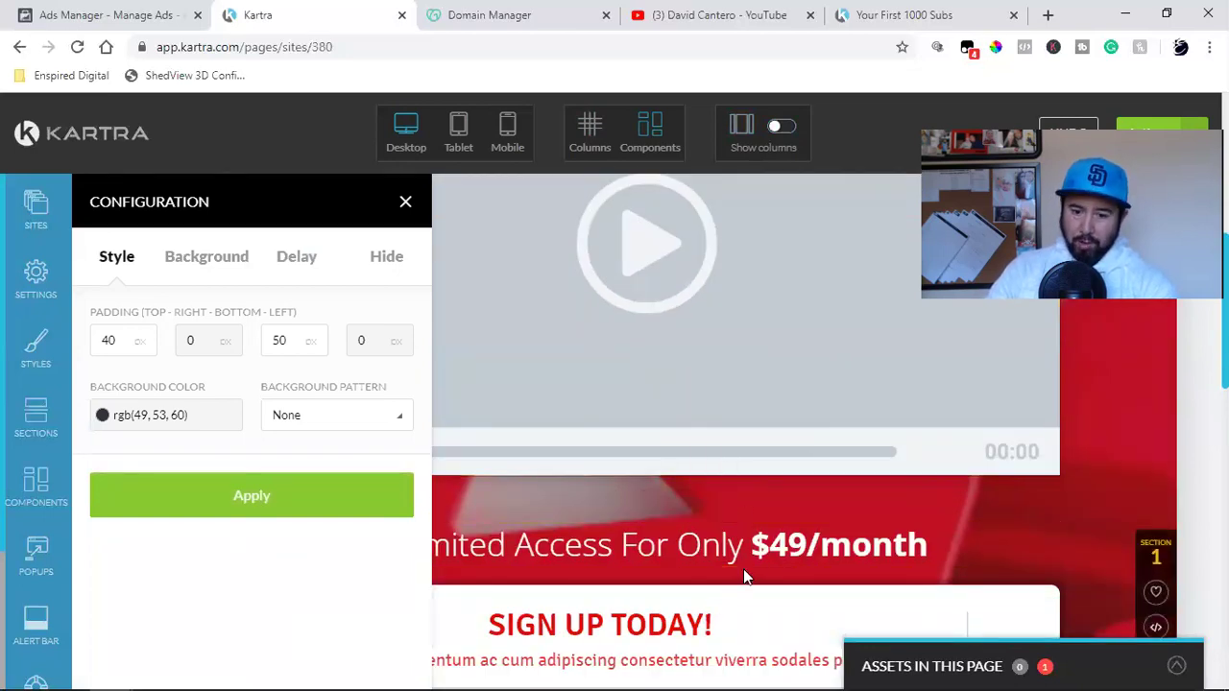
{"action": "scroll", "coordinate": [638, 603], "scroll_direction": "down", "scroll_amount": 2}
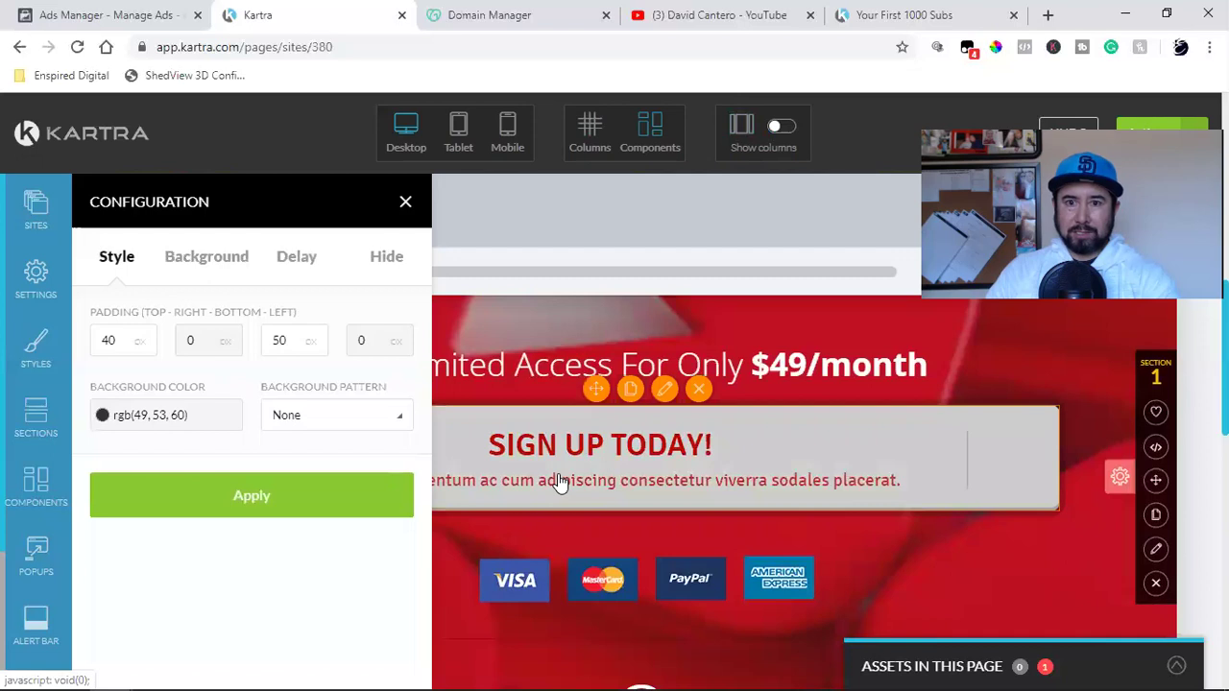
{"action": "left_click", "coordinate": [300, 257]}
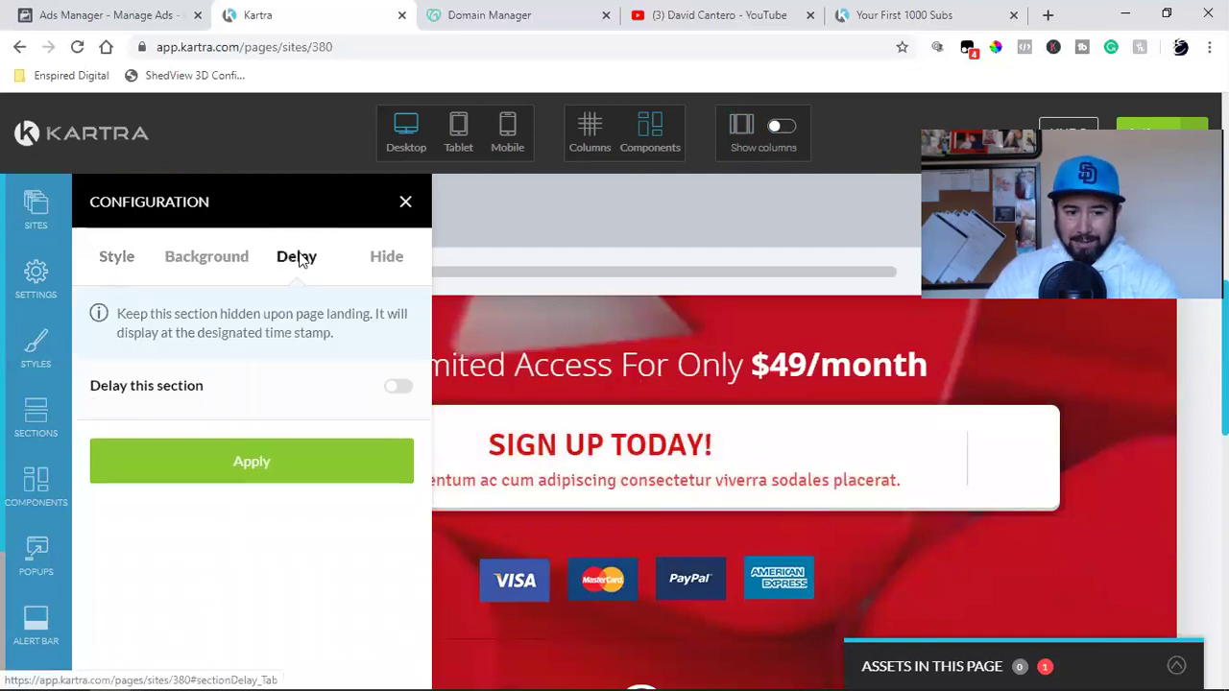
{"action": "left_click", "coordinate": [400, 390]}
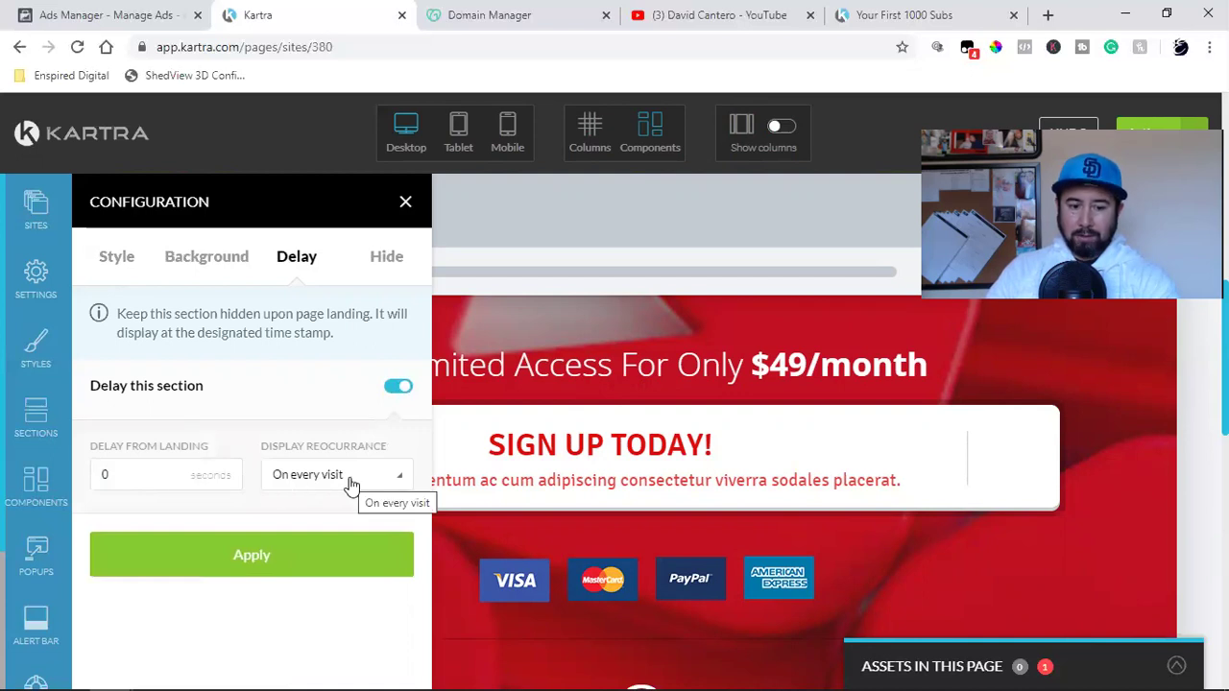
{"action": "double_click", "coordinate": [154, 474]}
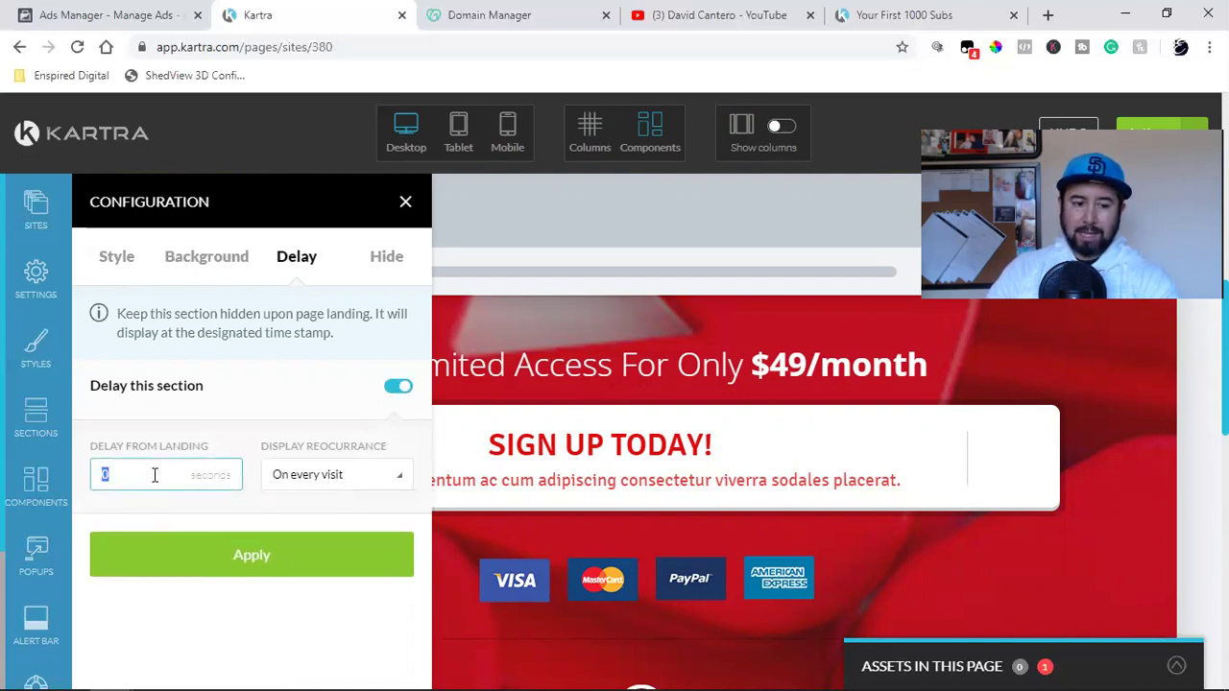
- Switch to Calculator, try converting 45 minutes by dividing 45 by 60, and clear the calculation
{"action": "mouse_move", "coordinate": [144, 677]}
{"action": "left_click", "coordinate": [66, 673]}
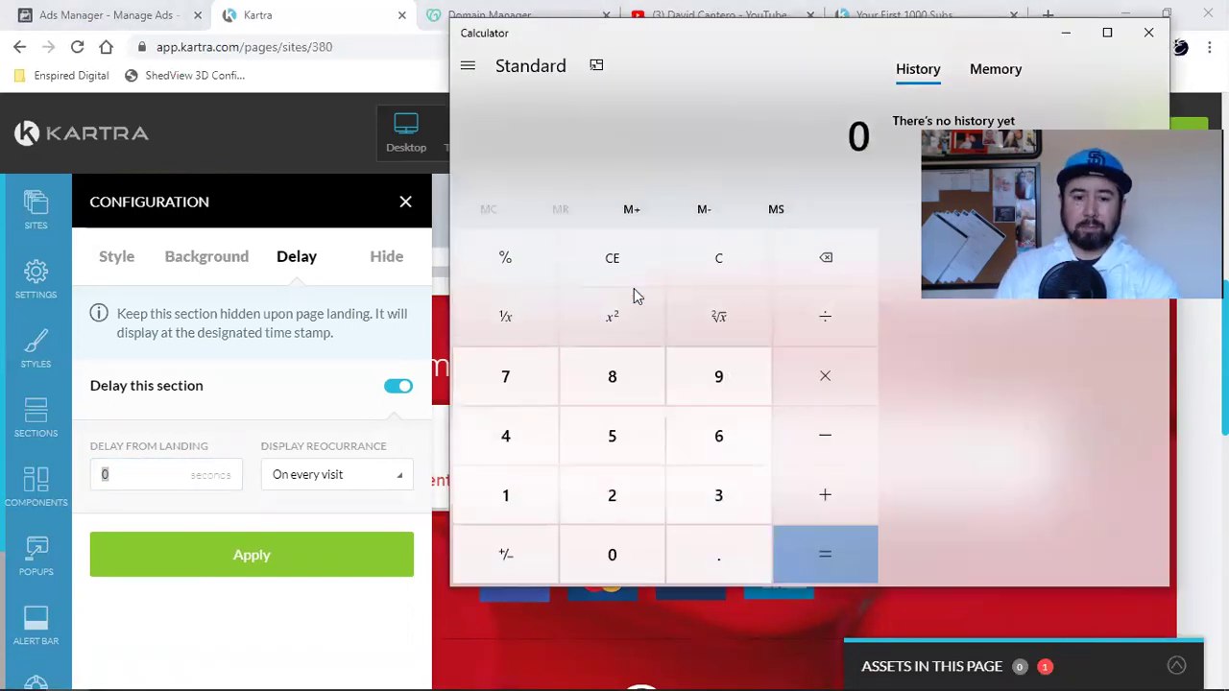
{"action": "left_click", "coordinate": [512, 439]}
{"action": "left_click", "coordinate": [566, 442]}
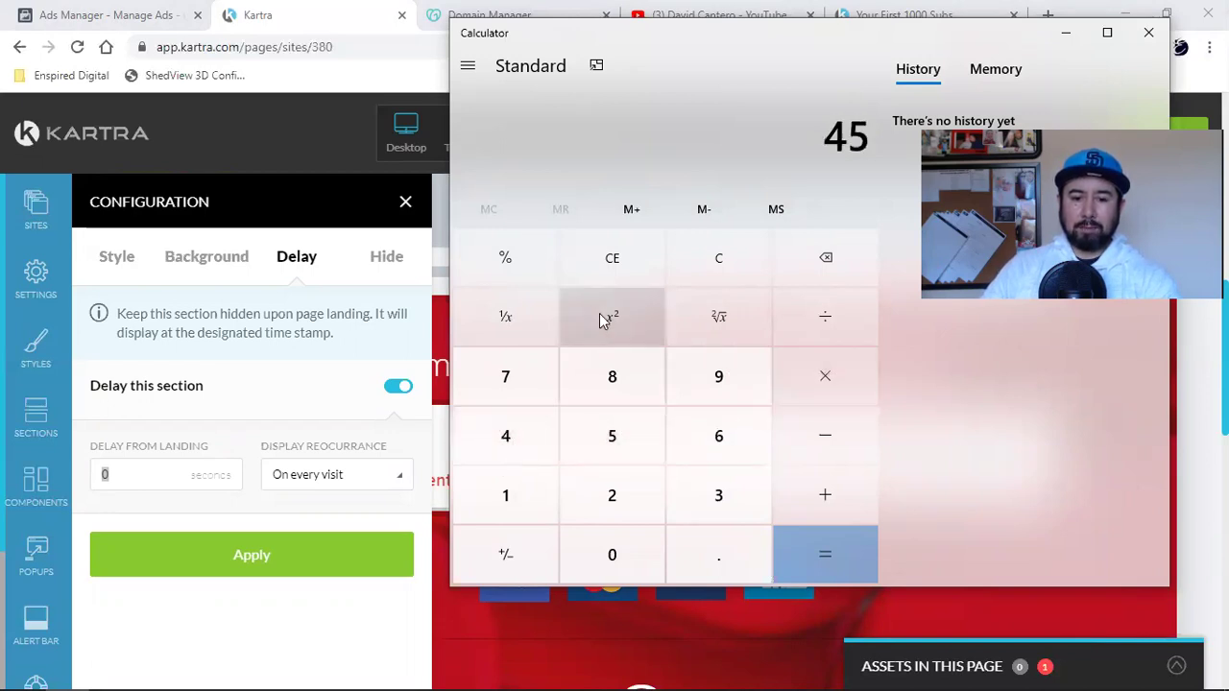
{"action": "left_click", "coordinate": [811, 321]}
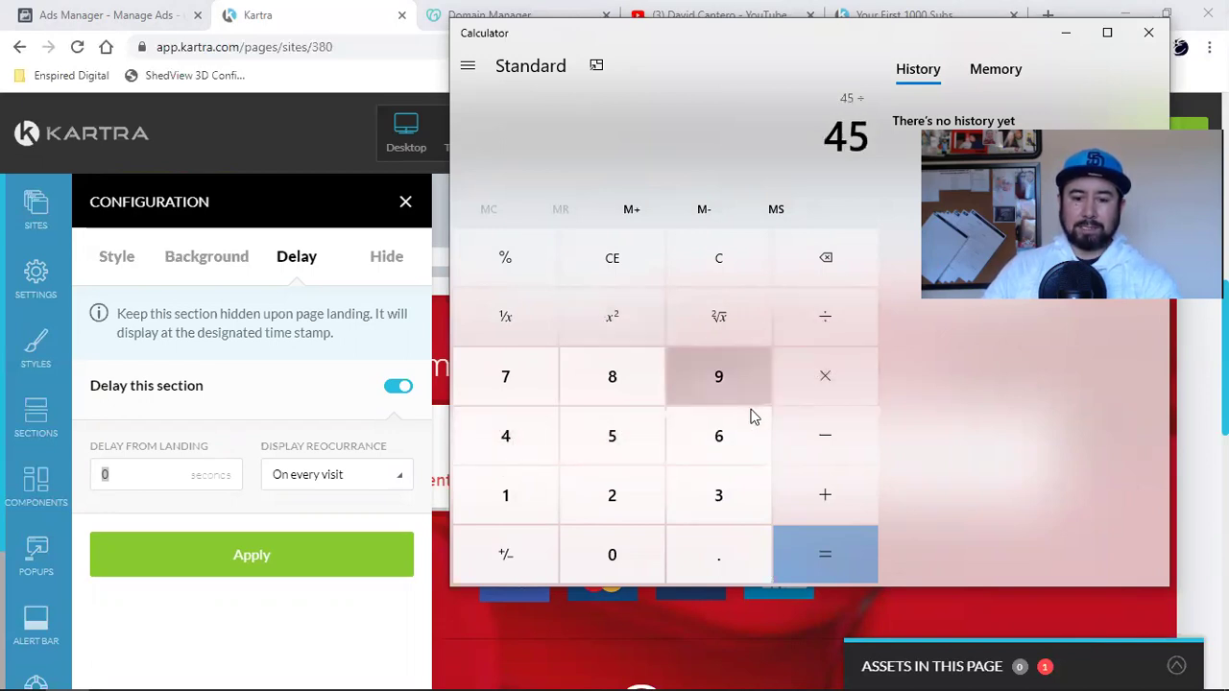
{"action": "left_click", "coordinate": [720, 427]}
{"action": "left_click", "coordinate": [600, 545]}
{"action": "left_click", "coordinate": [815, 543]}
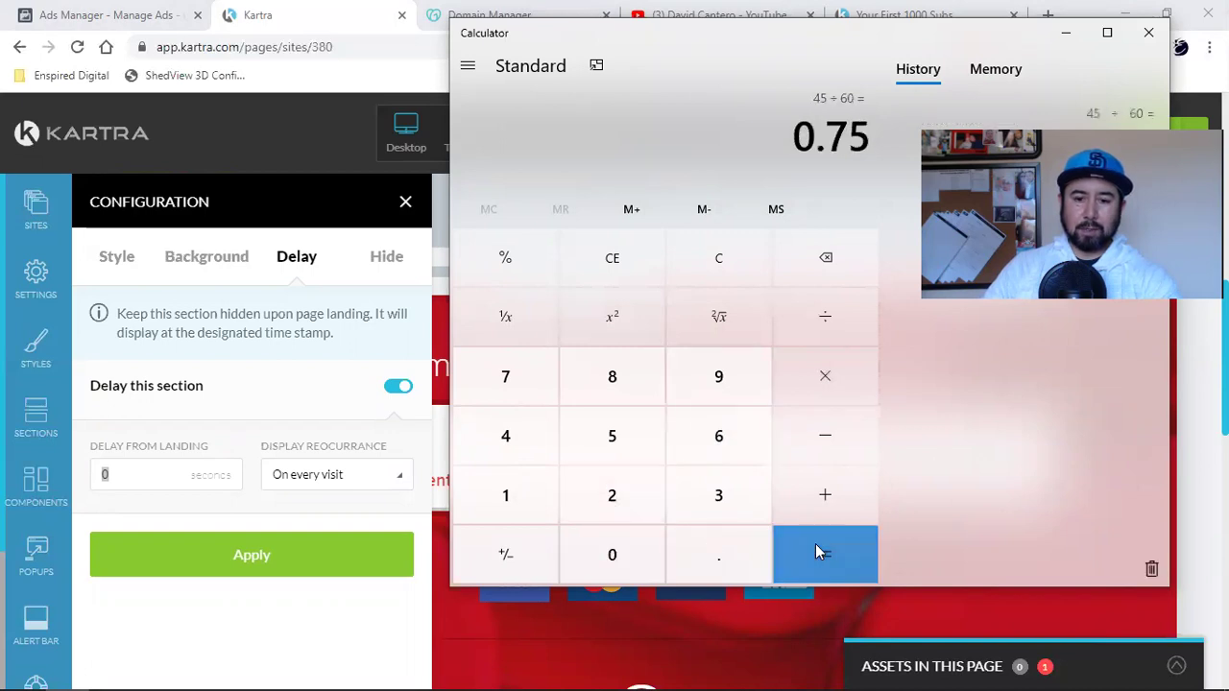
{"action": "left_click", "coordinate": [809, 372]}
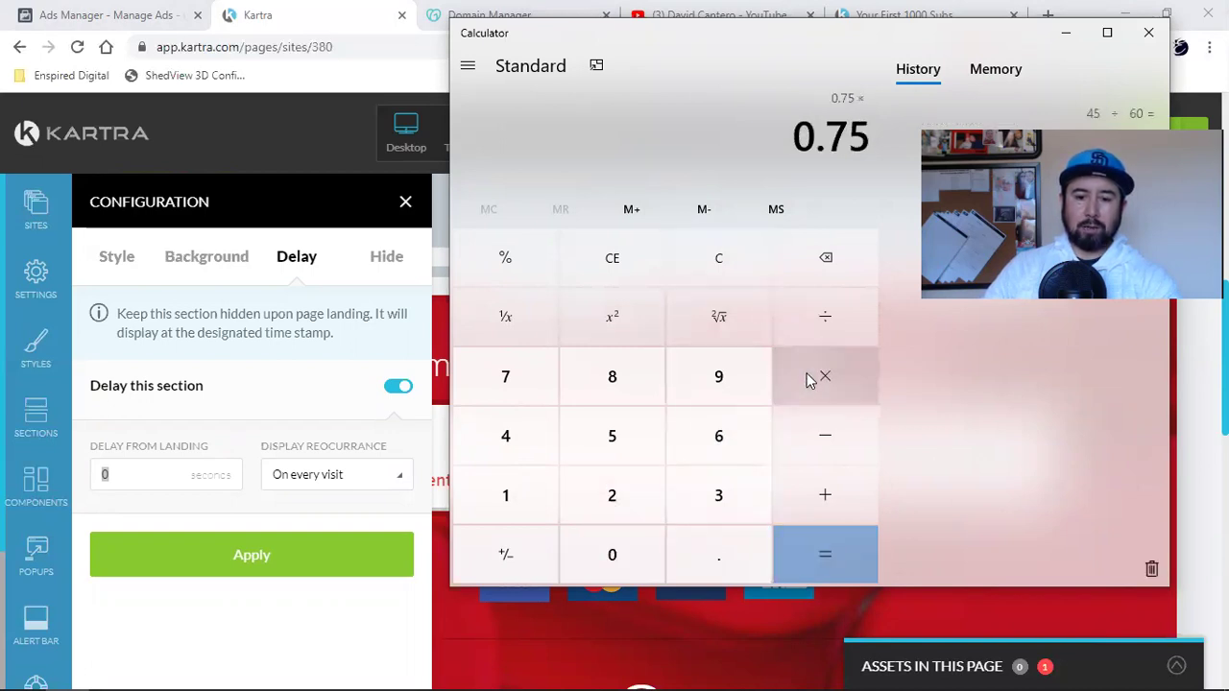
{"action": "left_click", "coordinate": [706, 256]}
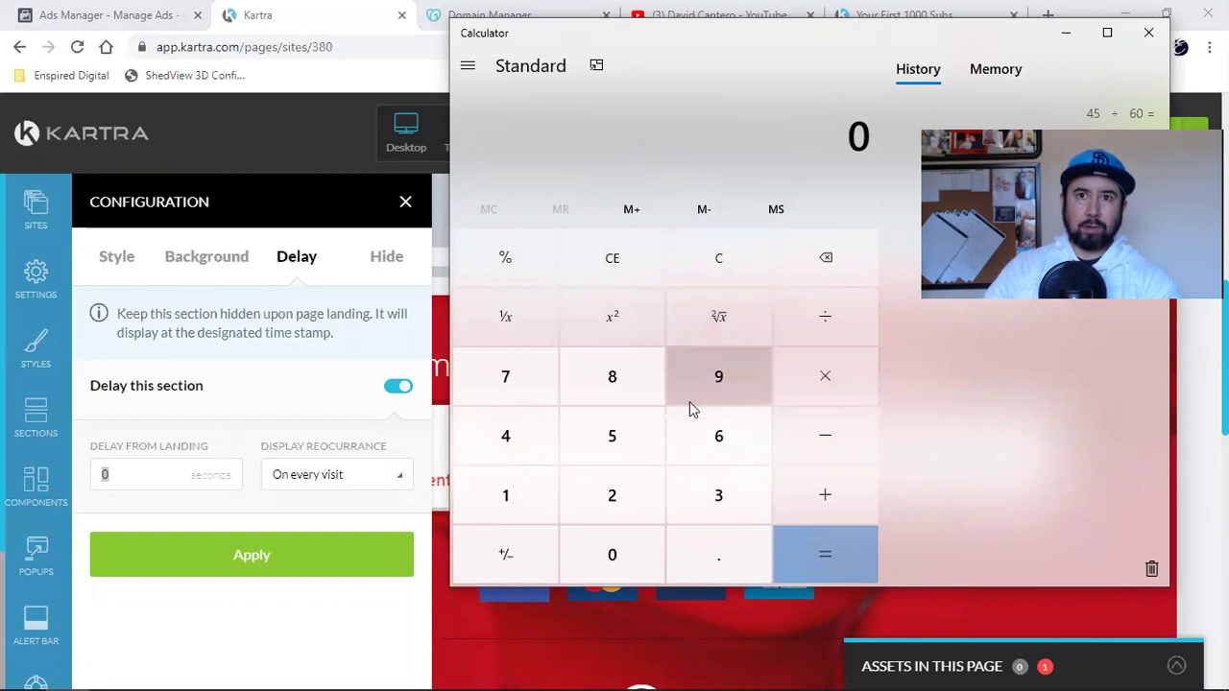
- Repeat the division of 45 by 60 and clear the result
{"action": "type", "text": "45"}
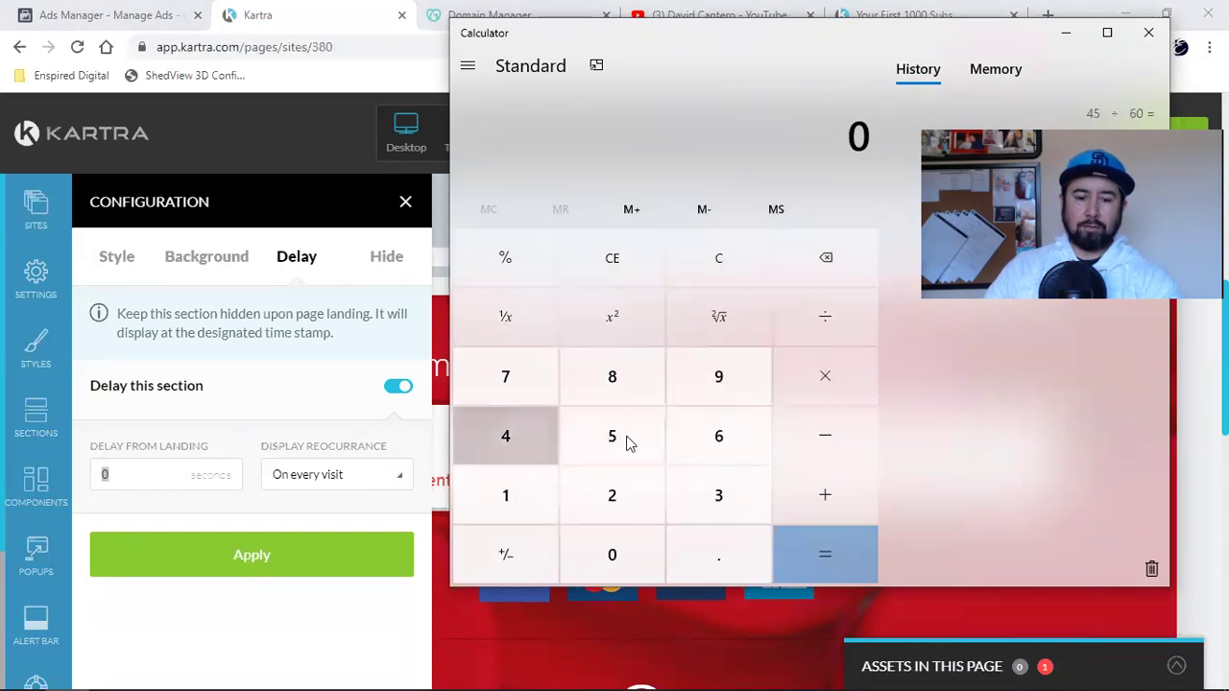
{"action": "left_click", "coordinate": [817, 318]}
{"action": "left_click", "coordinate": [718, 440]}
{"action": "left_click", "coordinate": [618, 538]}
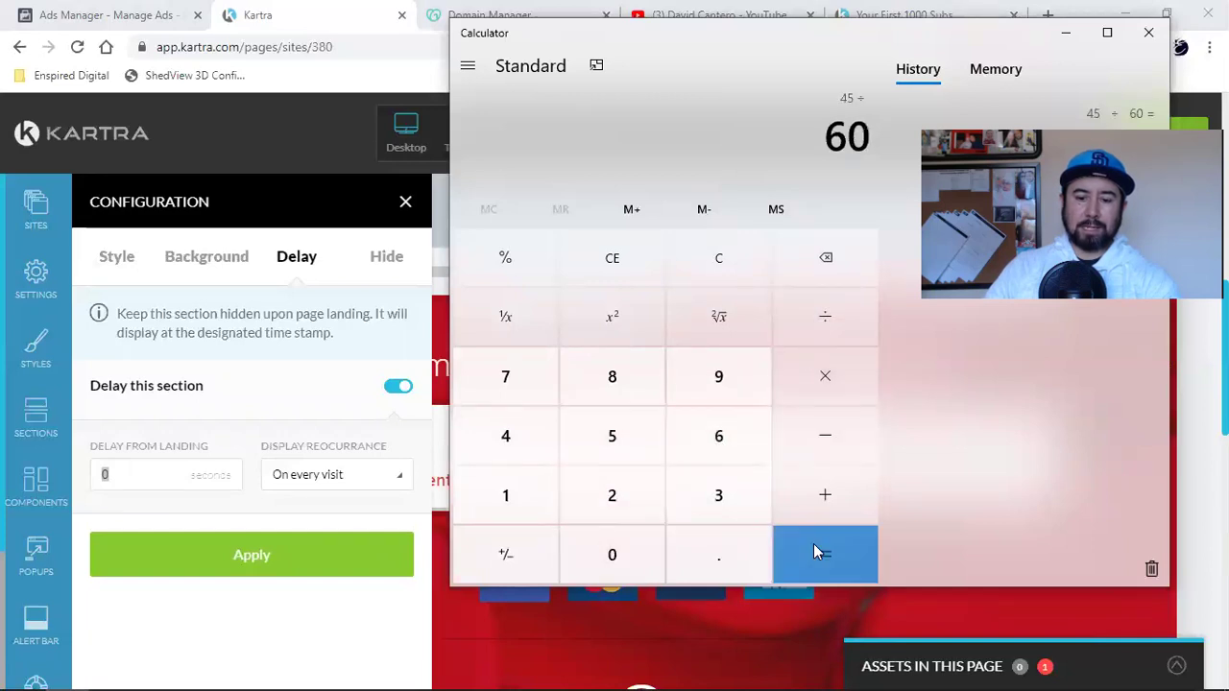
{"action": "left_click", "coordinate": [813, 549]}
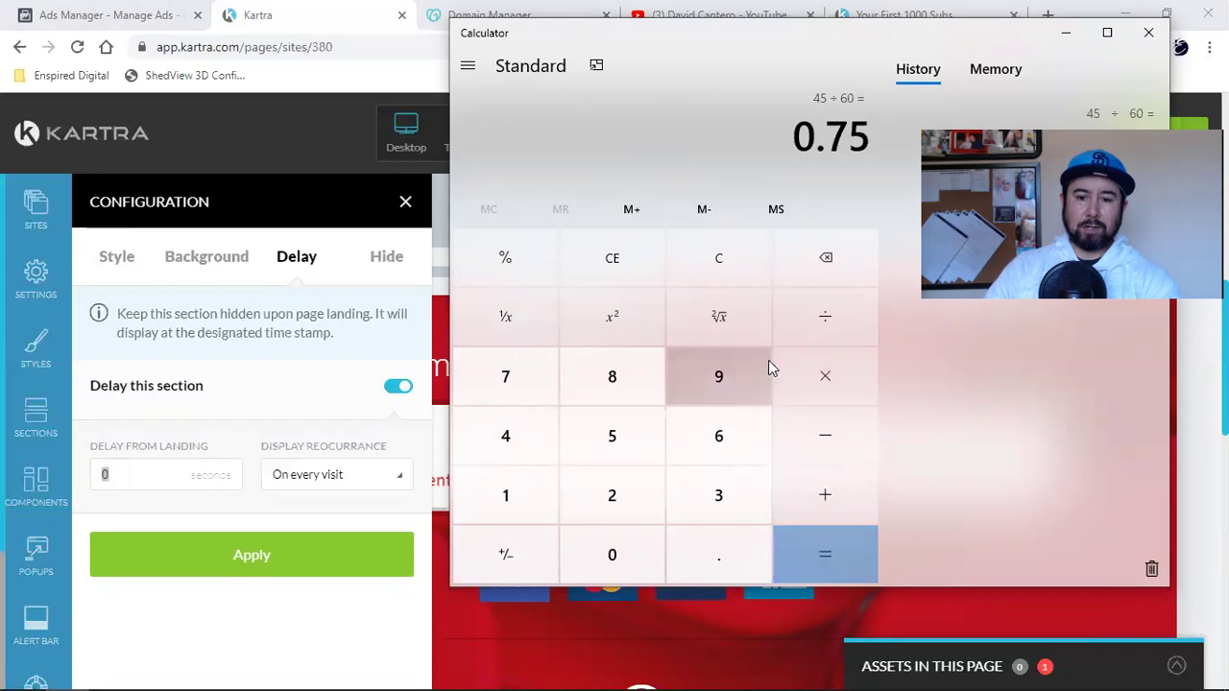
{"action": "left_click", "coordinate": [716, 269]}
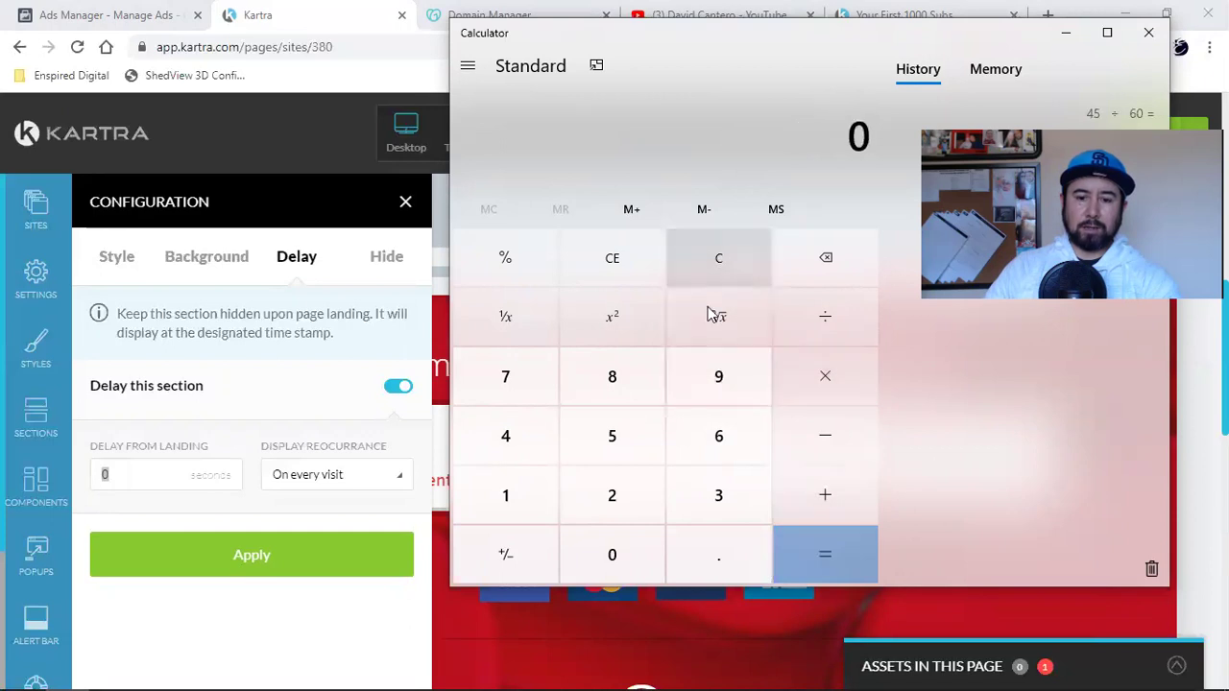
- Multiply 750 by 60 in the calculator, and return to the section's delay setting in Kartra
{"action": "left_click", "coordinate": [516, 383]}
{"action": "left_click", "coordinate": [579, 429]}
{"action": "left_click", "coordinate": [606, 552]}
{"action": "left_click", "coordinate": [783, 396]}
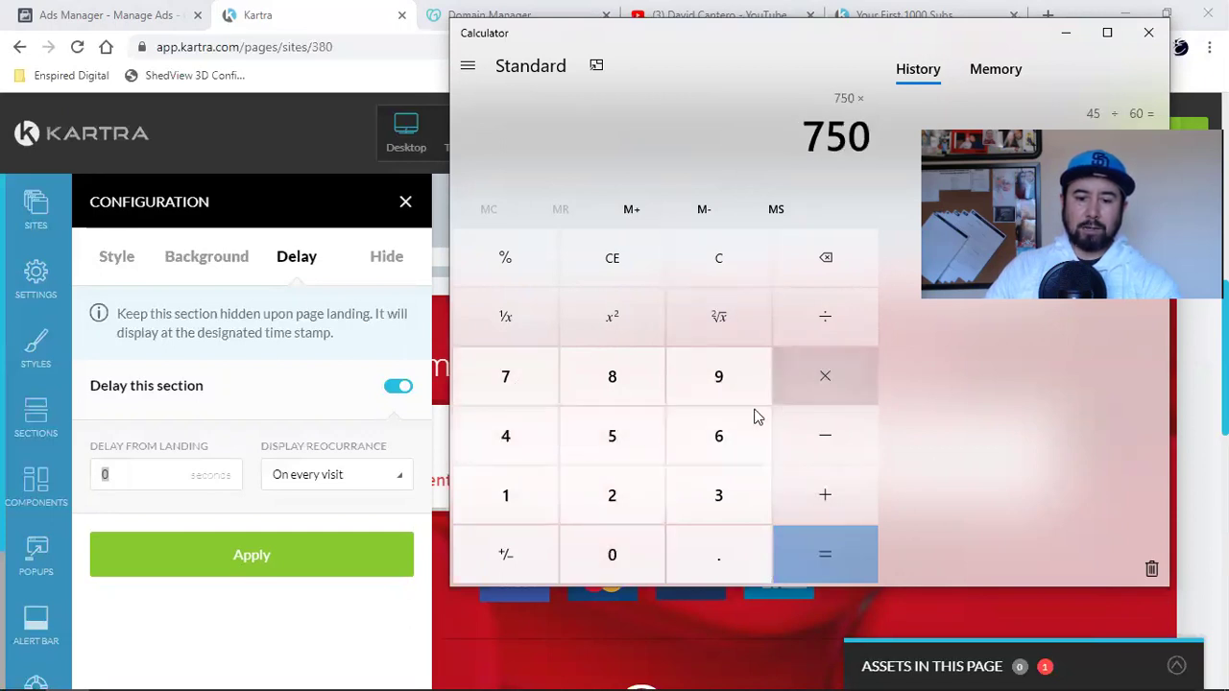
{"action": "left_click", "coordinate": [704, 433]}
{"action": "left_click", "coordinate": [621, 560]}
{"action": "left_click", "coordinate": [792, 555]}
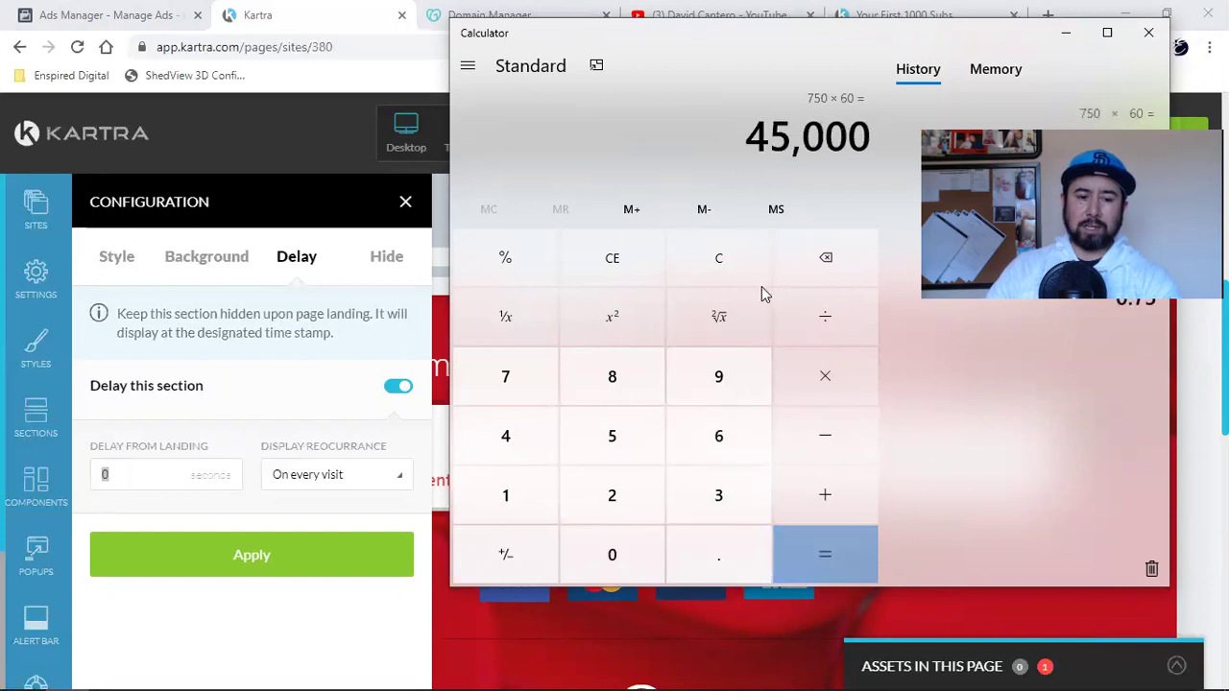
{"action": "left_click", "coordinate": [148, 473]}
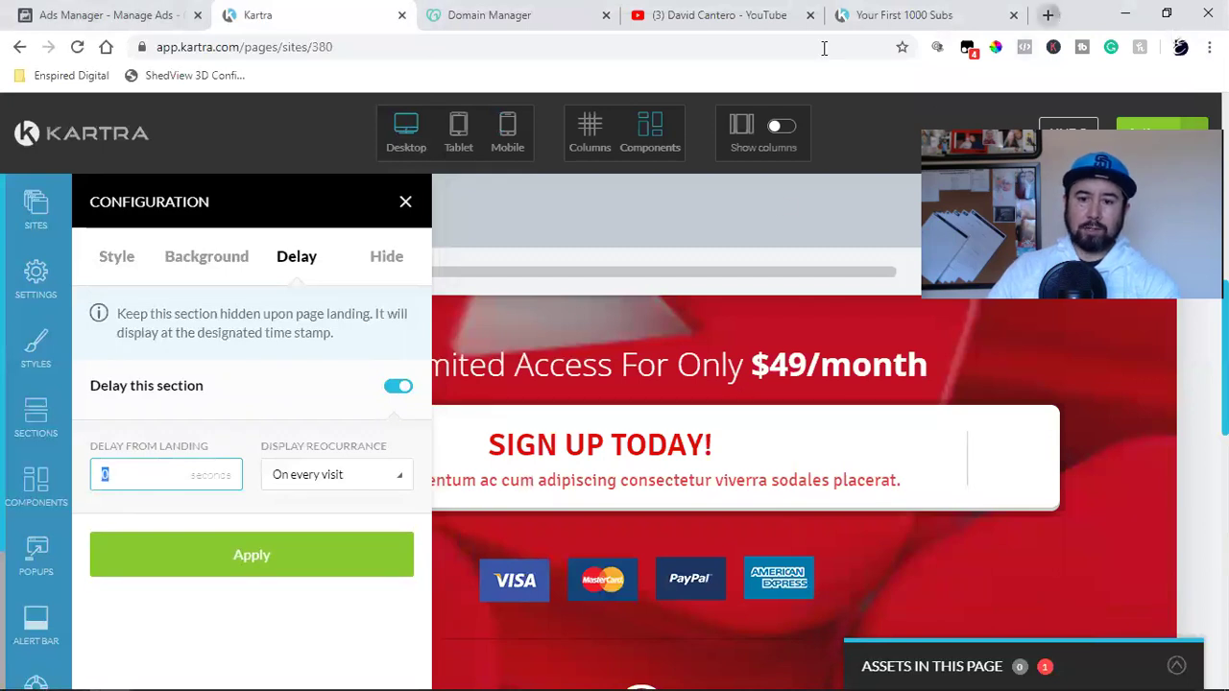
- Search Google in a new browser tab for "How many seconds are in 45 minutes"
{"action": "key", "text": "ctrl+t"}
{"action": "left_click", "coordinate": [106, 48]}
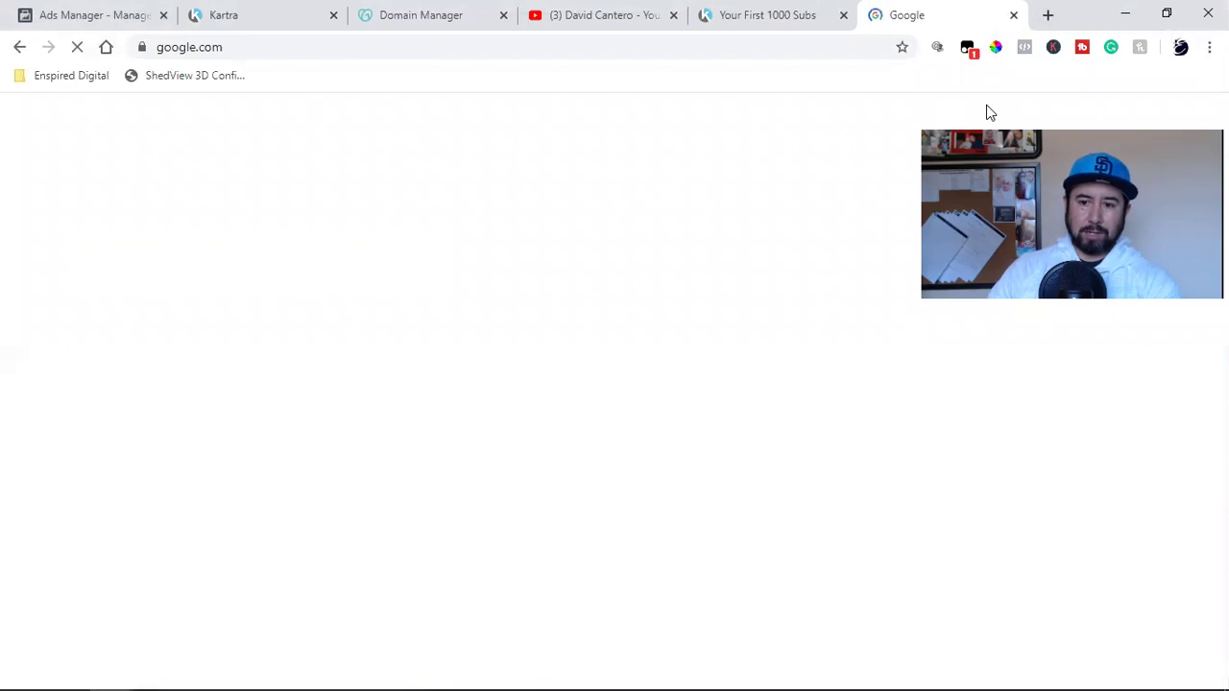
{"action": "type", "text": "How "}
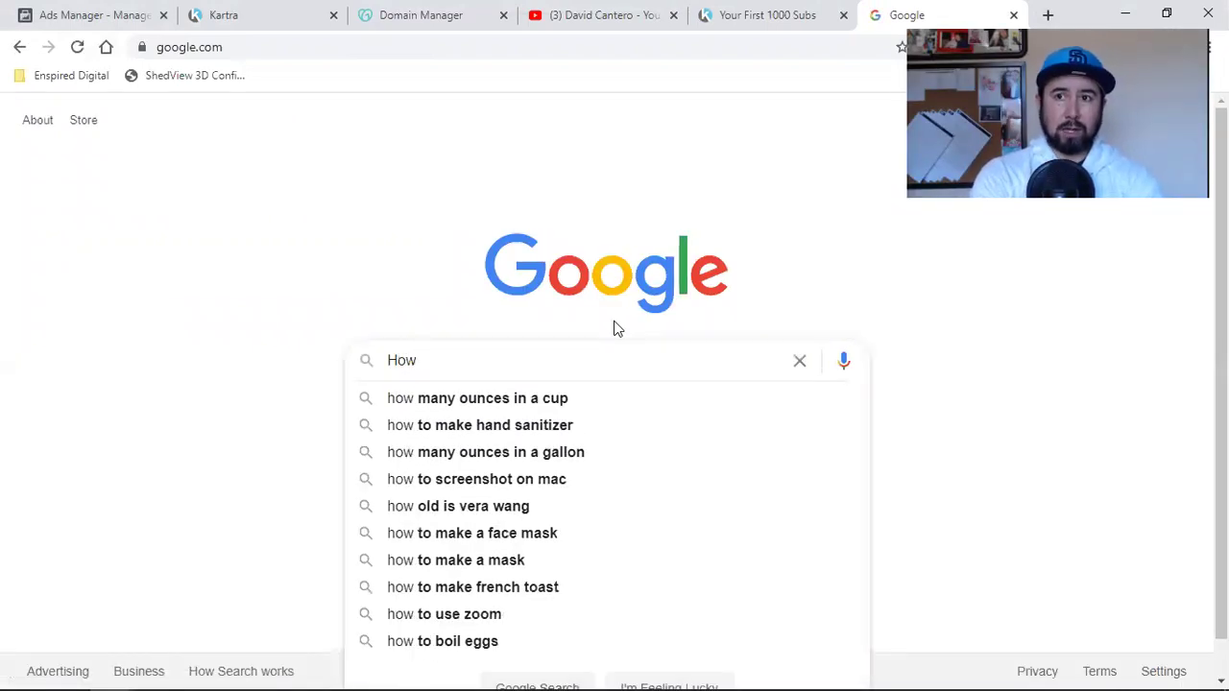
{"action": "type", "text": "ma"}
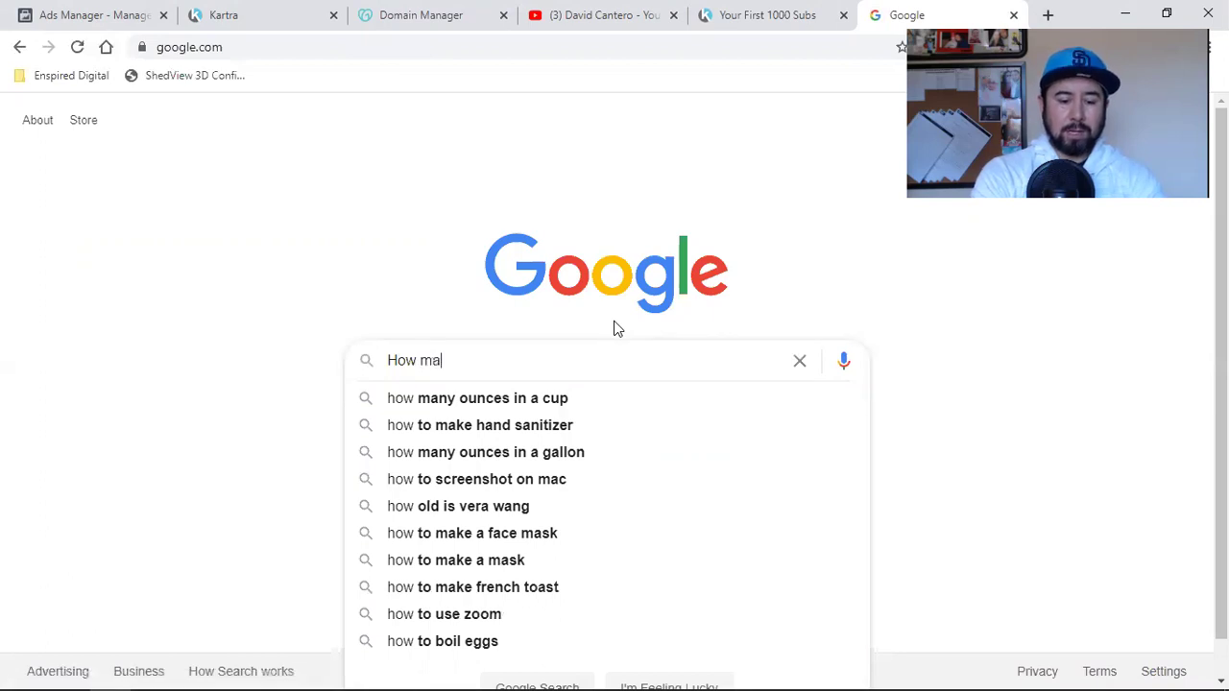
{"action": "type", "text": "ny seconds are "}
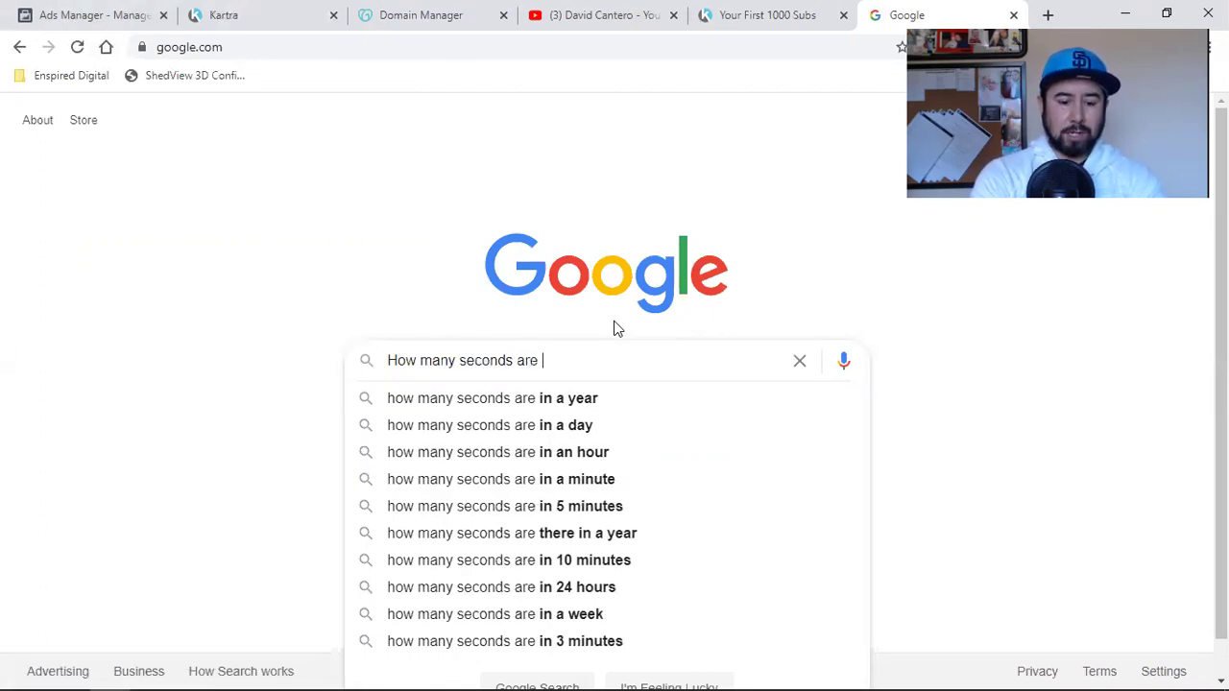
{"action": "type", "text": "in 45 minutes"}
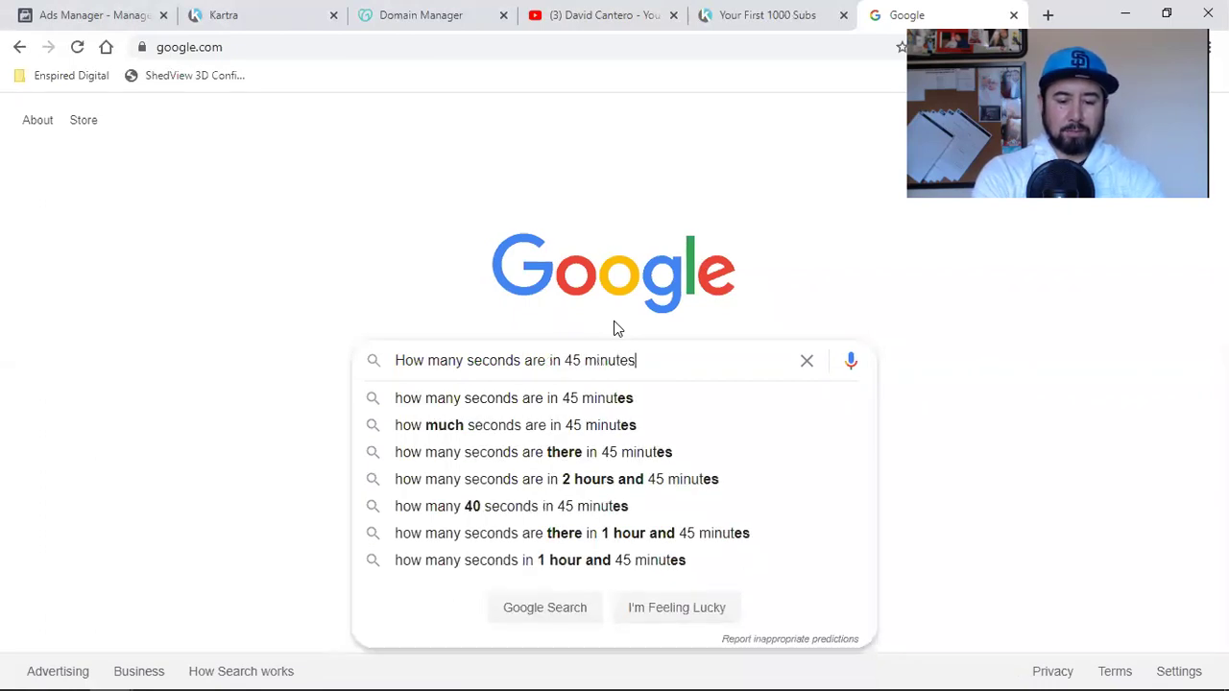
{"action": "key", "text": "Return"}
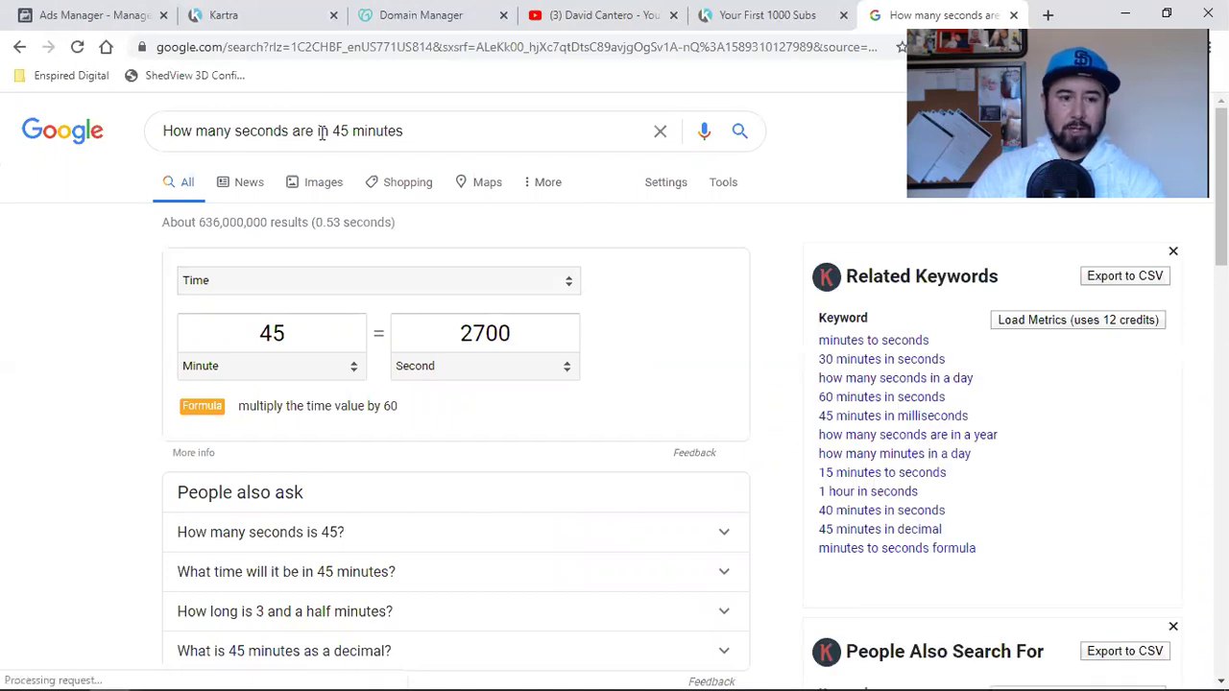
- Return to the Kartra page editor, set the section's delay from landing to 2700 seconds, apply it and close the configuration
{"action": "left_click", "coordinate": [231, 19]}
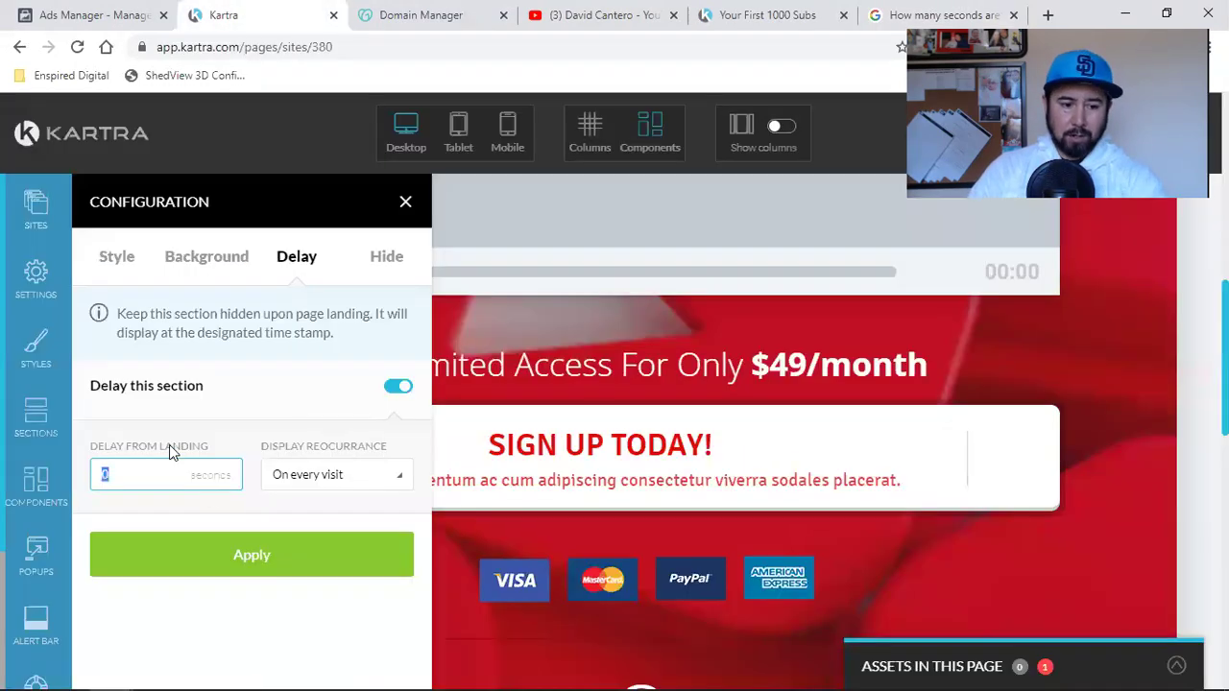
{"action": "type", "text": "2700"}
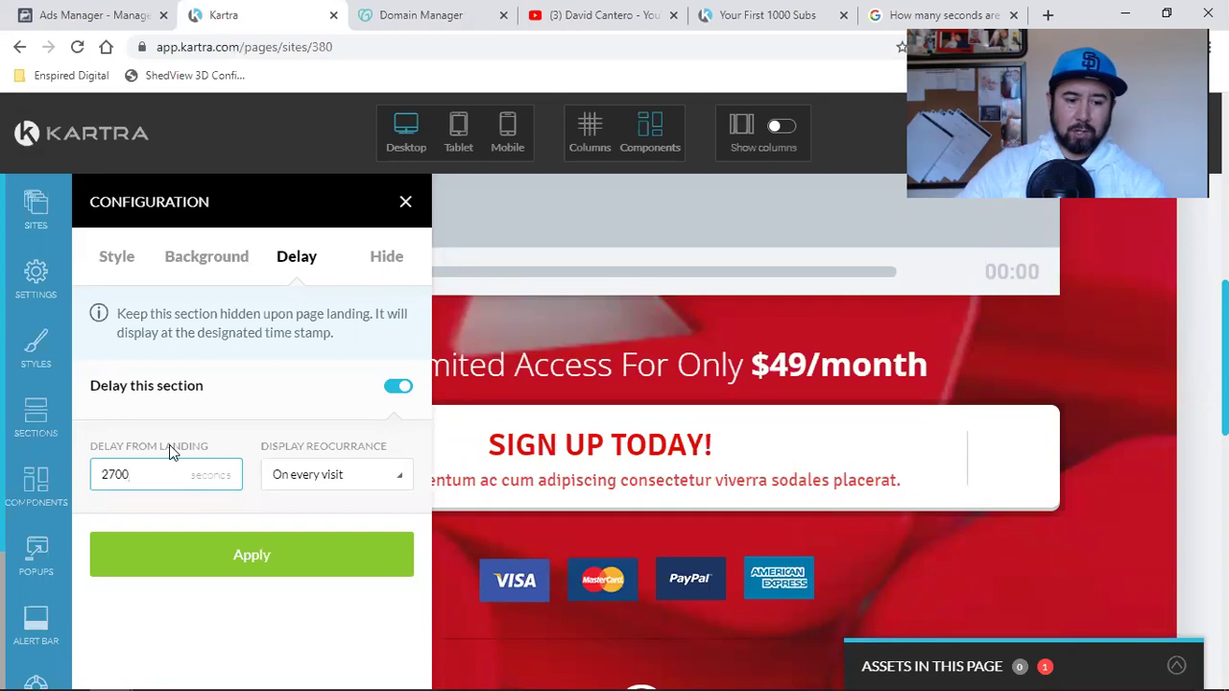
{"action": "left_click", "coordinate": [225, 554]}
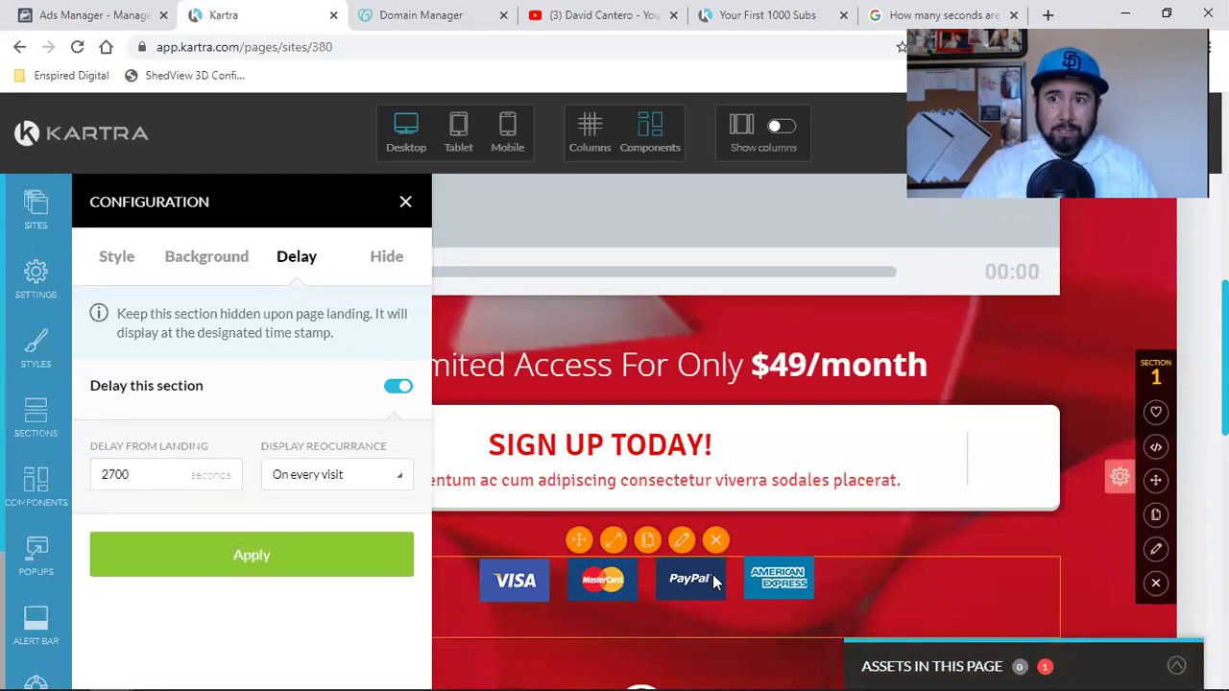
{"action": "left_click", "coordinate": [404, 202]}
- Review the thank-you page layout, from the headline and video through the sign-up offer to the testimonials
{"action": "scroll", "coordinate": [578, 400], "scroll_direction": "down", "scroll_amount": 1}
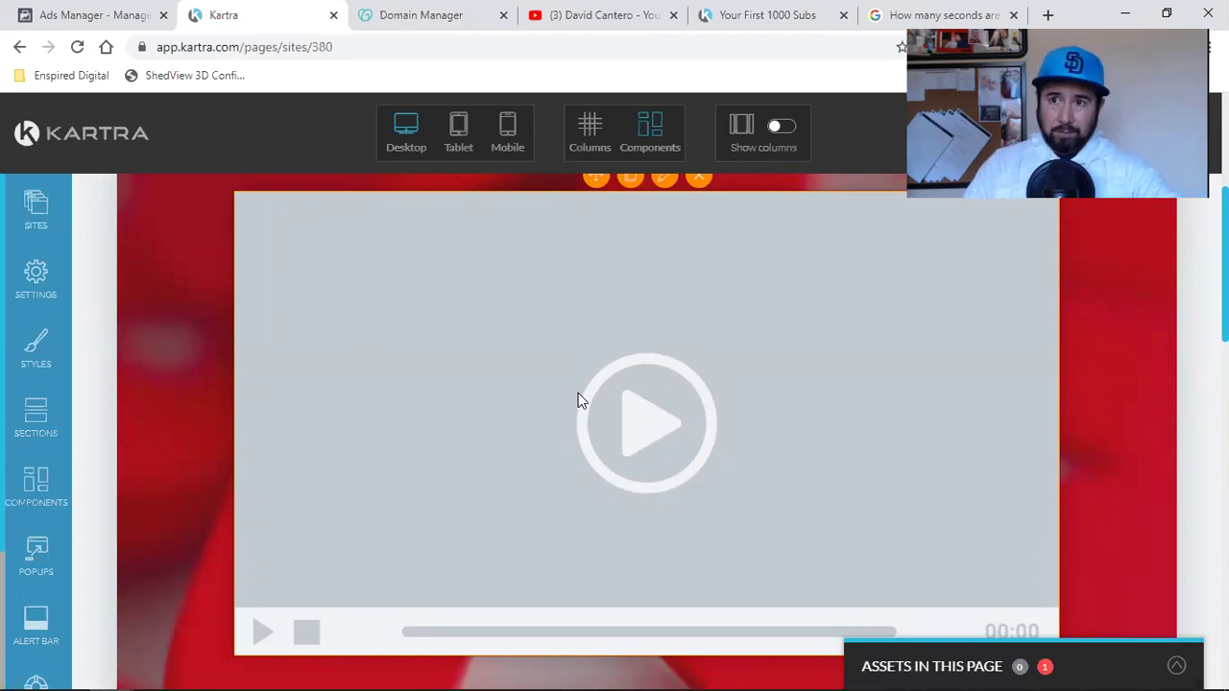
{"action": "scroll", "coordinate": [577, 401], "scroll_direction": "down", "scroll_amount": 4}
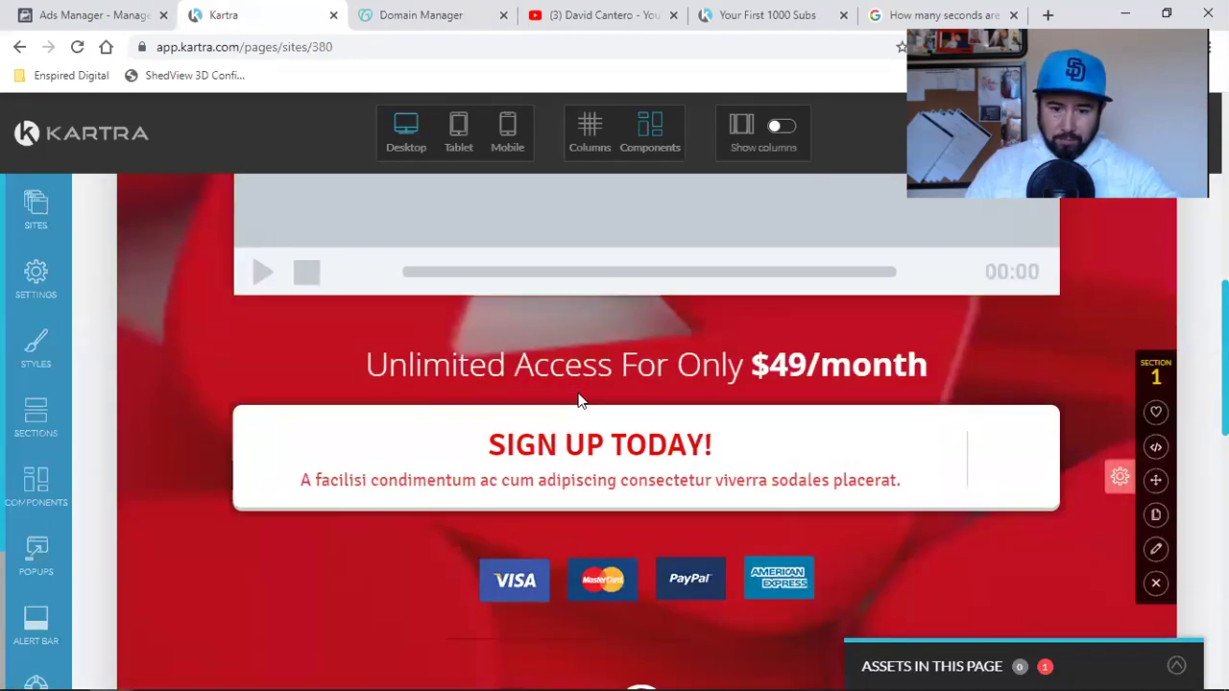
{"action": "scroll", "coordinate": [578, 400], "scroll_direction": "down", "scroll_amount": 6}
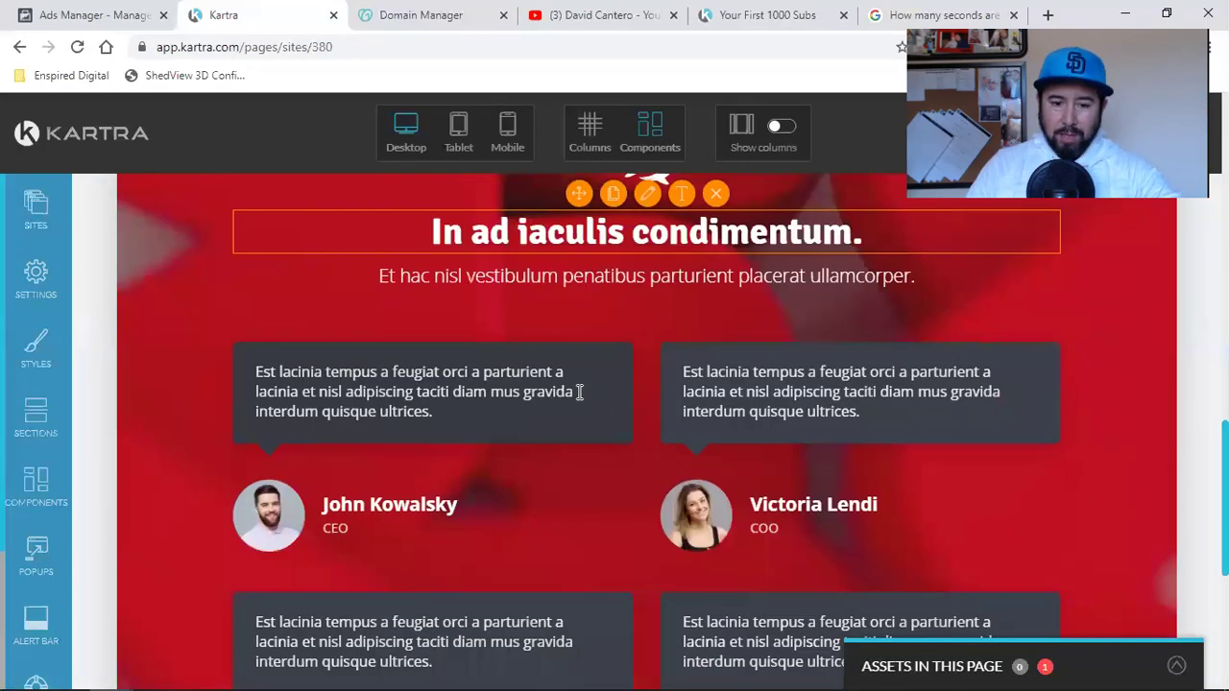
{"action": "scroll", "coordinate": [578, 393], "scroll_direction": "down", "scroll_amount": 5}
{"action": "scroll", "coordinate": [578, 393], "scroll_direction": "up", "scroll_amount": 12}
{"action": "scroll", "coordinate": [578, 393], "scroll_direction": "down", "scroll_amount": 4}
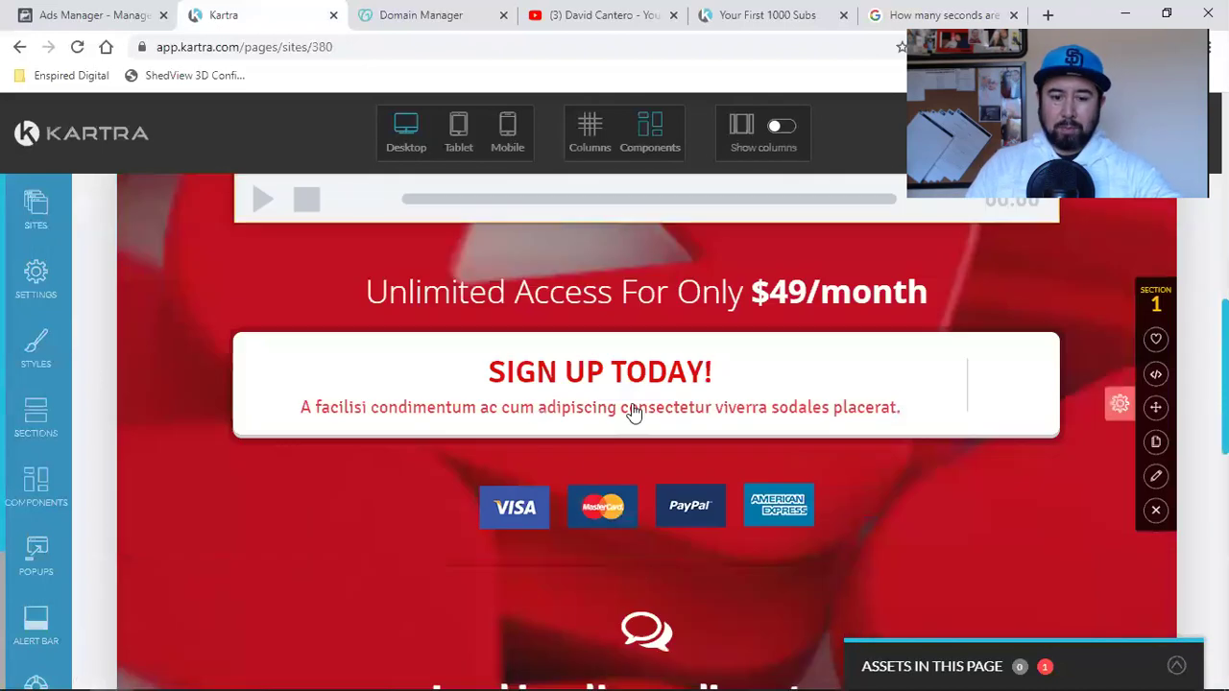
{"action": "scroll", "coordinate": [725, 427], "scroll_direction": "up", "scroll_amount": 8}
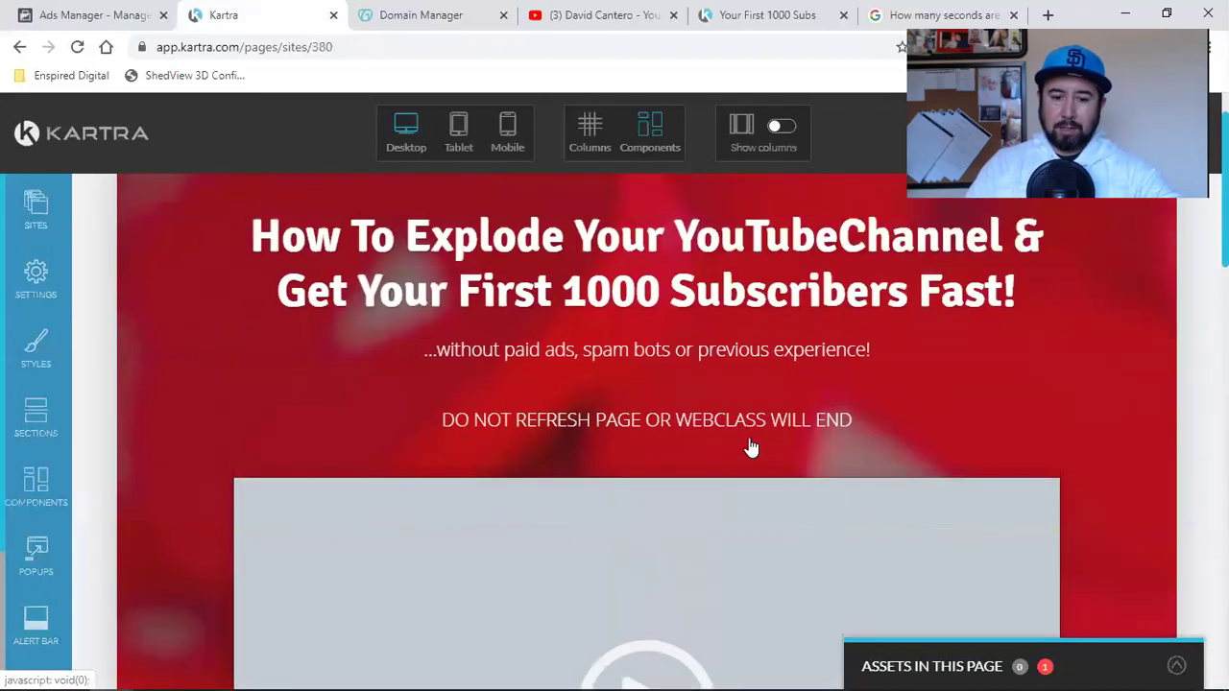
{"action": "scroll", "coordinate": [737, 490], "scroll_direction": "up", "scroll_amount": 1}
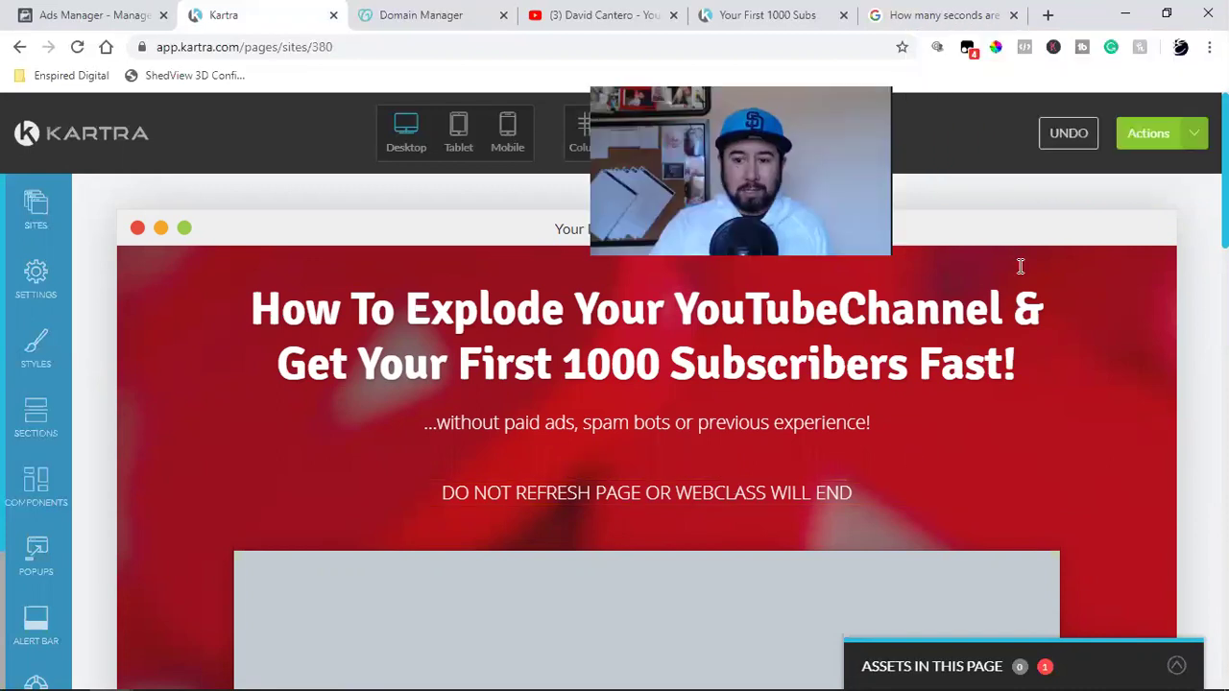
- Save the progress of the thank-you page and publish it live
{"action": "left_click", "coordinate": [1185, 134]}
{"action": "left_click", "coordinate": [1123, 209]}
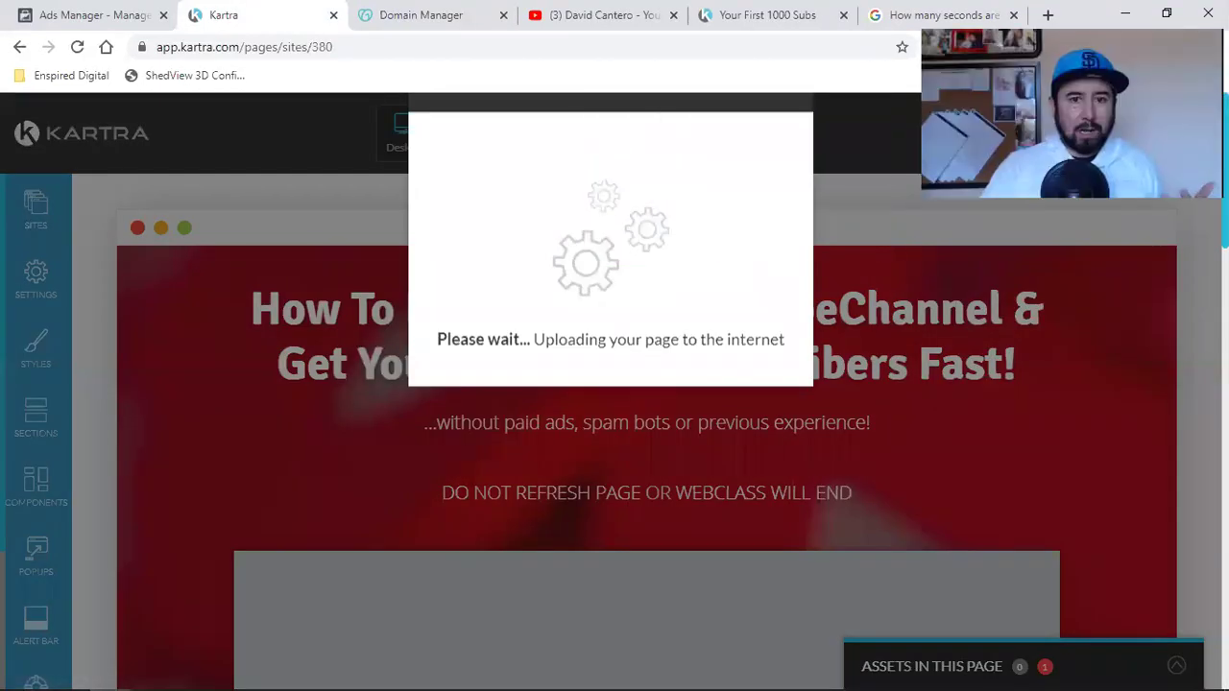
{"action": "left_click", "coordinate": [804, 105]}
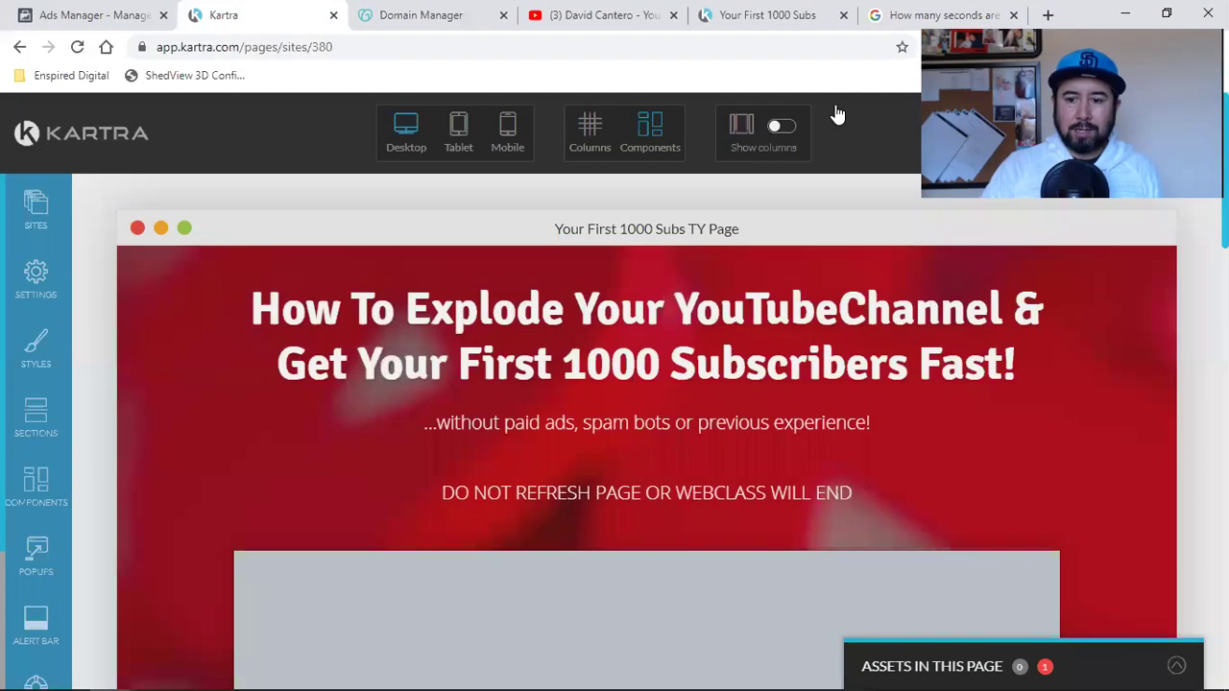
{"action": "left_click", "coordinate": [1152, 134]}
{"action": "left_click", "coordinate": [1108, 290]}
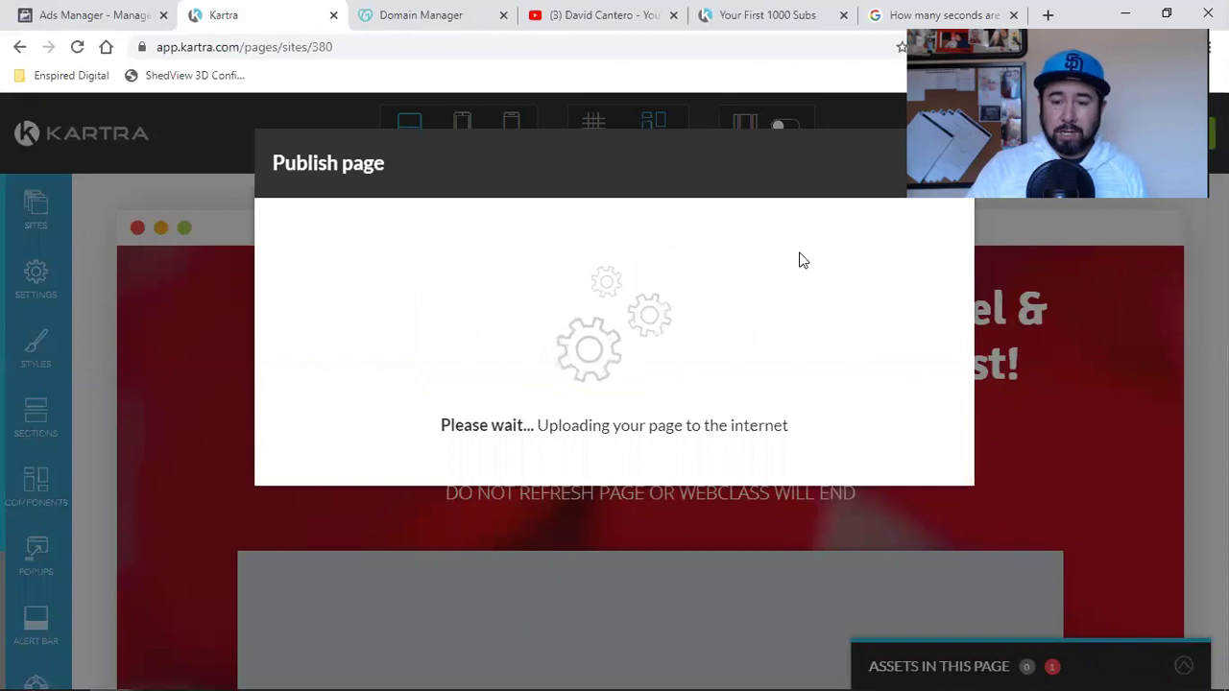
{"action": "left_click", "coordinate": [905, 162]}
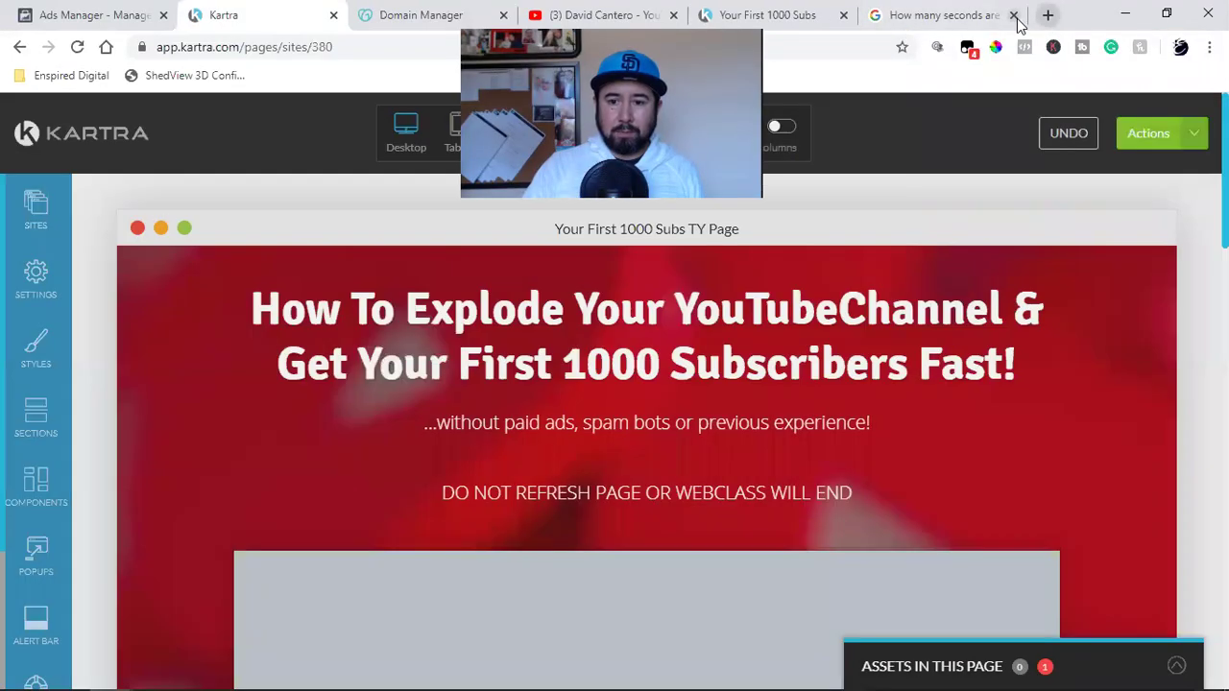
- Close the Google search tab and leave the page editor for the Kartra dashboard
{"action": "left_click", "coordinate": [1012, 15]}
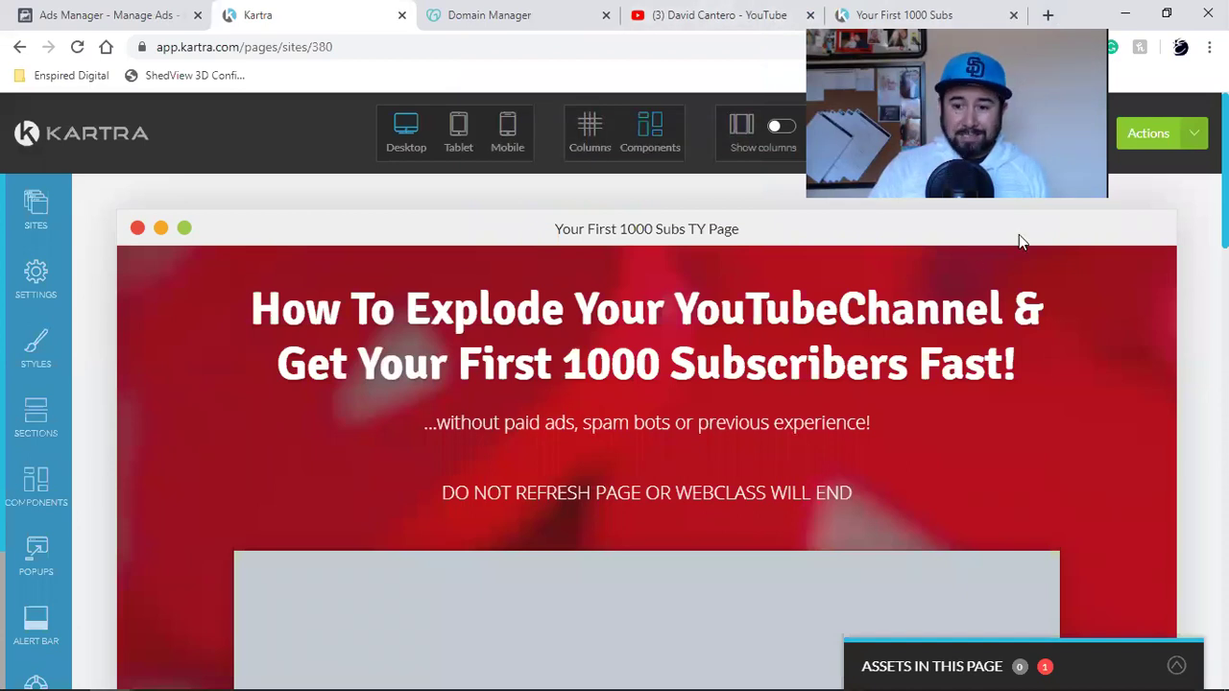
{"action": "left_click", "coordinate": [1186, 136]}
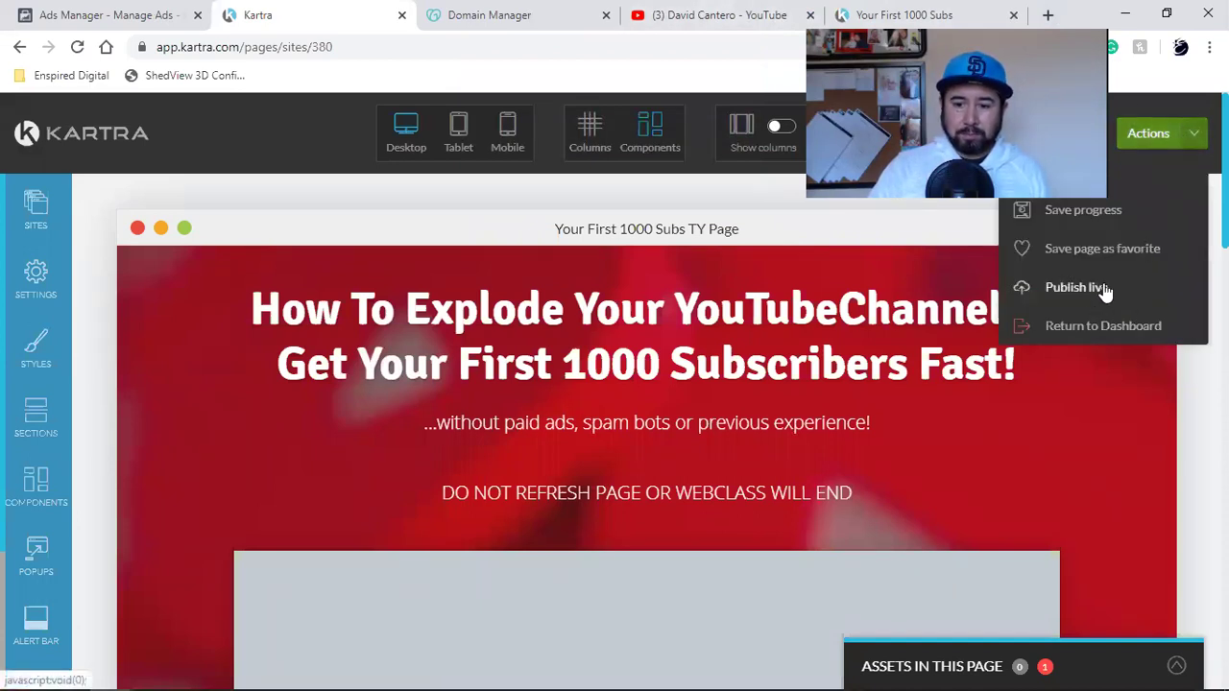
{"action": "left_click", "coordinate": [1056, 331]}
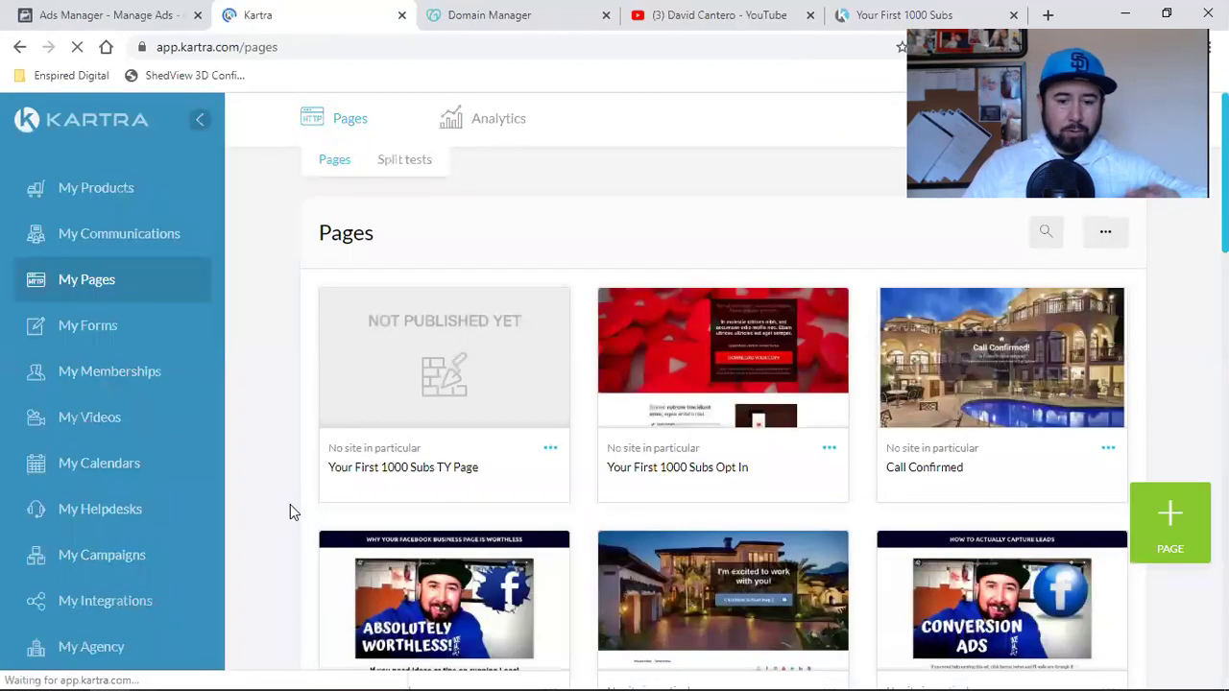
- Open the "Your First 1000 Subs" form from the forms list for editing, keeping its name
{"action": "left_click", "coordinate": [114, 338]}
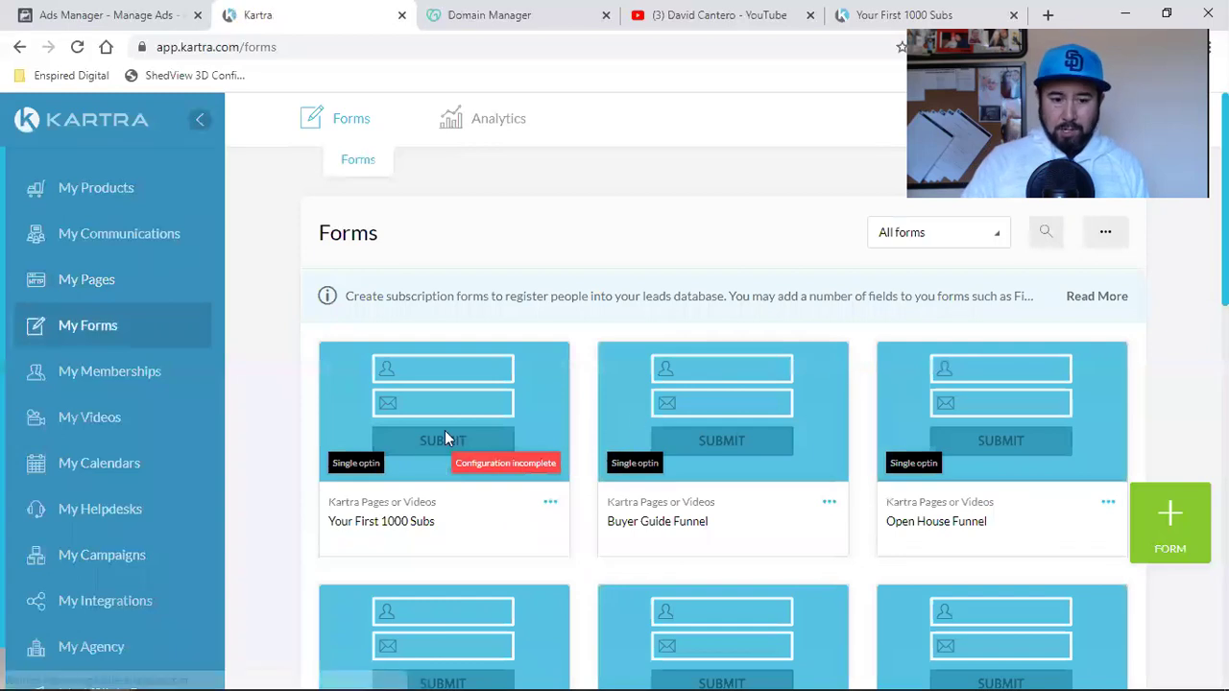
{"action": "triple_click", "coordinate": [395, 520]}
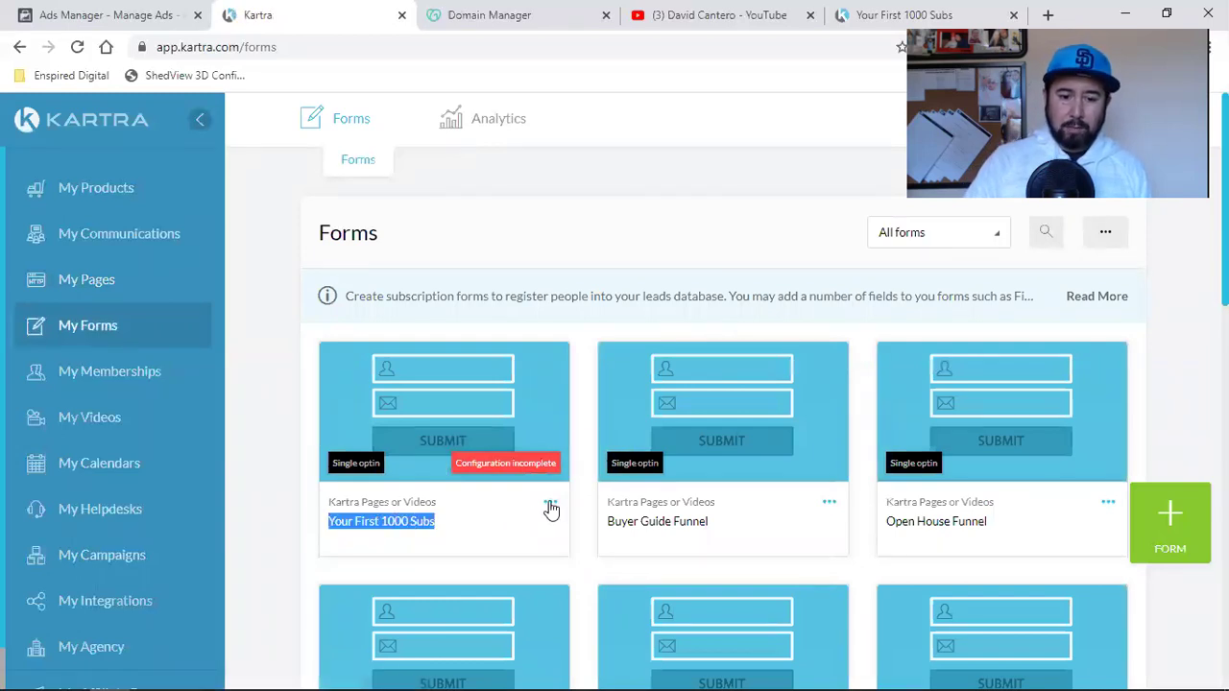
{"action": "left_click", "coordinate": [549, 503]}
{"action": "left_click", "coordinate": [657, 469]}
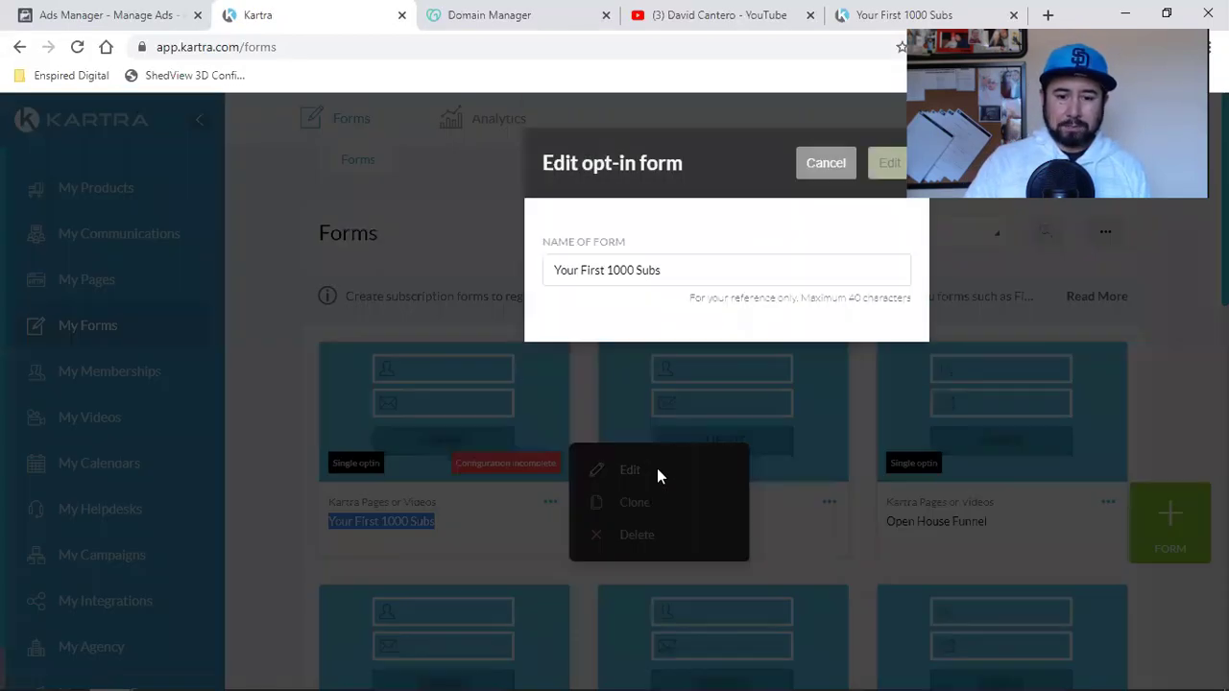
{"action": "left_click", "coordinate": [873, 171]}
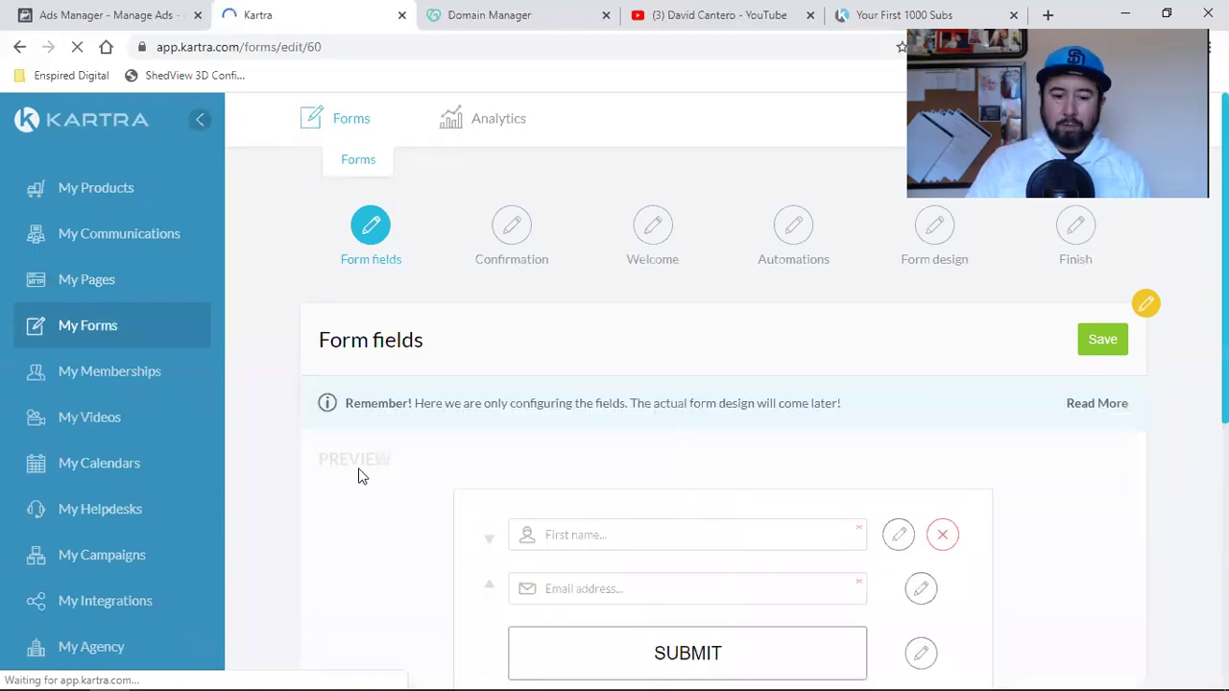
- Set the default text of the form's name field to "First name" and of its email field to "Email address"
{"action": "scroll", "coordinate": [557, 516], "scroll_direction": "down", "scroll_amount": 2}
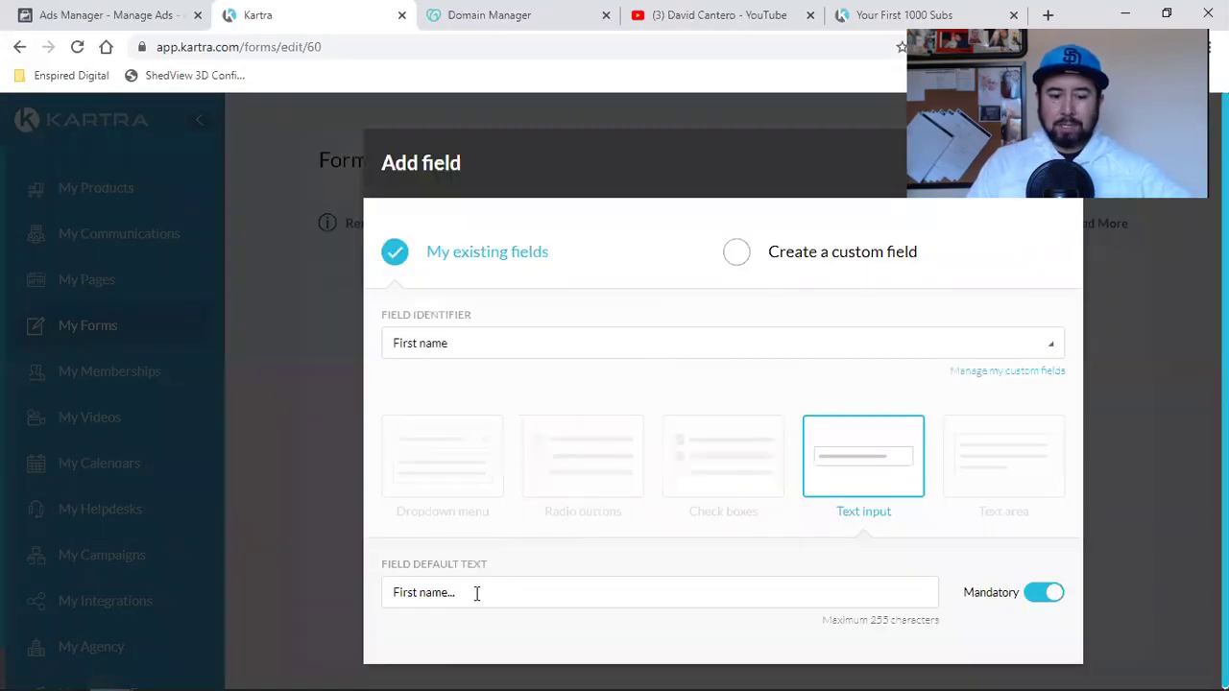
{"action": "left_click", "coordinate": [476, 593]}
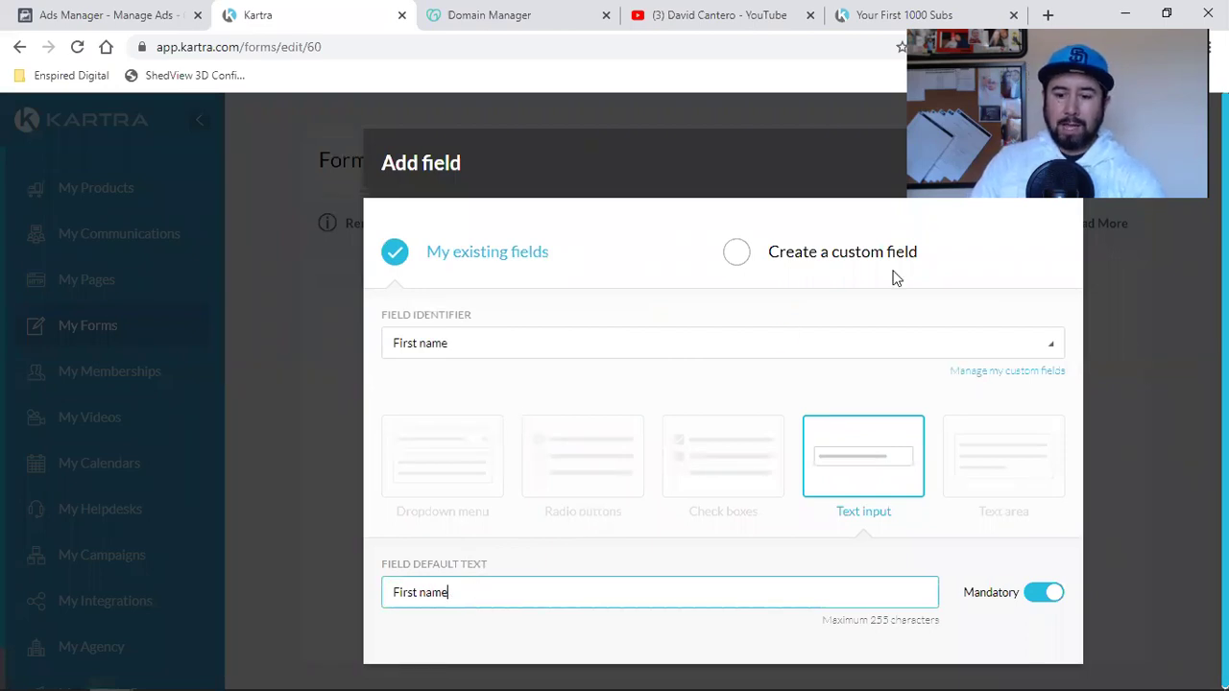
{"action": "left_click", "coordinate": [1037, 162]}
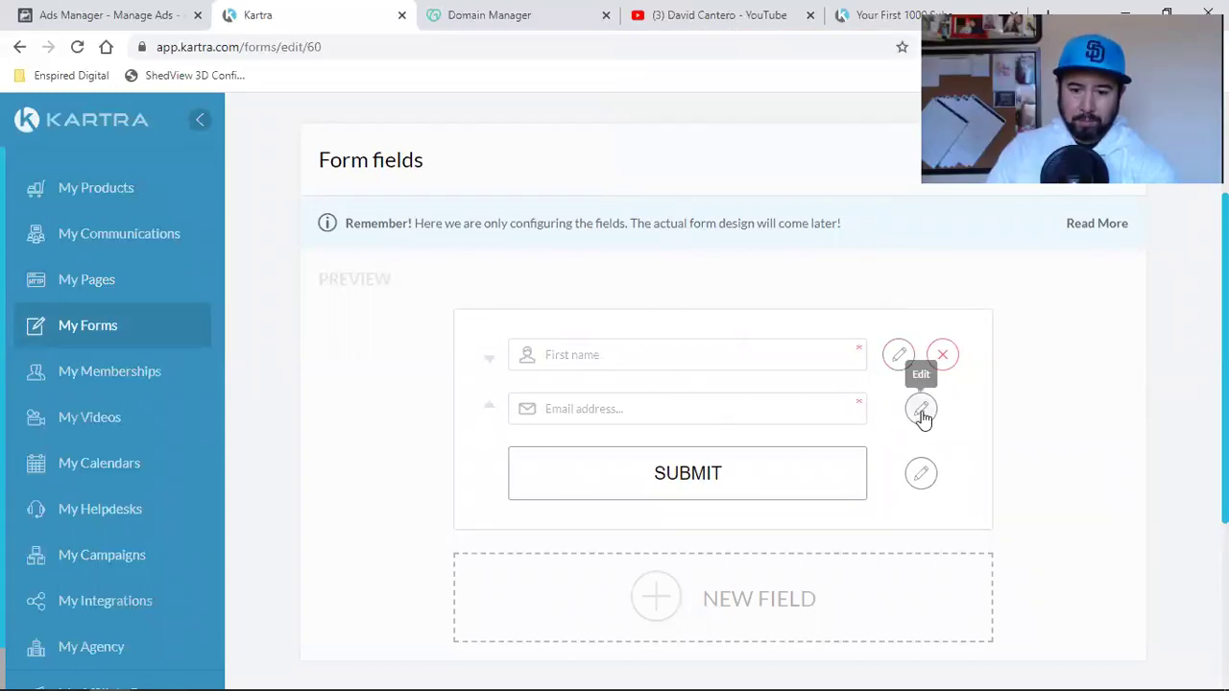
{"action": "left_click", "coordinate": [656, 415]}
{"action": "left_click", "coordinate": [511, 602]}
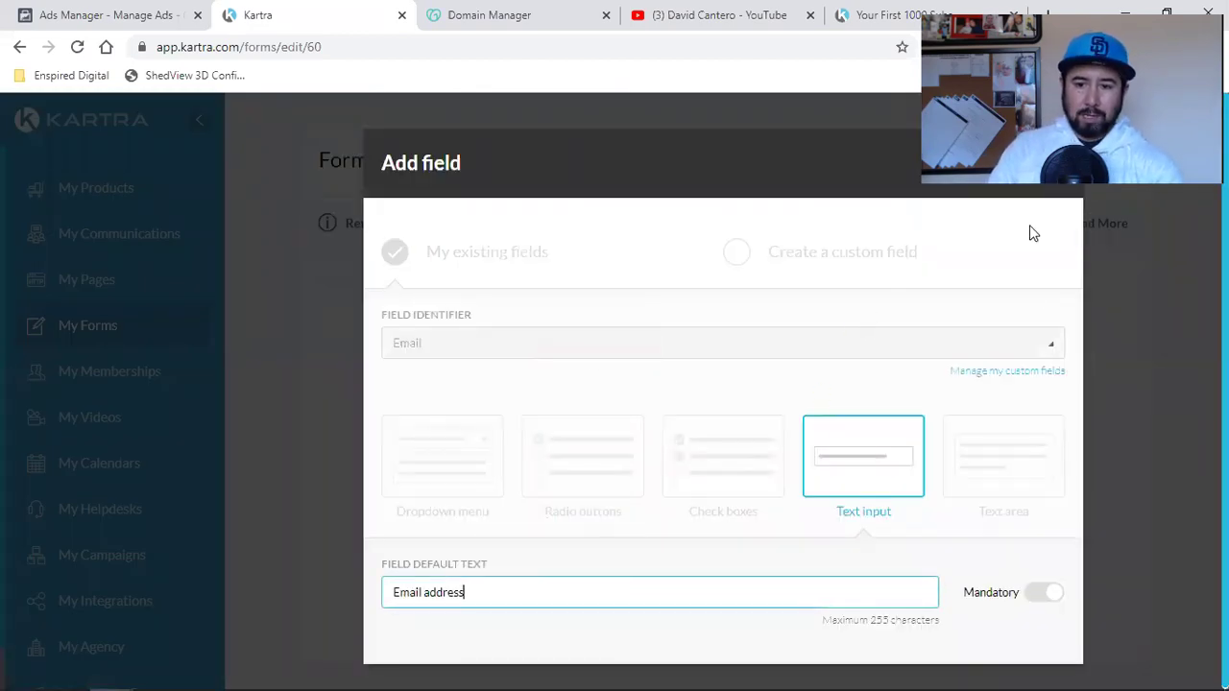
{"action": "type", "text": "Email address"}
{"action": "left_click", "coordinate": [1039, 161]}
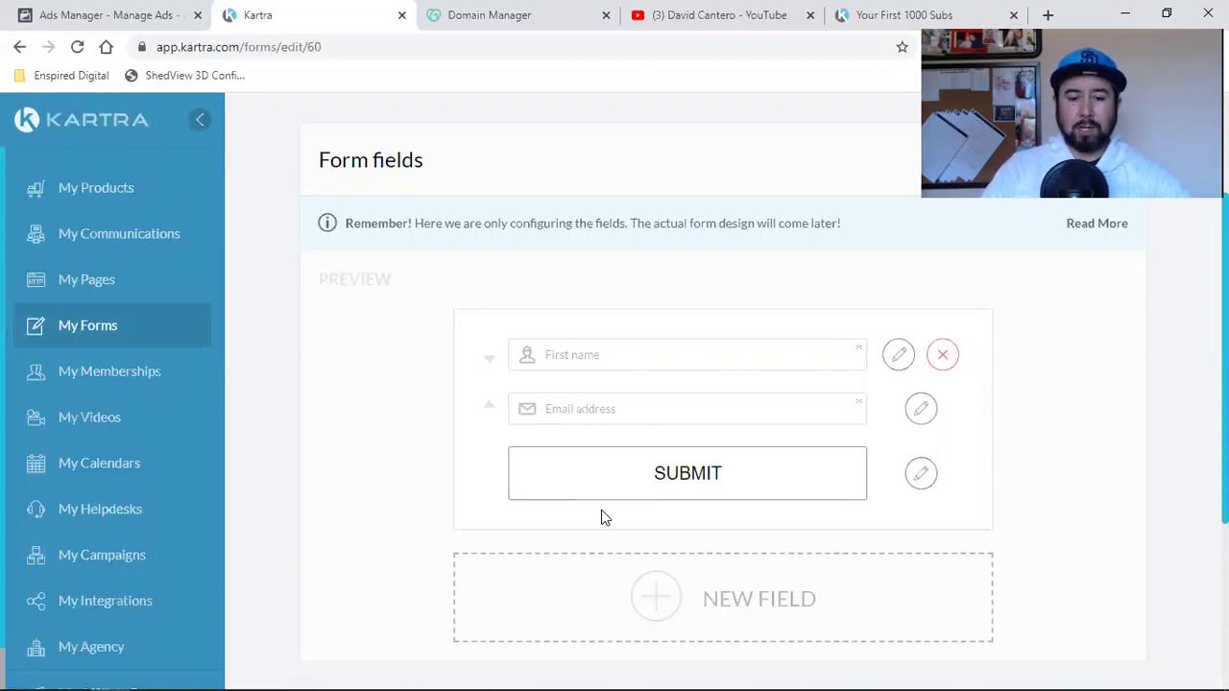
- Save the form fields, continue to the confirmation settings and save single opt-in as the confirmation type
{"action": "scroll", "coordinate": [741, 419], "scroll_direction": "down", "scroll_amount": 2}
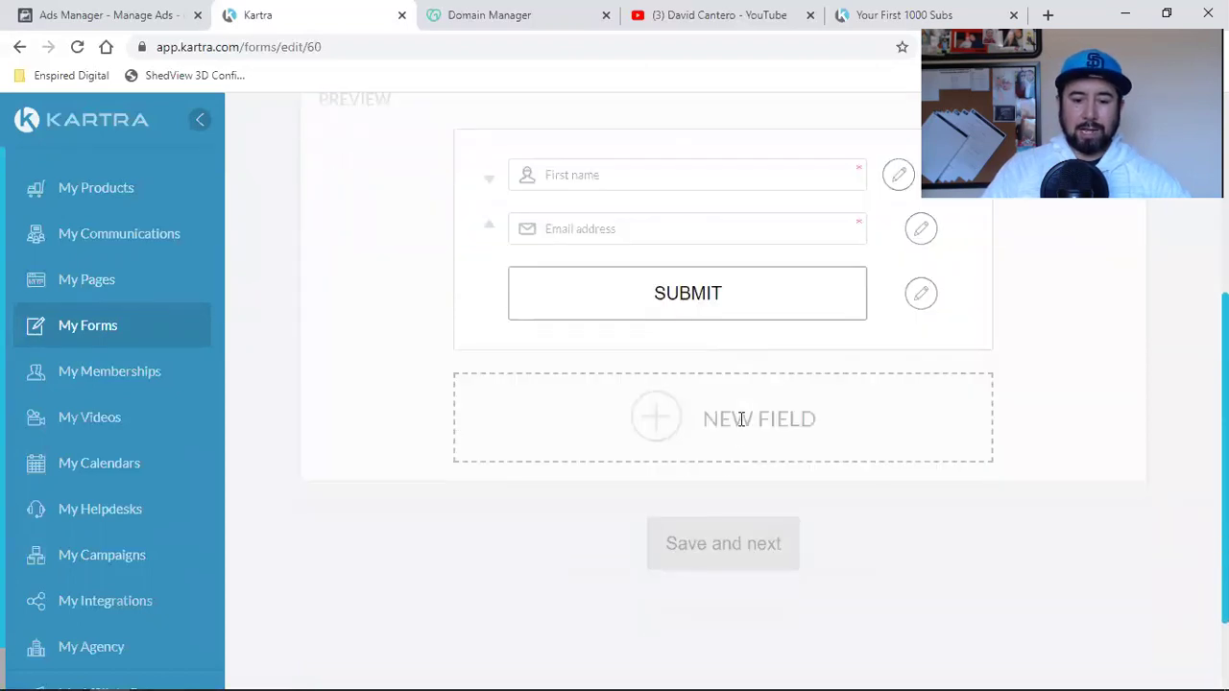
{"action": "scroll", "coordinate": [801, 450], "scroll_direction": "up", "scroll_amount": 4}
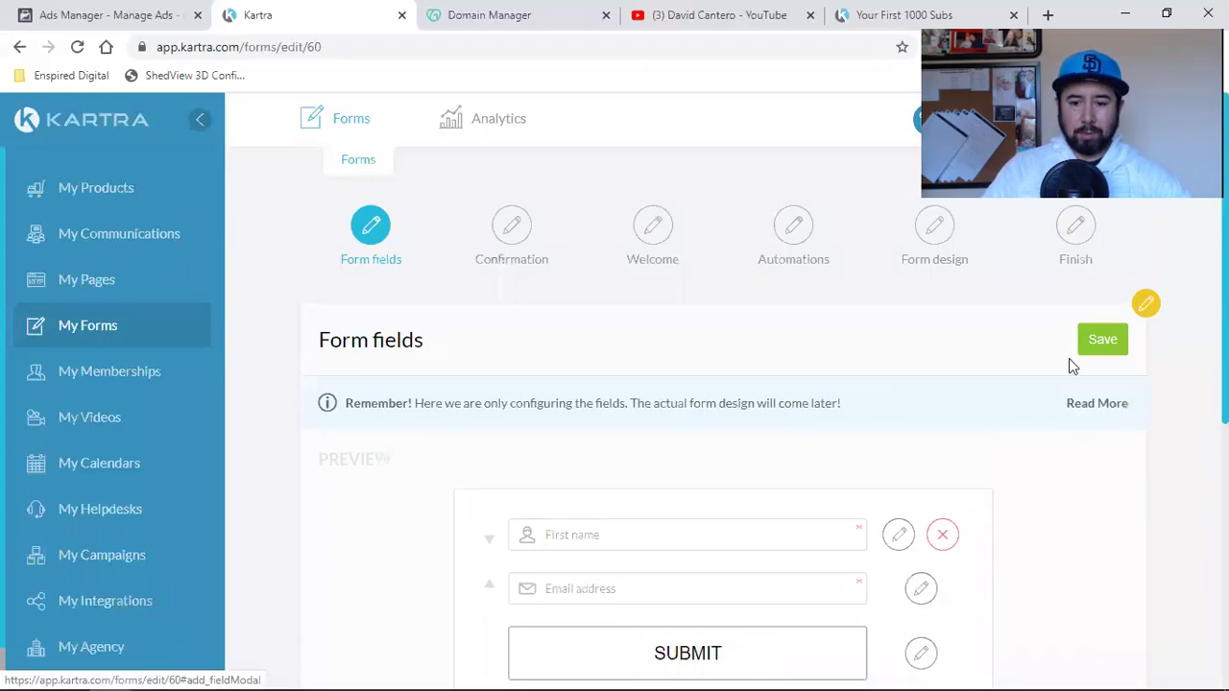
{"action": "left_click", "coordinate": [1104, 344]}
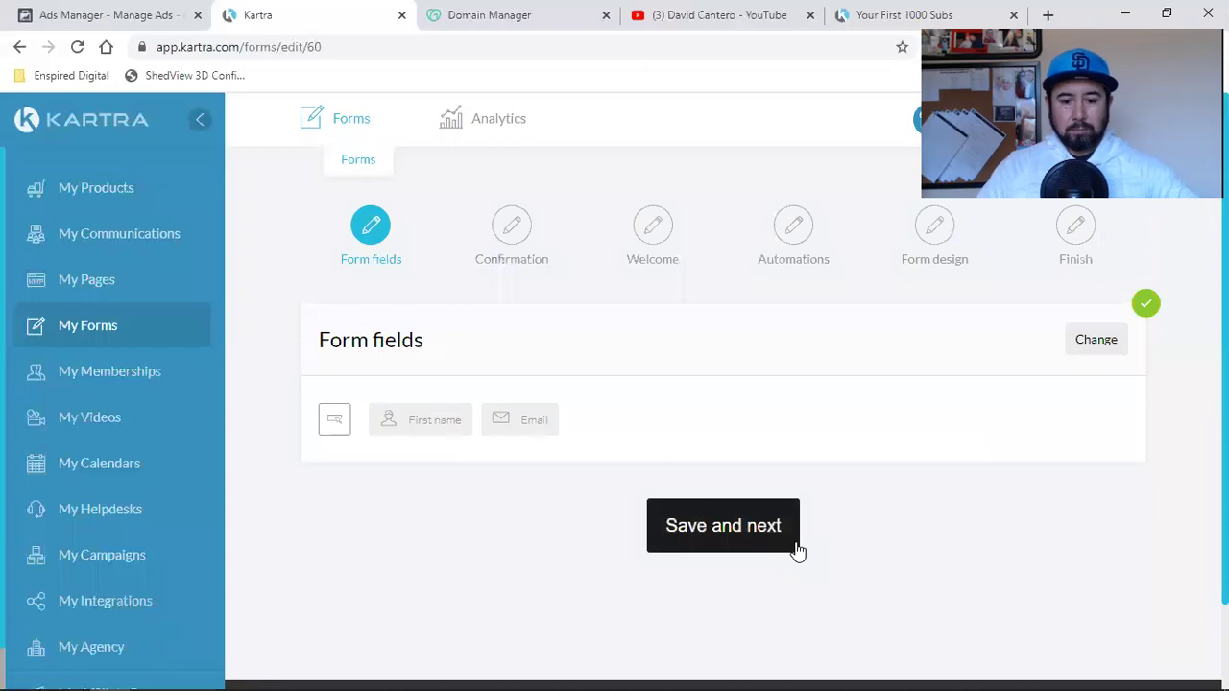
{"action": "left_click", "coordinate": [721, 542]}
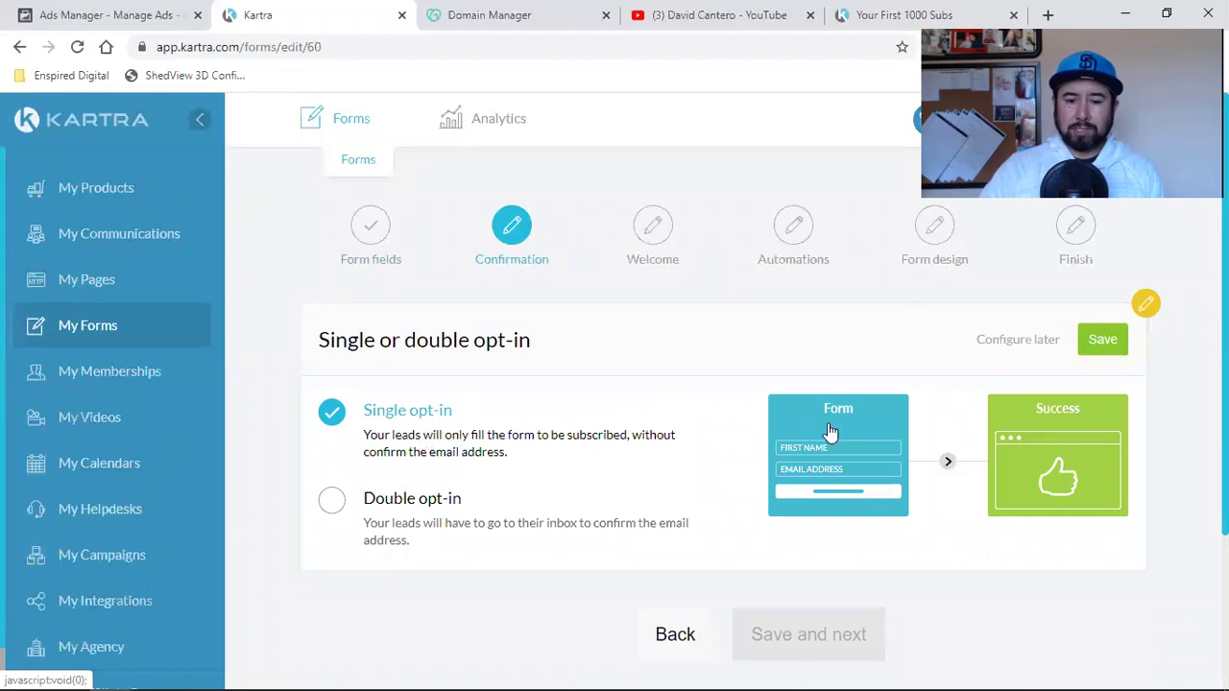
{"action": "left_click", "coordinate": [1100, 338]}
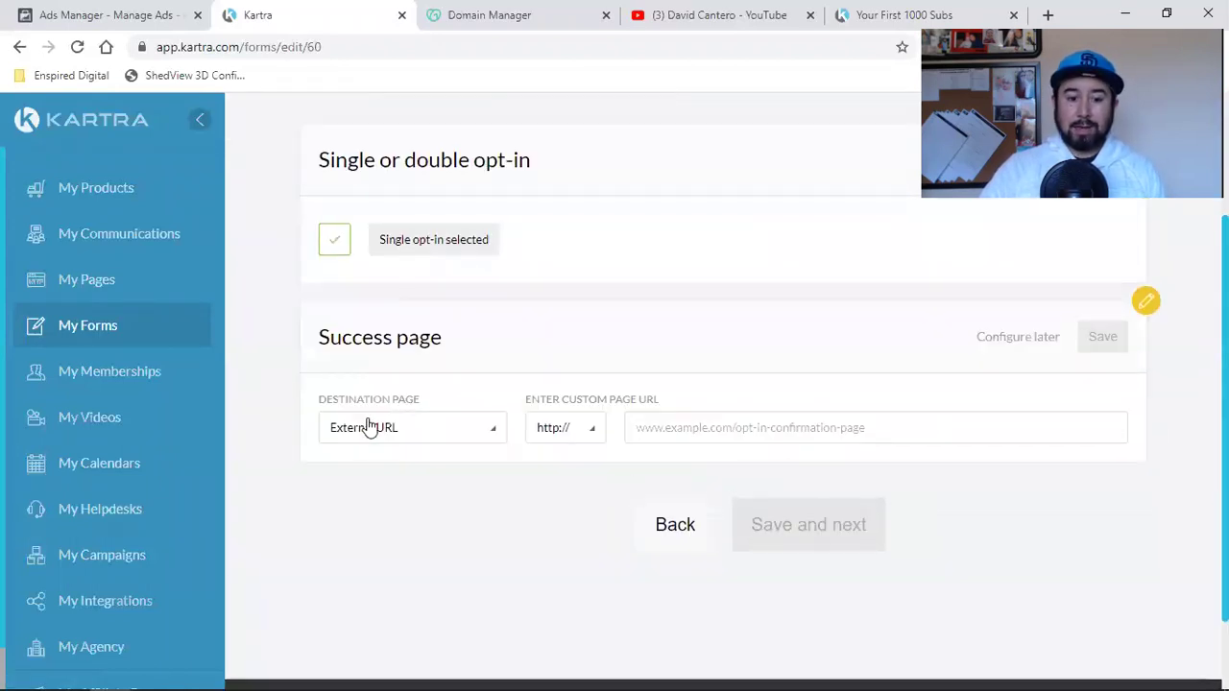
- Set the success page to the Kartra page "Your First 1000 Subs TY Page" under "No site in particular" and save it
{"action": "triple_click", "coordinate": [385, 347]}
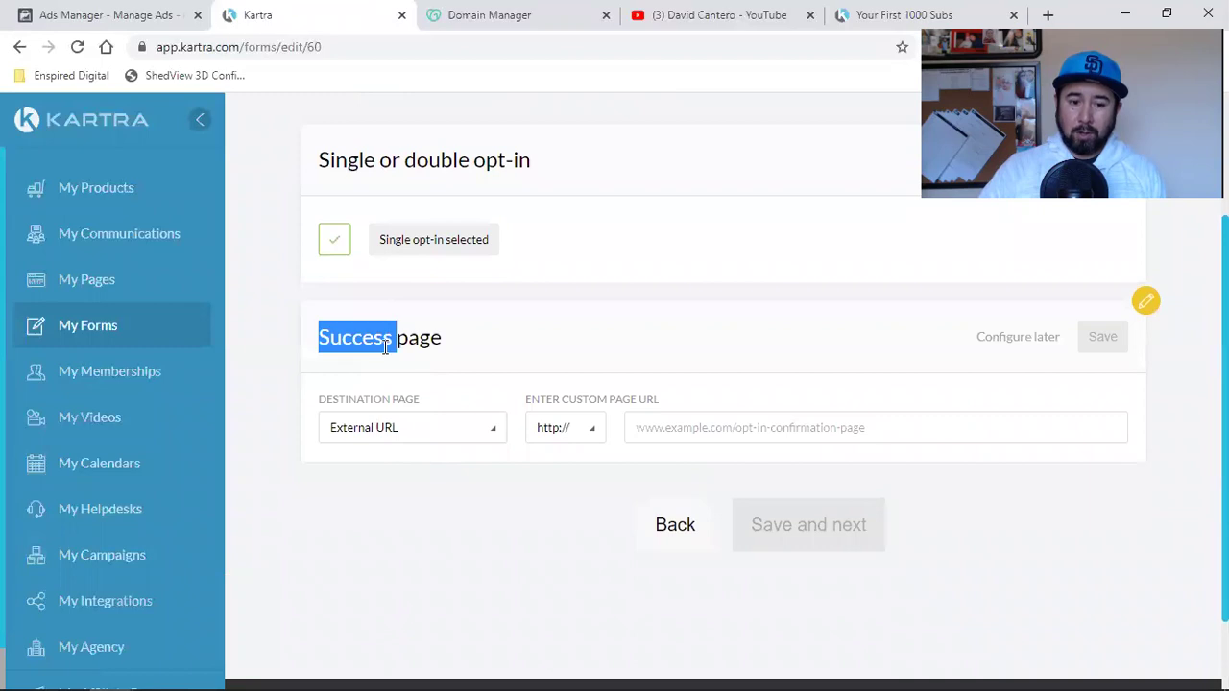
{"action": "left_click", "coordinate": [379, 429]}
{"action": "left_click", "coordinate": [385, 495]}
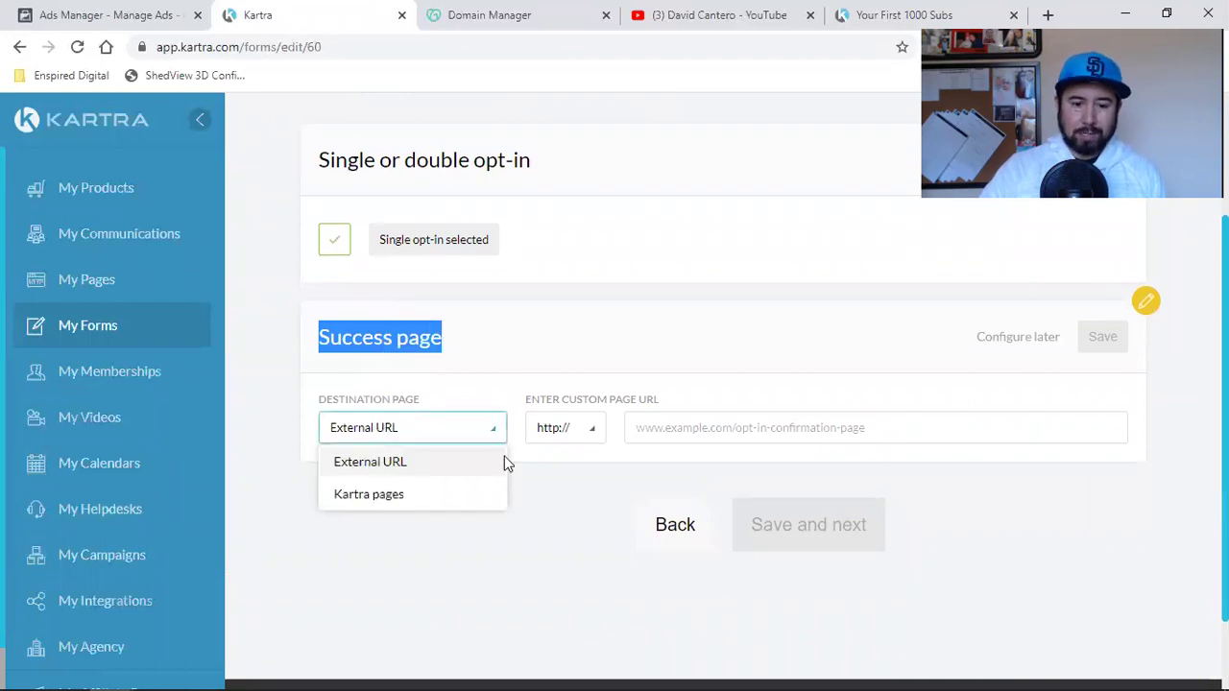
{"action": "left_click", "coordinate": [589, 438]}
{"action": "left_click", "coordinate": [573, 499]}
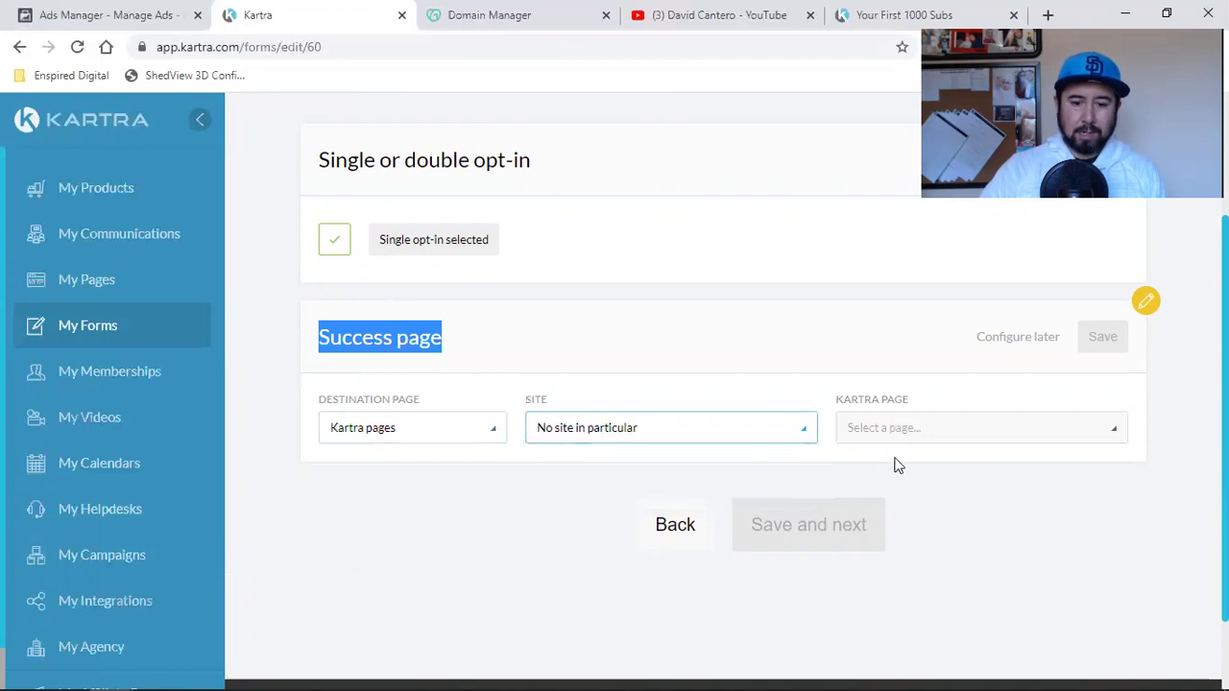
{"action": "left_click", "coordinate": [970, 442]}
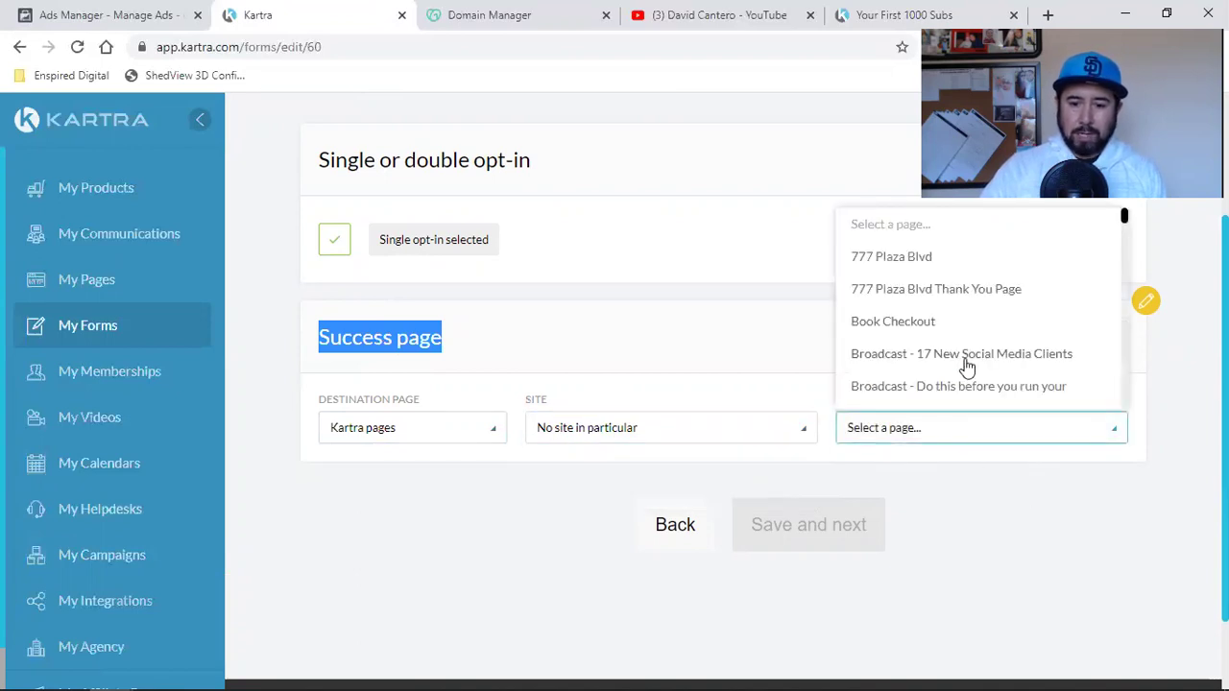
{"action": "scroll", "coordinate": [965, 364], "scroll_direction": "down", "scroll_amount": 8}
{"action": "scroll", "coordinate": [1010, 341], "scroll_direction": "down", "scroll_amount": 15}
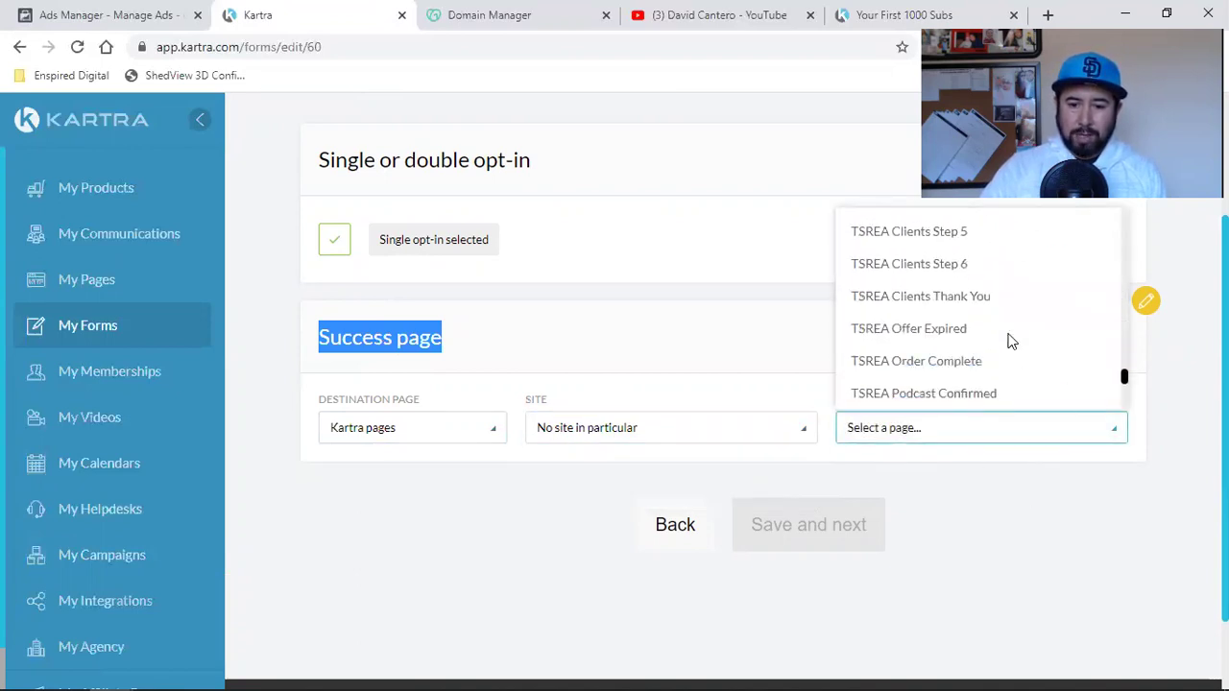
{"action": "scroll", "coordinate": [1010, 341], "scroll_direction": "down", "scroll_amount": 1}
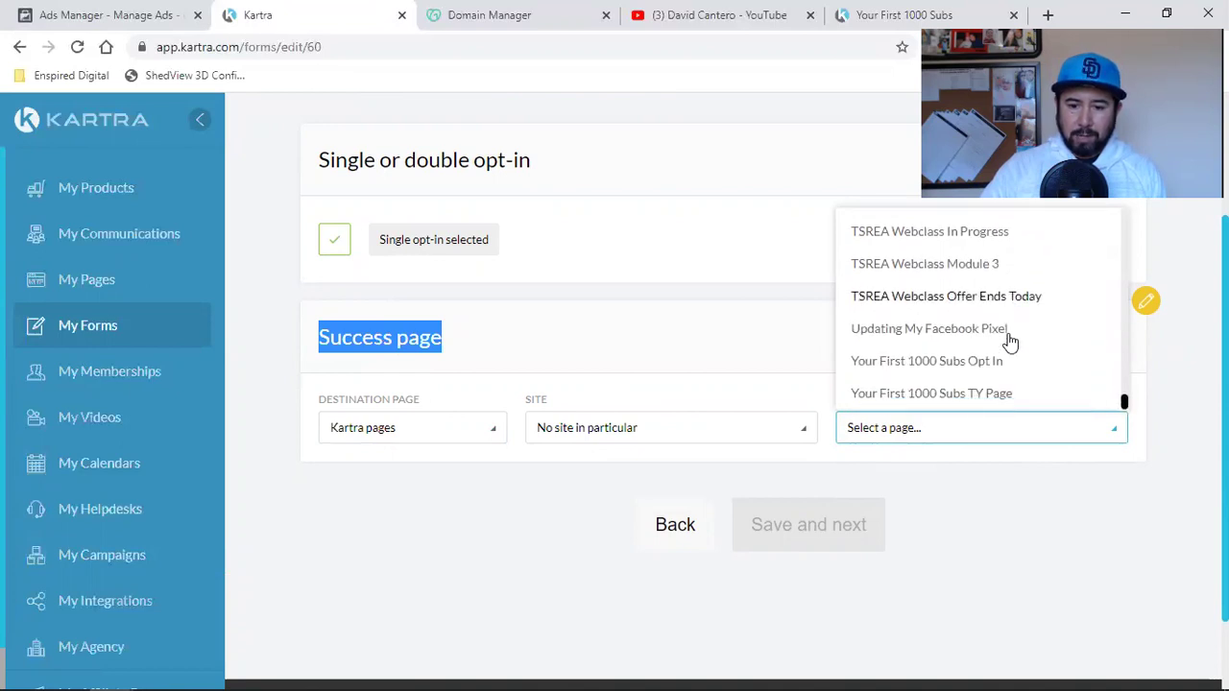
{"action": "left_click", "coordinate": [920, 394]}
{"action": "left_click", "coordinate": [1095, 338]}
- Advance the form setup to automations, leaving the welcome message switched off
{"action": "left_click", "coordinate": [781, 521]}
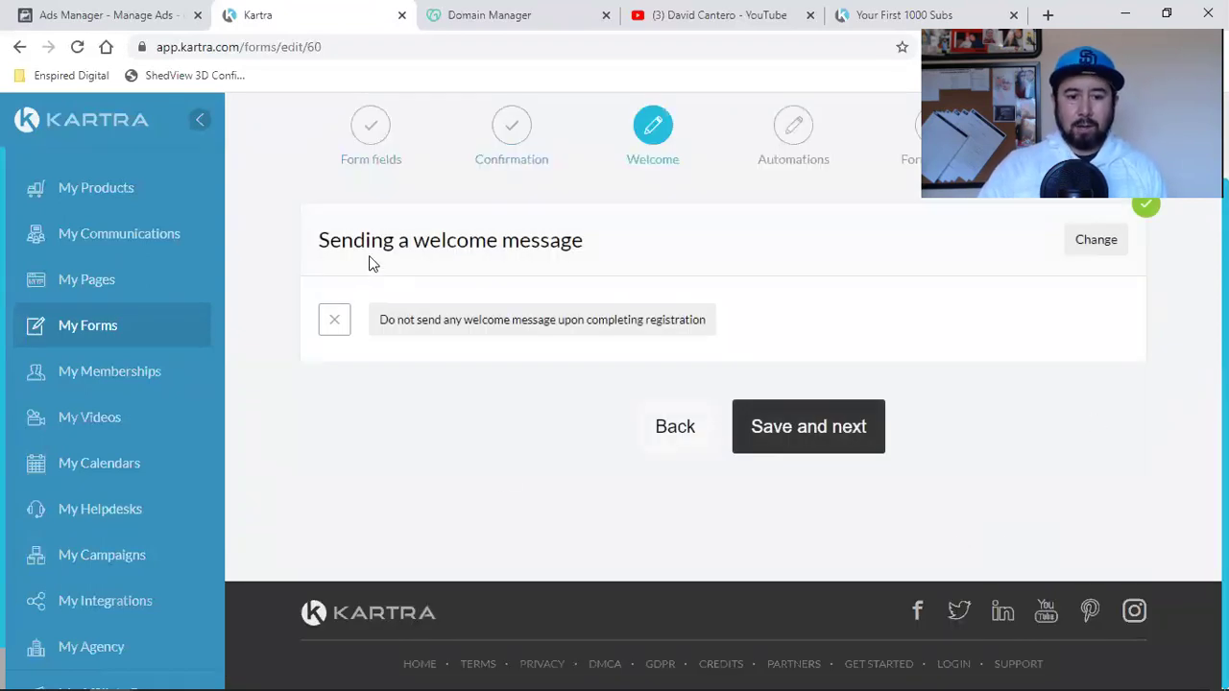
{"action": "left_click", "coordinate": [792, 431]}
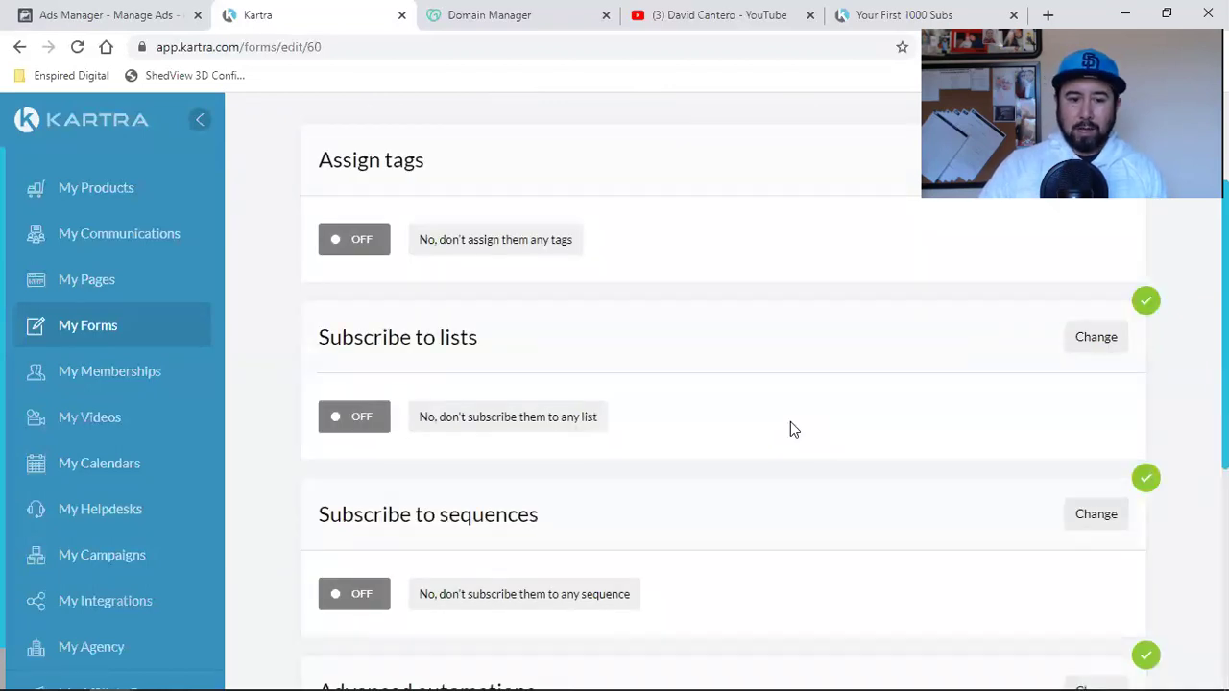
- Enable list subscription for the form and start a new list named "Your First 1000 Subs Webclass Registrant"
{"action": "left_click", "coordinate": [1085, 343]}
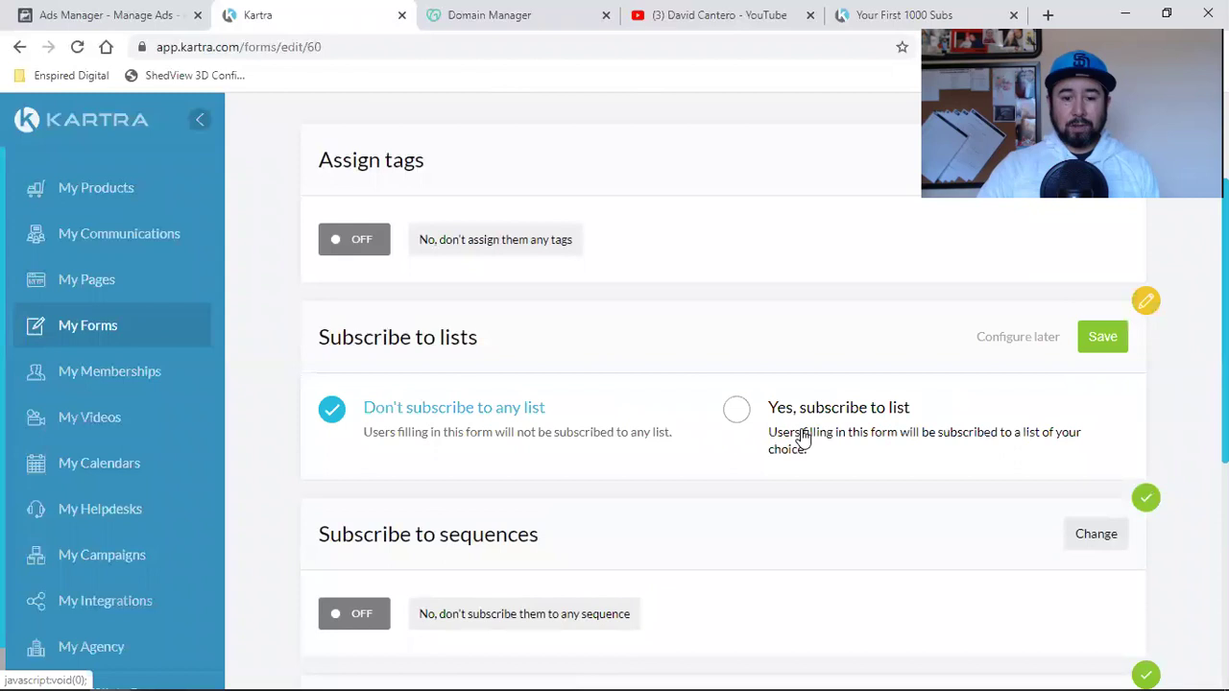
{"action": "left_click", "coordinate": [736, 411]}
{"action": "scroll", "coordinate": [737, 413], "scroll_direction": "down", "scroll_amount": 2}
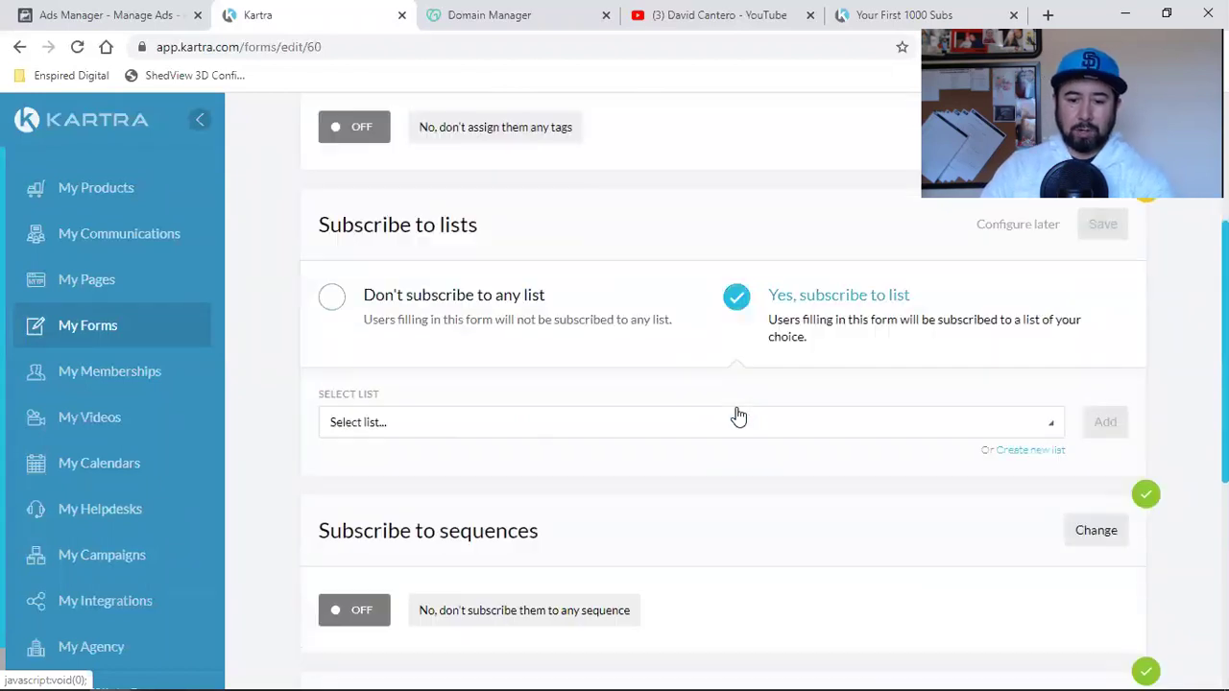
{"action": "left_click", "coordinate": [1030, 382]}
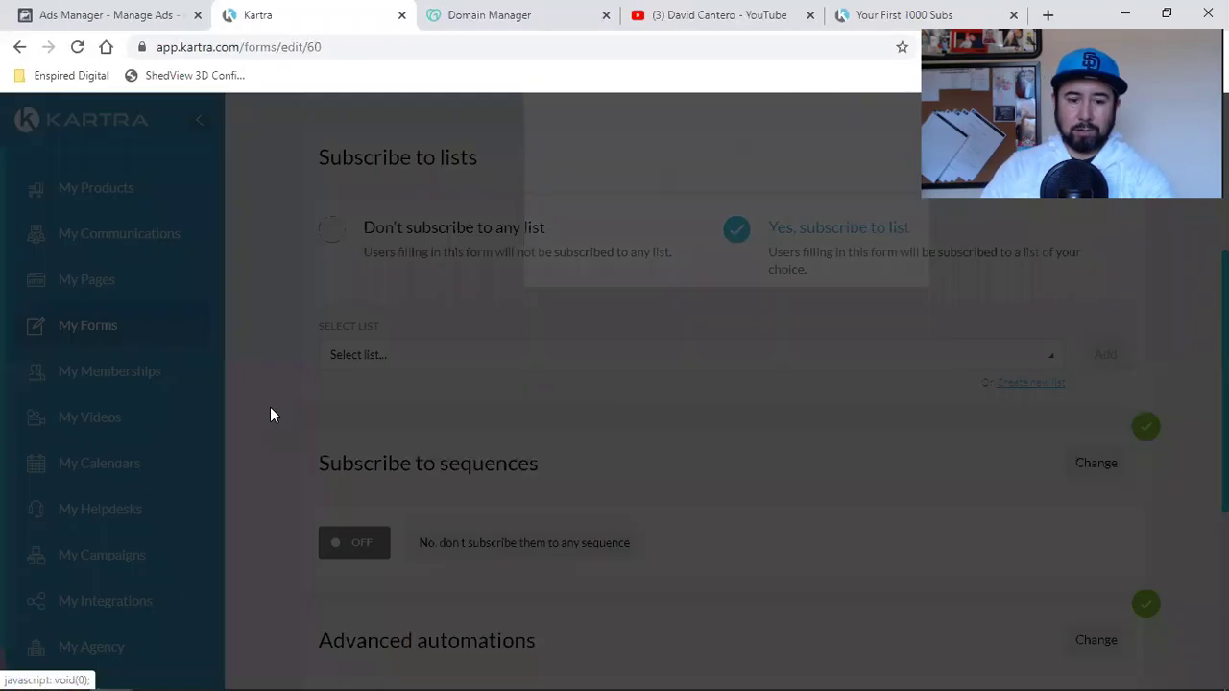
{"action": "left_click", "coordinate": [634, 274]}
{"action": "type", "text": "Y"}
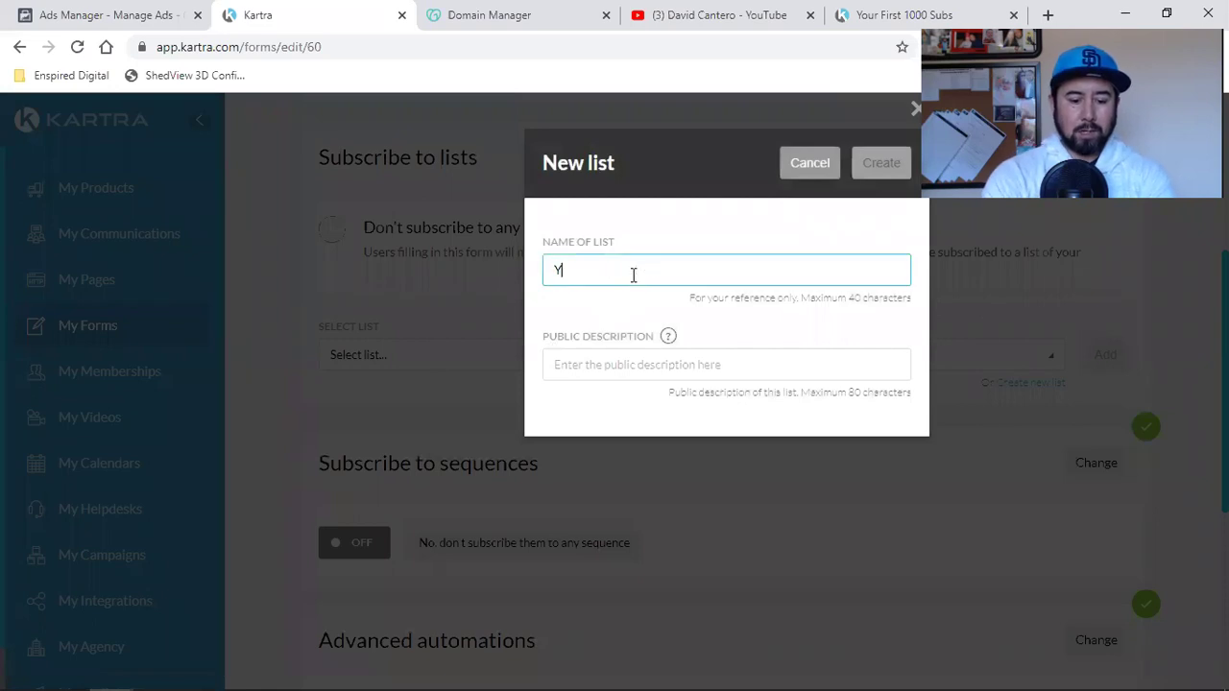
{"action": "type", "text": "our First 1000 Subs"}
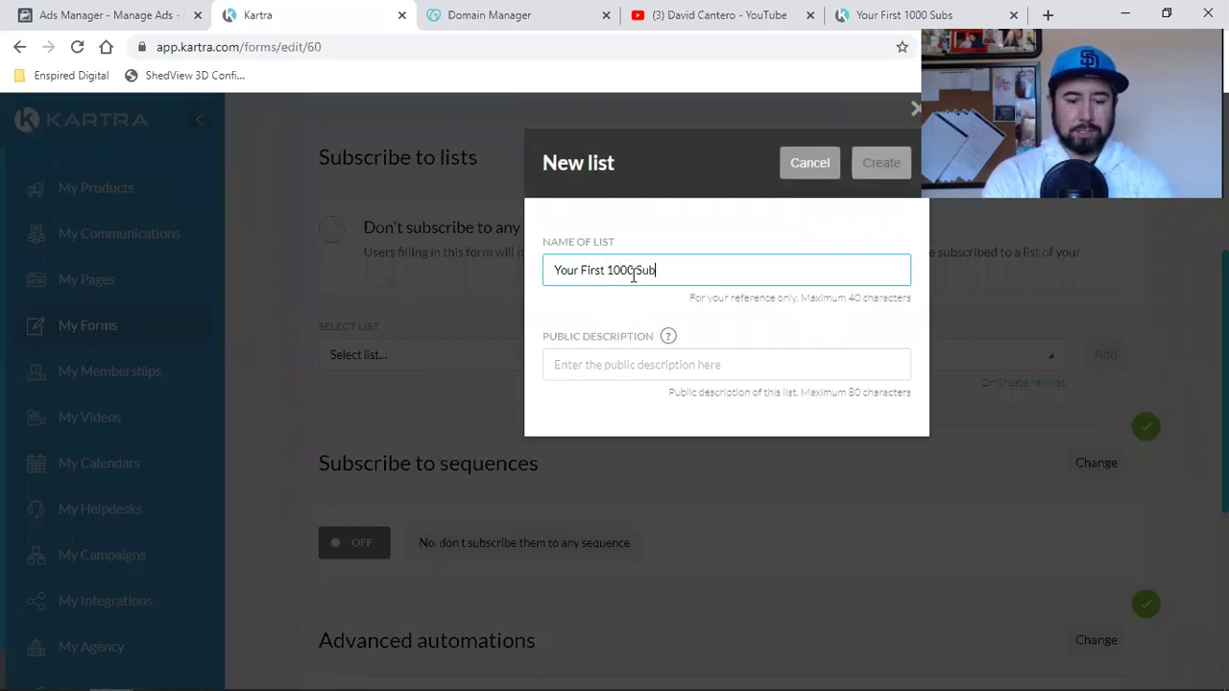
{"action": "key", "text": "BackSpace"}
{"action": "key", "text": "BackSpace"}
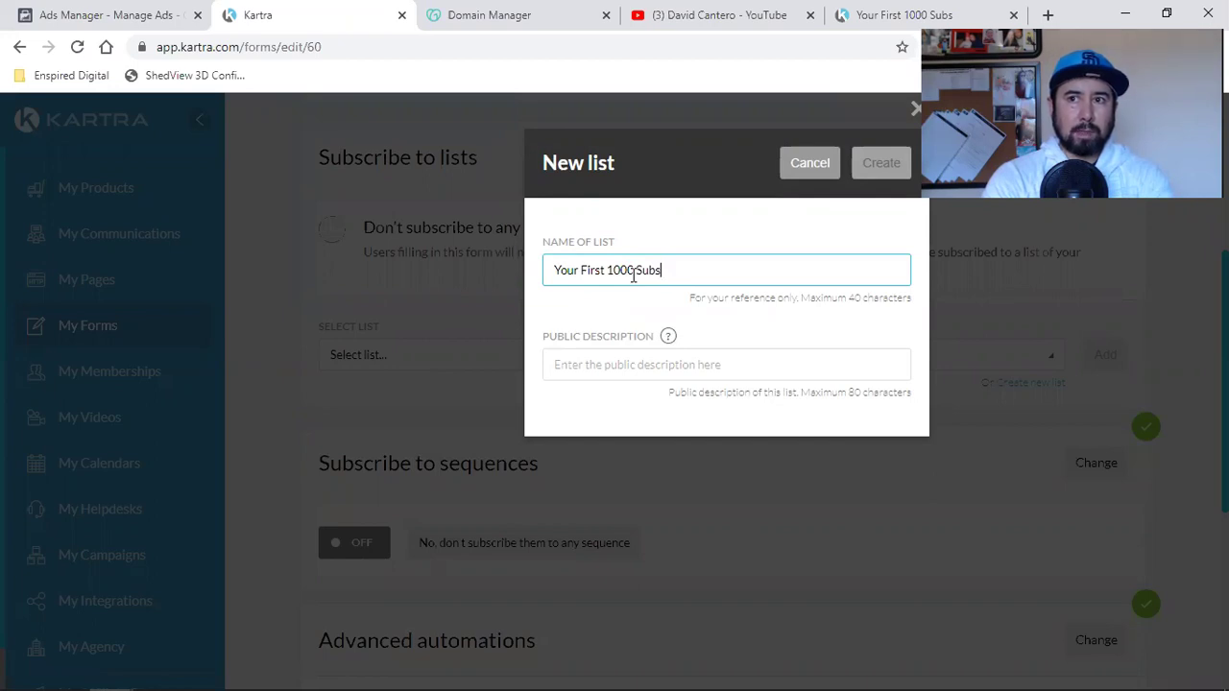
{"action": "type", "text": "Webclass Regi"}
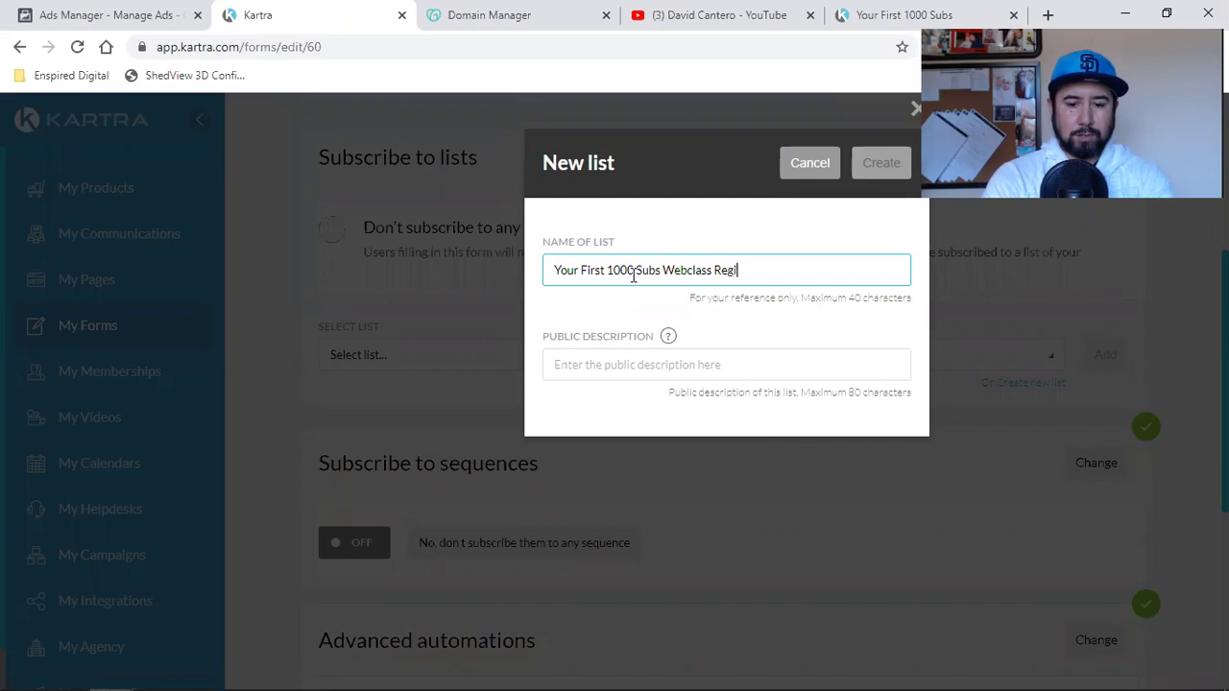
{"action": "type", "text": "strant"}
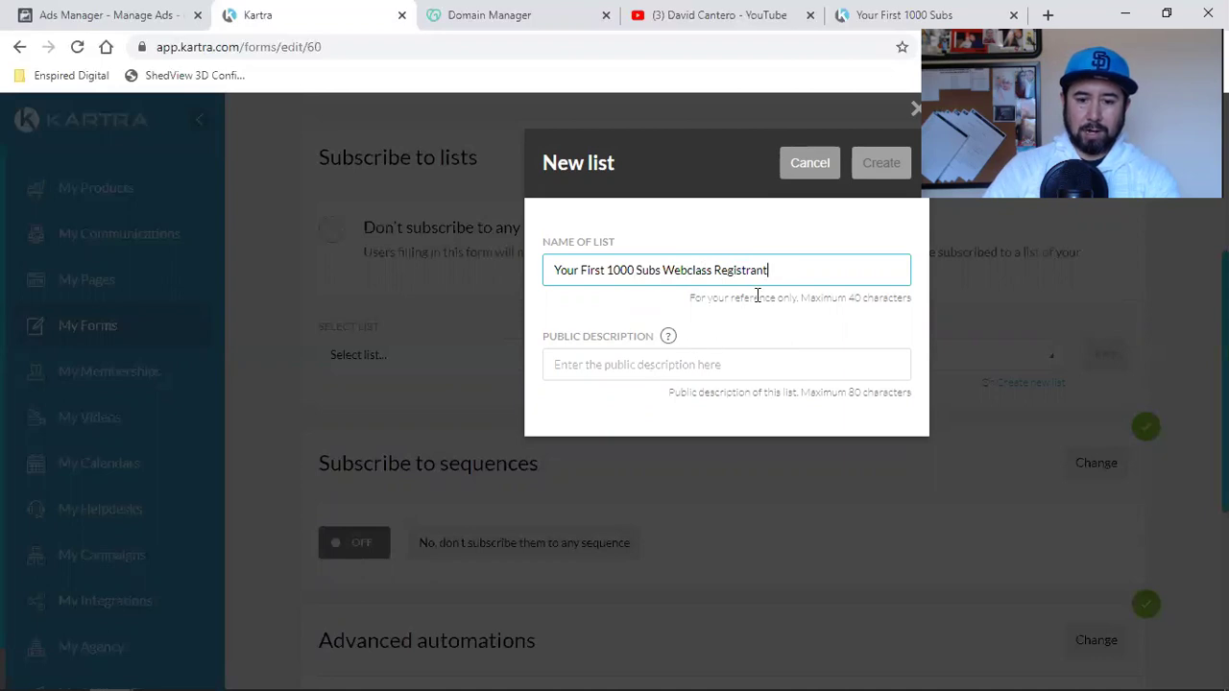
- Give the new list the public description "Thank you for for attending Your First 1000 Subs Webclass" and create it
{"action": "left_click", "coordinate": [694, 380]}
{"action": "type", "text": "Tahnk"}
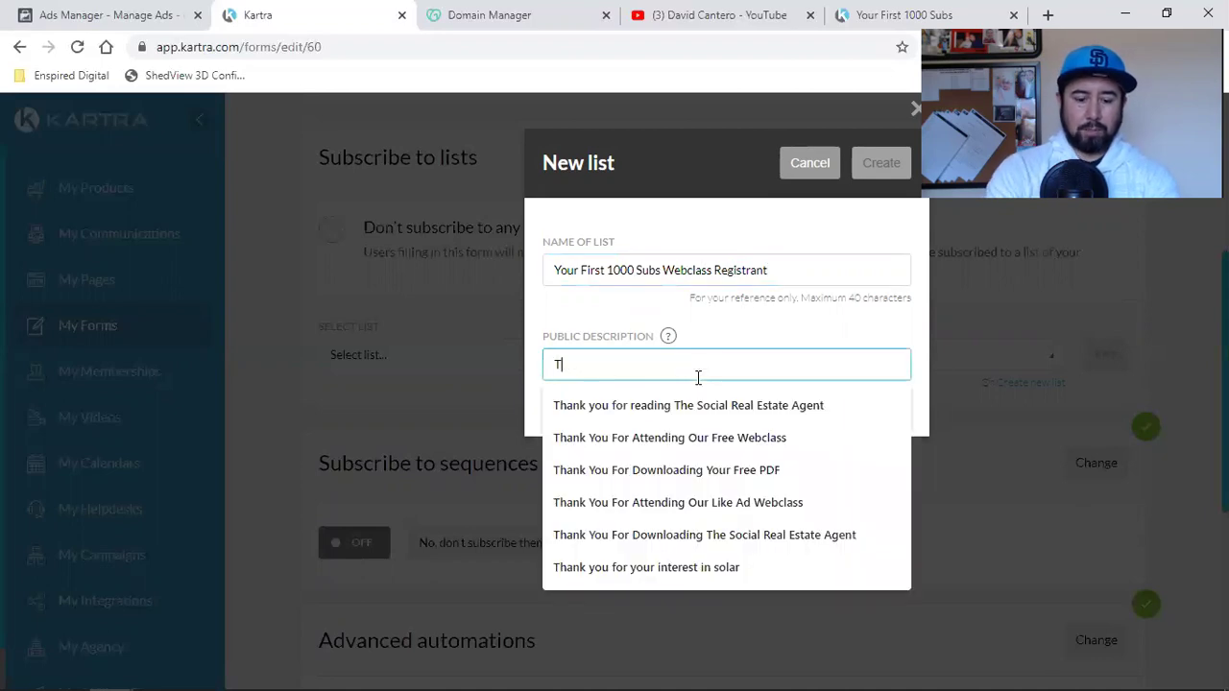
{"action": "key", "text": "BackSpace"}
{"action": "key", "text": "BackSpace"}
{"action": "key", "text": "BackSpace"}
{"action": "key", "text": "BackSpace"}
{"action": "type", "text": "hank"}
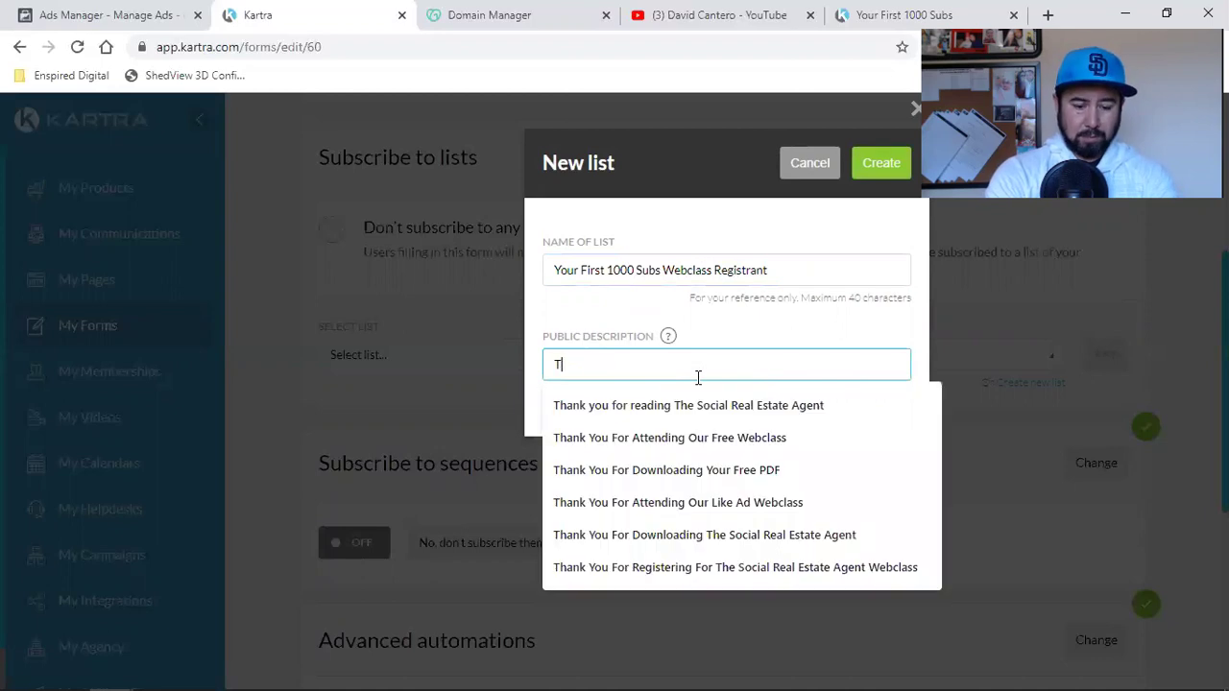
{"action": "type", "text": " you for"}
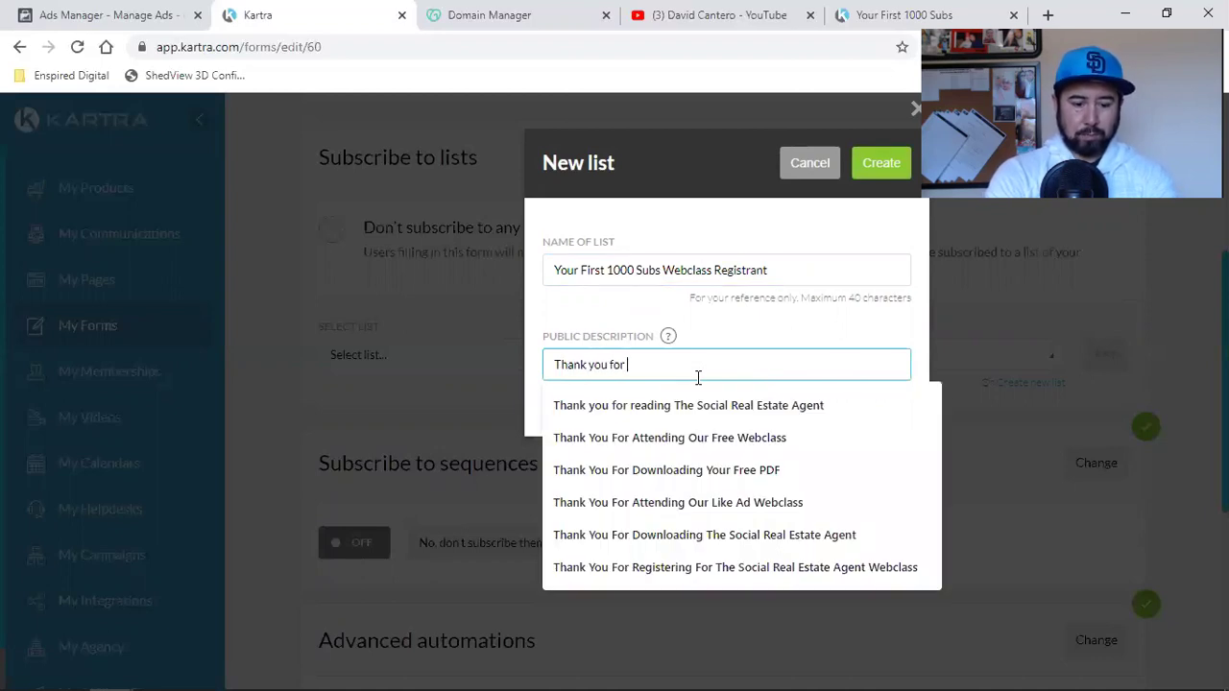
{"action": "type", "text": " for attending"}
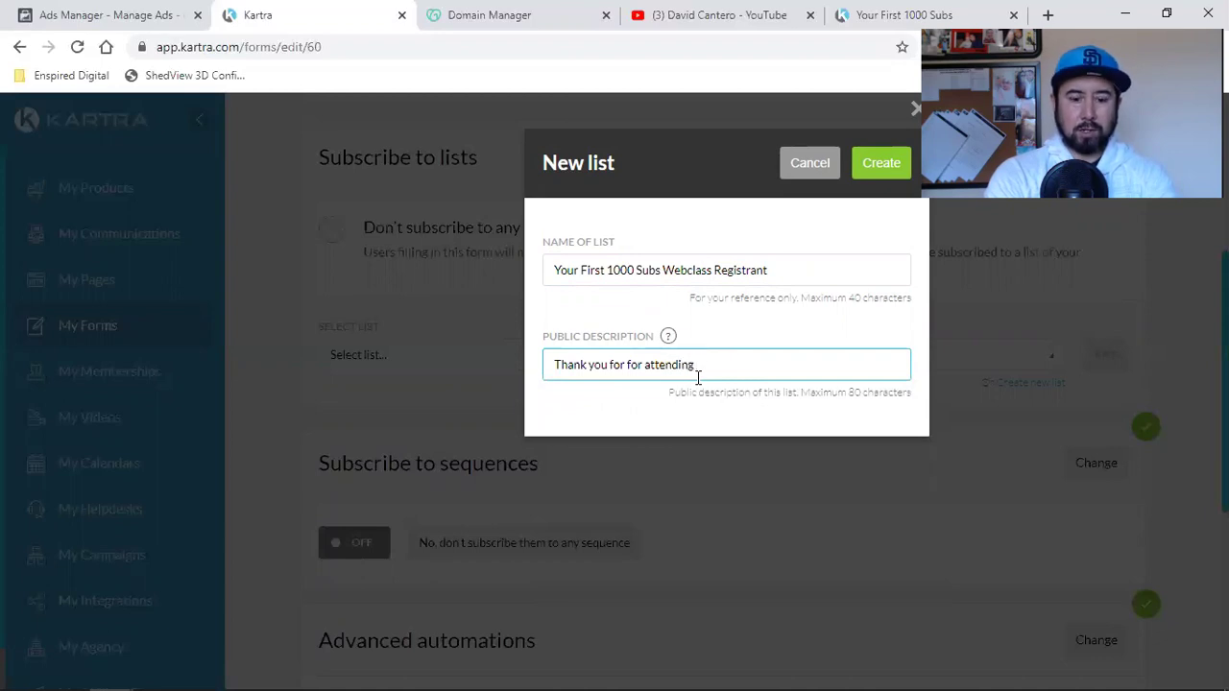
{"action": "type", "text": " Your First 1000 Subds"}
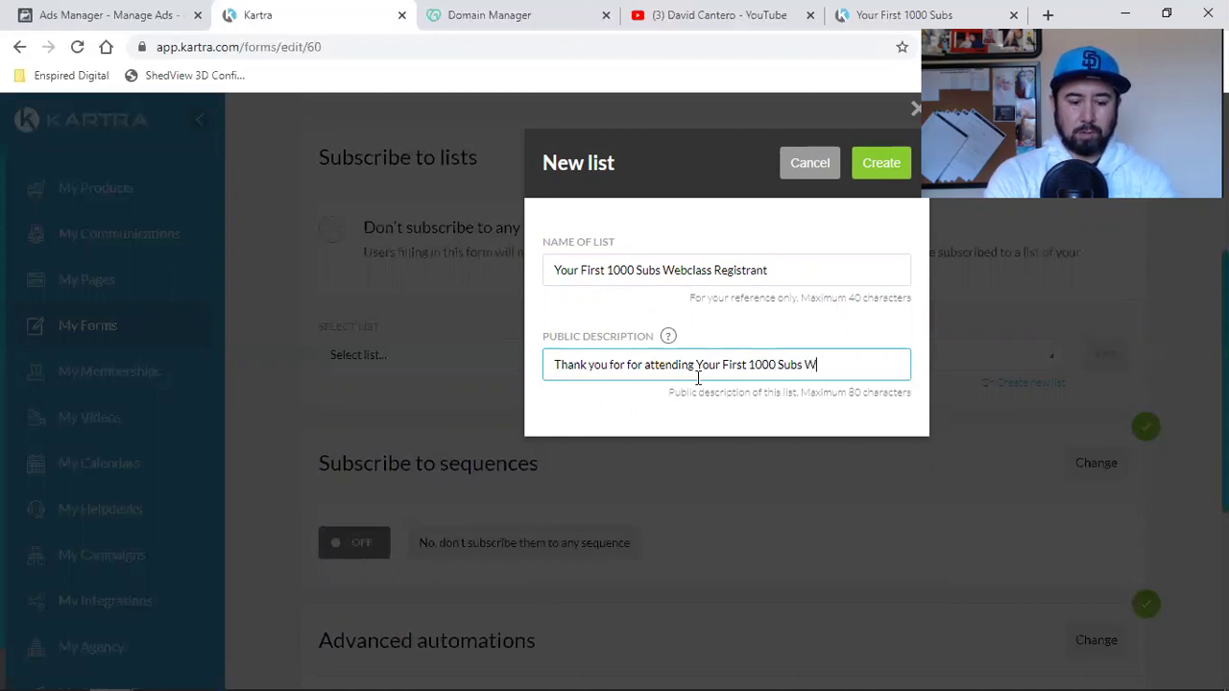
{"action": "type", "text": " Webclass"}
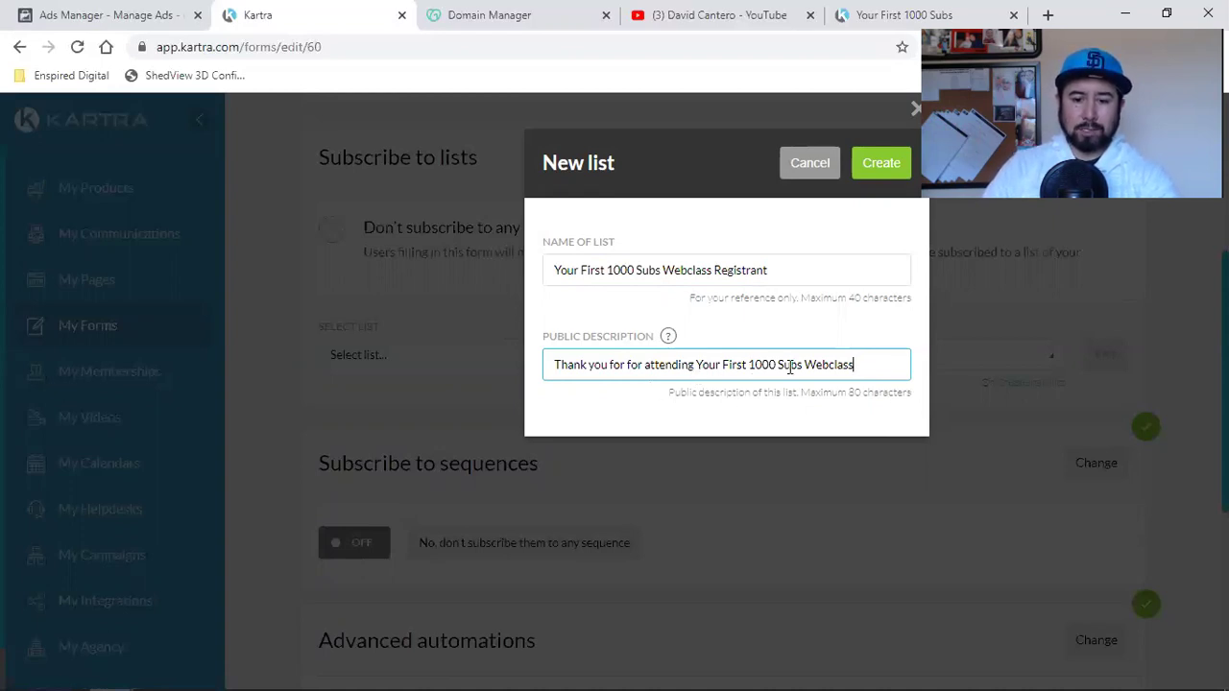
{"action": "left_click", "coordinate": [890, 163]}
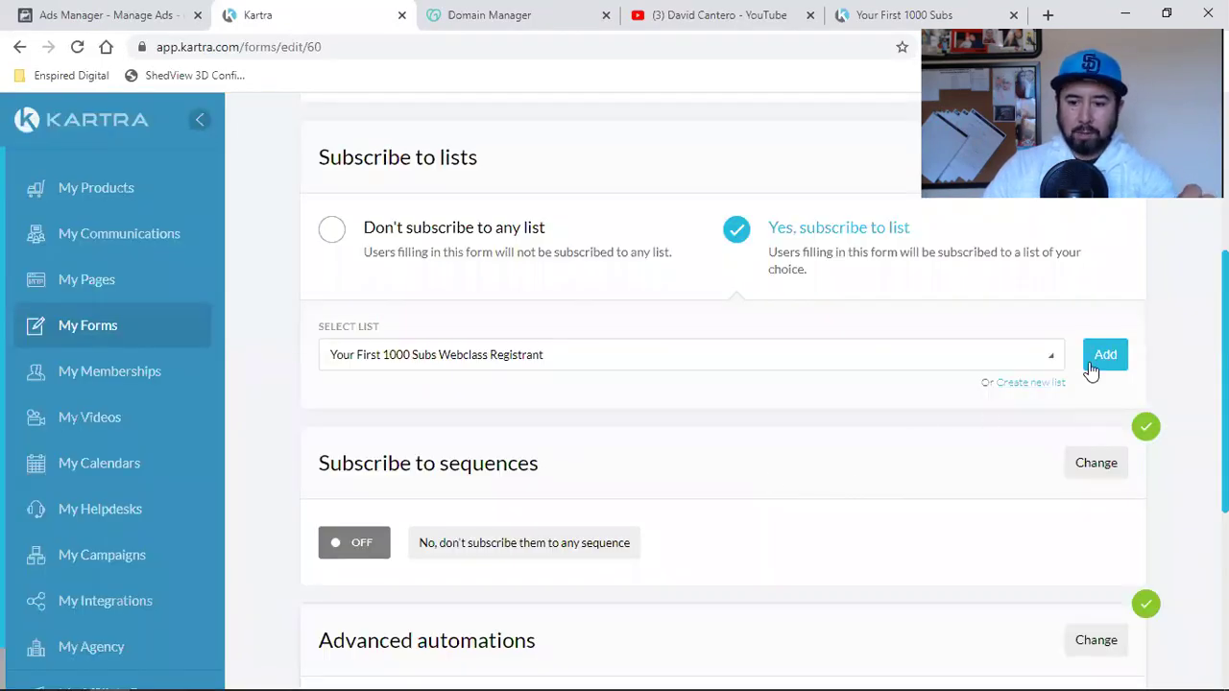
- Add the "Your First 1000 Subs Webclass Registrant" list to the form's list subscriptions and save that section
{"action": "left_click", "coordinate": [1086, 358]}
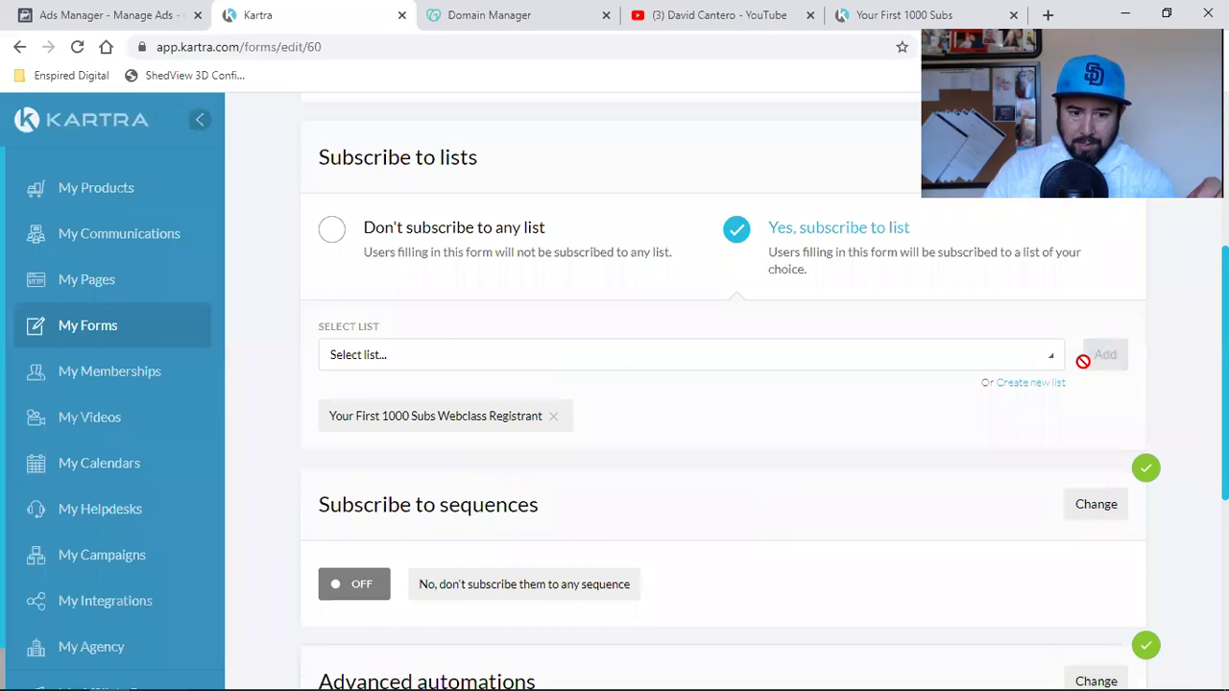
{"action": "scroll", "coordinate": [509, 398], "scroll_direction": "down", "scroll_amount": 1}
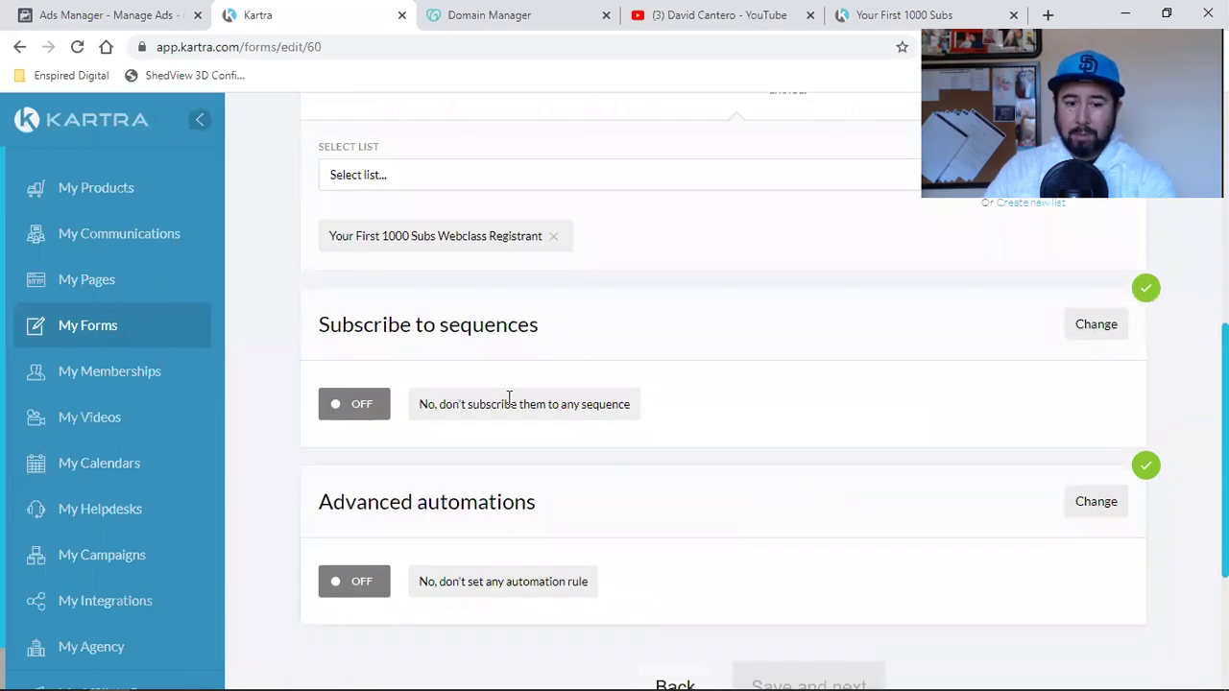
{"action": "double_click", "coordinate": [428, 328]}
{"action": "triple_click", "coordinate": [427, 328]}
{"action": "left_click", "coordinate": [678, 340]}
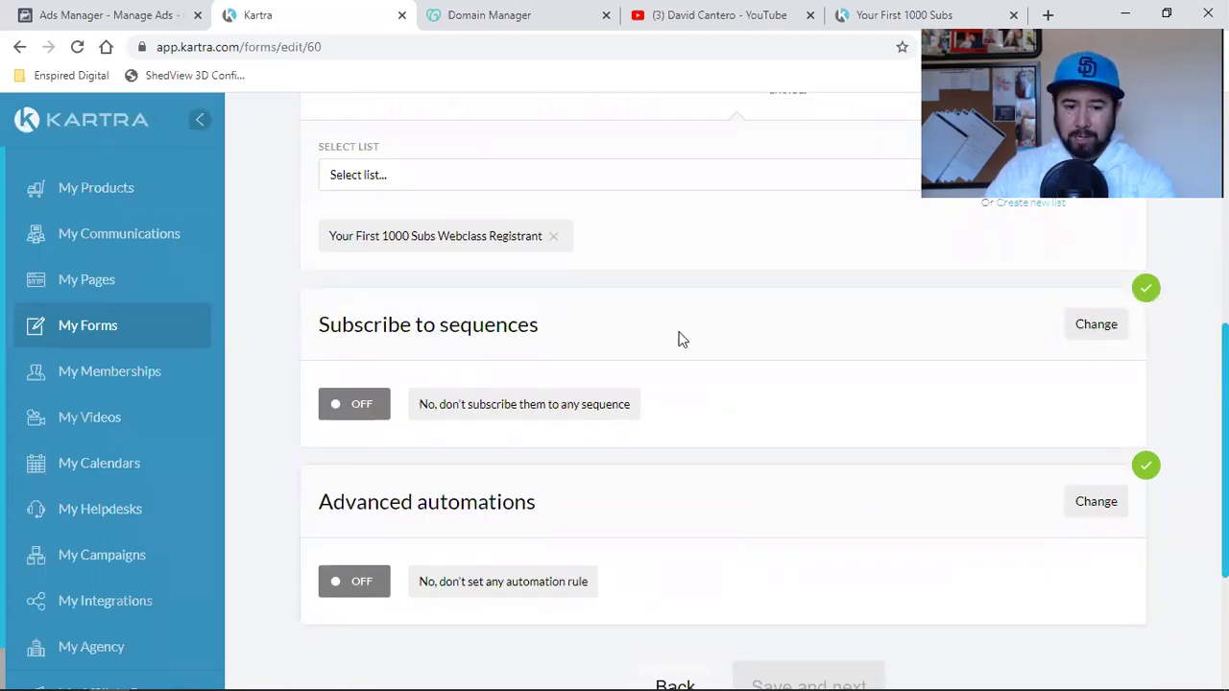
{"action": "scroll", "coordinate": [784, 429], "scroll_direction": "down", "scroll_amount": 2}
{"action": "scroll", "coordinate": [784, 429], "scroll_direction": "down", "scroll_amount": 1}
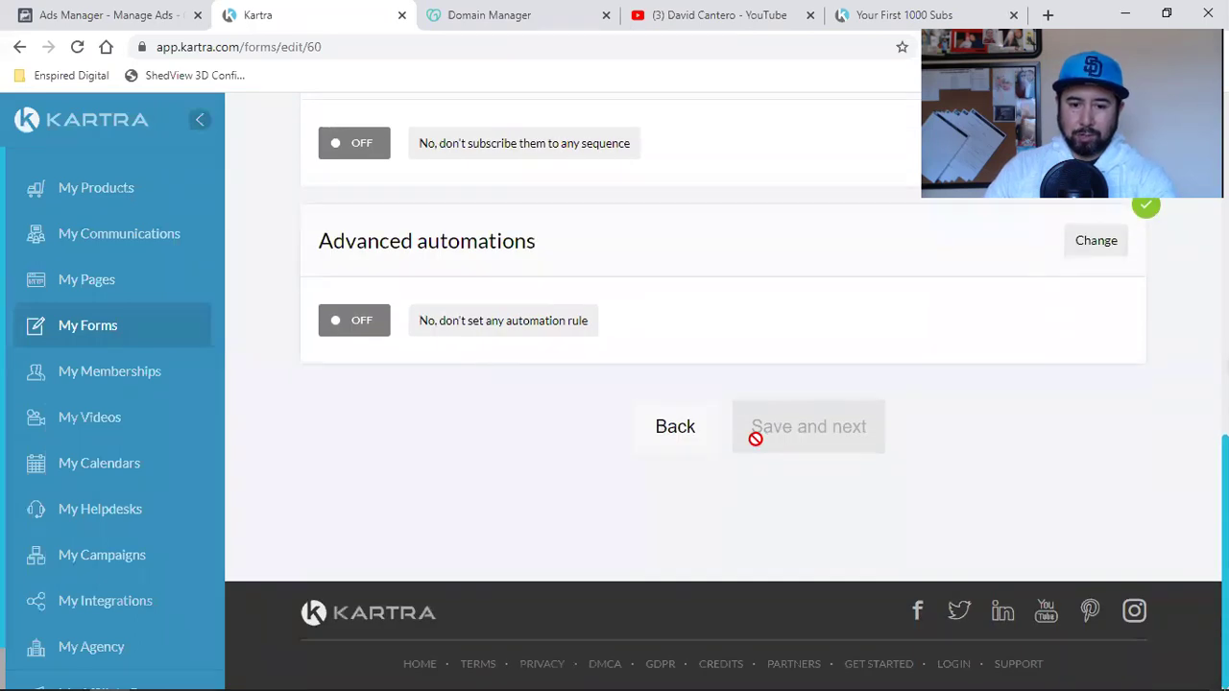
{"action": "scroll", "coordinate": [754, 436], "scroll_direction": "up", "scroll_amount": 5}
{"action": "left_click", "coordinate": [1099, 277]}
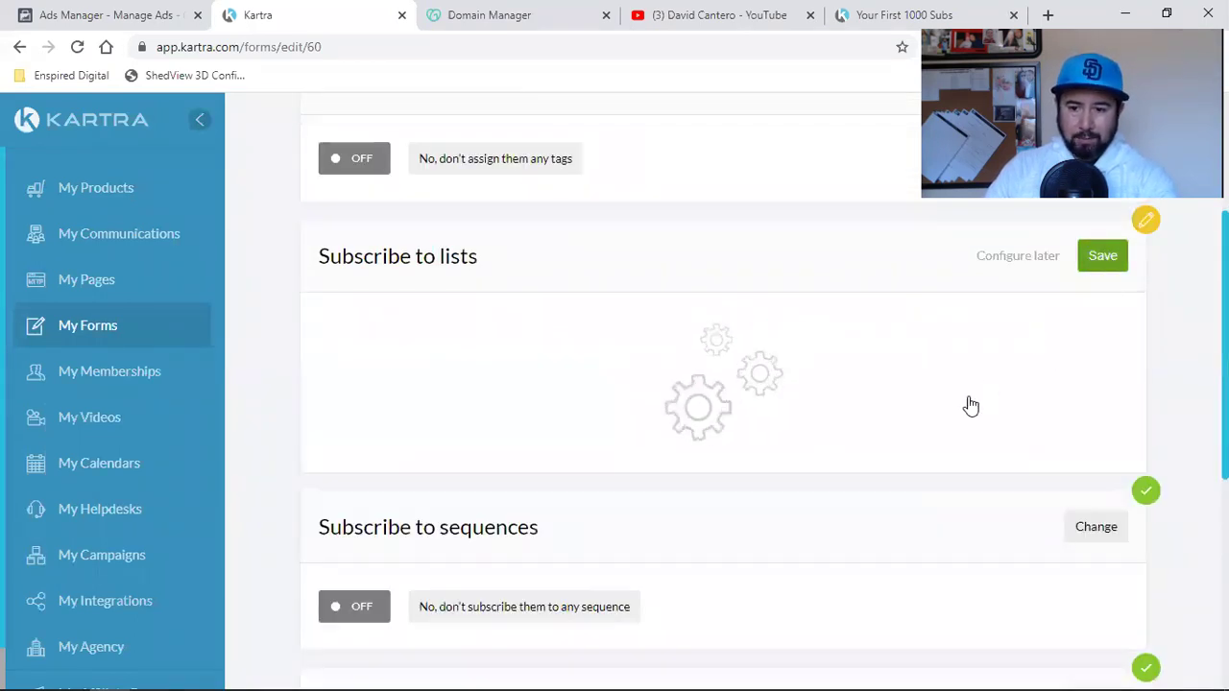
- Save the automations, set the form design for use in another Kartra asset and finish the form setup
{"action": "scroll", "coordinate": [875, 467], "scroll_direction": "down", "scroll_amount": 5}
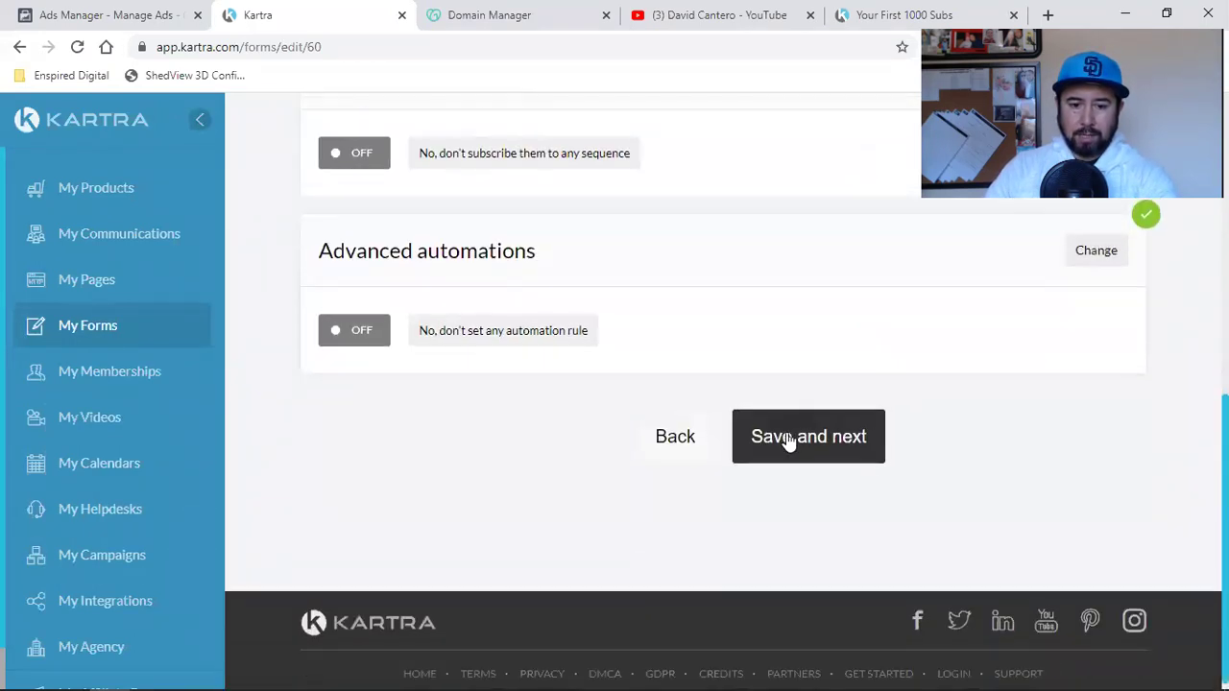
{"action": "left_click", "coordinate": [787, 434]}
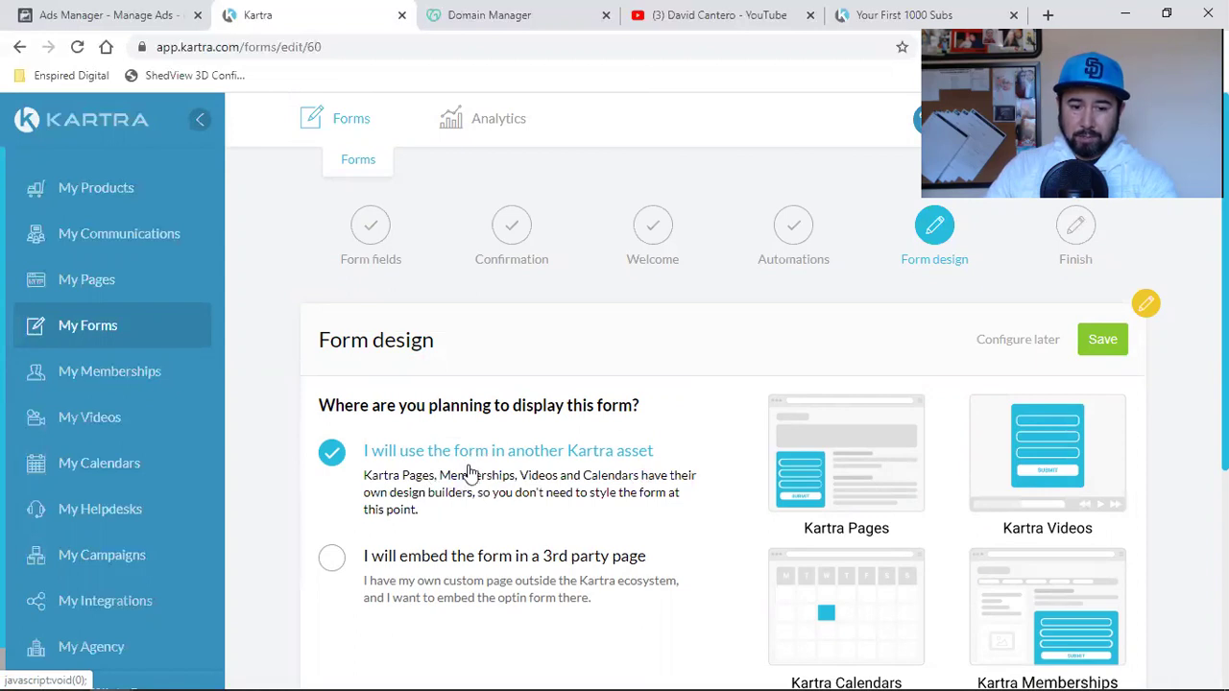
{"action": "left_click", "coordinate": [1100, 338]}
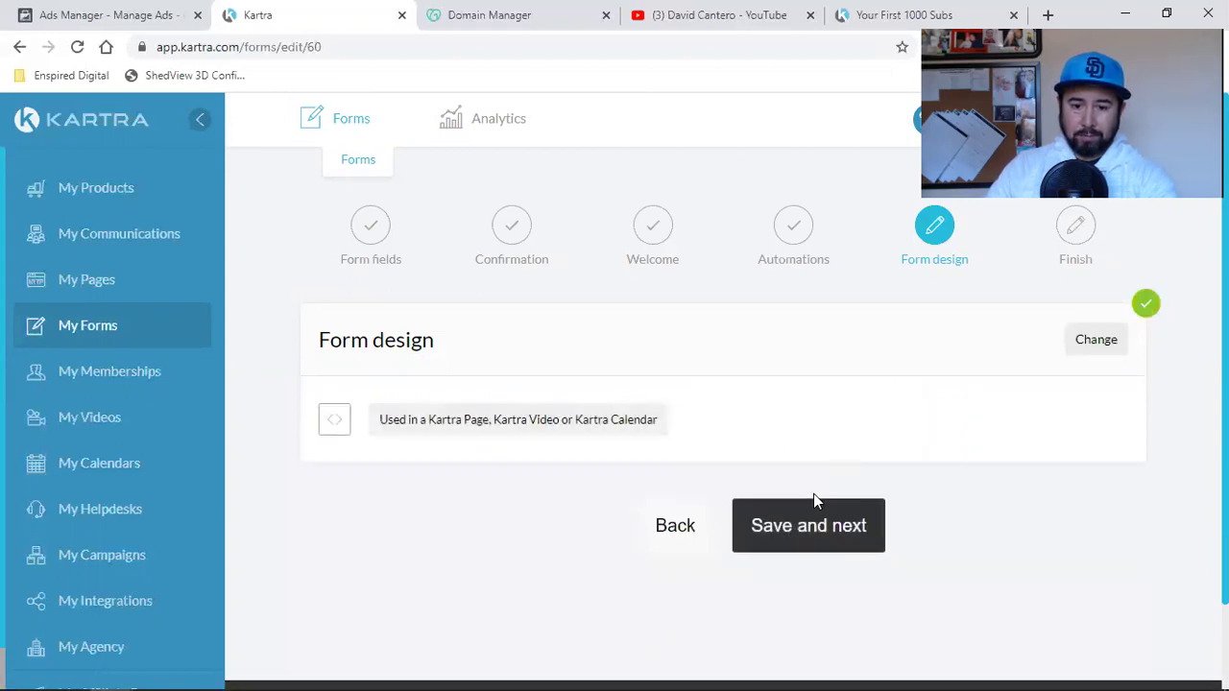
{"action": "left_click", "coordinate": [768, 530]}
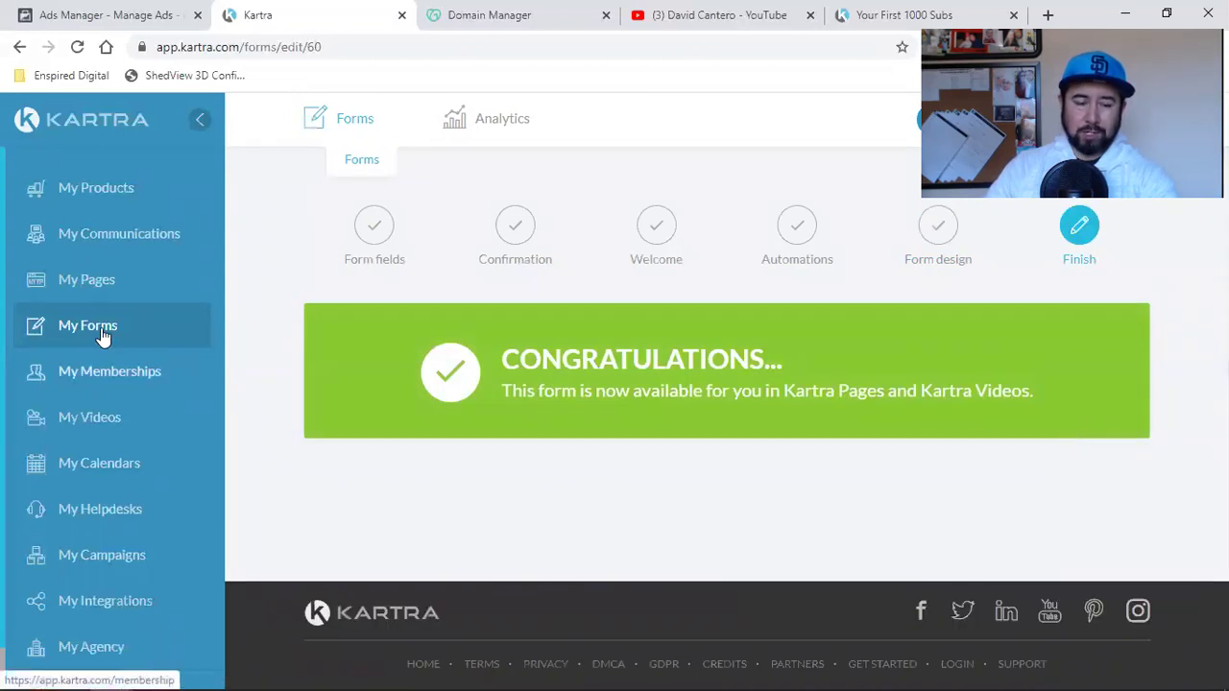
- Open the lead lists in the communications area and copy the name of the "Your First 1000 Subs Webclass Registrant" list
{"action": "left_click", "coordinate": [84, 242]}
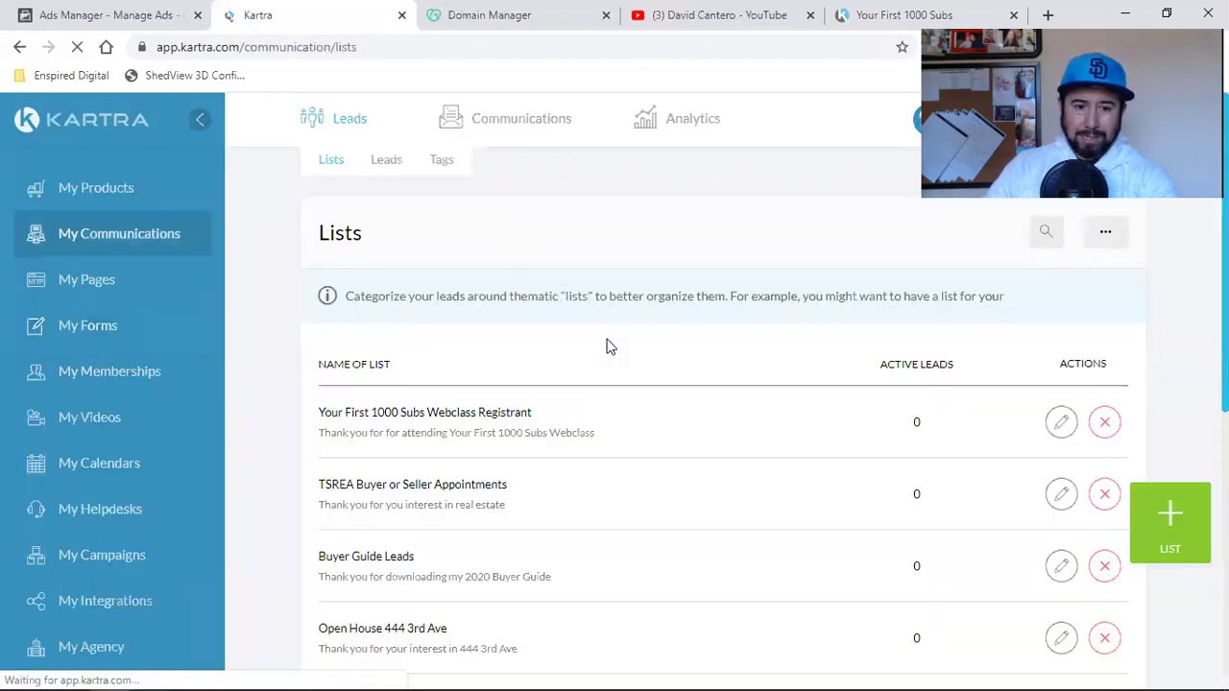
{"action": "double_click", "coordinate": [358, 412]}
{"action": "left_click", "coordinate": [358, 412]}
{"action": "key", "text": "ctrl+c"}
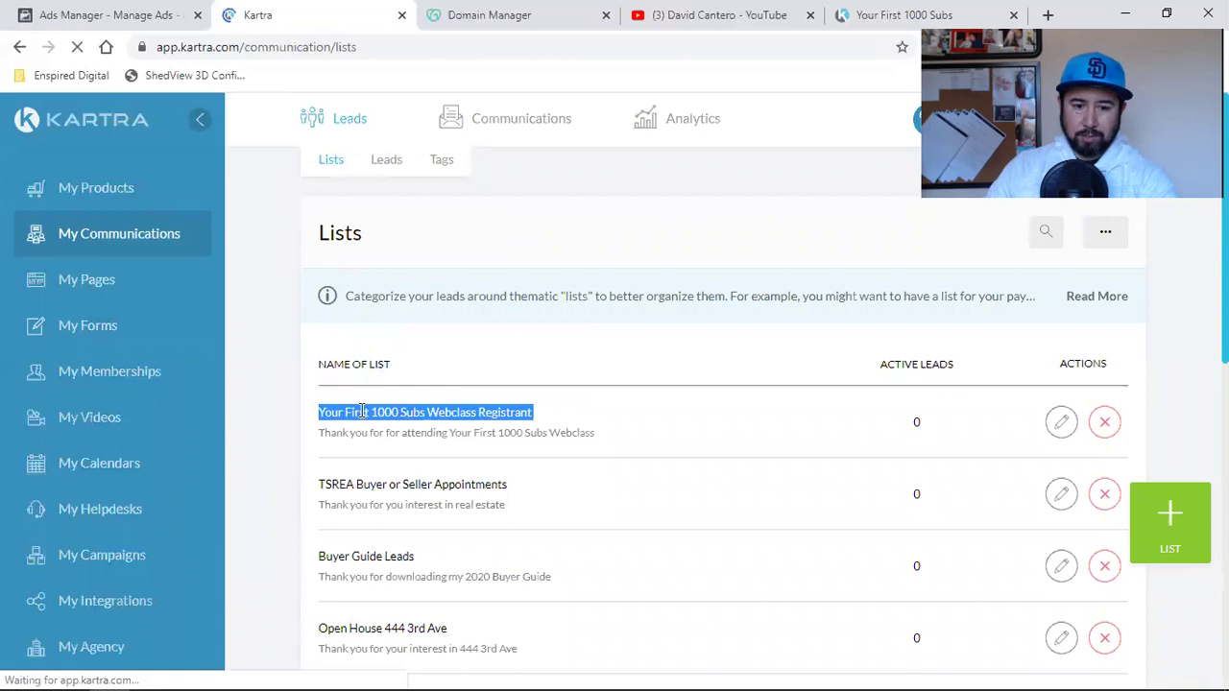
{"action": "right_click", "coordinate": [363, 412]}
{"action": "left_click", "coordinate": [391, 423]}
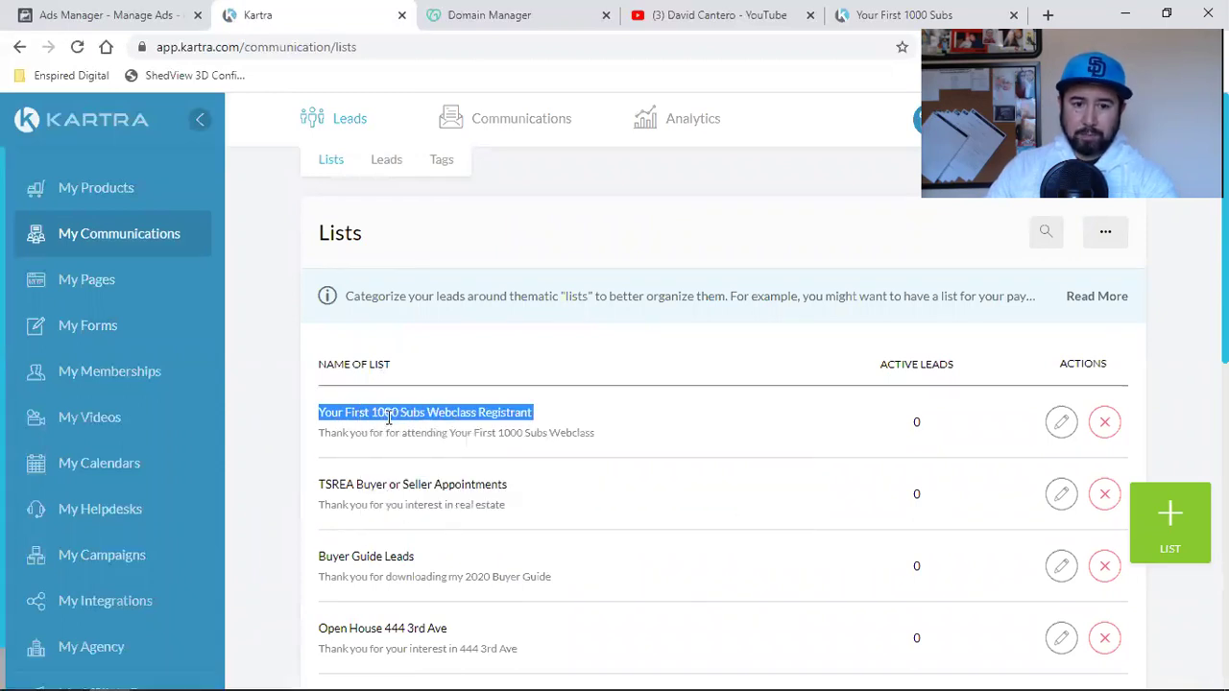
- Find the "TSREA Webclass 4 Days Left" email sequence and start cloning it
{"action": "left_click", "coordinate": [513, 165]}
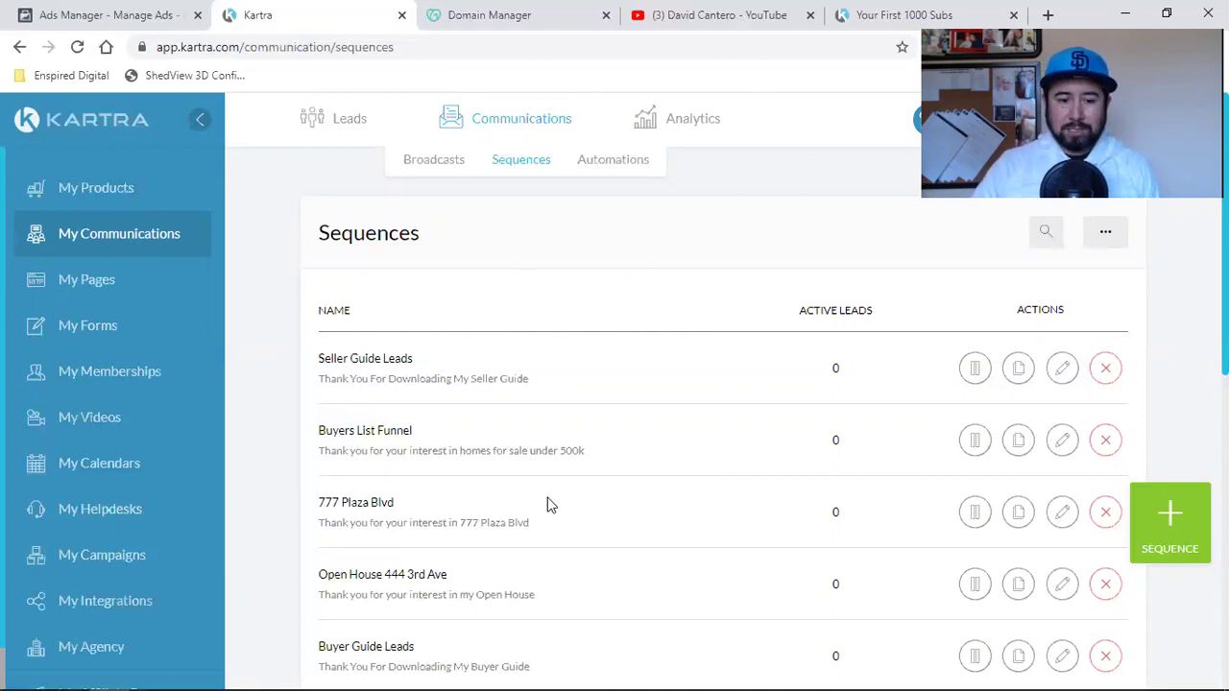
{"action": "scroll", "coordinate": [580, 477], "scroll_direction": "down", "scroll_amount": 3}
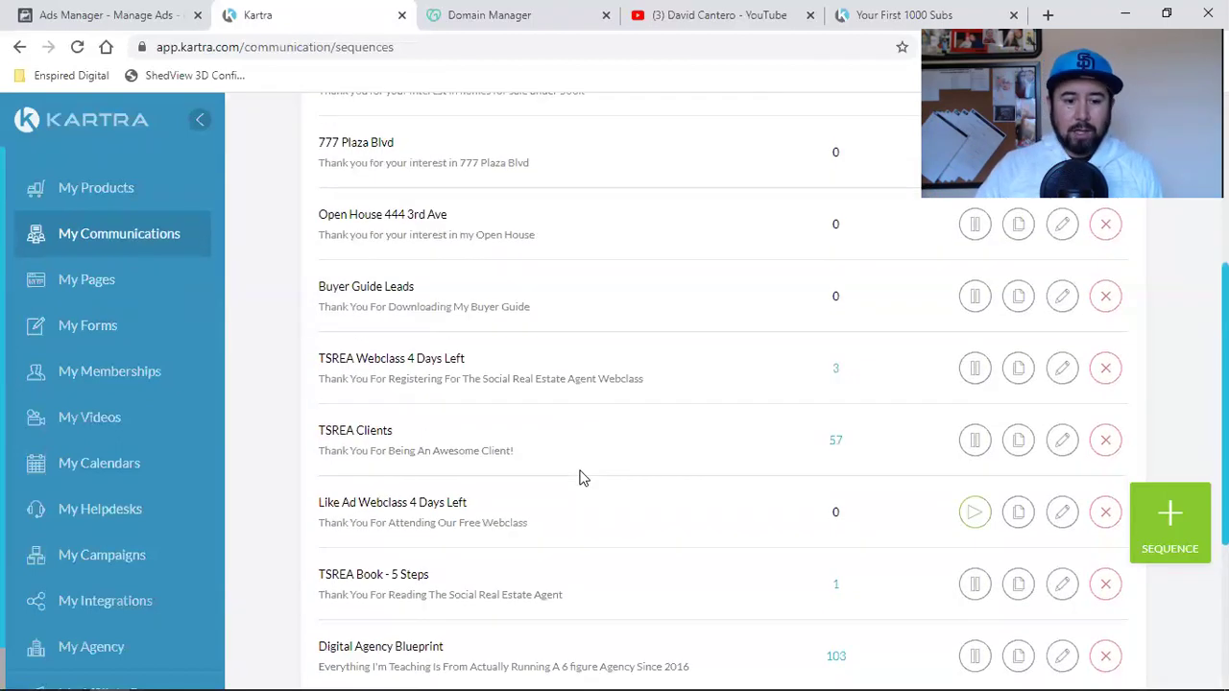
{"action": "triple_click", "coordinate": [391, 361]}
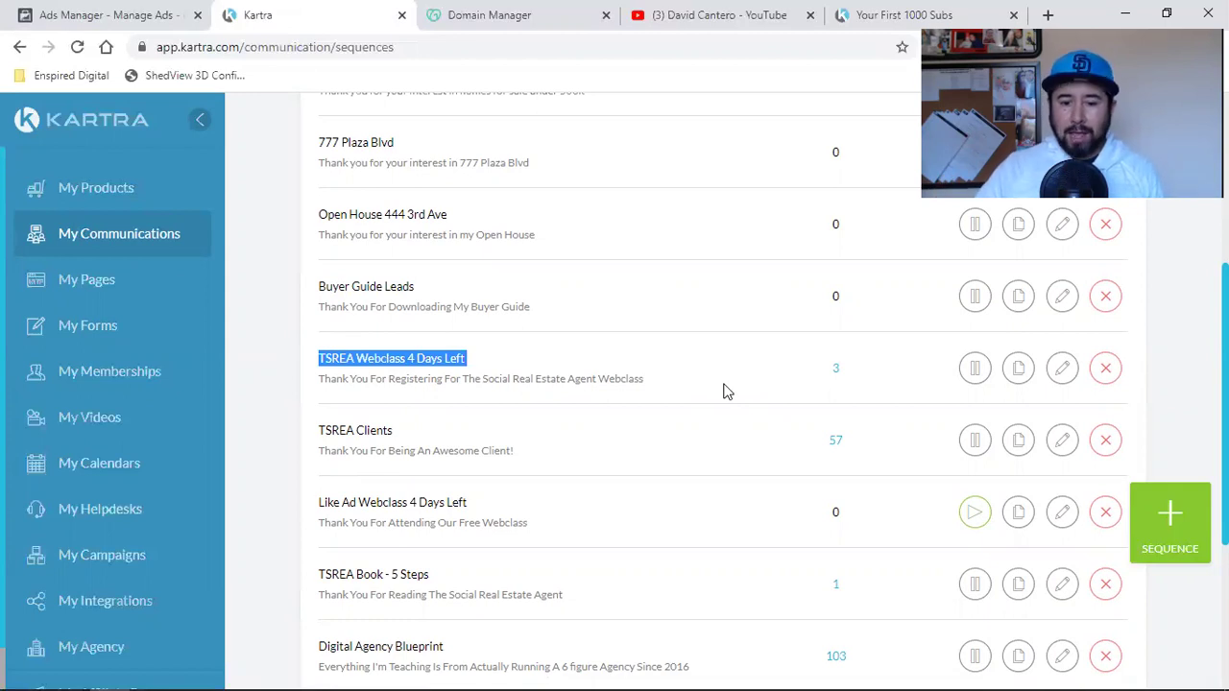
{"action": "left_click", "coordinate": [1016, 370]}
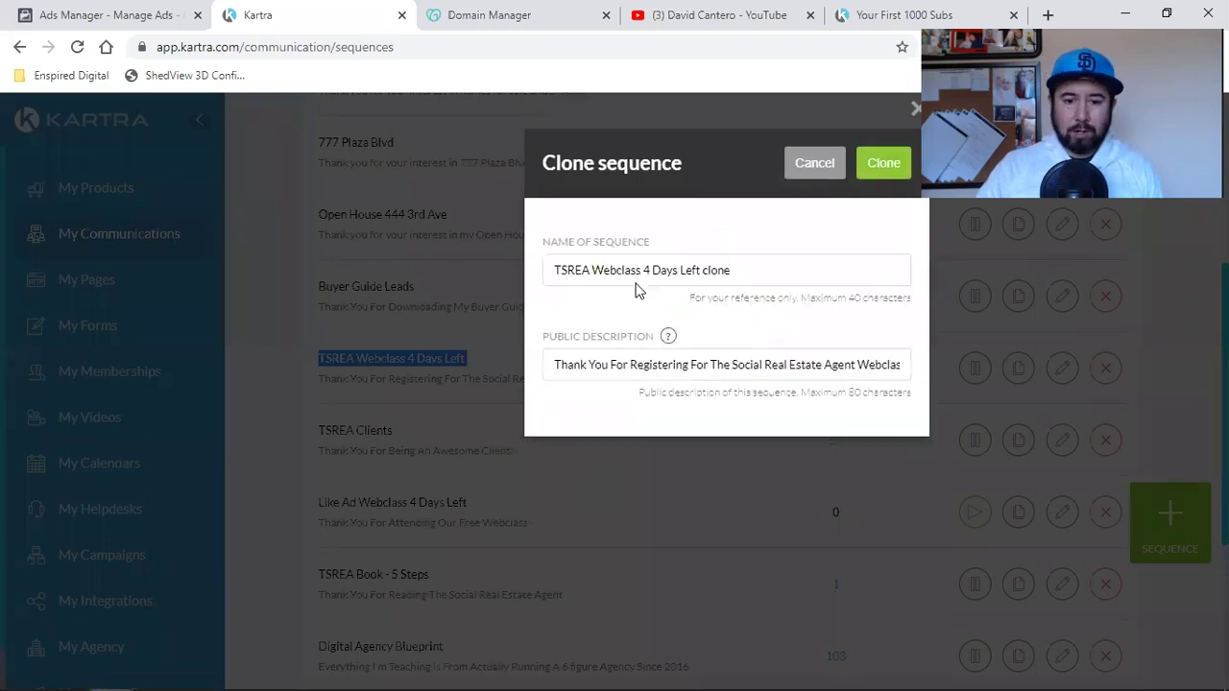
- Reuse the copied list name for the cloned sequence, changing its ending so it reads "Your First 1000 Subs Webclass 4 Days Lef"
{"action": "left_click", "coordinate": [649, 269]}
{"action": "triple_click", "coordinate": [649, 270]}
{"action": "key", "text": "ctrl+v"}
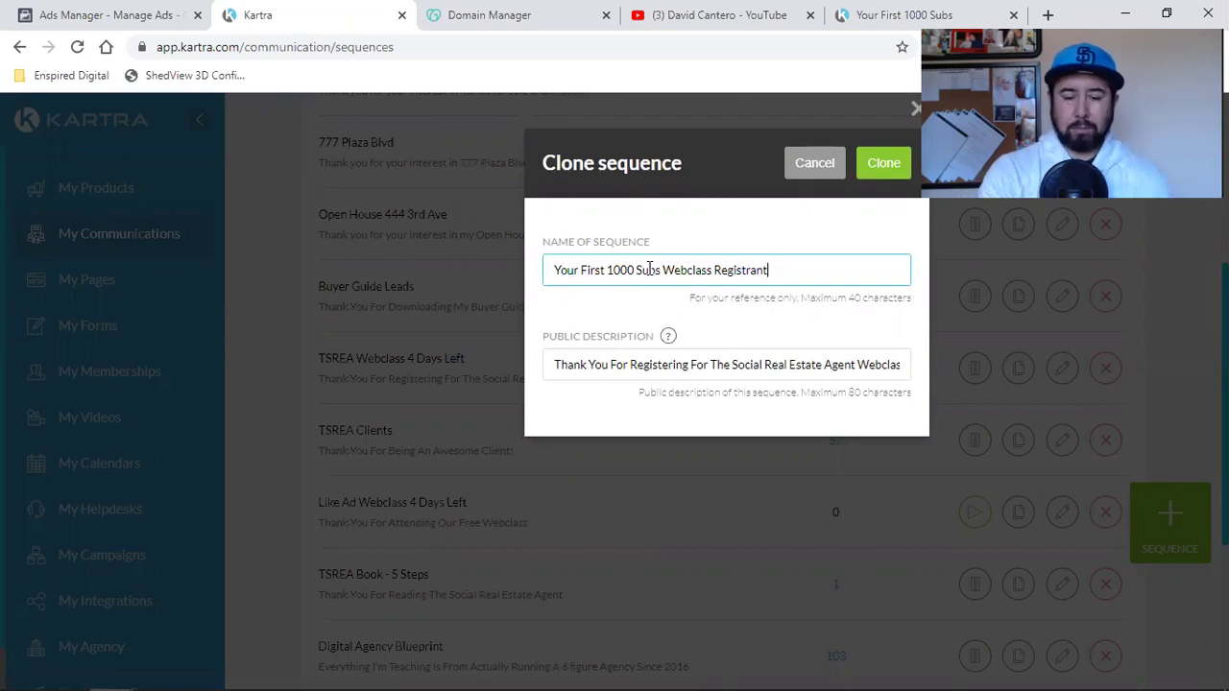
{"action": "key", "text": "BackSpace"}
{"action": "key", "text": "BackSpace"}
{"action": "key", "text": "BackSpace"}
{"action": "key", "text": "BackSpace"}
{"action": "key", "text": "BackSpace"}
{"action": "key", "text": "BackSpace"}
{"action": "key", "text": "BackSpace"}
{"action": "key", "text": "BackSpace"}
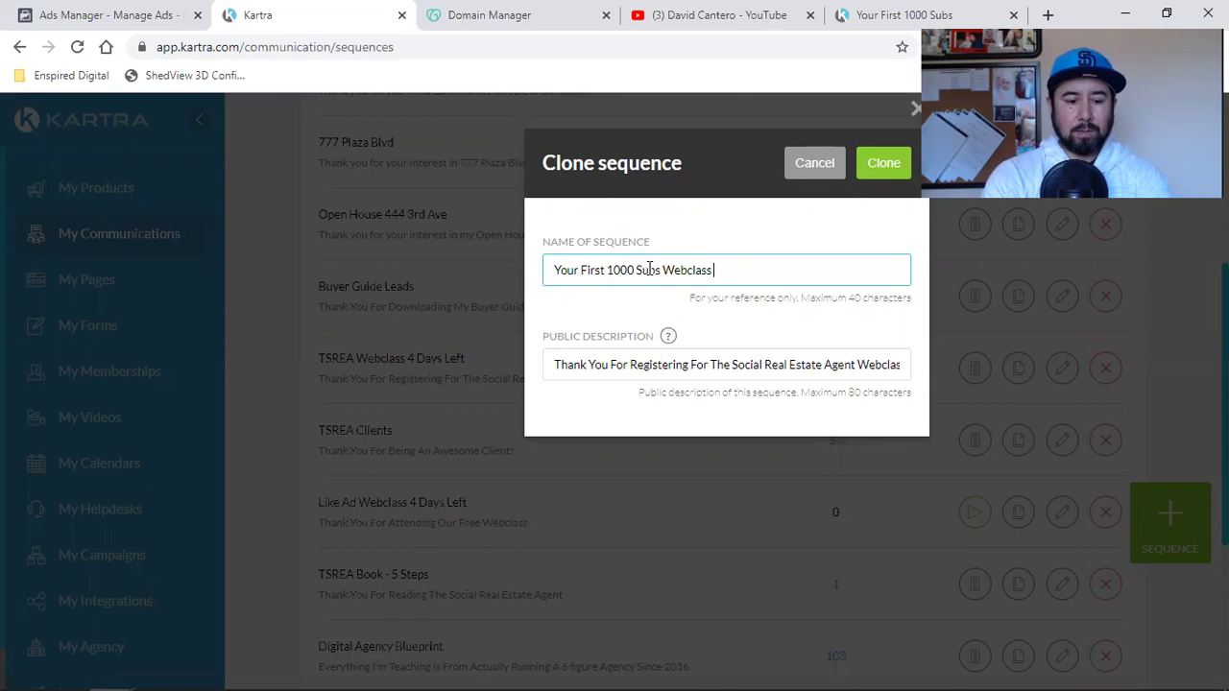
{"action": "type", "text": "4 Days Le"}
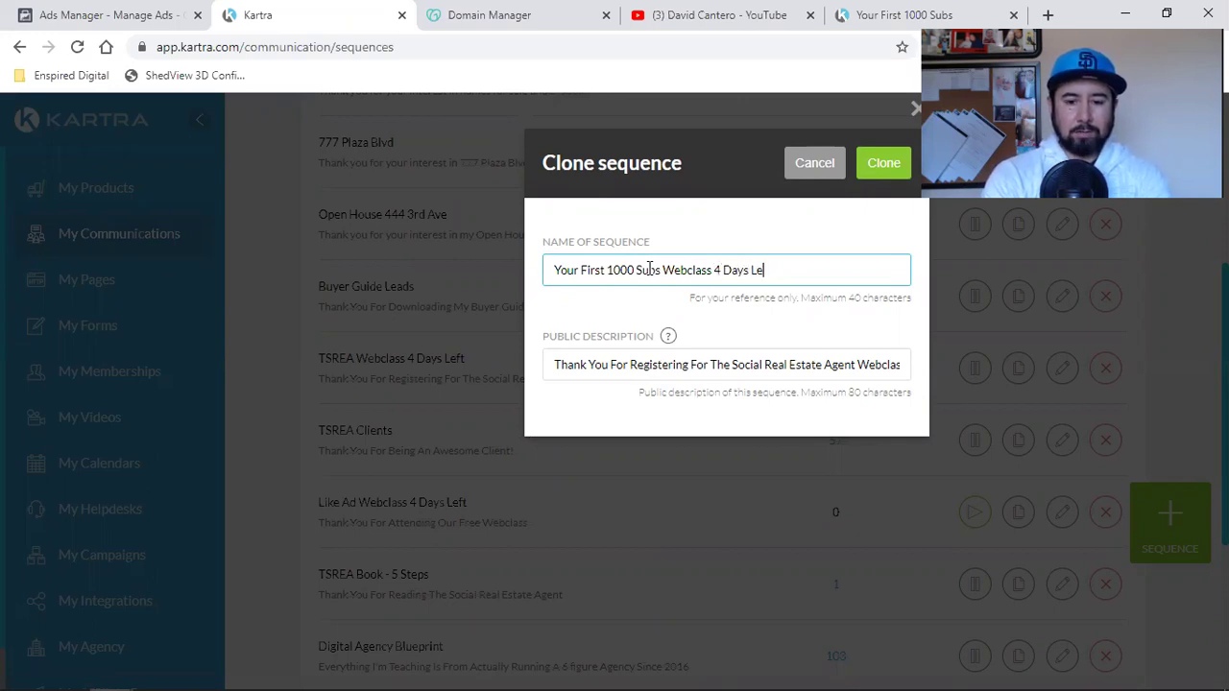
{"action": "type", "text": "f"}
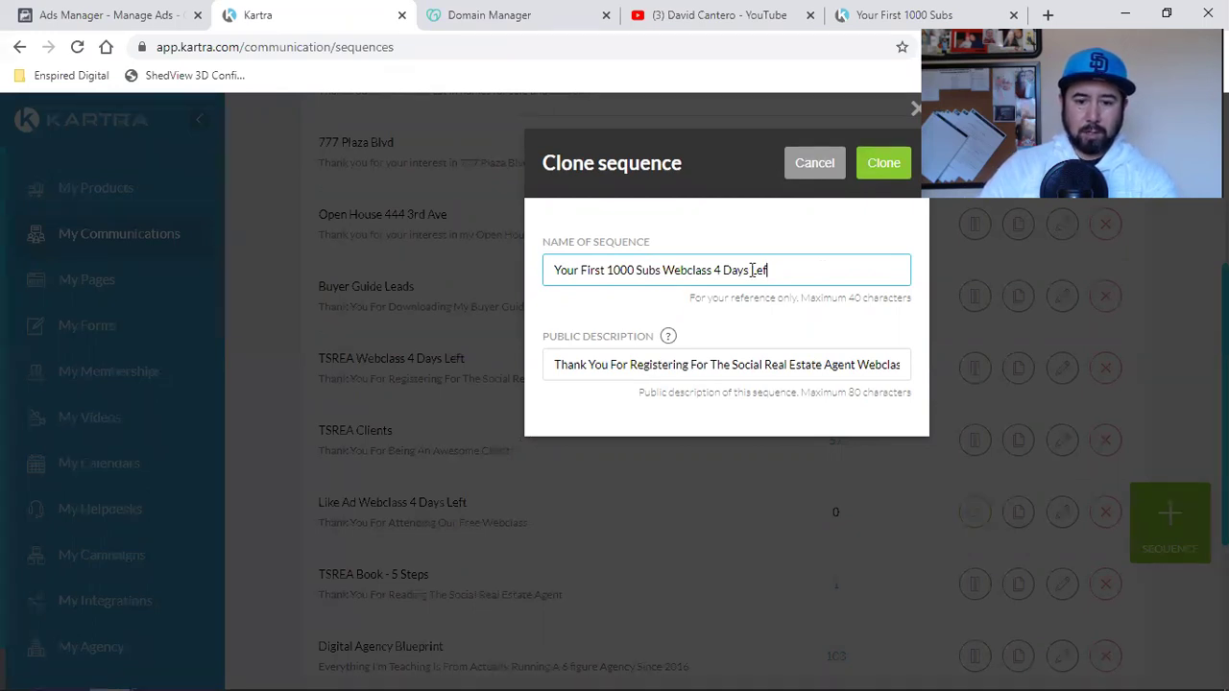
- Set the public description to "Thank you for attending Your First 1000 Subs Webclass" and clone the sequence
{"action": "triple_click", "coordinate": [664, 365]}
{"action": "type", "text": "Thank you for attending"}
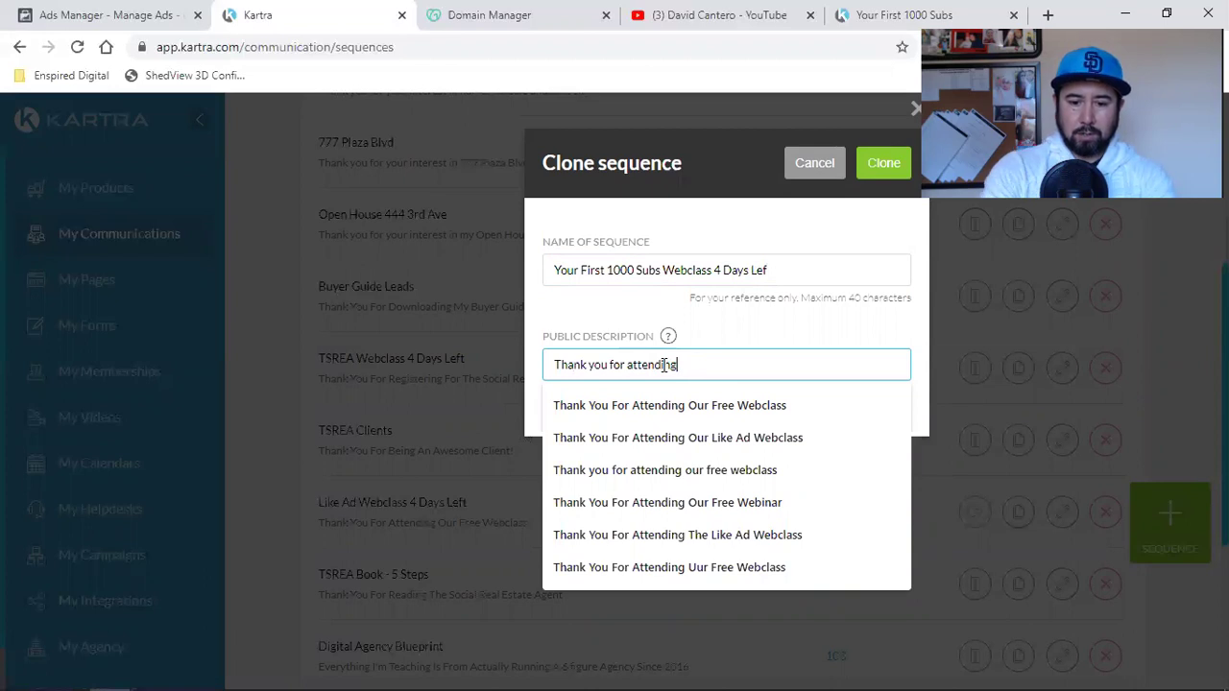
{"action": "type", "text": " You"}
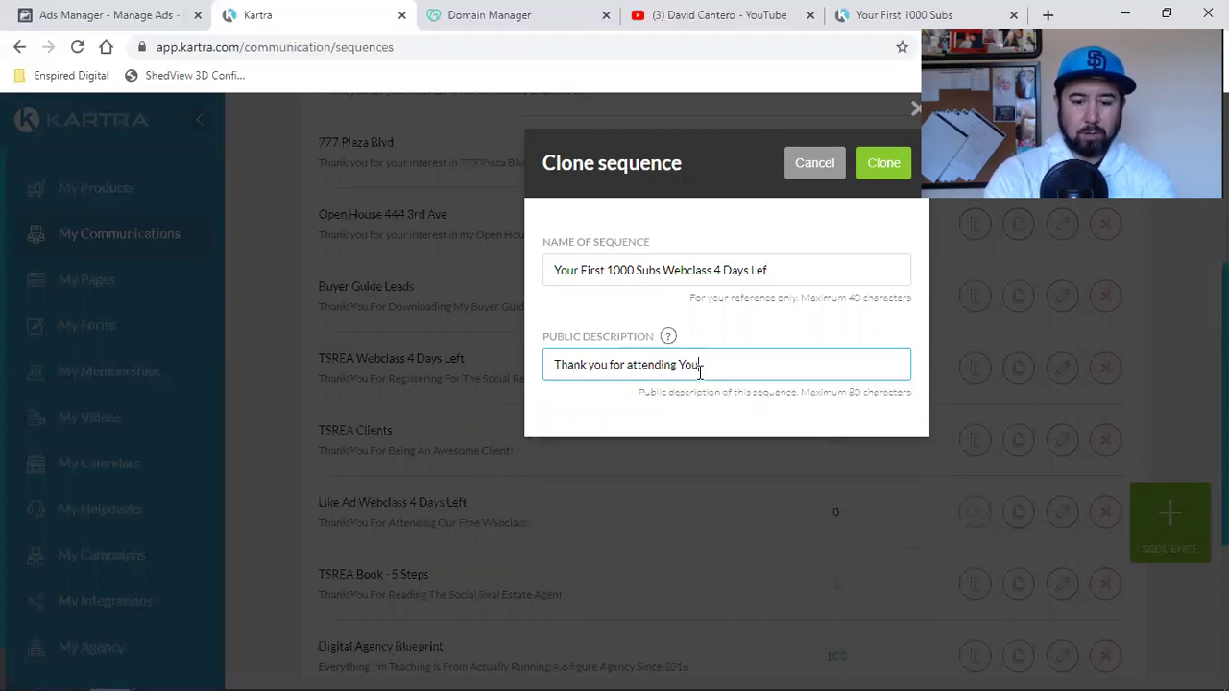
{"action": "type", "text": "r First 100"}
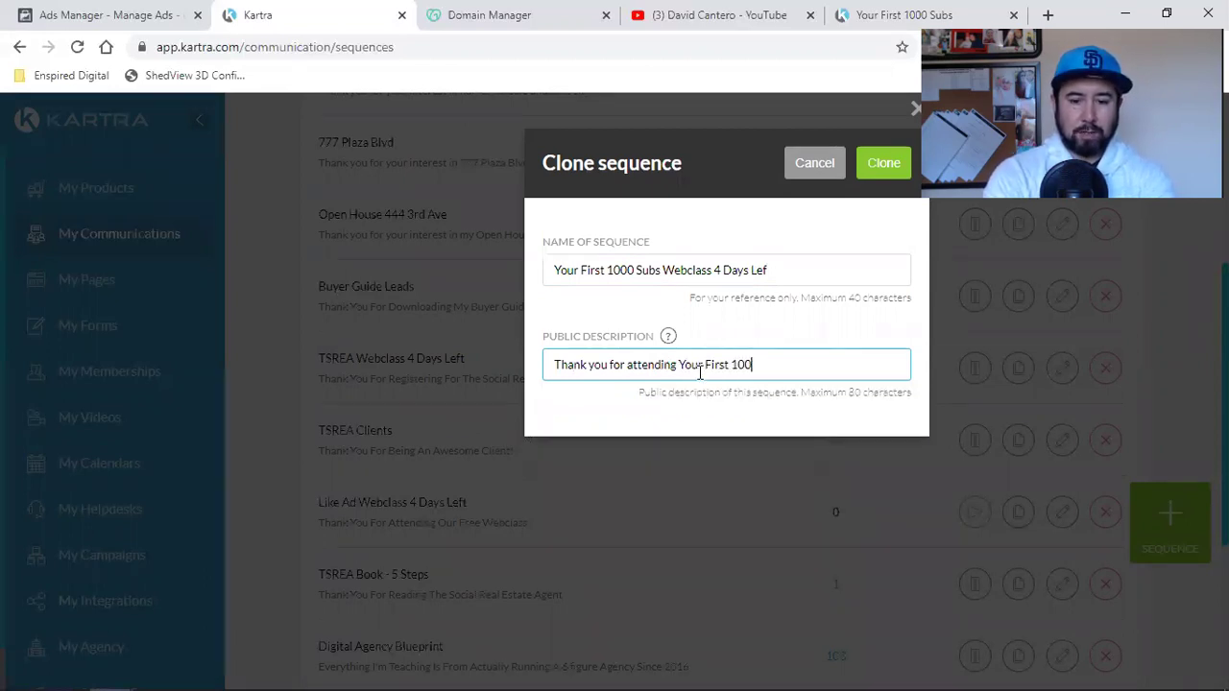
{"action": "type", "text": "0 Subs "}
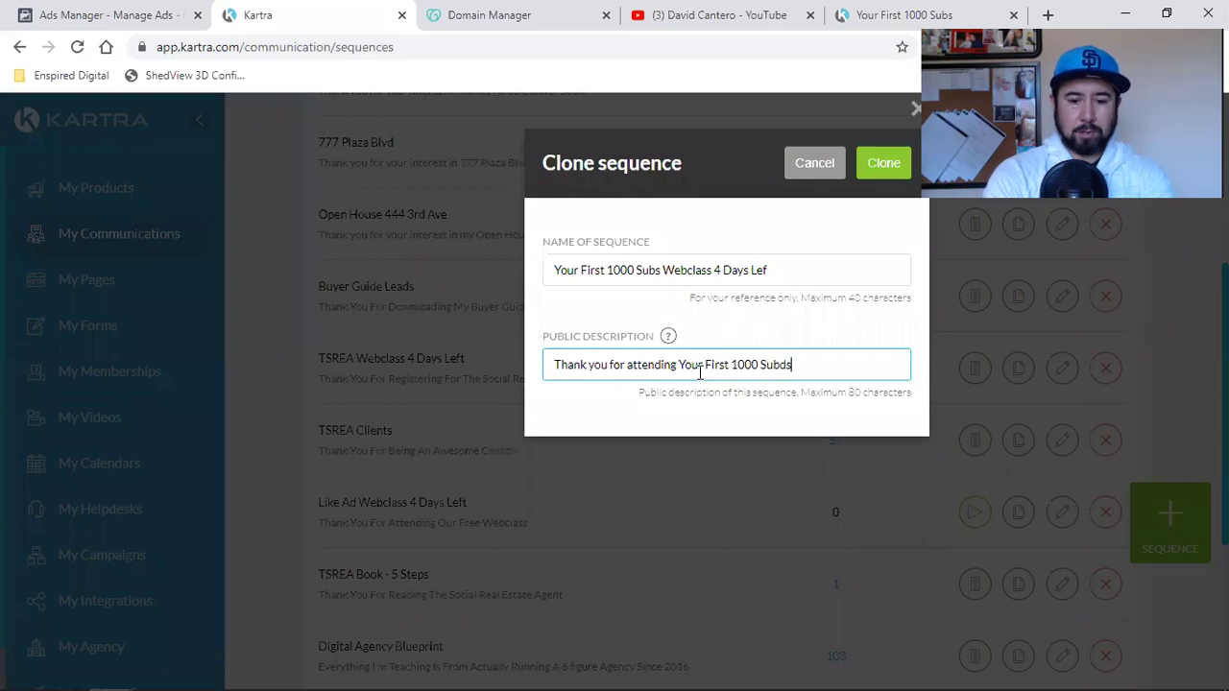
{"action": "type", "text": "Webclass"}
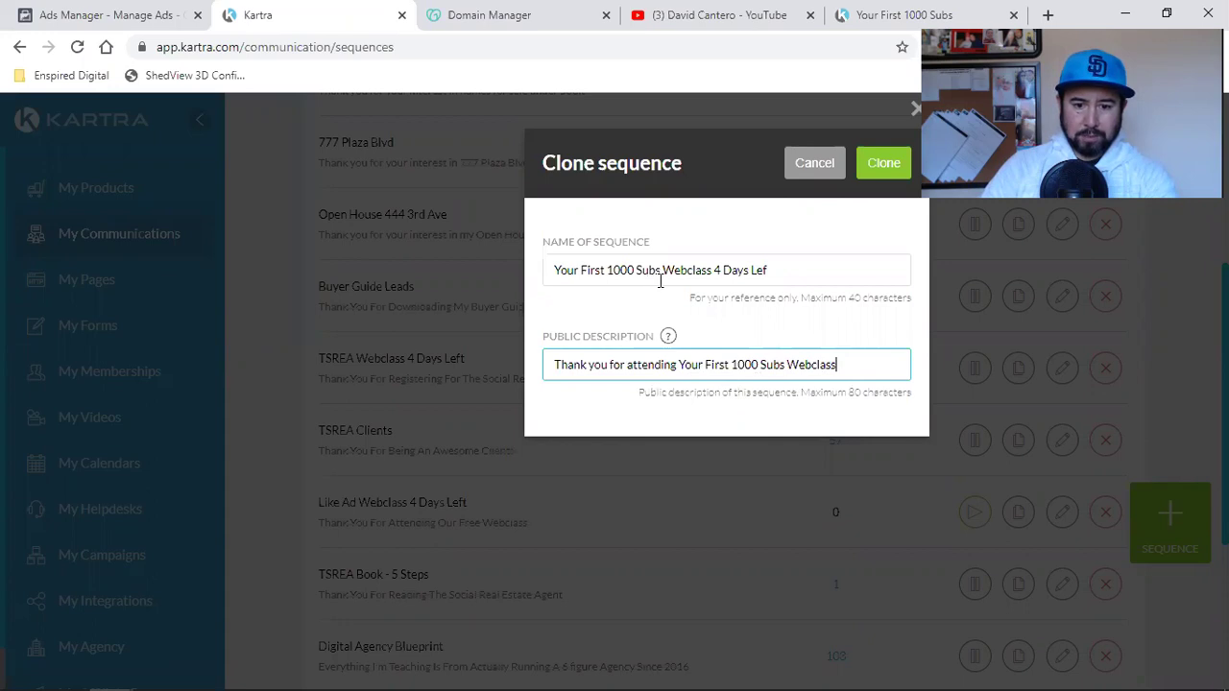
{"action": "left_click", "coordinate": [804, 278]}
{"action": "left_click", "coordinate": [878, 172]}
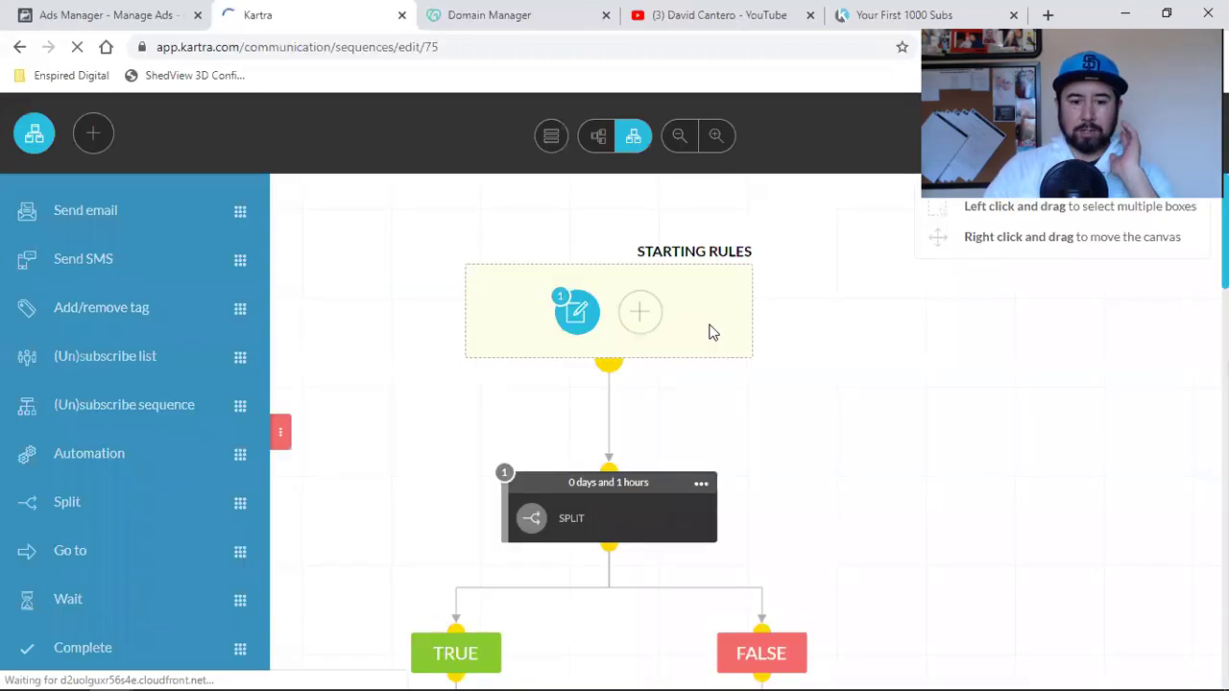
- Collapse the action list and remove the TSREA Webclass Registration form from the sequence's starting rules
{"action": "left_click", "coordinate": [282, 439]}
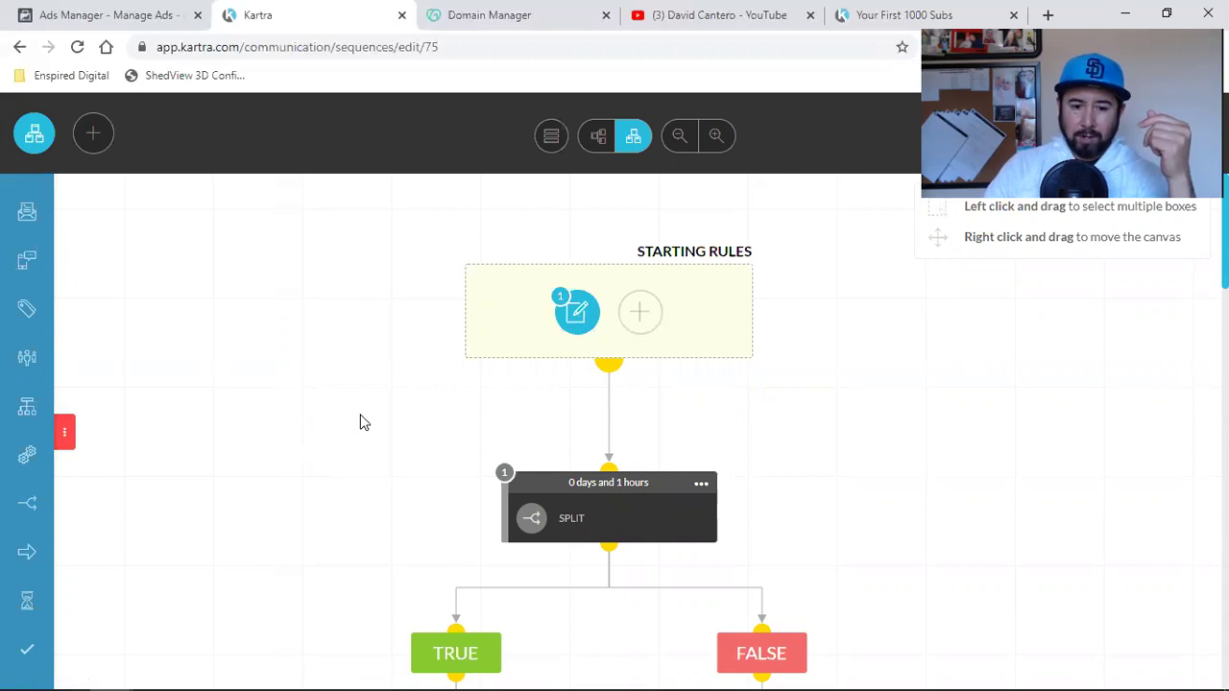
{"action": "scroll", "coordinate": [479, 399], "scroll_direction": "down", "scroll_amount": 2}
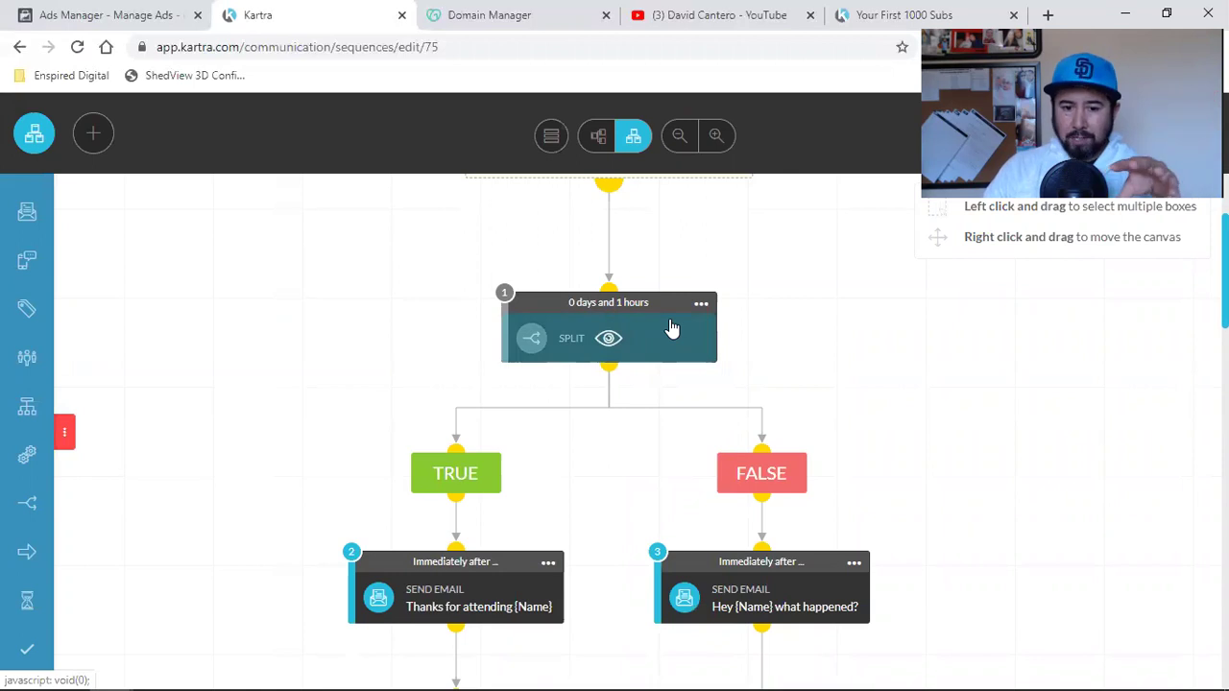
{"action": "scroll", "coordinate": [672, 329], "scroll_direction": "up", "scroll_amount": 2}
{"action": "mouse_move", "coordinate": [600, 317]}
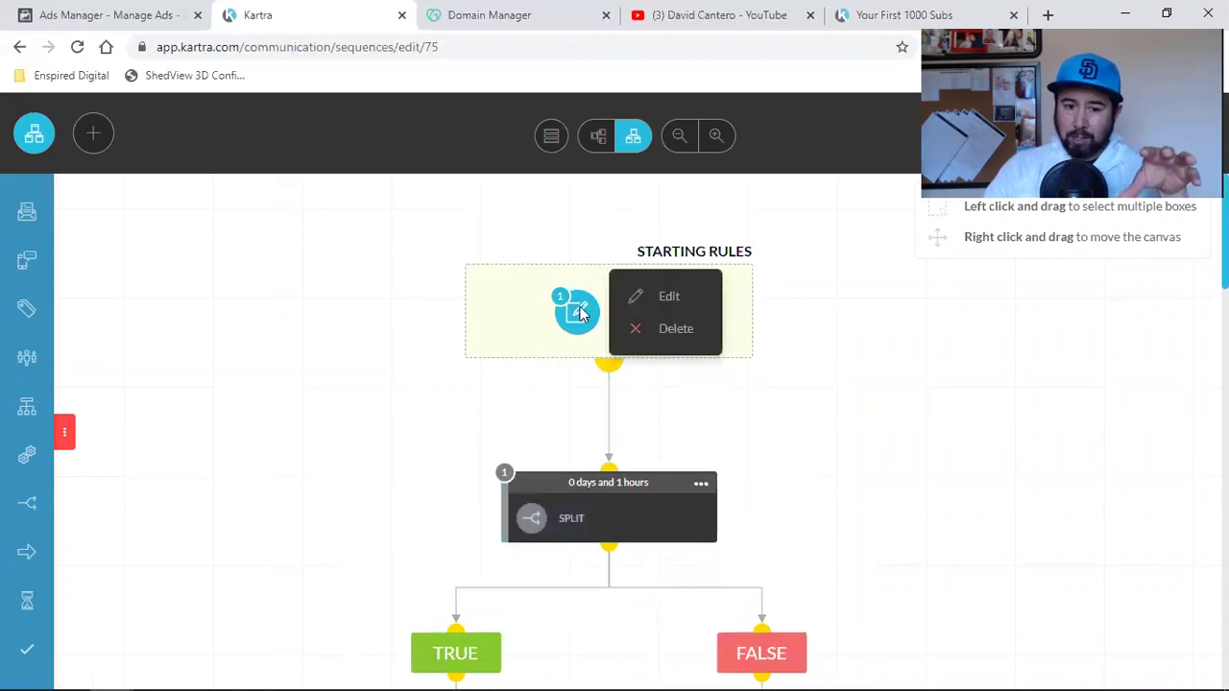
{"action": "left_click", "coordinate": [646, 305]}
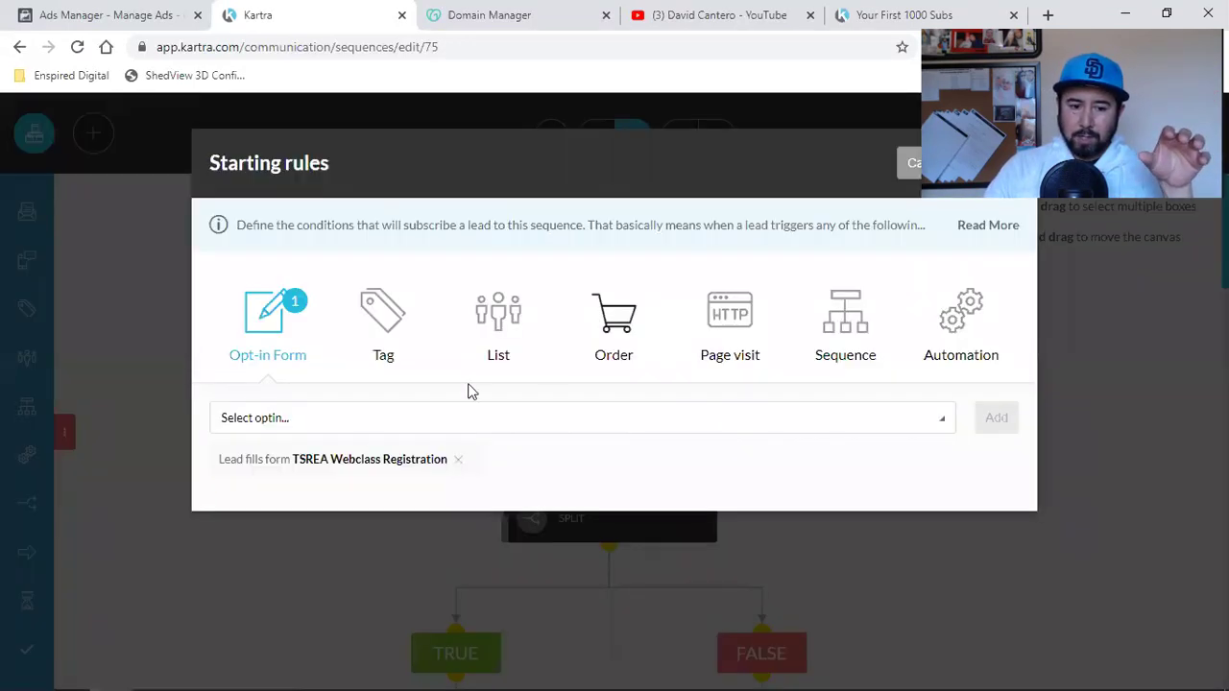
{"action": "left_click", "coordinate": [459, 462]}
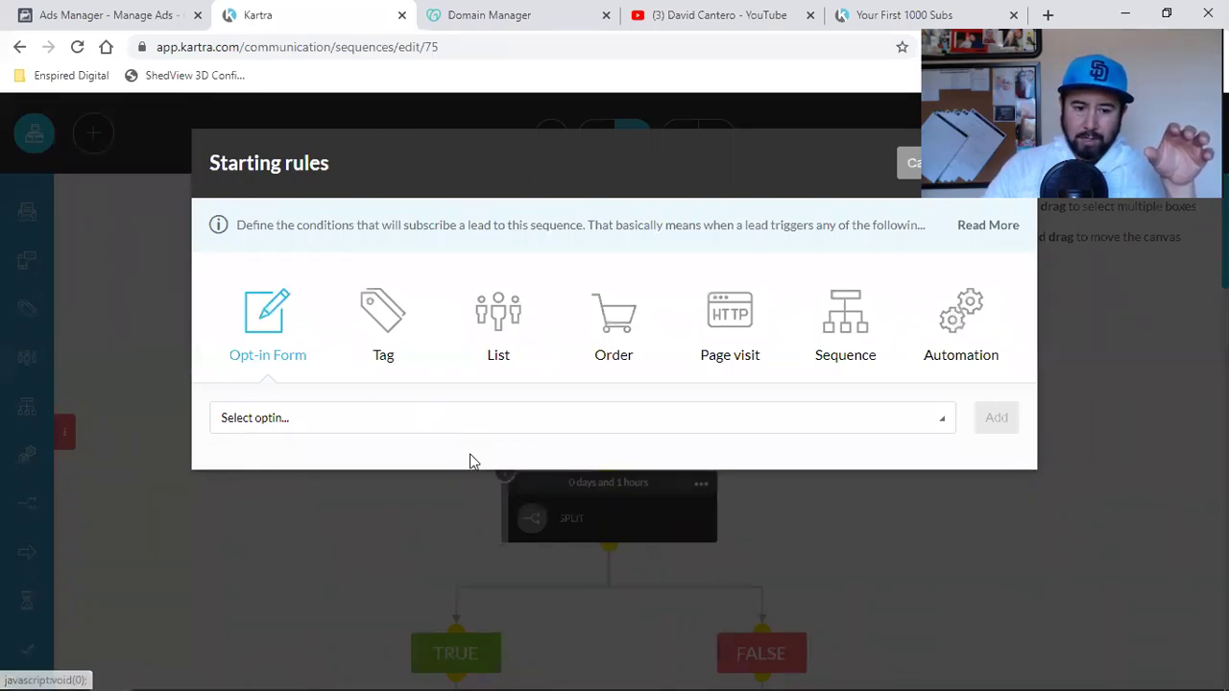
- Add the Your First 1000 Subs opt-in form as the starting rule and save the rules
{"action": "left_click", "coordinate": [314, 428]}
{"action": "scroll", "coordinate": [352, 317], "scroll_direction": "down", "scroll_amount": 5}
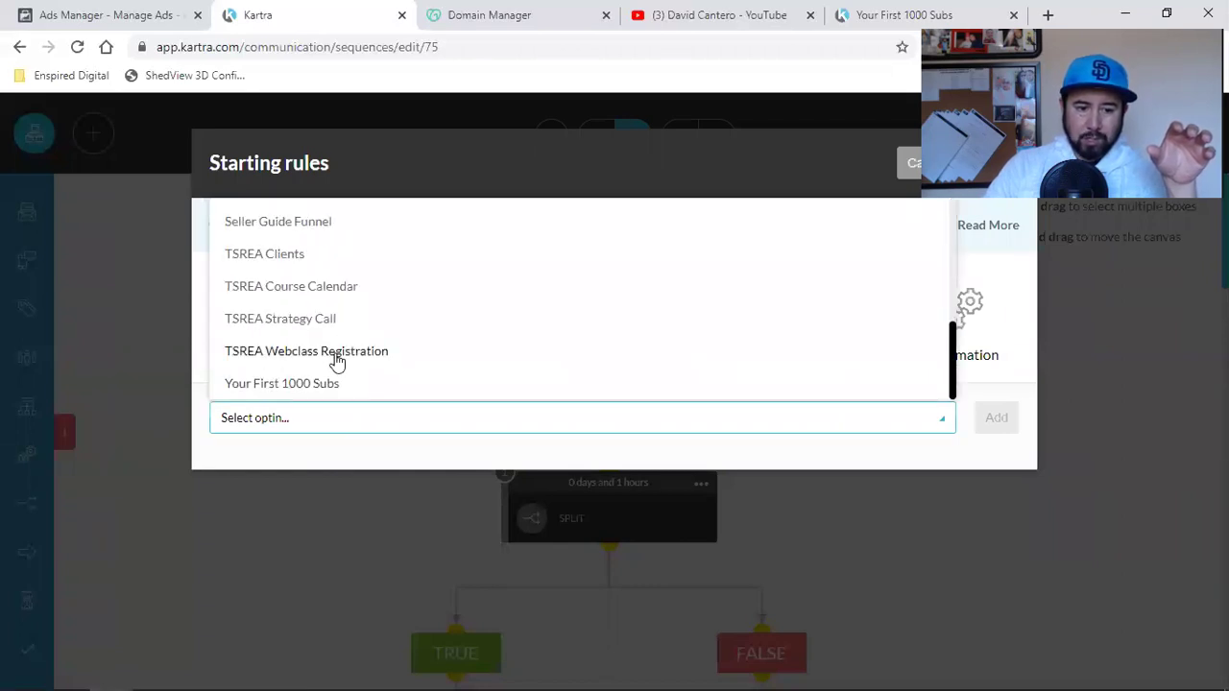
{"action": "left_click", "coordinate": [293, 384]}
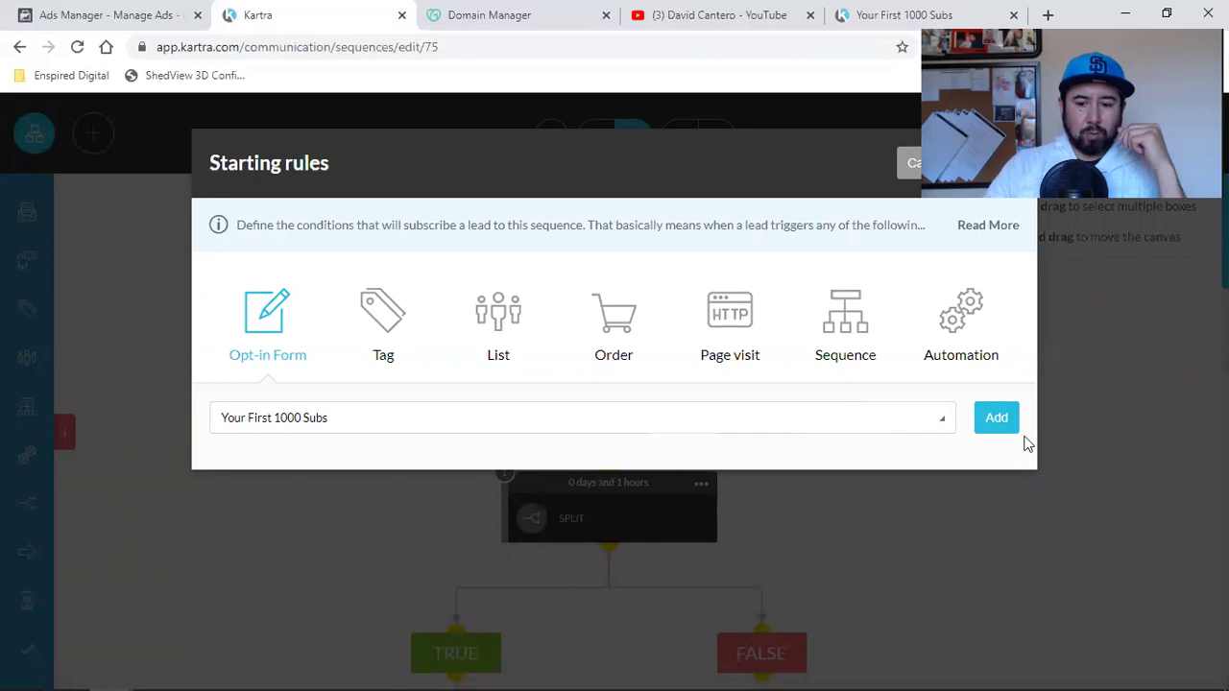
{"action": "left_click", "coordinate": [995, 421]}
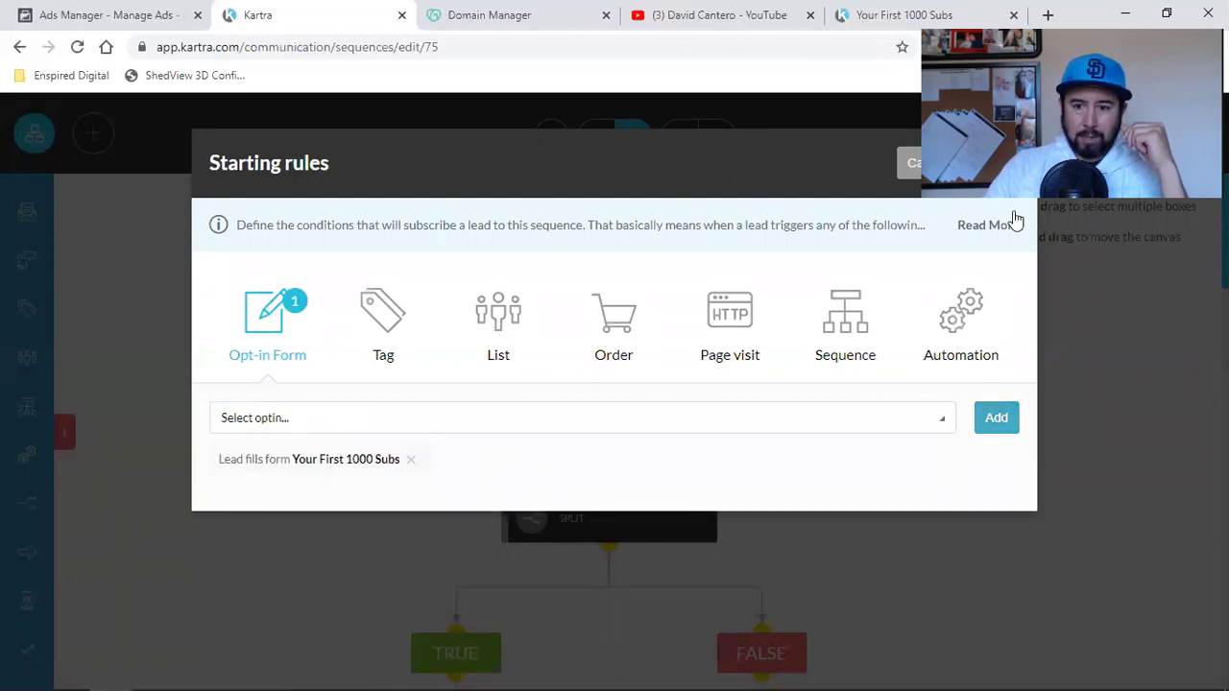
{"action": "left_click", "coordinate": [993, 161]}
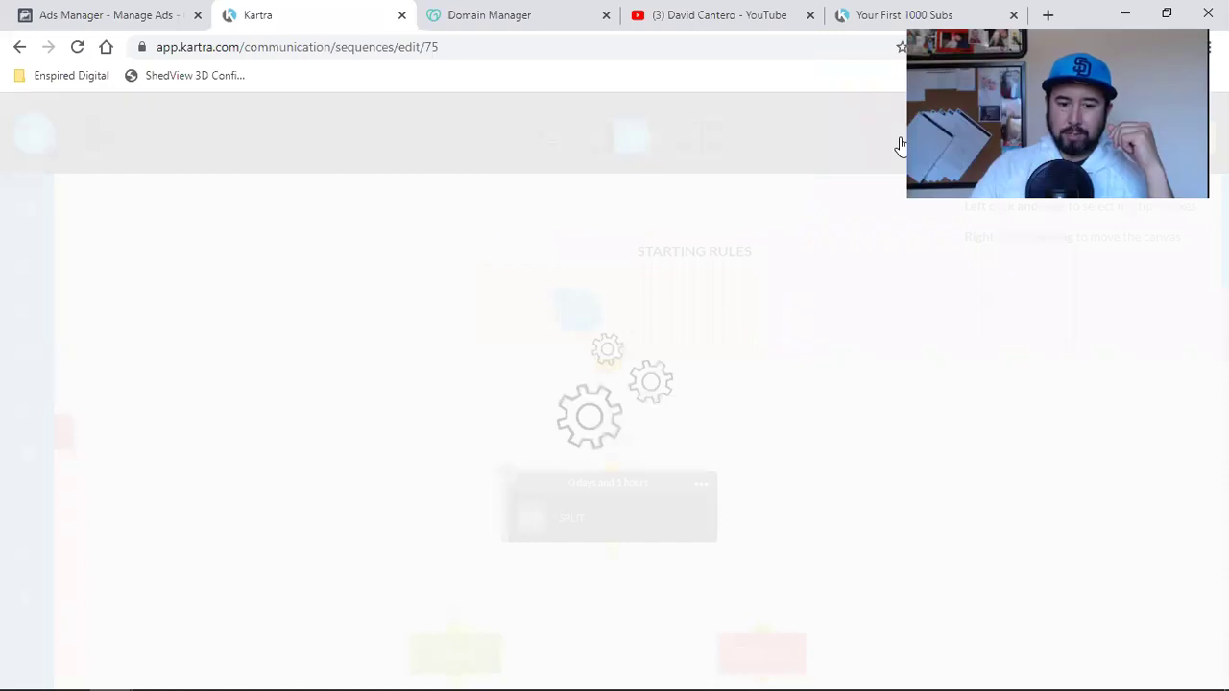
- Examine the delay, day and time, and tag condition of the first split, and close its settings unchanged
{"action": "scroll", "coordinate": [641, 455], "scroll_direction": "down", "scroll_amount": 2}
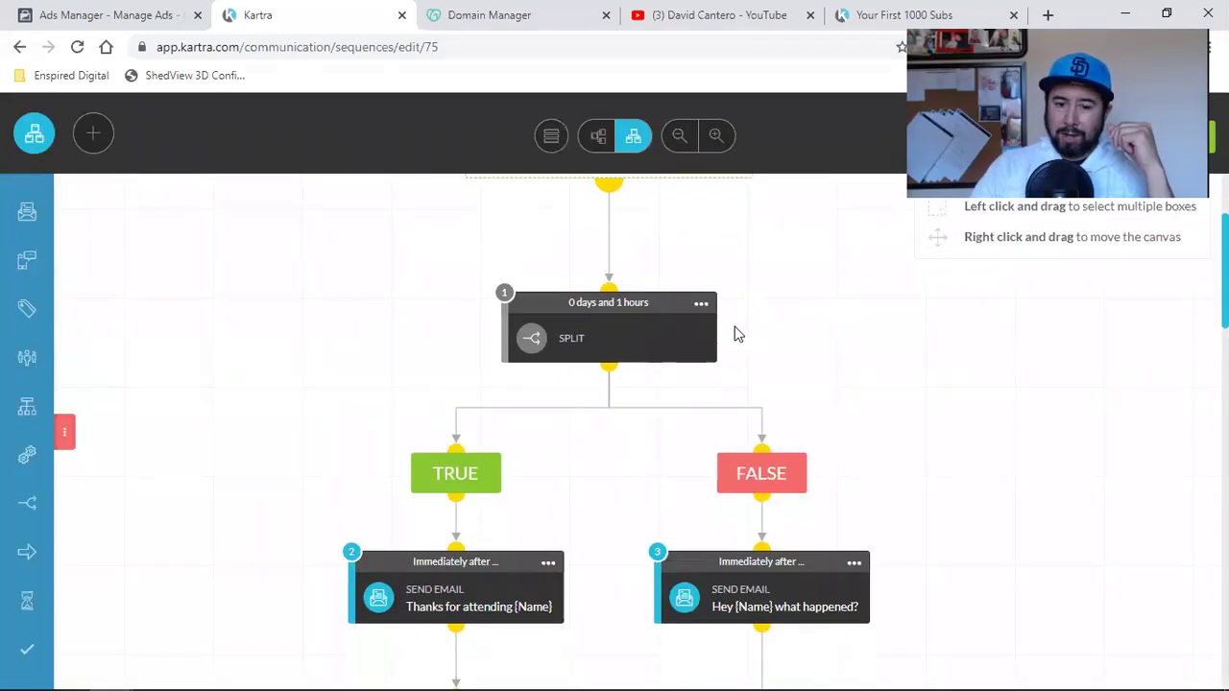
{"action": "left_click", "coordinate": [701, 303]}
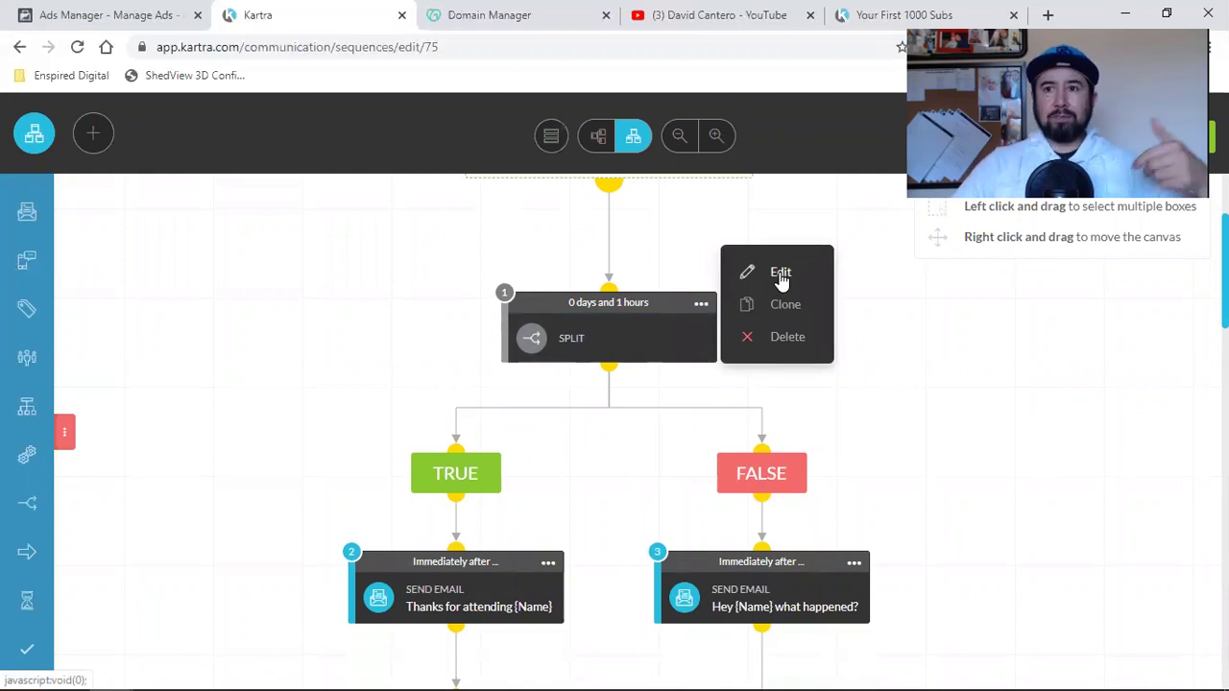
{"action": "left_click", "coordinate": [780, 274]}
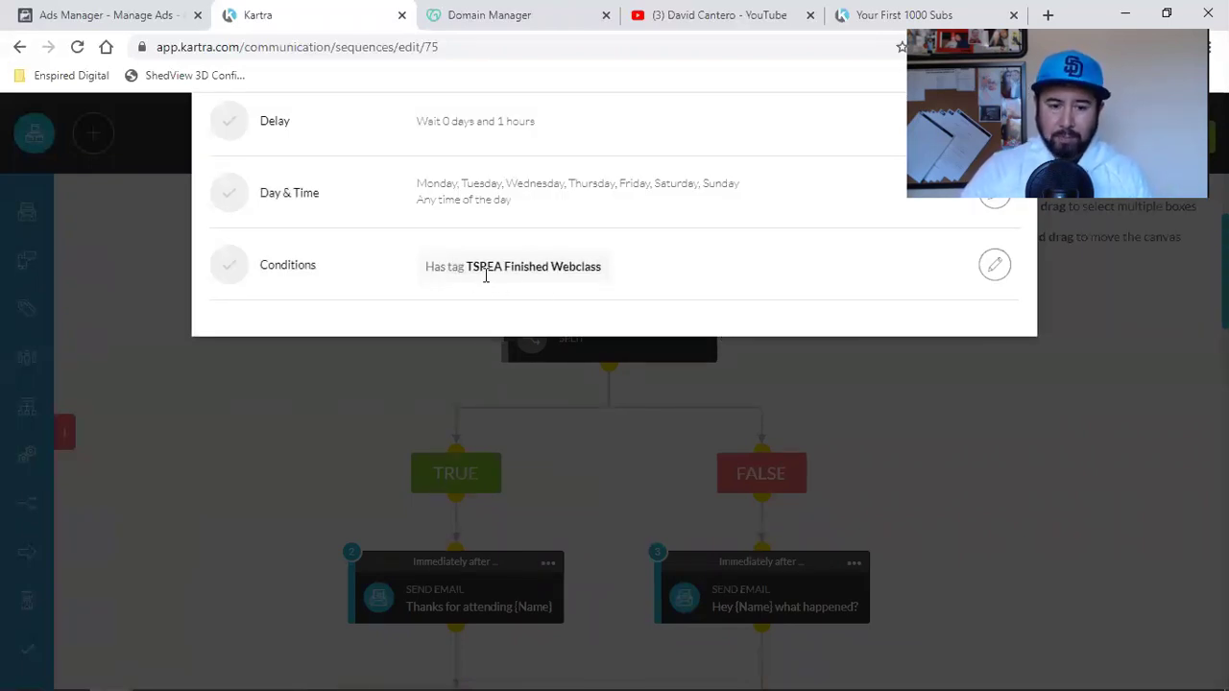
{"action": "scroll", "coordinate": [576, 282], "scroll_direction": "up", "scroll_amount": 2}
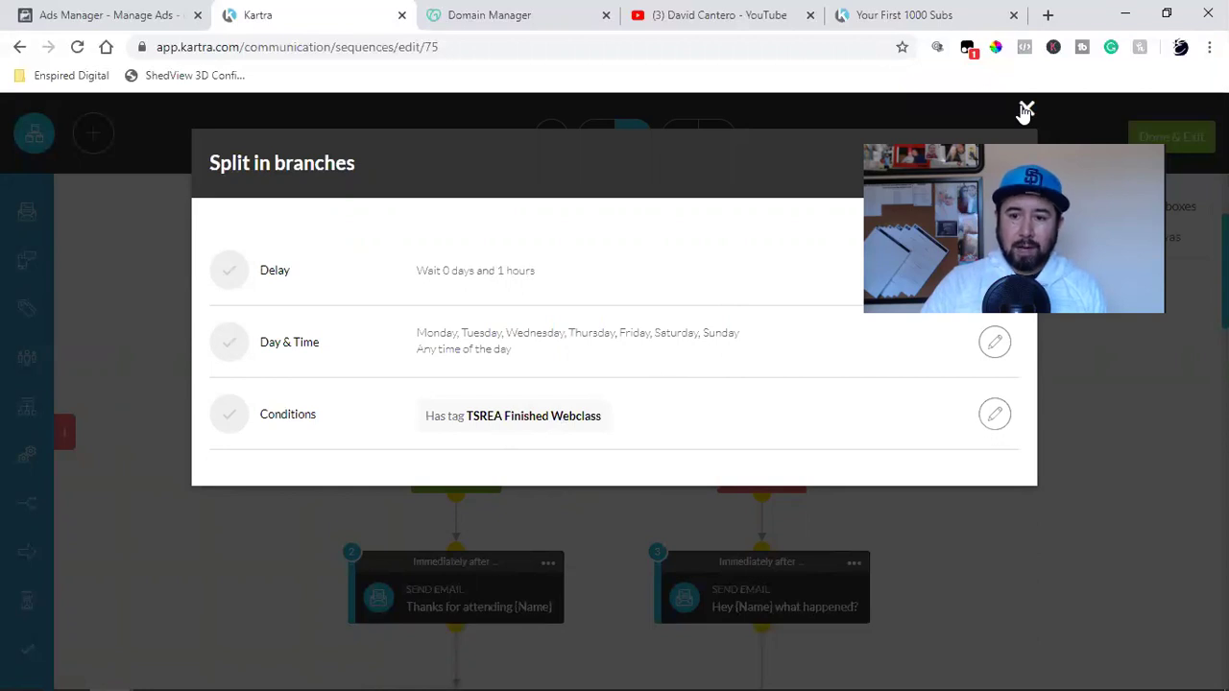
{"action": "left_click", "coordinate": [1015, 163]}
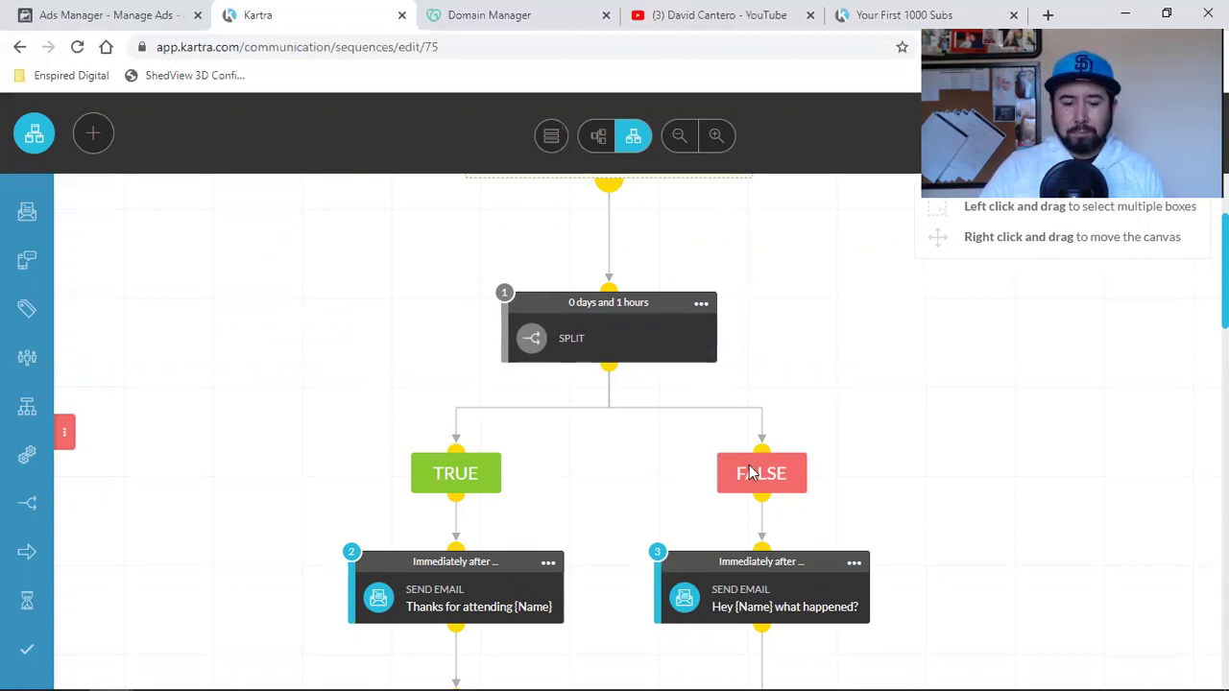
- Review the order of emails and automations in the TRUE and FALSE branches of the sequence
{"action": "scroll", "coordinate": [752, 472], "scroll_direction": "down", "scroll_amount": 2}
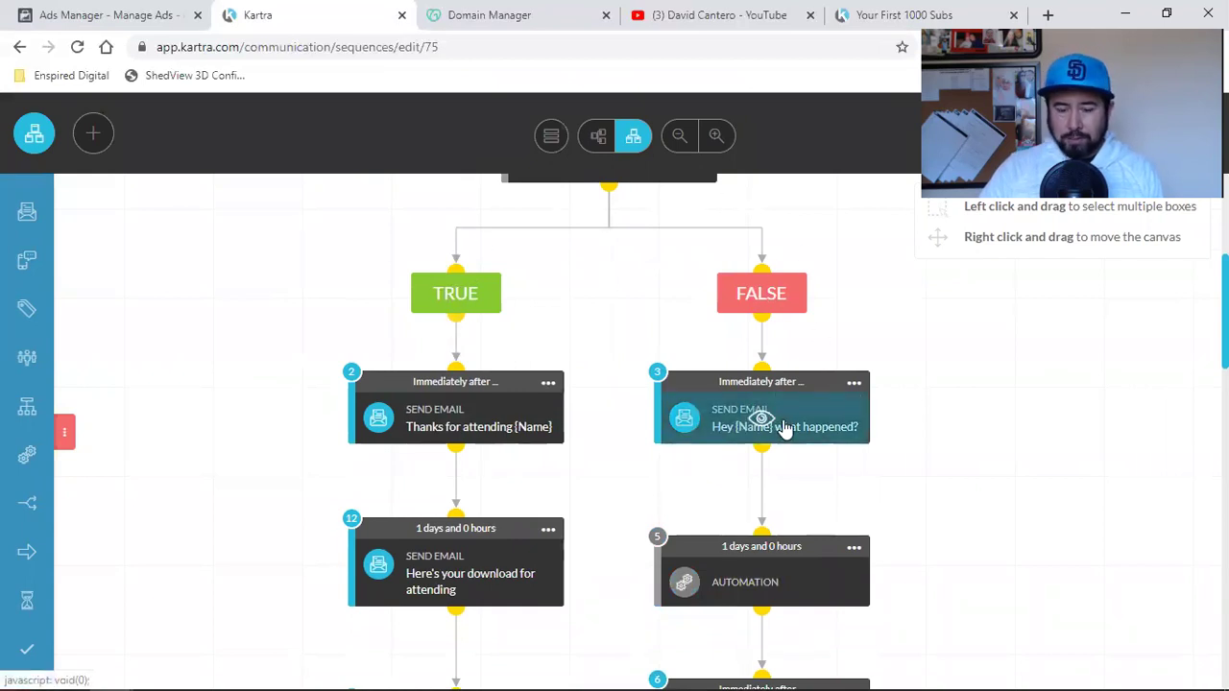
{"action": "left_click", "coordinate": [547, 382]}
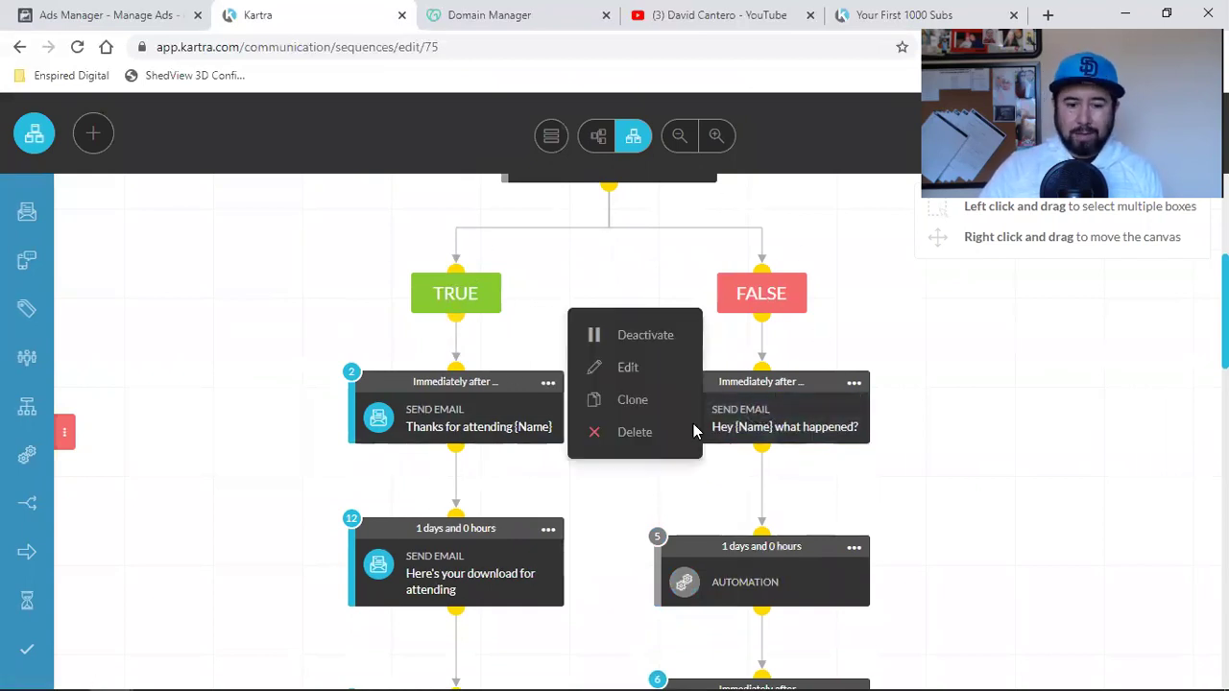
{"action": "scroll", "coordinate": [701, 498], "scroll_direction": "down", "scroll_amount": 2}
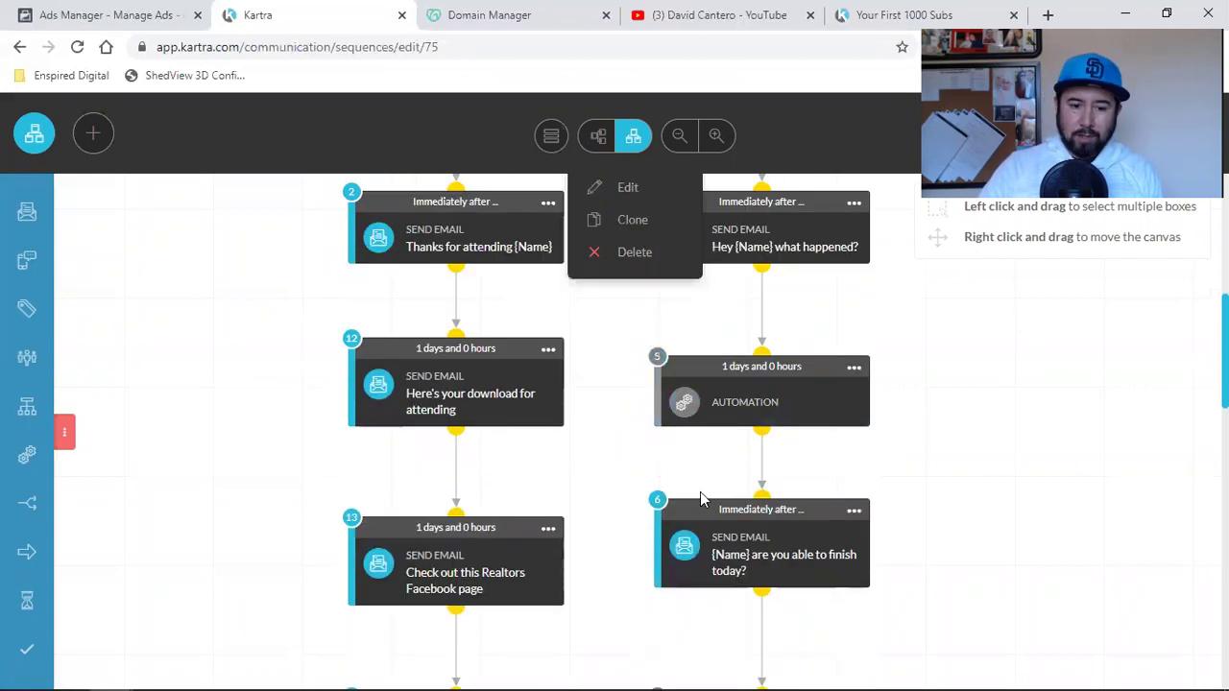
{"action": "left_click", "coordinate": [604, 480]}
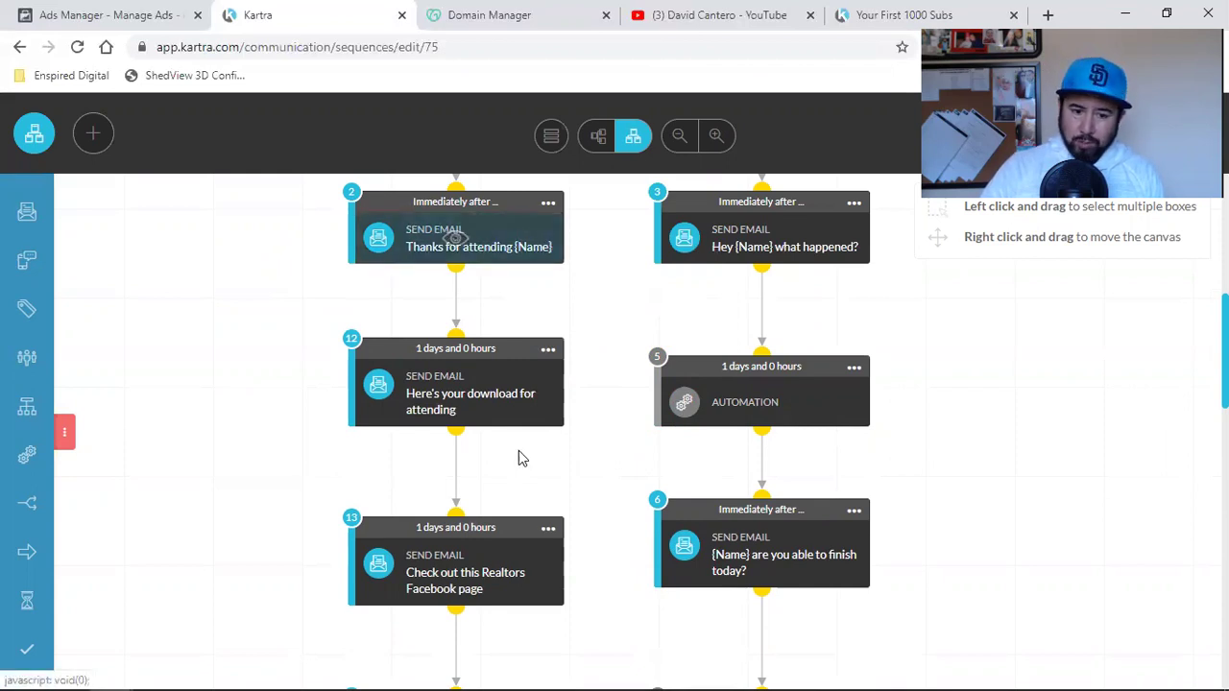
{"action": "scroll", "coordinate": [458, 382], "scroll_direction": "up", "scroll_amount": 2}
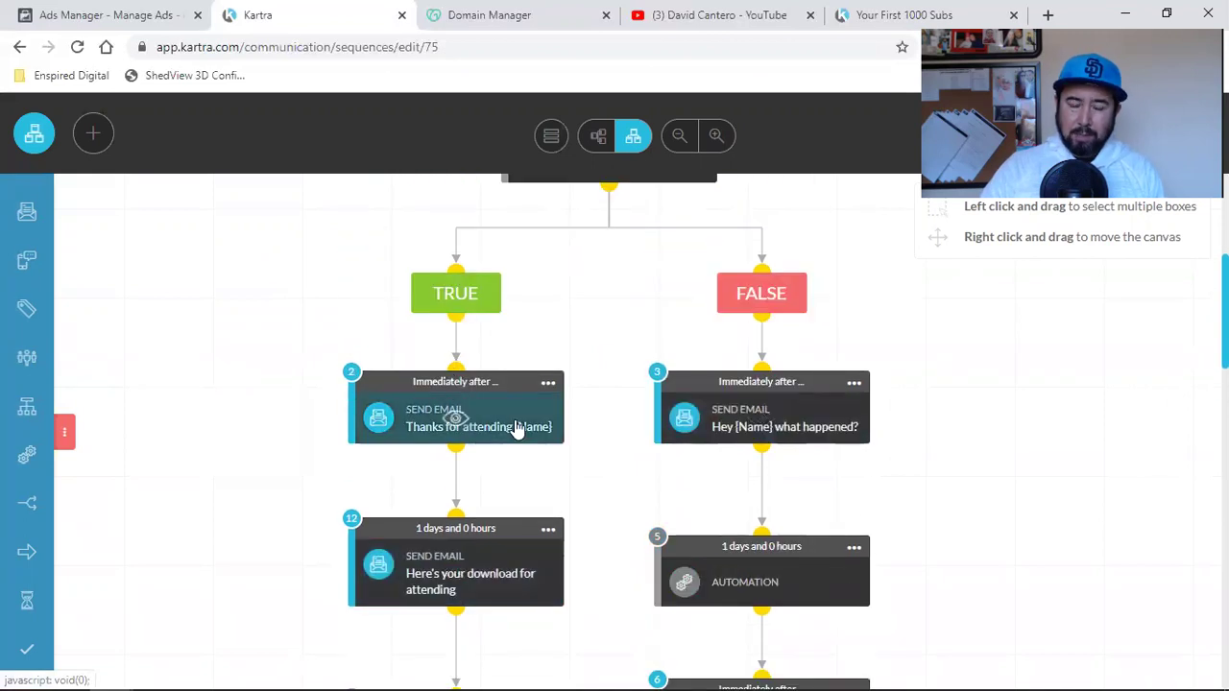
{"action": "scroll", "coordinate": [782, 360], "scroll_direction": "down", "scroll_amount": 2}
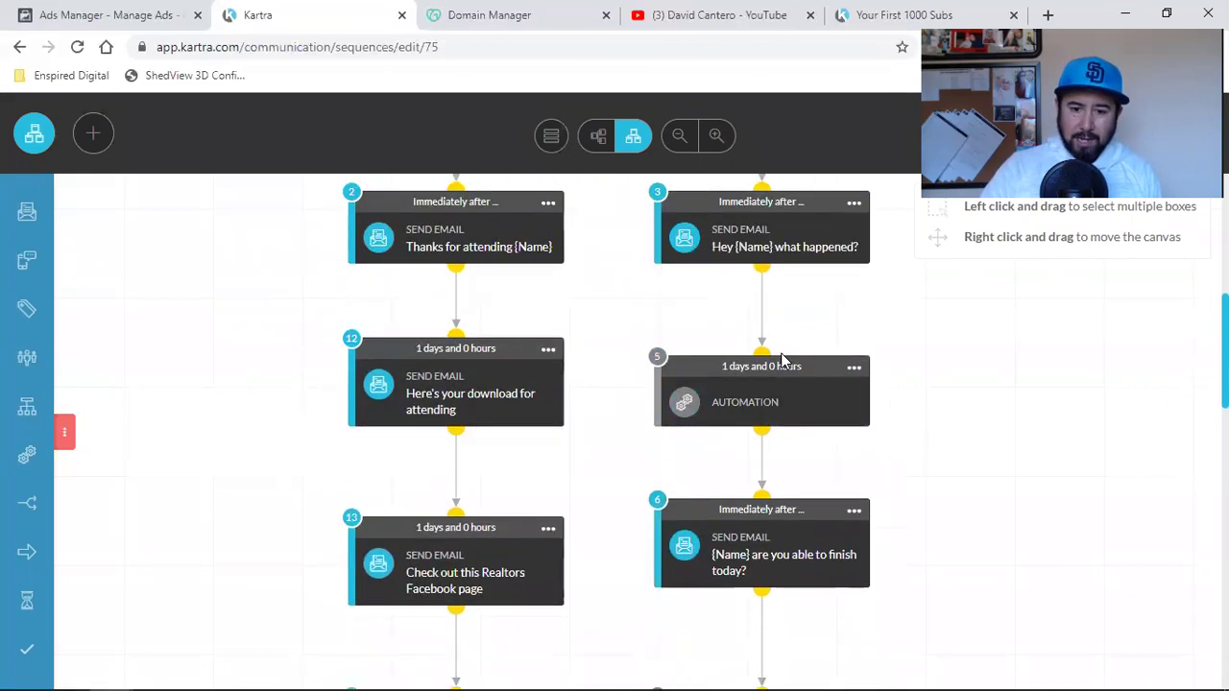
{"action": "scroll", "coordinate": [826, 346], "scroll_direction": "down", "scroll_amount": 2}
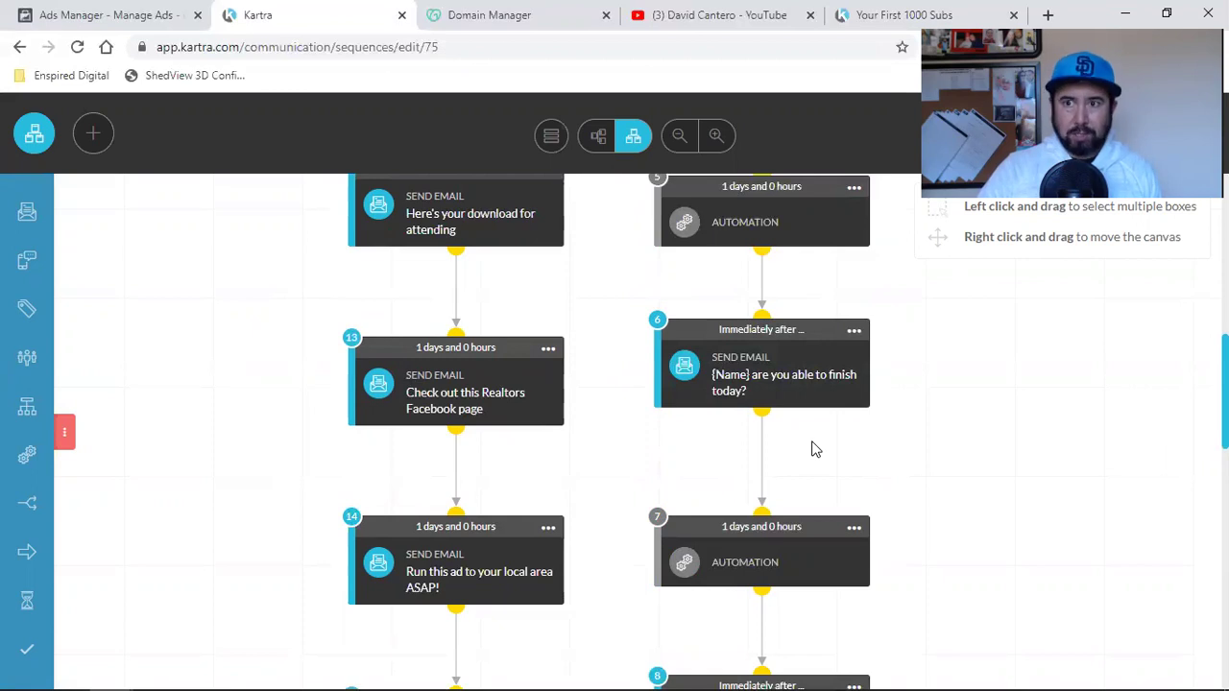
{"action": "scroll", "coordinate": [790, 316], "scroll_direction": "up", "scroll_amount": 4}
{"action": "scroll", "coordinate": [793, 318], "scroll_direction": "down", "scroll_amount": 2}
{"action": "scroll", "coordinate": [789, 308], "scroll_direction": "down", "scroll_amount": 6}
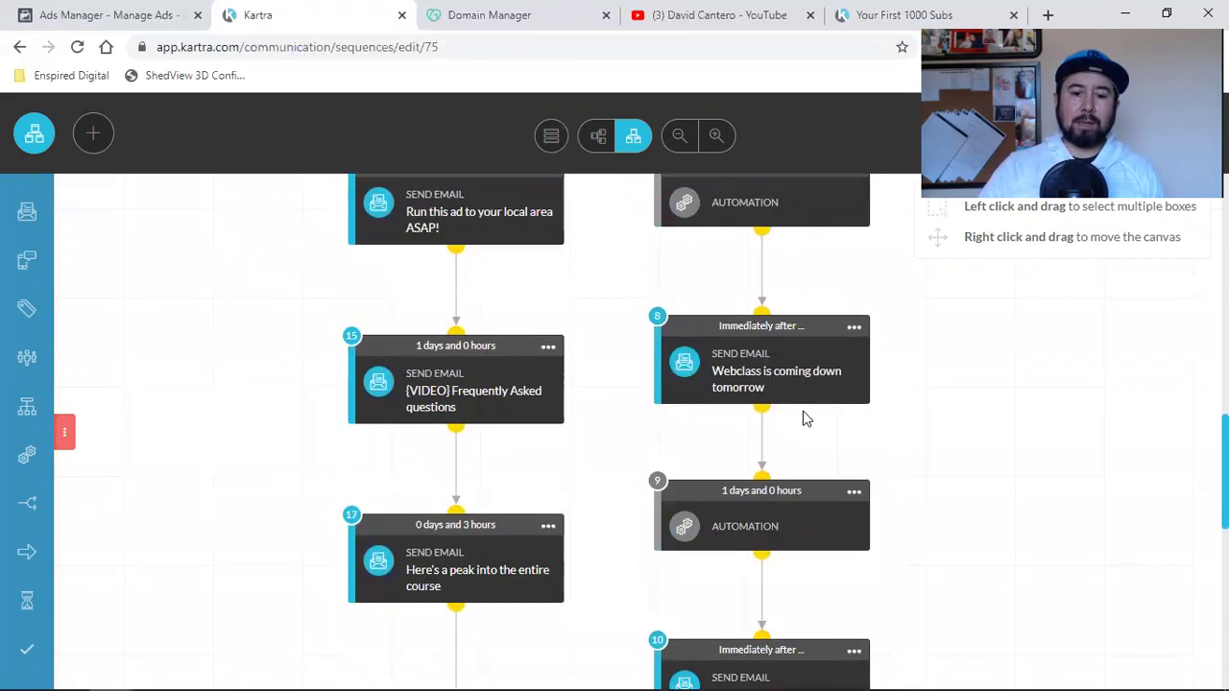
{"action": "scroll", "coordinate": [804, 418], "scroll_direction": "down", "scroll_amount": 8}
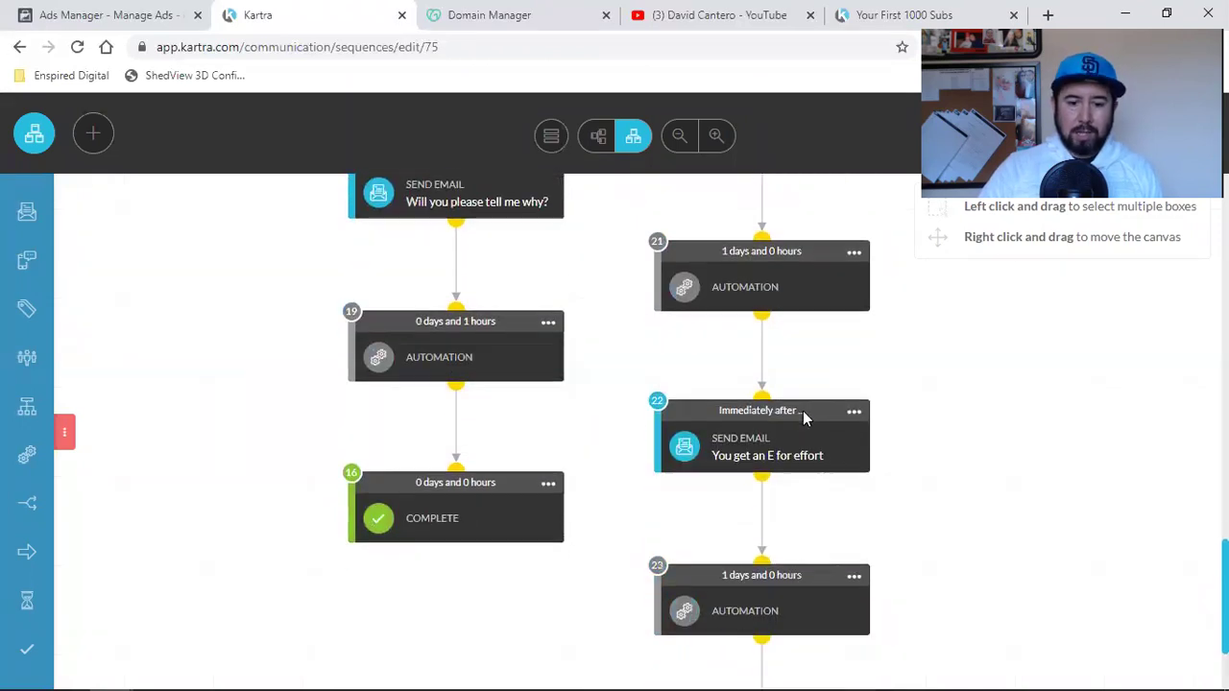
{"action": "scroll", "coordinate": [795, 430], "scroll_direction": "up", "scroll_amount": 2}
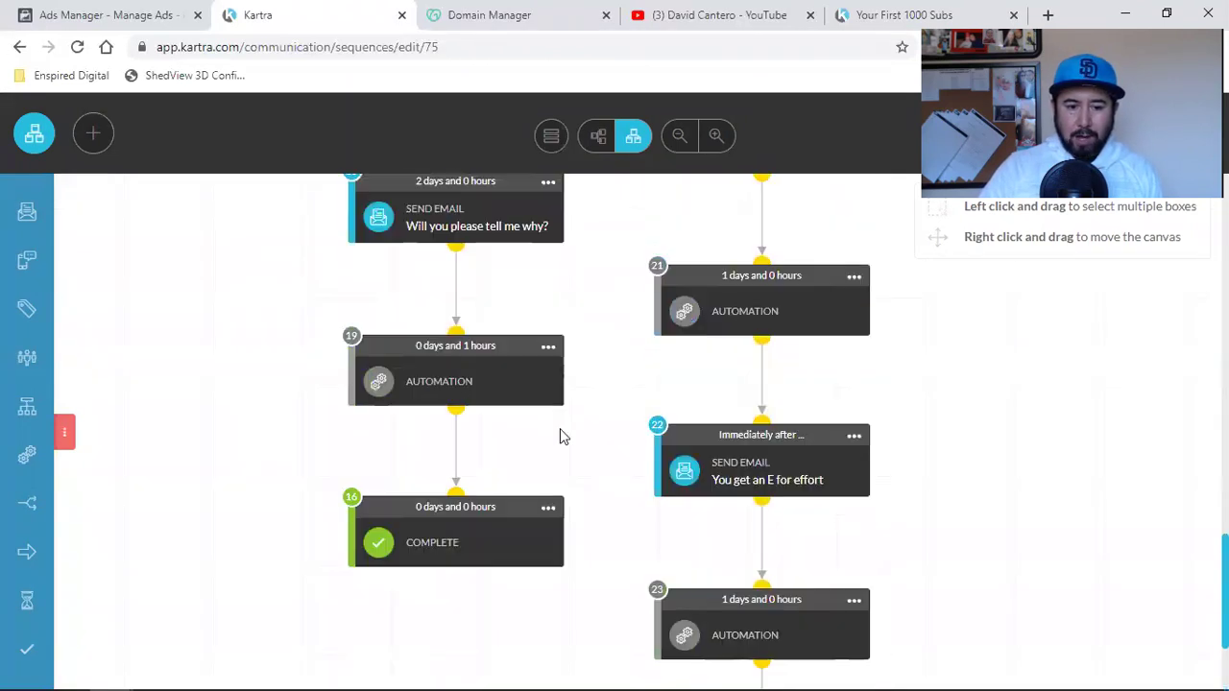
- Check the final automations before the Complete steps in both branches and the options available for them
{"action": "left_click", "coordinate": [547, 347]}
{"action": "scroll", "coordinate": [596, 365], "scroll_direction": "down", "scroll_amount": 2}
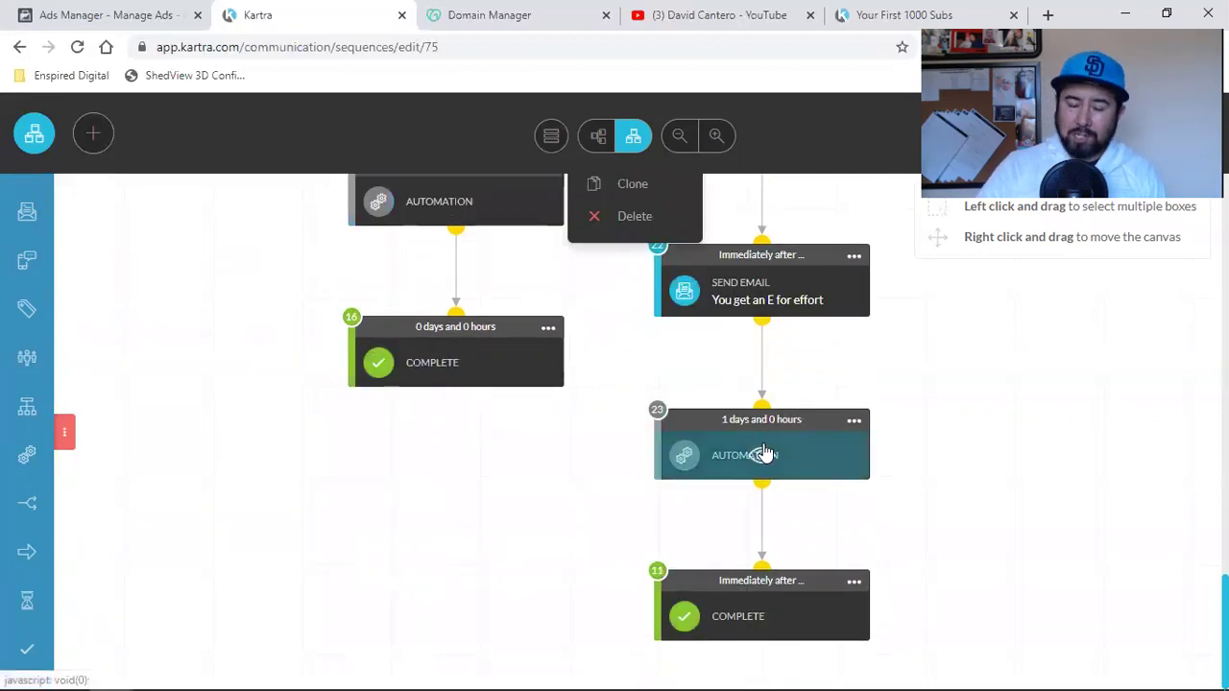
{"action": "scroll", "coordinate": [787, 324], "scroll_direction": "up", "scroll_amount": 8}
{"action": "scroll", "coordinate": [787, 322], "scroll_direction": "down", "scroll_amount": 8}
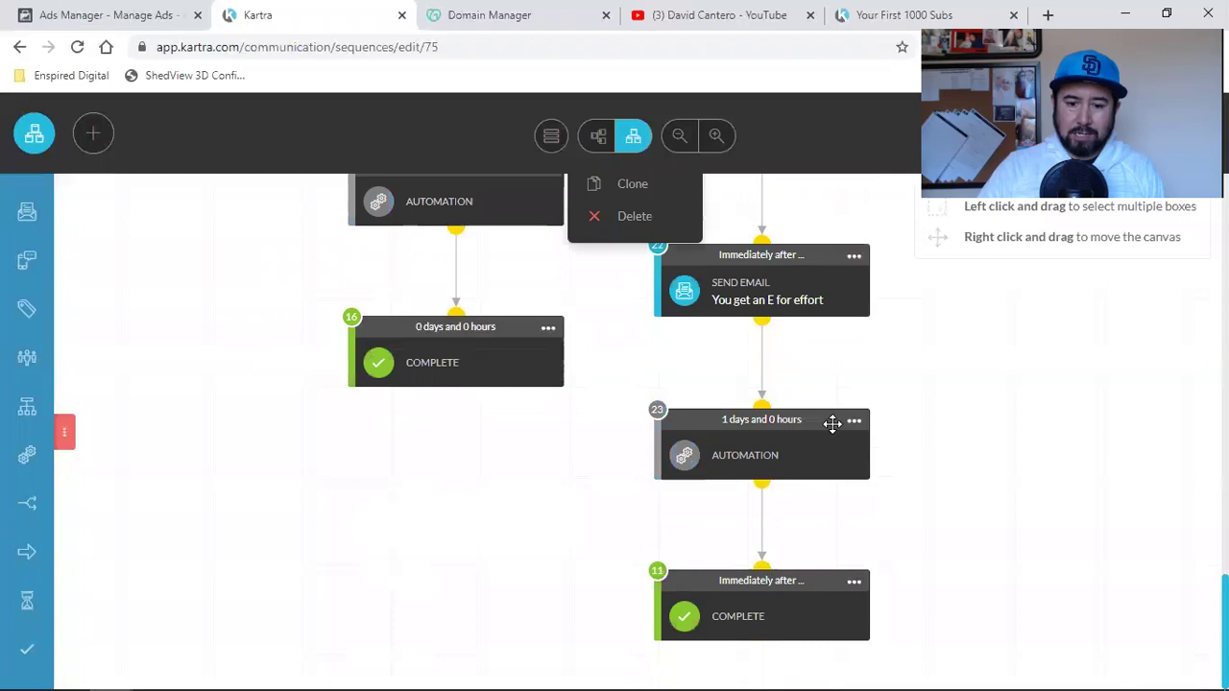
{"action": "left_click", "coordinate": [851, 421]}
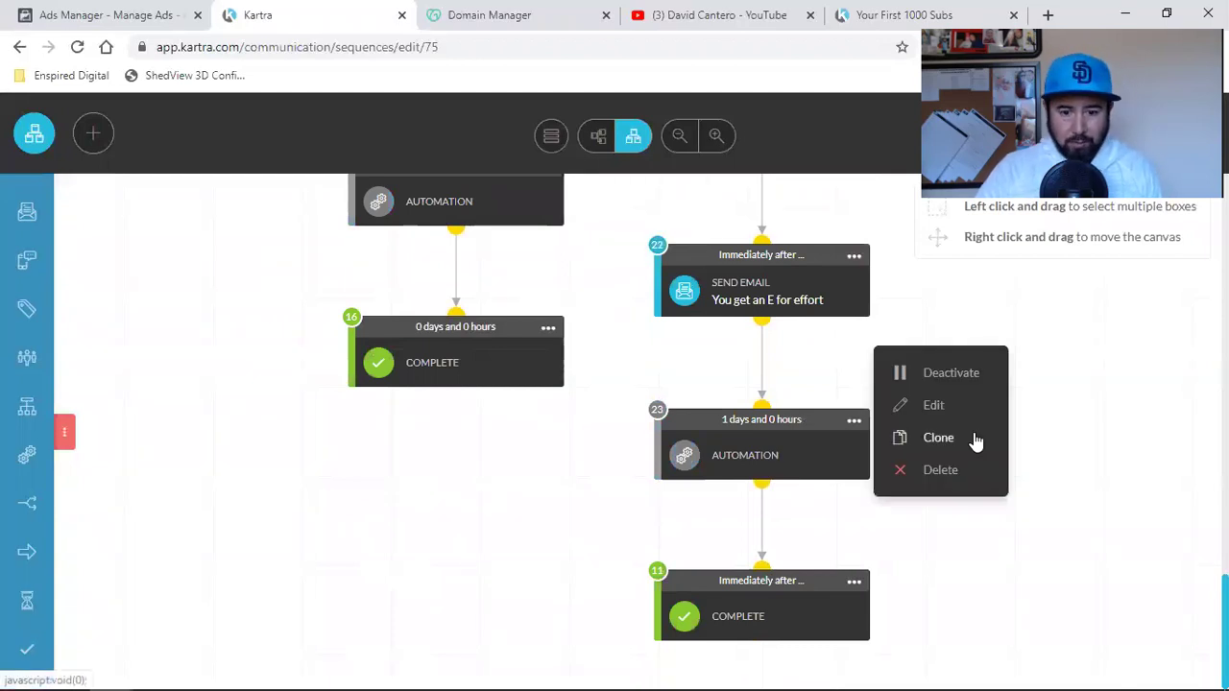
{"action": "left_click", "coordinate": [853, 419]}
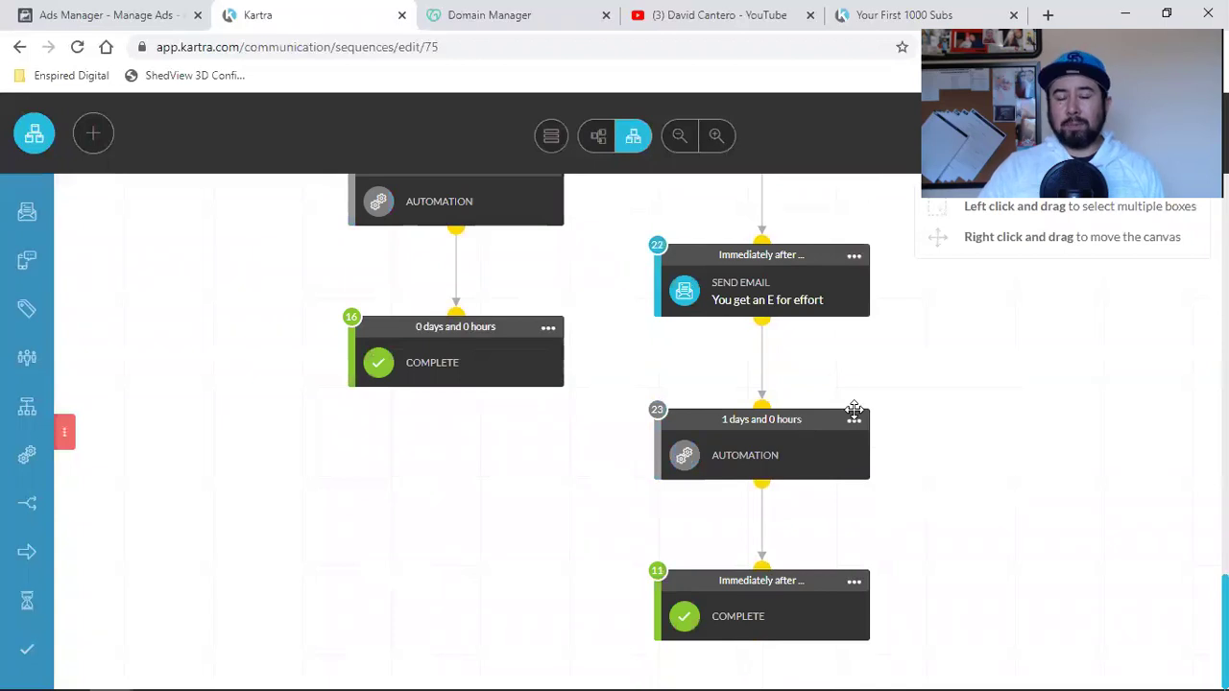
{"action": "scroll", "coordinate": [853, 409], "scroll_direction": "up", "scroll_amount": 10}
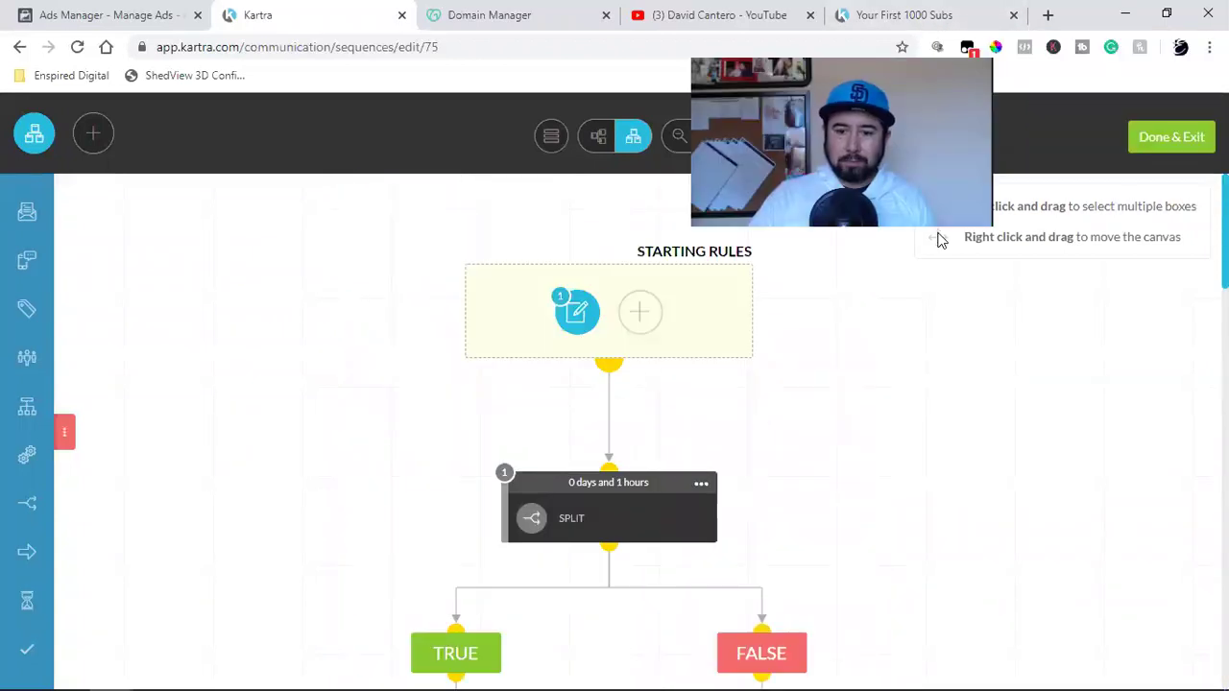
- Create a new main product with the internal name Your First 1000 Subs
{"action": "key", "text": "F5"}
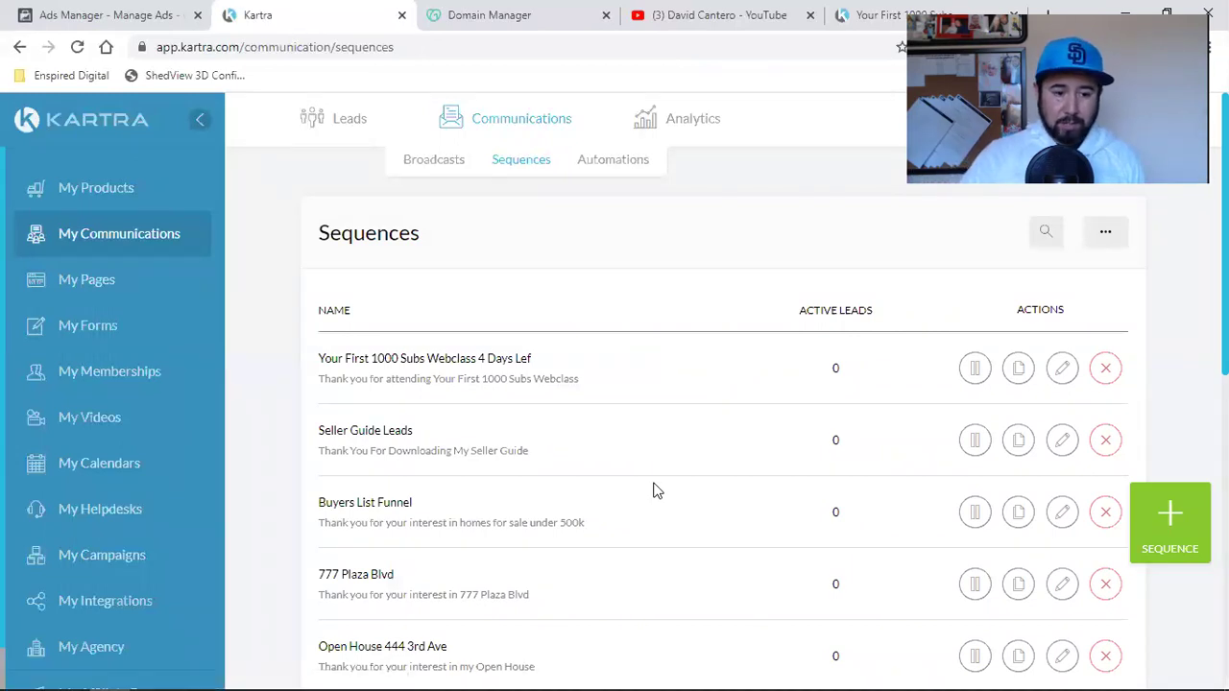
{"action": "left_click", "coordinate": [77, 189]}
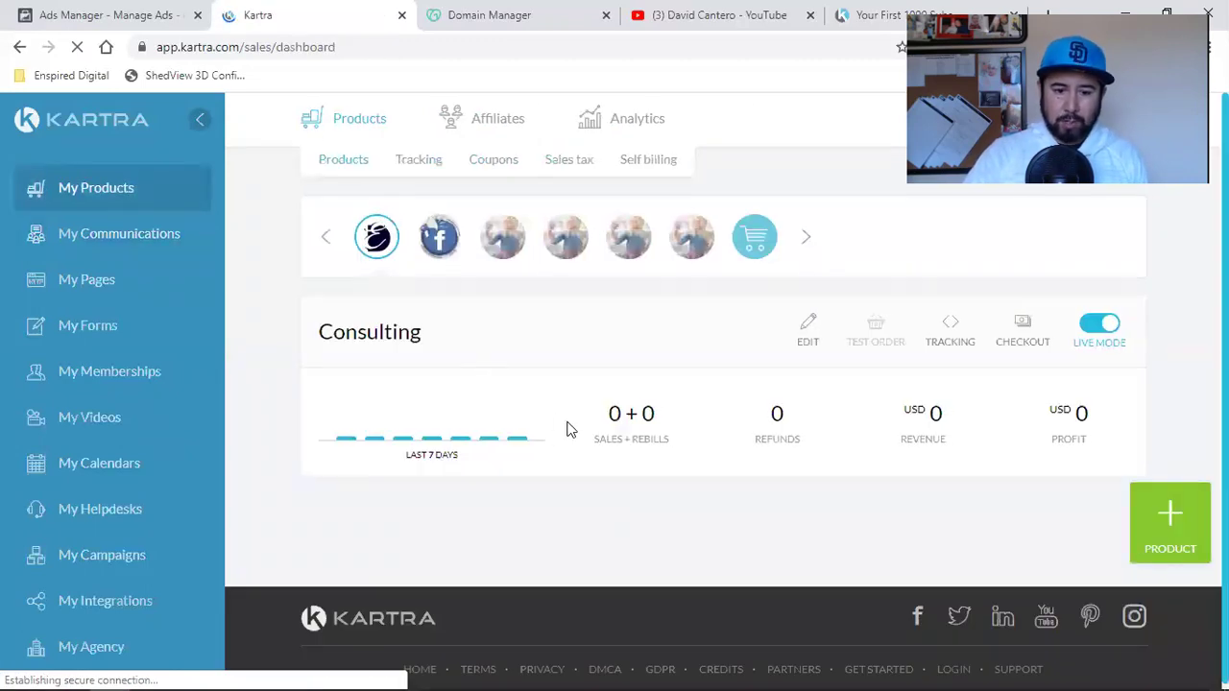
{"action": "left_click", "coordinate": [1162, 515]}
{"action": "left_click", "coordinate": [549, 276]}
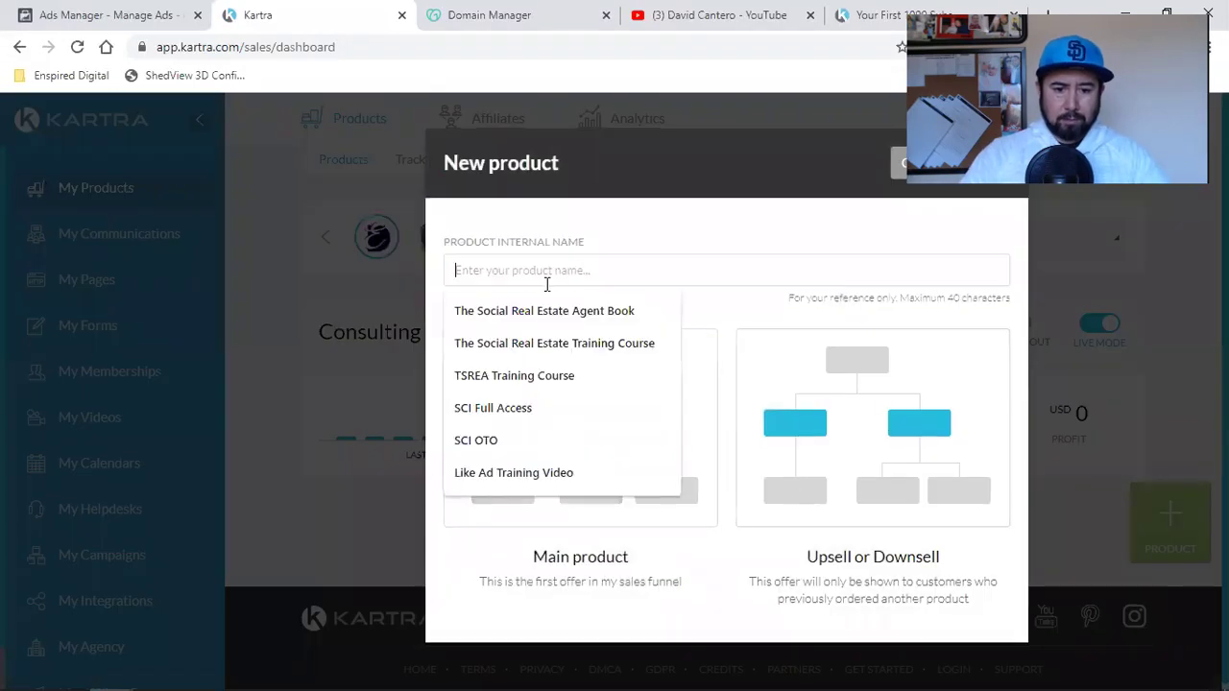
{"action": "type", "text": "Your F"}
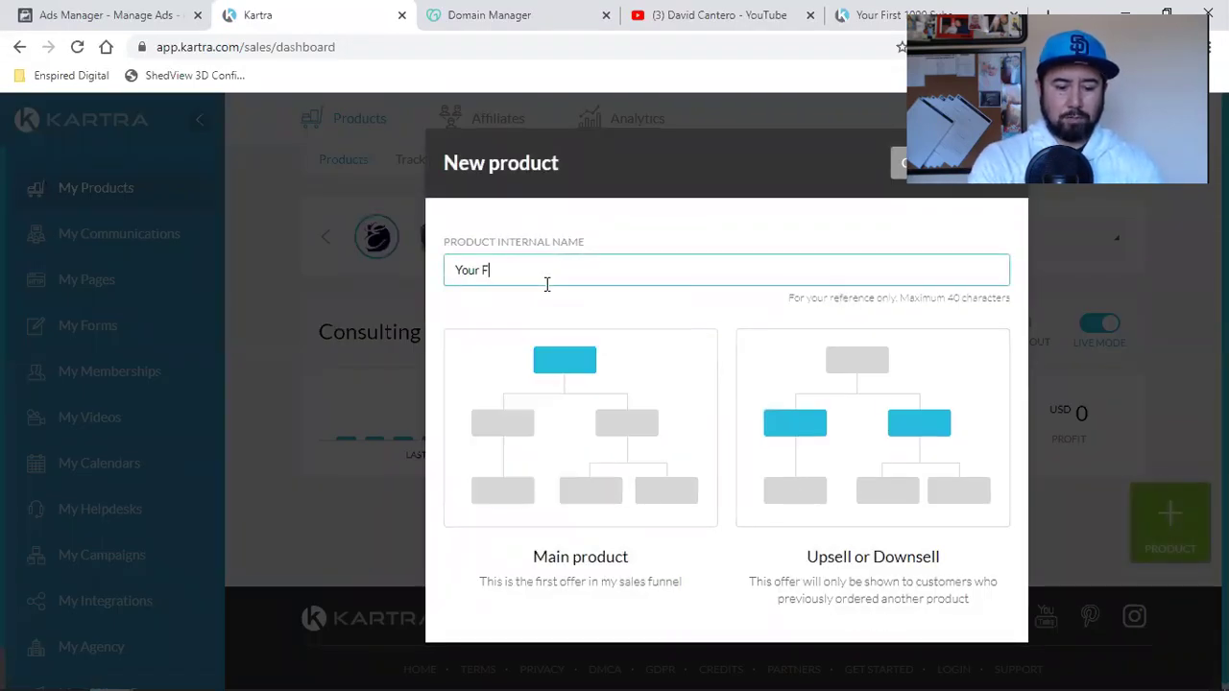
{"action": "type", "text": "irst 1000 Subs"}
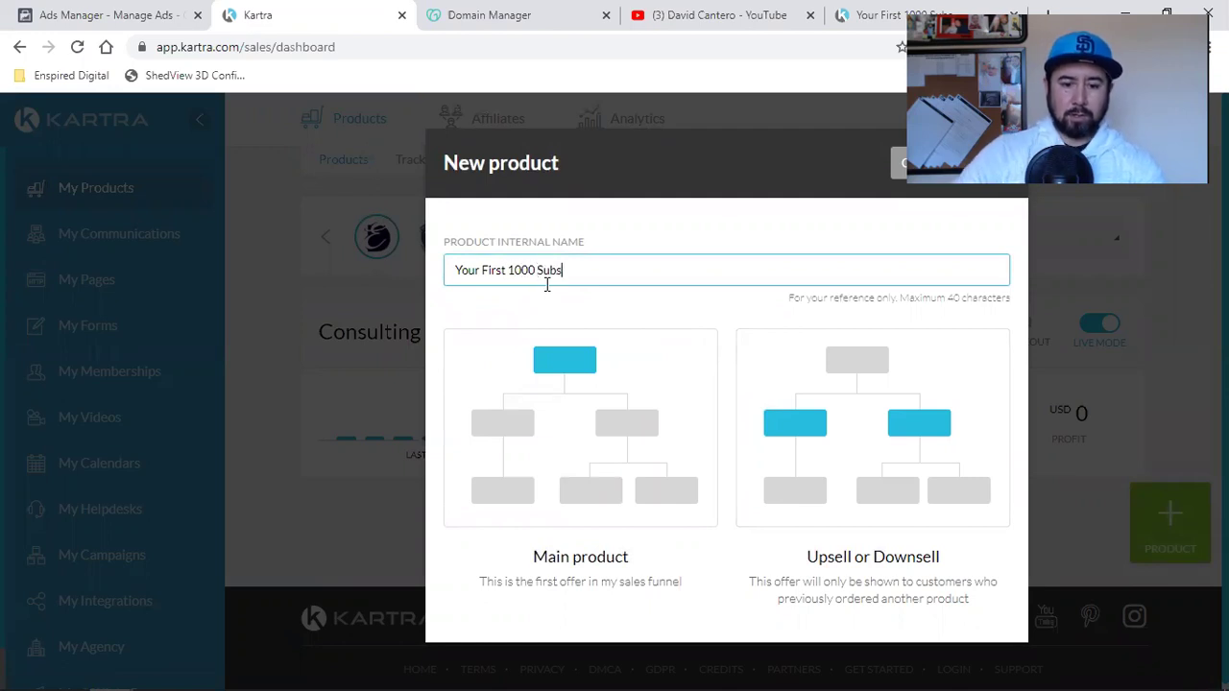
{"action": "left_click", "coordinate": [562, 409]}
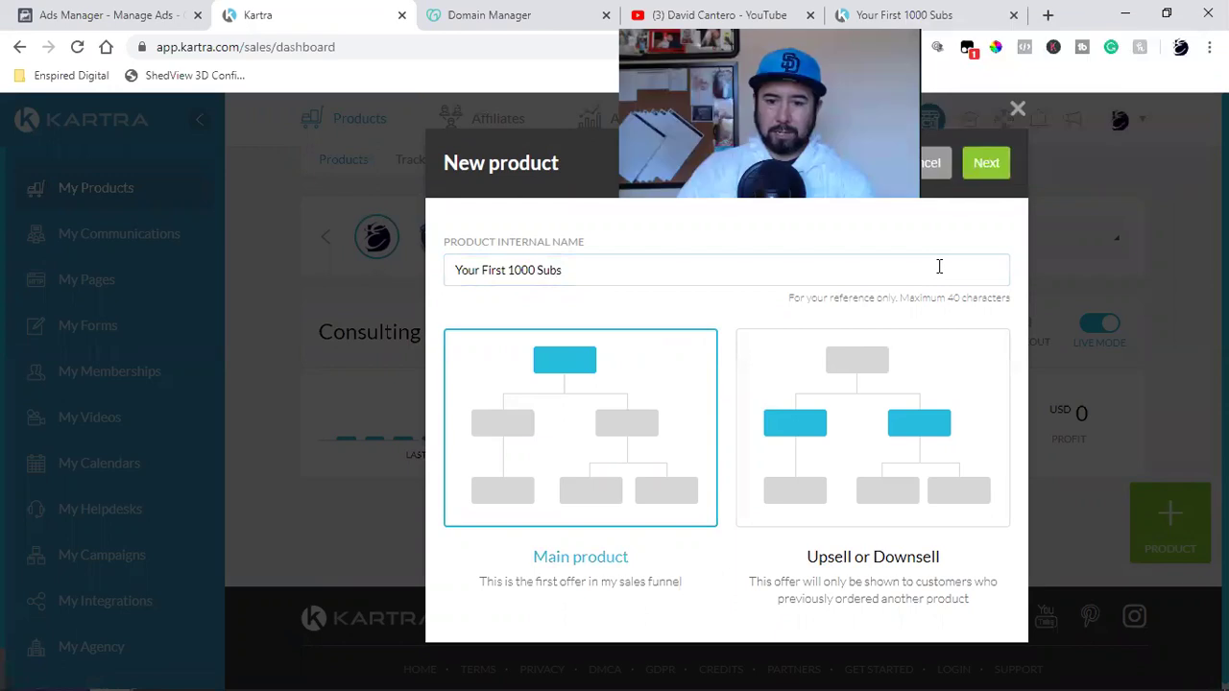
{"action": "left_click", "coordinate": [987, 162]}
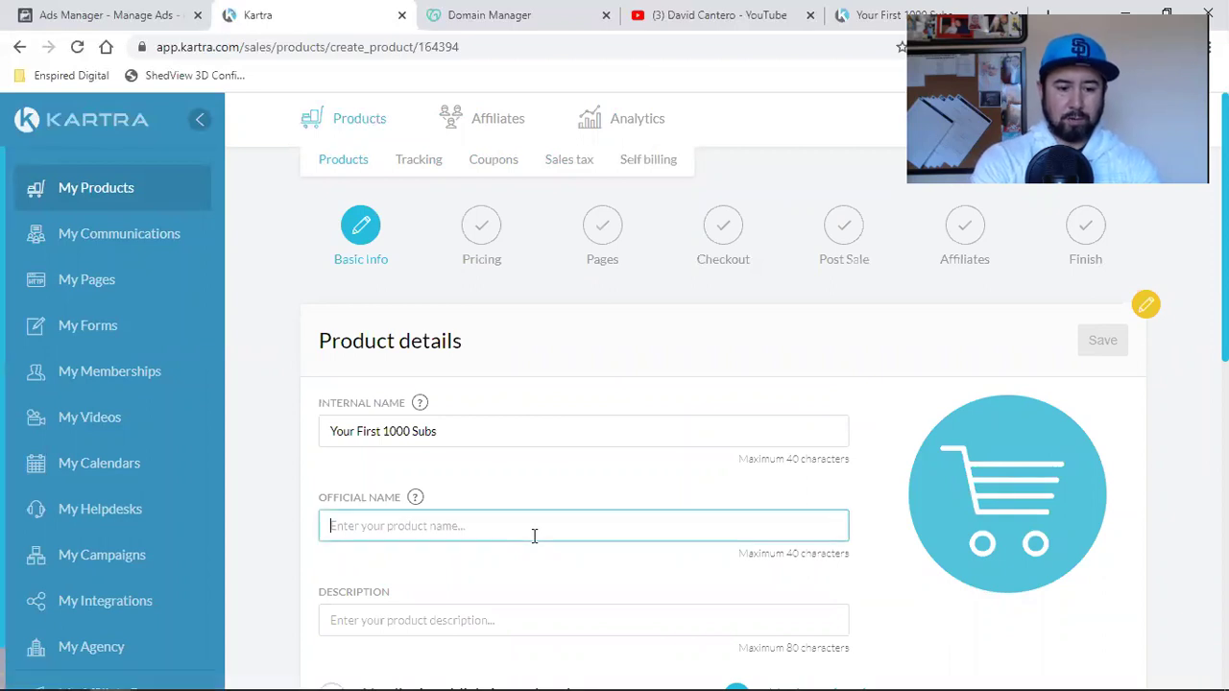
- Set the product's official name to Your First 1000 Subs and copy that name into the description
{"action": "type", "text": "Your First 1000 Subs"}
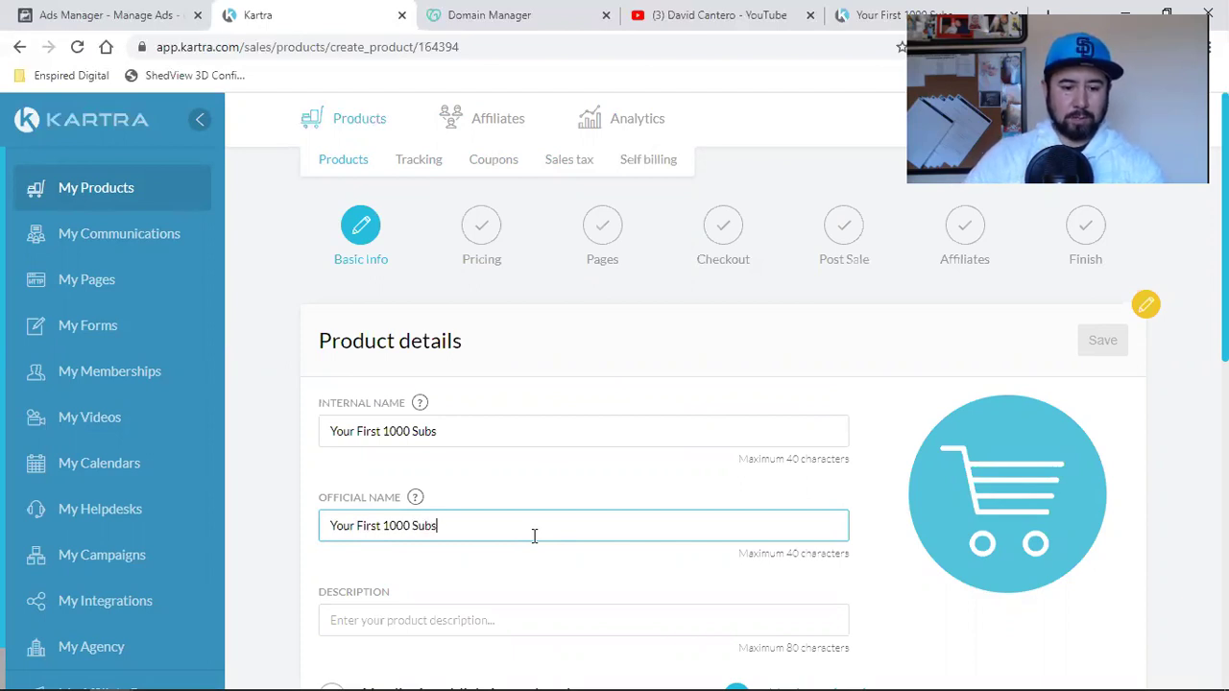
{"action": "triple_click", "coordinate": [377, 534]}
{"action": "right_click", "coordinate": [379, 535]}
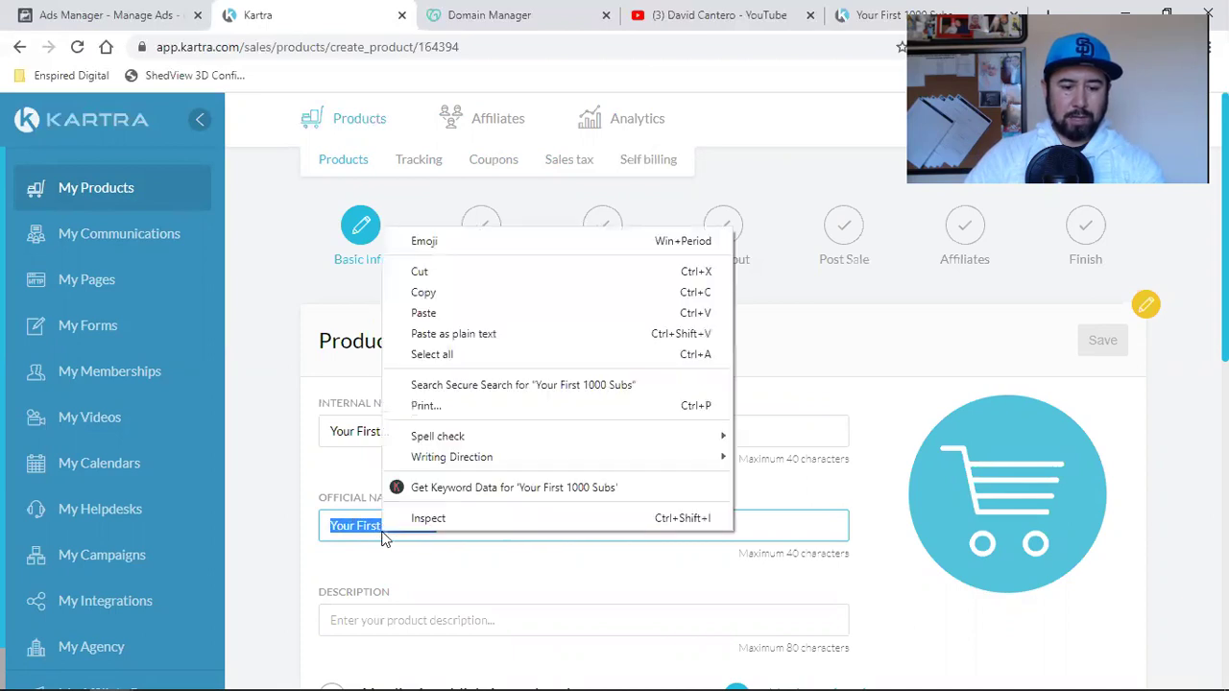
{"action": "left_click", "coordinate": [447, 291]}
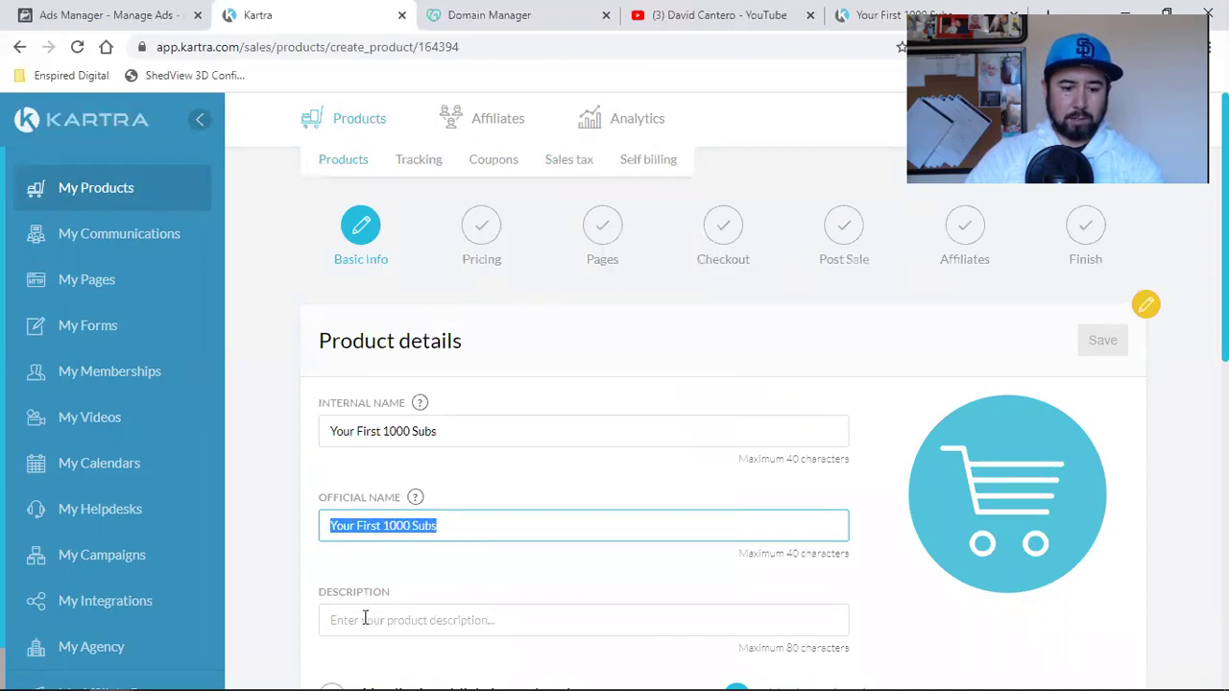
{"action": "left_click", "coordinate": [363, 619]}
{"action": "key", "text": "ctrl+v"}
{"action": "scroll", "coordinate": [350, 607], "scroll_direction": "down", "scroll_amount": 2}
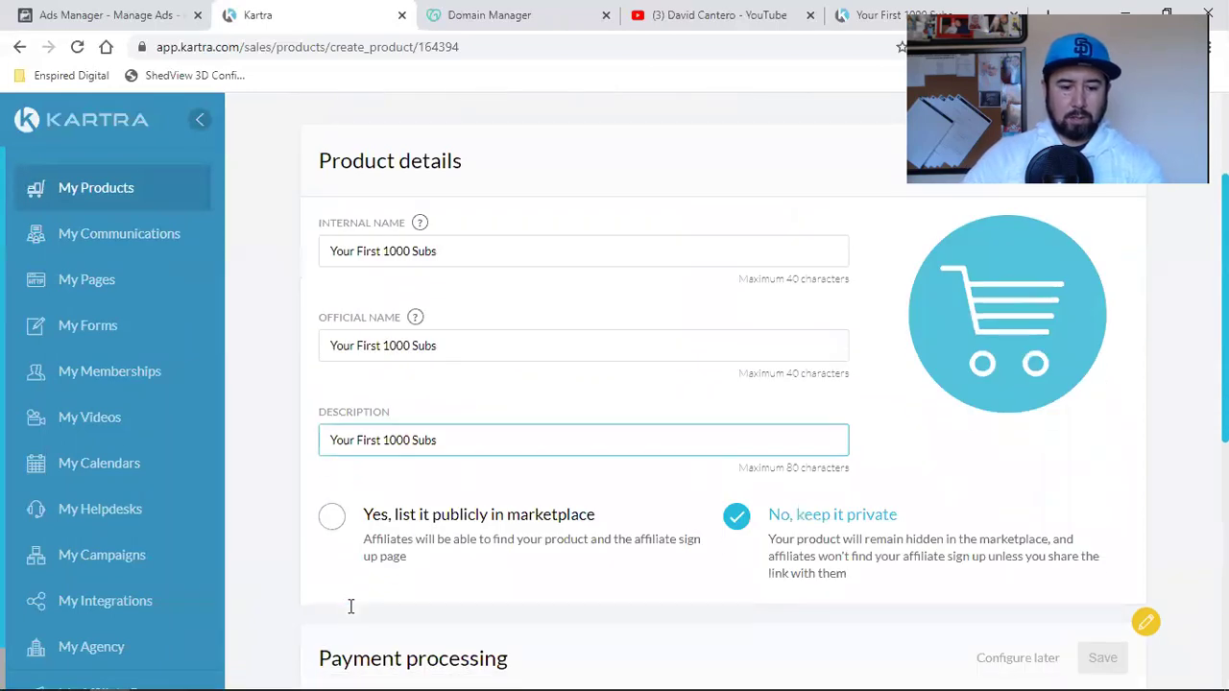
- Replace the product description with "How TO Explode Your YouTube Channel Fast!"
{"action": "triple_click", "coordinate": [403, 442]}
{"action": "type", "text": "How"}
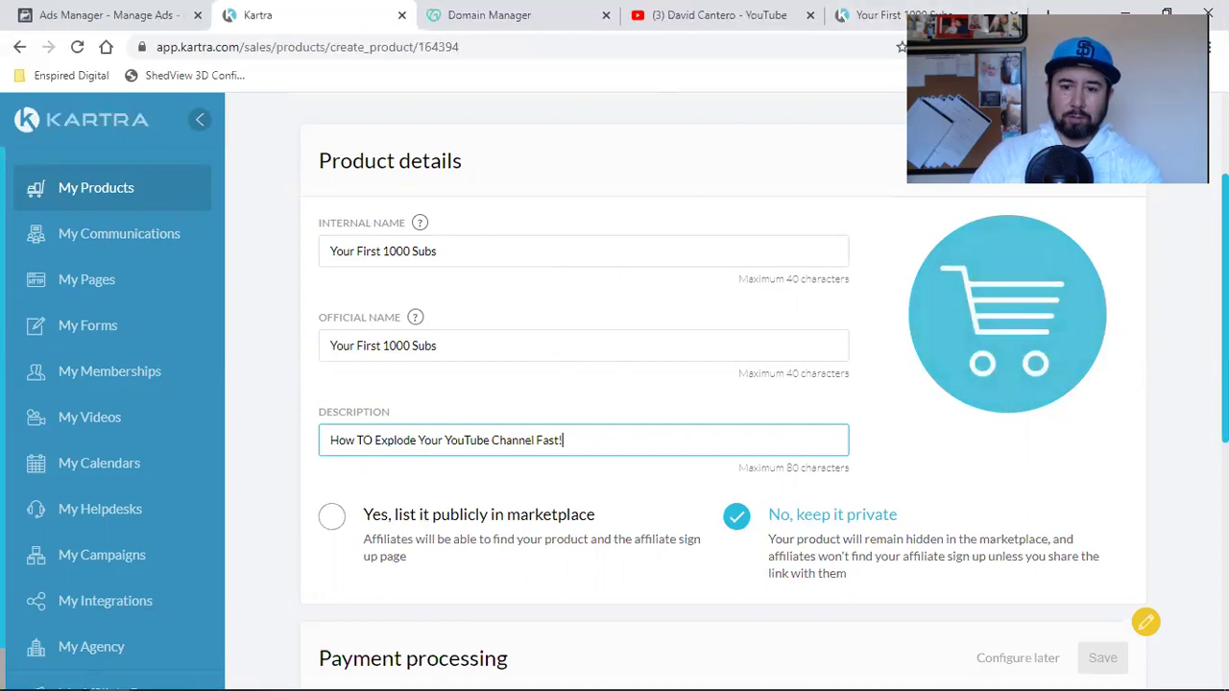
- Search Google Images for youtube in a new browser tab
{"action": "left_click", "coordinate": [1047, 14]}
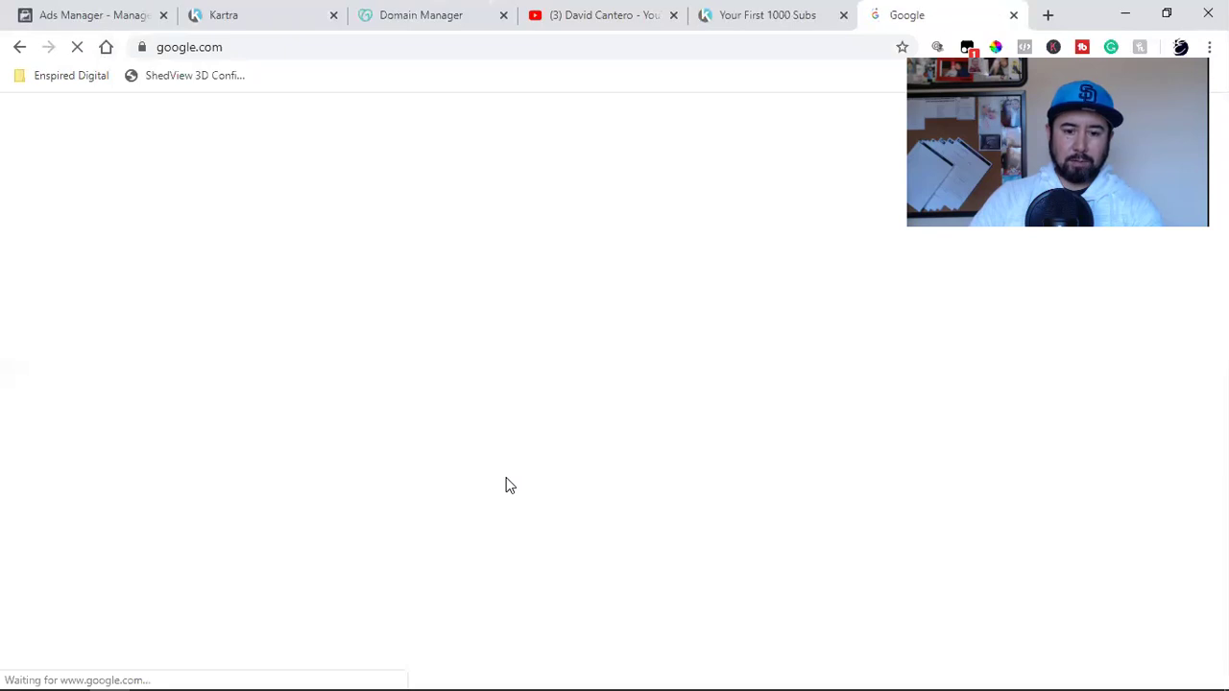
{"action": "type", "text": "youtube"}
{"action": "key", "text": "Return"}
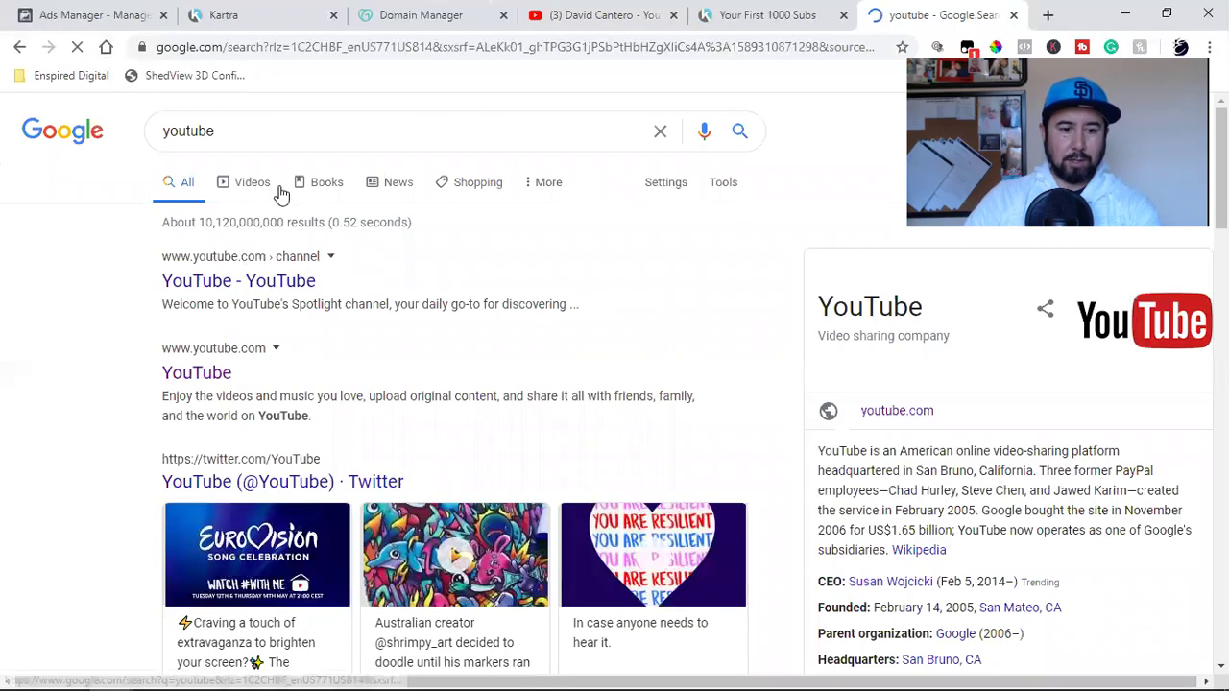
{"action": "left_click", "coordinate": [549, 183]}
{"action": "left_click", "coordinate": [558, 213]}
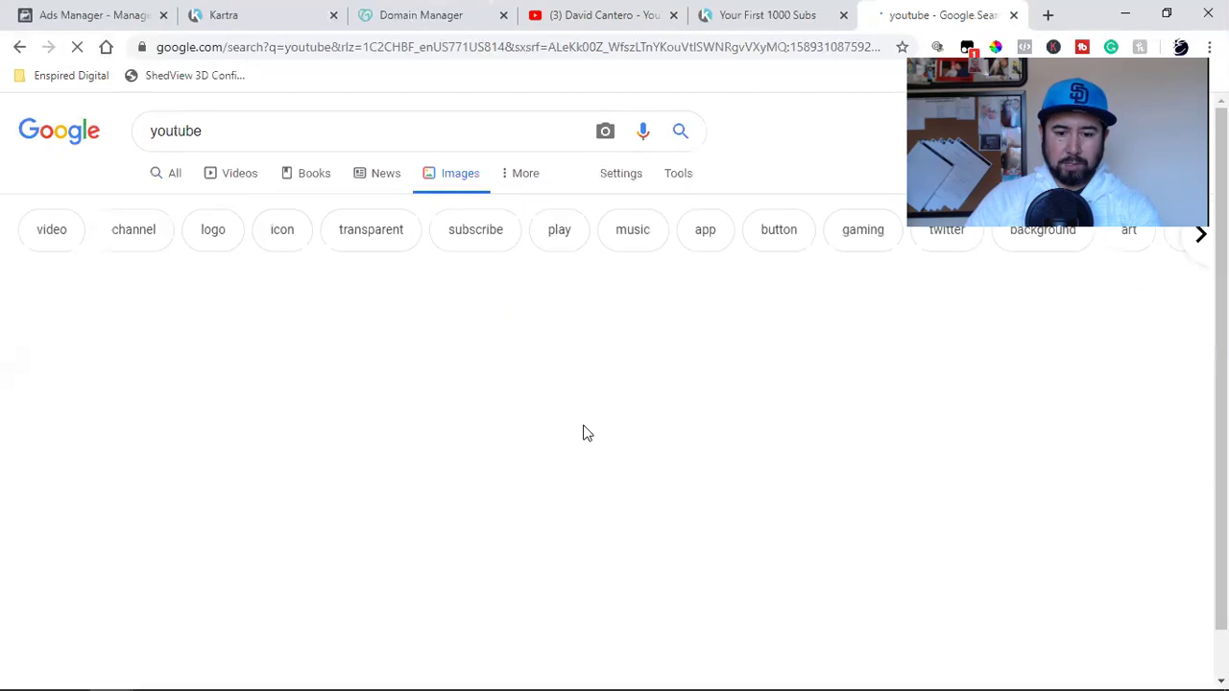
- Look through the YouTube image results and narrow them to the logo category
{"action": "scroll", "coordinate": [585, 434], "scroll_direction": "down", "scroll_amount": 4}
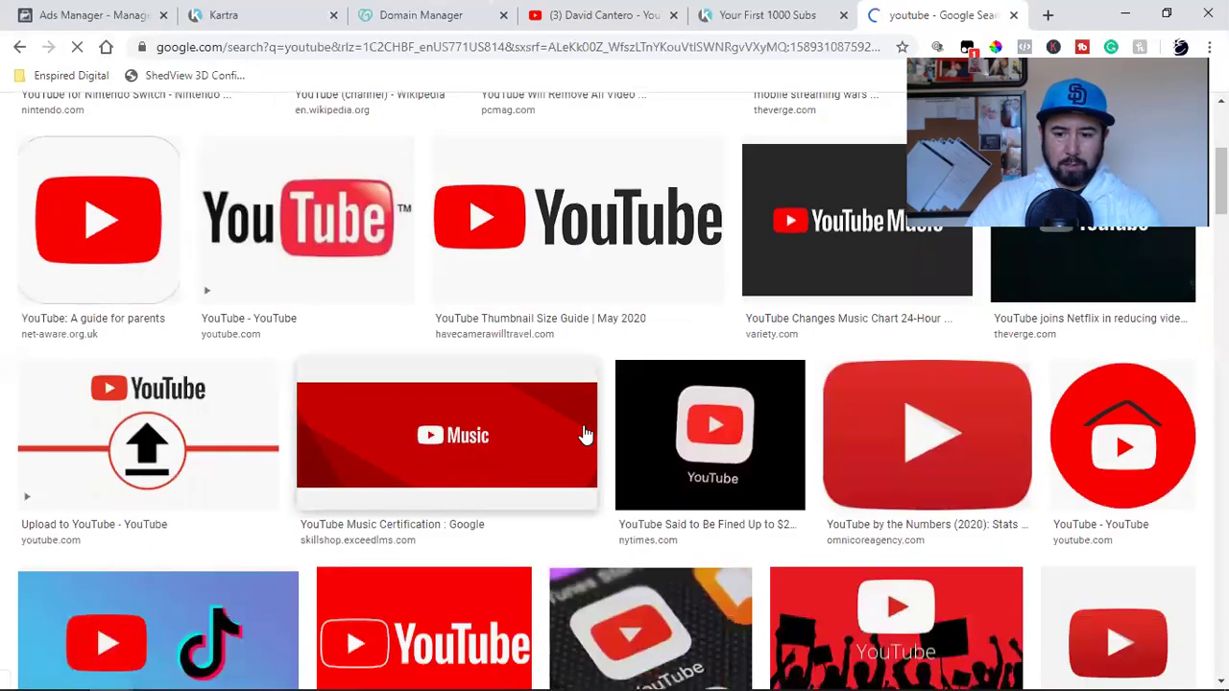
{"action": "scroll", "coordinate": [866, 435], "scroll_direction": "down", "scroll_amount": 5}
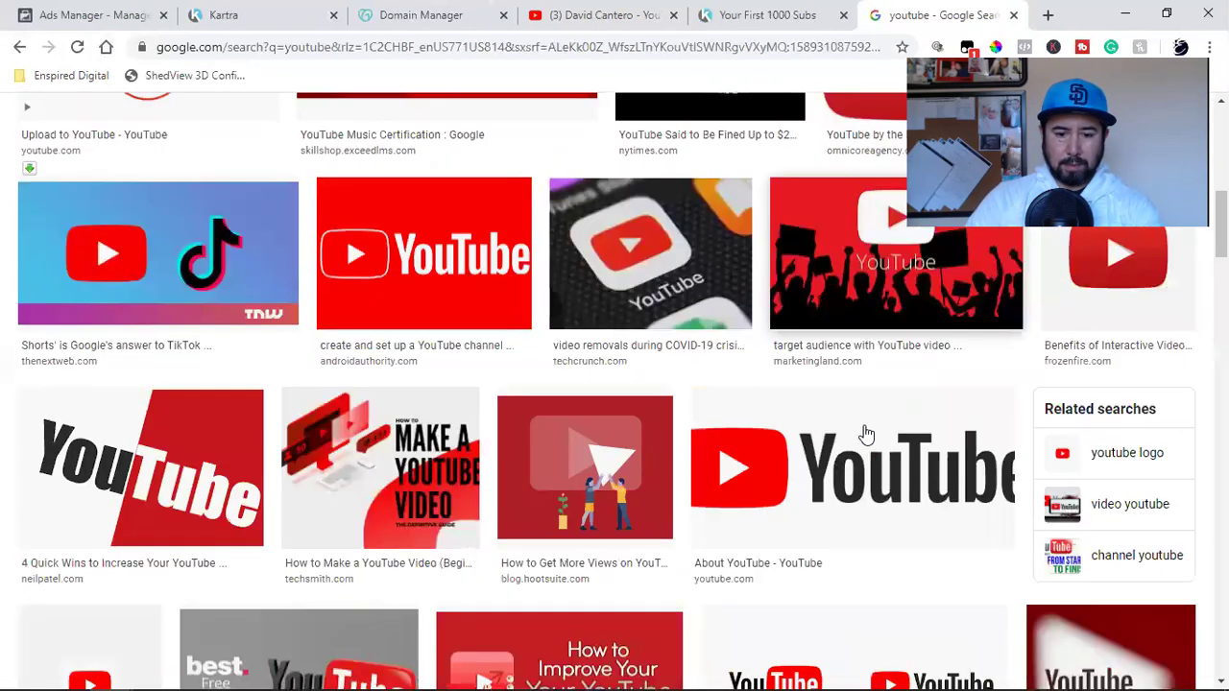
{"action": "scroll", "coordinate": [866, 435], "scroll_direction": "down", "scroll_amount": 4}
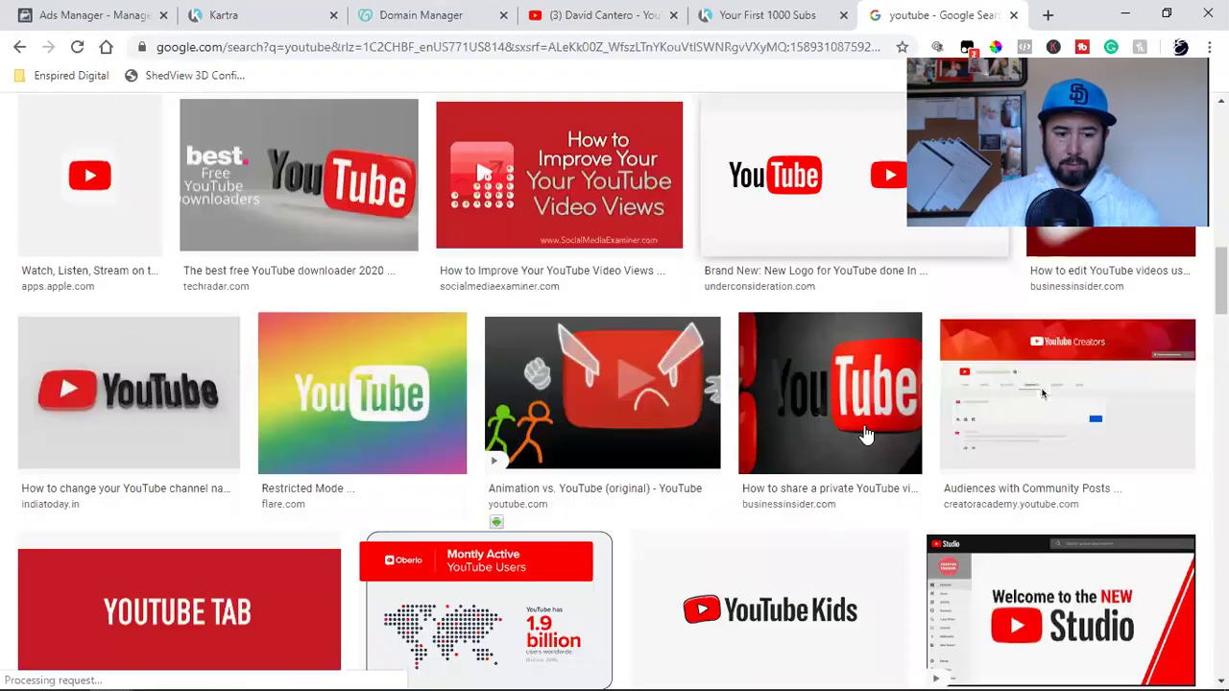
{"action": "scroll", "coordinate": [866, 435], "scroll_direction": "up", "scroll_amount": 3}
{"action": "scroll", "coordinate": [866, 434], "scroll_direction": "down", "scroll_amount": 5}
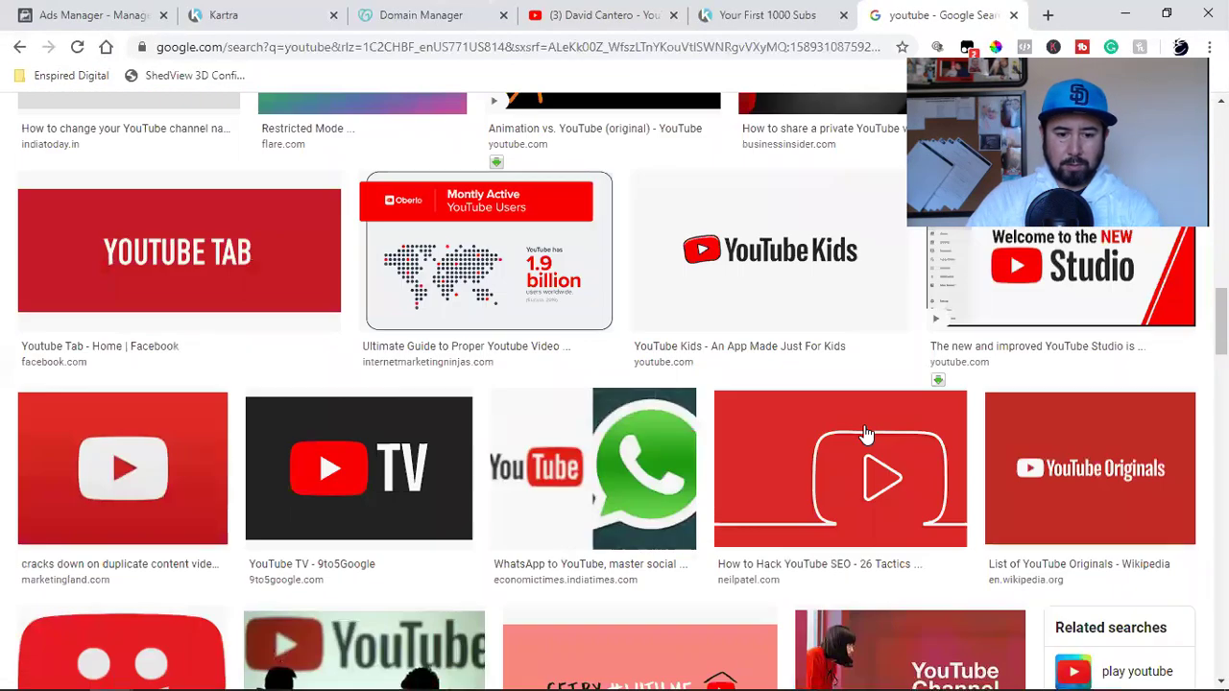
{"action": "scroll", "coordinate": [866, 435], "scroll_direction": "down", "scroll_amount": 4}
{"action": "scroll", "coordinate": [866, 435], "scroll_direction": "up", "scroll_amount": 15}
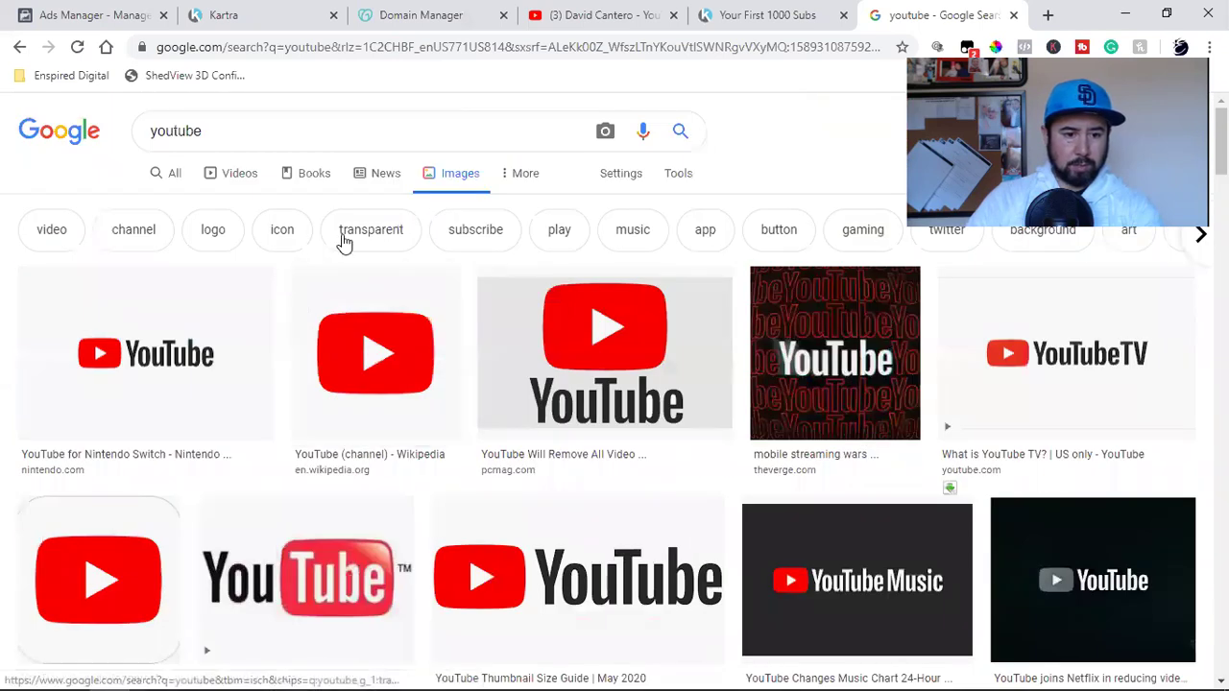
{"action": "left_click", "coordinate": [202, 245]}
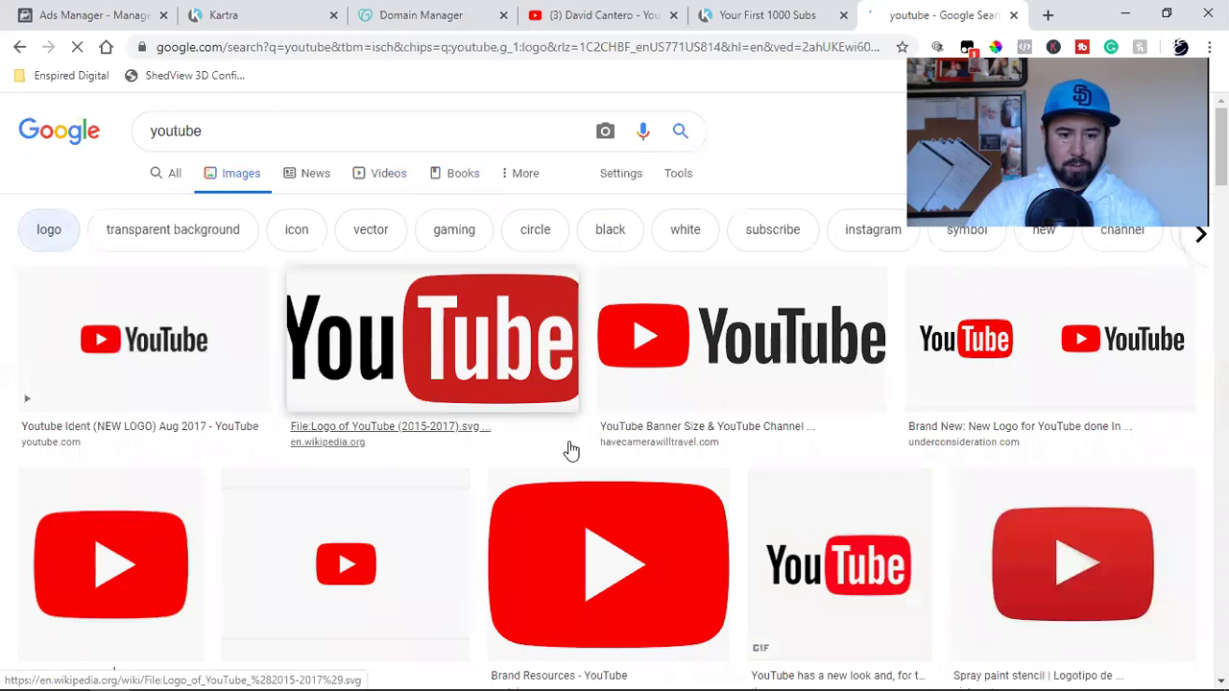
- Preview several YouTube logo candidates and examine their related images for a suitable round product picture
{"action": "scroll", "coordinate": [570, 450], "scroll_direction": "down", "scroll_amount": 2}
{"action": "left_click", "coordinate": [598, 384]}
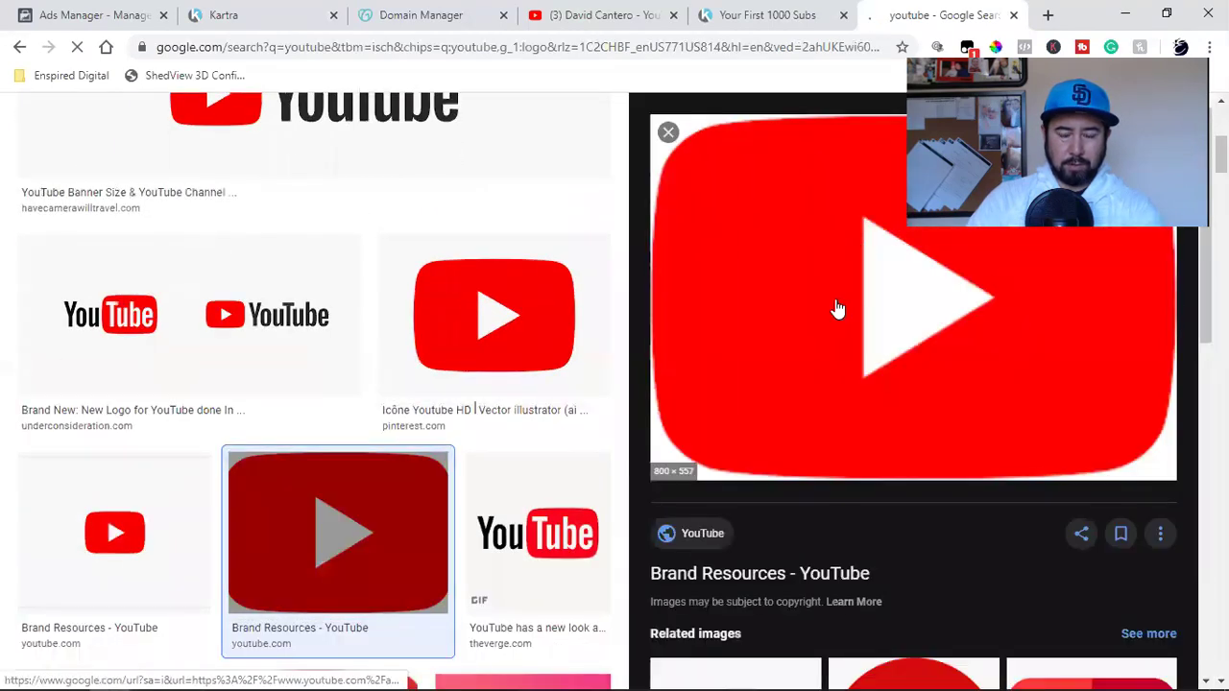
{"action": "left_click", "coordinate": [915, 396]}
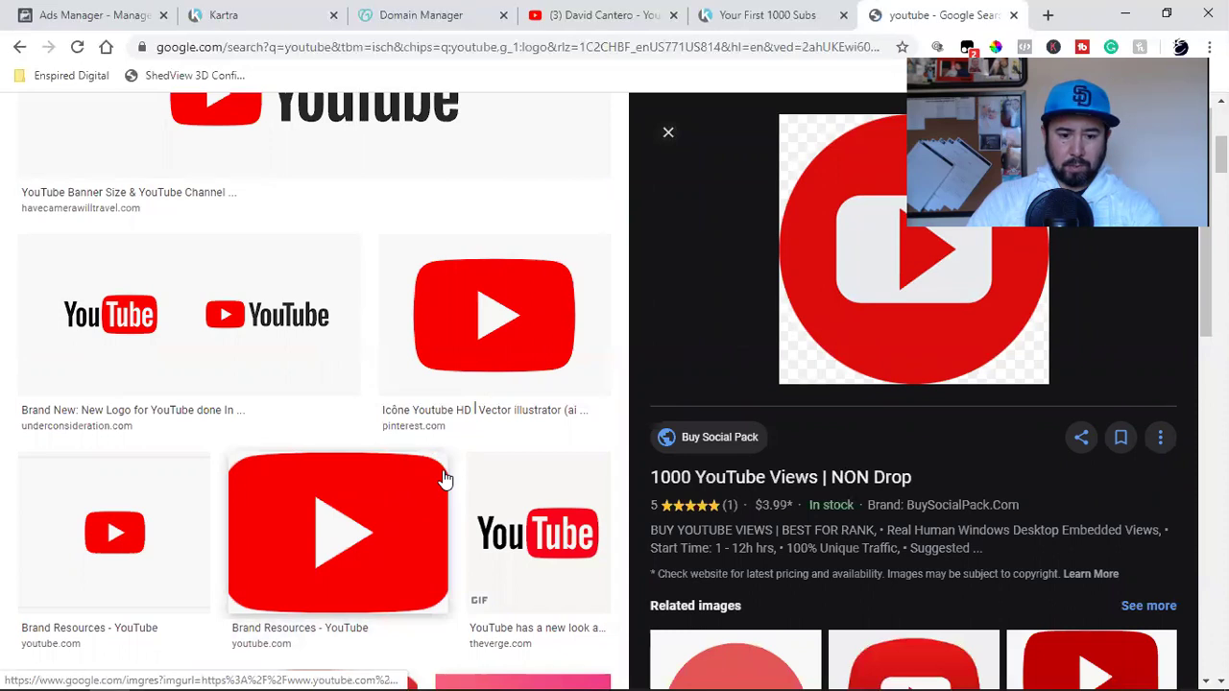
{"action": "scroll", "coordinate": [444, 479], "scroll_direction": "down", "scroll_amount": 10}
{"action": "scroll", "coordinate": [444, 479], "scroll_direction": "down", "scroll_amount": 8}
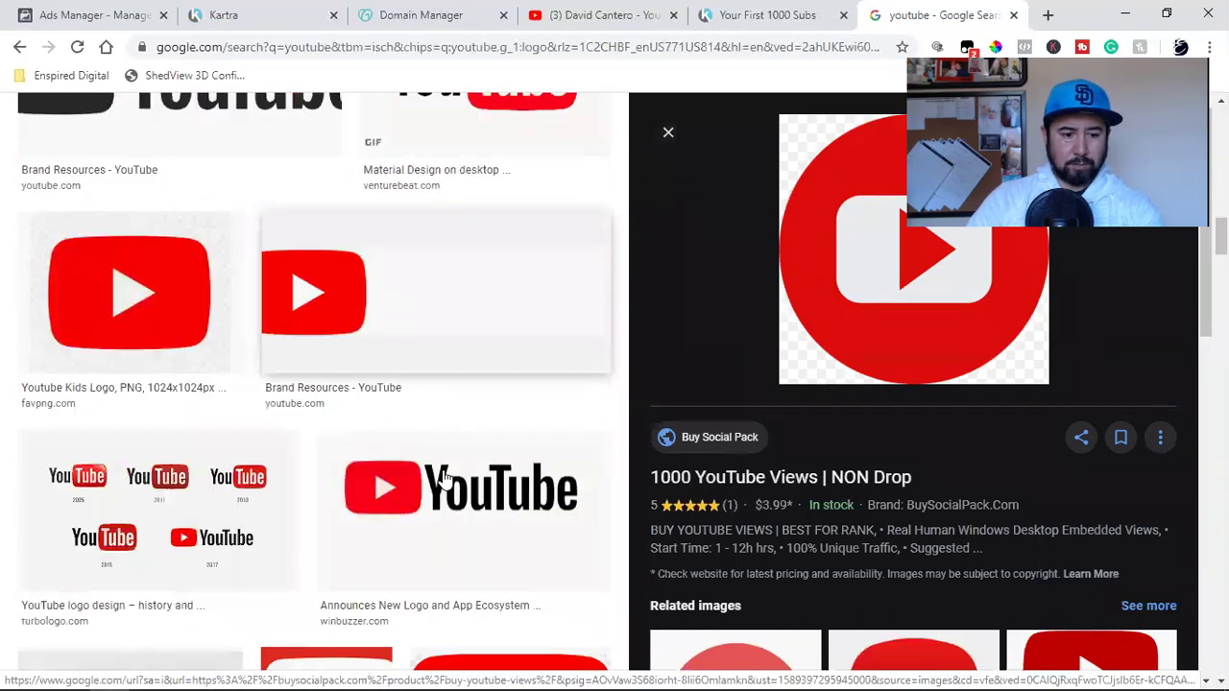
{"action": "left_click", "coordinate": [445, 479]}
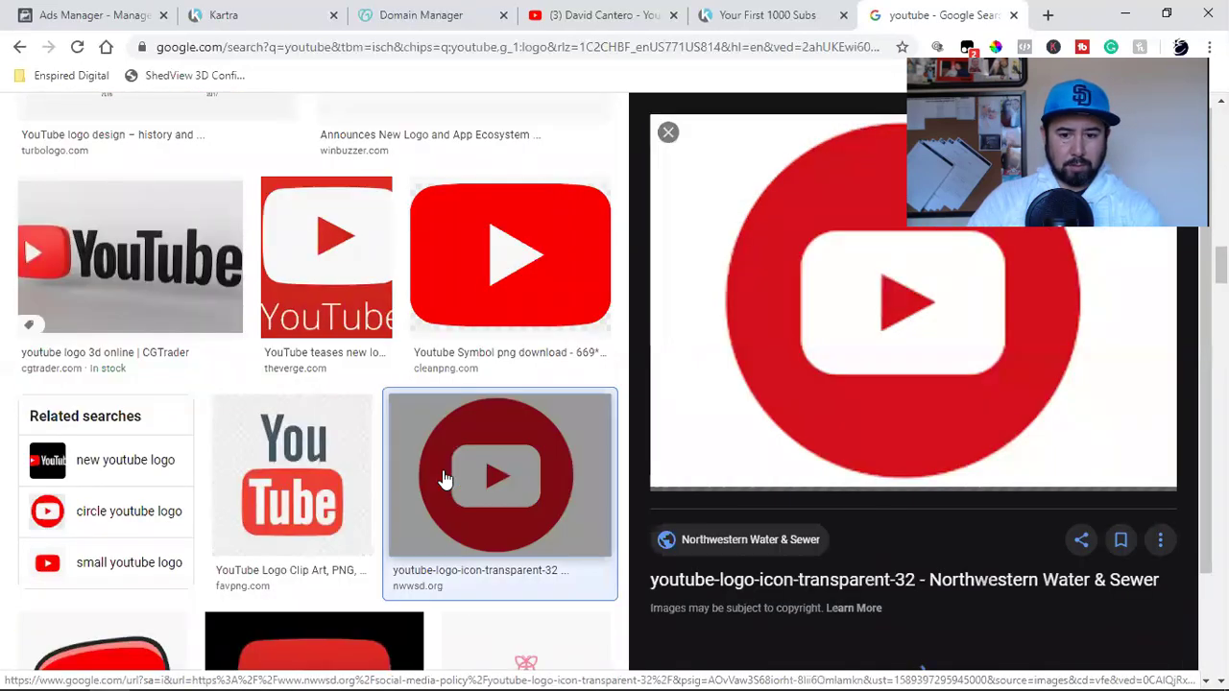
{"action": "scroll", "coordinate": [796, 478], "scroll_direction": "down", "scroll_amount": 7}
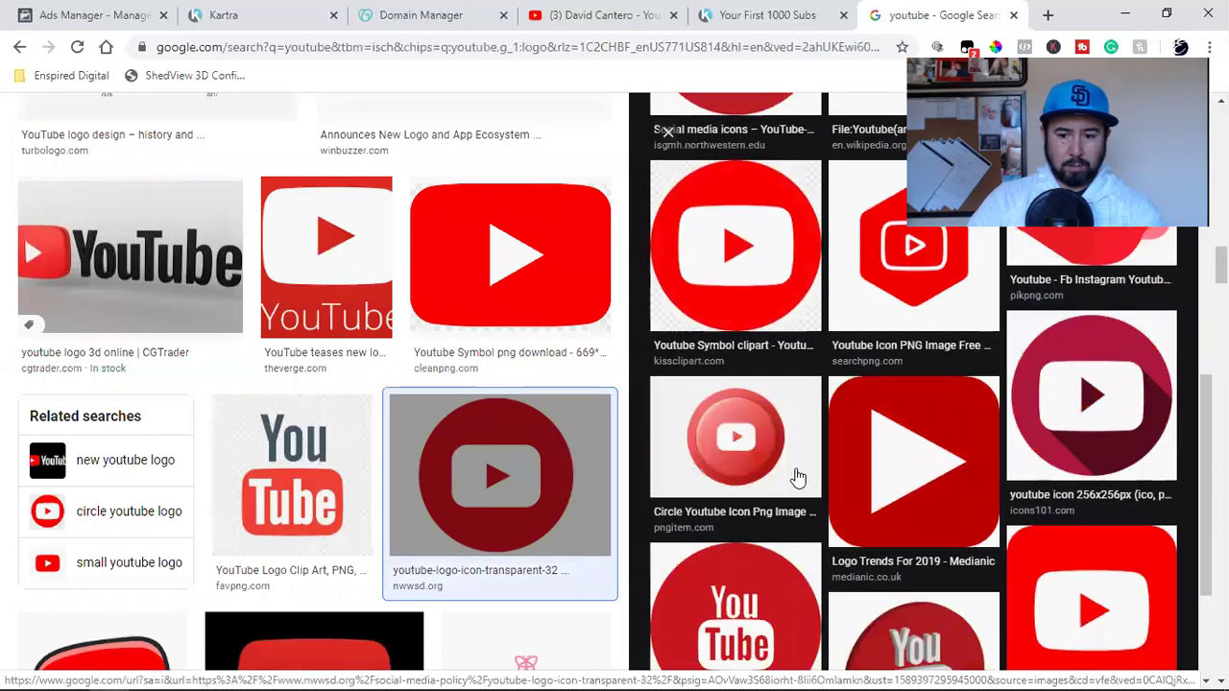
{"action": "scroll", "coordinate": [796, 477], "scroll_direction": "down", "scroll_amount": 2}
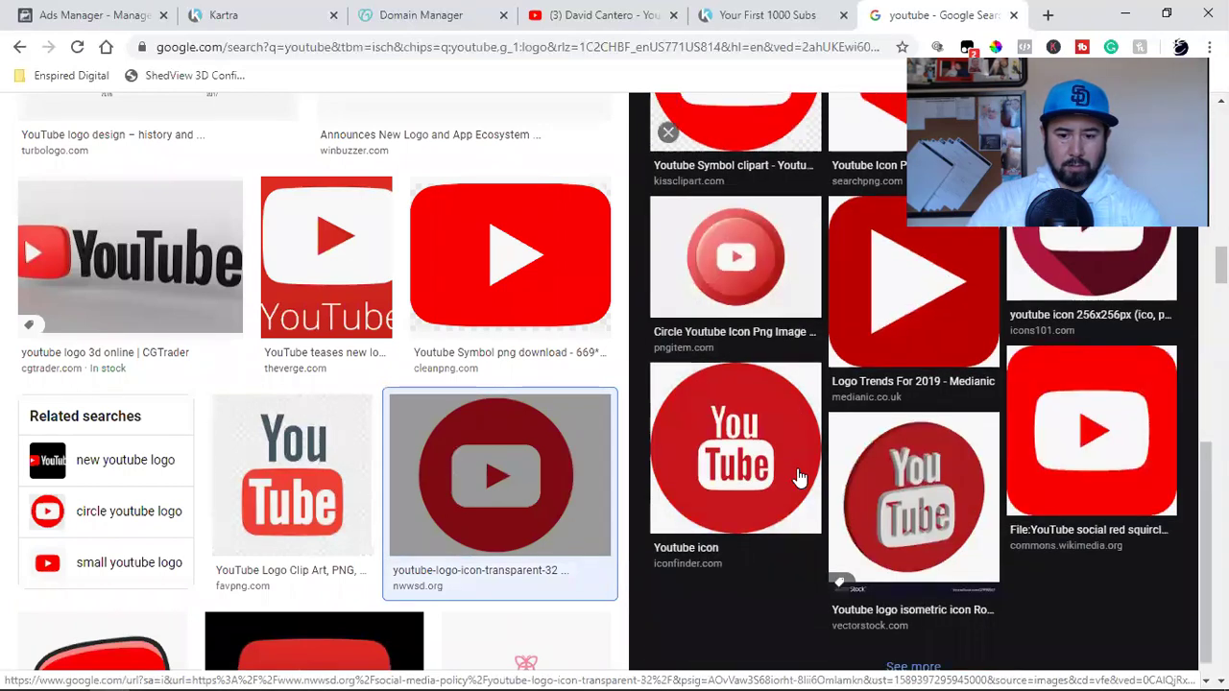
- Save the round isometric YouTube logo from VectorStock to Downloads as youtube-logo-isometric-icon-vector-27990513
{"action": "left_click", "coordinate": [898, 507]}
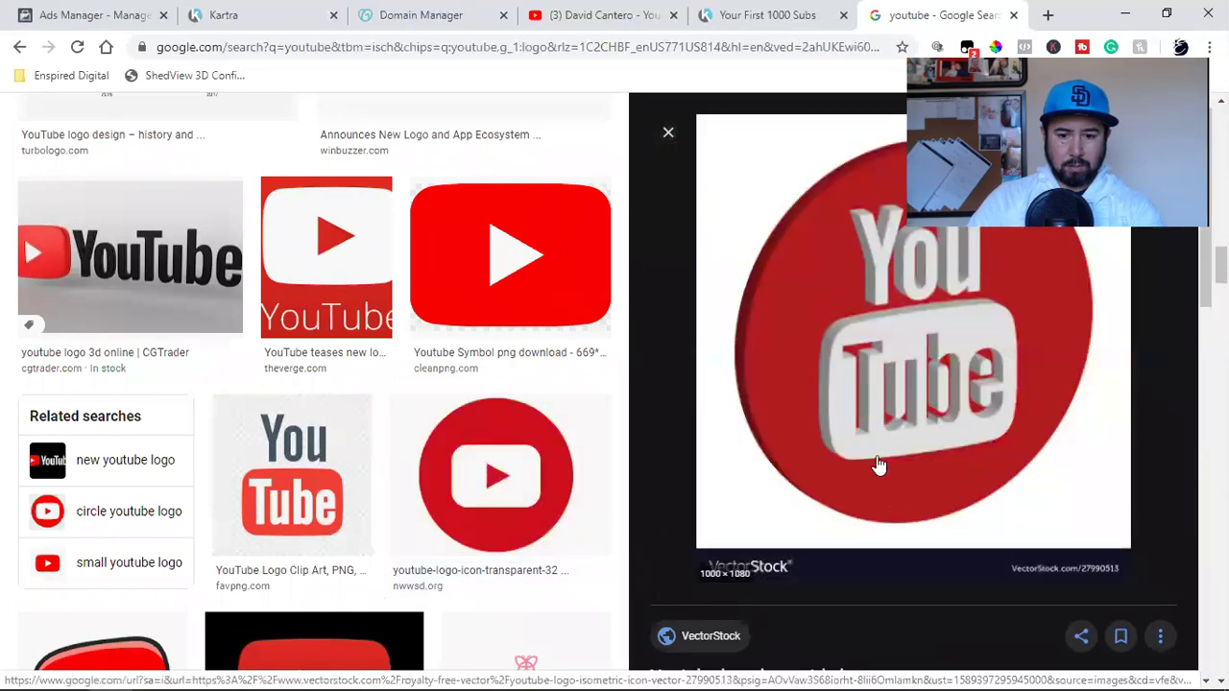
{"action": "right_click", "coordinate": [889, 358]}
{"action": "left_click", "coordinate": [947, 509]}
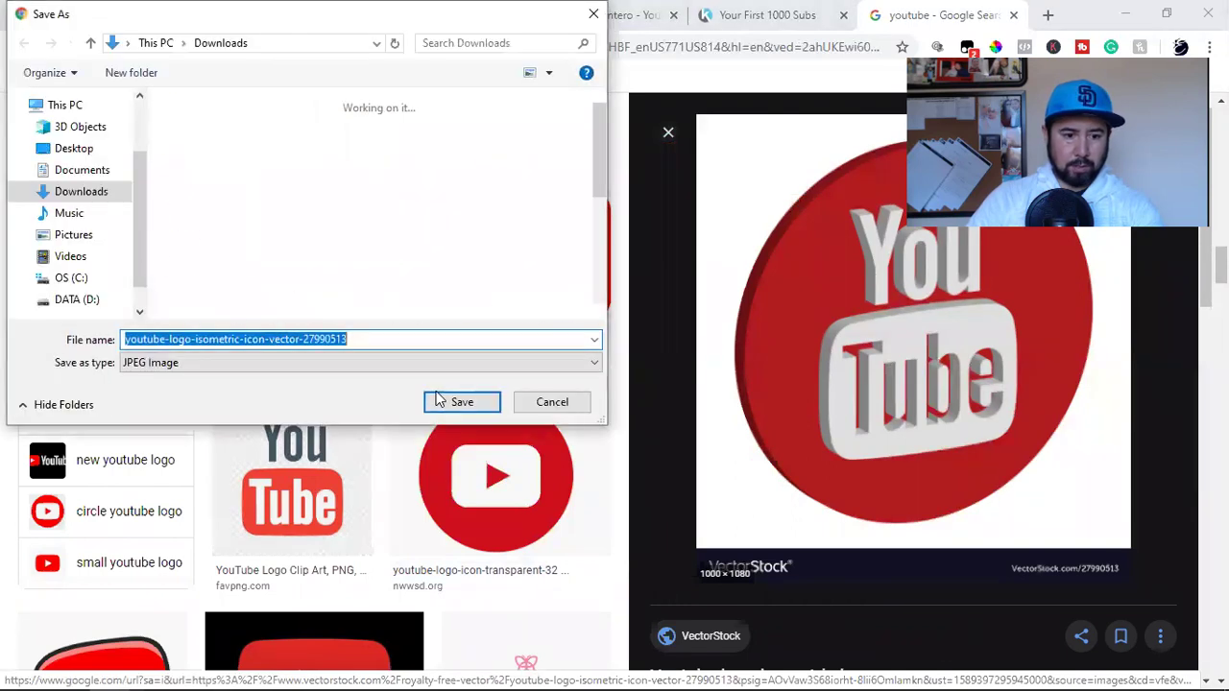
{"action": "left_click", "coordinate": [459, 402]}
- Back in Kartra, upload youtube-logo-isometric-icon-vector-27990513 as the product image, cropping off the dark VectorStock strip below the logo
{"action": "left_click", "coordinate": [230, 14]}
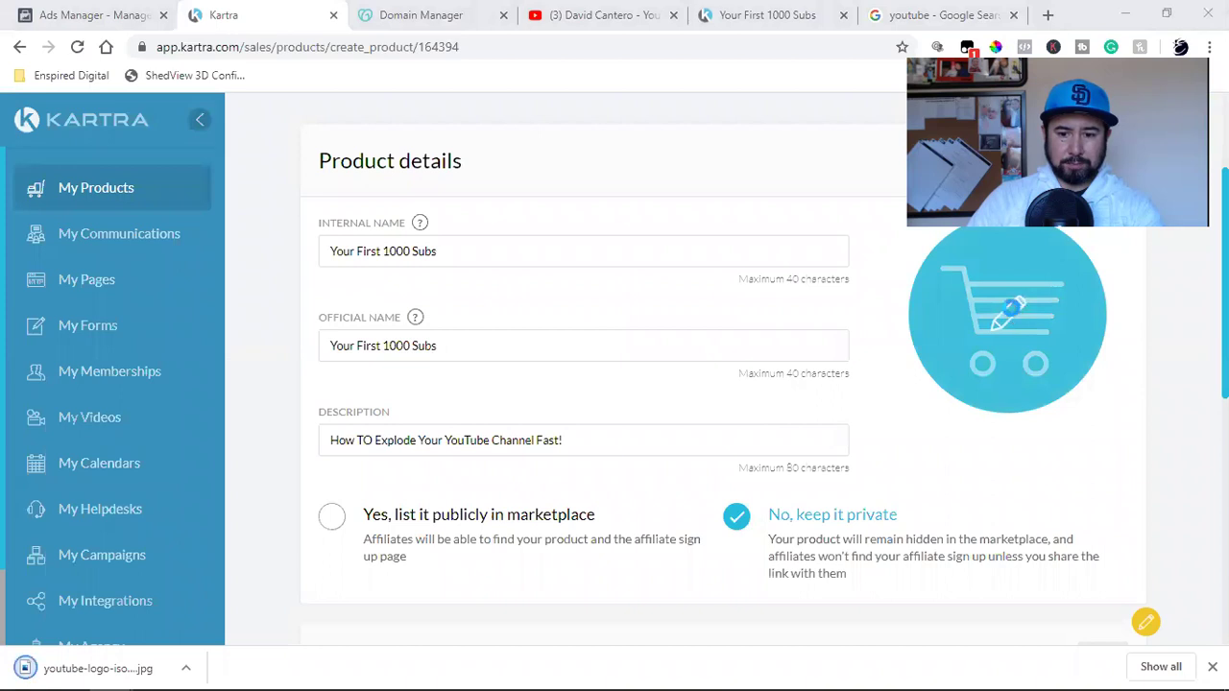
{"action": "left_click", "coordinate": [209, 178]}
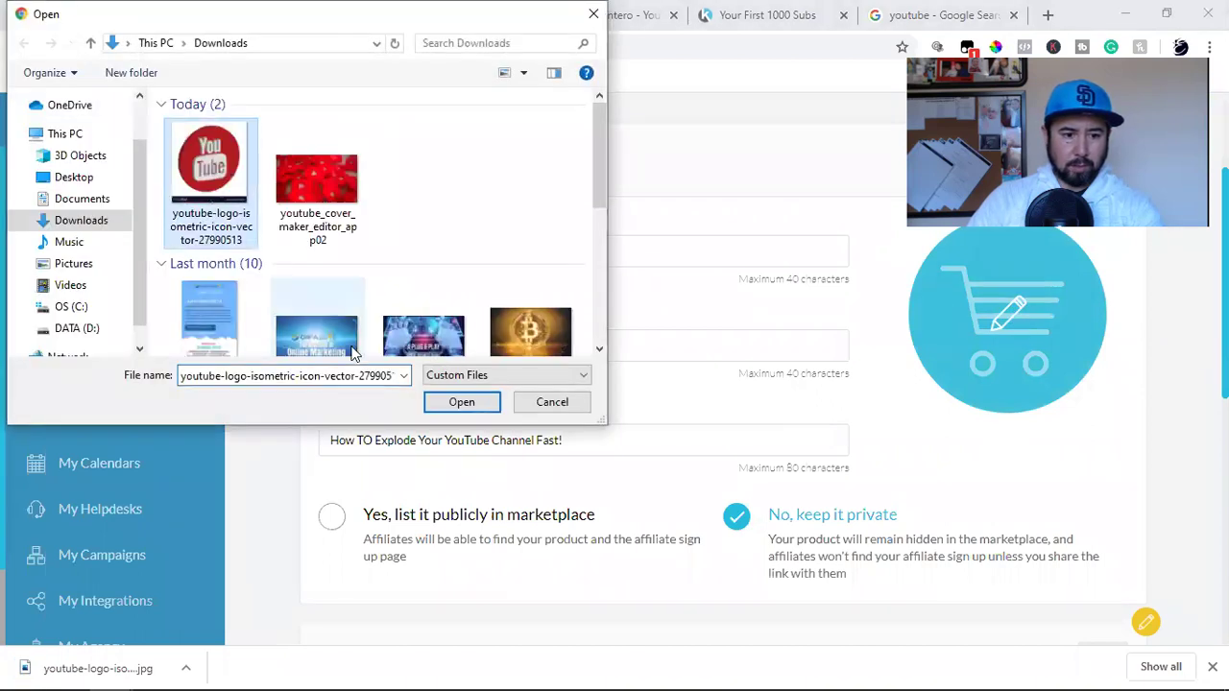
{"action": "left_click", "coordinate": [451, 405]}
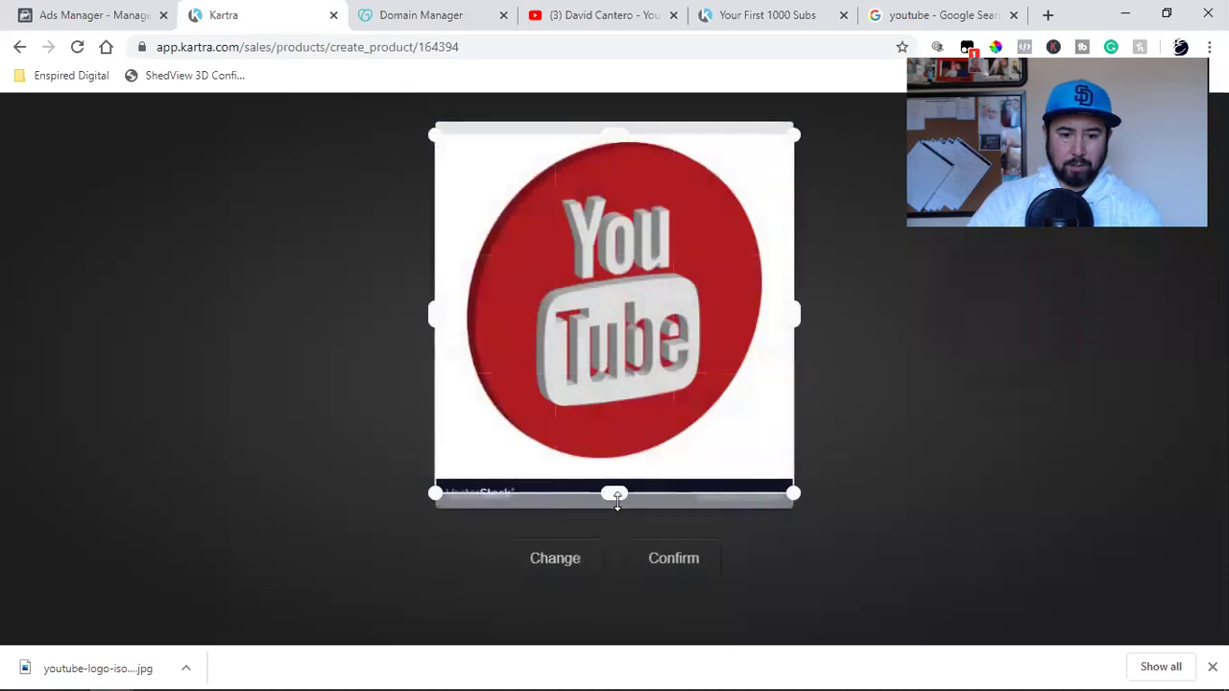
{"action": "left_click_drag", "start_coordinate": [618, 496], "coordinate": [620, 477]}
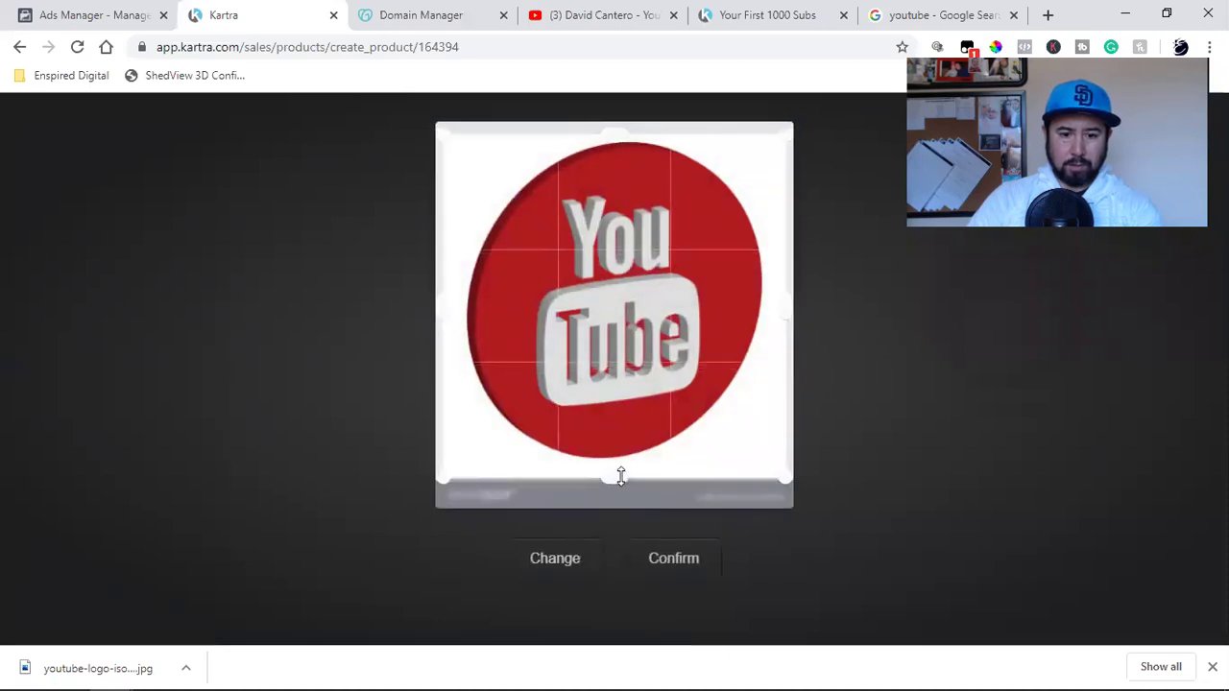
{"action": "left_click", "coordinate": [675, 559]}
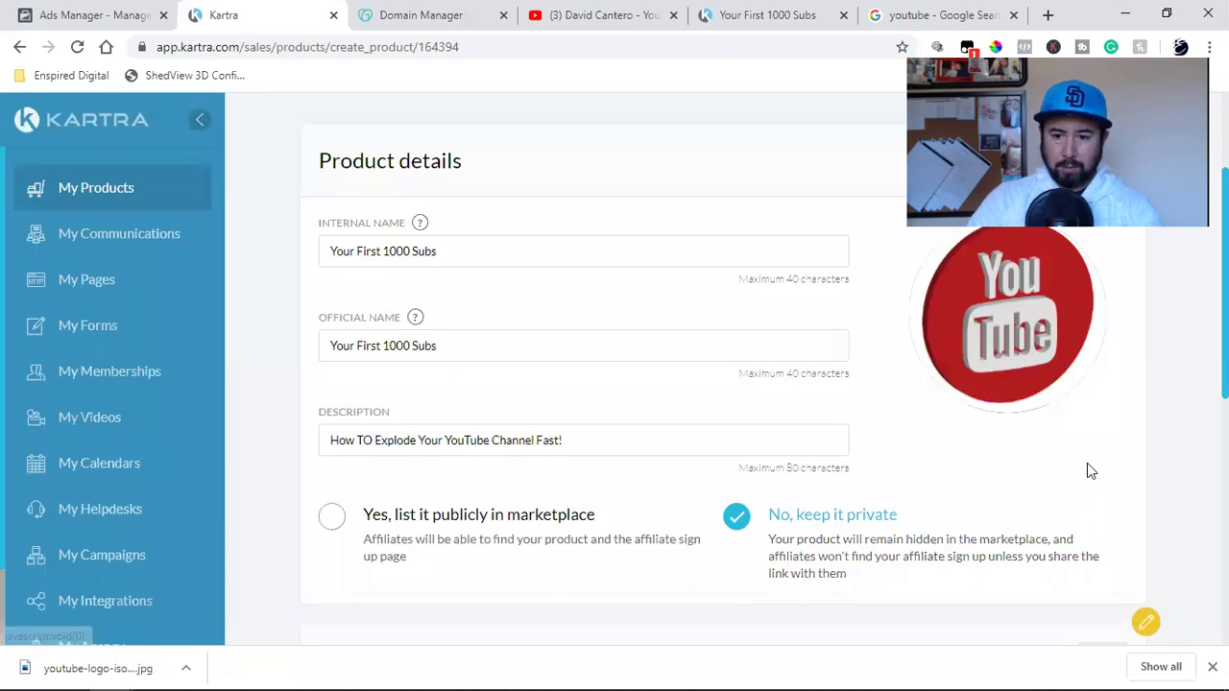
{"action": "scroll", "coordinate": [1109, 505], "scroll_direction": "down", "scroll_amount": 4}
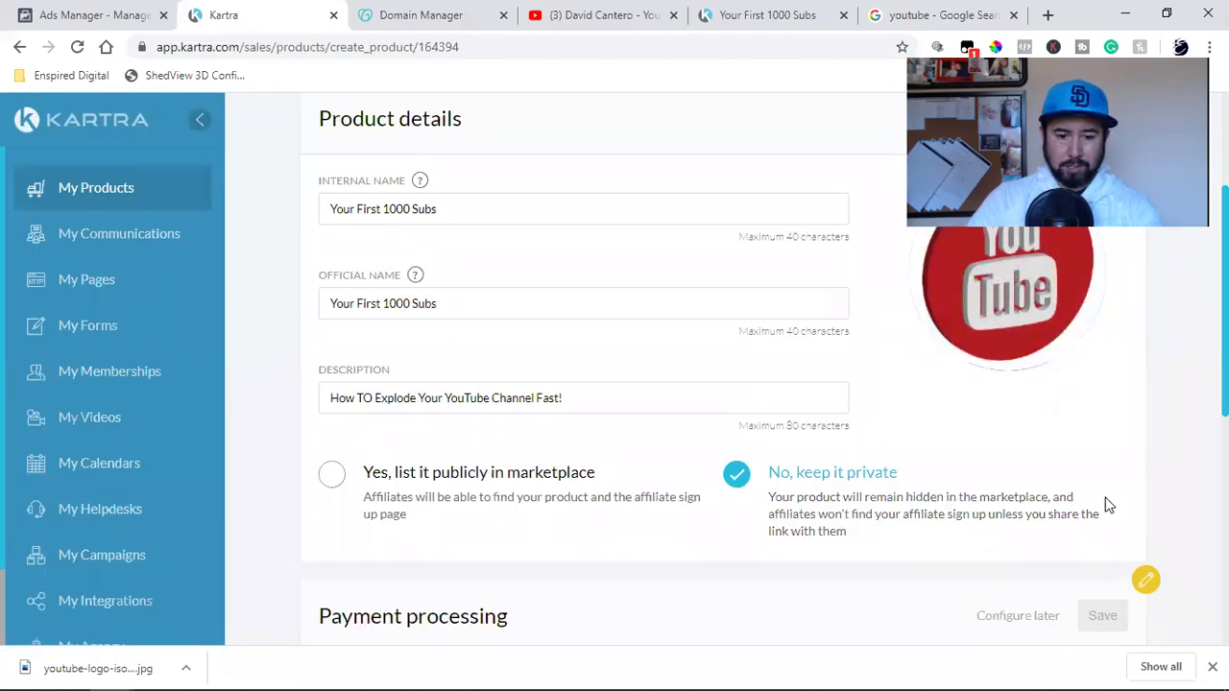
- Save the product details, set up payment processing with a connected PayPal account, and proceed to the pricing stage
{"action": "scroll", "coordinate": [1105, 497], "scroll_direction": "up", "scroll_amount": 6}
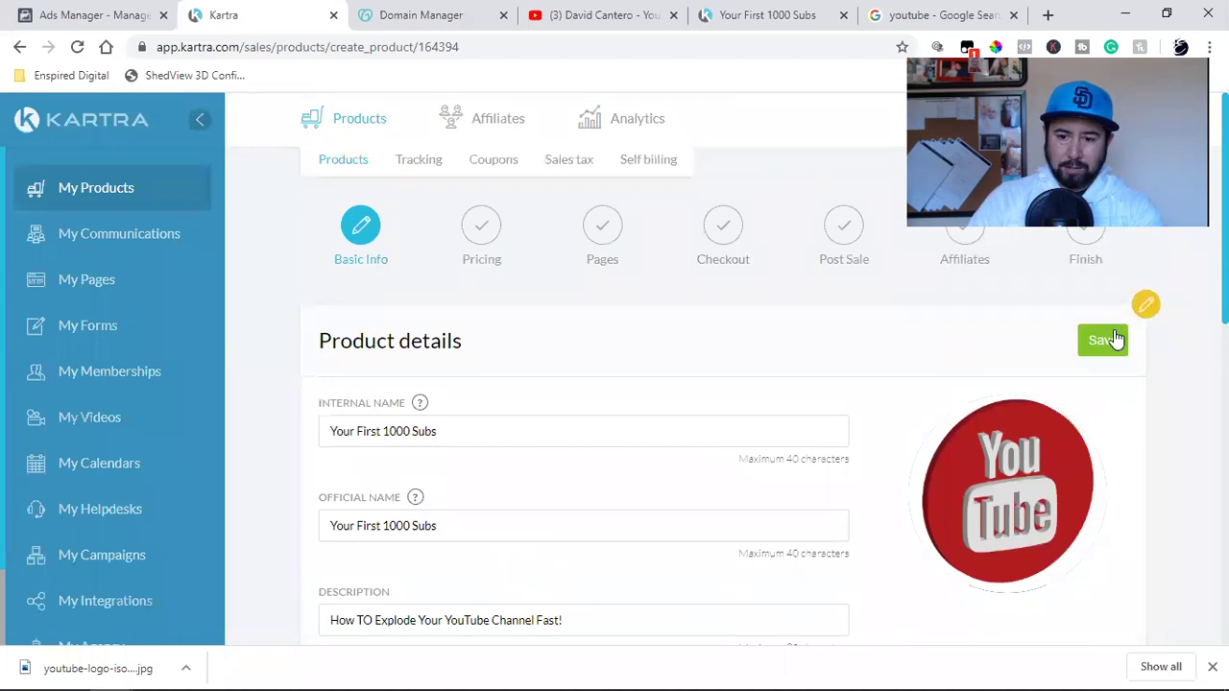
{"action": "left_click", "coordinate": [1104, 340]}
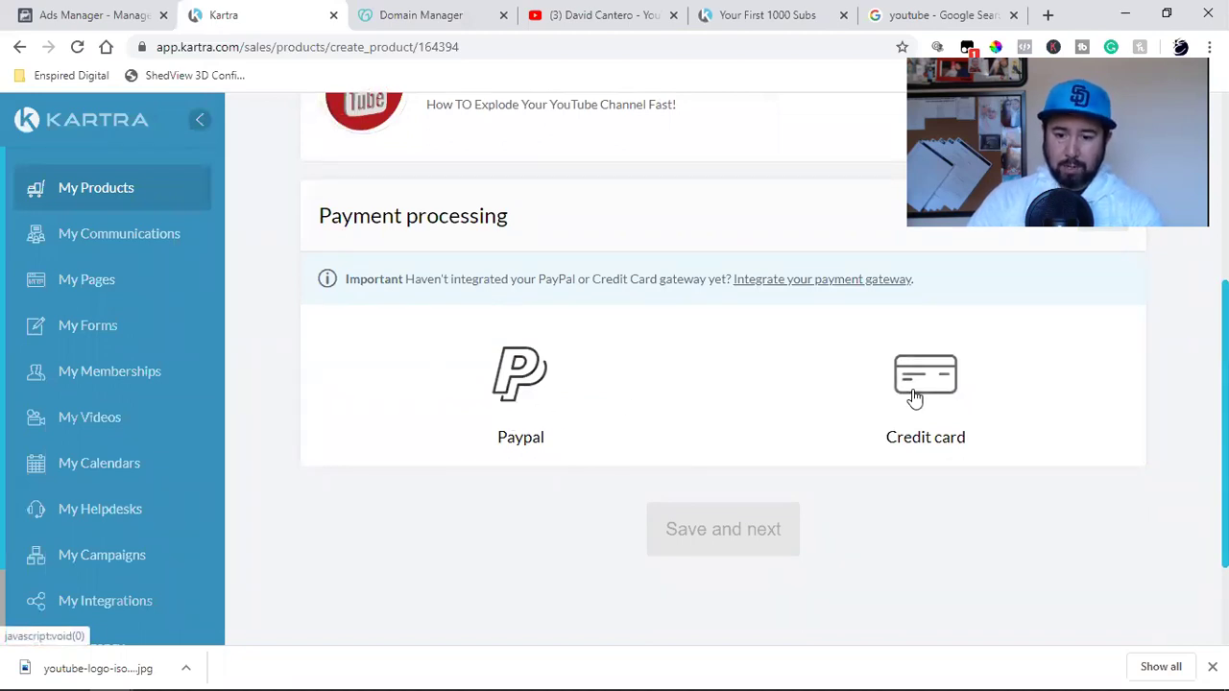
{"action": "scroll", "coordinate": [104, 522], "scroll_direction": "down", "scroll_amount": 2}
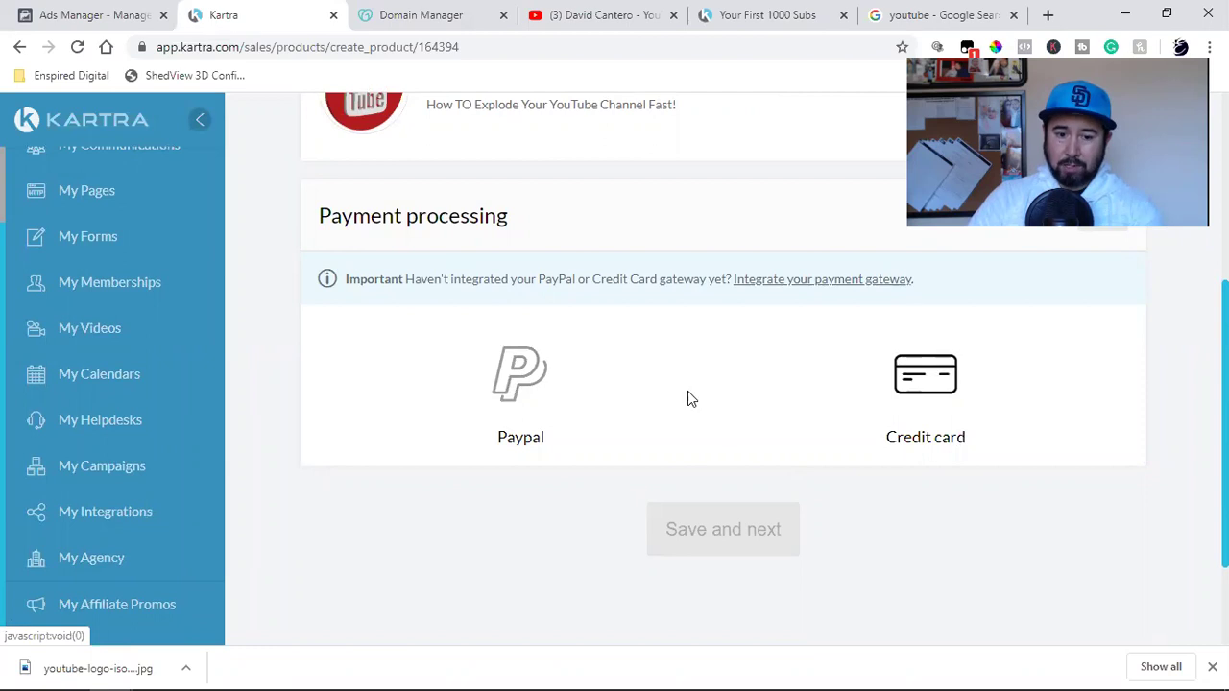
{"action": "left_click", "coordinate": [506, 401]}
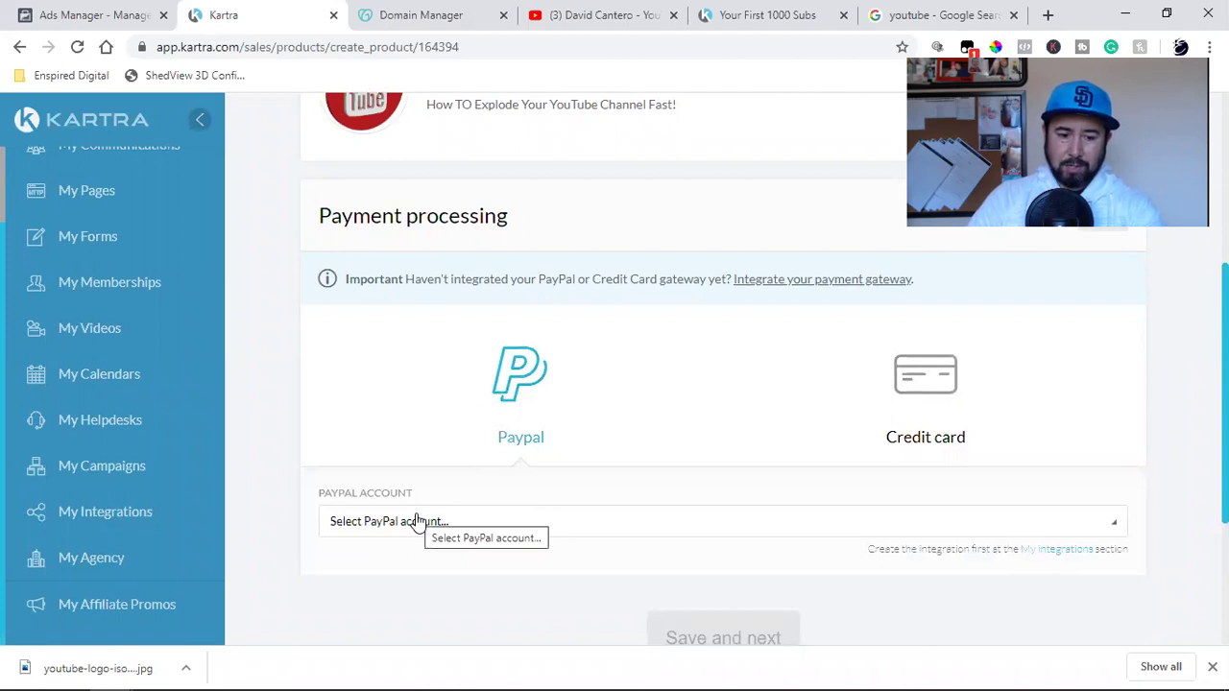
{"action": "left_click", "coordinate": [373, 521]}
{"action": "left_click", "coordinate": [443, 589]}
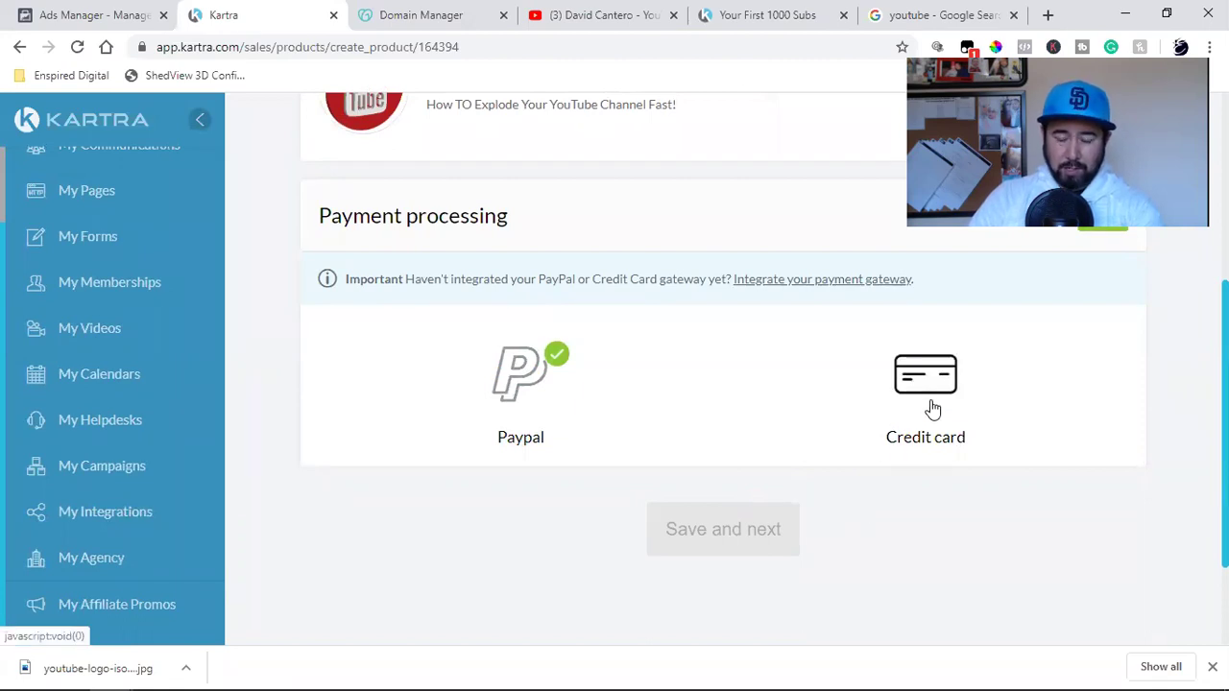
{"action": "scroll", "coordinate": [903, 494], "scroll_direction": "up", "scroll_amount": 2}
{"action": "left_click", "coordinate": [1112, 402]}
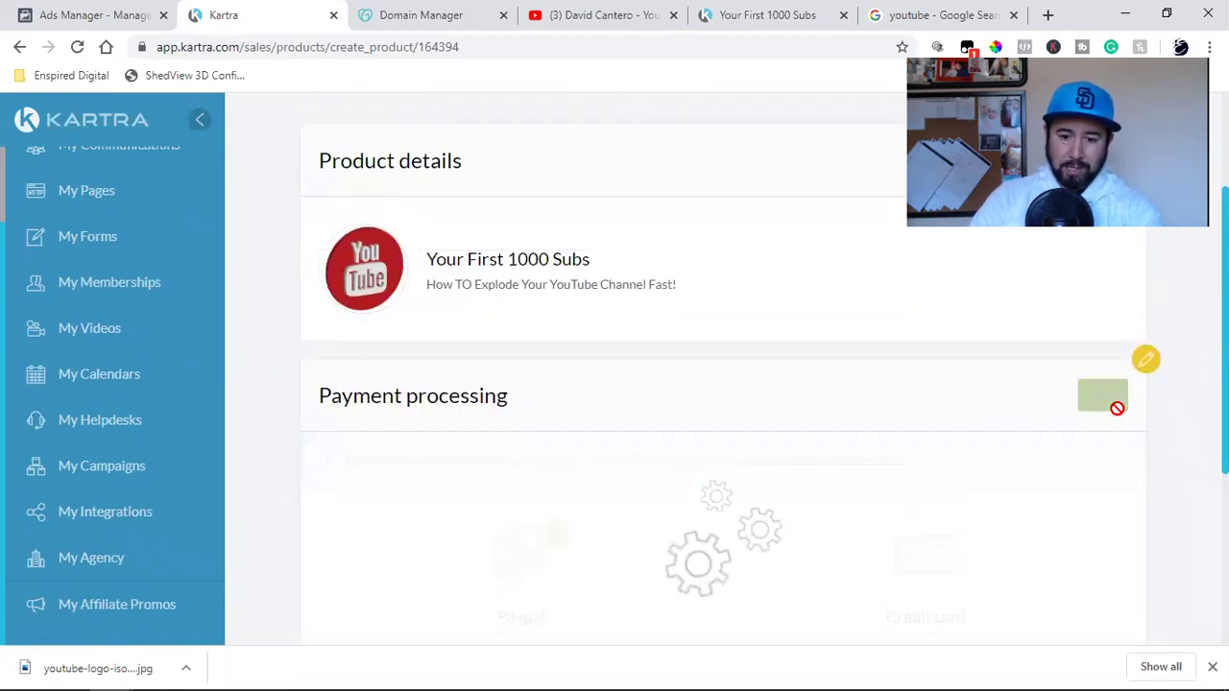
{"action": "left_click", "coordinate": [744, 585]}
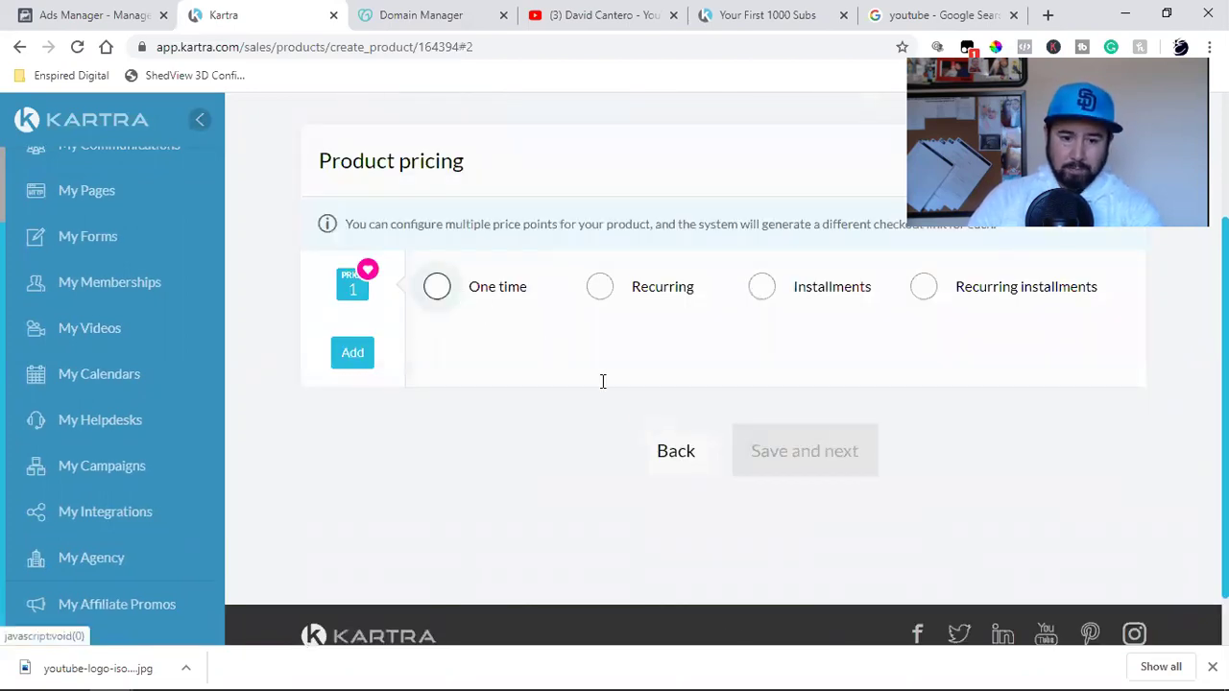
- Create a one-time price of 97 USD described as "Lifetime Access", save it and proceed to the Pages stage
{"action": "left_click", "coordinate": [542, 380]}
{"action": "type", "text": "Lifetime Acces"}
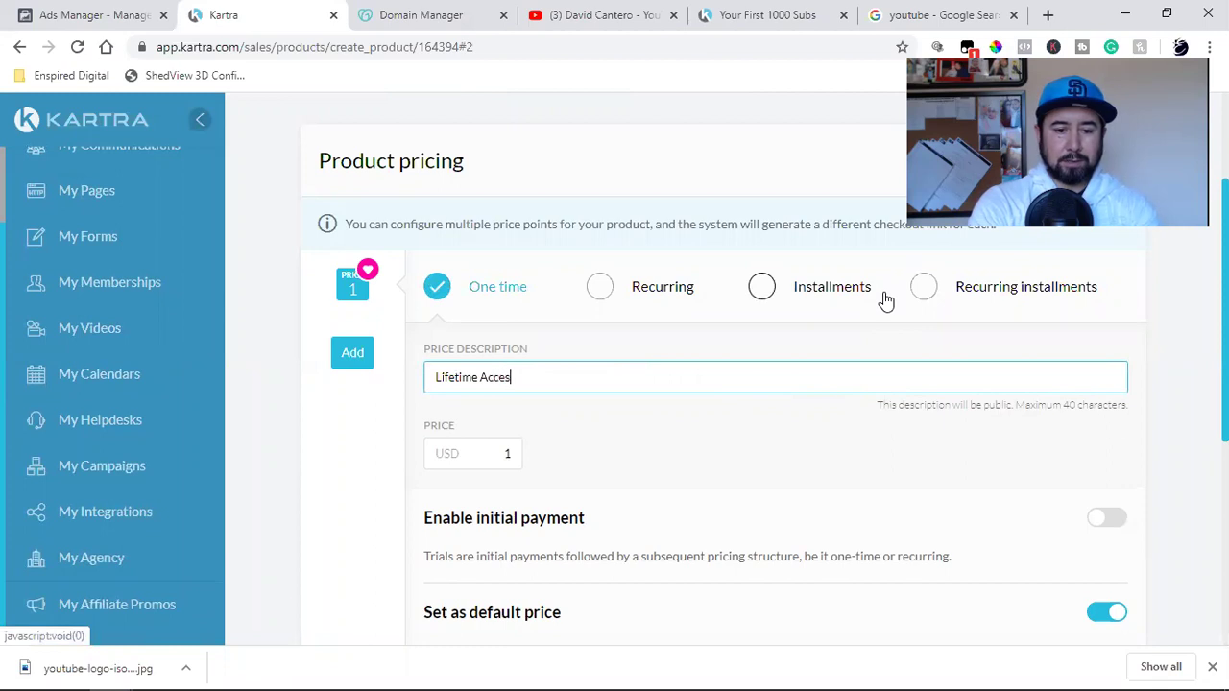
{"action": "type", "text": "s"}
{"action": "left_click", "coordinate": [488, 465]}
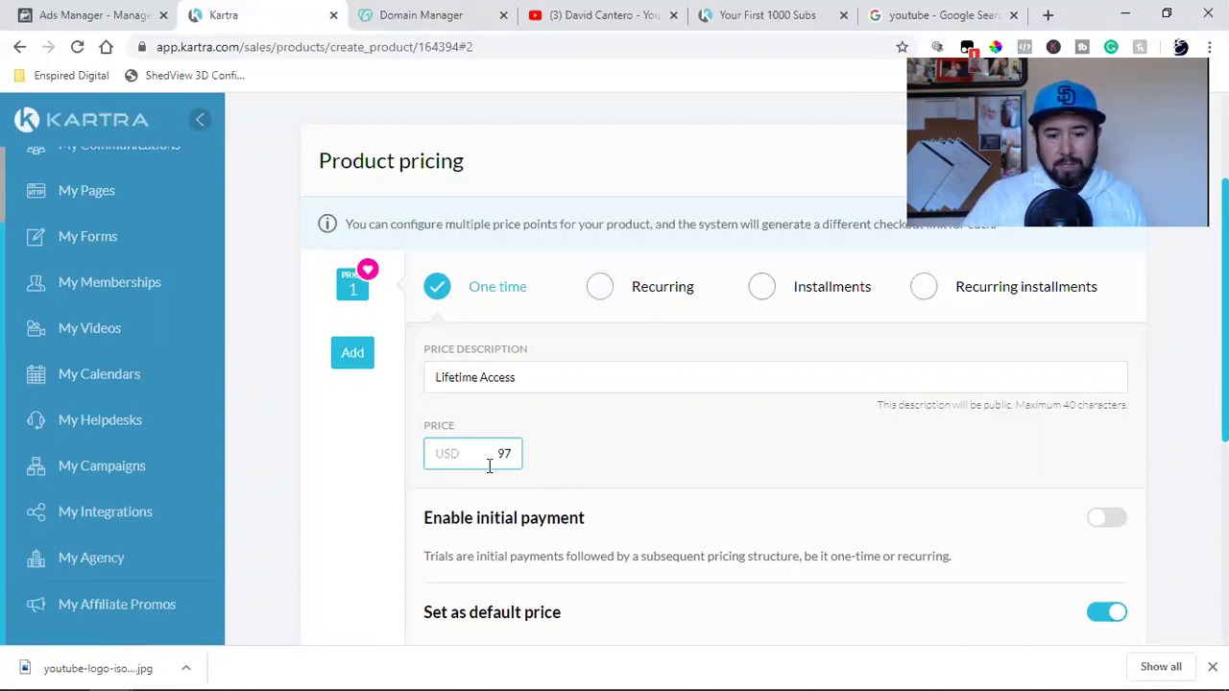
{"action": "left_click", "coordinate": [603, 454]}
{"action": "scroll", "coordinate": [603, 453], "scroll_direction": "down", "scroll_amount": 2}
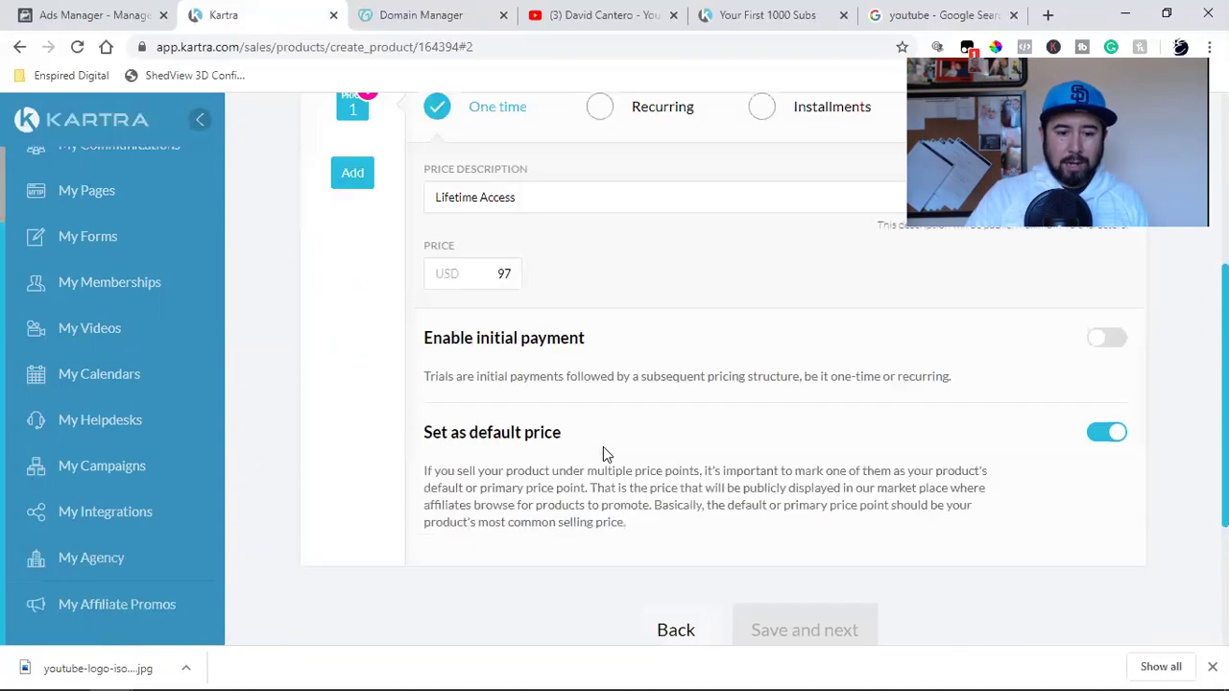
{"action": "scroll", "coordinate": [715, 480], "scroll_direction": "down", "scroll_amount": 3}
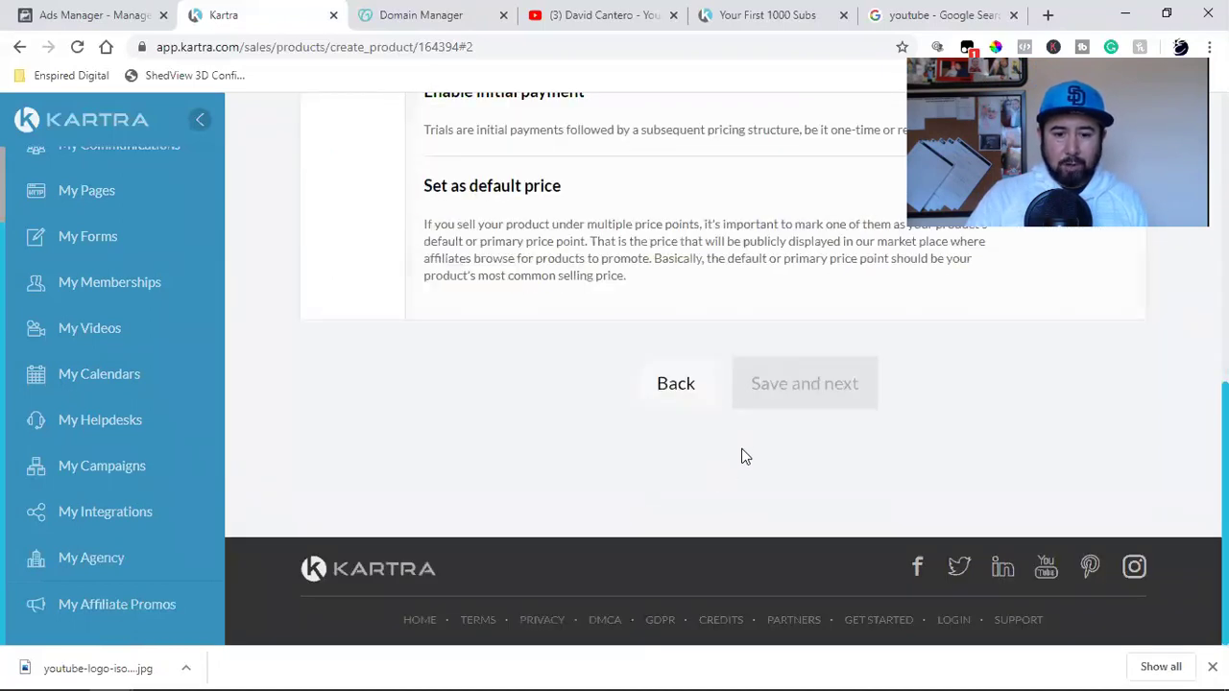
{"action": "scroll", "coordinate": [745, 456], "scroll_direction": "up", "scroll_amount": 8}
{"action": "left_click", "coordinate": [1100, 353]}
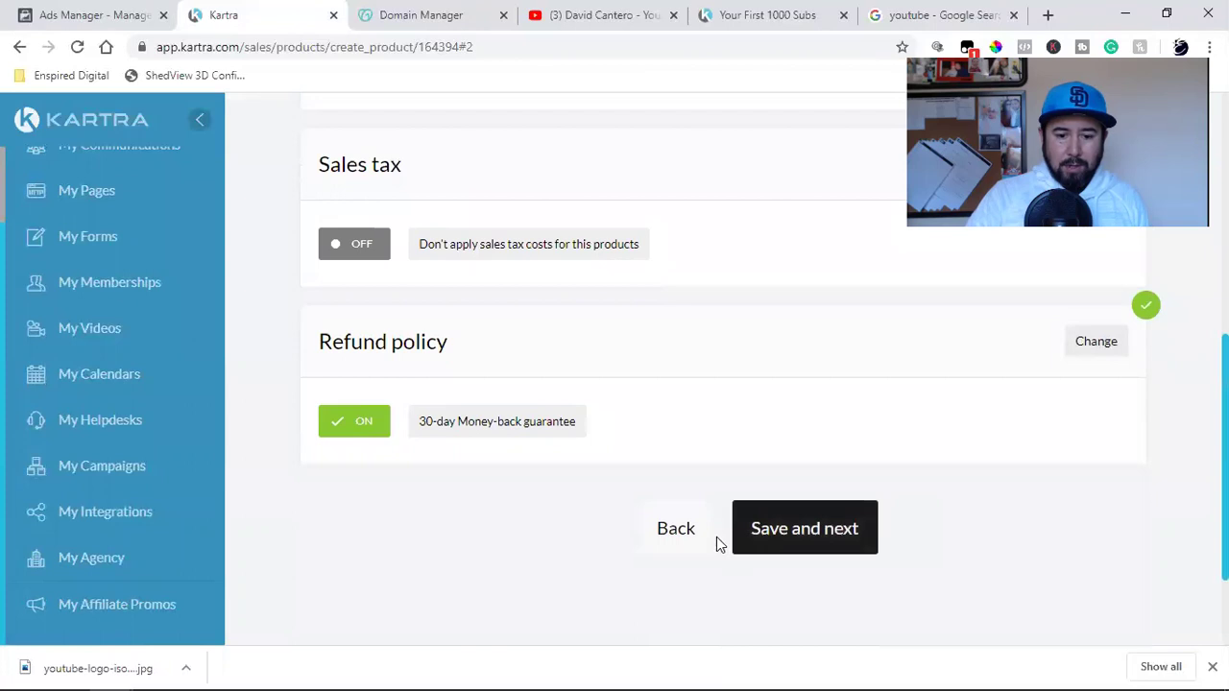
{"action": "left_click", "coordinate": [765, 528]}
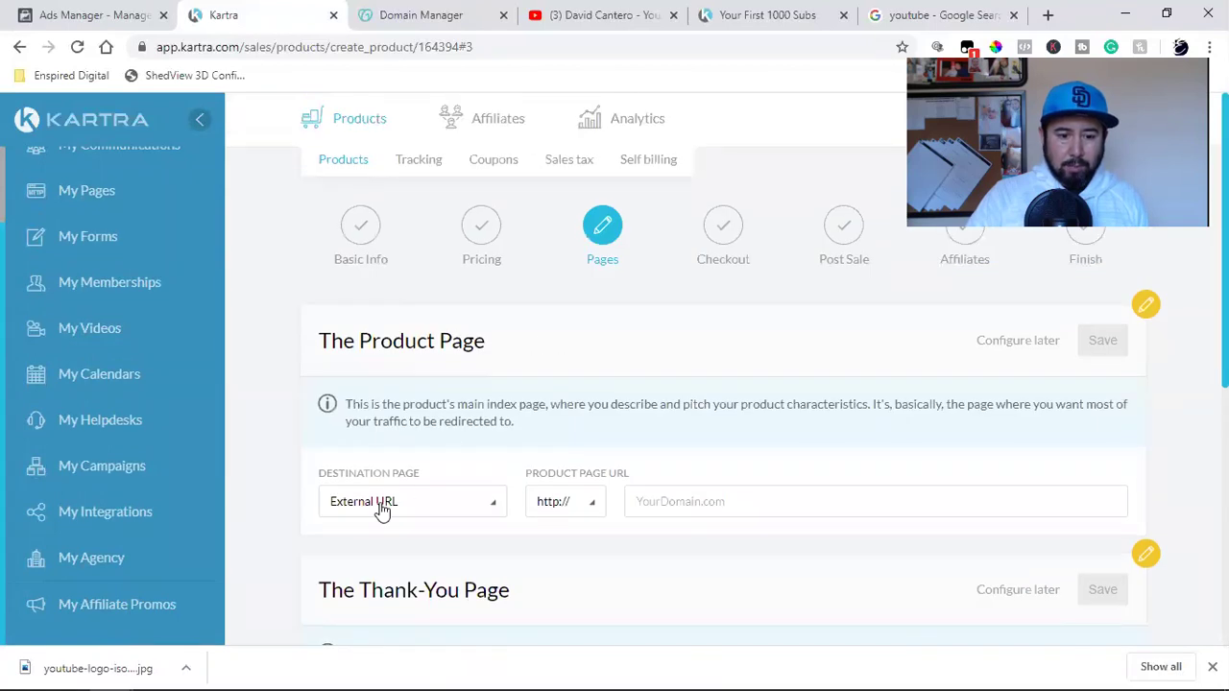
- Set the product page to the Kartra page "Your First 1000 Subs Opt In" with no site in particular
{"action": "left_click", "coordinate": [382, 505]}
{"action": "left_click", "coordinate": [369, 568]}
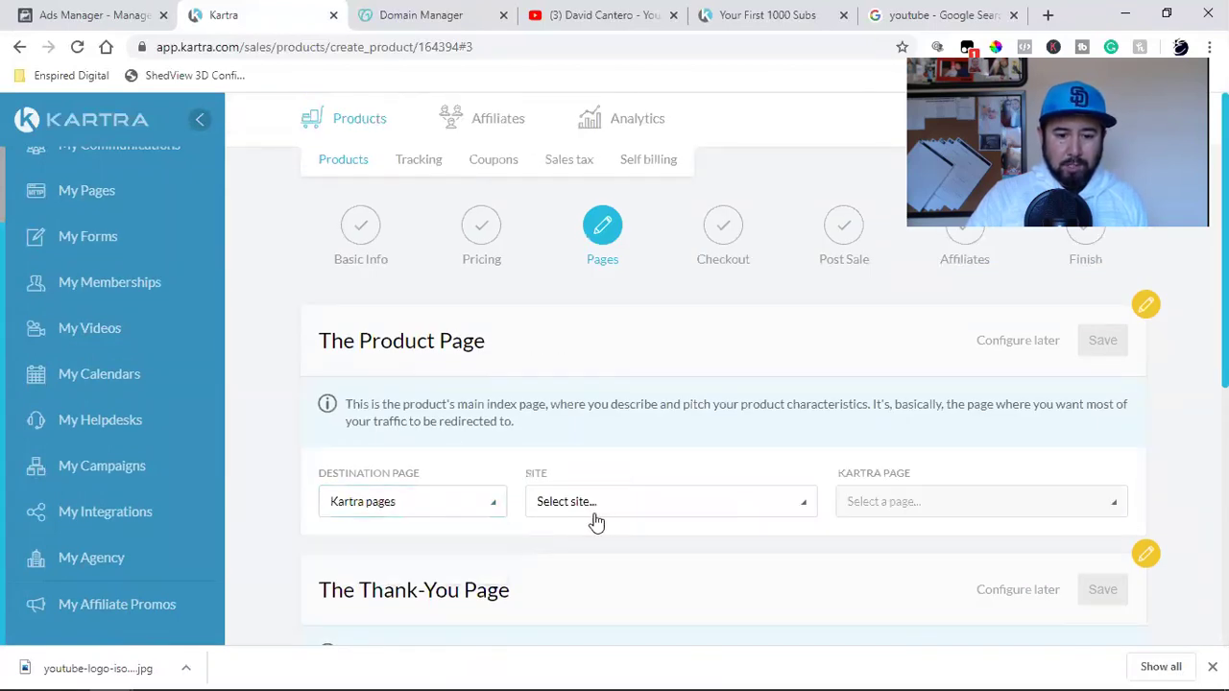
{"action": "left_click", "coordinate": [615, 516]}
{"action": "left_click", "coordinate": [585, 568]}
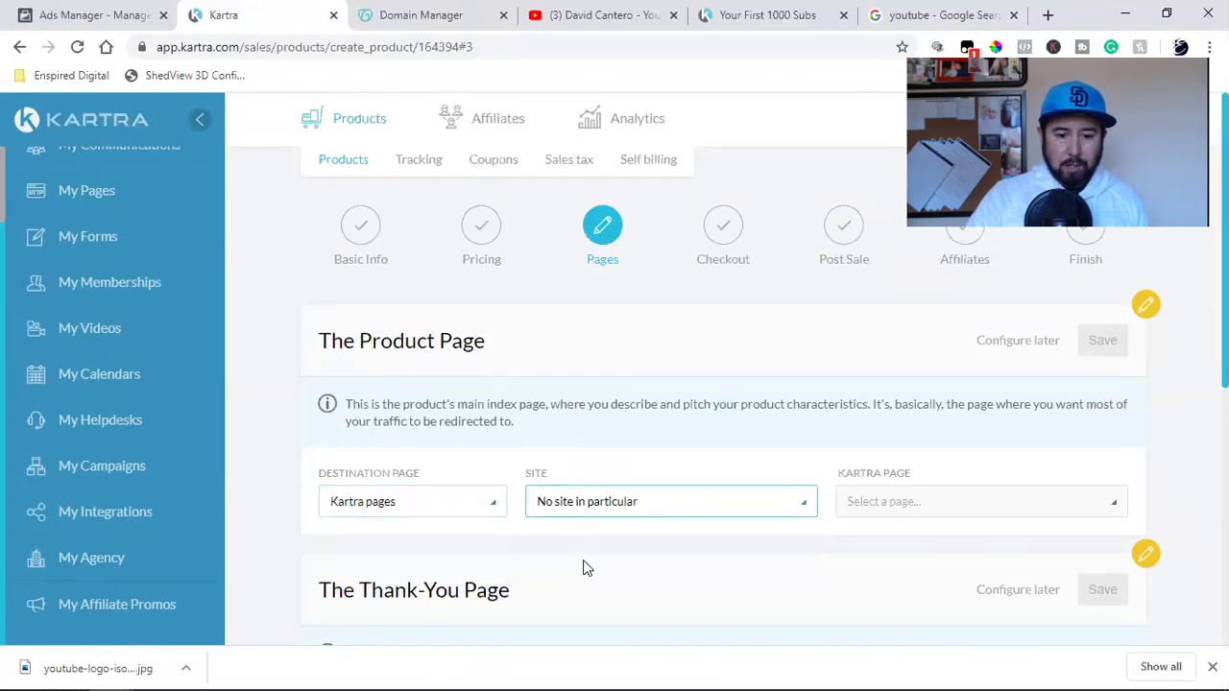
{"action": "left_click", "coordinate": [905, 501]}
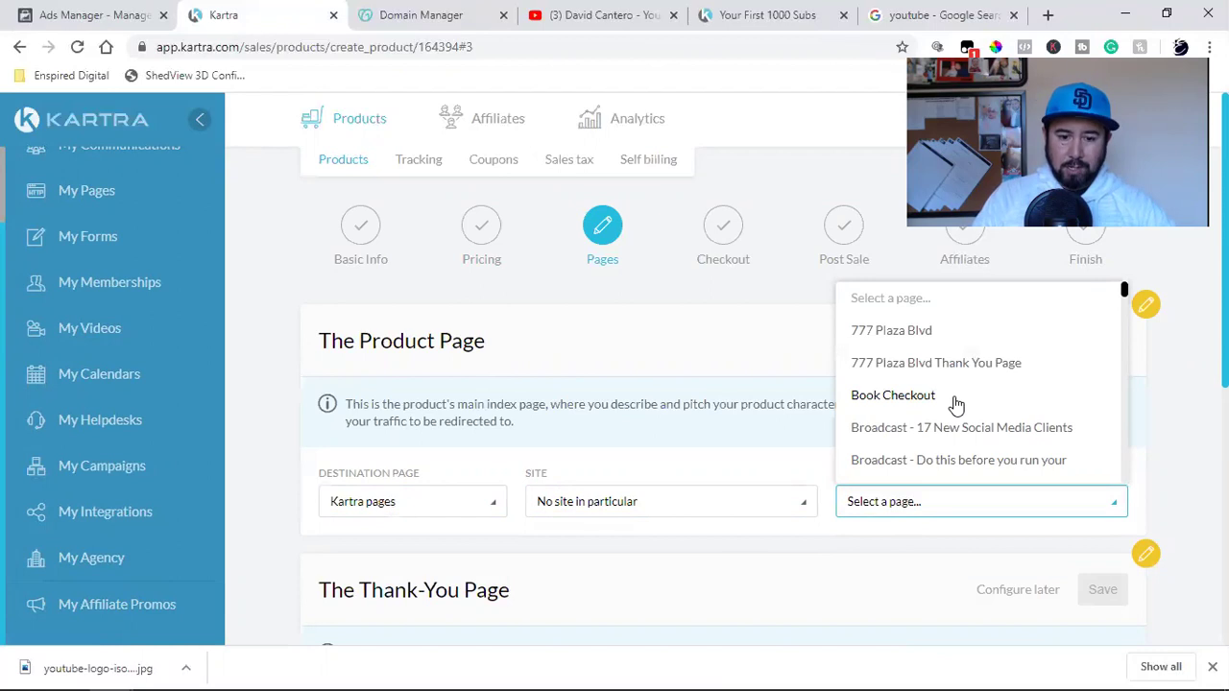
{"action": "scroll", "coordinate": [955, 404], "scroll_direction": "down", "scroll_amount": 12}
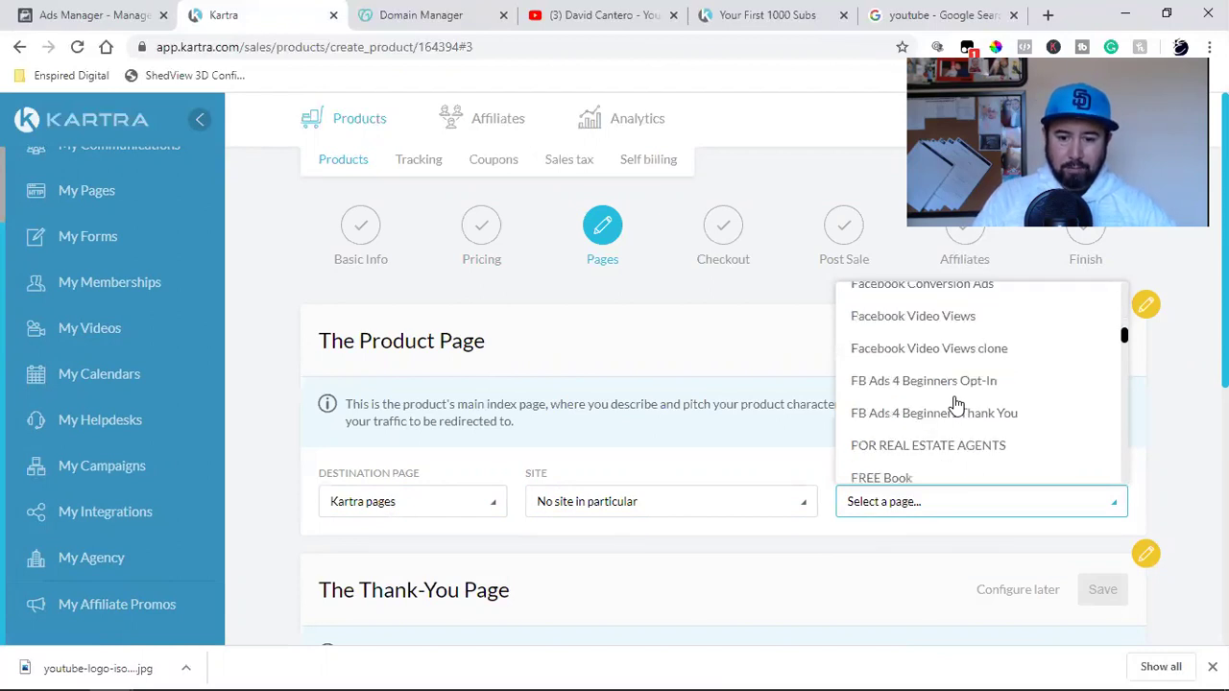
{"action": "scroll", "coordinate": [957, 439], "scroll_direction": "down", "scroll_amount": 5}
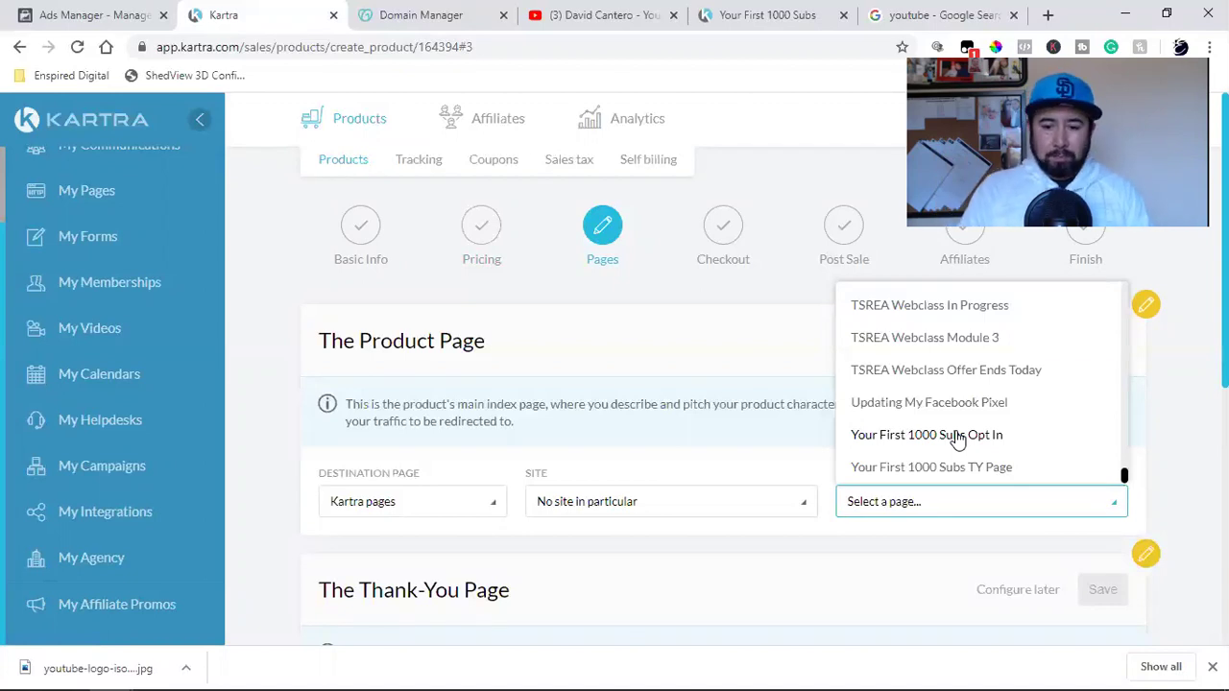
{"action": "left_click", "coordinate": [957, 437]}
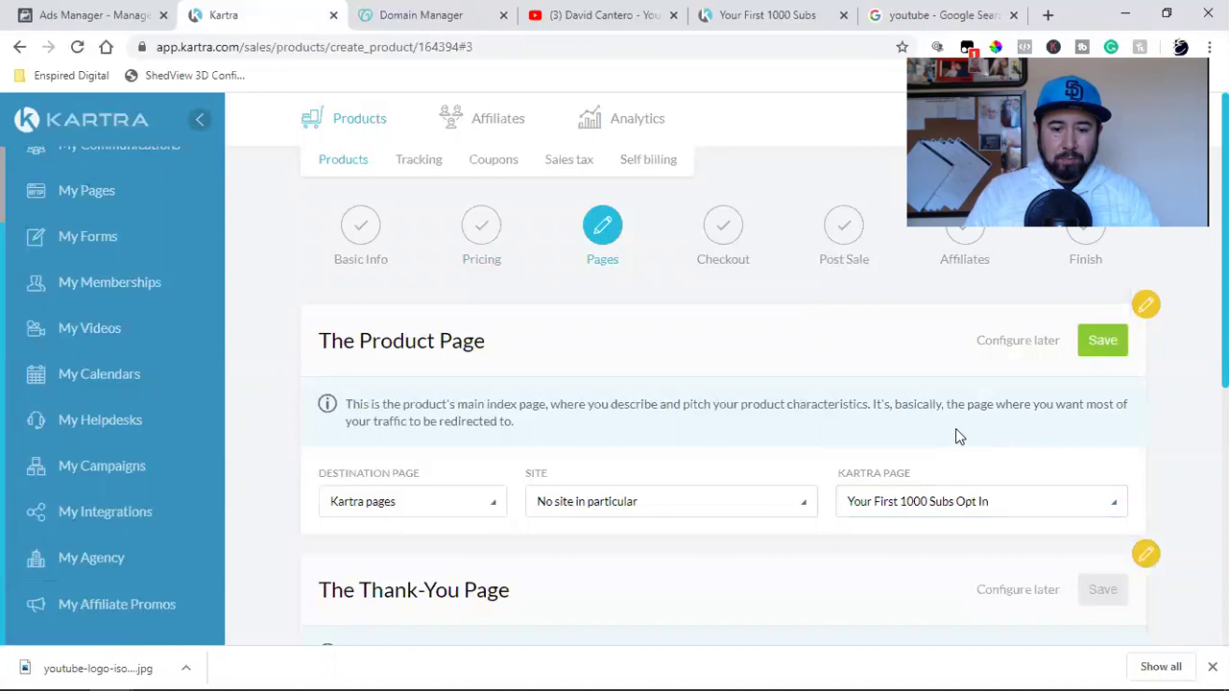
{"action": "left_click", "coordinate": [1104, 343]}
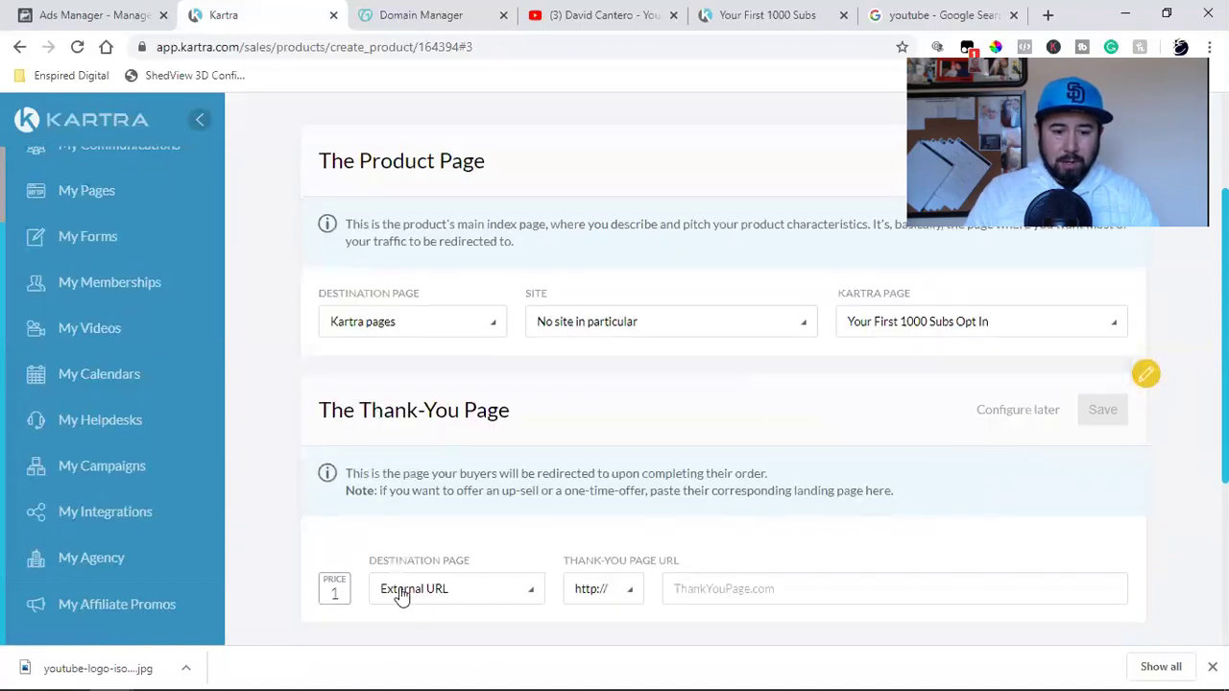
- Set the thank-you page for price 1 to the Kartra page "Your First 1000 Subs TY Page", no site in particular, and save it
{"action": "left_click", "coordinate": [405, 590]}
{"action": "scroll", "coordinate": [521, 474], "scroll_direction": "down", "scroll_amount": 2}
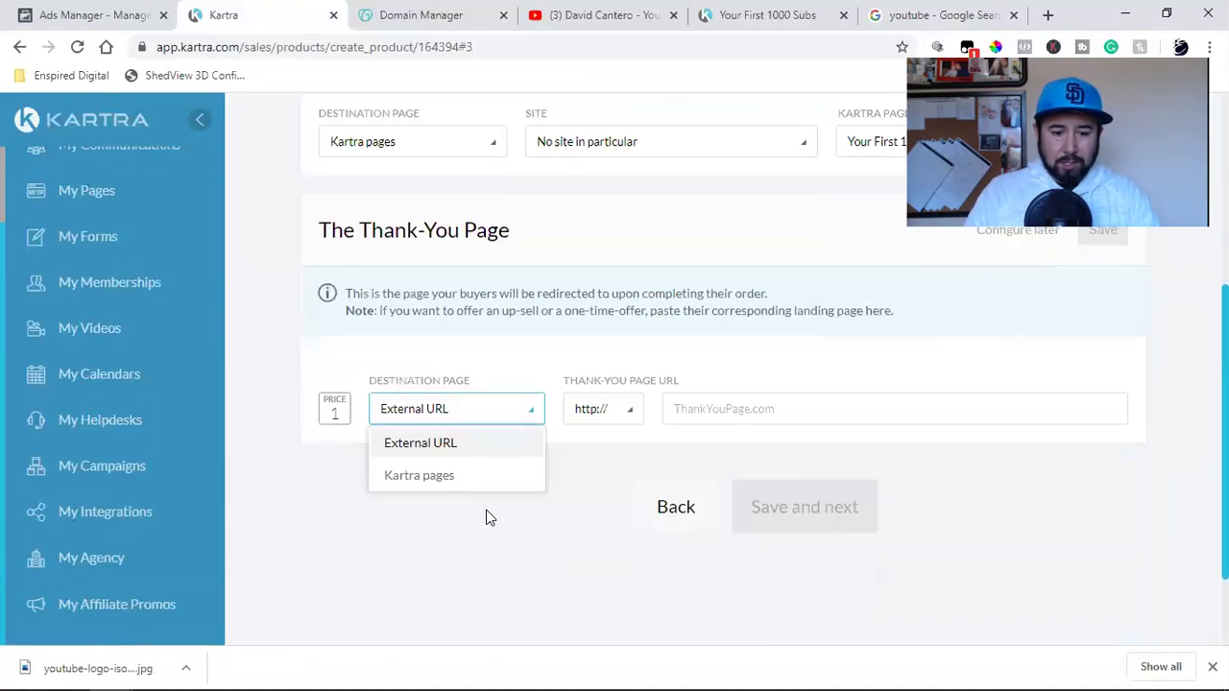
{"action": "left_click", "coordinate": [418, 489]}
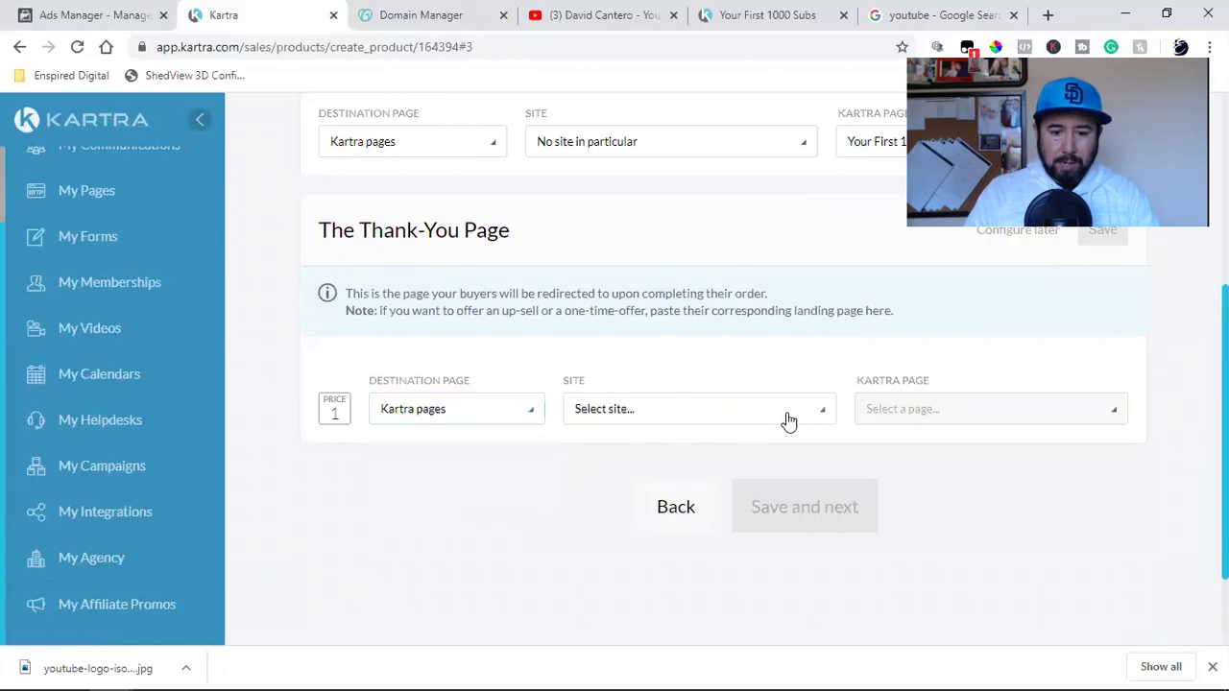
{"action": "left_click", "coordinate": [715, 419]}
{"action": "left_click", "coordinate": [671, 474]}
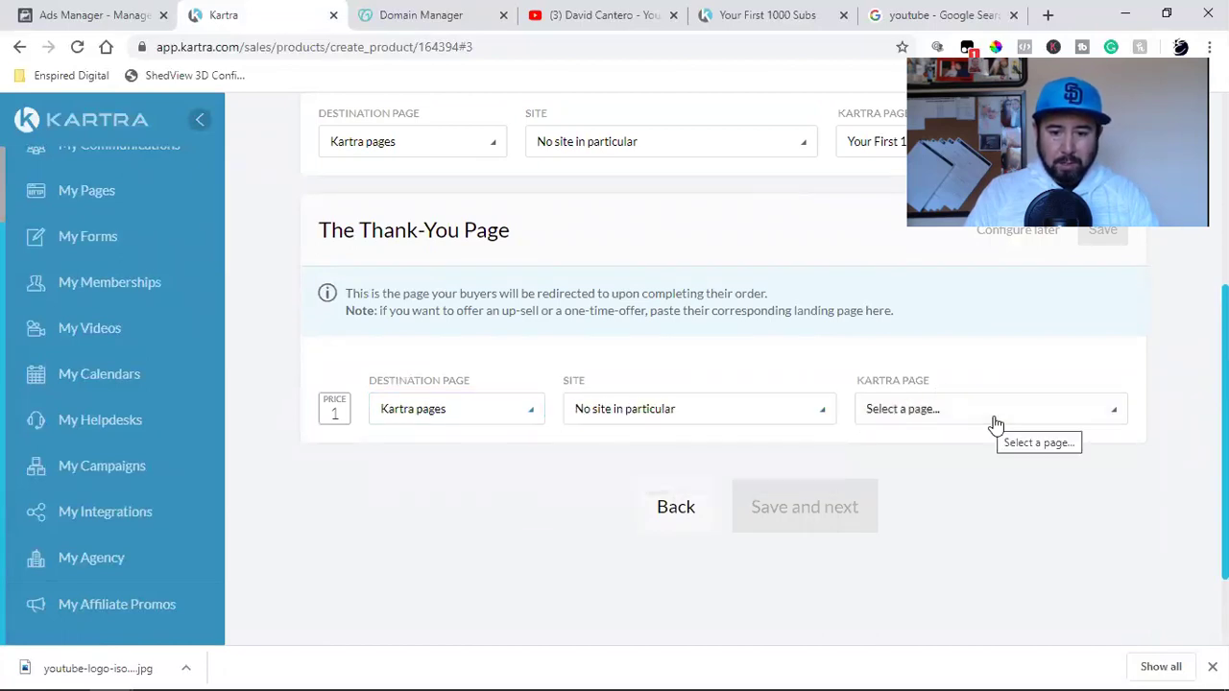
{"action": "left_click", "coordinate": [994, 422]}
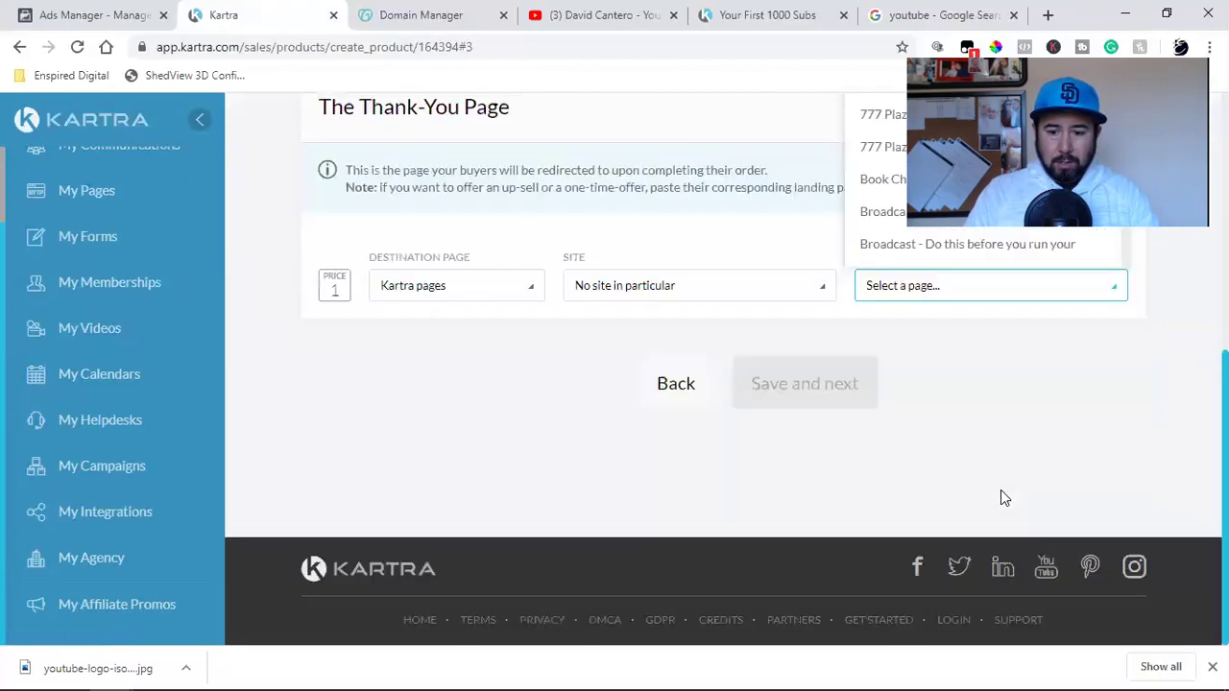
{"action": "scroll", "coordinate": [959, 490], "scroll_direction": "down", "scroll_amount": 3}
{"action": "scroll", "coordinate": [963, 563], "scroll_direction": "down", "scroll_amount": 10}
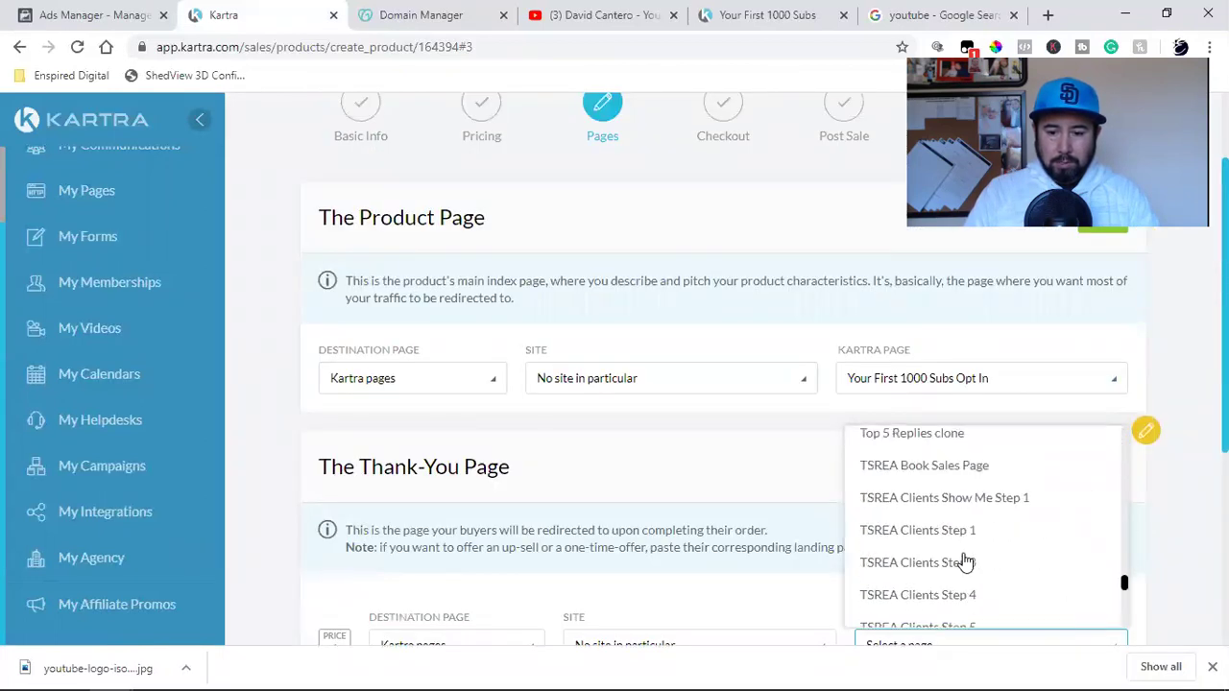
{"action": "left_click", "coordinate": [970, 613]}
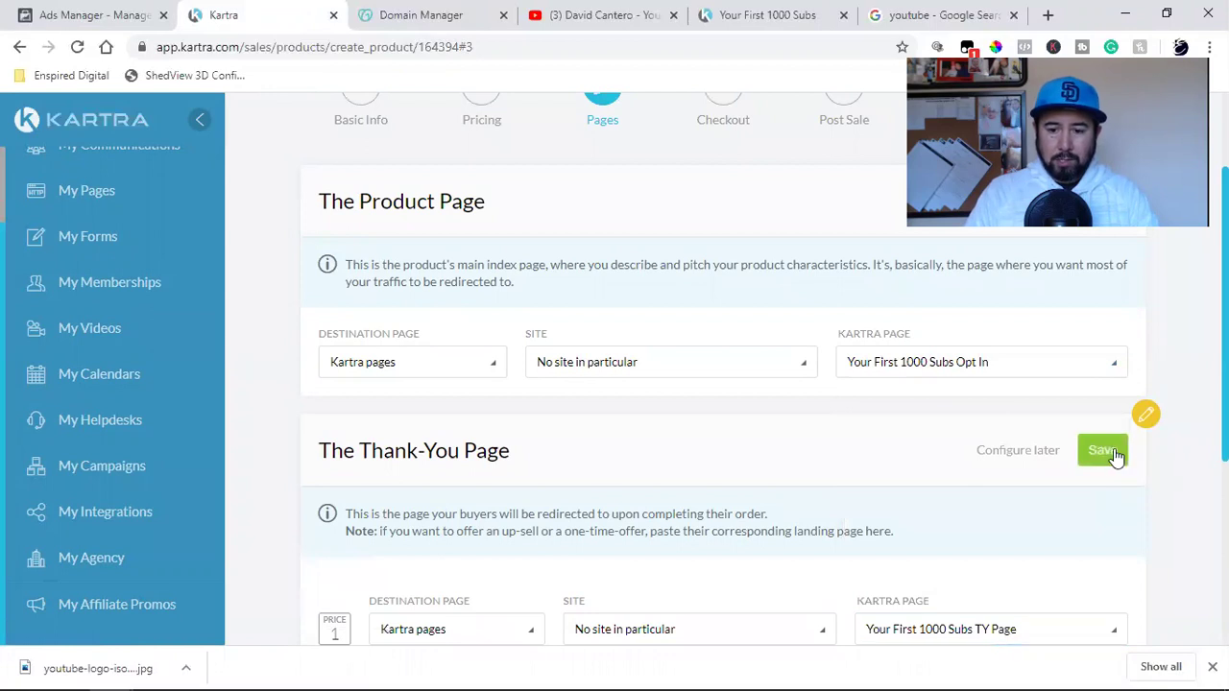
{"action": "left_click", "coordinate": [1101, 456]}
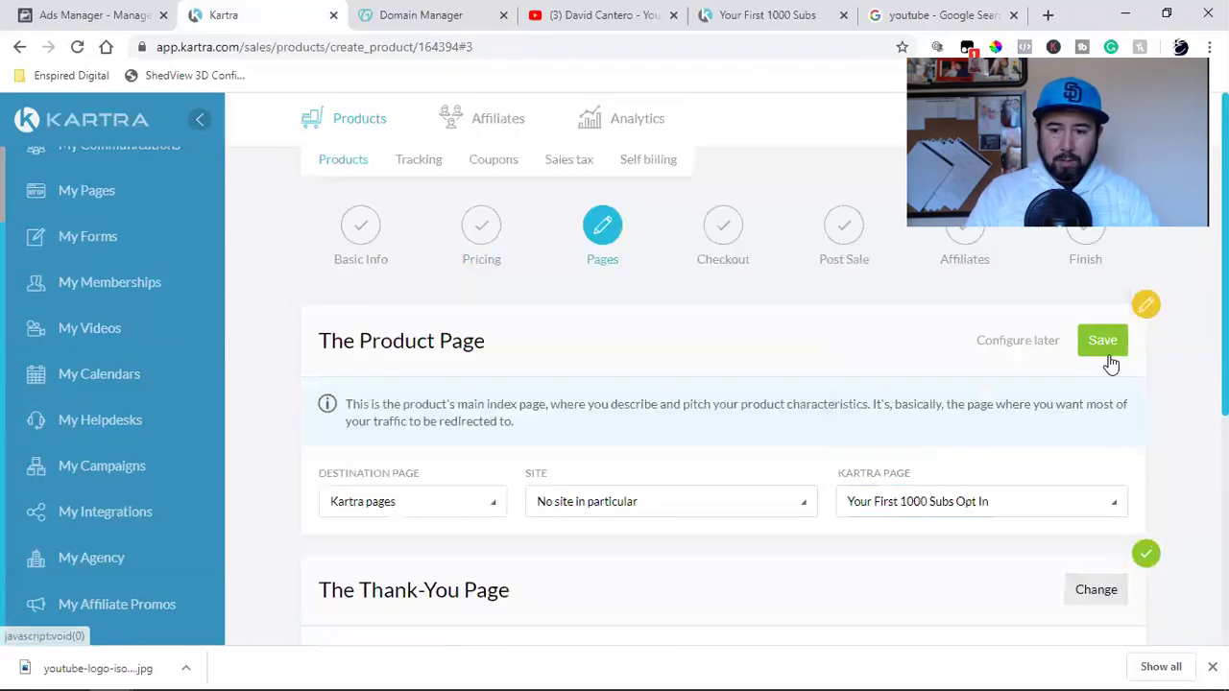
- Save the product page selection and proceed to the Checkout stage
{"action": "left_click", "coordinate": [1102, 339]}
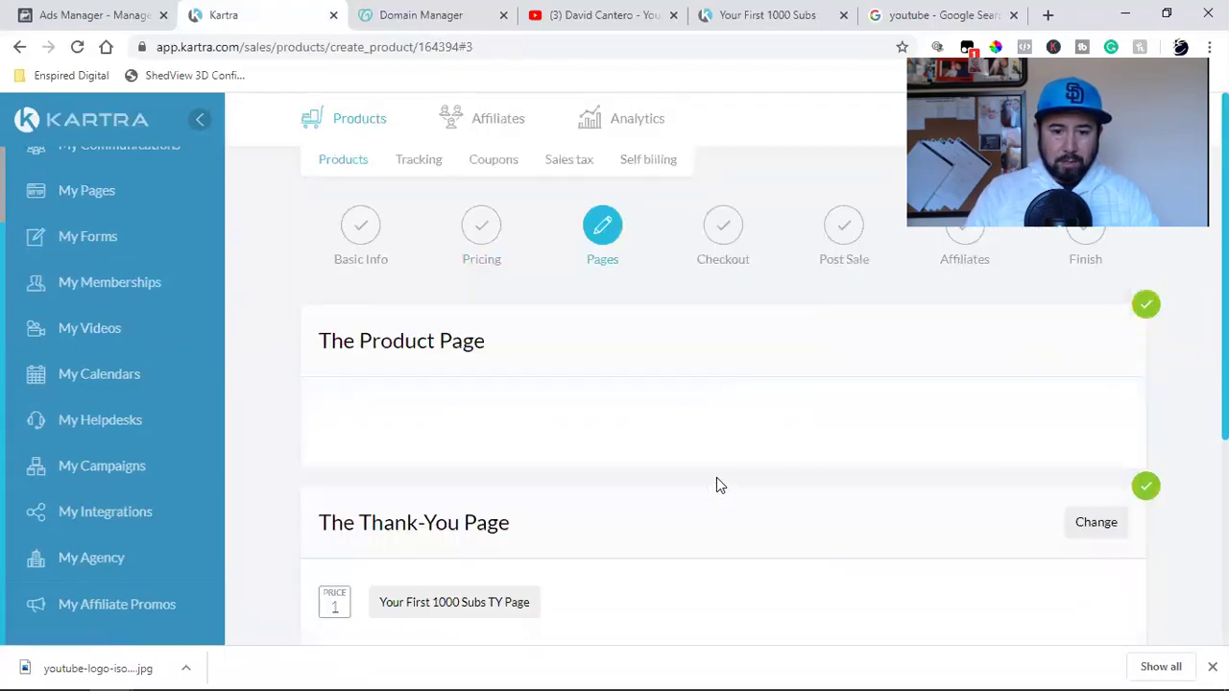
{"action": "scroll", "coordinate": [716, 485], "scroll_direction": "down", "scroll_amount": 4}
{"action": "left_click", "coordinate": [826, 384]}
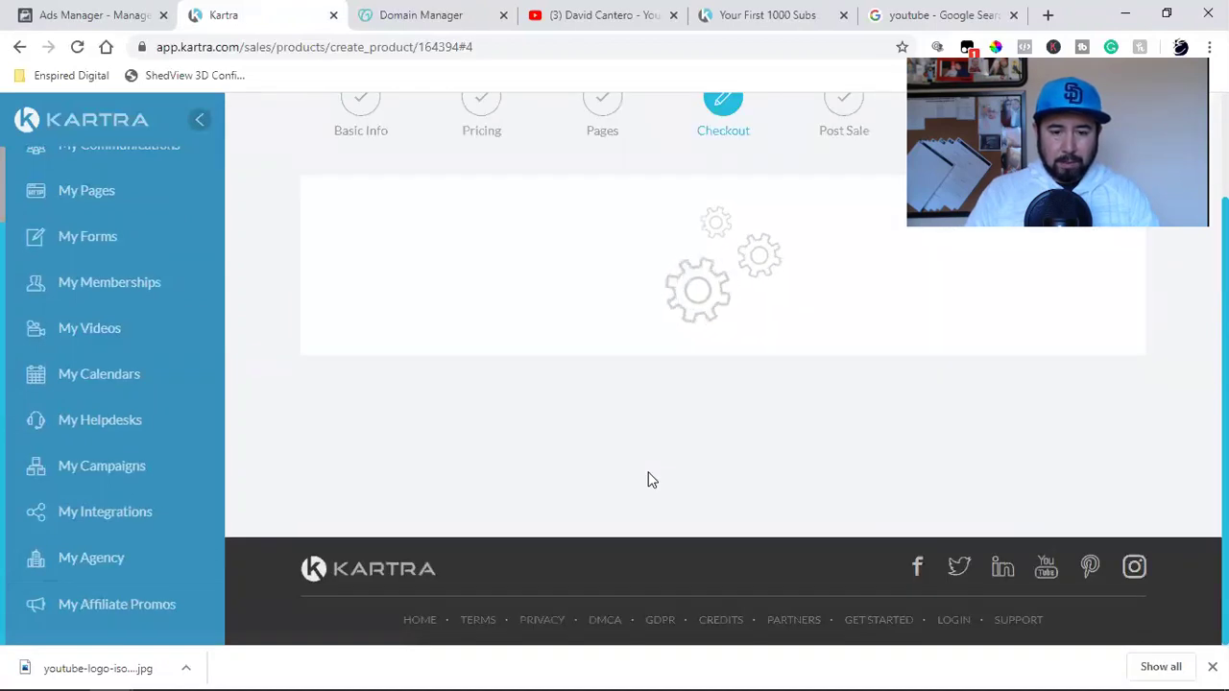
- Change the checkout page look and feel to "Overlay pop up window on your site" and save it
{"action": "scroll", "coordinate": [648, 480], "scroll_direction": "up", "scroll_amount": 3}
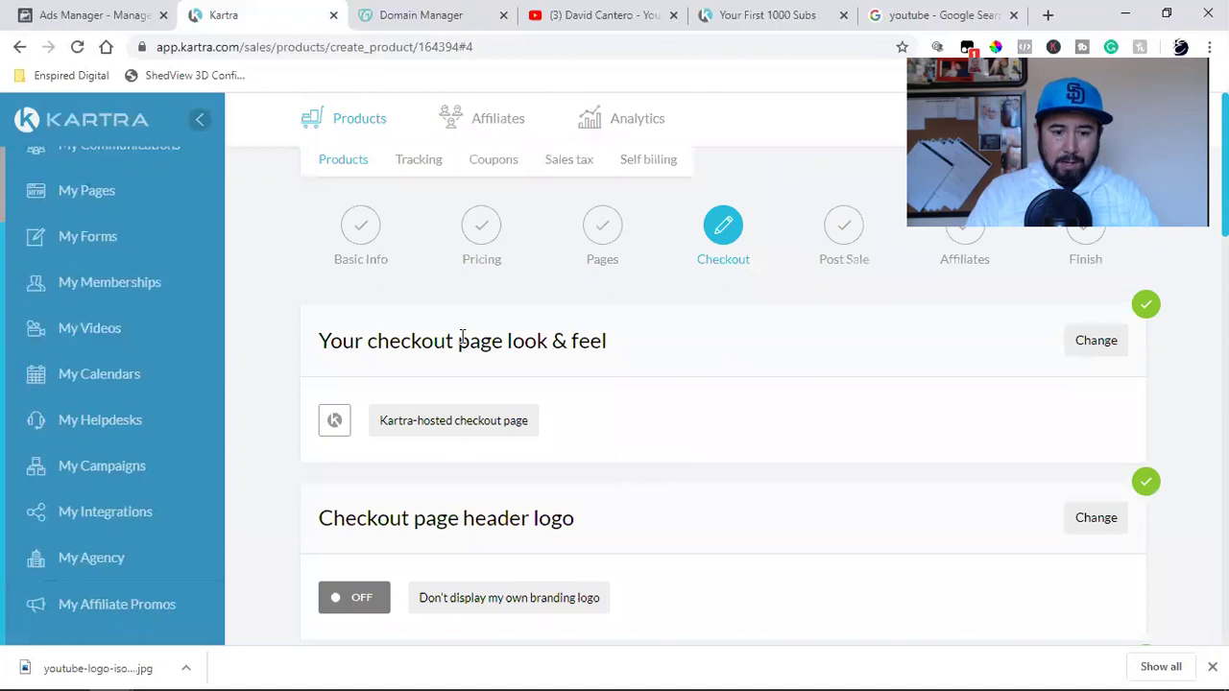
{"action": "left_click", "coordinate": [1096, 341]}
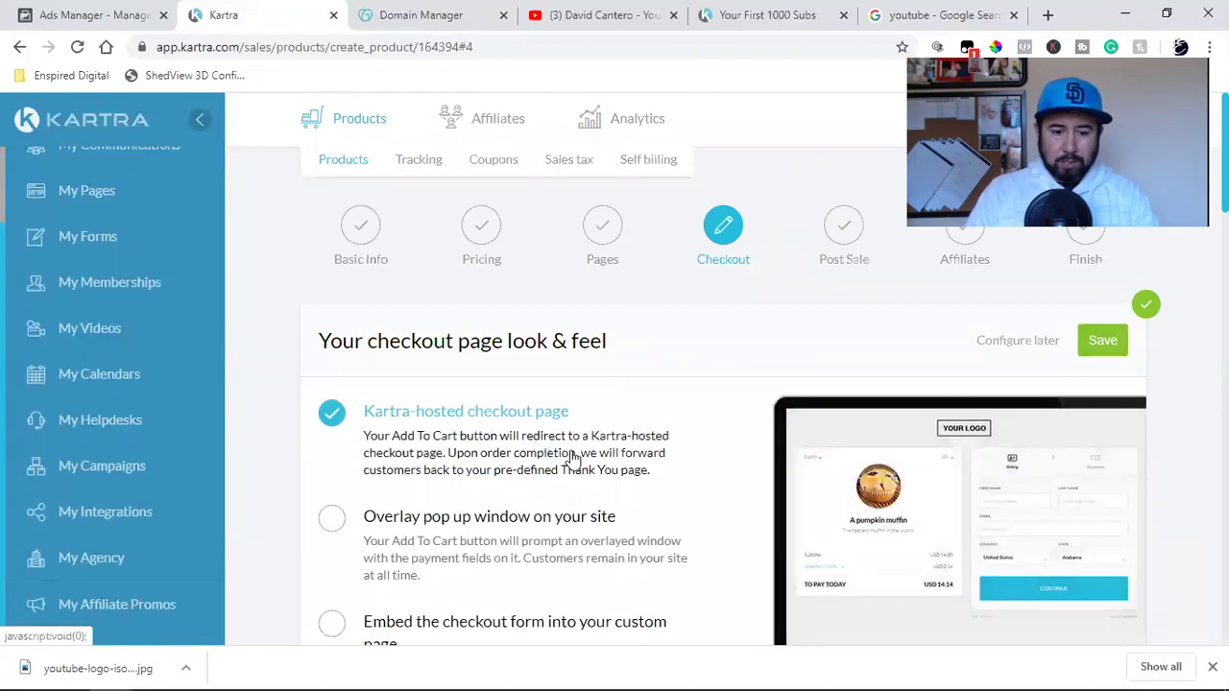
{"action": "left_click", "coordinate": [348, 518]}
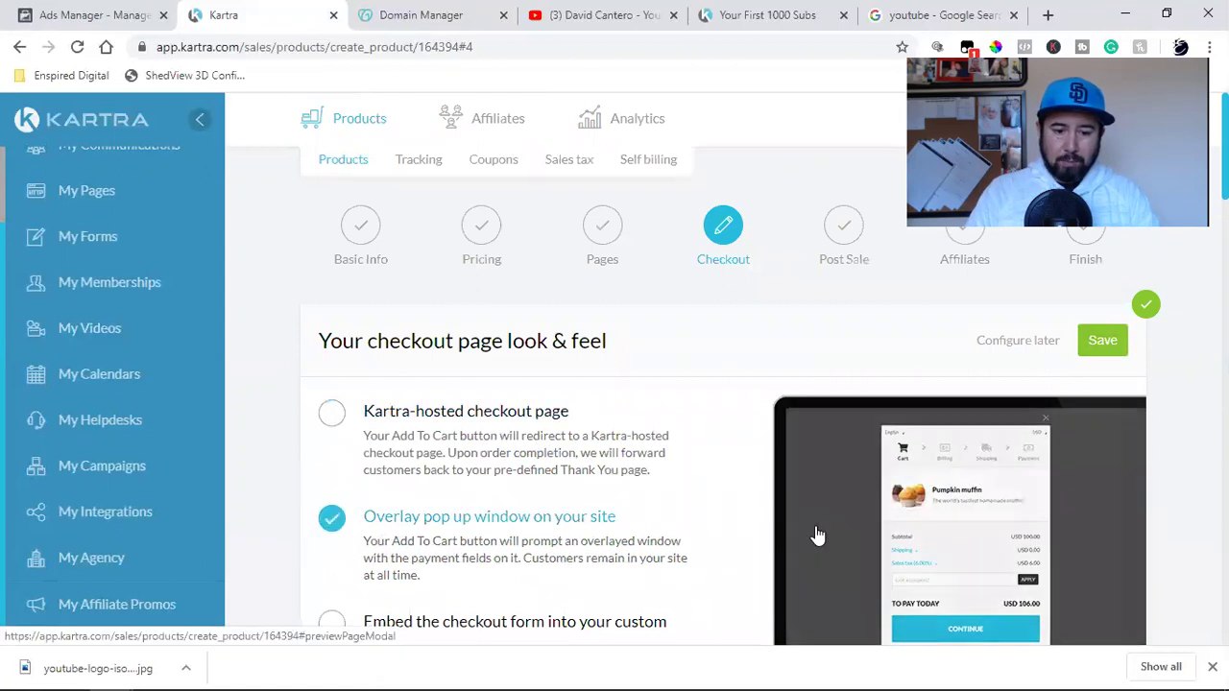
{"action": "left_click", "coordinate": [1104, 338]}
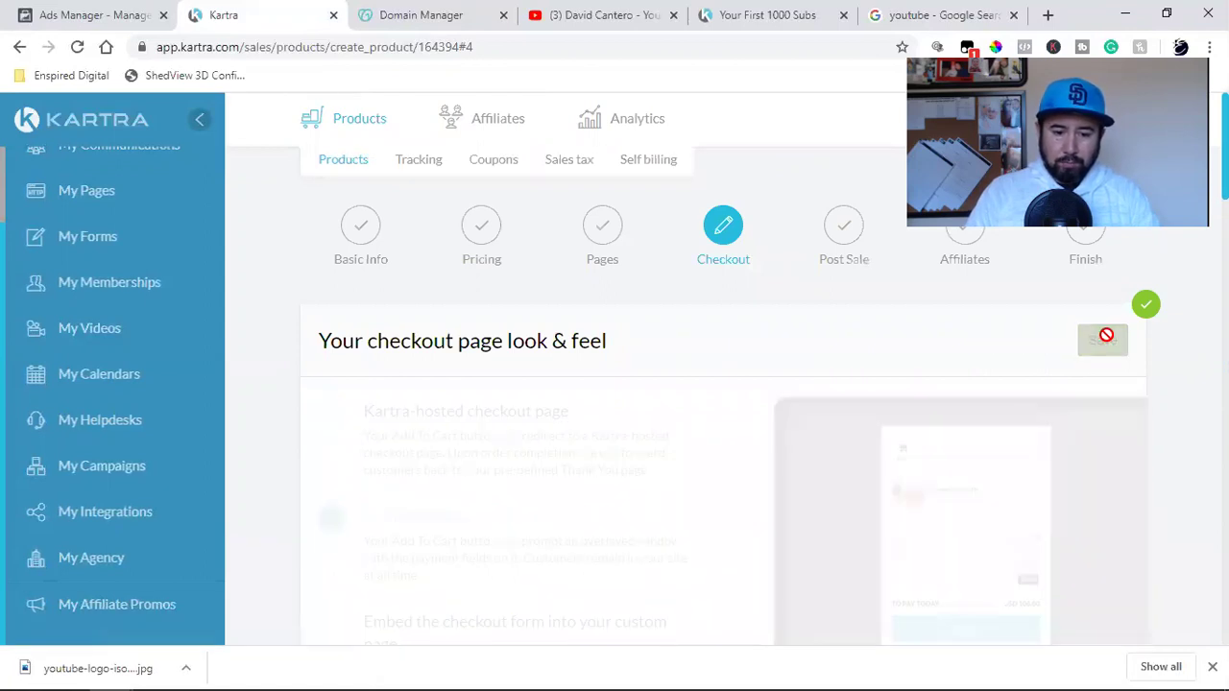
{"action": "scroll", "coordinate": [727, 472], "scroll_direction": "down", "scroll_amount": 2}
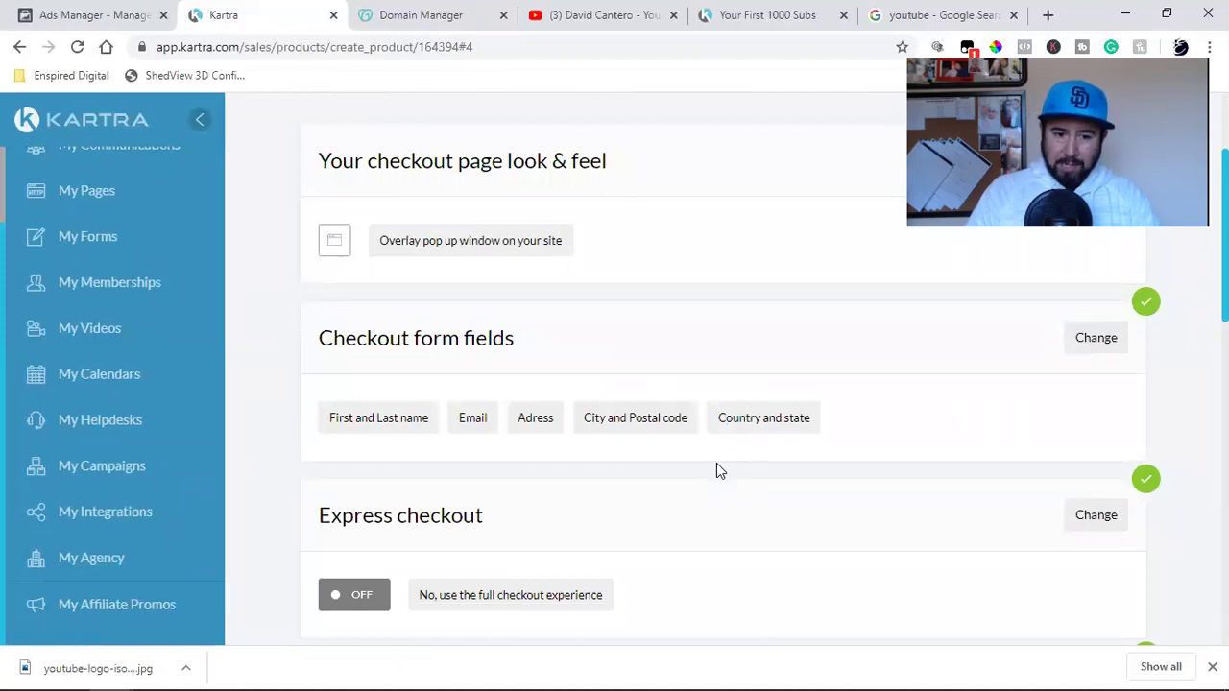
{"action": "scroll", "coordinate": [703, 467], "scroll_direction": "down", "scroll_amount": 2}
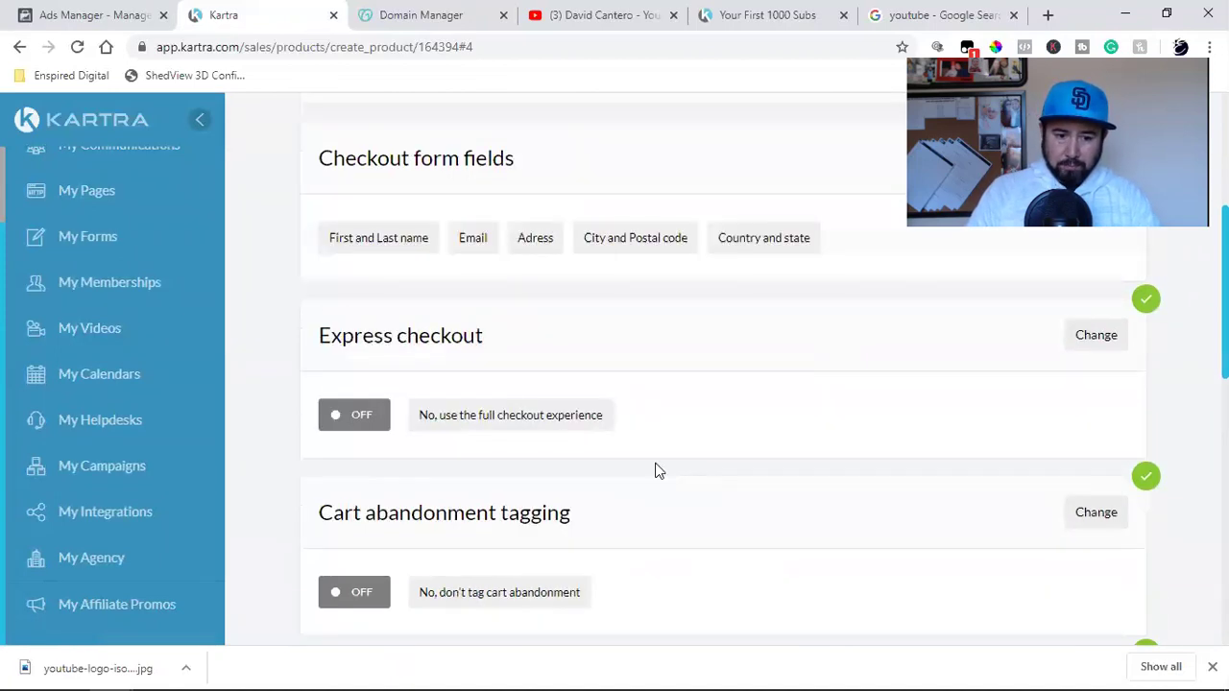
- Set Express checkout to "Yes, activate one-click confirmation" and save it
{"action": "left_click", "coordinate": [1094, 336]}
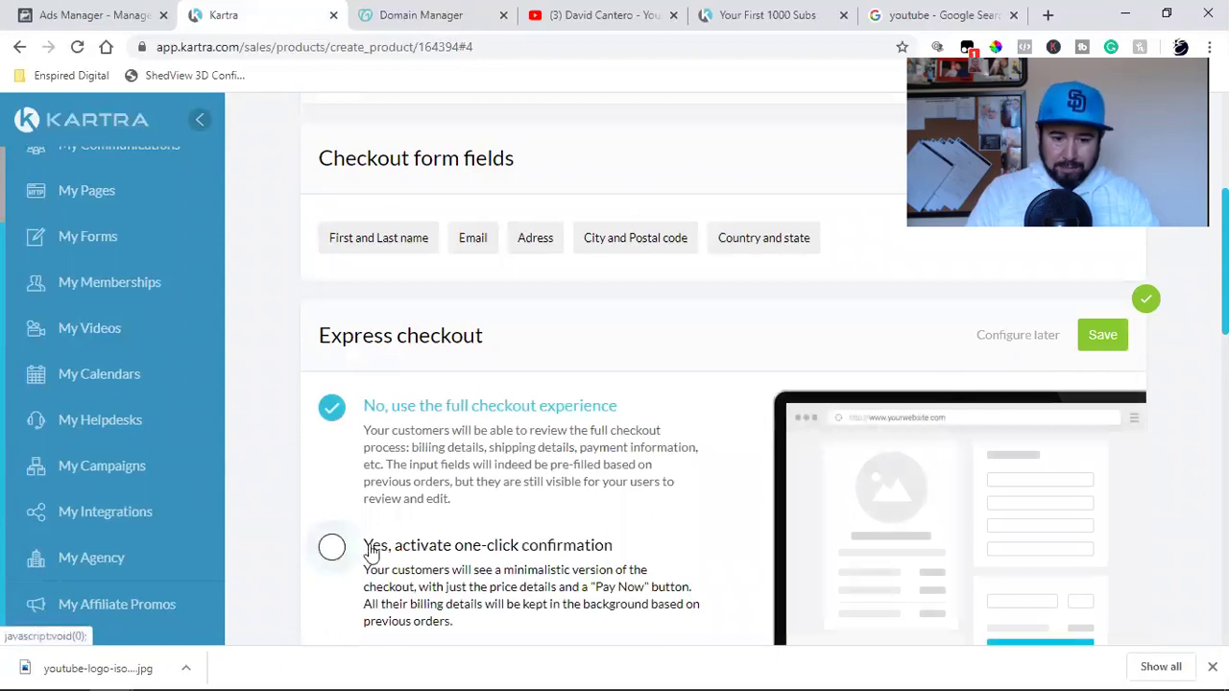
{"action": "left_click", "coordinate": [370, 550]}
{"action": "scroll", "coordinate": [694, 535], "scroll_direction": "down", "scroll_amount": 2}
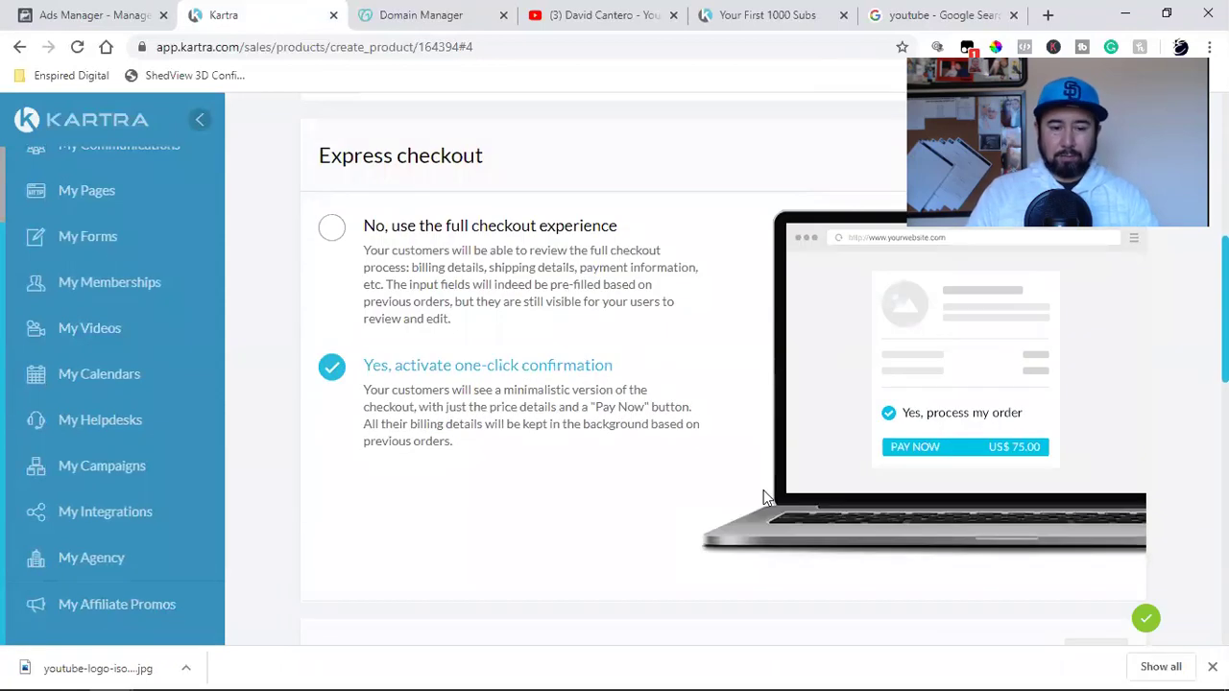
{"action": "scroll", "coordinate": [765, 497], "scroll_direction": "up", "scroll_amount": 2}
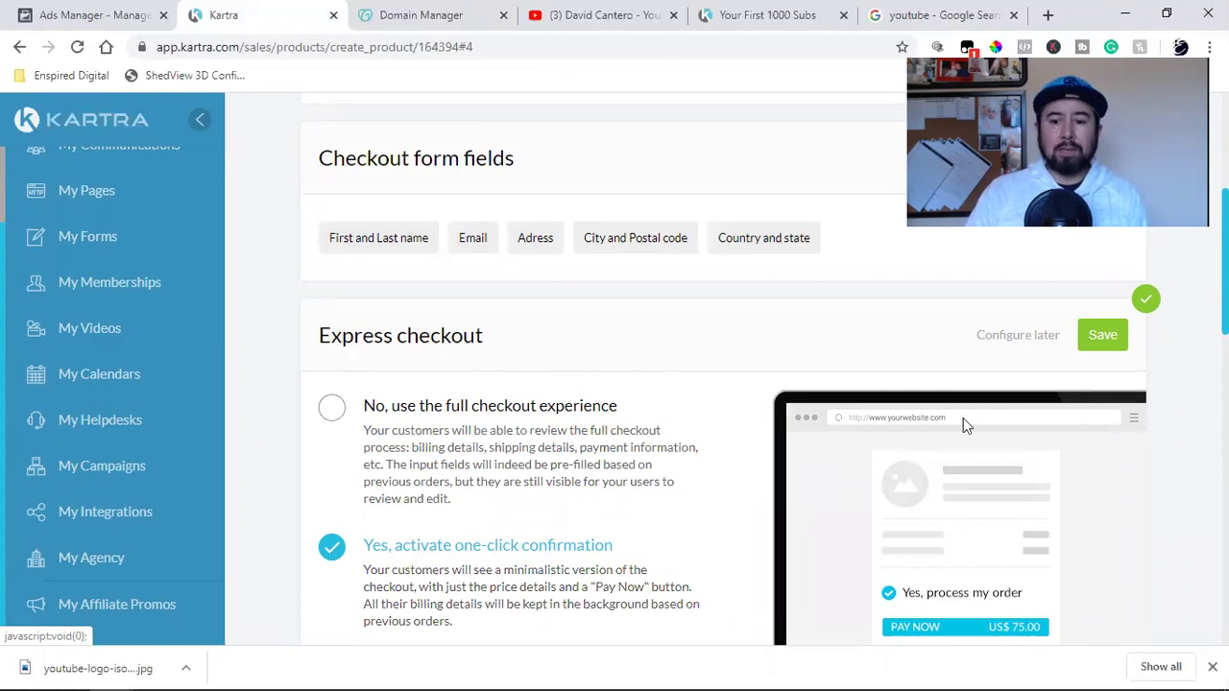
{"action": "left_click", "coordinate": [1094, 331]}
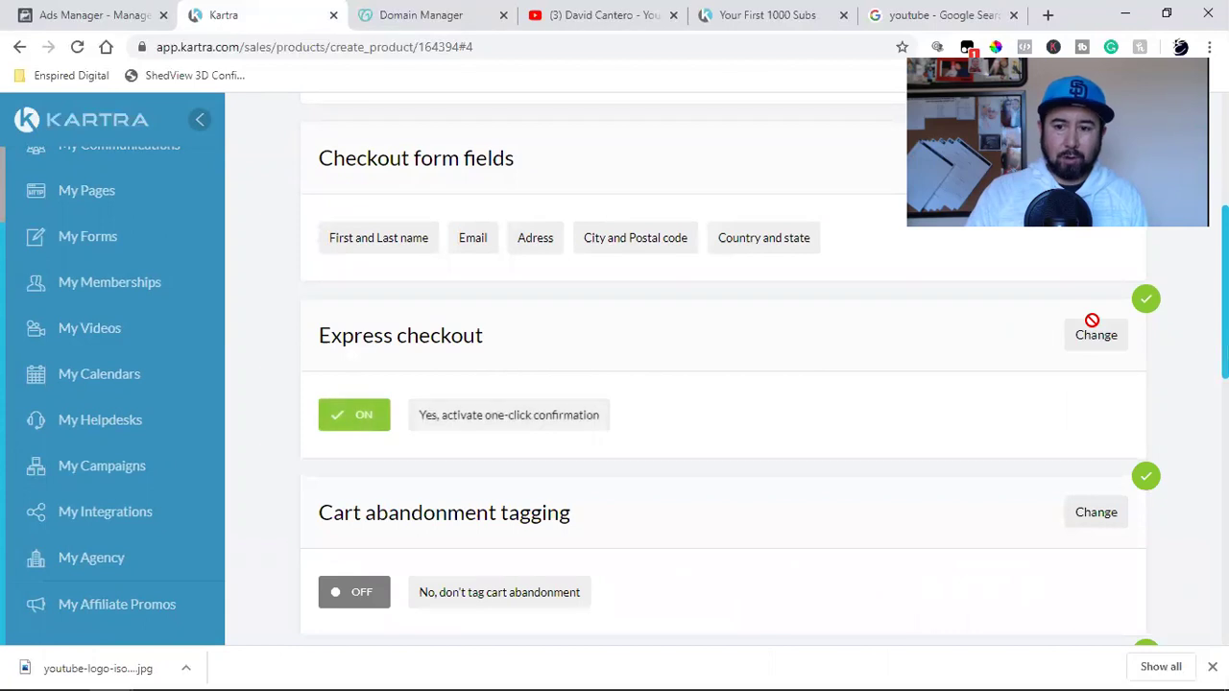
- Keep Terms and conditions on "No, don't activate", save it and proceed to the Post Sale stage
{"action": "scroll", "coordinate": [561, 347], "scroll_direction": "down", "scroll_amount": 2}
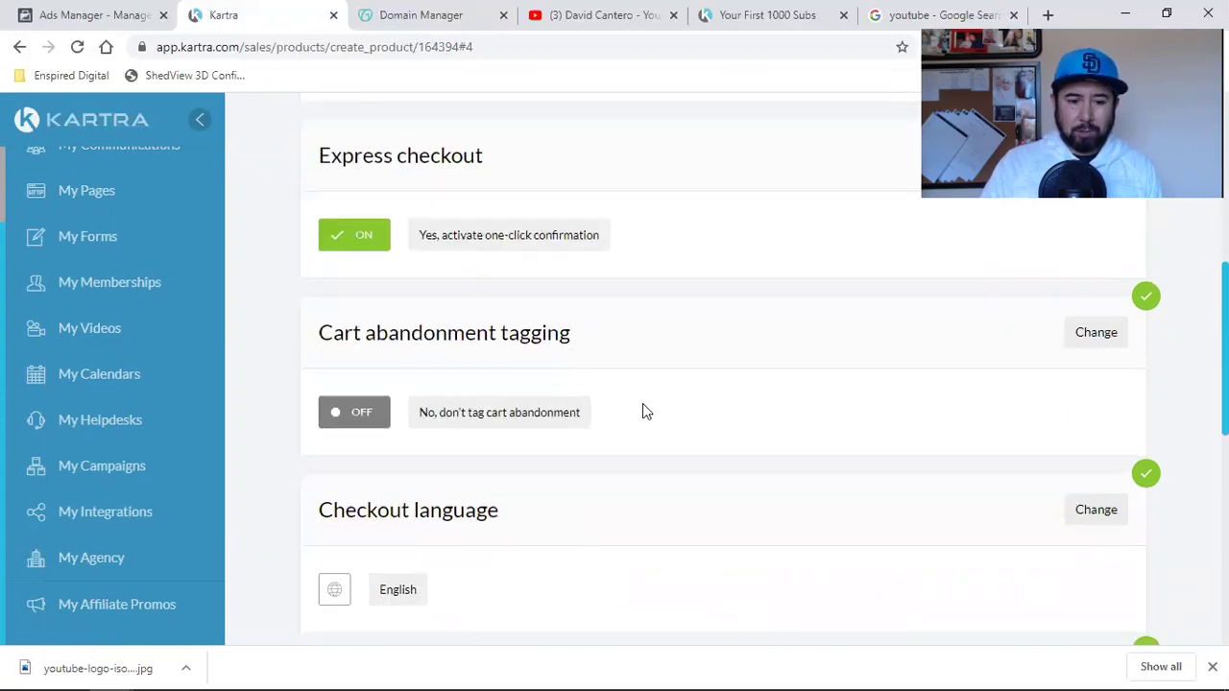
{"action": "scroll", "coordinate": [599, 408], "scroll_direction": "down", "scroll_amount": 4}
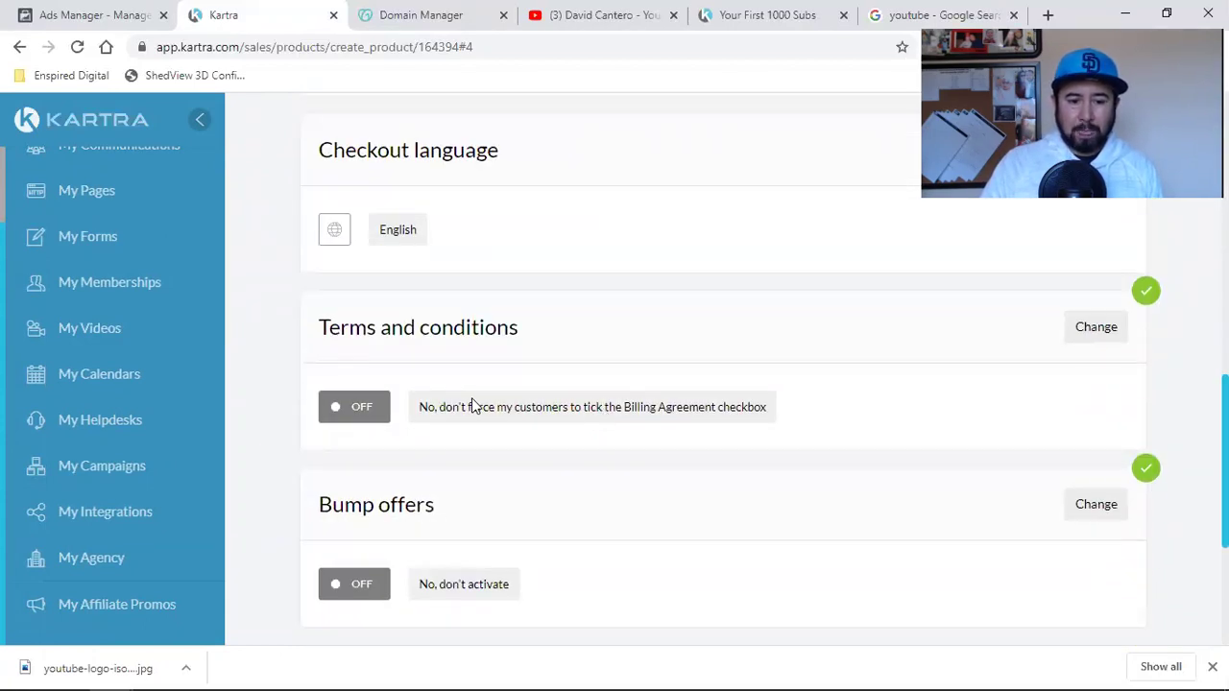
{"action": "left_click", "coordinate": [1086, 336]}
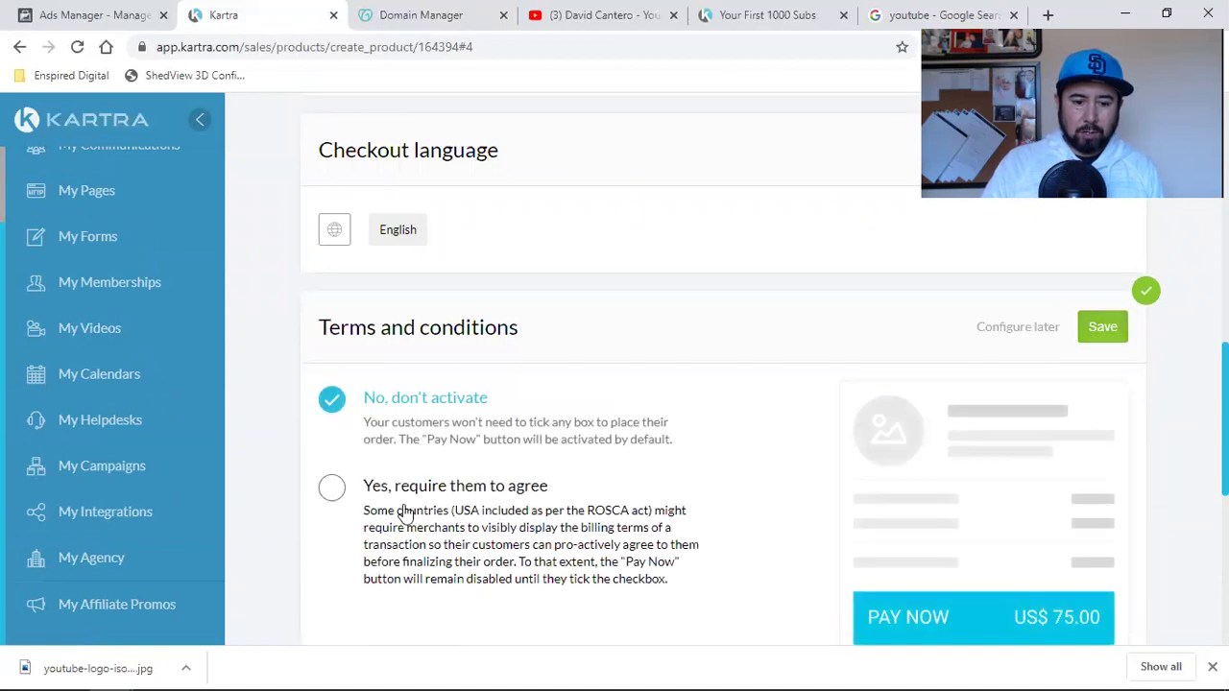
{"action": "left_click", "coordinate": [566, 487]}
{"action": "left_click", "coordinate": [417, 399]}
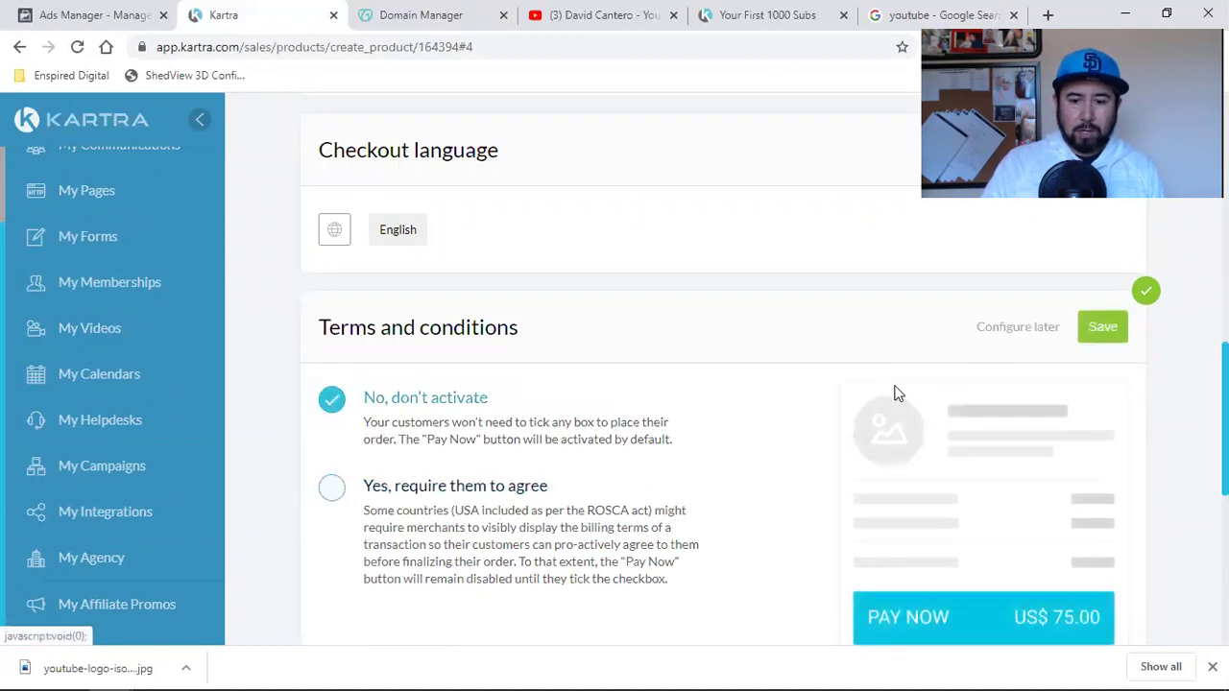
{"action": "left_click", "coordinate": [1102, 327]}
{"action": "scroll", "coordinate": [707, 460], "scroll_direction": "down", "scroll_amount": 4}
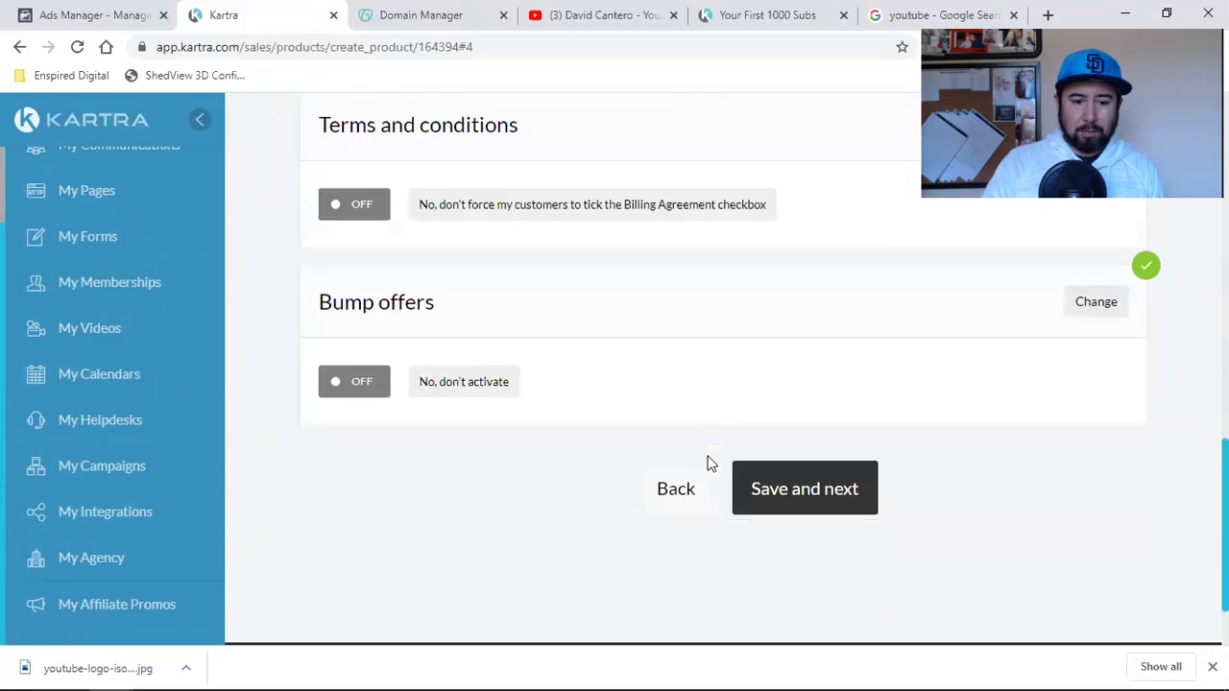
{"action": "left_click", "coordinate": [807, 410]}
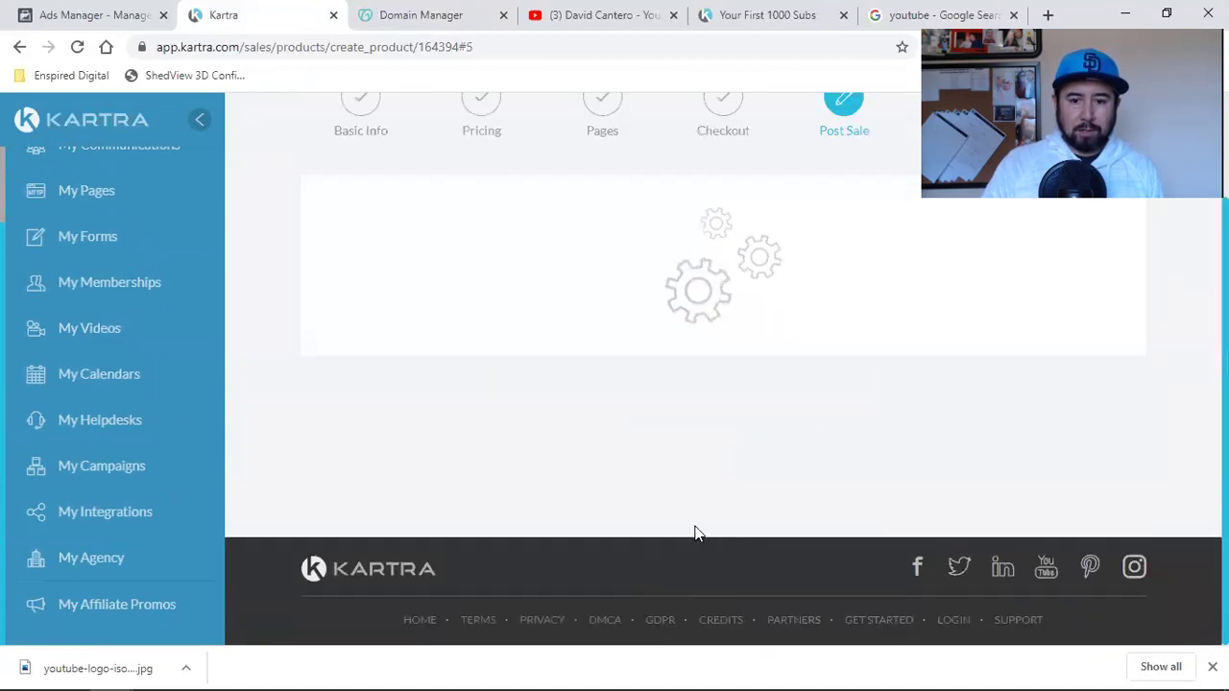
- Start a new customers list for price 1 and name it "Your First 1000 Subs Students"
{"action": "scroll", "coordinate": [850, 507], "scroll_direction": "up", "scroll_amount": 4}
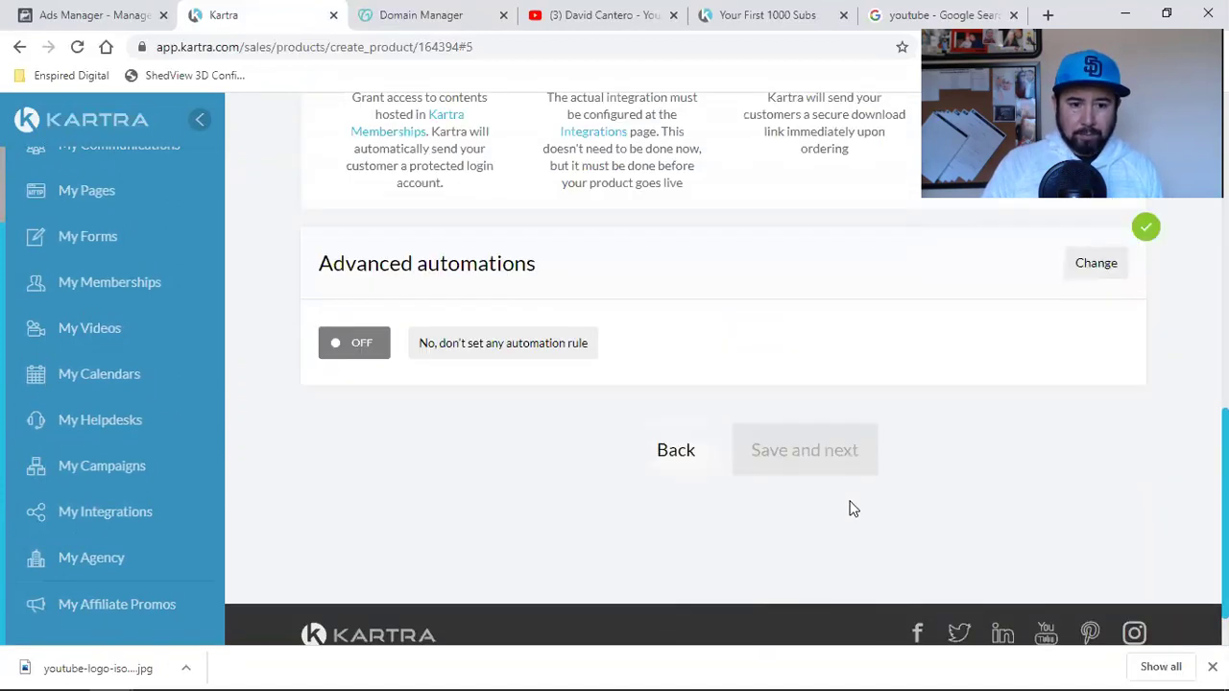
{"action": "scroll", "coordinate": [850, 509], "scroll_direction": "up", "scroll_amount": 5}
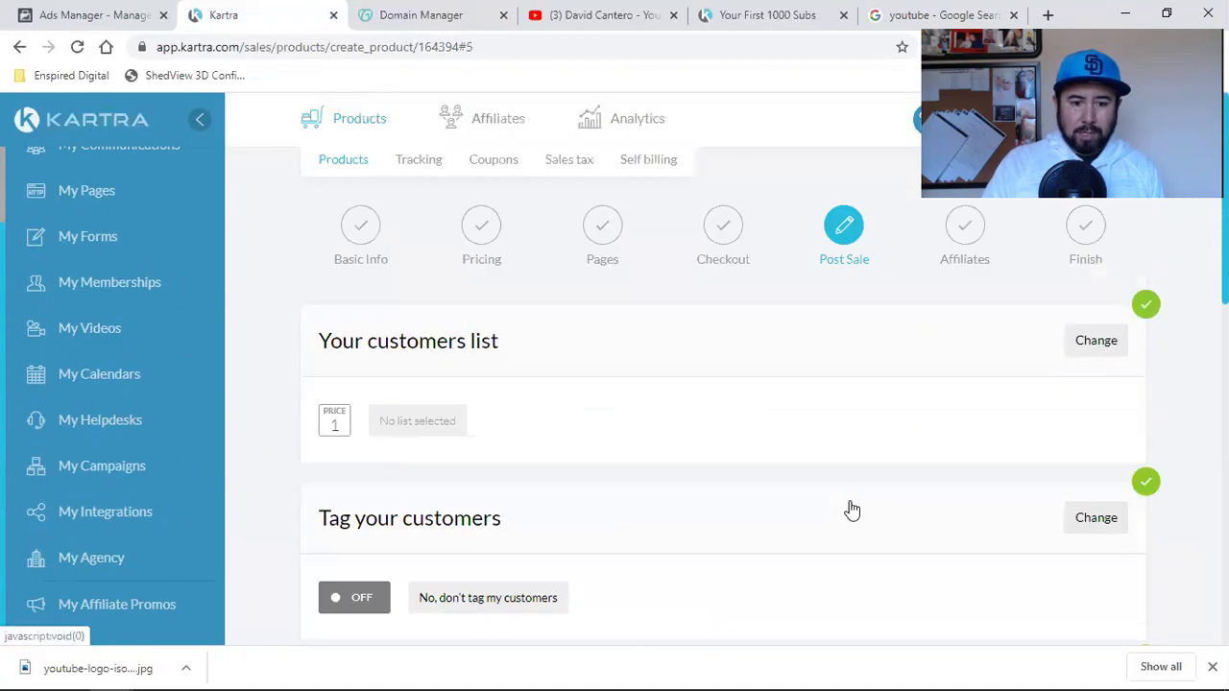
{"action": "left_click", "coordinate": [1094, 348]}
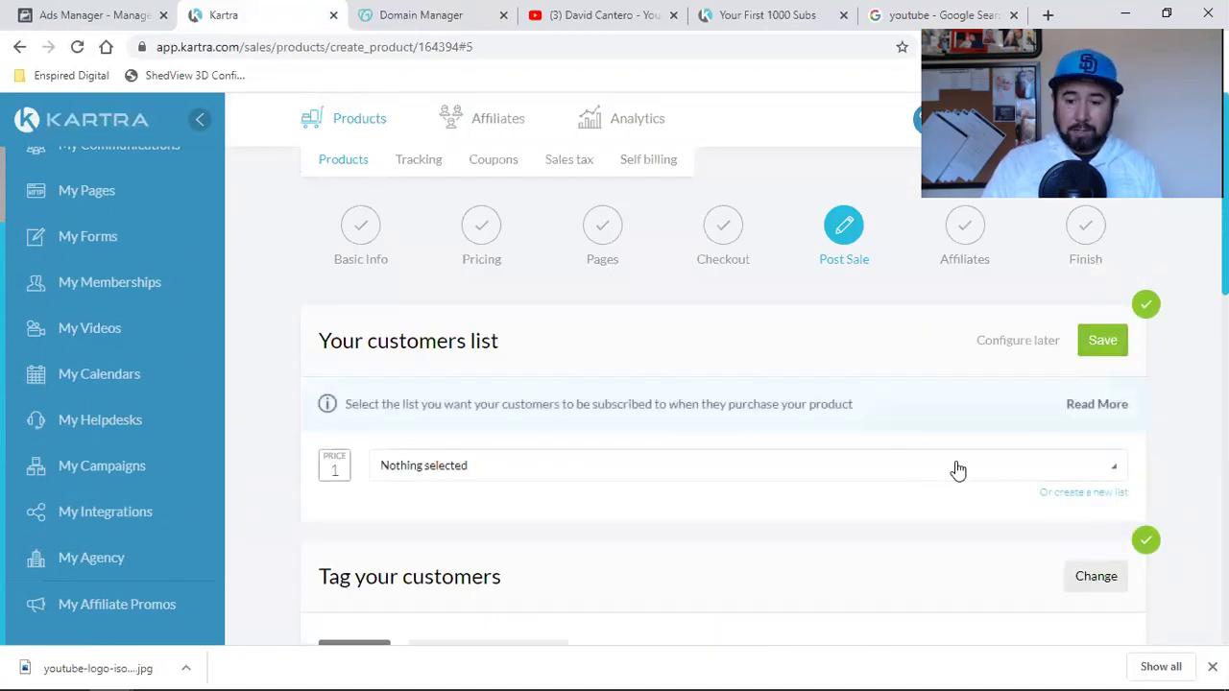
{"action": "left_click", "coordinate": [1107, 495]}
{"action": "left_click", "coordinate": [615, 271]}
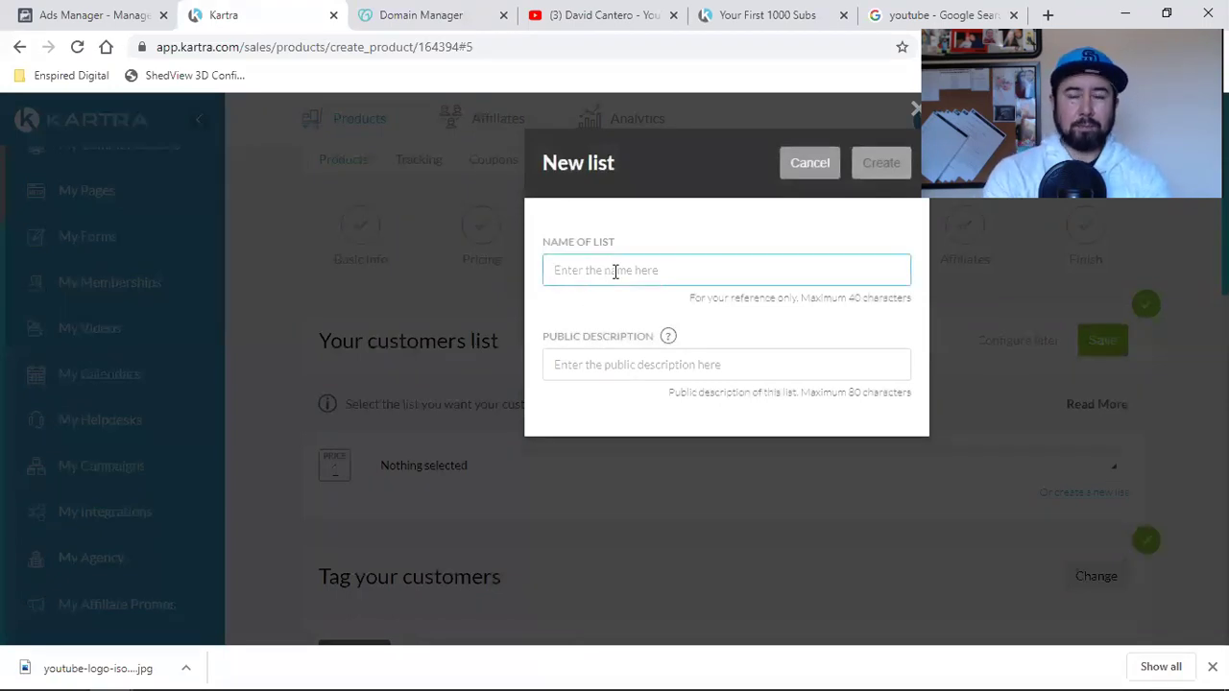
{"action": "type", "text": "Your"}
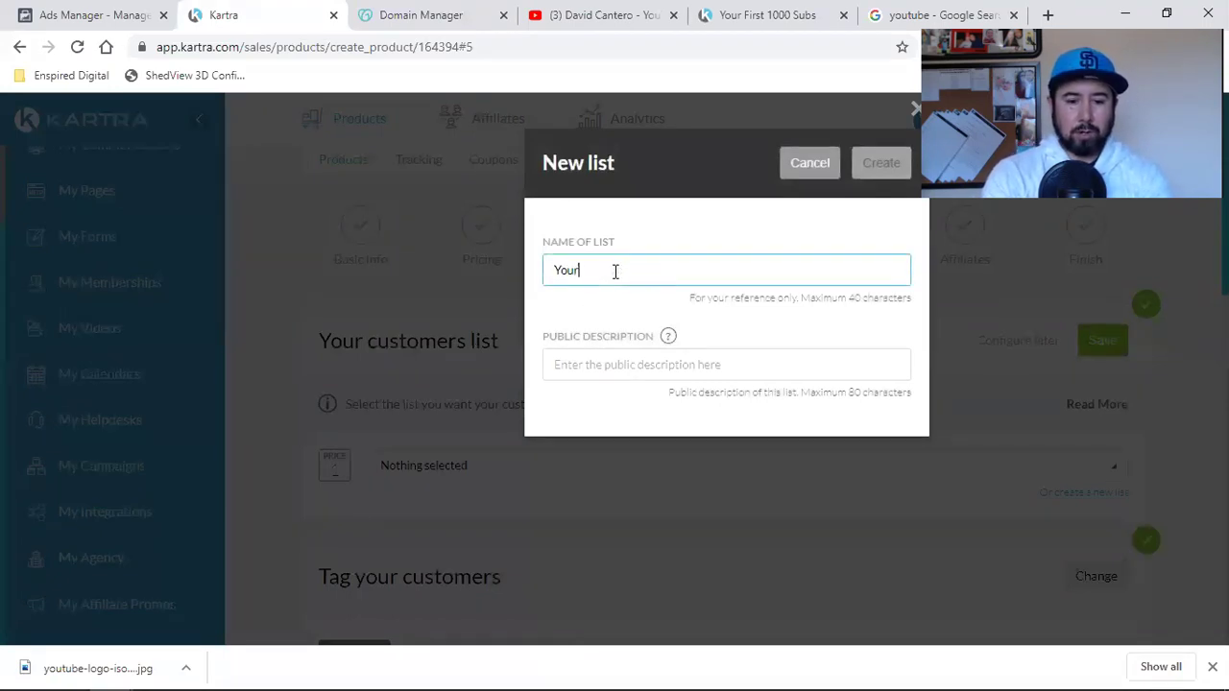
{"action": "type", "text": " First 1000 Subs Stu"}
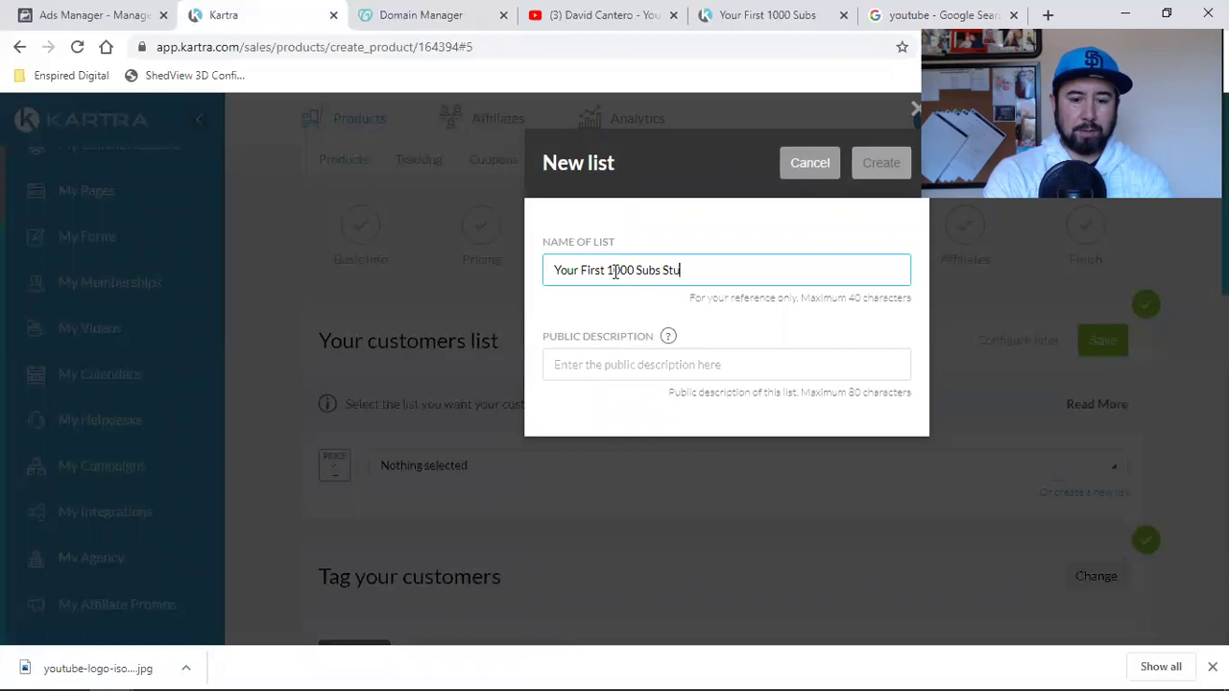
{"action": "type", "text": "ts"}
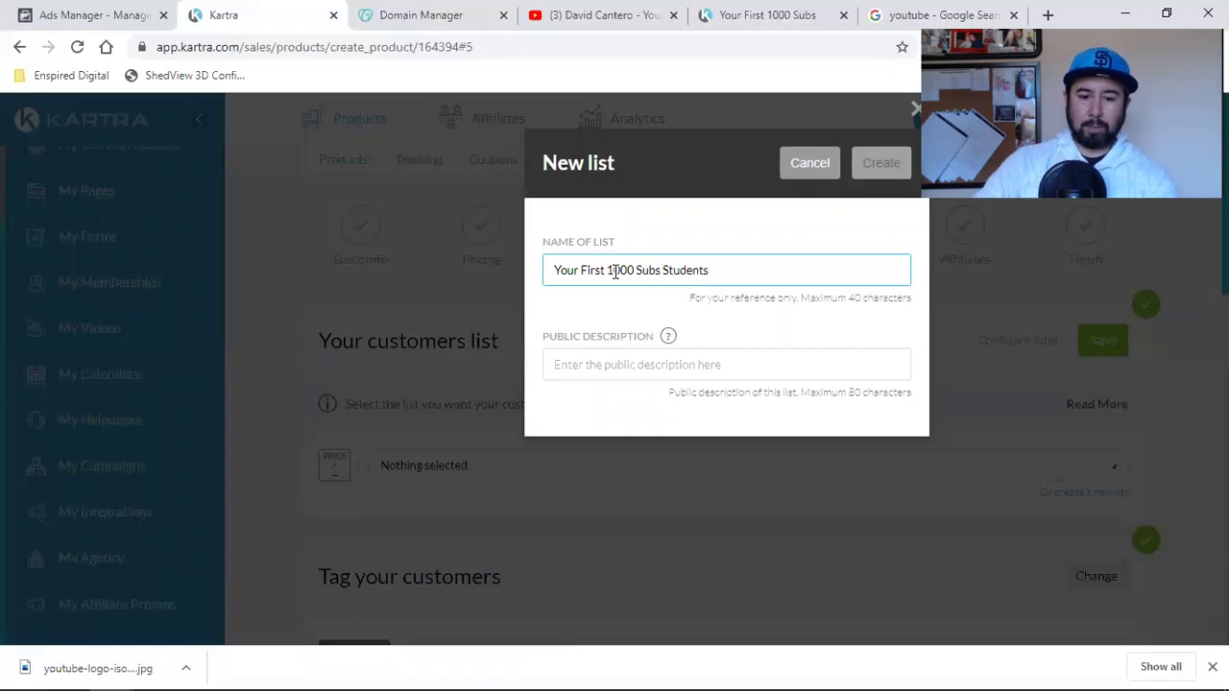
- Create the list with the public description "Thank You For Being An Awesome Student!" and save it as the product's customers list
{"action": "left_click", "coordinate": [601, 364]}
{"action": "type", "text": "Thank u"}
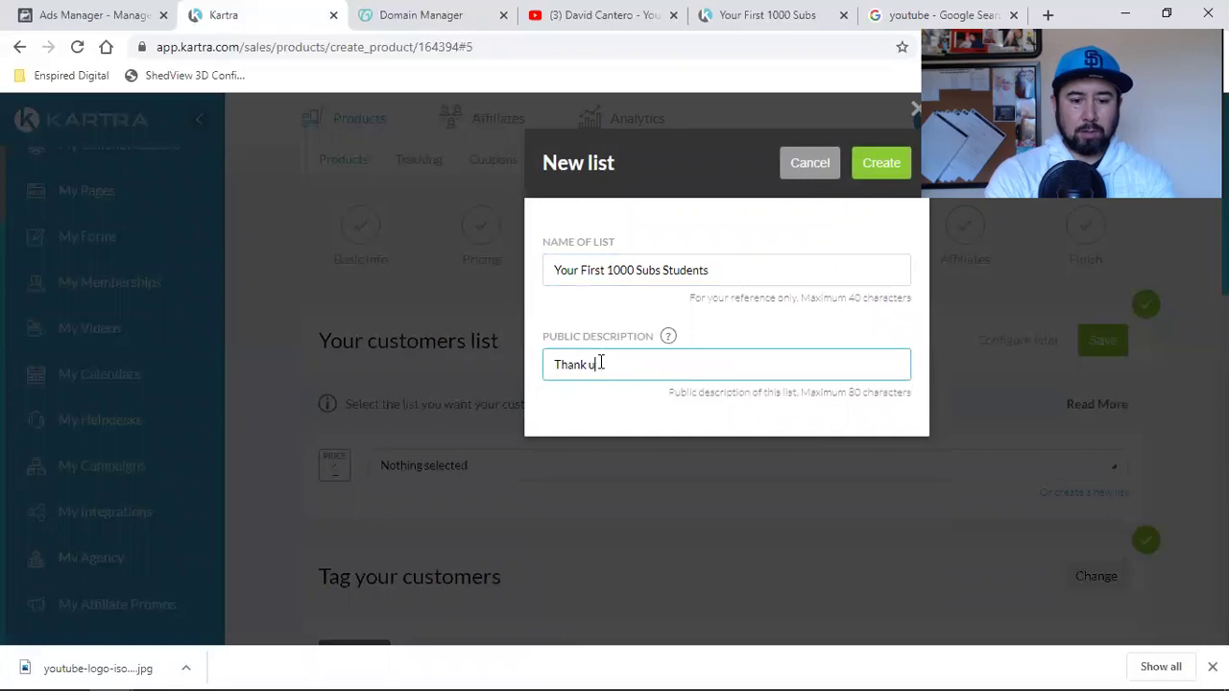
{"action": "key", "text": "BackSpace"}
{"action": "type", "text": "you for being an "}
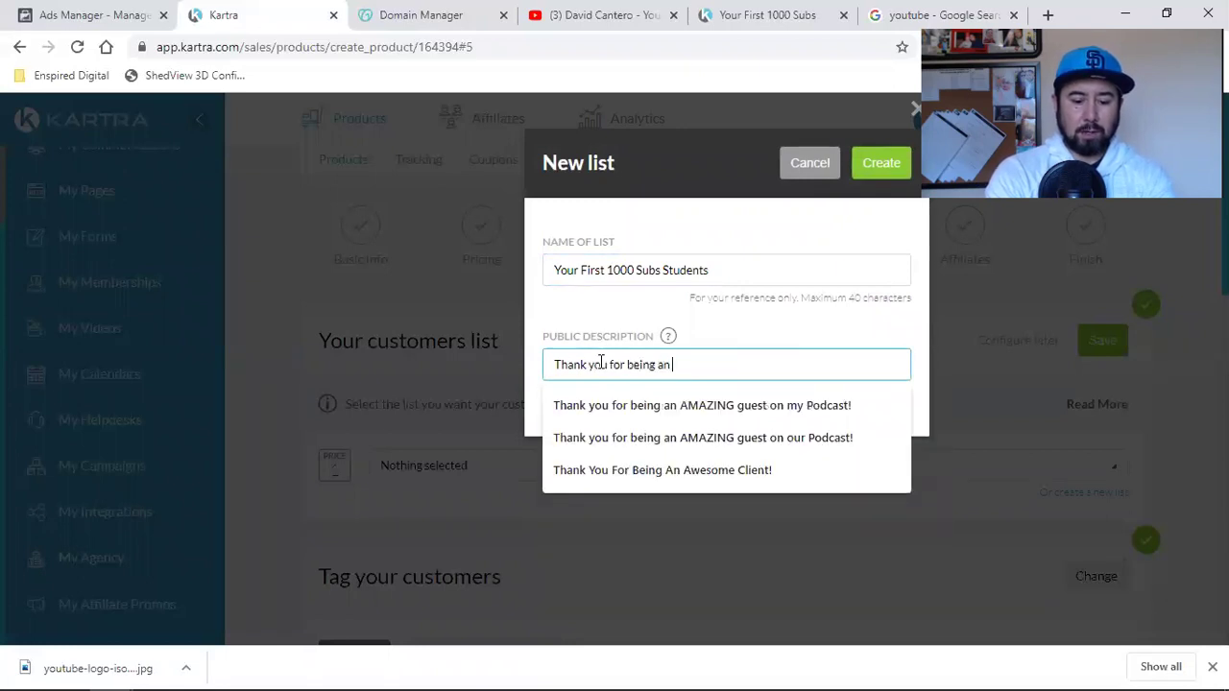
{"action": "type", "text": "awes"}
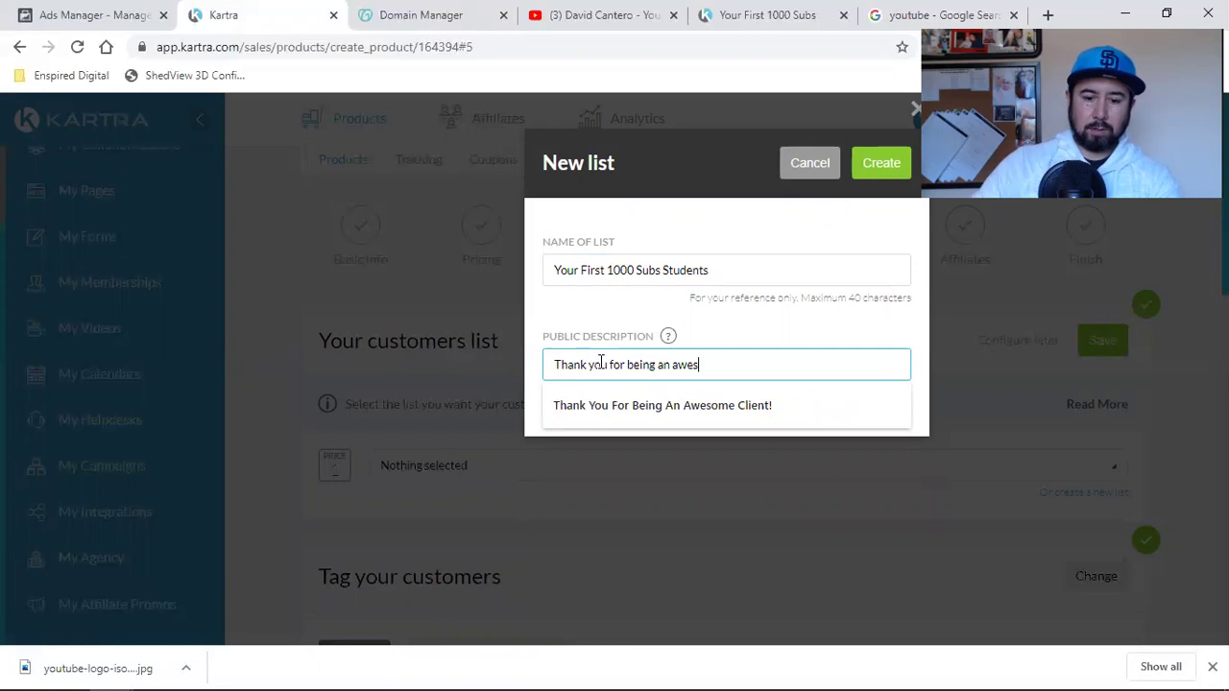
{"action": "left_click", "coordinate": [647, 404]}
{"action": "key", "text": "BackSpace"}
{"action": "key", "text": "BackSpace"}
{"action": "key", "text": "BackSpace"}
{"action": "key", "text": "BackSpace"}
{"action": "type", "text": "sTU!"}
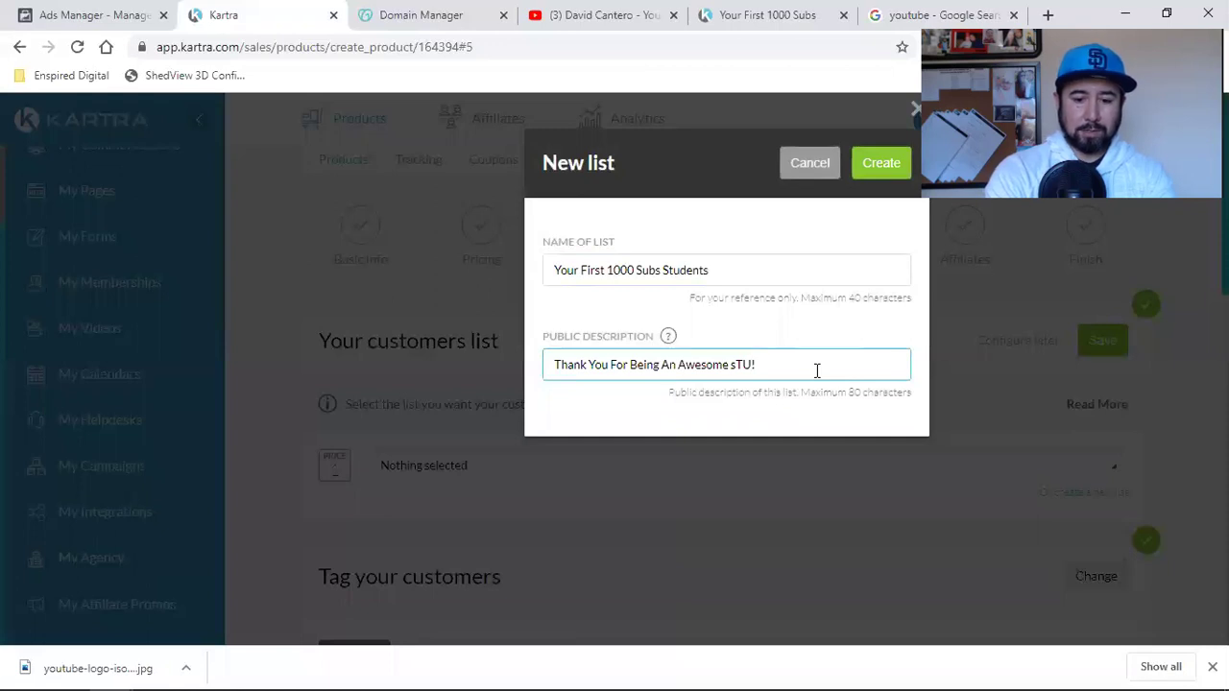
{"action": "type", "text": "udent!"}
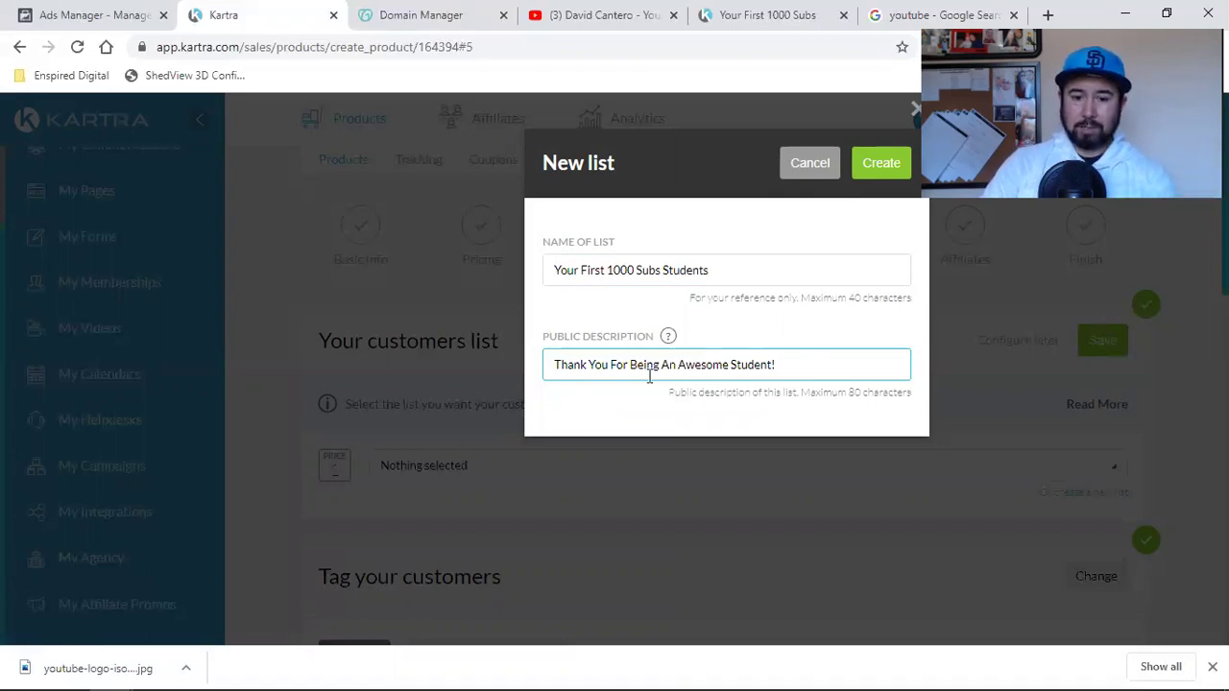
{"action": "left_click", "coordinate": [874, 164]}
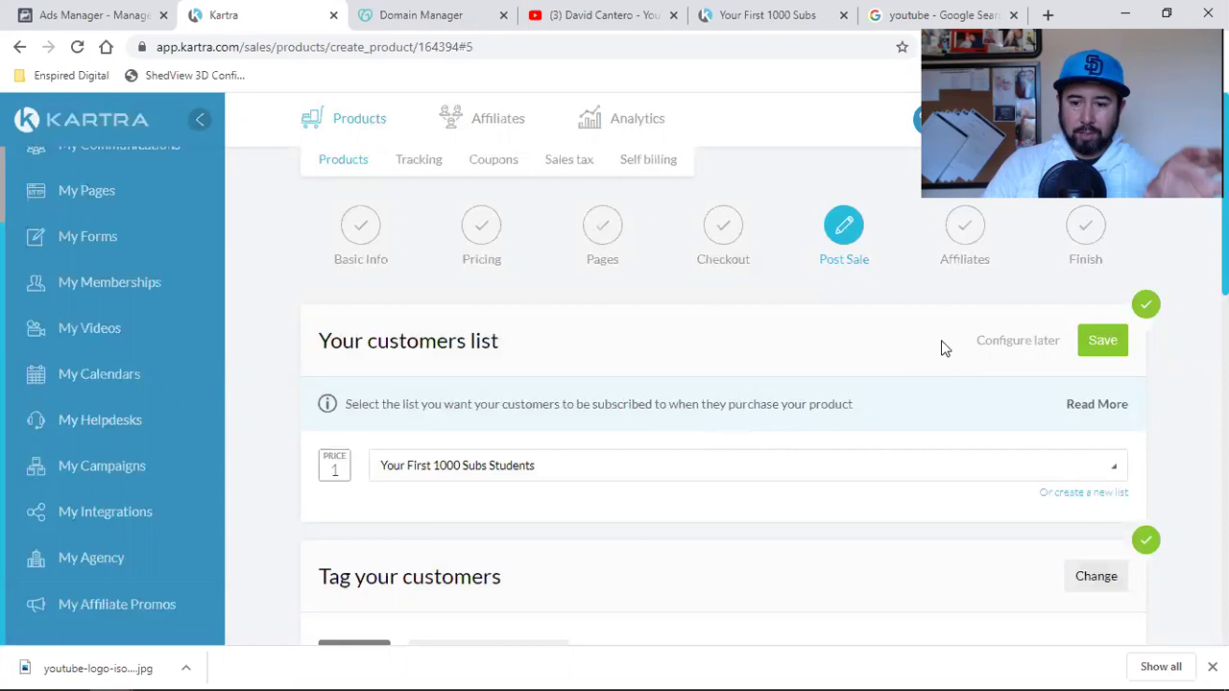
{"action": "left_click", "coordinate": [1110, 347]}
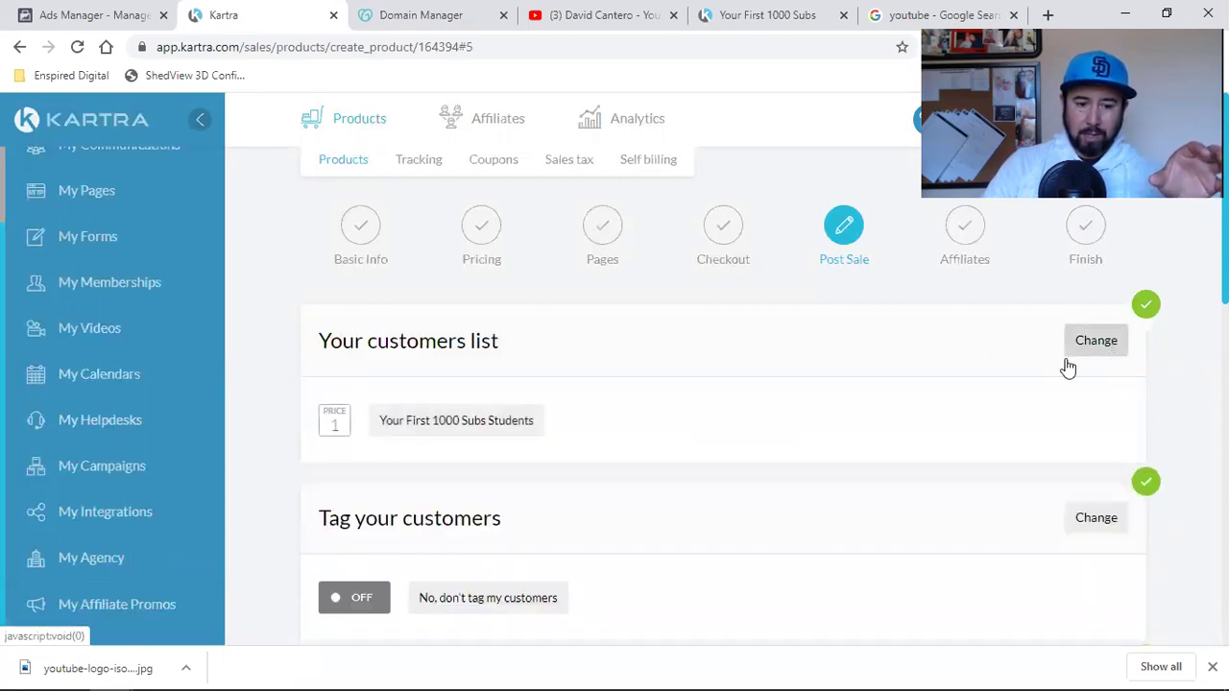
- Choose Kartra membership for accessing the product contents and look over the memberships available for price 1
{"action": "scroll", "coordinate": [812, 488], "scroll_direction": "down", "scroll_amount": 2}
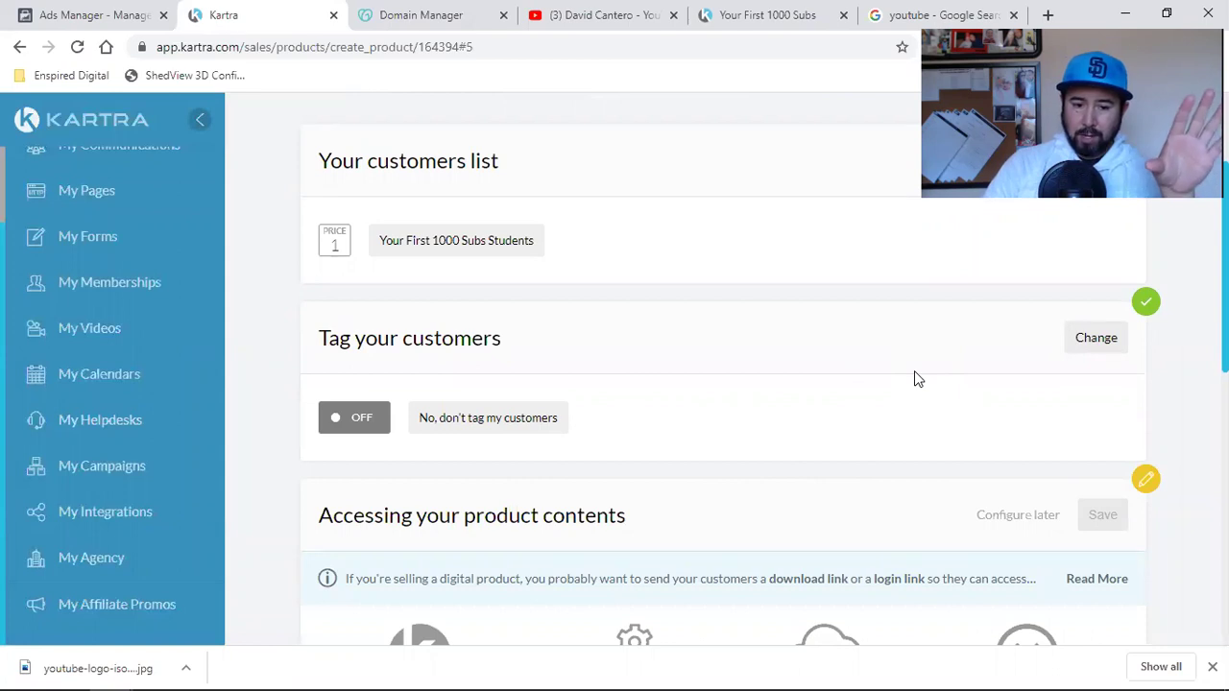
{"action": "scroll", "coordinate": [914, 377], "scroll_direction": "down", "scroll_amount": 2}
{"action": "scroll", "coordinate": [914, 378], "scroll_direction": "down", "scroll_amount": 2}
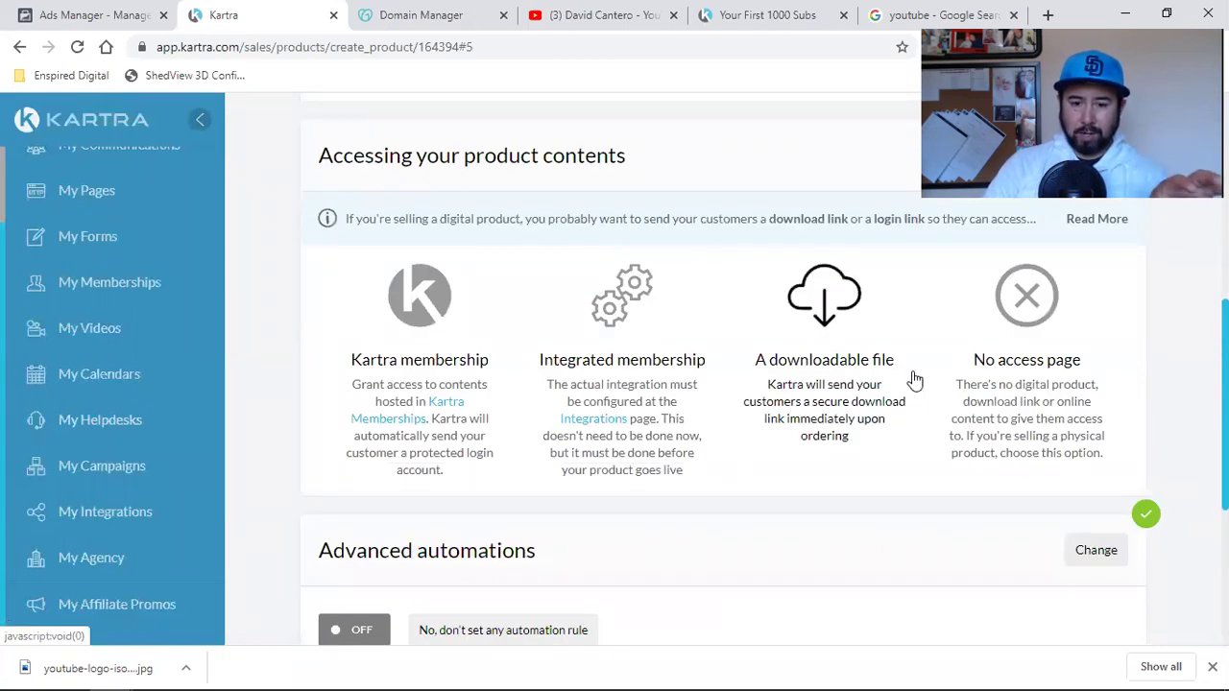
{"action": "left_click", "coordinate": [413, 332]}
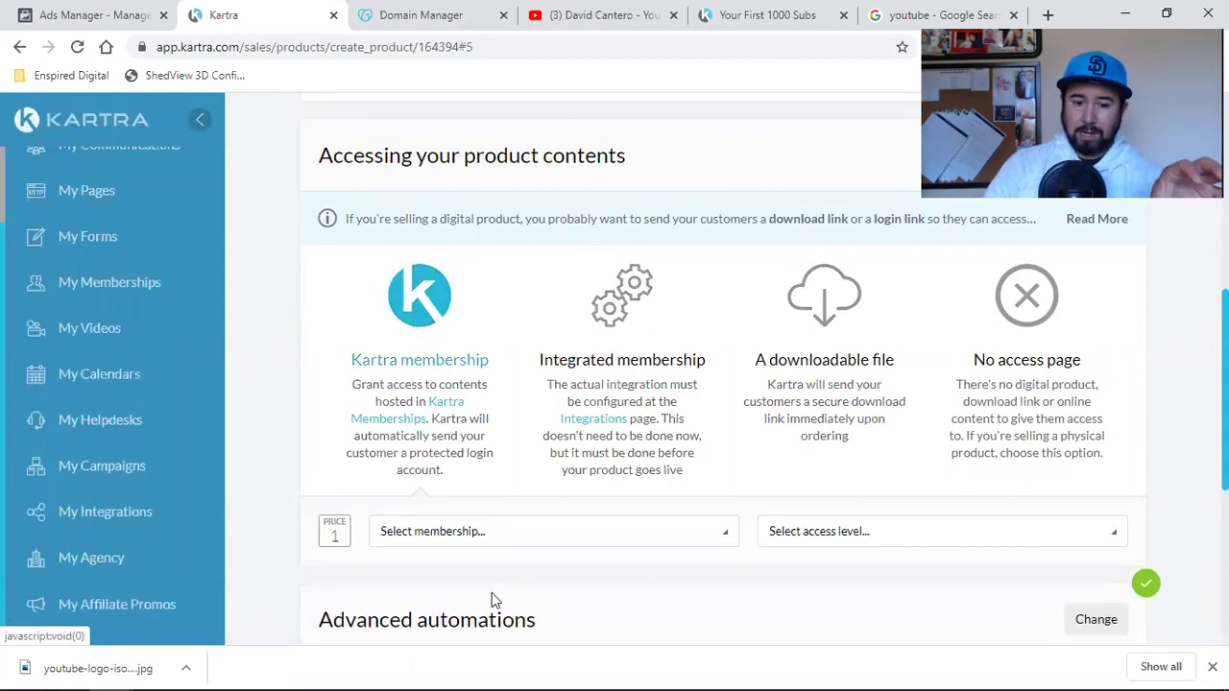
{"action": "left_click", "coordinate": [451, 531]}
{"action": "scroll", "coordinate": [451, 531], "scroll_direction": "down", "scroll_amount": 2}
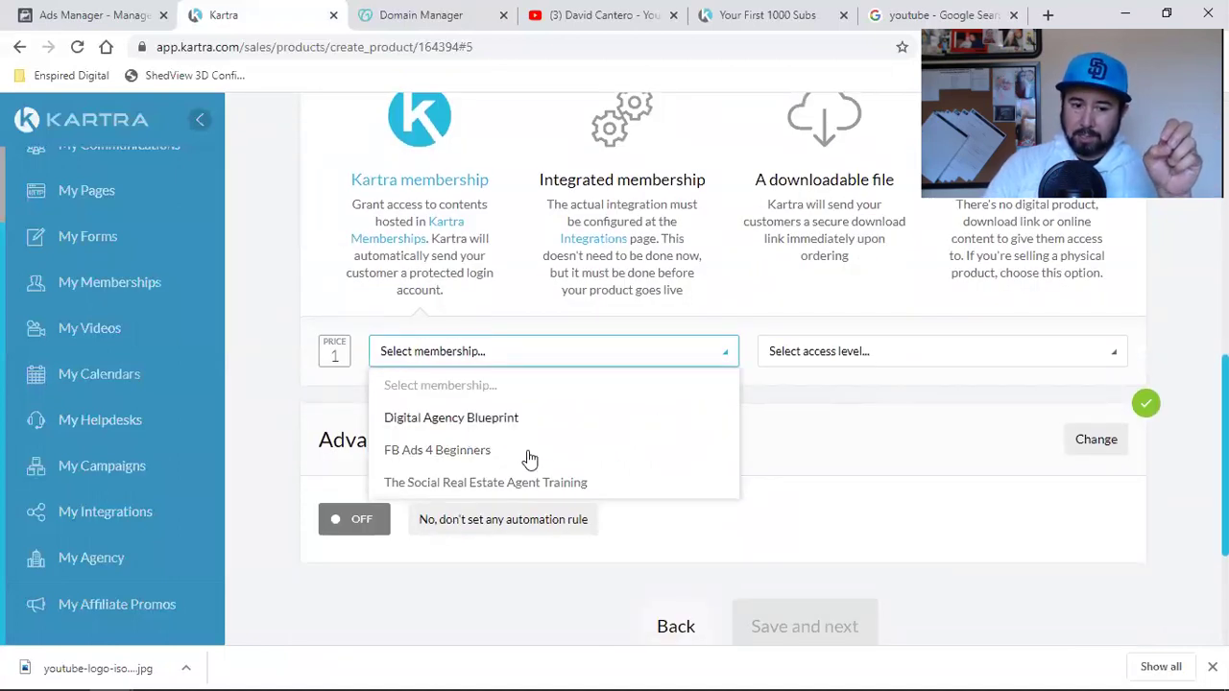
{"action": "left_click", "coordinate": [858, 461]}
{"action": "scroll", "coordinate": [858, 460], "scroll_direction": "up", "scroll_amount": 2}
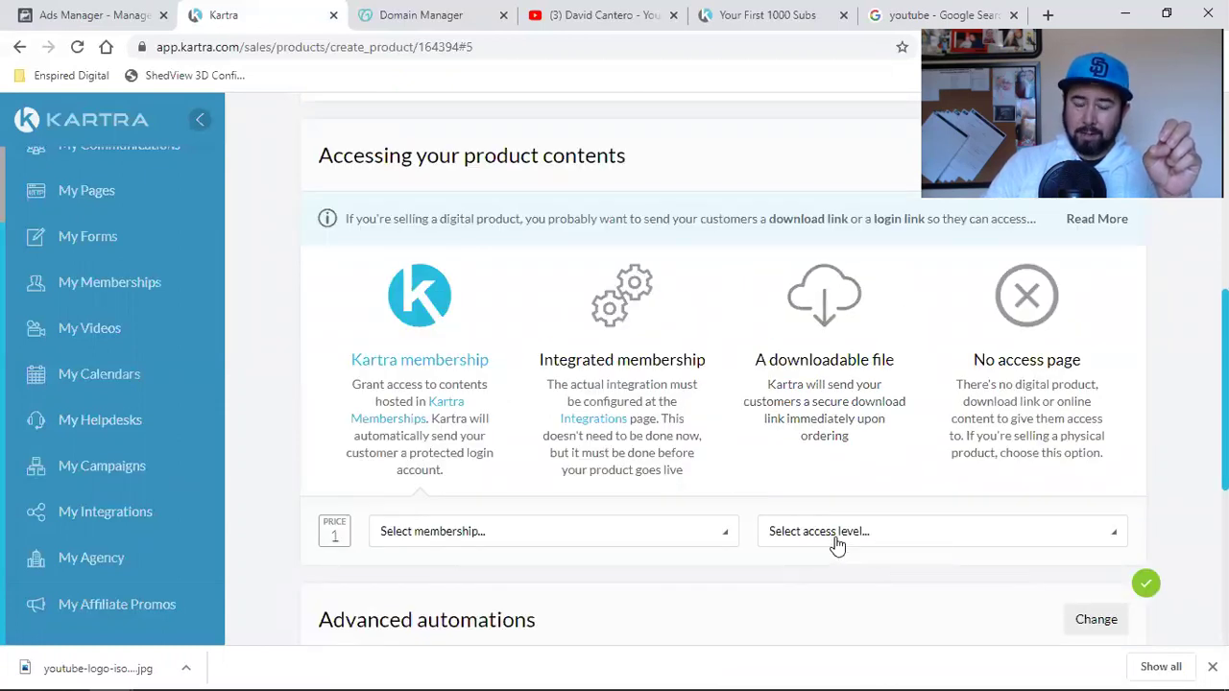
{"action": "scroll", "coordinate": [836, 543], "scroll_direction": "down", "scroll_amount": 2}
{"action": "scroll", "coordinate": [842, 541], "scroll_direction": "up", "scroll_amount": 2}
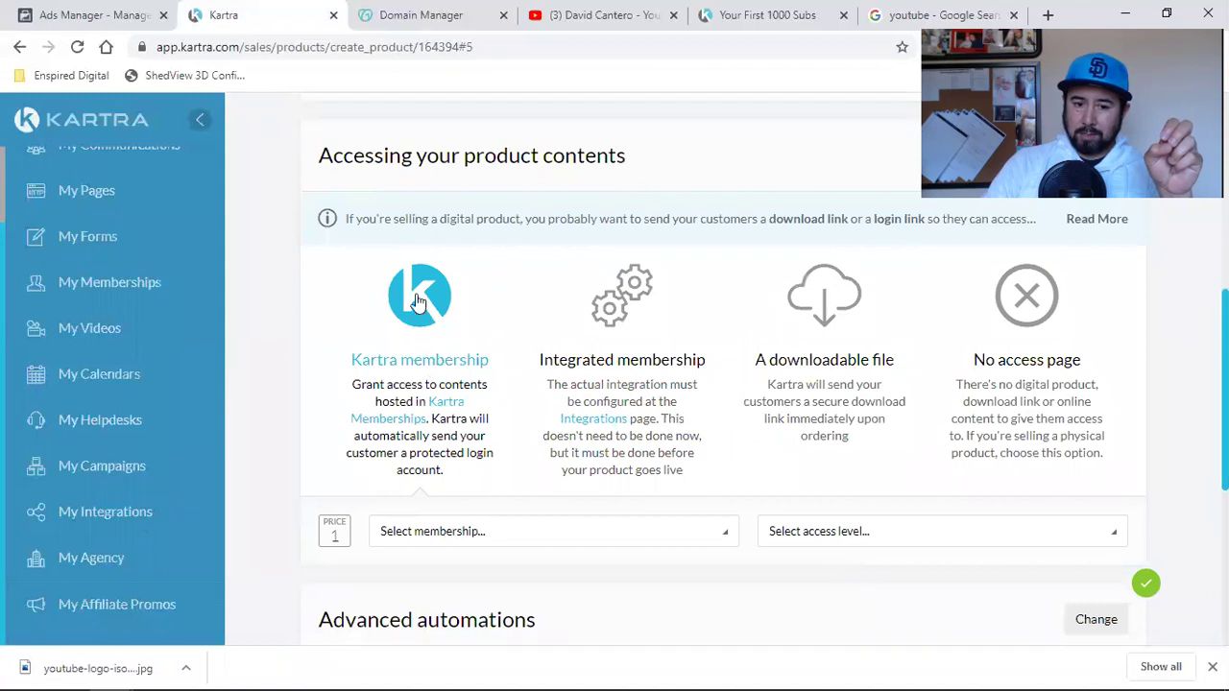
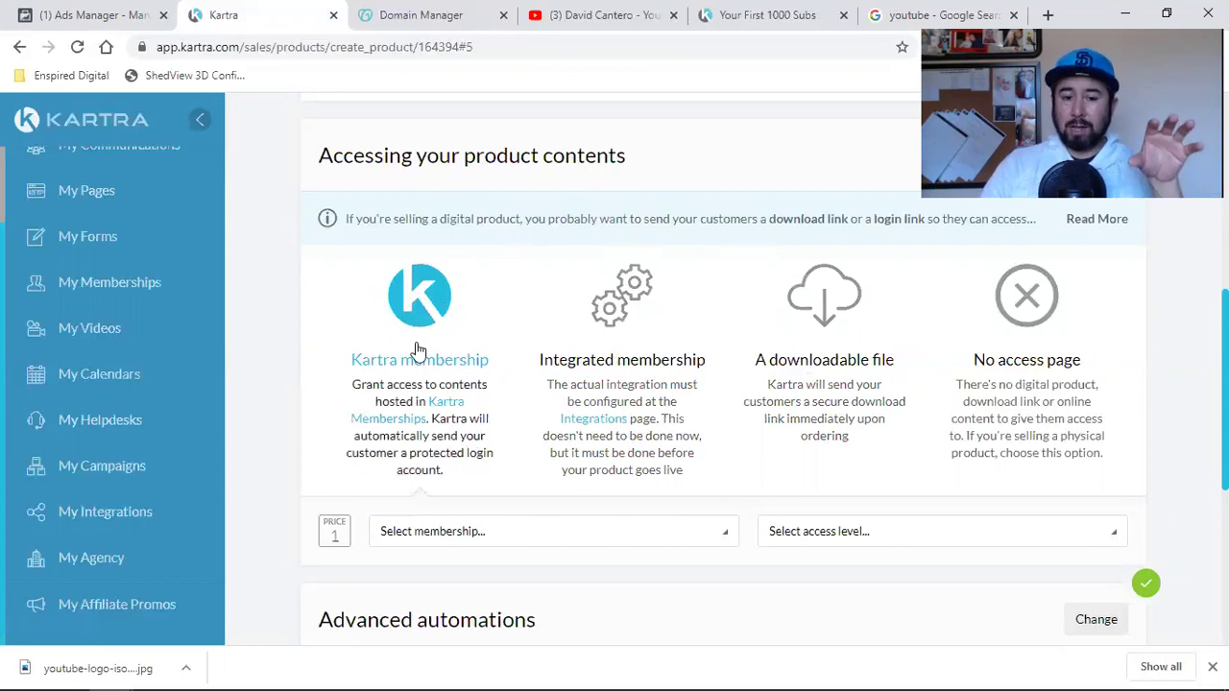
- Assign the "FB Ads 4 Beginners" membership to price 1 and pick its access level
{"action": "left_click", "coordinate": [463, 547]}
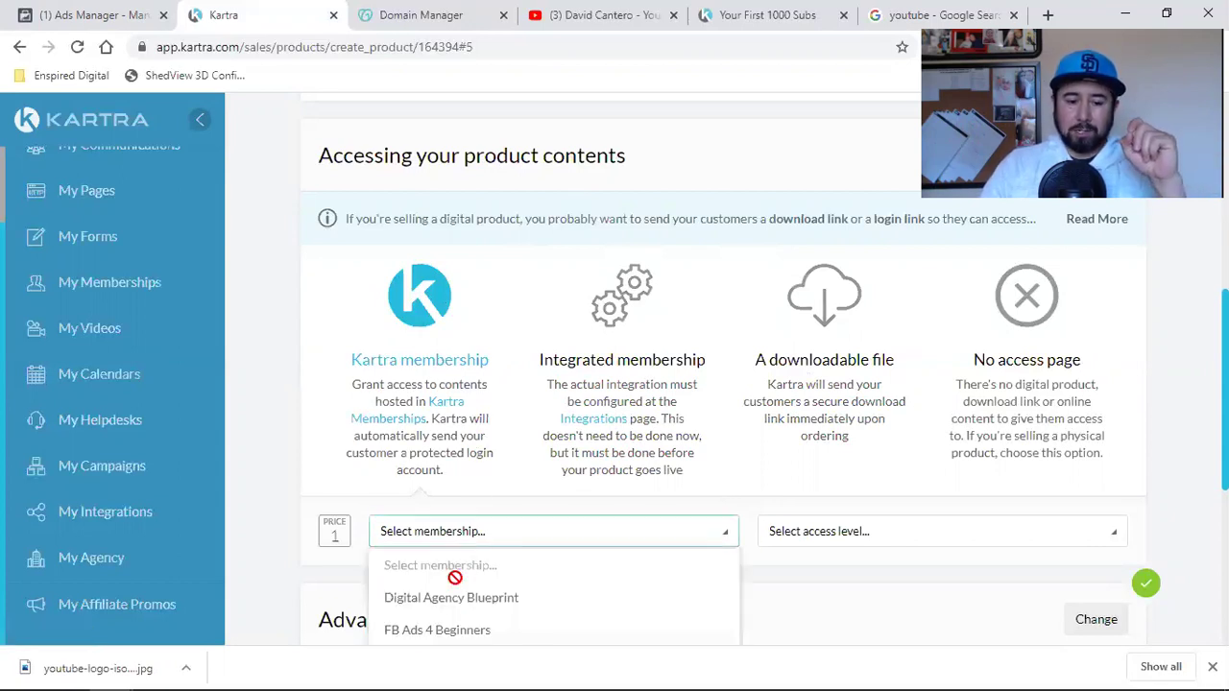
{"action": "left_click", "coordinate": [430, 628]}
{"action": "left_click", "coordinate": [872, 534]}
{"action": "left_click", "coordinate": [841, 599]}
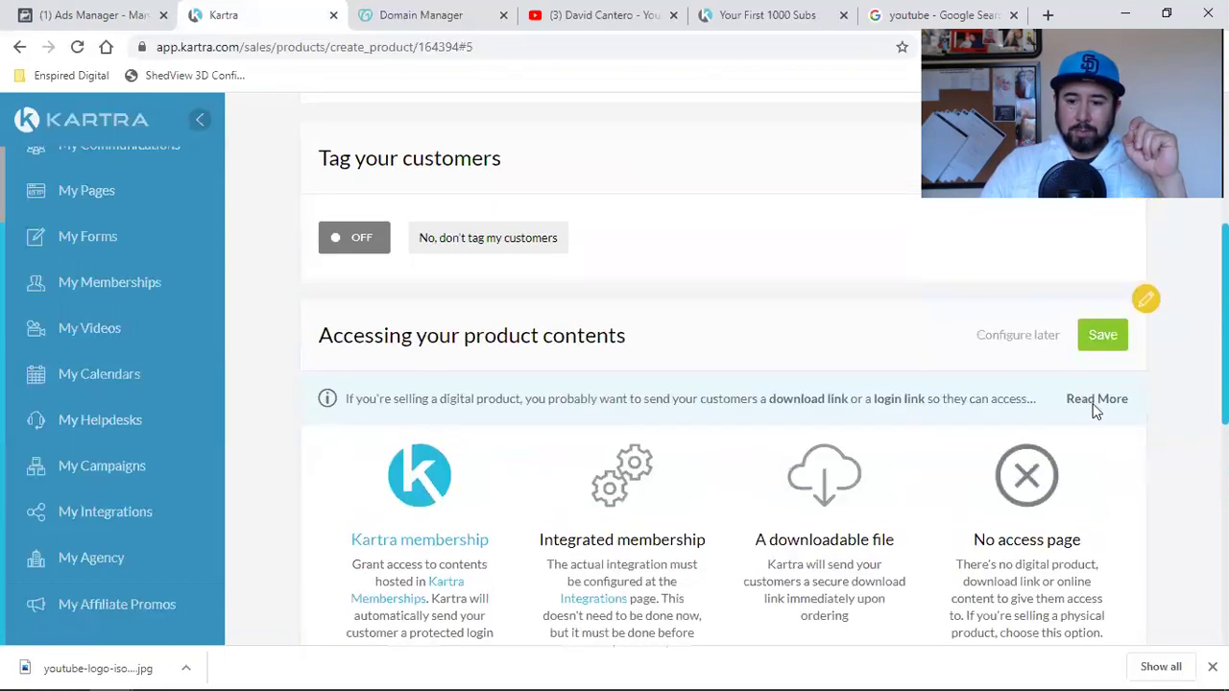
- Save the product contents access setting and proceed to the Affiliates stage
{"action": "left_click", "coordinate": [1100, 335]}
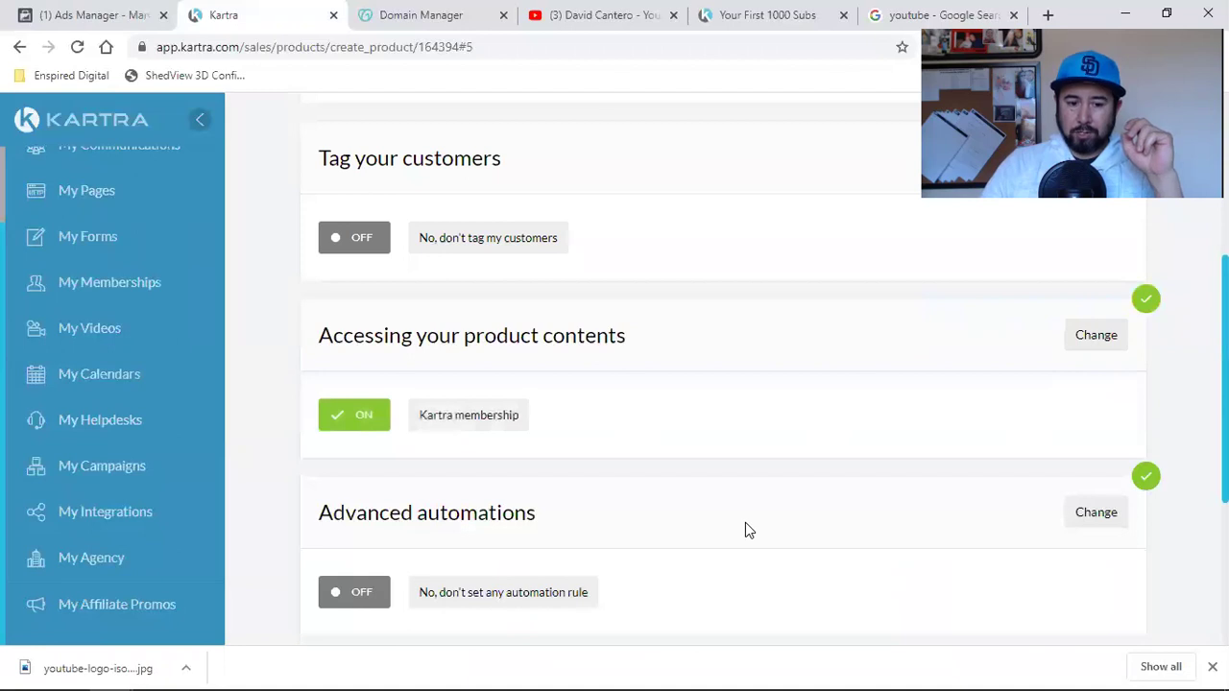
{"action": "scroll", "coordinate": [745, 526], "scroll_direction": "down", "scroll_amount": 2}
{"action": "left_click", "coordinate": [792, 535]}
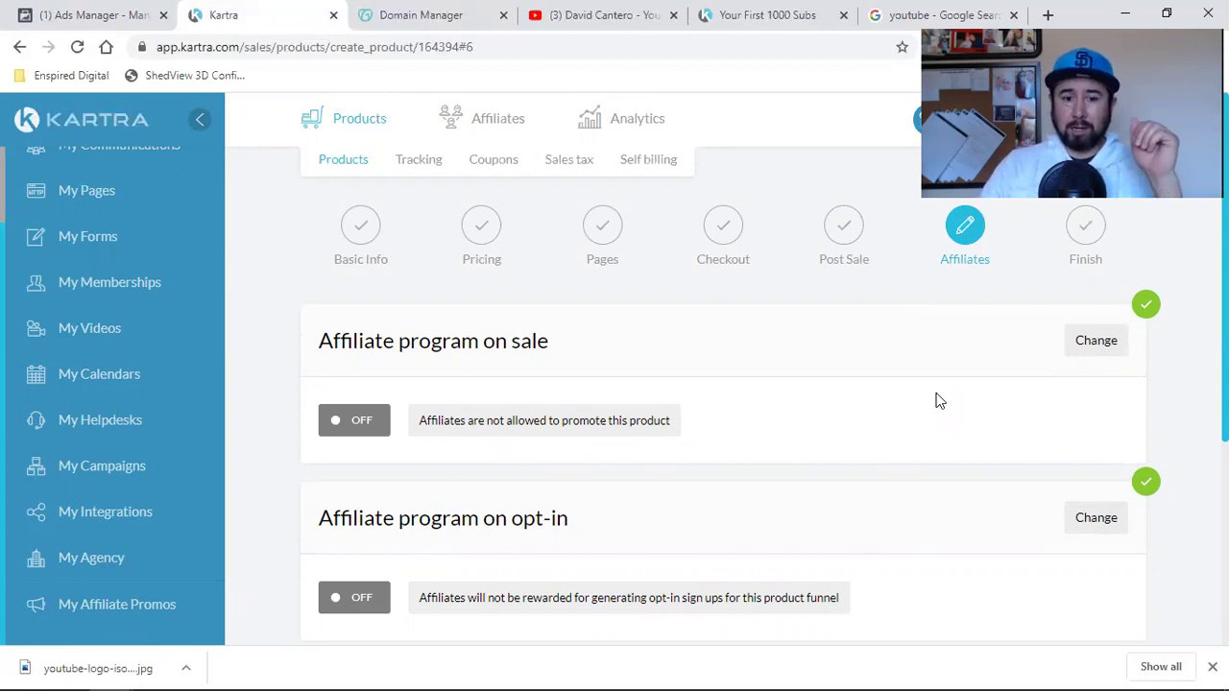
- Complete the Affiliates stage with both affiliate programs left off and return to the products dashboard
{"action": "scroll", "coordinate": [919, 407], "scroll_direction": "down", "scroll_amount": 3}
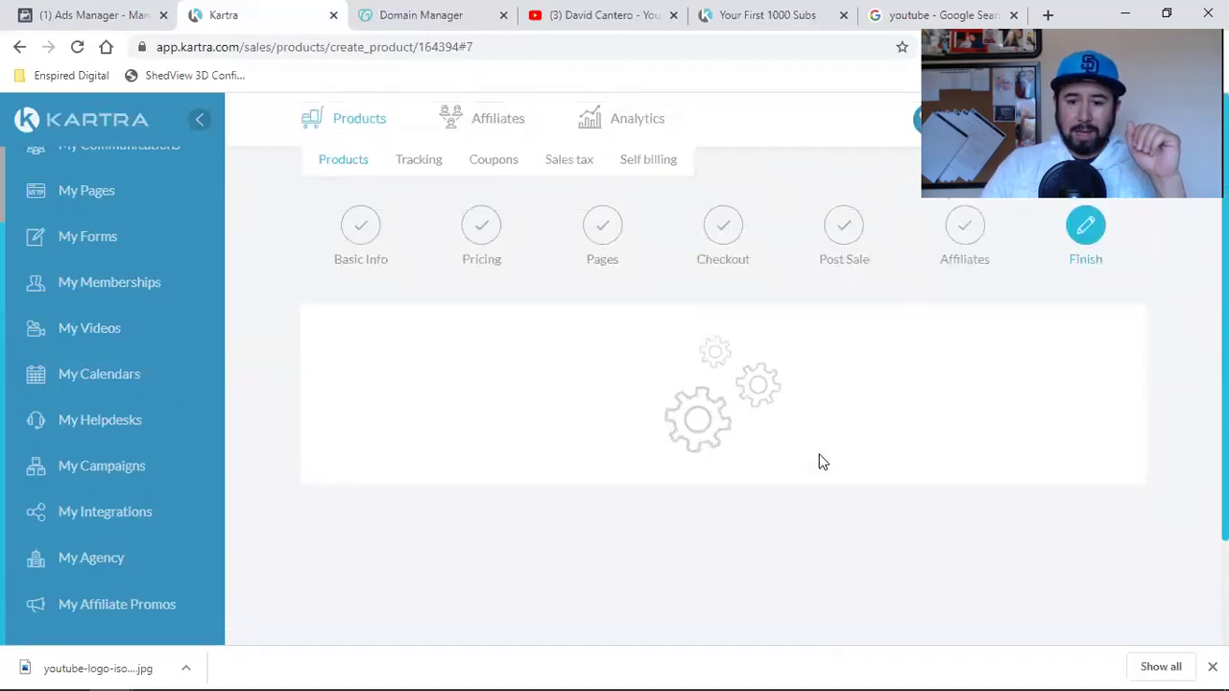
{"action": "scroll", "coordinate": [132, 324], "scroll_direction": "up", "scroll_amount": 2}
{"action": "left_click", "coordinate": [99, 192]}
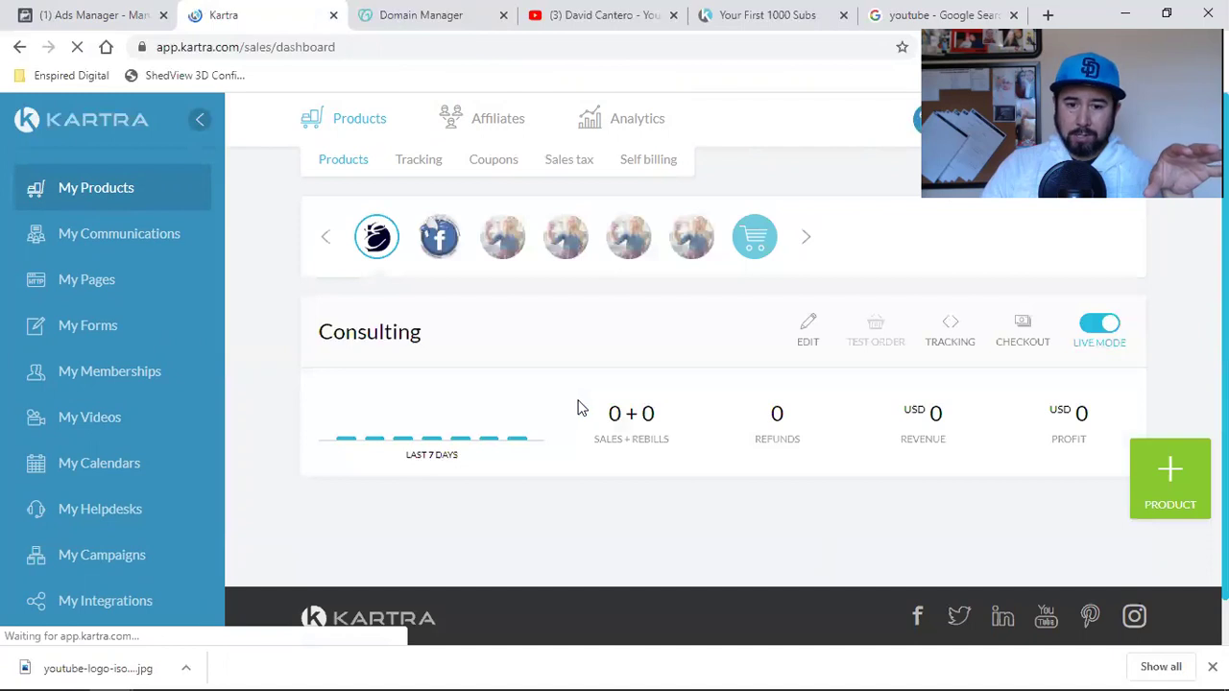
- Find the Your First 1000 Subs product among the products and display its dashboard summary
{"action": "left_click", "coordinate": [805, 242]}
{"action": "left_click", "coordinate": [805, 242]}
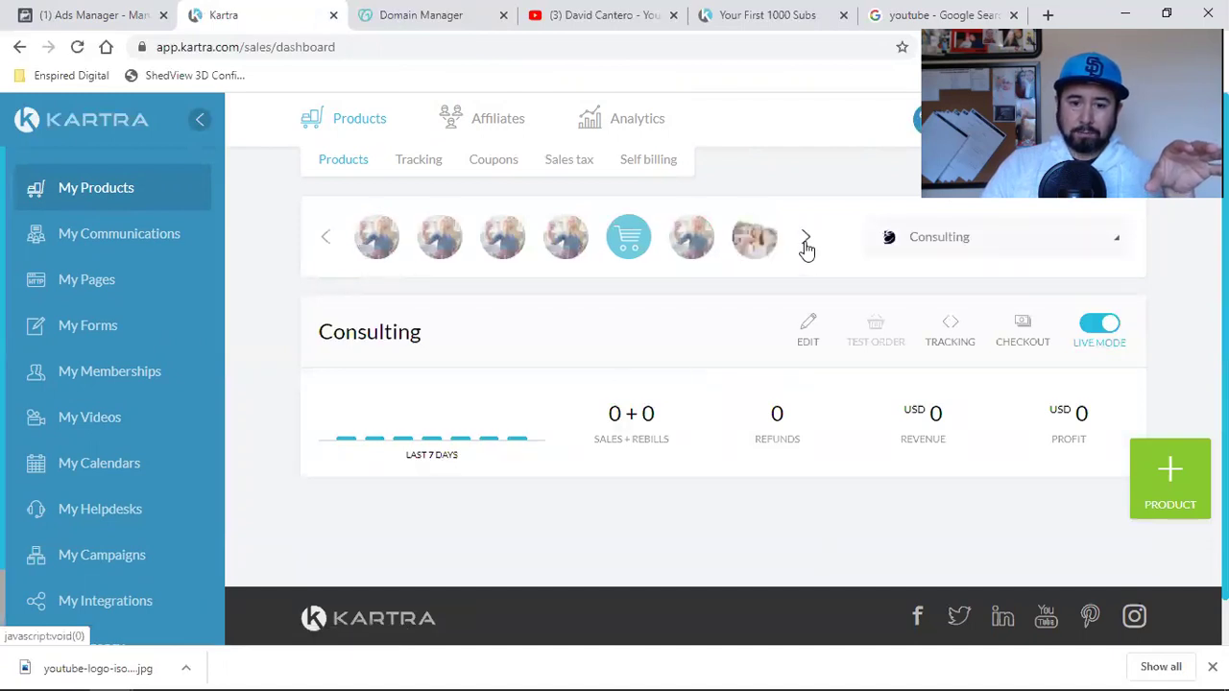
{"action": "left_click", "coordinate": [805, 241]}
{"action": "left_click", "coordinate": [755, 237]}
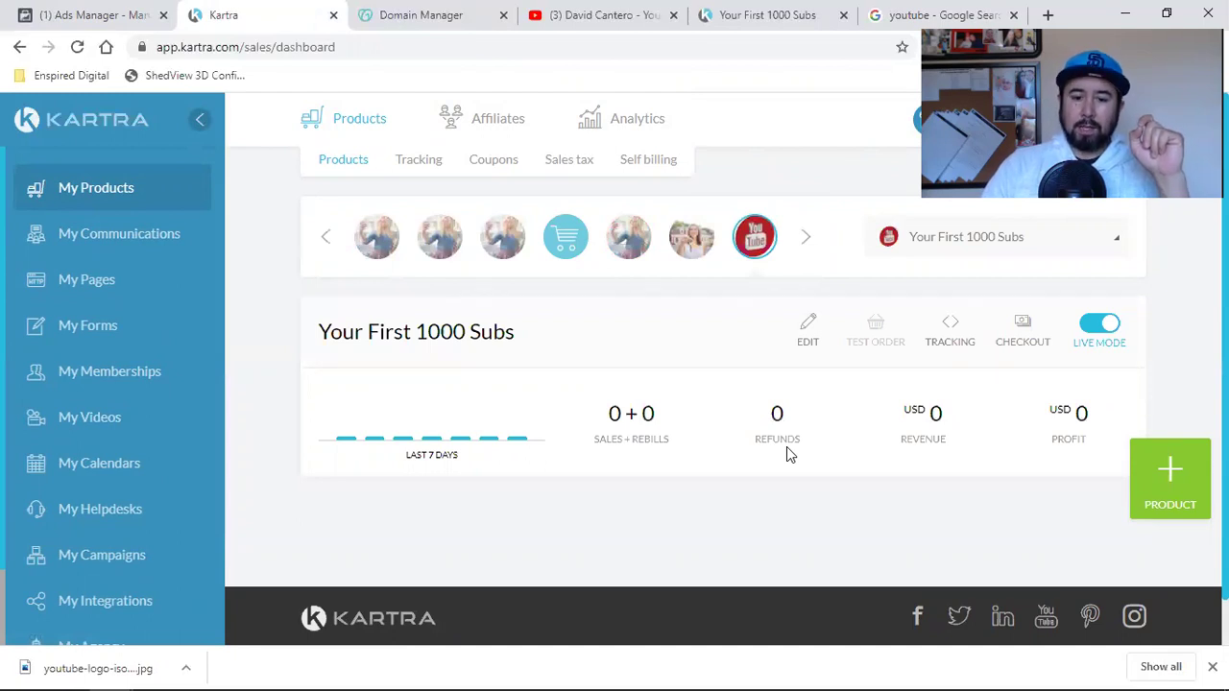
- Check the Your First 1000 Subs Students and Webclass Registrant entries among the communication lists
{"action": "left_click", "coordinate": [141, 249]}
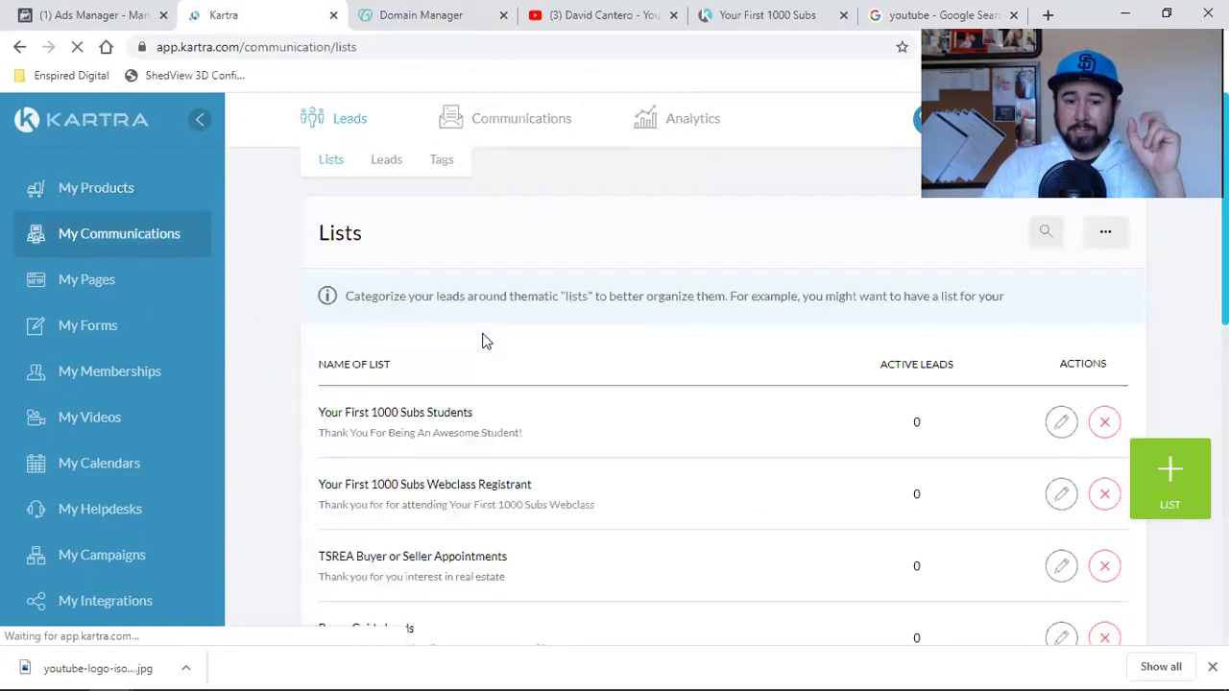
{"action": "triple_click", "coordinate": [409, 412]}
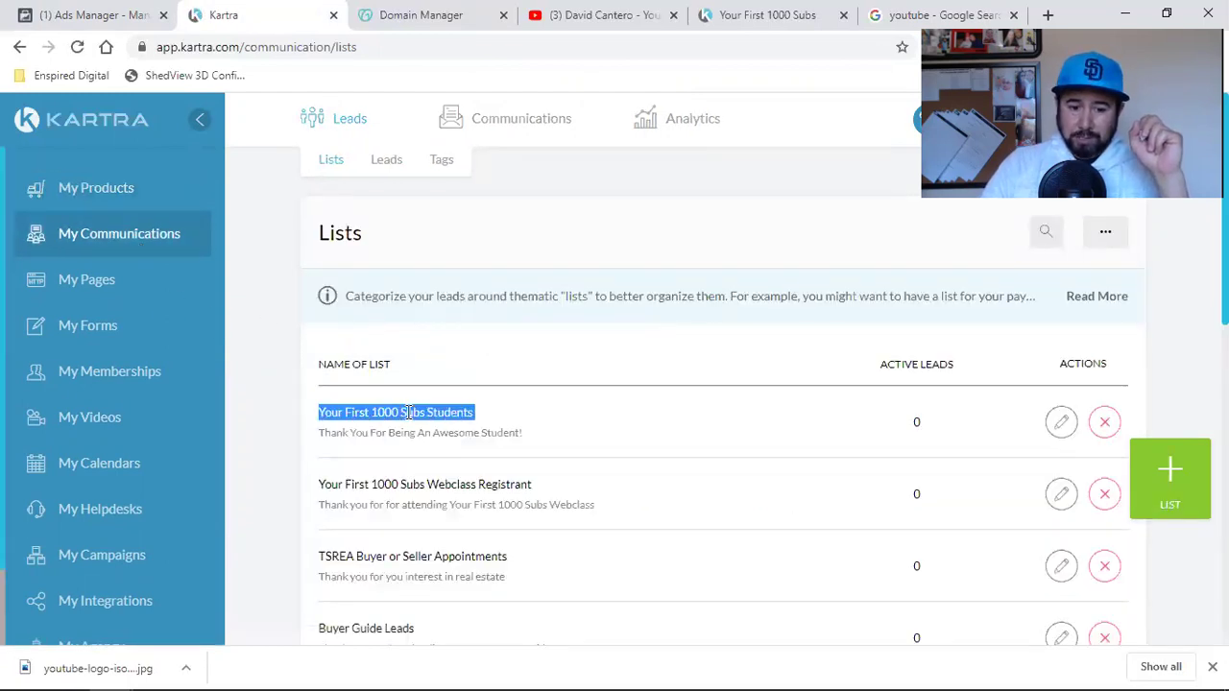
{"action": "double_click", "coordinate": [413, 483]}
{"action": "triple_click", "coordinate": [413, 484]}
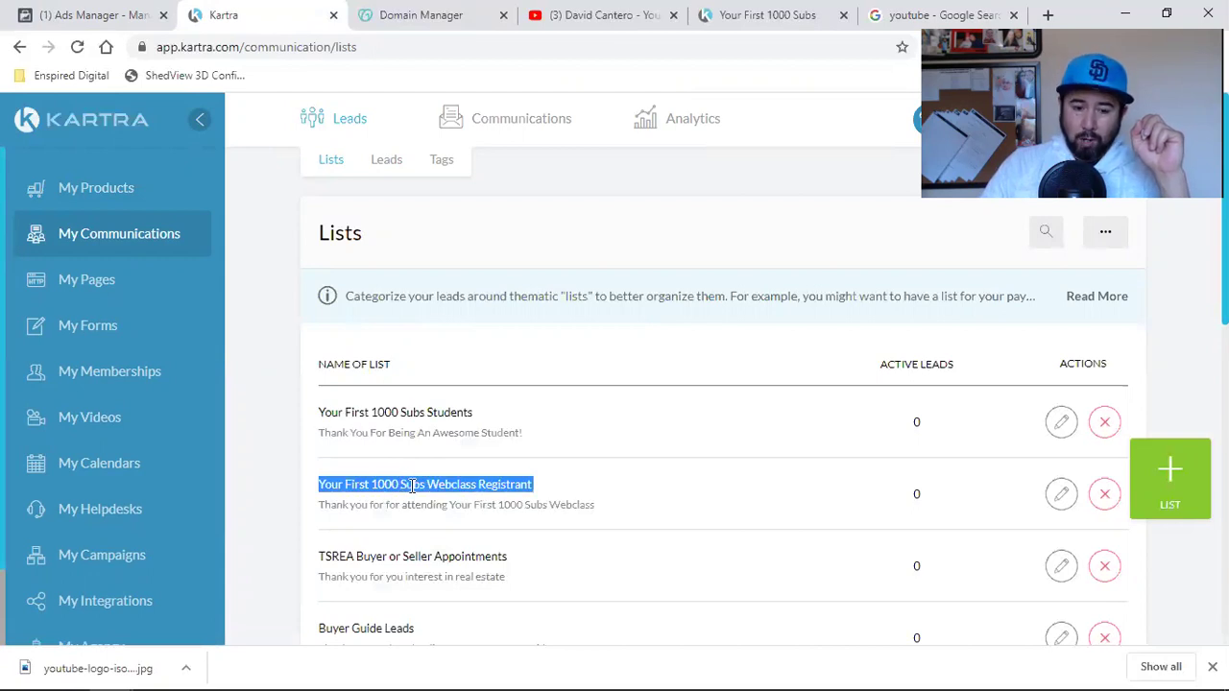
- Check the Your First 1000 Subs Webclass entry among the email sequences
{"action": "mouse_move", "coordinate": [518, 143]}
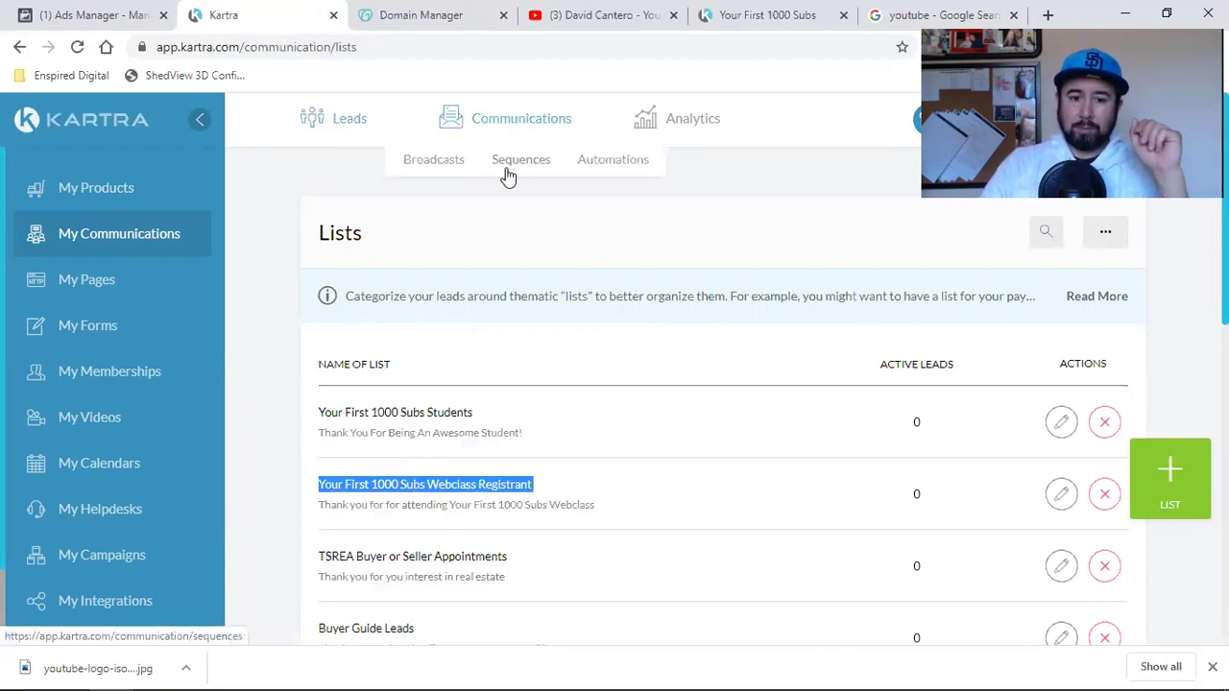
{"action": "left_click", "coordinate": [512, 166]}
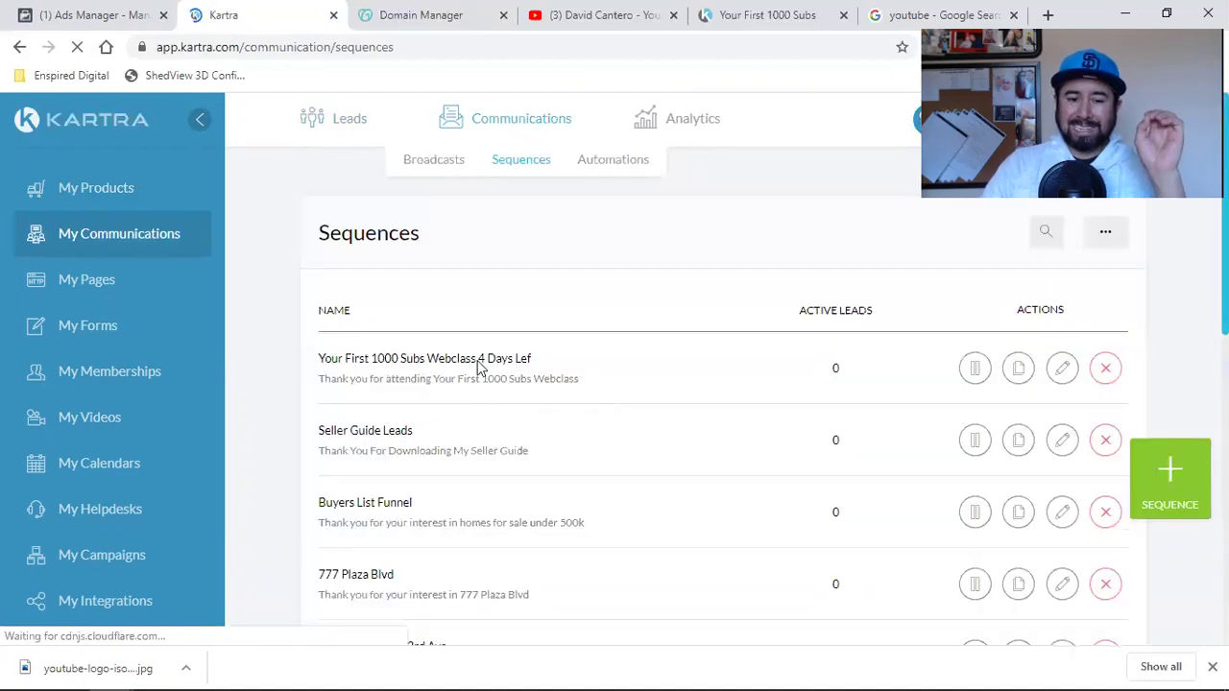
{"action": "triple_click", "coordinate": [480, 366]}
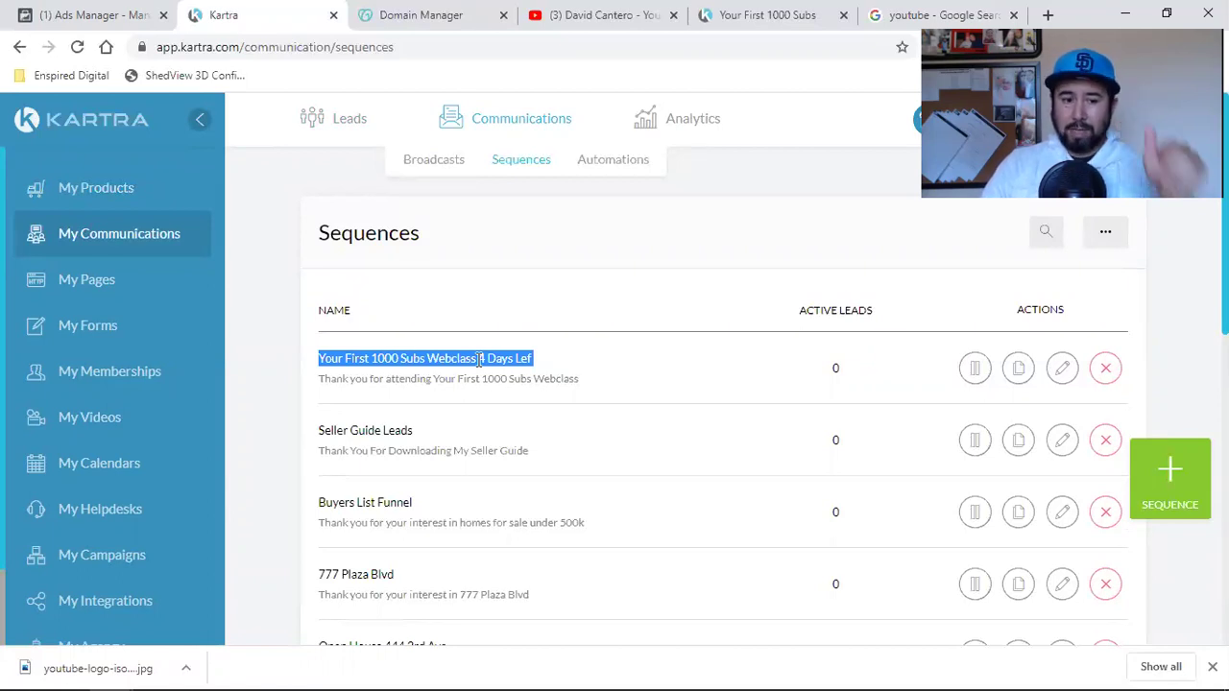
- Show only the pages in the Your First 1000 Subs category
{"action": "left_click", "coordinate": [108, 279]}
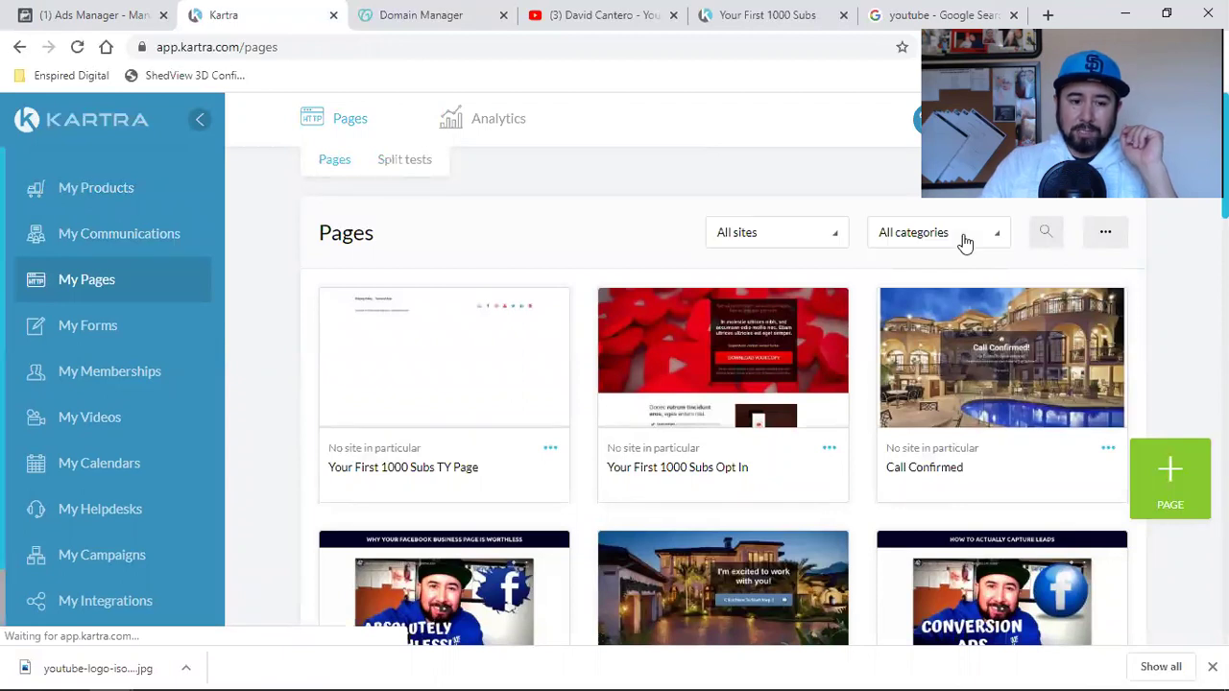
{"action": "left_click", "coordinate": [965, 238]}
{"action": "scroll", "coordinate": [924, 437], "scroll_direction": "down", "scroll_amount": 1}
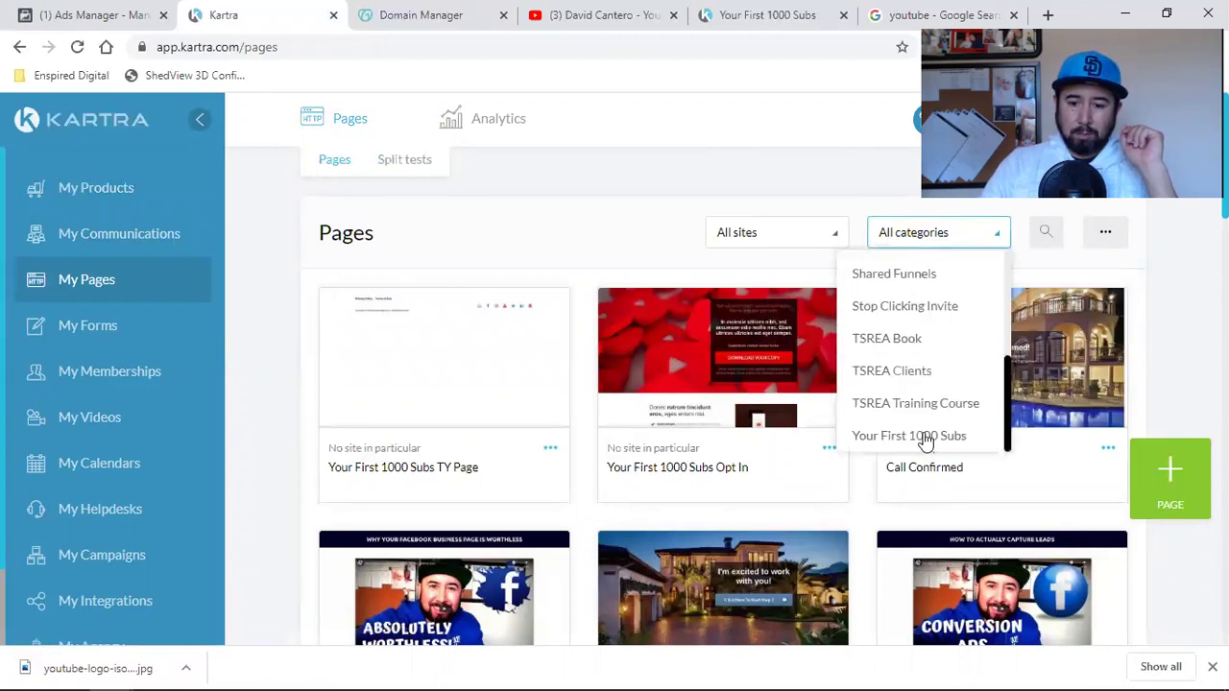
{"action": "left_click", "coordinate": [926, 434]}
- Switch the pages category filter to TSREA Training Course
{"action": "left_click", "coordinate": [932, 233]}
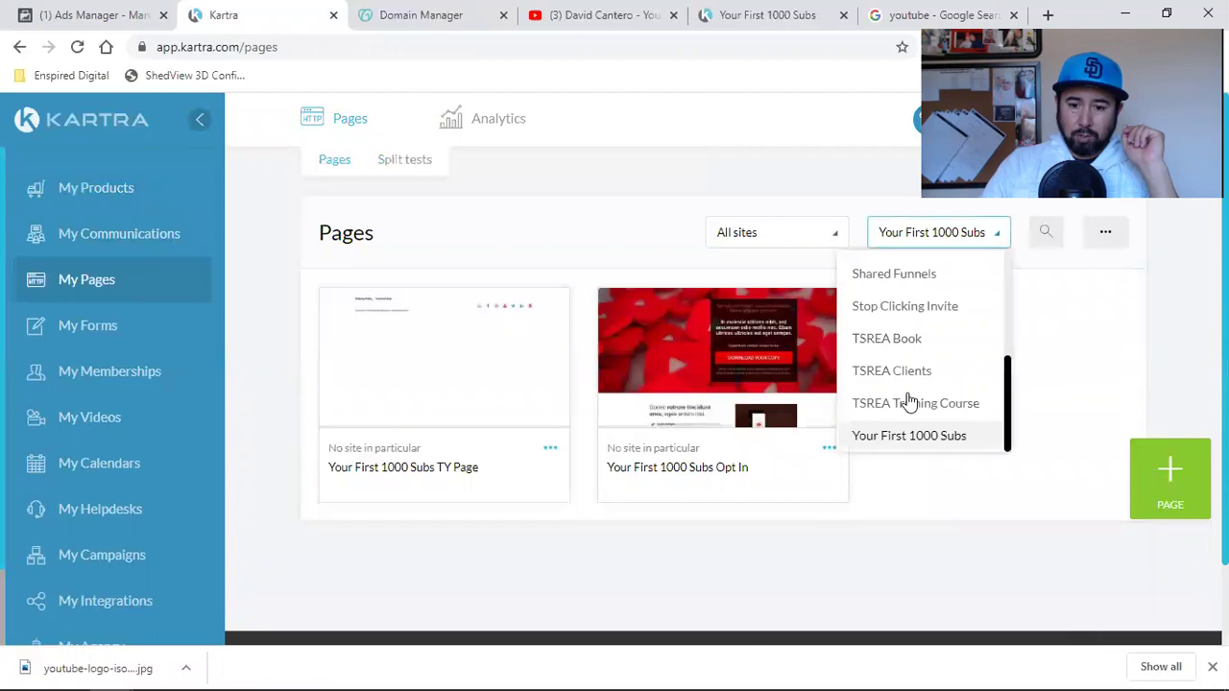
{"action": "scroll", "coordinate": [909, 401], "scroll_direction": "down", "scroll_amount": 1}
{"action": "left_click", "coordinate": [927, 321]}
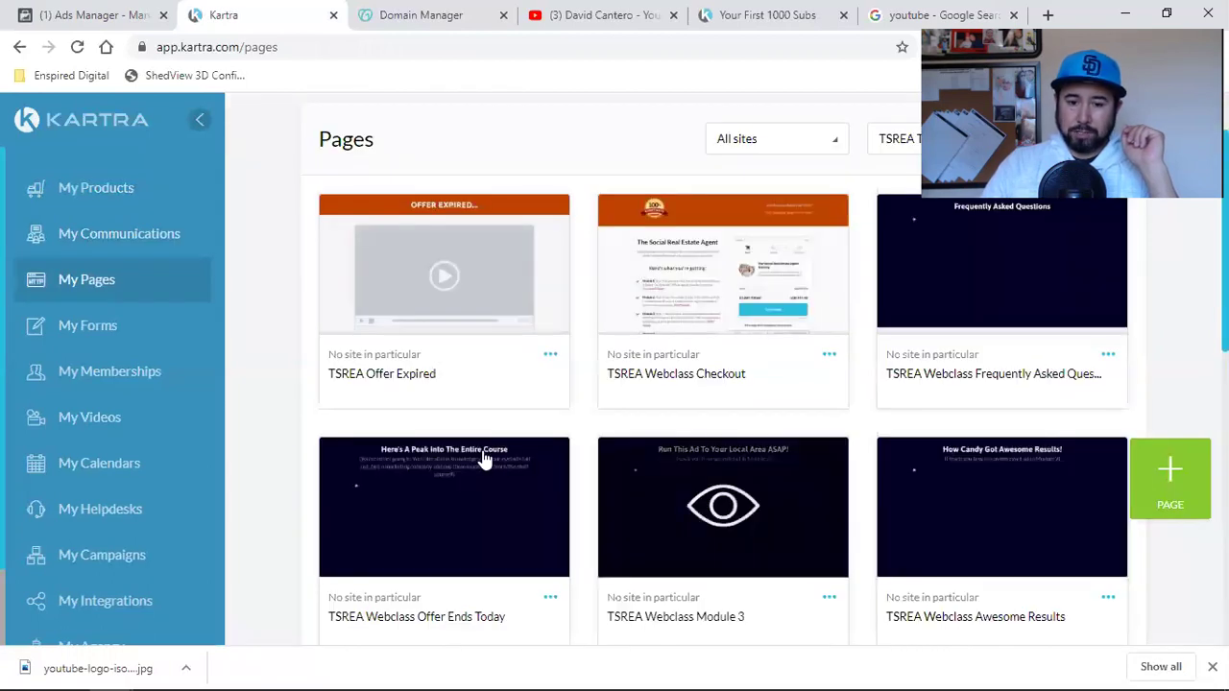
- Get the published page link of TSREA Webclass Checkout and copy it
{"action": "left_click", "coordinate": [828, 358]}
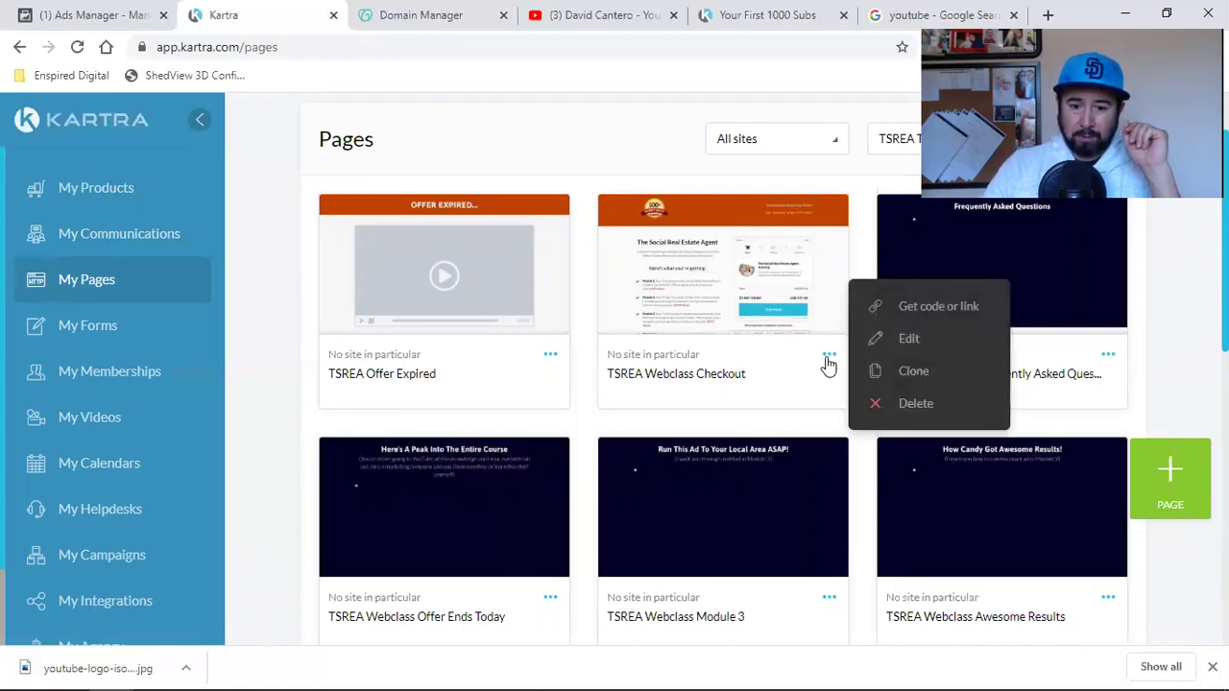
{"action": "left_click", "coordinate": [920, 306]}
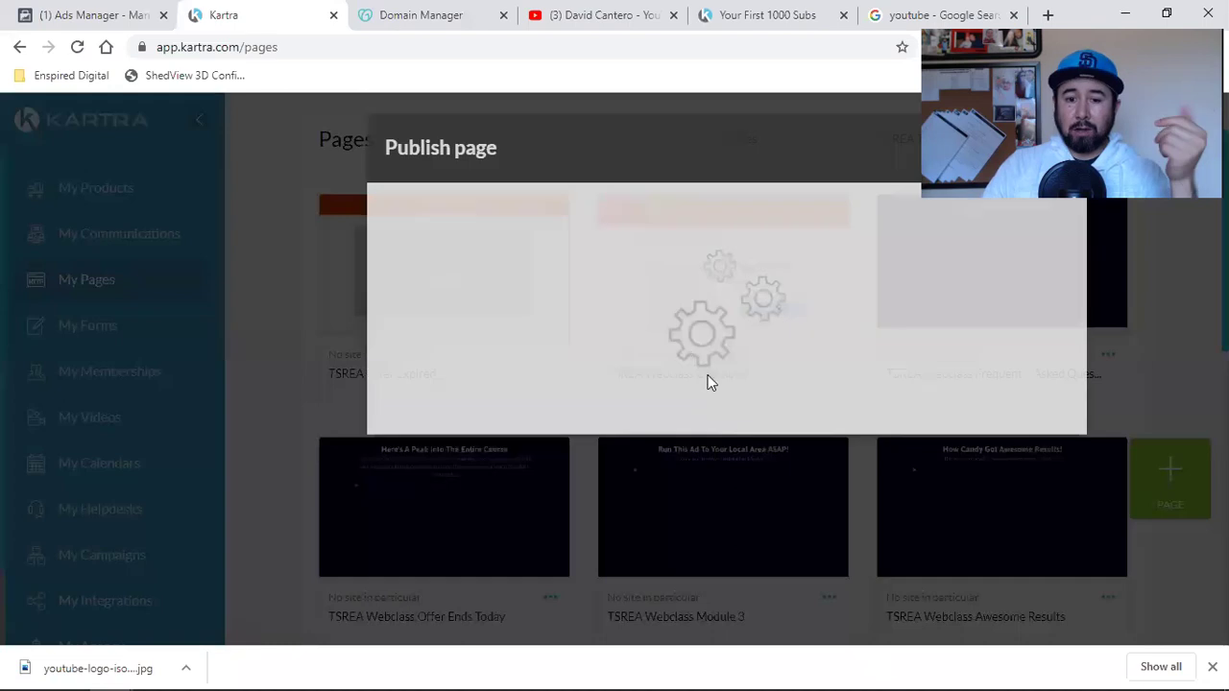
{"action": "left_click", "coordinate": [512, 320]}
{"action": "left_click", "coordinate": [497, 582]}
{"action": "right_click", "coordinate": [496, 583]}
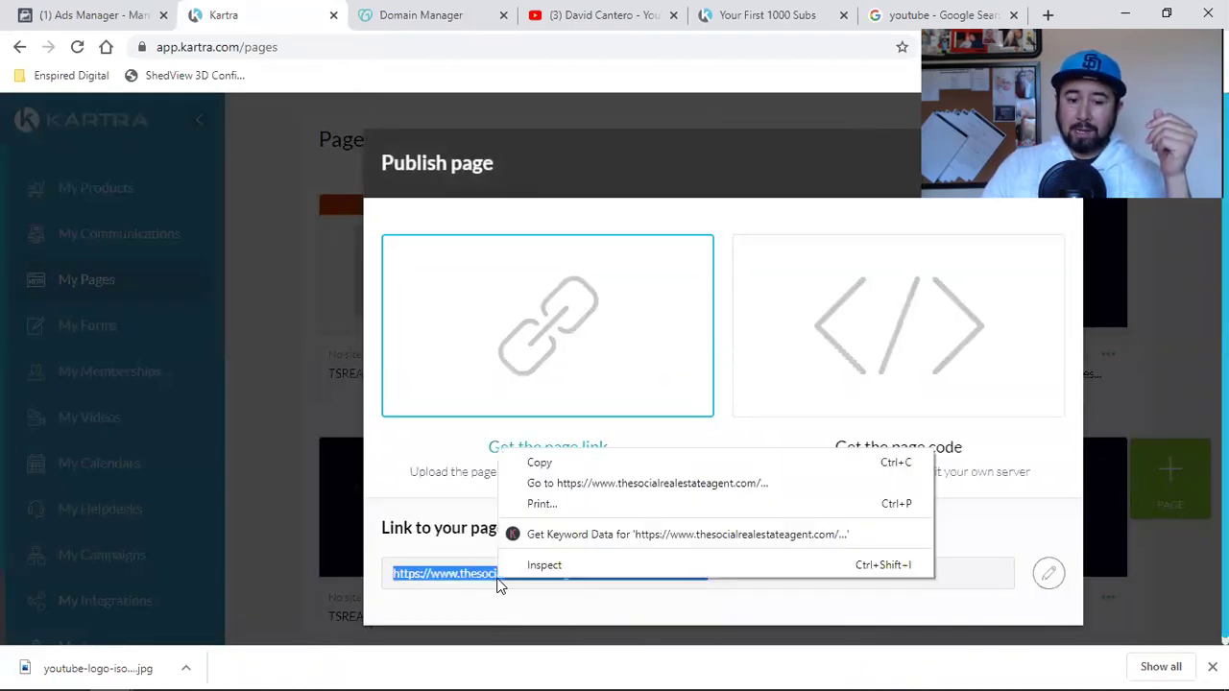
{"action": "left_click", "coordinate": [542, 463]}
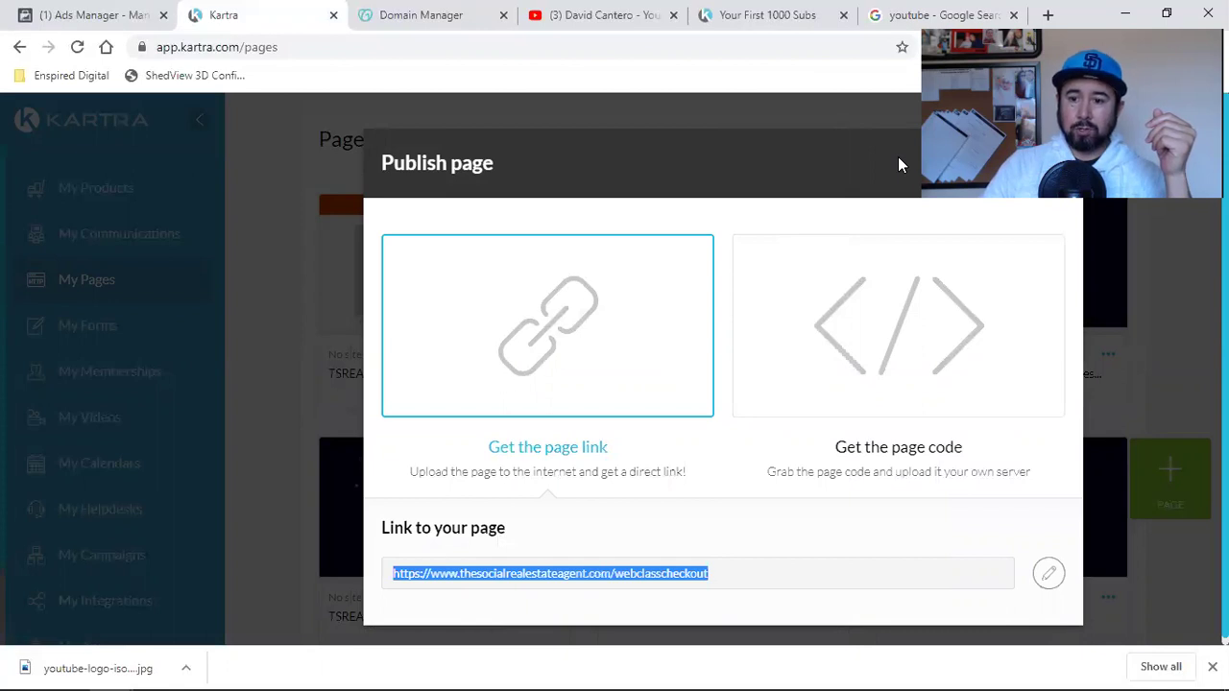
- Open a new incognito browser window and load the copied webclass checkout link in it
{"action": "left_click", "coordinate": [1208, 47]}
{"action": "left_click", "coordinate": [1129, 119]}
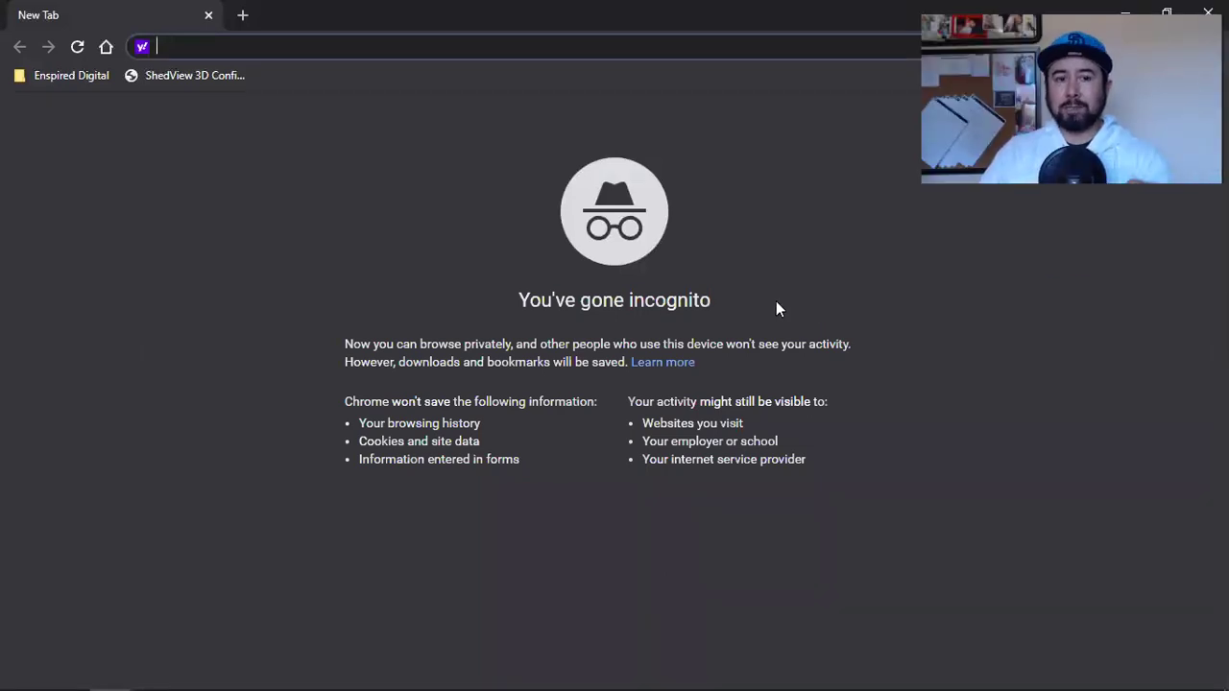
{"action": "key", "text": "ctrl+v"}
{"action": "key", "text": "Return"}
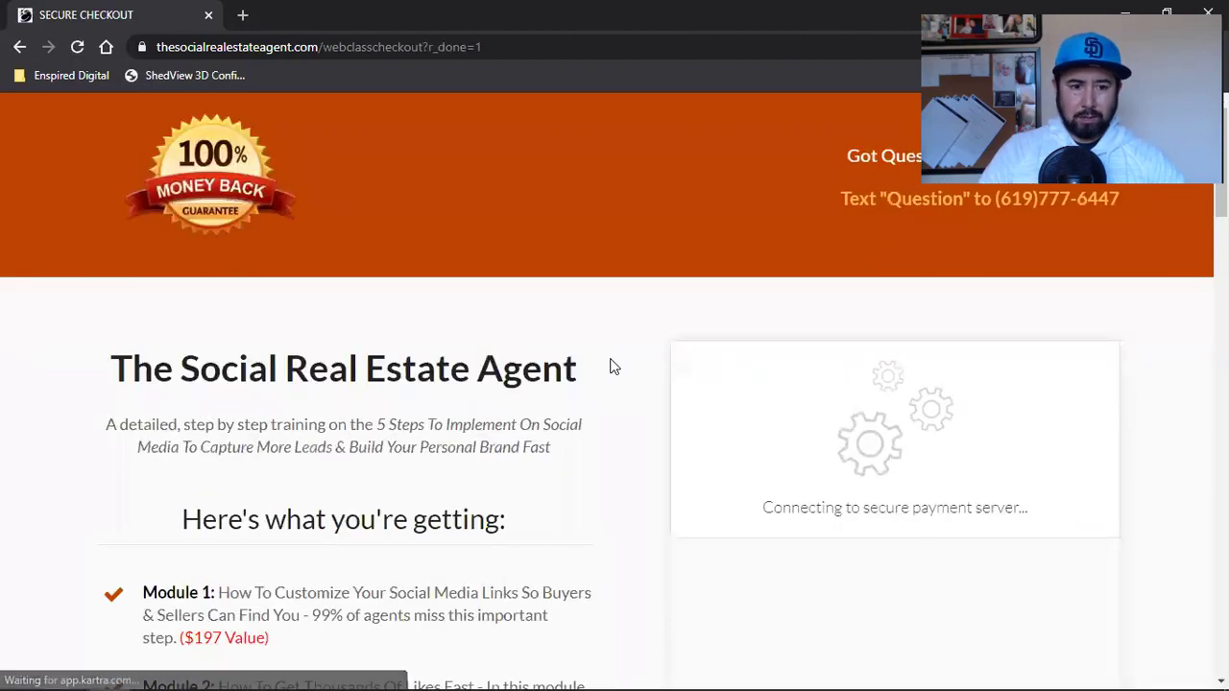
- Examine the checkout page's header, module and bonus list, order form and countdown timer as a layout example
{"action": "scroll", "coordinate": [614, 367], "scroll_direction": "down", "scroll_amount": 2}
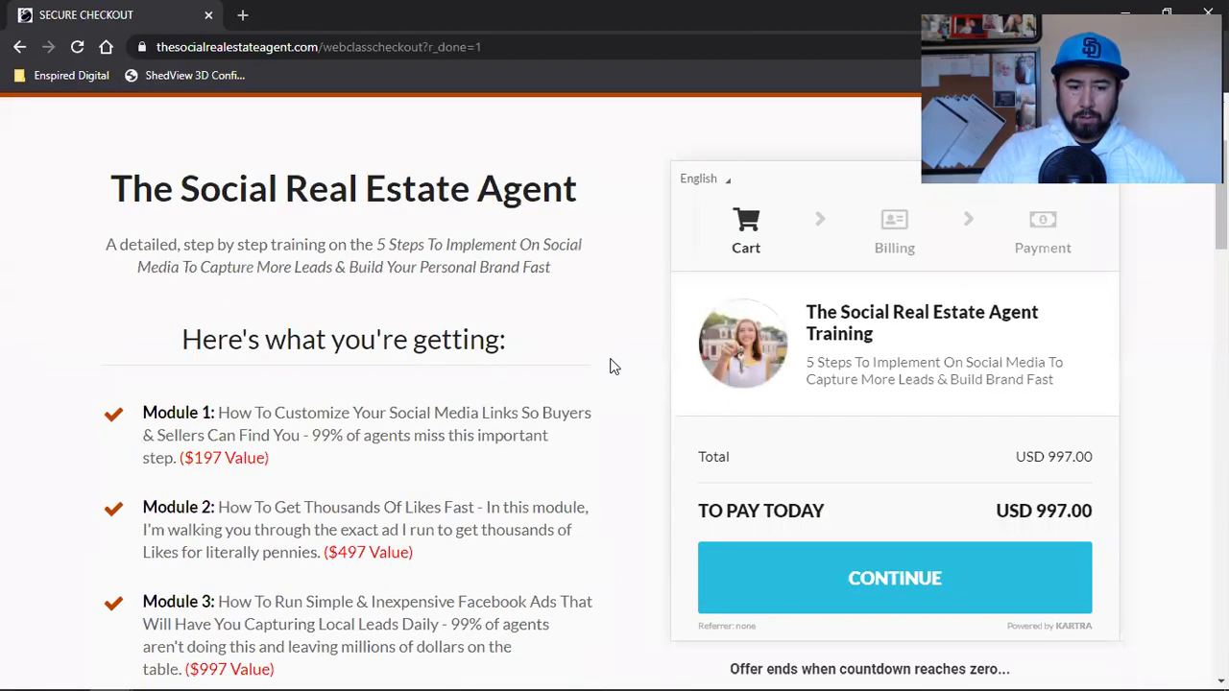
{"action": "scroll", "coordinate": [551, 406], "scroll_direction": "up", "scroll_amount": 2}
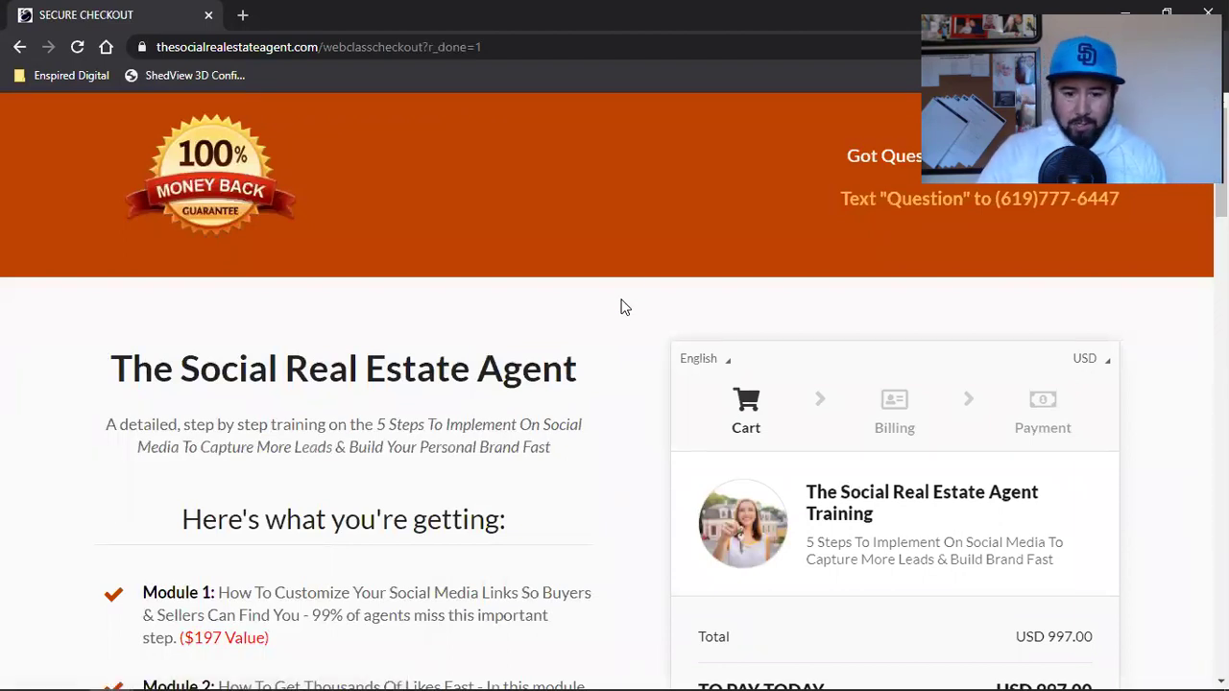
{"action": "scroll", "coordinate": [622, 307], "scroll_direction": "down", "scroll_amount": 6}
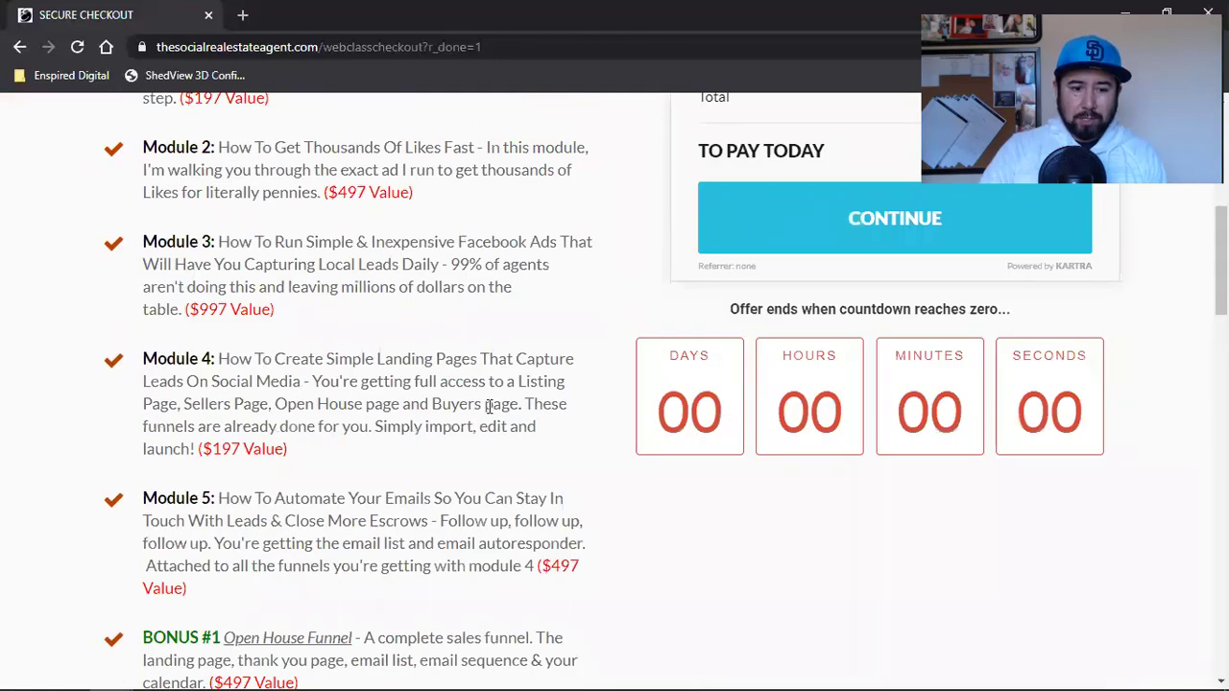
{"action": "scroll", "coordinate": [557, 365], "scroll_direction": "down", "scroll_amount": 6}
{"action": "scroll", "coordinate": [488, 415], "scroll_direction": "up", "scroll_amount": 4}
{"action": "scroll", "coordinate": [487, 415], "scroll_direction": "up", "scroll_amount": 8}
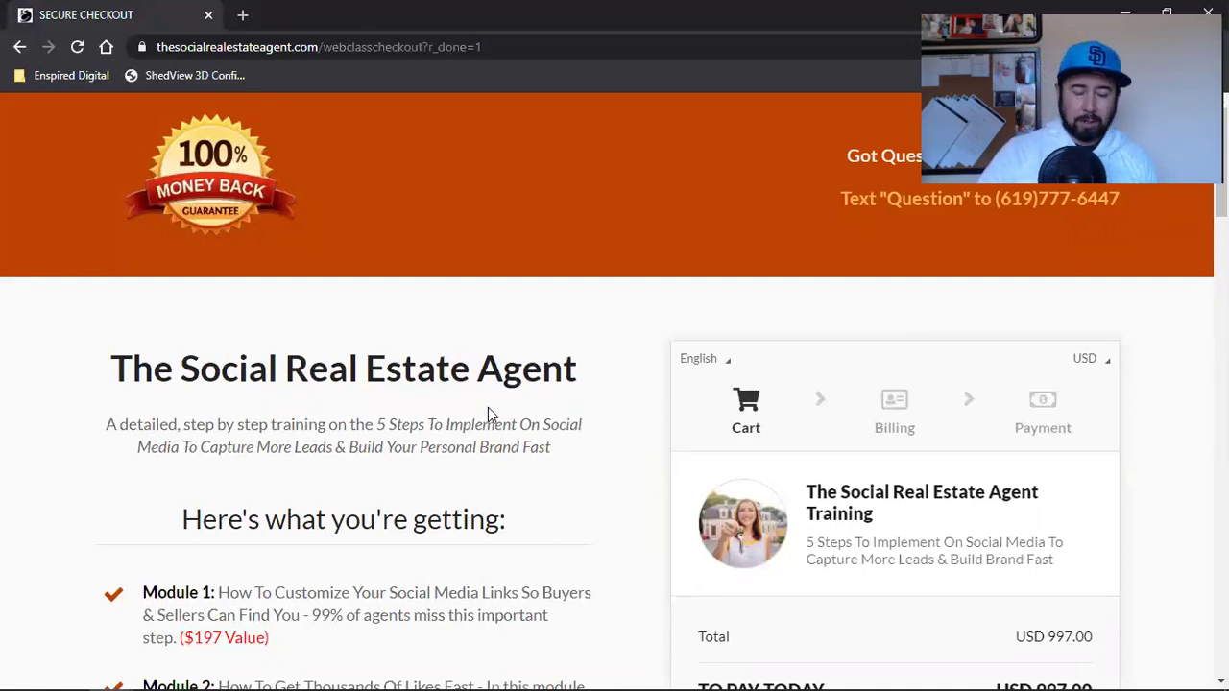
{"action": "scroll", "coordinate": [487, 409], "scroll_direction": "down", "scroll_amount": 2}
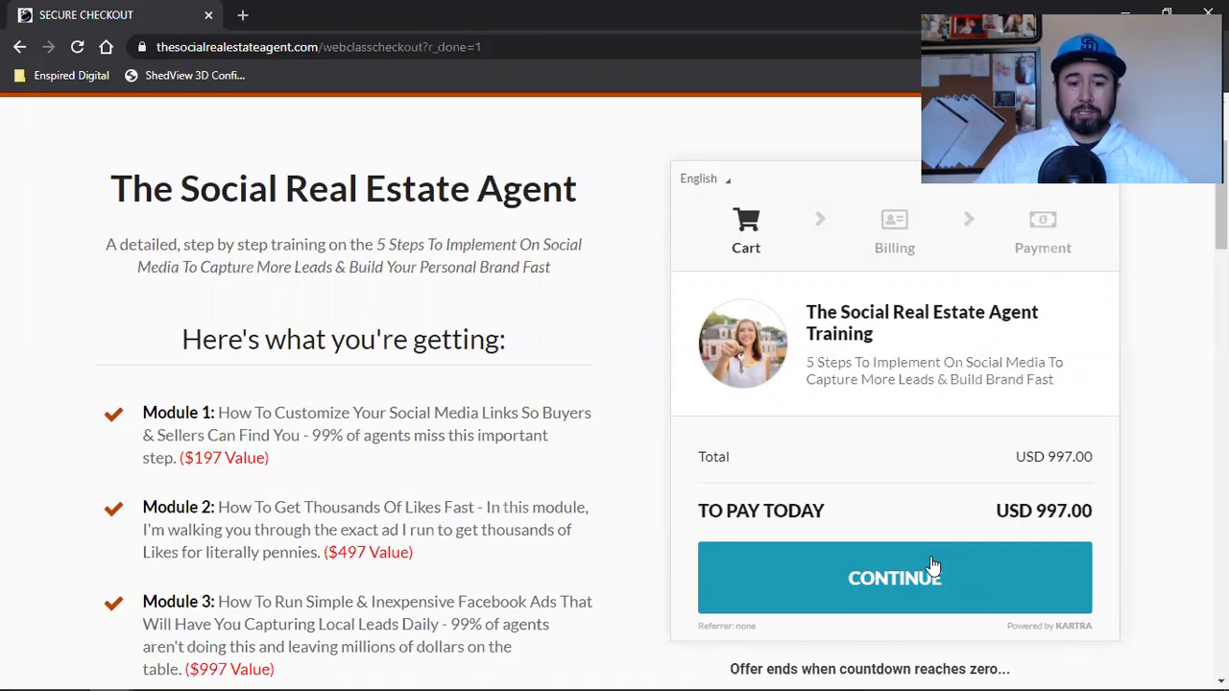
{"action": "scroll", "coordinate": [367, 513], "scroll_direction": "down", "scroll_amount": 20}
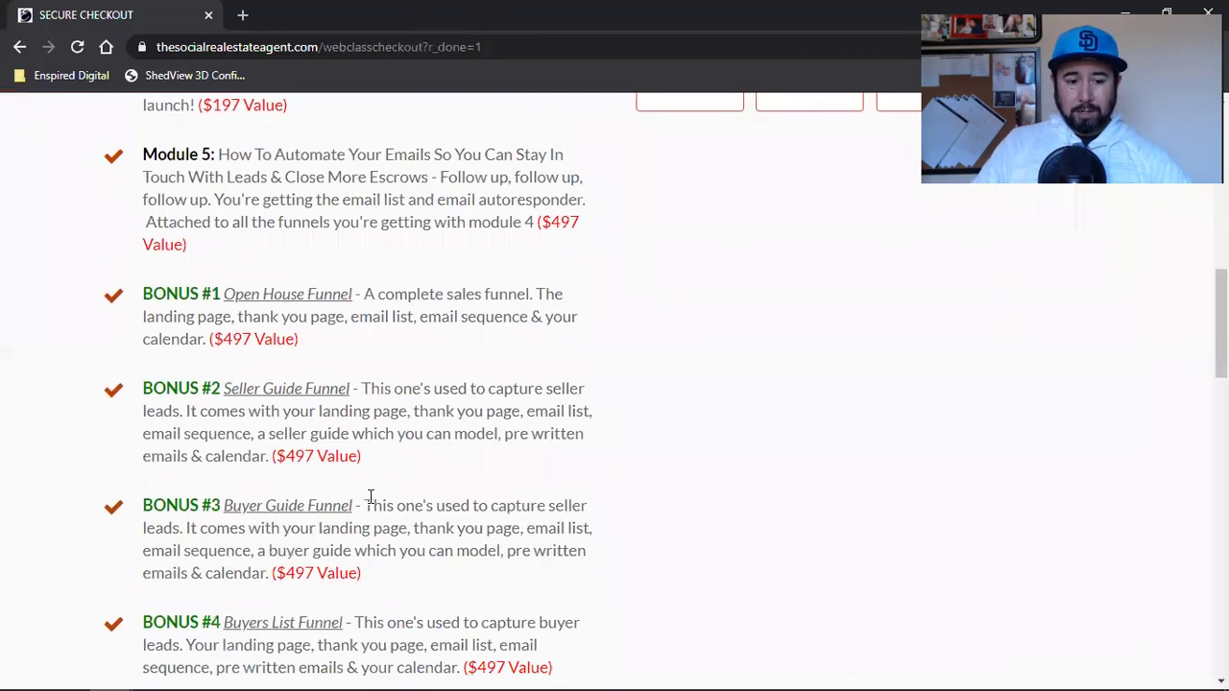
{"action": "scroll", "coordinate": [372, 501], "scroll_direction": "up", "scroll_amount": 20}
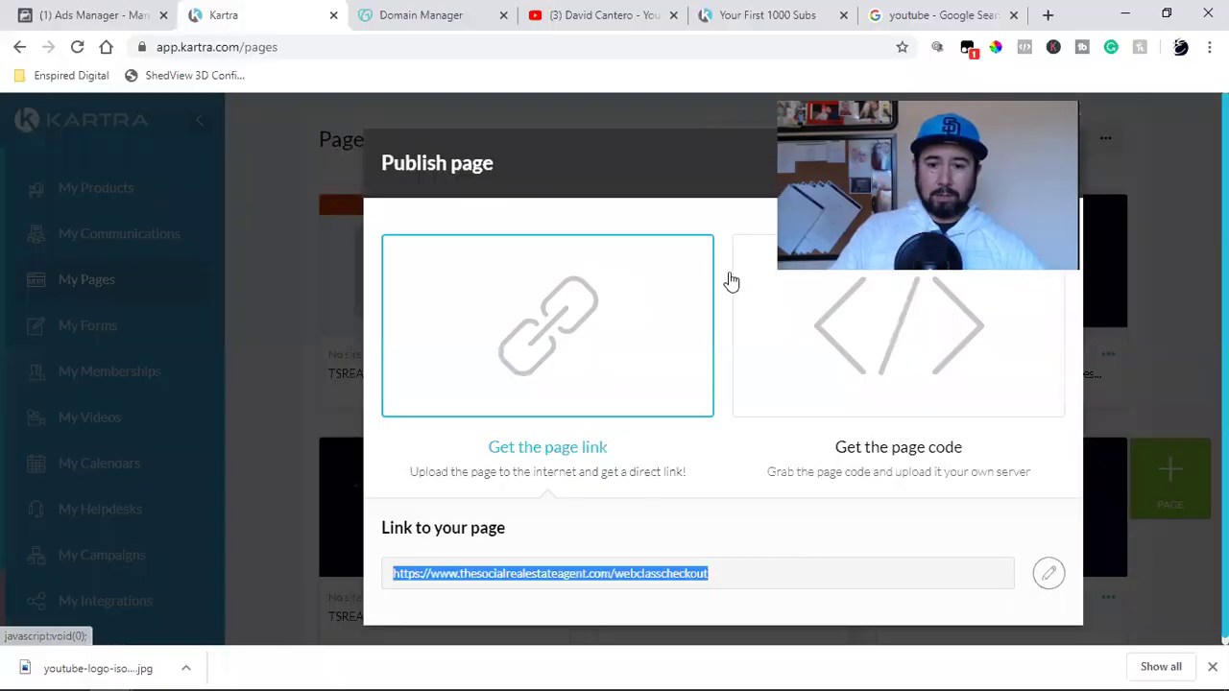
- Close the publish dialog, start a clone of TSREA Webclass Checkout and name it "Your First 1000 Subs Checkout Page"
{"action": "key", "text": "Escape"}
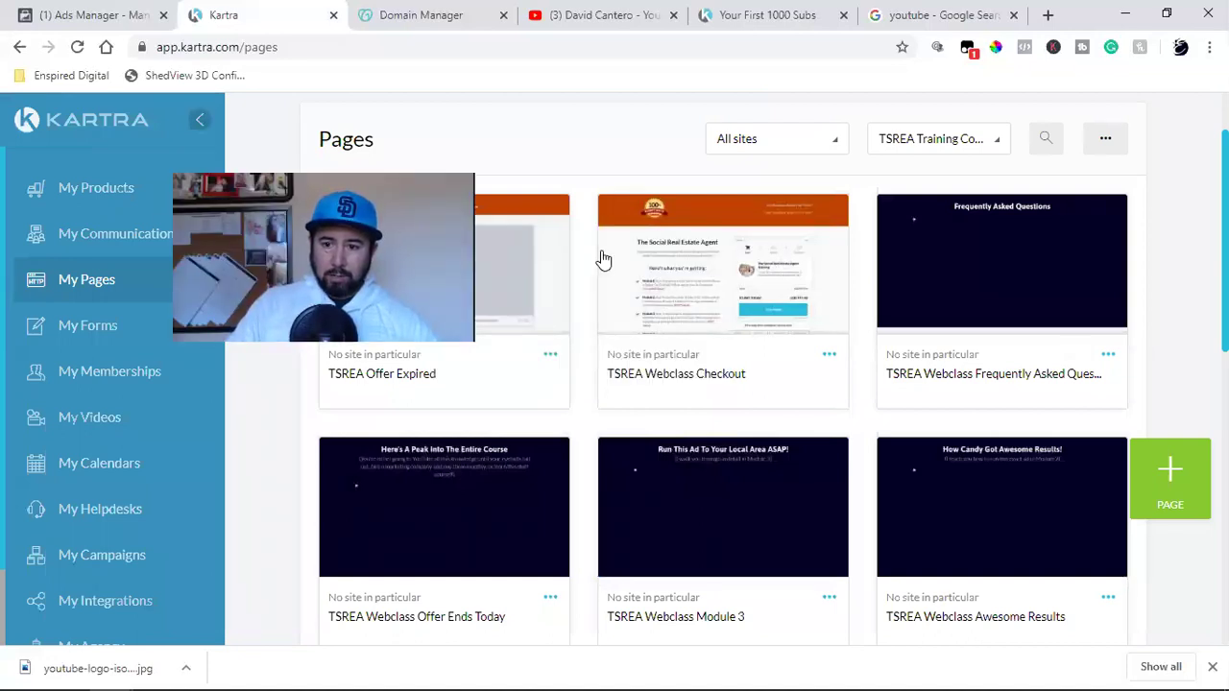
{"action": "left_click", "coordinate": [827, 357]}
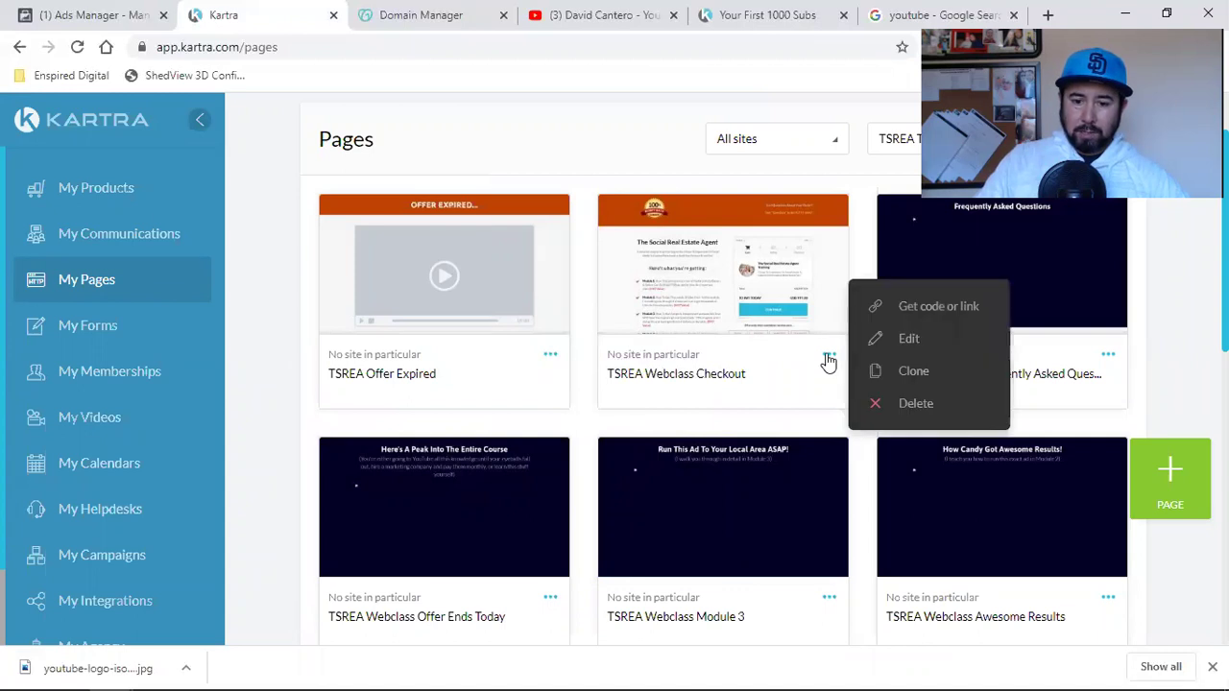
{"action": "left_click", "coordinate": [914, 372]}
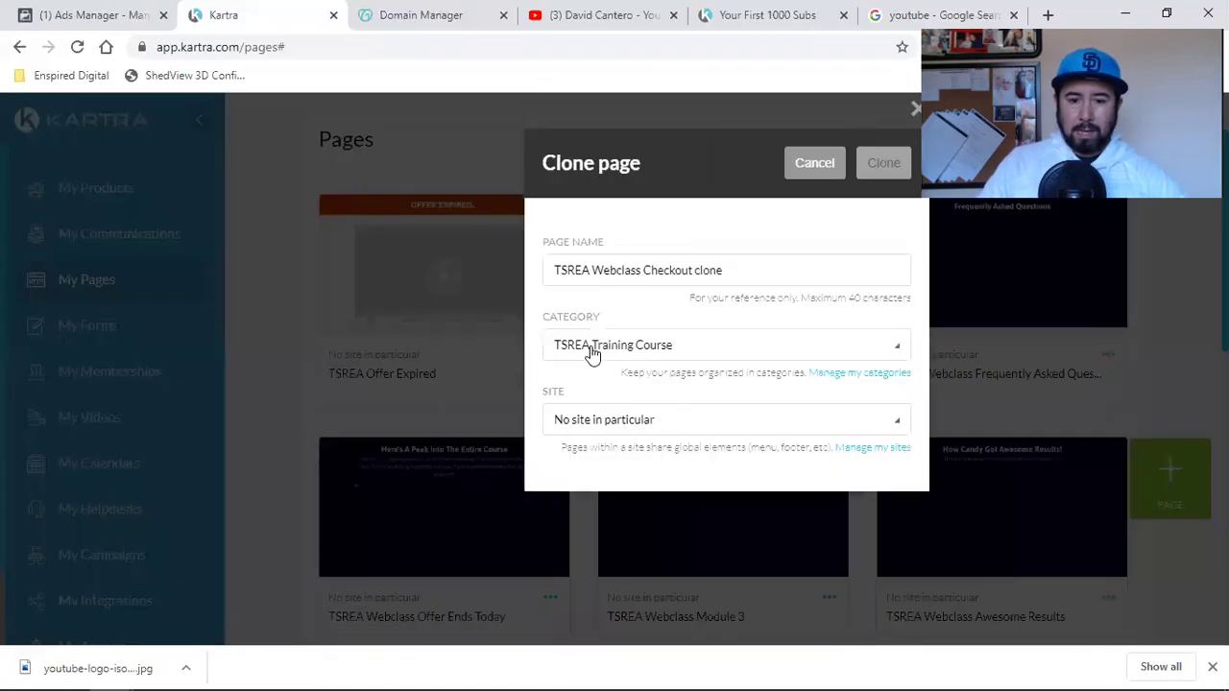
{"action": "triple_click", "coordinate": [602, 272]}
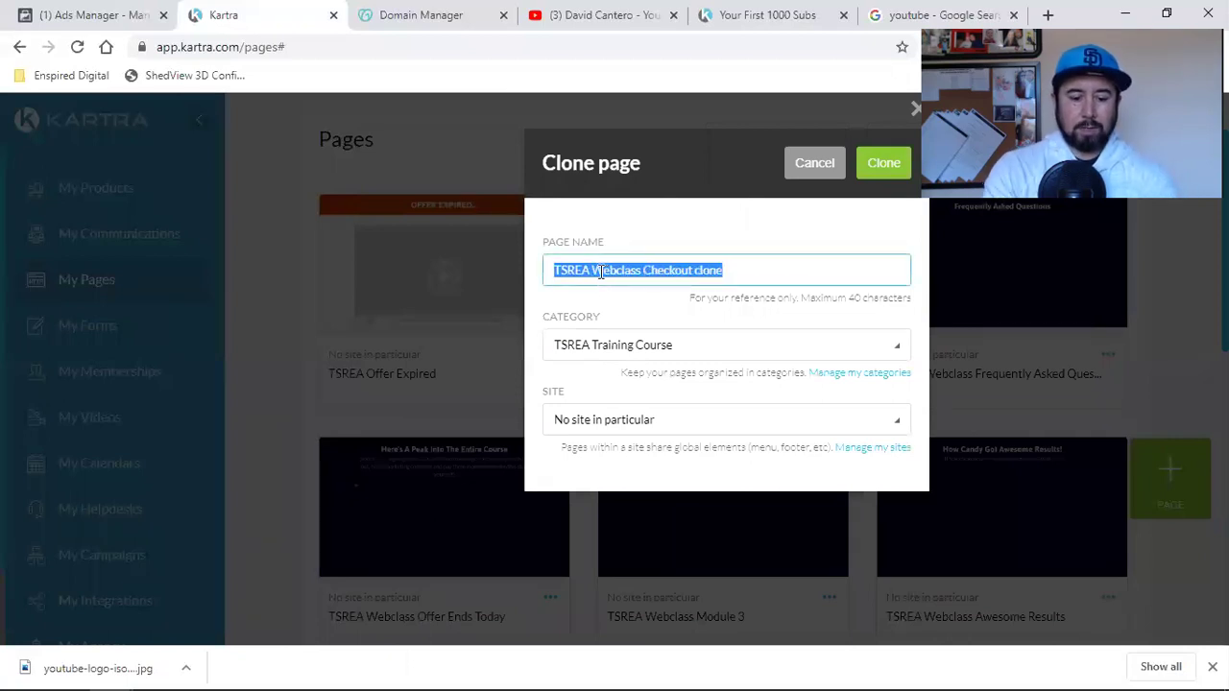
{"action": "type", "text": "Your First 1000 Subs TY Page"}
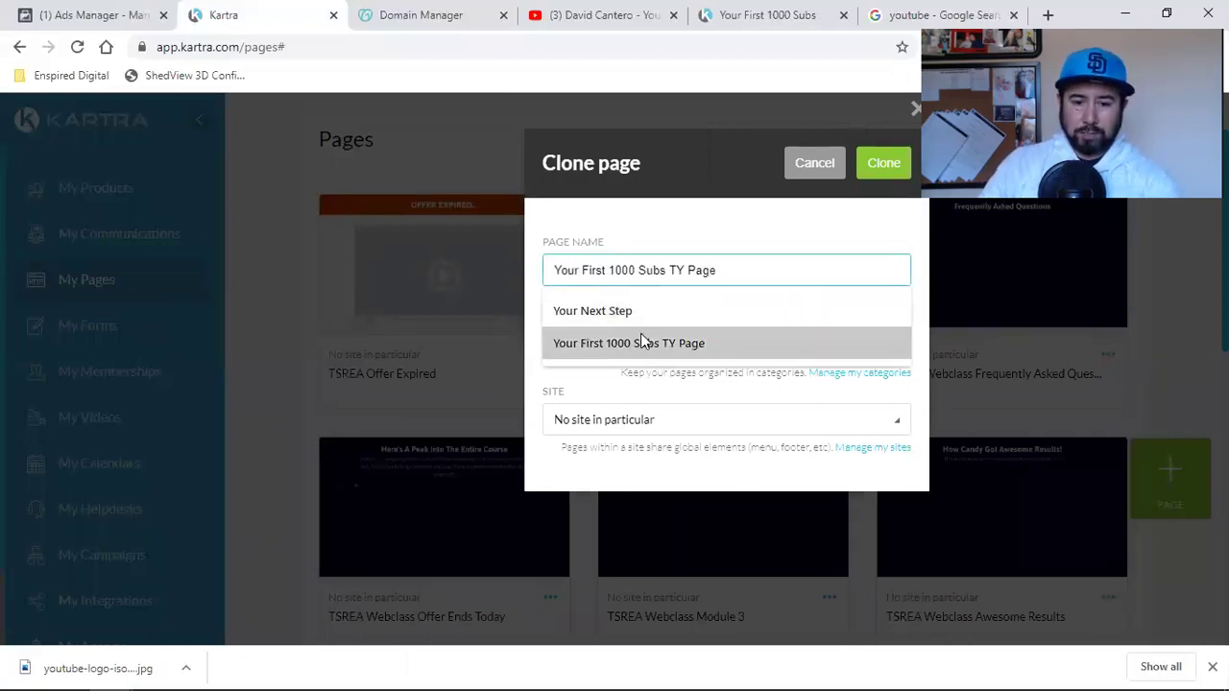
{"action": "left_click", "coordinate": [641, 342]}
{"action": "key", "text": "BackSpace"}
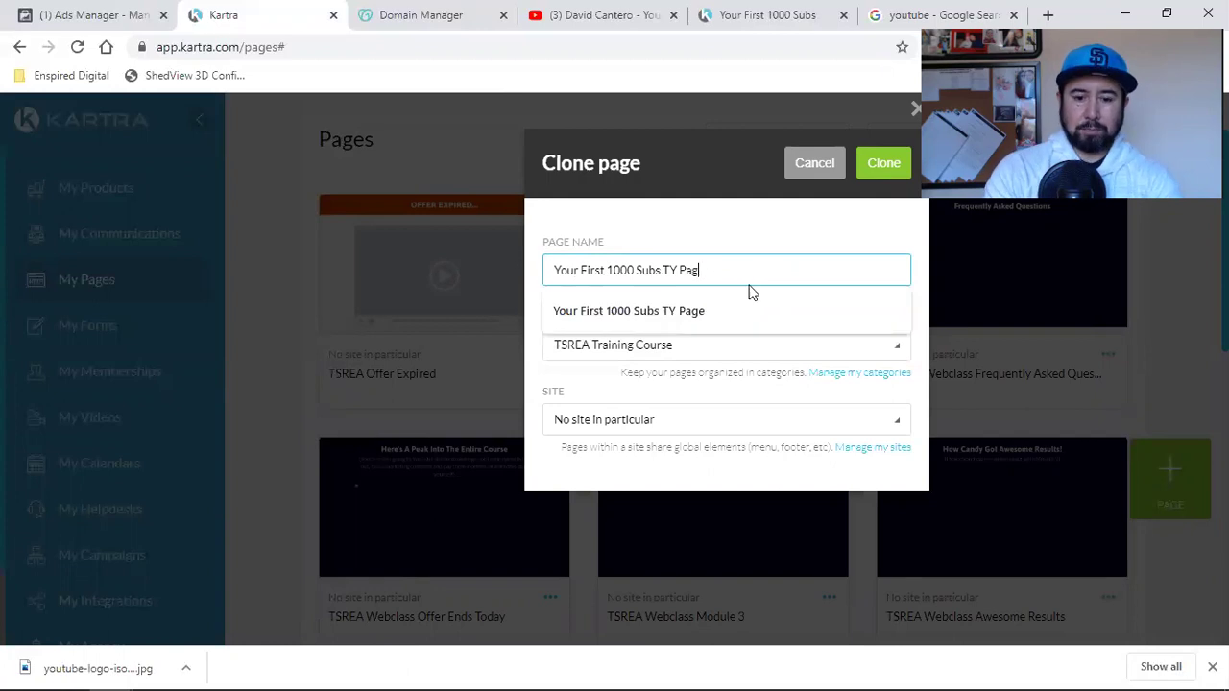
{"action": "type", "text": "Checkout"}
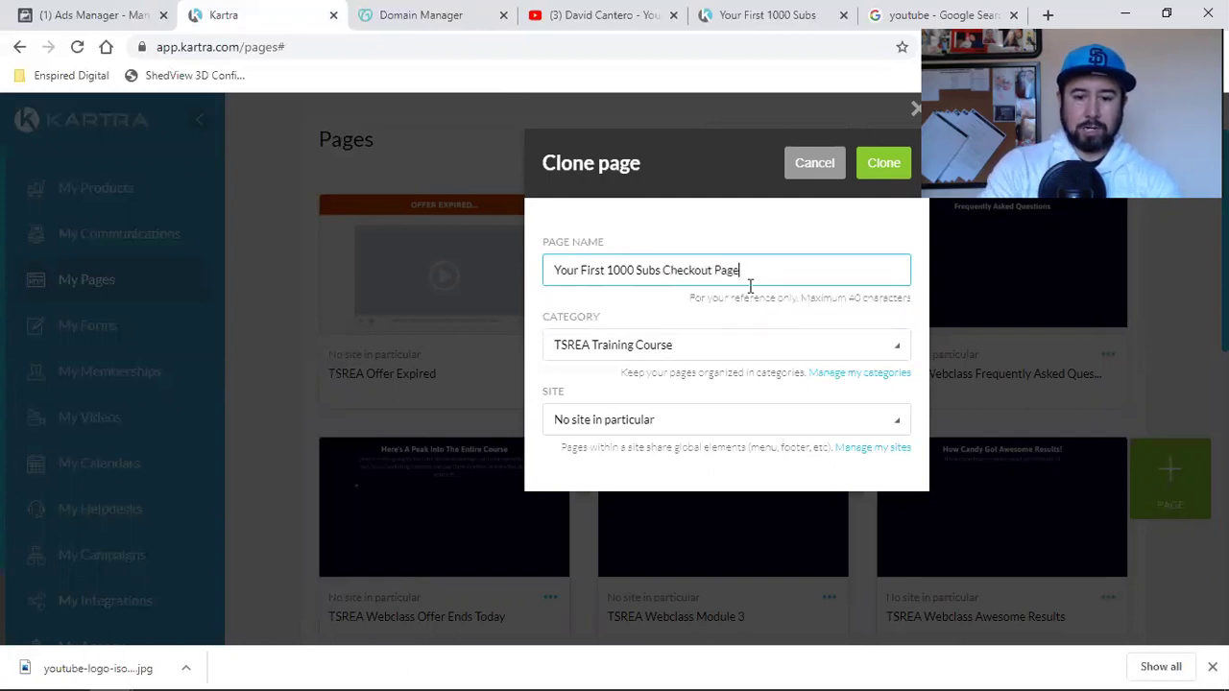
- Choose the category and site for the cloned checkout page and create the clone
{"action": "left_click", "coordinate": [633, 358]}
{"action": "scroll", "coordinate": [626, 451], "scroll_direction": "down", "scroll_amount": 5}
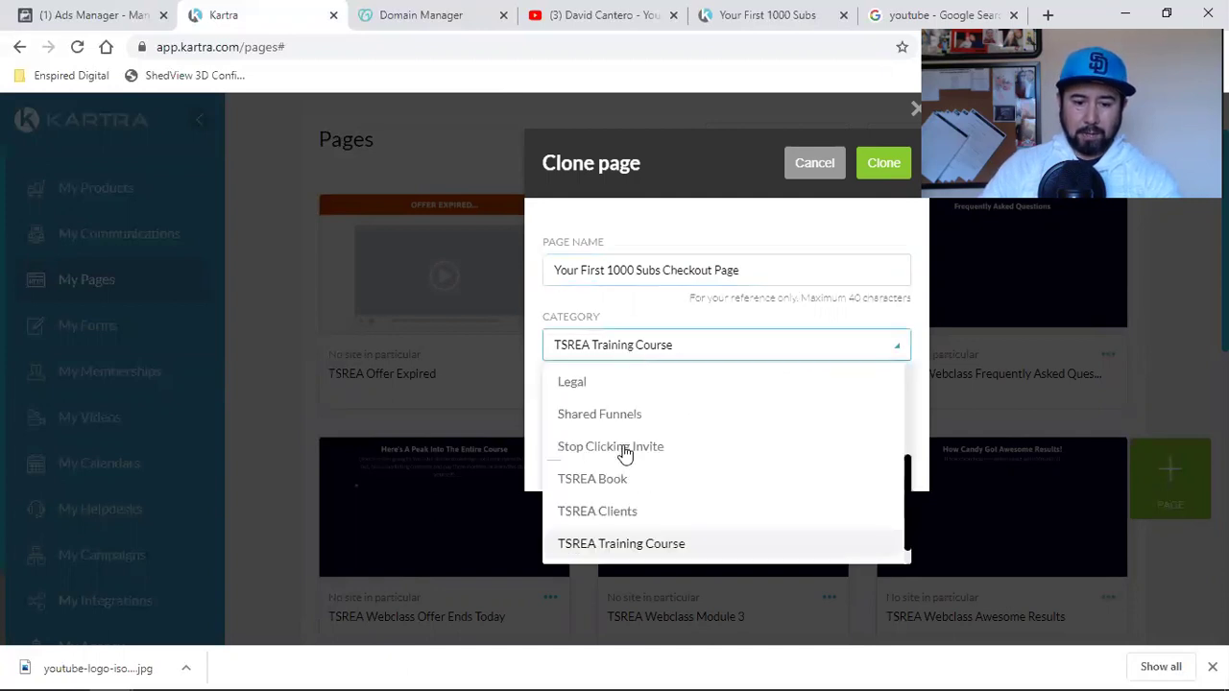
{"action": "left_click", "coordinate": [626, 548]}
{"action": "left_click", "coordinate": [607, 422]}
{"action": "left_click", "coordinate": [604, 483]}
{"action": "left_click", "coordinate": [884, 165]}
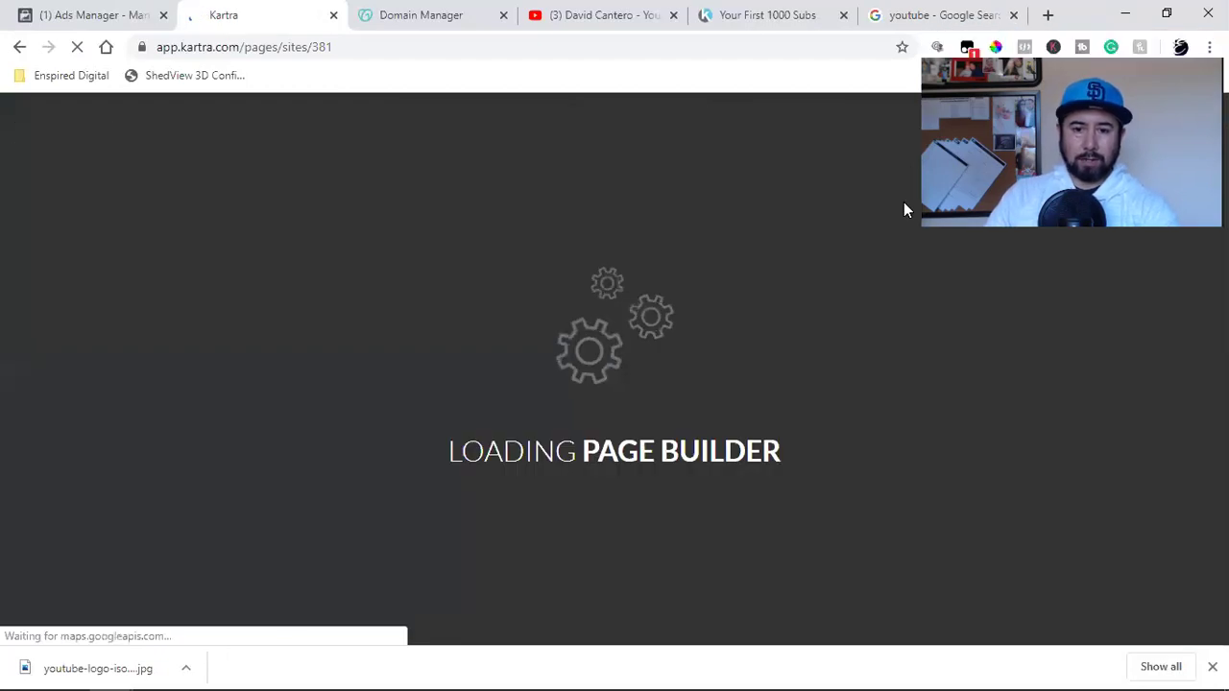
- Close the Google search, Domain Manager and YouTube channel browser tabs
{"action": "left_click", "coordinate": [1011, 15]}
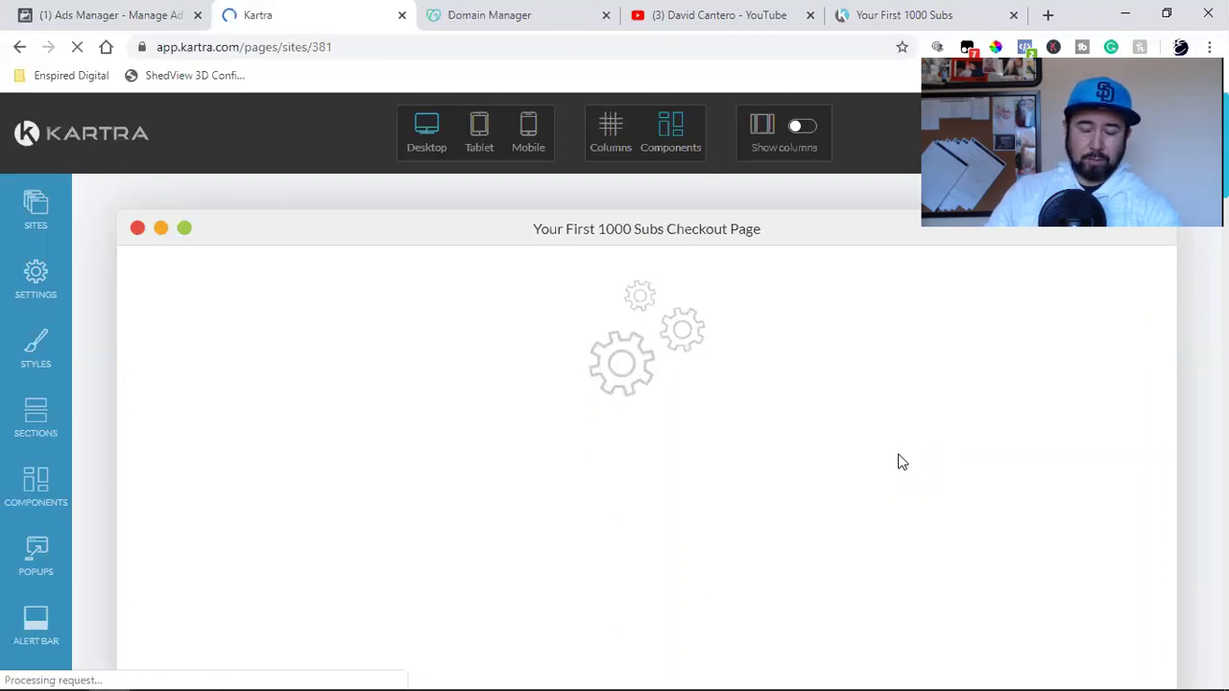
{"action": "left_click", "coordinate": [607, 16]}
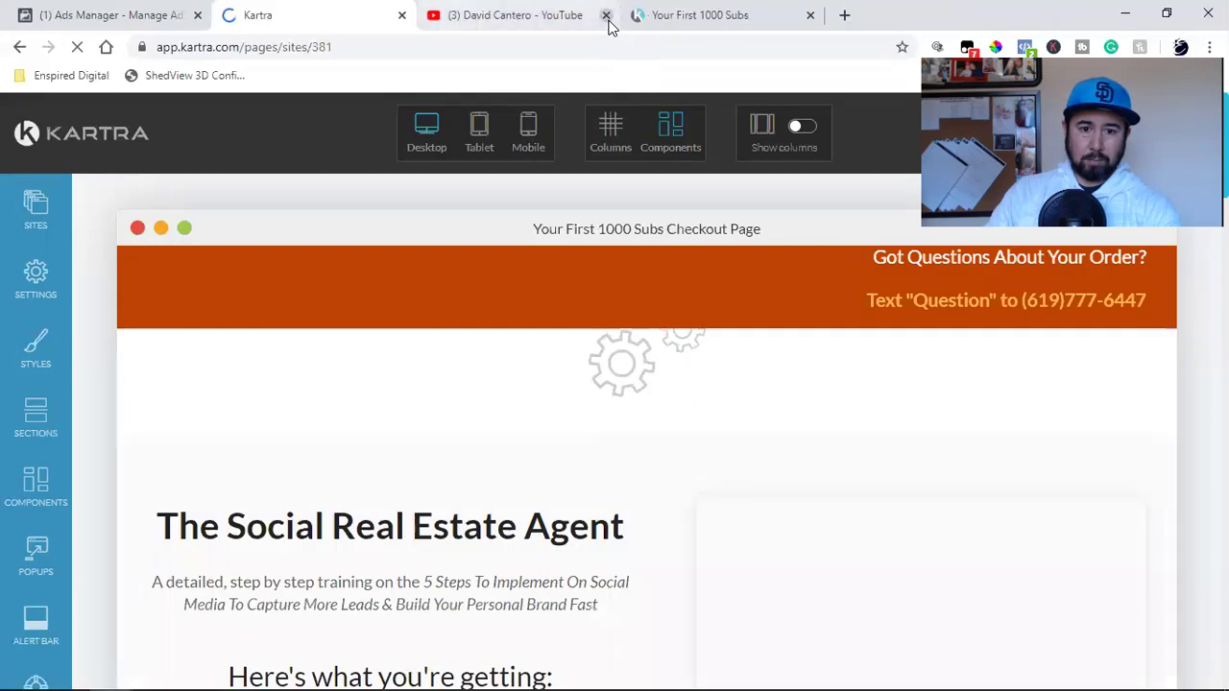
{"action": "left_click", "coordinate": [606, 17]}
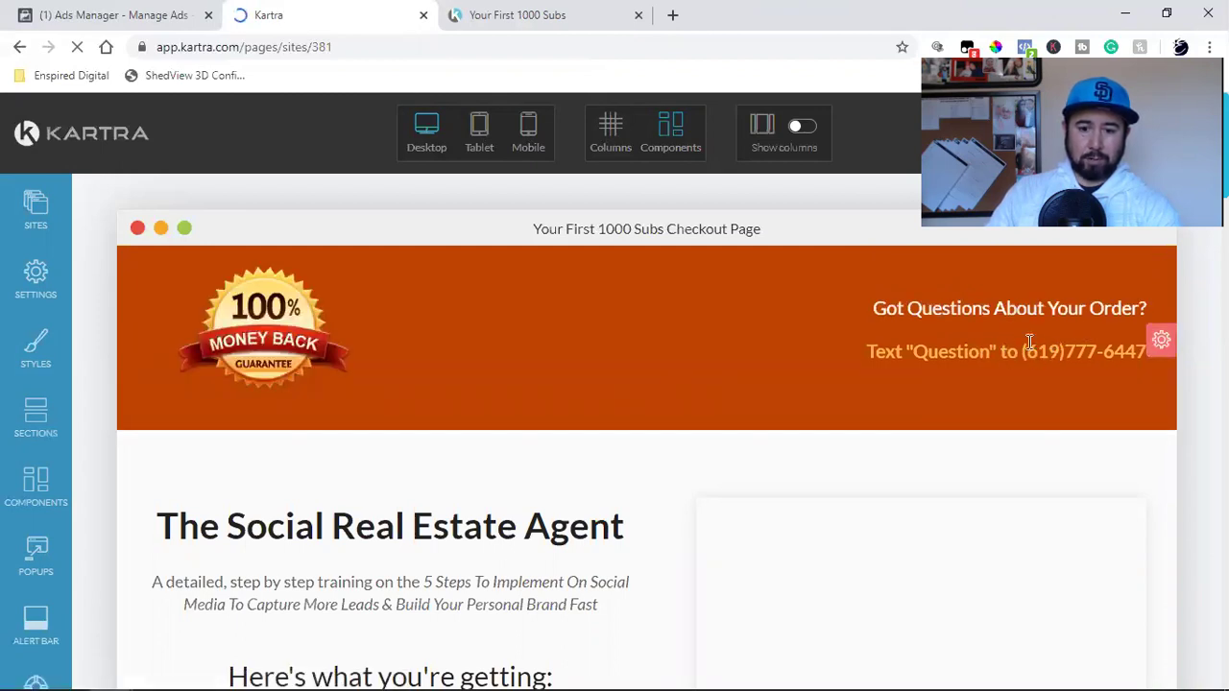
- Load the bookmarked YouTube channel page in a new browser tab
{"action": "left_click", "coordinate": [670, 14]}
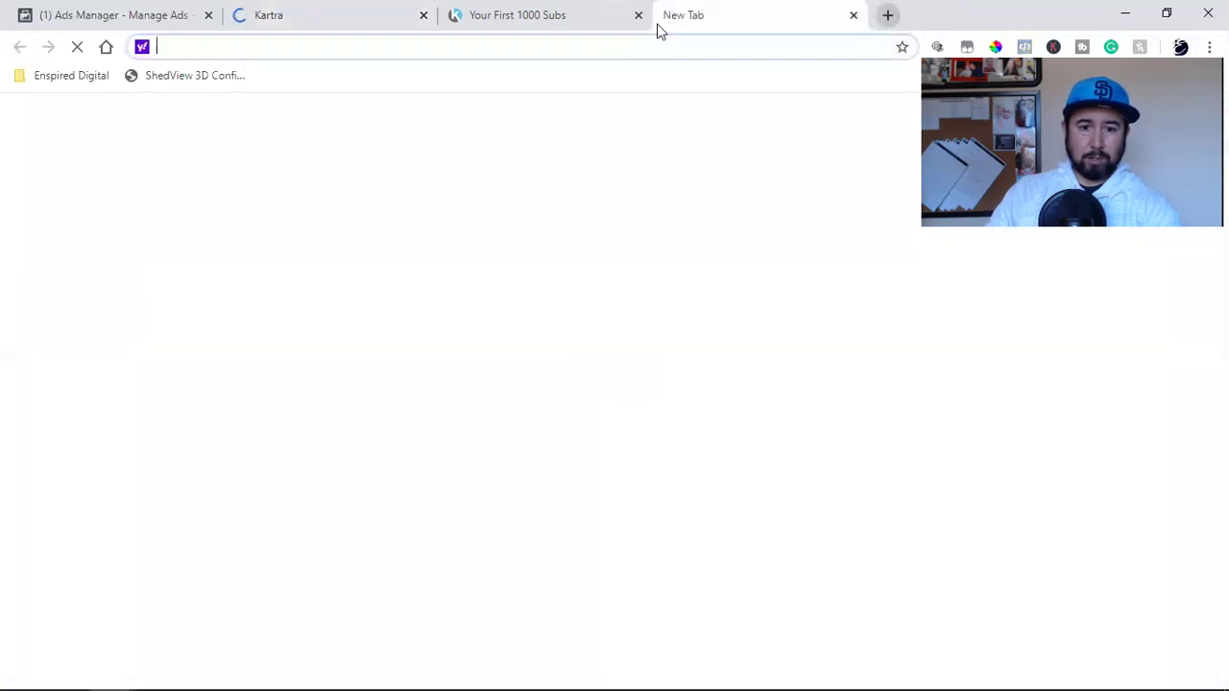
{"action": "left_click", "coordinate": [84, 83]}
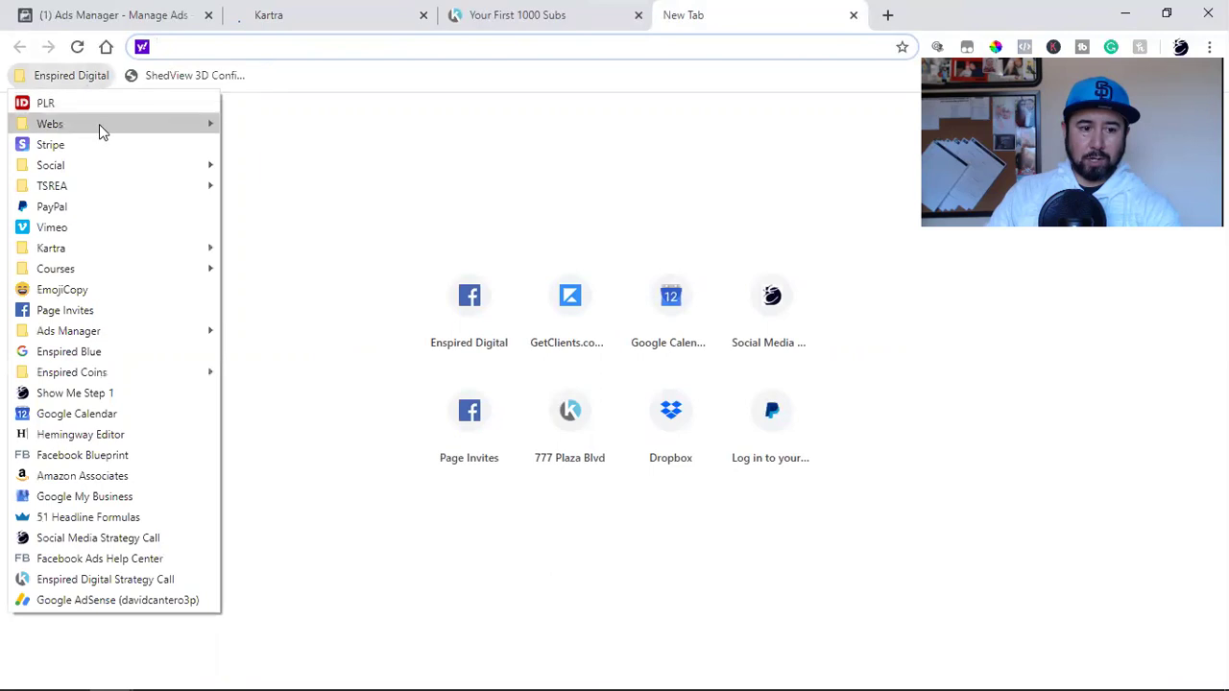
{"action": "mouse_move", "coordinate": [88, 171]}
{"action": "left_click", "coordinate": [253, 271]}
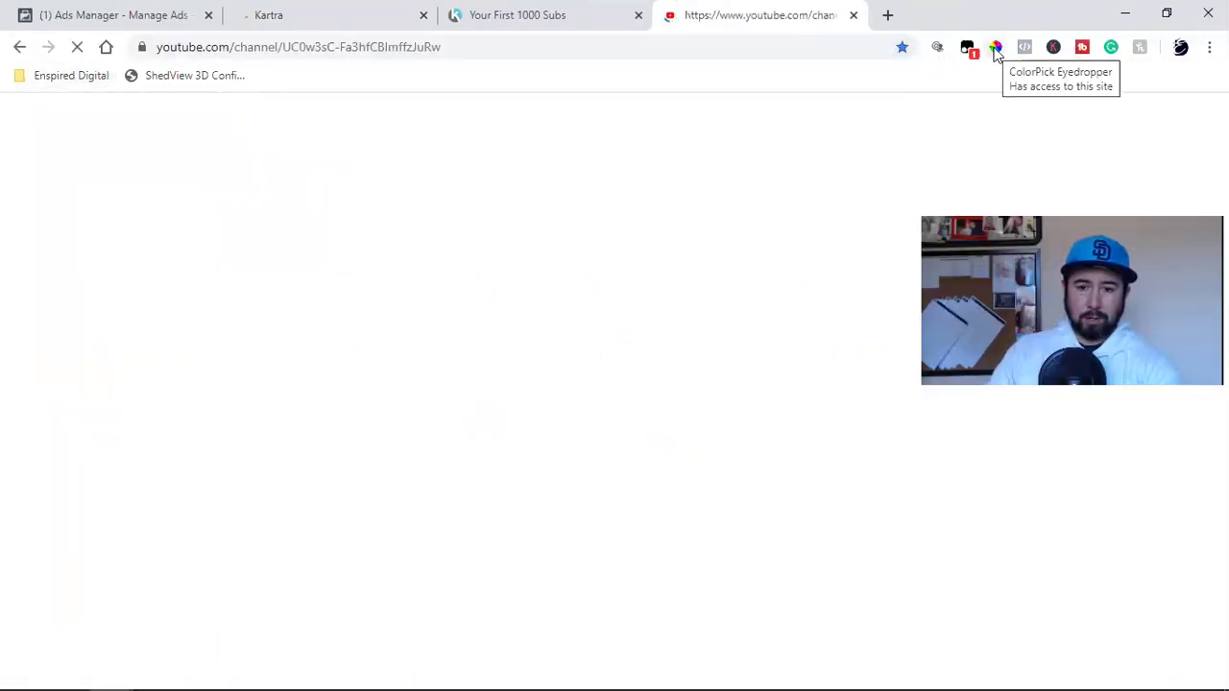
- Sample the red of the YouTube logo with ColorPick Eyedropper, copy its code FF0000 and dismiss the picker
{"action": "left_click", "coordinate": [995, 49]}
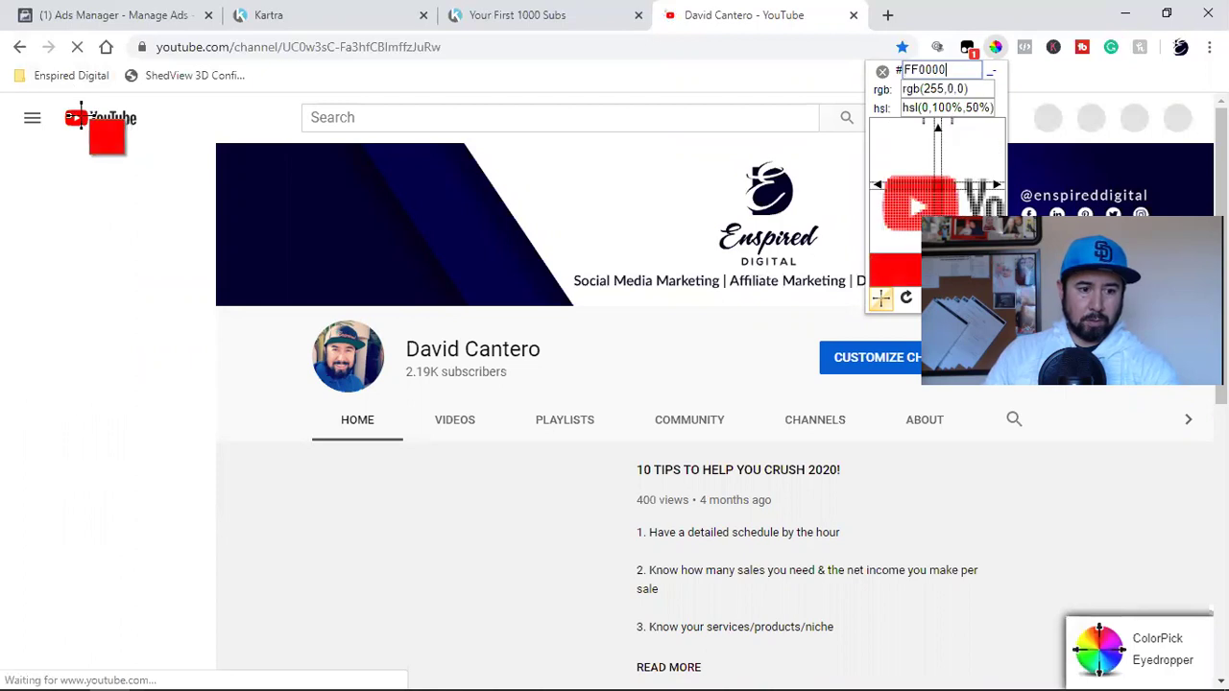
{"action": "left_click", "coordinate": [82, 111]}
{"action": "right_click", "coordinate": [135, 145]}
{"action": "left_click", "coordinate": [159, 159]}
{"action": "left_click", "coordinate": [272, 143]}
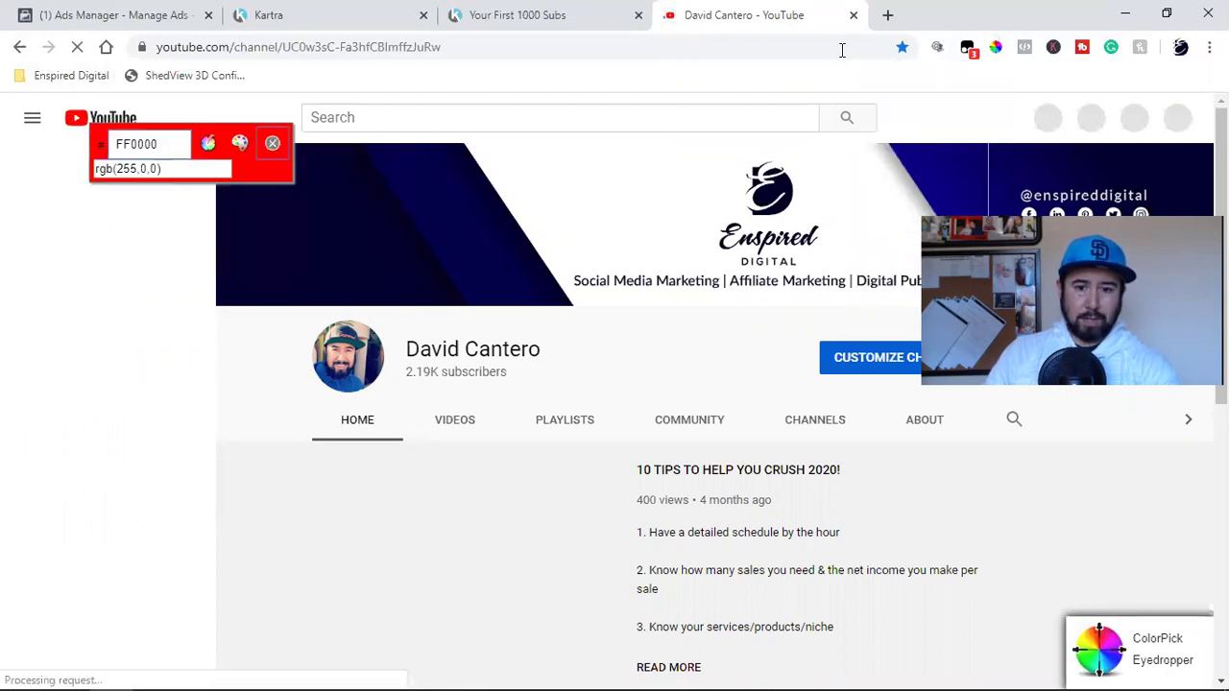
- Return to the checkout page in Kartra and set the header section's background colour to rgb(255, 0, 0)
{"action": "left_click", "coordinate": [310, 15]}
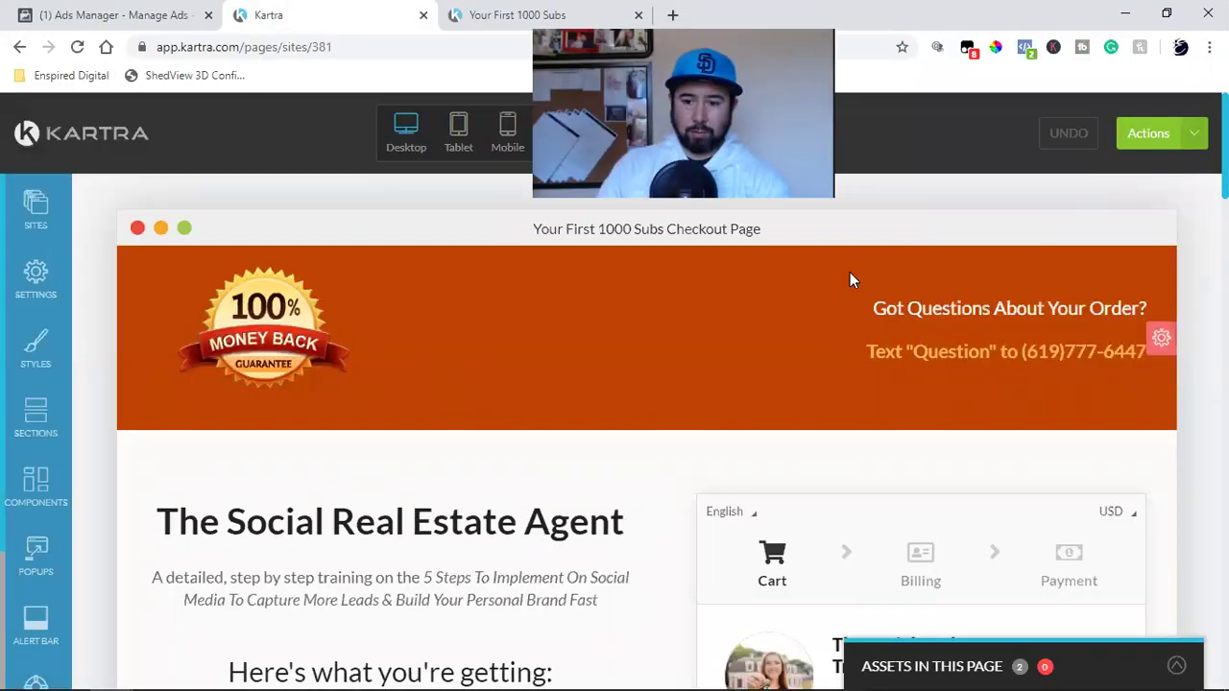
{"action": "mouse_move", "coordinate": [1094, 348]}
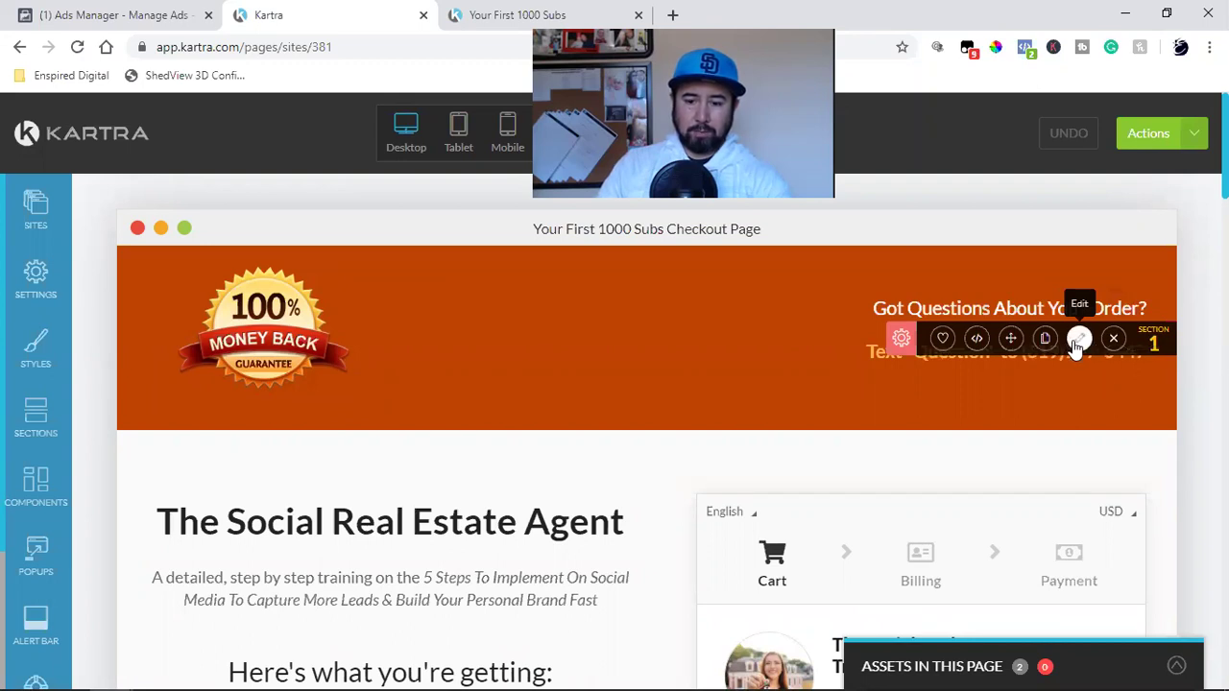
{"action": "left_click", "coordinate": [1078, 340]}
{"action": "left_click", "coordinate": [133, 422]}
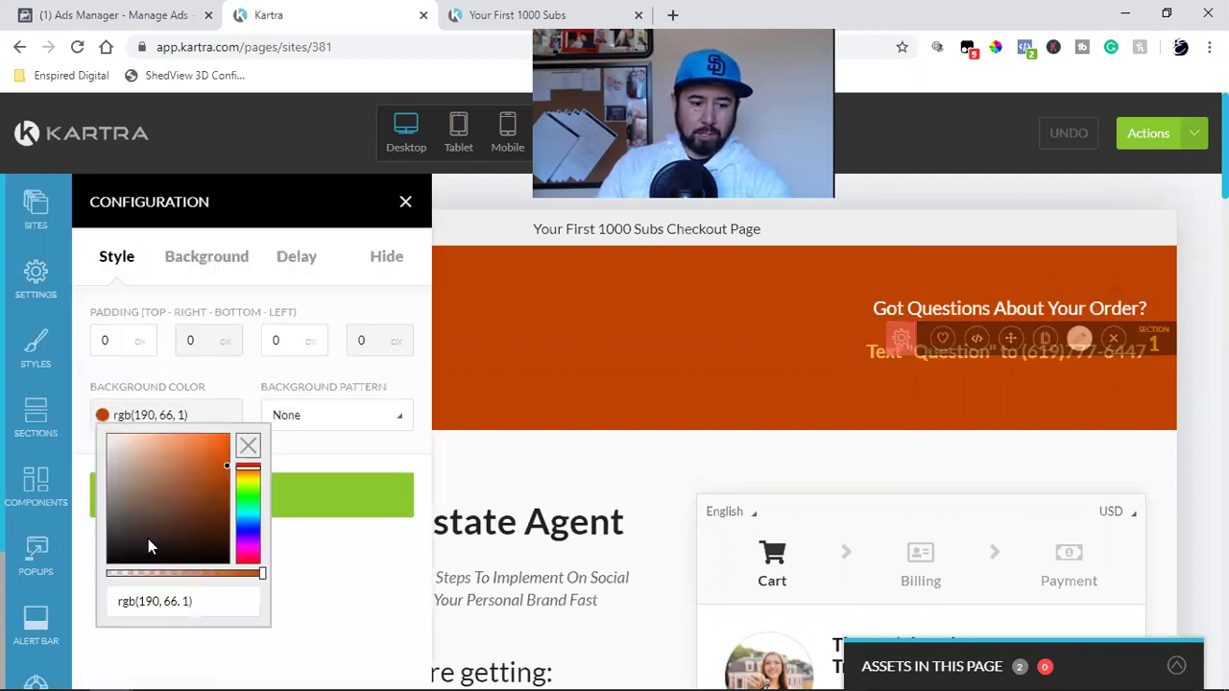
{"action": "triple_click", "coordinate": [135, 603]}
{"action": "key", "text": "ctrl+v"}
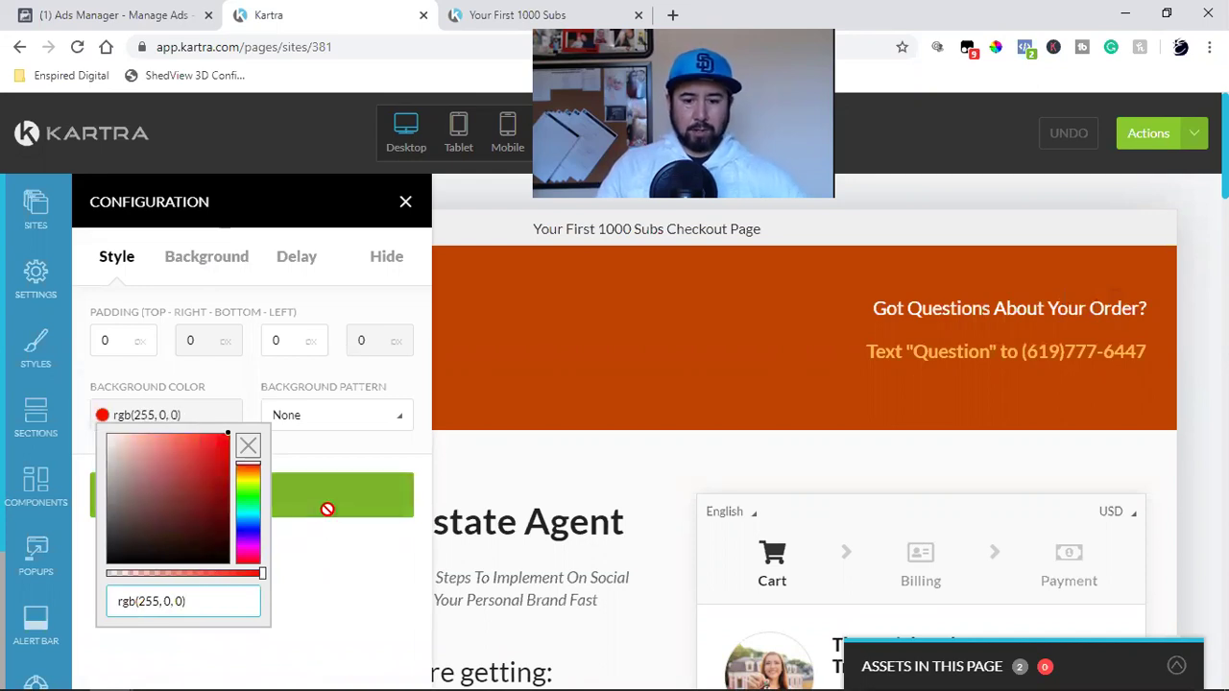
{"action": "left_click", "coordinate": [327, 509]}
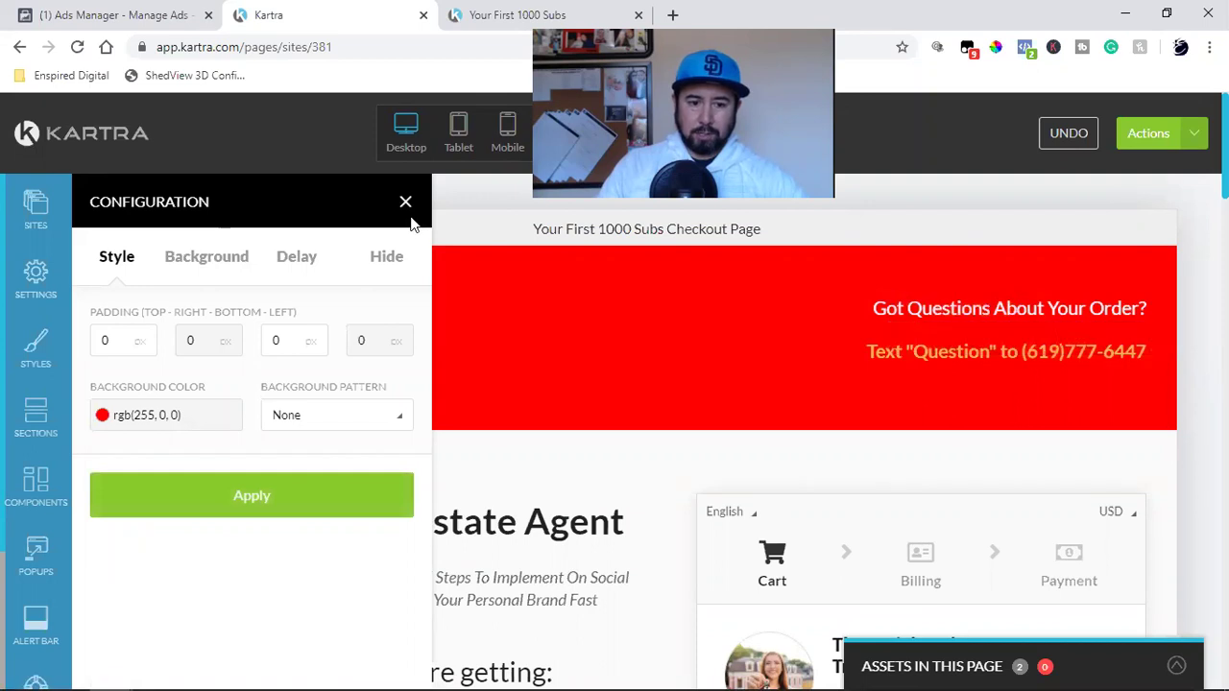
{"action": "left_click", "coordinate": [405, 203]}
- Set the checkout form's product funnel and product to Your First 1000 Subs with Price point 1
{"action": "scroll", "coordinate": [497, 350], "scroll_direction": "down", "scroll_amount": 2}
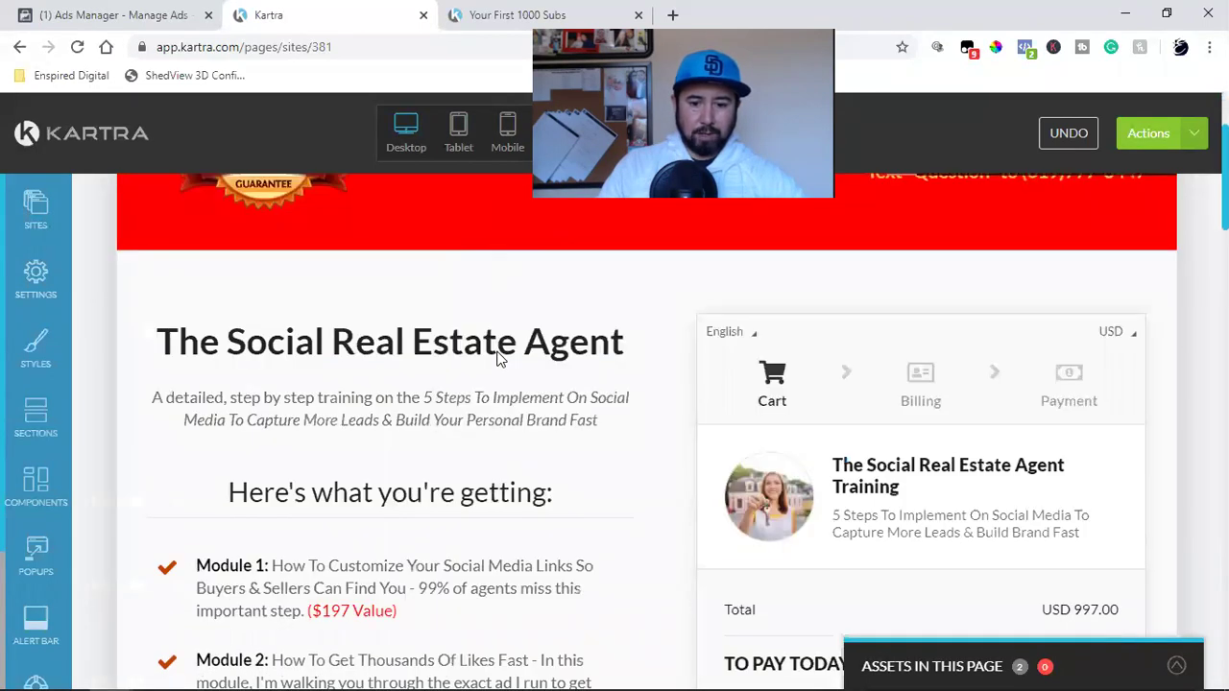
{"action": "scroll", "coordinate": [496, 355], "scroll_direction": "down", "scroll_amount": 3}
{"action": "scroll", "coordinate": [907, 432], "scroll_direction": "up", "scroll_amount": 5}
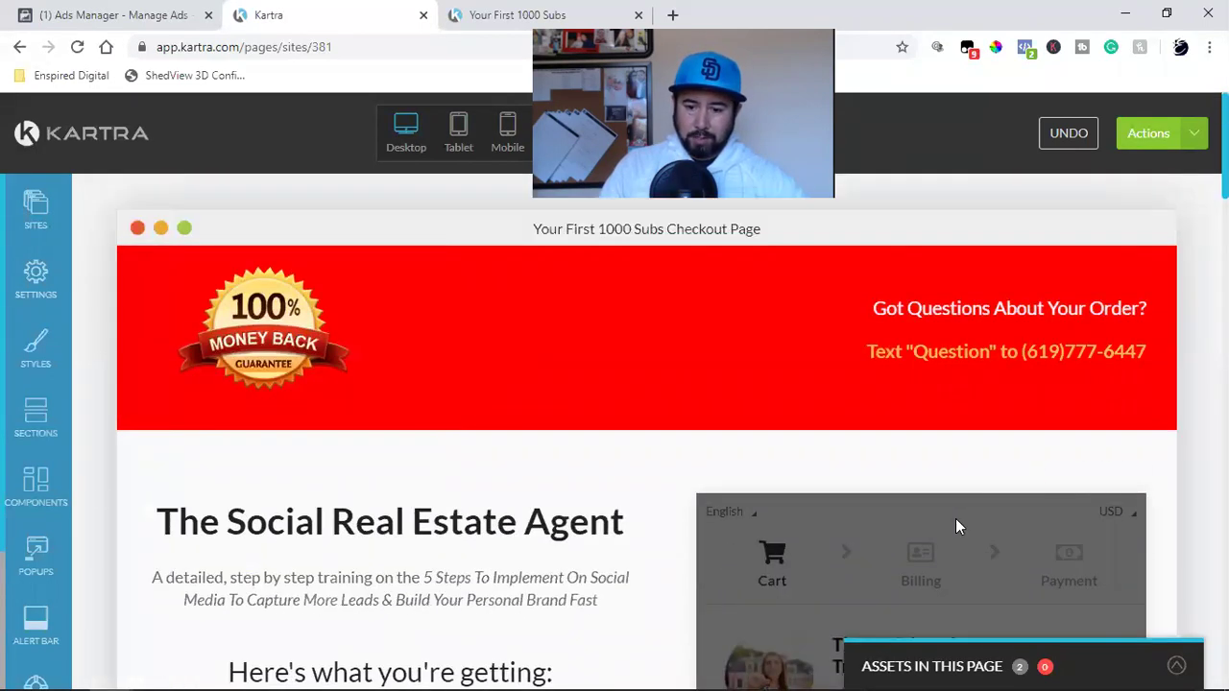
{"action": "mouse_move", "coordinate": [1065, 511]}
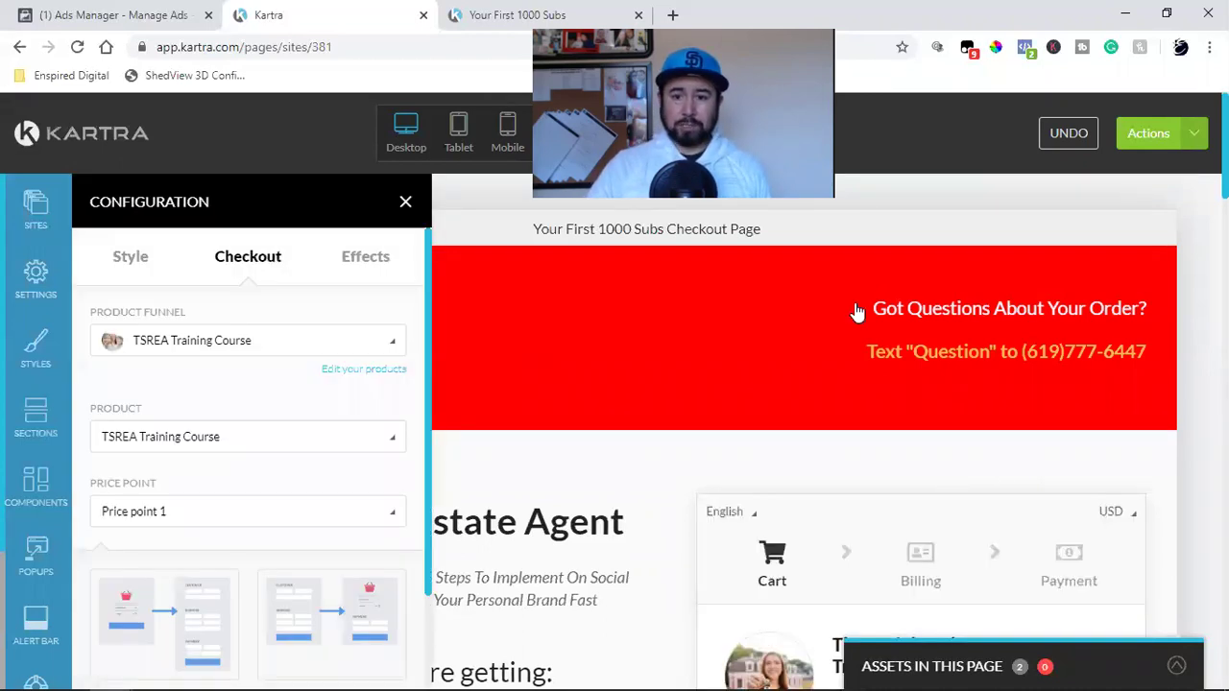
{"action": "left_click", "coordinate": [192, 357]}
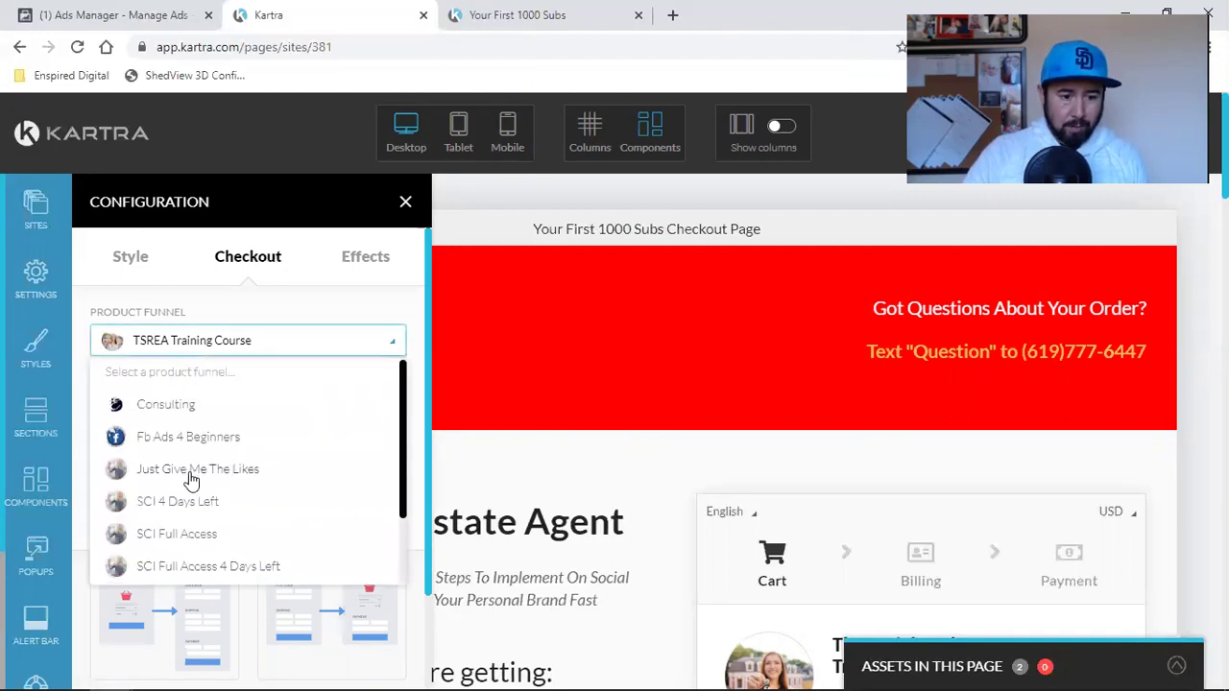
{"action": "scroll", "coordinate": [189, 495], "scroll_direction": "down", "scroll_amount": 2}
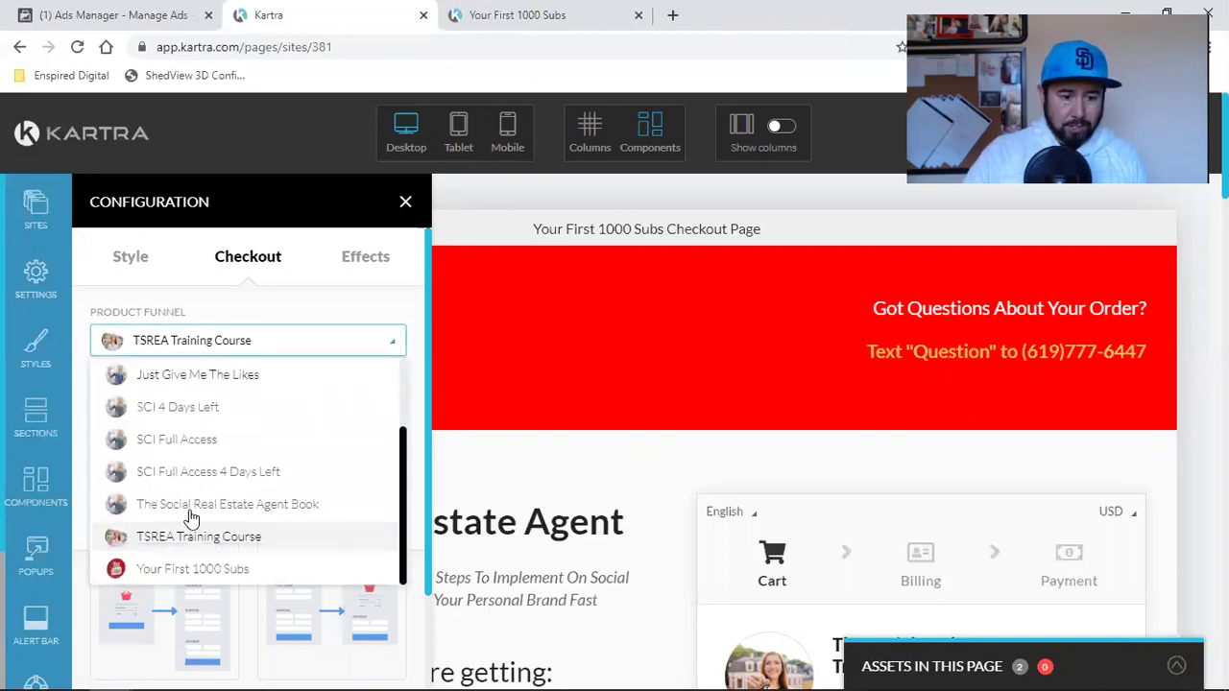
{"action": "left_click", "coordinate": [226, 574]}
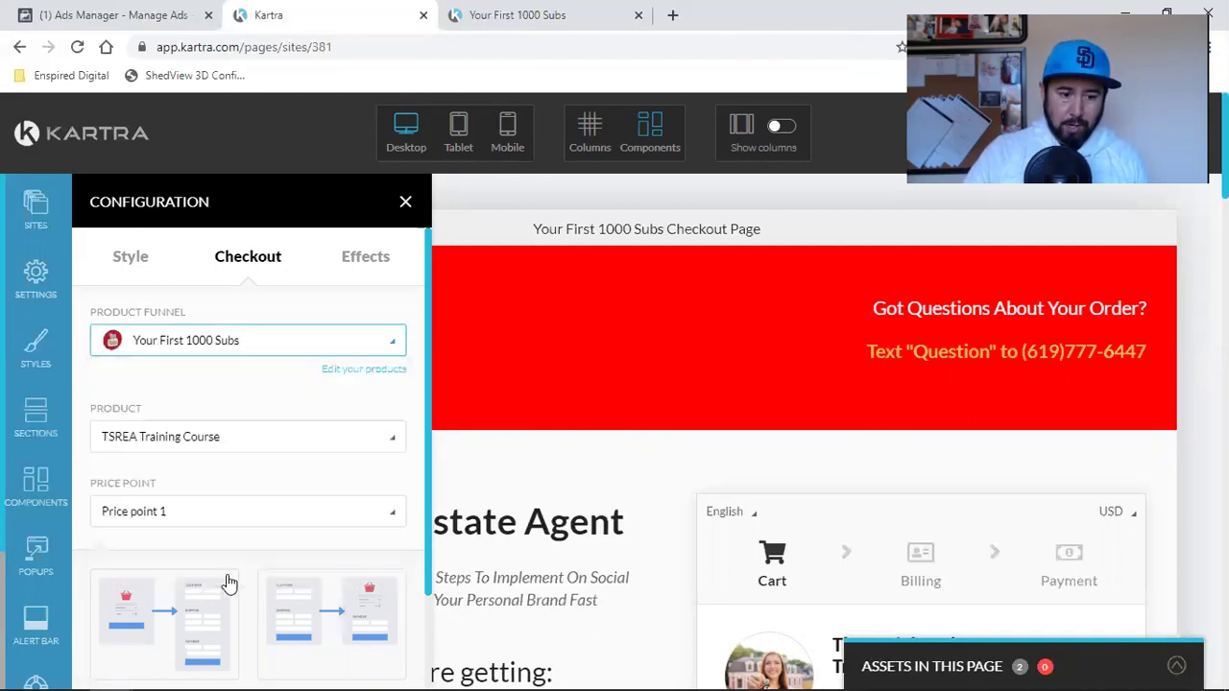
{"action": "left_click", "coordinate": [160, 440]}
{"action": "left_click", "coordinate": [146, 506]}
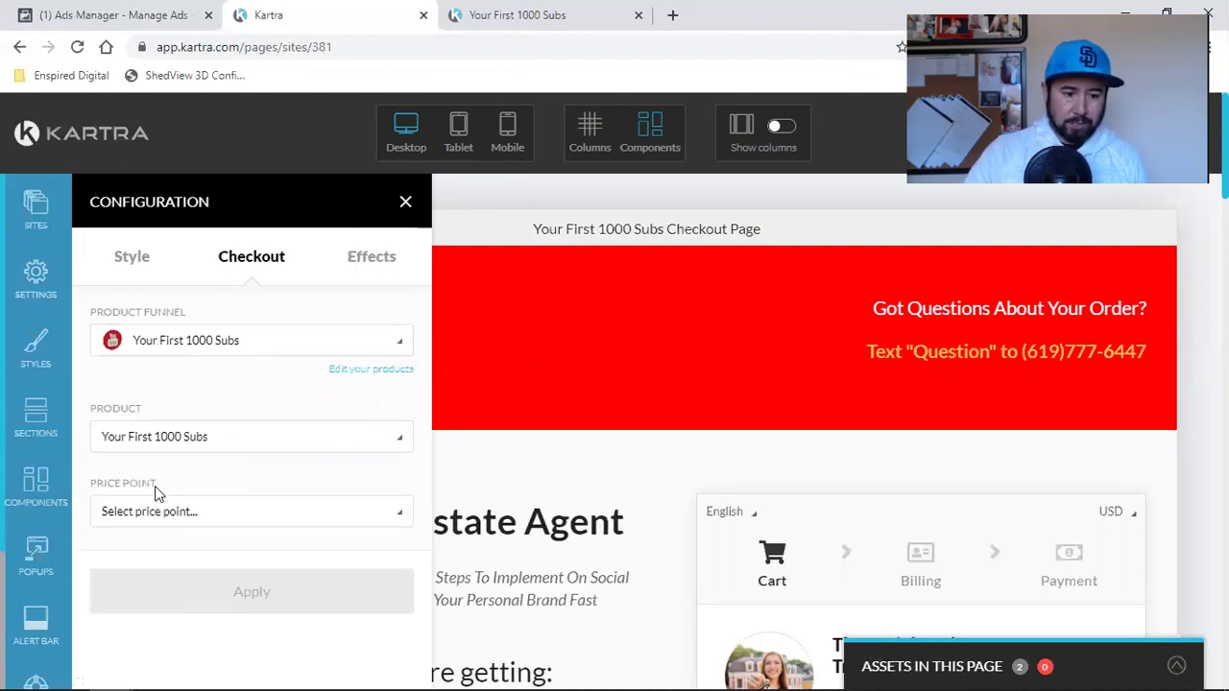
{"action": "left_click", "coordinate": [142, 516]}
{"action": "left_click", "coordinate": [137, 587]}
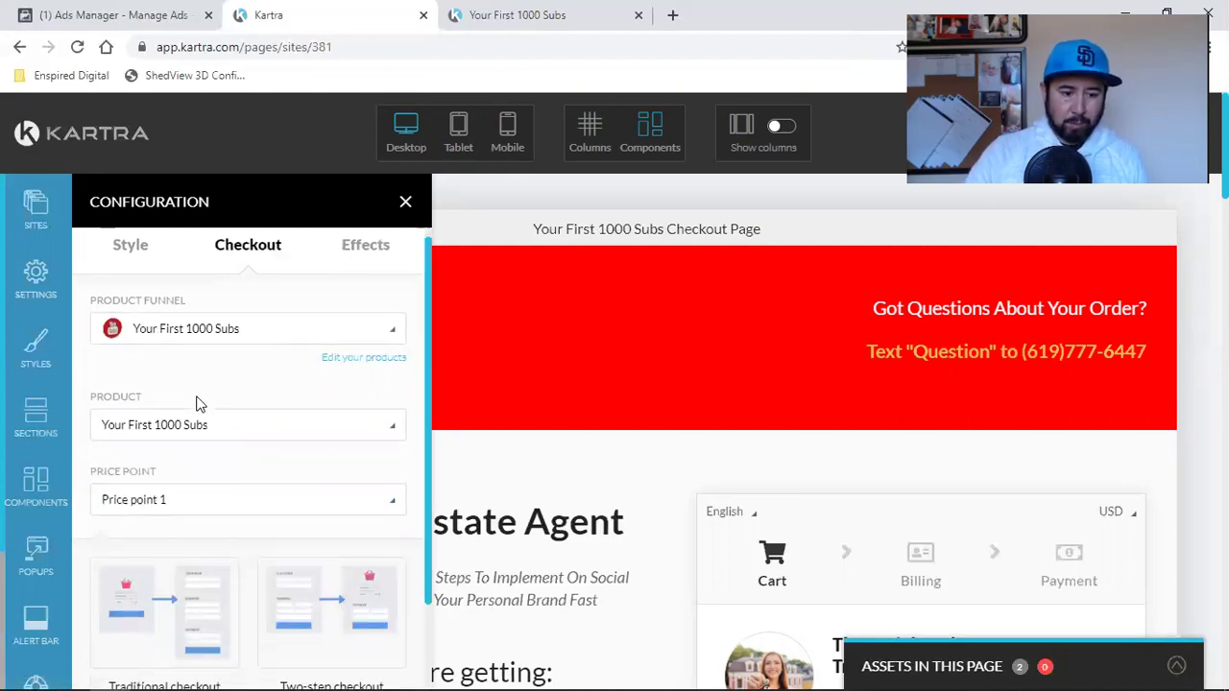
- Choose the Traditional checkout layout for the order form, apply the configuration and close it
{"action": "scroll", "coordinate": [199, 403], "scroll_direction": "down", "scroll_amount": 2}
{"action": "scroll", "coordinate": [274, 511], "scroll_direction": "down", "scroll_amount": 2}
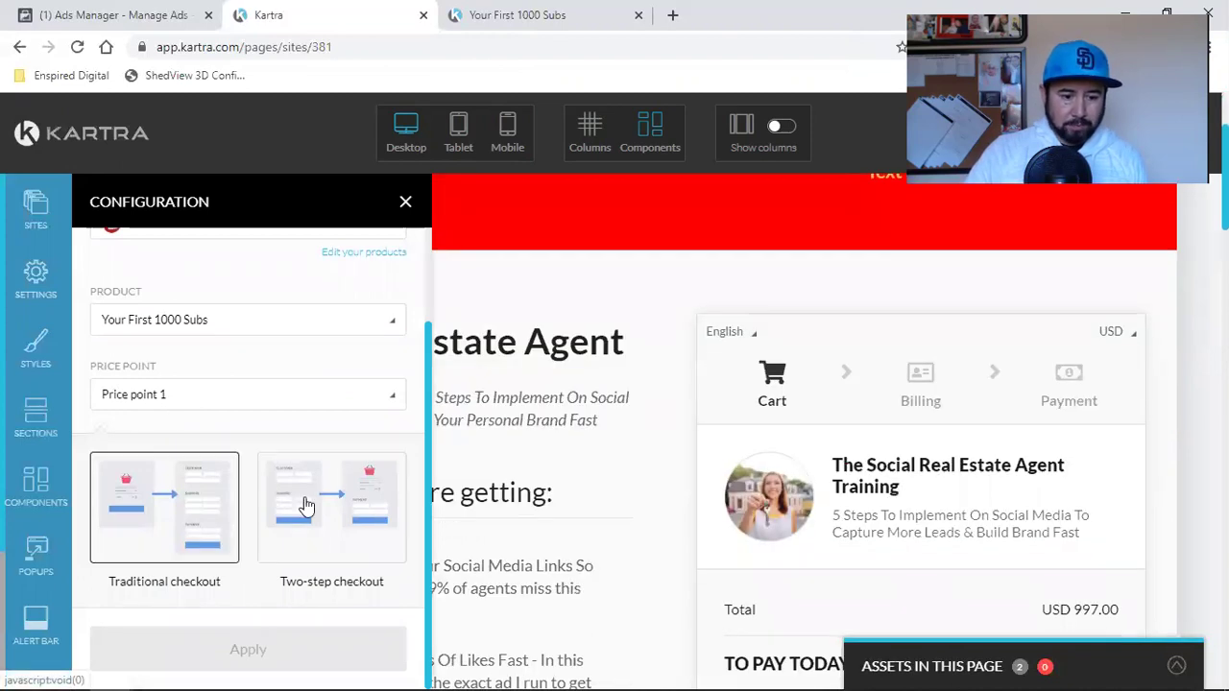
{"action": "left_click", "coordinate": [174, 505]}
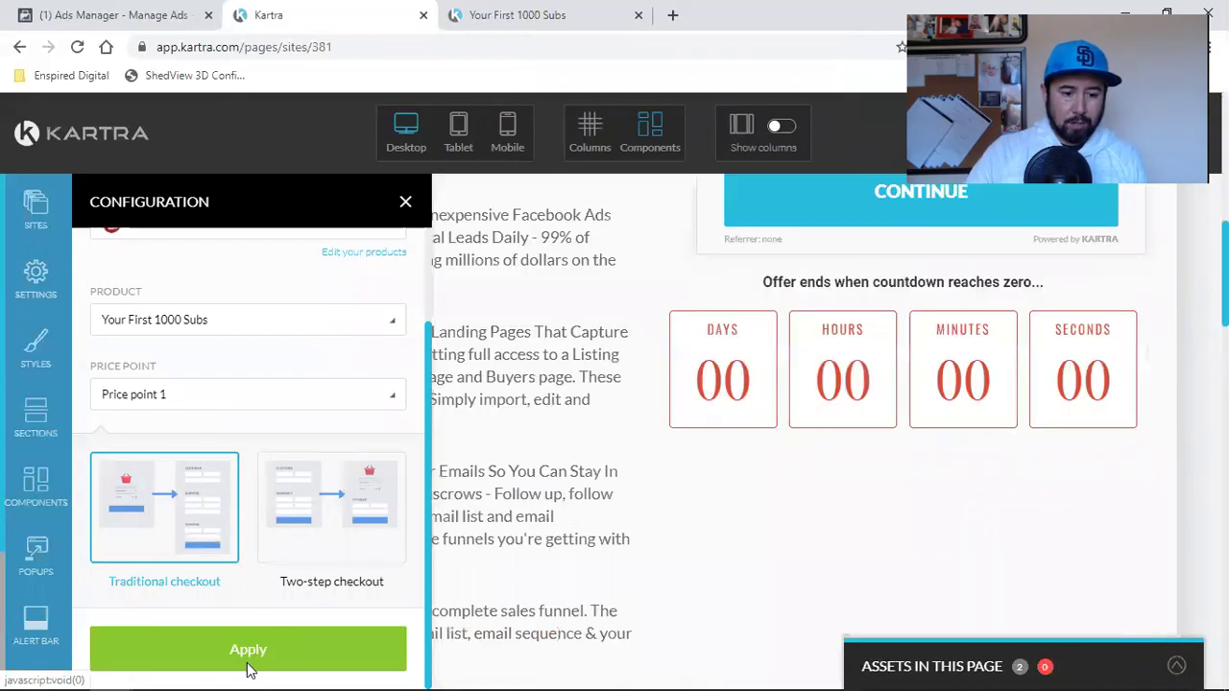
{"action": "left_click", "coordinate": [259, 646]}
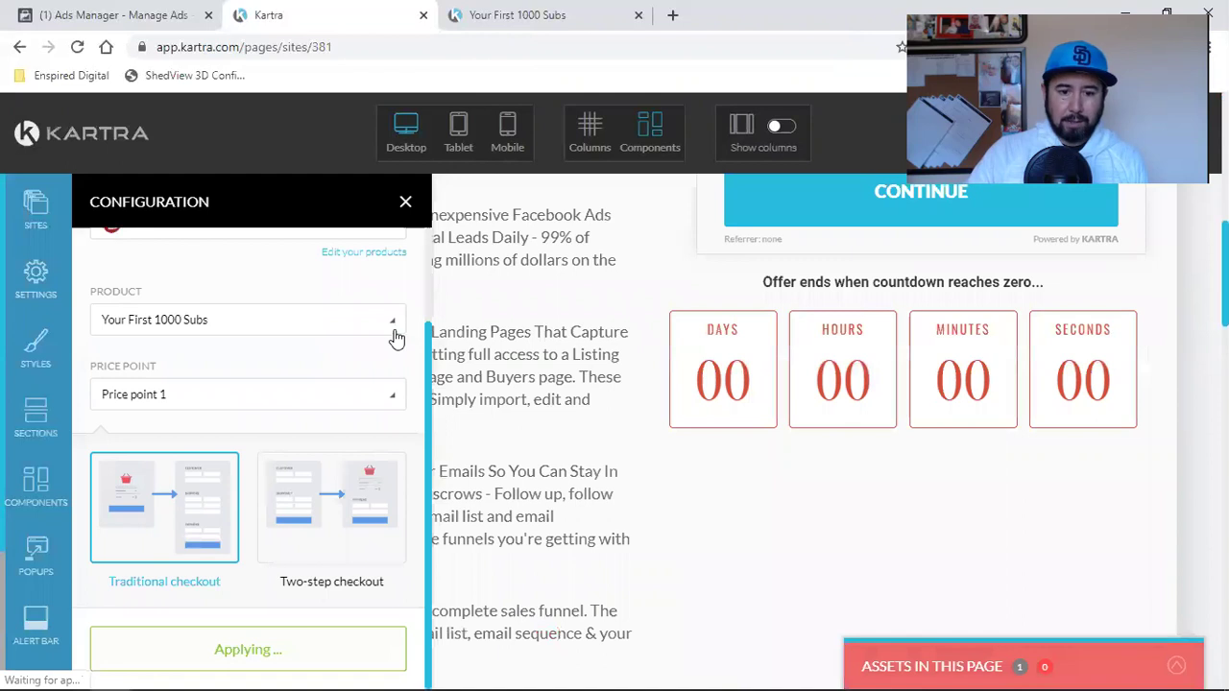
{"action": "left_click", "coordinate": [405, 206]}
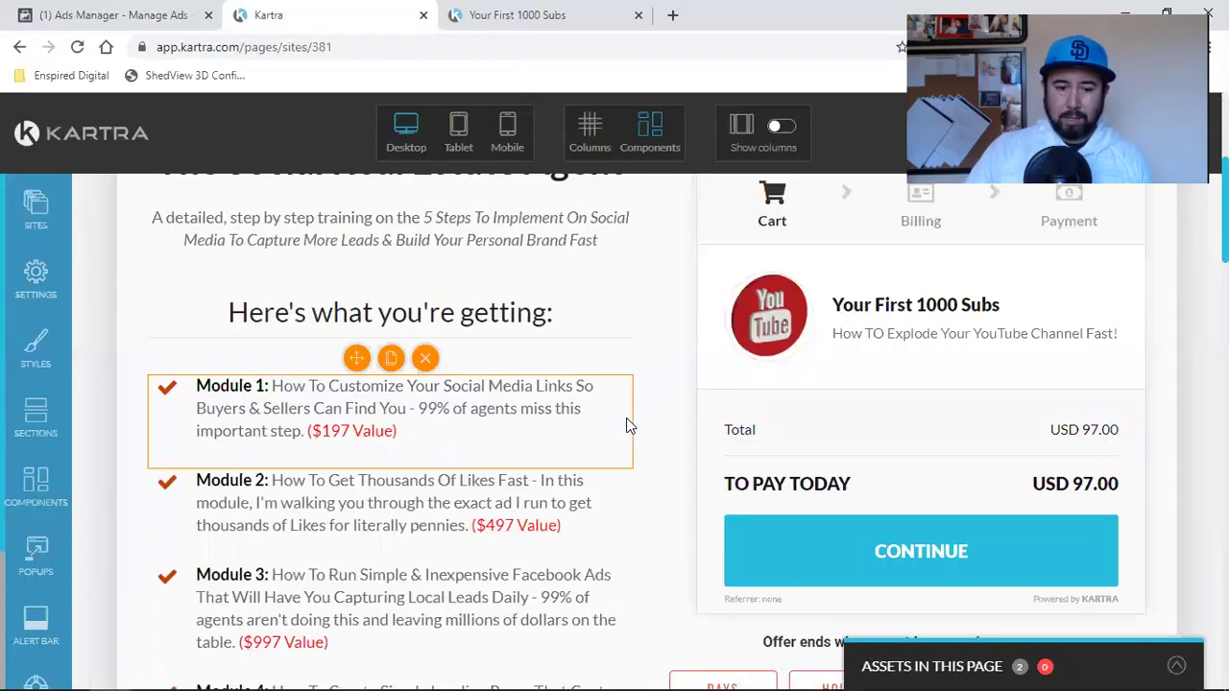
- Look over the updated checkout page, save its progress and close the saving dialog
{"action": "scroll", "coordinate": [330, 420], "scroll_direction": "up", "scroll_amount": 4}
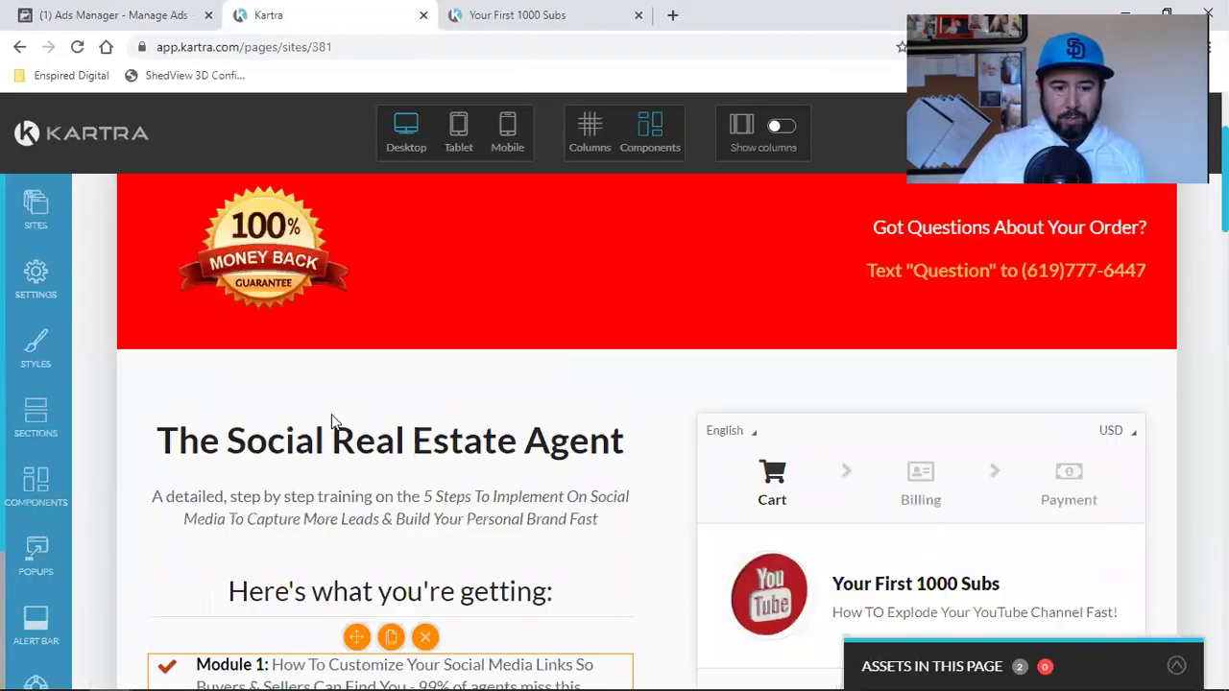
{"action": "scroll", "coordinate": [341, 519], "scroll_direction": "down", "scroll_amount": 10}
{"action": "scroll", "coordinate": [340, 519], "scroll_direction": "up", "scroll_amount": 10}
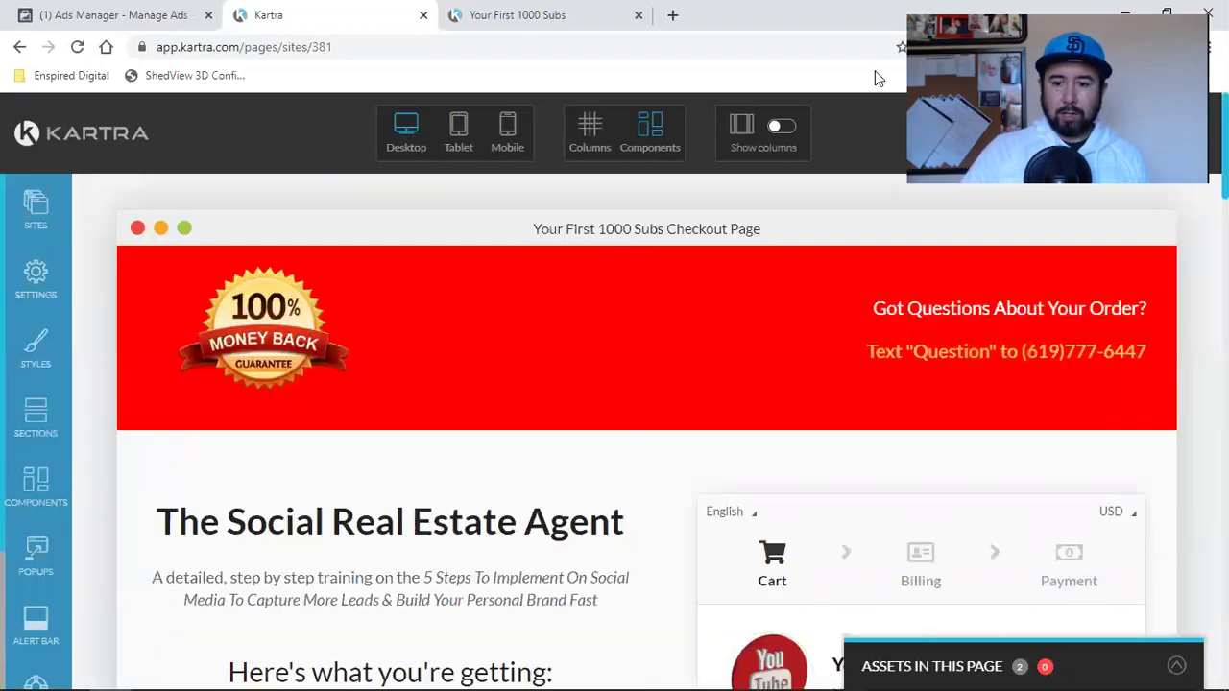
{"action": "left_click", "coordinate": [1193, 140]}
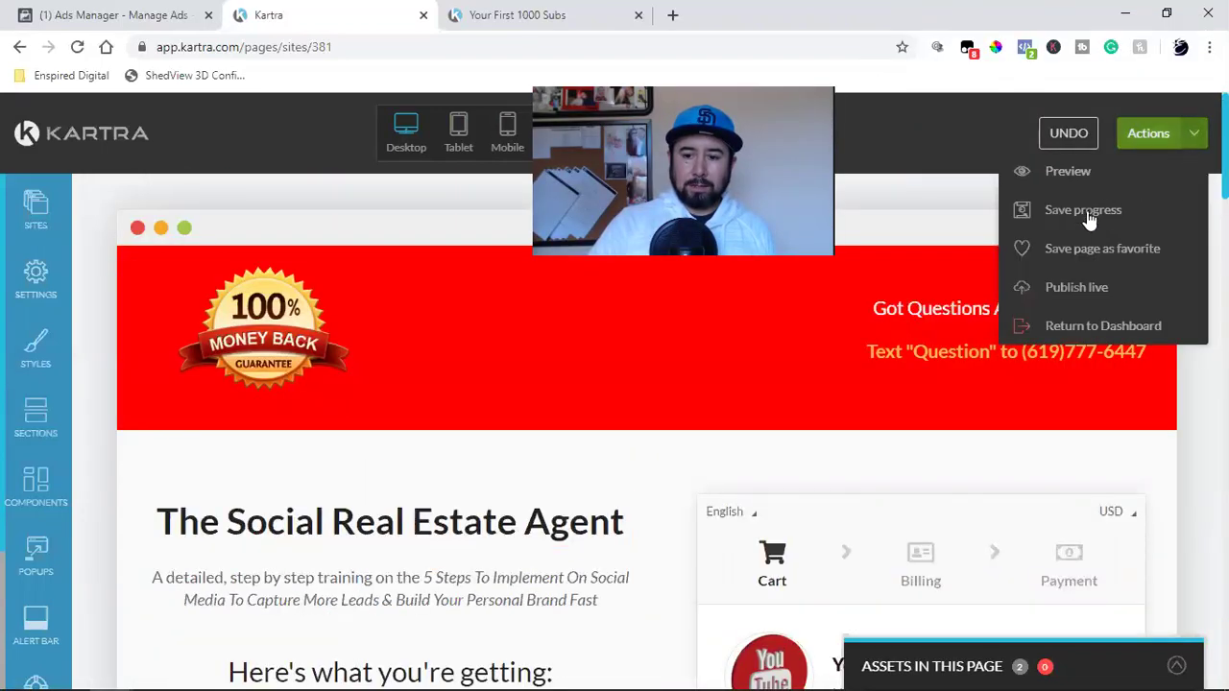
{"action": "left_click", "coordinate": [1087, 210]}
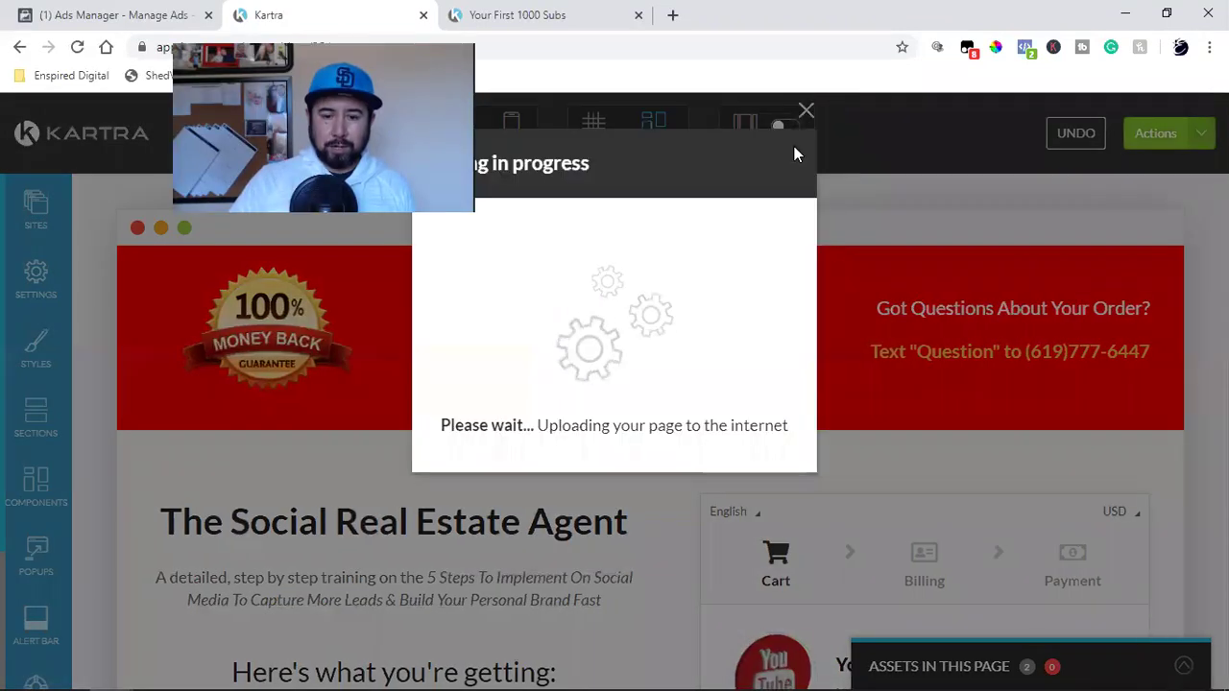
{"action": "left_click", "coordinate": [806, 112]}
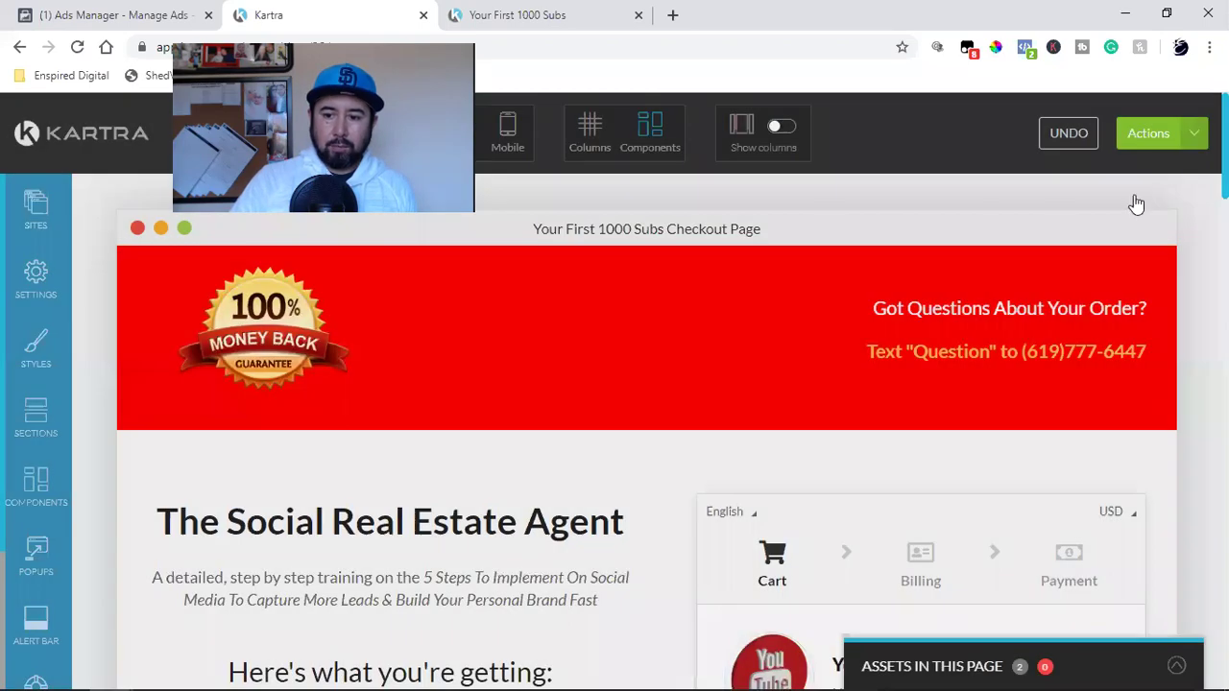
- Publish the checkout page live and close the publish dialog
{"action": "left_click", "coordinate": [1148, 133]}
{"action": "left_click", "coordinate": [1092, 294]}
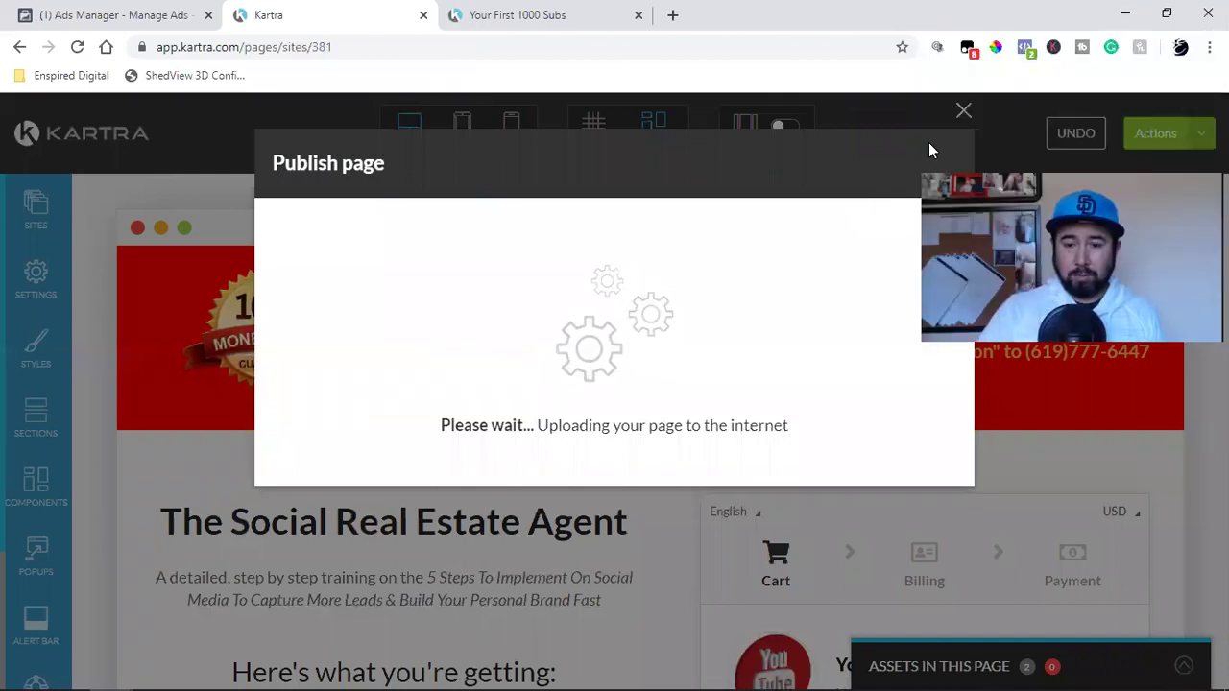
{"action": "key", "text": "Escape"}
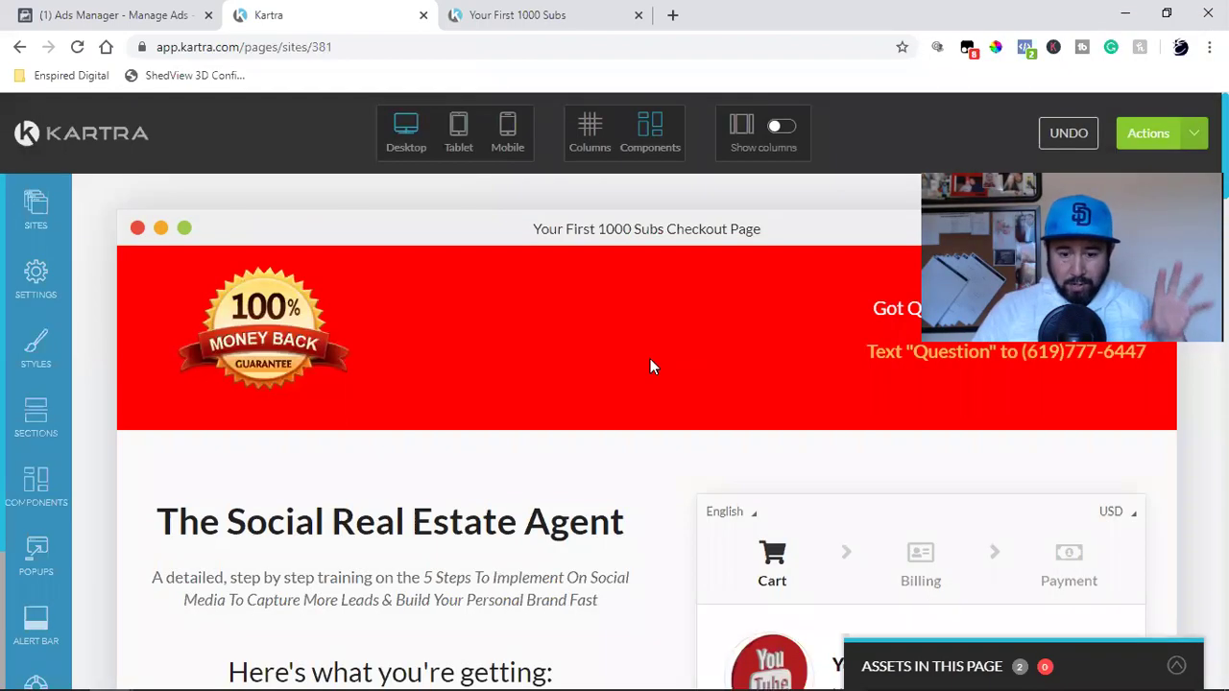
- Review the page title in the checkout page's SEO parameters and close the settings
{"action": "left_click", "coordinate": [38, 277]}
{"action": "left_click", "coordinate": [235, 273]}
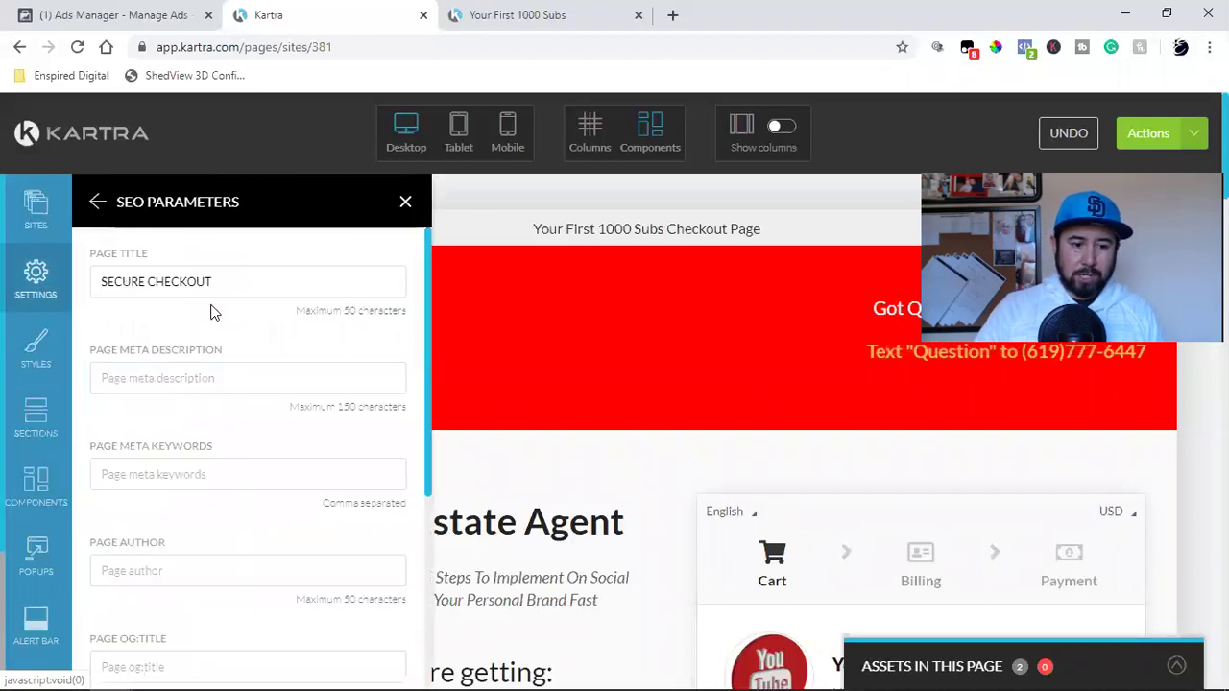
{"action": "left_click_drag", "start_coordinate": [217, 282], "coordinate": [98, 283]}
{"action": "left_click", "coordinate": [406, 203]}
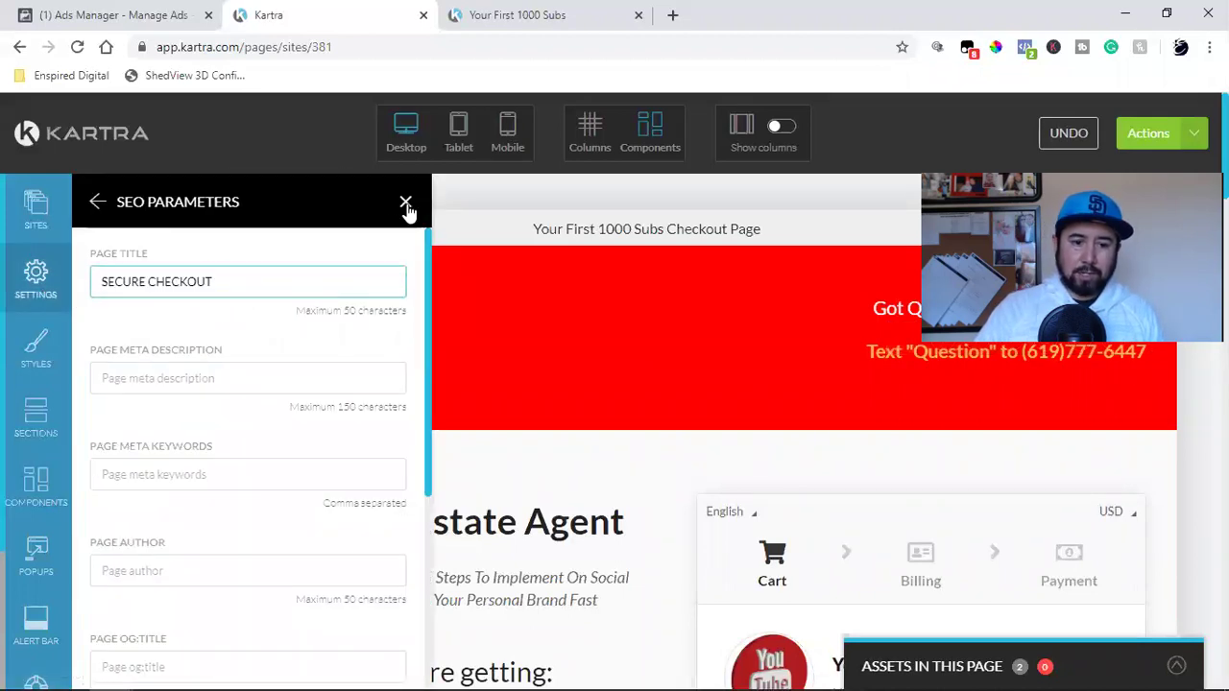
- Exit the checkout page editor and return to the pages dashboard
{"action": "left_click", "coordinate": [1190, 139]}
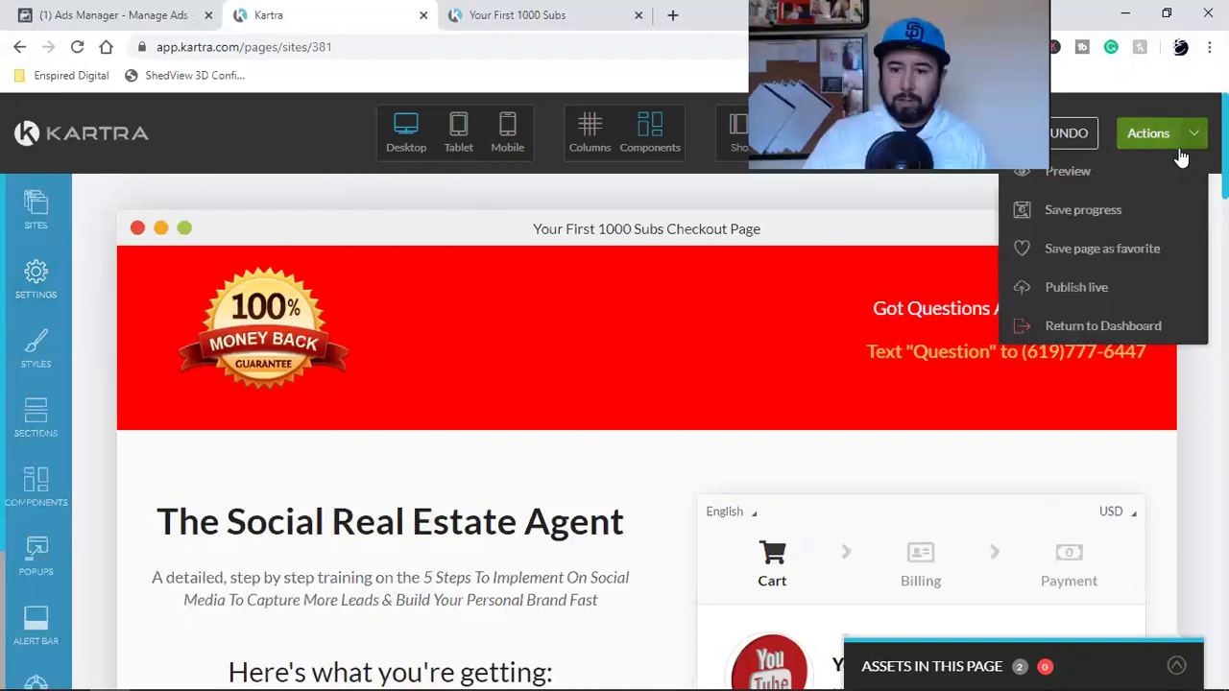
{"action": "left_click", "coordinate": [1123, 328]}
{"action": "left_click", "coordinate": [791, 197]}
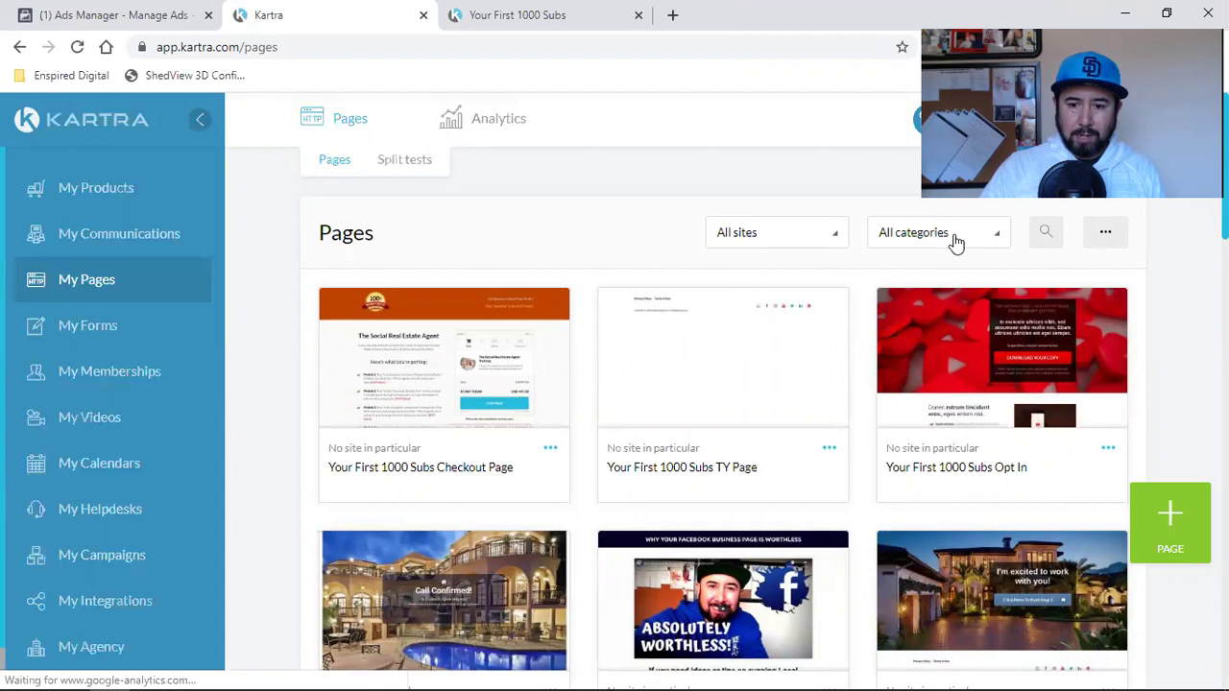
- Filter the pages list by the Your First 1000 Subs category, reloading the list and reapplying the filter to refresh the thumbnails
{"action": "left_click", "coordinate": [954, 240]}
{"action": "scroll", "coordinate": [929, 412], "scroll_direction": "down", "scroll_amount": 2}
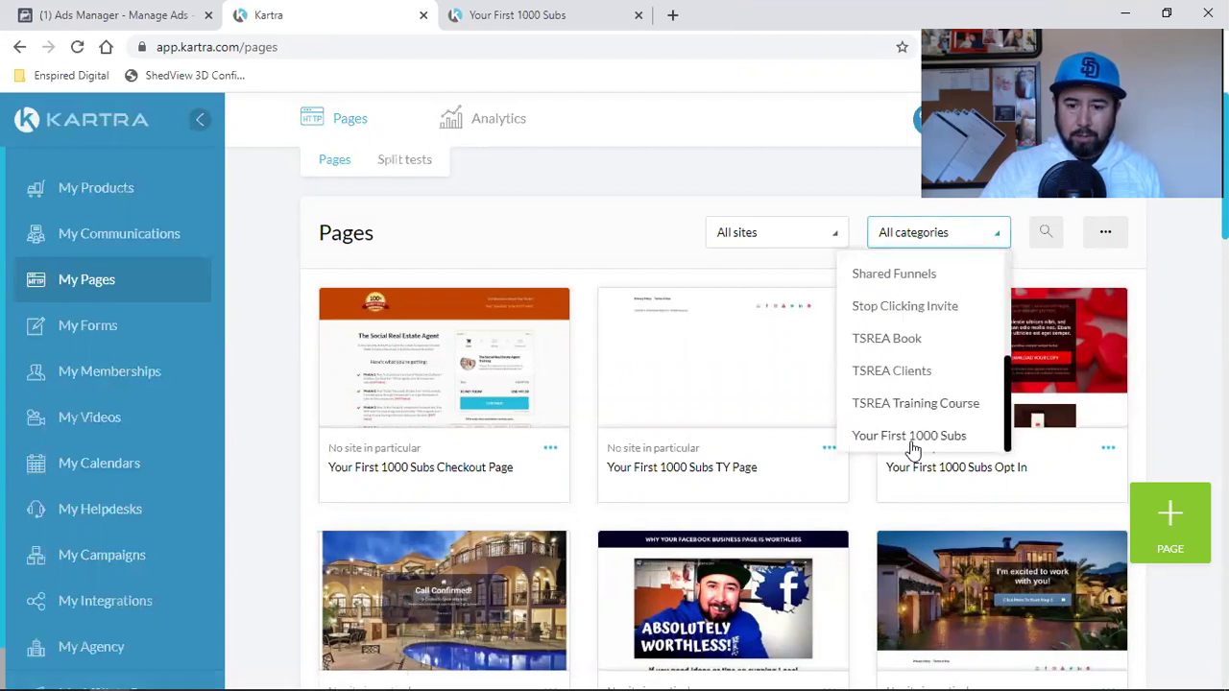
{"action": "left_click", "coordinate": [907, 437]}
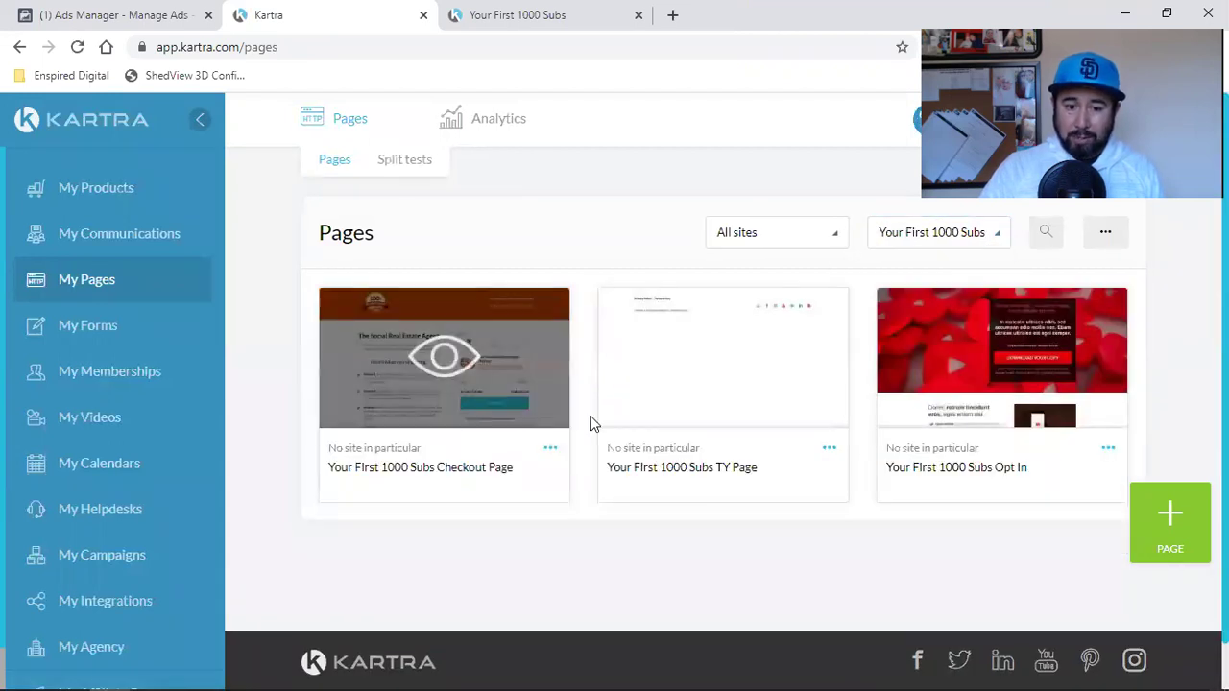
{"action": "left_click", "coordinate": [75, 47]}
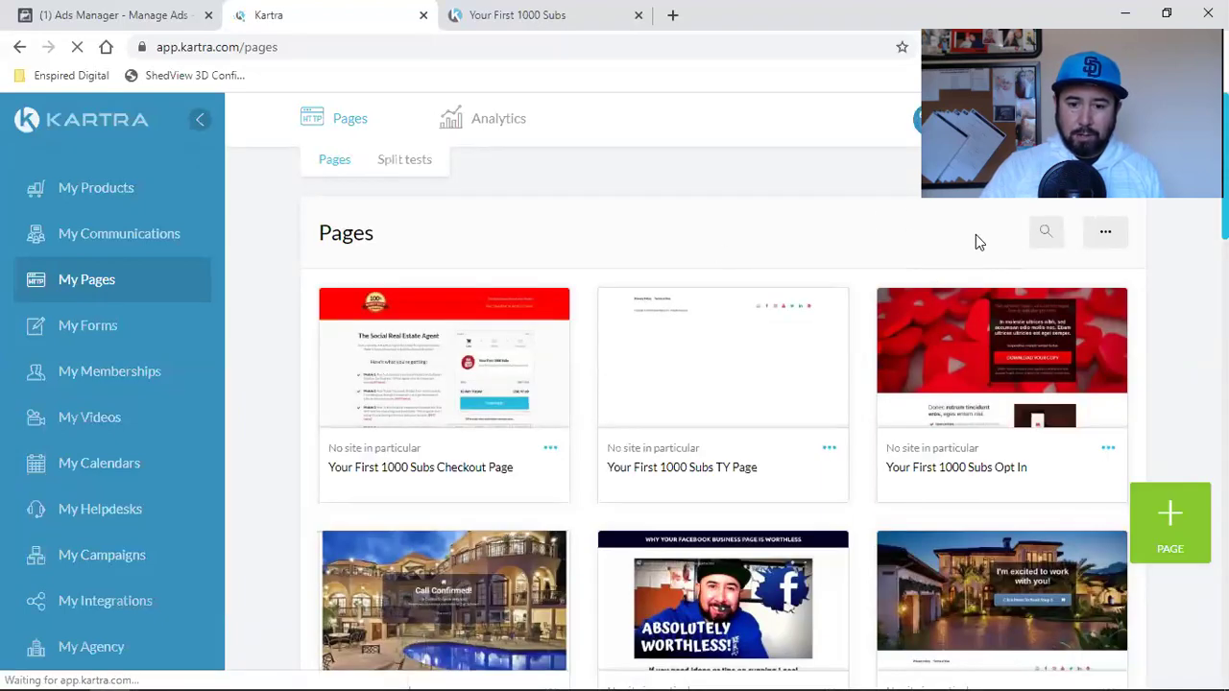
{"action": "left_click", "coordinate": [975, 238]}
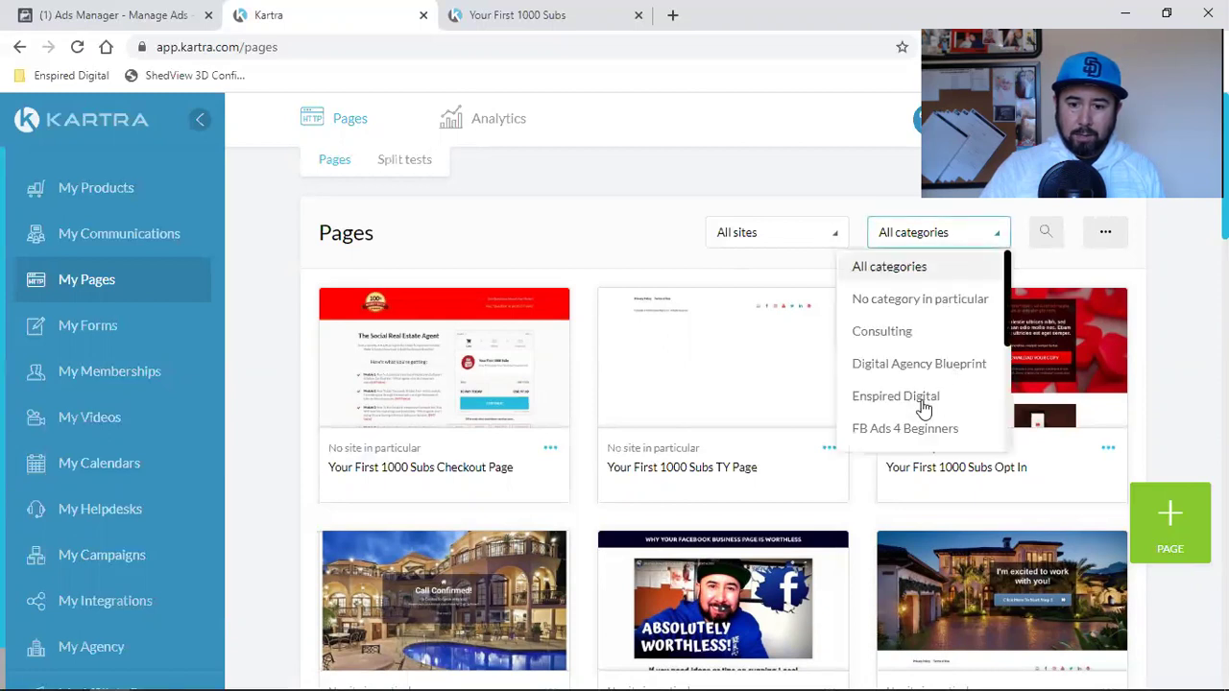
{"action": "scroll", "coordinate": [923, 408], "scroll_direction": "down", "scroll_amount": 5}
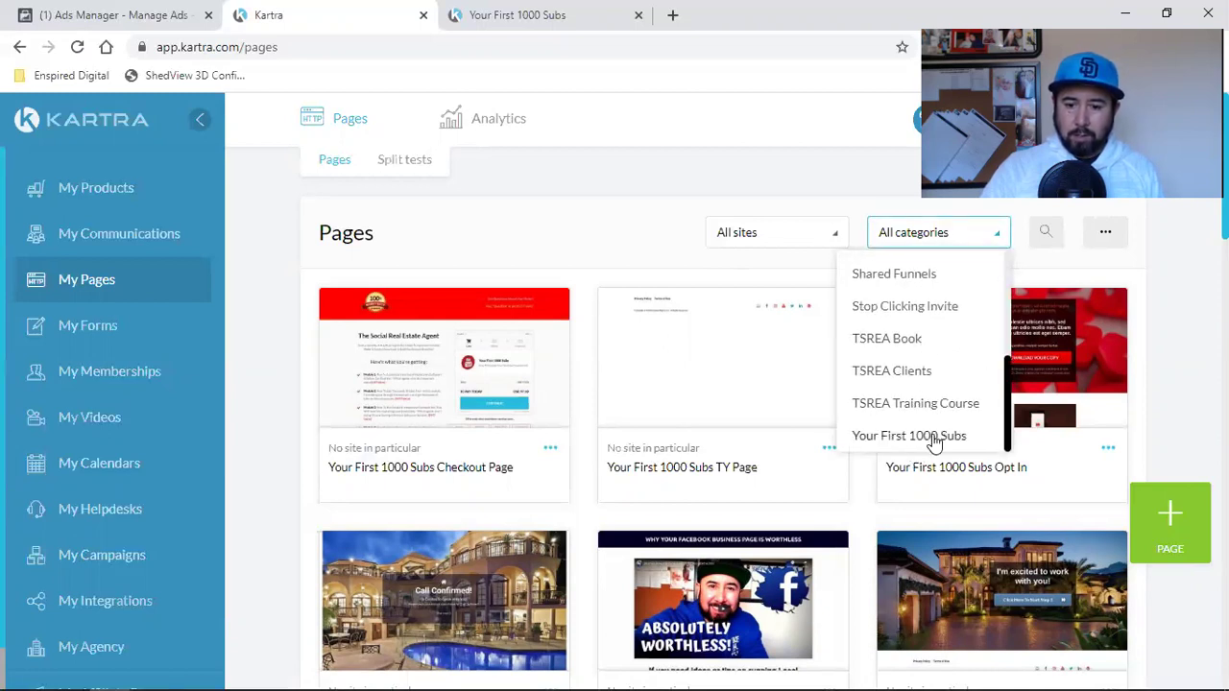
{"action": "left_click", "coordinate": [909, 436]}
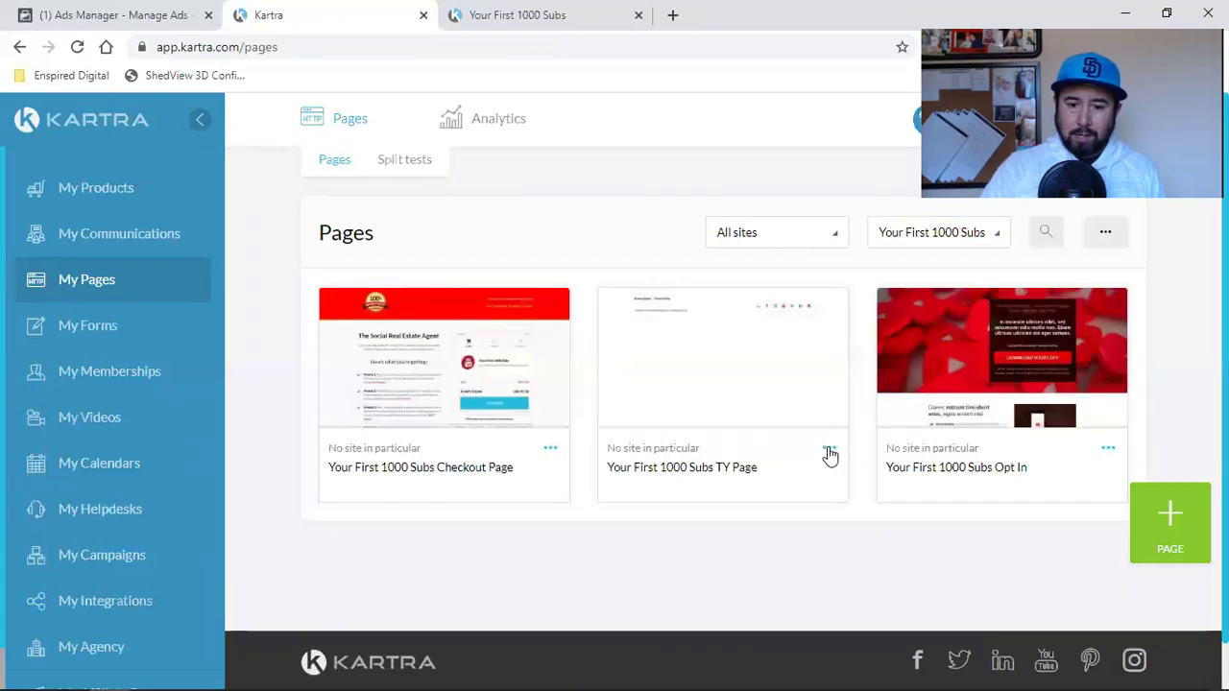
- Open the Your First 1000 Subs TY Page in the page editor
{"action": "left_click", "coordinate": [830, 455]}
{"action": "left_click", "coordinate": [910, 432]}
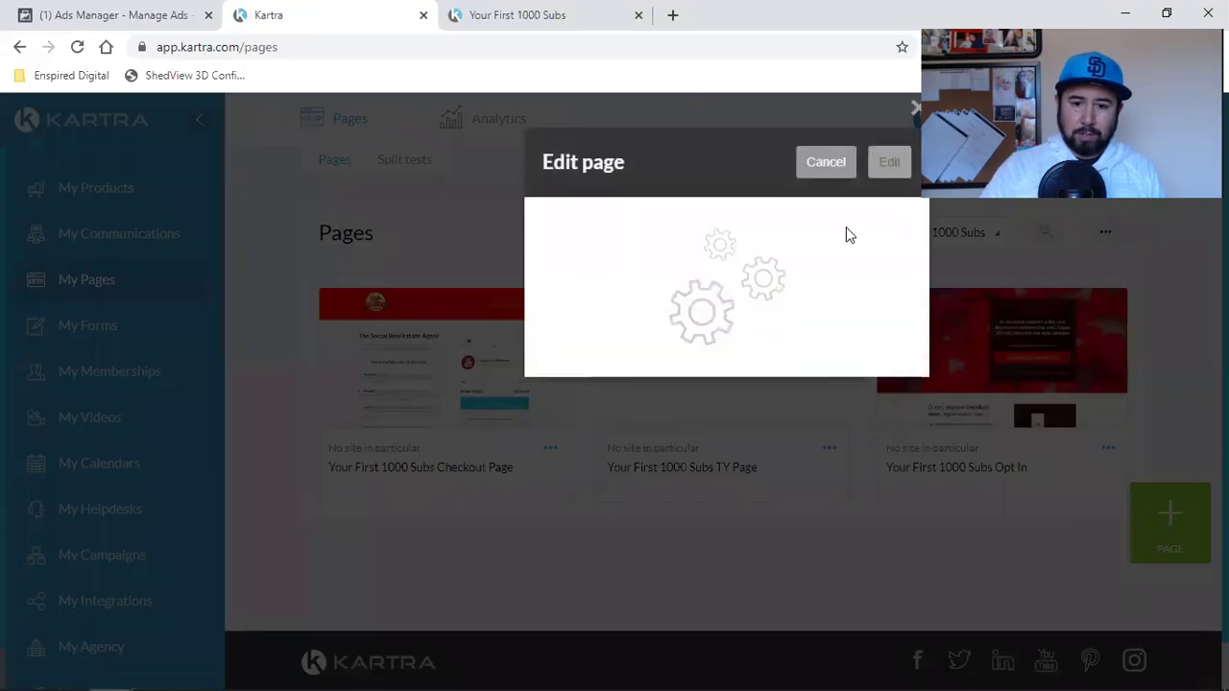
{"action": "left_click", "coordinate": [888, 163]}
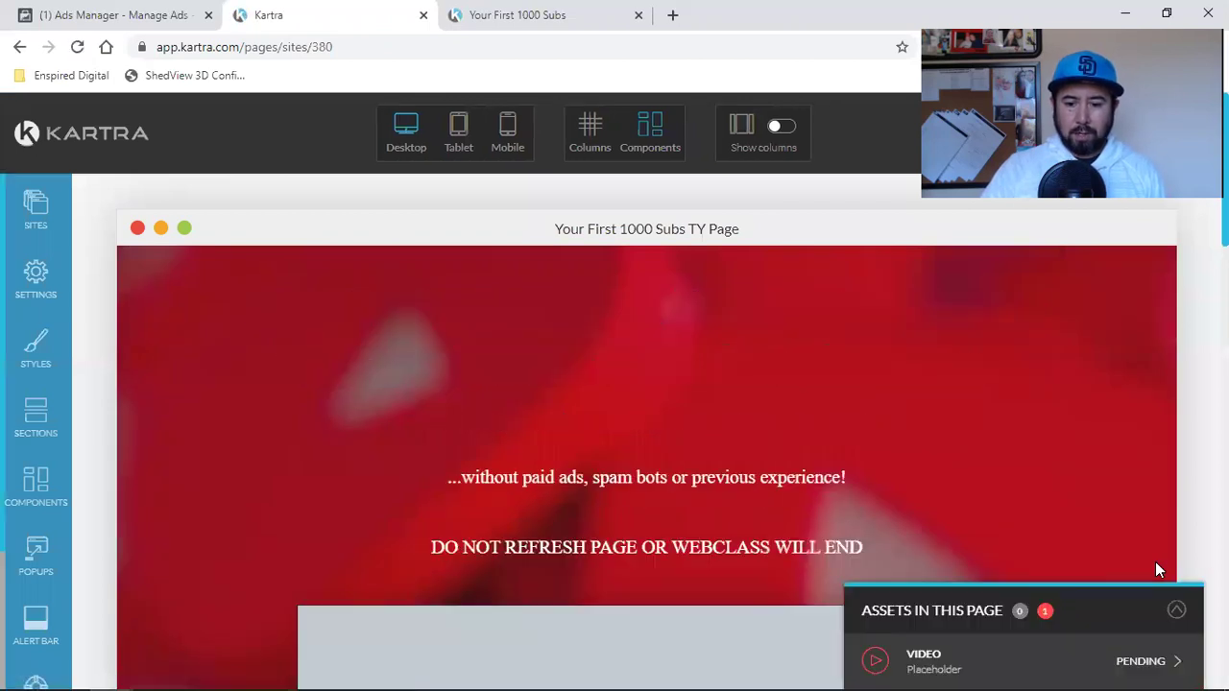
- Look through the thank-you page and check the delay settings of the section containing the sign-up button
{"action": "scroll", "coordinate": [1154, 562], "scroll_direction": "down", "scroll_amount": 5}
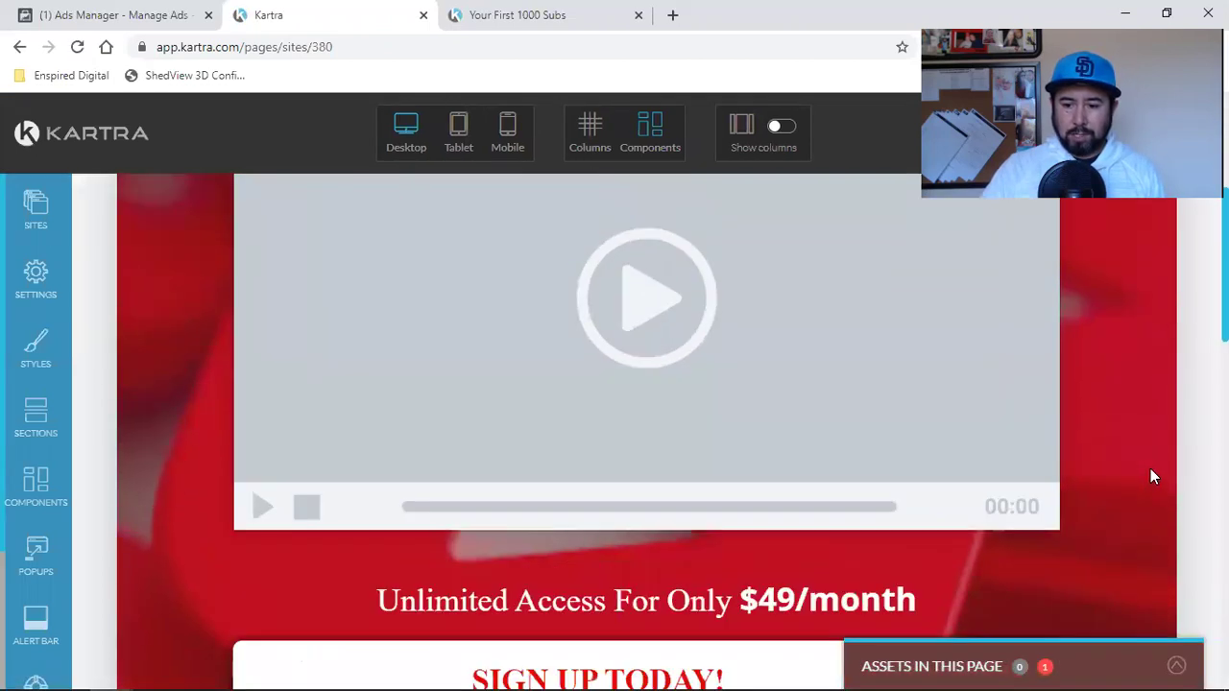
{"action": "scroll", "coordinate": [1154, 478], "scroll_direction": "down", "scroll_amount": 5}
{"action": "scroll", "coordinate": [1159, 460], "scroll_direction": "up", "scroll_amount": 3}
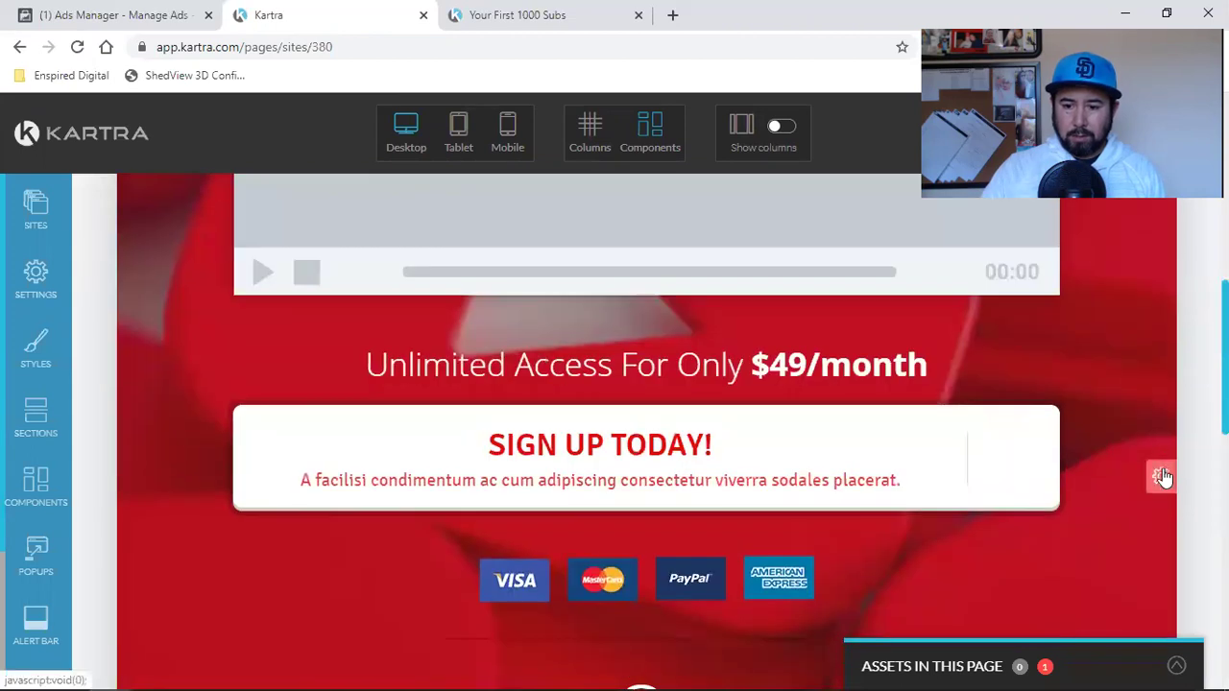
{"action": "mouse_move", "coordinate": [1161, 477]}
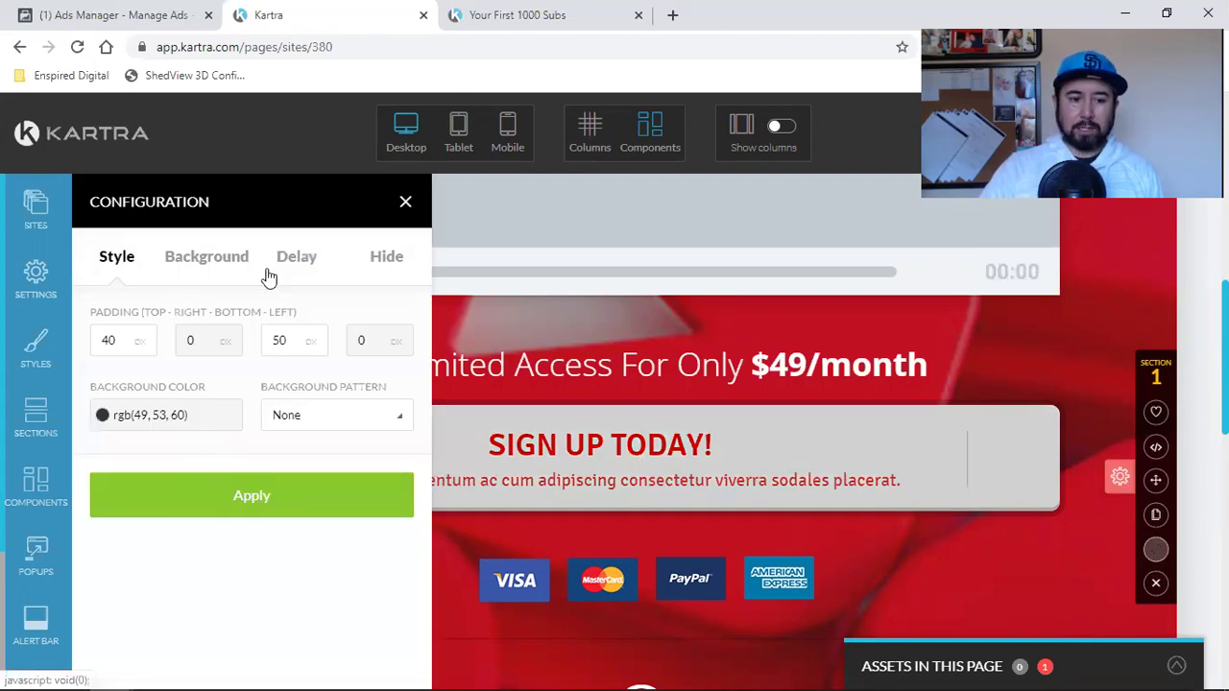
{"action": "left_click", "coordinate": [299, 261]}
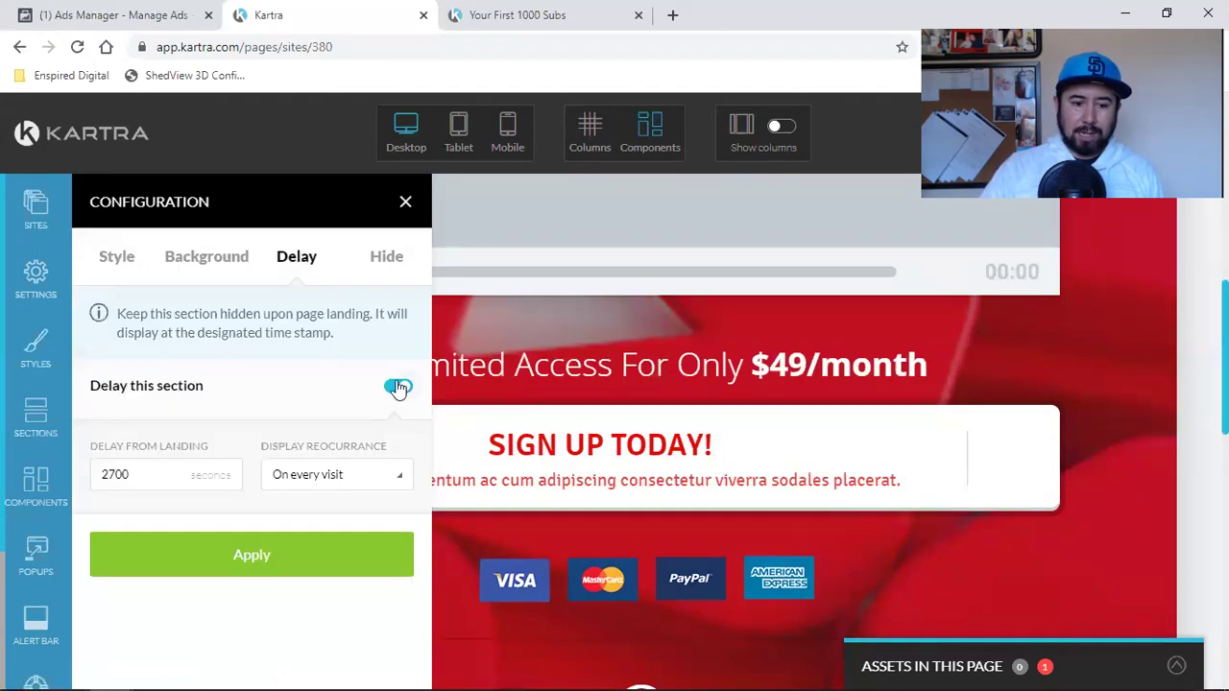
{"action": "left_click", "coordinate": [235, 461]}
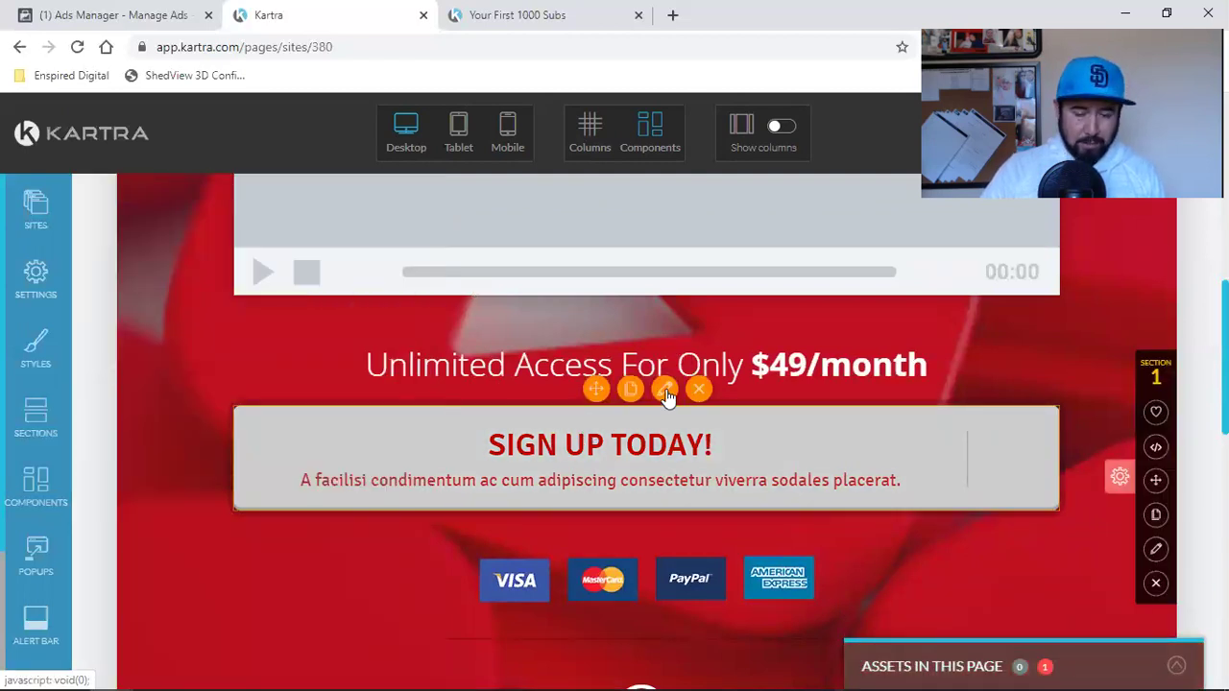
- Make the SIGN UP TODAY! button link to another Kartra page, with No site in particular as the website
{"action": "left_click", "coordinate": [425, 482]}
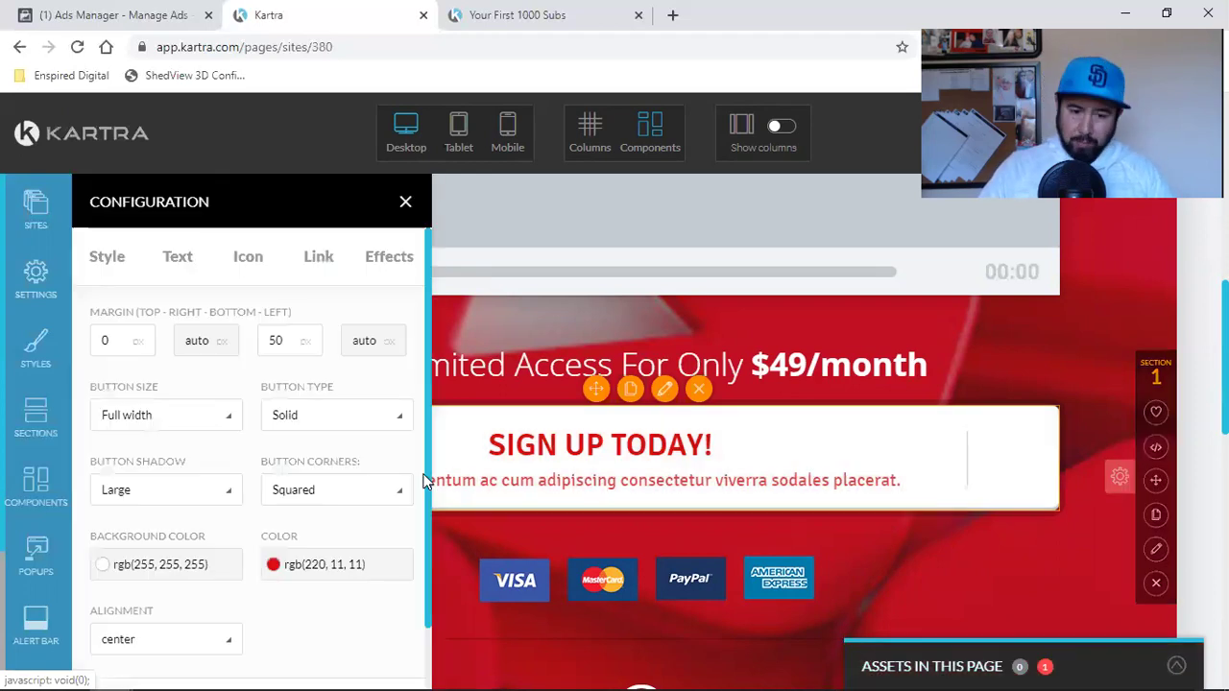
{"action": "left_click", "coordinate": [318, 261]}
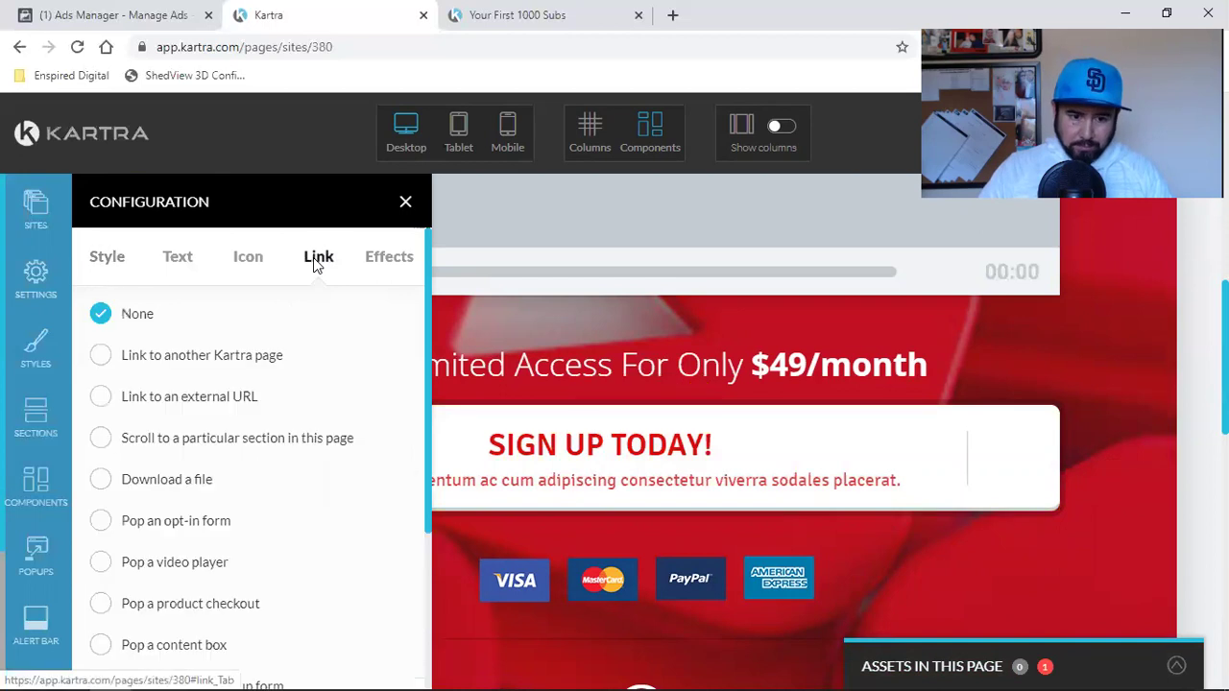
{"action": "left_click", "coordinate": [110, 357]}
{"action": "scroll", "coordinate": [269, 423], "scroll_direction": "down", "scroll_amount": 4}
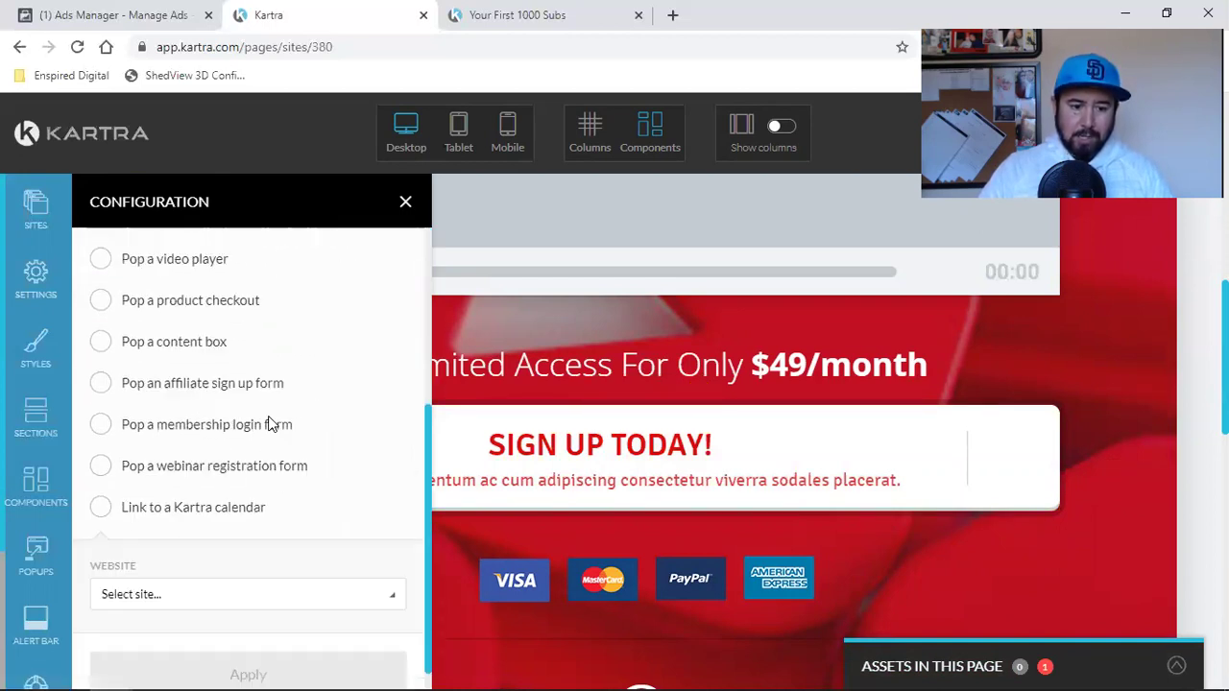
{"action": "left_click", "coordinate": [129, 576]}
{"action": "left_click", "coordinate": [160, 639]}
- Set the button's target page to Your First 1000 Subs Checkout Page, opening in a new tab, and apply the link
{"action": "scroll", "coordinate": [266, 431], "scroll_direction": "down", "scroll_amount": 1}
{"action": "left_click", "coordinate": [192, 562]}
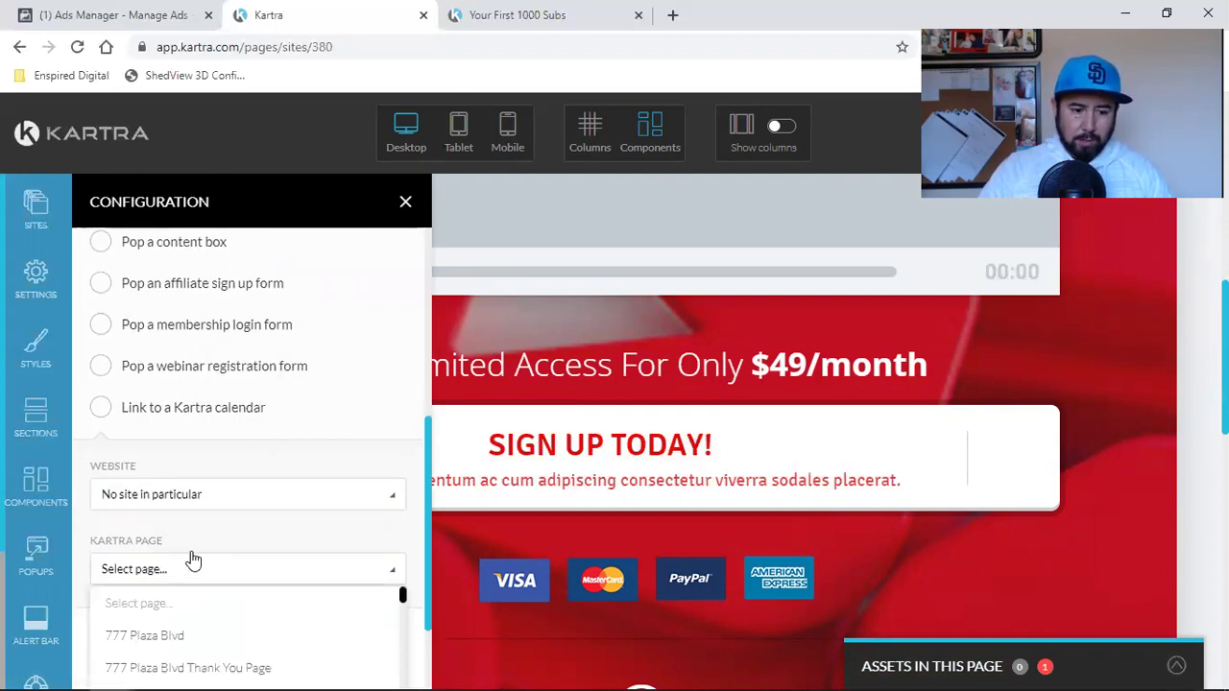
{"action": "scroll", "coordinate": [259, 417], "scroll_direction": "down", "scroll_amount": 1}
{"action": "scroll", "coordinate": [241, 551], "scroll_direction": "down", "scroll_amount": 10}
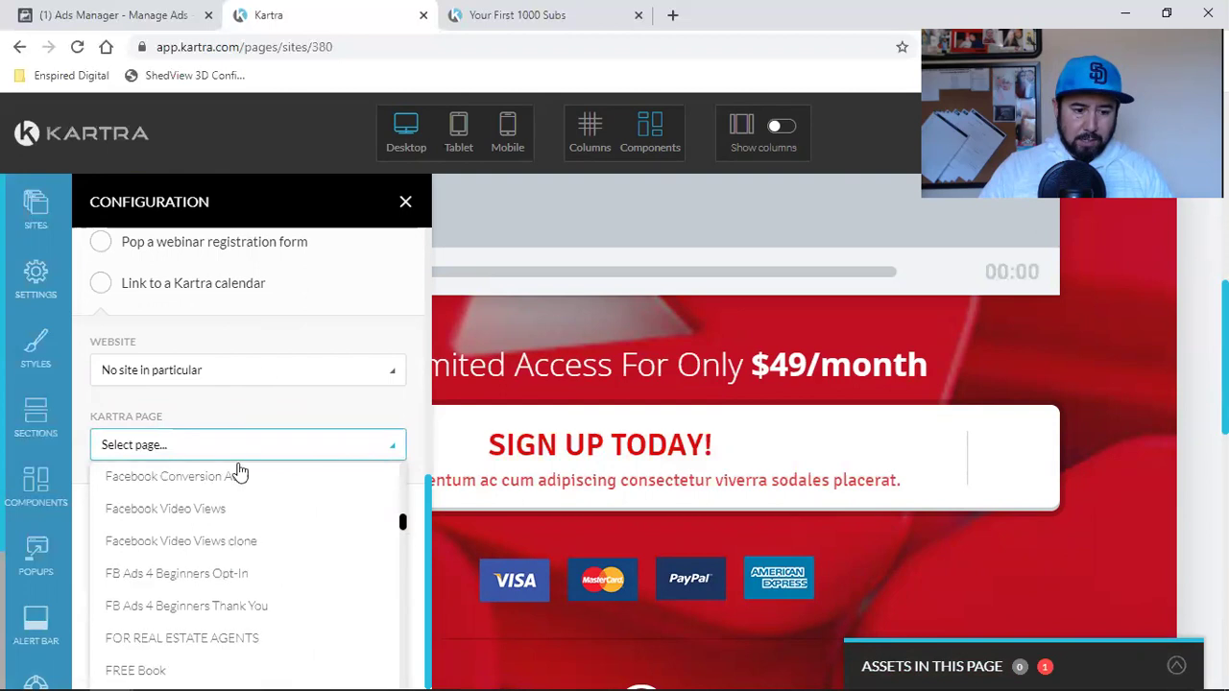
{"action": "scroll", "coordinate": [282, 313], "scroll_direction": "down", "scroll_amount": 5}
{"action": "scroll", "coordinate": [200, 548], "scroll_direction": "down", "scroll_amount": 10}
{"action": "scroll", "coordinate": [226, 561], "scroll_direction": "down", "scroll_amount": 10}
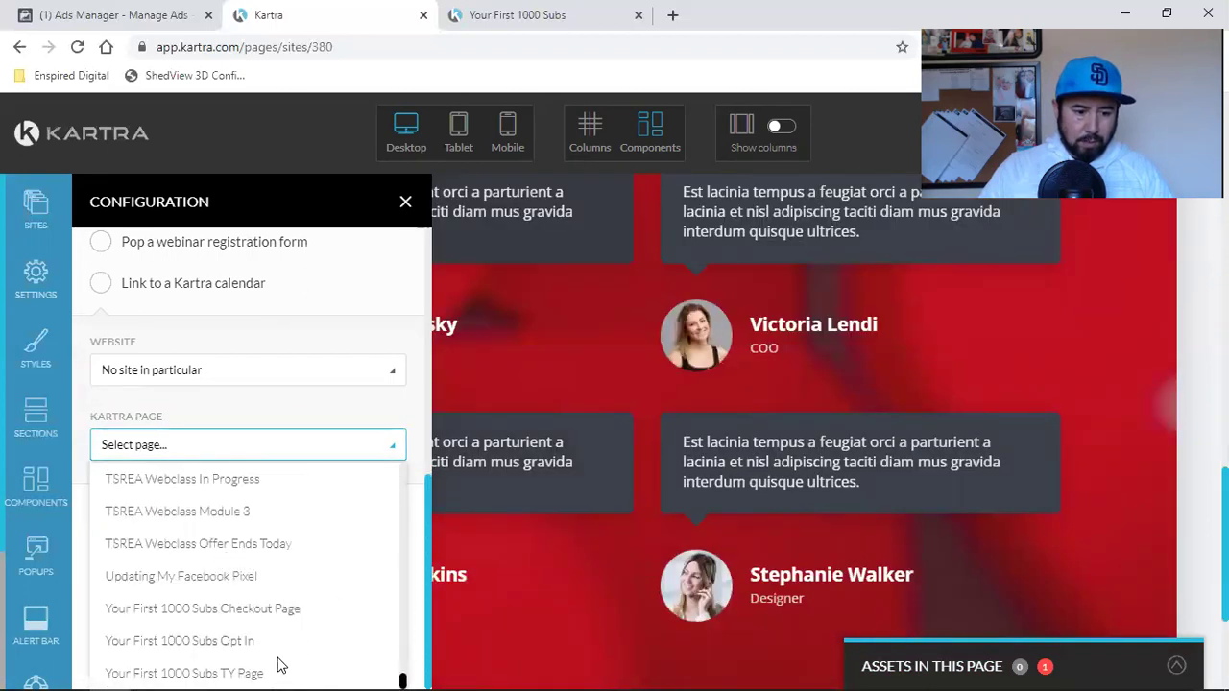
{"action": "left_click", "coordinate": [227, 612]}
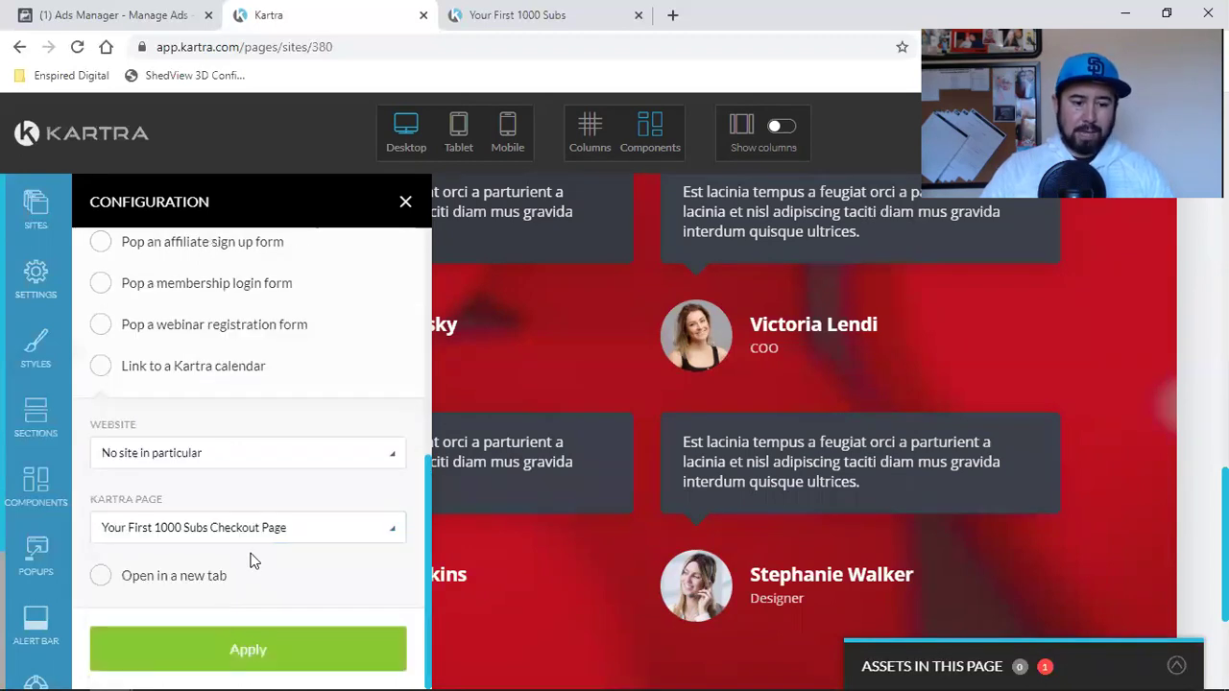
{"action": "left_click", "coordinate": [102, 576]}
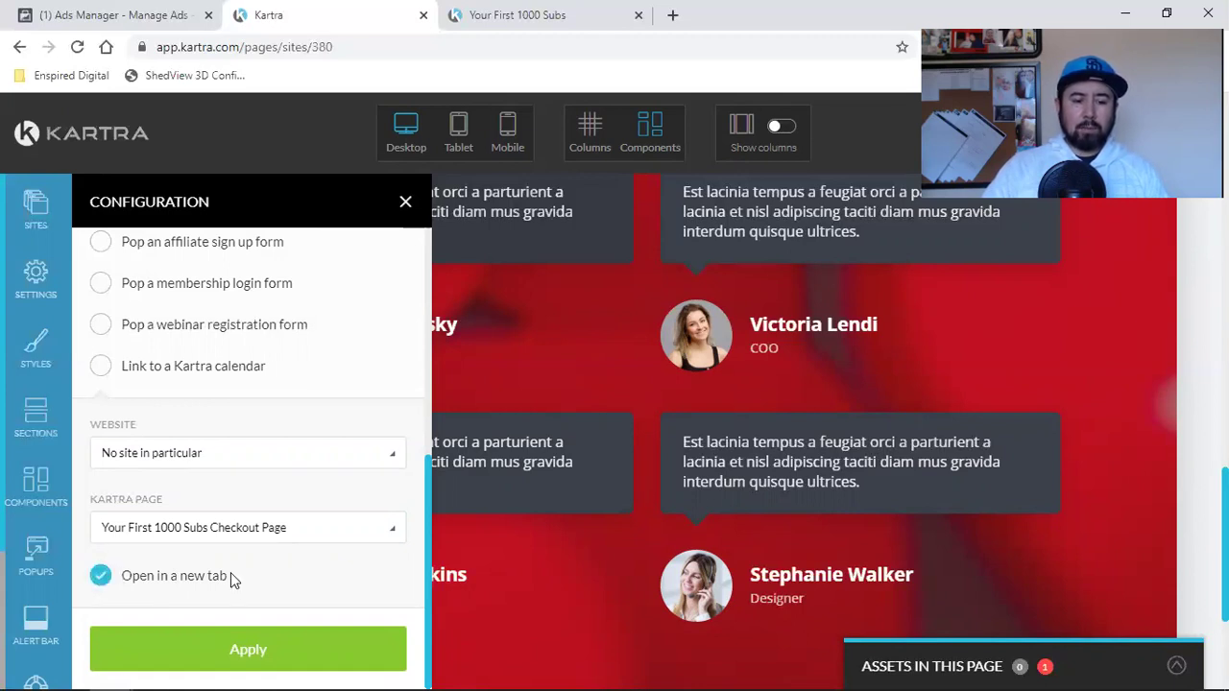
{"action": "left_click", "coordinate": [205, 650]}
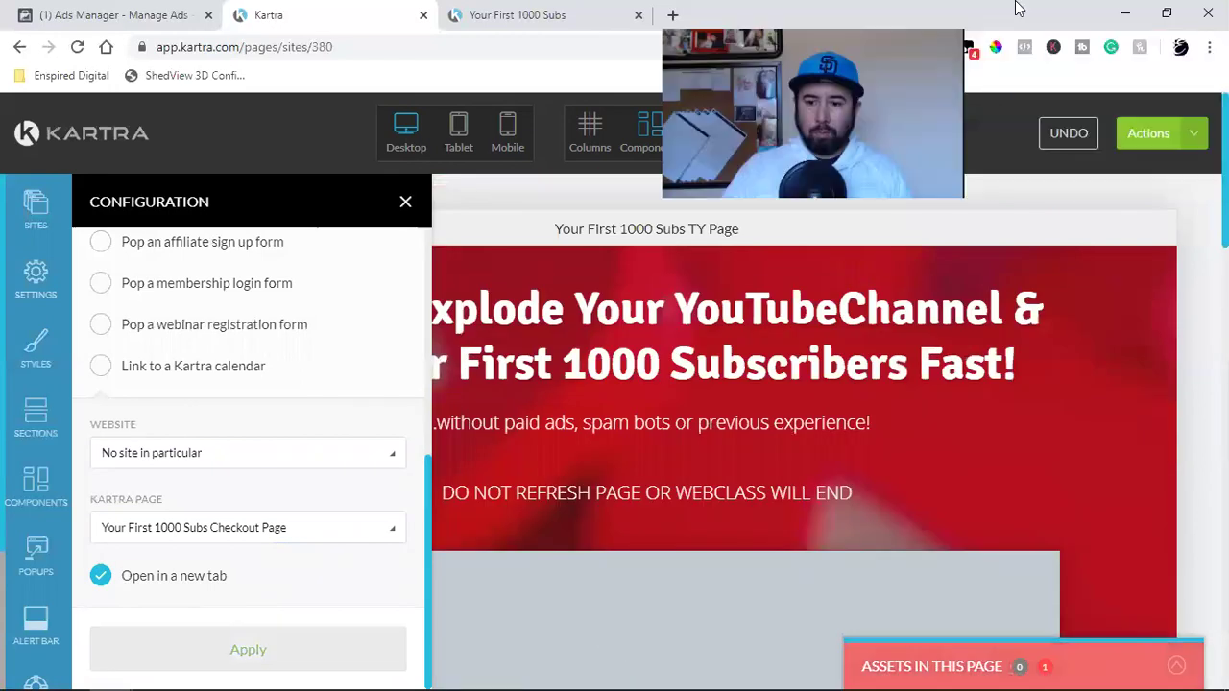
- Save the thank-you page's progress, run Publish live and close the publish dialog
{"action": "left_click", "coordinate": [1195, 148]}
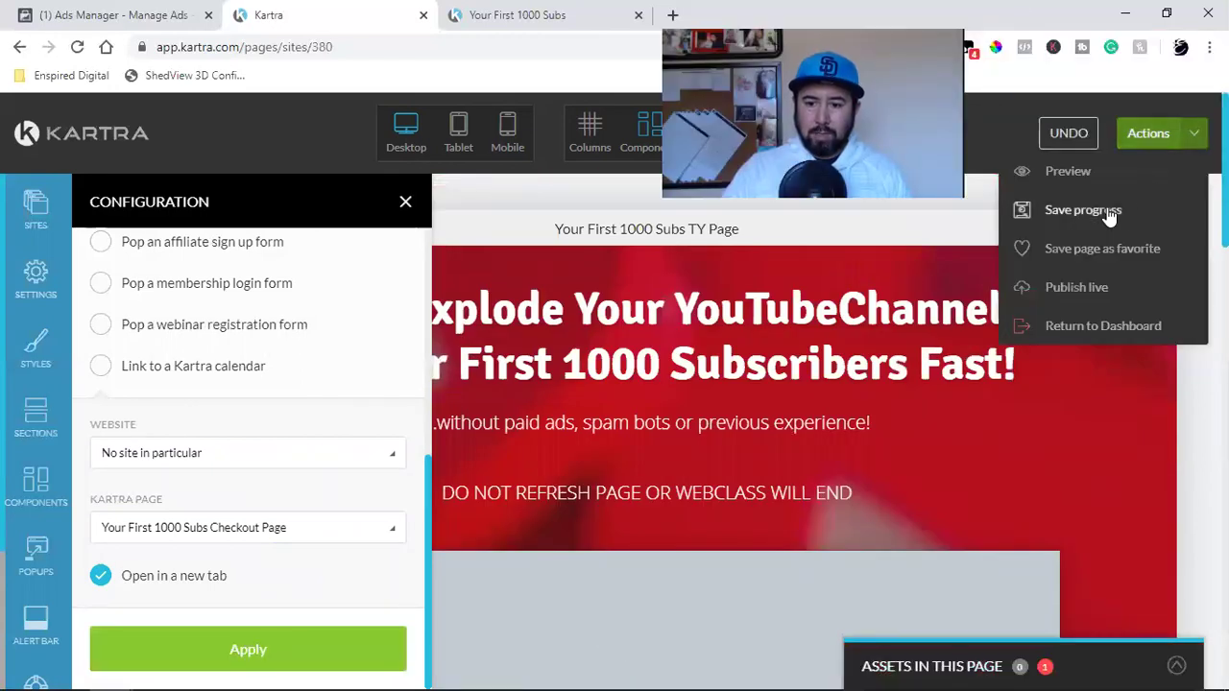
{"action": "left_click", "coordinate": [1053, 323]}
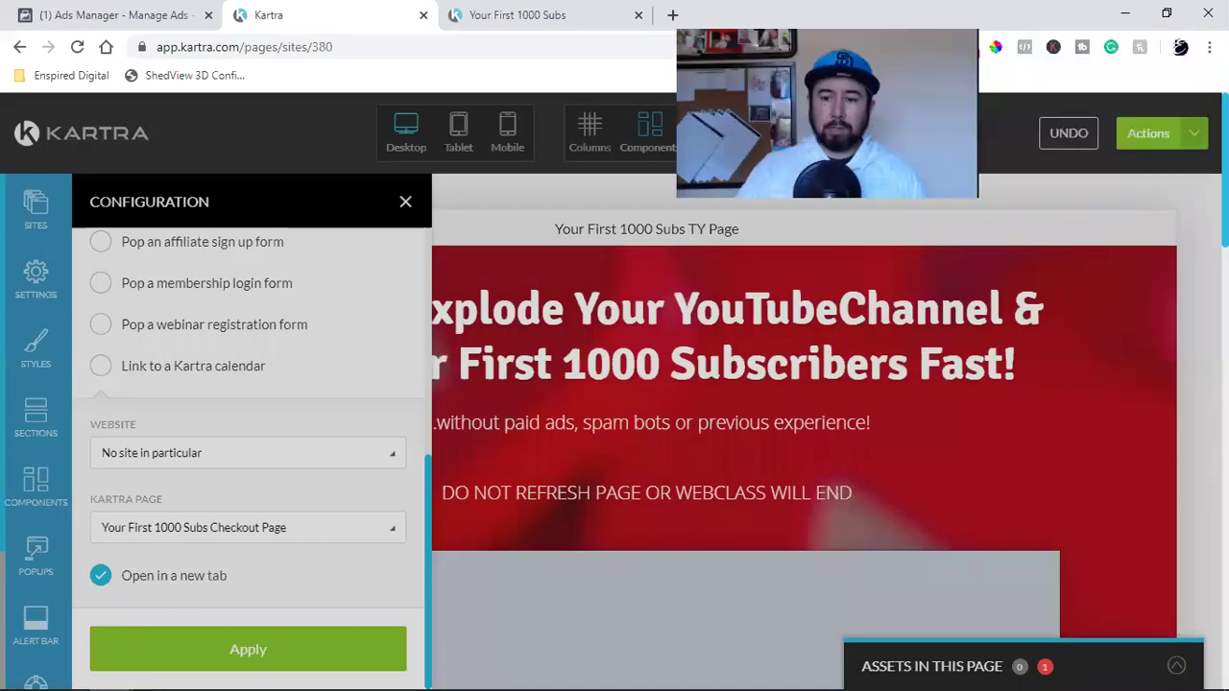
{"action": "left_click", "coordinate": [1190, 140]}
{"action": "left_click", "coordinate": [1076, 288]}
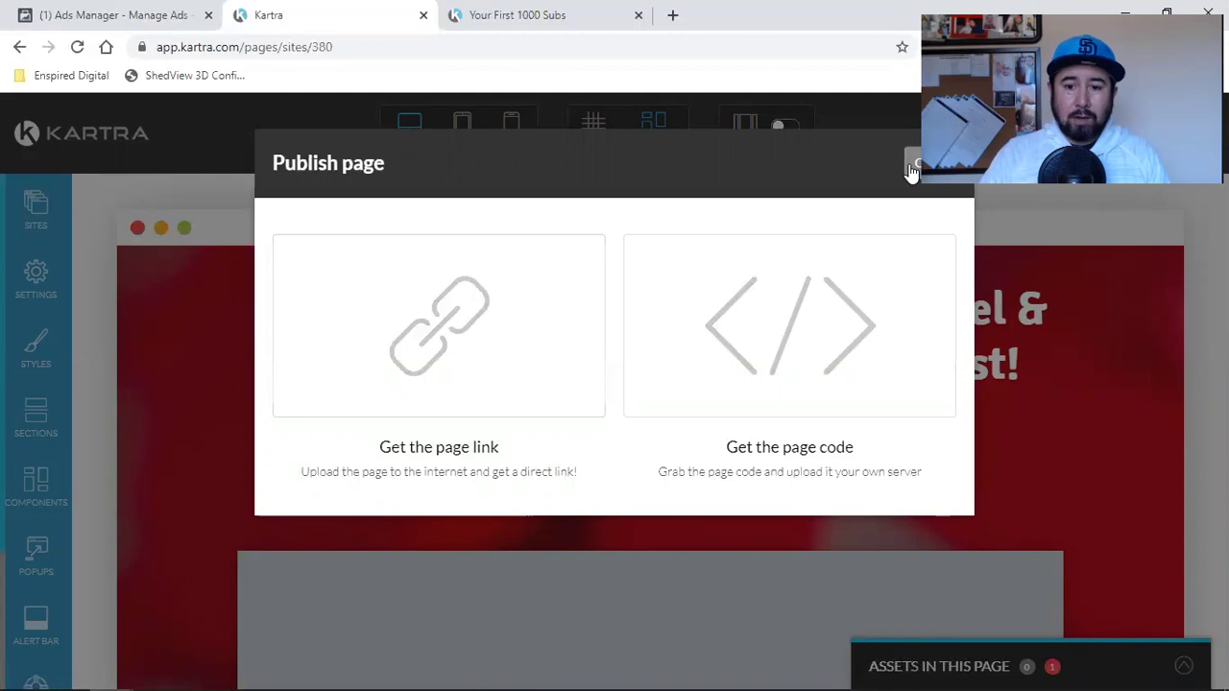
{"action": "left_click", "coordinate": [914, 168]}
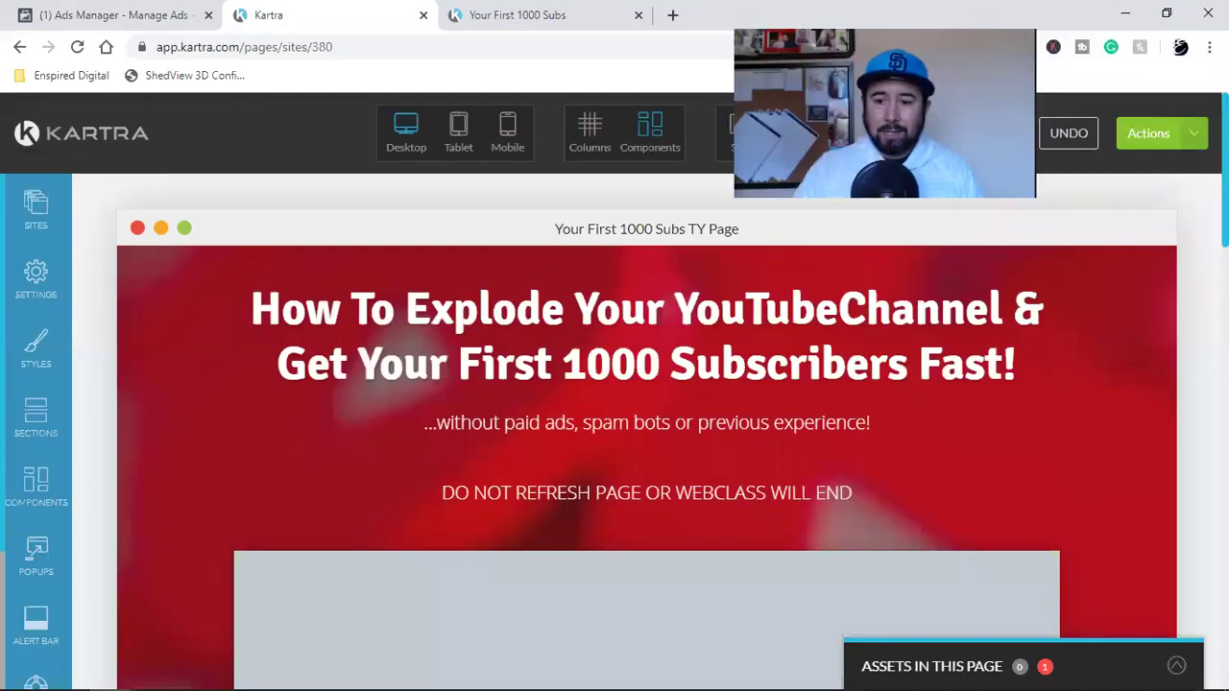
- Return from the thank-you page editor to the dashboard and filter the pages by the Your First 1000 Subs category
{"action": "left_click", "coordinate": [1152, 132]}
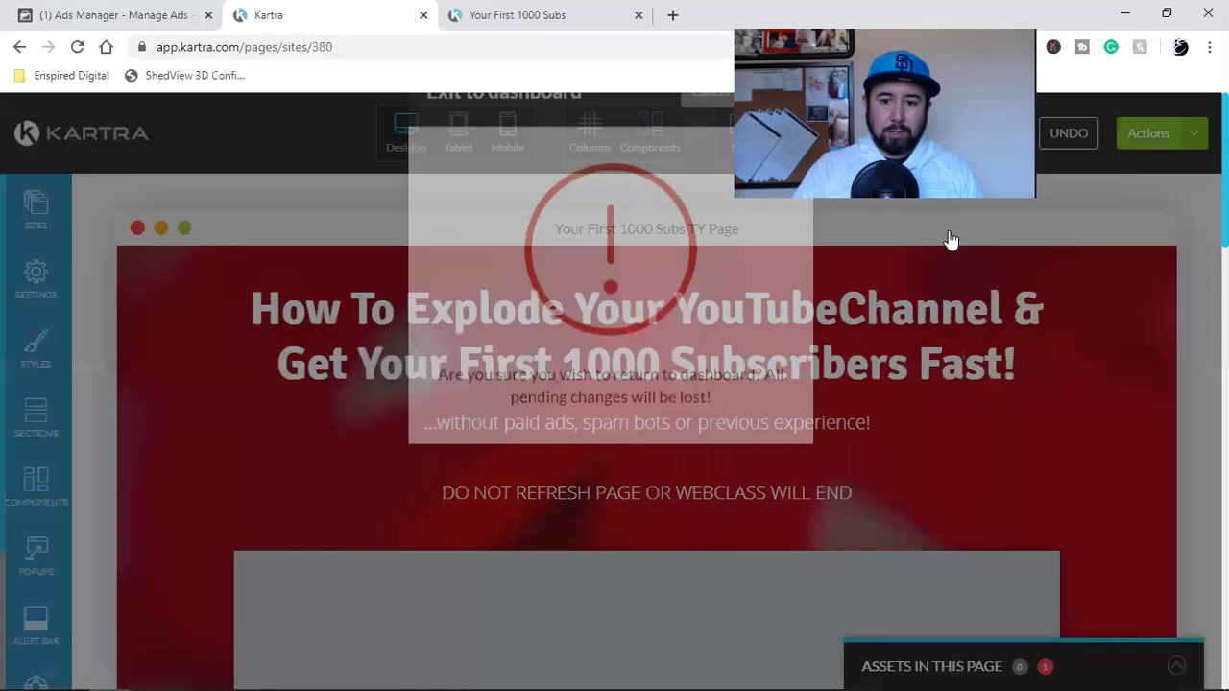
{"action": "left_click", "coordinate": [775, 165]}
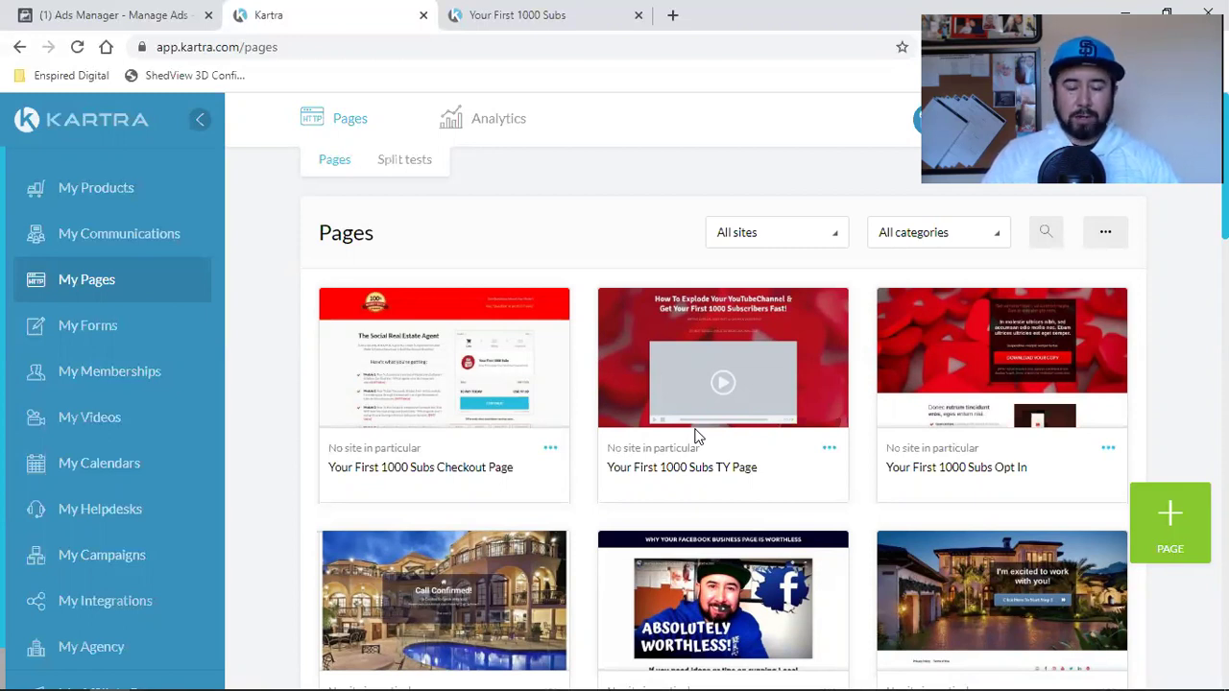
{"action": "left_click", "coordinate": [938, 232]}
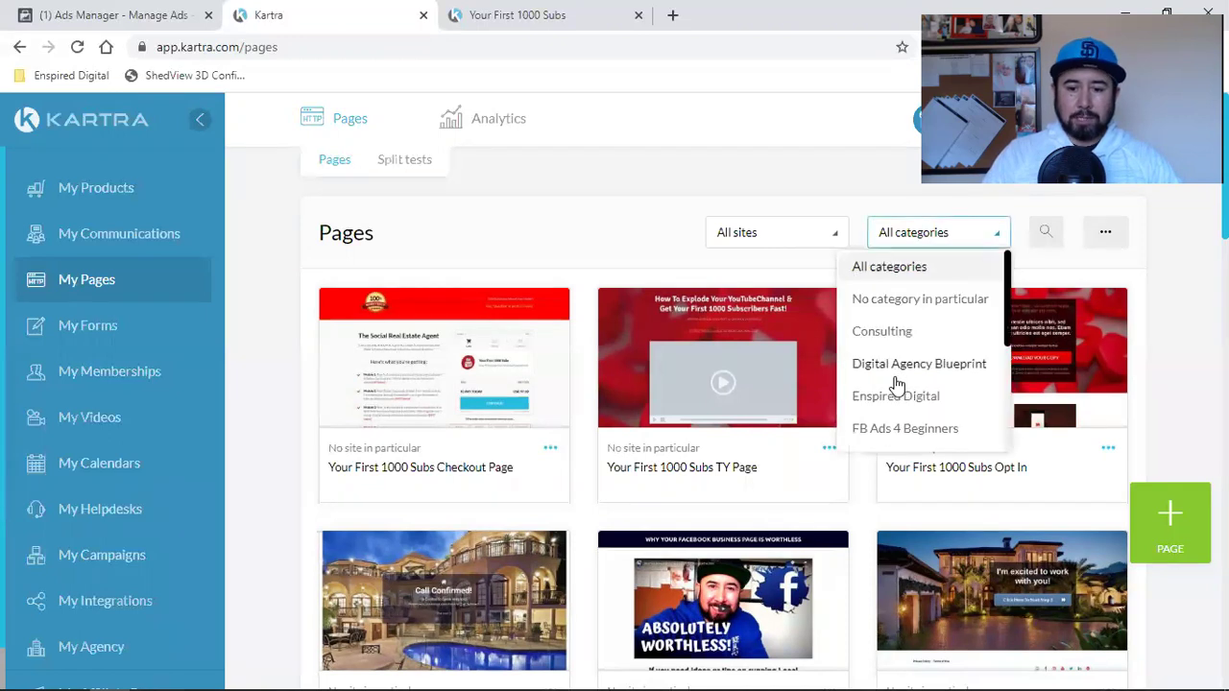
{"action": "scroll", "coordinate": [897, 393], "scroll_direction": "down", "scroll_amount": 5}
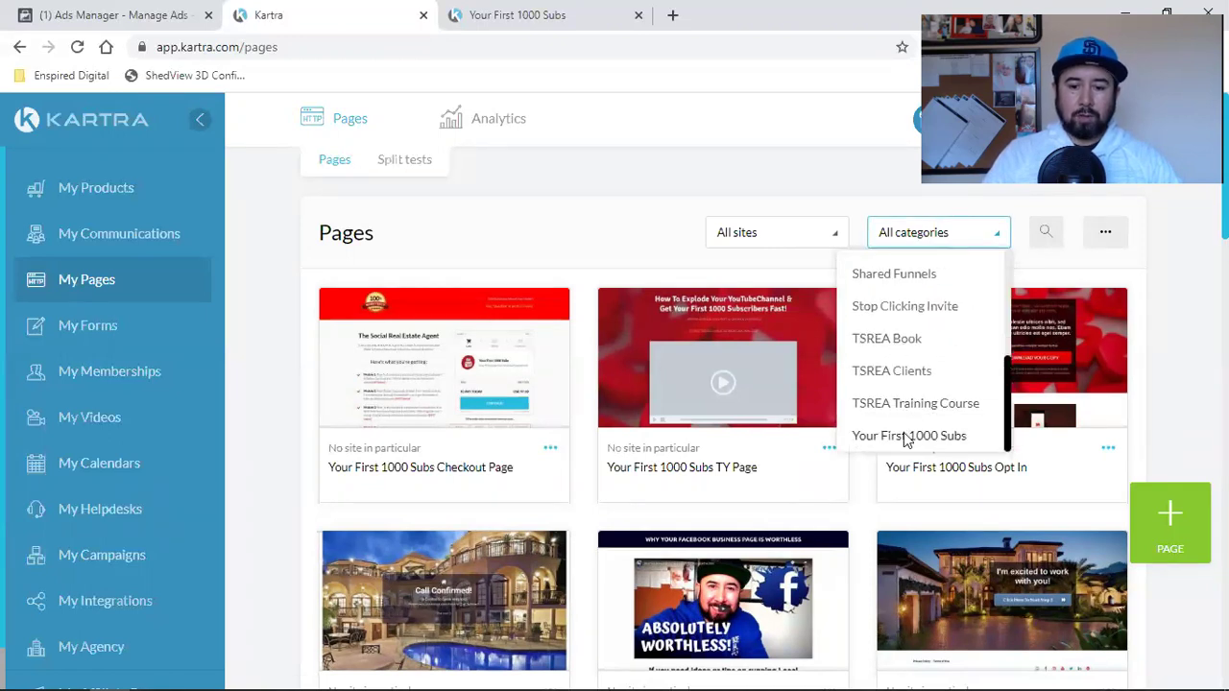
{"action": "left_click", "coordinate": [907, 437]}
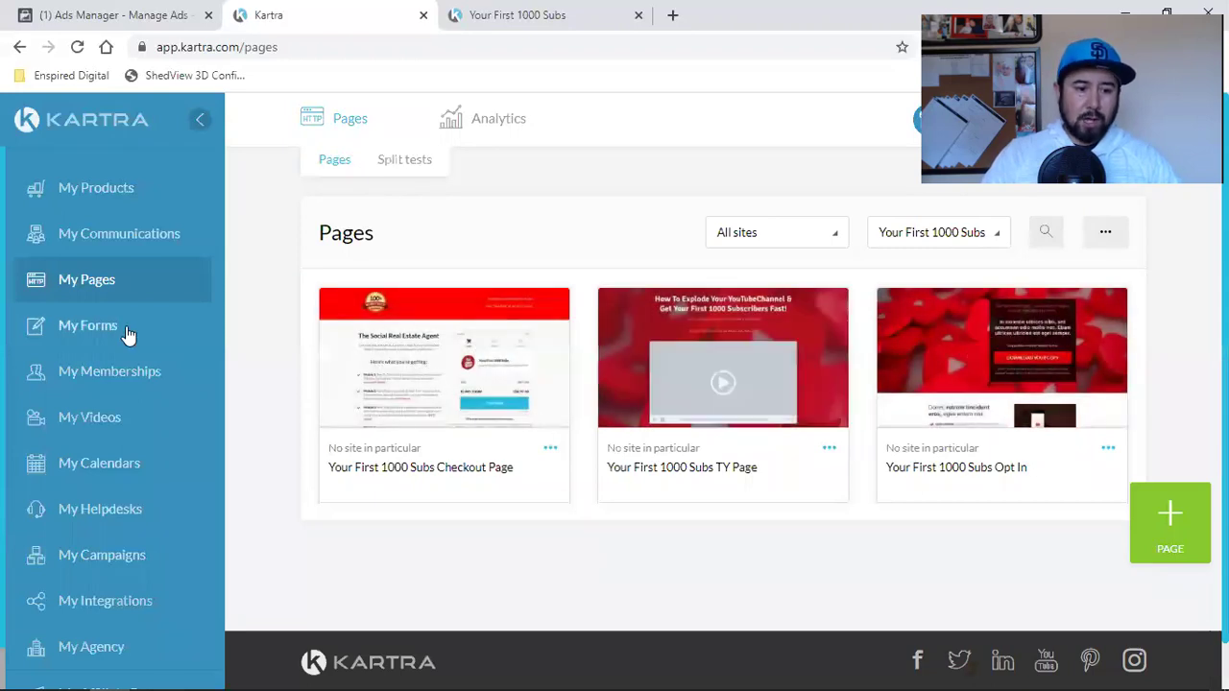
- Locate the Your First 1000 Subs form in the forms list, reload the live opt-in page and open its lower download popup
{"action": "left_click", "coordinate": [88, 326]}
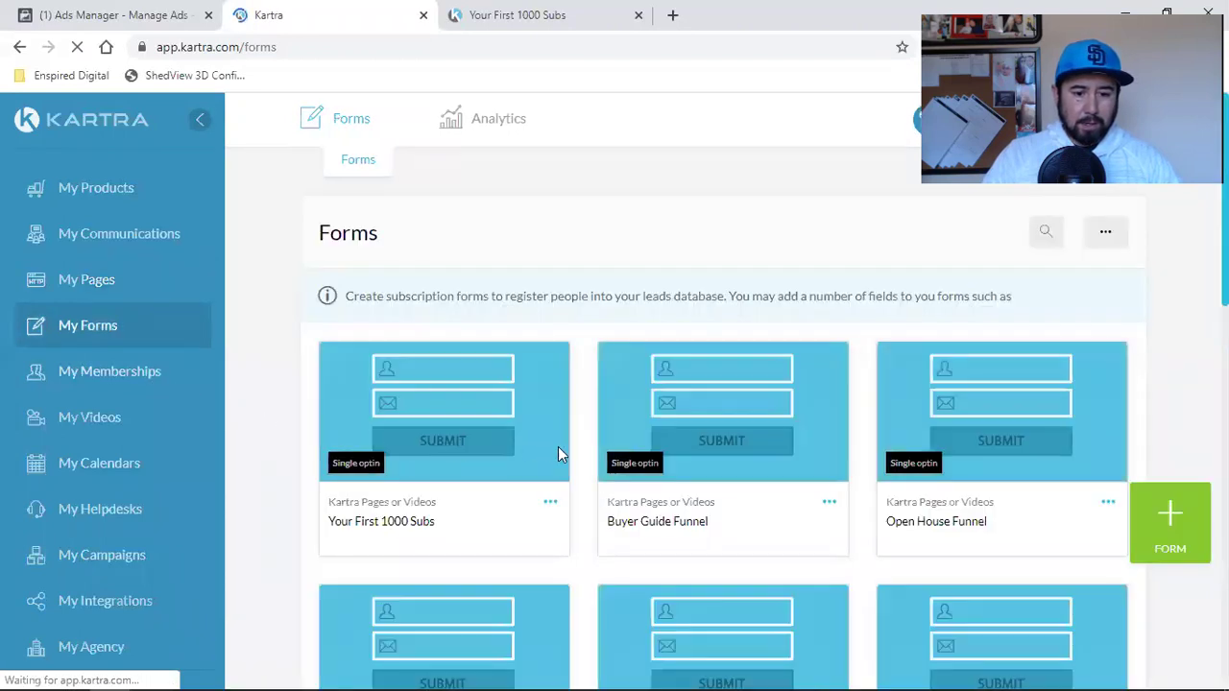
{"action": "triple_click", "coordinate": [391, 518]}
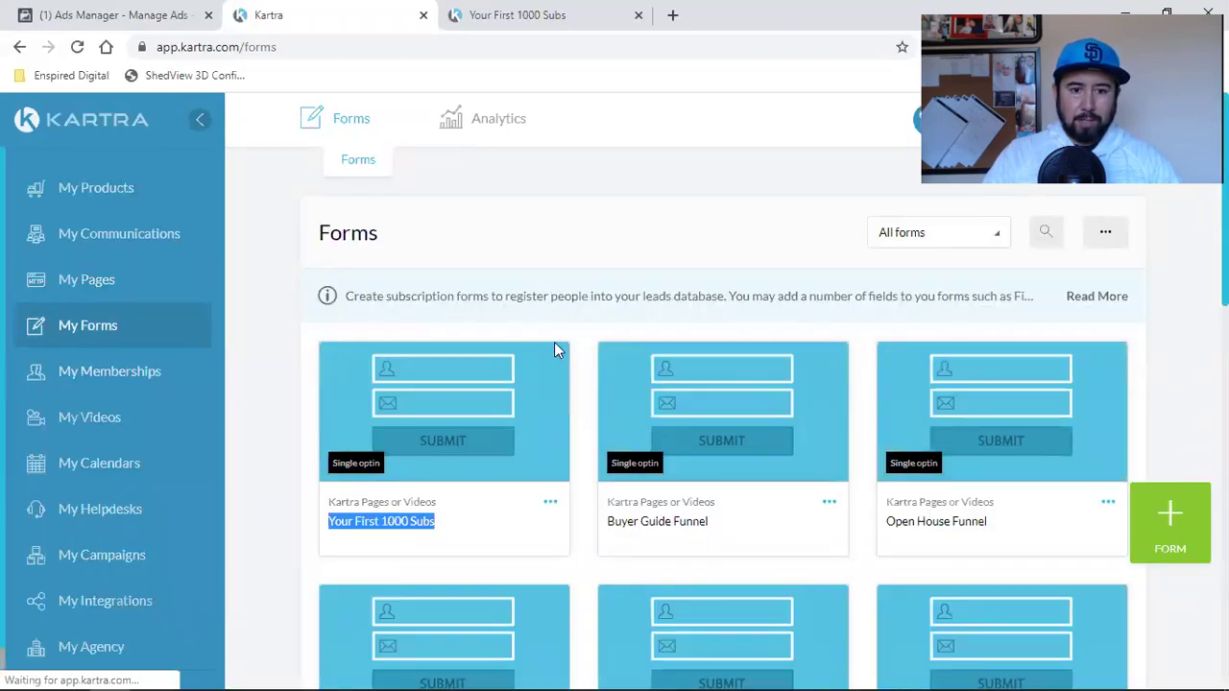
{"action": "left_click", "coordinate": [526, 11]}
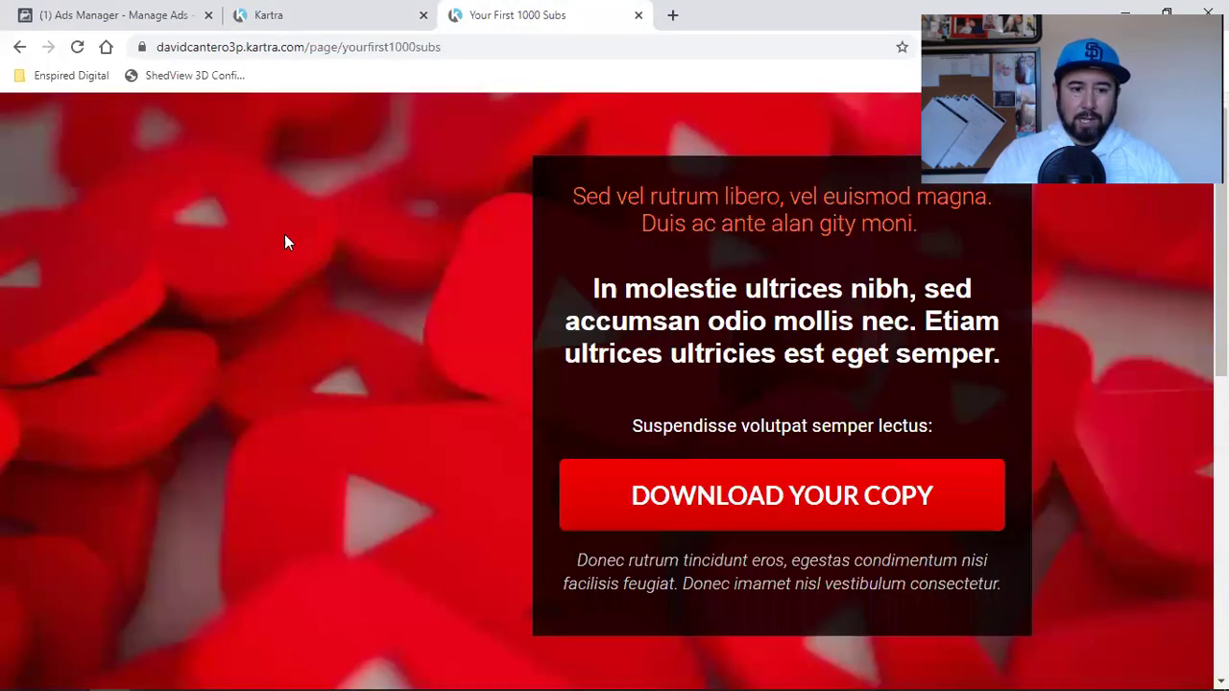
{"action": "left_click", "coordinate": [78, 46]}
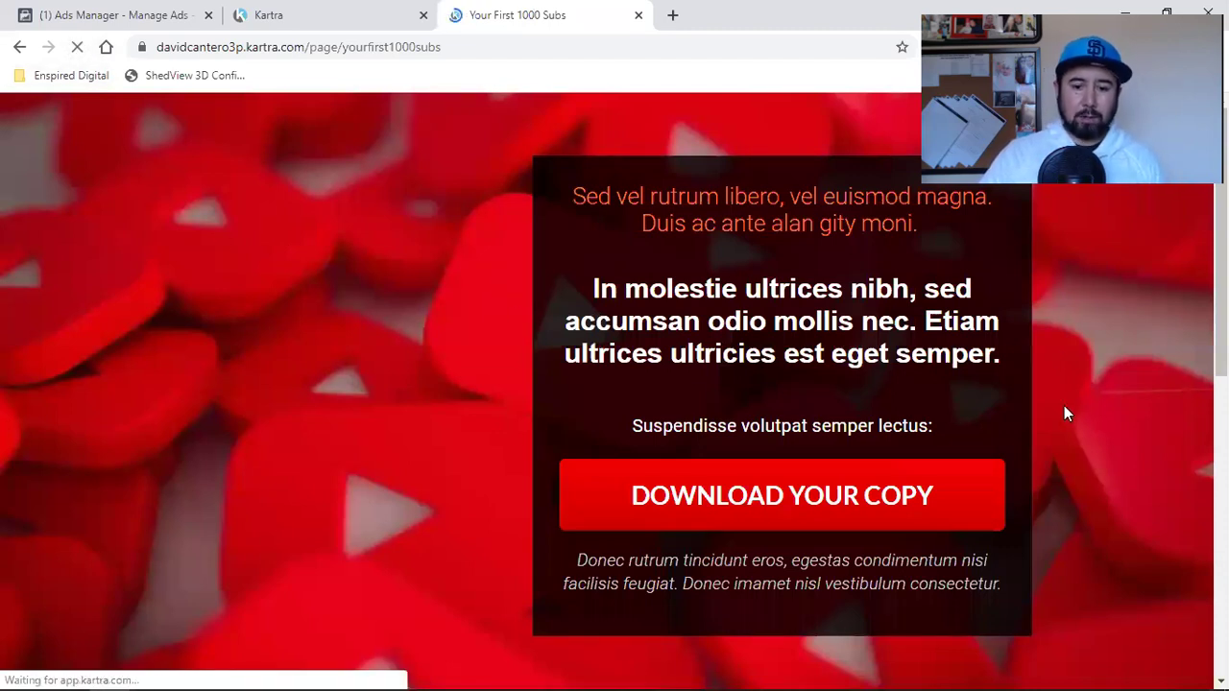
{"action": "scroll", "coordinate": [1022, 437], "scroll_direction": "down", "scroll_amount": 7}
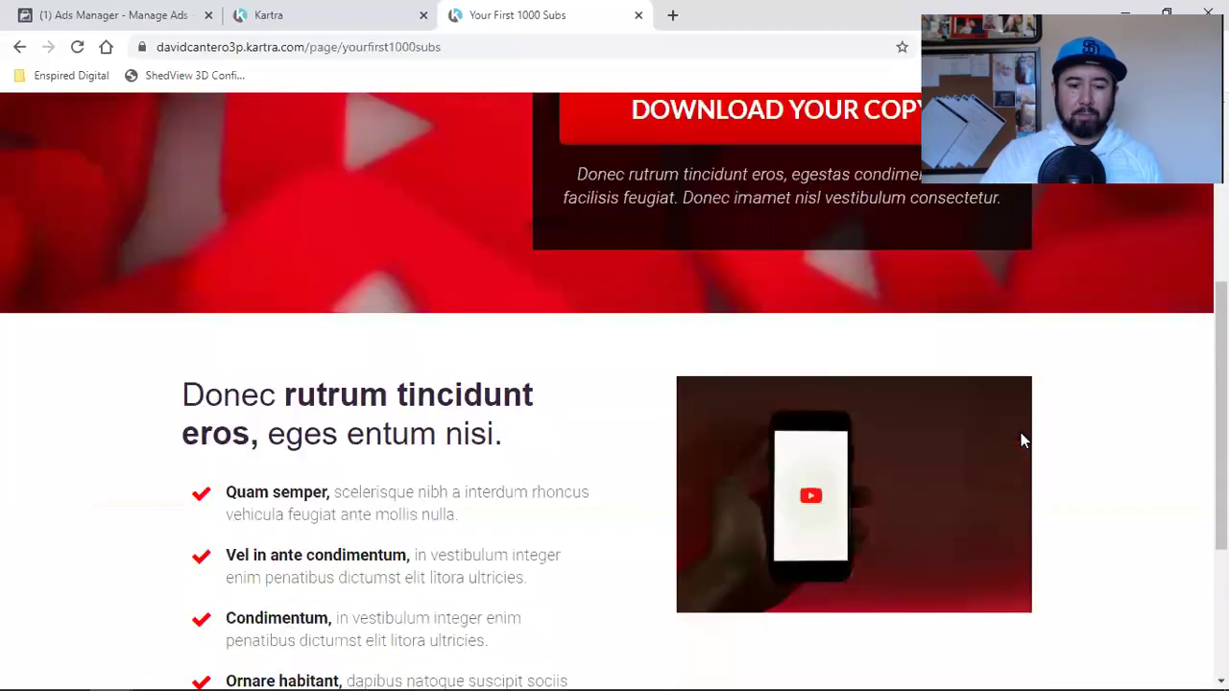
{"action": "left_click", "coordinate": [399, 522]}
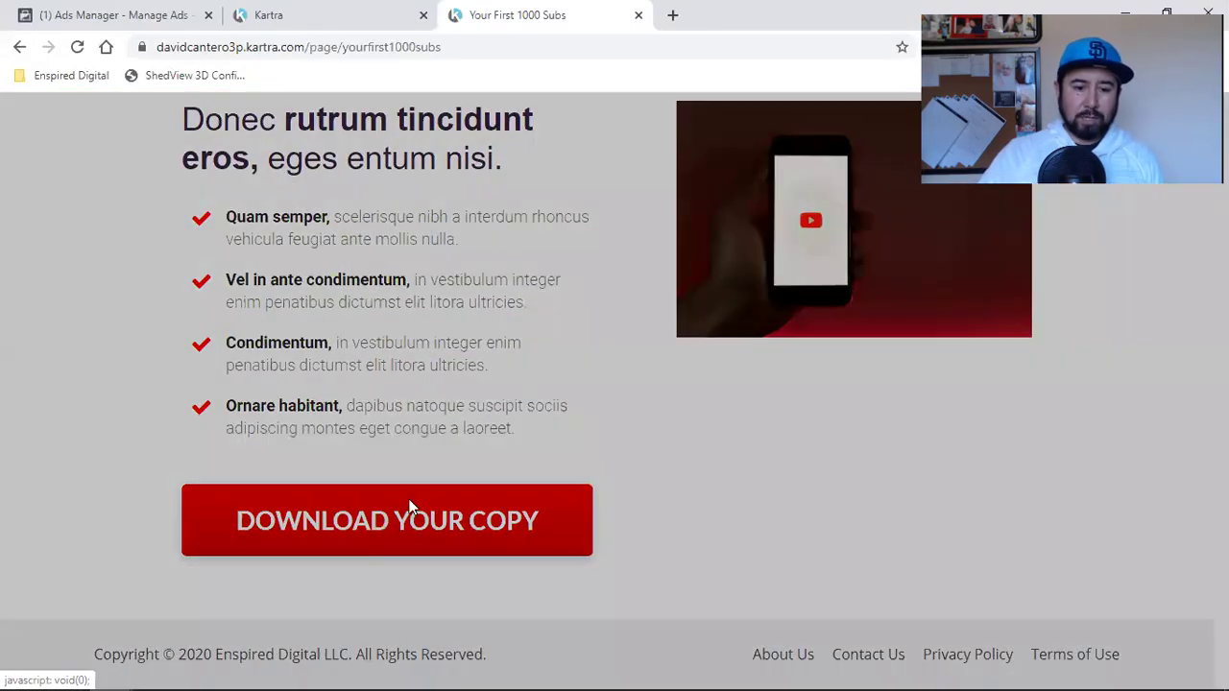
- Edit the e-mail address in the opt-in popup and submit it to enter the webclass
{"action": "left_click", "coordinate": [431, 501]}
{"action": "key", "text": "BackSpace"}
{"action": "key", "text": "BackSpace"}
{"action": "key", "text": "BackSpace"}
{"action": "key", "text": "BackSpace"}
{"action": "key", "text": "BackSpace"}
{"action": "key", "text": "BackSpace"}
{"action": "key", "text": "BackSpace"}
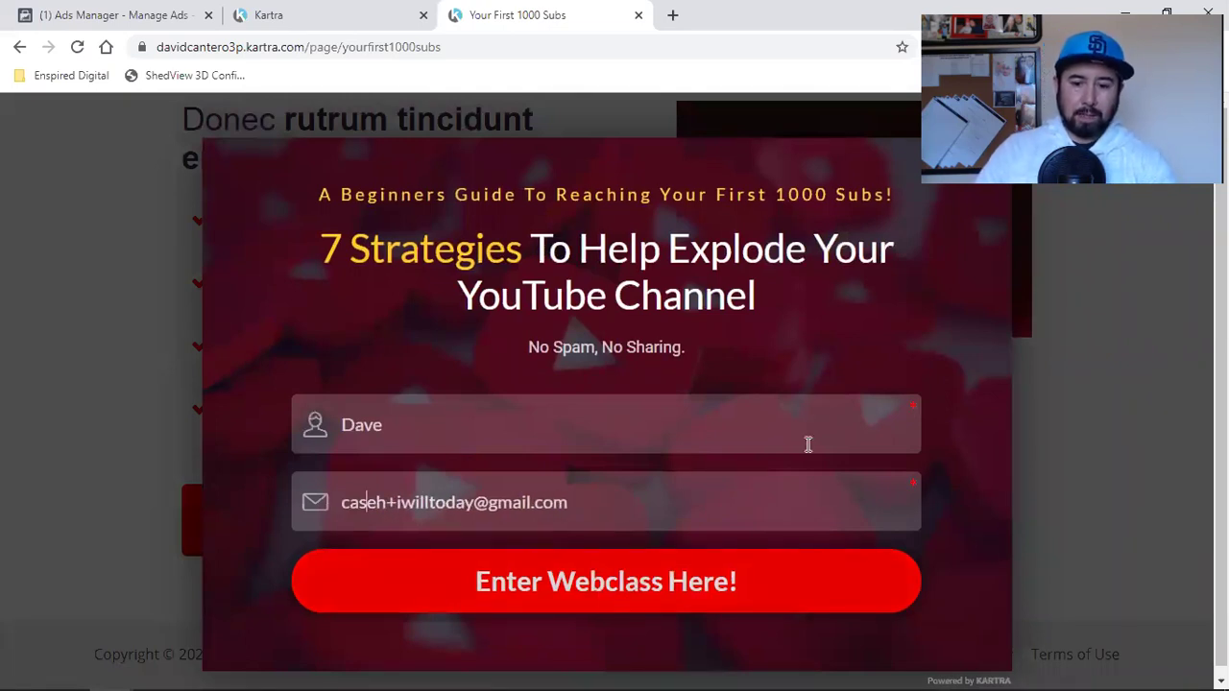
{"action": "left_click", "coordinate": [641, 584]}
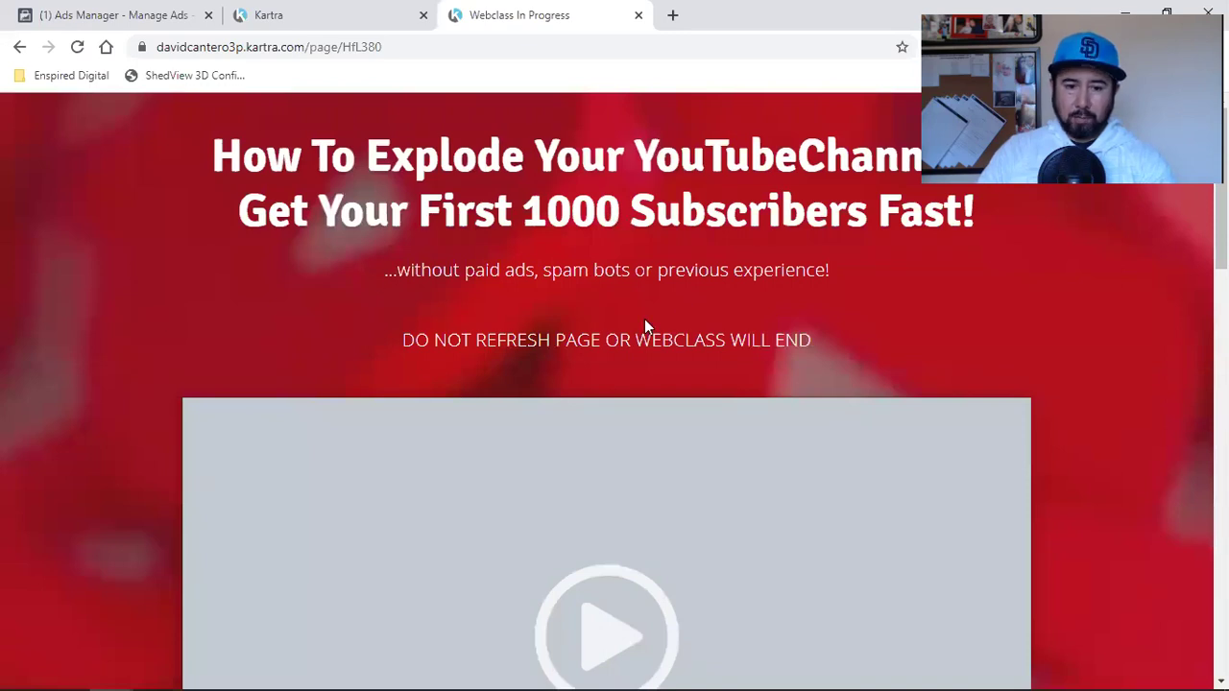
- Test the SIGN UP TODAY! link on the live webclass page and continue the checkout from Cart to Billing
{"action": "scroll", "coordinate": [695, 439], "scroll_direction": "down", "scroll_amount": 2}
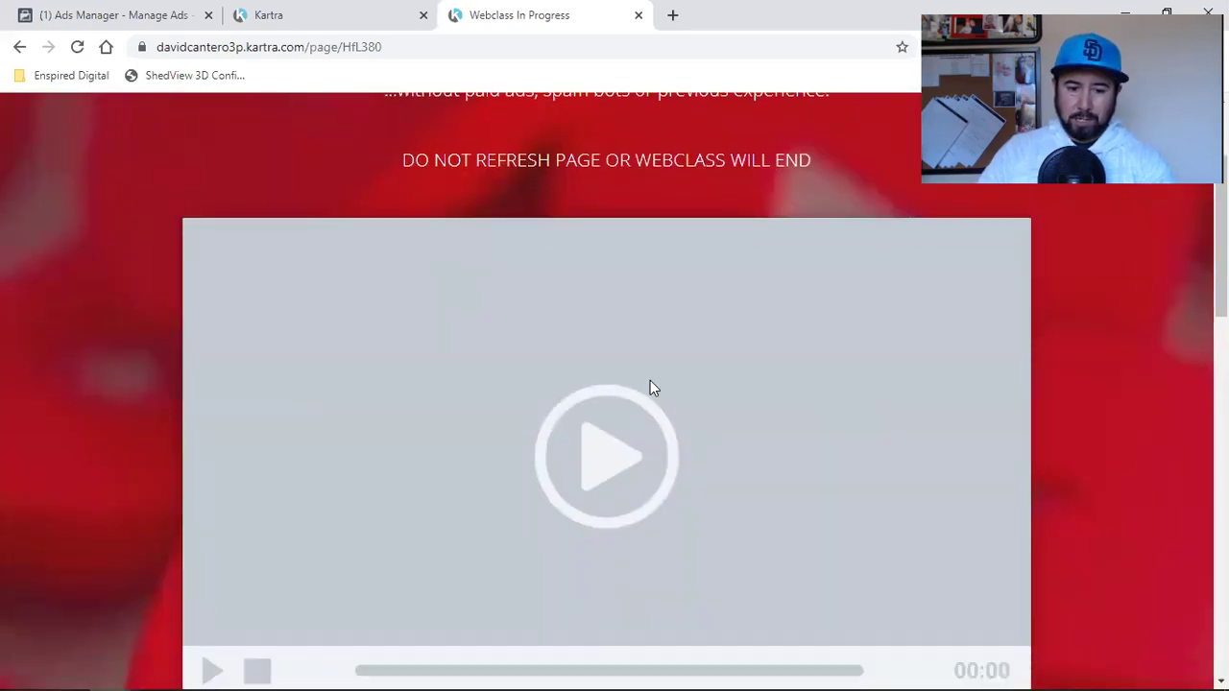
{"action": "scroll", "coordinate": [650, 388], "scroll_direction": "down", "scroll_amount": 4}
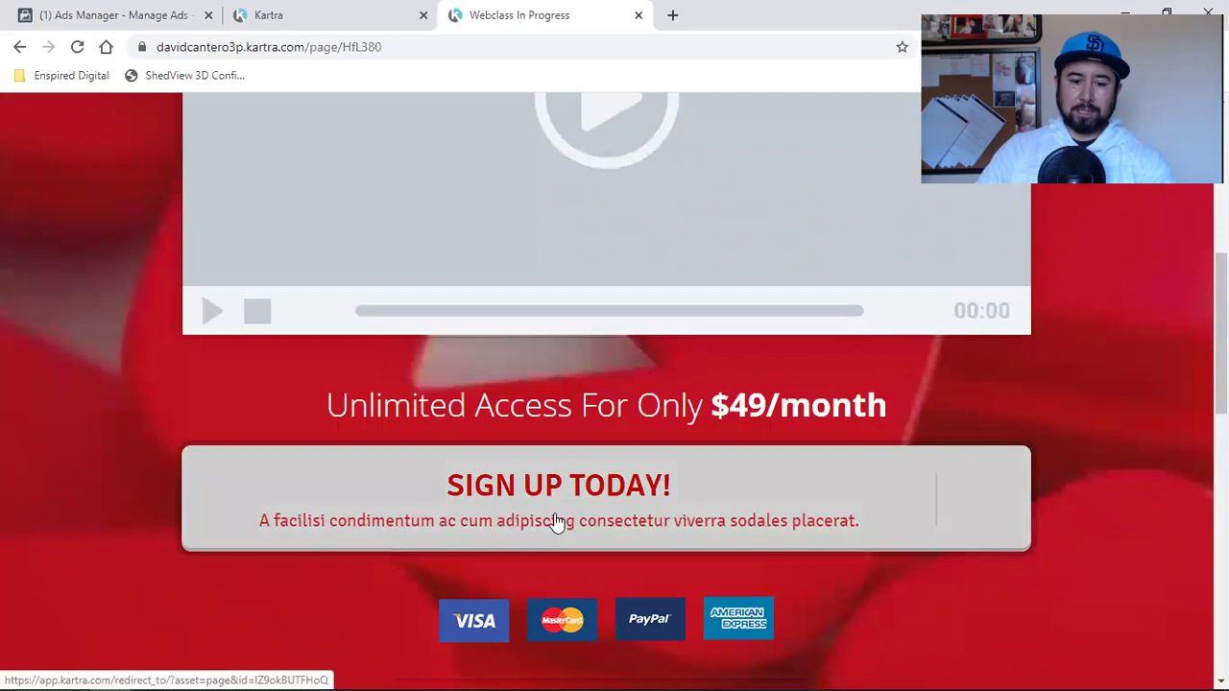
{"action": "left_click", "coordinate": [555, 521]}
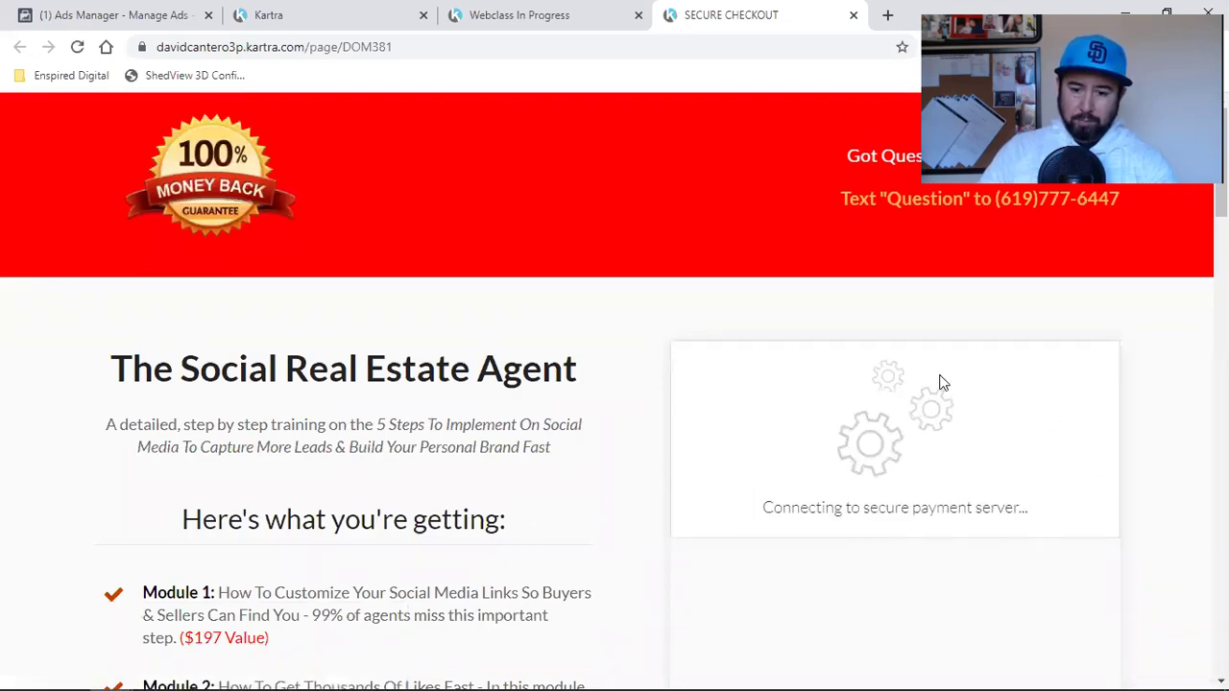
{"action": "scroll", "coordinate": [1168, 515], "scroll_direction": "down", "scroll_amount": 2}
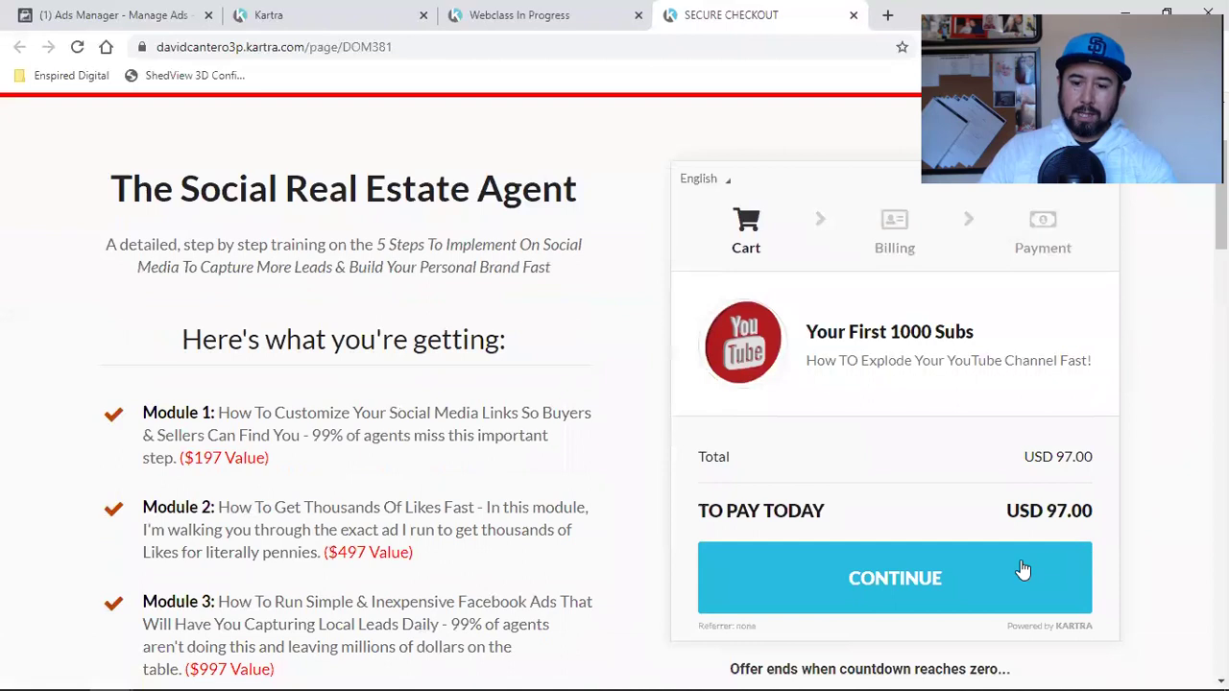
{"action": "left_click", "coordinate": [917, 584]}
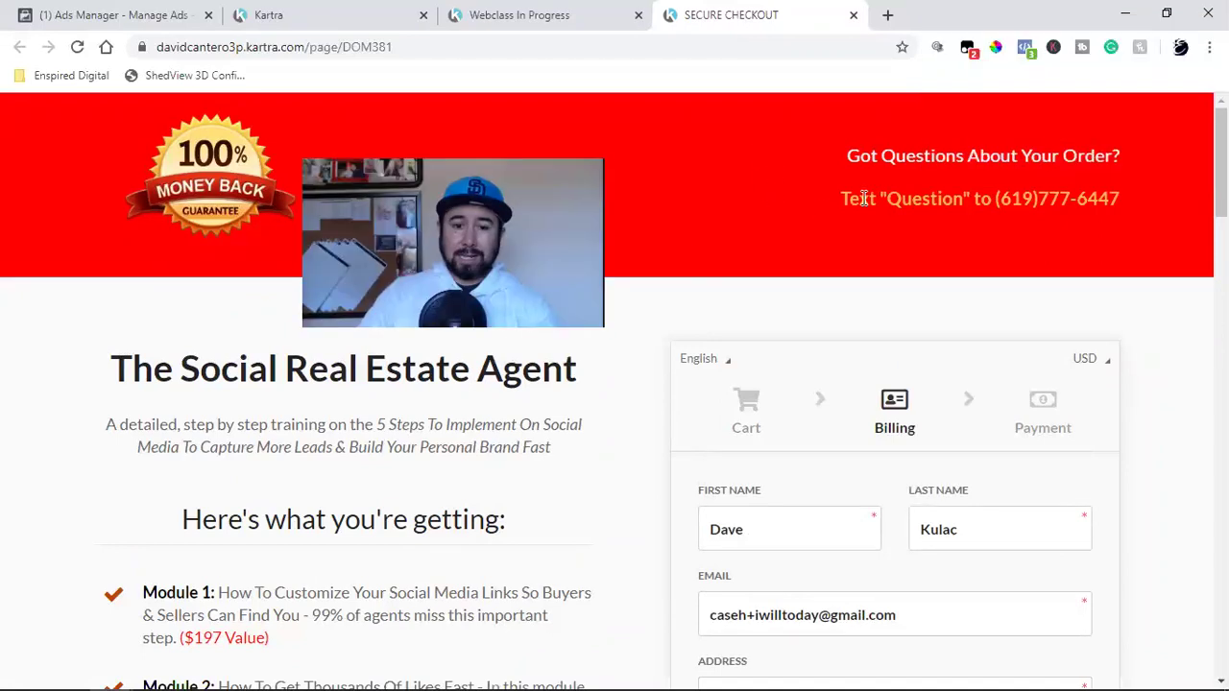
{"action": "left_click", "coordinate": [1025, 48]}
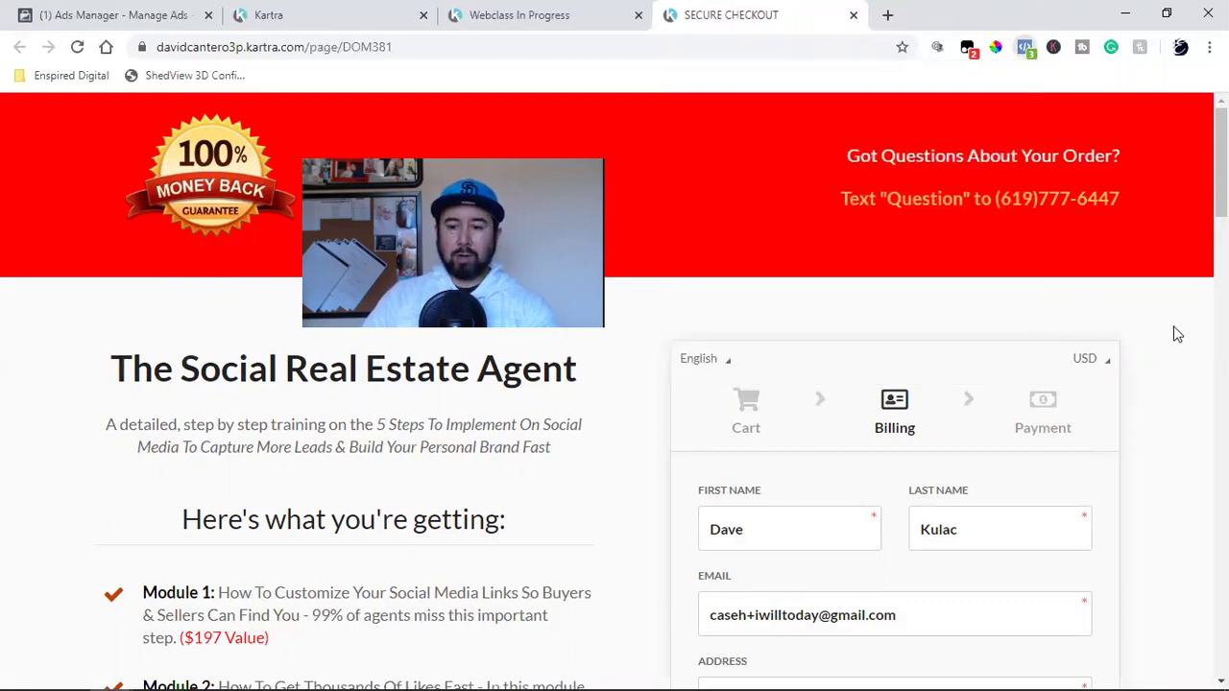
{"action": "left_click", "coordinate": [1175, 331]}
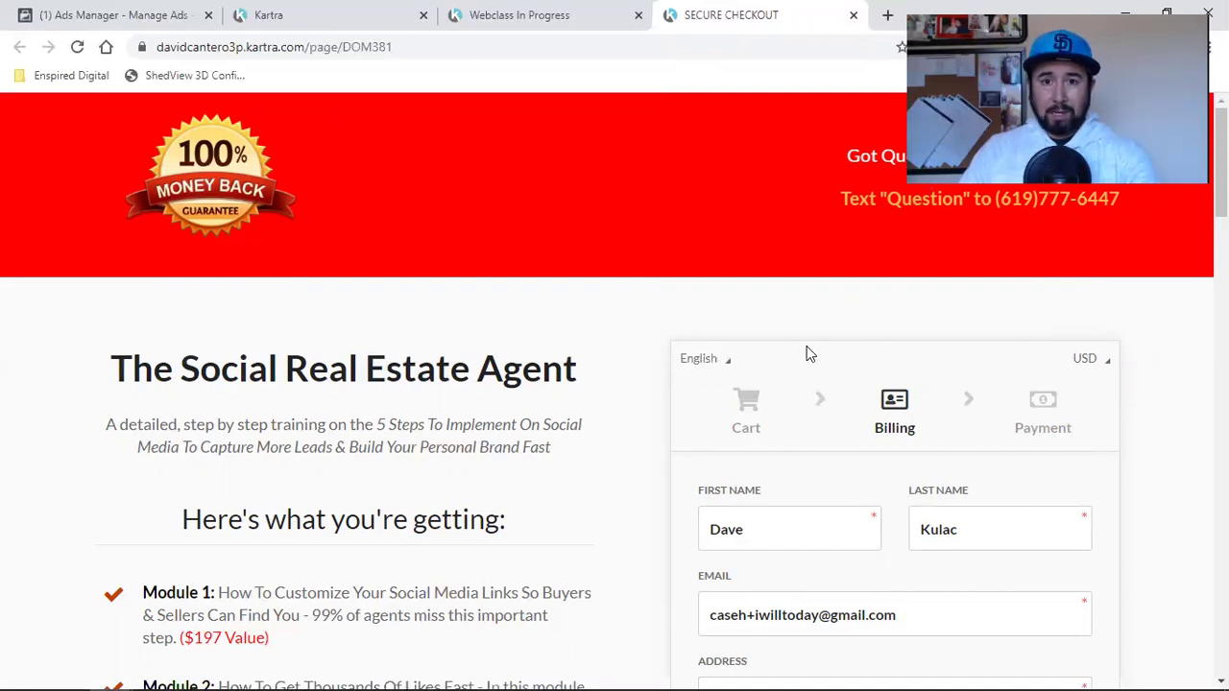
- Review the live webclass page and the secure checkout page, including the module list and billing form
{"action": "left_click", "coordinate": [380, 9]}
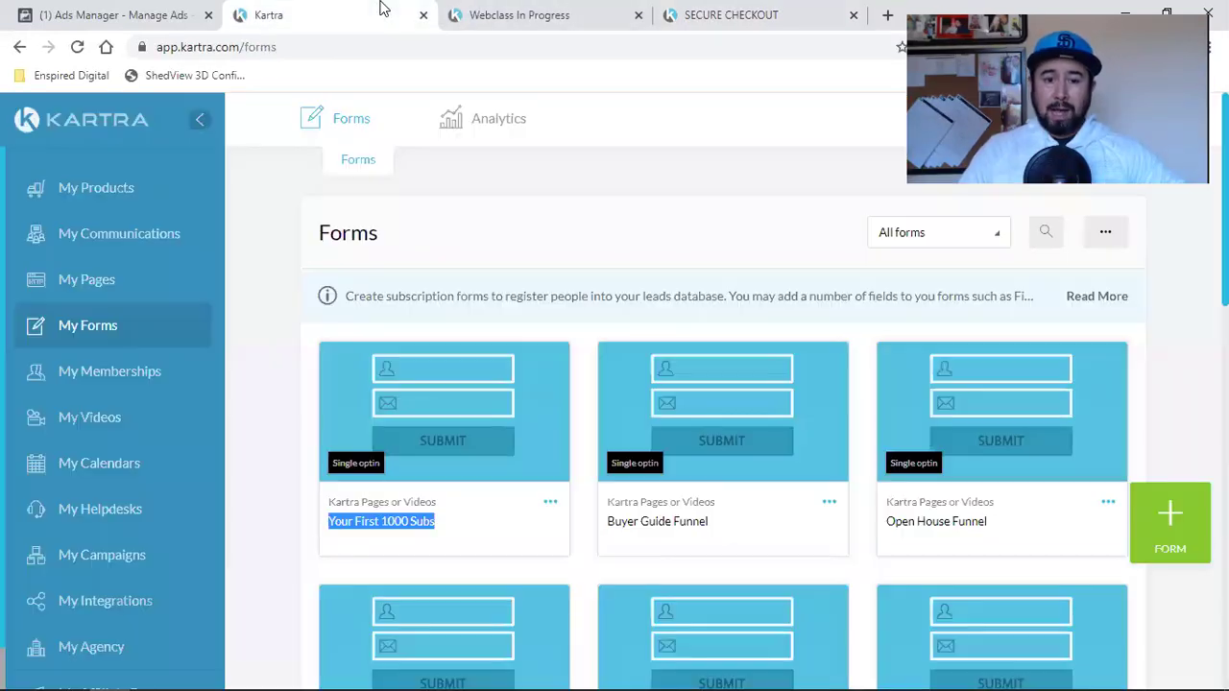
{"action": "left_click", "coordinate": [495, 10]}
{"action": "scroll", "coordinate": [449, 437], "scroll_direction": "up", "scroll_amount": 5}
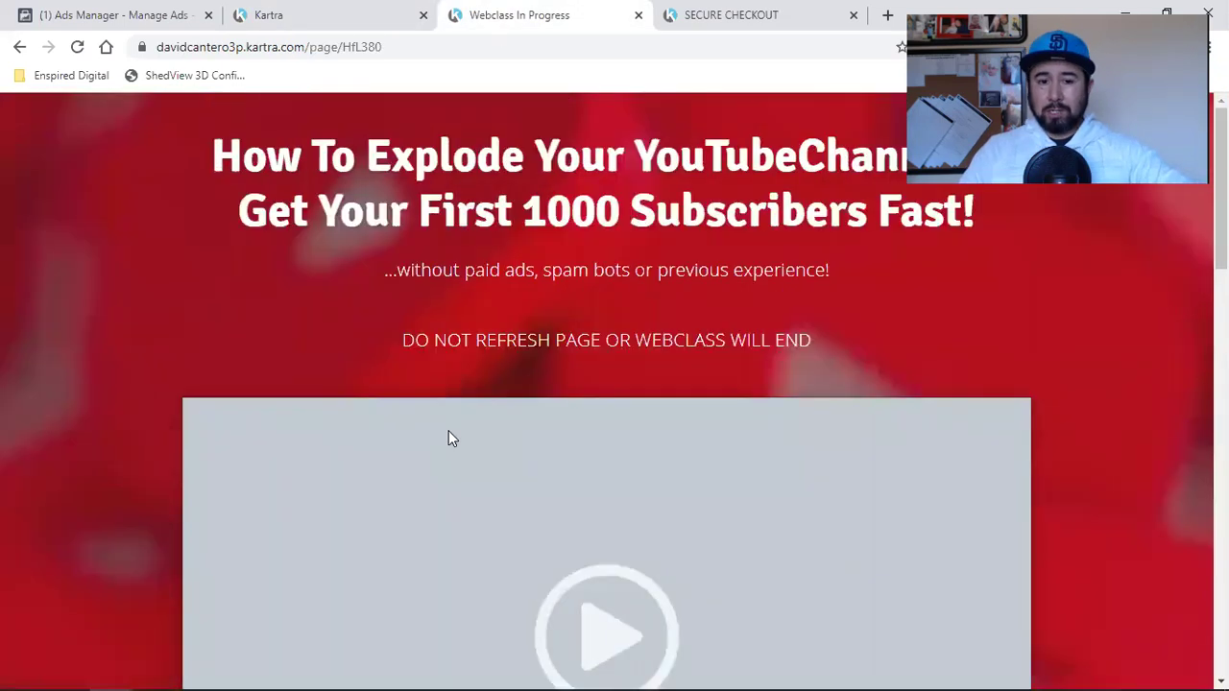
{"action": "scroll", "coordinate": [448, 432], "scroll_direction": "down", "scroll_amount": 2}
{"action": "scroll", "coordinate": [451, 432], "scroll_direction": "up", "scroll_amount": 2}
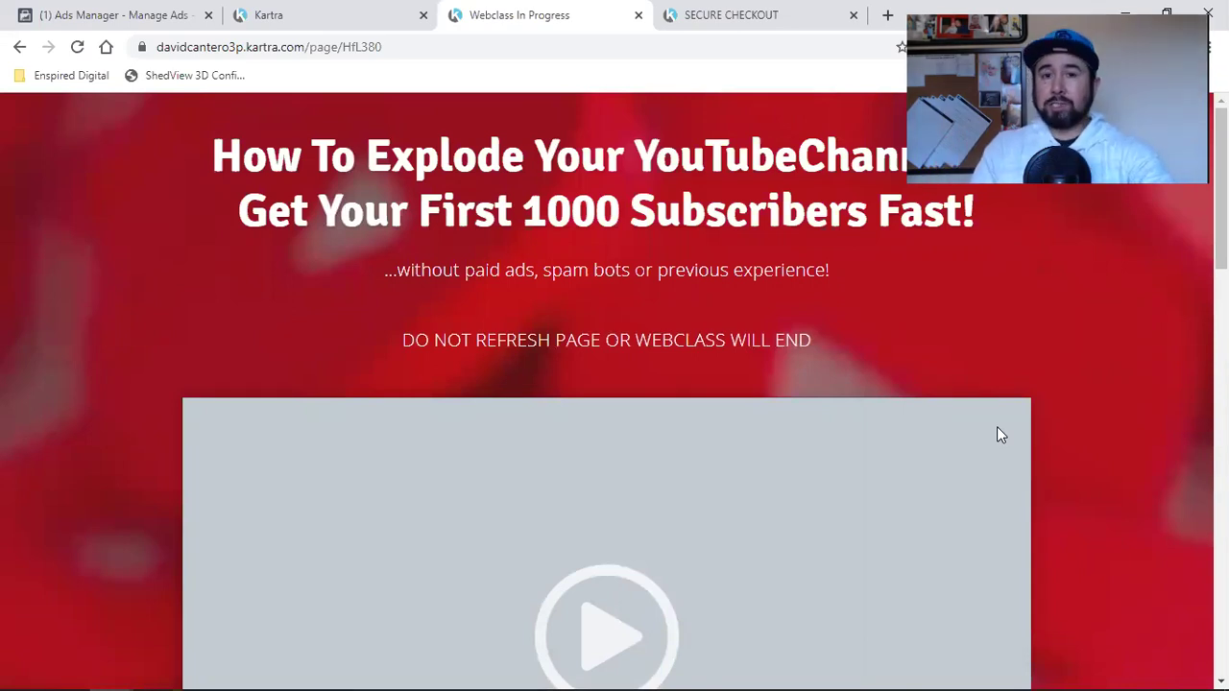
{"action": "left_click", "coordinate": [748, 9]}
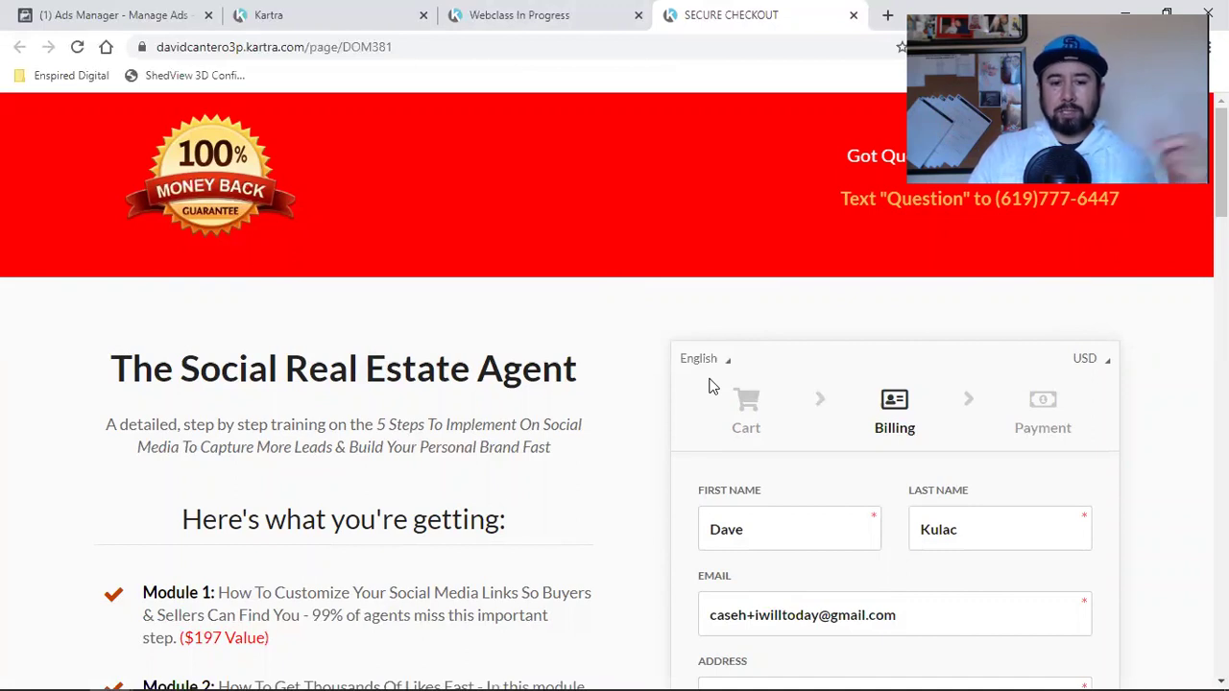
{"action": "left_click", "coordinate": [279, 14]}
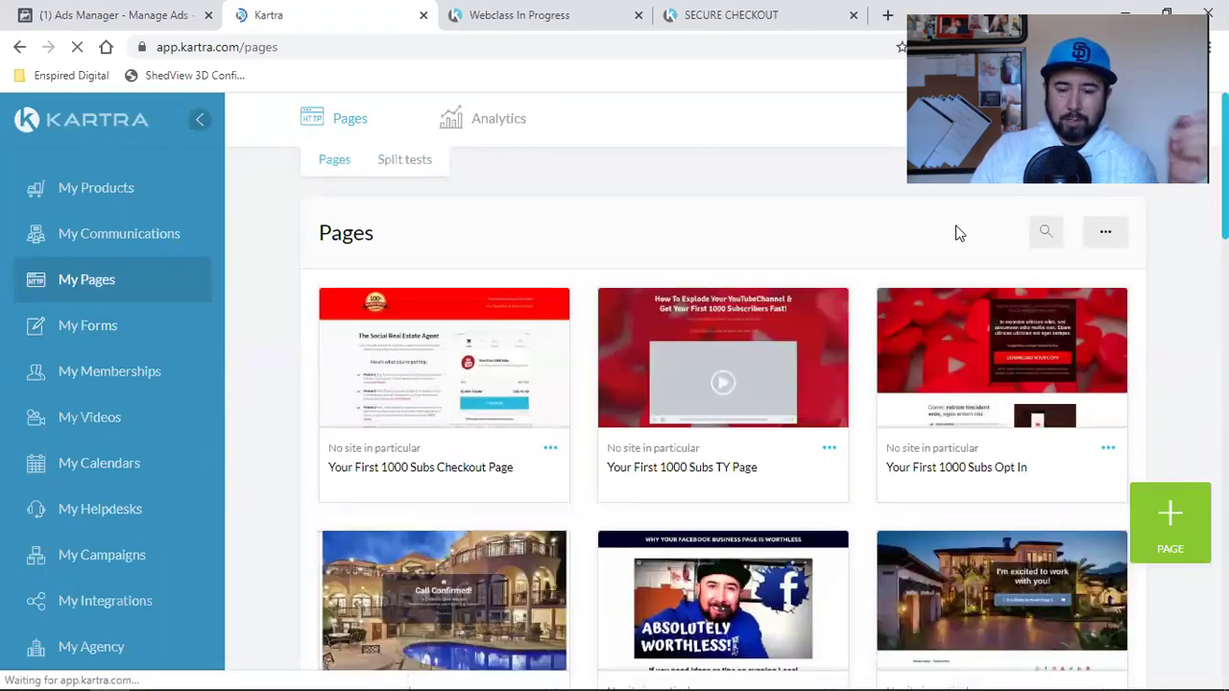
{"action": "left_click", "coordinate": [746, 16]}
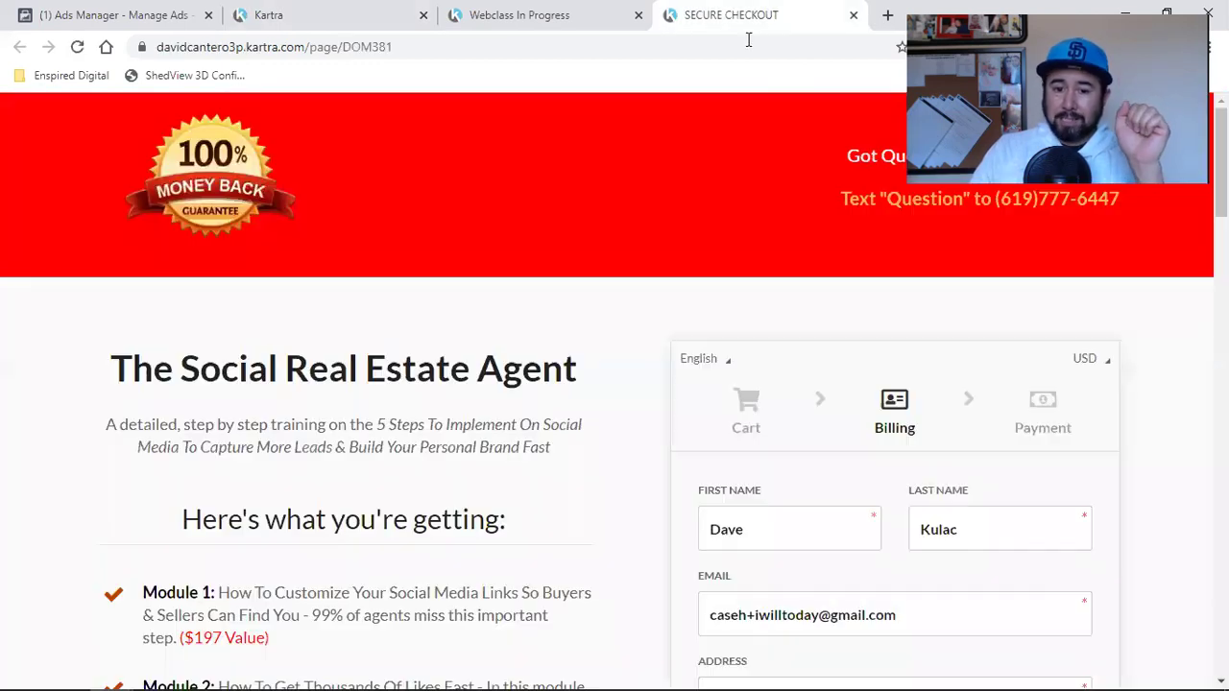
{"action": "scroll", "coordinate": [629, 413], "scroll_direction": "down", "scroll_amount": 2}
{"action": "scroll", "coordinate": [397, 349], "scroll_direction": "up", "scroll_amount": 2}
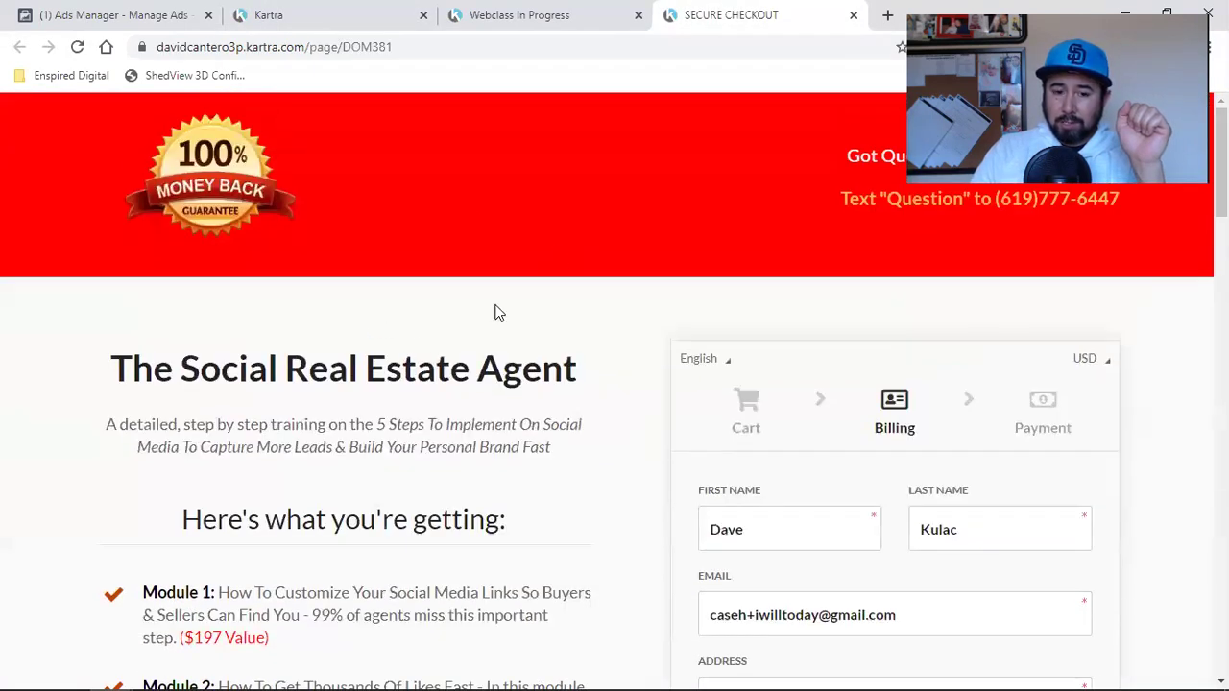
{"action": "scroll", "coordinate": [496, 310], "scroll_direction": "down", "scroll_amount": 5}
{"action": "scroll", "coordinate": [496, 310], "scroll_direction": "down", "scroll_amount": 1}
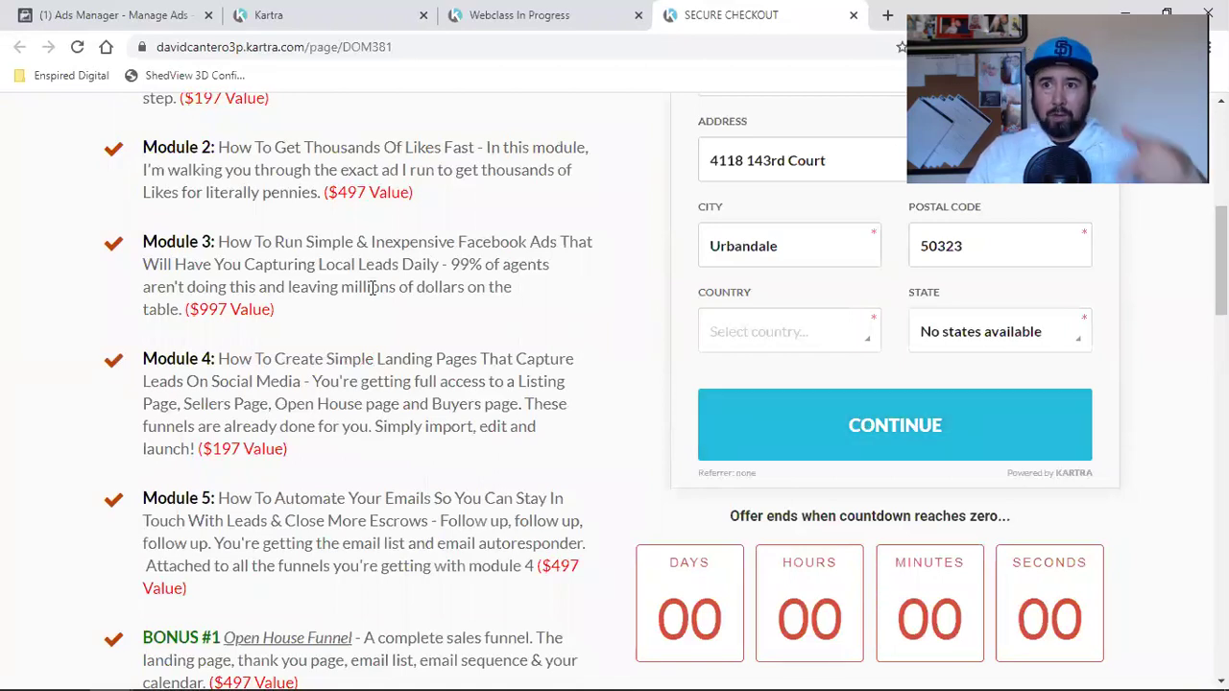
- Return to the Kartra pages list and filter it by the TSREA Training Course category
{"action": "left_click", "coordinate": [518, 12]}
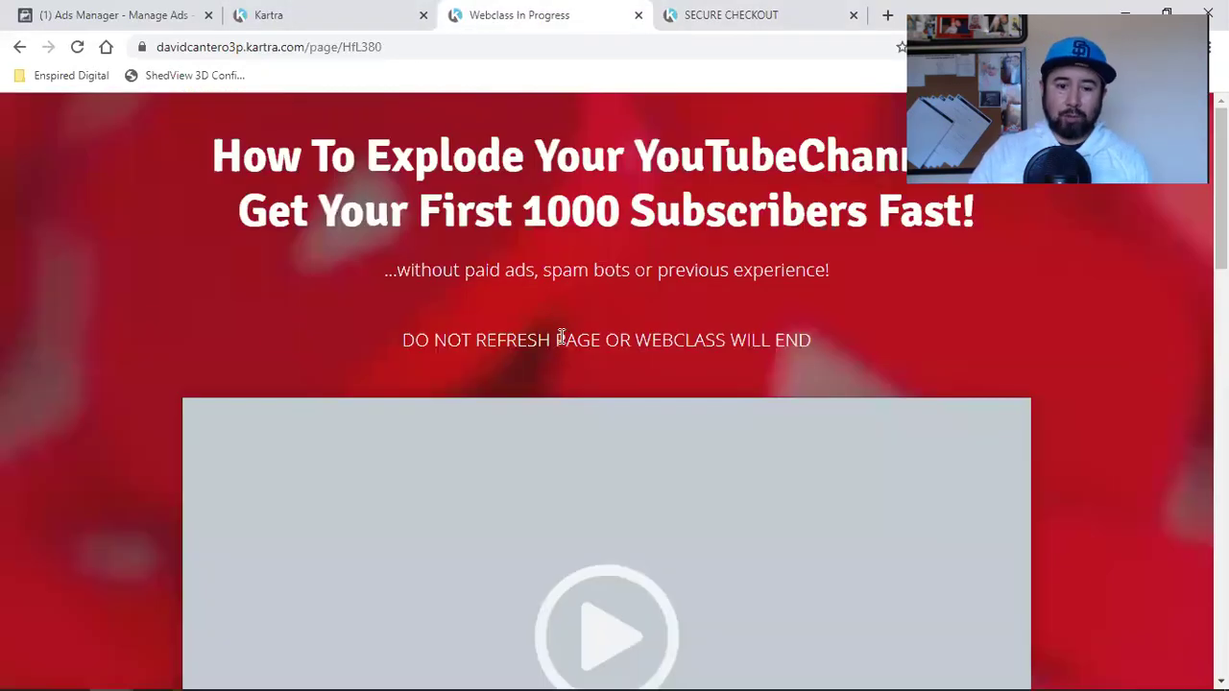
{"action": "left_click", "coordinate": [316, 12]}
{"action": "left_click", "coordinate": [920, 228]}
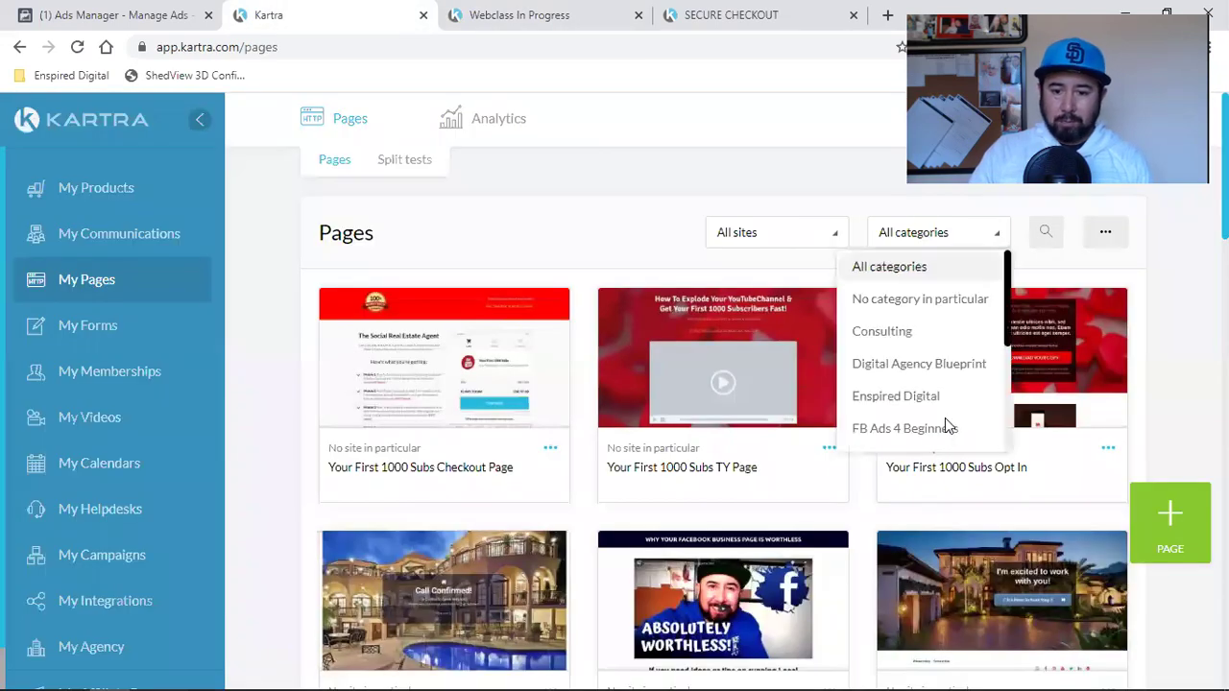
{"action": "scroll", "coordinate": [946, 423], "scroll_direction": "down", "scroll_amount": 3}
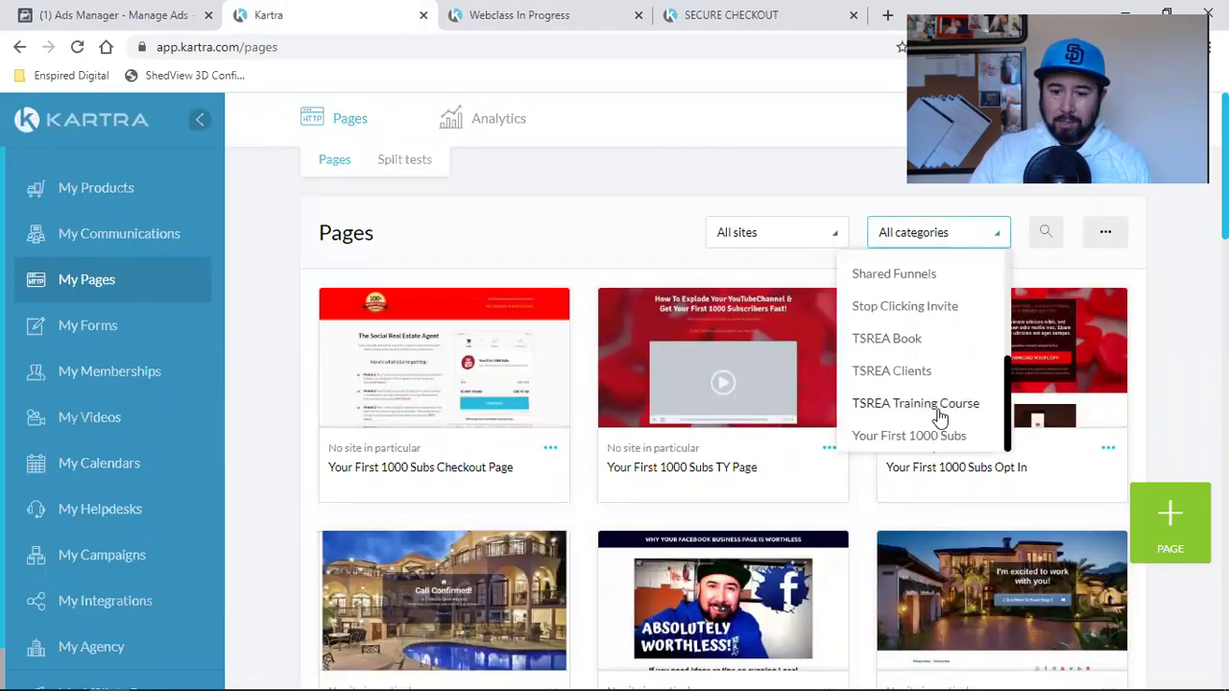
{"action": "left_click", "coordinate": [939, 408]}
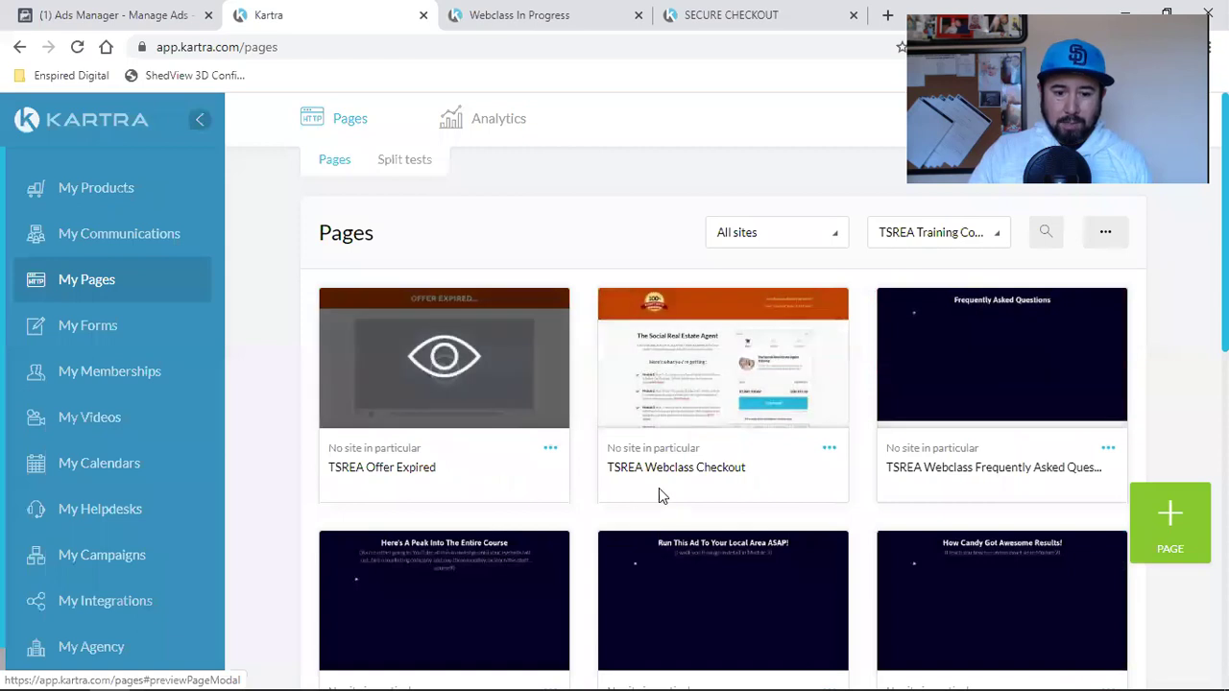
- Start cloning the TSREA Order Complete page and name the copy Your First 1000 Subs Order Complete
{"action": "scroll", "coordinate": [403, 429], "scroll_direction": "down", "scroll_amount": 5}
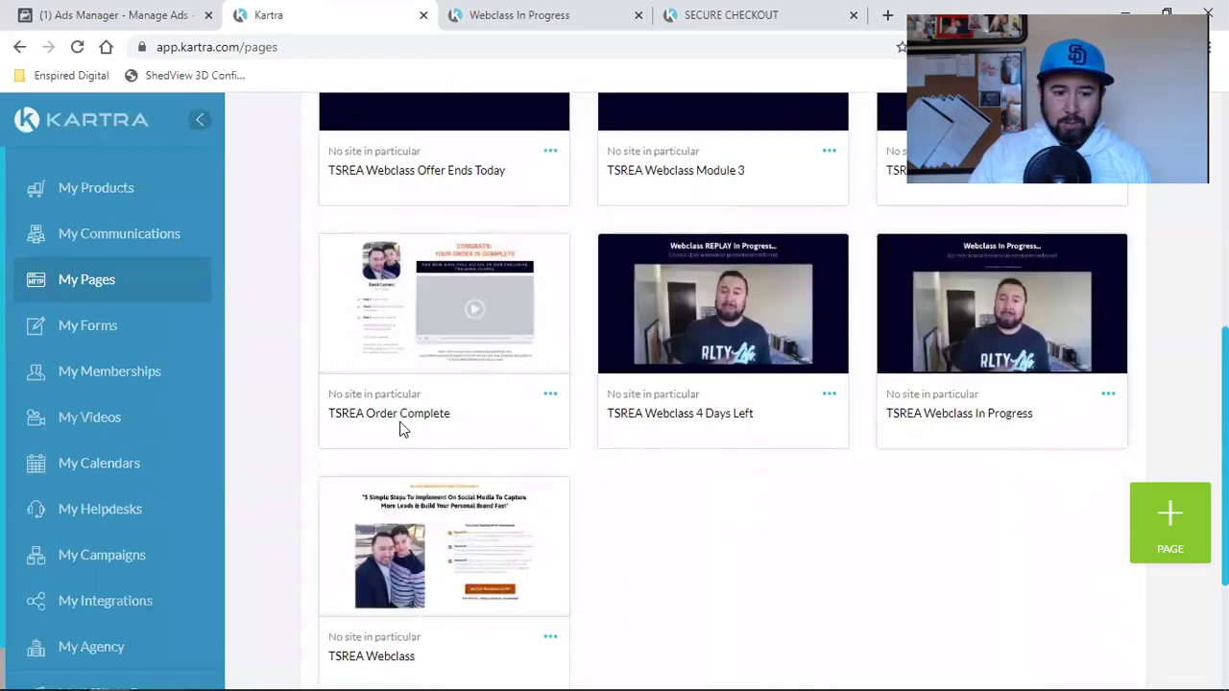
{"action": "double_click", "coordinate": [404, 429]}
{"action": "left_click", "coordinate": [550, 394]}
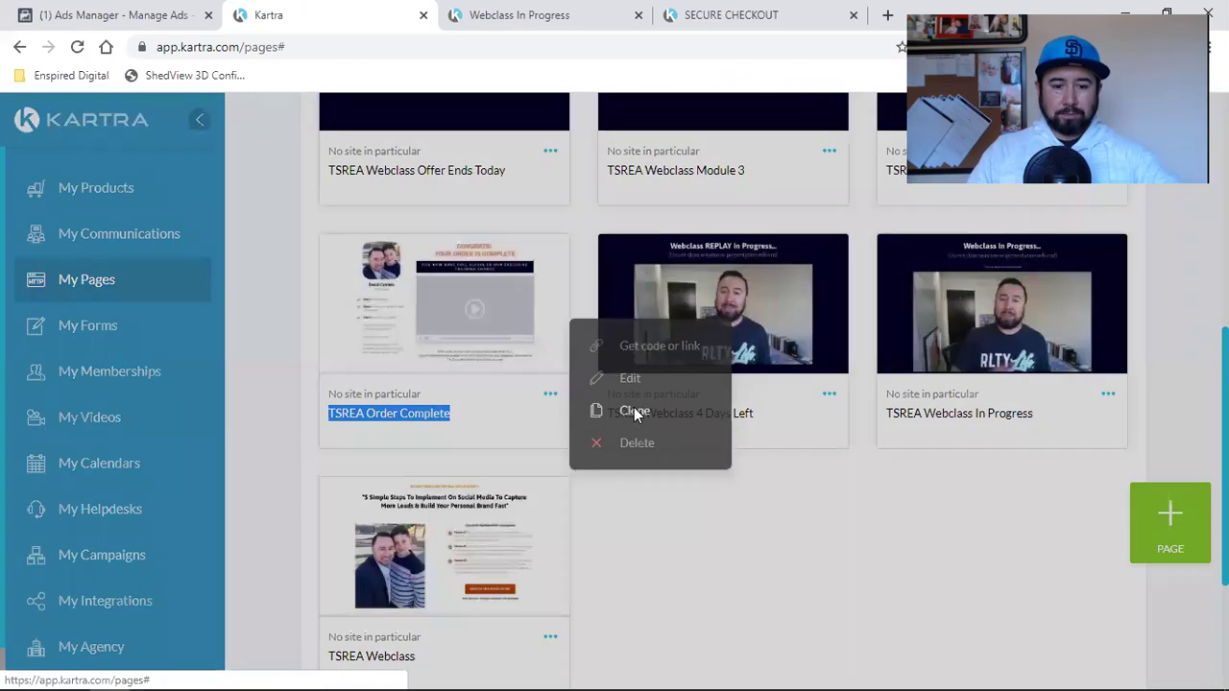
{"action": "left_click", "coordinate": [634, 410]}
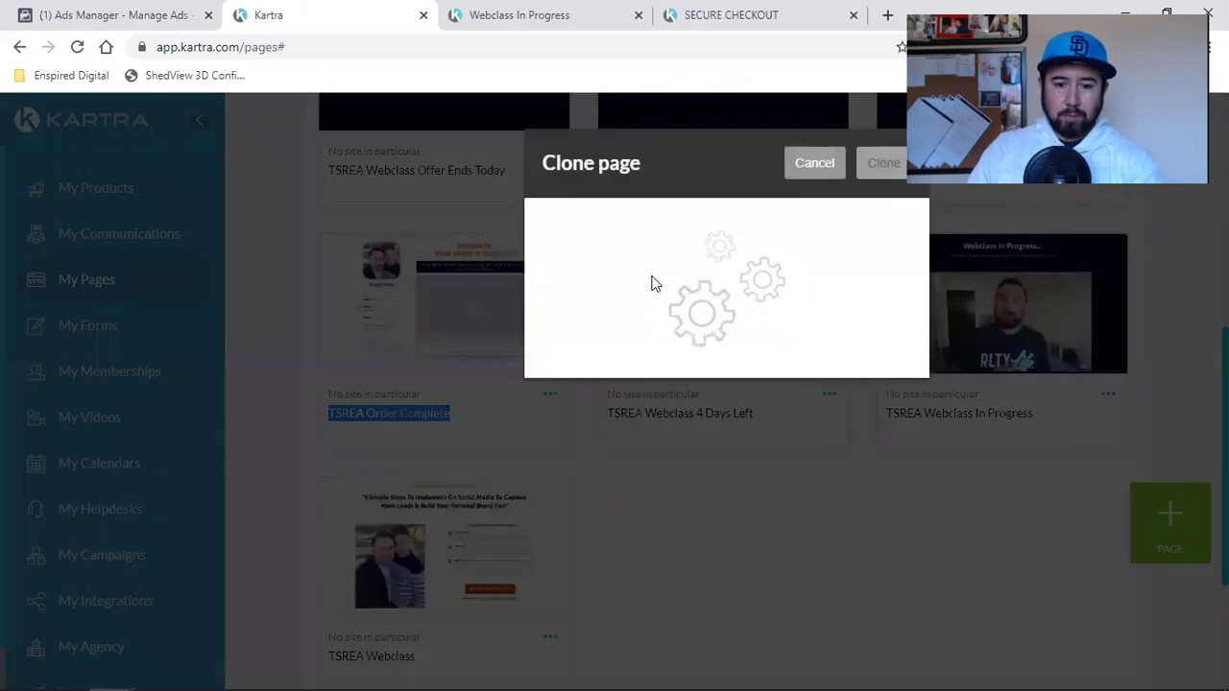
{"action": "triple_click", "coordinate": [653, 268]}
{"action": "type", "text": "Your"}
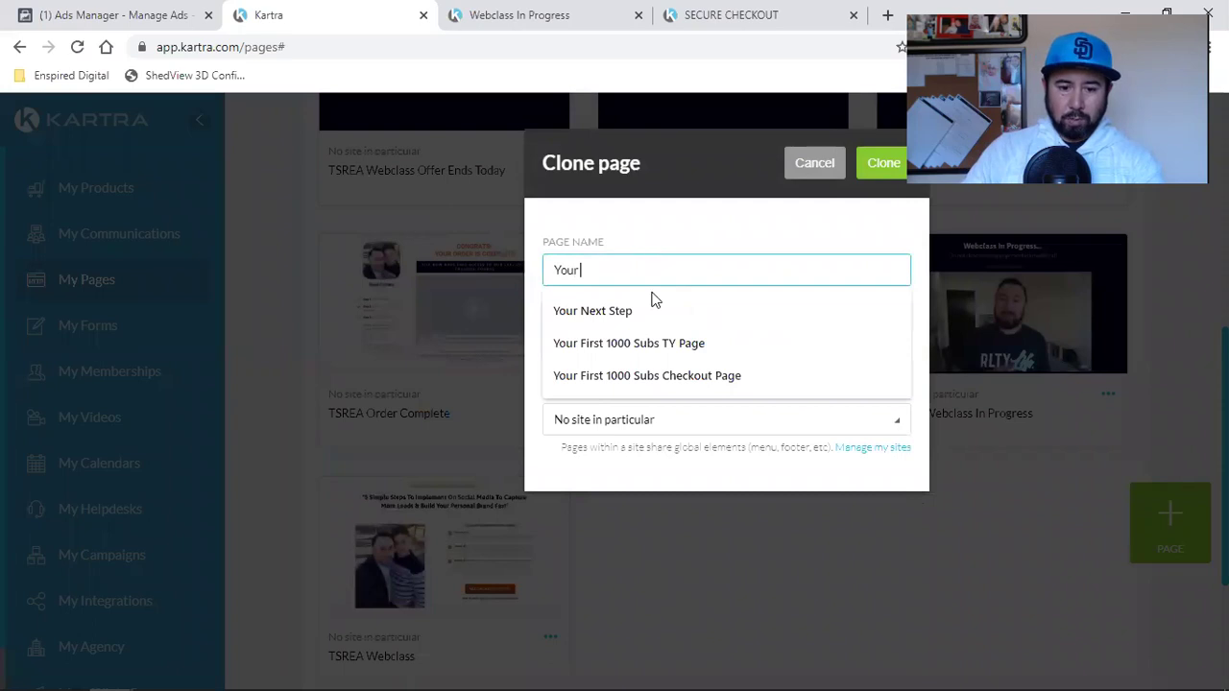
{"action": "left_click", "coordinate": [669, 336]}
{"action": "key", "text": "BackSpace"}
{"action": "key", "text": "BackSpace"}
{"action": "key", "text": "BackSpace"}
{"action": "key", "text": "BackSpace"}
{"action": "type", "text": "Order Complete"}
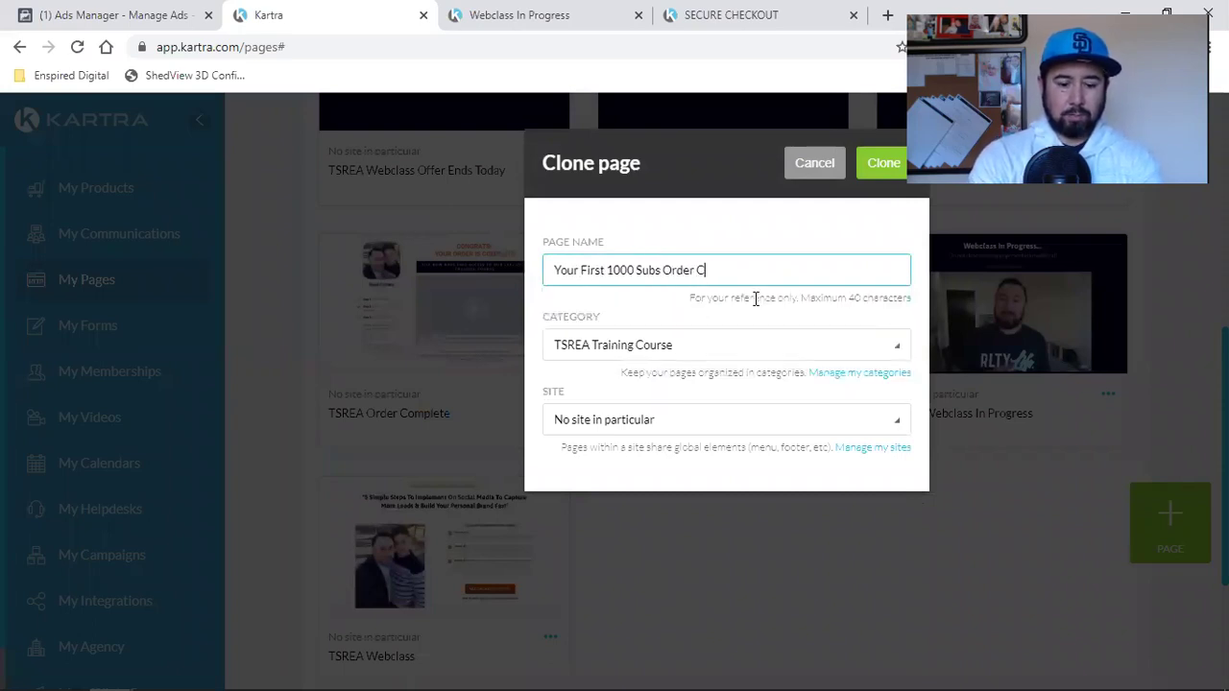
- Assign the clone to the Your First 1000 Subs category and create it
{"action": "left_click", "coordinate": [693, 345]}
{"action": "scroll", "coordinate": [659, 510], "scroll_direction": "down", "scroll_amount": 4}
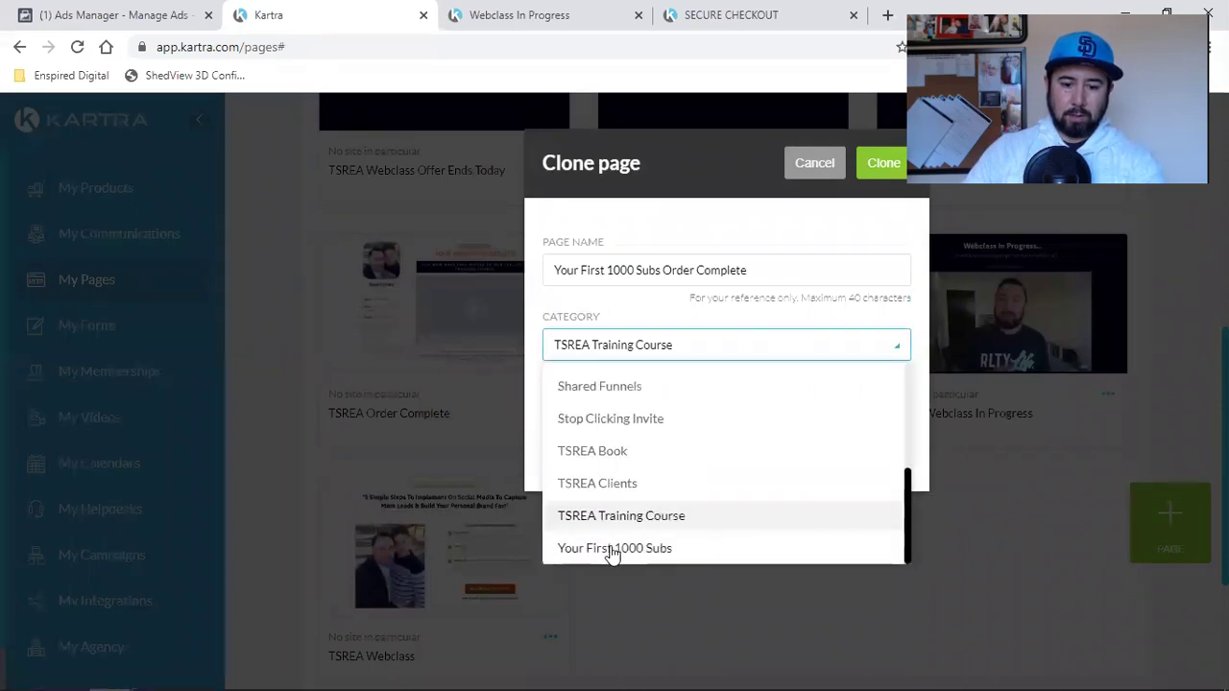
{"action": "left_click", "coordinate": [613, 549]}
{"action": "left_click", "coordinate": [872, 181]}
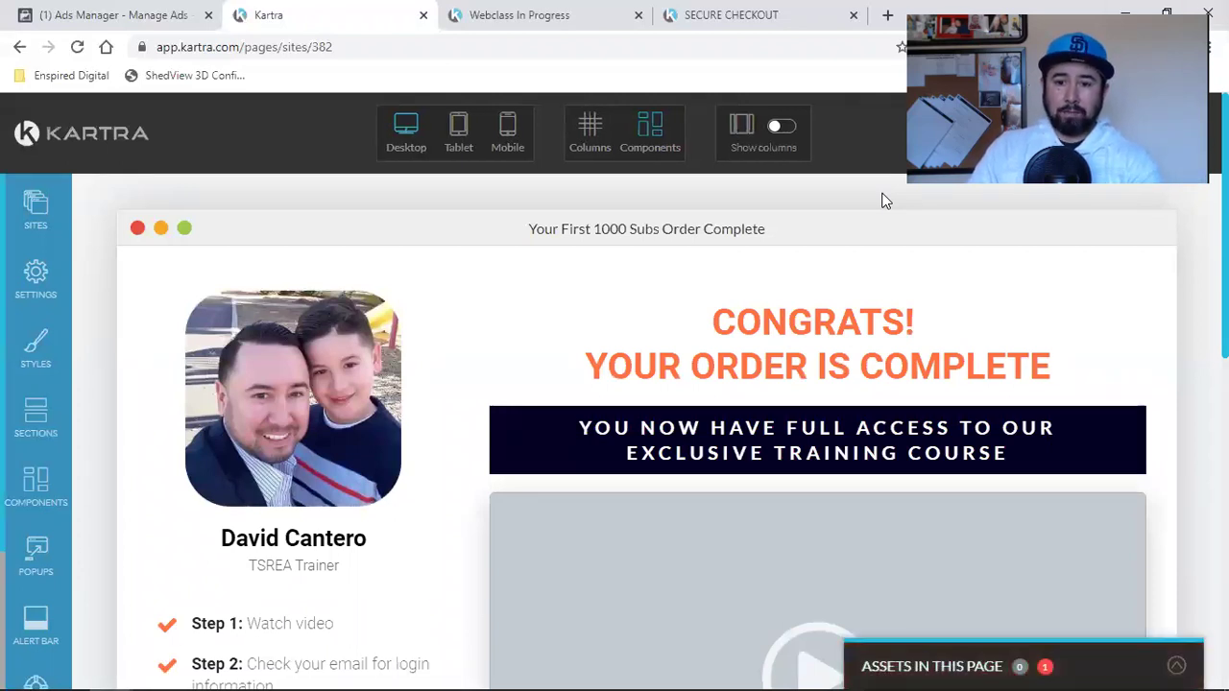
- Open the Enspired Digital YouTube channel, sample the YouTube logo's red with the ColorPick eyedropper and copy its hex code FF0000
{"action": "left_click", "coordinate": [887, 11]}
{"action": "left_click", "coordinate": [57, 75]}
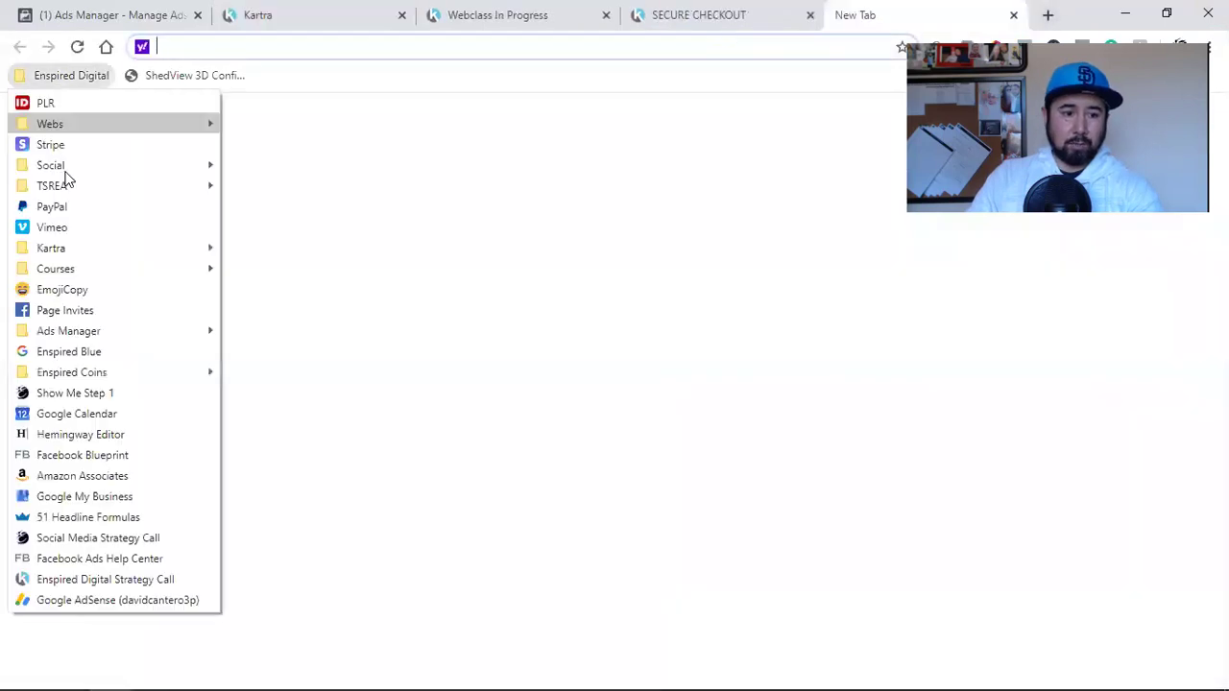
{"action": "mouse_move", "coordinate": [67, 187]}
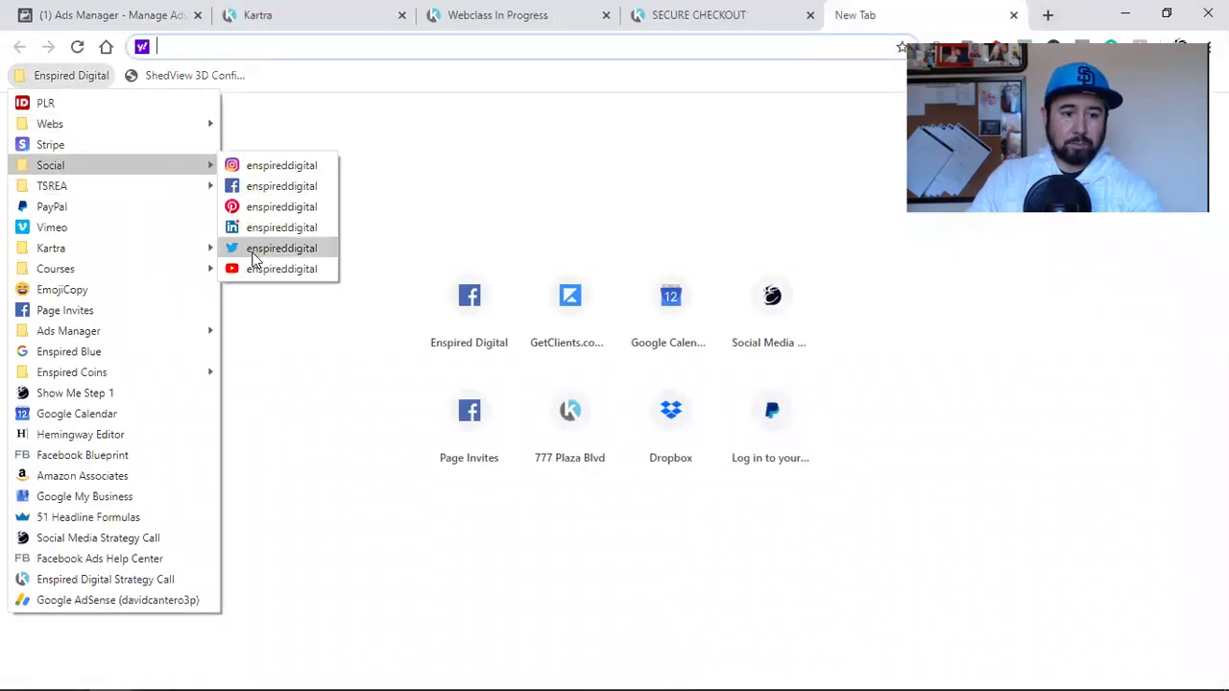
{"action": "left_click", "coordinate": [257, 266]}
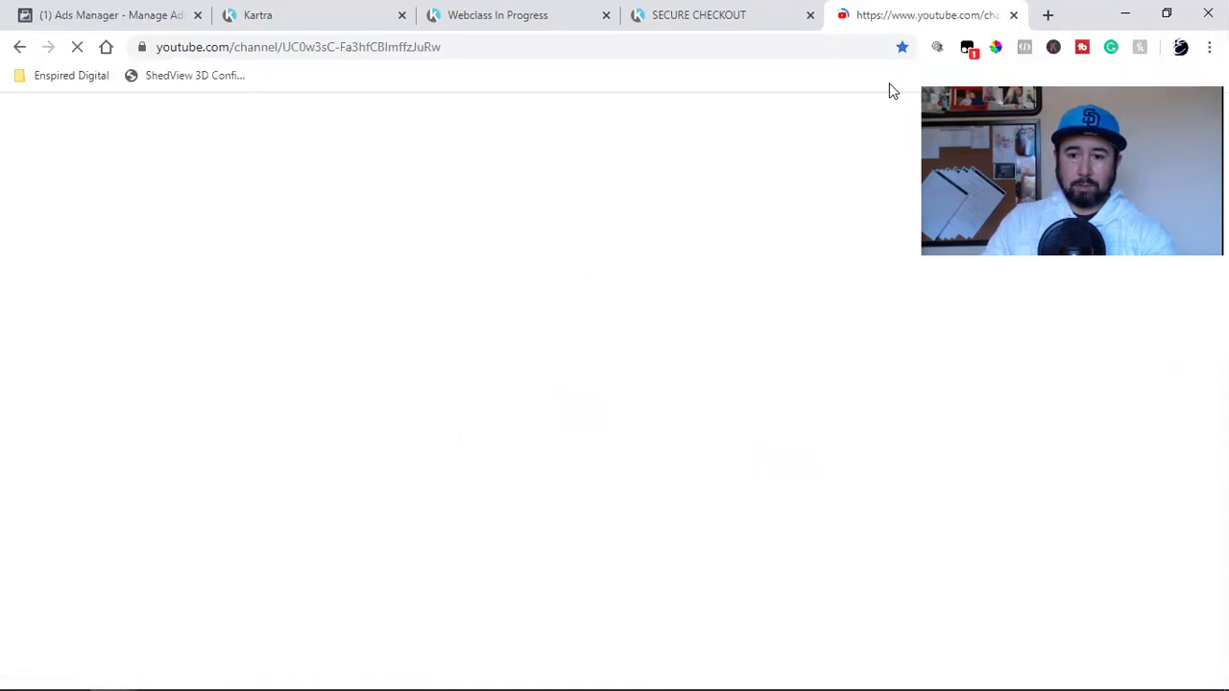
{"action": "left_click", "coordinate": [996, 48]}
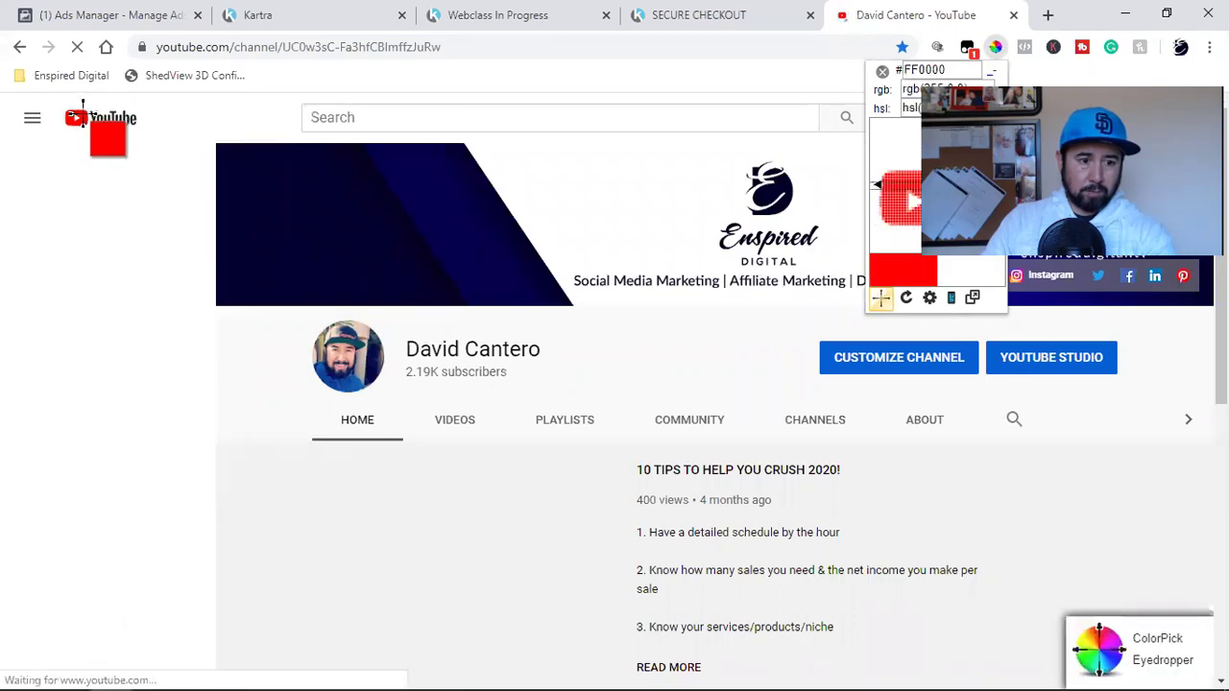
{"action": "left_click", "coordinate": [83, 112]}
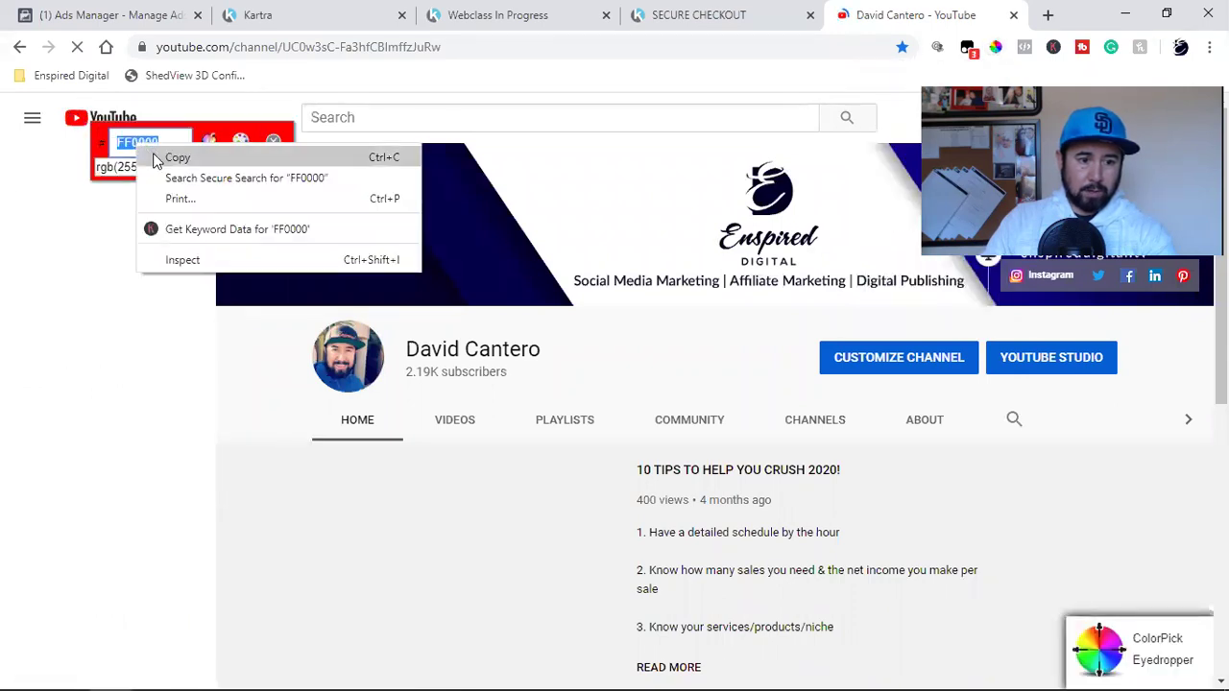
{"action": "left_click", "coordinate": [173, 157]}
{"action": "left_click", "coordinate": [273, 141]}
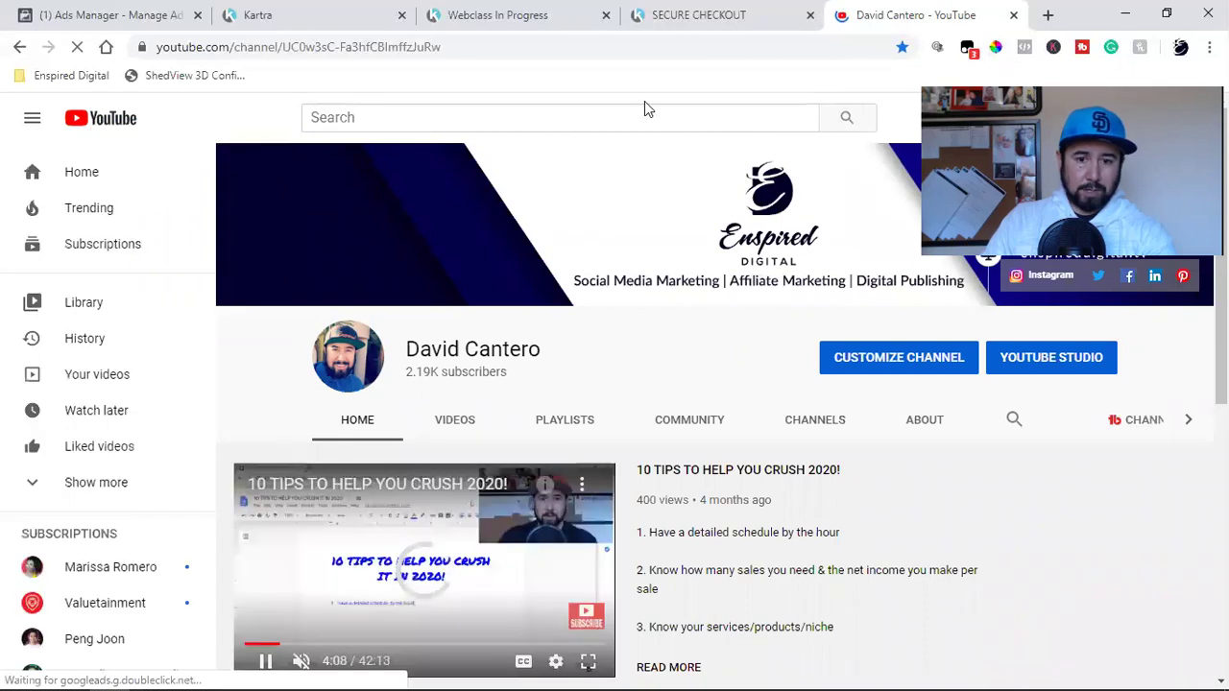
{"action": "left_click", "coordinate": [1014, 15]}
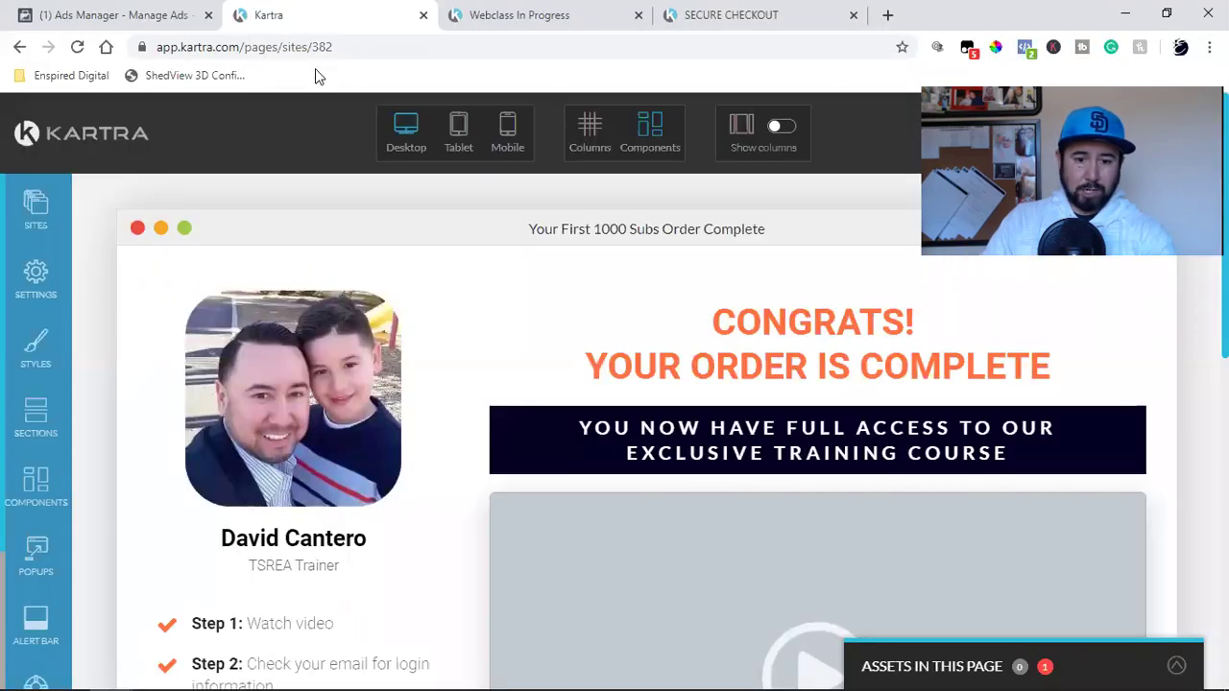
- Set the background colour of the "You now have full access" banner on the order-complete page to the copied red FF0000
{"action": "mouse_move", "coordinate": [845, 413]}
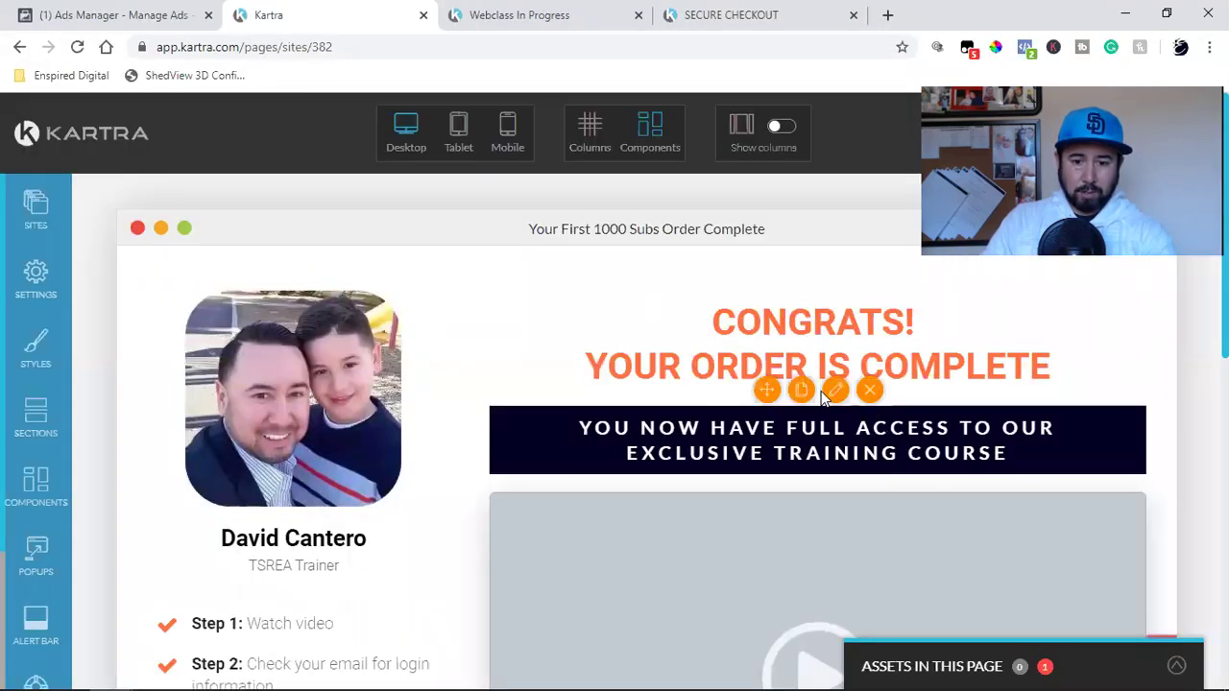
{"action": "left_click", "coordinate": [837, 393]}
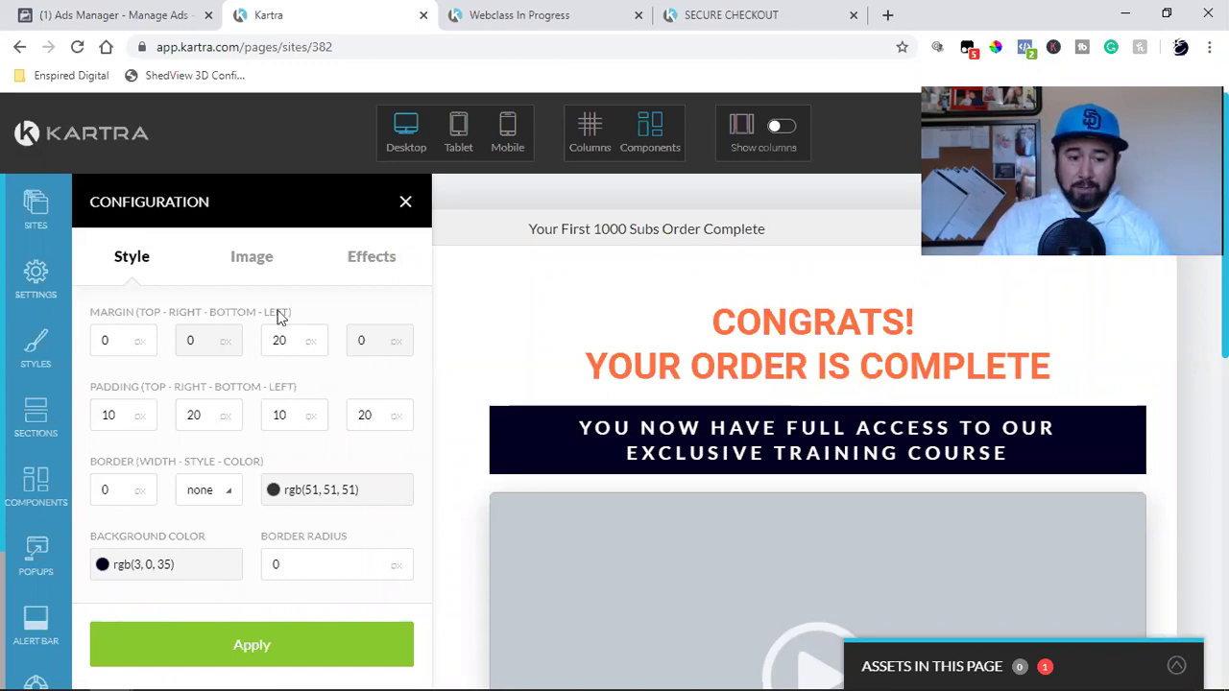
{"action": "left_click", "coordinate": [150, 564]}
{"action": "triple_click", "coordinate": [165, 529]}
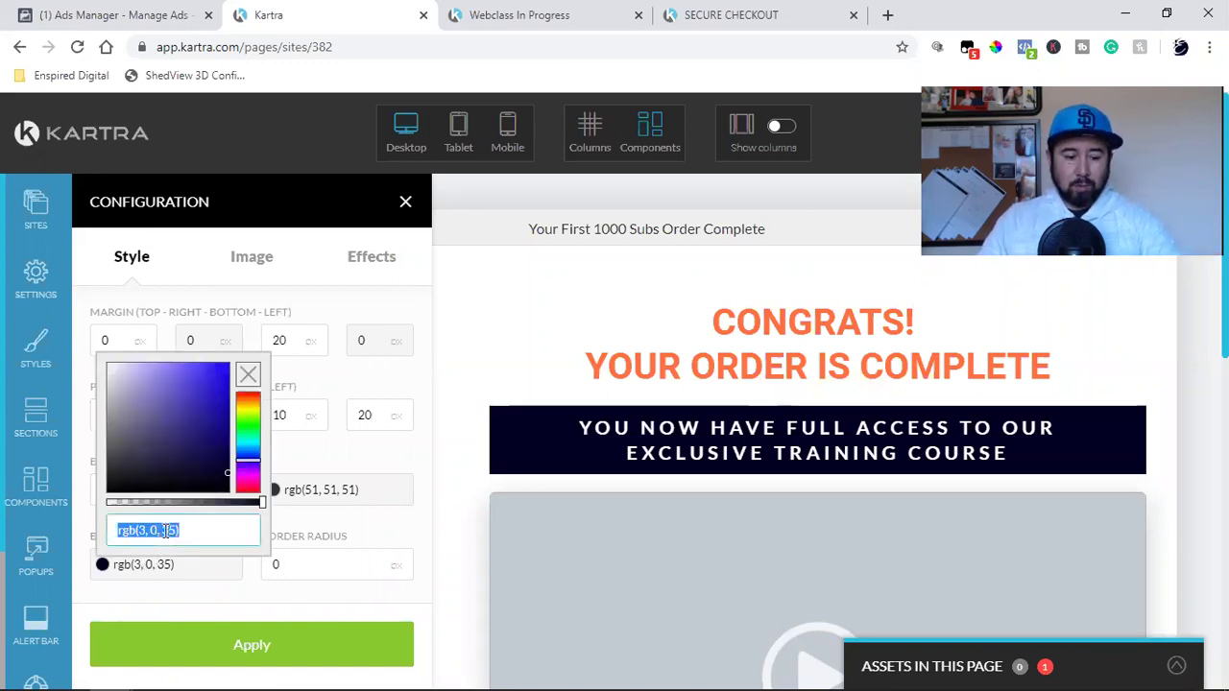
{"action": "key", "text": "ctrl+v"}
{"action": "left_click", "coordinate": [182, 645]}
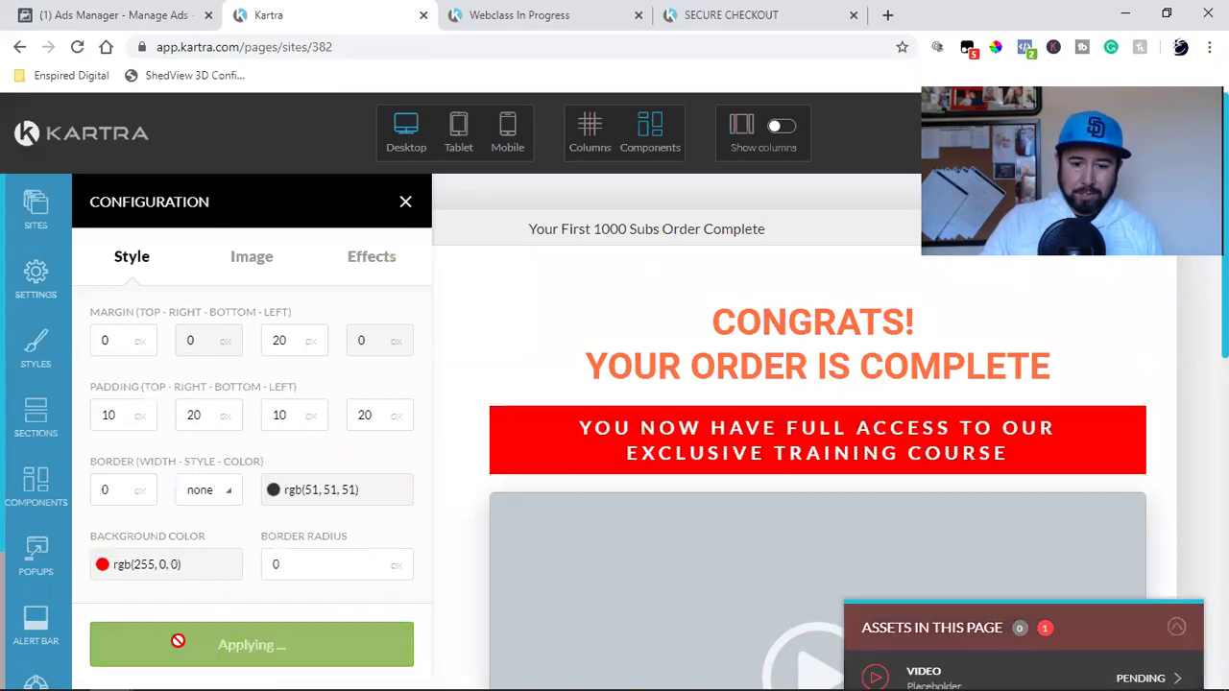
{"action": "left_click", "coordinate": [406, 206]}
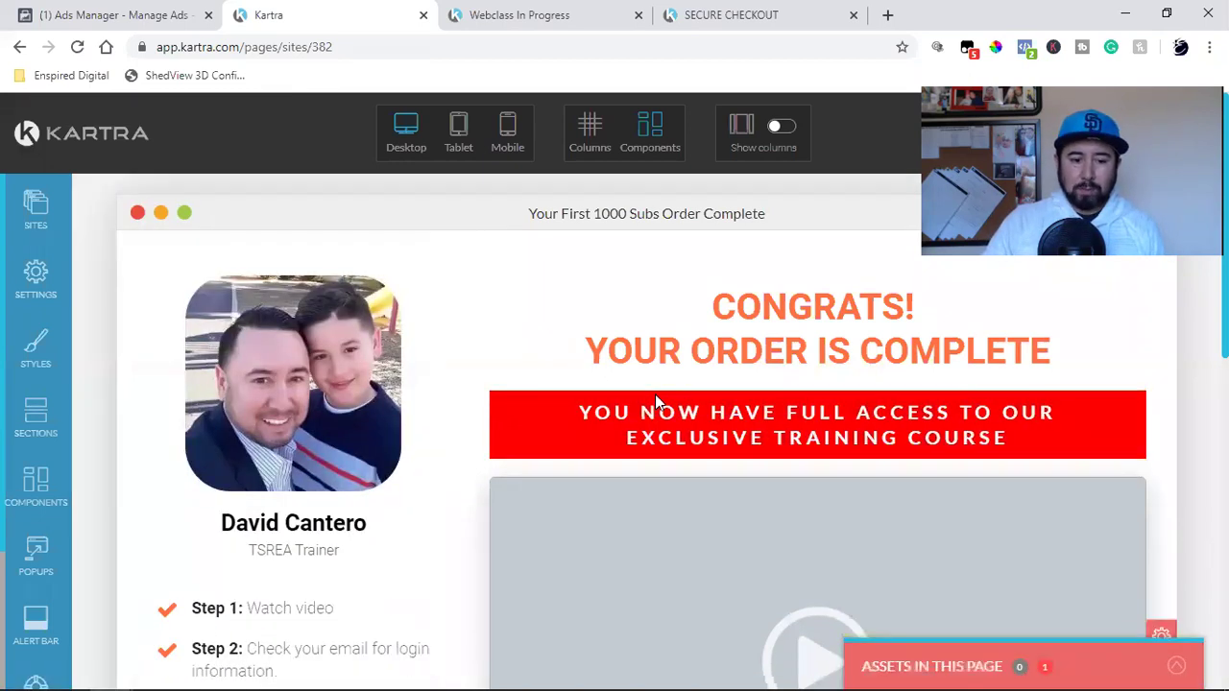
{"action": "scroll", "coordinate": [655, 393], "scroll_direction": "down", "scroll_amount": 10}
{"action": "scroll", "coordinate": [941, 346], "scroll_direction": "up", "scroll_amount": 10}
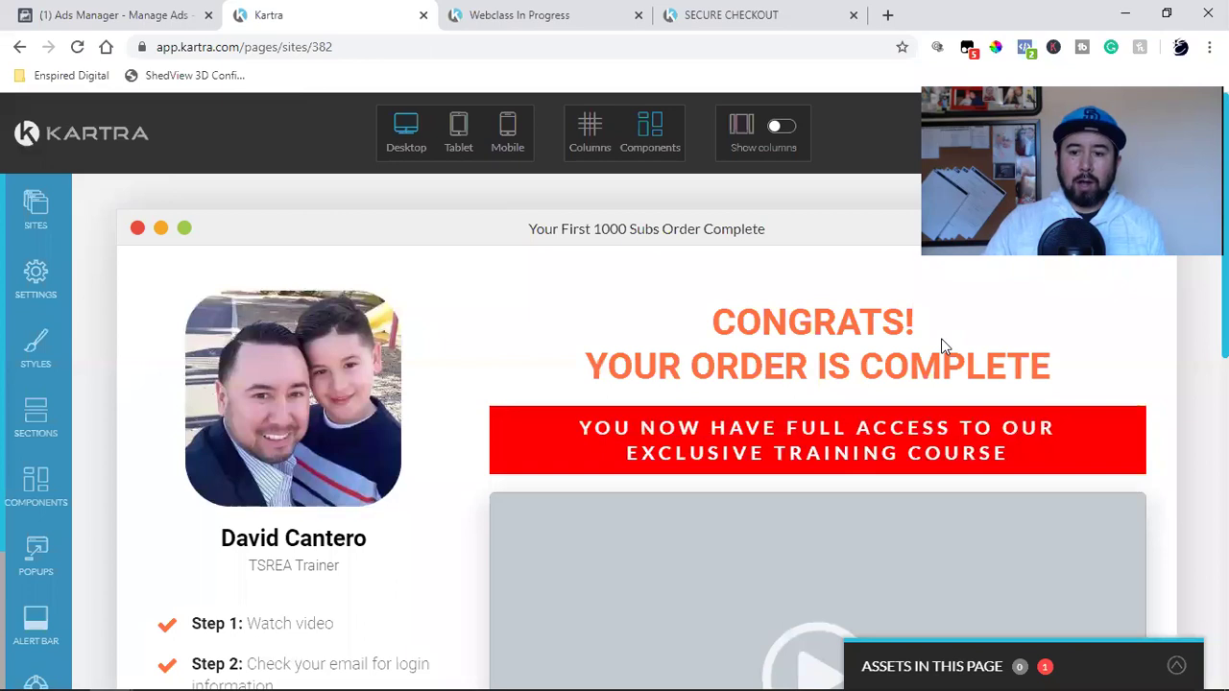
- Save the progress of the Your First 1000 Subs Order Complete page
{"action": "left_click", "coordinate": [1148, 133]}
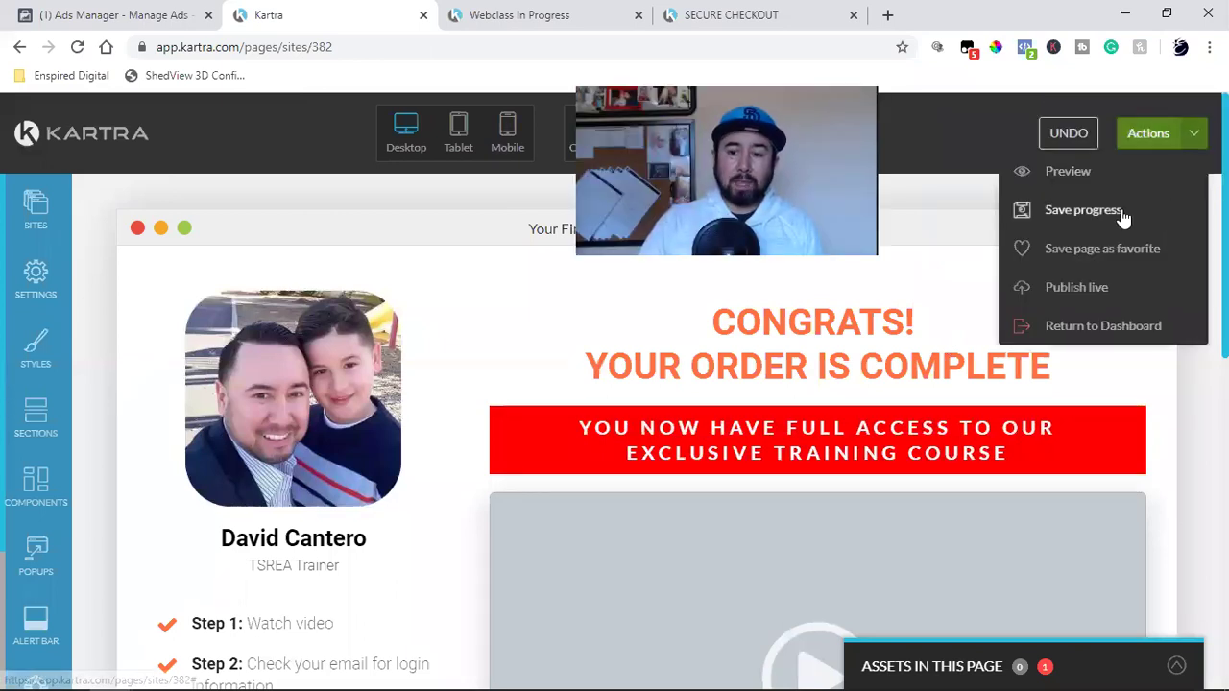
{"action": "left_click", "coordinate": [1121, 211]}
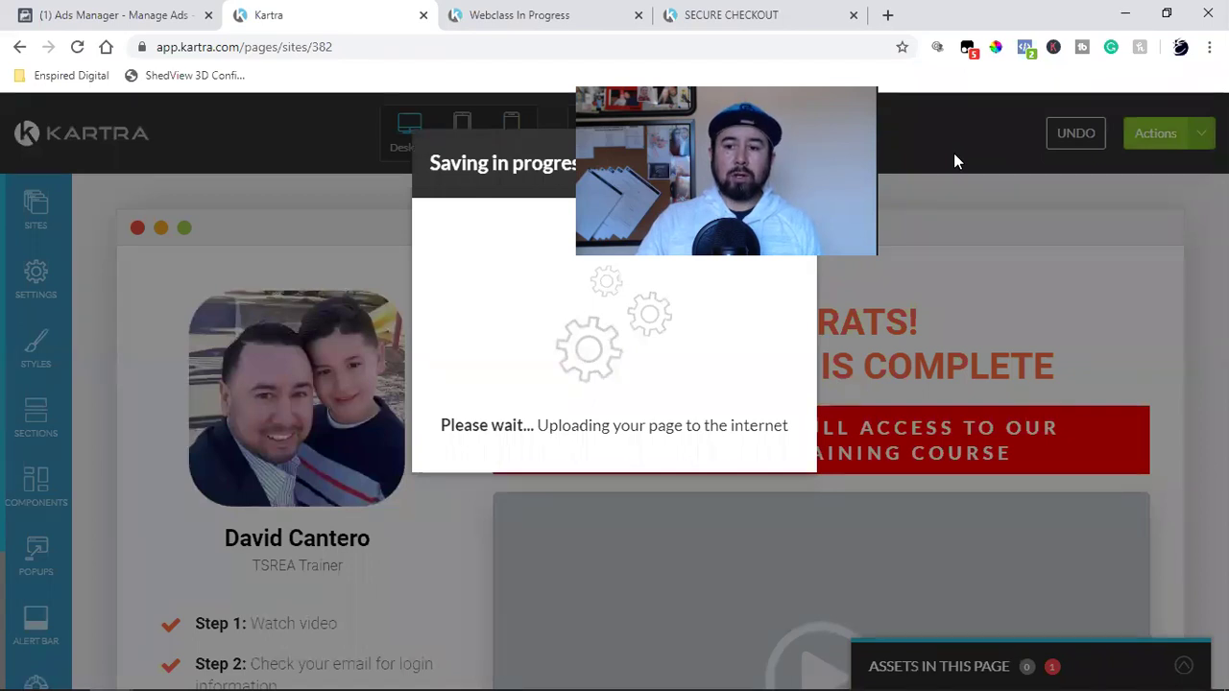
{"action": "left_click", "coordinate": [808, 120]}
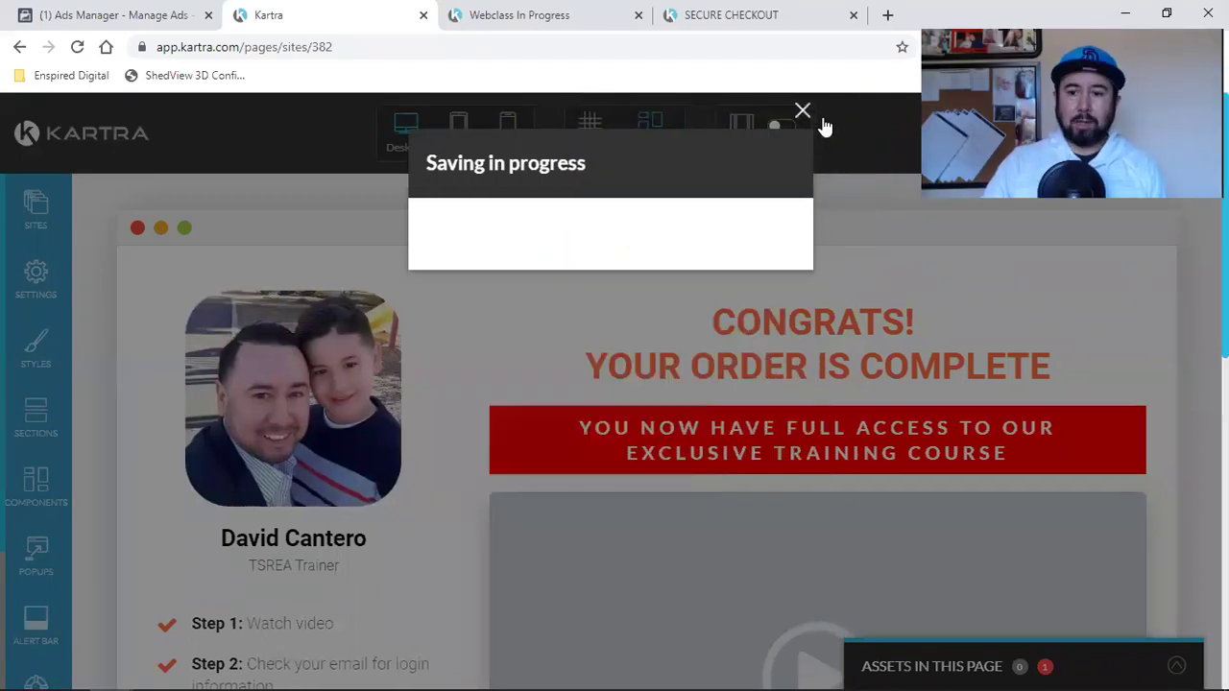
{"action": "left_click", "coordinate": [1151, 132]}
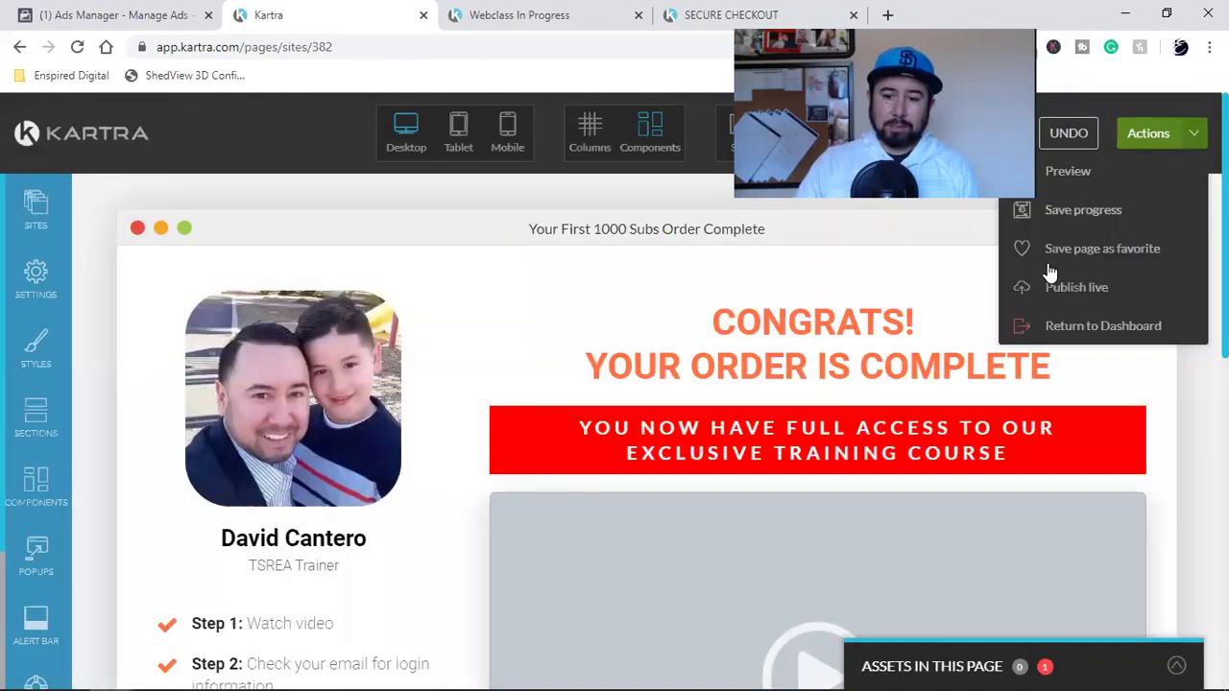
{"action": "left_click", "coordinate": [1062, 284]}
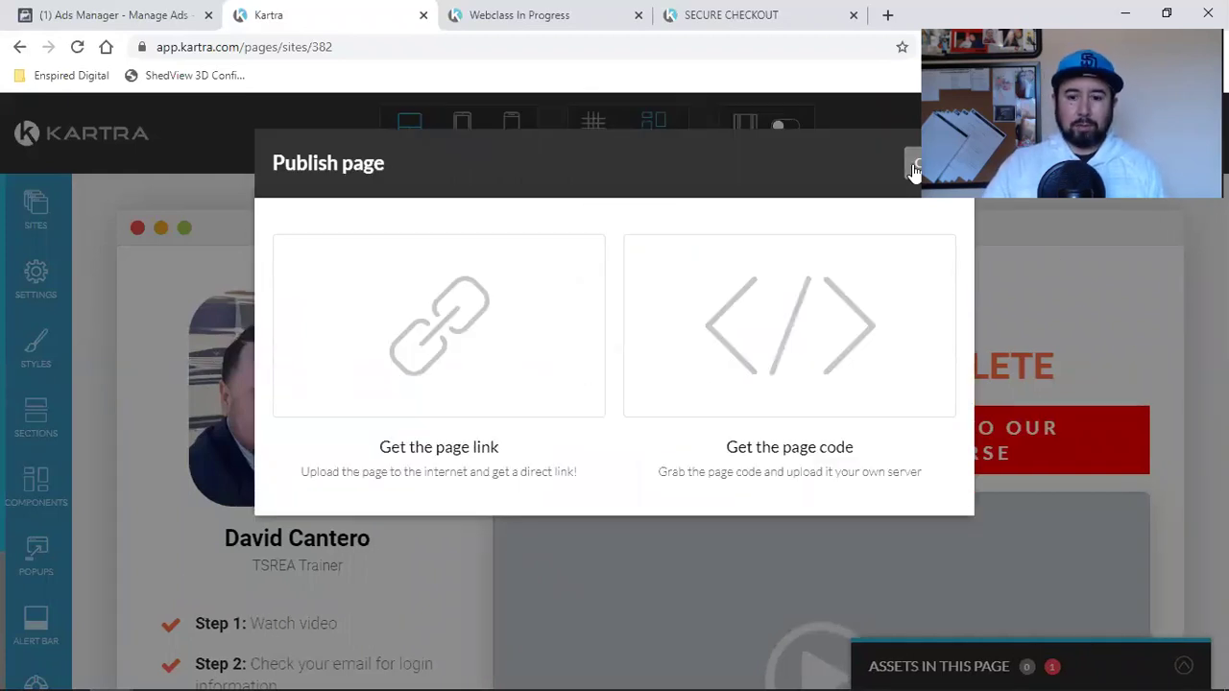
{"action": "left_click", "coordinate": [913, 169]}
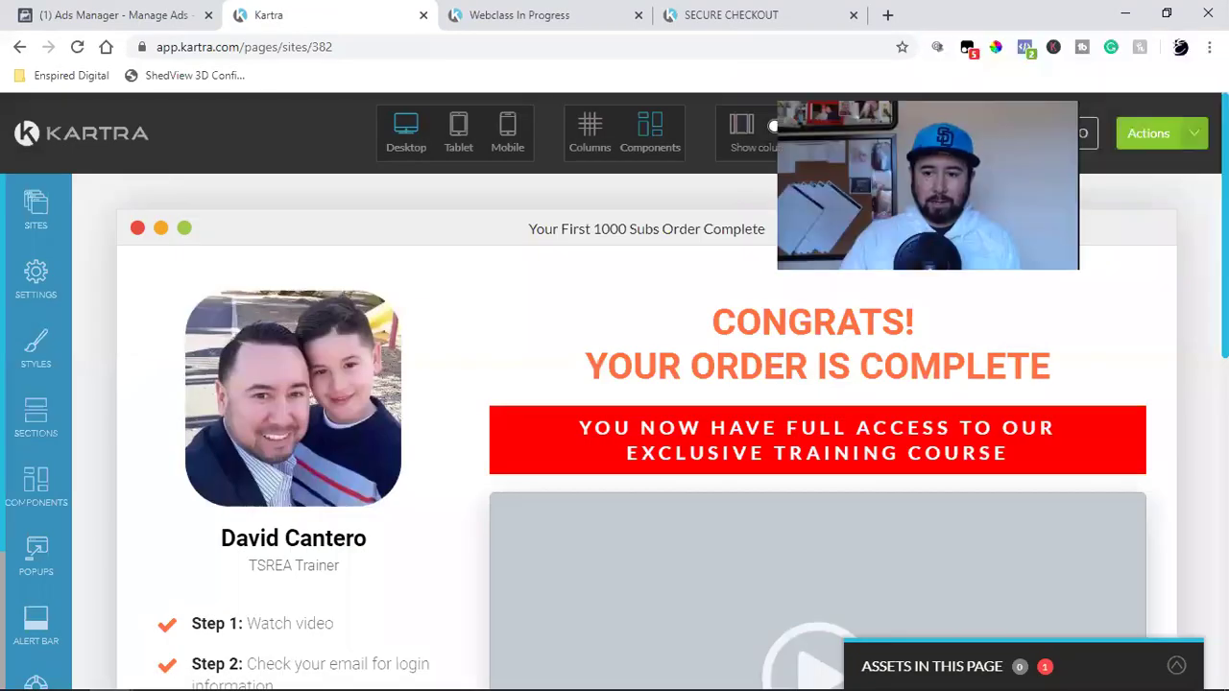
- Exit the page editor and return to the Kartra dashboard
{"action": "left_click", "coordinate": [1181, 135]}
{"action": "left_click", "coordinate": [1108, 331]}
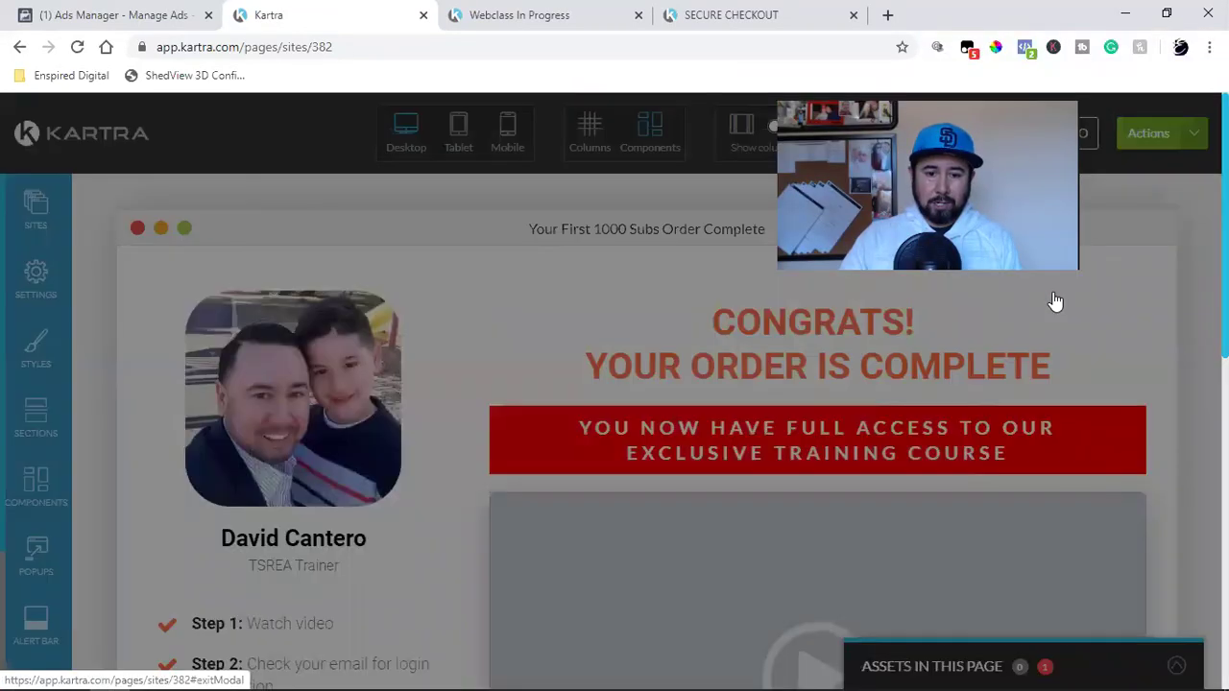
{"action": "left_click", "coordinate": [765, 165]}
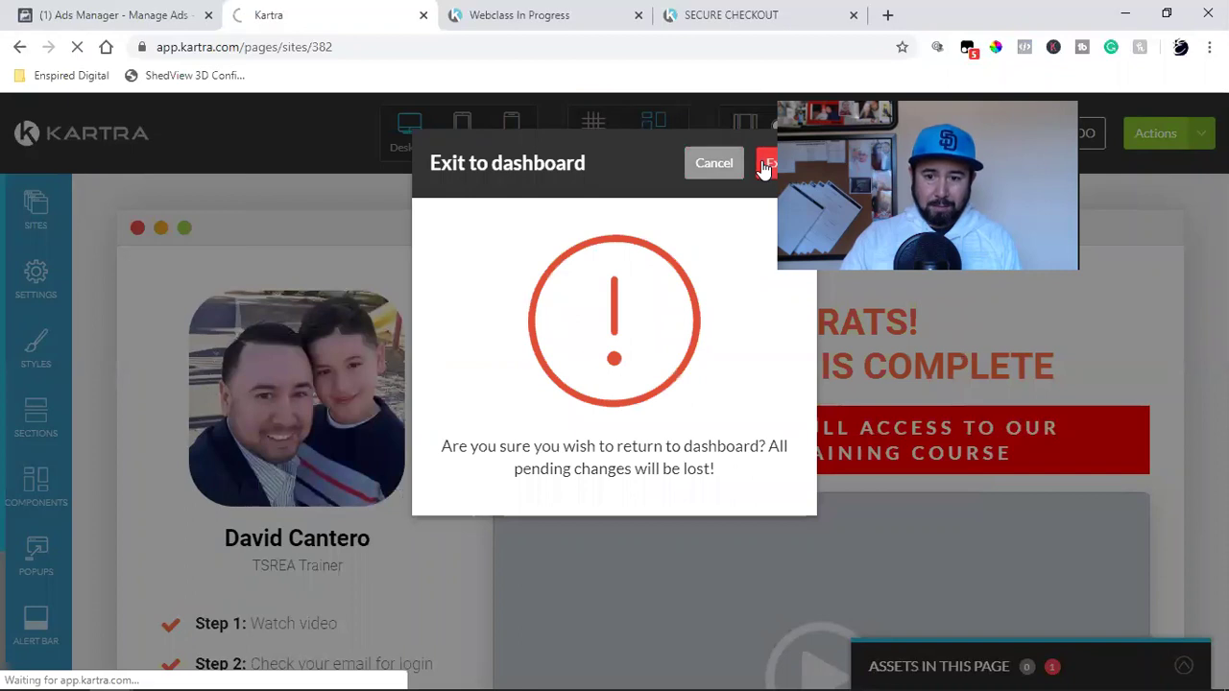
- Check the live secure checkout page and filter the Kartra pages list by the Your First 1000 Subs category
{"action": "left_click", "coordinate": [739, 16]}
{"action": "scroll", "coordinate": [587, 387], "scroll_direction": "up", "scroll_amount": 5}
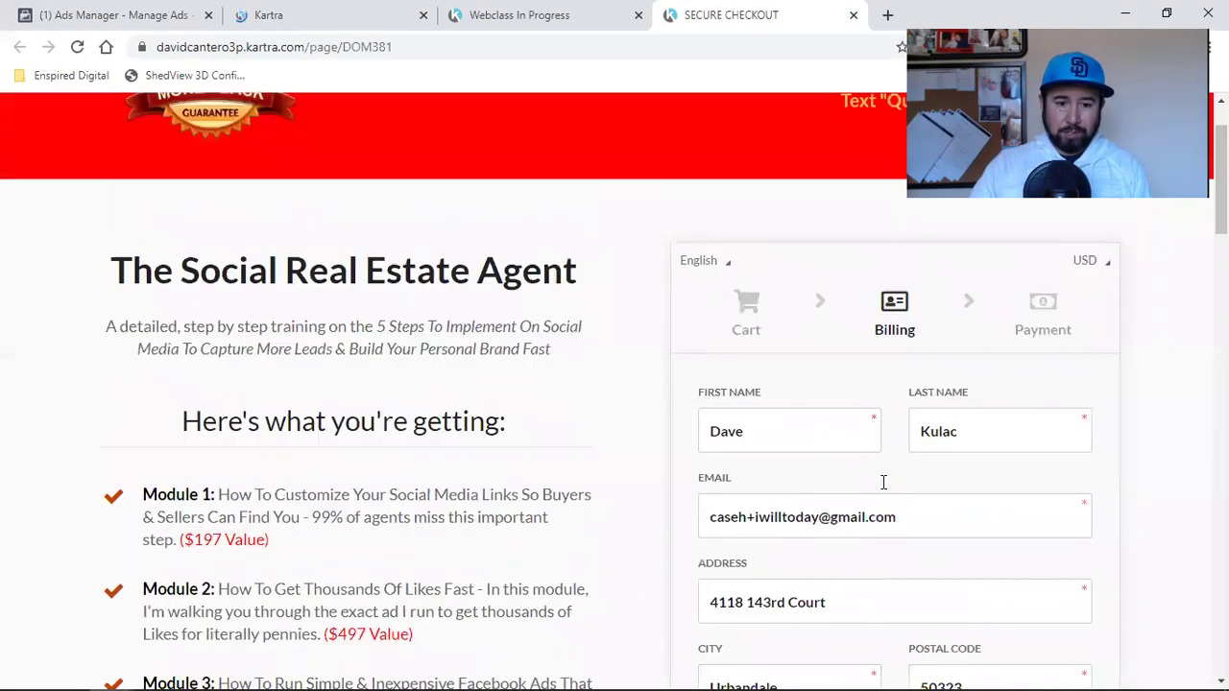
{"action": "left_click", "coordinate": [277, 14]}
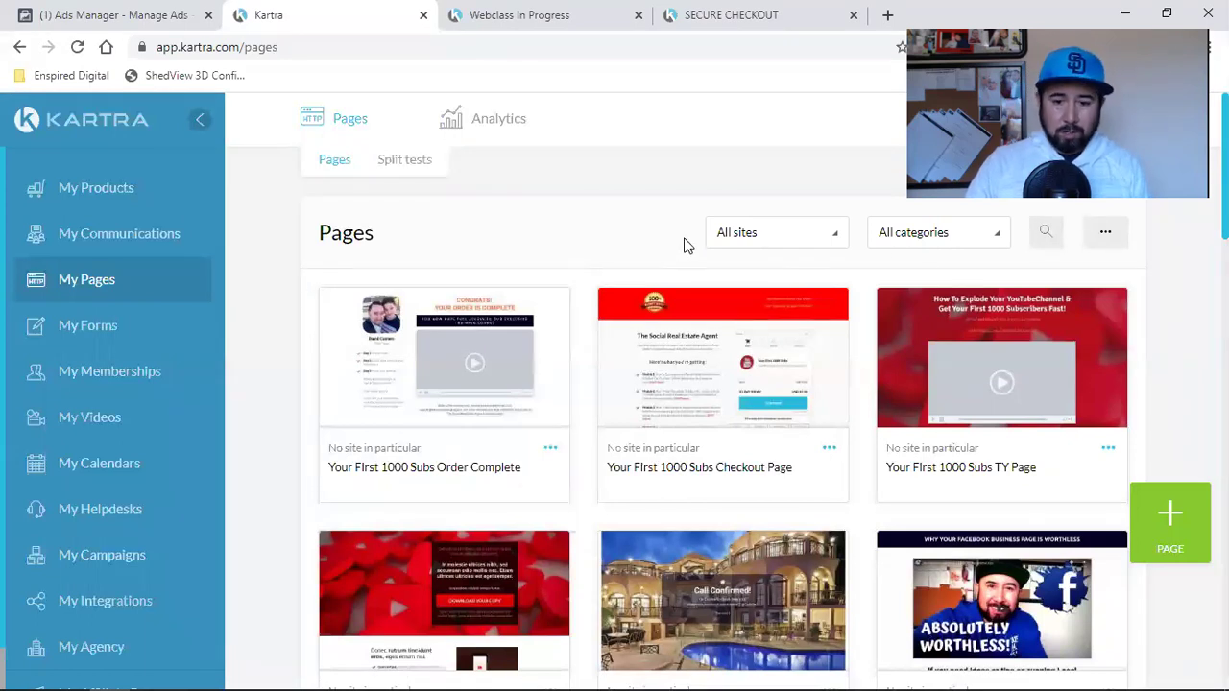
{"action": "left_click", "coordinate": [922, 248]}
{"action": "scroll", "coordinate": [905, 379], "scroll_direction": "down", "scroll_amount": 3}
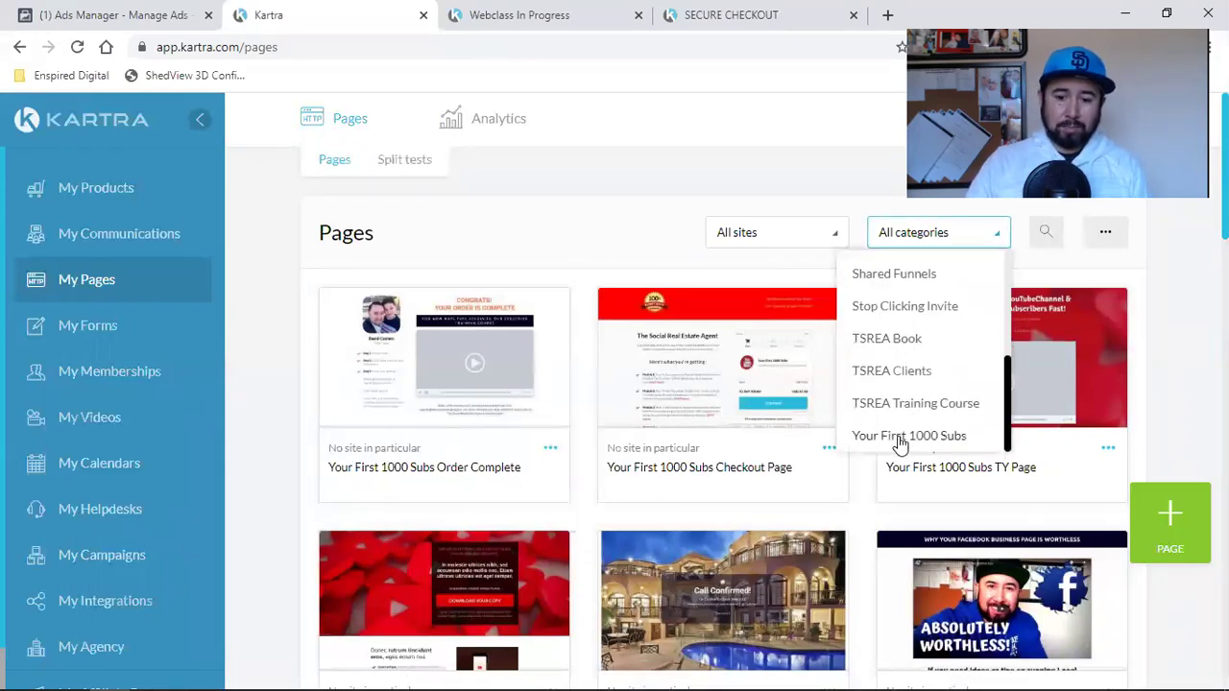
{"action": "left_click", "coordinate": [899, 439]}
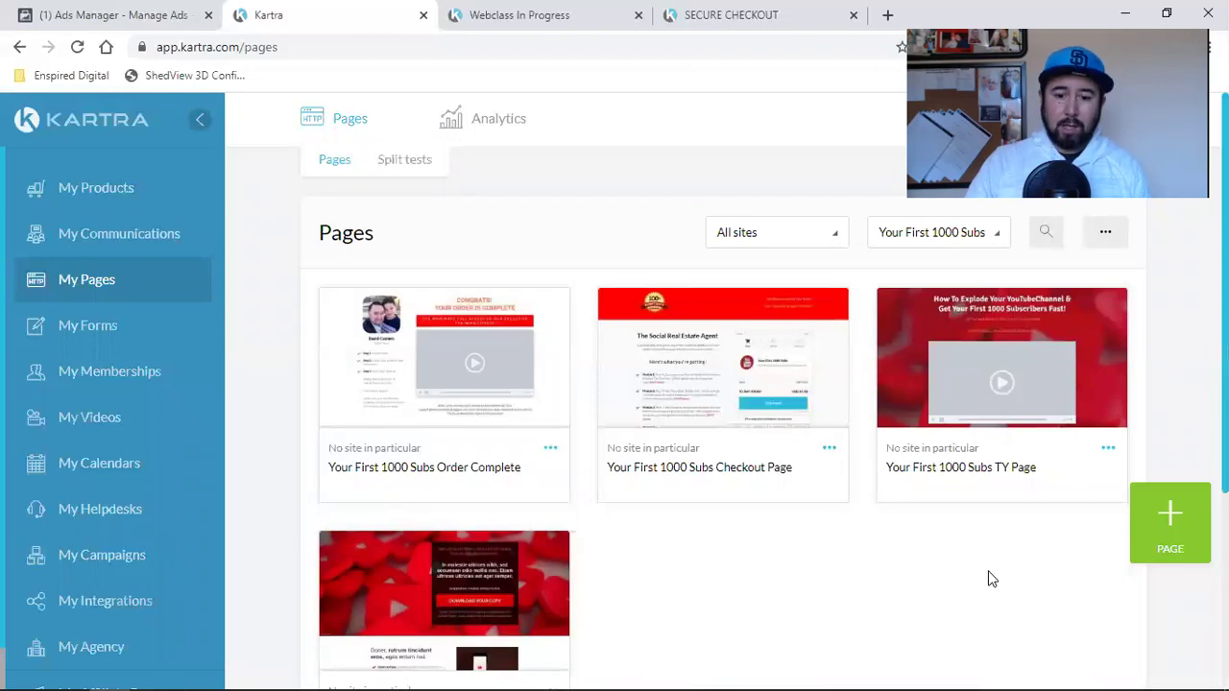
{"action": "scroll", "coordinate": [653, 605], "scroll_direction": "down", "scroll_amount": 2}
{"action": "scroll", "coordinate": [658, 510], "scroll_direction": "up", "scroll_amount": 2}
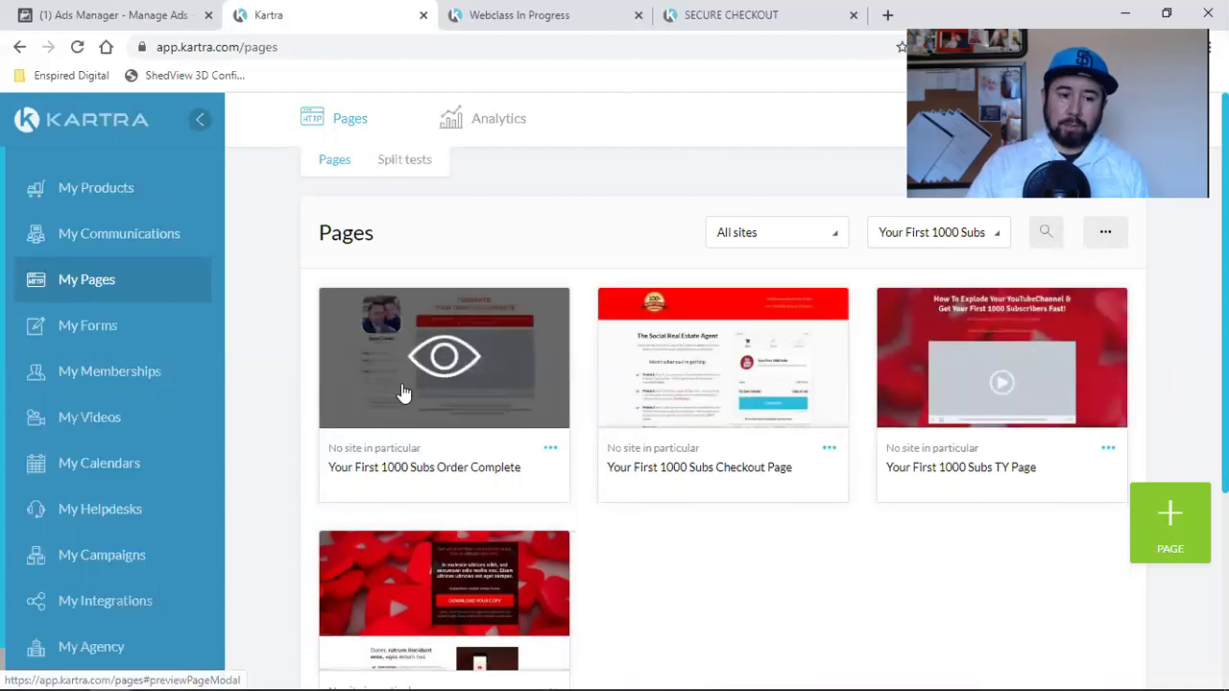
- Review the Your First 1000 Subs student and webclass registrant lists, and the matching webclass sequence in My Communications
{"action": "left_click", "coordinate": [110, 240]}
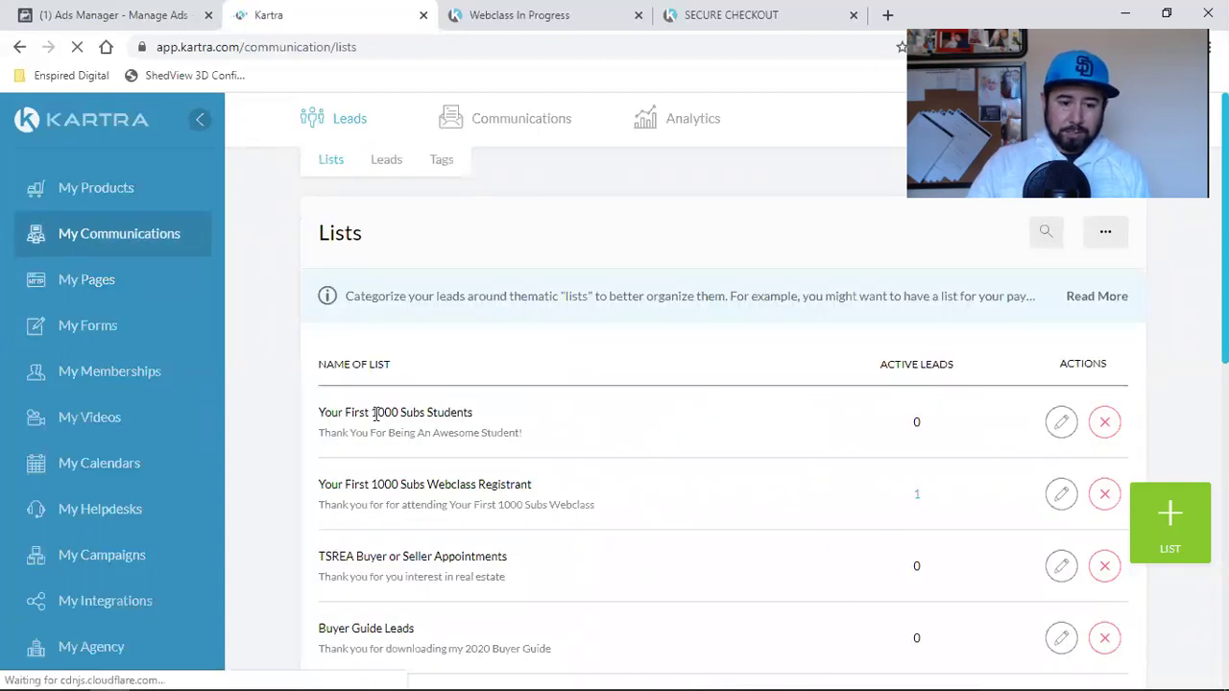
{"action": "triple_click", "coordinate": [363, 415]}
{"action": "left_click", "coordinate": [420, 485]}
{"action": "triple_click", "coordinate": [421, 485]}
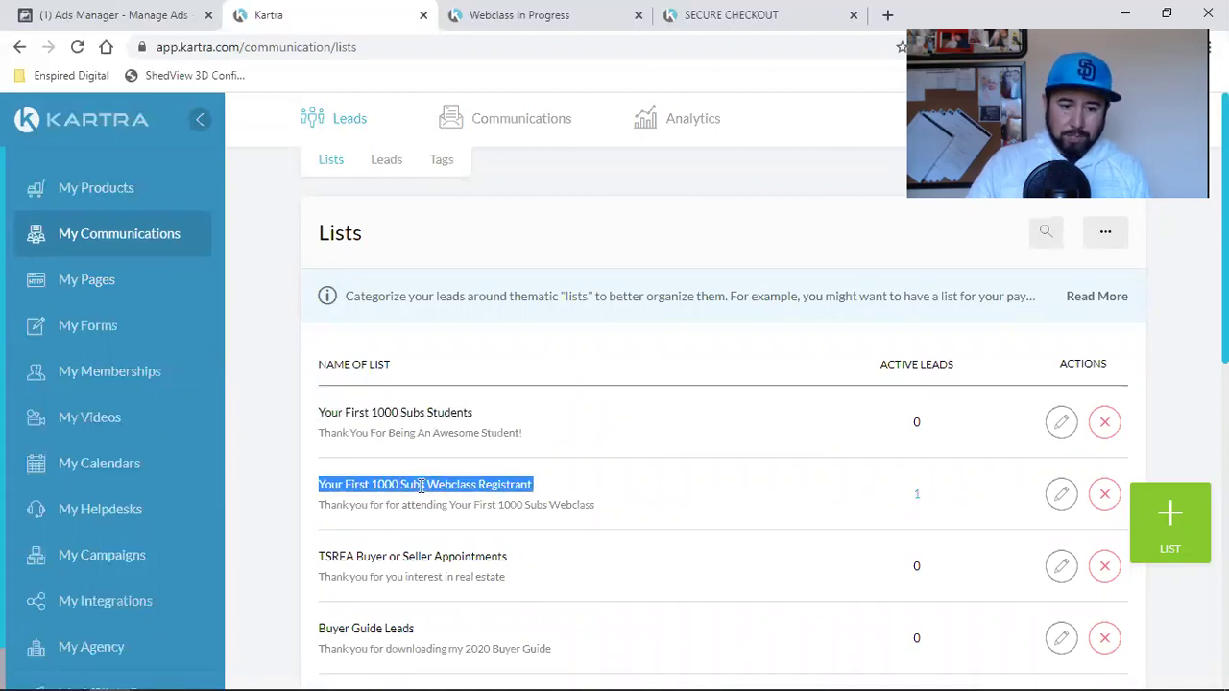
{"action": "mouse_move", "coordinate": [499, 144]}
{"action": "left_click", "coordinate": [509, 171]}
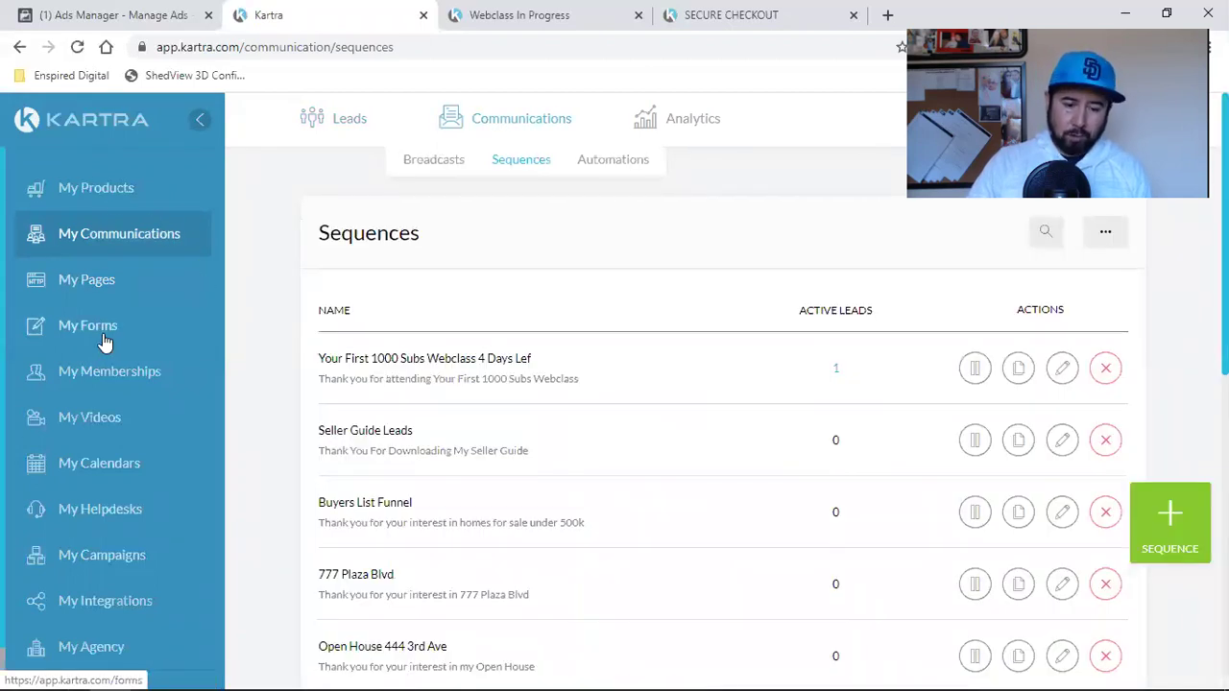
{"action": "triple_click", "coordinate": [449, 359]}
{"action": "left_click", "coordinate": [666, 399]}
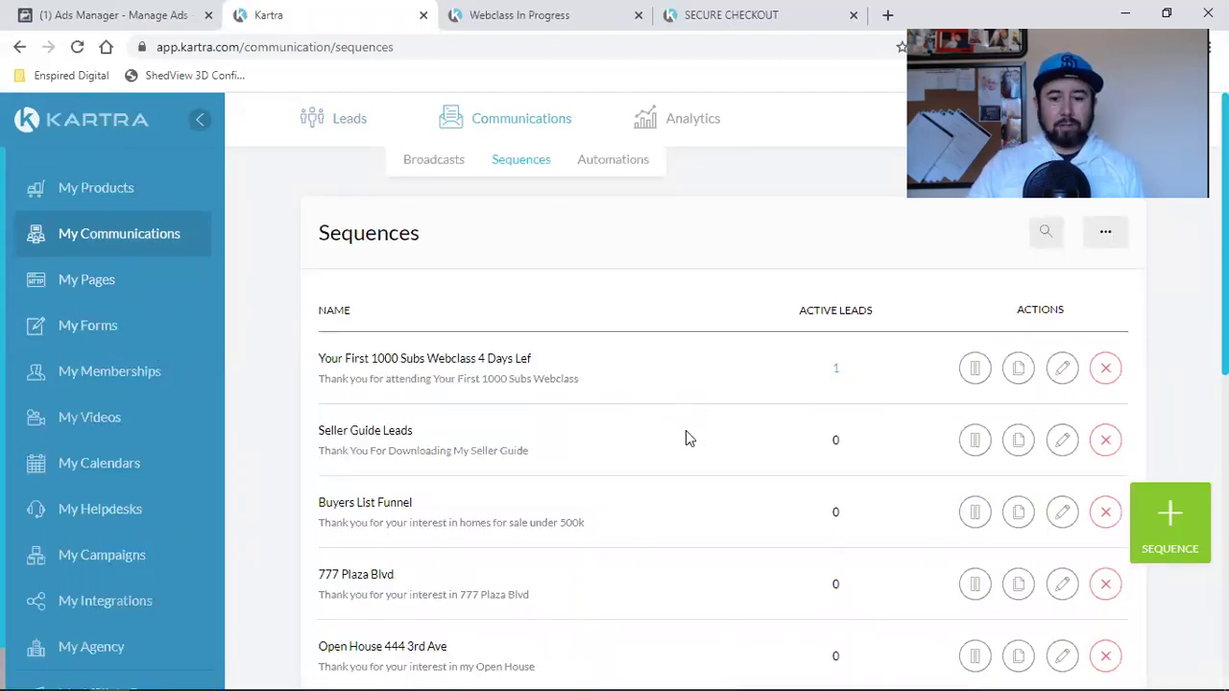
- Open the active lead of the Your First 1000 Subs webclass sequence, check its tags and delete the lead
{"action": "left_click", "coordinate": [834, 375]}
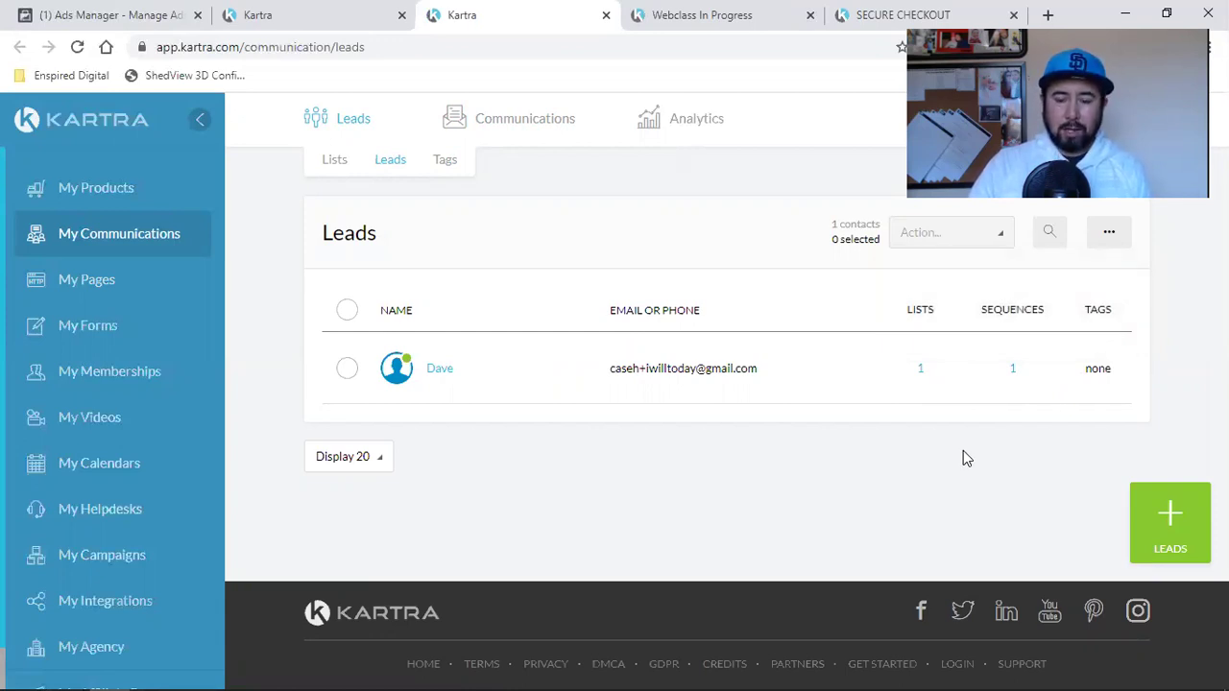
{"action": "double_click", "coordinate": [1086, 368]}
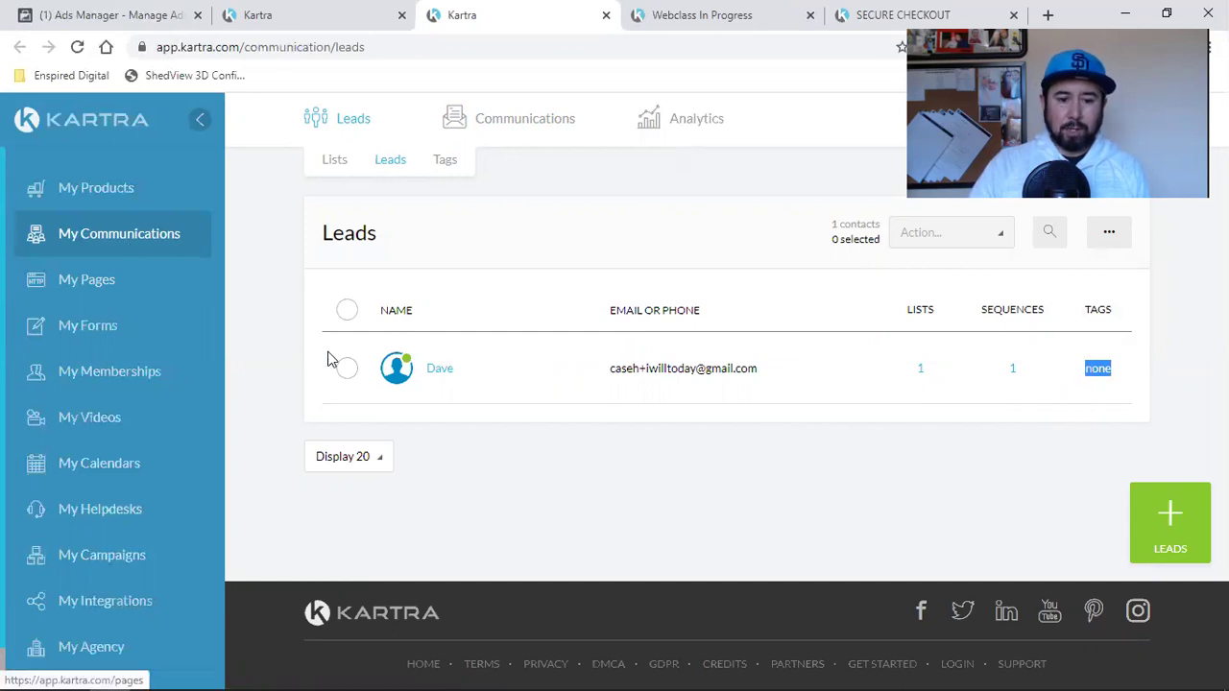
{"action": "left_click", "coordinate": [346, 309]}
{"action": "left_click", "coordinate": [919, 238]}
{"action": "scroll", "coordinate": [912, 384], "scroll_direction": "down", "scroll_amount": 2}
{"action": "left_click", "coordinate": [899, 438]}
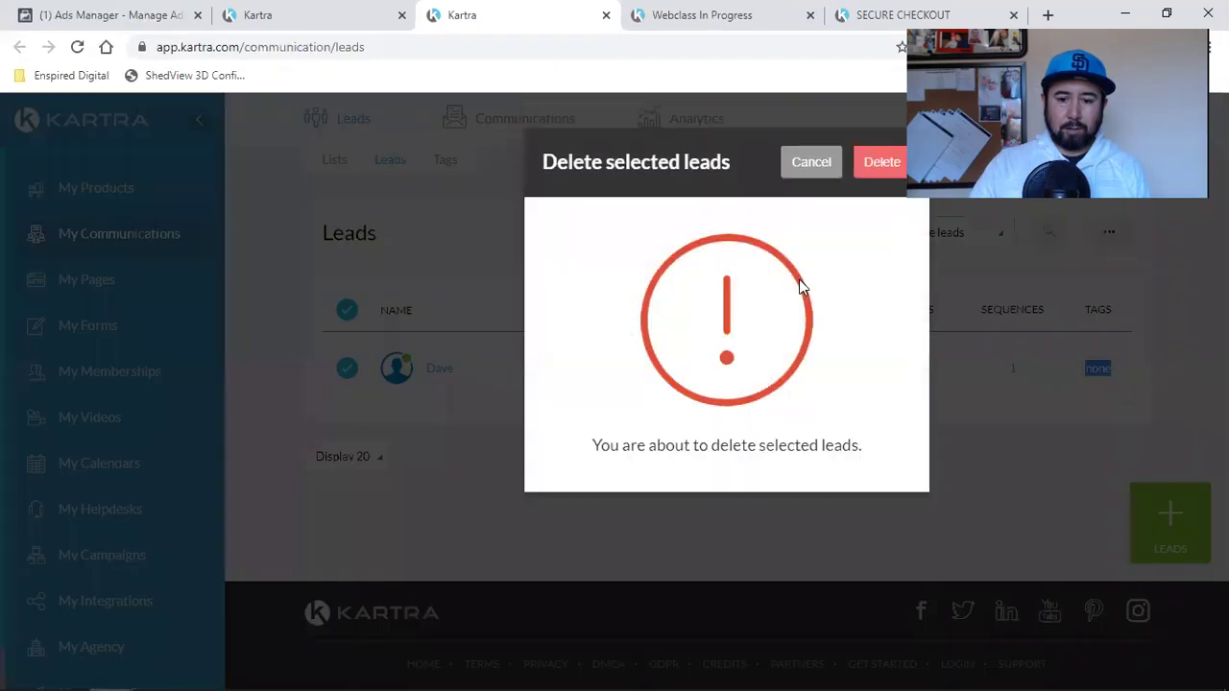
{"action": "left_click", "coordinate": [881, 161]}
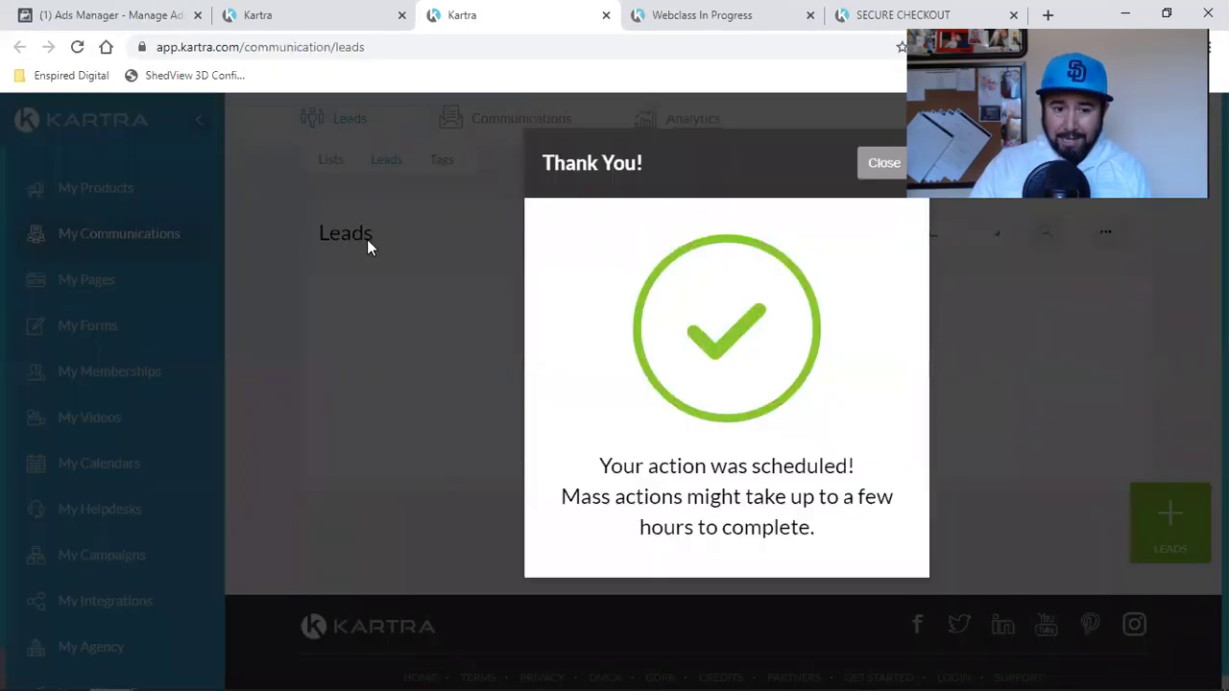
{"action": "left_click", "coordinate": [875, 165]}
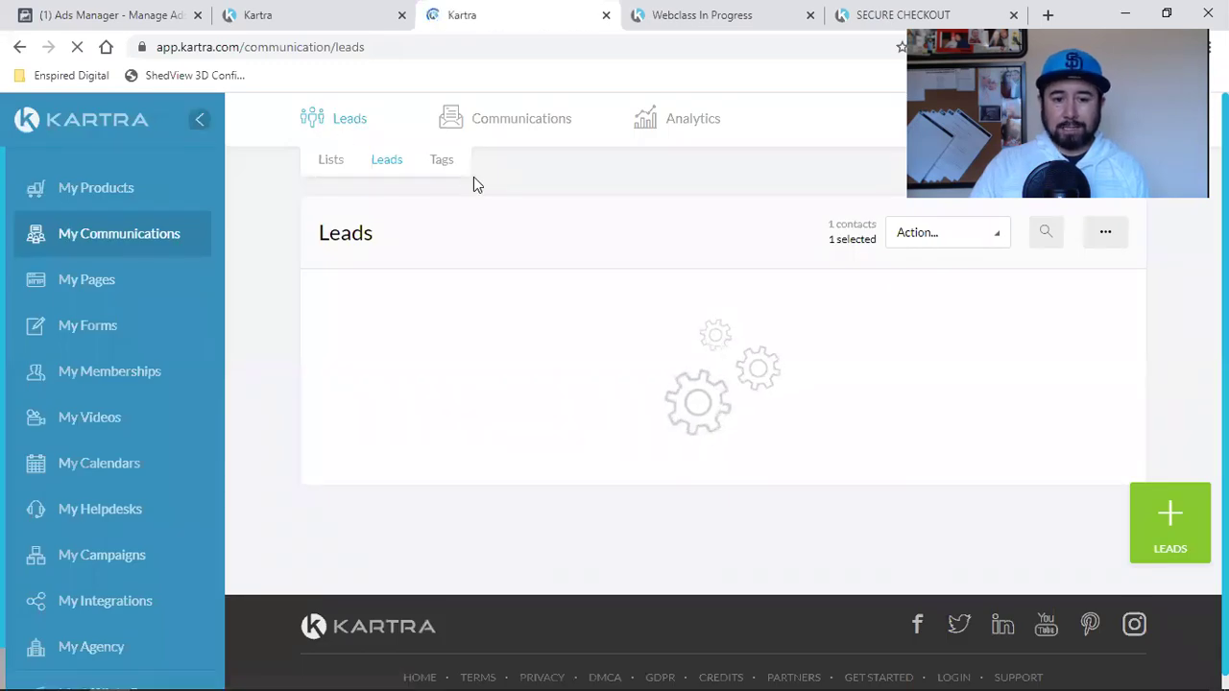
- Start a new tag for the leads in My Communications and name it Your First 1000 Subs Webclass Registrant
{"action": "left_click", "coordinate": [444, 165]}
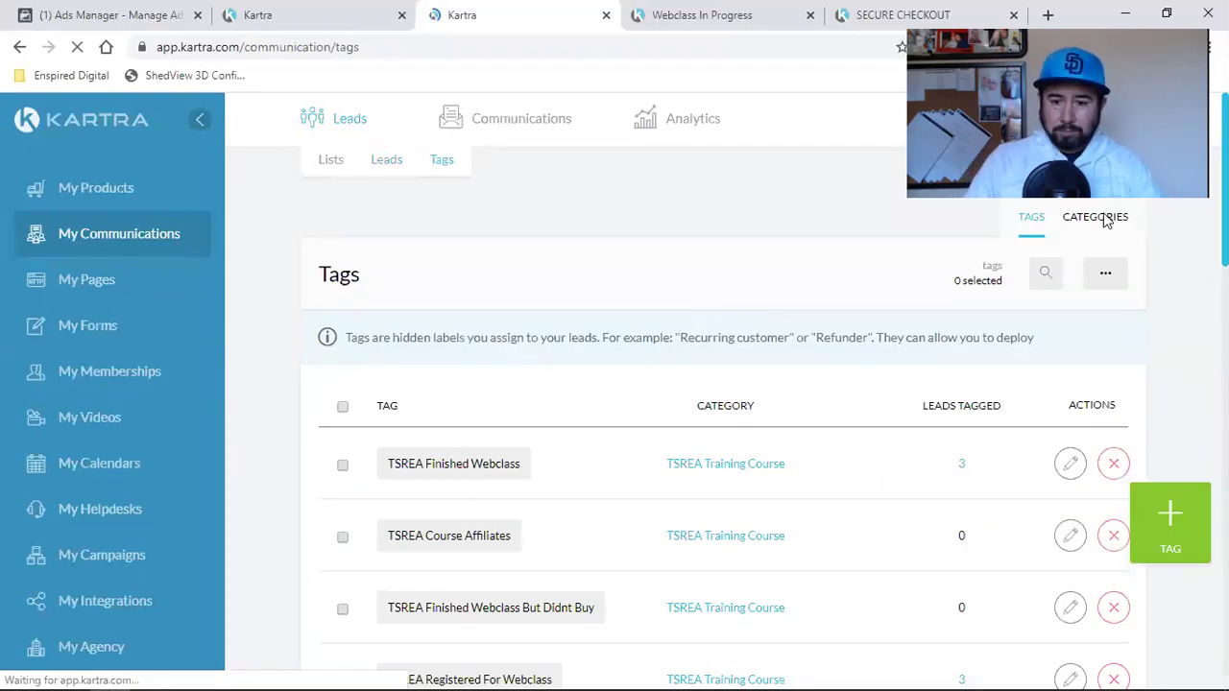
{"action": "double_click", "coordinate": [1168, 525]}
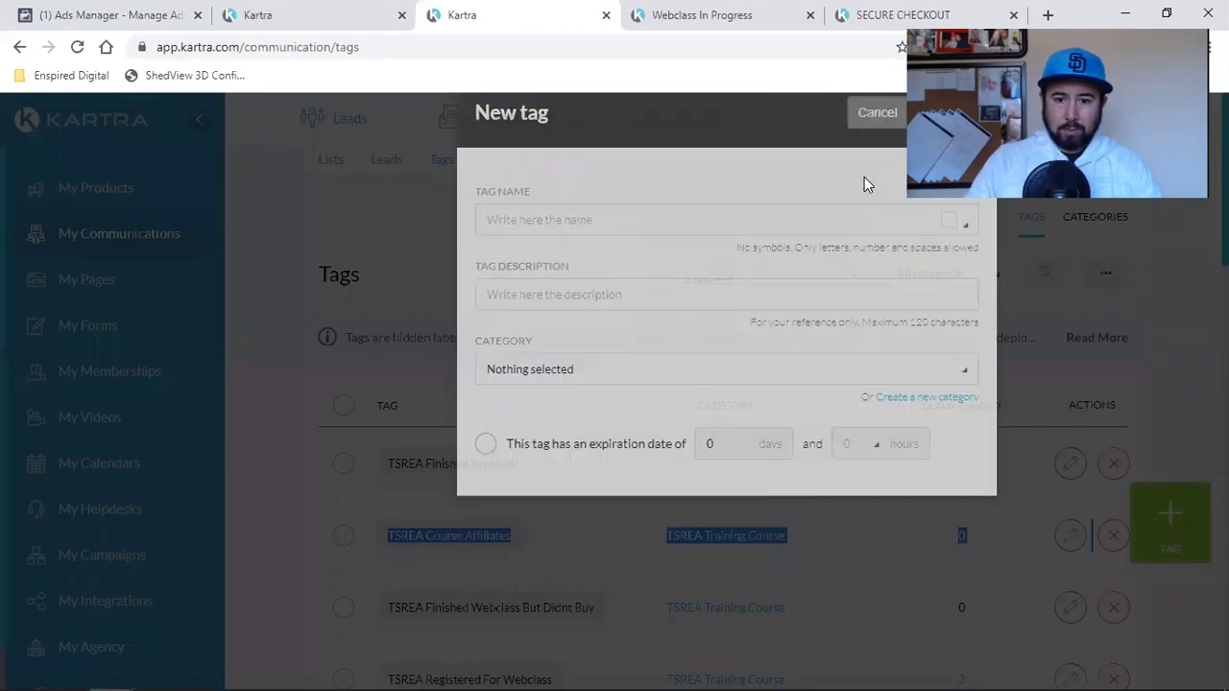
{"action": "key", "text": "Escape"}
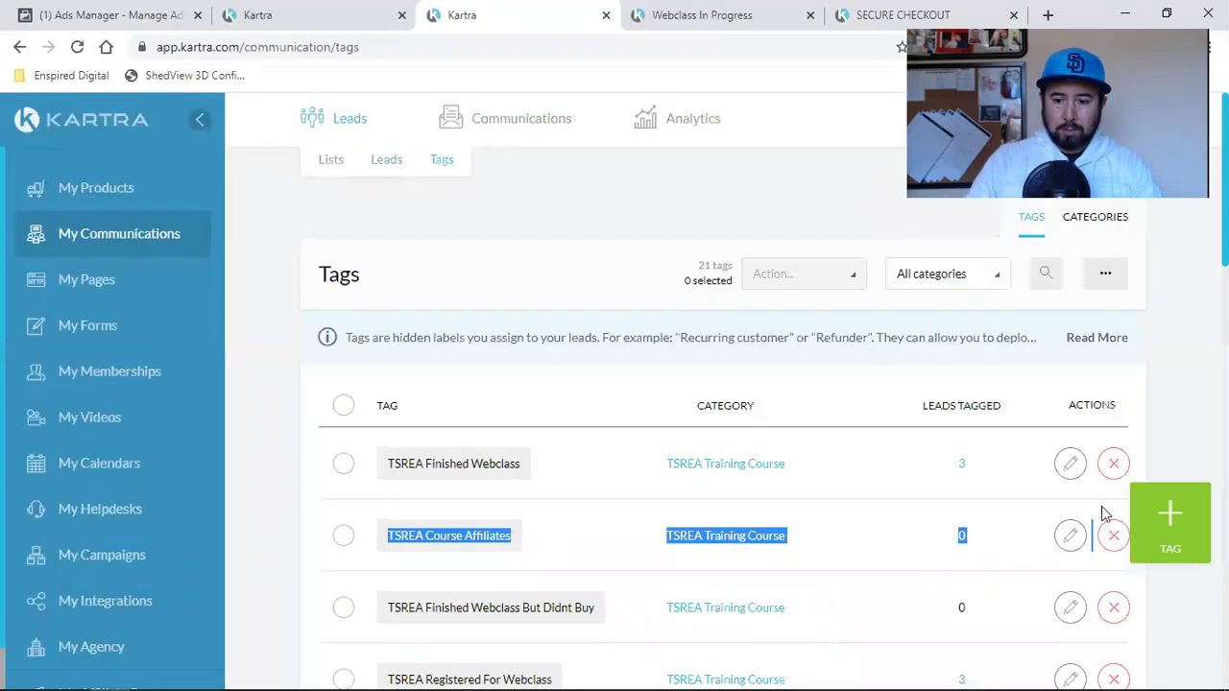
{"action": "left_click", "coordinate": [1168, 531]}
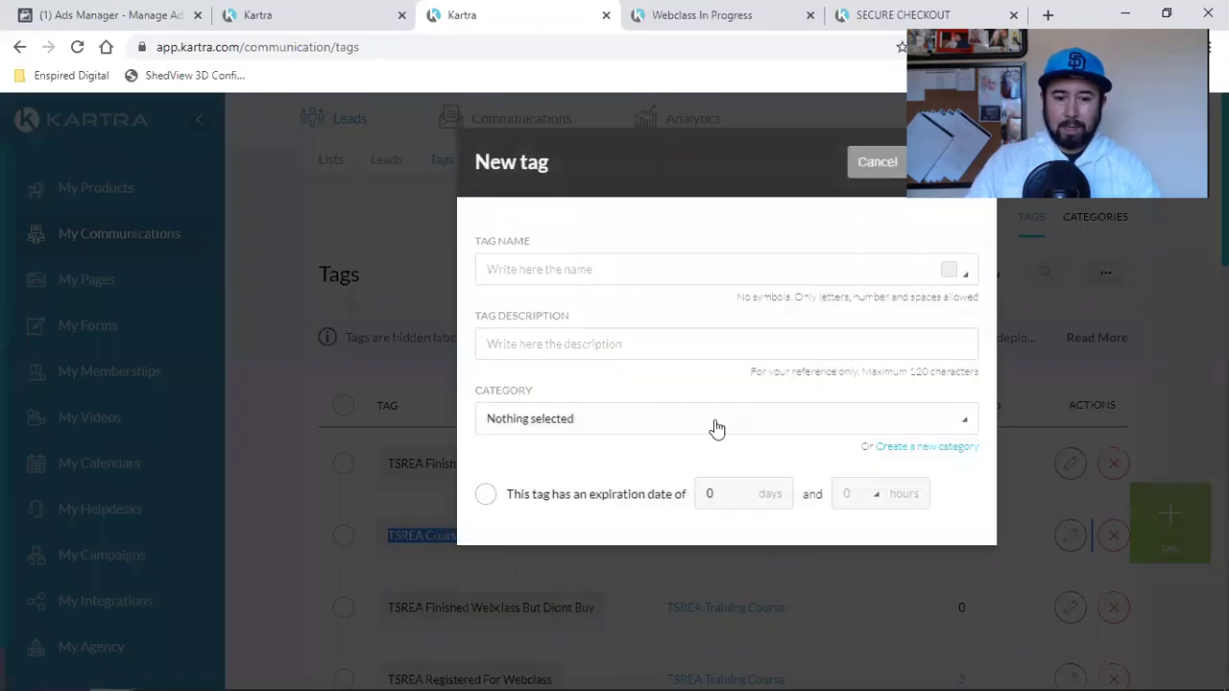
{"action": "left_click", "coordinate": [595, 277]}
{"action": "type", "text": "Y"}
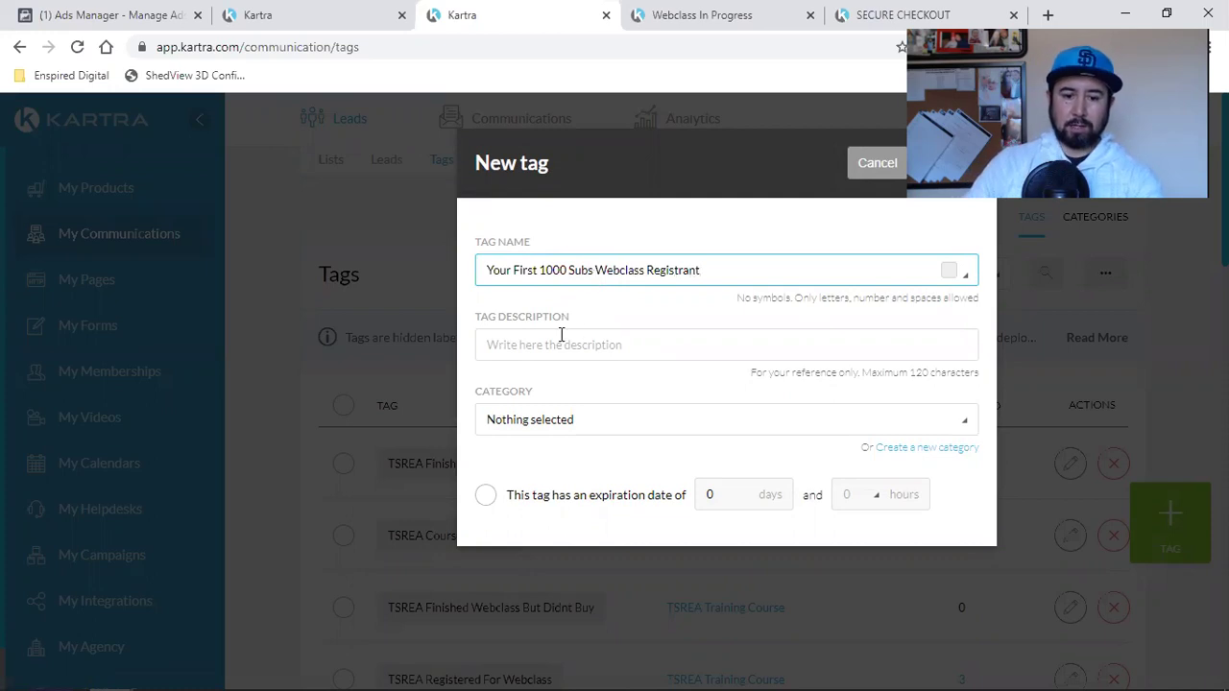
- Copy the new tag's name into its description, so it reads Your First 1000 Subs Webclass Registrant
{"action": "triple_click", "coordinate": [569, 271]}
{"action": "right_click", "coordinate": [570, 271]}
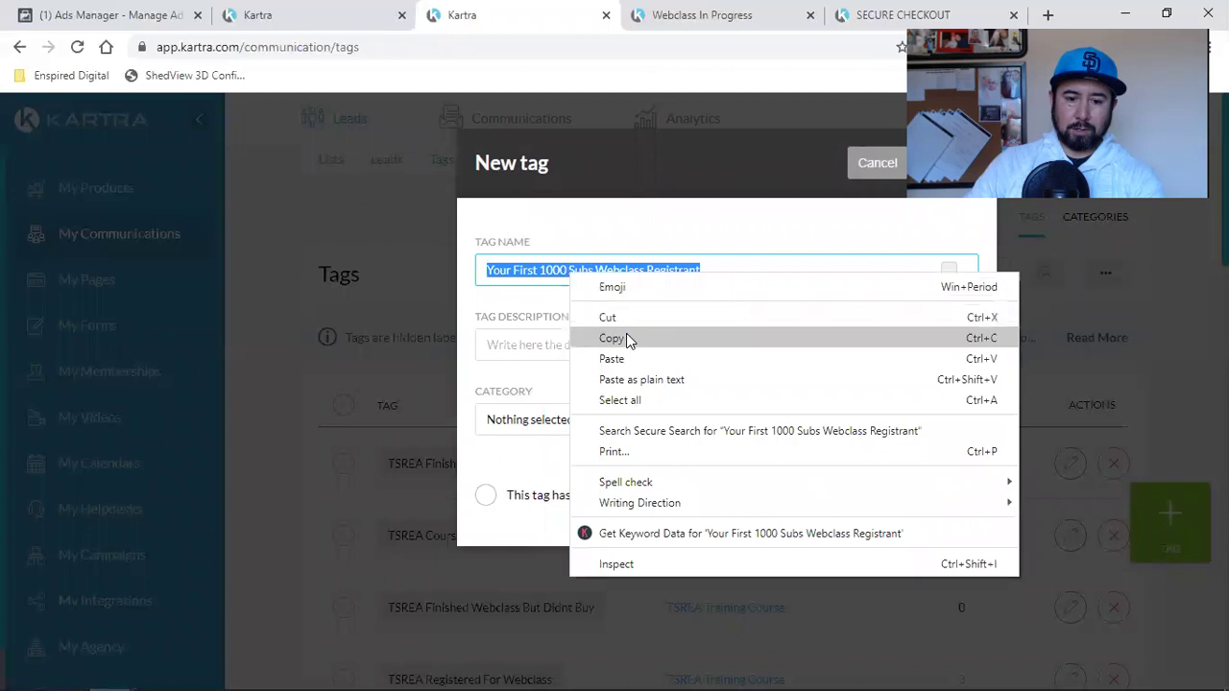
{"action": "left_click", "coordinate": [622, 337]}
{"action": "left_click", "coordinate": [614, 342]}
{"action": "key", "text": "ctrl+v"}
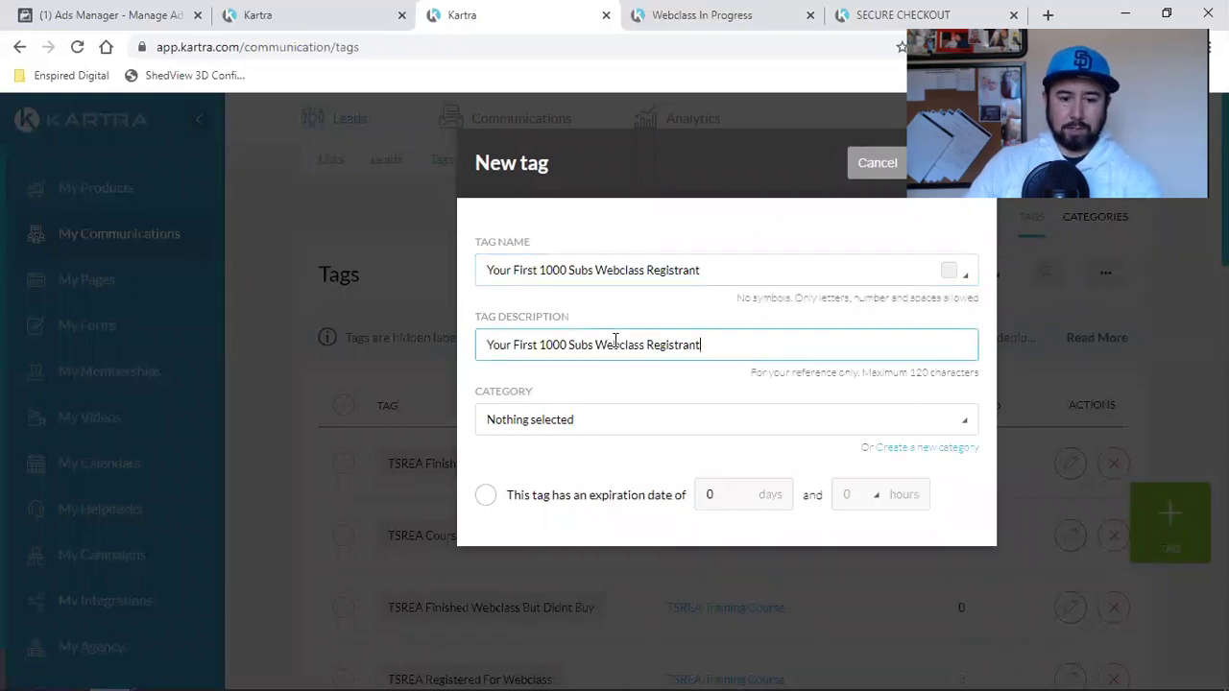
- Create a new category named Your First 1000 Subs for the tag and save the tag
{"action": "left_click", "coordinate": [539, 428]}
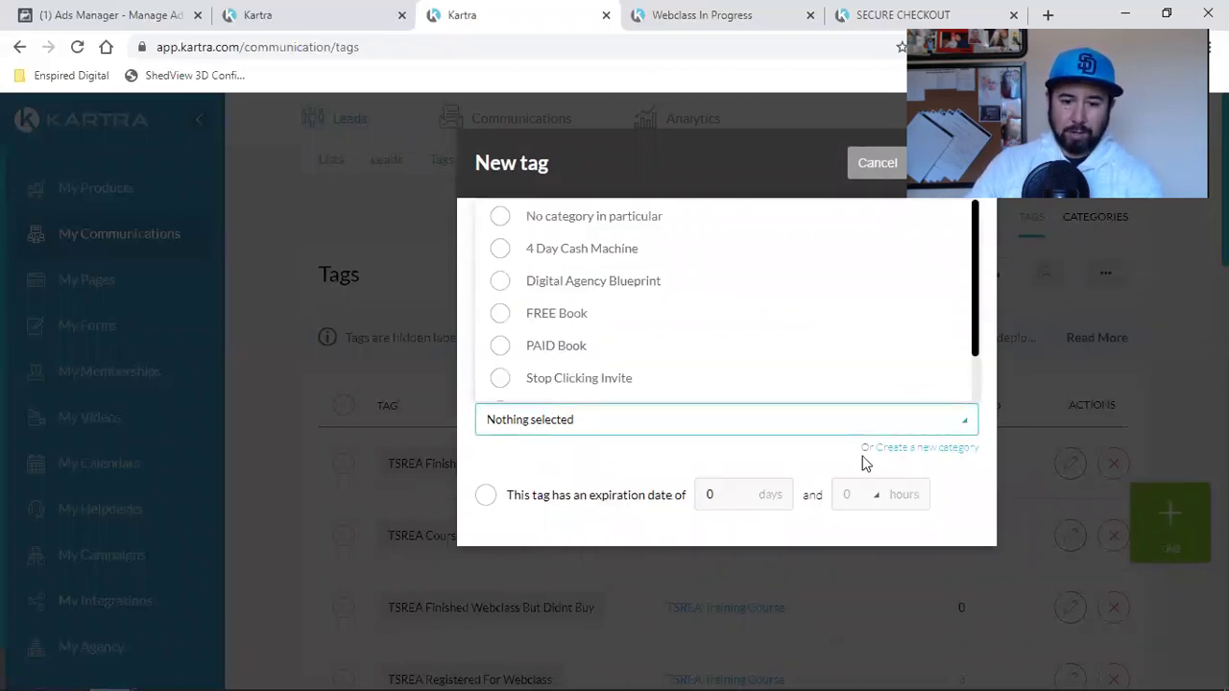
{"action": "left_click", "coordinate": [923, 448]}
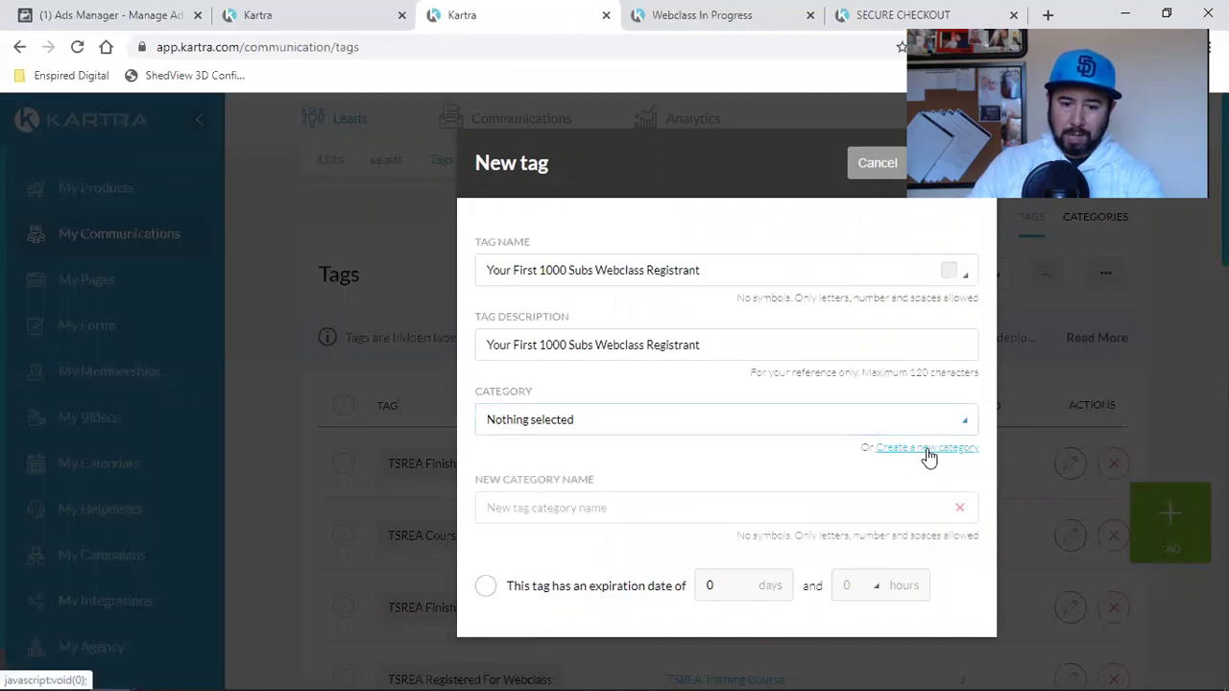
{"action": "left_click", "coordinate": [521, 511]}
{"action": "type", "text": "Your First 1000 Subs"}
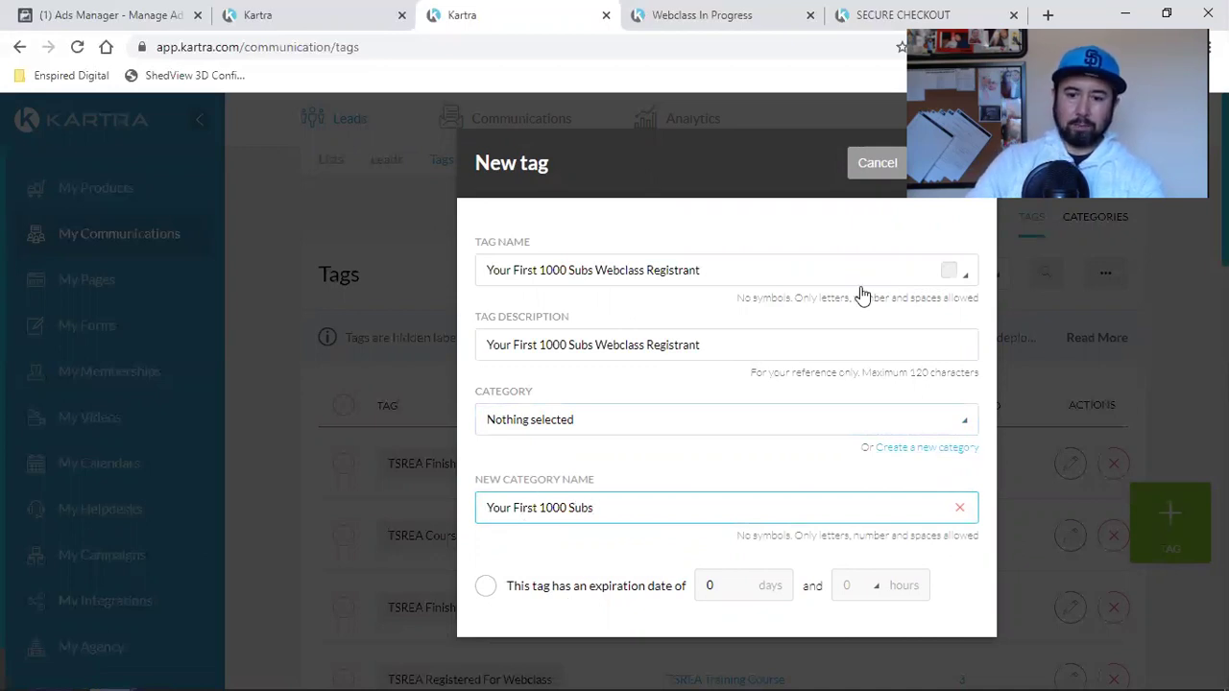
{"action": "key", "text": "Return"}
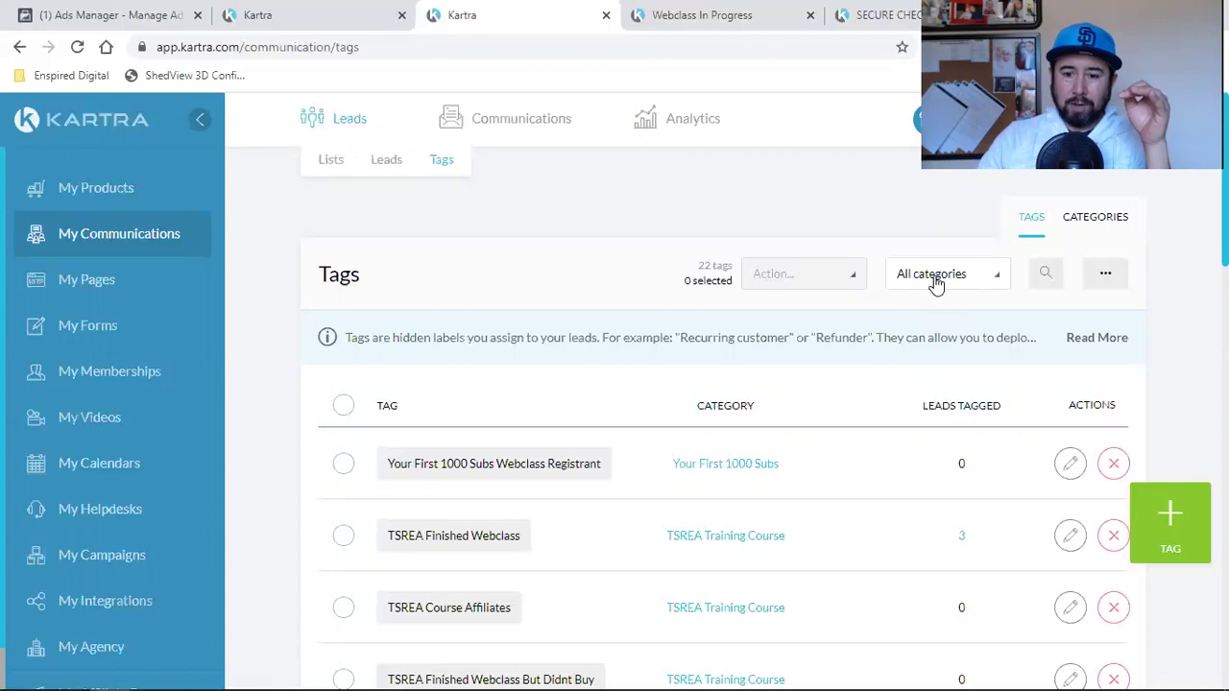
- Filter the tags list by the Your First 1000 Subs category and check the webclass registrant tag
{"action": "left_click", "coordinate": [936, 278]}
{"action": "scroll", "coordinate": [921, 432], "scroll_direction": "down", "scroll_amount": 2}
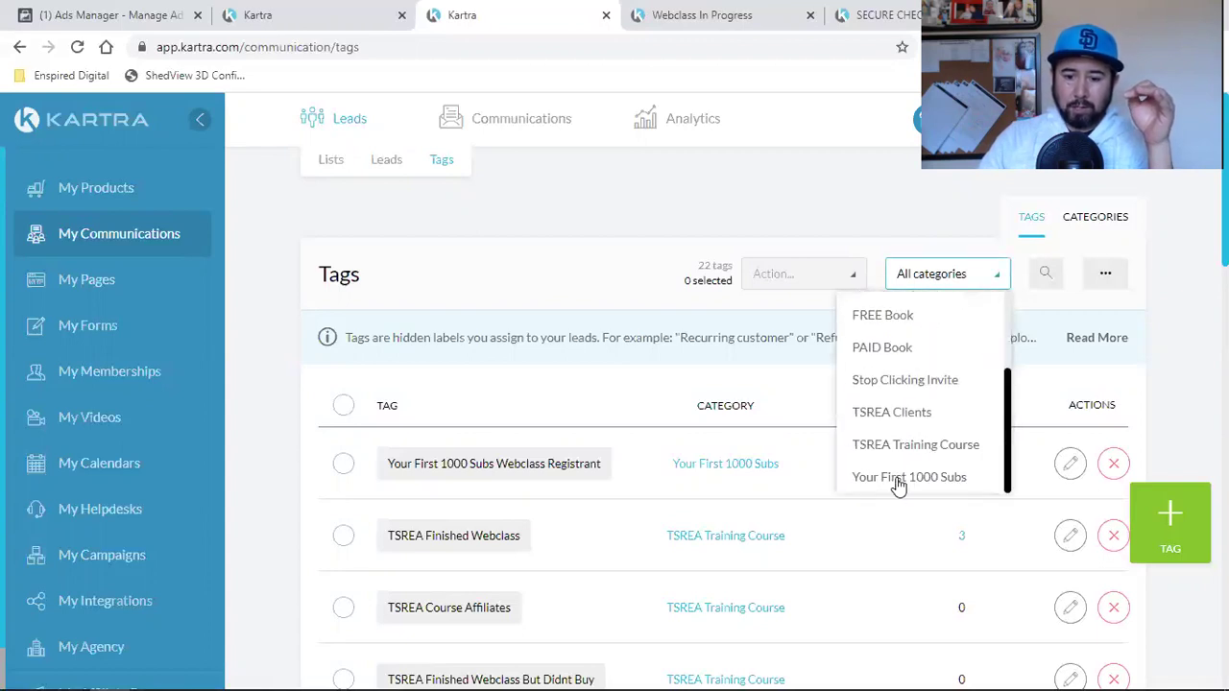
{"action": "left_click", "coordinate": [898, 477]}
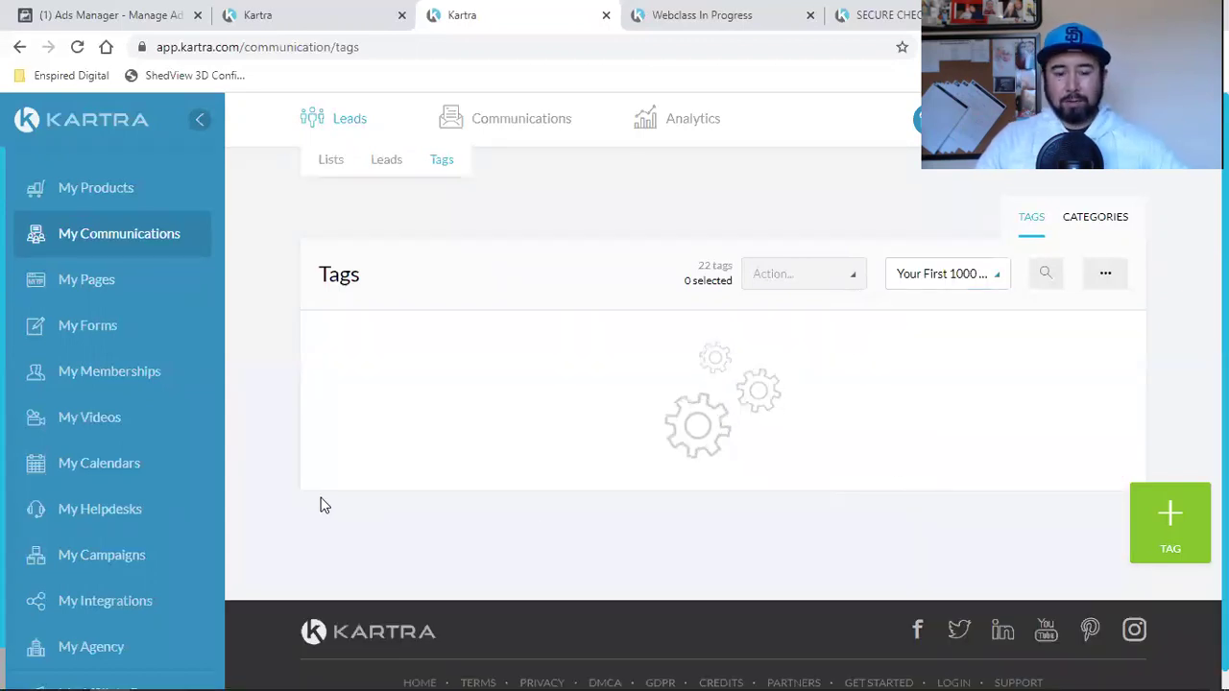
{"action": "scroll", "coordinate": [331, 485], "scroll_direction": "down", "scroll_amount": 1}
{"action": "double_click", "coordinate": [512, 385]}
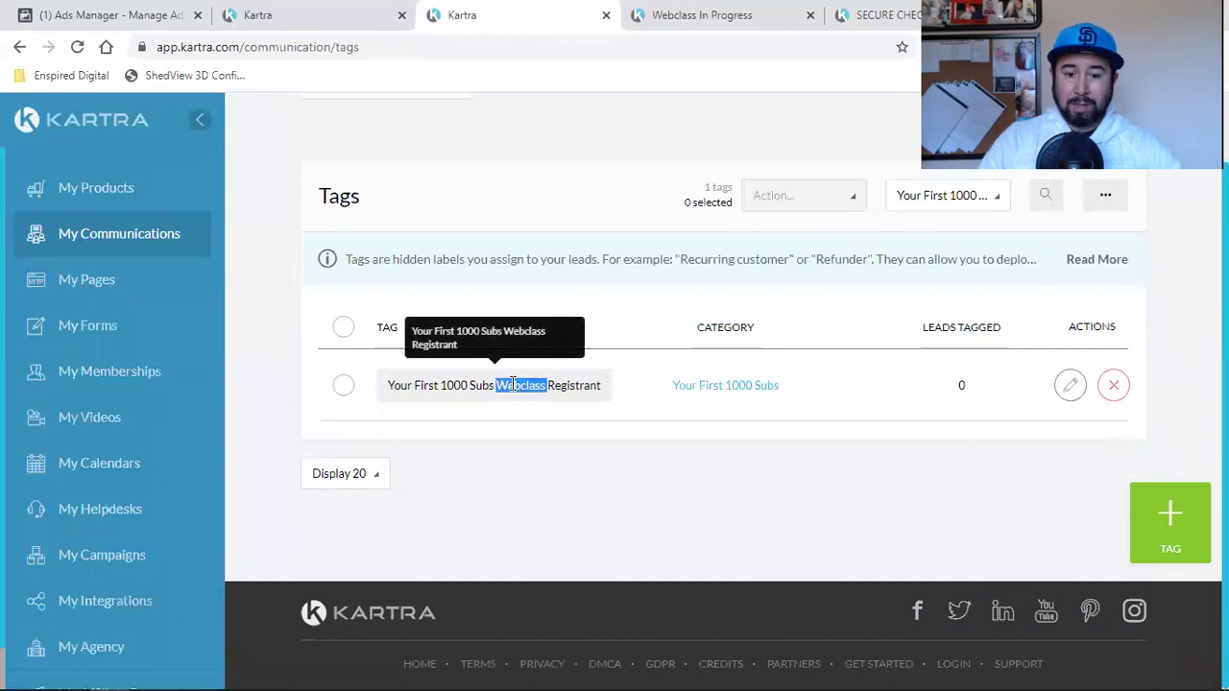
{"action": "left_click", "coordinate": [545, 457]}
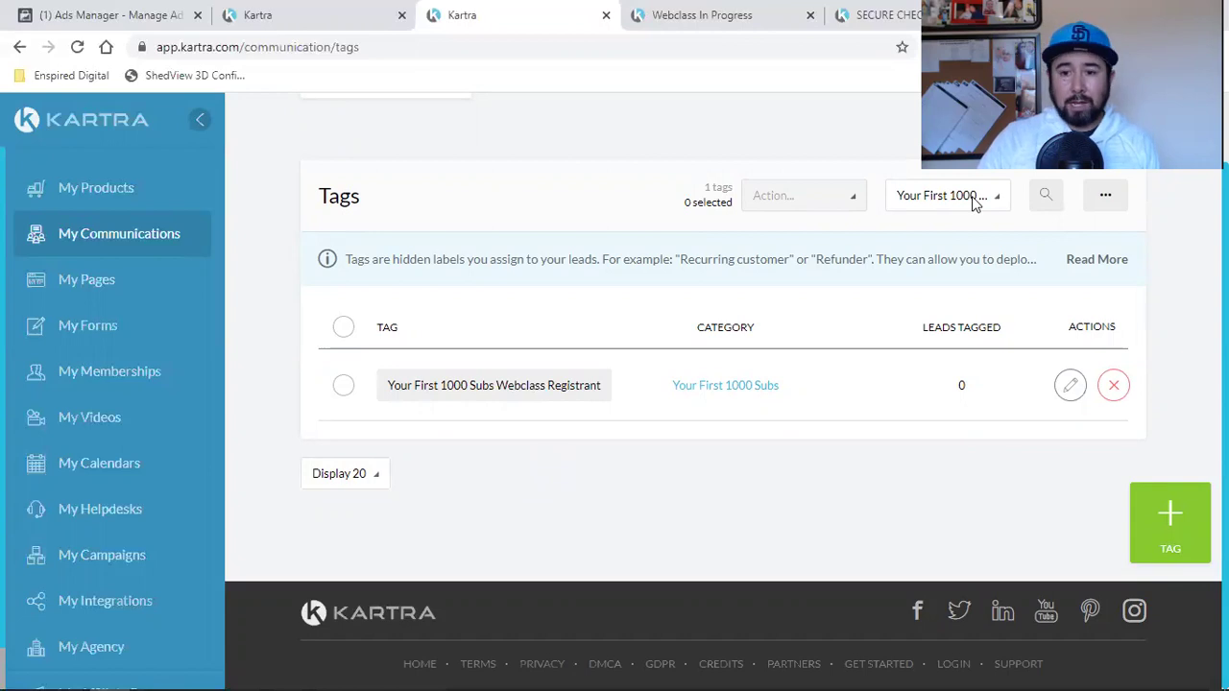